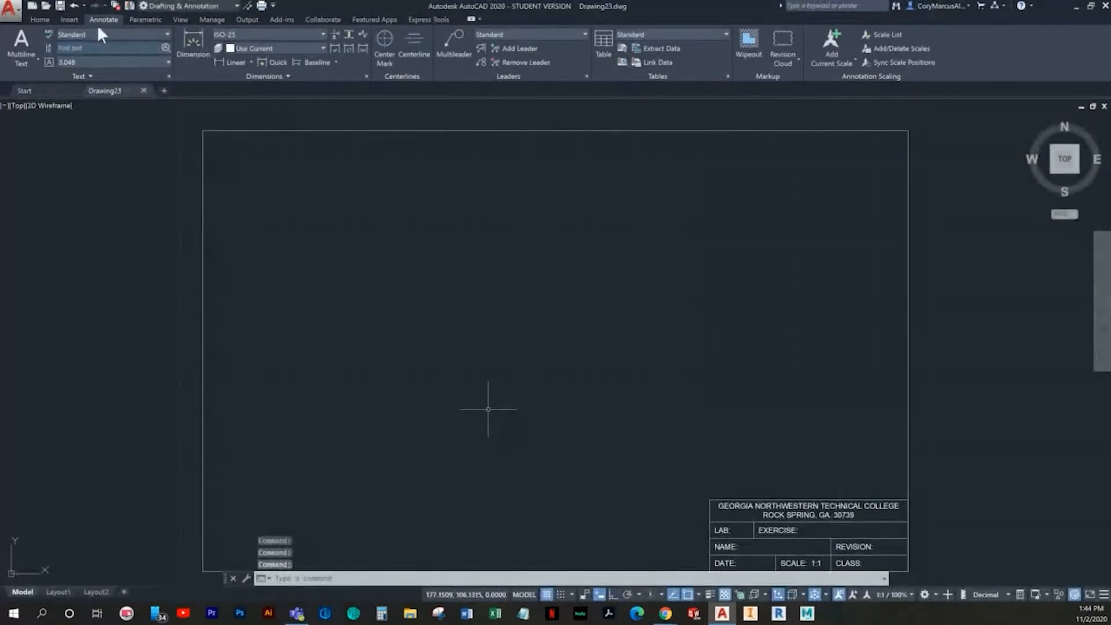
Start a line at point 100,100 with grid snap on, and switch snap and grid display off once it is placed
{"action": "left_click", "coordinate": [40, 19]}
{"action": "left_click", "coordinate": [12, 40]}
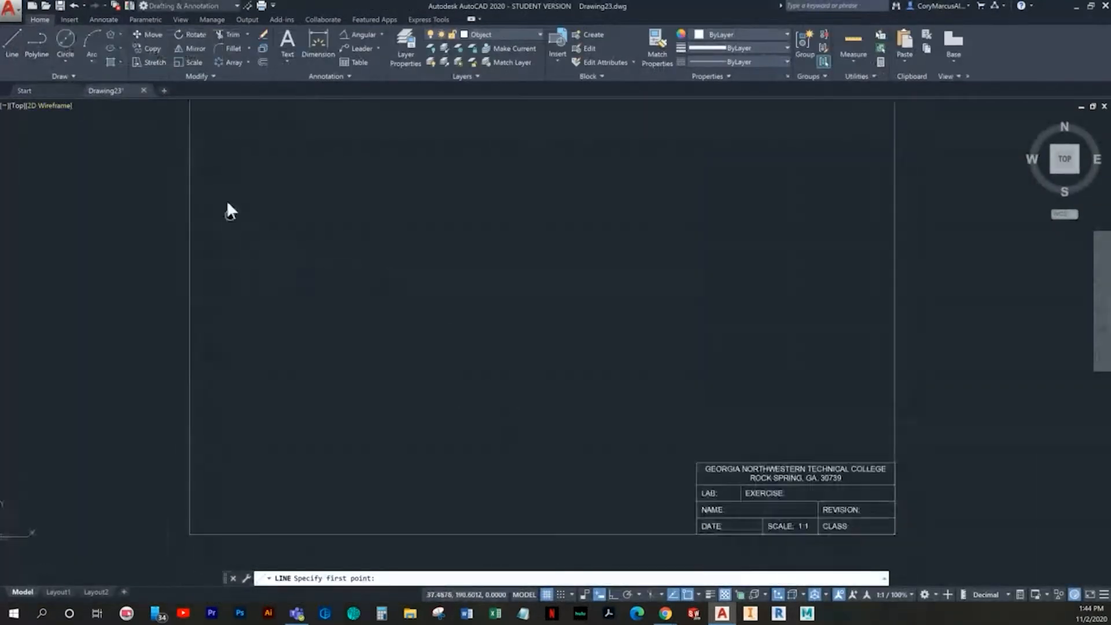
{"action": "left_click", "coordinate": [560, 594]}
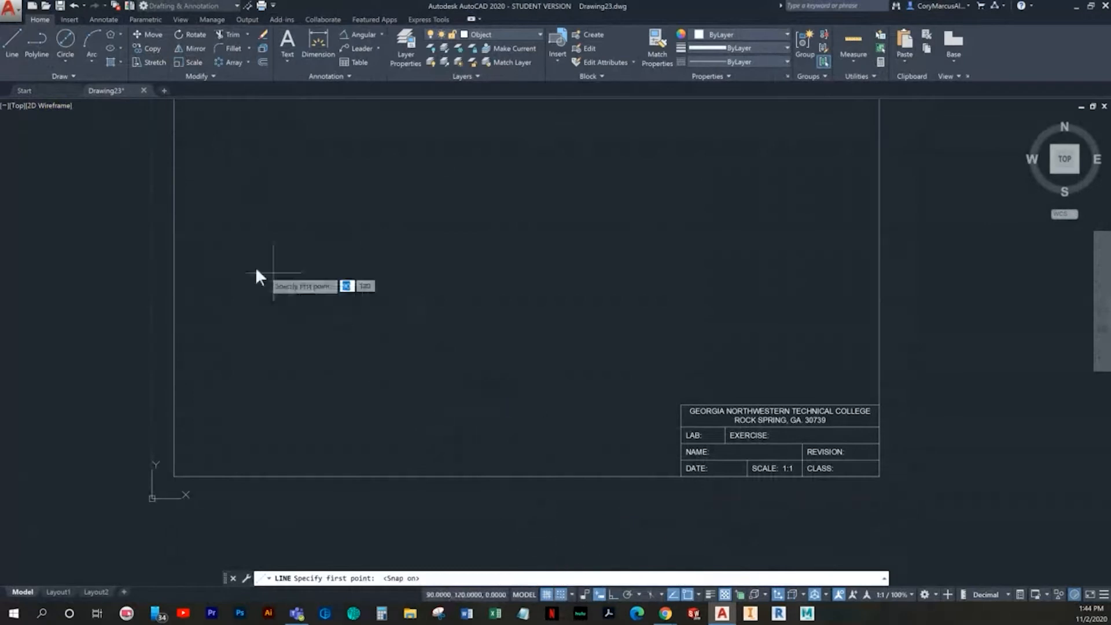
{"action": "left_click", "coordinate": [326, 326]}
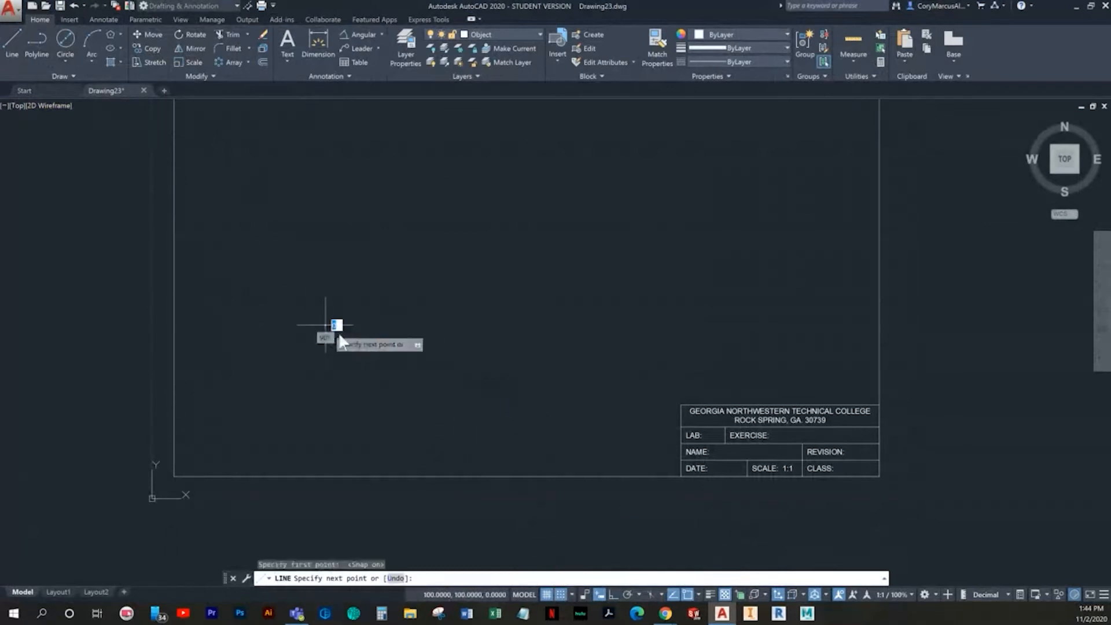
{"action": "left_click", "coordinate": [561, 594]}
{"action": "left_click", "coordinate": [546, 594]}
With Ortho on, draw a 150-unit horizontal base line to the right and a 40-unit vertical edge up from its end
{"action": "middle_click_drag", "start_coordinate": [490, 385], "coordinate": [508, 463]}
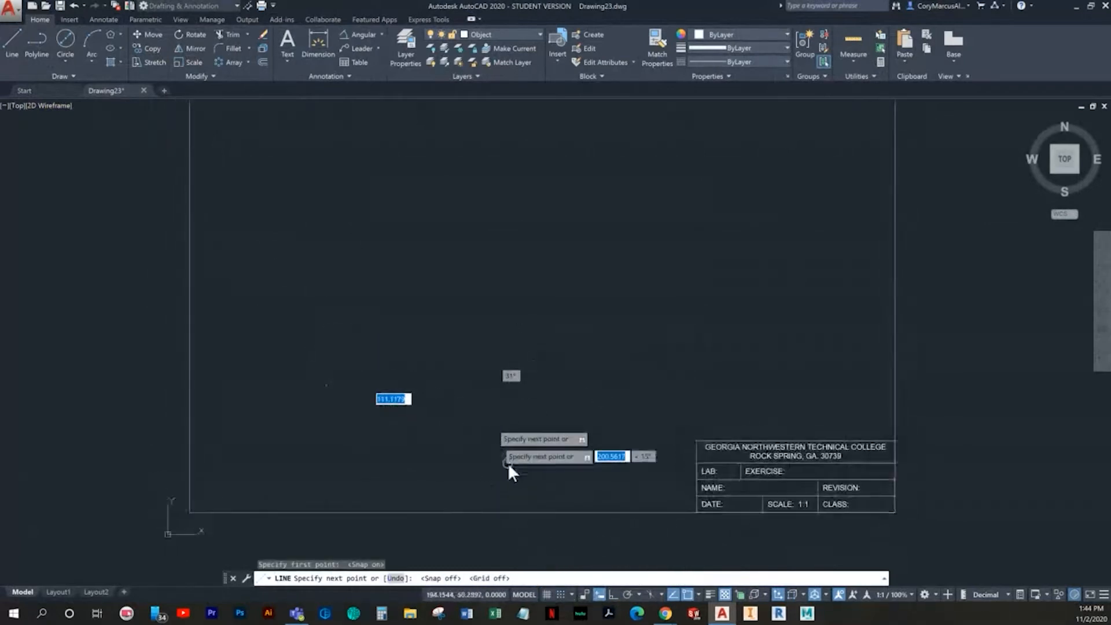
{"action": "key", "text": "F8"}
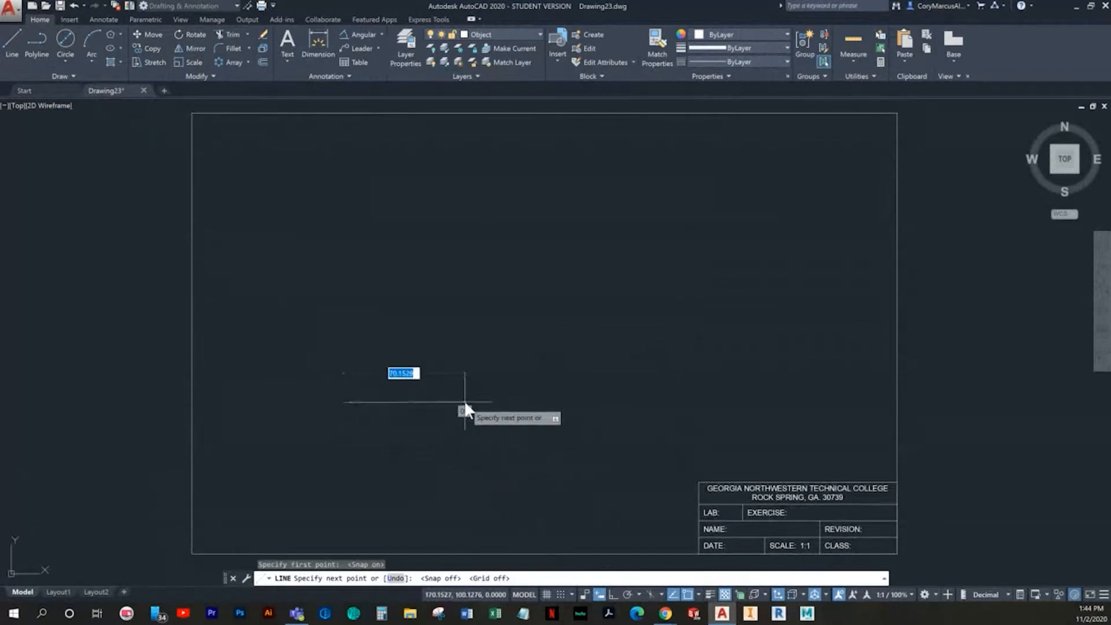
{"action": "type", "text": "150"}
{"action": "key", "text": "Return"}
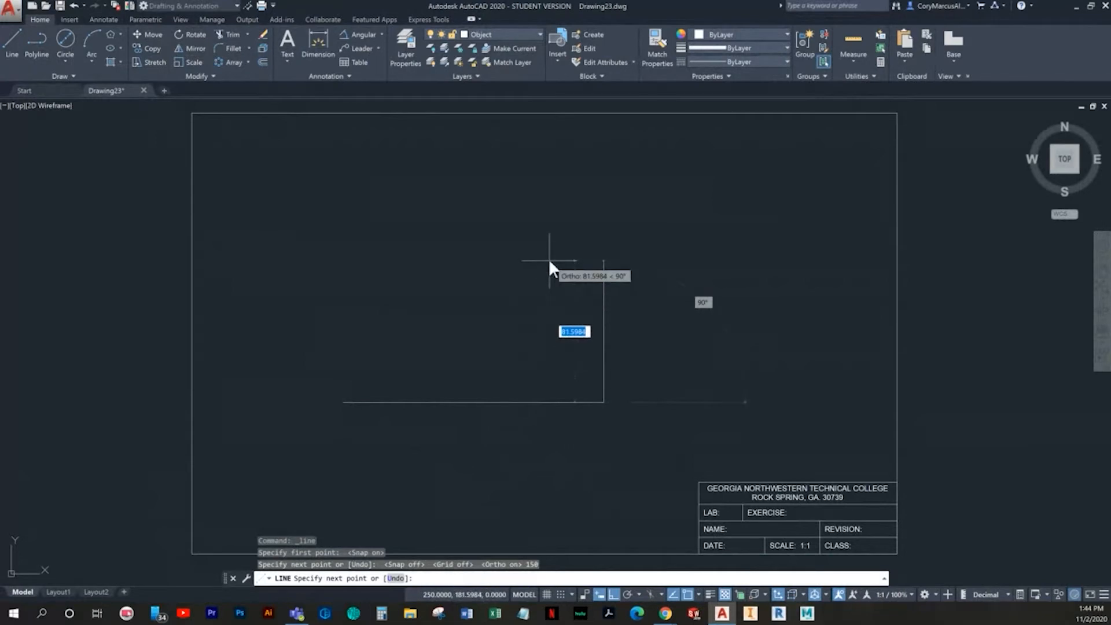
{"action": "type", "text": "40"}
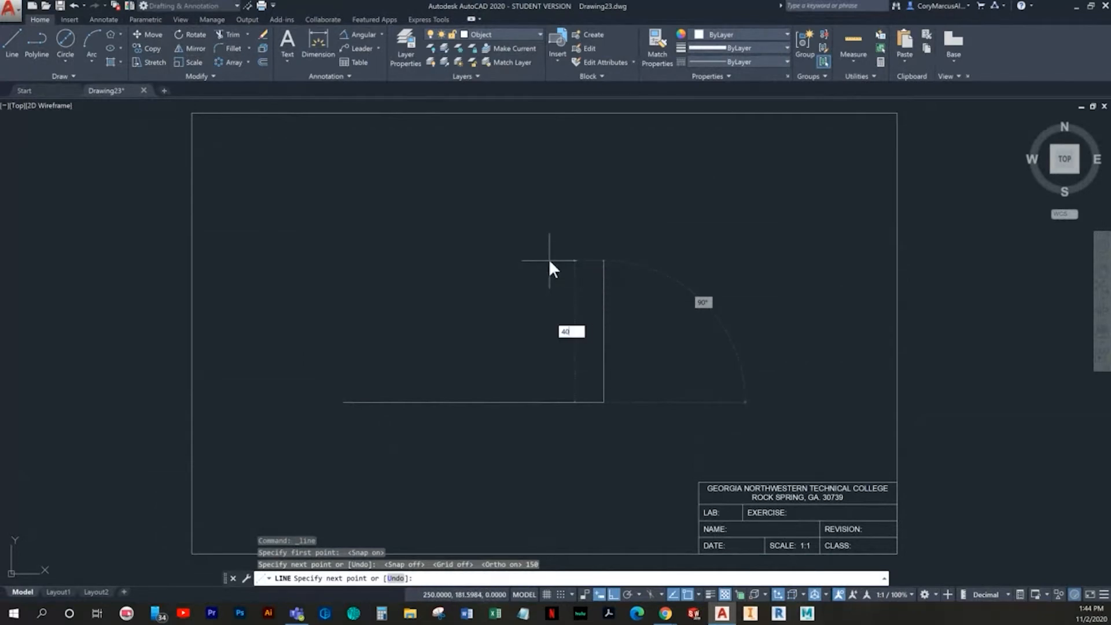
{"action": "key", "text": "Return"}
{"action": "key", "text": "Return"}
Draw a line from the base line's left end 20 units up and 35 units to the right
{"action": "key", "text": "Return"}
{"action": "left_click", "coordinate": [343, 403]}
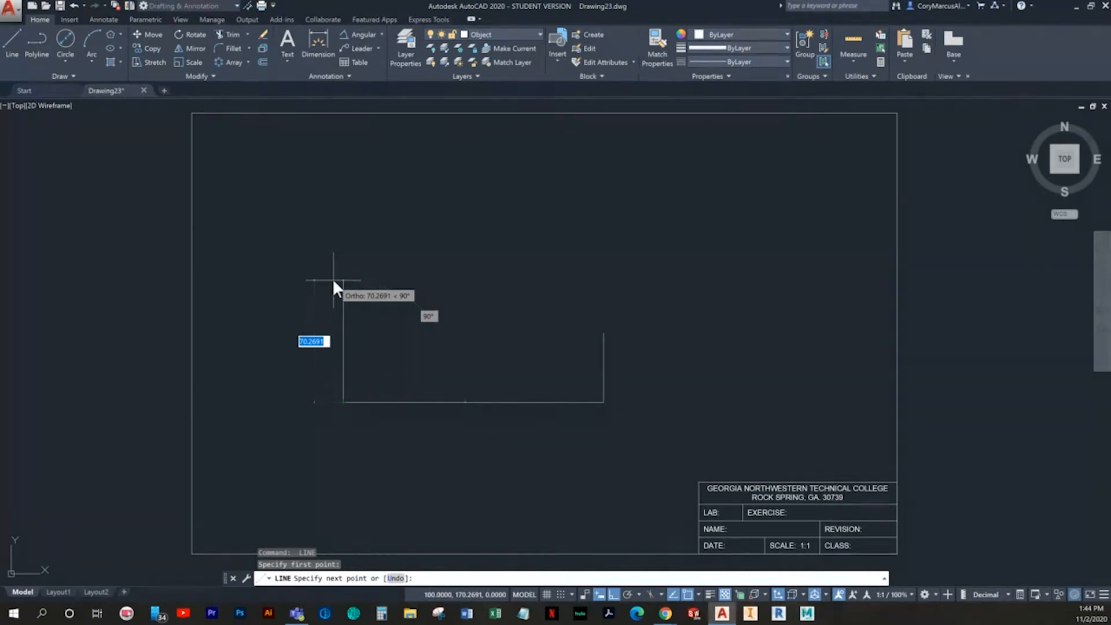
{"action": "type", "text": "20"}
{"action": "key", "text": "Return"}
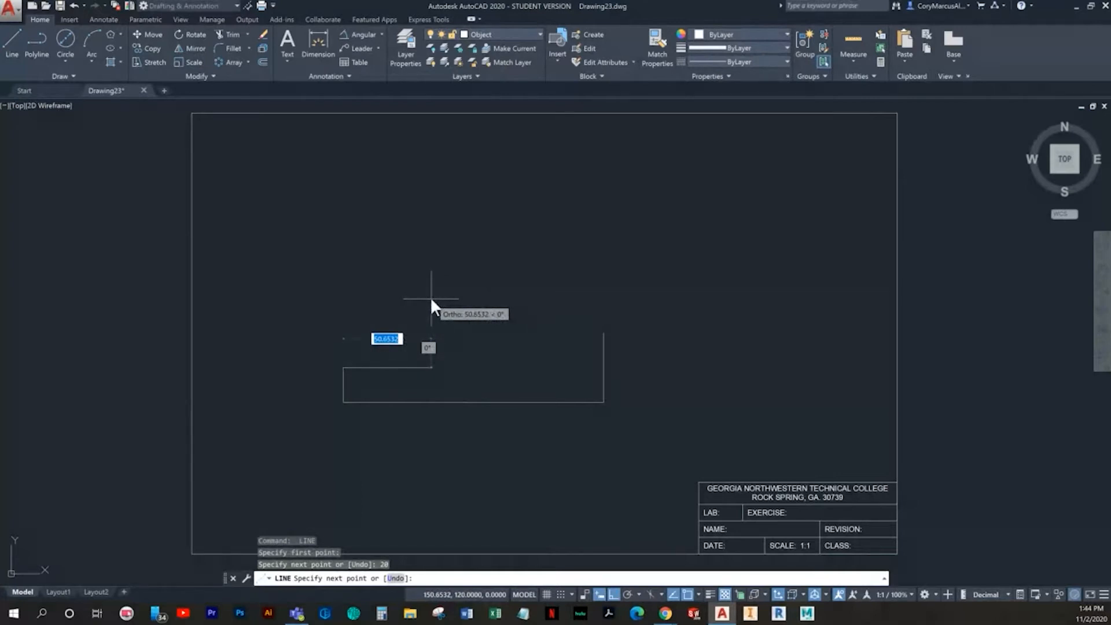
{"action": "type", "text": "35"}
{"action": "key", "text": "Return"}
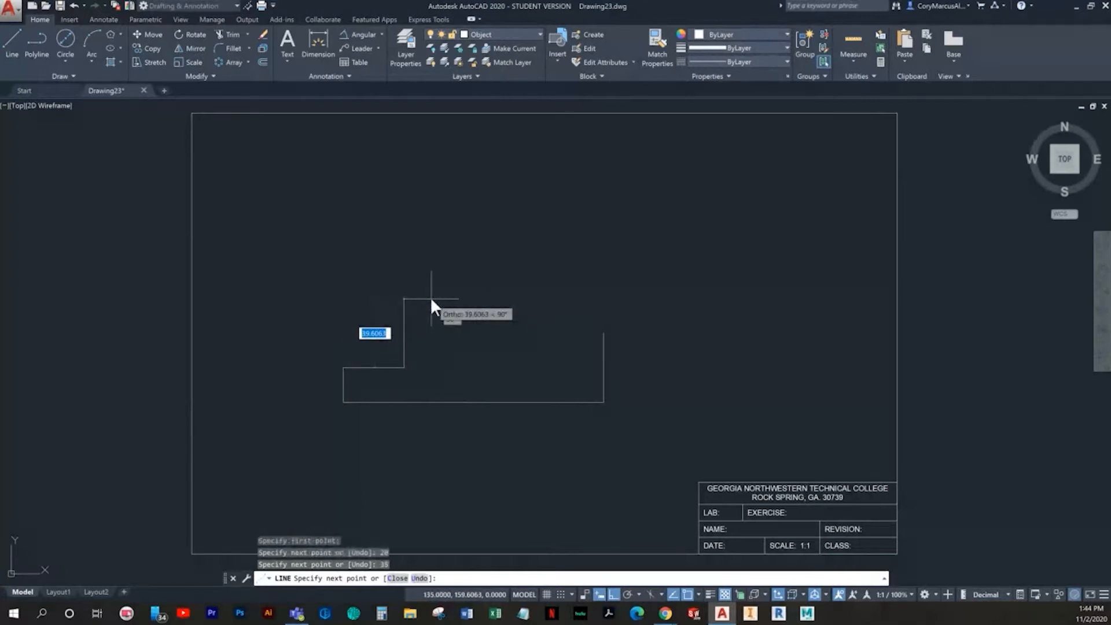
Continue the line 5 units down and 25 units right for the notch, ending with a vertical about 72 units up
{"action": "type", "text": "5"}
{"action": "key", "text": "Return"}
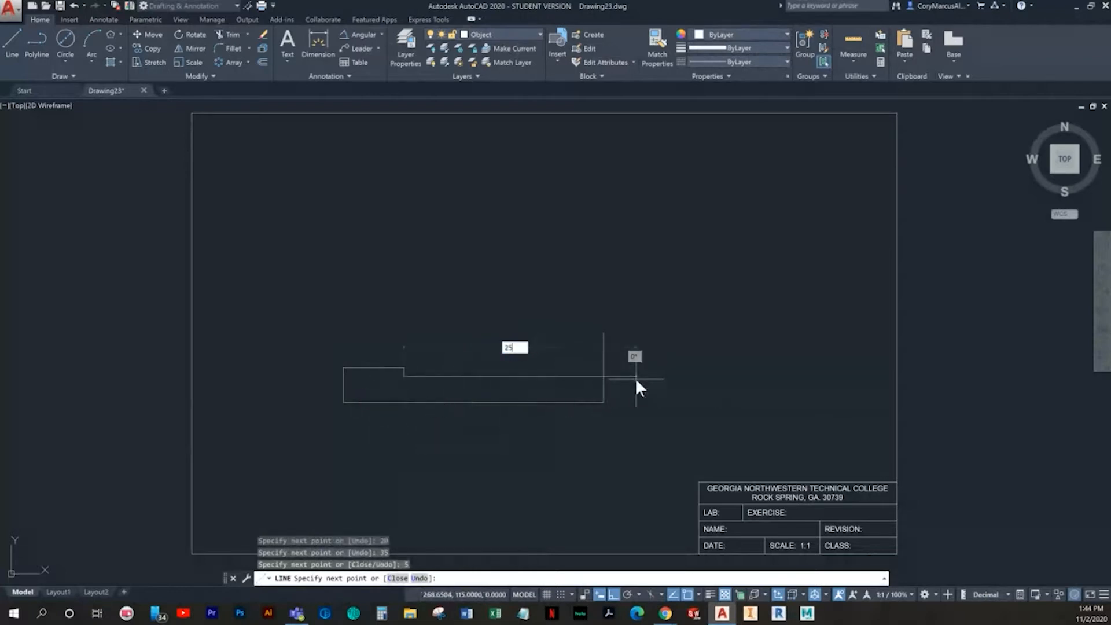
{"action": "type", "text": "25"}
{"action": "key", "text": "Return"}
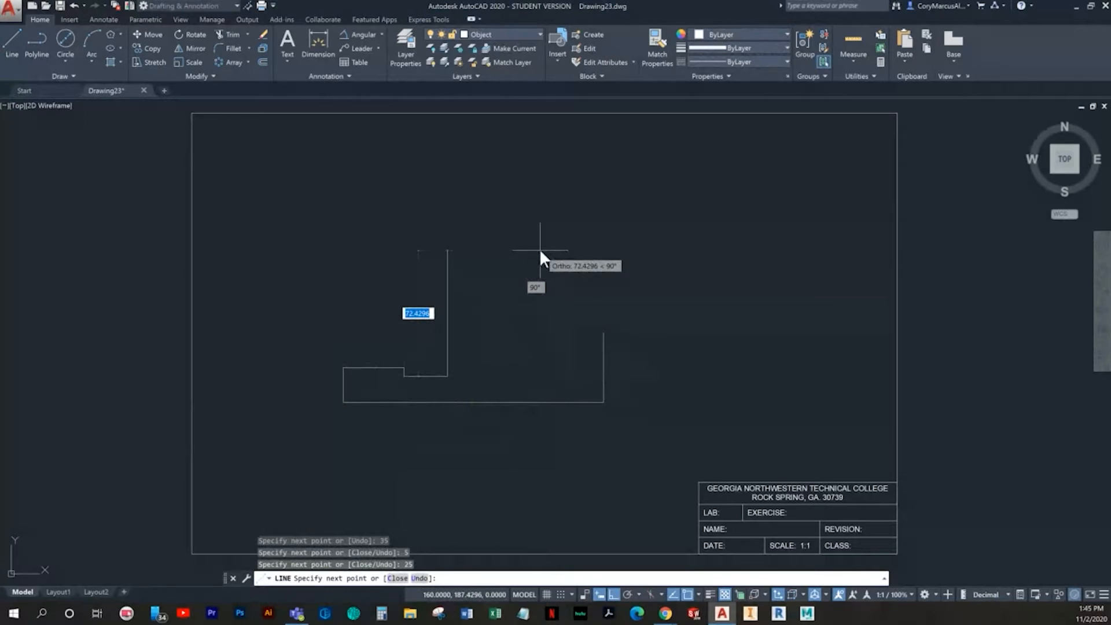
{"action": "left_click", "coordinate": [540, 250]}
{"action": "key", "text": "Return"}
Draw a horizontal line from the notch's upper-left corner to beyond the profile's right edge
{"action": "key", "text": "Return"}
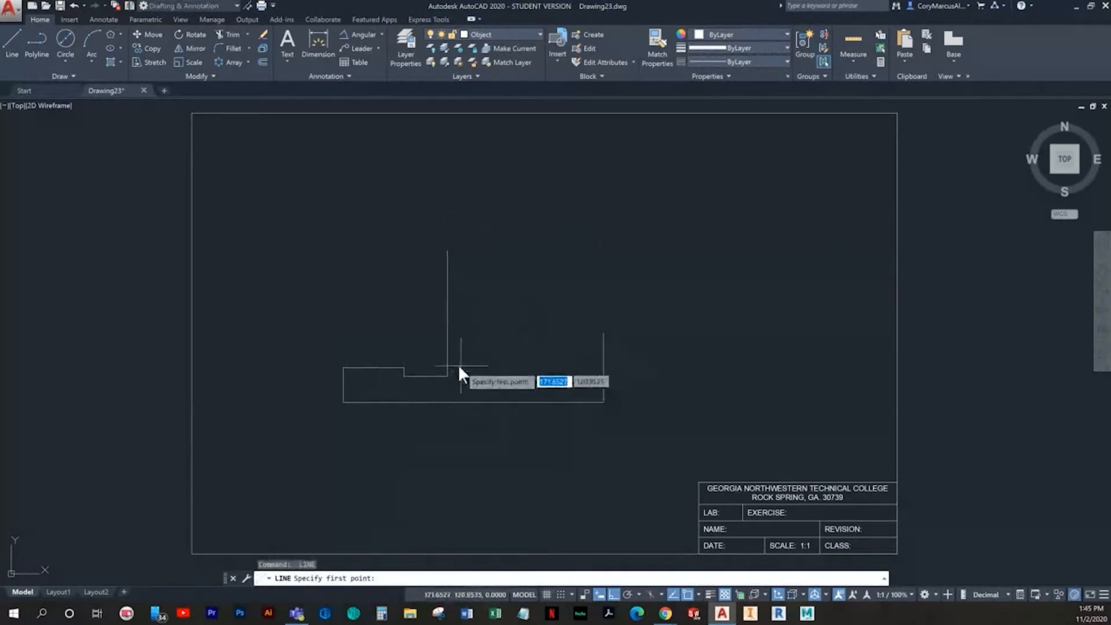
{"action": "left_click", "coordinate": [404, 368]}
{"action": "left_click", "coordinate": [692, 387]}
{"action": "key", "text": "Escape"}
{"action": "key", "text": "Escape"}
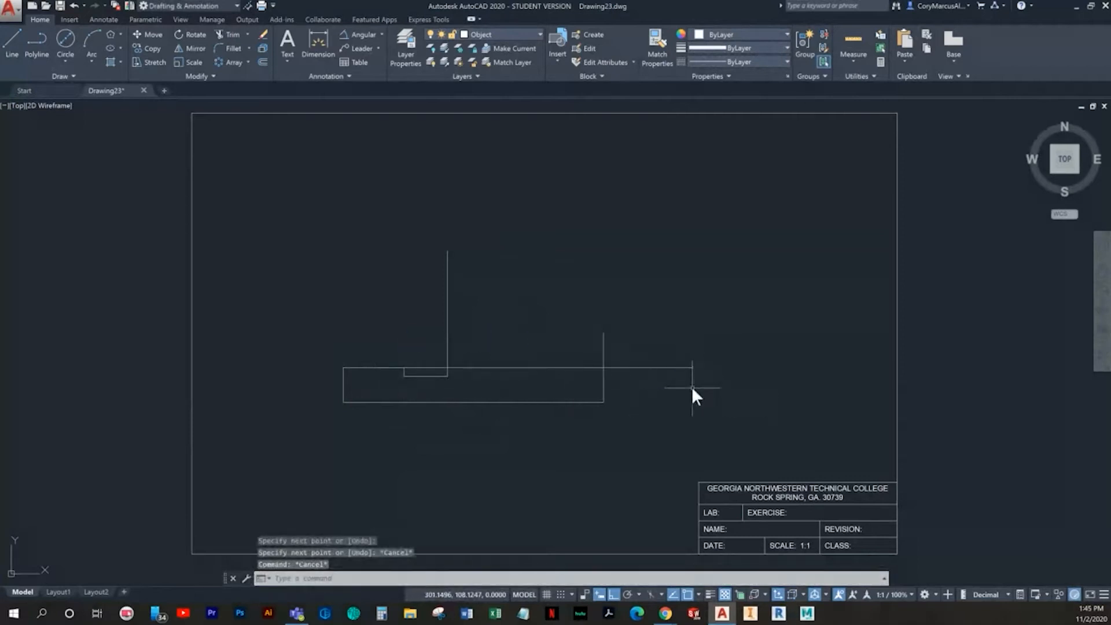
Trim the line across the notch opening and the part of the tall vertical above the notch's upper edge
{"action": "type", "text": "tr"}
{"action": "key", "text": "Return"}
{"action": "key", "text": "Return"}
{"action": "scroll", "coordinate": [397, 375], "scroll_direction": "up", "scroll_amount": 6}
{"action": "left_click", "coordinate": [491, 346]}
{"action": "left_click", "coordinate": [491, 346]}
{"action": "left_click", "coordinate": [478, 317]}
{"action": "middle_click_drag", "start_coordinate": [482, 315], "coordinate": [316, 402]}
{"action": "left_click", "coordinate": [448, 349]}
{"action": "left_click", "coordinate": [336, 272]}
{"action": "scroll", "coordinate": [340, 300], "scroll_direction": "down", "scroll_amount": 5}
{"action": "middle_click_drag", "start_coordinate": [341, 300], "coordinate": [265, 325]}
{"action": "key", "text": "Escape"}
Draw a line from the right edge's upper end 60 units left and straight down past the horizontal step line
{"action": "left_click", "coordinate": [11, 42]}
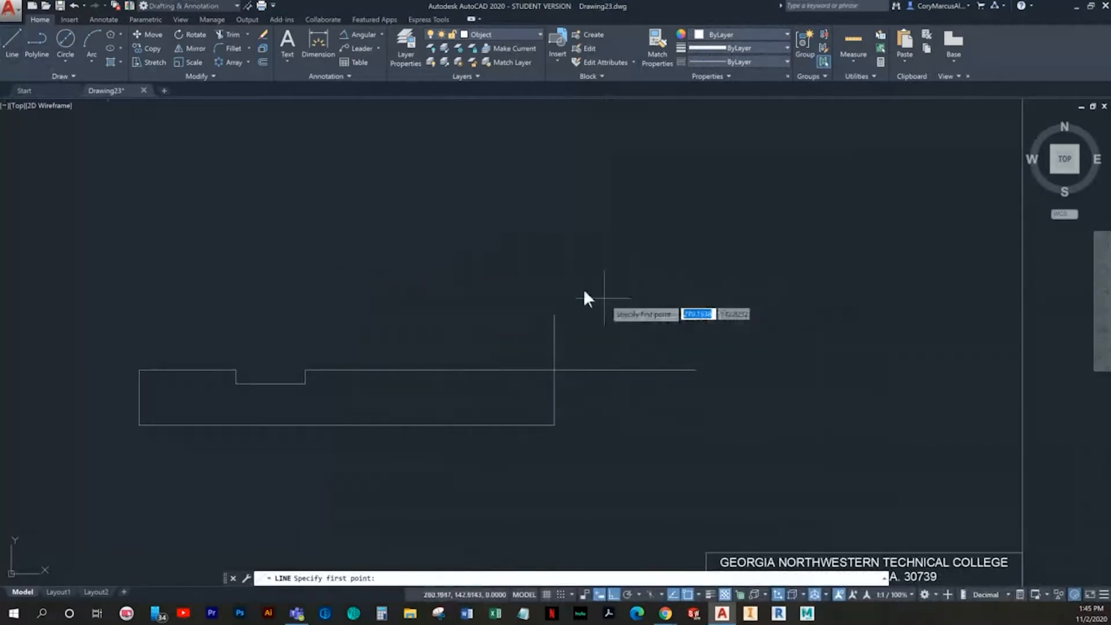
{"action": "left_click", "coordinate": [553, 313]}
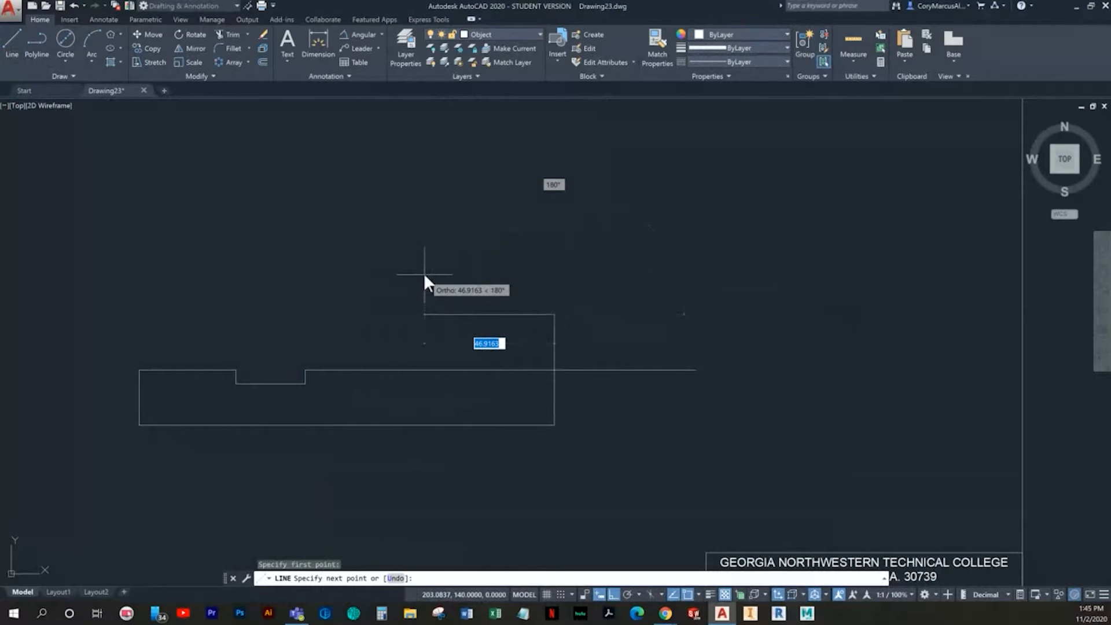
{"action": "type", "text": "60"}
{"action": "key", "text": "Return"}
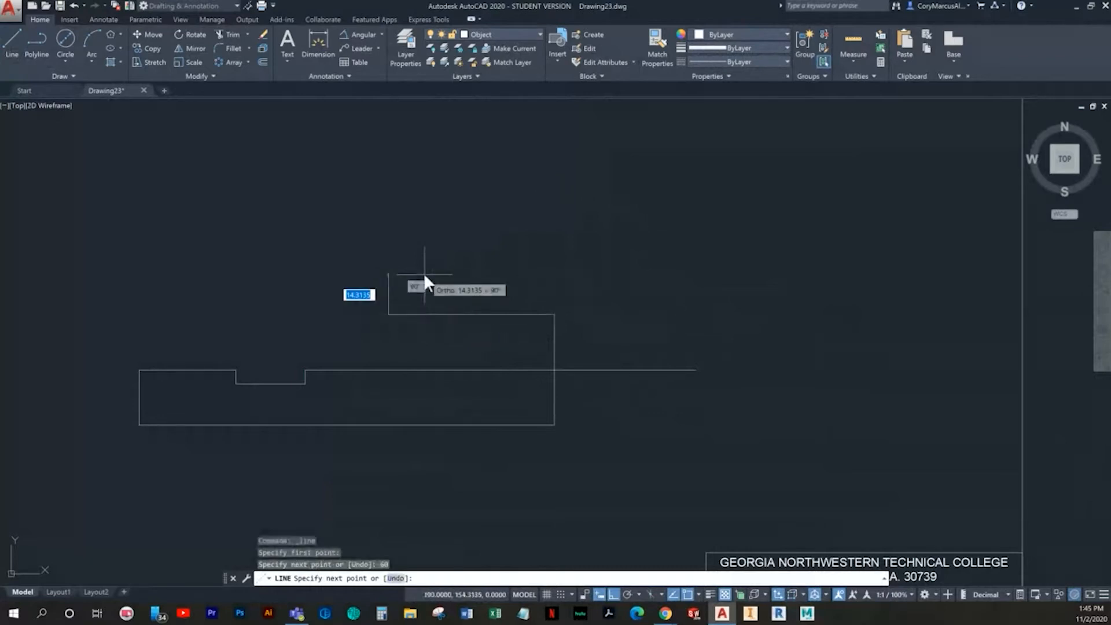
{"action": "left_click", "coordinate": [393, 404]}
{"action": "key", "text": "Return"}
Trim the step line inside and beyond the raised block, and the tail of the block's left vertical below it
{"action": "type", "text": "tr"}
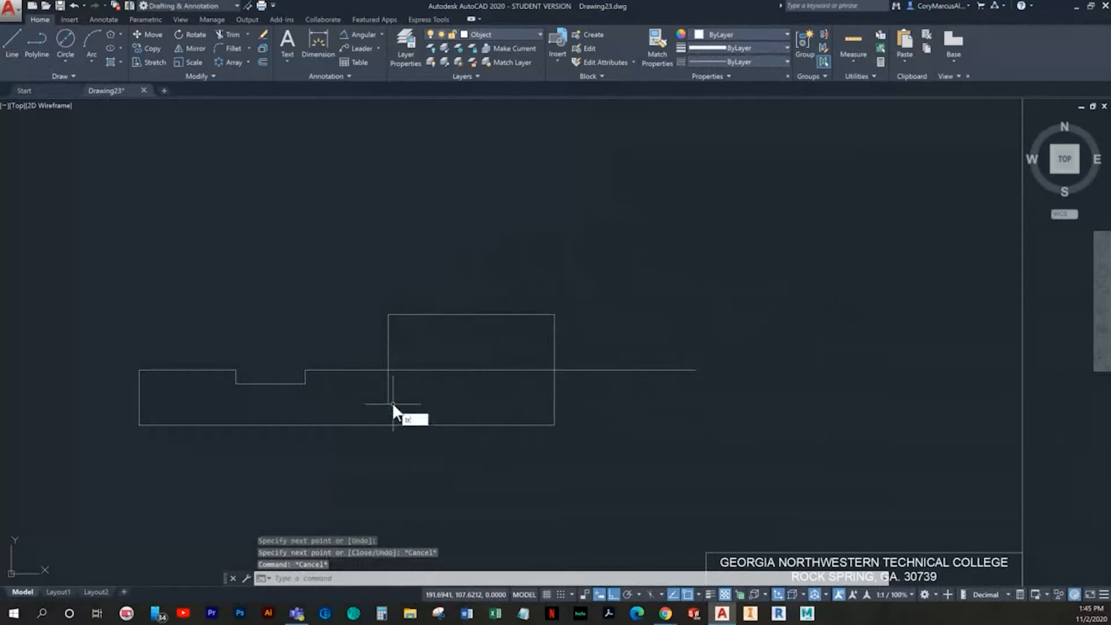
{"action": "key", "text": "Return"}
{"action": "left_click", "coordinate": [435, 401]}
{"action": "left_click", "coordinate": [602, 347]}
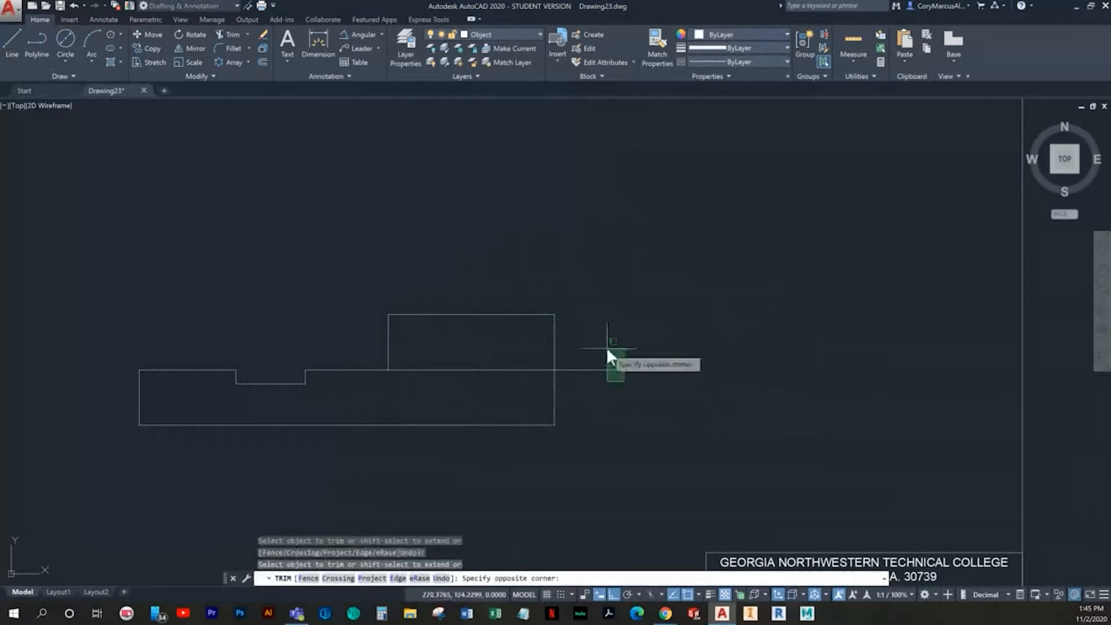
{"action": "key", "text": "Escape"}
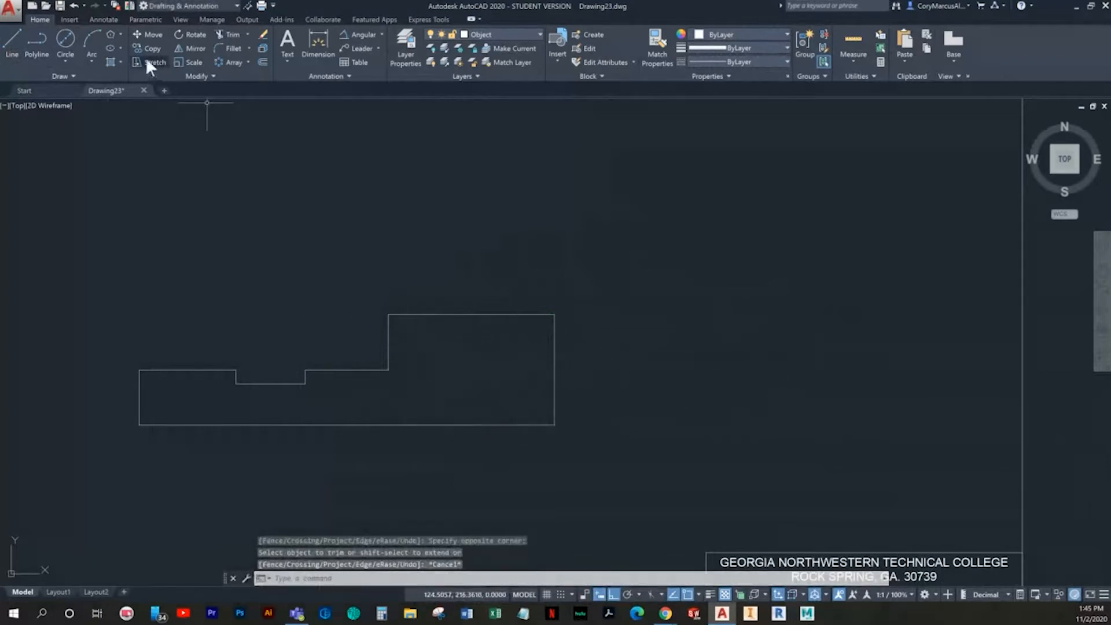
Draw a circle of radius 30 centred on the midpoint of the raised block's 60-unit upper edge
{"action": "left_click", "coordinate": [65, 40]}
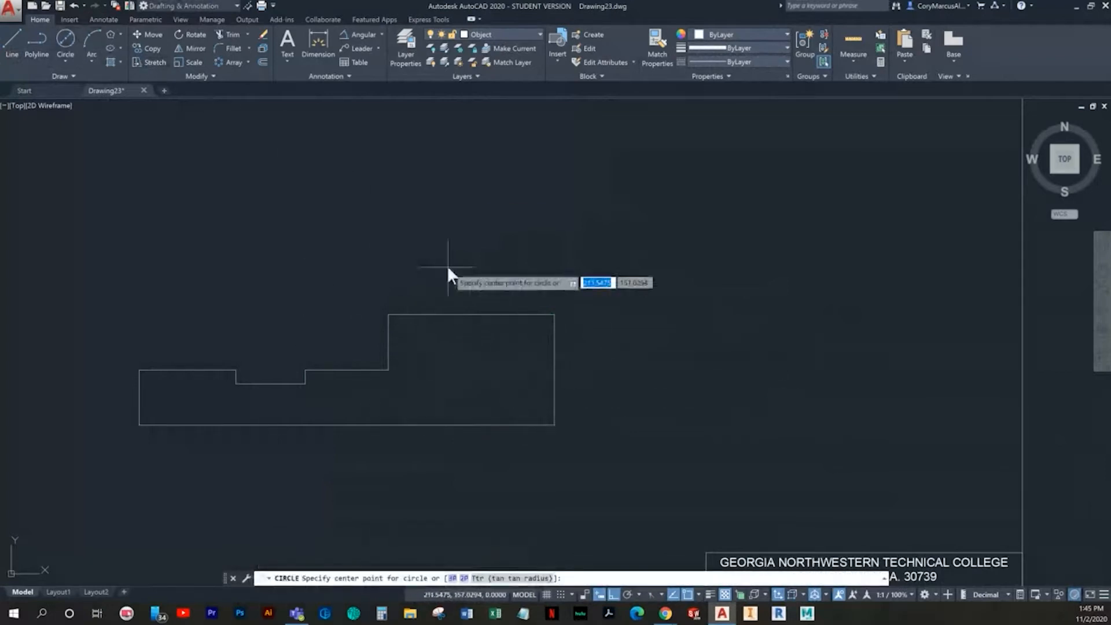
{"action": "left_click", "coordinate": [65, 62]}
{"action": "left_click", "coordinate": [87, 81]}
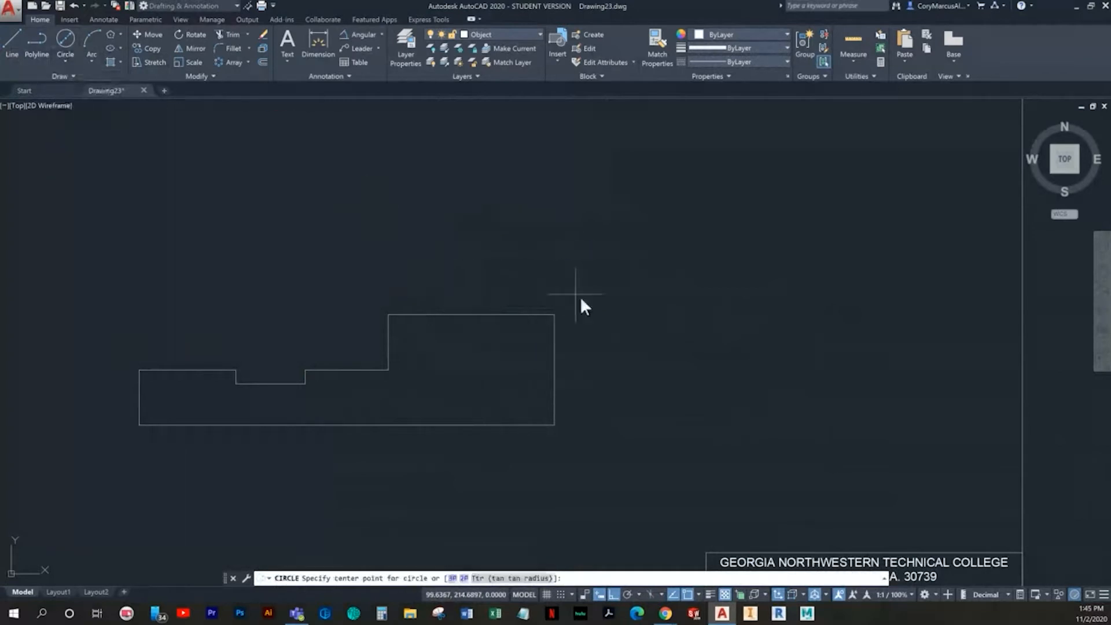
{"action": "left_click", "coordinate": [472, 315]}
{"action": "type", "text": "230"}
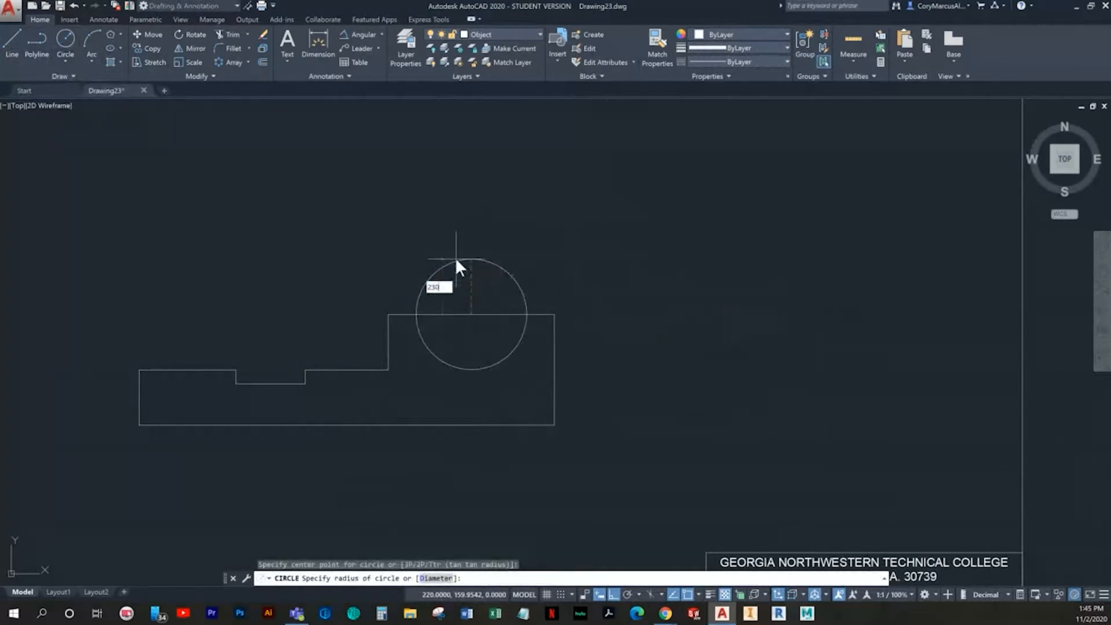
{"action": "key", "text": "Return"}
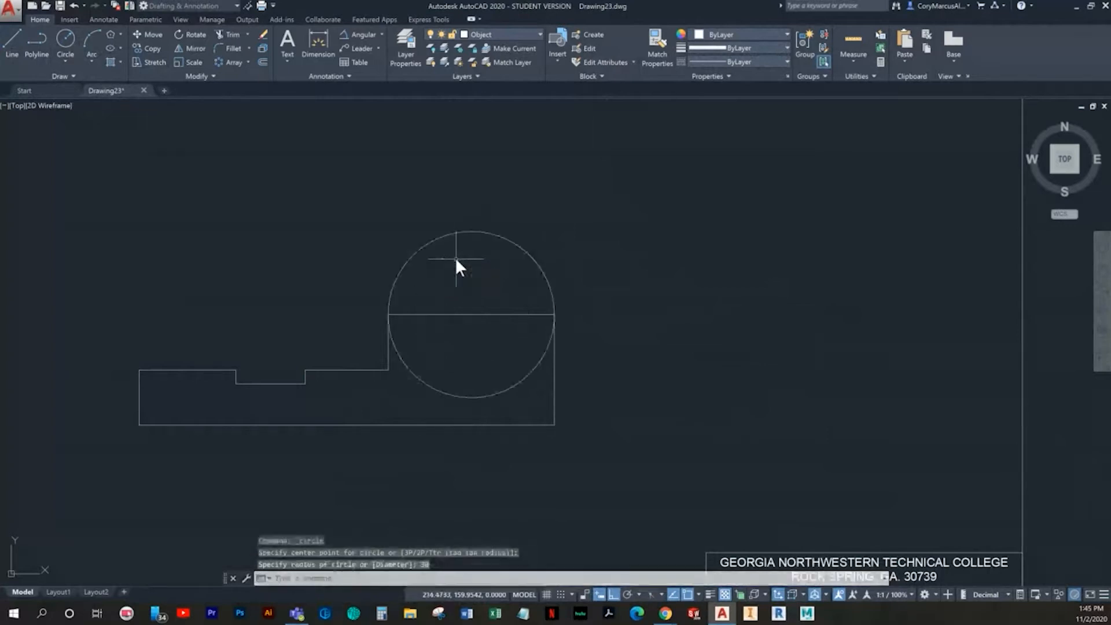
Draw a concentric circle of diameter 30 at the centre of the large circle
{"action": "left_click", "coordinate": [75, 62]}
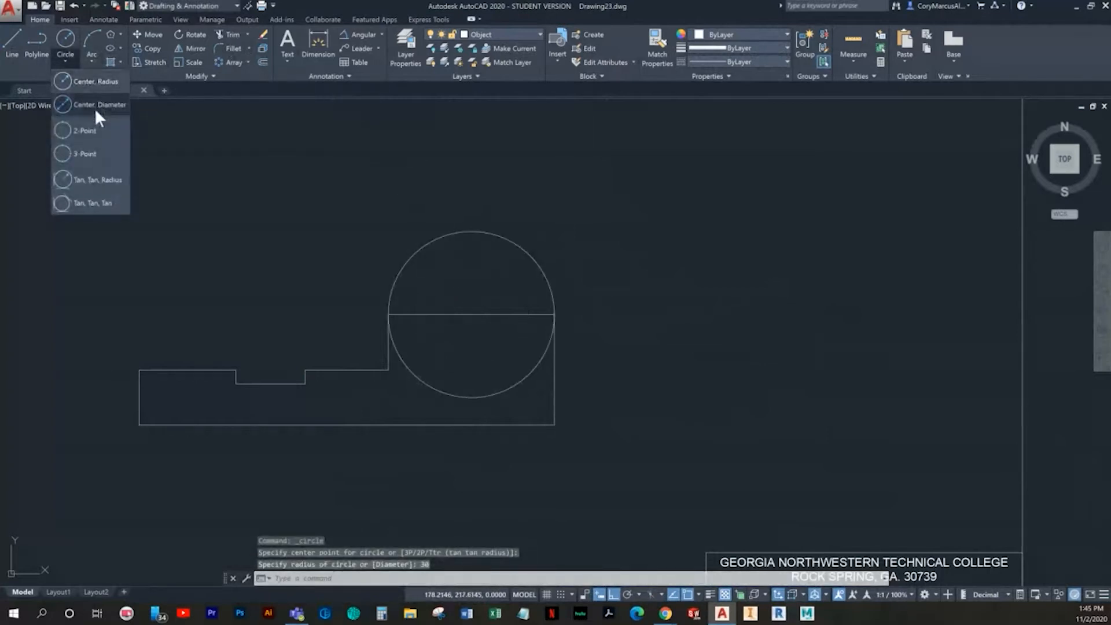
{"action": "left_click", "coordinate": [95, 108]}
{"action": "left_click", "coordinate": [473, 316]}
{"action": "type", "text": "30"}
{"action": "key", "text": "Return"}
{"action": "key", "text": "Escape"}
{"action": "key", "text": "Escape"}
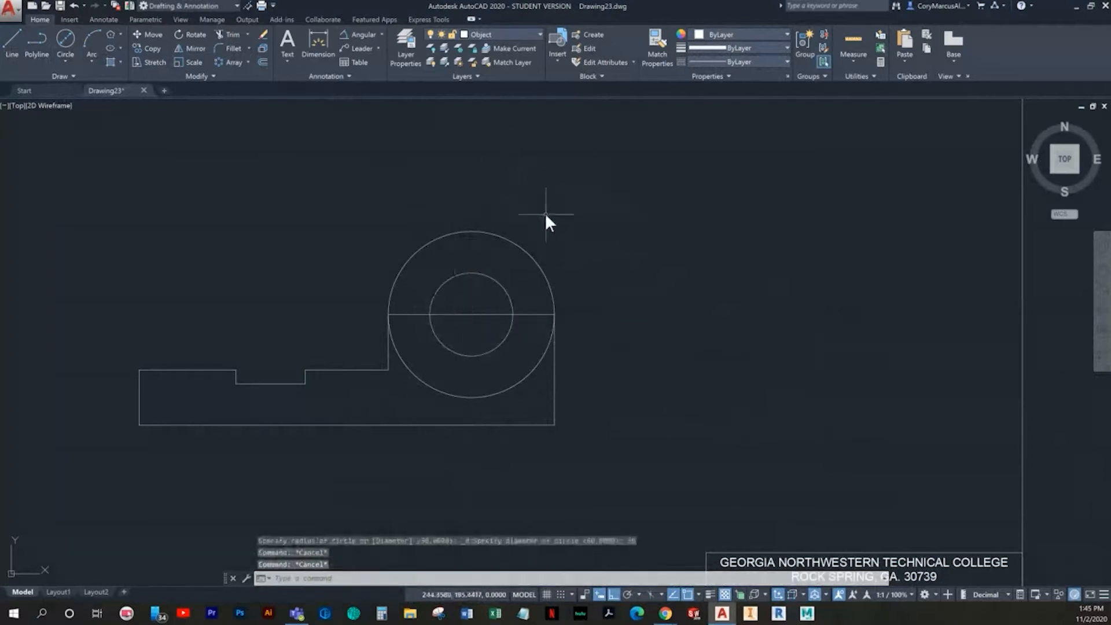
Delete the horizontal line running through the centre of both circles
{"action": "scroll", "coordinate": [540, 290], "scroll_direction": "up", "scroll_amount": 2}
{"action": "left_click", "coordinate": [551, 347]}
{"action": "left_click", "coordinate": [513, 307]}
{"action": "key", "text": "Delete"}
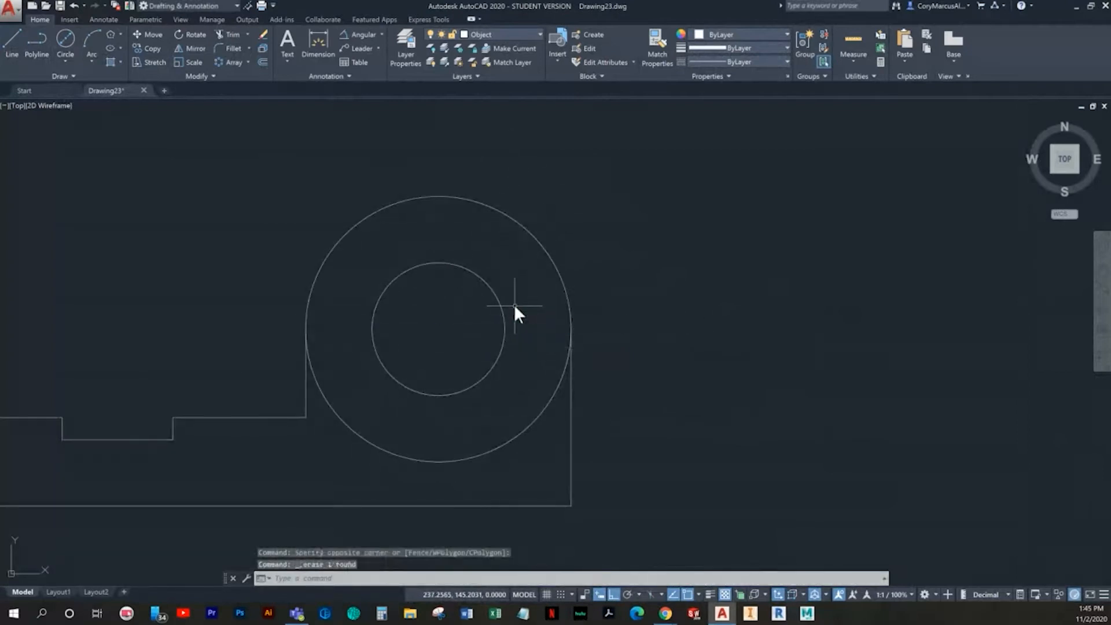
Trim the lower half of the outer circle so a rounded top remains on the raised block
{"action": "type", "text": "tr"}
{"action": "key", "text": "Return"}
{"action": "key", "text": "Return"}
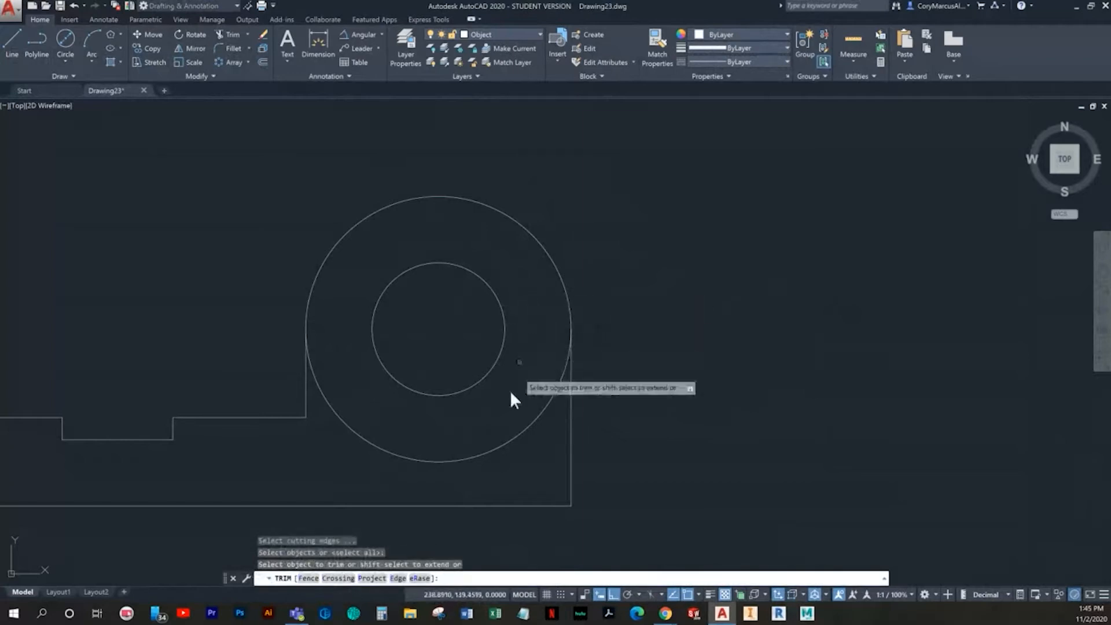
{"action": "left_click", "coordinate": [538, 452]}
{"action": "left_click", "coordinate": [491, 425]}
{"action": "key", "text": "Escape"}
{"action": "scroll", "coordinate": [478, 421], "scroll_direction": "down", "scroll_amount": 2}
{"action": "middle_click_drag", "start_coordinate": [489, 421], "coordinate": [553, 402]}
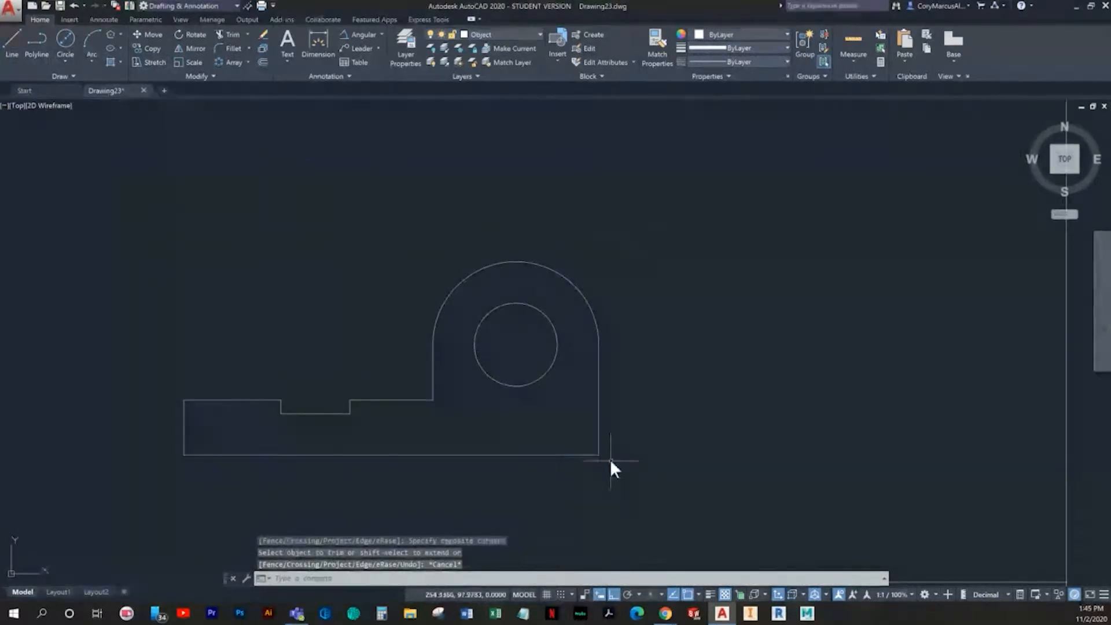
Apply a Fix geometric constraint to the lower-left corner of the profile
{"action": "left_click", "coordinate": [146, 17]}
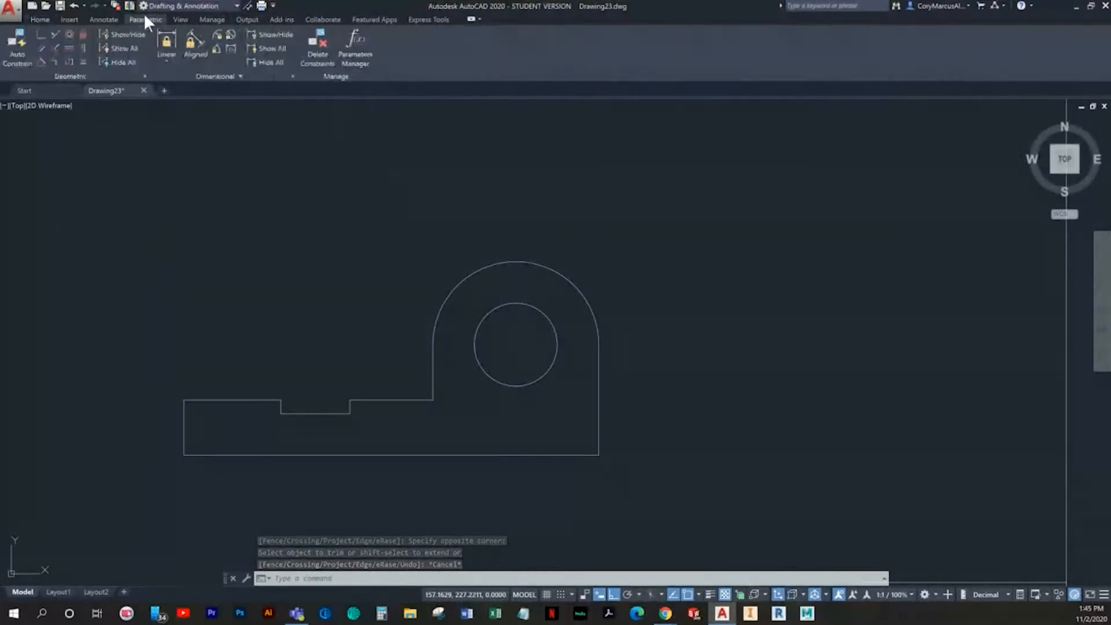
{"action": "middle_click_drag", "start_coordinate": [434, 352], "coordinate": [481, 317]}
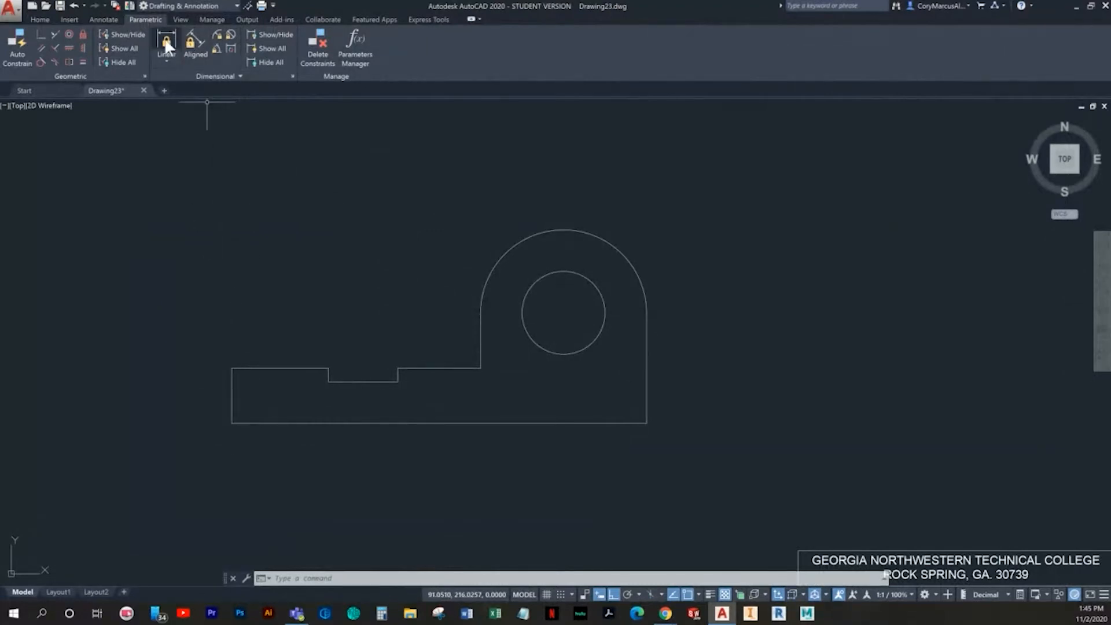
{"action": "left_click", "coordinate": [82, 33]}
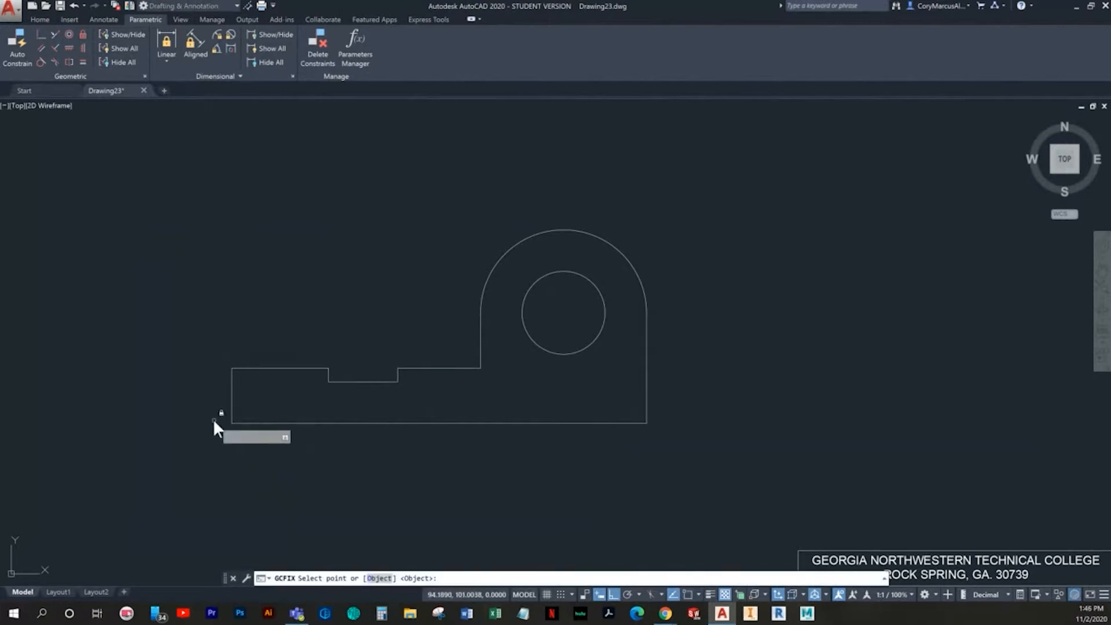
{"action": "key", "text": "Escape"}
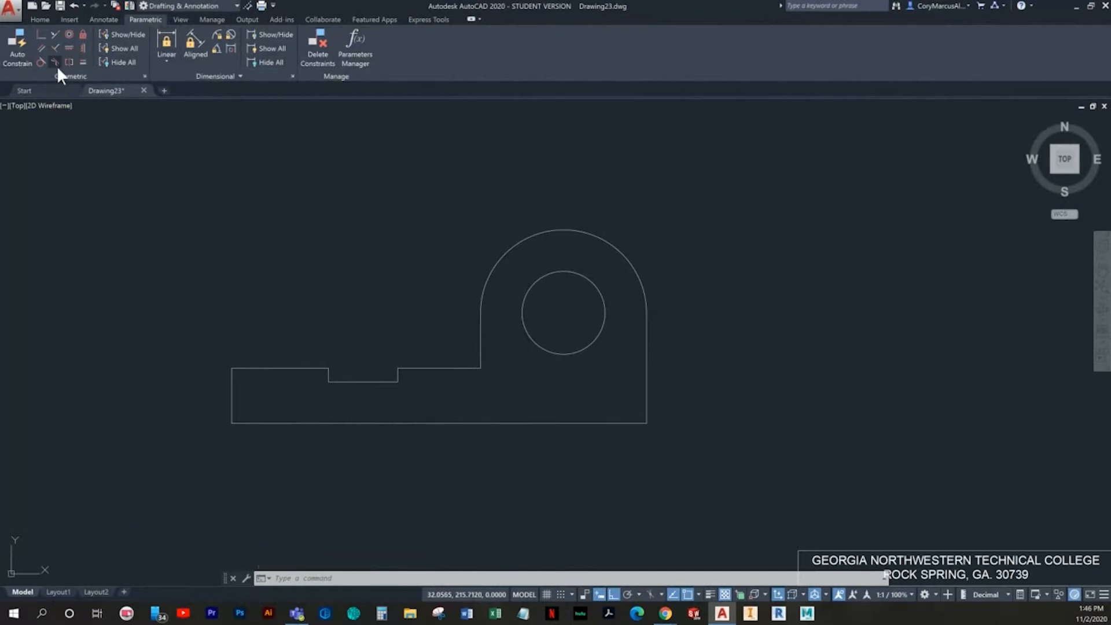
{"action": "left_click", "coordinate": [83, 32]}
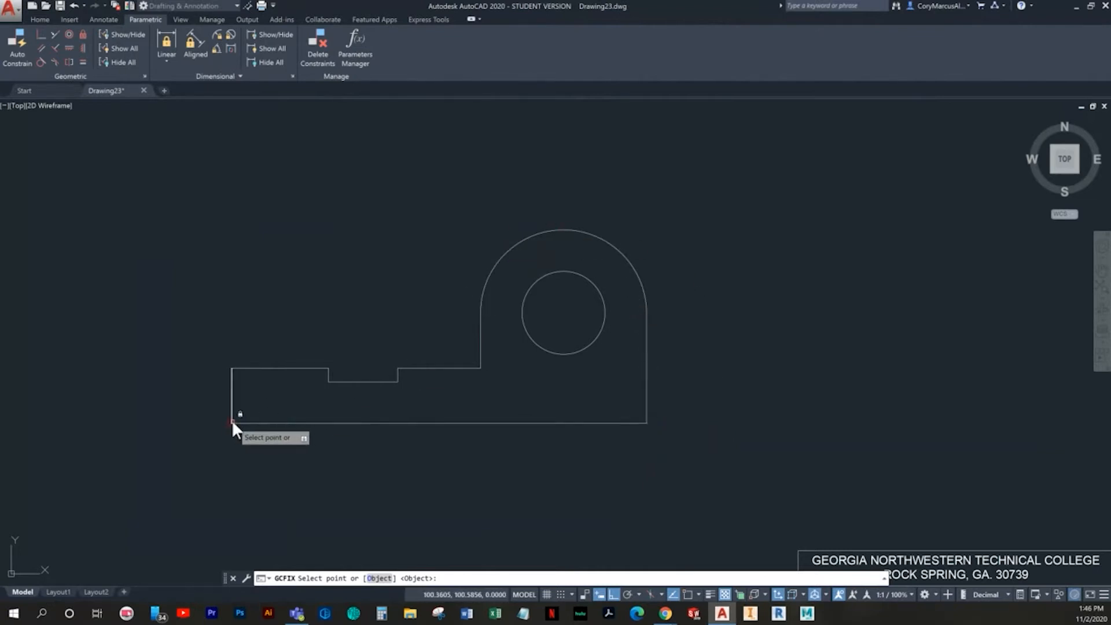
{"action": "key", "text": "Escape"}
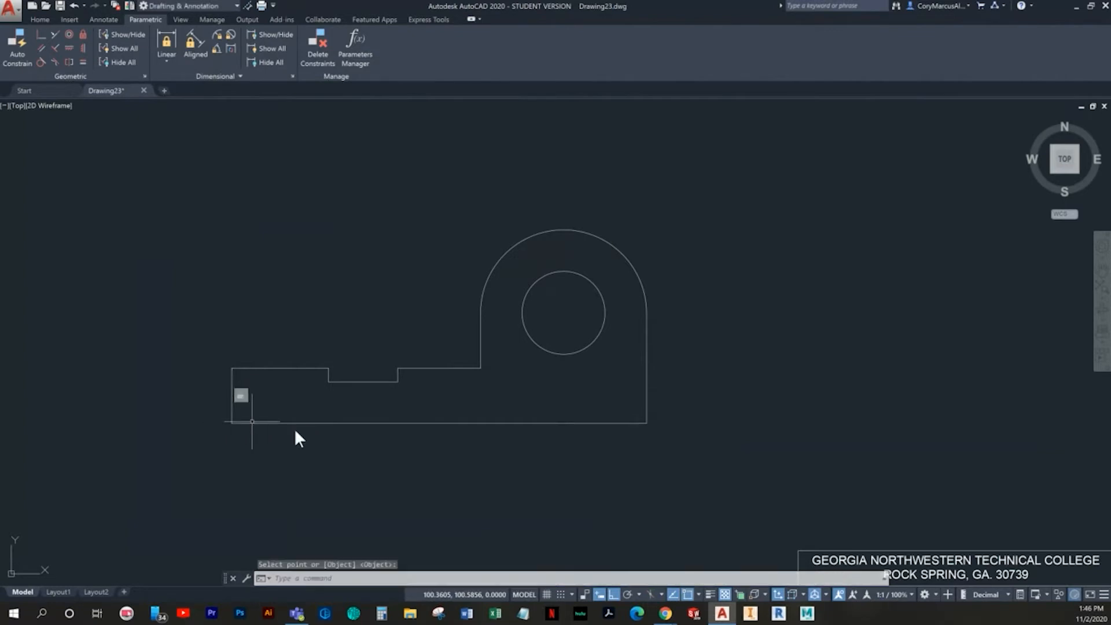
Try stretching the left end of the upper-left horizontal line upward, away from the left edge, and undo the stretch
{"action": "key", "text": "Escape"}
{"action": "scroll", "coordinate": [236, 447], "scroll_direction": "up", "scroll_amount": 2}
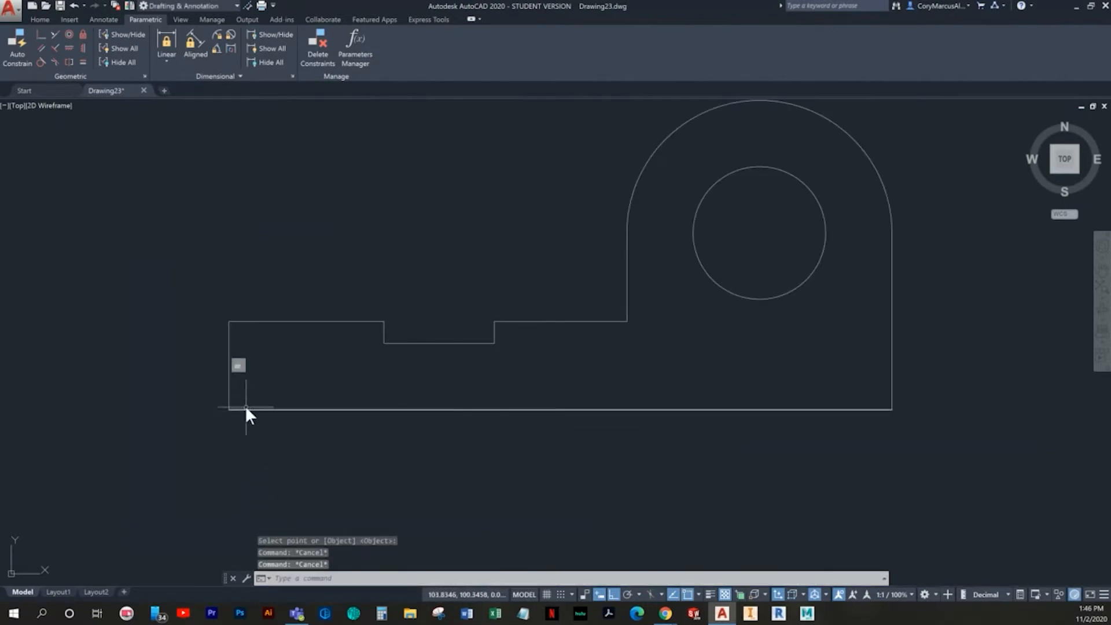
{"action": "left_click", "coordinate": [221, 316]}
{"action": "left_click", "coordinate": [222, 314]}
{"action": "key", "text": "Escape"}
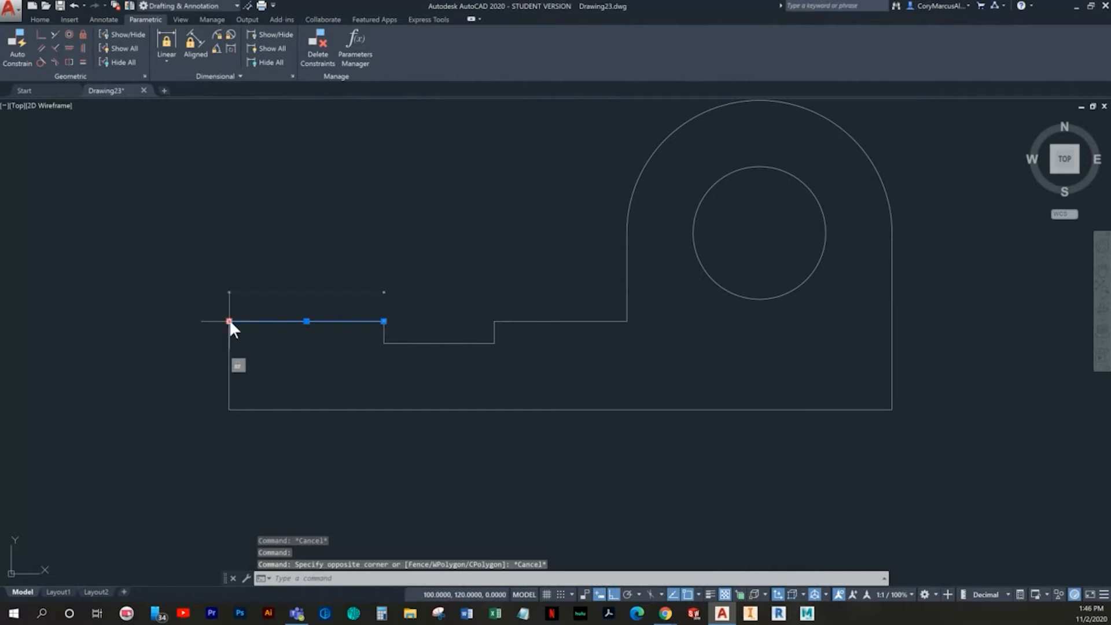
{"action": "left_click", "coordinate": [229, 321]}
{"action": "left_click", "coordinate": [314, 225]}
{"action": "key", "text": "Escape"}
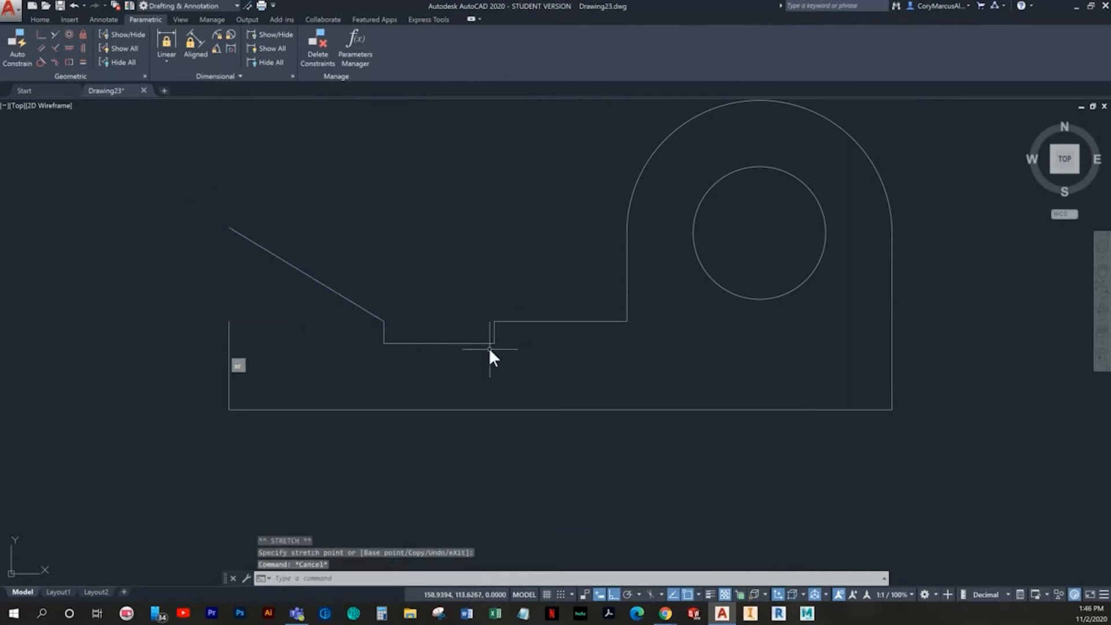
{"action": "key", "text": "ctrl+z"}
Try stretching the left end of the bottom line away from the fixed lower-left corner, and undo the stretch
{"action": "left_click", "coordinate": [227, 410]}
{"action": "left_click", "coordinate": [214, 382]}
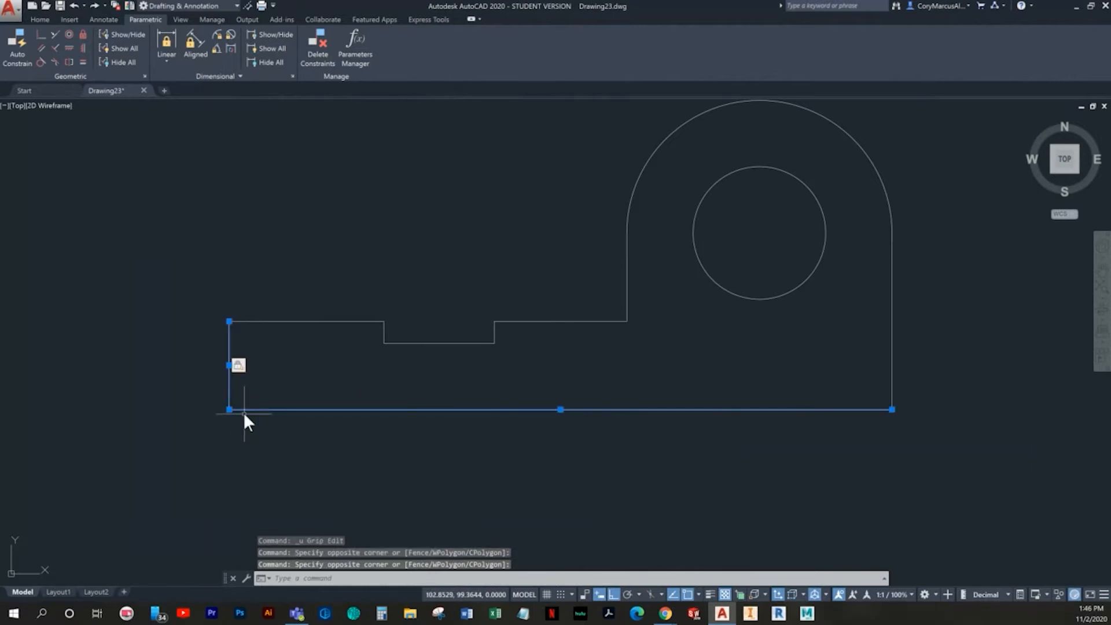
{"action": "left_click", "coordinate": [229, 410]}
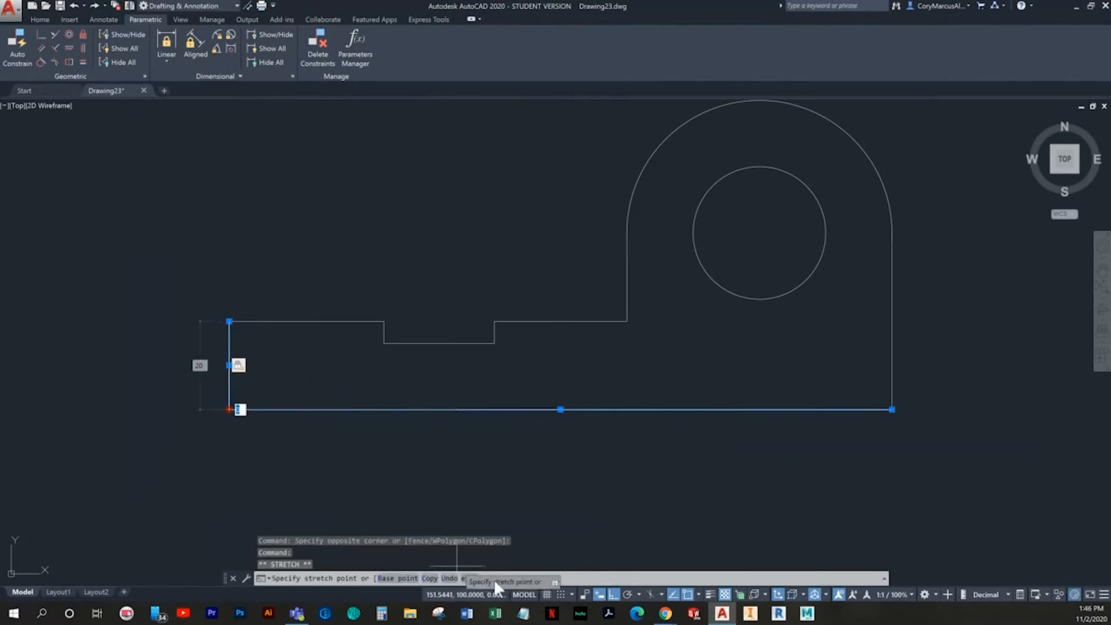
{"action": "left_click", "coordinate": [442, 500]}
{"action": "key", "text": "Escape"}
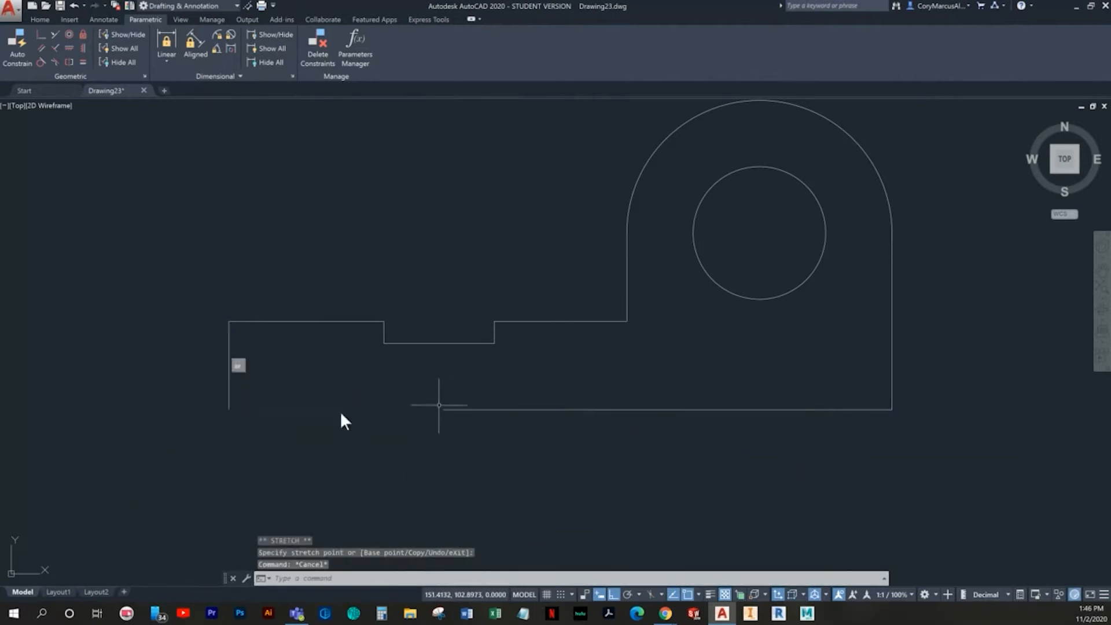
{"action": "key", "text": "ctrl+z"}
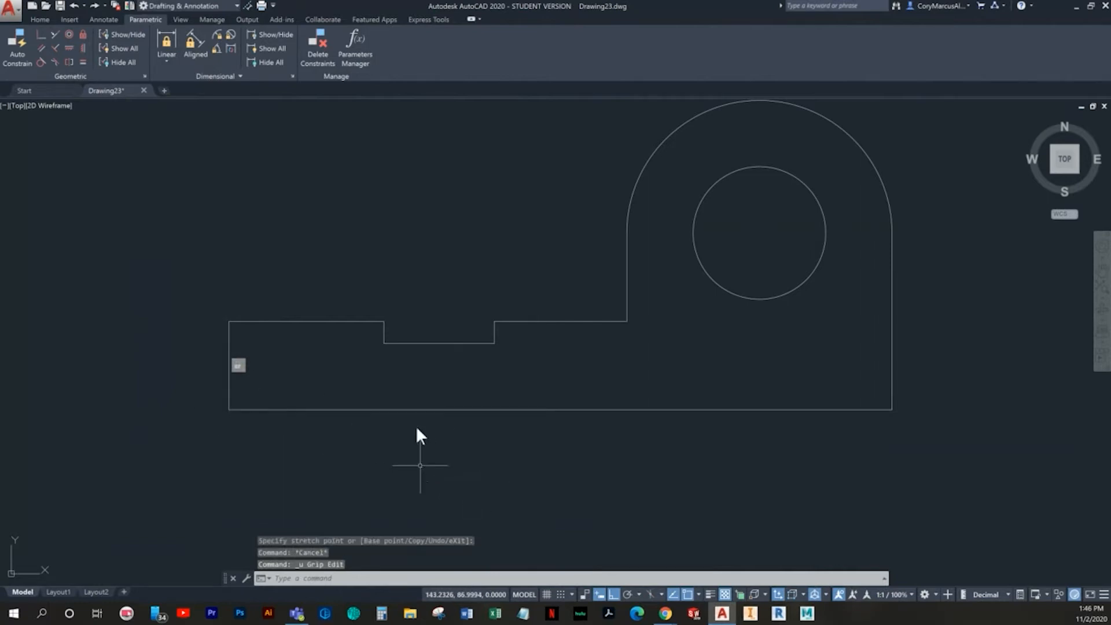
{"action": "middle_click_drag", "start_coordinate": [419, 465], "coordinate": [425, 457]}
{"action": "key", "text": "Escape"}
{"action": "key", "text": "Escape"}
{"action": "scroll", "coordinate": [322, 233], "scroll_direction": "down", "scroll_amount": 2}
{"action": "scroll", "coordinate": [350, 291], "scroll_direction": "up", "scroll_amount": 1}
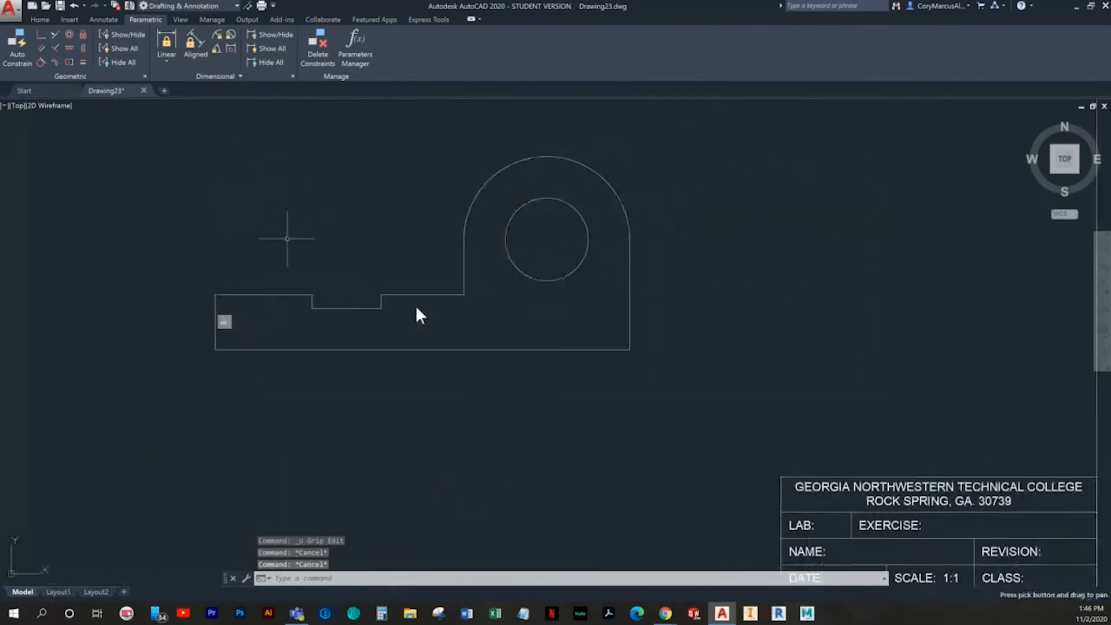
Apply a Coincident constraint joining the bottom line and the left edge at the profile's lower-left corner
{"action": "left_click", "coordinate": [37, 36]}
{"action": "scroll", "coordinate": [204, 308], "scroll_direction": "up", "scroll_amount": 2}
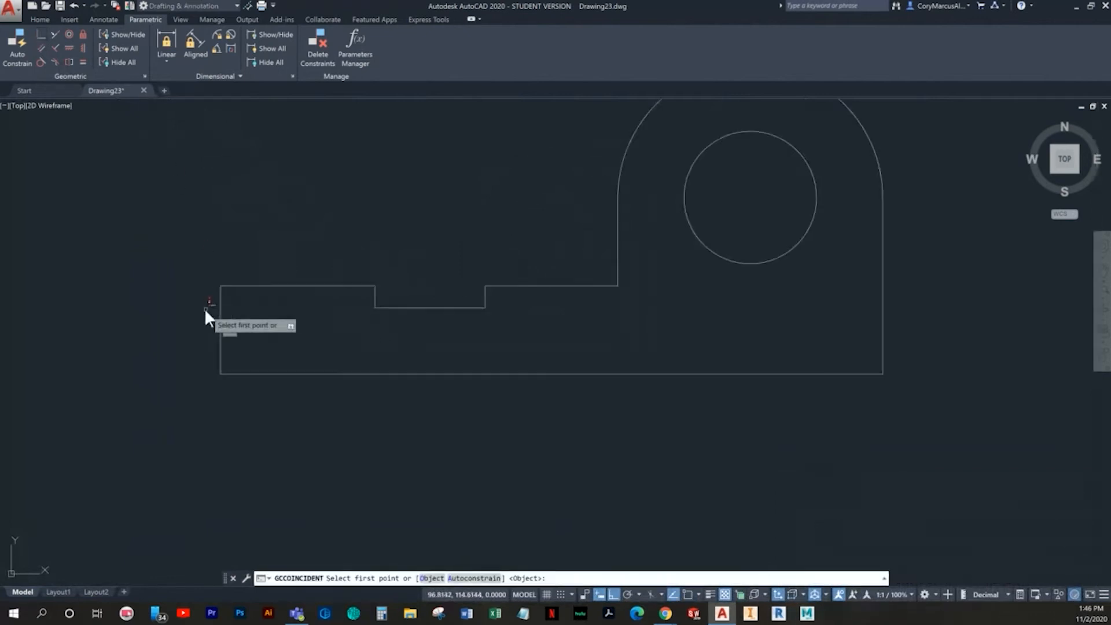
{"action": "left_click", "coordinate": [228, 372]}
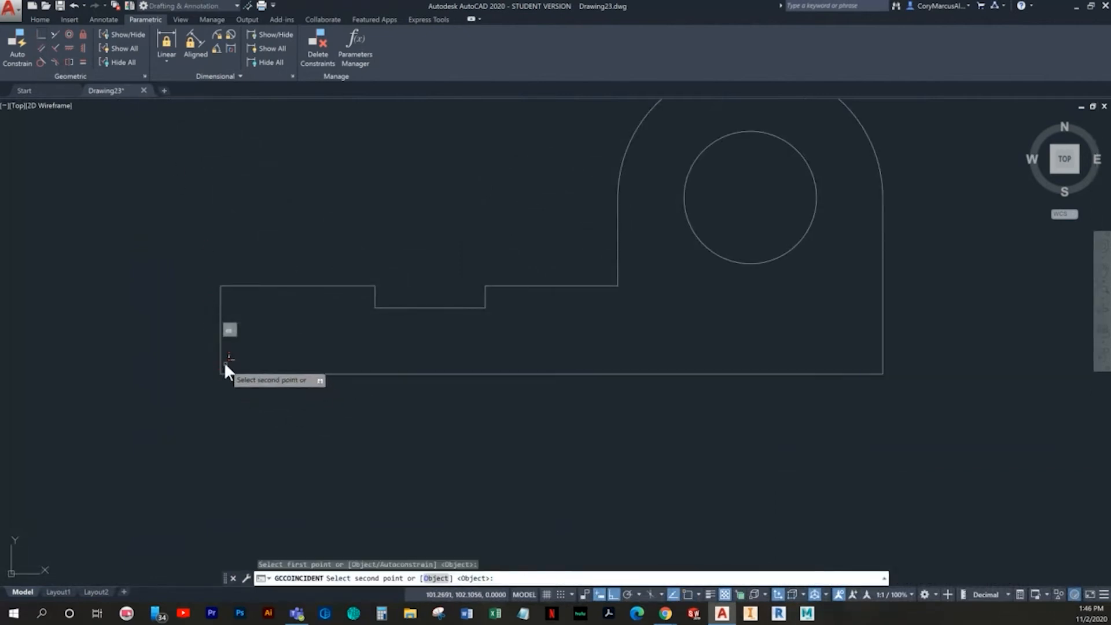
{"action": "left_click", "coordinate": [220, 359]}
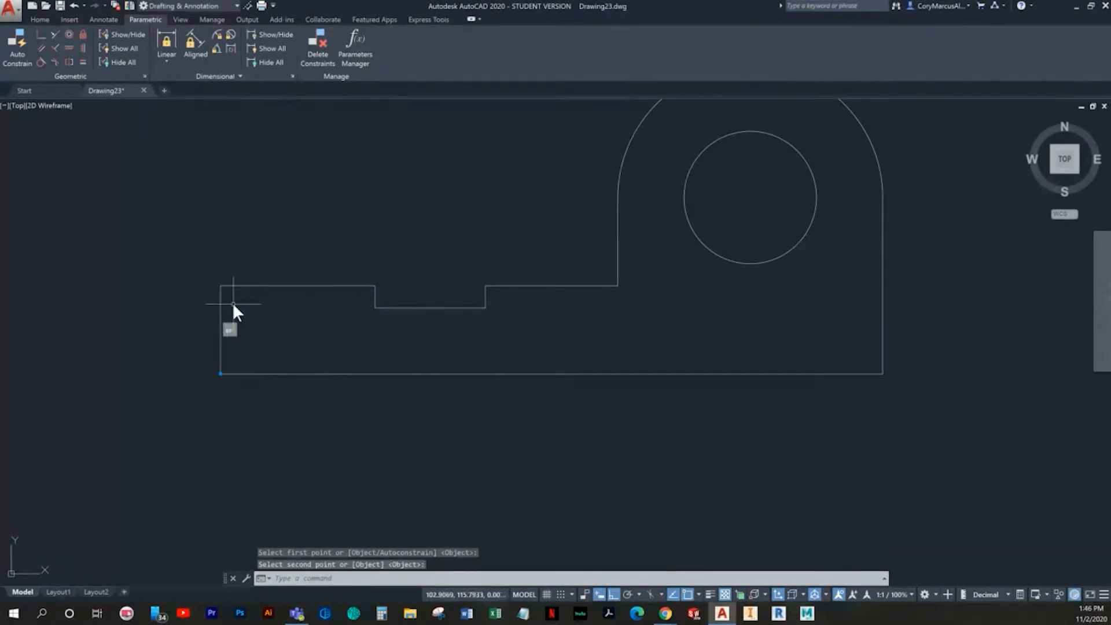
Try to stretch the bottom line's left endpoint away from the constrained lower-left corner, and cancel the stretch
{"action": "left_click", "coordinate": [249, 384]}
{"action": "left_click", "coordinate": [224, 370]}
{"action": "left_click", "coordinate": [220, 373]}
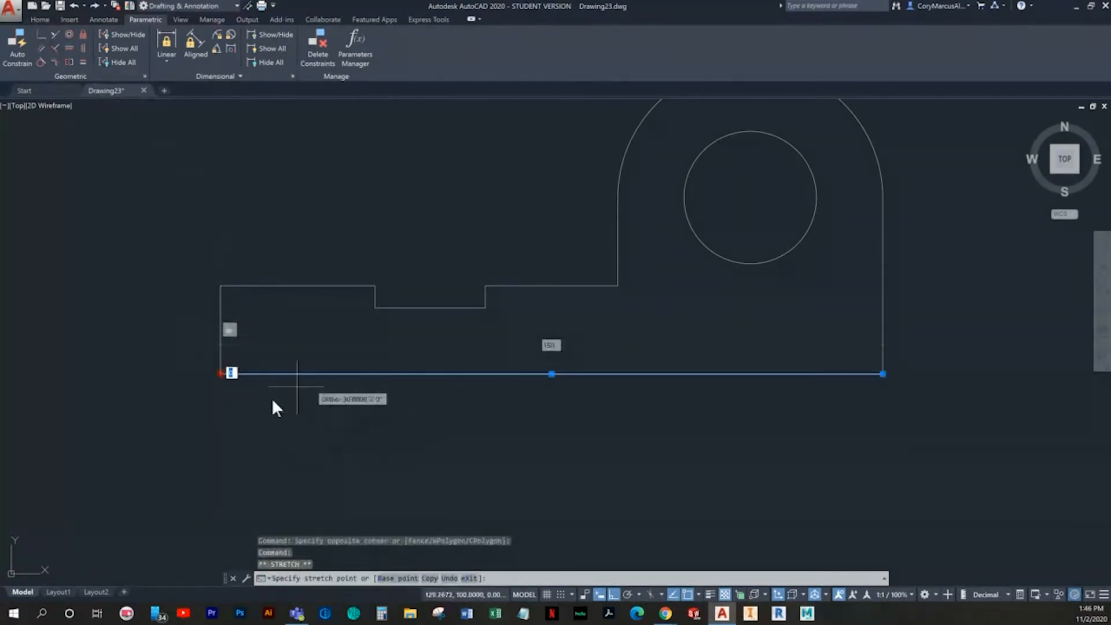
{"action": "key", "text": "Escape"}
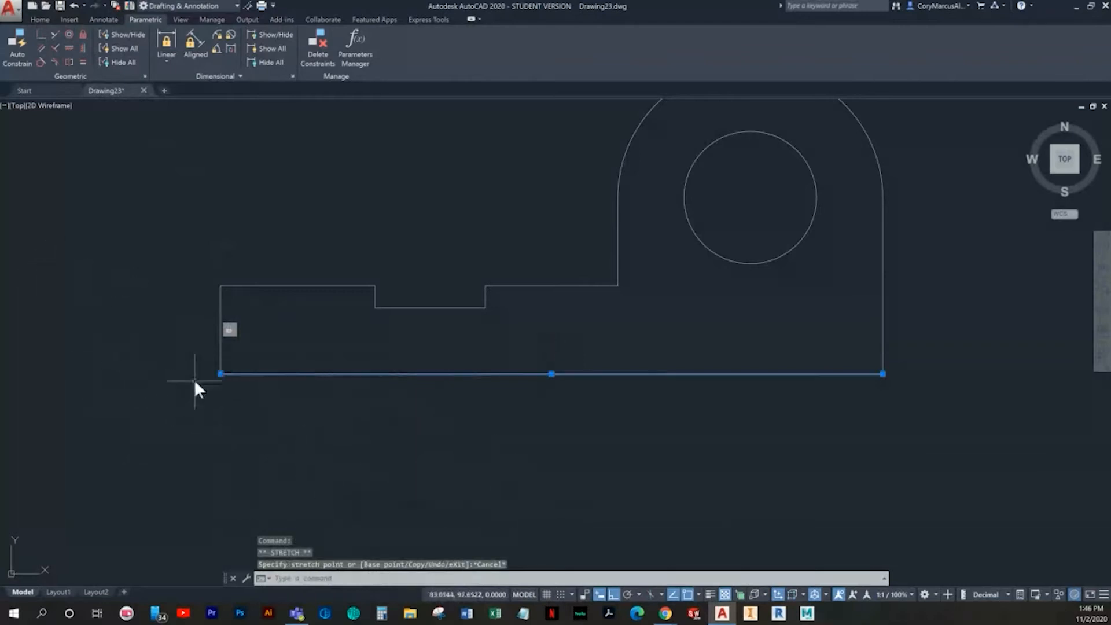
{"action": "scroll", "coordinate": [197, 382], "scroll_direction": "up", "scroll_amount": 2}
{"action": "key", "text": "Escape"}
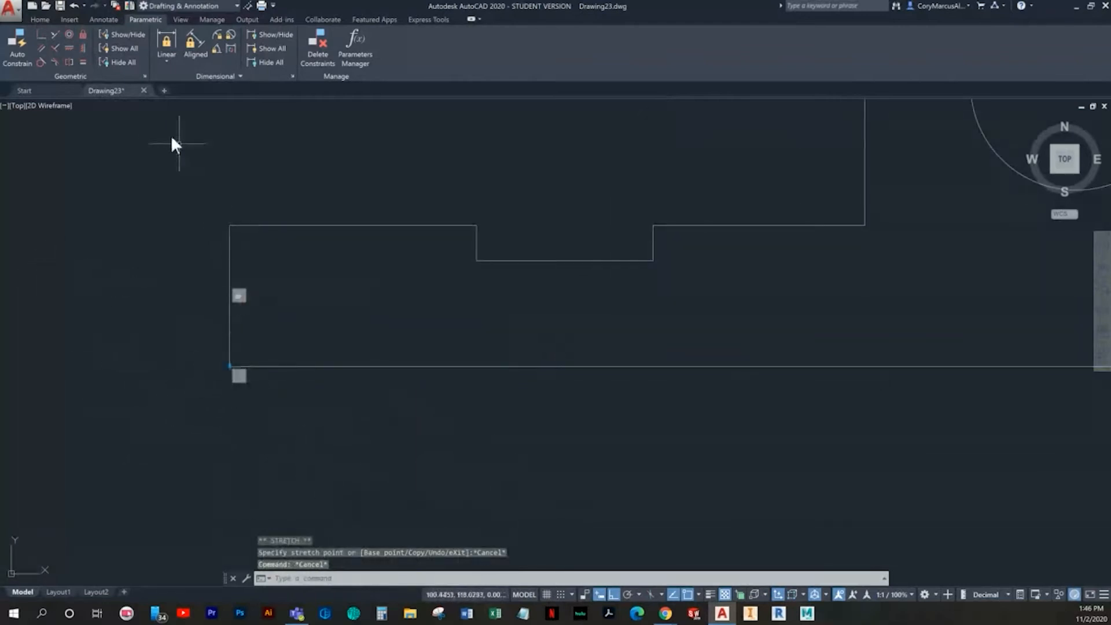
{"action": "key", "text": "Escape"}
{"action": "key", "text": "Escape"}
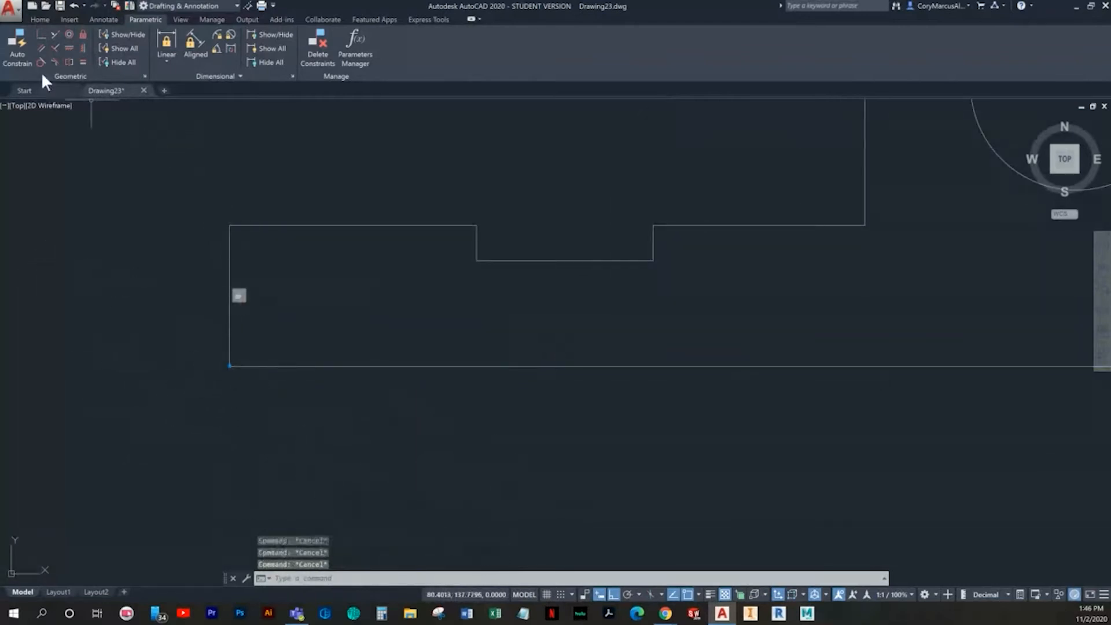
Apply a Coincident constraint joining the left edge and the upper-left horizontal line at their shared corner
{"action": "left_click", "coordinate": [39, 34]}
{"action": "left_click", "coordinate": [228, 241]}
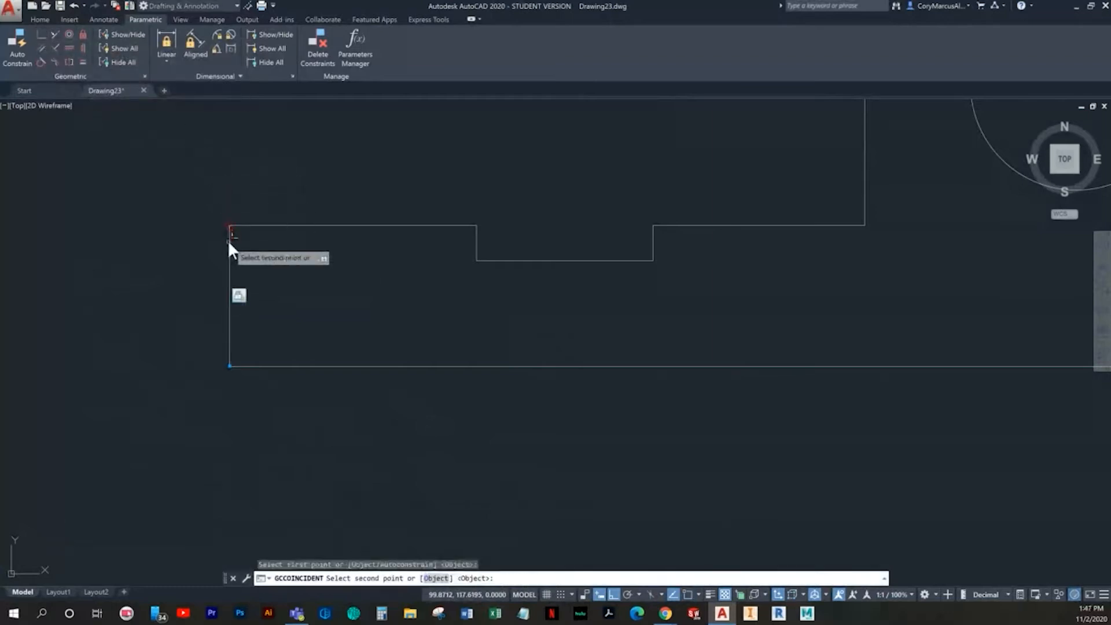
{"action": "left_click", "coordinate": [246, 225]}
Try a Coincident constraint from the upper-left horizontal line to the notch's left side, and undo it
{"action": "middle_click_drag", "start_coordinate": [568, 289], "coordinate": [381, 327]}
{"action": "key", "text": "Return"}
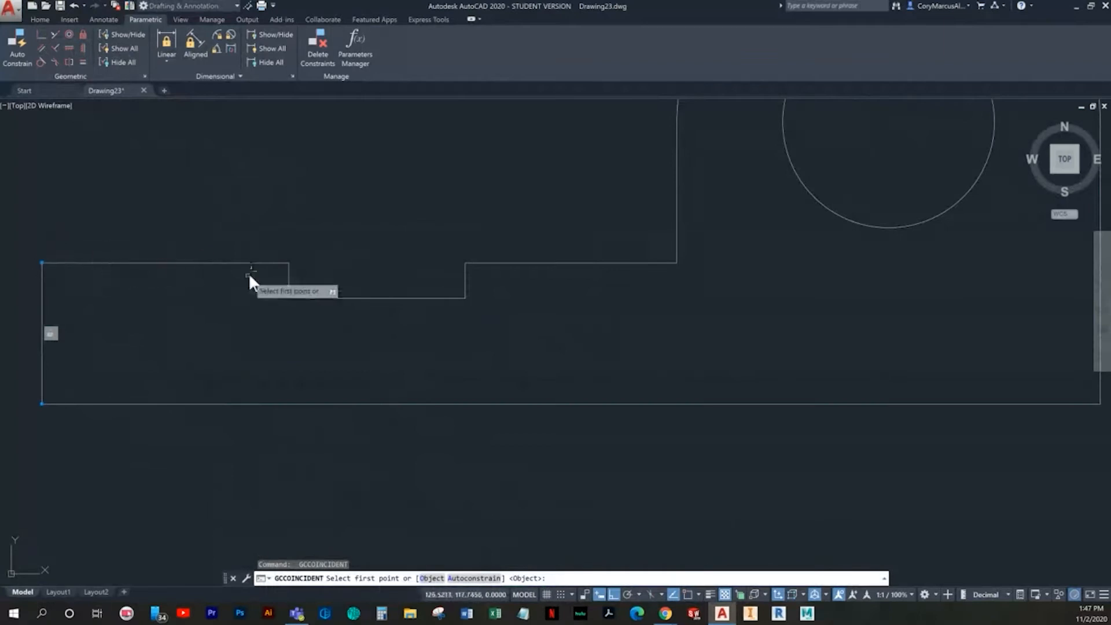
{"action": "left_click", "coordinate": [279, 264]}
{"action": "left_click", "coordinate": [289, 276]}
{"action": "key", "text": "Return"}
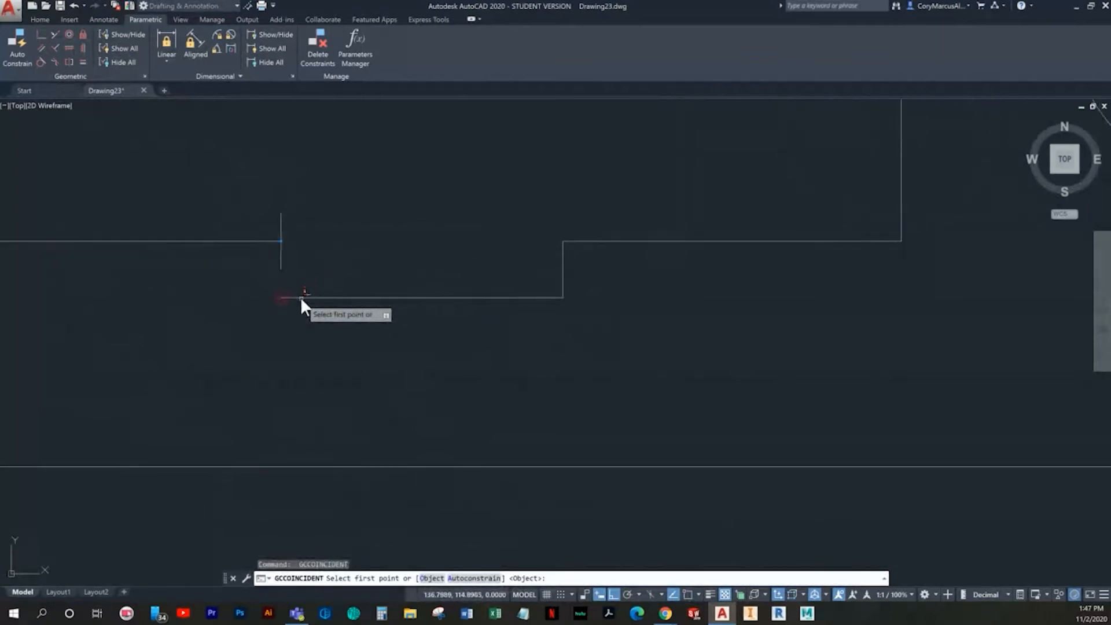
{"action": "key", "text": "Escape"}
{"action": "key", "text": "Escape"}
{"action": "key", "text": "ctrl+z"}
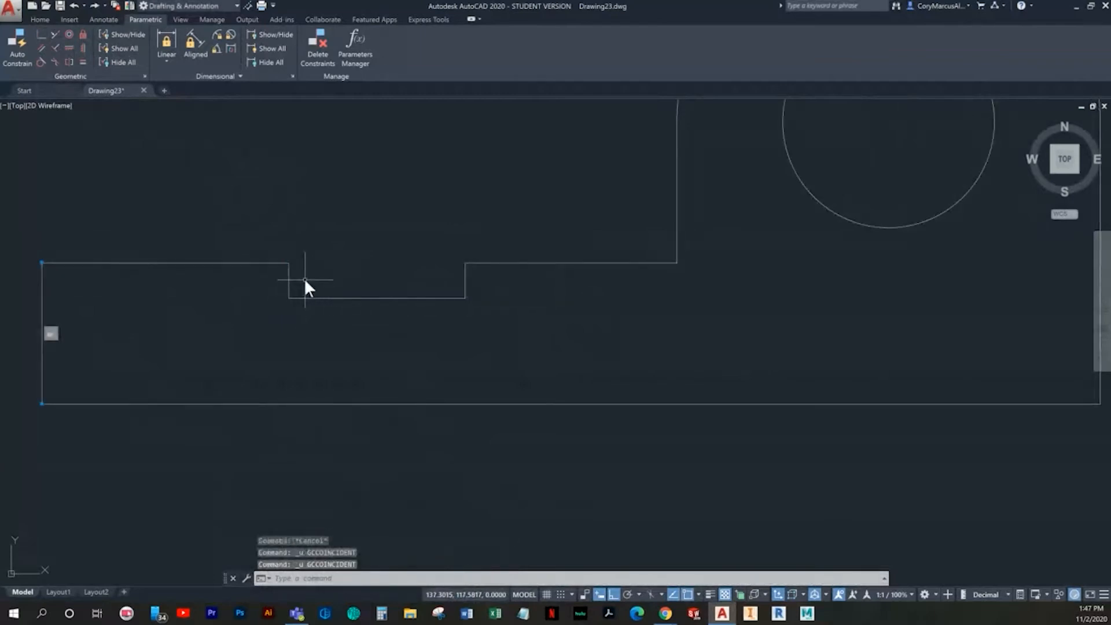
Apply Coincident constraints at the upper and lower ends of the notch's left side, selecting the vertical line first
{"action": "left_click", "coordinate": [42, 35]}
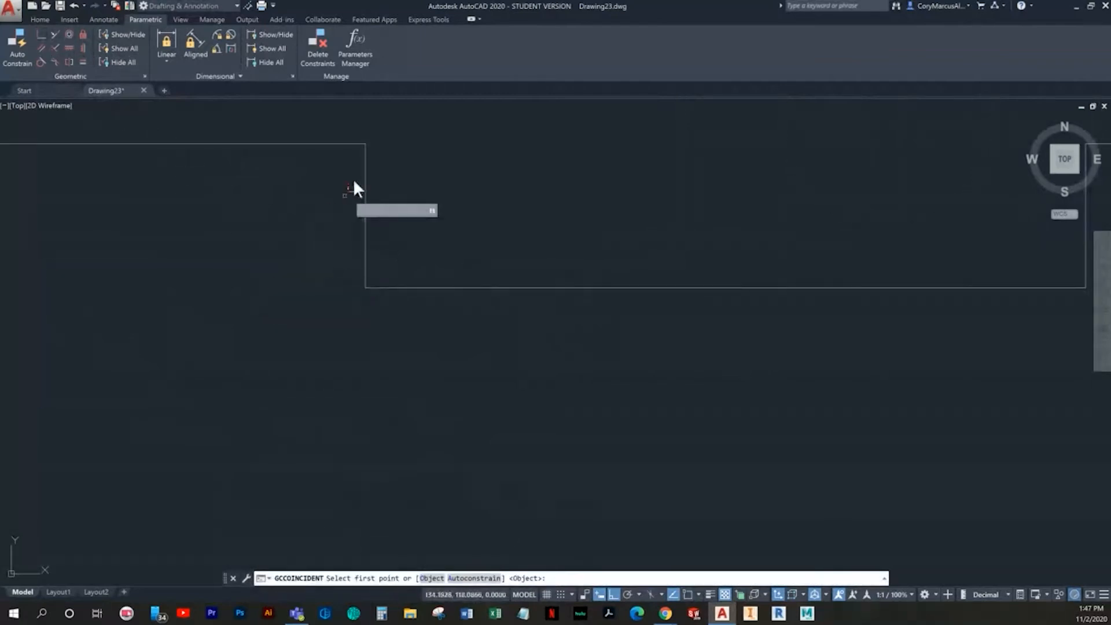
{"action": "left_click", "coordinate": [363, 157]}
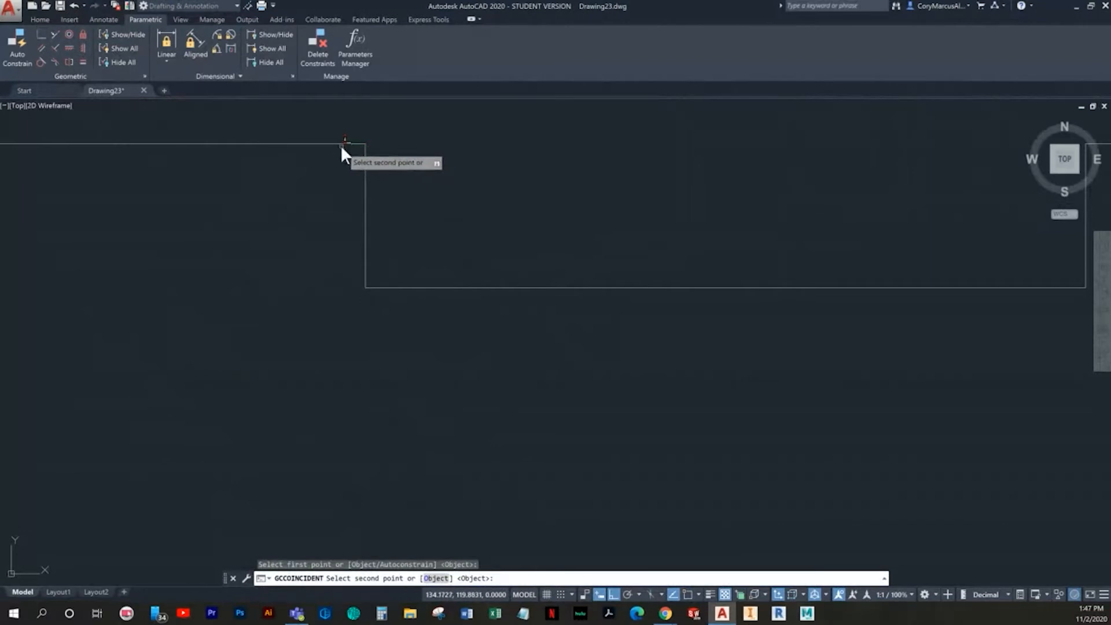
{"action": "left_click", "coordinate": [336, 144]}
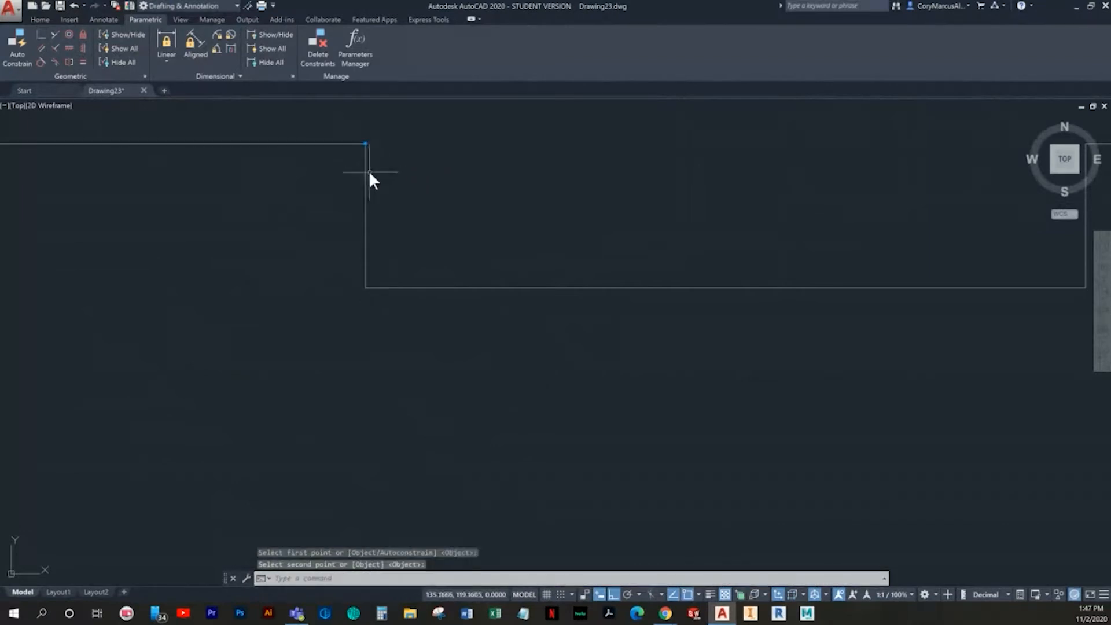
{"action": "key", "text": "Return"}
{"action": "left_click", "coordinate": [366, 272]}
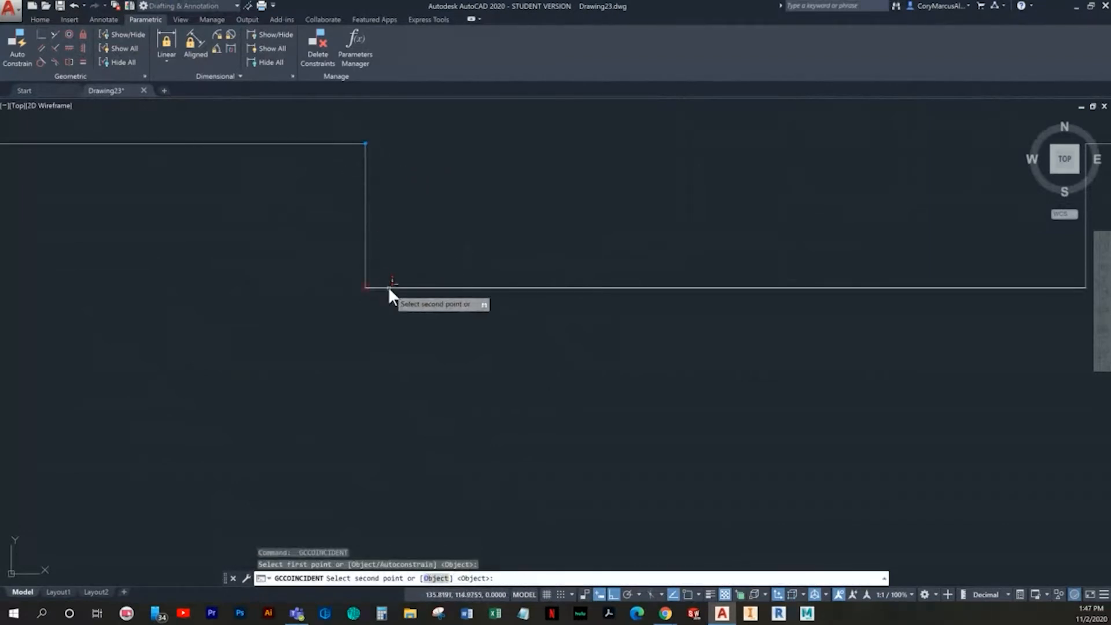
{"action": "left_click", "coordinate": [388, 287]}
Apply Coincident constraints at the lower and upper ends of the notch's right side to join its adjacent lines
{"action": "scroll", "coordinate": [578, 324], "scroll_direction": "down", "scroll_amount": 2}
{"action": "middle_click_drag", "start_coordinate": [751, 303], "coordinate": [273, 352]}
{"action": "key", "text": "Return"}
{"action": "scroll", "coordinate": [400, 341], "scroll_direction": "up", "scroll_amount": 4}
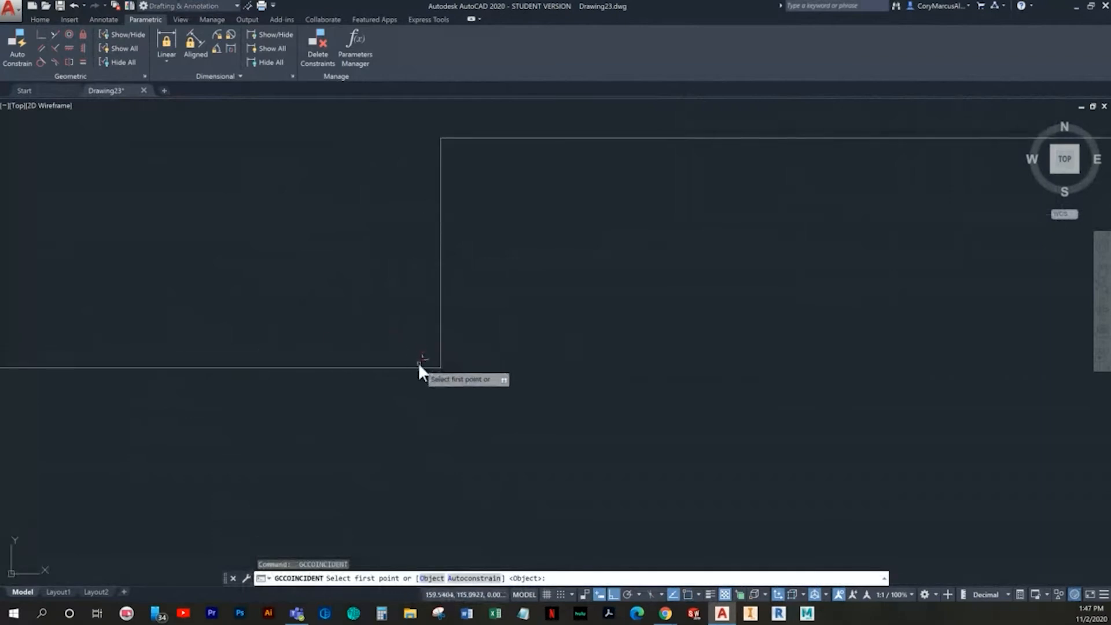
{"action": "left_click", "coordinate": [415, 368]}
{"action": "left_click", "coordinate": [442, 344]}
{"action": "key", "text": "Return"}
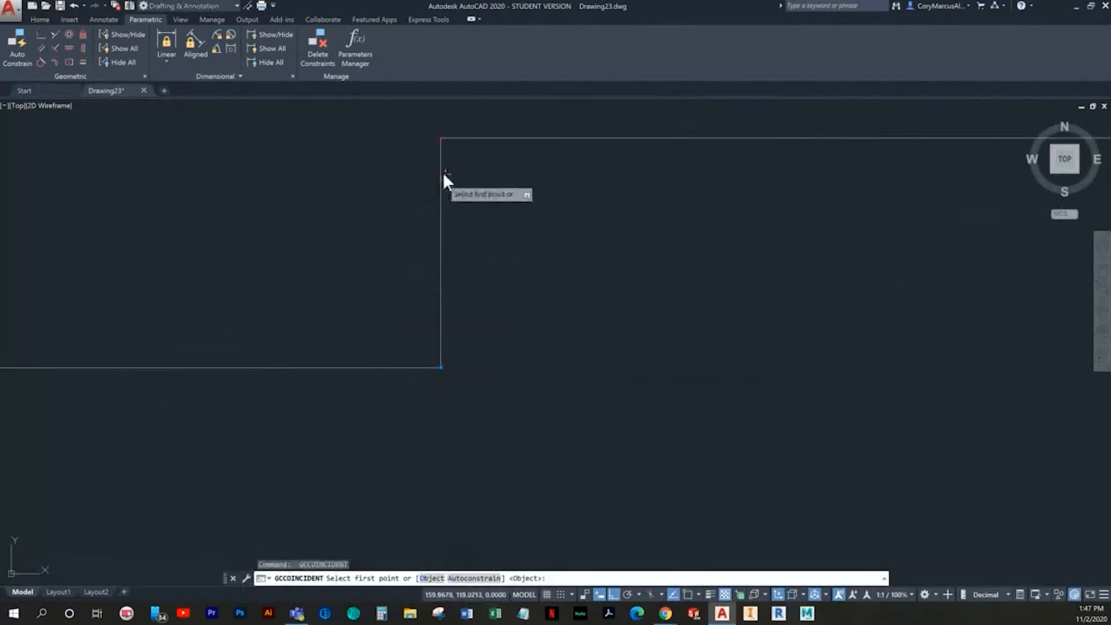
{"action": "left_click", "coordinate": [440, 168]}
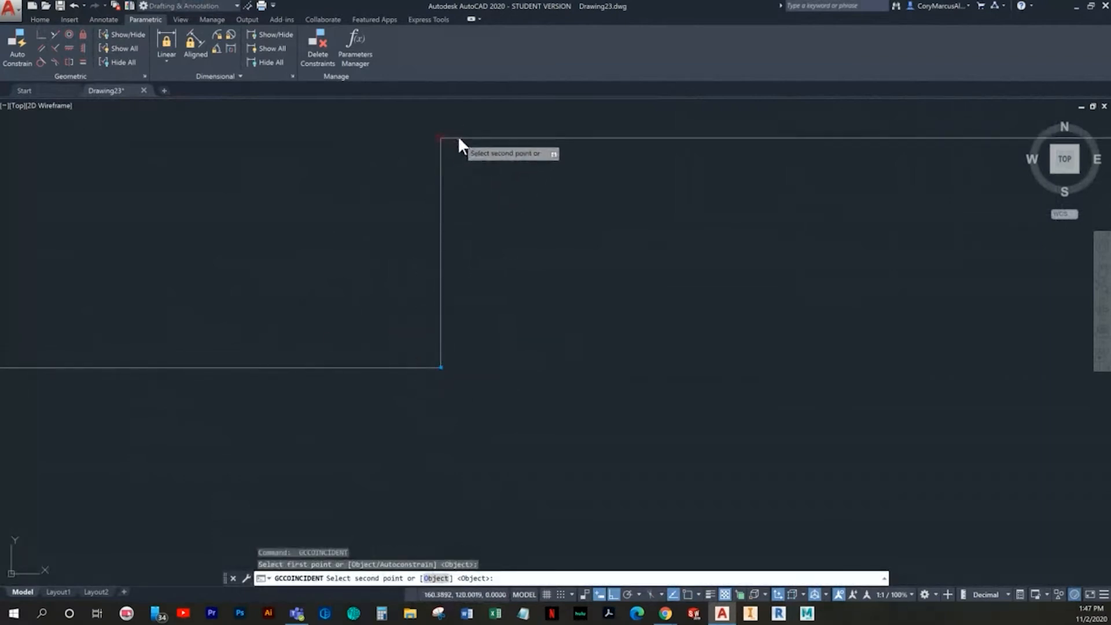
{"action": "left_click", "coordinate": [459, 138]}
Apply a Coincident constraint at the inner corner where the horizontal line meets the raised block's left side
{"action": "scroll", "coordinate": [609, 272], "scroll_direction": "down", "scroll_amount": 4}
{"action": "middle_click_drag", "start_coordinate": [610, 272], "coordinate": [152, 374]}
{"action": "key", "text": "Return"}
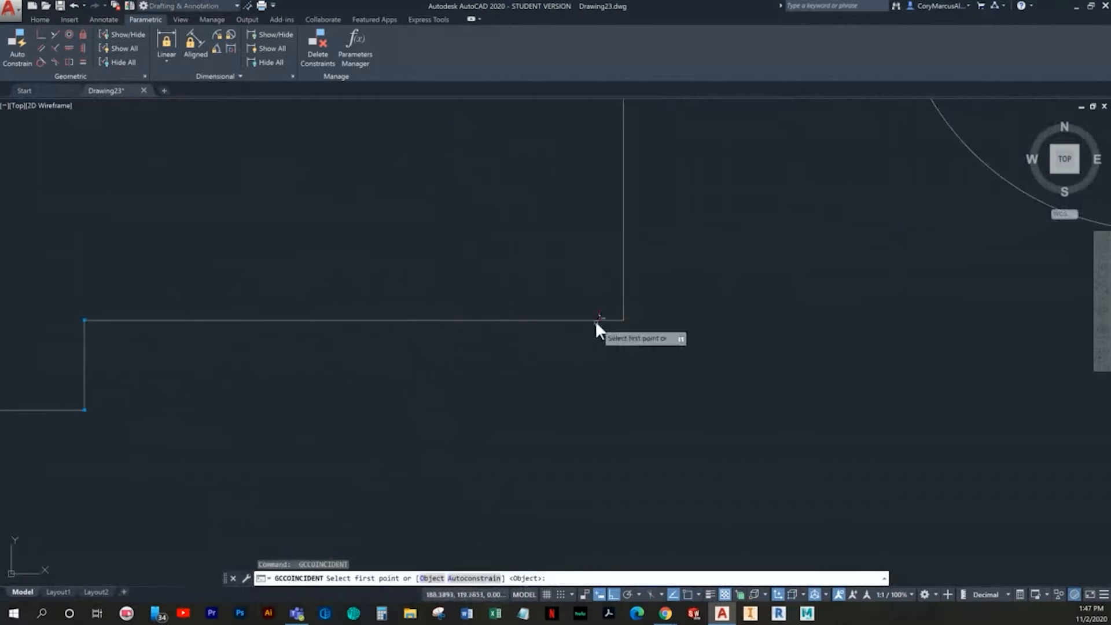
{"action": "left_click", "coordinate": [596, 321]}
{"action": "left_click", "coordinate": [605, 320]}
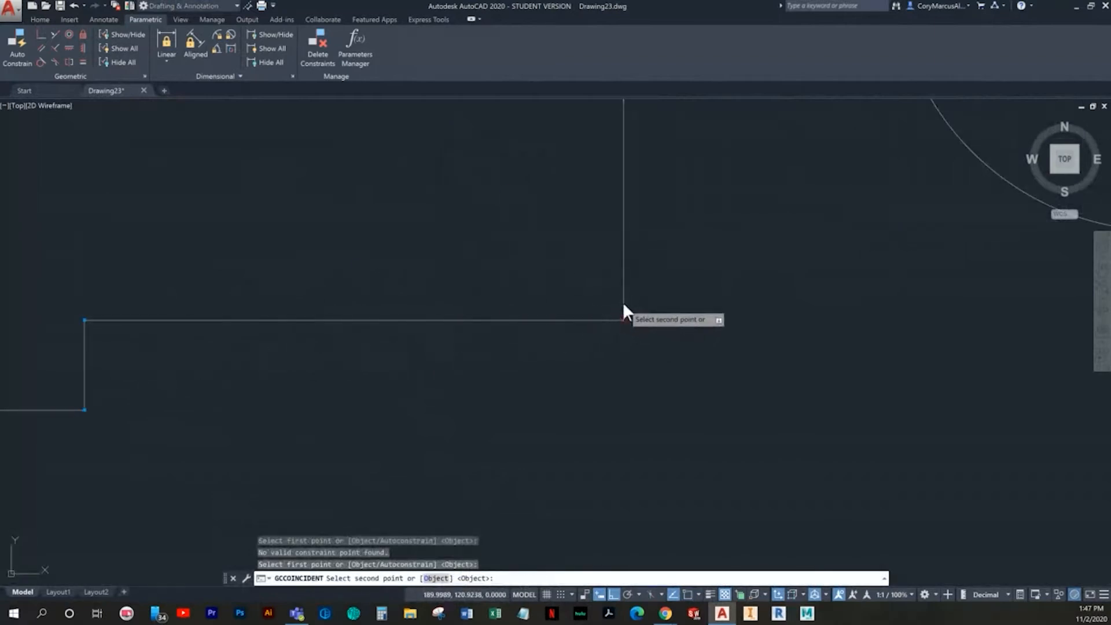
{"action": "left_click", "coordinate": [623, 302]}
Apply Coincident constraints joining both ends of the large arc to the raised block's left and right vertical sides
{"action": "scroll", "coordinate": [605, 398], "scroll_direction": "down", "scroll_amount": 4}
{"action": "middle_click_drag", "start_coordinate": [605, 398], "coordinate": [512, 332]}
{"action": "key", "text": "Return"}
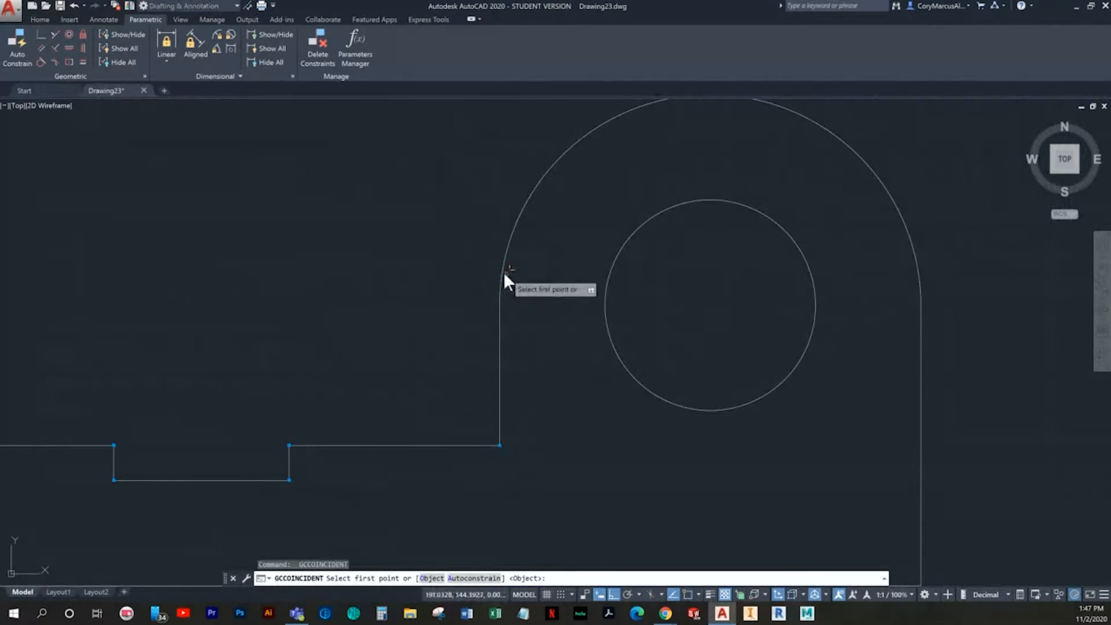
{"action": "left_click", "coordinate": [503, 272]}
{"action": "left_click", "coordinate": [499, 322]}
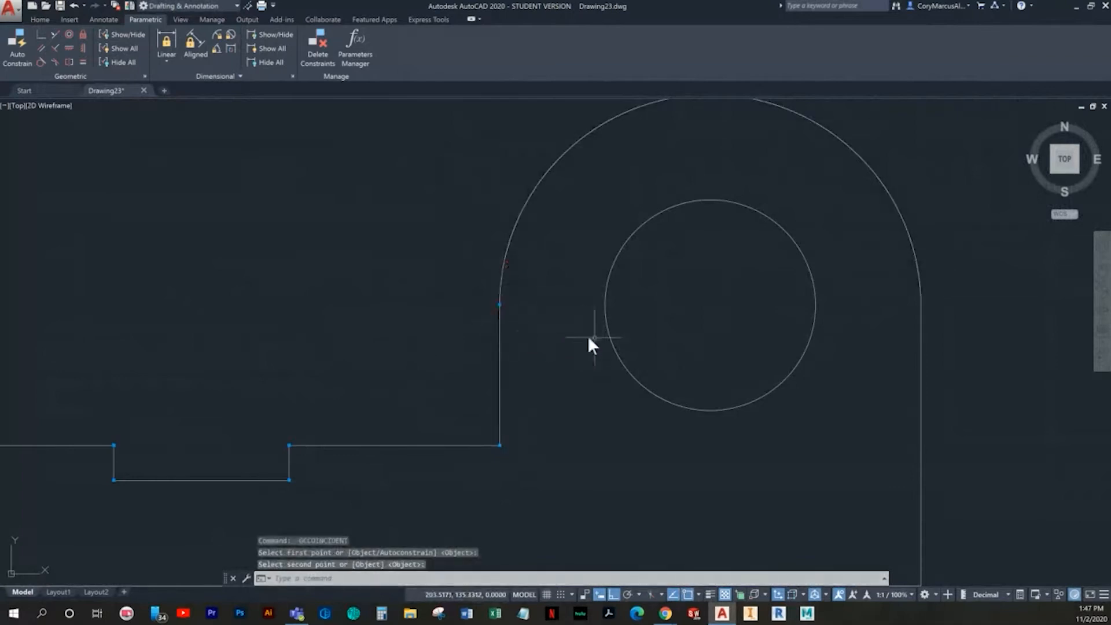
{"action": "middle_click_drag", "start_coordinate": [753, 322], "coordinate": [599, 335]}
{"action": "key", "text": "Return"}
{"action": "left_click", "coordinate": [768, 285]}
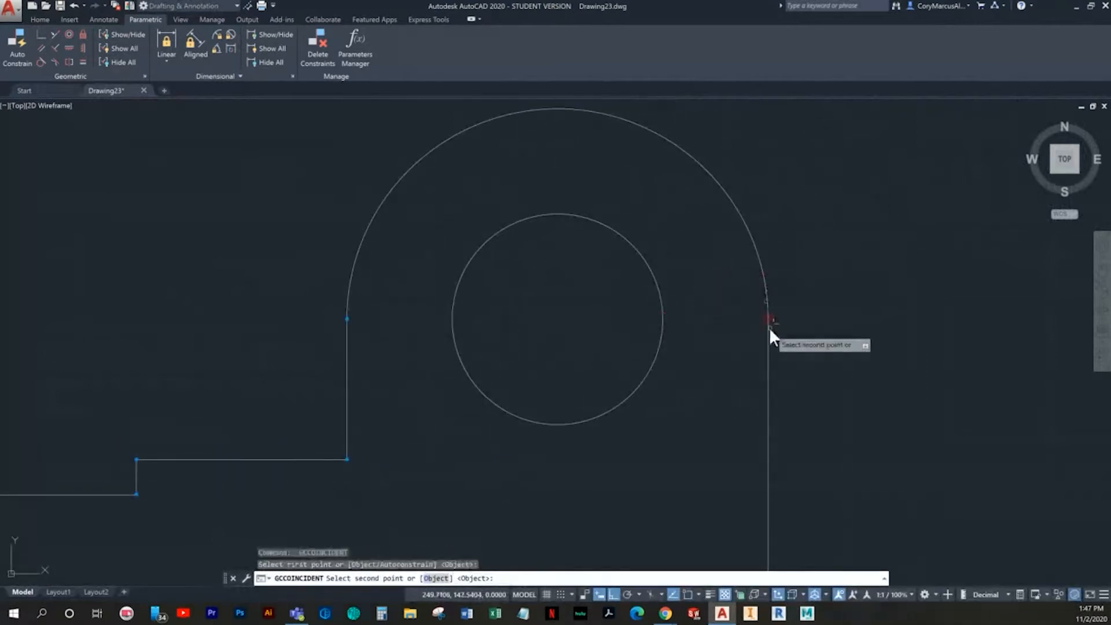
{"action": "left_click", "coordinate": [769, 338]}
Apply a Coincident constraint joining the bottom line and the right vertical side at the profile's lower-right corner
{"action": "middle_click_drag", "start_coordinate": [737, 455], "coordinate": [734, 265]}
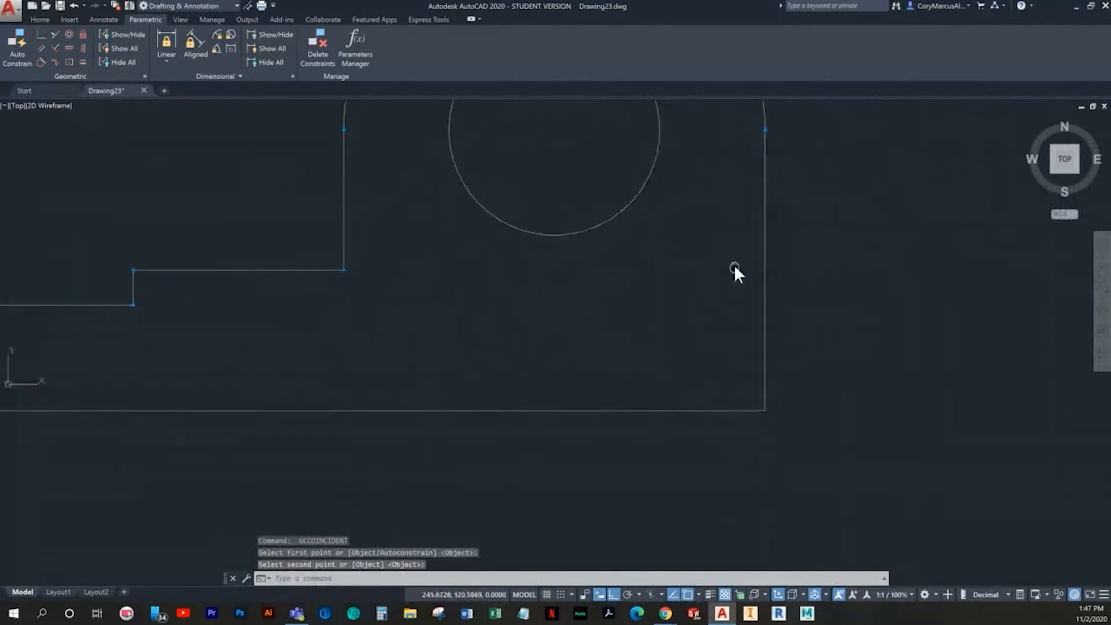
{"action": "key", "text": "Return"}
{"action": "left_click", "coordinate": [762, 410]}
{"action": "middle_click_drag", "start_coordinate": [507, 383], "coordinate": [788, 353]}
{"action": "scroll", "coordinate": [387, 390], "scroll_direction": "down", "scroll_amount": 1}
{"action": "mouse_move", "coordinate": [387, 390]}
{"action": "middle_mouse_down"}
{"action": "mouse_move", "coordinate": [539, 380]}
{"action": "mouse_move", "coordinate": [416, 398]}
{"action": "middle_mouse_up"}
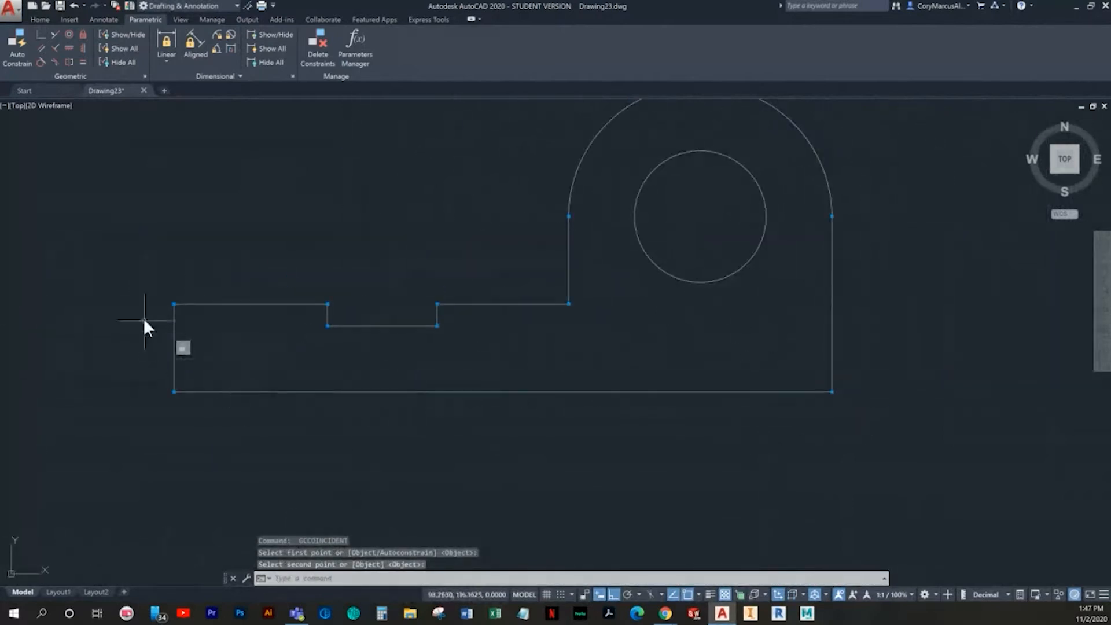
{"action": "left_click", "coordinate": [826, 184]}
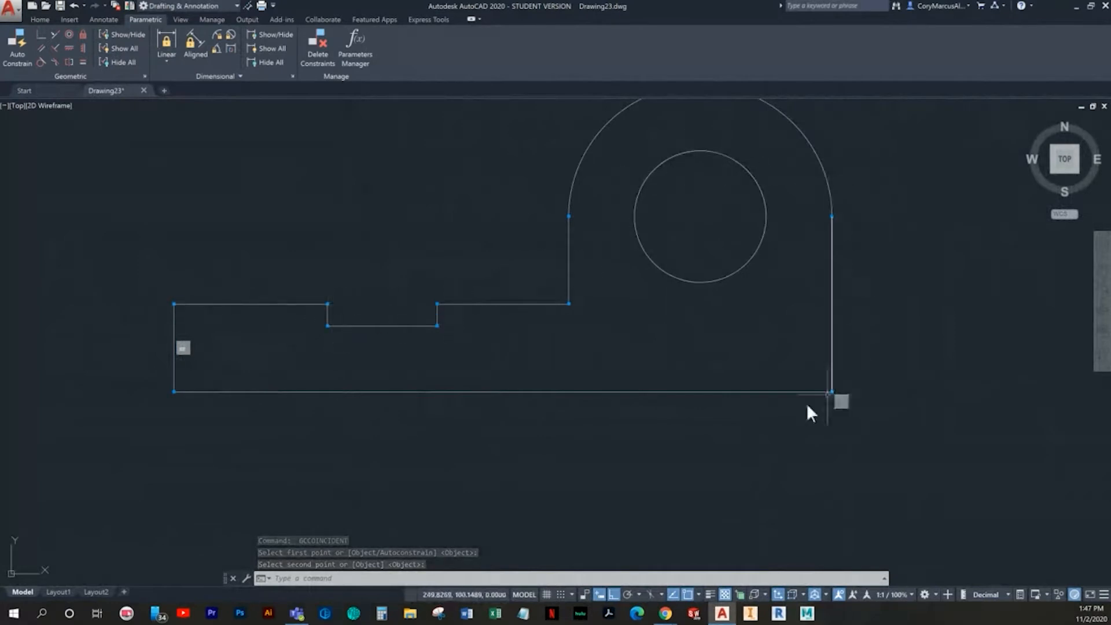
{"action": "key", "text": "Escape"}
{"action": "key", "text": "Escape"}
{"action": "middle_click_drag", "start_coordinate": [390, 381], "coordinate": [379, 395]}
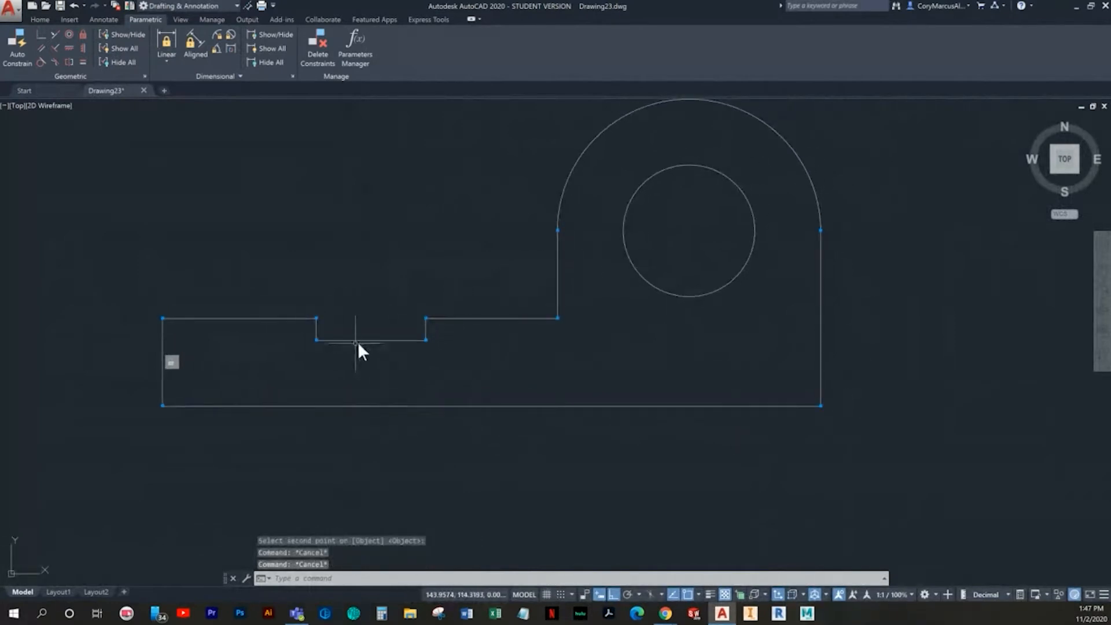
Apply a Linear dimensional constraint of 40 to the upper-left horizontal line, placed above the profile
{"action": "key", "text": "Escape"}
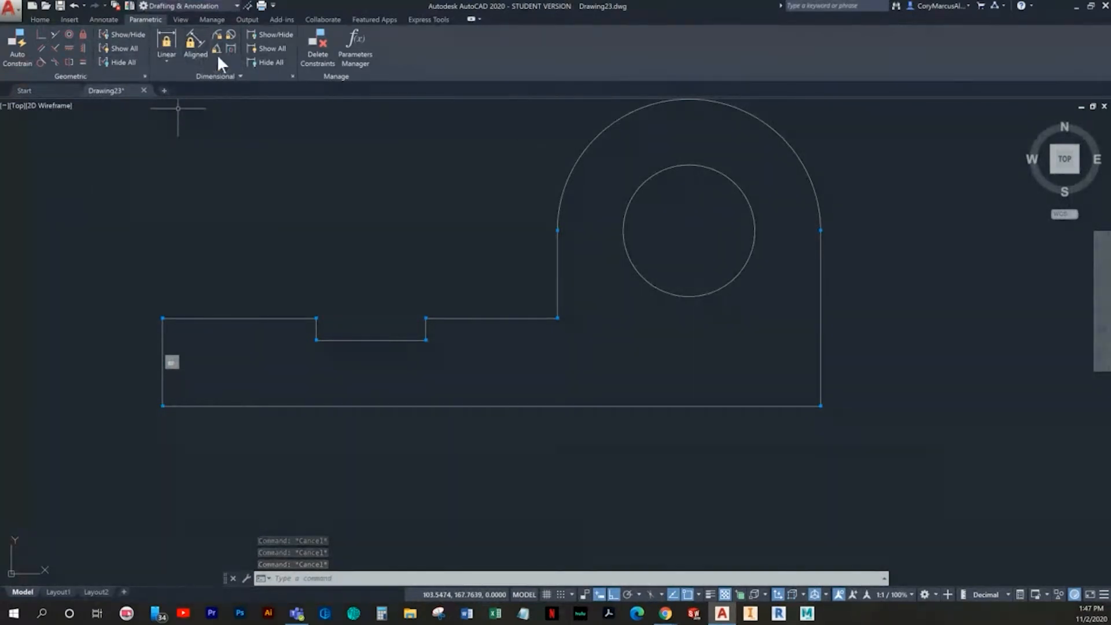
{"action": "left_click", "coordinate": [161, 43]}
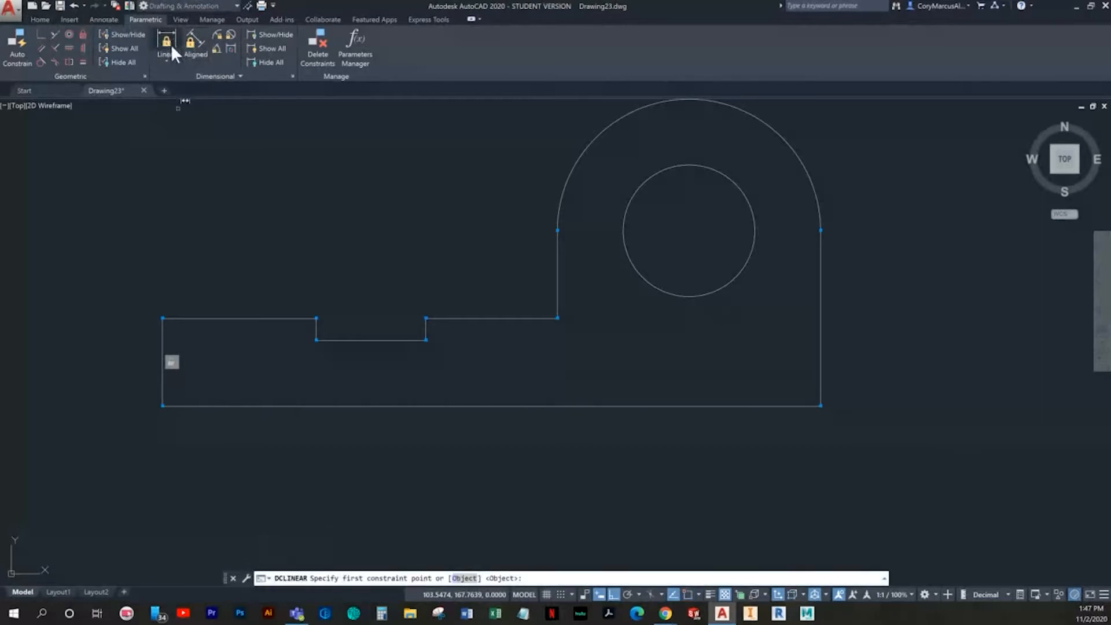
{"action": "left_click", "coordinate": [172, 43]}
{"action": "scroll", "coordinate": [342, 298], "scroll_direction": "up", "scroll_amount": 2}
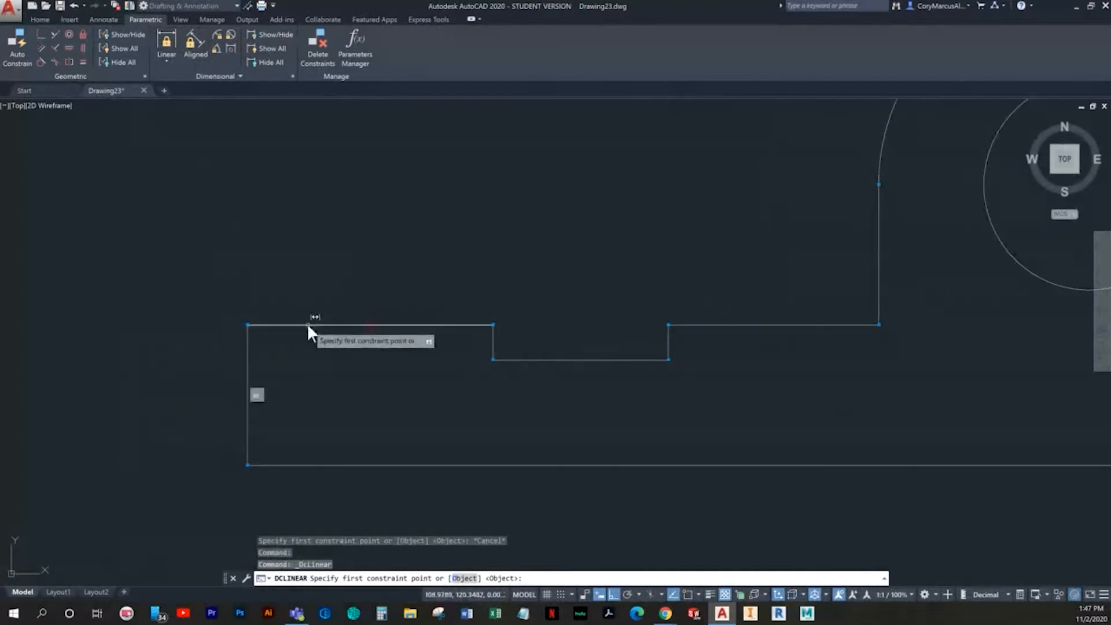
{"action": "left_click", "coordinate": [307, 323]}
{"action": "key", "text": "Return"}
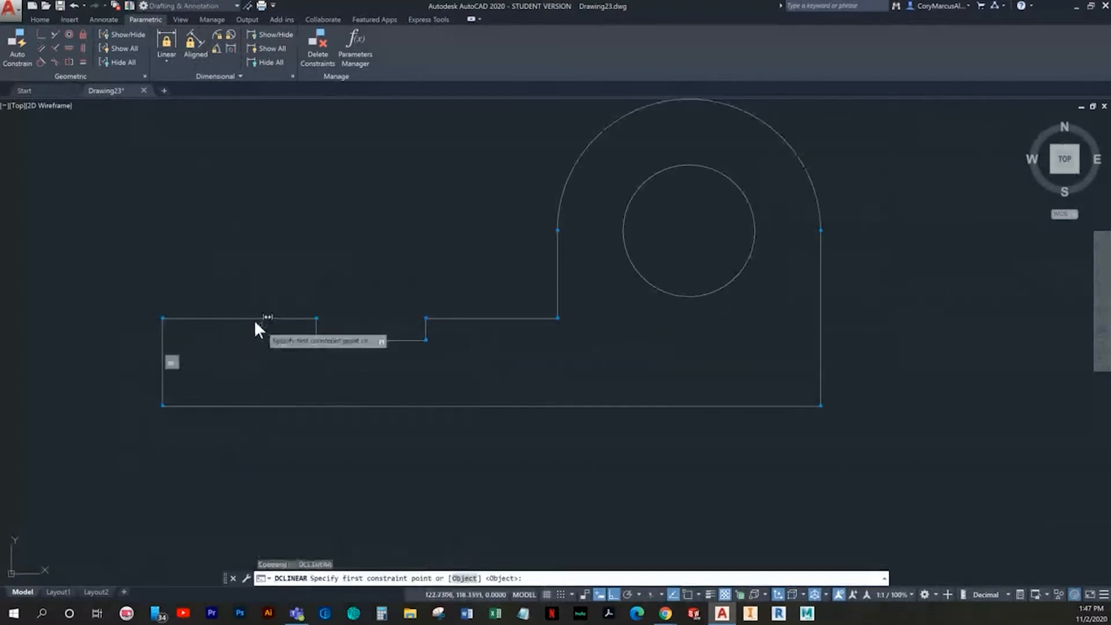
{"action": "left_click", "coordinate": [162, 326]}
{"action": "left_click", "coordinate": [316, 318]}
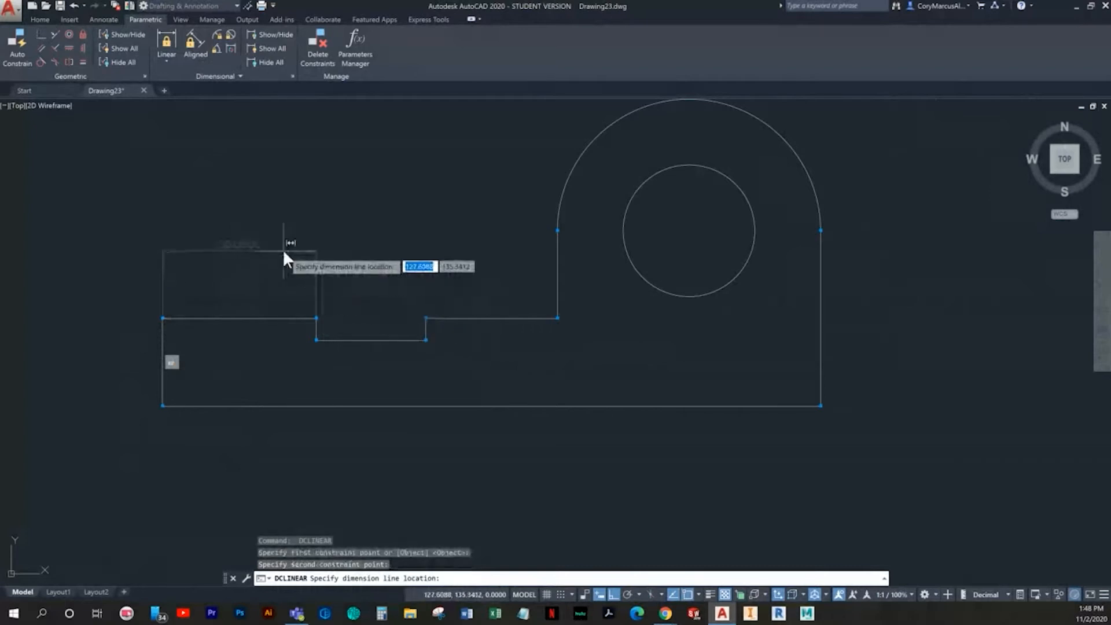
{"action": "left_click", "coordinate": [282, 270]}
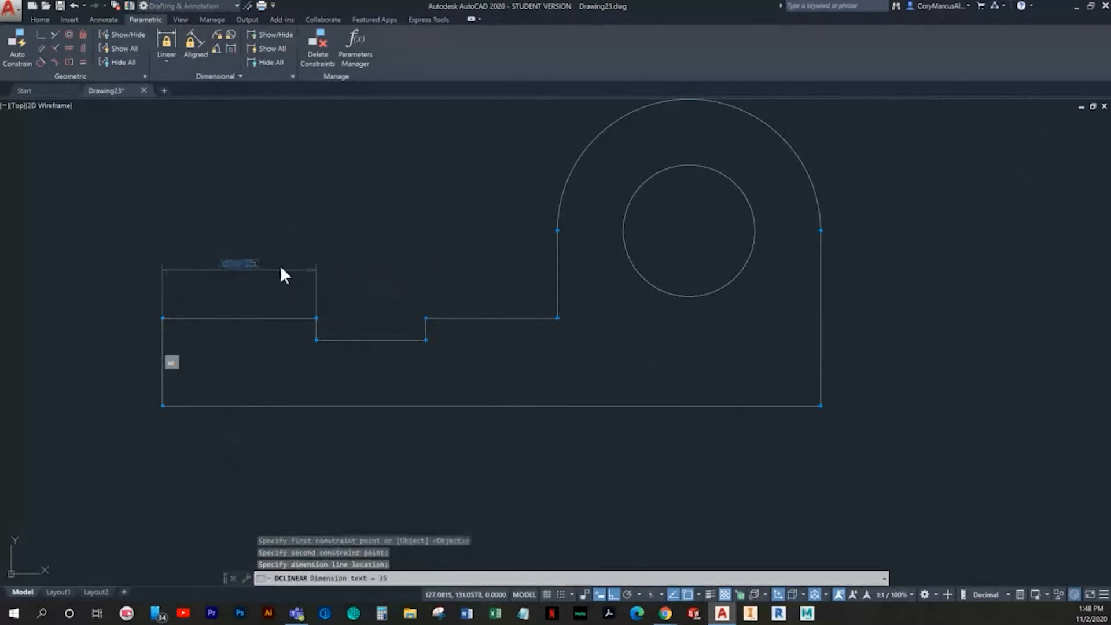
{"action": "type", "text": "40"}
{"action": "key", "text": "Return"}
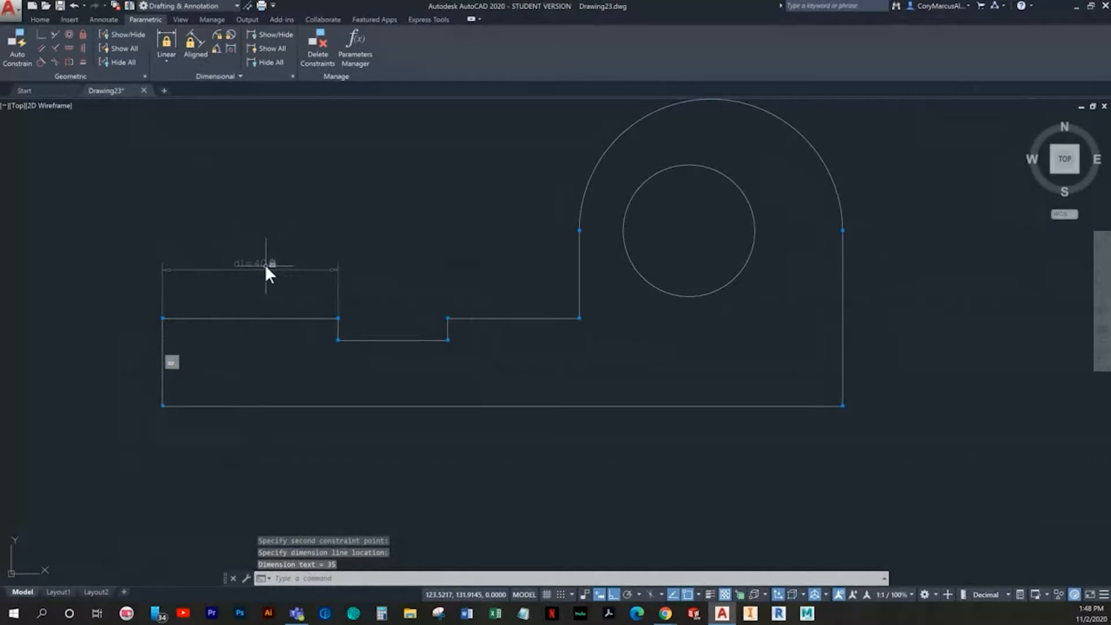
Undo the Linear constraint on the upper-left horizontal line and clear the selection
{"action": "key", "text": "ctrl+z"}
{"action": "left_click", "coordinate": [250, 338]}
{"action": "left_click", "coordinate": [136, 259]}
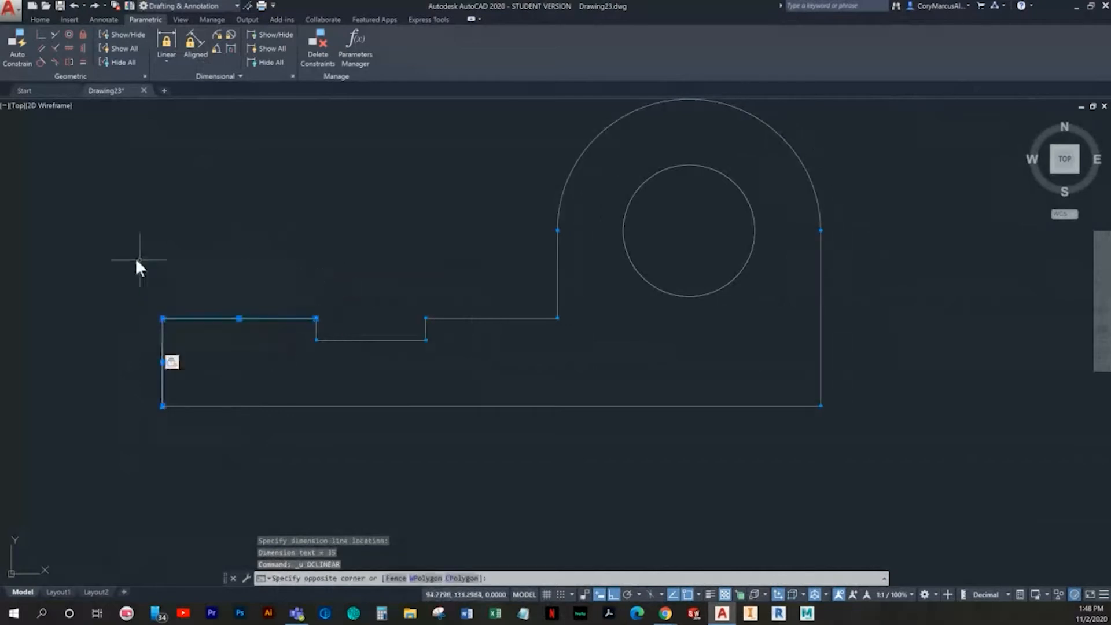
{"action": "key", "text": "Escape"}
{"action": "left_click", "coordinate": [167, 42]}
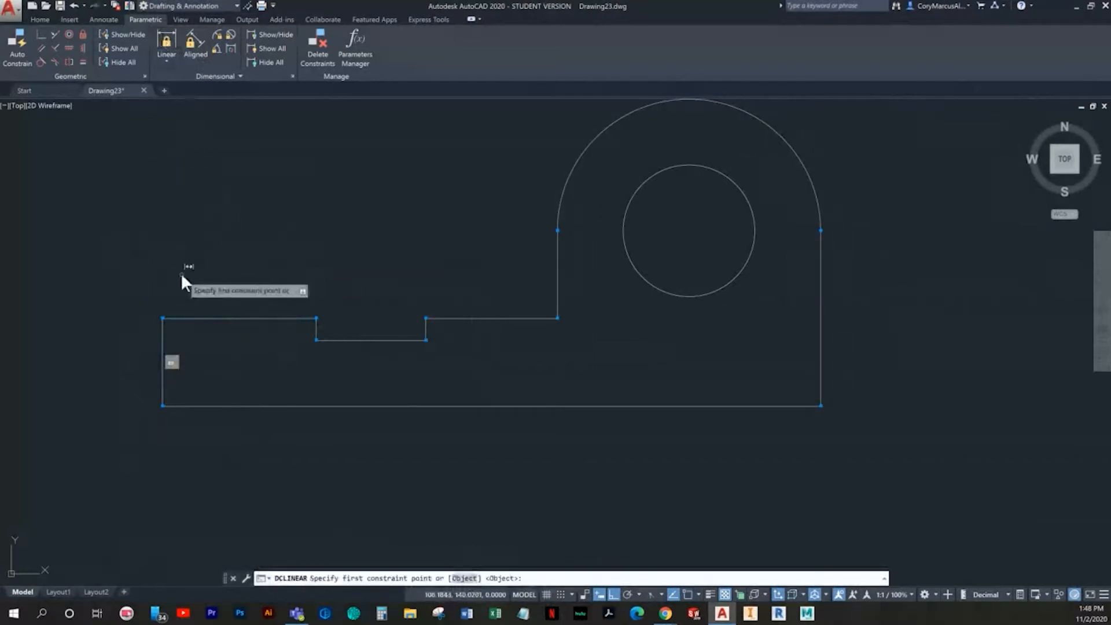
{"action": "key", "text": "Escape"}
{"action": "left_click", "coordinate": [529, 442]}
{"action": "key", "text": "Escape"}
Apply a Linear dimensional constraint between the ends of the upper-left horizontal line, keeping its current length and placing it above
{"action": "left_click", "coordinate": [166, 43]}
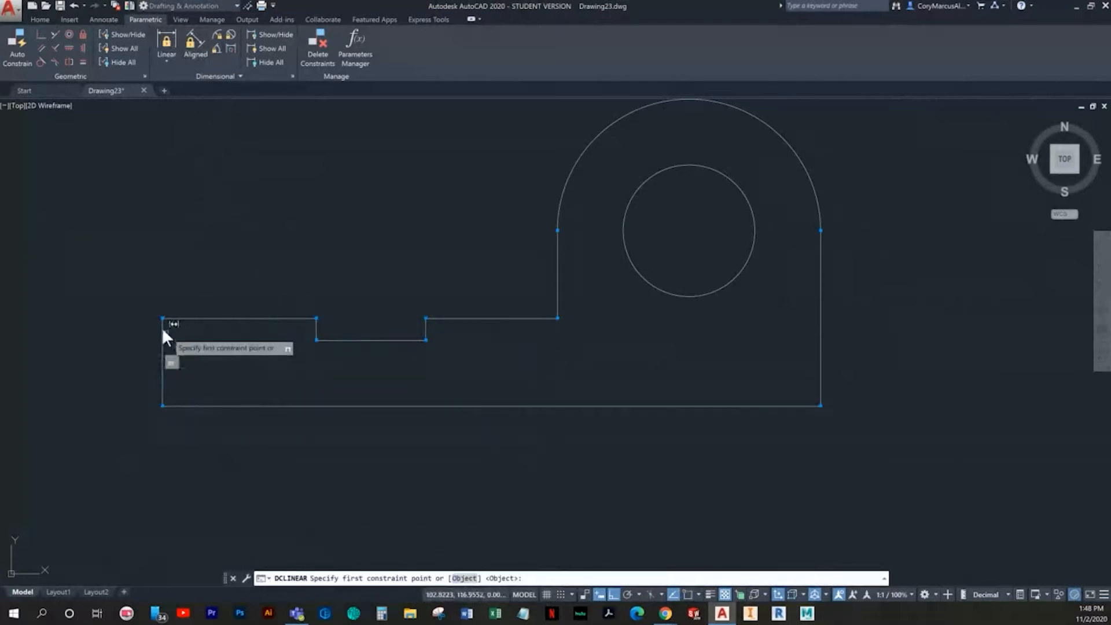
{"action": "left_click", "coordinate": [162, 326]}
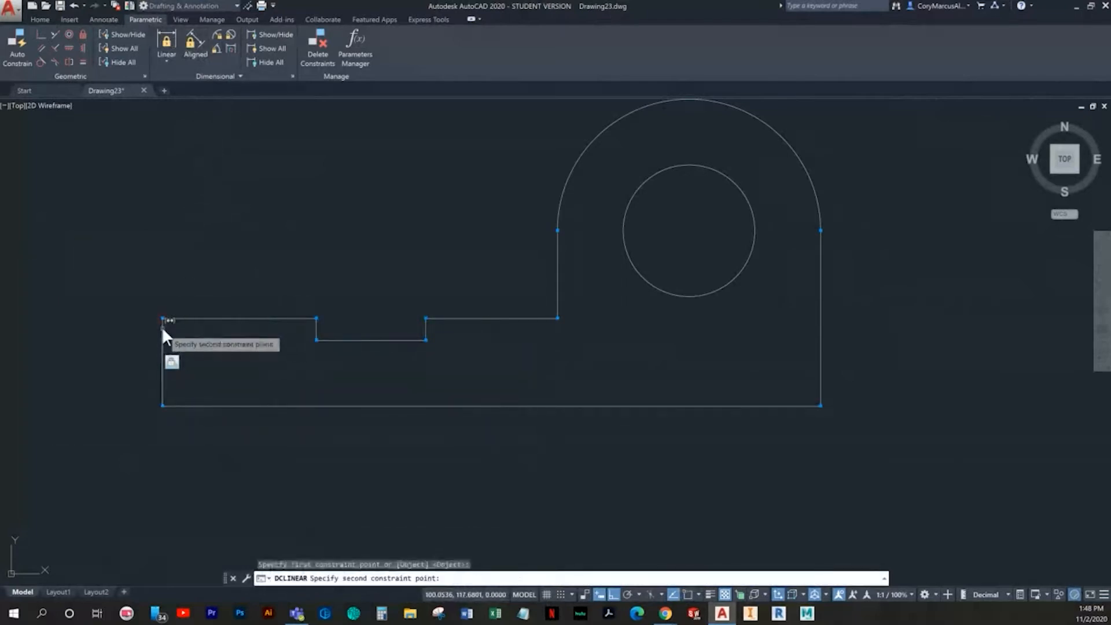
{"action": "left_click", "coordinate": [316, 318]}
{"action": "left_click", "coordinate": [296, 270]}
{"action": "key", "text": "Return"}
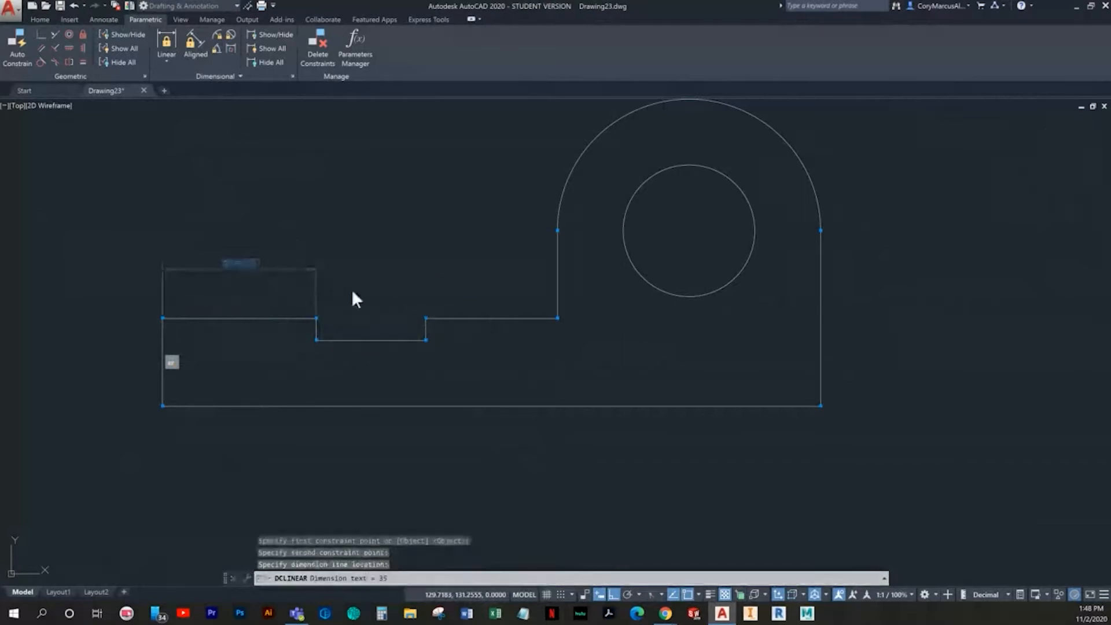
Apply a Linear dimensional constraint across the notch's upper corners at its current width, aligned with the neighbouring dimension
{"action": "scroll", "coordinate": [267, 273], "scroll_direction": "up", "scroll_amount": 2}
{"action": "middle_click_drag", "start_coordinate": [207, 264], "coordinate": [218, 215]}
{"action": "left_click", "coordinate": [168, 44]}
{"action": "middle_click_drag", "start_coordinate": [345, 275], "coordinate": [306, 271]}
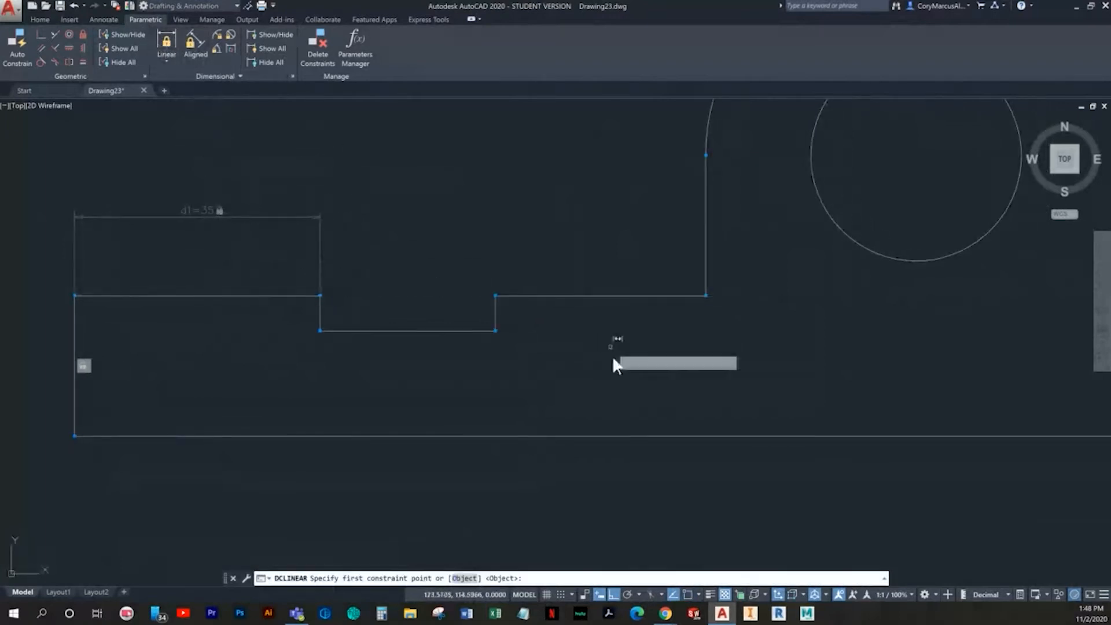
{"action": "left_click", "coordinate": [320, 297]}
{"action": "left_click", "coordinate": [494, 297]}
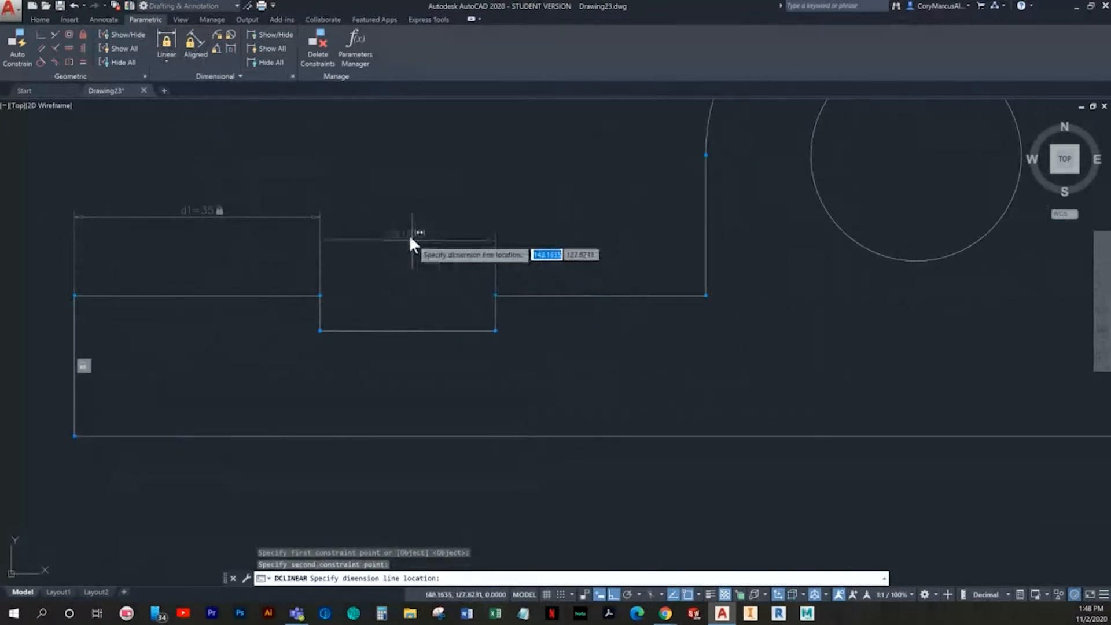
{"action": "left_click", "coordinate": [325, 219]}
{"action": "key", "text": "Return"}
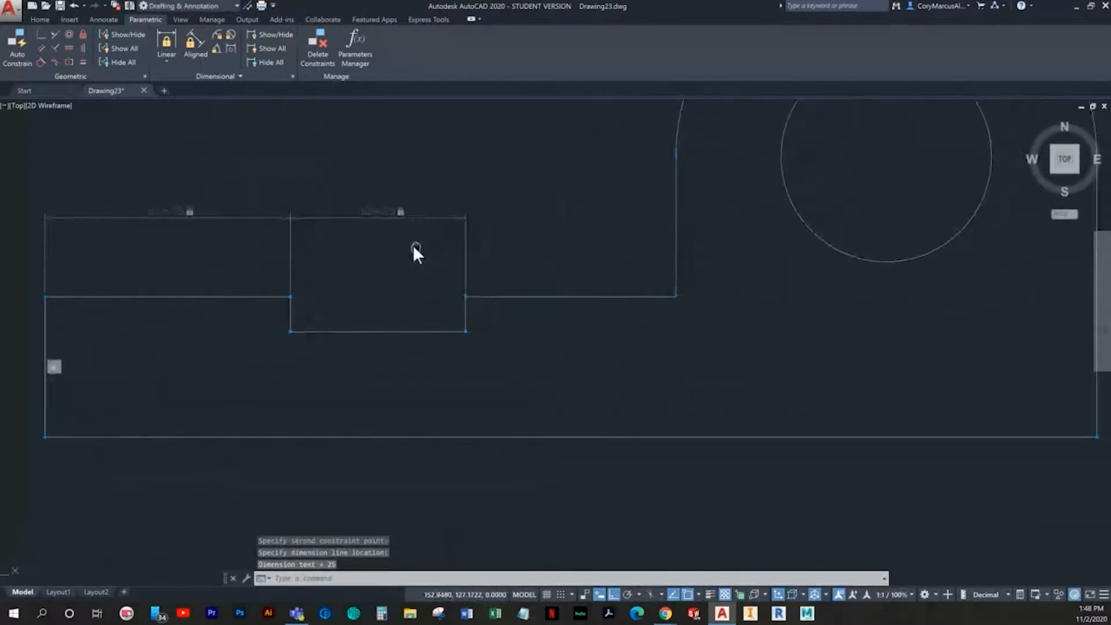
Try to apply a Linear dimensional constraint to the notch's depth between the lower-left and upper-left notch corners
{"action": "left_click", "coordinate": [166, 42]}
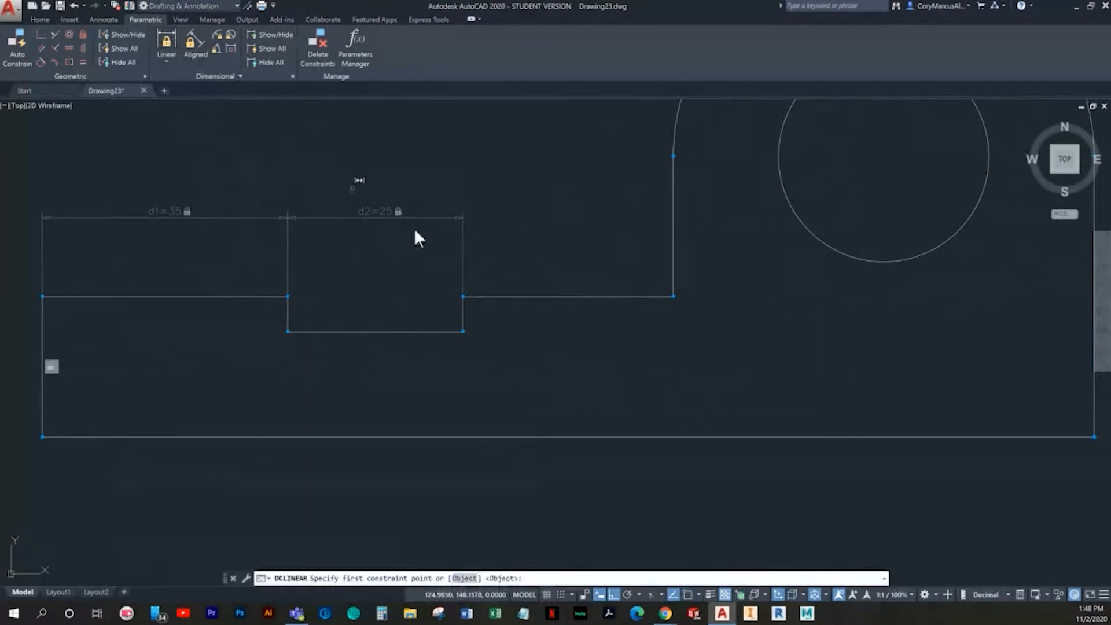
{"action": "scroll", "coordinate": [562, 241], "scroll_direction": "down", "scroll_amount": 2}
{"action": "scroll", "coordinate": [440, 327], "scroll_direction": "up", "scroll_amount": 4}
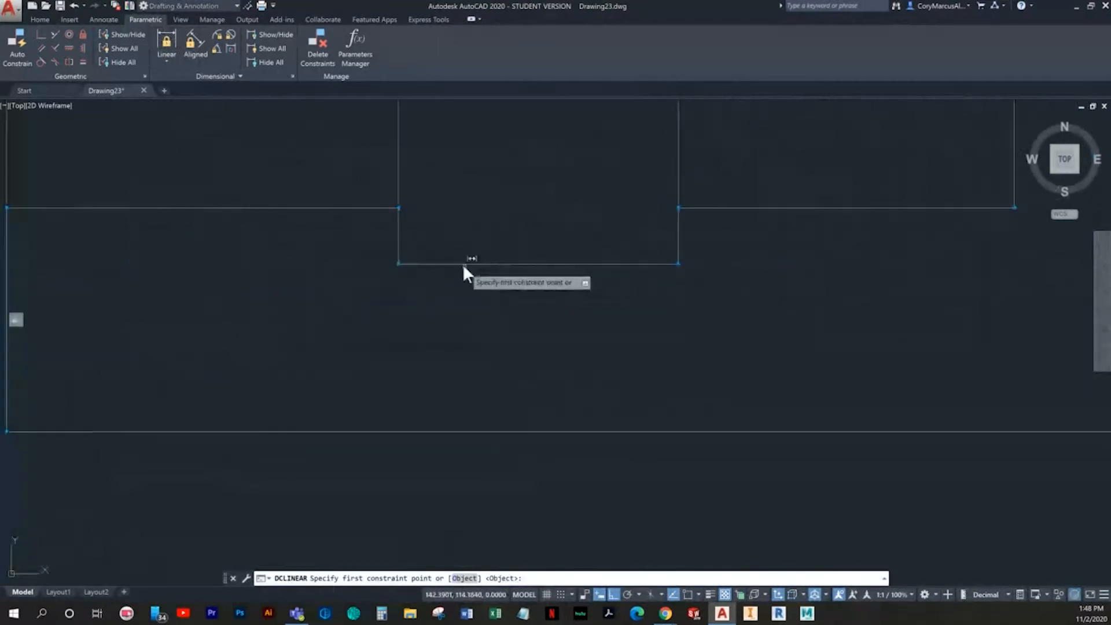
{"action": "left_click", "coordinate": [412, 262]}
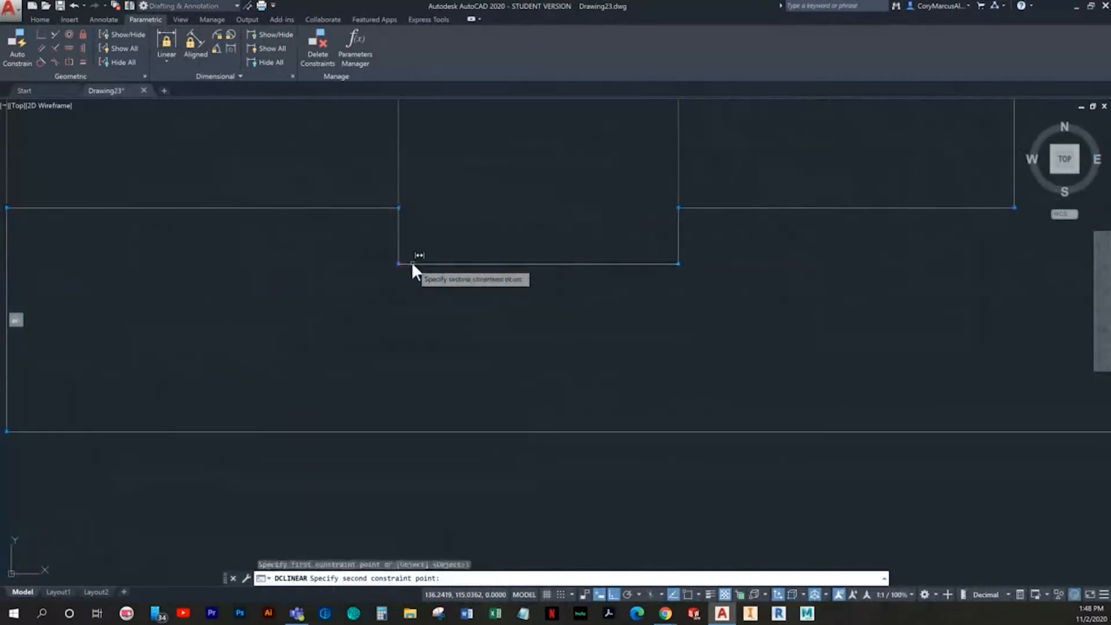
{"action": "left_click", "coordinate": [392, 207]}
{"action": "left_click", "coordinate": [501, 228]}
{"action": "key", "text": "Return"}
{"action": "scroll", "coordinate": [534, 200], "scroll_direction": "down", "scroll_amount": 3}
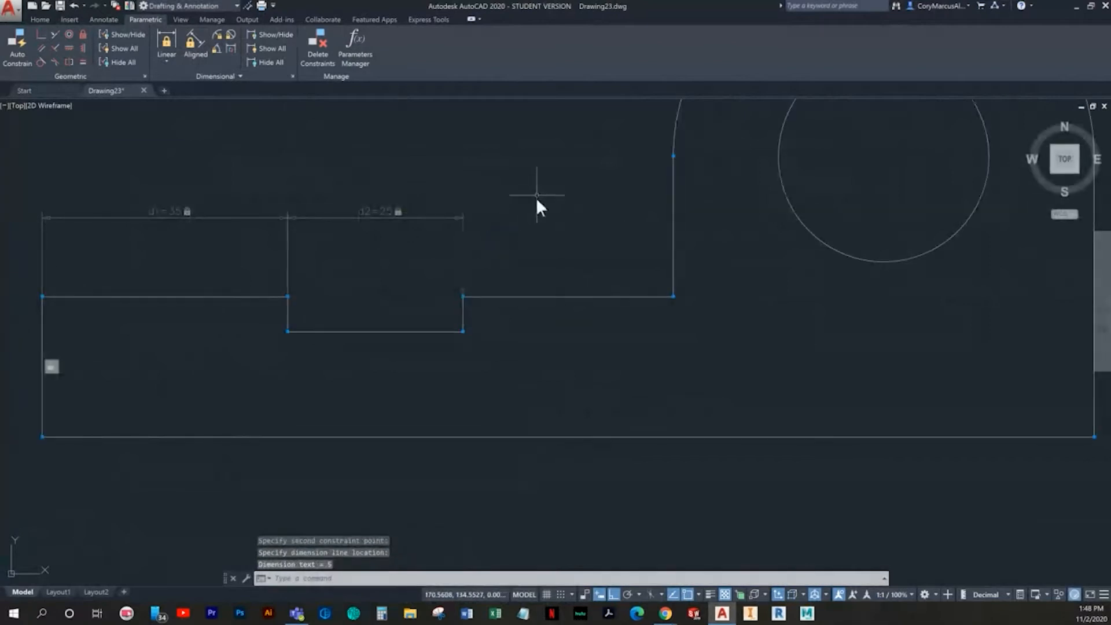
Apply a Linear dimensional constraint to the depth of the notch's left side at its current value, placed inside the notch
{"action": "left_click", "coordinate": [165, 41]}
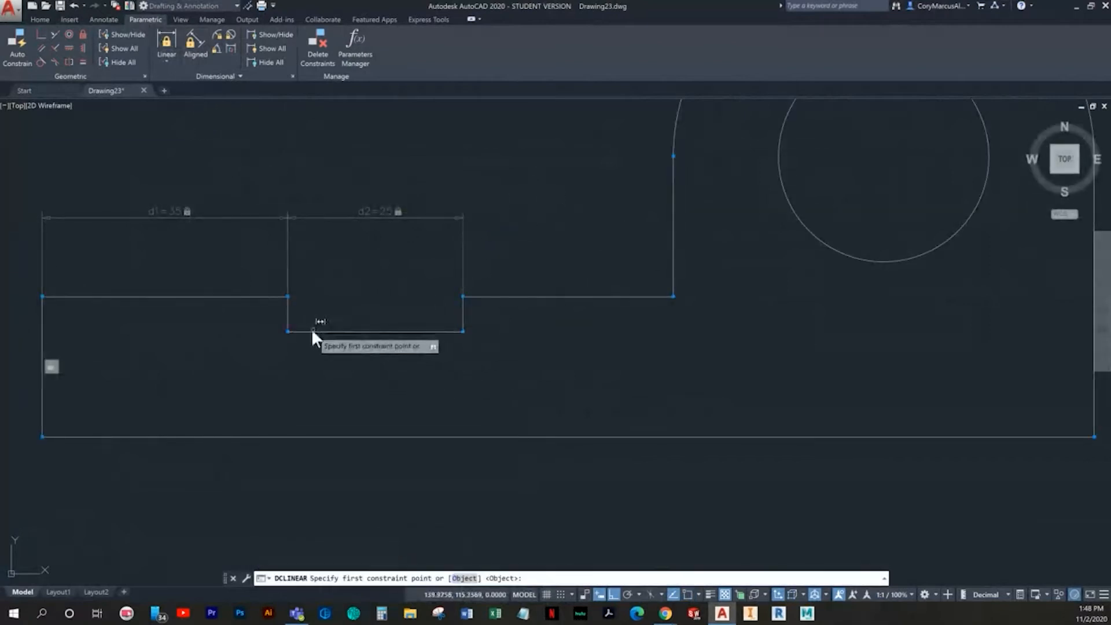
{"action": "left_click", "coordinate": [288, 330]}
{"action": "left_click", "coordinate": [270, 297]}
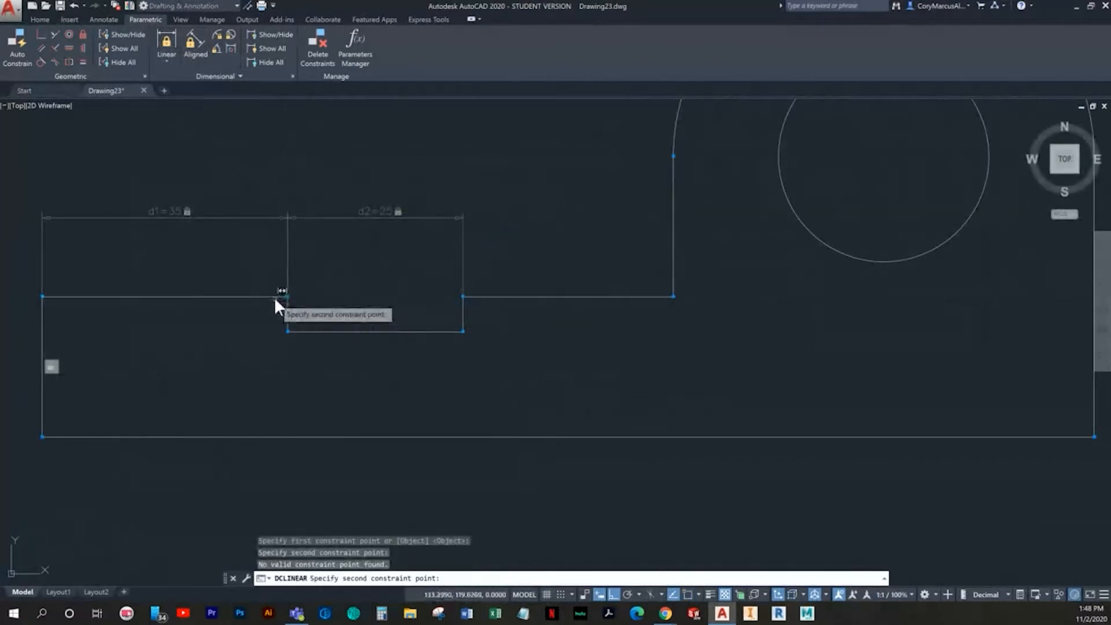
{"action": "left_click", "coordinate": [273, 297]}
{"action": "left_click", "coordinate": [318, 307]}
{"action": "right_click", "coordinate": [330, 308]}
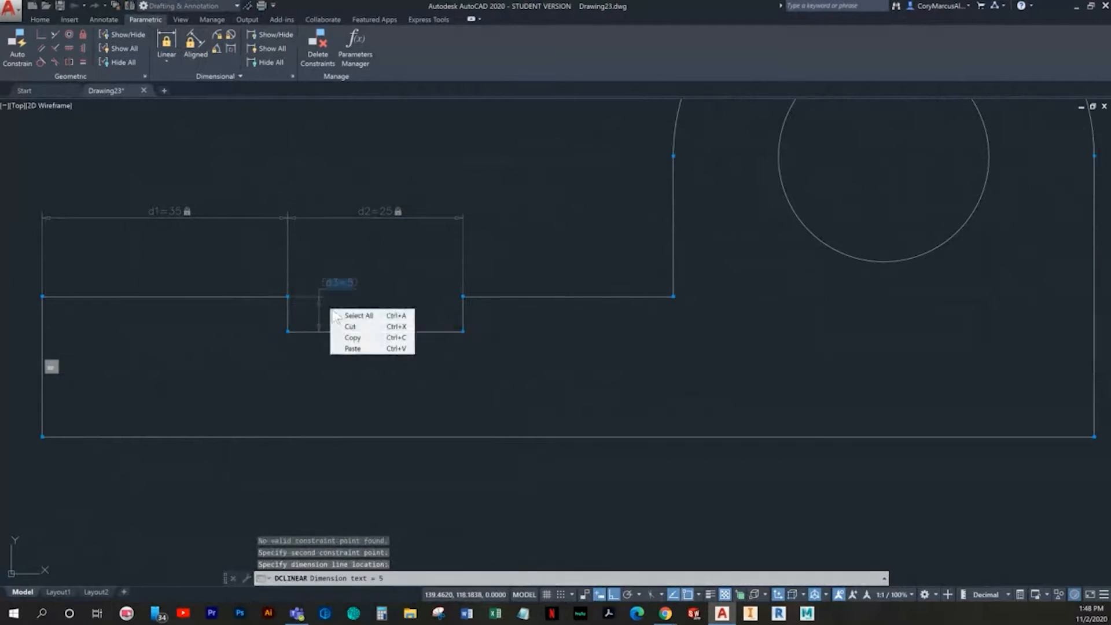
{"action": "left_click", "coordinate": [366, 292]}
Apply a Linear dimensional constraint to the profile's left vertical side at its current height, placed outside the profile
{"action": "middle_click_drag", "start_coordinate": [414, 309], "coordinate": [457, 278]}
{"action": "left_click", "coordinate": [168, 42]}
{"action": "middle_click_drag", "start_coordinate": [217, 275], "coordinate": [299, 246]}
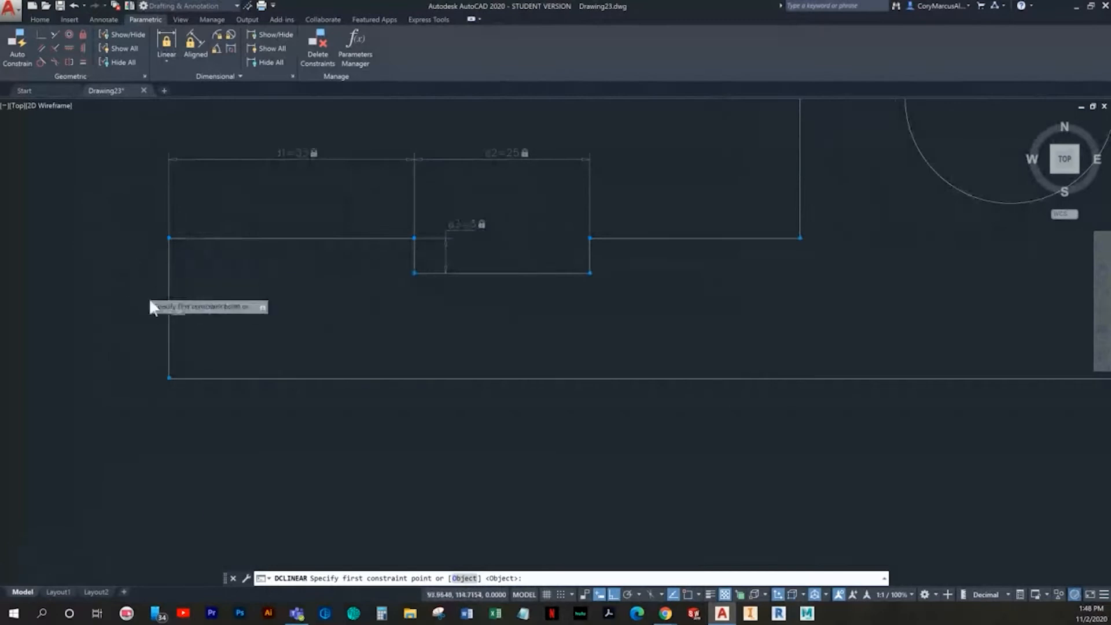
{"action": "scroll", "coordinate": [148, 298], "scroll_direction": "up", "scroll_amount": 4}
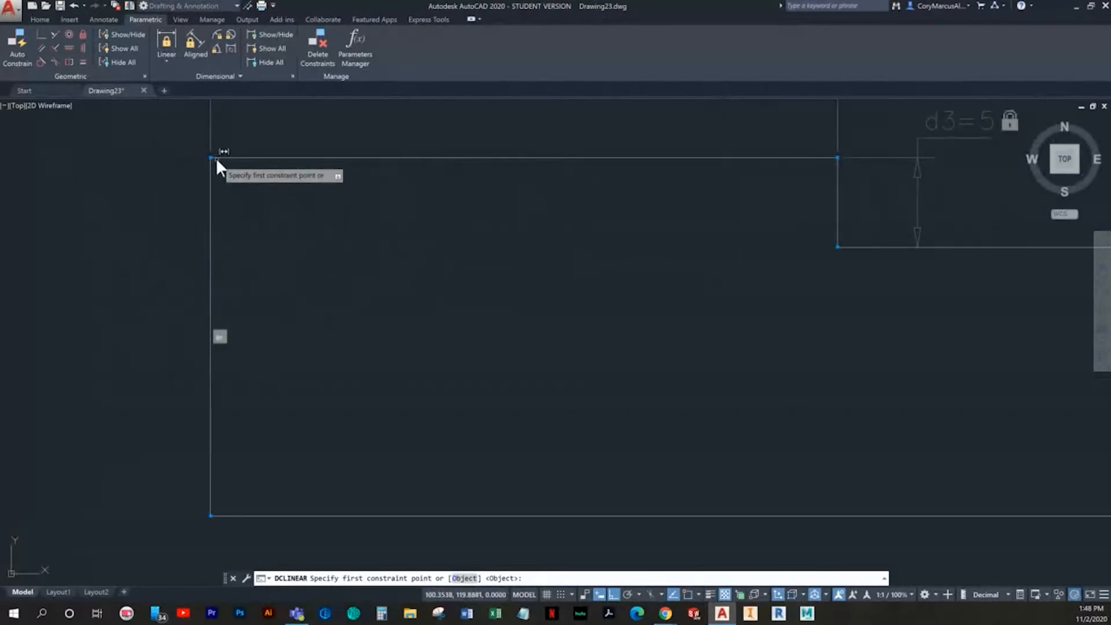
{"action": "left_click", "coordinate": [218, 157]}
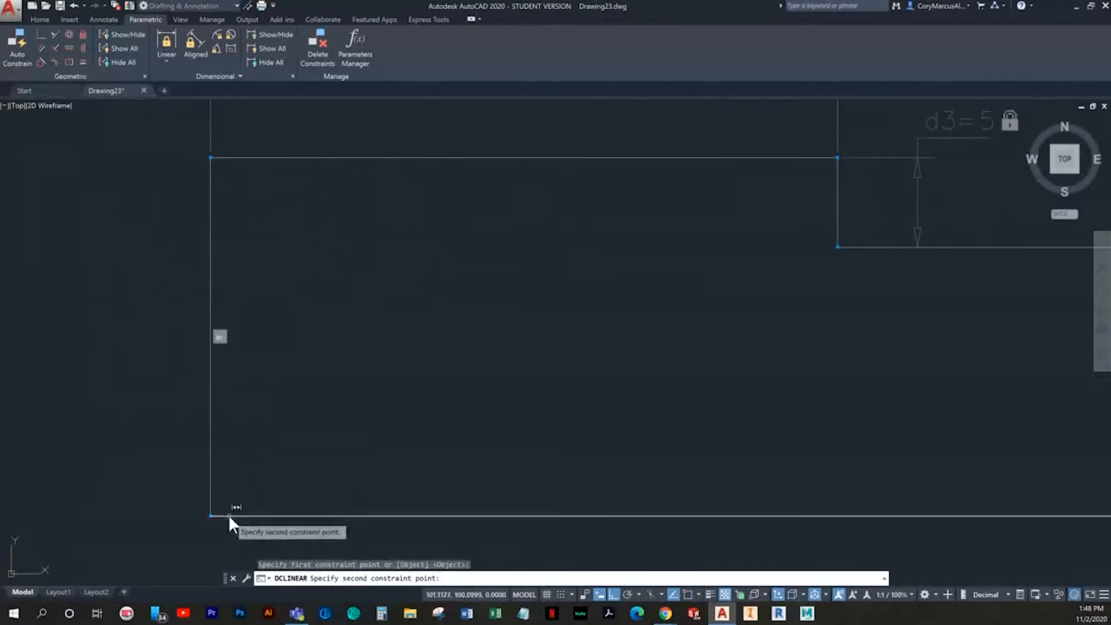
{"action": "left_click", "coordinate": [212, 515]}
{"action": "scroll", "coordinate": [98, 351], "scroll_direction": "down", "scroll_amount": 2}
{"action": "left_click", "coordinate": [71, 348]}
{"action": "key", "text": "Return"}
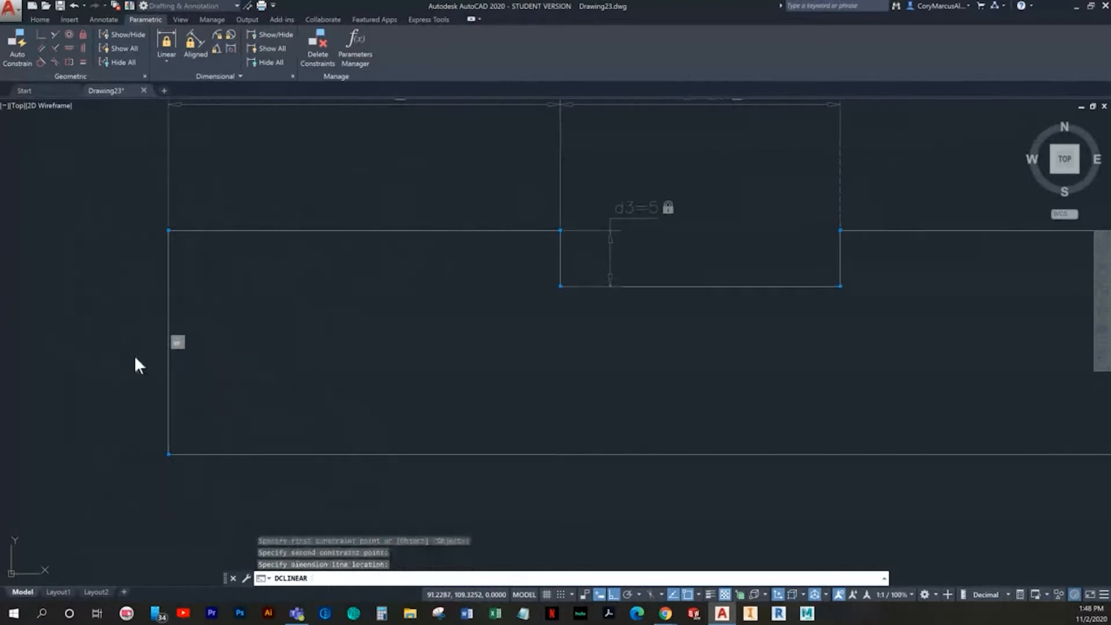
Apply a Linear dimensional constraint to the full bottom line at its current length, placed below the profile
{"action": "scroll", "coordinate": [210, 334], "scroll_direction": "down", "scroll_amount": 2}
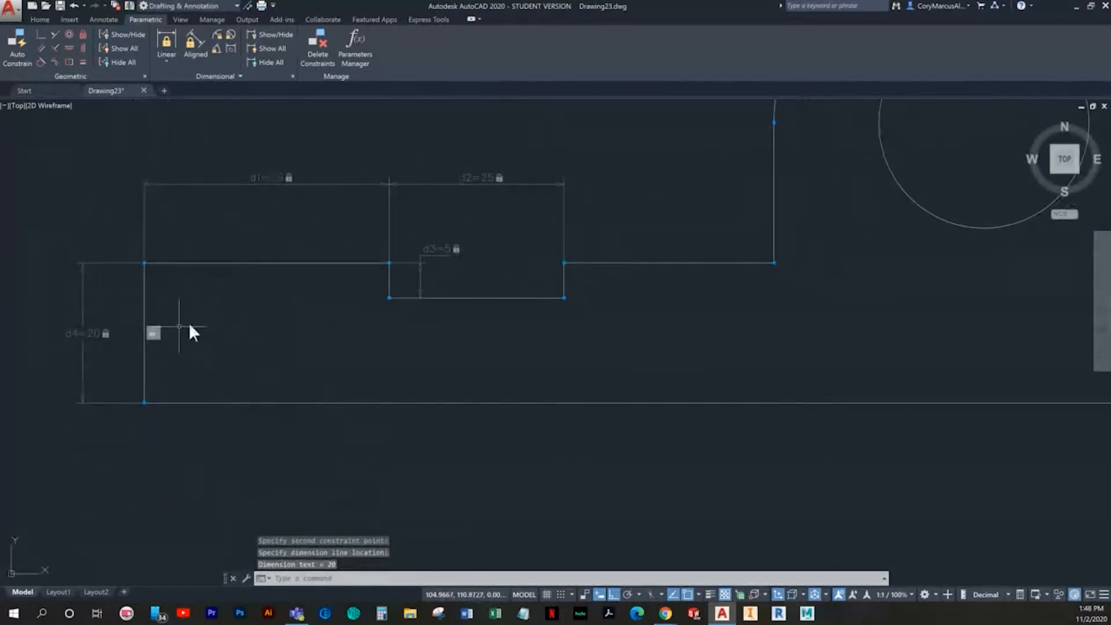
{"action": "left_click", "coordinate": [174, 40]}
{"action": "left_click", "coordinate": [143, 381]}
{"action": "middle_click_drag", "start_coordinate": [537, 382], "coordinate": [120, 375]}
{"action": "left_click", "coordinate": [729, 401]}
{"action": "middle_click_drag", "start_coordinate": [464, 409], "coordinate": [740, 356]}
{"action": "scroll", "coordinate": [576, 426], "scroll_direction": "down", "scroll_amount": 2}
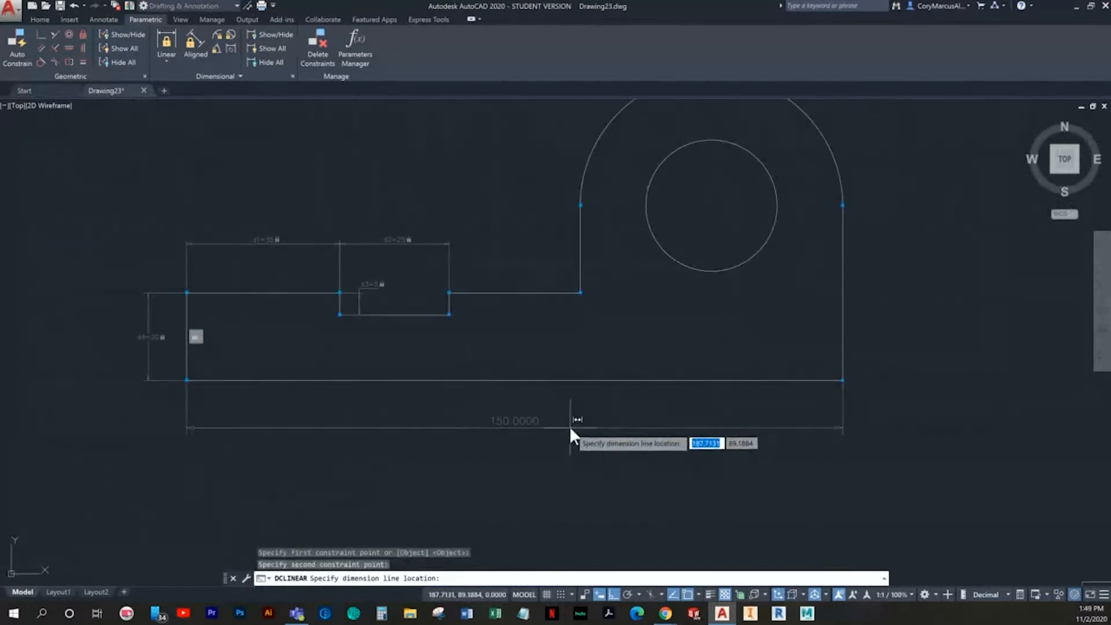
{"action": "left_click", "coordinate": [570, 426]}
Make the Center layer current
{"action": "middle_click_drag", "start_coordinate": [603, 366], "coordinate": [495, 415]}
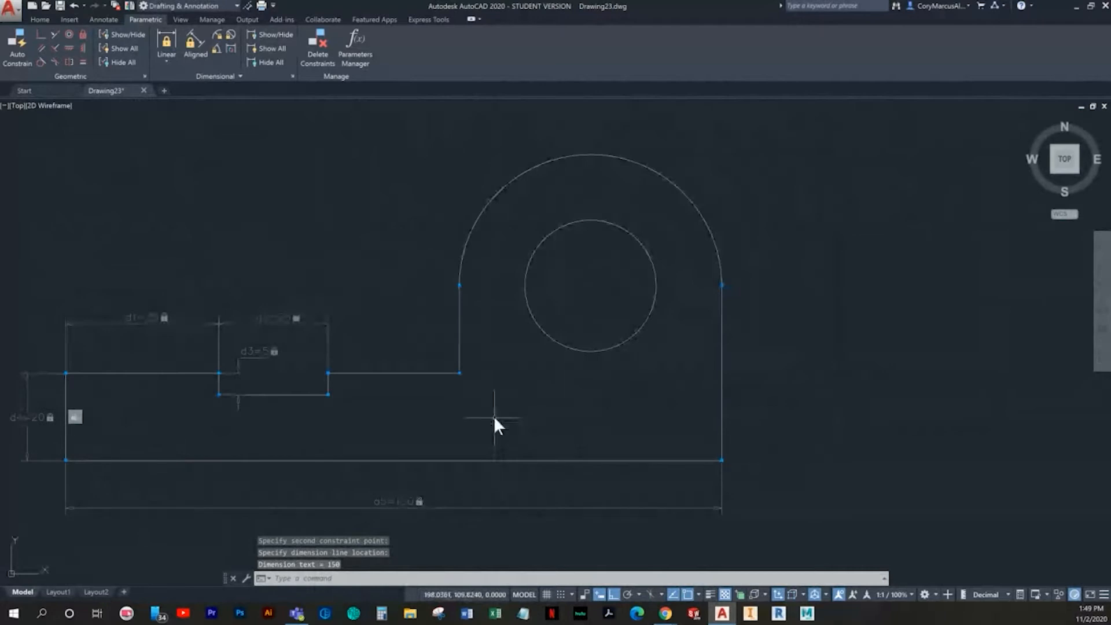
{"action": "left_click", "coordinate": [42, 17]}
{"action": "left_click", "coordinate": [501, 33]}
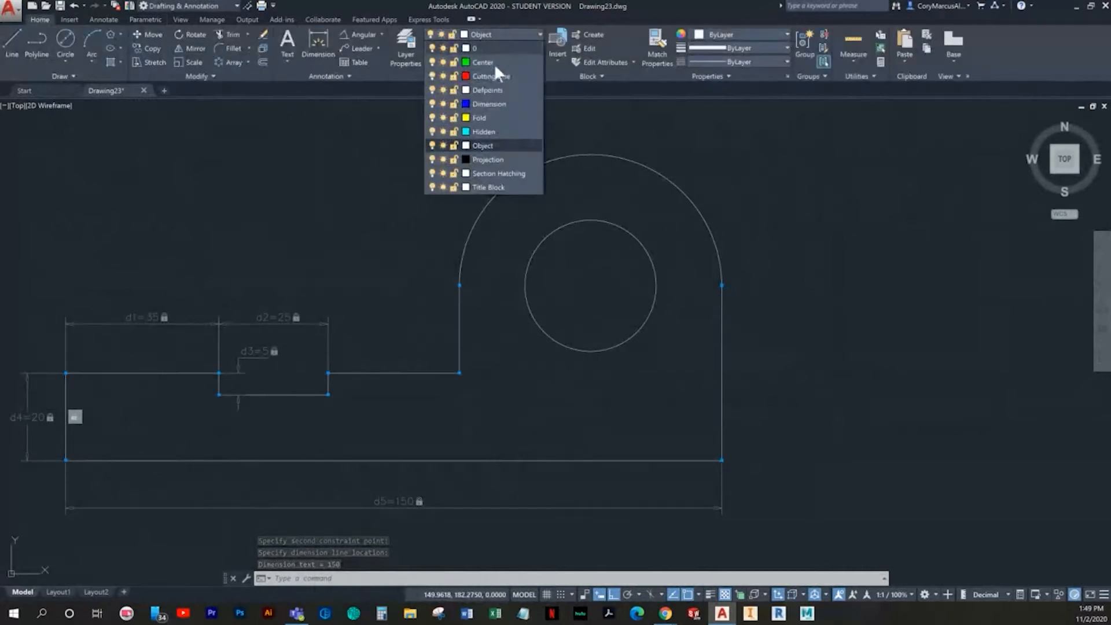
{"action": "left_click", "coordinate": [481, 62]}
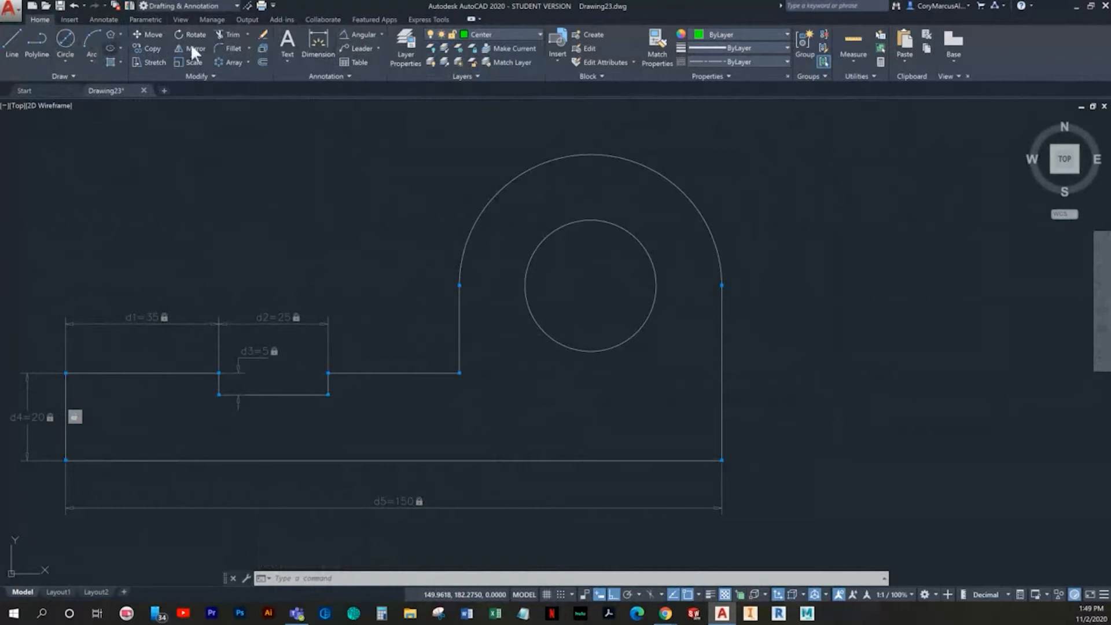
Add a center mark to the large arc of the rounded end
{"action": "left_click", "coordinate": [102, 17]}
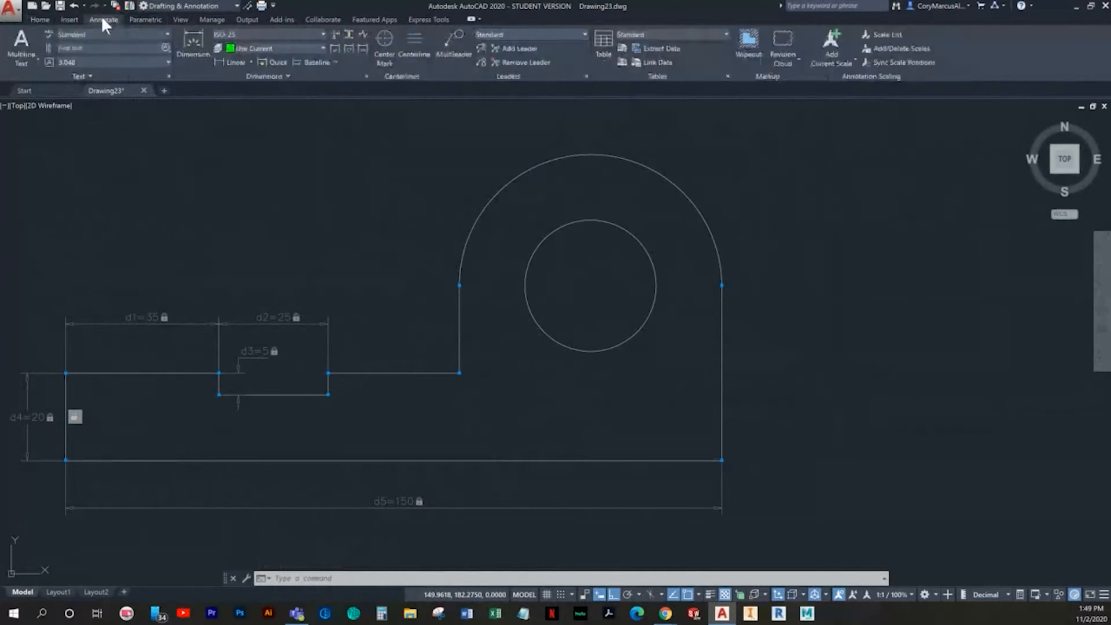
{"action": "left_click", "coordinate": [386, 46]}
{"action": "left_click", "coordinate": [509, 180]}
{"action": "middle_click_drag", "start_coordinate": [536, 213], "coordinate": [418, 243]}
{"action": "key", "text": "Escape"}
{"action": "key", "text": "Escape"}
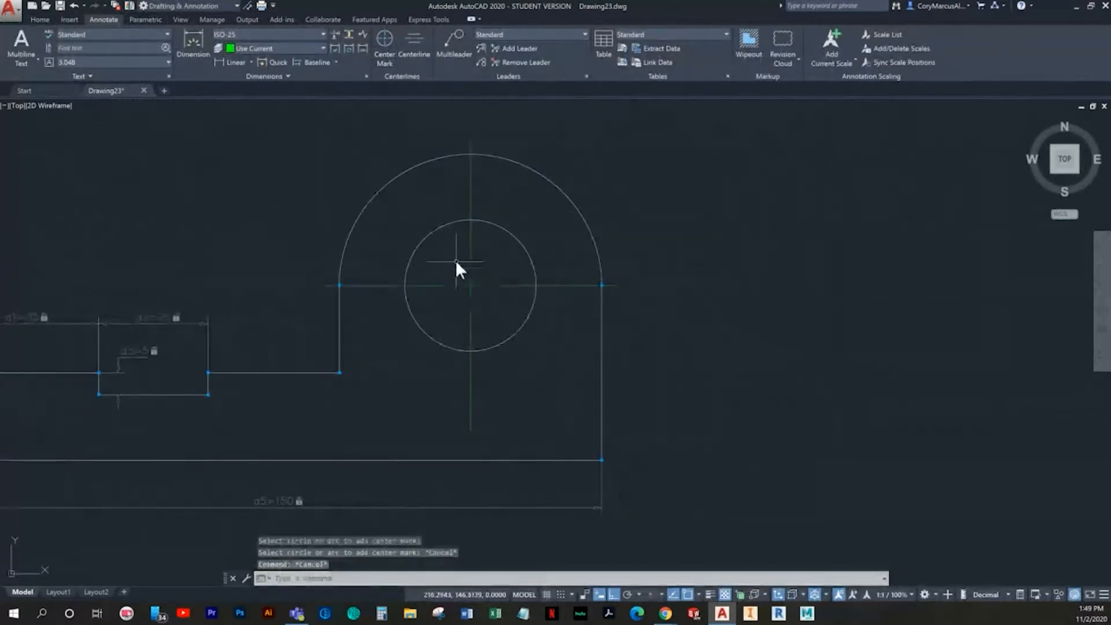
Apply a Linear dimensional constraint between the bottom corner below the rounded end and the center mark's outer end, placed vertically outside the profile
{"action": "middle_click_drag", "start_coordinate": [328, 248], "coordinate": [488, 191]}
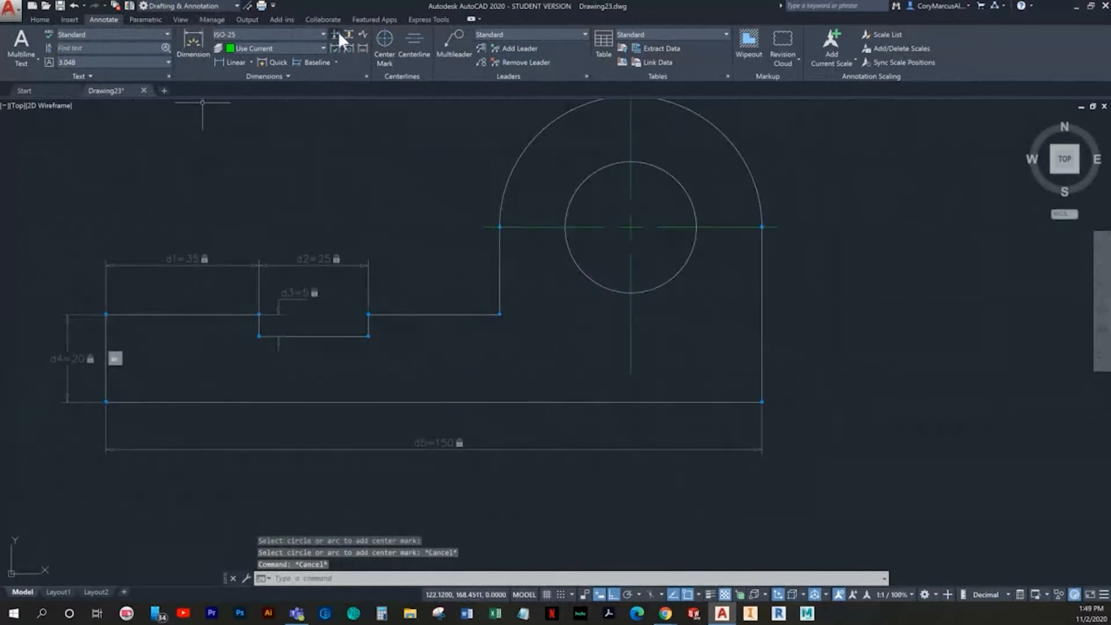
{"action": "left_click", "coordinate": [146, 19]}
{"action": "middle_click_drag", "start_coordinate": [314, 209], "coordinate": [254, 182]}
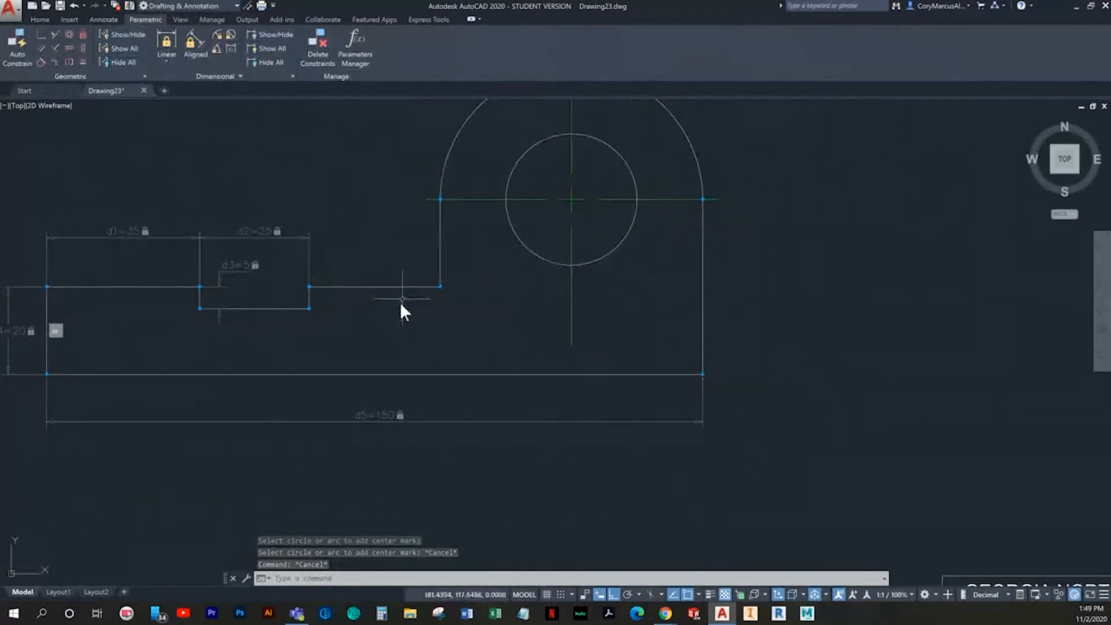
{"action": "middle_click_drag", "start_coordinate": [358, 384], "coordinate": [290, 385]}
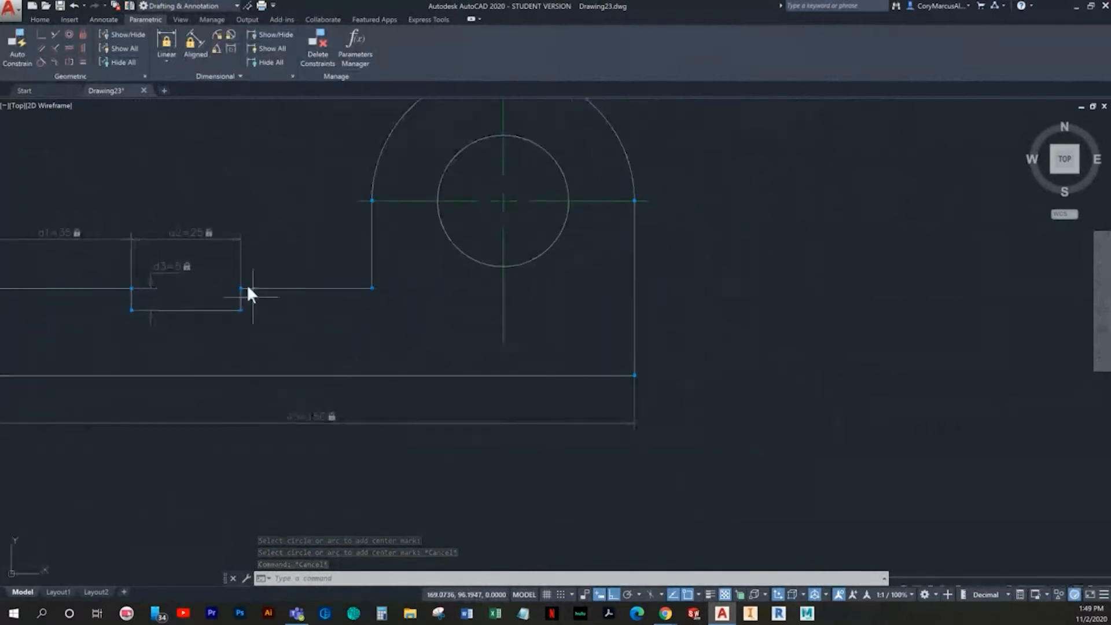
{"action": "left_click", "coordinate": [171, 41]}
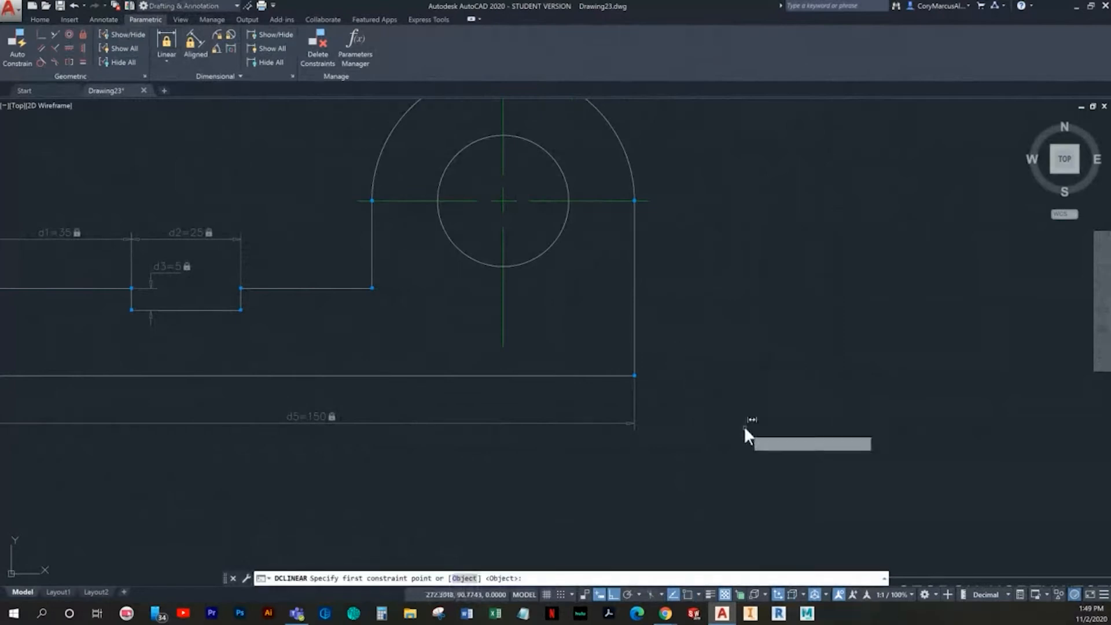
{"action": "left_click", "coordinate": [631, 376]}
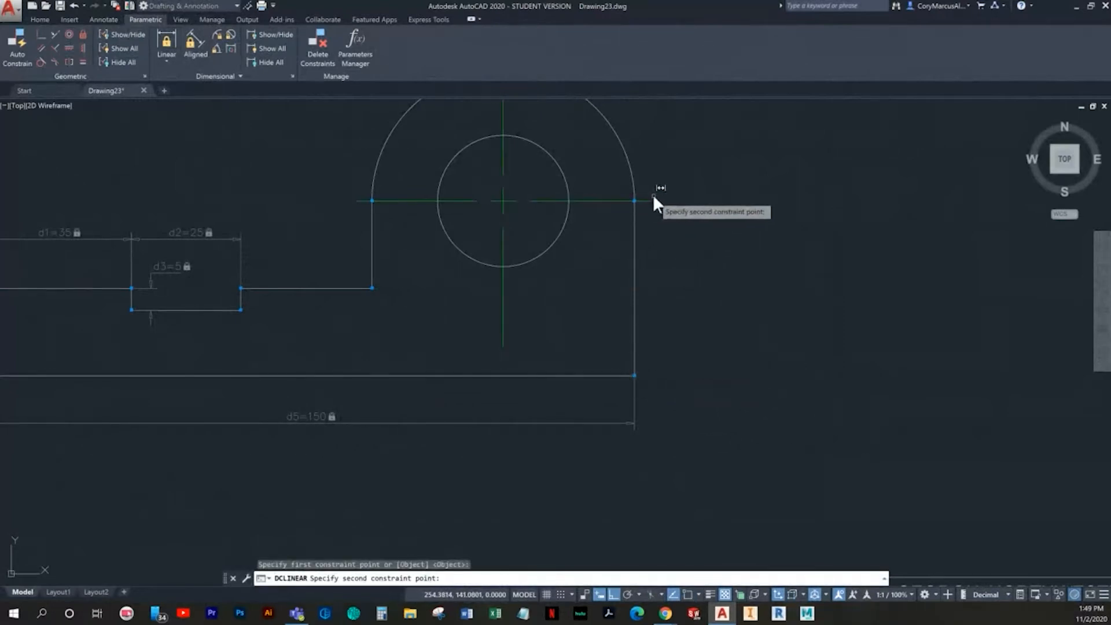
{"action": "left_click", "coordinate": [650, 198]}
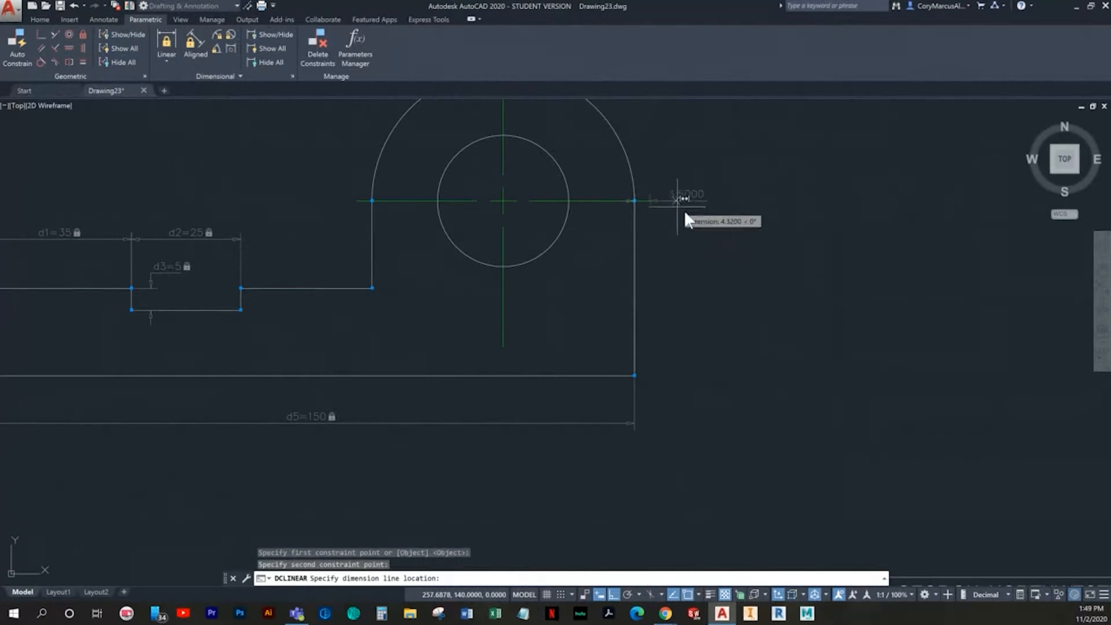
{"action": "left_click", "coordinate": [716, 266]}
{"action": "key", "text": "Return"}
{"action": "key", "text": "Escape"}
Try a value of 50 for the vertical dimensional constraint beside the rounded end, and undo the edit
{"action": "left_click", "coordinate": [713, 283]}
{"action": "left_click", "coordinate": [712, 285]}
{"action": "double_click", "coordinate": [724, 287]}
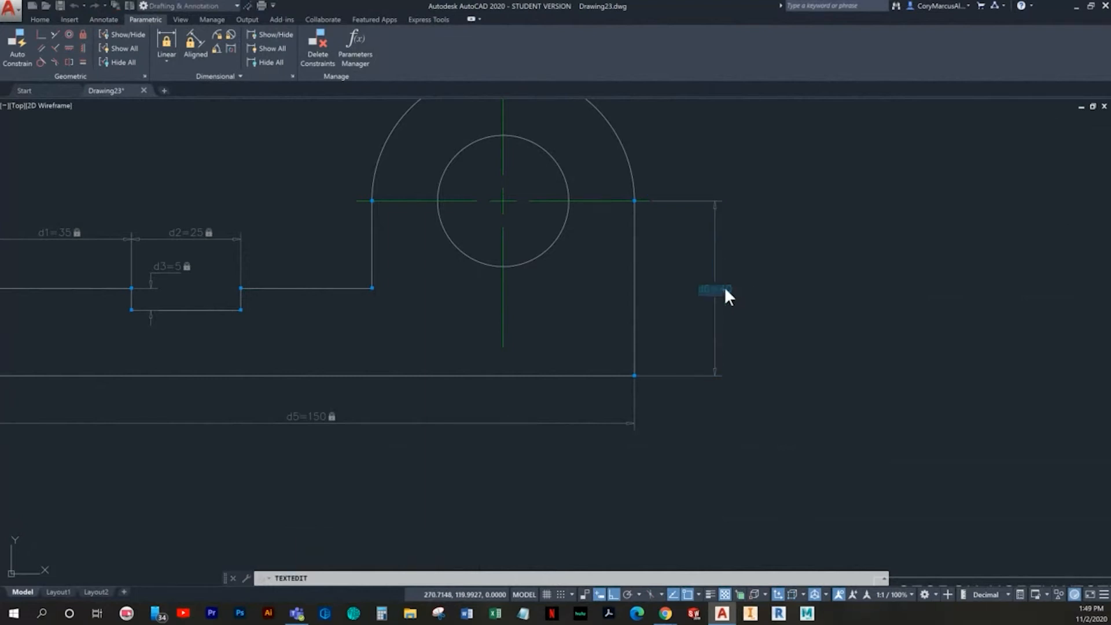
{"action": "type", "text": "50"}
{"action": "key", "text": "Return"}
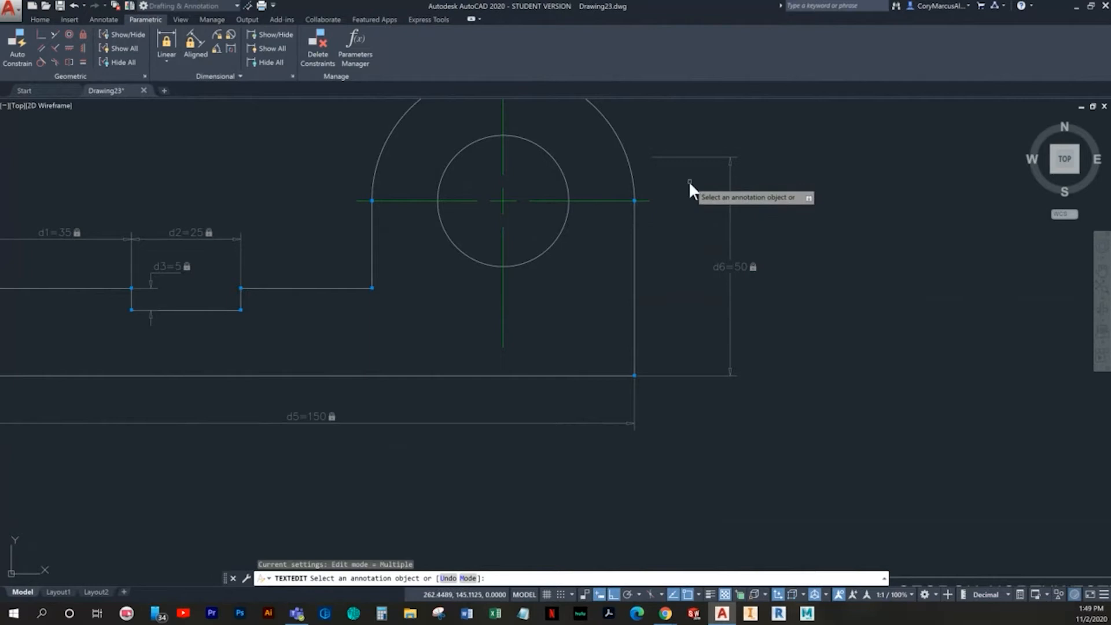
{"action": "key", "text": "Escape"}
{"action": "scroll", "coordinate": [660, 191], "scroll_direction": "up", "scroll_amount": 2}
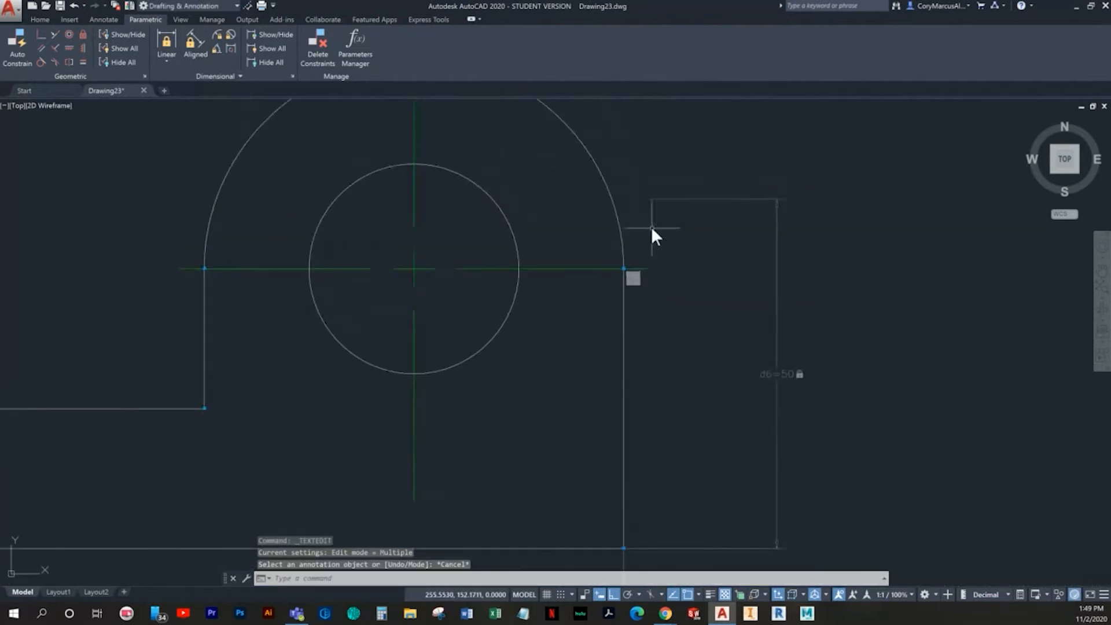
{"action": "scroll", "coordinate": [634, 237], "scroll_direction": "down", "scroll_amount": 2}
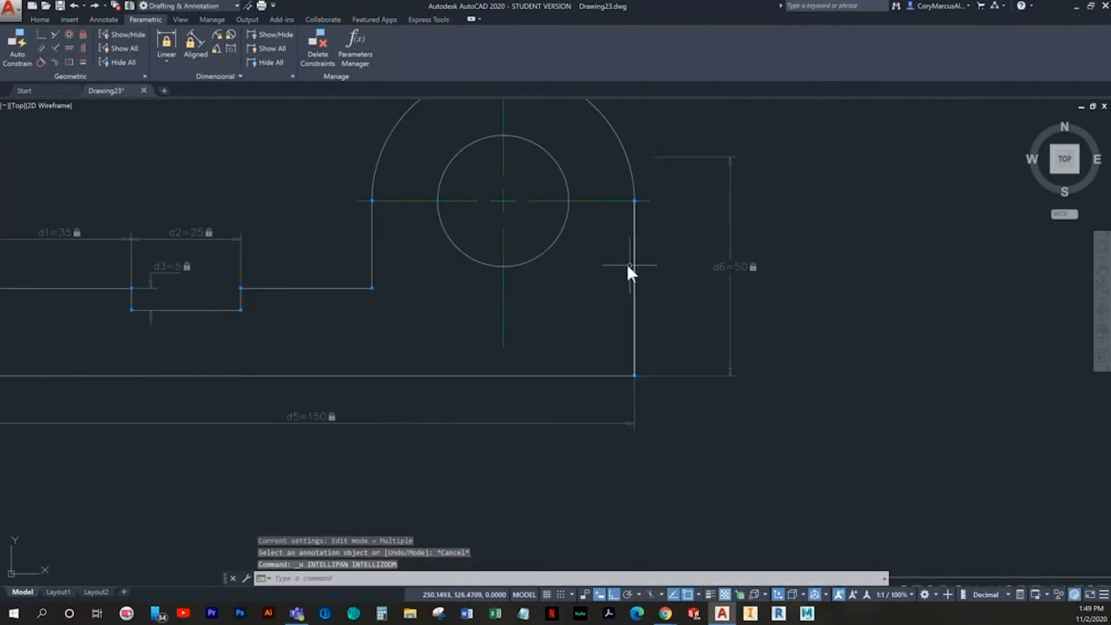
{"action": "key", "text": "ctrl+z"}
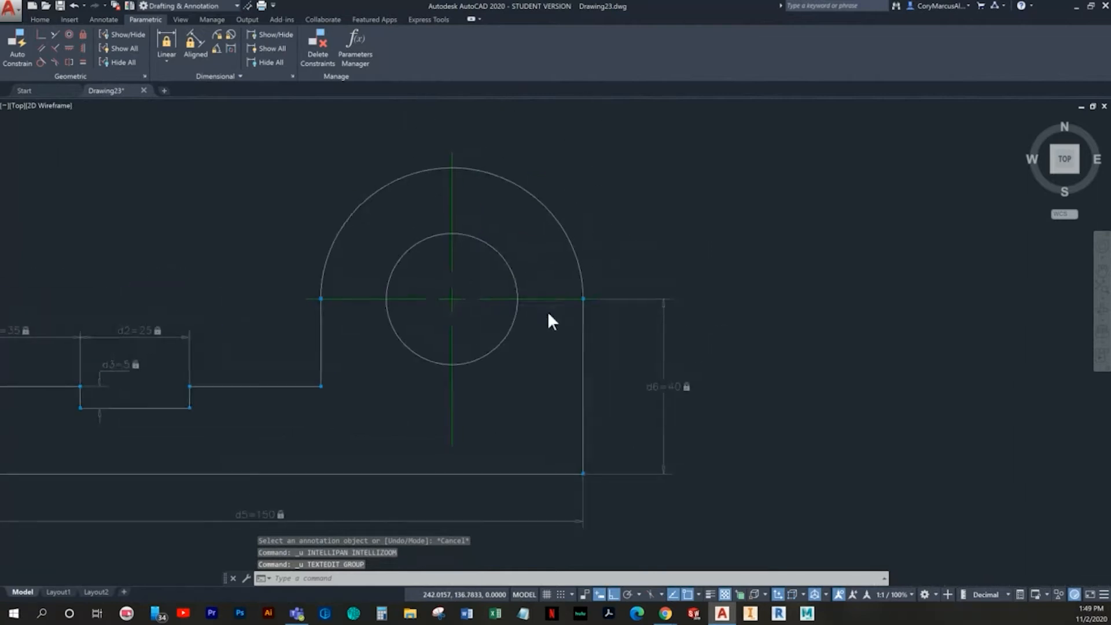
{"action": "key", "text": "Escape"}
{"action": "key", "text": "Escape"}
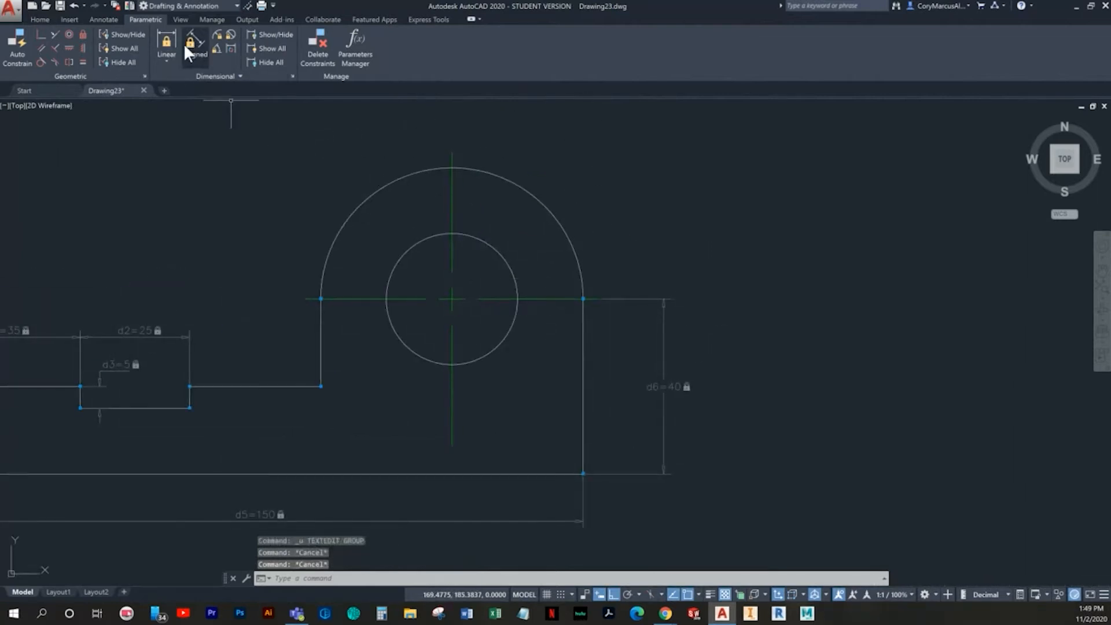
Apply a Coincident constraint at the middle of the center mark inside the rounded end
{"action": "left_click", "coordinate": [40, 33]}
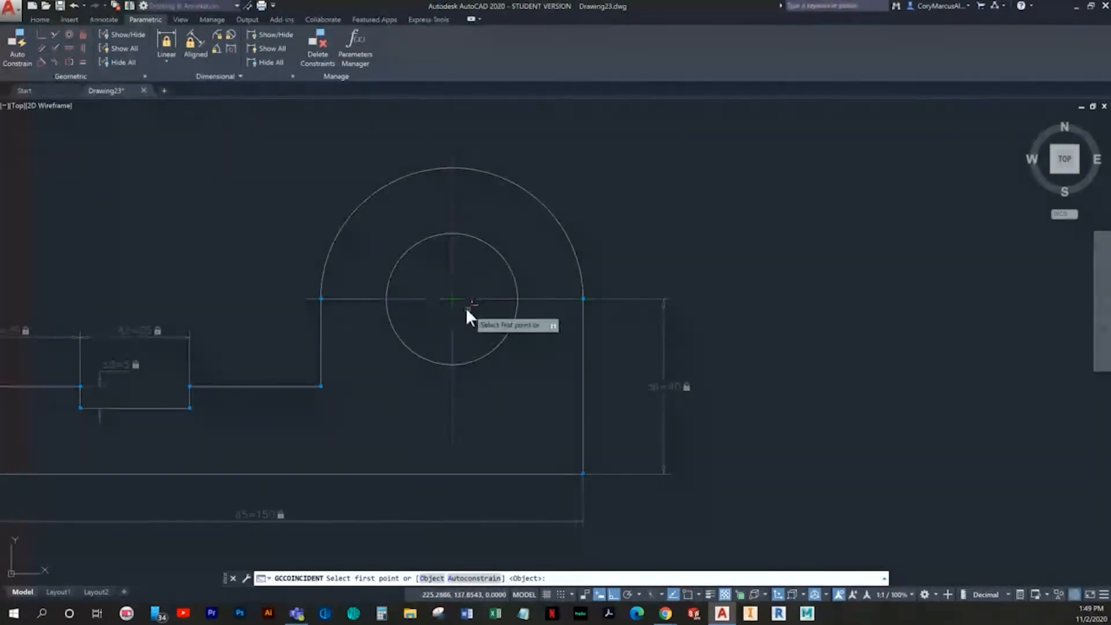
{"action": "left_click", "coordinate": [458, 301]}
{"action": "scroll", "coordinate": [458, 296], "scroll_direction": "up", "scroll_amount": 4}
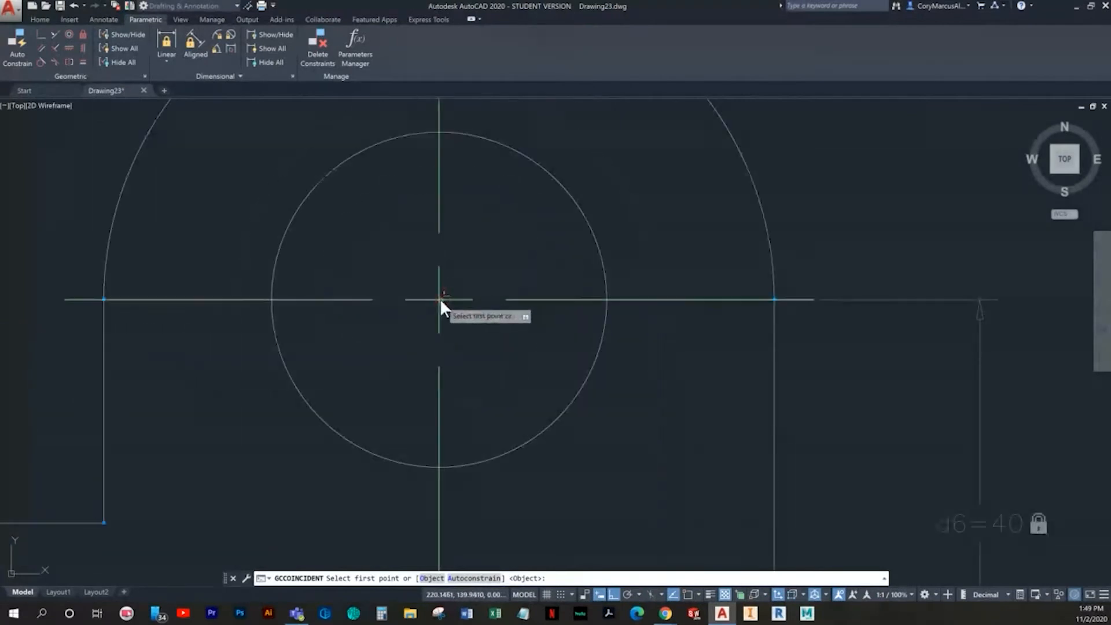
{"action": "key", "text": "Escape"}
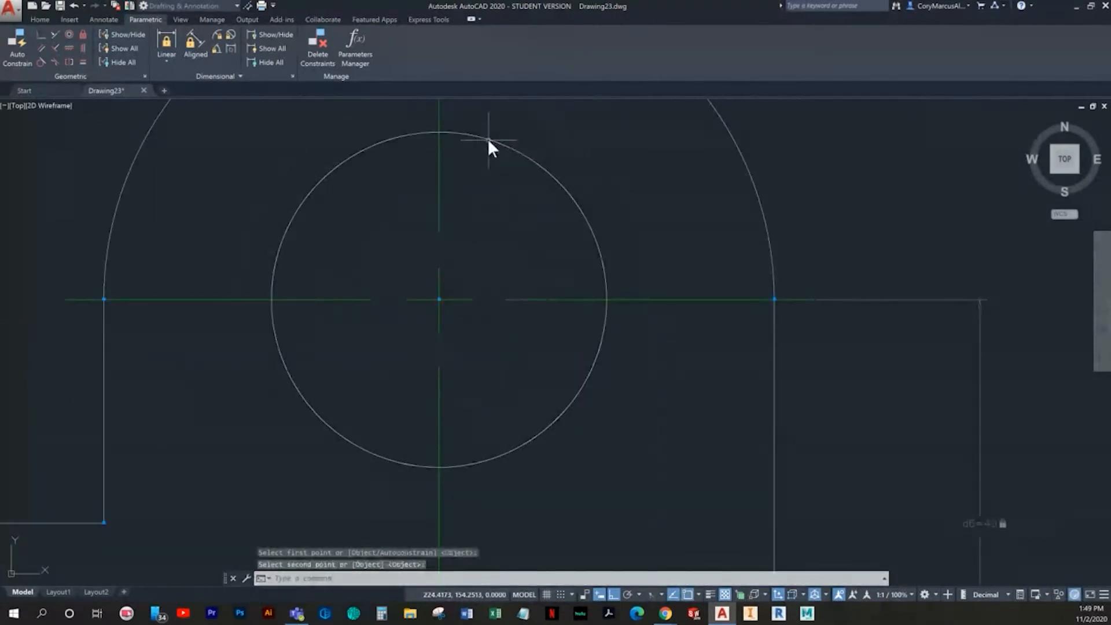
{"action": "key", "text": "Escape"}
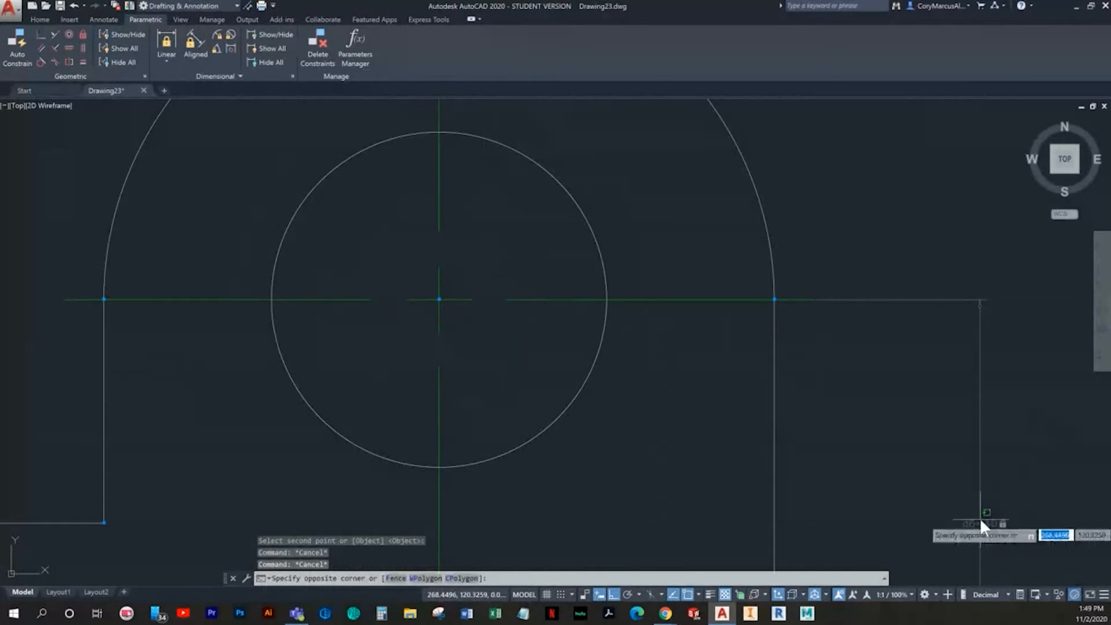
Retry the vertical dimensional constraint beside the rounded end at 50 with the center mark constrained, and undo the edit
{"action": "double_click", "coordinate": [976, 521]}
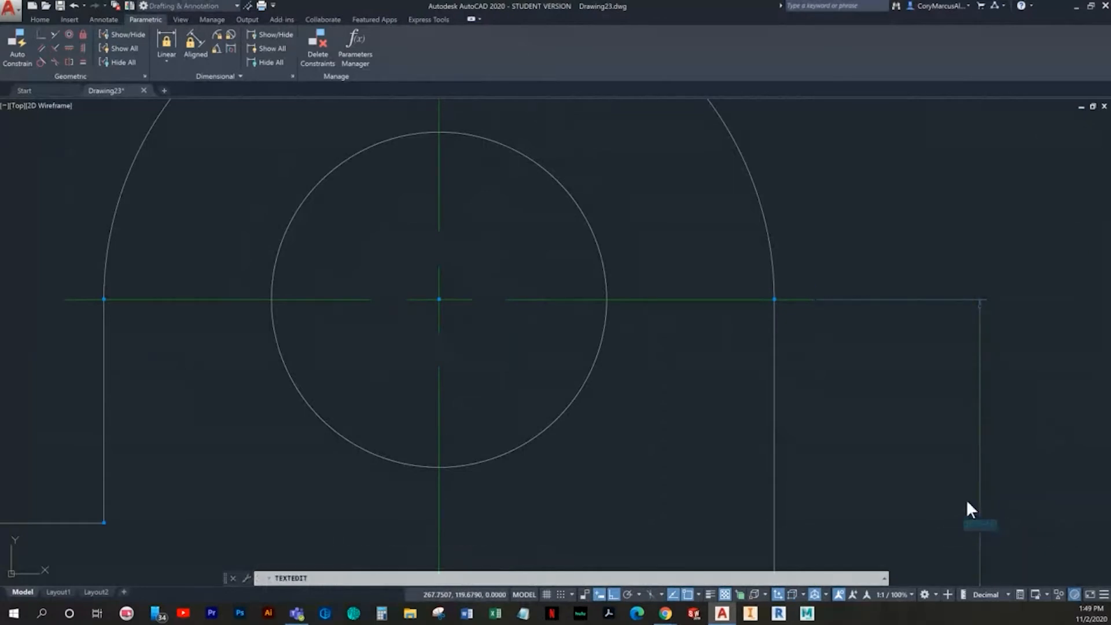
{"action": "type", "text": "50"}
{"action": "key", "text": "Return"}
{"action": "scroll", "coordinate": [967, 501], "scroll_direction": "down", "scroll_amount": 2}
{"action": "middle_click_drag", "start_coordinate": [919, 482], "coordinate": [758, 415]}
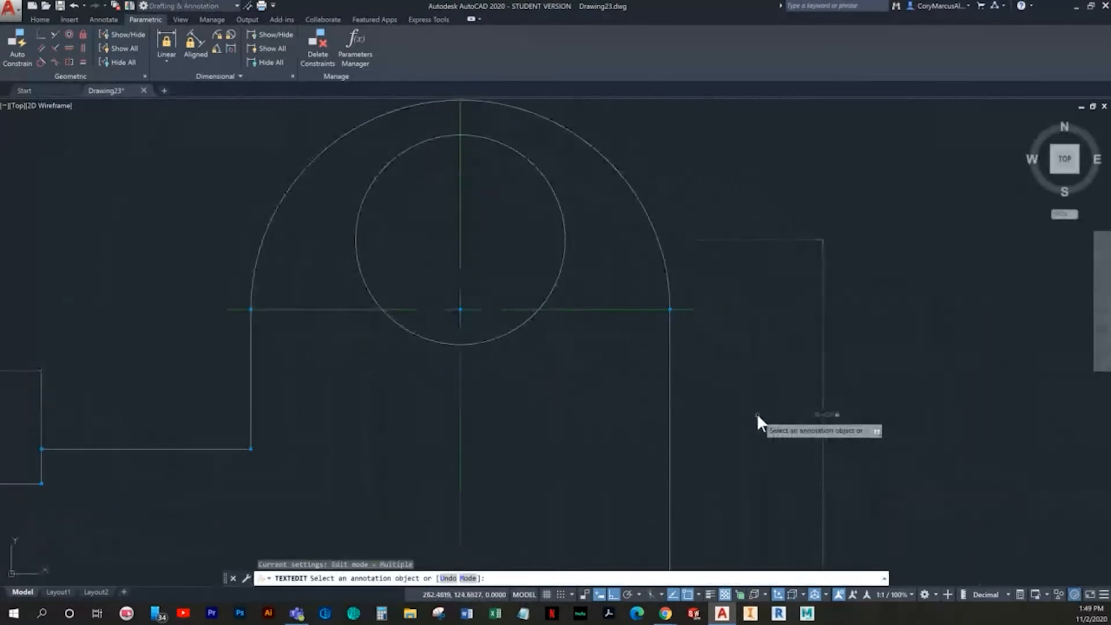
{"action": "key", "text": "ctrl+z"}
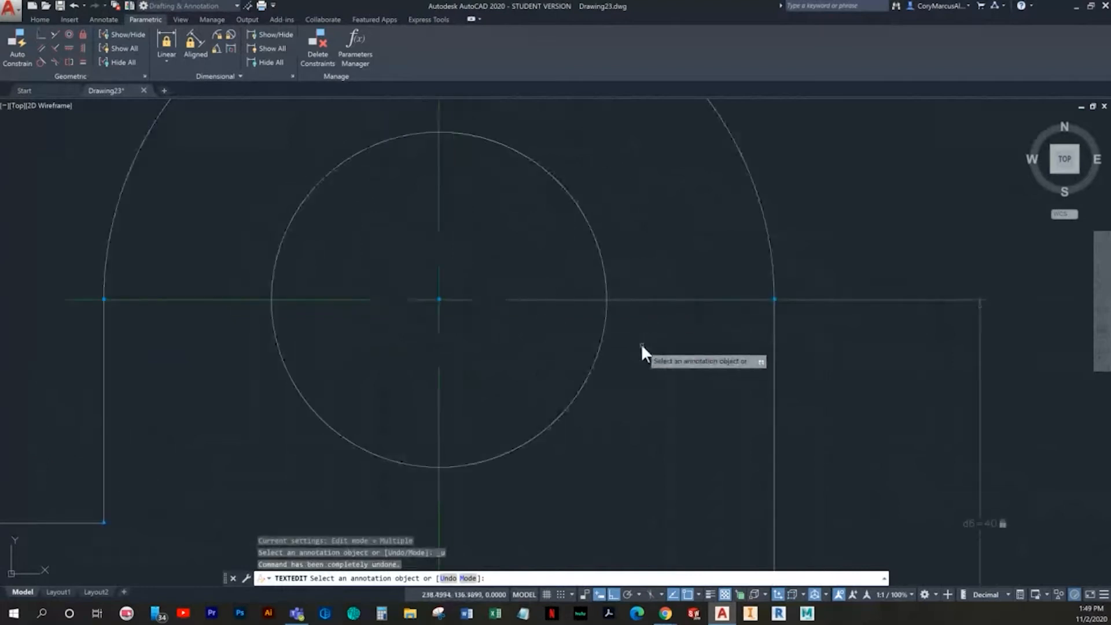
{"action": "key", "text": "Escape"}
{"action": "scroll", "coordinate": [419, 296], "scroll_direction": "down", "scroll_amount": 2}
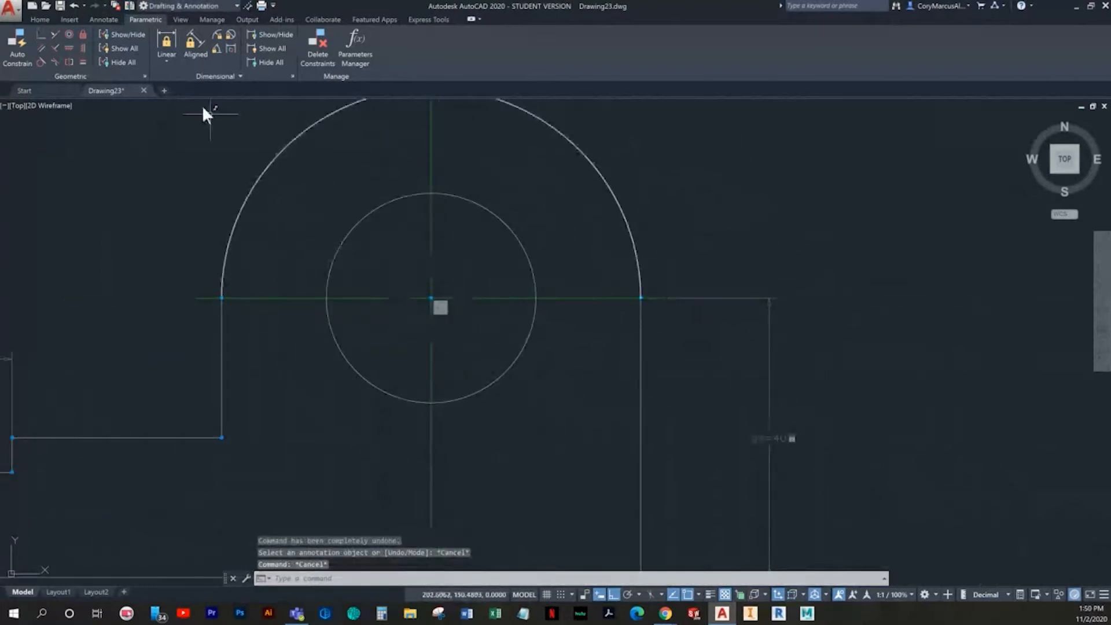
Try a Coincident constraint between the large arc and the hole circle, and undo it
{"action": "left_click", "coordinate": [41, 36]}
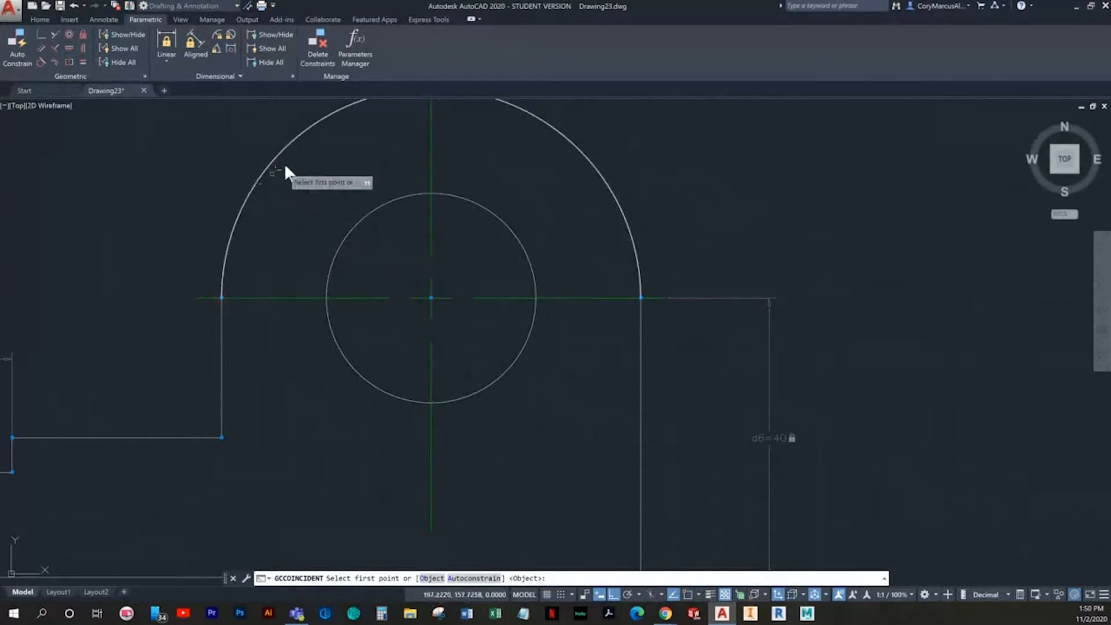
{"action": "left_click", "coordinate": [302, 130]}
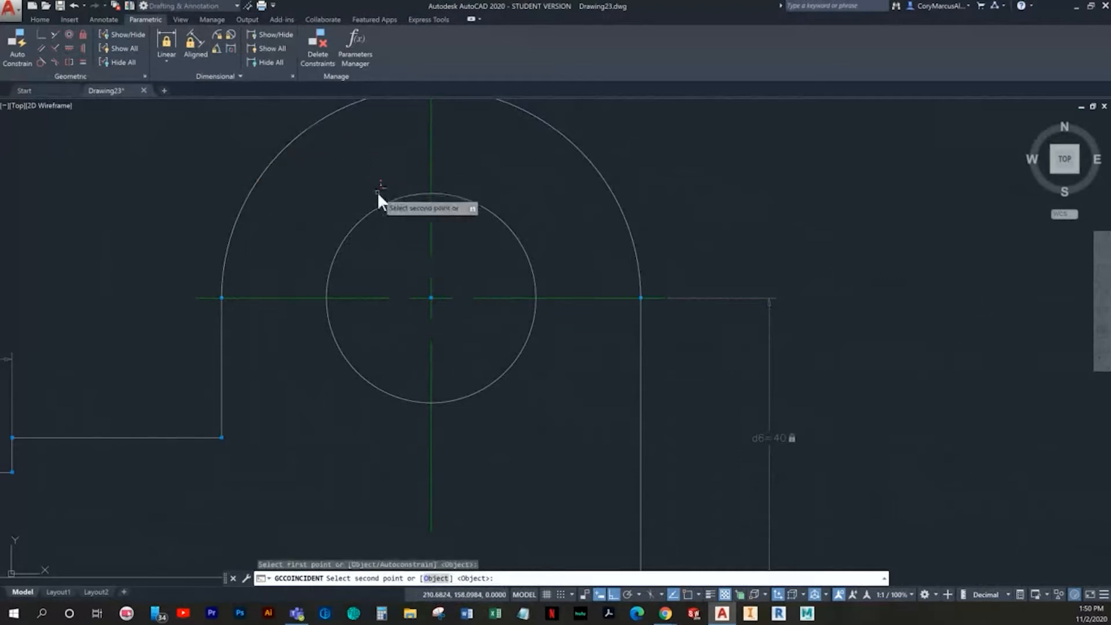
{"action": "left_click", "coordinate": [375, 209]}
{"action": "key", "text": "Escape"}
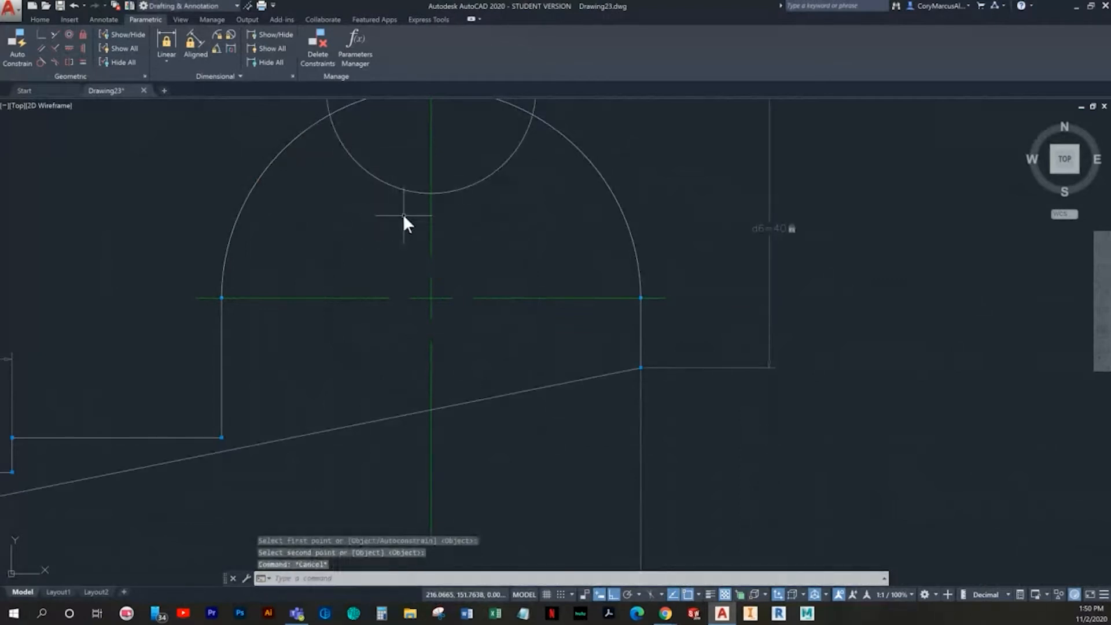
{"action": "key", "text": "ctrl+z"}
{"action": "key", "text": "Escape"}
{"action": "key", "text": "Escape"}
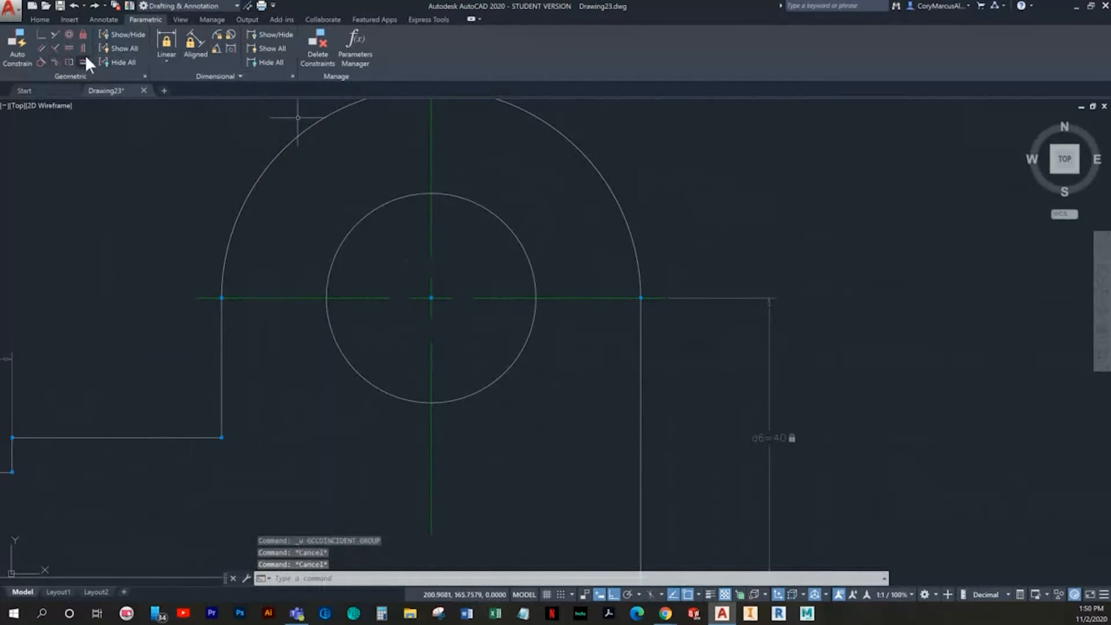
Check the geometric constraint settings and apply a Concentric constraint between the hole circle and the large arc
{"action": "left_click", "coordinate": [143, 77]}
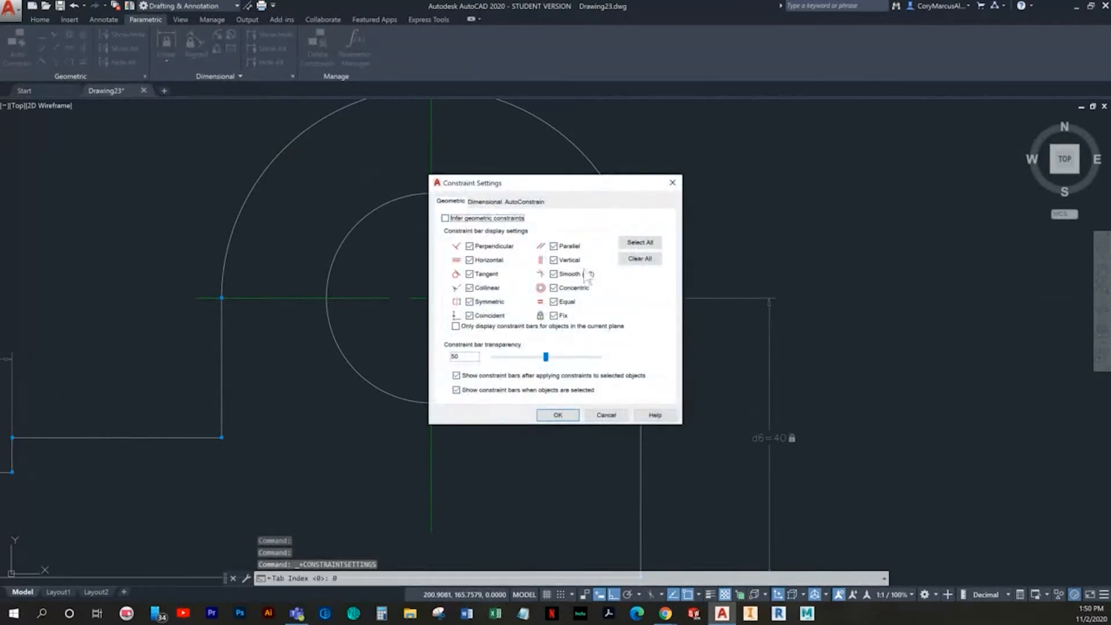
{"action": "key", "text": "Return"}
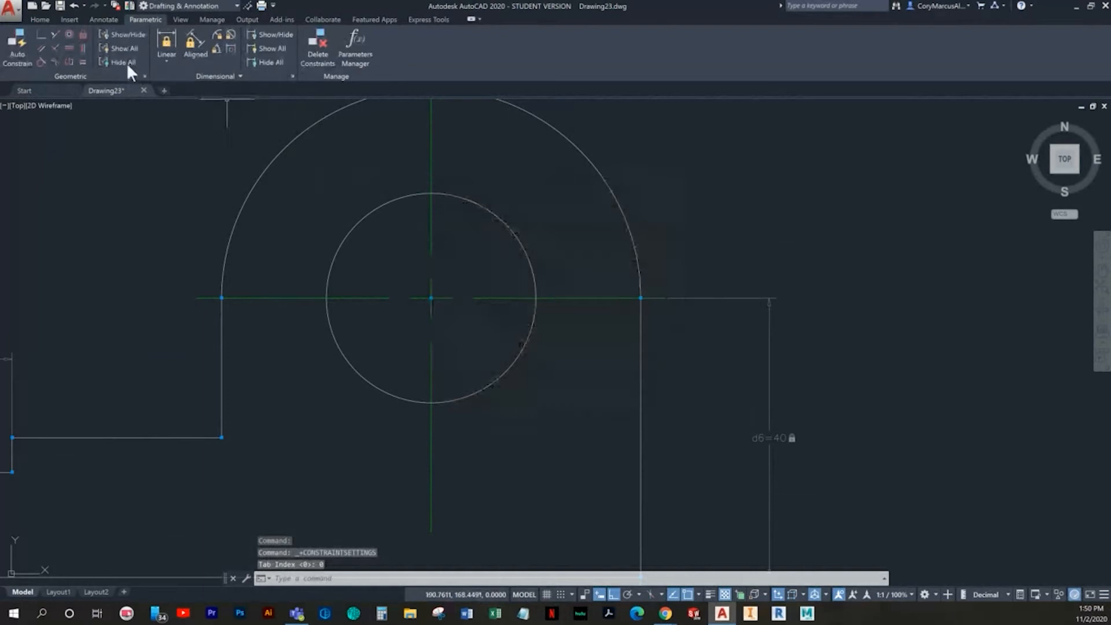
{"action": "left_click", "coordinate": [68, 35]}
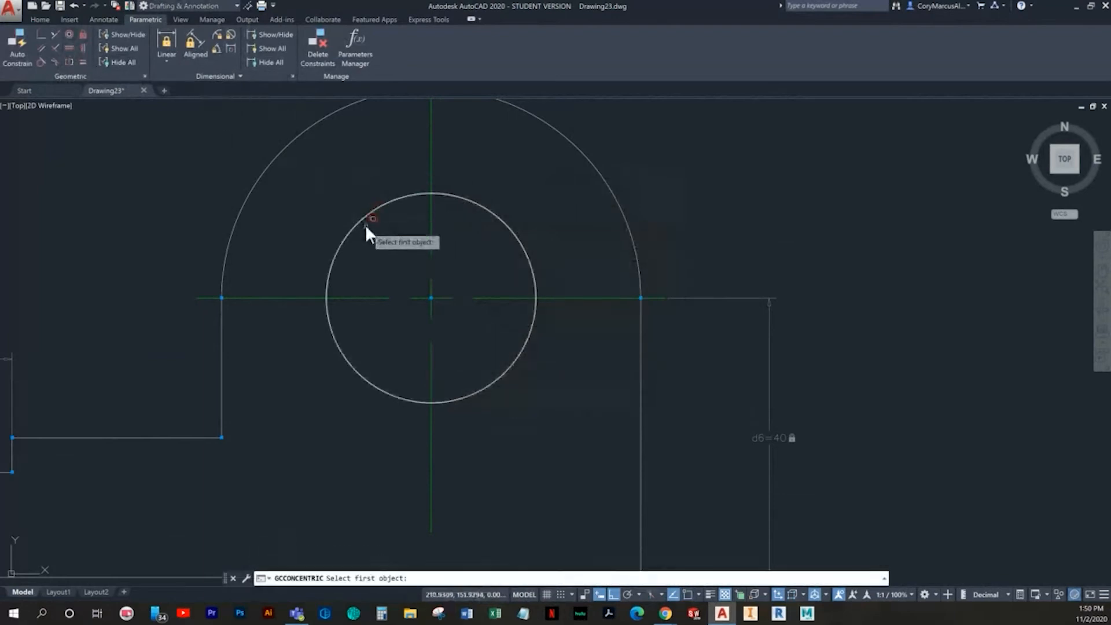
{"action": "left_click", "coordinate": [361, 218]}
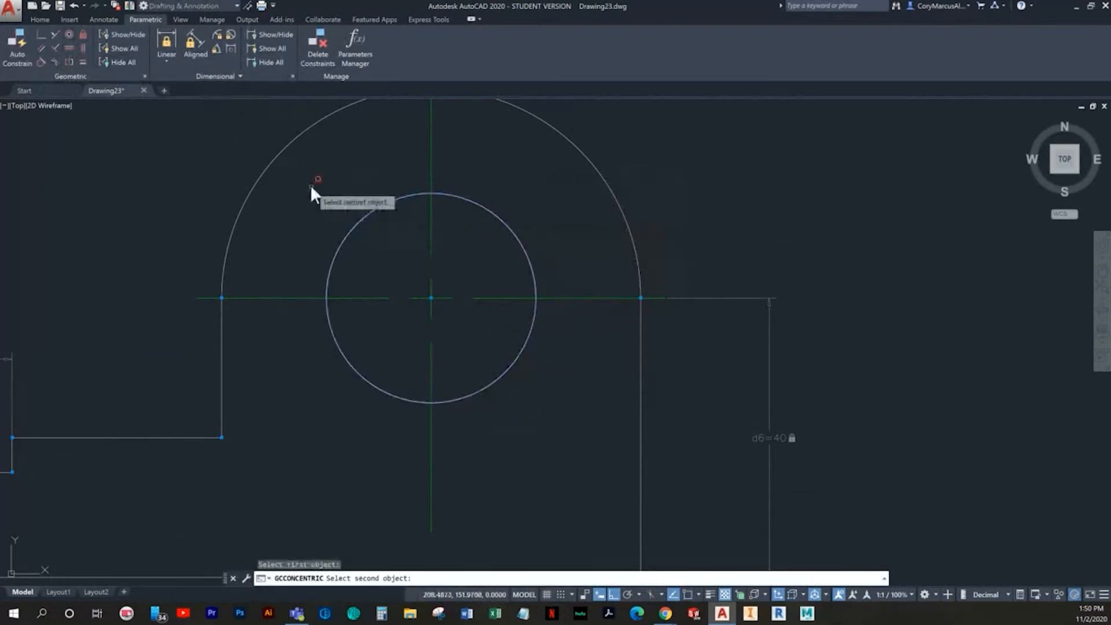
{"action": "left_click", "coordinate": [272, 162]}
{"action": "key", "text": "Escape"}
{"action": "key", "text": "Escape"}
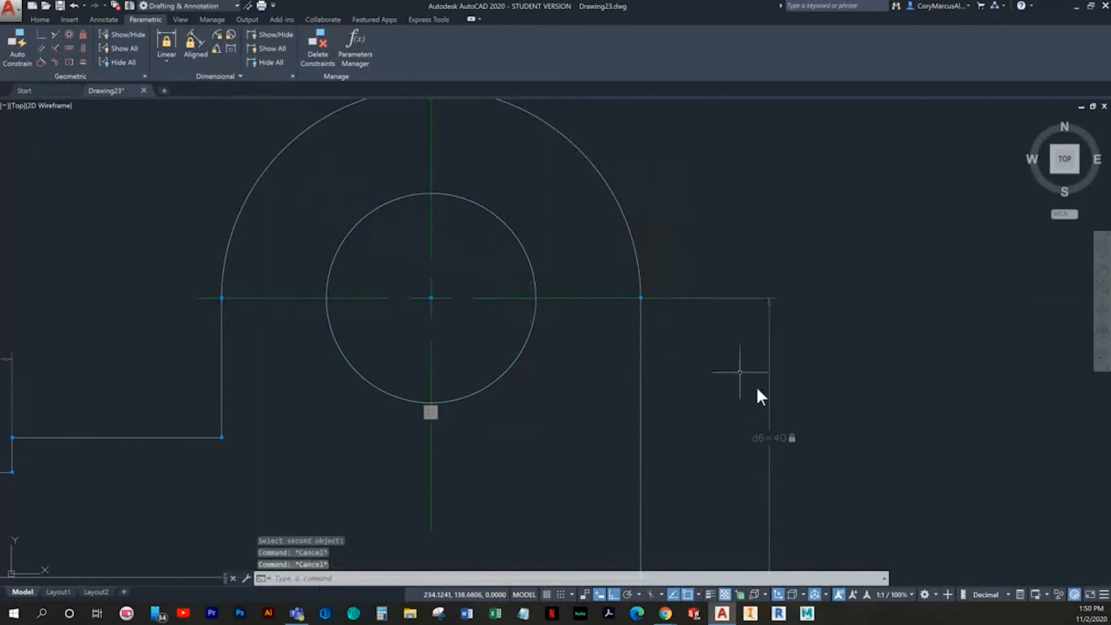
Test the concentric hole and arc by changing the vertical dimensional constraint to 50, and undo the edit
{"action": "left_click", "coordinate": [765, 439]}
{"action": "double_click", "coordinate": [755, 438]}
{"action": "type", "text": "50"}
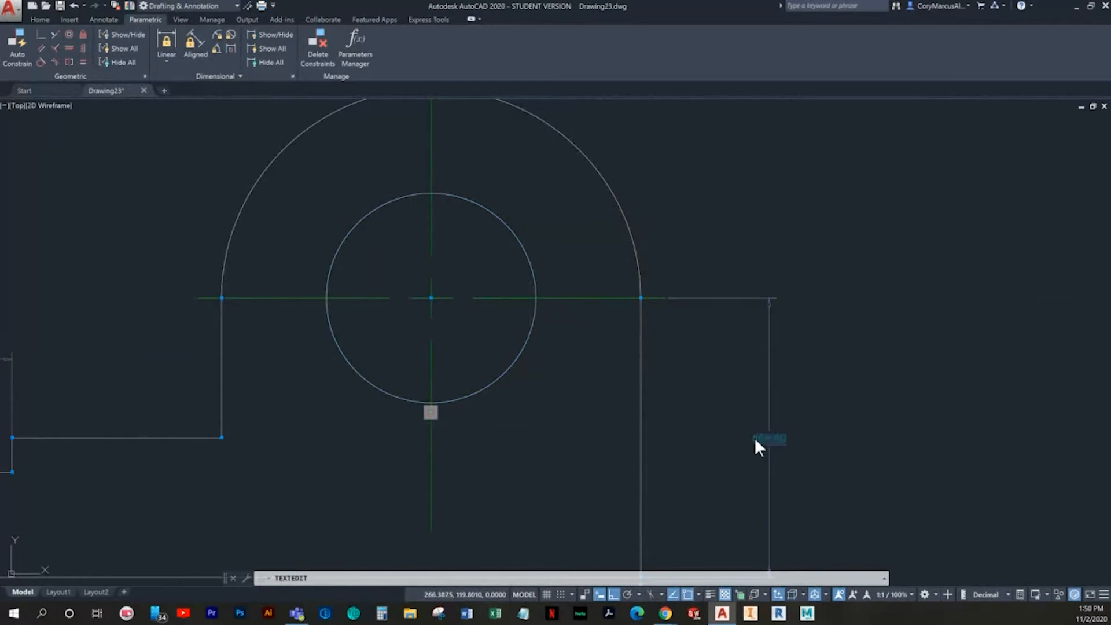
{"action": "key", "text": "Return"}
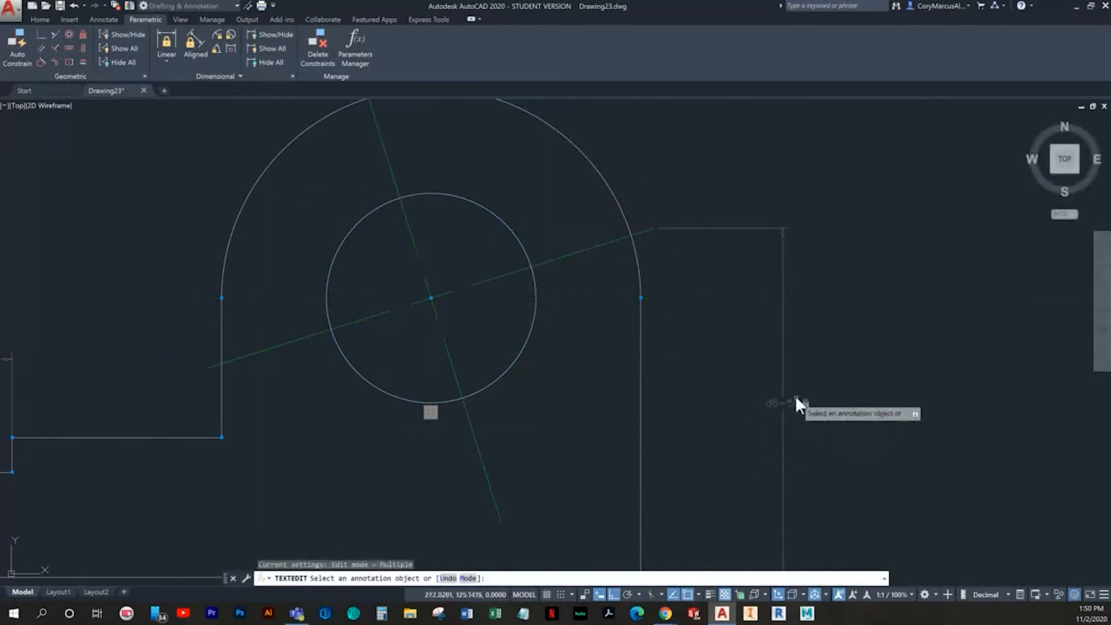
{"action": "key", "text": "ctrl+z"}
{"action": "key", "text": "Escape"}
{"action": "key", "text": "Escape"}
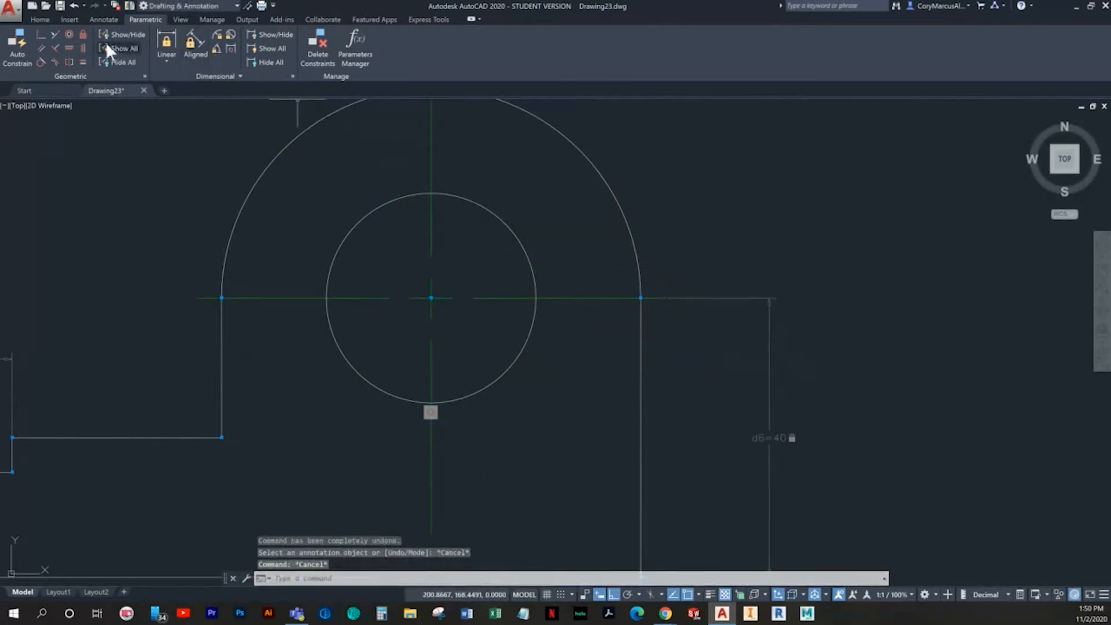
Apply a Horizontal constraint to the center mark's horizontal line
{"action": "left_click", "coordinate": [69, 47]}
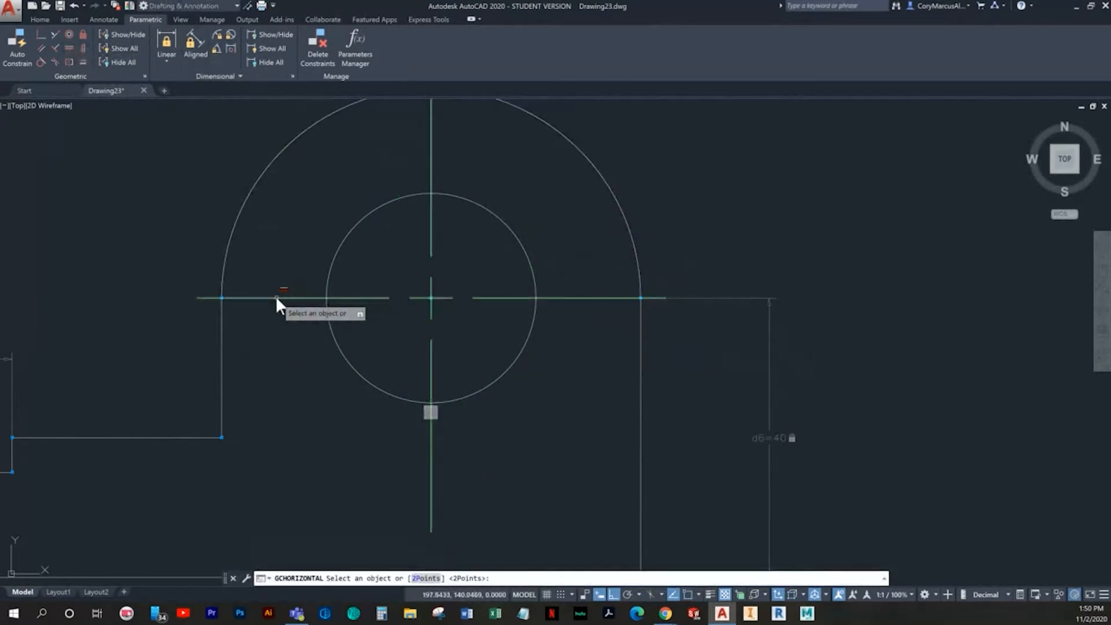
{"action": "key", "text": "Escape"}
Set the vertical dimensional constraint beside the rounded end to 50
{"action": "left_click", "coordinate": [770, 440]}
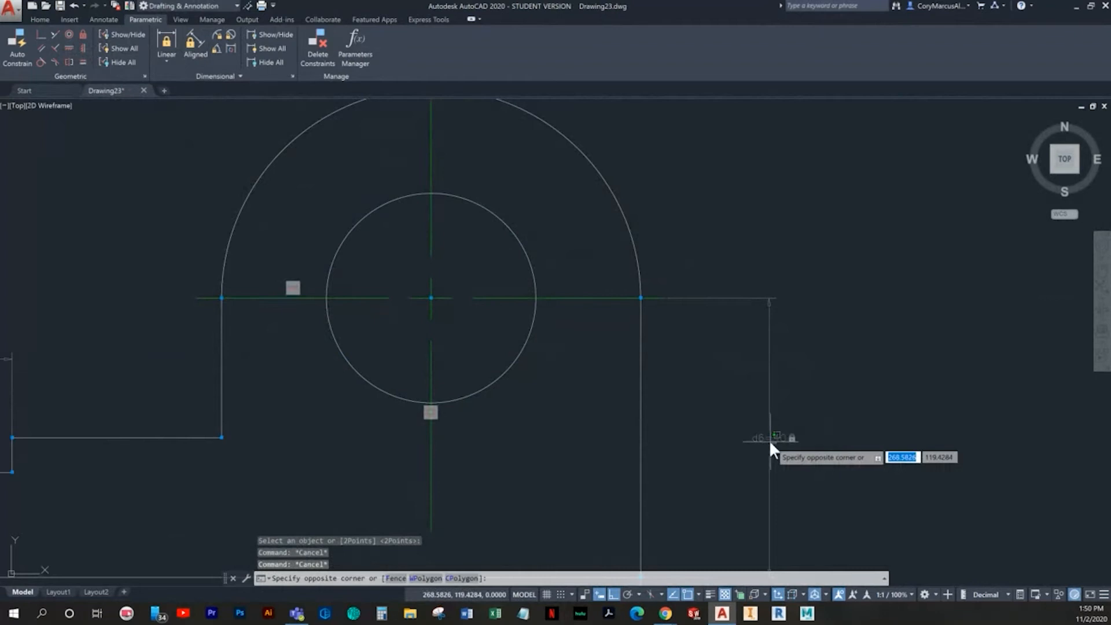
{"action": "key", "text": "Escape"}
{"action": "double_click", "coordinate": [768, 436]}
{"action": "type", "text": "50"}
{"action": "key", "text": "Return"}
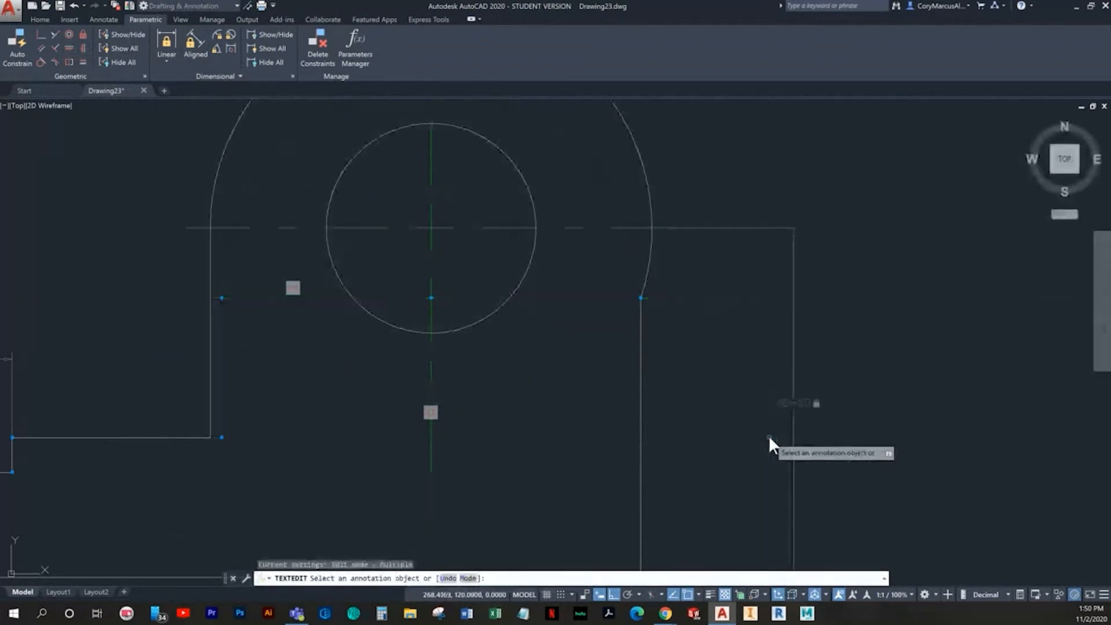
Undo the last value change on the vertical dimensional constraint beside the rounded end
{"action": "scroll", "coordinate": [769, 436], "scroll_direction": "down", "scroll_amount": 2}
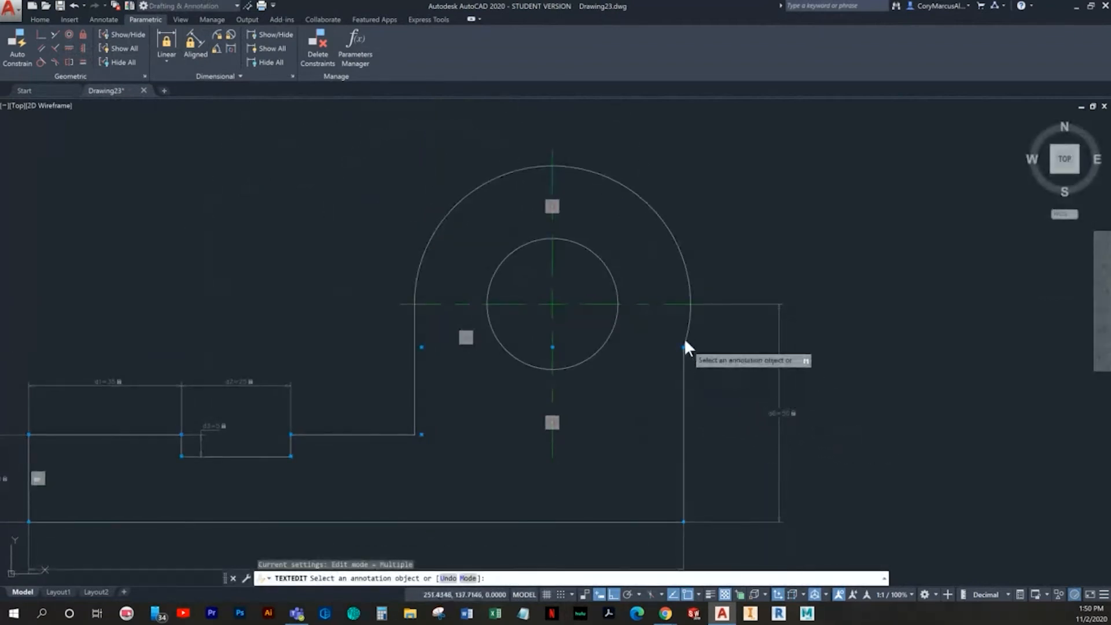
{"action": "key", "text": "Escape"}
{"action": "key", "text": "ctrl+z"}
{"action": "scroll", "coordinate": [753, 440], "scroll_direction": "up", "scroll_amount": 2}
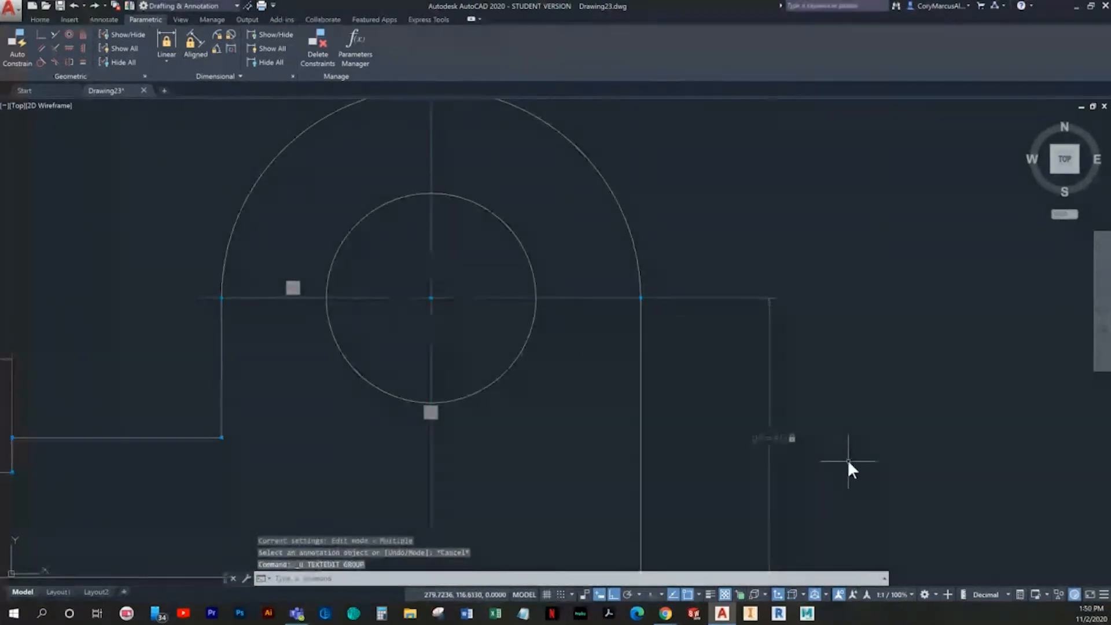
{"action": "middle_click_drag", "start_coordinate": [817, 458], "coordinate": [754, 392]}
{"action": "key", "text": "Escape"}
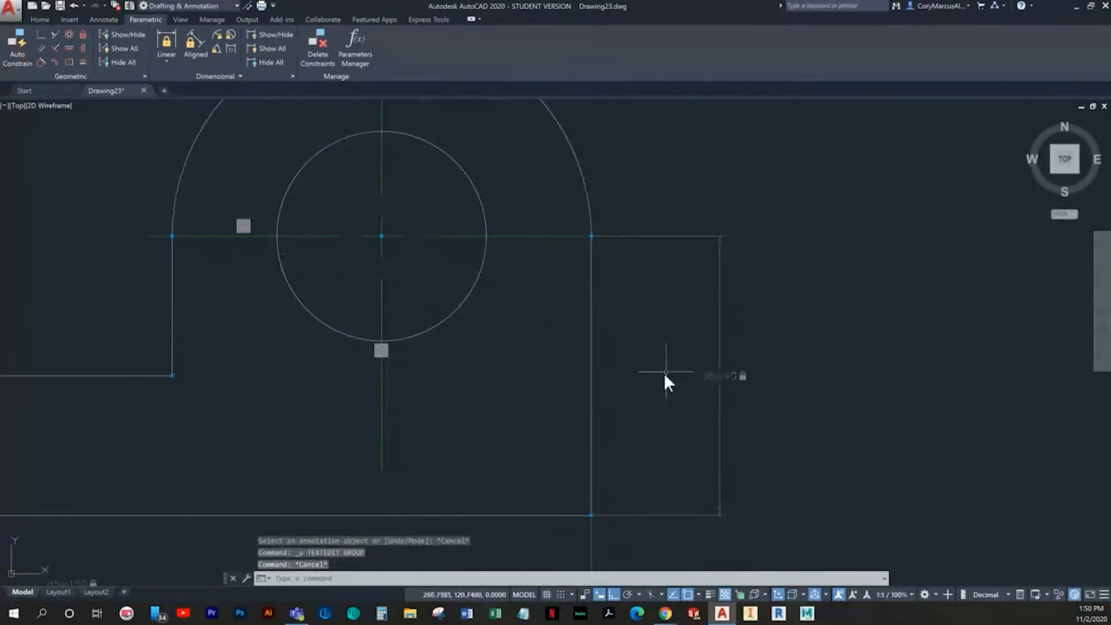
{"action": "scroll", "coordinate": [670, 377], "scroll_direction": "down", "scroll_amount": 2}
{"action": "key", "text": "Escape"}
{"action": "key", "text": "Escape"}
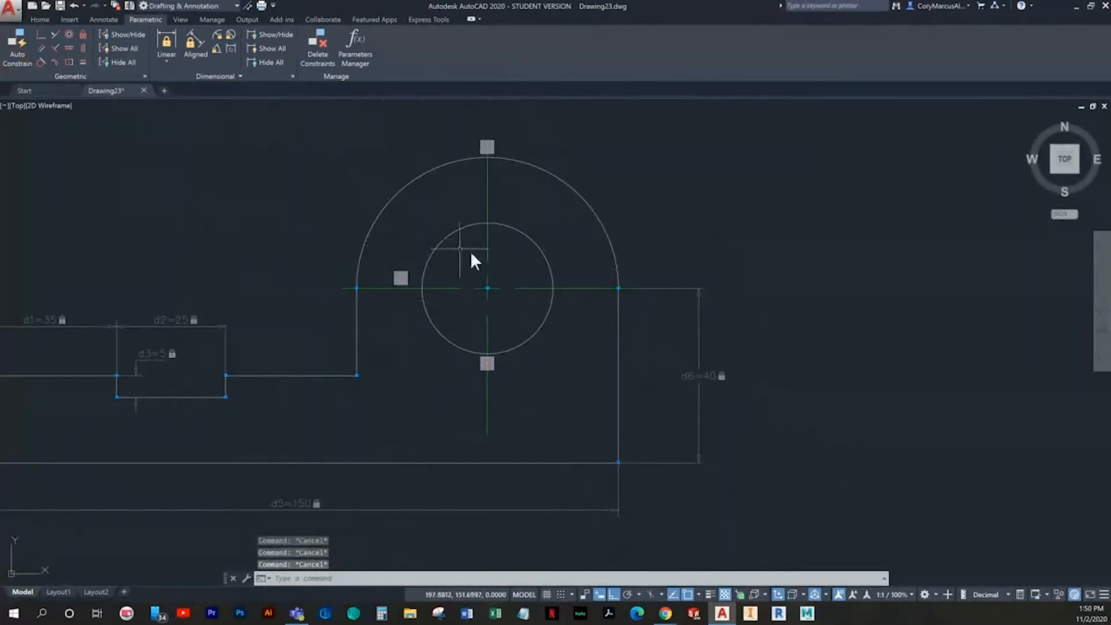
Test whether the hole circle can still be resized by stretching its right quadrant grip, and cancel the stretch
{"action": "left_click", "coordinate": [468, 253]}
{"action": "left_click", "coordinate": [442, 228]}
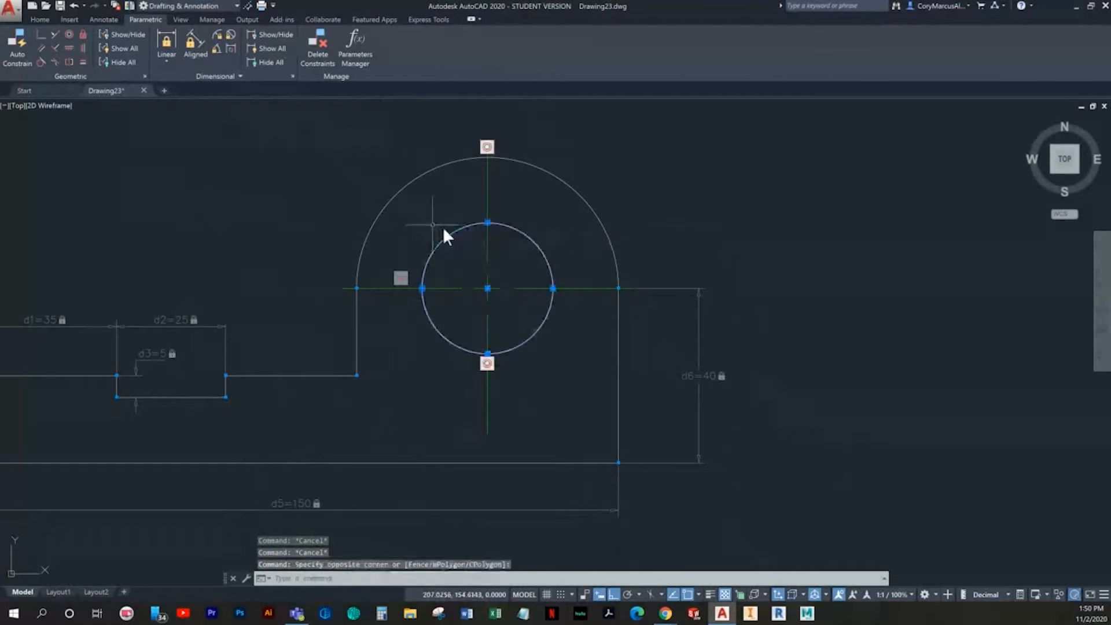
{"action": "left_click", "coordinate": [552, 287]}
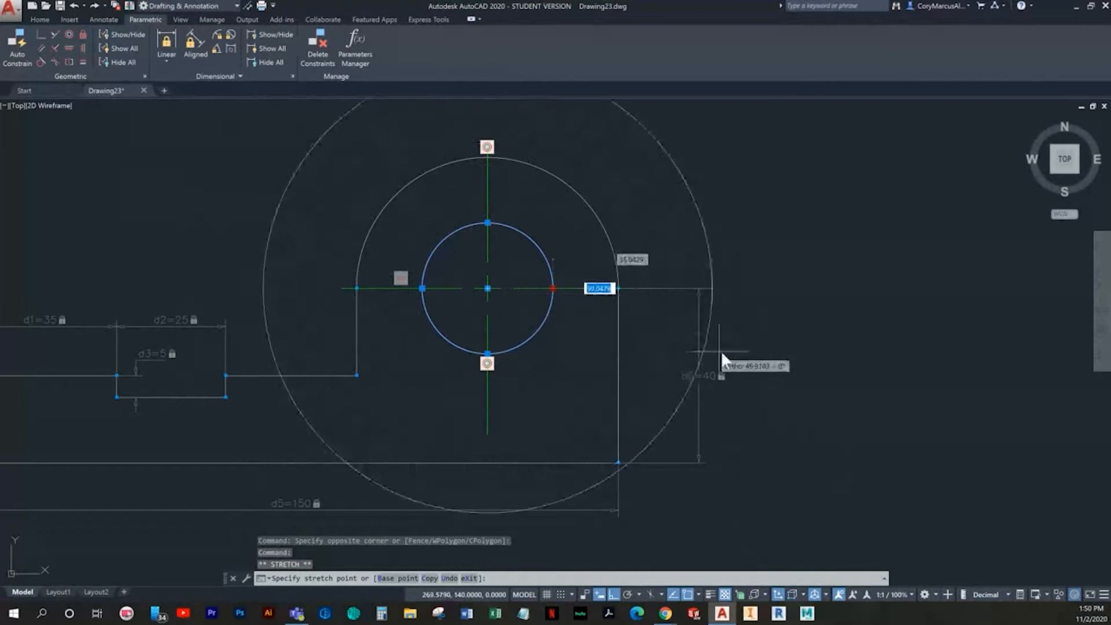
{"action": "key", "text": "Escape"}
{"action": "key", "text": "Escape"}
{"action": "key", "text": "Escape"}
Test the upper horizontal edge beside the notch by stretching its outer left endpoint, and cancel the stretch
{"action": "middle_click_drag", "start_coordinate": [342, 404], "coordinate": [563, 365]}
{"action": "left_click", "coordinate": [303, 363]}
{"action": "left_click", "coordinate": [245, 322]}
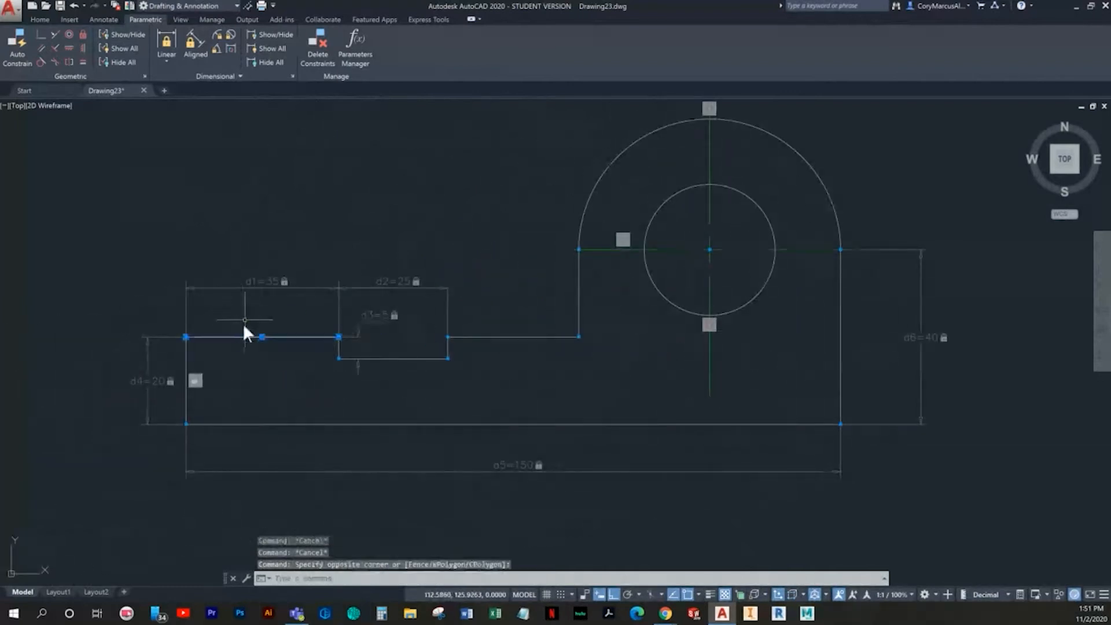
{"action": "left_click", "coordinate": [186, 336]}
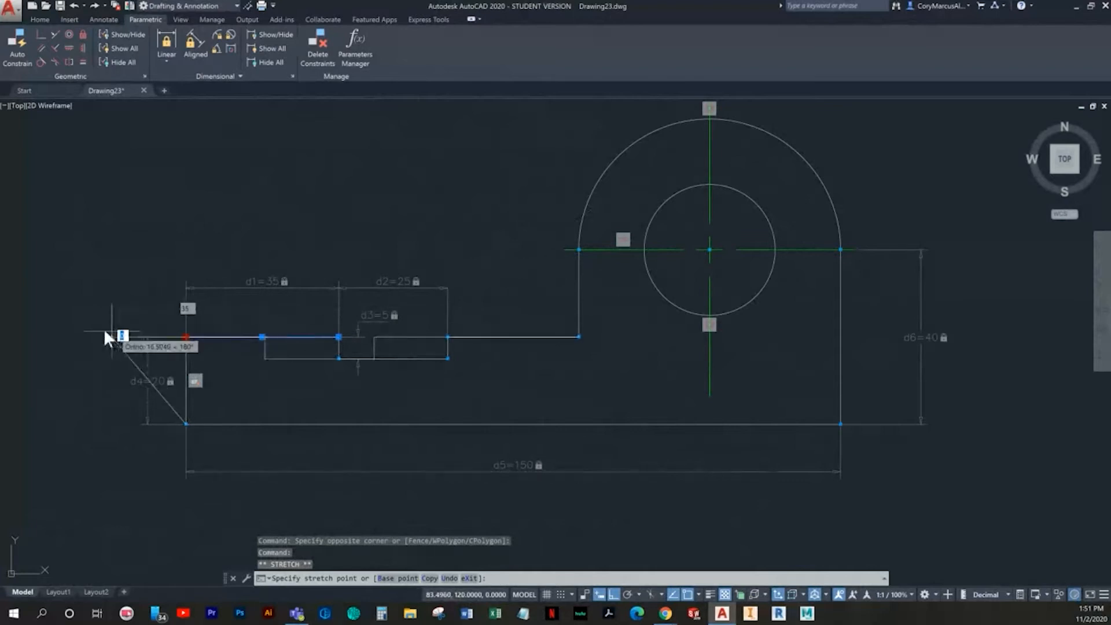
{"action": "key", "text": "Escape"}
{"action": "key", "text": "Escape"}
{"action": "scroll", "coordinate": [191, 354], "scroll_direction": "up", "scroll_amount": 2}
{"action": "middle_click_drag", "start_coordinate": [191, 354], "coordinate": [405, 319]}
{"action": "key", "text": "Escape"}
{"action": "key", "text": "Escape"}
{"action": "scroll", "coordinate": [613, 350], "scroll_direction": "down", "scroll_amount": 2}
{"action": "middle_click_drag", "start_coordinate": [607, 351], "coordinate": [532, 336]}
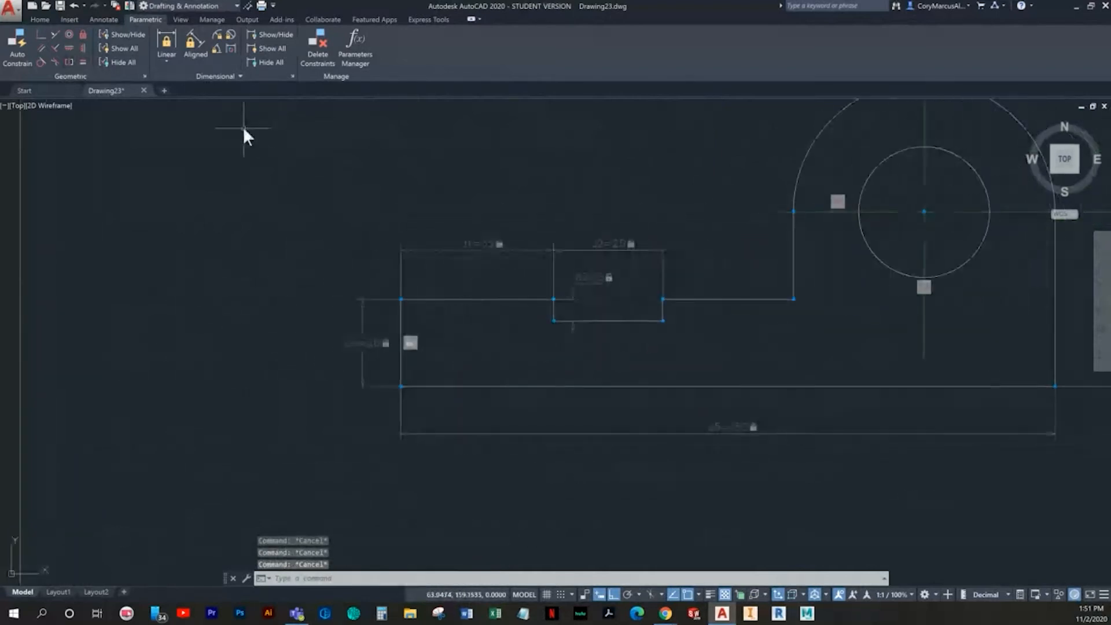
{"action": "middle_click_drag", "start_coordinate": [670, 276], "coordinate": [412, 351]}
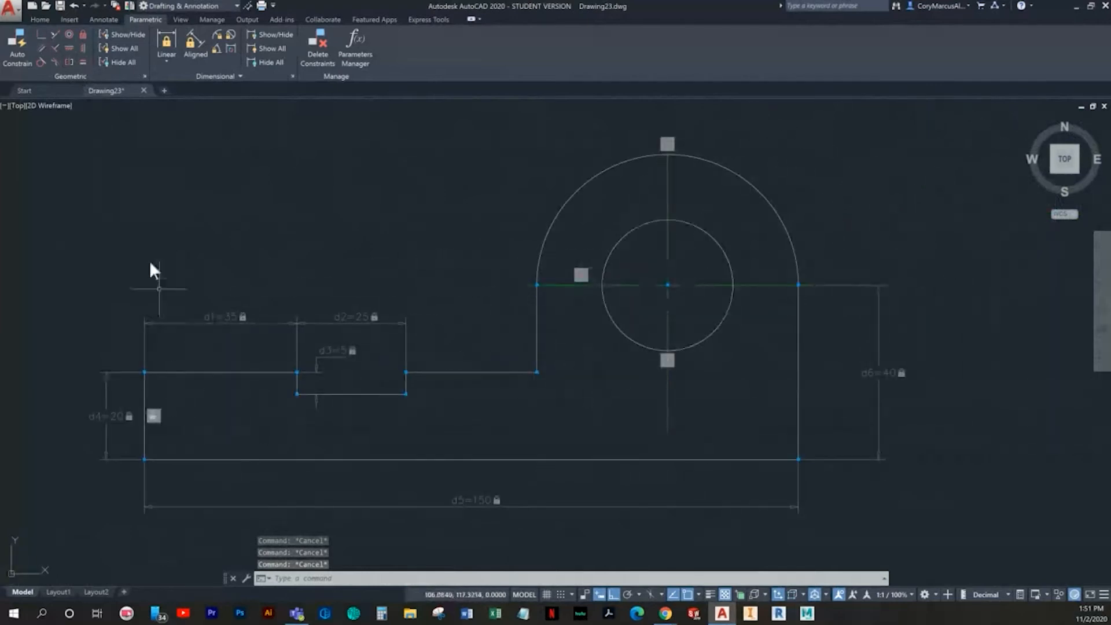
Test the profile's left vertical edge by stretching its upper endpoint, and cancel the stretch
{"action": "left_click", "coordinate": [56, 48]}
{"action": "scroll", "coordinate": [211, 376], "scroll_direction": "up", "scroll_amount": 2}
{"action": "key", "text": "Escape"}
{"action": "key", "text": "Escape"}
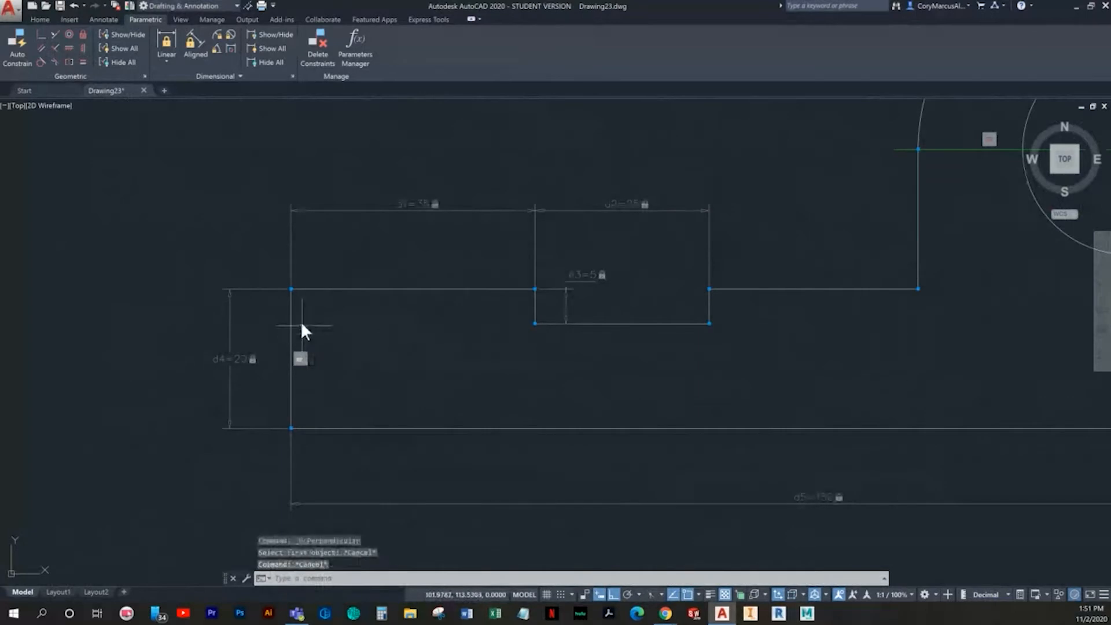
{"action": "left_click", "coordinate": [300, 321]}
{"action": "left_click", "coordinate": [278, 318]}
{"action": "left_click", "coordinate": [291, 288]}
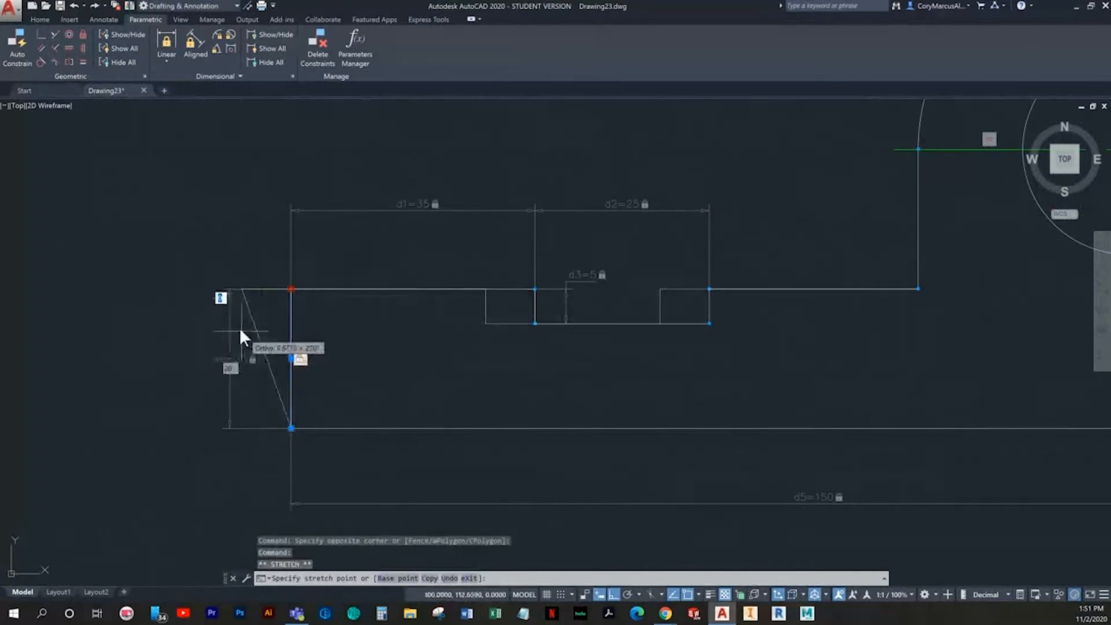
{"action": "key", "text": "Escape"}
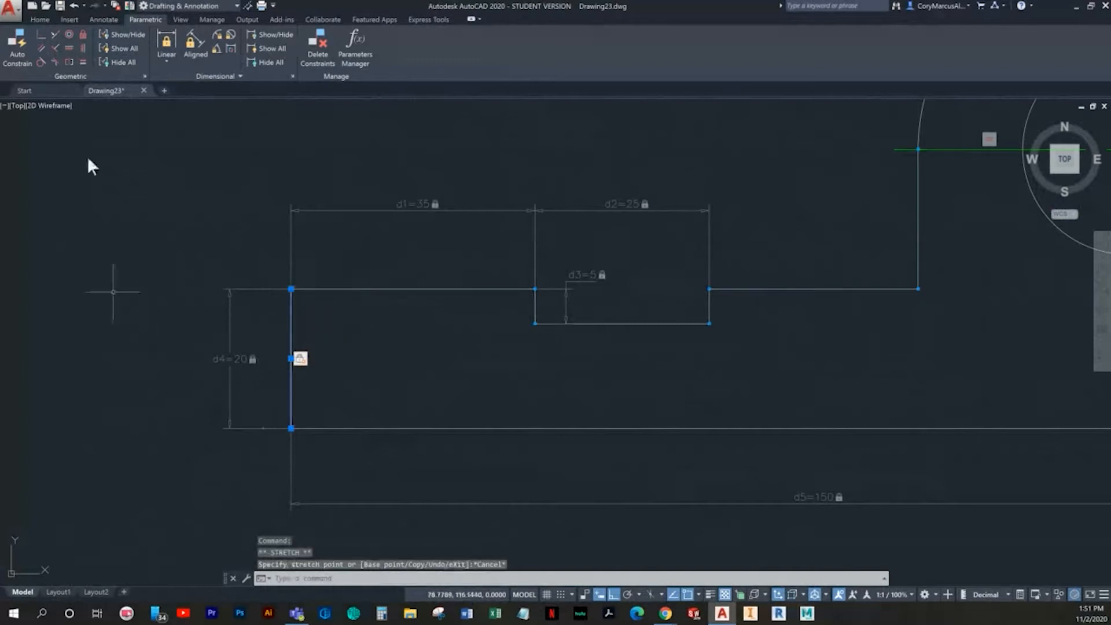
{"action": "key", "text": "Escape"}
Apply a Perpendicular constraint between the profile's bottom edge and its left vertical edge
{"action": "left_click", "coordinate": [56, 47]}
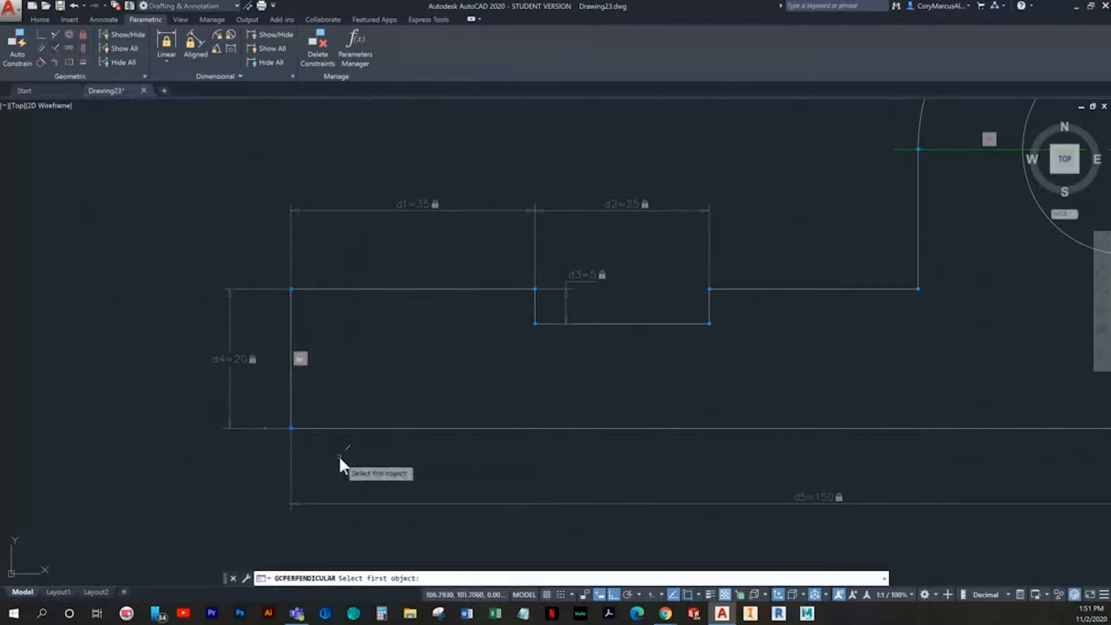
{"action": "left_click", "coordinate": [315, 428]}
{"action": "left_click", "coordinate": [289, 391]}
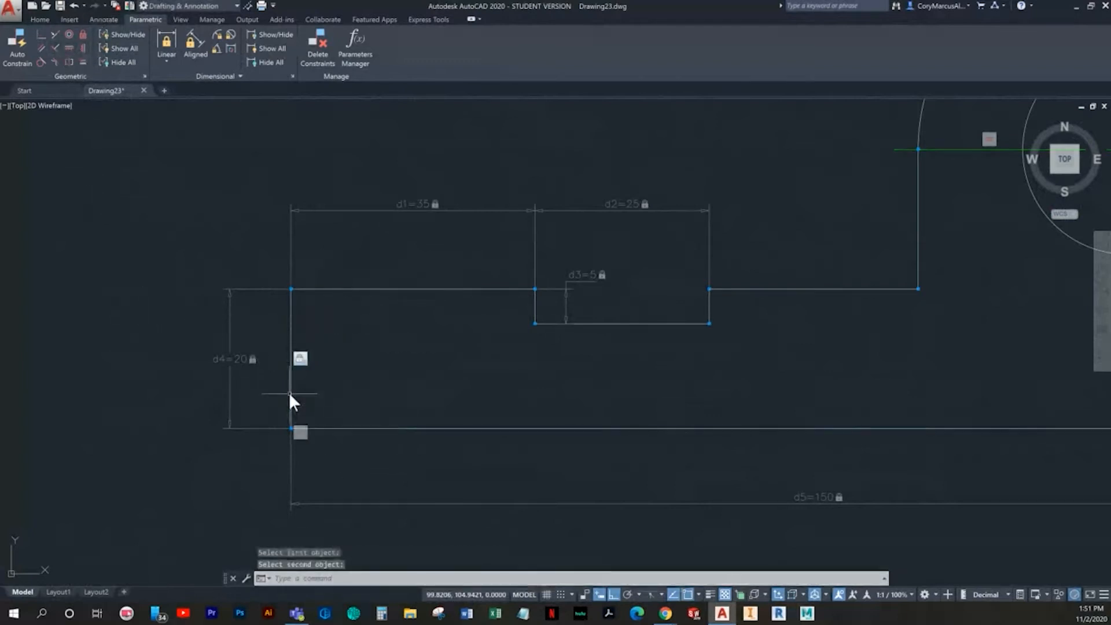
{"action": "key", "text": "Escape"}
{"action": "key", "text": "Escape"}
Test the profile's upper-left corner by stretching the left end of the upper edge, and cancel the stretch
{"action": "left_click", "coordinate": [293, 288]}
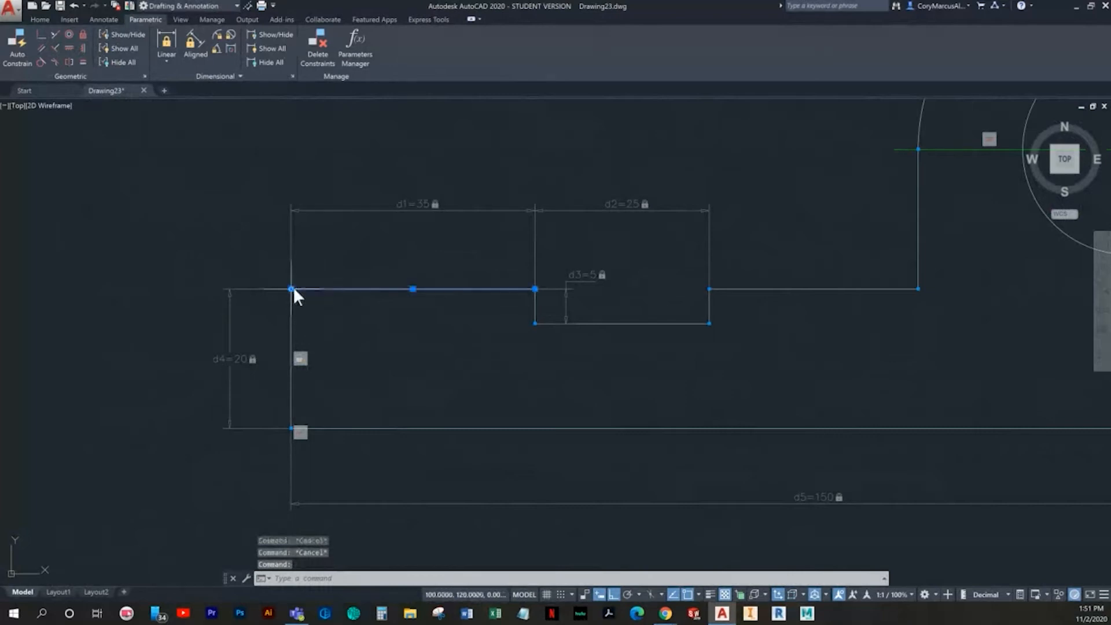
{"action": "left_click", "coordinate": [287, 288]}
{"action": "key", "text": "Escape"}
{"action": "left_click", "coordinate": [293, 288]}
{"action": "left_click", "coordinate": [290, 288]}
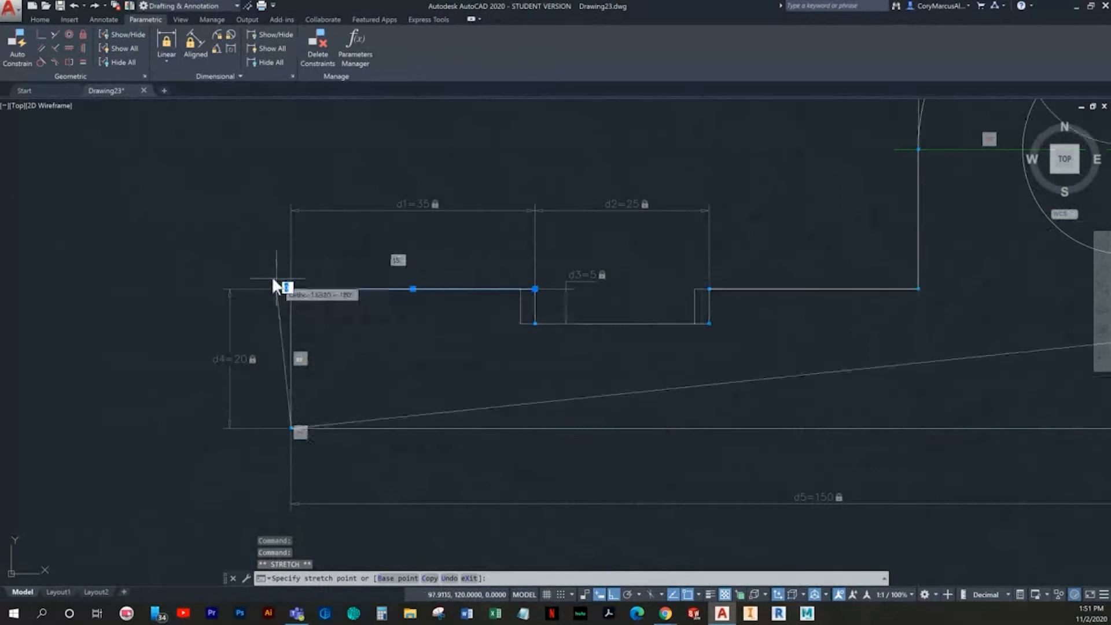
{"action": "key", "text": "Escape"}
{"action": "key", "text": "Escape"}
{"action": "key", "text": "Escape"}
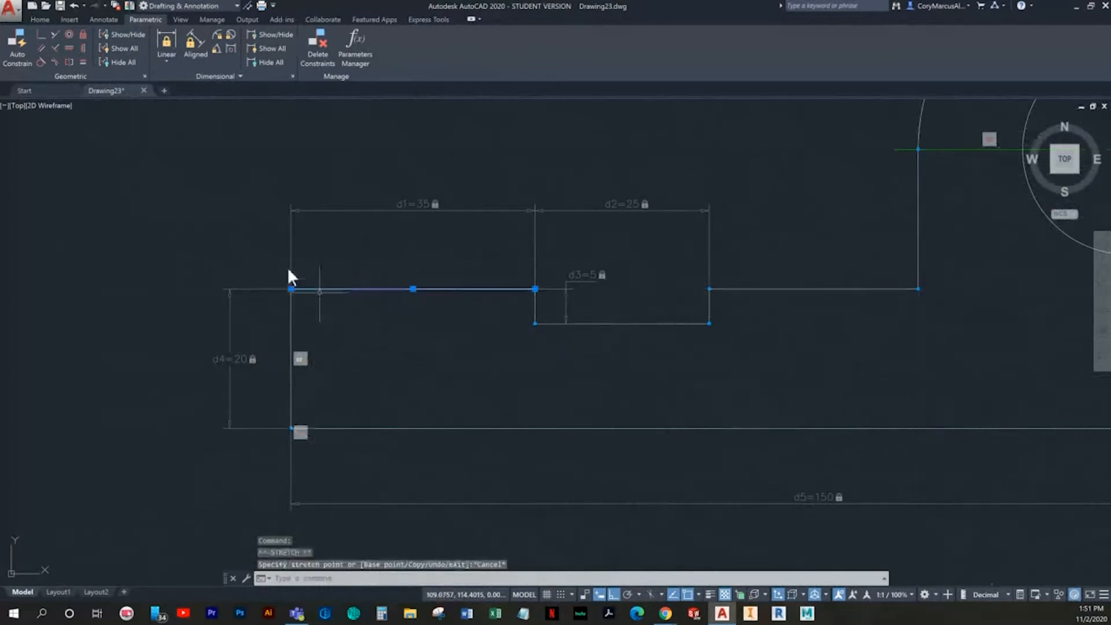
Apply a Horizontal constraint to the profile's bottom edge
{"action": "left_click", "coordinate": [69, 48]}
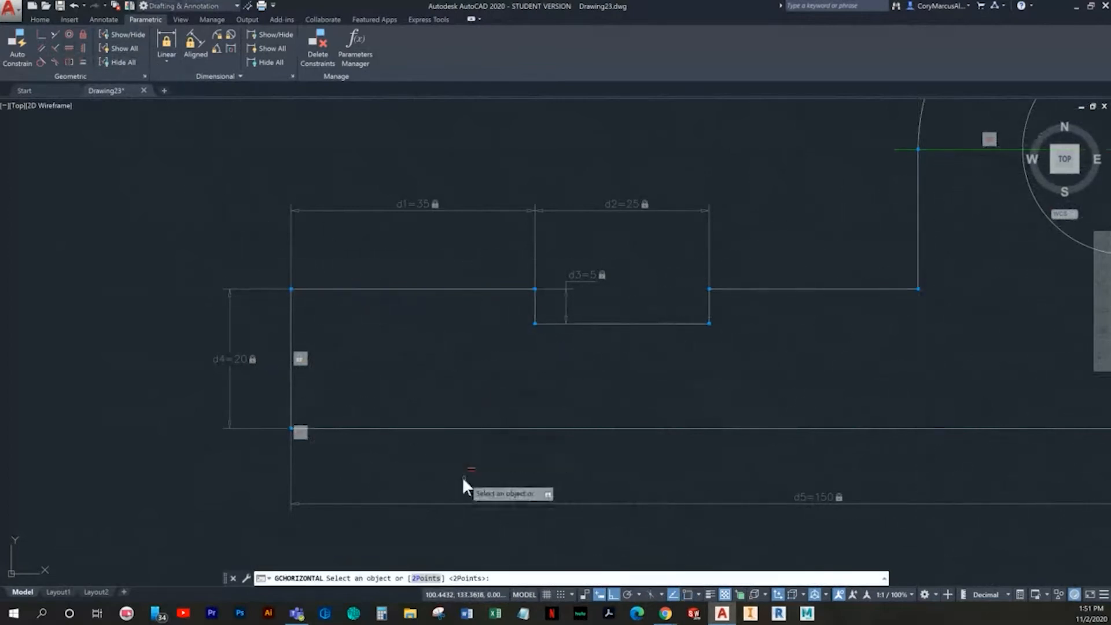
{"action": "left_click", "coordinate": [381, 426]}
{"action": "key", "text": "Escape"}
{"action": "key", "text": "Escape"}
{"action": "key", "text": "Escape"}
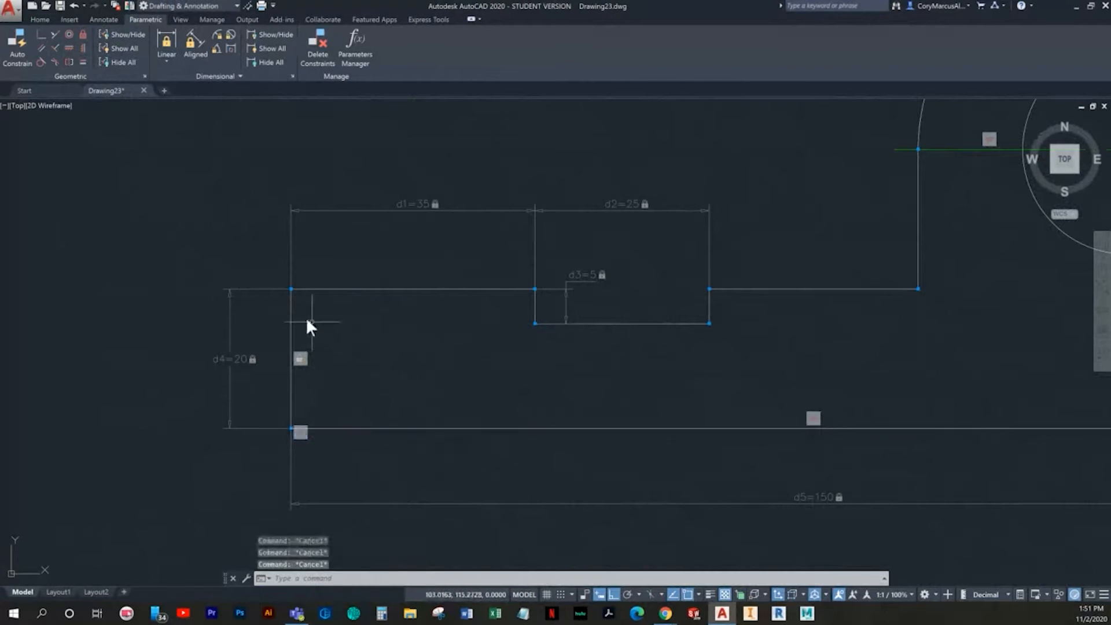
Test the left vertical edge again by stretching its upper endpoint, and cancel the stretch
{"action": "left_click", "coordinate": [308, 318]}
{"action": "left_click", "coordinate": [280, 317]}
{"action": "left_click", "coordinate": [291, 289]}
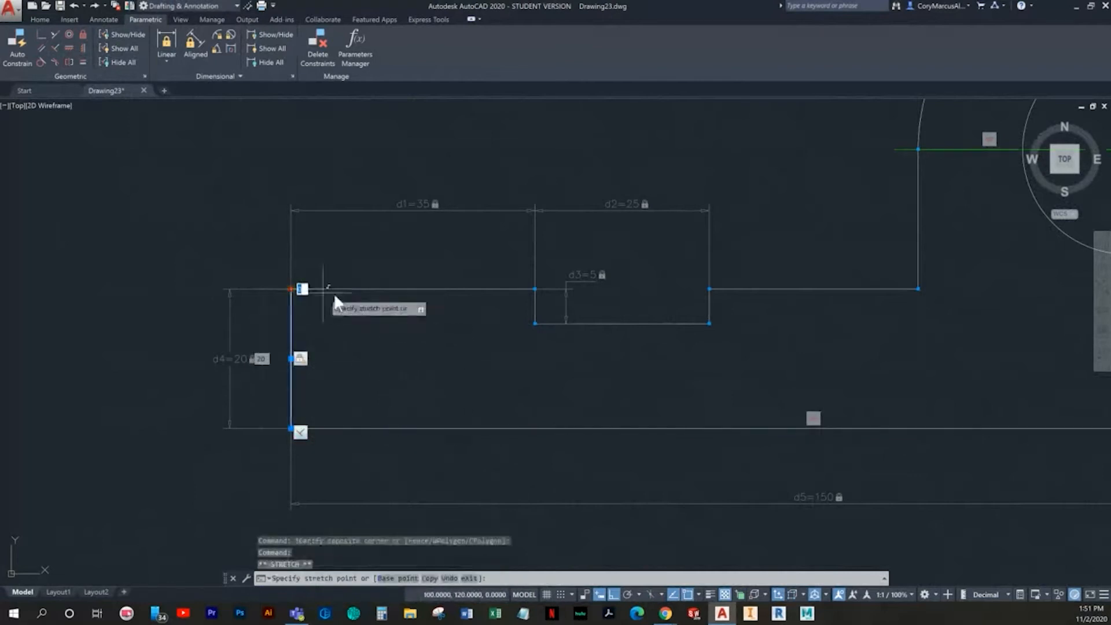
{"action": "key", "text": "Escape"}
{"action": "key", "text": "Escape"}
Test the upper-left horizontal edge by stretching the endpoint where it meets the notch, and cancel the stretch
{"action": "middle_click_drag", "start_coordinate": [412, 357], "coordinate": [296, 364]}
{"action": "left_click", "coordinate": [293, 359]}
{"action": "left_click", "coordinate": [250, 322]}
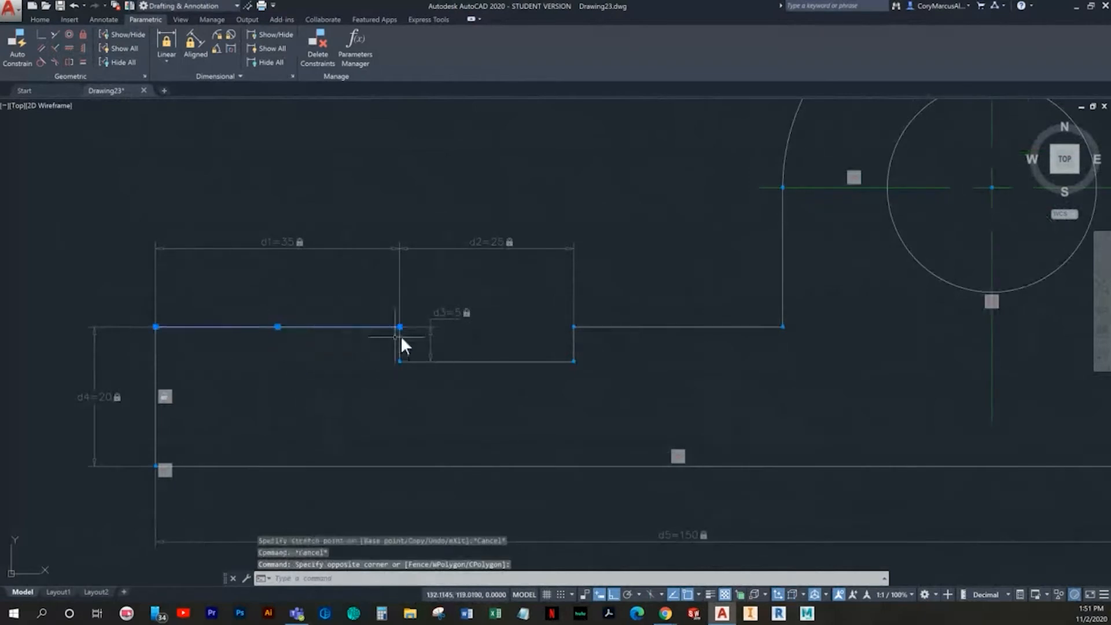
{"action": "left_click", "coordinate": [399, 326]}
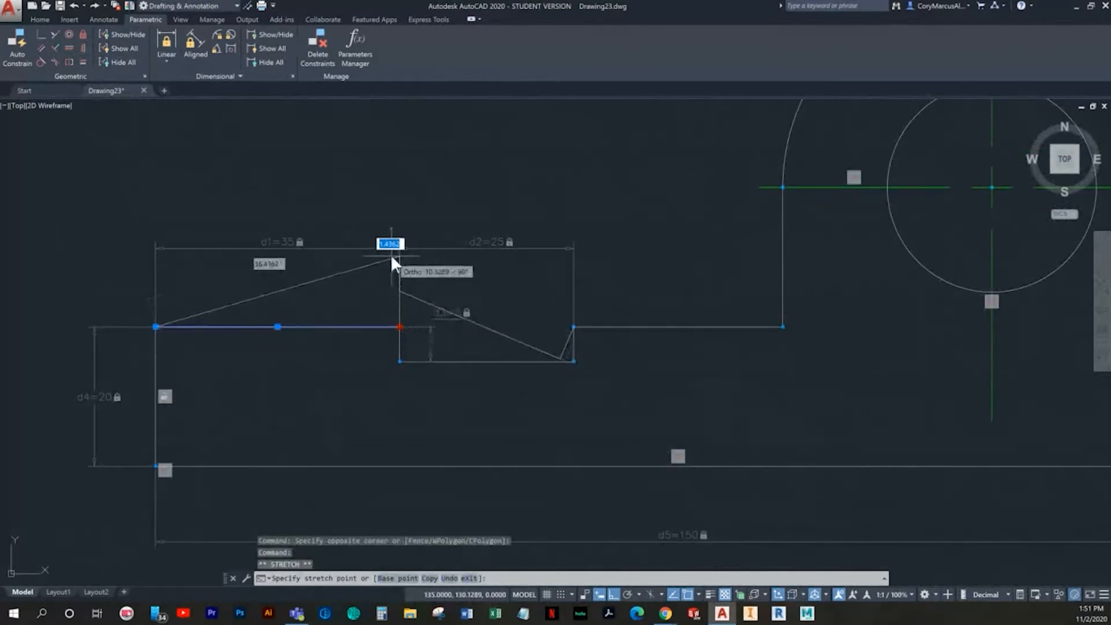
{"action": "key", "text": "Escape"}
{"action": "key", "text": "Escape"}
{"action": "key", "text": "Escape"}
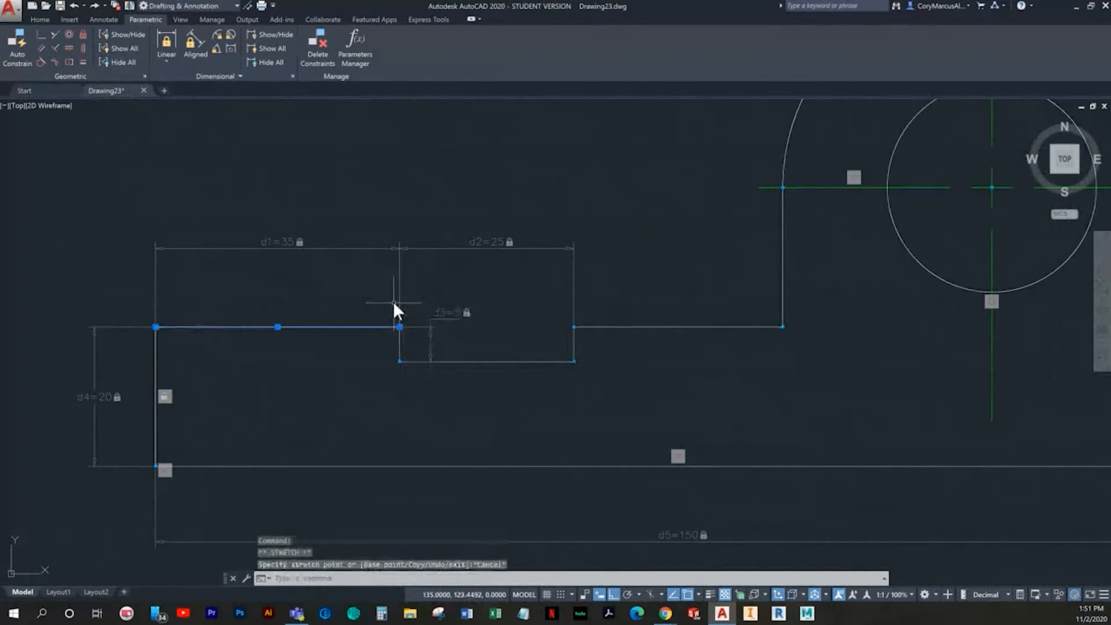
Apply Perpendicular constraints from the upper-left horizontal edge to the left vertical edge and to the notch's left side
{"action": "left_click", "coordinate": [55, 48]}
{"action": "left_click", "coordinate": [156, 342]}
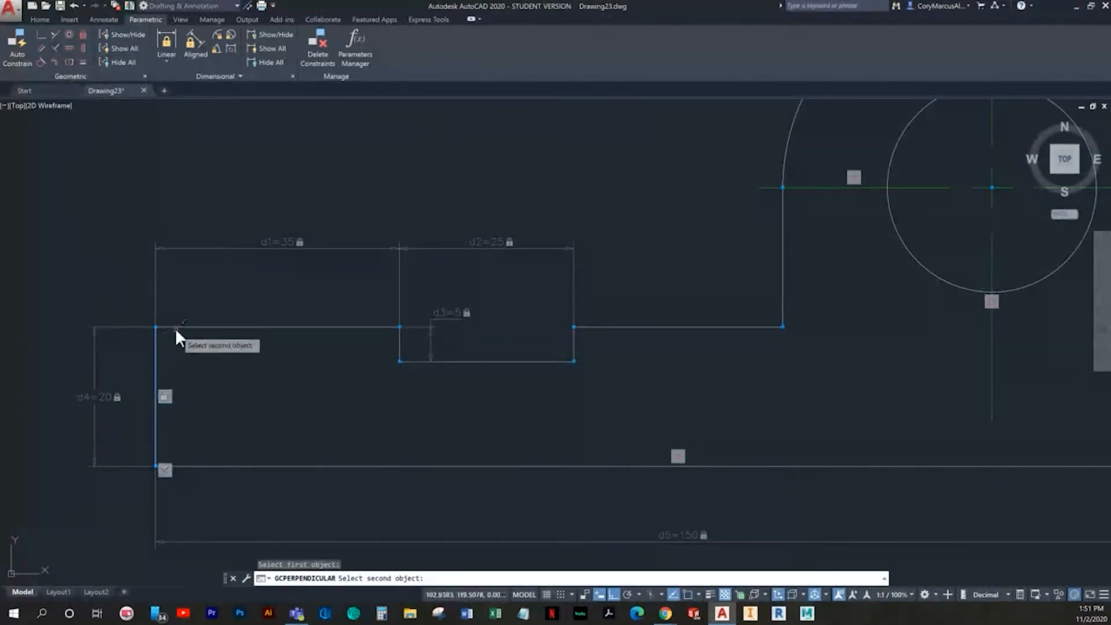
{"action": "left_click", "coordinate": [174, 327]}
{"action": "key", "text": "Return"}
{"action": "left_click", "coordinate": [380, 328]}
{"action": "left_click", "coordinate": [401, 342]}
Apply Perpendicular constraints between the notch's bottom edge and both of its vertical sides
{"action": "key", "text": "Return"}
{"action": "left_click", "coordinate": [398, 345]}
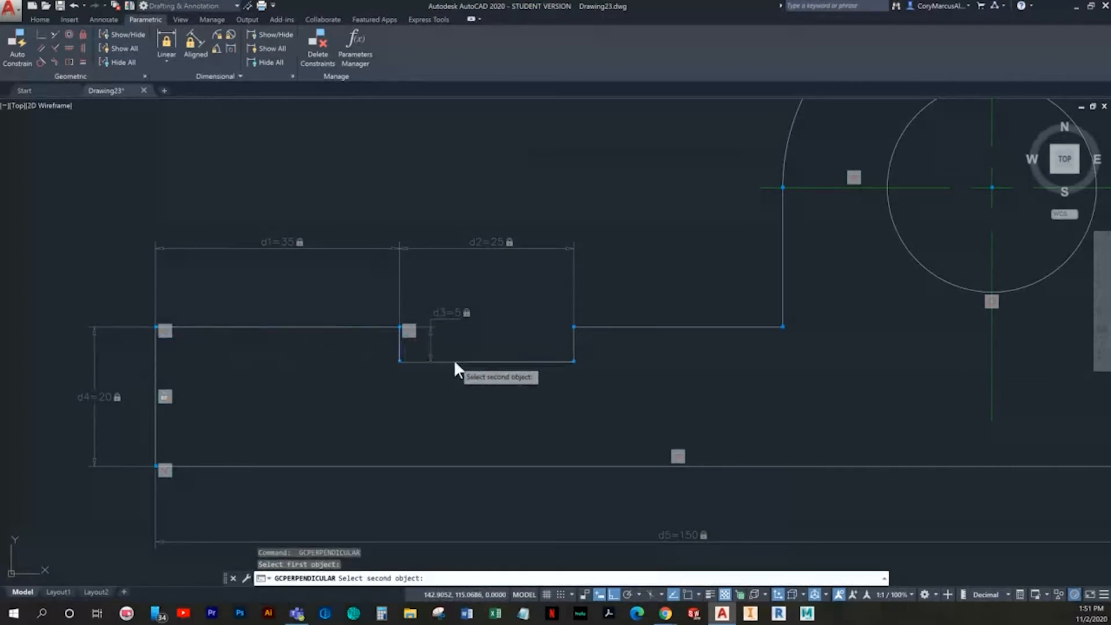
{"action": "left_click", "coordinate": [453, 360]}
{"action": "key", "text": "Return"}
{"action": "left_click", "coordinate": [524, 362]}
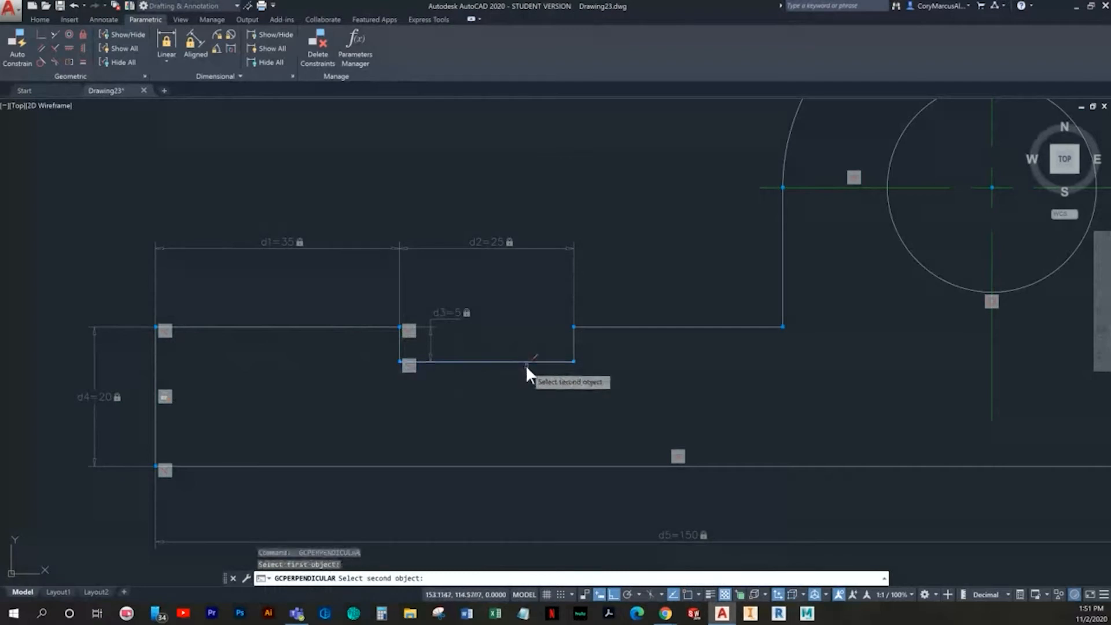
{"action": "left_click", "coordinate": [574, 346]}
Apply a Perpendicular constraint between the notch's right side and the adjoining upper horizontal edge
{"action": "key", "text": "Return"}
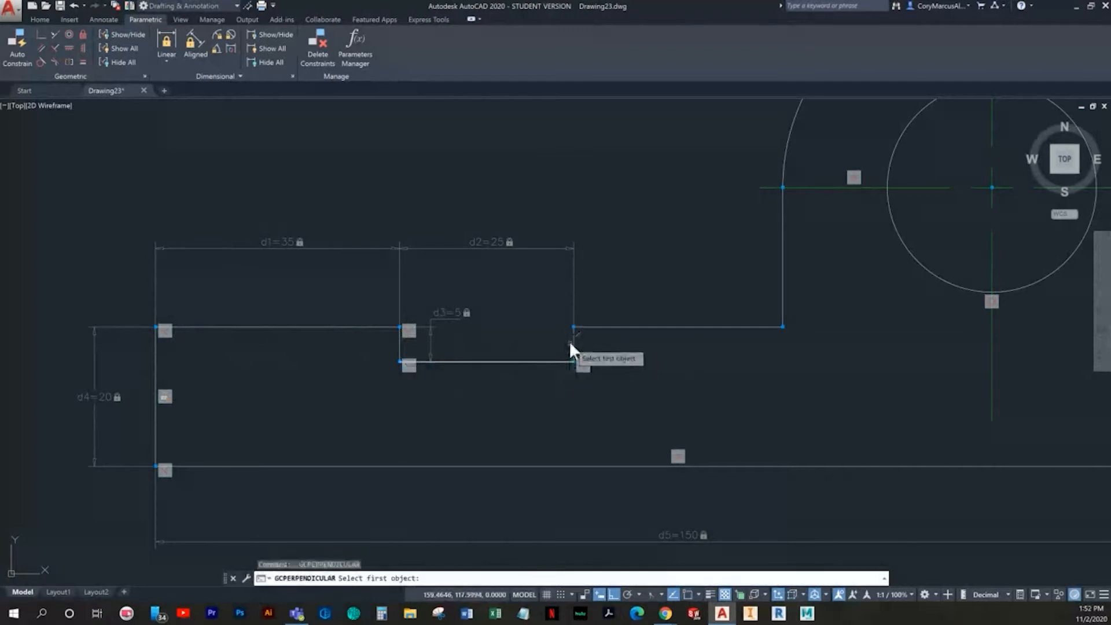
{"action": "left_click", "coordinate": [571, 339]}
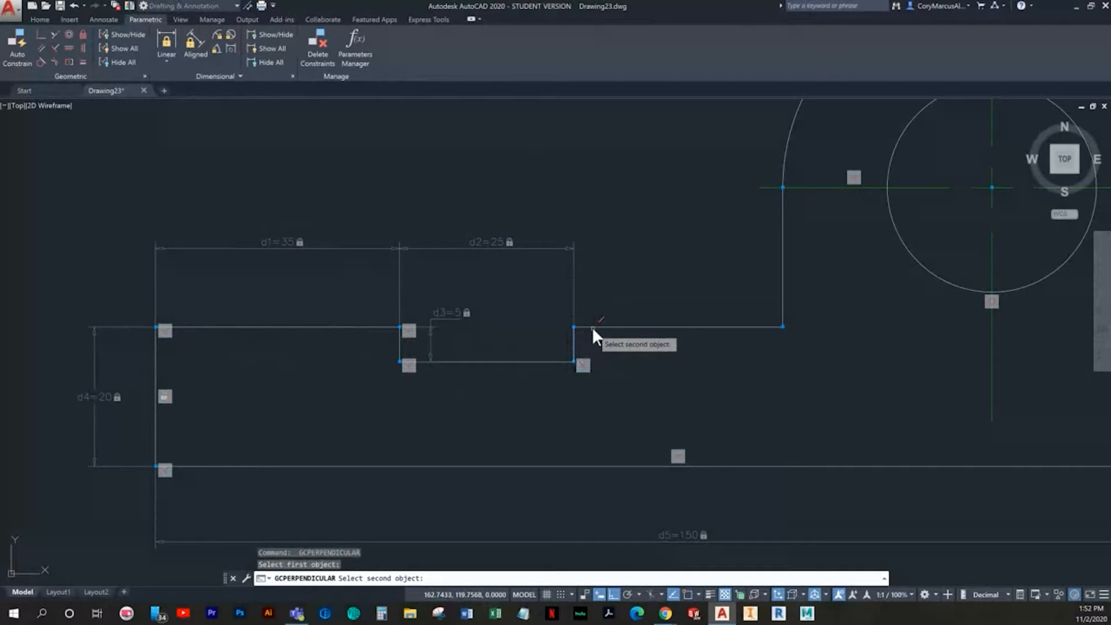
{"action": "key", "text": "Escape"}
{"action": "key", "text": "Escape"}
Test the upper-left horizontal edge by stretching its left and right endpoints in turn, and cancel both stretches
{"action": "left_click", "coordinate": [253, 355]}
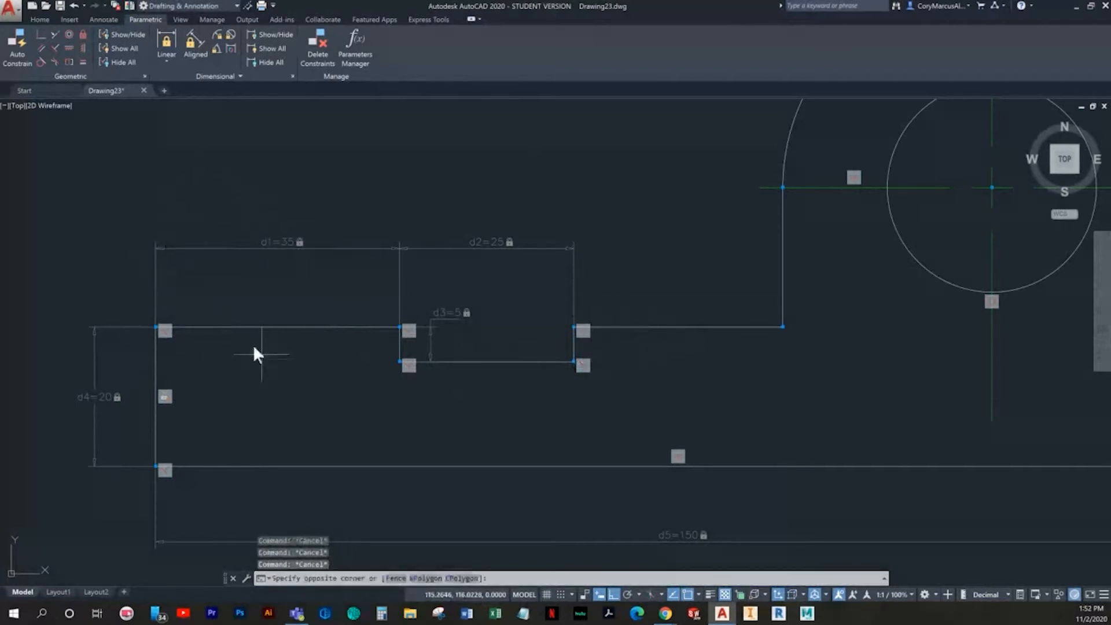
{"action": "left_click", "coordinate": [186, 322]}
{"action": "left_click", "coordinate": [156, 328]}
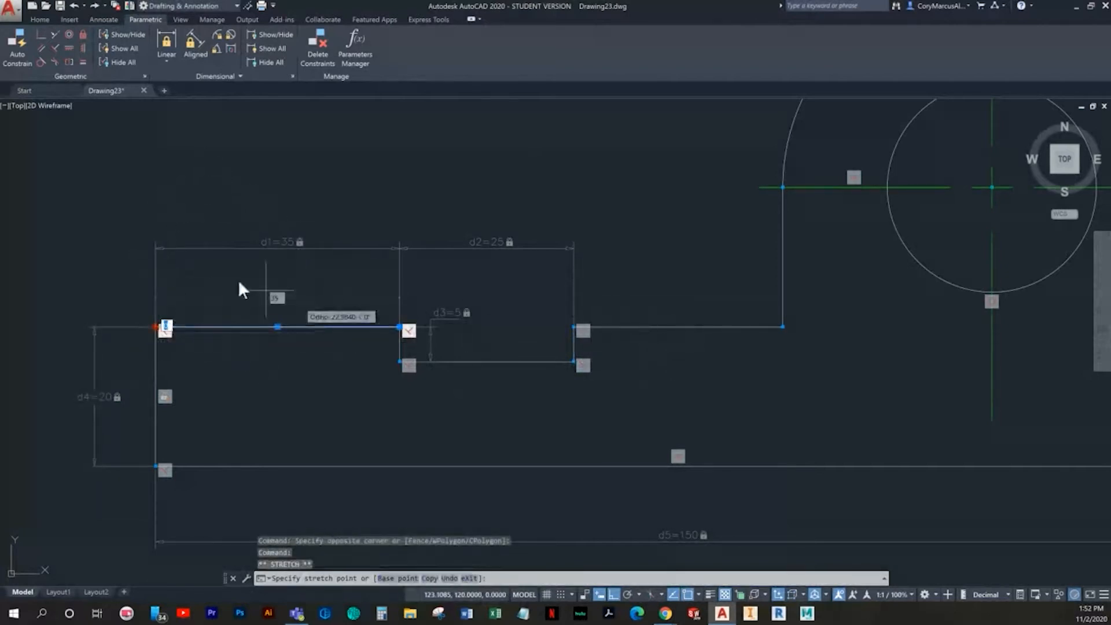
{"action": "key", "text": "Escape"}
{"action": "key", "text": "Escape"}
{"action": "left_click", "coordinate": [382, 338]}
{"action": "left_click", "coordinate": [365, 318]}
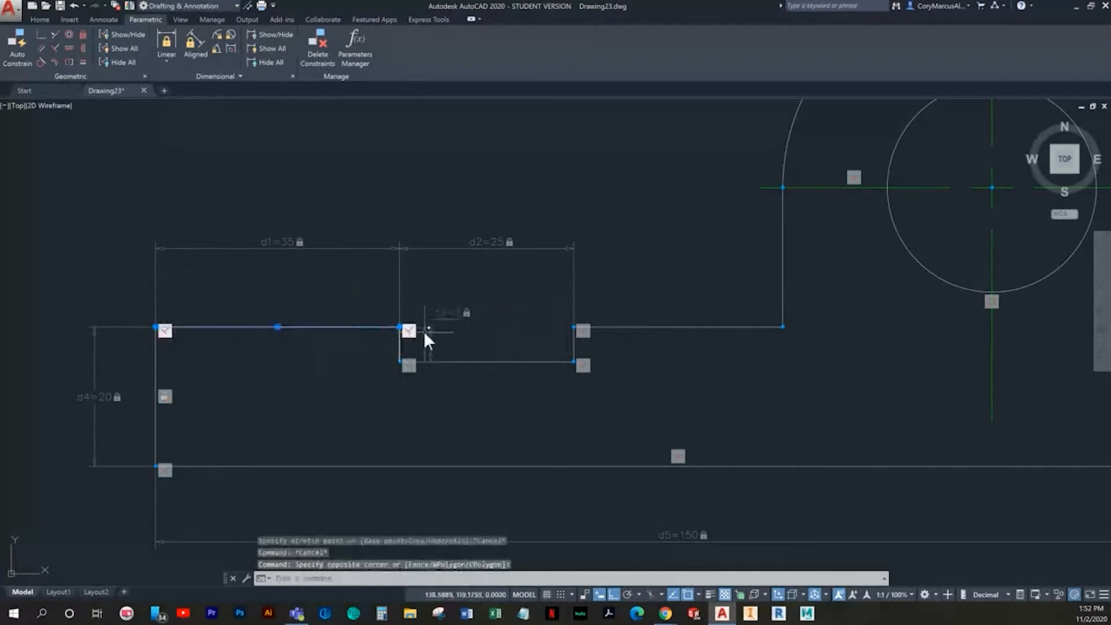
{"action": "left_click", "coordinate": [399, 325]}
{"action": "left_click", "coordinate": [400, 328]}
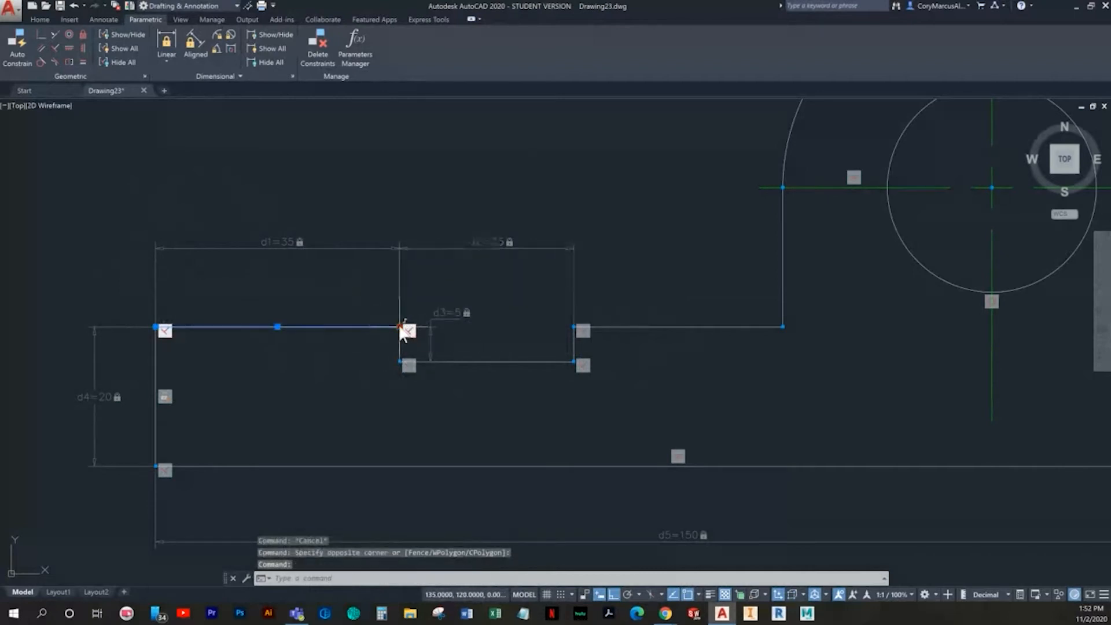
{"action": "key", "text": "Escape"}
{"action": "key", "text": "Escape"}
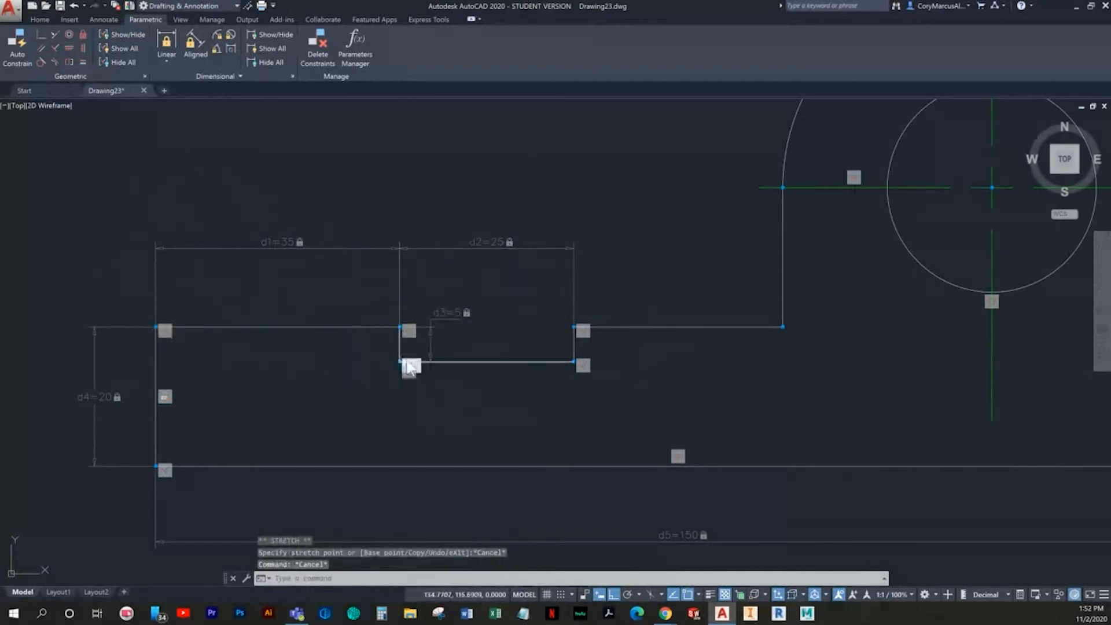
Test the notch's bottom edge by stretching its right endpoint, and cancel the stretch
{"action": "scroll", "coordinate": [405, 359], "scroll_direction": "up", "scroll_amount": 6}
{"action": "middle_click_drag", "start_coordinate": [690, 378], "coordinate": [347, 388]}
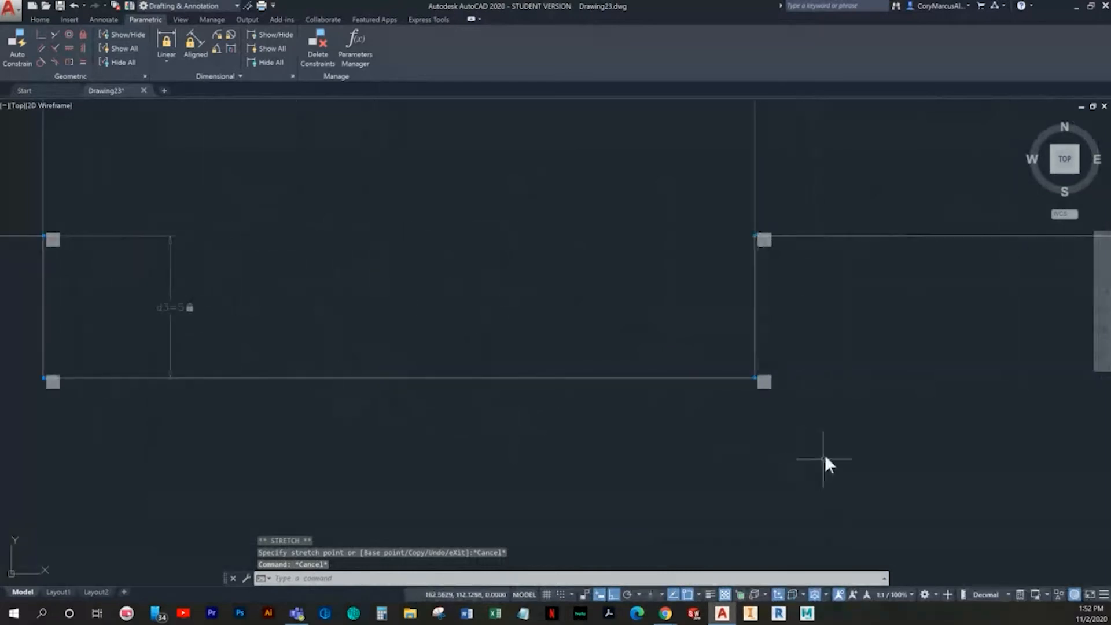
{"action": "left_click", "coordinate": [717, 409]}
{"action": "left_click", "coordinate": [626, 321]}
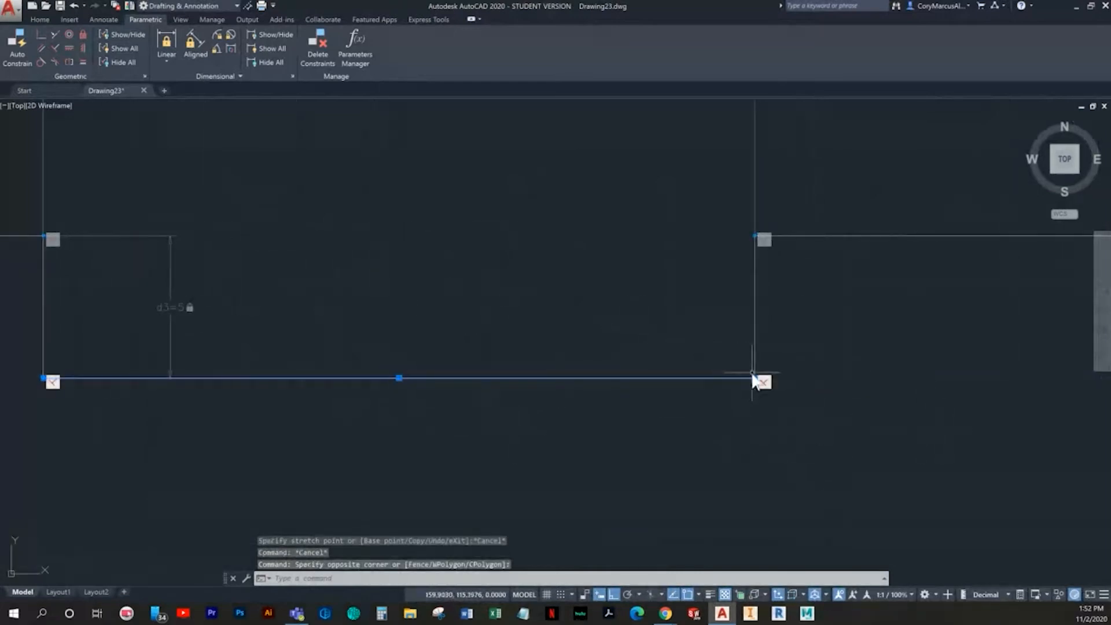
{"action": "left_click", "coordinate": [754, 378]}
{"action": "key", "text": "Escape"}
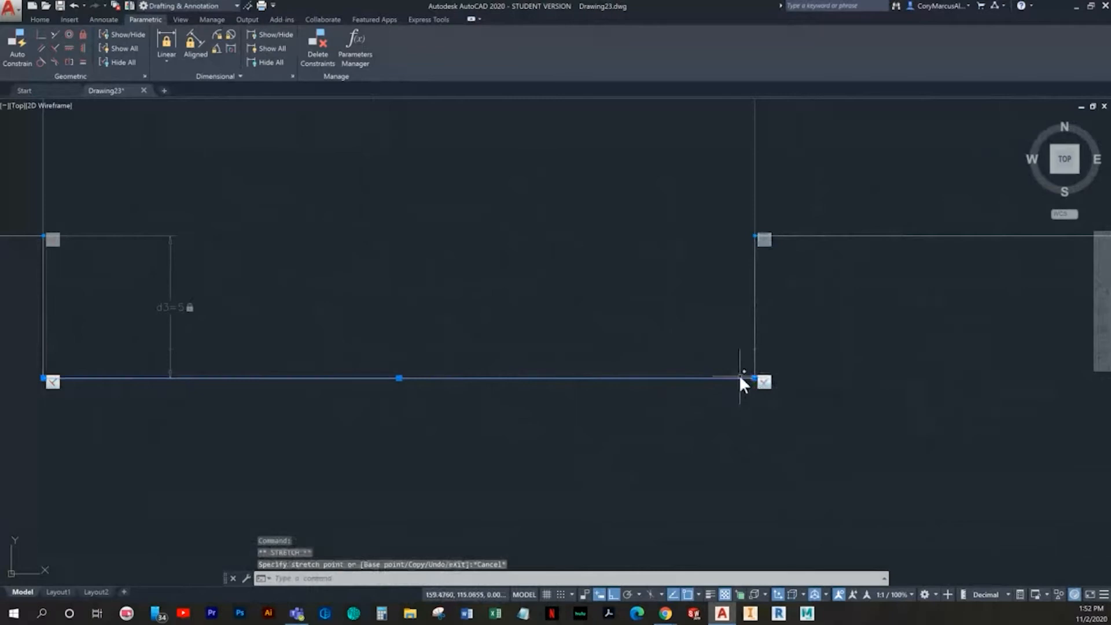
{"action": "scroll", "coordinate": [457, 365], "scroll_direction": "down", "scroll_amount": 5}
{"action": "key", "text": "Escape"}
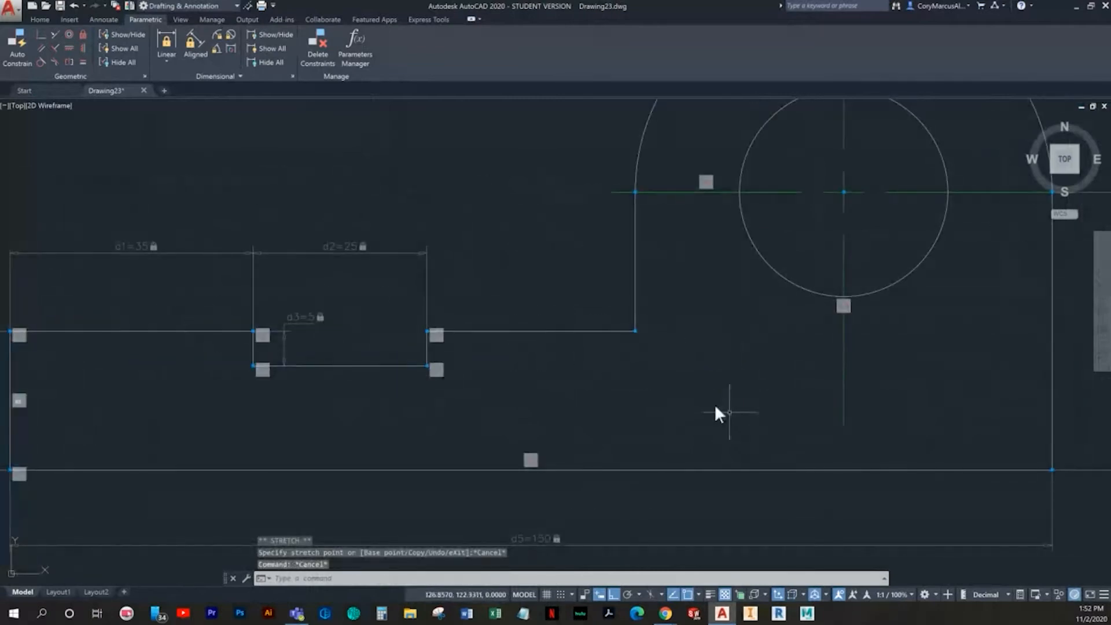
Test the inner corner below the arc's left end by stretching the point shared by the horizontal and vertical edges, and cancel the stretch
{"action": "scroll", "coordinate": [665, 381], "scroll_direction": "up", "scroll_amount": 5}
{"action": "left_click", "coordinate": [634, 355]}
{"action": "left_click", "coordinate": [520, 218]}
{"action": "middle_click_drag", "start_coordinate": [564, 256], "coordinate": [522, 382]}
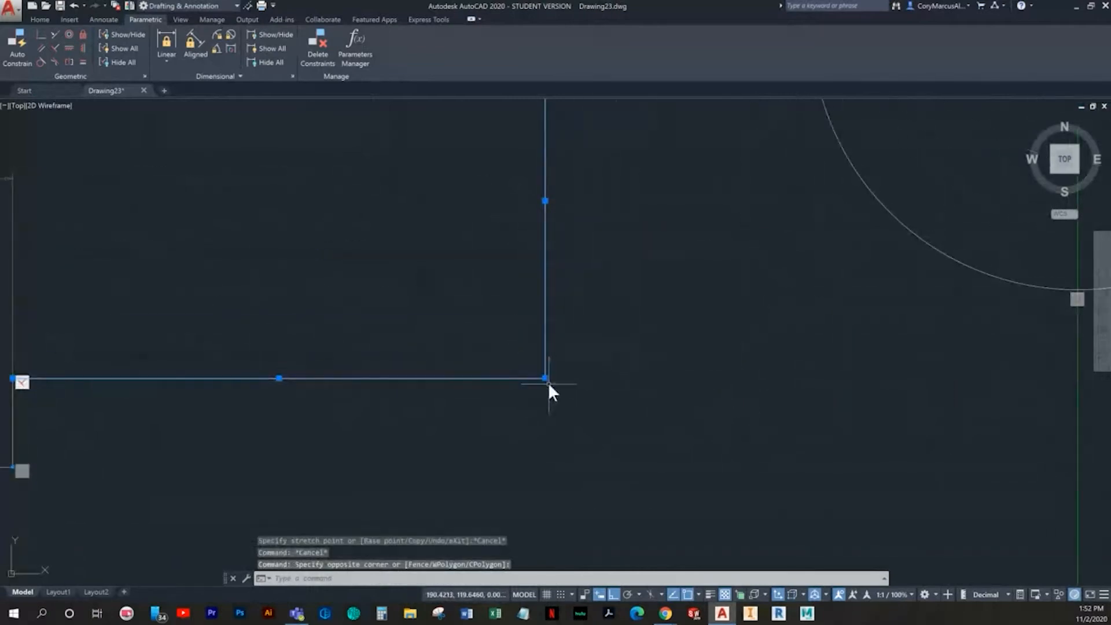
{"action": "left_click", "coordinate": [545, 378]}
{"action": "scroll", "coordinate": [546, 378], "scroll_direction": "down", "scroll_amount": 5}
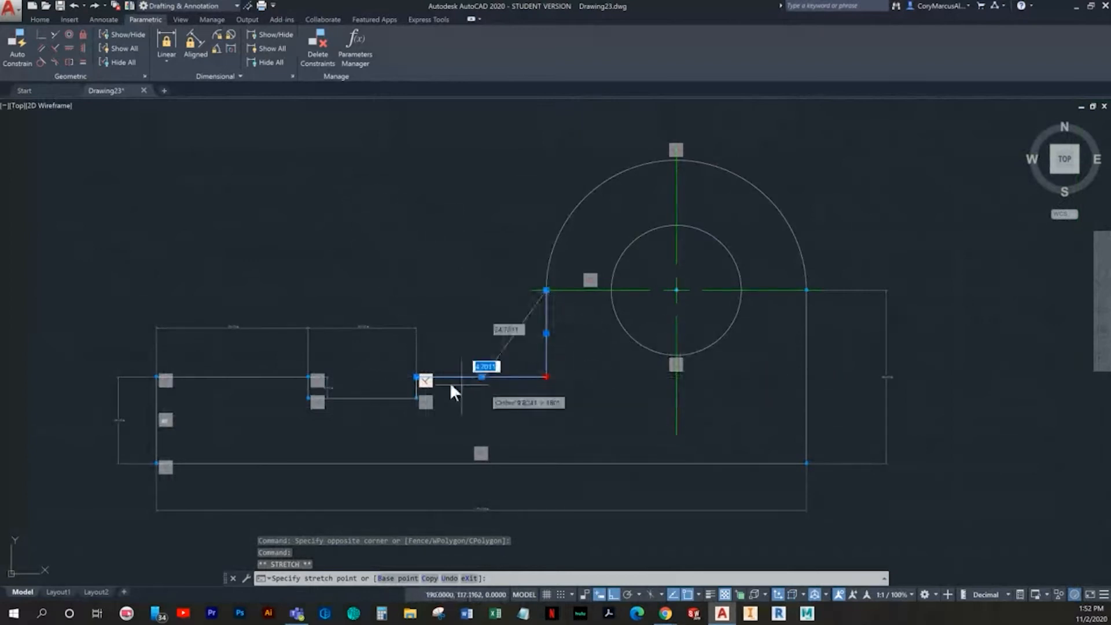
{"action": "key", "text": "Escape"}
{"action": "key", "text": "Escape"}
Test the upper horizontal edge to the right of the notch by stretching its left endpoint, and cancel the stretch
{"action": "scroll", "coordinate": [436, 401], "scroll_direction": "up", "scroll_amount": 6}
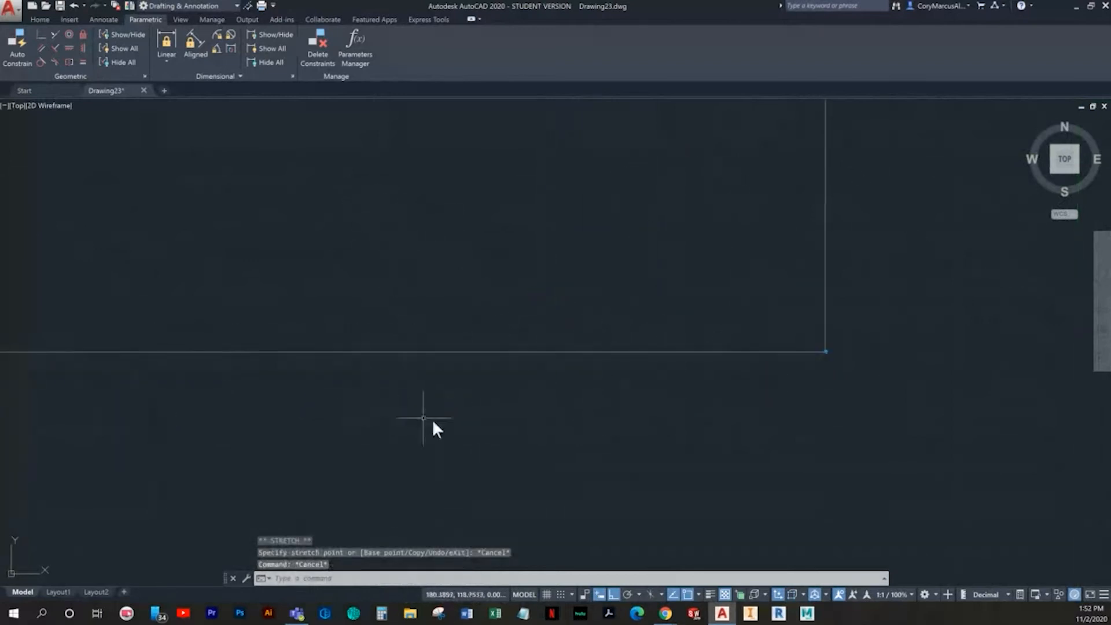
{"action": "middle_click_drag", "start_coordinate": [433, 421], "coordinate": [729, 397]}
{"action": "scroll", "coordinate": [729, 397], "scroll_direction": "down", "scroll_amount": 5}
{"action": "left_click", "coordinate": [627, 409]}
{"action": "left_click", "coordinate": [567, 357]}
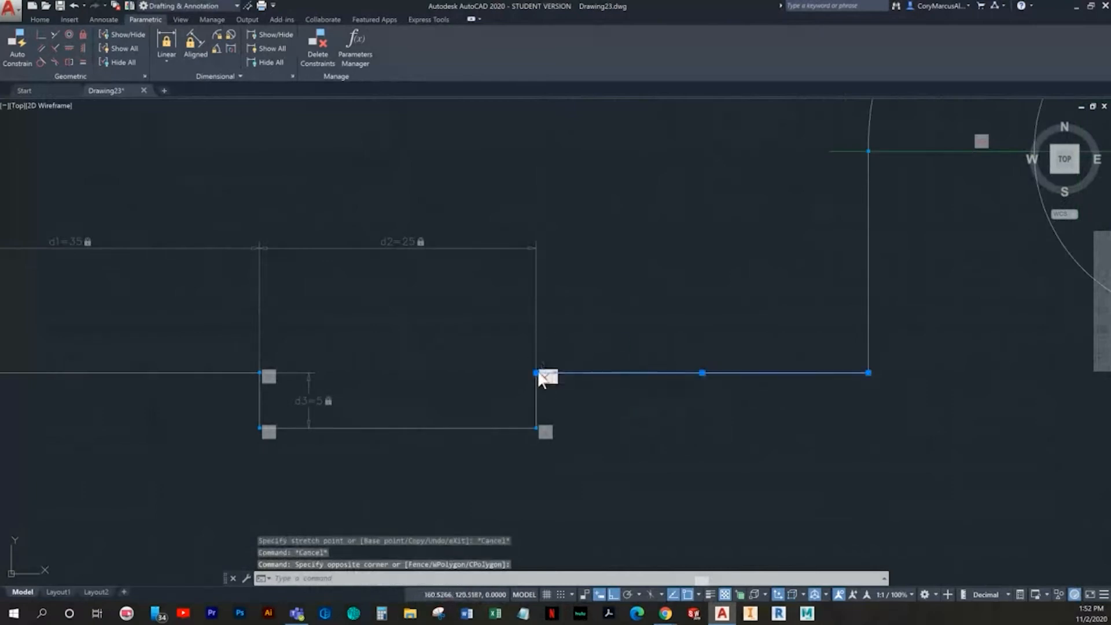
{"action": "left_click", "coordinate": [534, 373]}
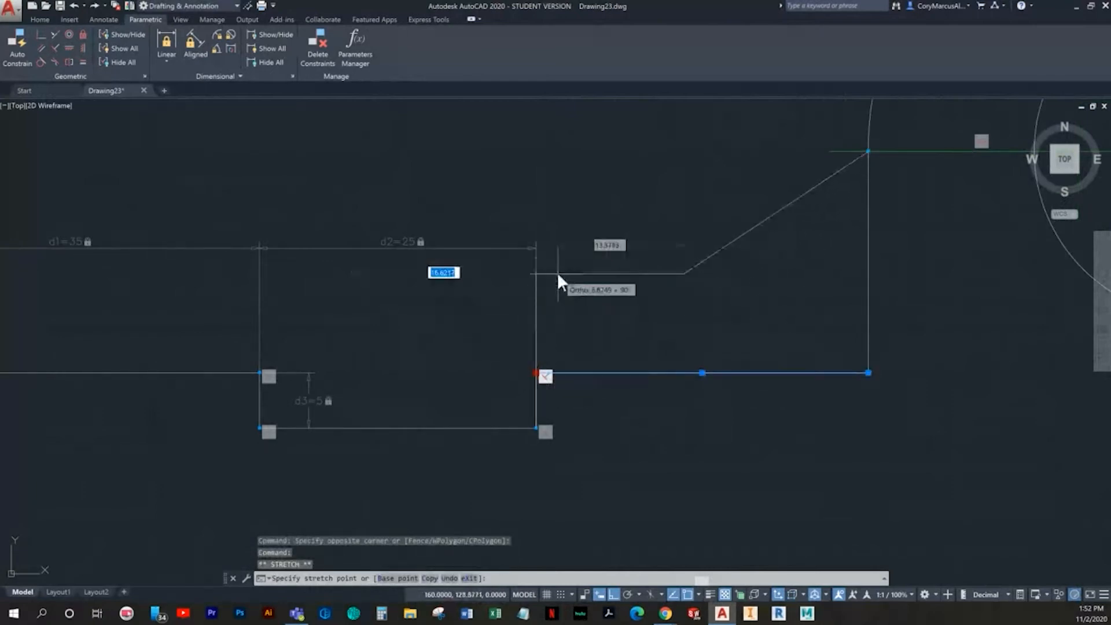
{"action": "key", "text": "Escape"}
{"action": "key", "text": "Escape"}
{"action": "key", "text": "Escape"}
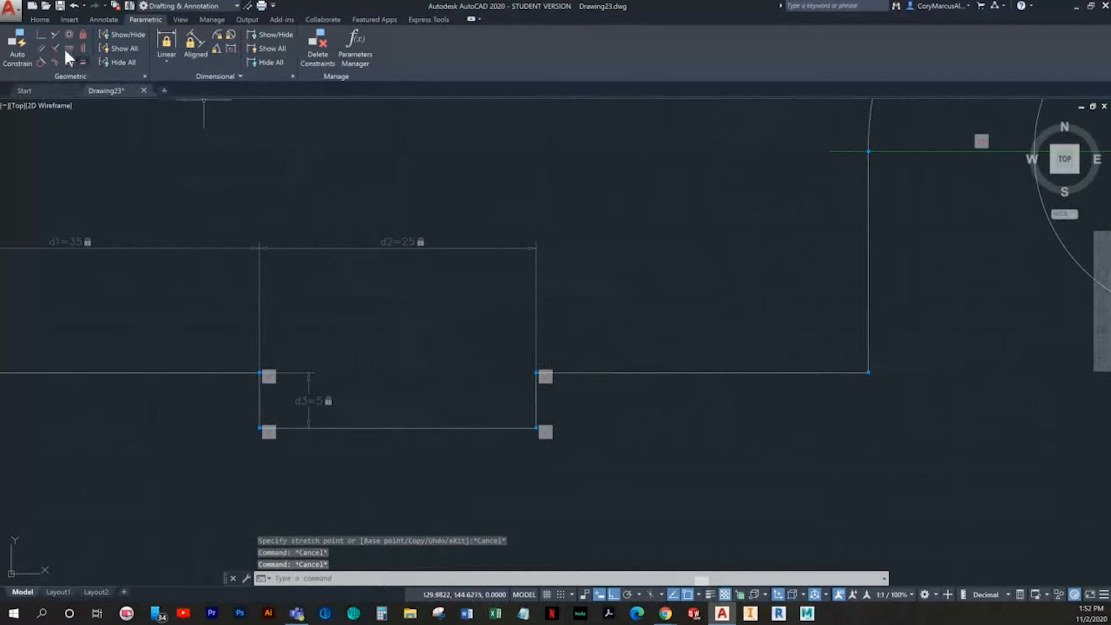
Apply a Collinear constraint between the upper horizontal edges on either side of the notch
{"action": "left_click", "coordinate": [57, 32]}
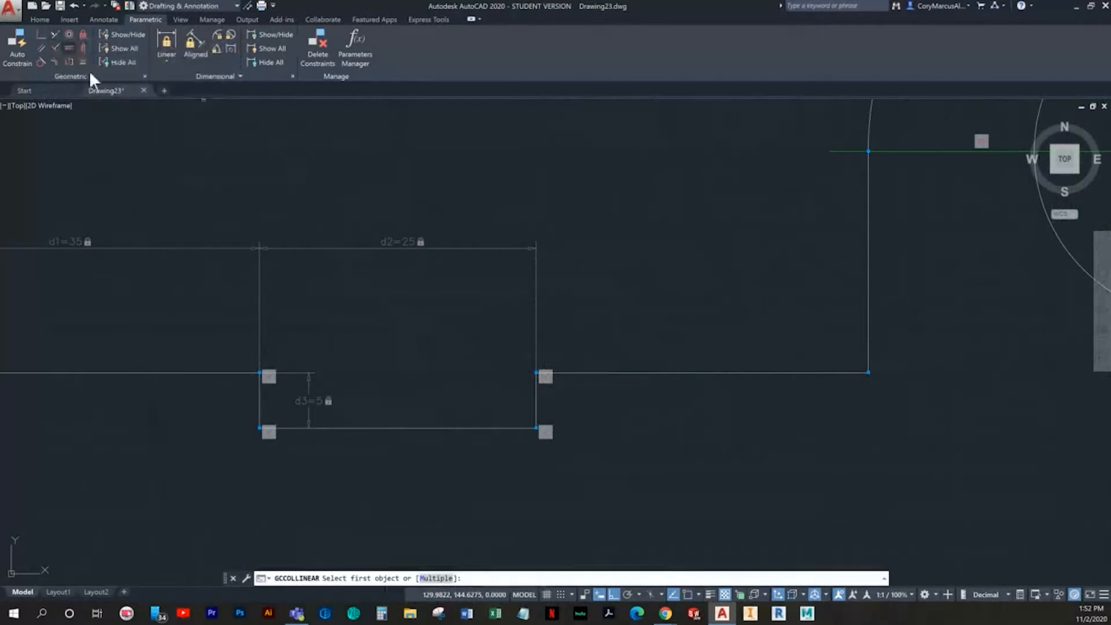
{"action": "left_click", "coordinate": [226, 374]}
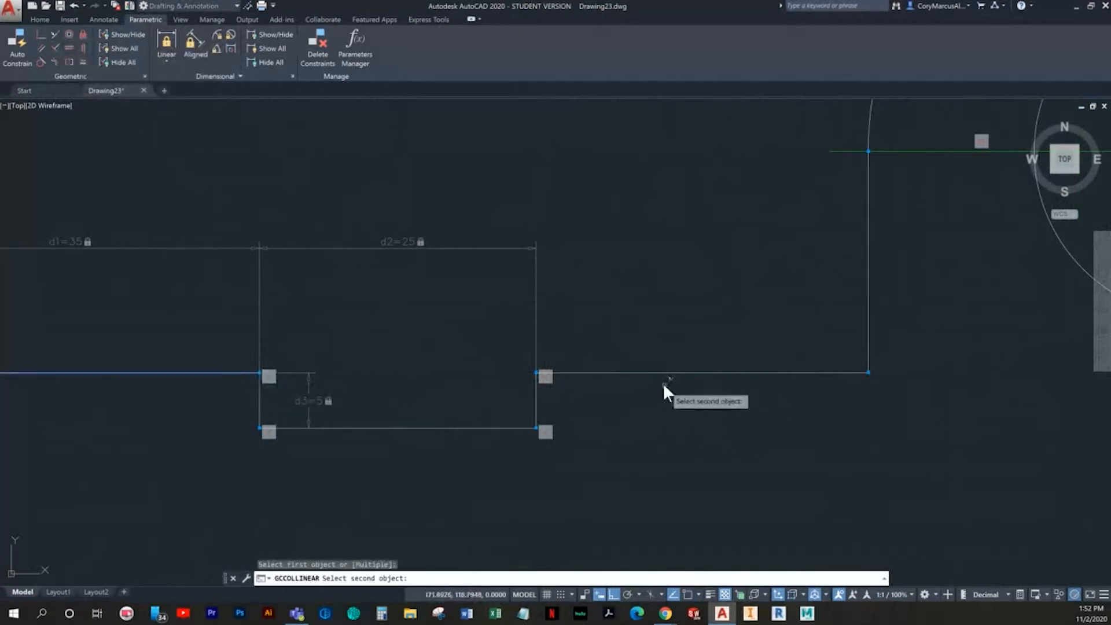
{"action": "left_click", "coordinate": [638, 373]}
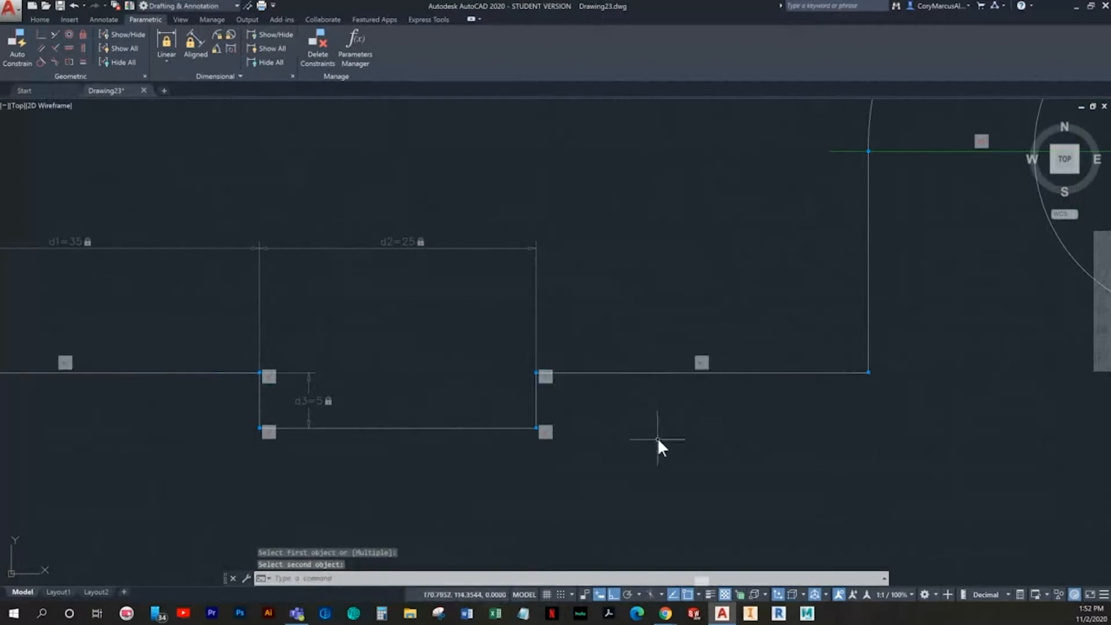
{"action": "key", "text": "Escape"}
{"action": "key", "text": "Escape"}
Retest the left endpoint of the edge to the right of the notch with a stretch, and cancel it
{"action": "left_click_drag", "start_coordinate": [626, 399], "coordinate": [581, 338]}
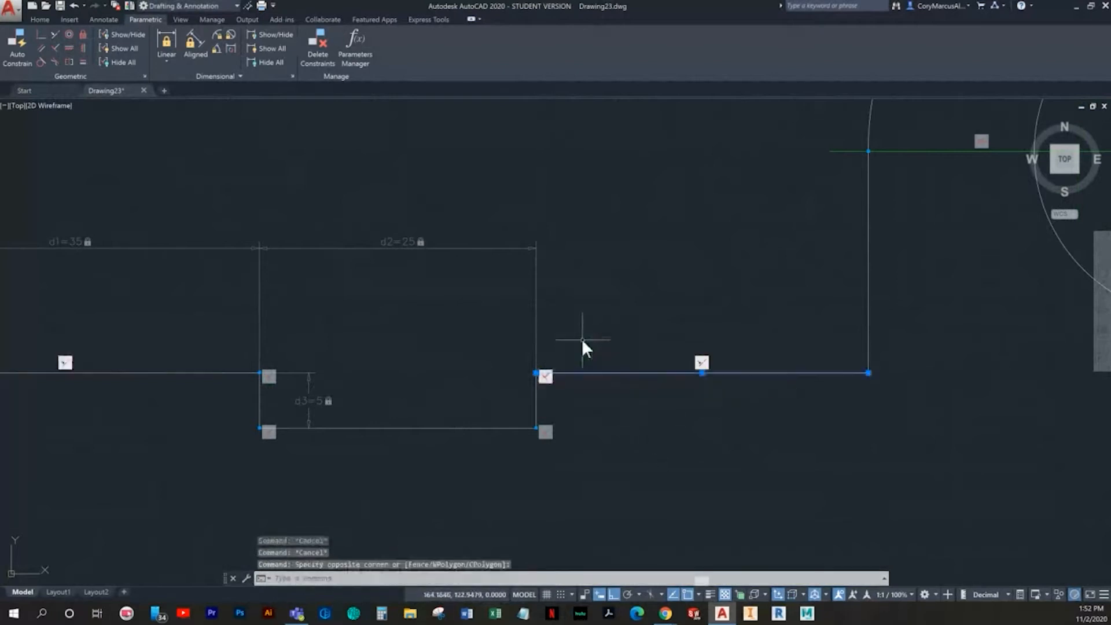
{"action": "left_click", "coordinate": [537, 374]}
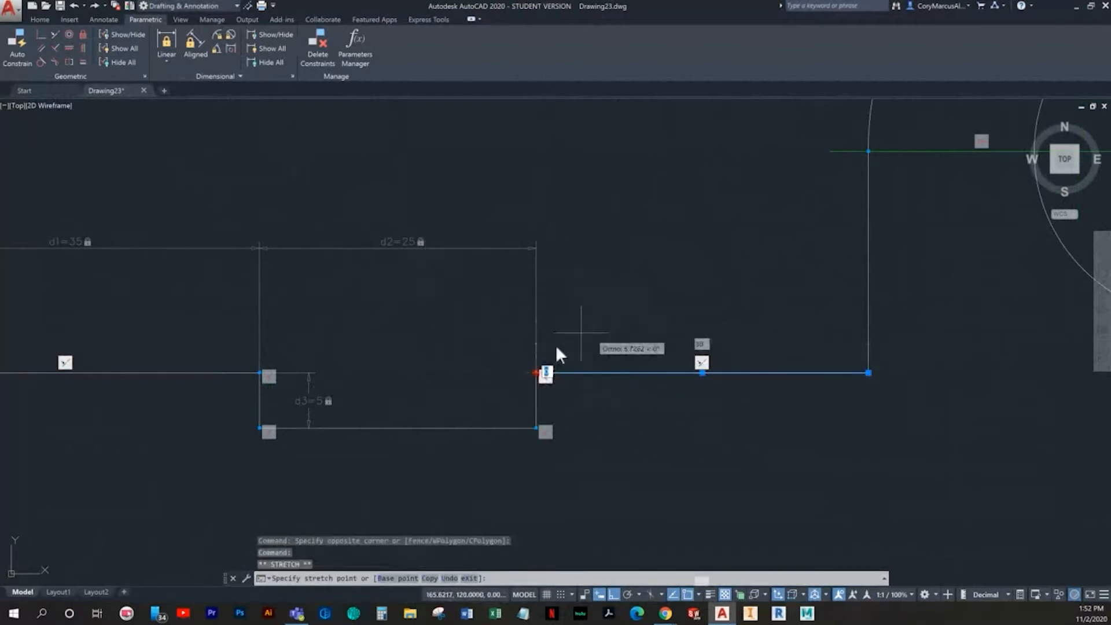
{"action": "key", "text": "Escape"}
{"action": "key", "text": "Escape"}
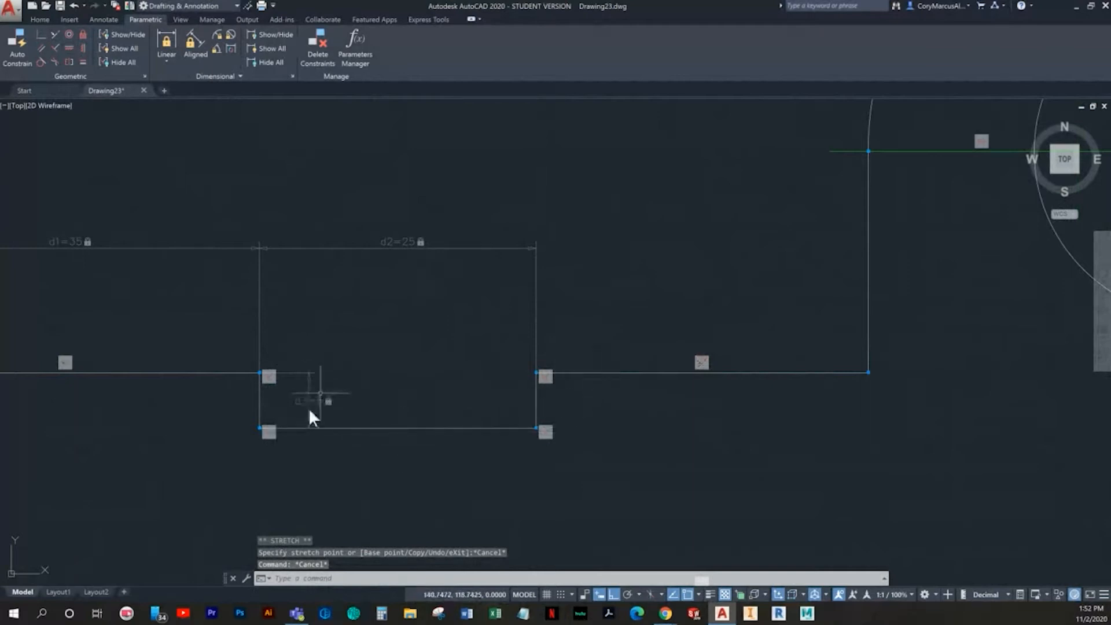
Apply Tangent constraints between the large arc and the vertical edges at its left and right ends
{"action": "scroll", "coordinate": [679, 386], "scroll_direction": "down", "scroll_amount": 2}
{"action": "middle_click_drag", "start_coordinate": [678, 386], "coordinate": [377, 427]}
{"action": "key", "text": "Escape"}
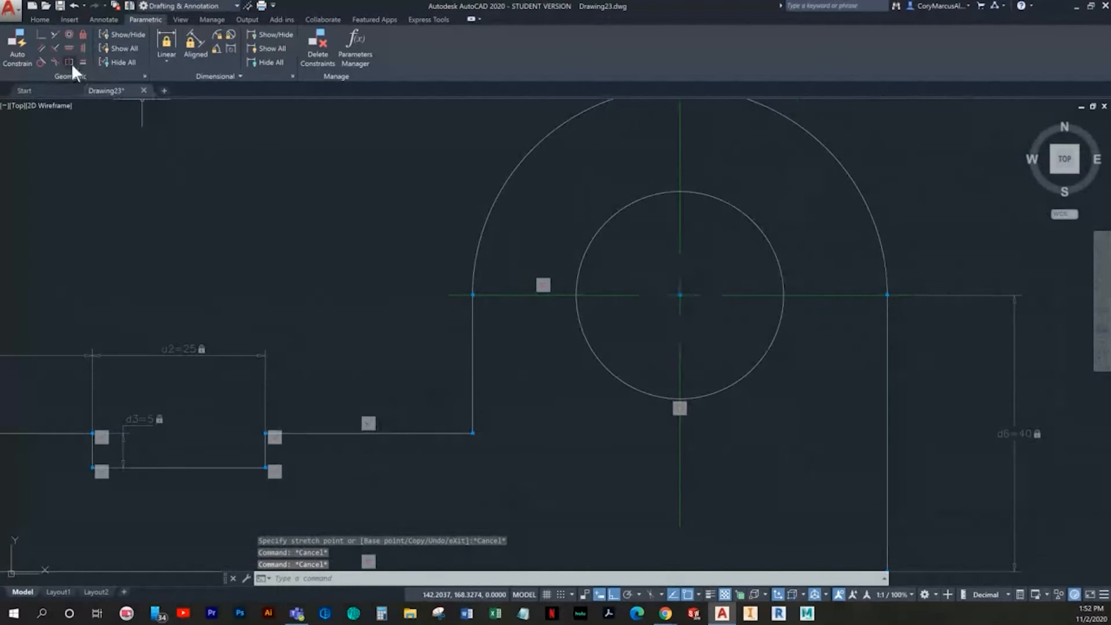
{"action": "left_click", "coordinate": [41, 62]}
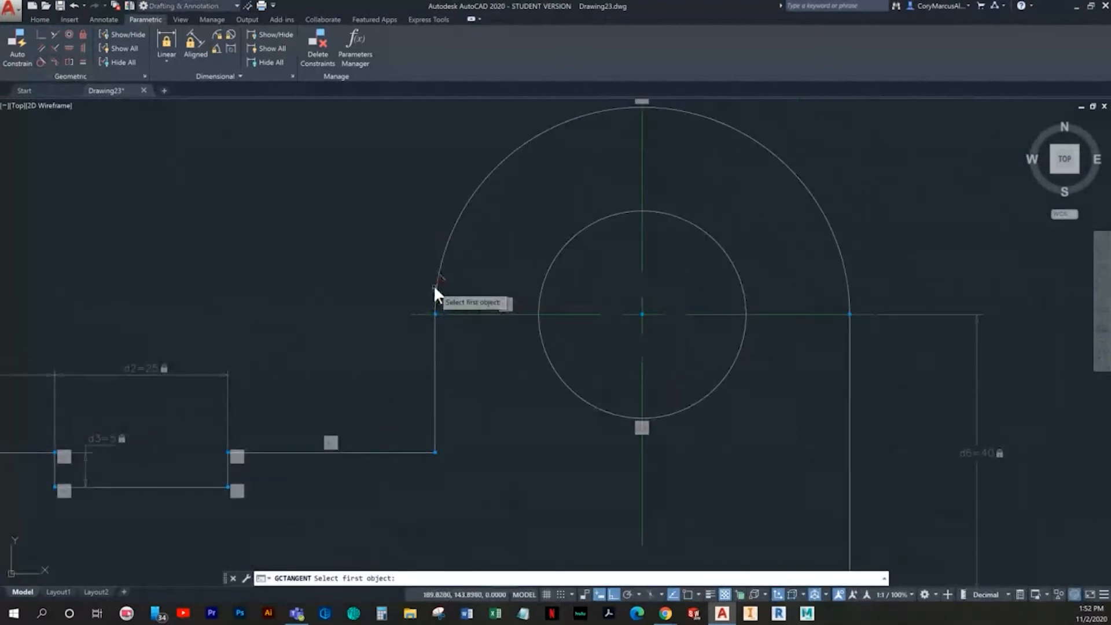
{"action": "left_click", "coordinate": [437, 285]}
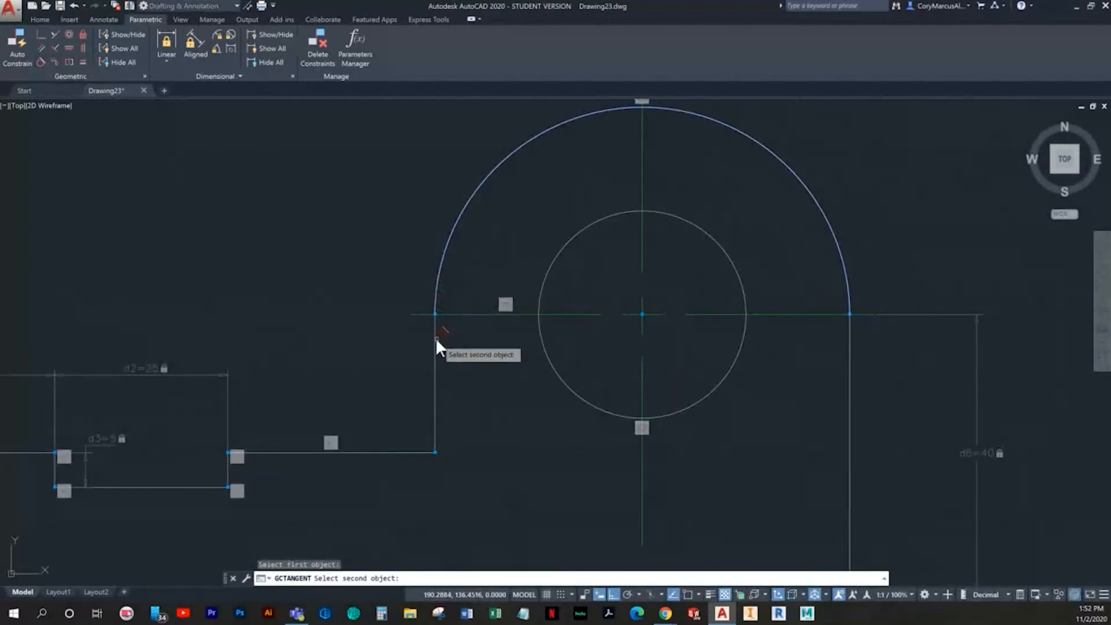
{"action": "left_click", "coordinate": [435, 345]}
{"action": "key", "text": "Return"}
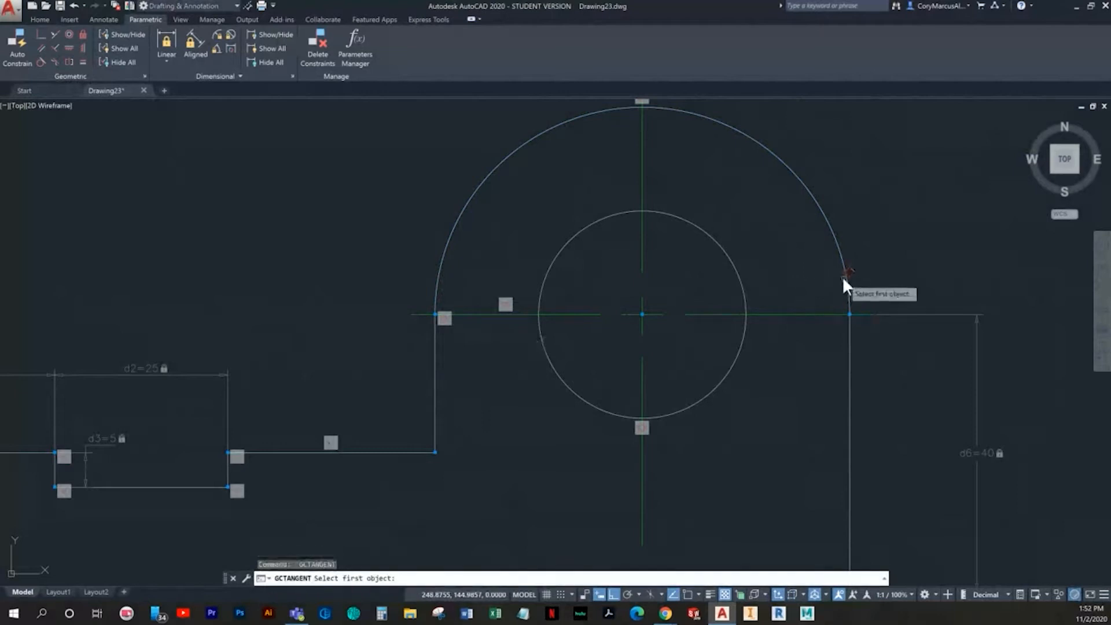
{"action": "left_click", "coordinate": [844, 276]}
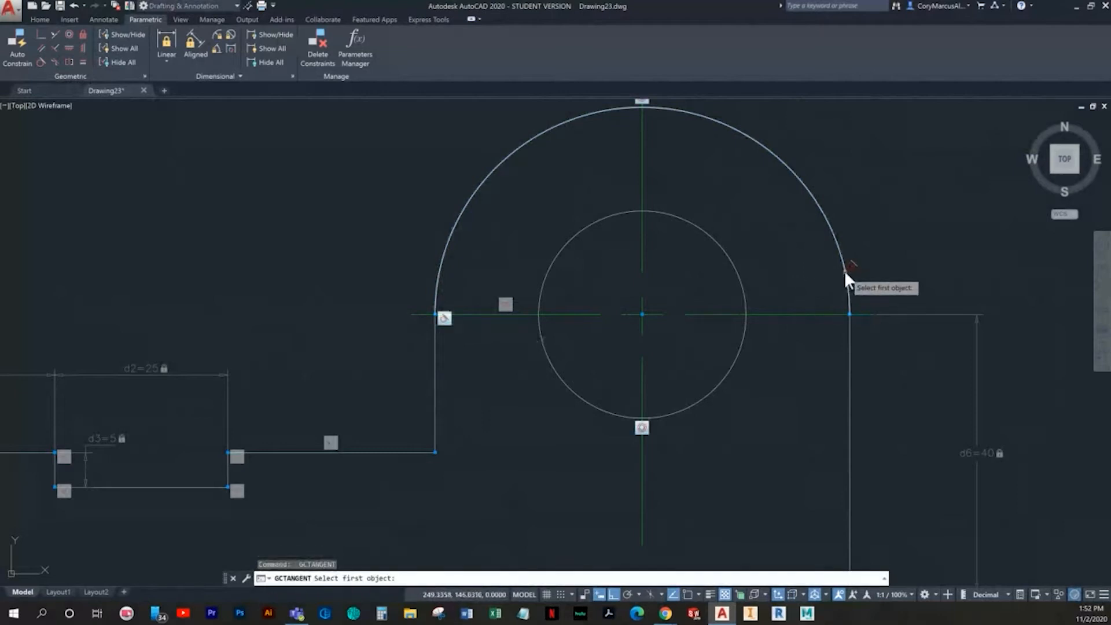
{"action": "left_click", "coordinate": [850, 327]}
{"action": "key", "text": "Escape"}
{"action": "key", "text": "Escape"}
Test the hole's center mark by stretching its center point sideways, and cancel the stretch
{"action": "scroll", "coordinate": [851, 431], "scroll_direction": "down", "scroll_amount": 3}
{"action": "middle_click_drag", "start_coordinate": [752, 409], "coordinate": [647, 337]}
{"action": "key", "text": "Escape"}
{"action": "left_click", "coordinate": [690, 193]}
{"action": "left_click", "coordinate": [680, 183]}
{"action": "key", "text": "Escape"}
{"action": "key", "text": "Escape"}
{"action": "left_click", "coordinate": [610, 286]}
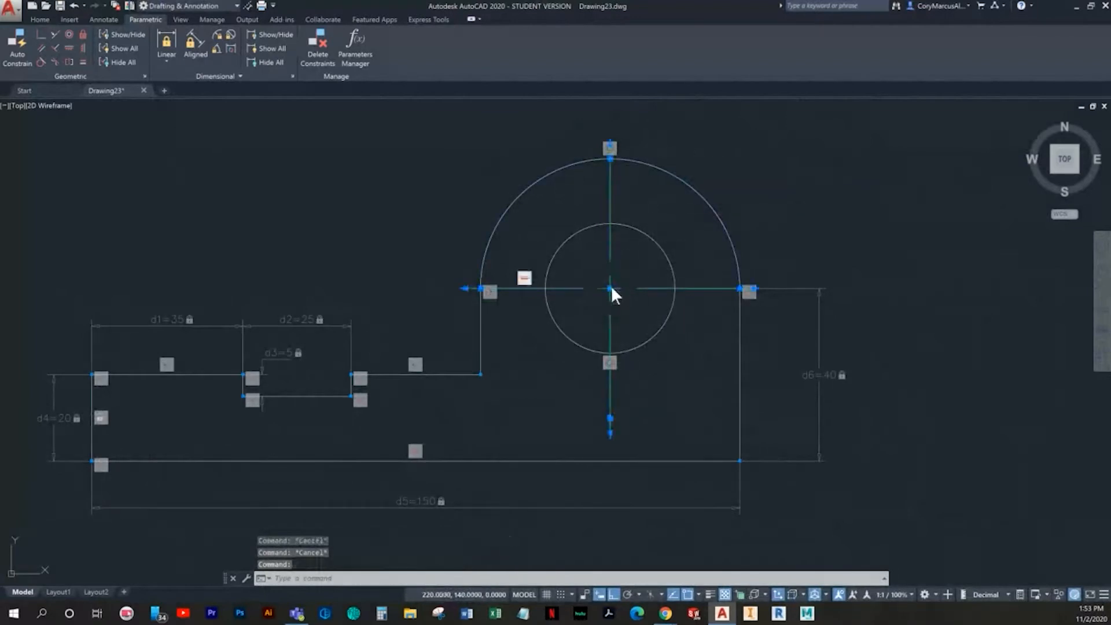
{"action": "left_click", "coordinate": [610, 287]}
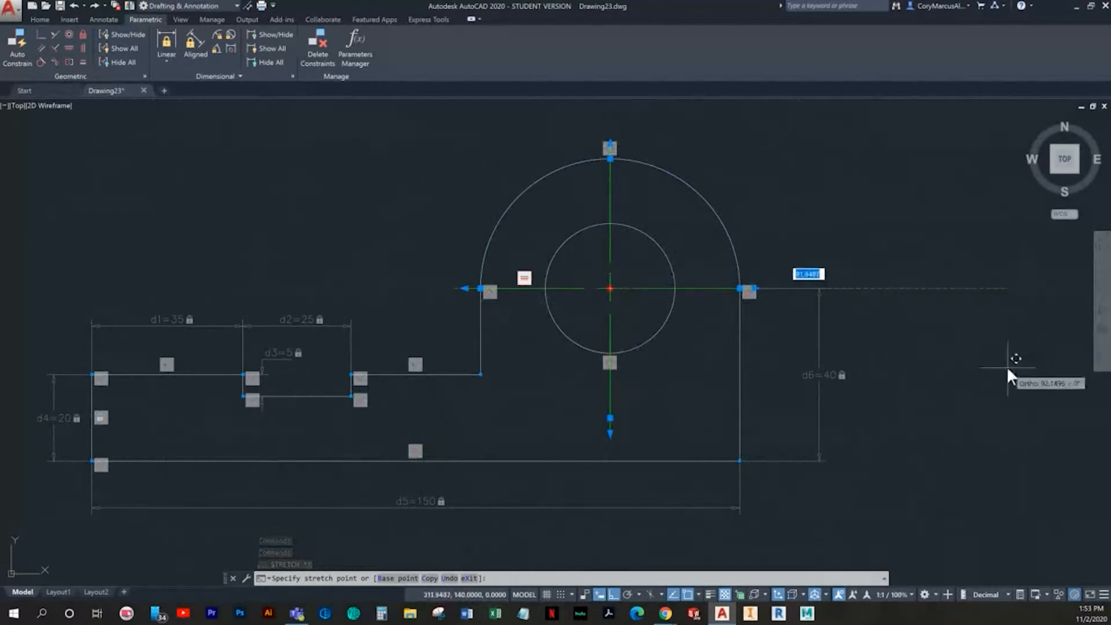
{"action": "key", "text": "Escape"}
Try stretching the right vertical edge's upper endpoint outward together with the center mark, and undo the stretch
{"action": "left_click", "coordinate": [776, 363]}
{"action": "left_click", "coordinate": [700, 354]}
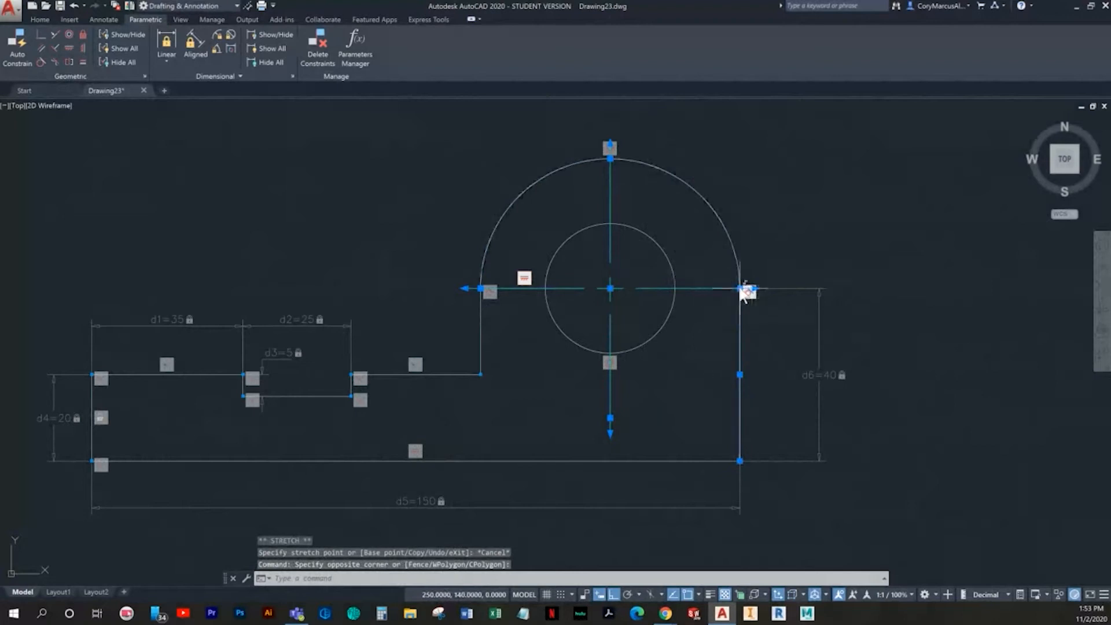
{"action": "left_click", "coordinate": [739, 288]}
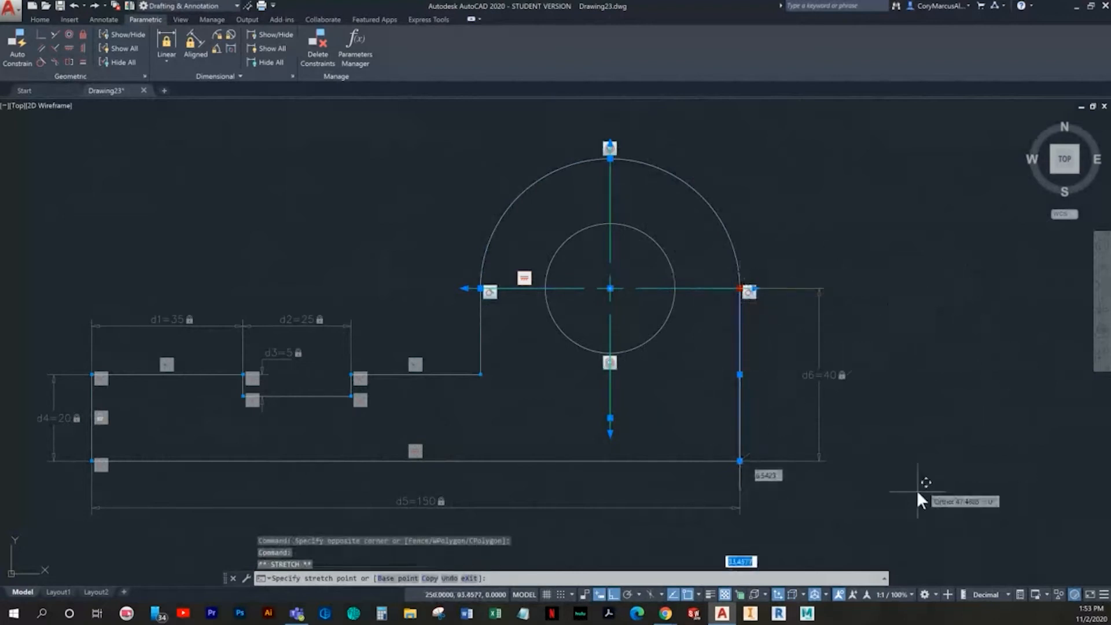
{"action": "left_click", "coordinate": [987, 356]}
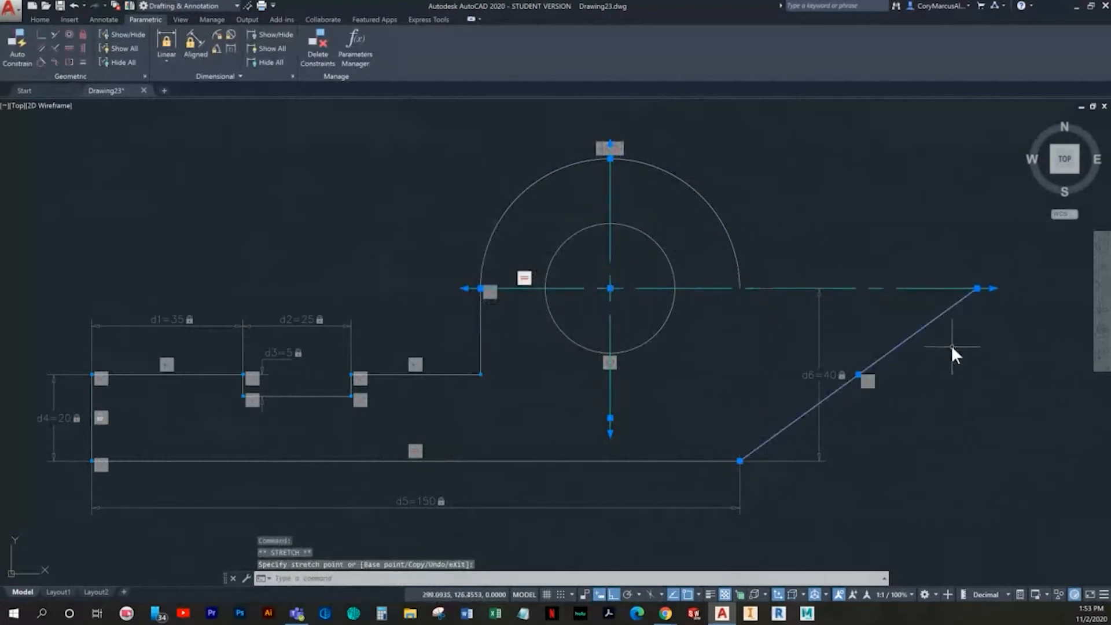
{"action": "key", "text": "ctrl+z"}
{"action": "key", "text": "Escape"}
{"action": "key", "text": "Escape"}
Test the right vertical edge alone by stretching its upper endpoint with polar tracking on, and cancel the stretch
{"action": "left_click", "coordinate": [723, 364]}
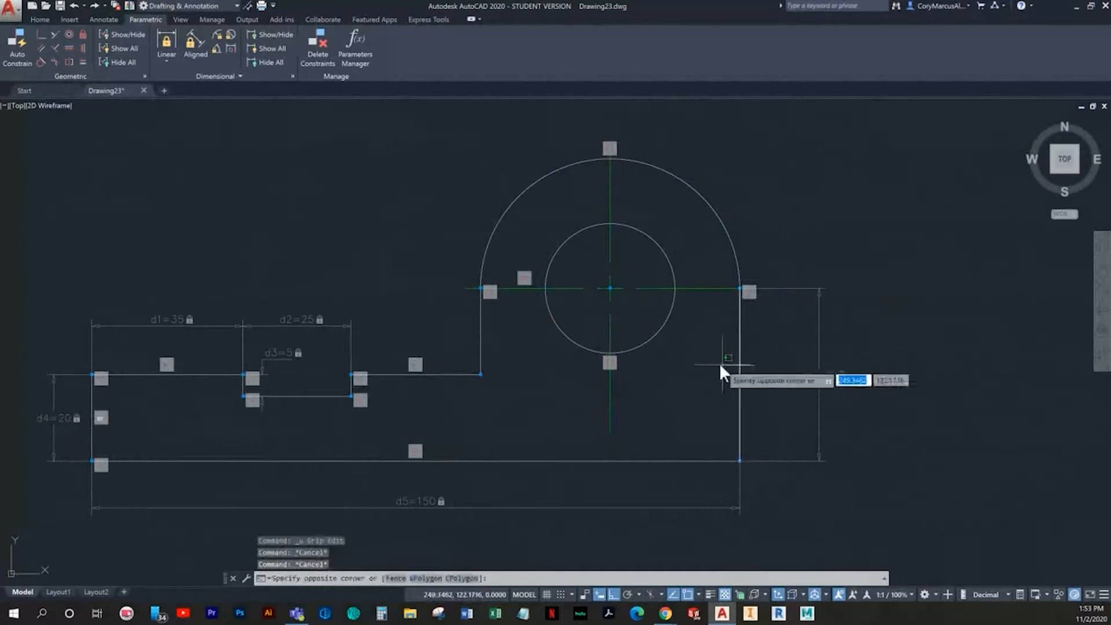
{"action": "left_click", "coordinate": [736, 287]}
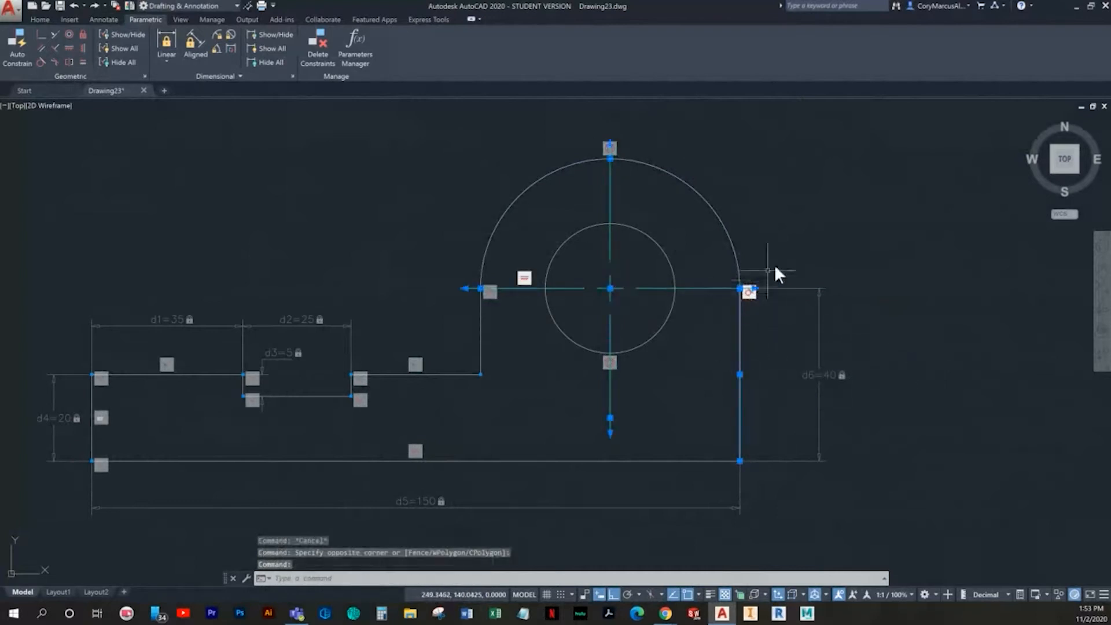
{"action": "left_click", "coordinate": [740, 288]}
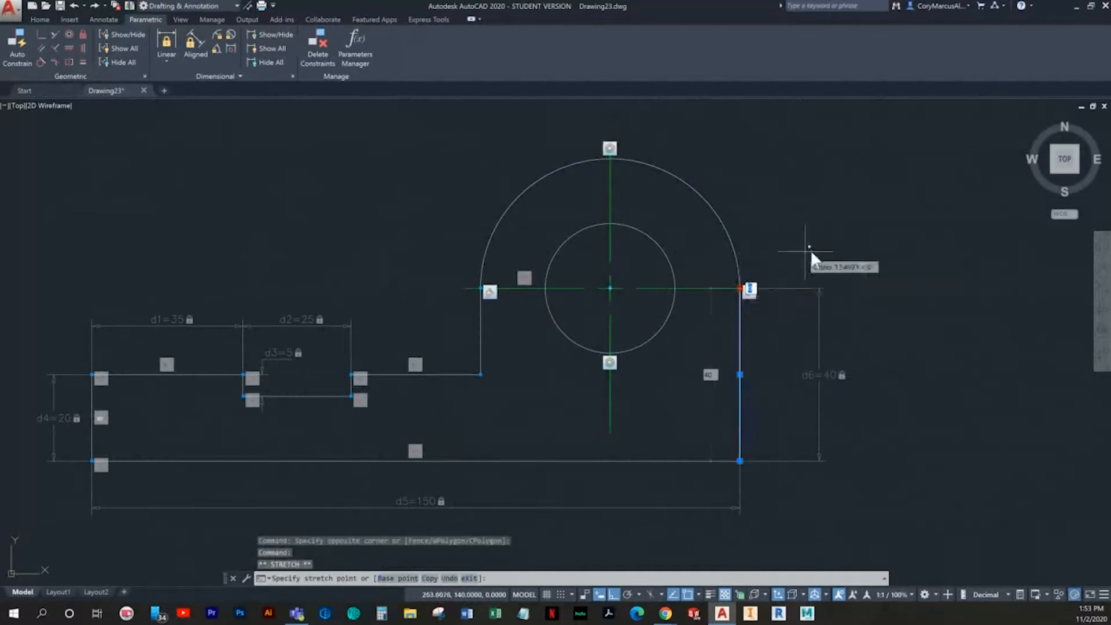
{"action": "key", "text": "F10"}
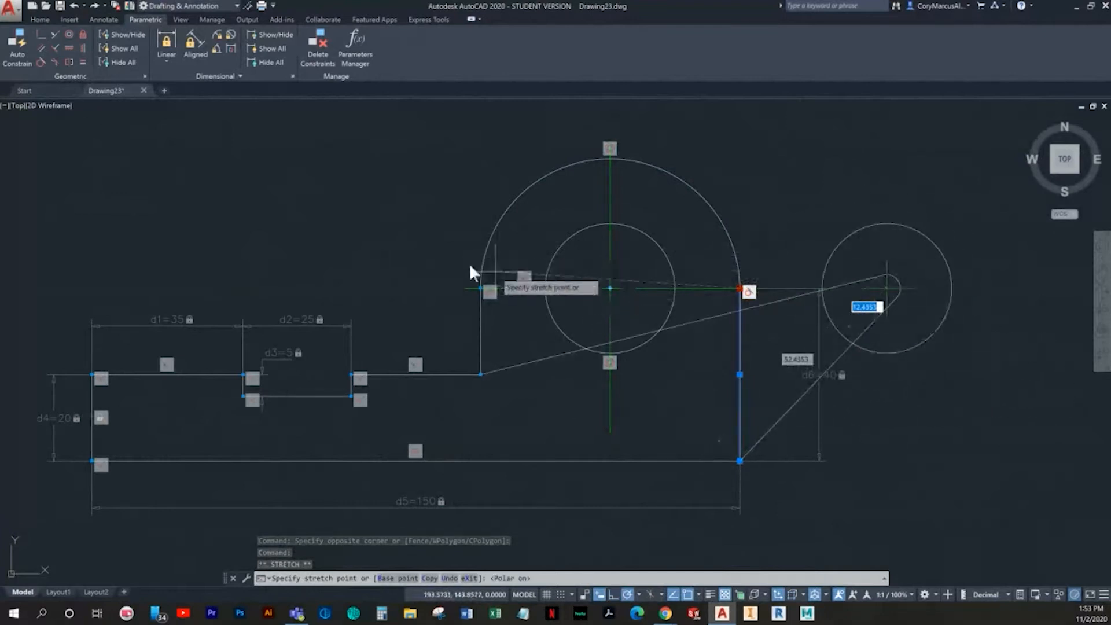
{"action": "key", "text": "Escape"}
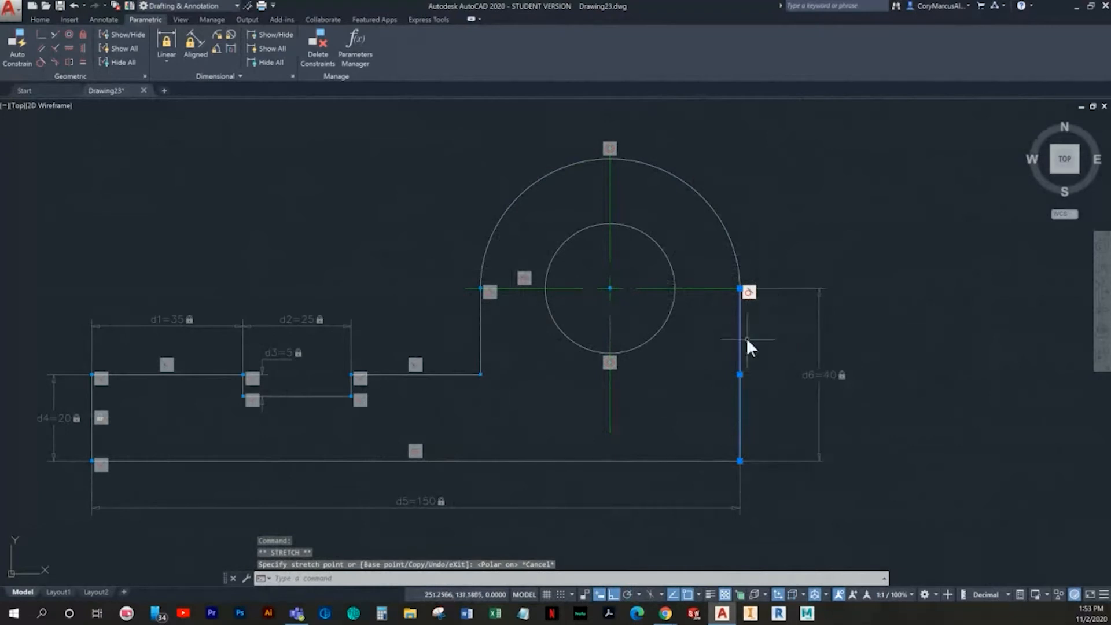
Select the center mark again, test a stretch from its center point, and cancel it
{"action": "middle_click_drag", "start_coordinate": [738, 316], "coordinate": [725, 316]}
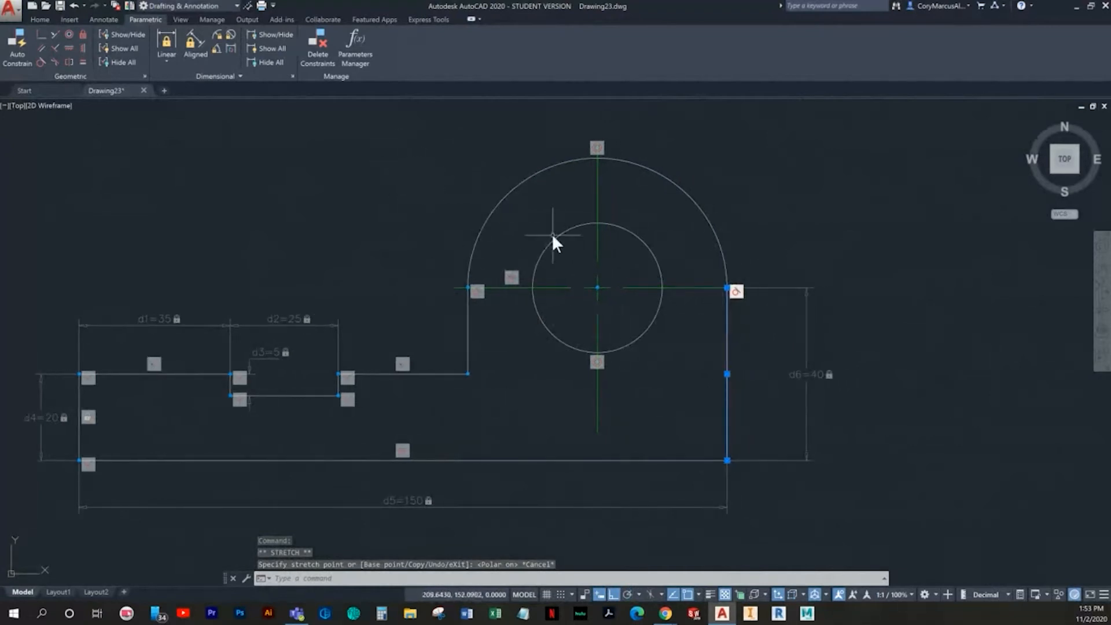
{"action": "left_click", "coordinate": [600, 278]}
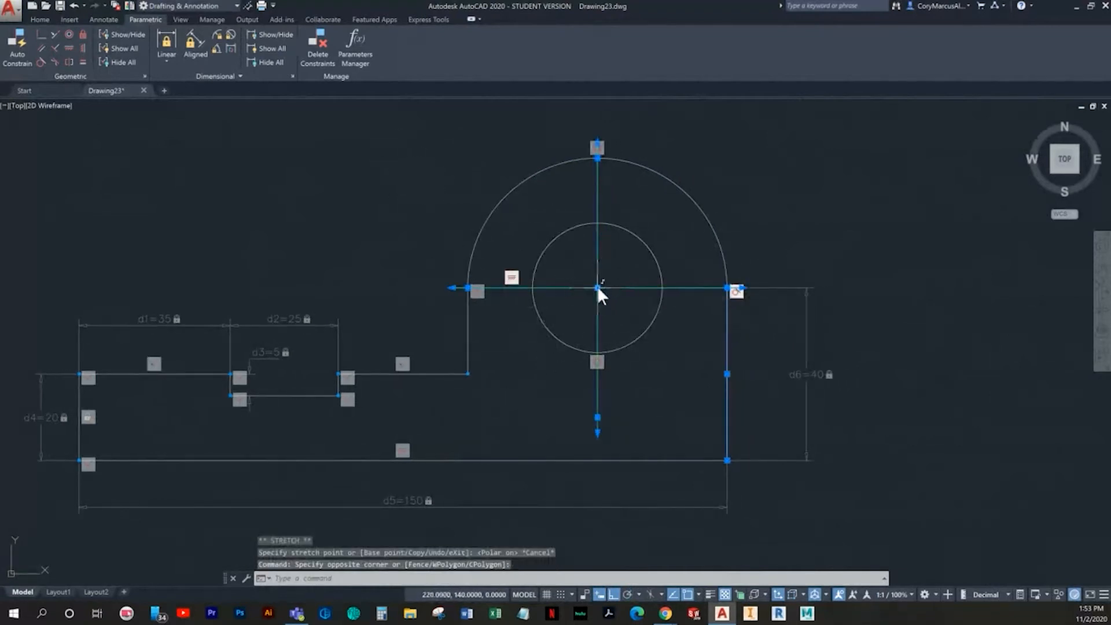
{"action": "left_click", "coordinate": [597, 286]}
{"action": "key", "text": "Escape"}
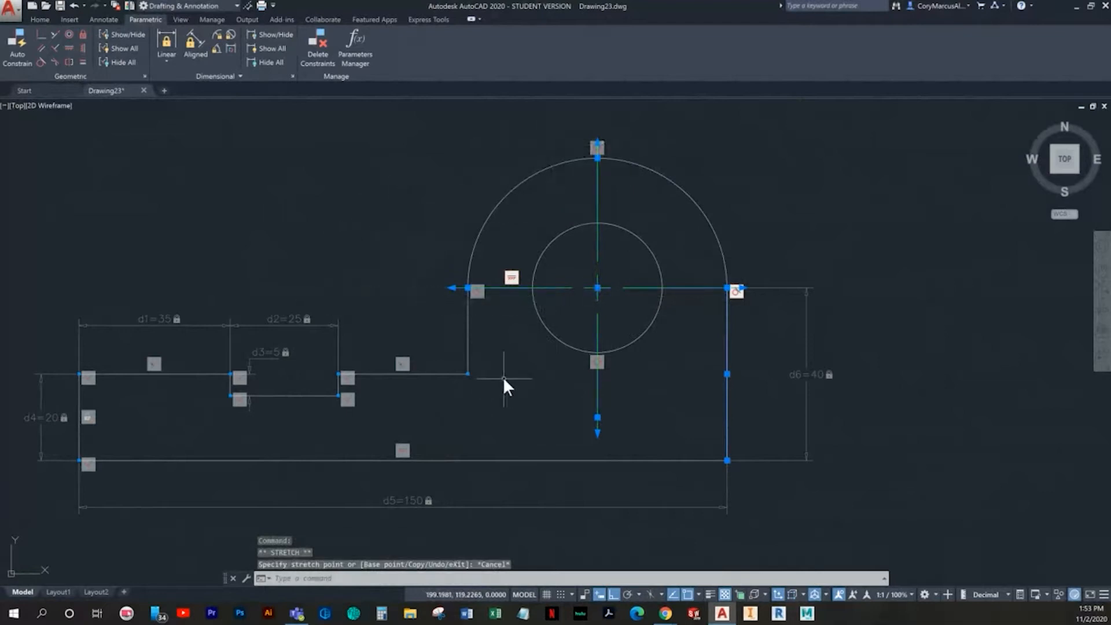
{"action": "key", "text": "Escape"}
Test the inner corner between the step's horizontal edge and the left riser by stretching it, and cancel the stretch
{"action": "left_click", "coordinate": [503, 380]}
{"action": "left_click", "coordinate": [455, 364]}
{"action": "left_click", "coordinate": [468, 374]}
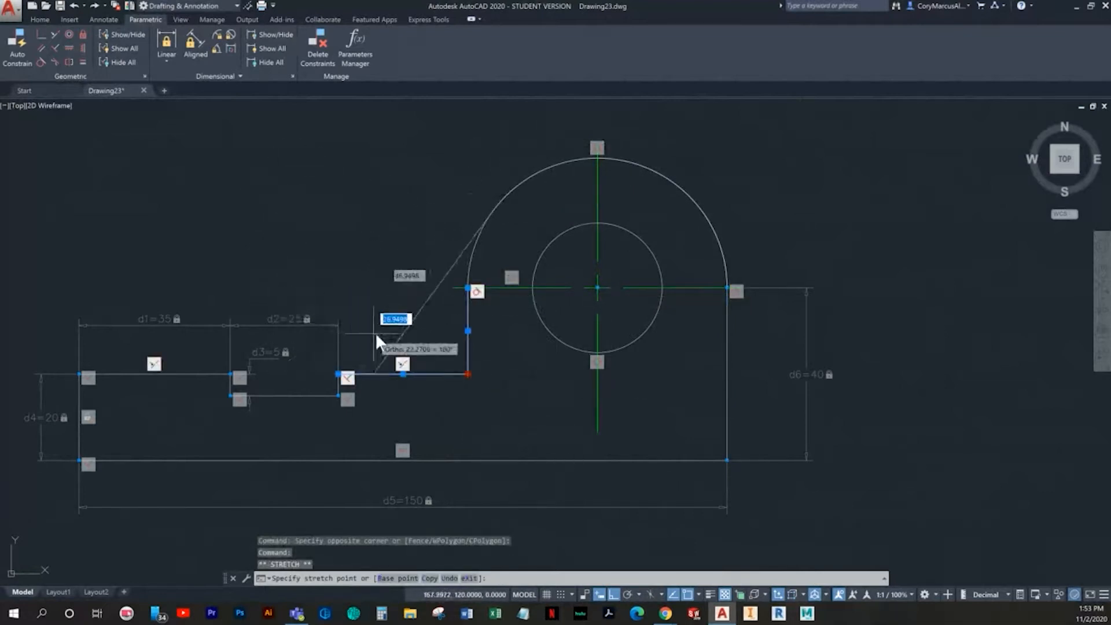
{"action": "key", "text": "Escape"}
{"action": "key", "text": "Escape"}
{"action": "key", "text": "Escape"}
Add perpendicular constraints between the upper step edge and left riser, and between the right vertical edge and bottom edge
{"action": "left_click", "coordinate": [41, 34]}
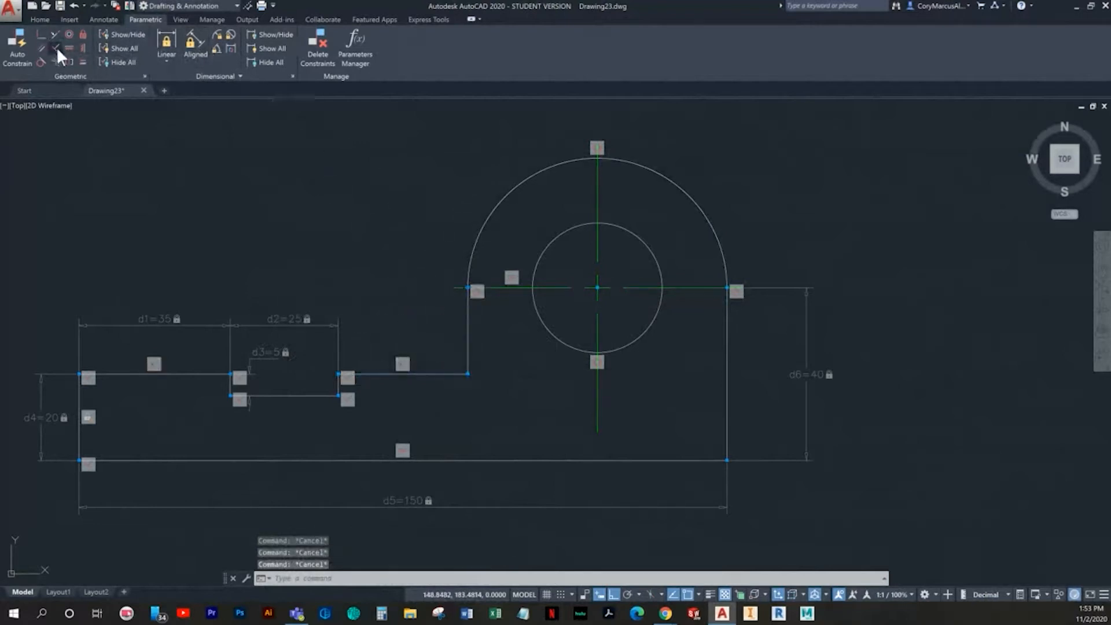
{"action": "left_click", "coordinate": [451, 373]}
{"action": "left_click", "coordinate": [467, 341]}
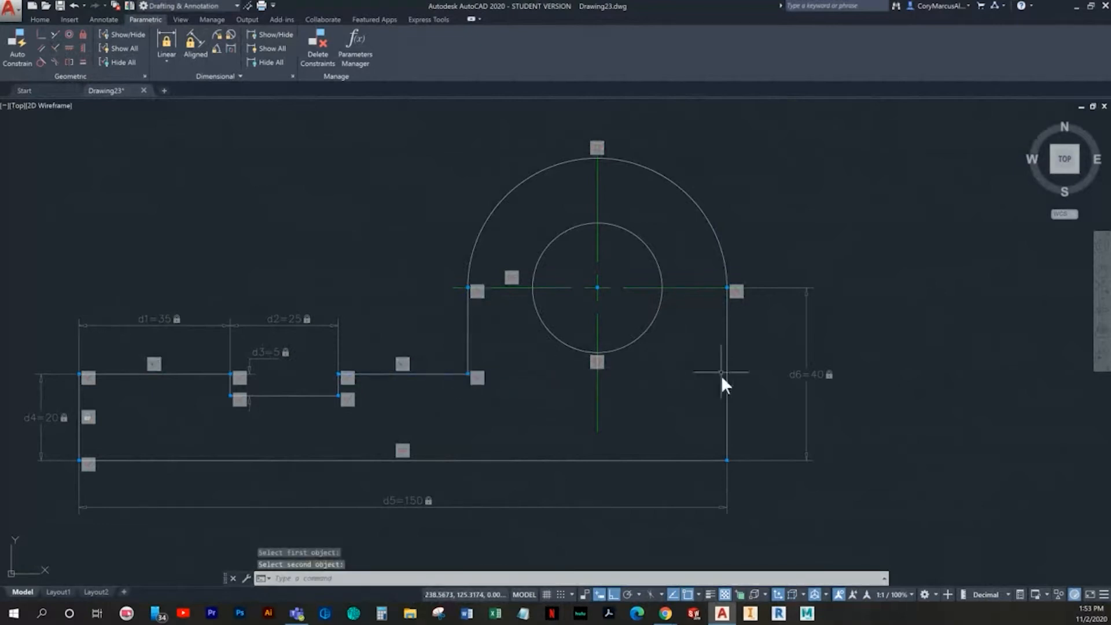
{"action": "key", "text": "Return"}
{"action": "left_click", "coordinate": [728, 432]}
{"action": "left_click", "coordinate": [713, 461]}
{"action": "key", "text": "Escape"}
{"action": "key", "text": "Escape"}
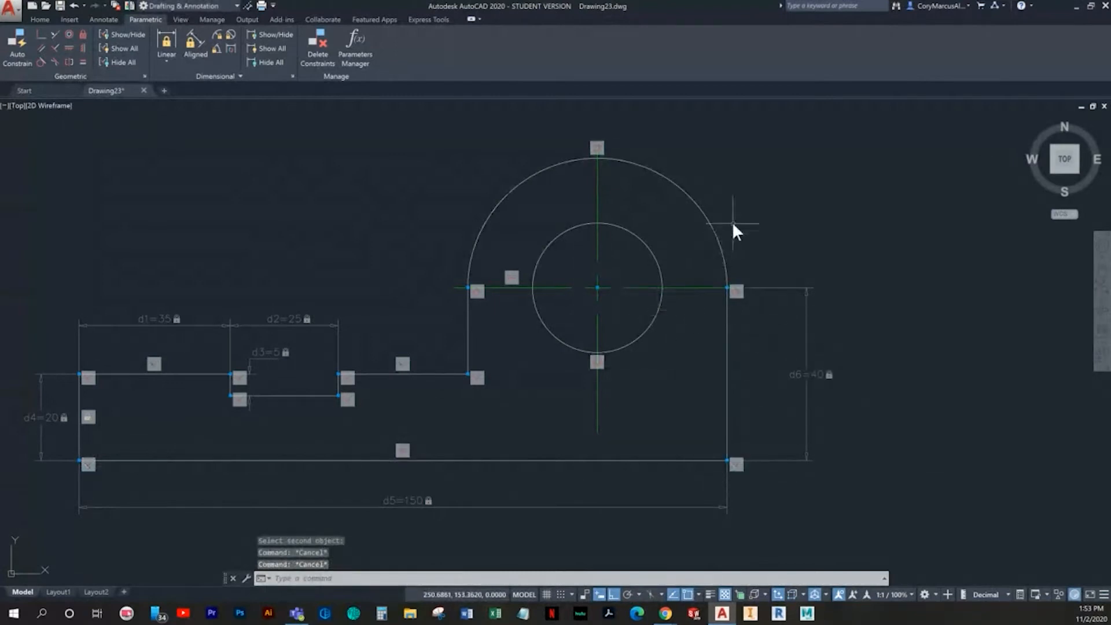
Test the rounded end by stretching the arc's right endpoint sideways, and cancel the stretch
{"action": "left_click", "coordinate": [733, 224]}
{"action": "left_click", "coordinate": [709, 236]}
{"action": "left_click", "coordinate": [727, 288]}
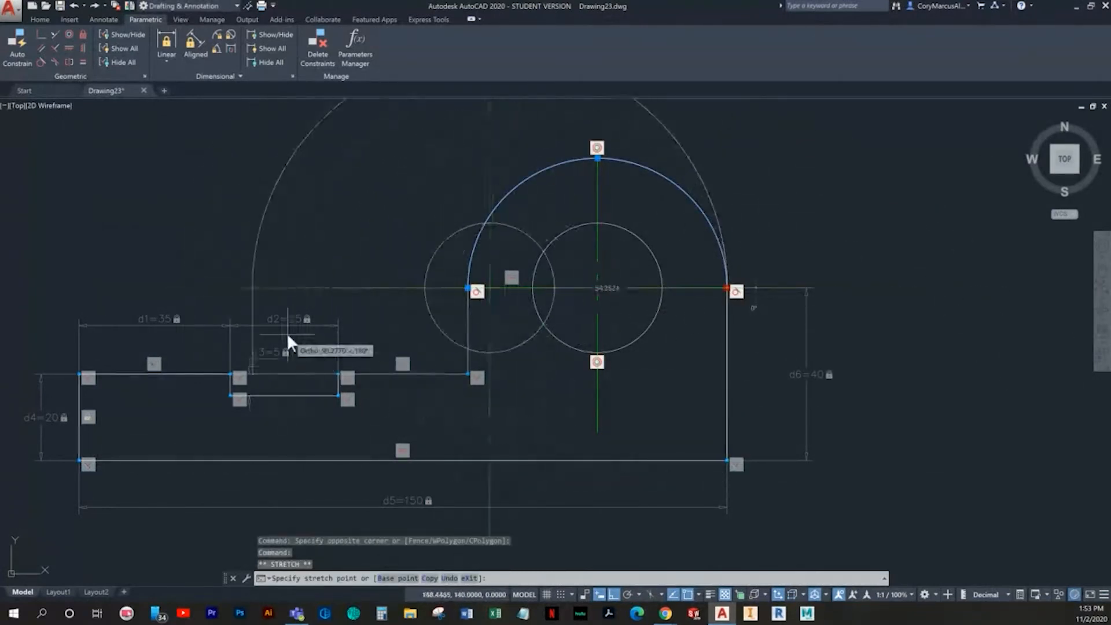
{"action": "key", "text": "Escape"}
{"action": "key", "text": "Escape"}
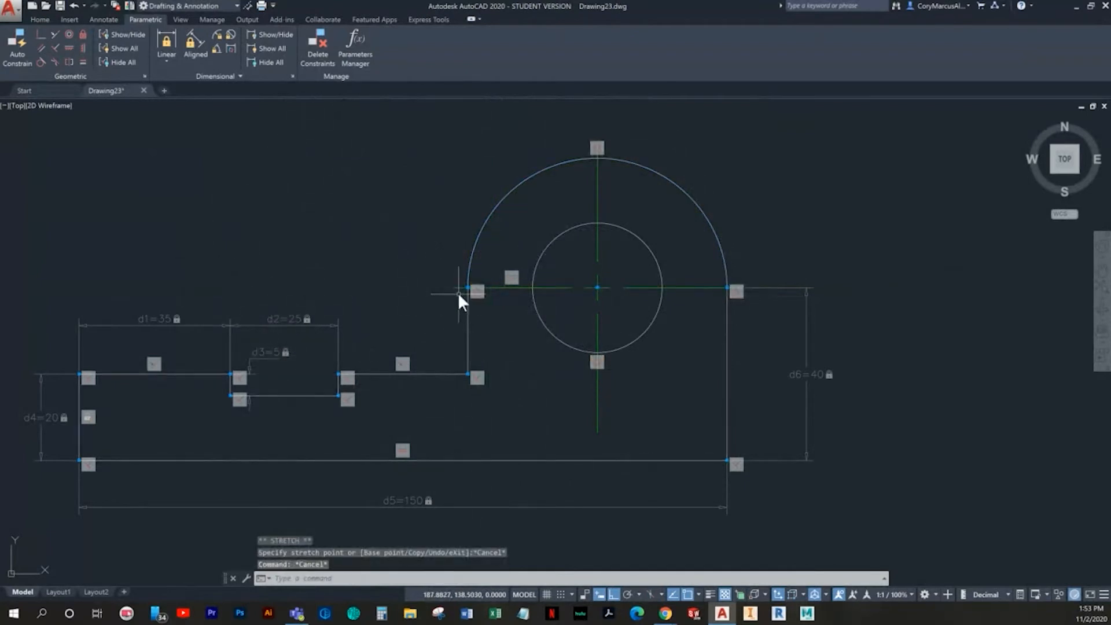
Add a diameter constraint of 30 to the hole
{"action": "left_click", "coordinate": [229, 35]}
{"action": "left_click", "coordinate": [542, 261]}
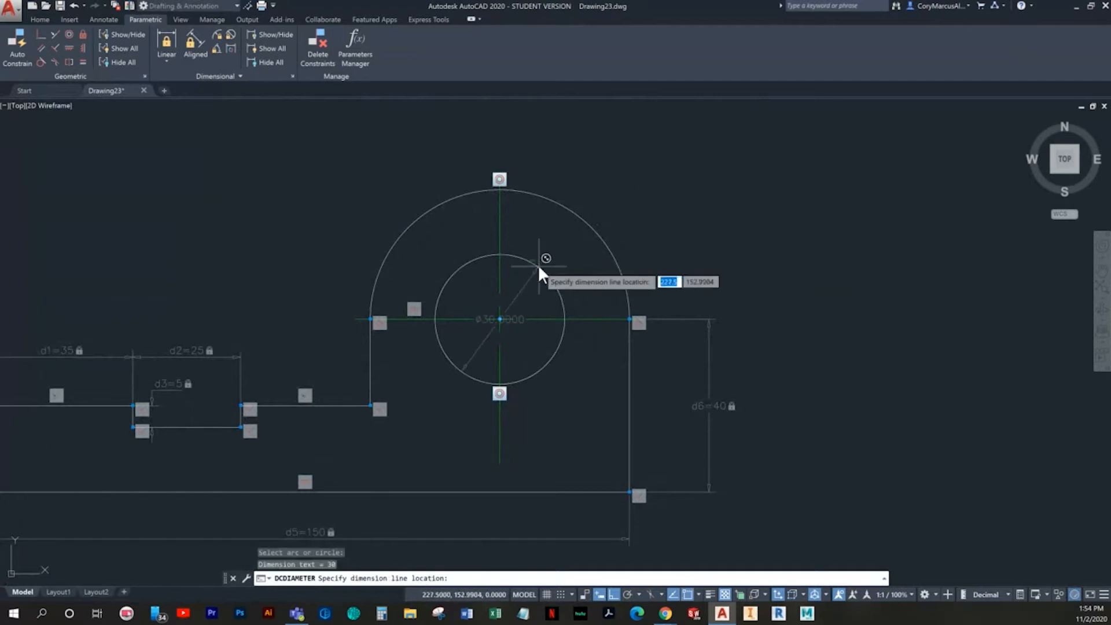
{"action": "left_click", "coordinate": [636, 220]}
{"action": "key", "text": "Return"}
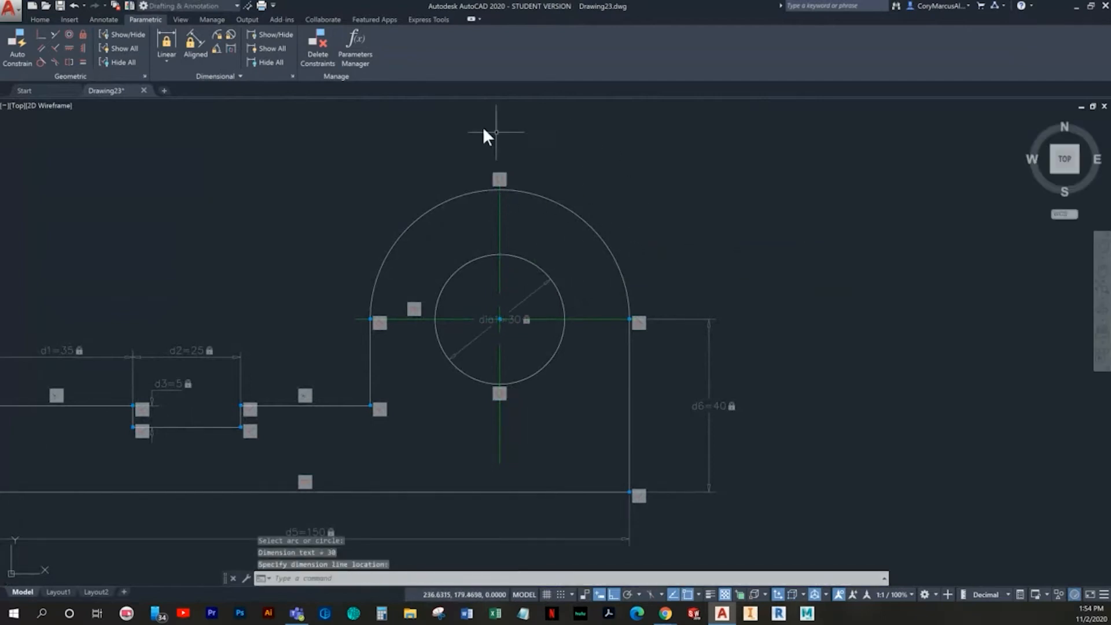
Add a radius constraint of 30 to the large arc of the rounded end
{"action": "left_click", "coordinate": [217, 35]}
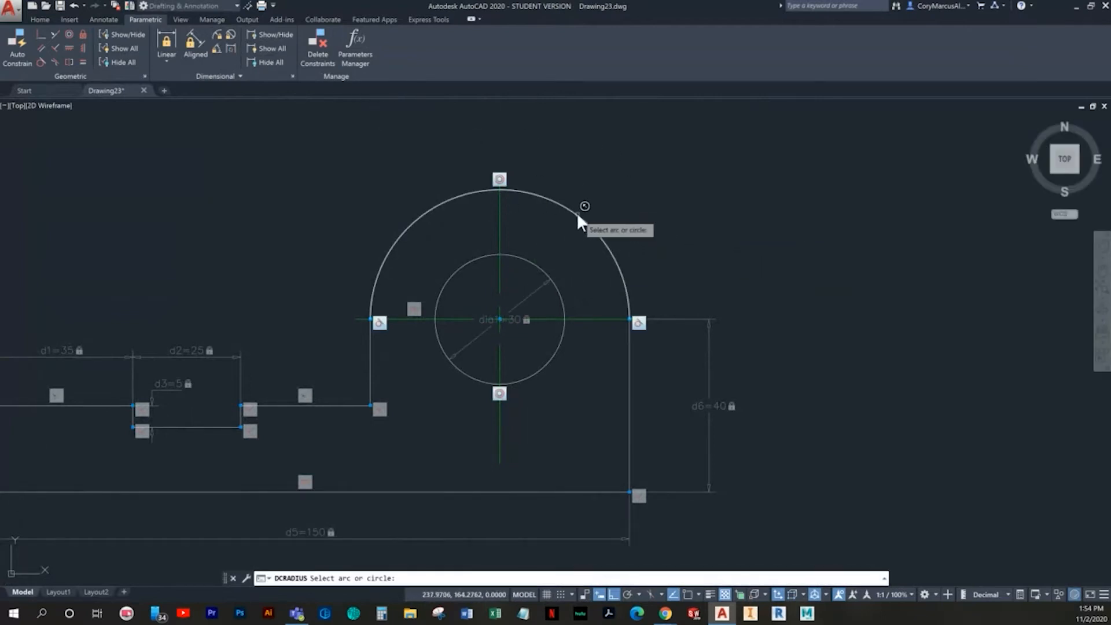
{"action": "left_click", "coordinate": [576, 213]}
{"action": "left_click", "coordinate": [622, 201]}
{"action": "left_click", "coordinate": [707, 245]}
{"action": "key", "text": "Escape"}
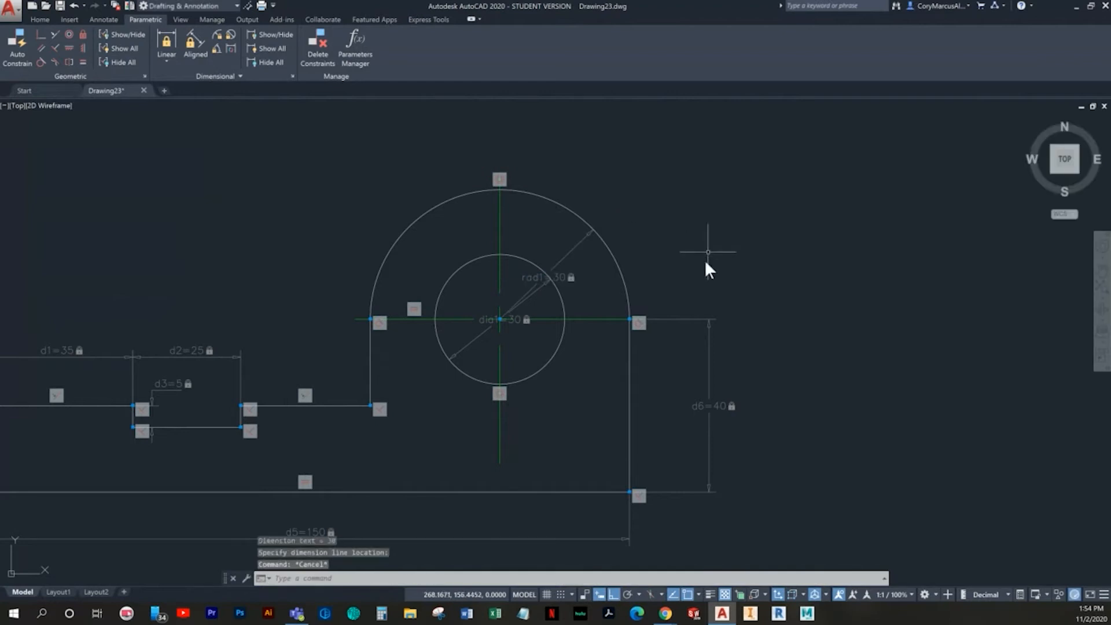
{"action": "key", "text": "Escape"}
Test the large arc by stretching it from its center point, and cancel the stretch
{"action": "scroll", "coordinate": [648, 266], "scroll_direction": "down", "scroll_amount": 1}
{"action": "left_click", "coordinate": [592, 247]}
{"action": "left_click", "coordinate": [548, 267]}
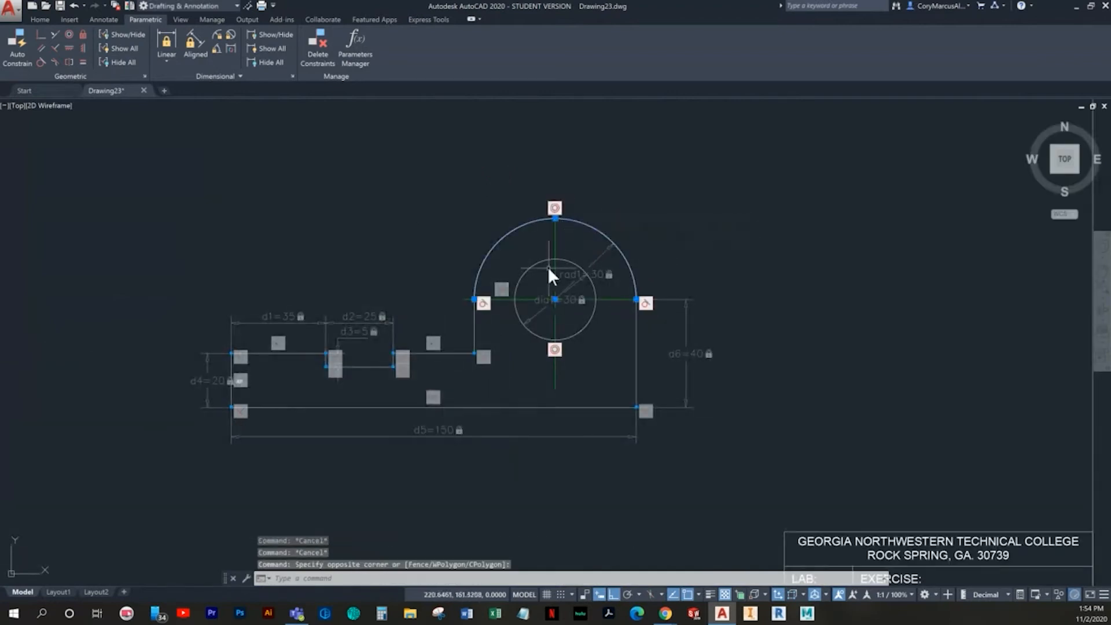
{"action": "left_click", "coordinate": [555, 299]}
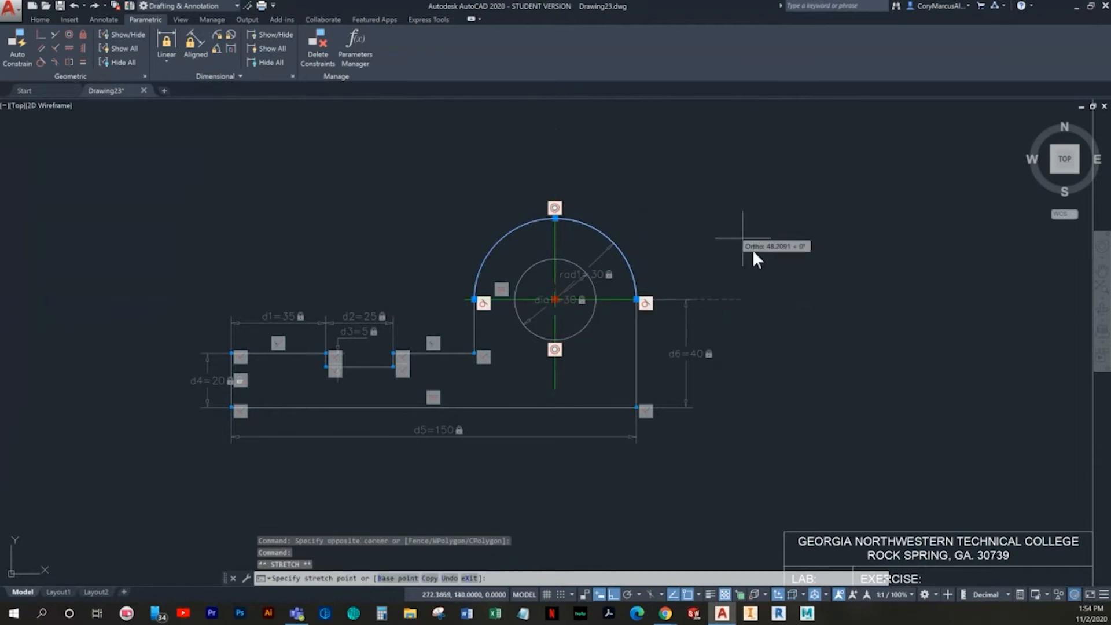
{"action": "key", "text": "Escape"}
{"action": "key", "text": "Escape"}
Test the right vertical edge by stretching its lower endpoint downward, and cancel the stretch
{"action": "left_click", "coordinate": [630, 374]}
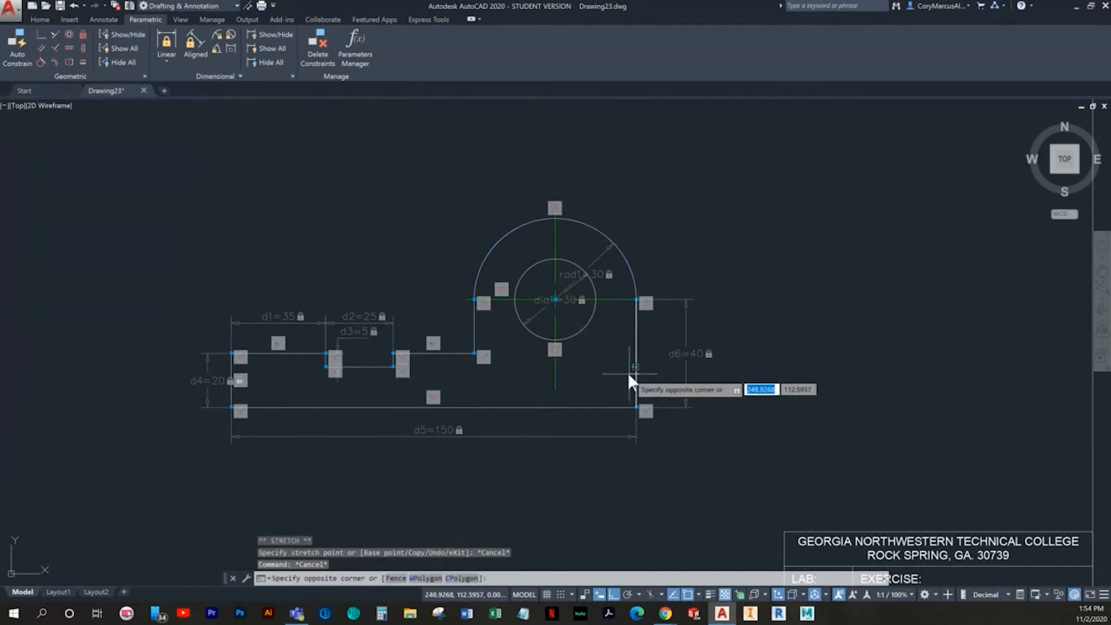
{"action": "left_click", "coordinate": [666, 415]}
{"action": "left_click", "coordinate": [637, 408]}
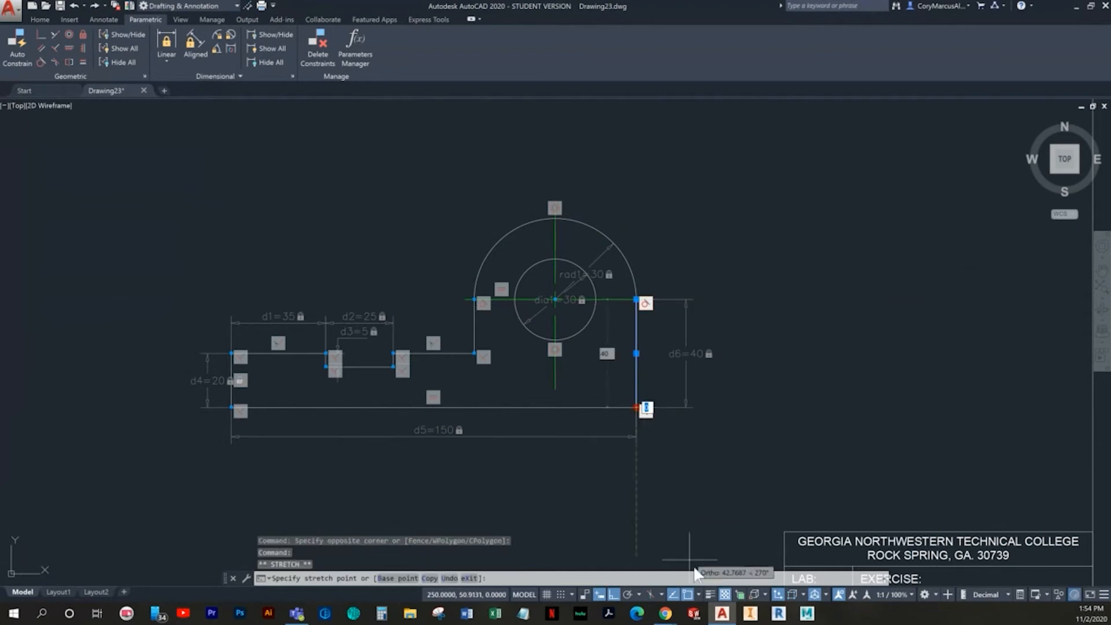
{"action": "key", "text": "Escape"}
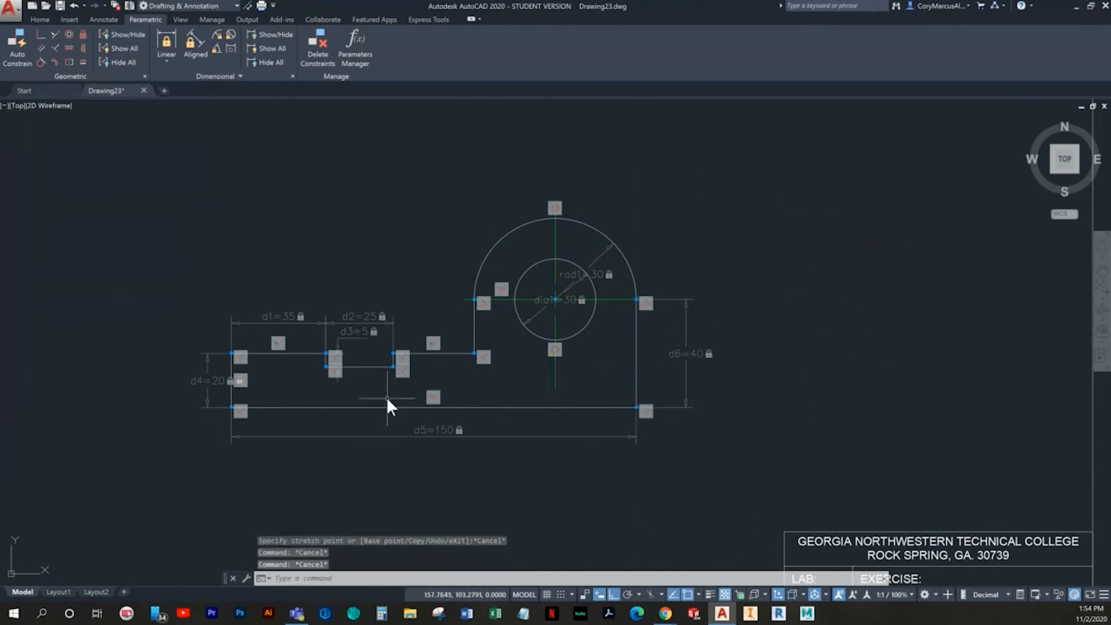
Move the perpendicular constraint marker away from the notch's lower right corner, and test-stretch that corner before cancelling
{"action": "scroll", "coordinate": [387, 397], "scroll_direction": "up", "scroll_amount": 2}
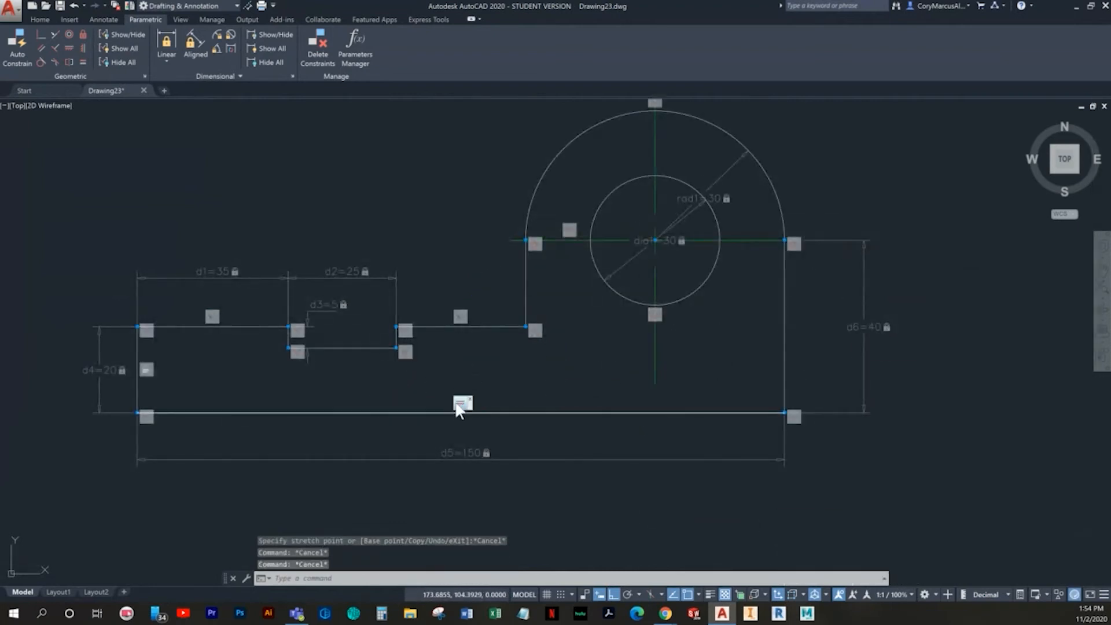
{"action": "left_click", "coordinate": [413, 376]}
{"action": "key", "text": "Escape"}
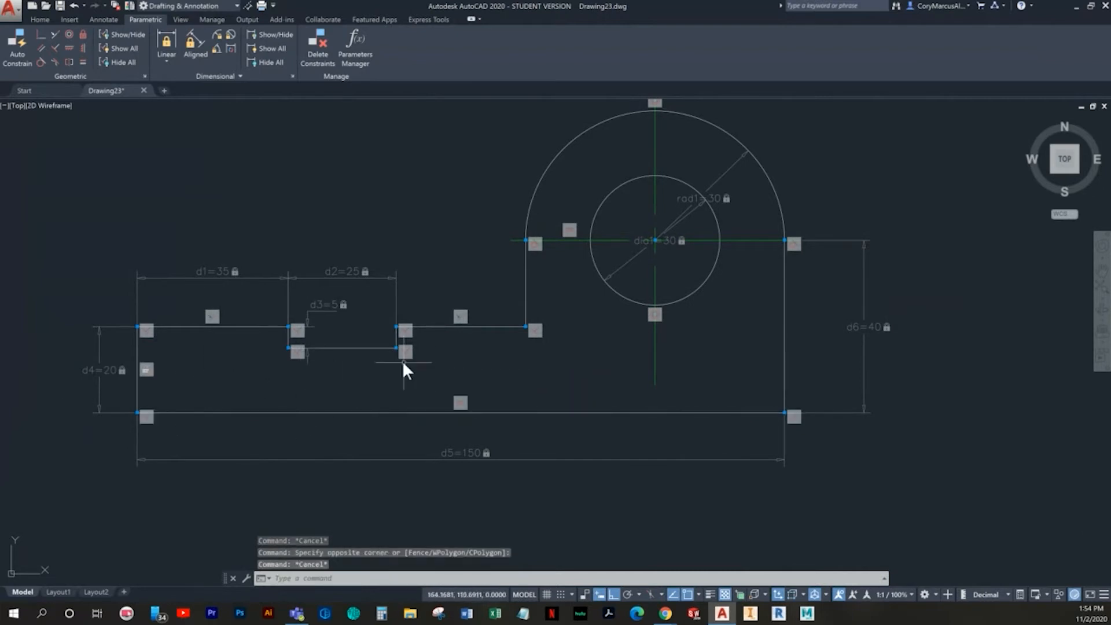
{"action": "scroll", "coordinate": [397, 356], "scroll_direction": "up", "scroll_amount": 4}
{"action": "left_click", "coordinate": [362, 332]}
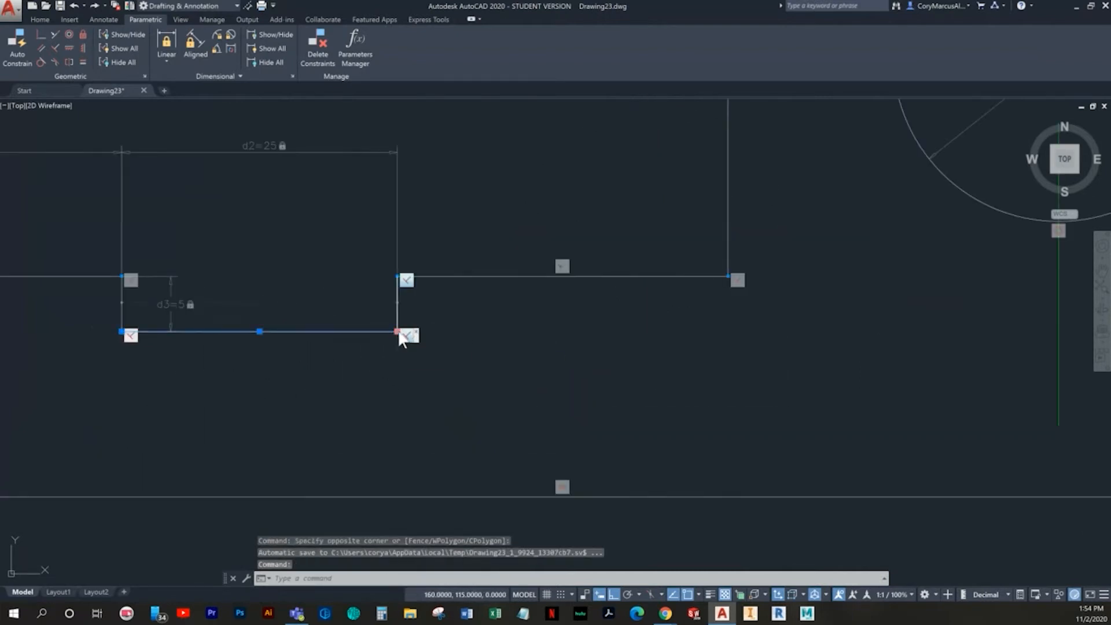
{"action": "left_click_drag", "start_coordinate": [405, 334], "coordinate": [443, 340]}
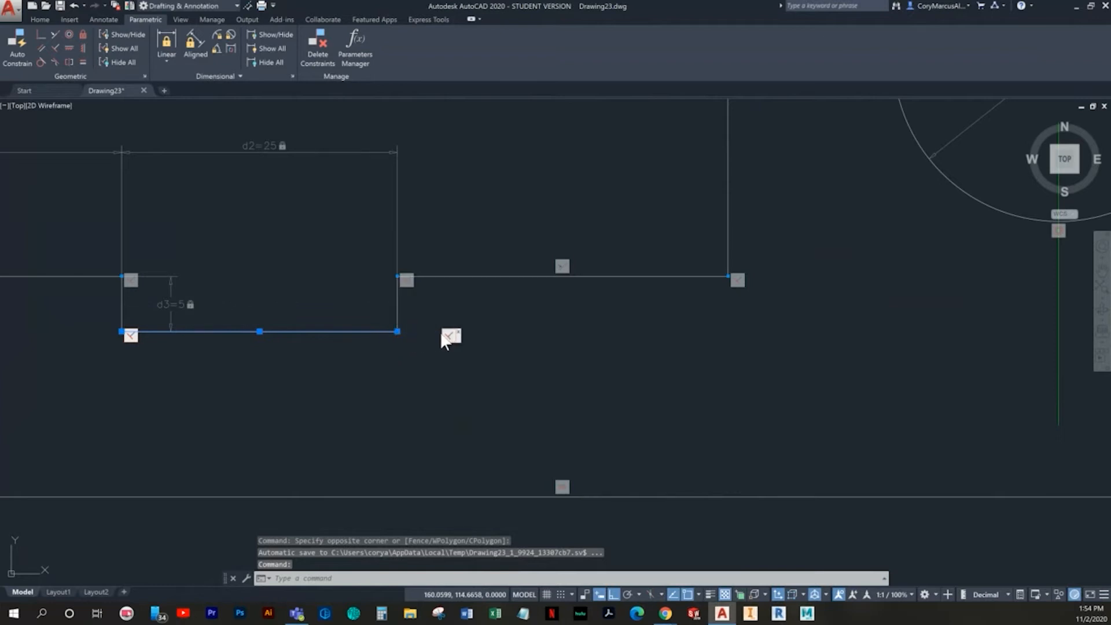
{"action": "left_click", "coordinate": [397, 331]}
{"action": "key", "text": "Escape"}
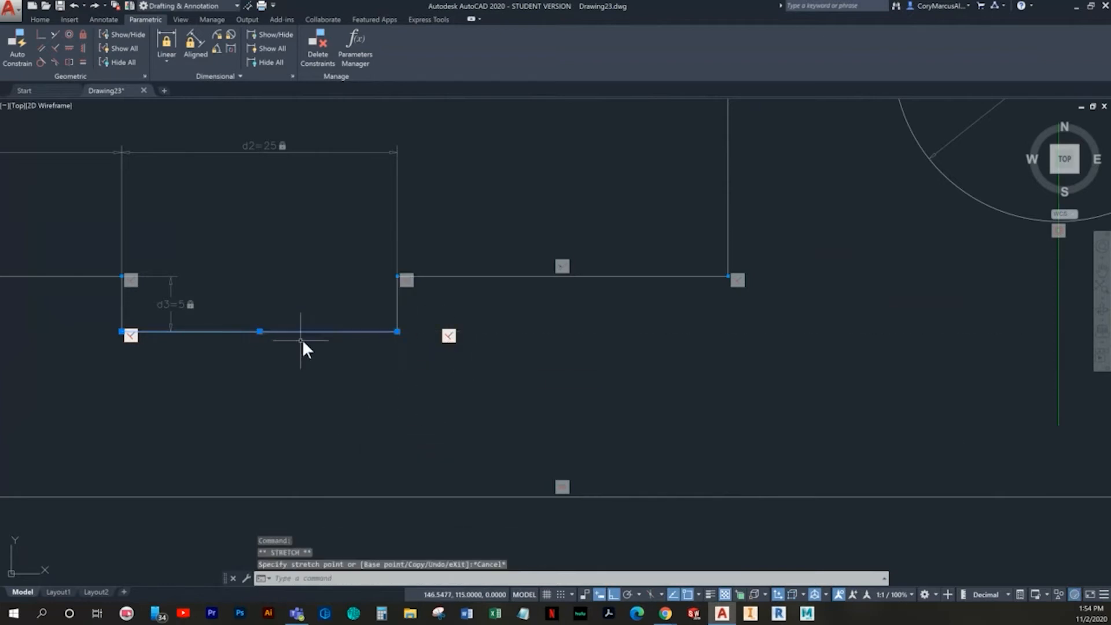
{"action": "key", "text": "Escape"}
Select the whole profile with its dimensional constraints to review them, and clear the selection
{"action": "scroll", "coordinate": [460, 414], "scroll_direction": "down", "scroll_amount": 4}
{"action": "middle_click_drag", "start_coordinate": [457, 416], "coordinate": [438, 392]}
{"action": "double_click", "coordinate": [846, 487]}
{"action": "key", "text": "Escape"}
{"action": "key", "text": "Escape"}
{"action": "scroll", "coordinate": [878, 488], "scroll_direction": "down", "scroll_amount": 2}
{"action": "middle_click_drag", "start_coordinate": [797, 481], "coordinate": [708, 477]}
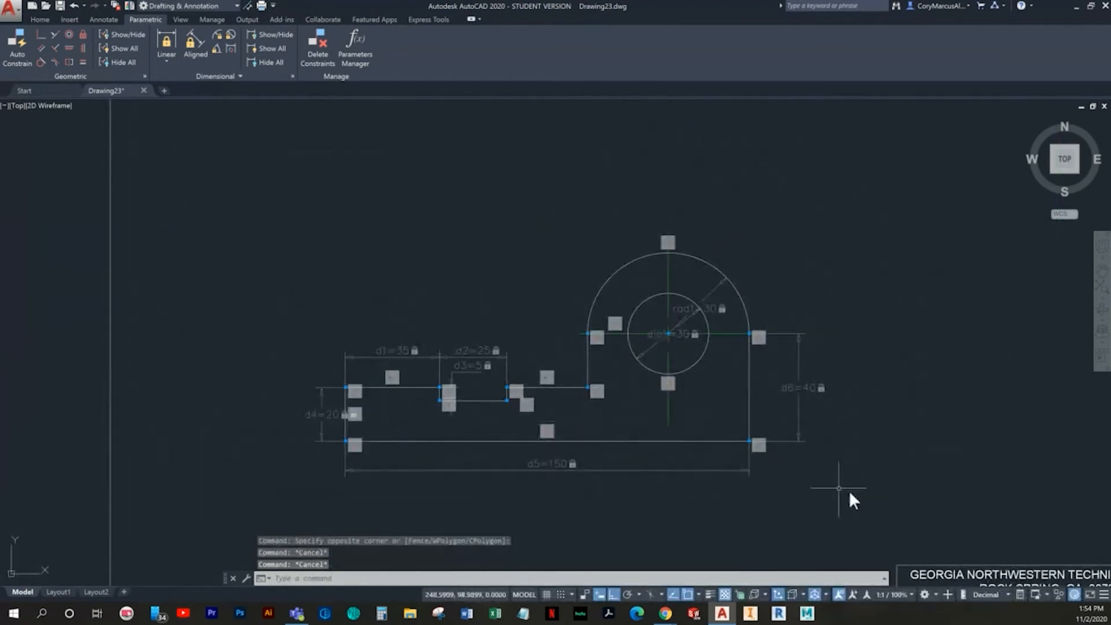
{"action": "left_click", "coordinate": [908, 544]}
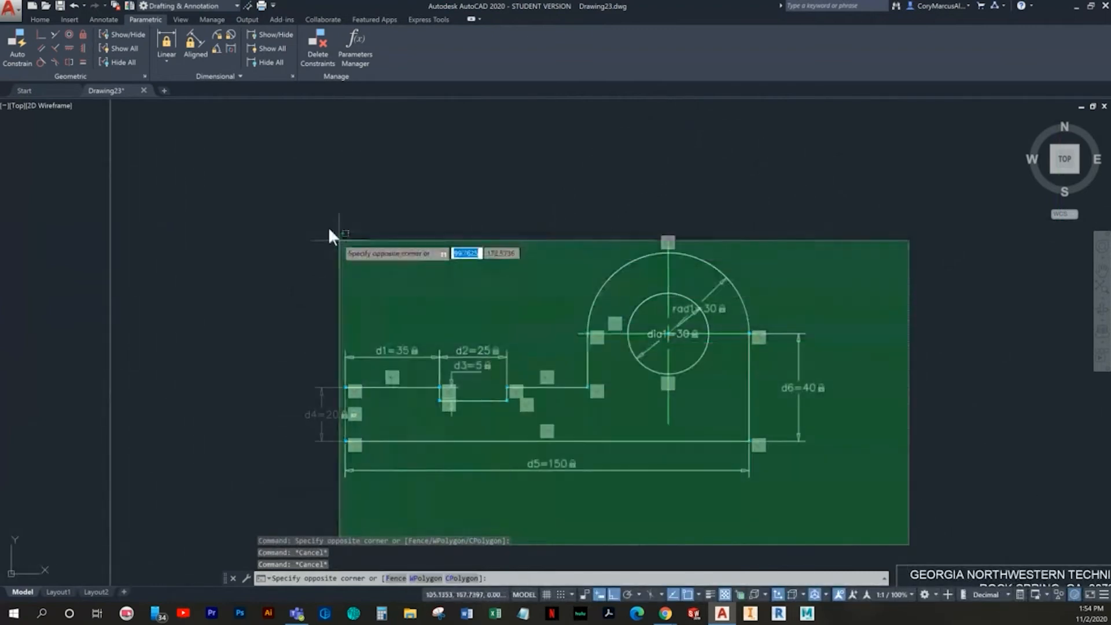
{"action": "left_click", "coordinate": [263, 194]}
{"action": "middle_click_drag", "start_coordinate": [665, 483], "coordinate": [530, 411]}
{"action": "key", "text": "Escape"}
{"action": "key", "text": "Escape"}
{"action": "scroll", "coordinate": [467, 287], "scroll_direction": "down", "scroll_amount": 2}
{"action": "middle_click_drag", "start_coordinate": [469, 290], "coordinate": [490, 322]}
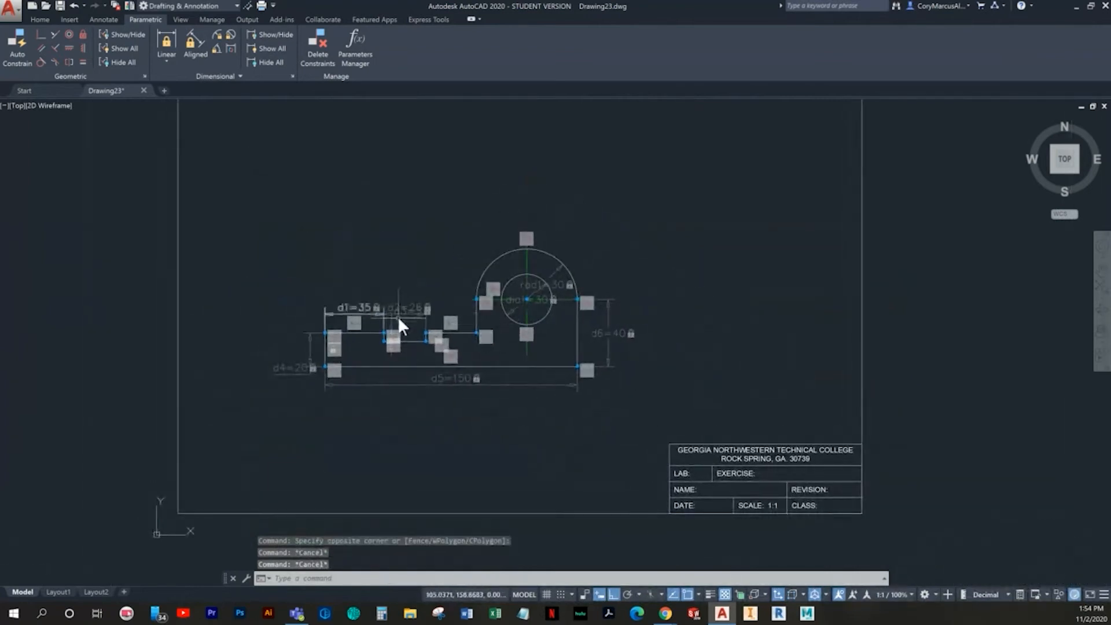
{"action": "scroll", "coordinate": [400, 319], "scroll_direction": "up", "scroll_amount": 2}
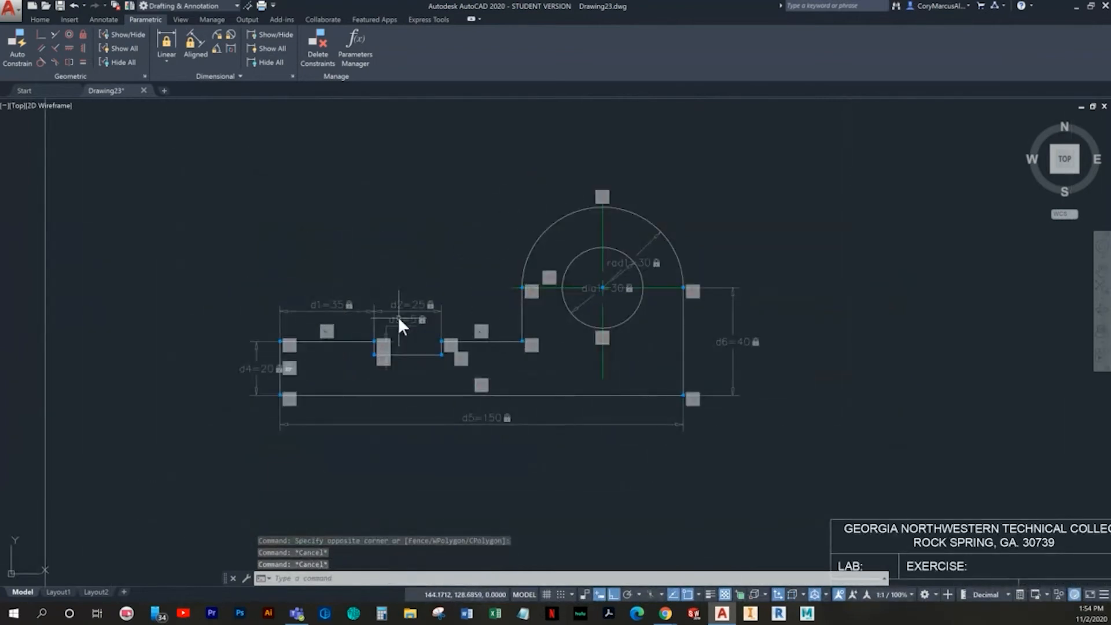
Hide all dimensional constraints, check the profile by selecting it, and show all dimensional constraints again
{"action": "left_click", "coordinate": [277, 58]}
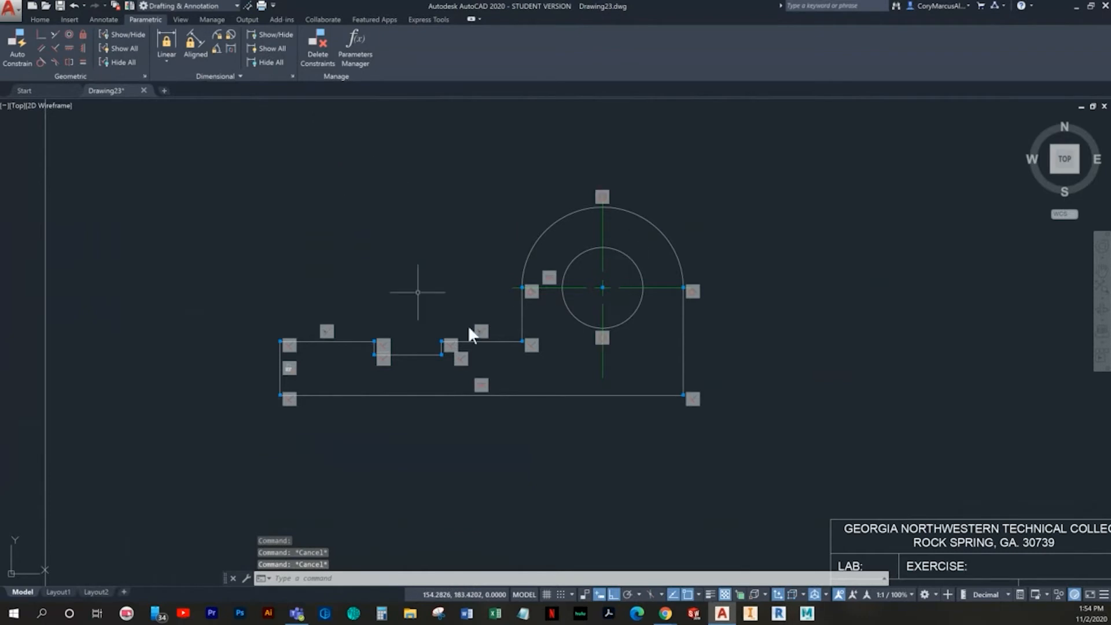
{"action": "left_click", "coordinate": [804, 479]}
{"action": "left_click", "coordinate": [167, 172]}
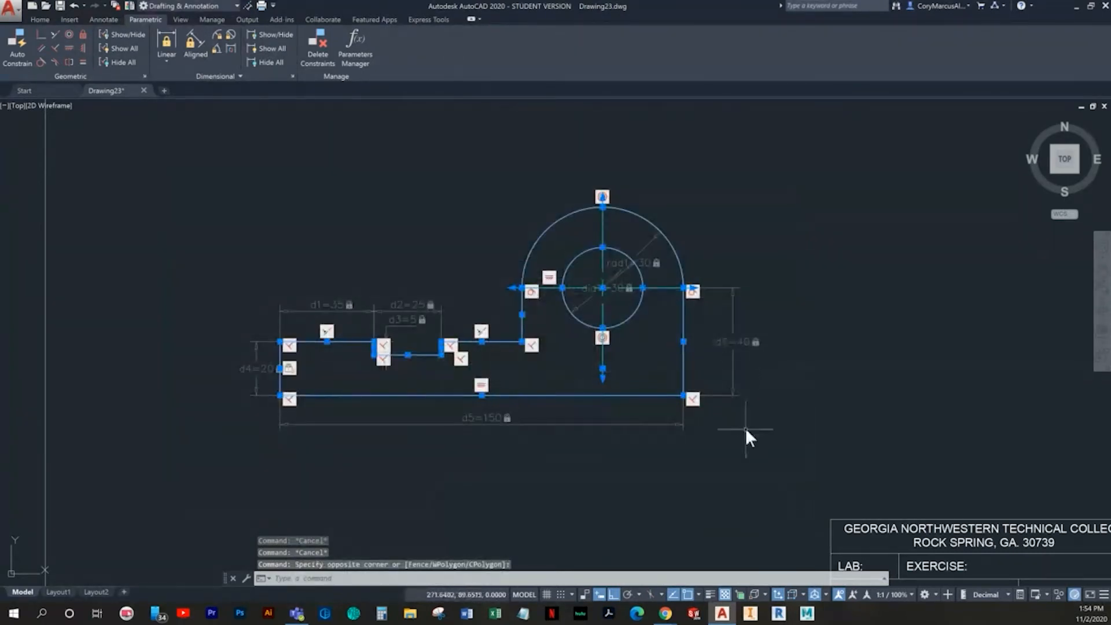
{"action": "key", "text": "Escape"}
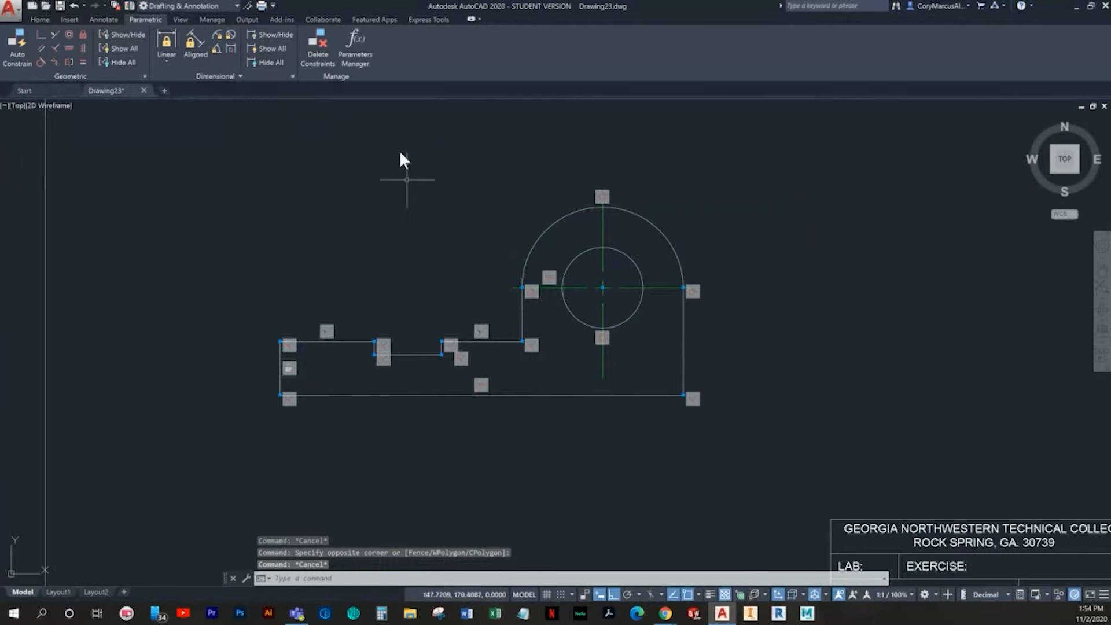
{"action": "left_click", "coordinate": [272, 48]}
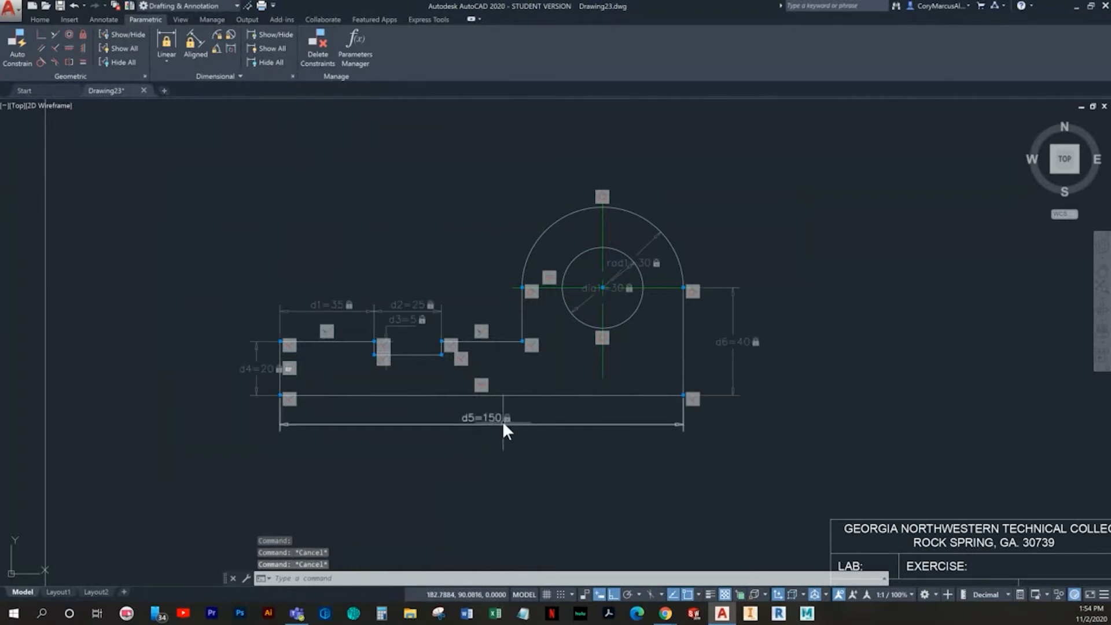
Try changing the profile's overall length constraint d5 to 200, and undo the change
{"action": "double_click", "coordinate": [482, 417]}
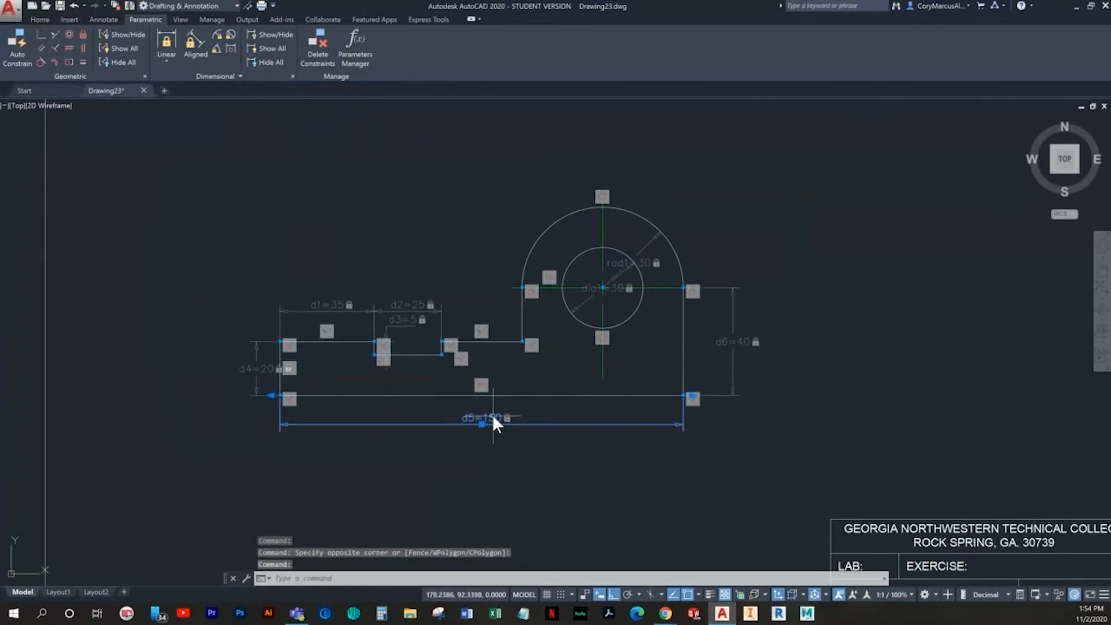
{"action": "type", "text": "2"}
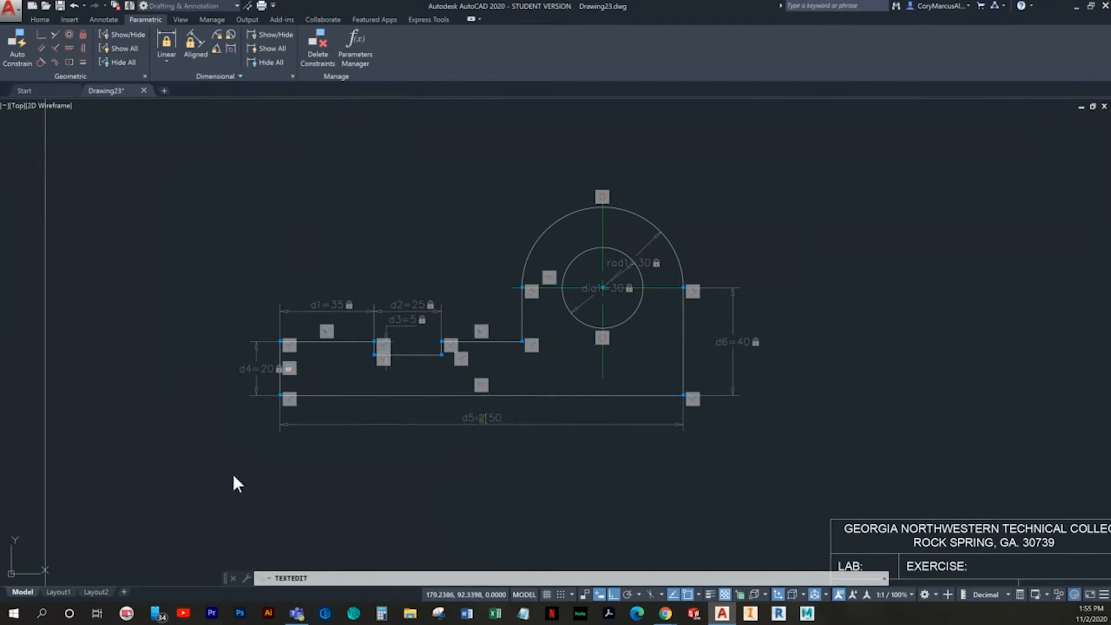
{"action": "type", "text": "00"}
{"action": "key", "text": "Return"}
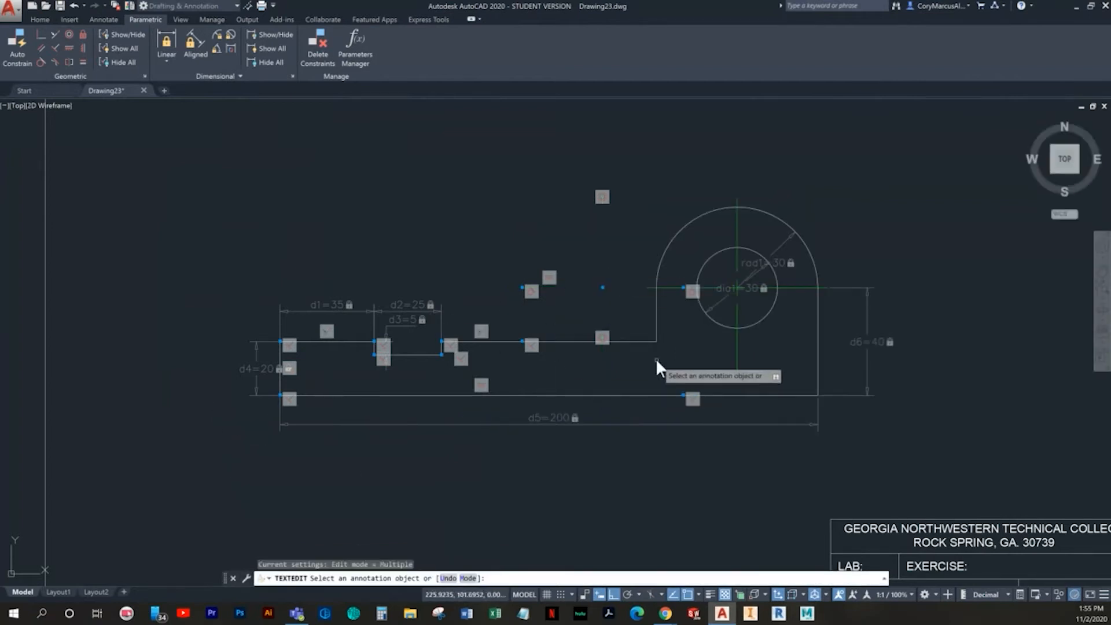
{"action": "key", "text": "Escape"}
{"action": "key", "text": "ctrl+z"}
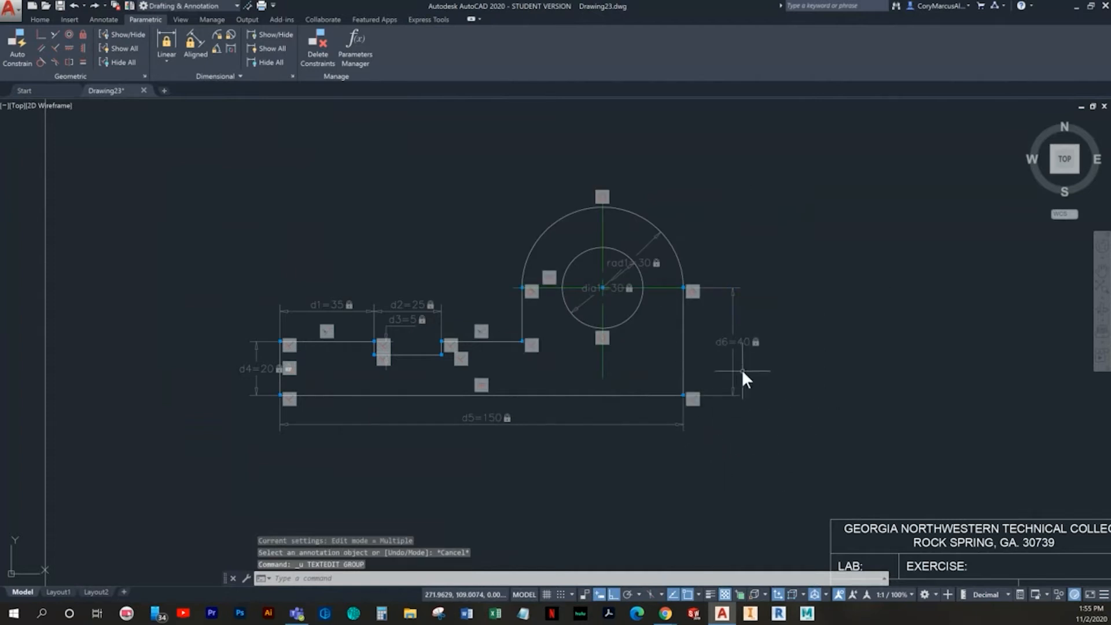
{"action": "scroll", "coordinate": [497, 383], "scroll_direction": "down", "scroll_amount": 2}
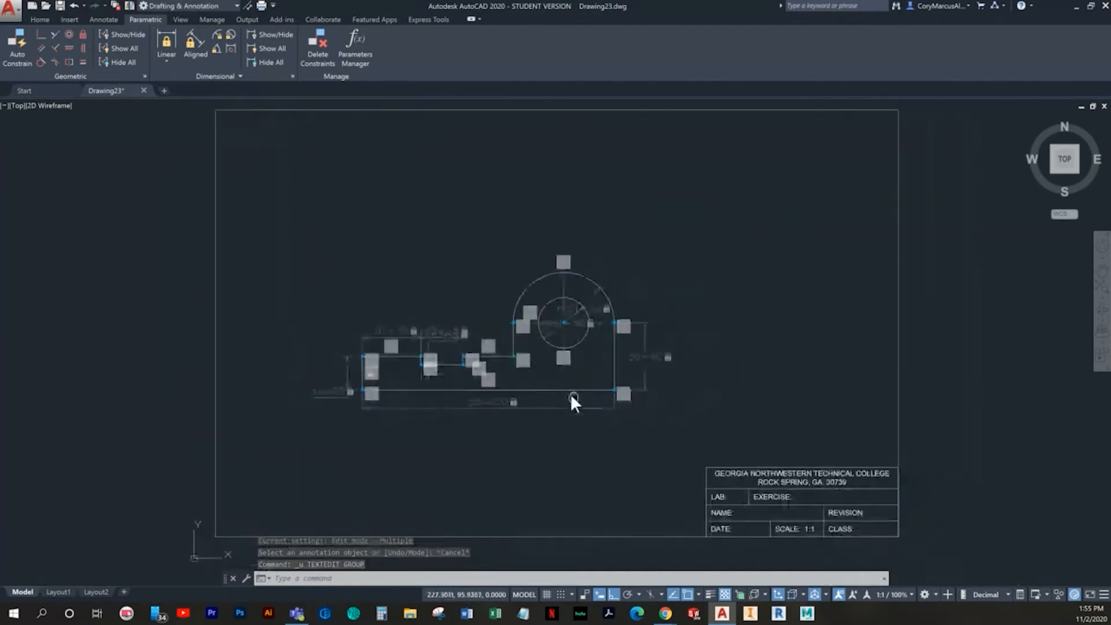
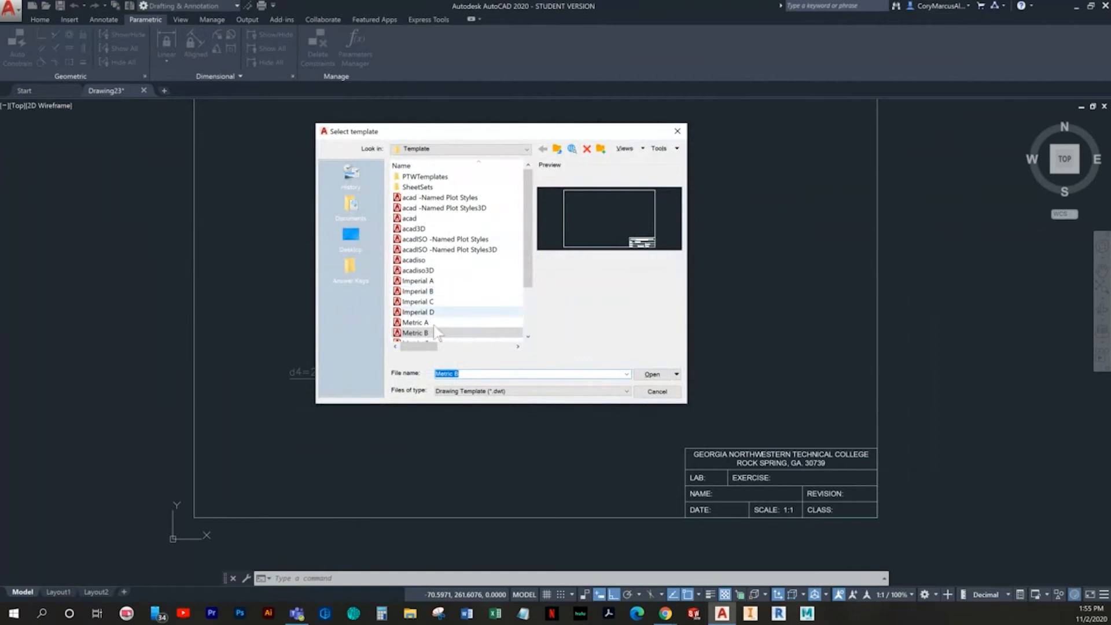
Create a new drawing from the Metric B template
{"action": "scroll", "coordinate": [428, 272], "scroll_direction": "down", "scroll_amount": 1}
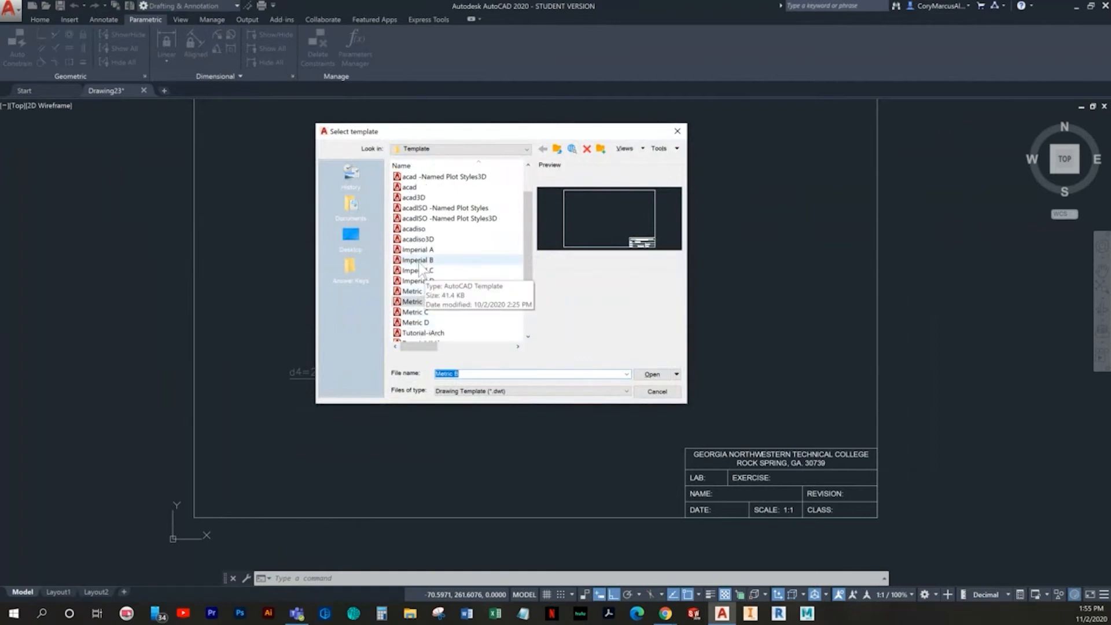
{"action": "double_click", "coordinate": [426, 302]}
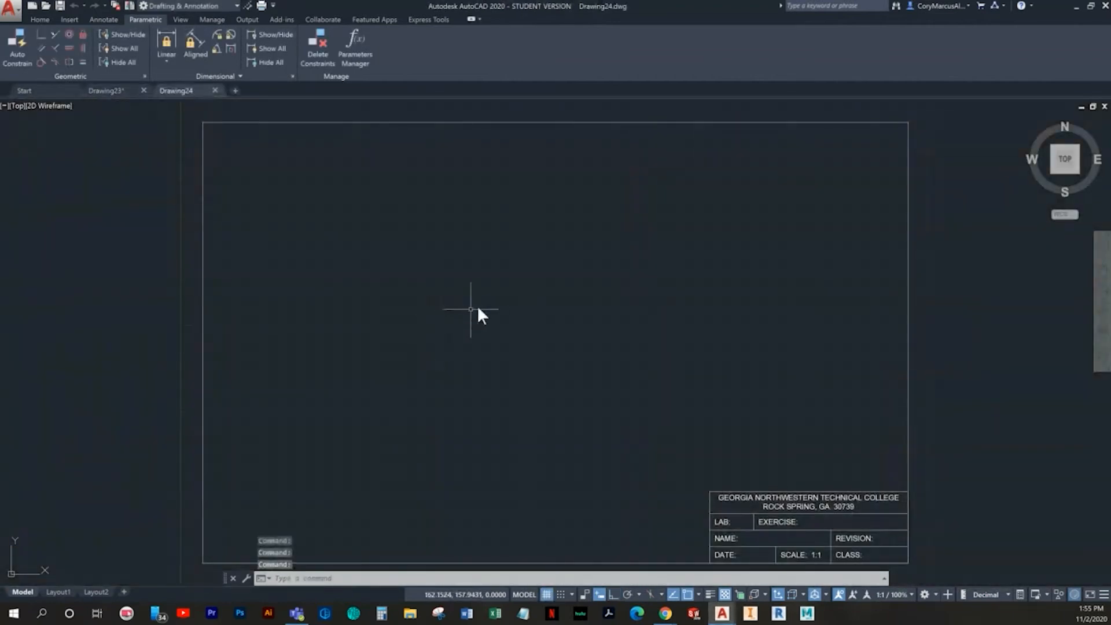
Start a line outline at 100,100 with Ortho on, drawing the first segment 10 units upward
{"action": "left_click", "coordinate": [37, 18]}
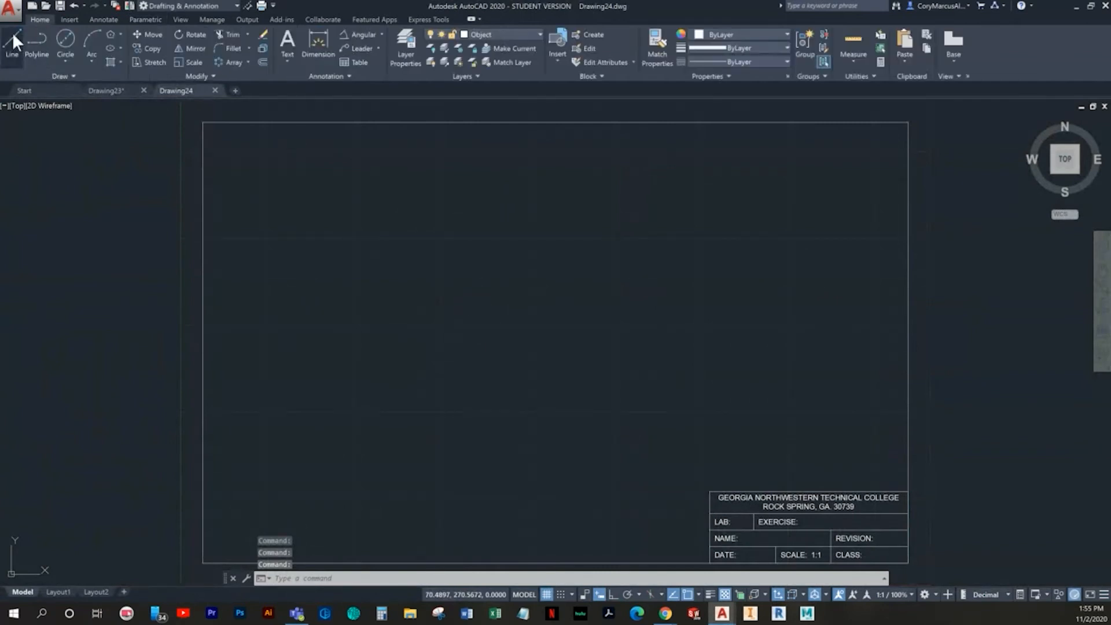
{"action": "left_click", "coordinate": [12, 38]}
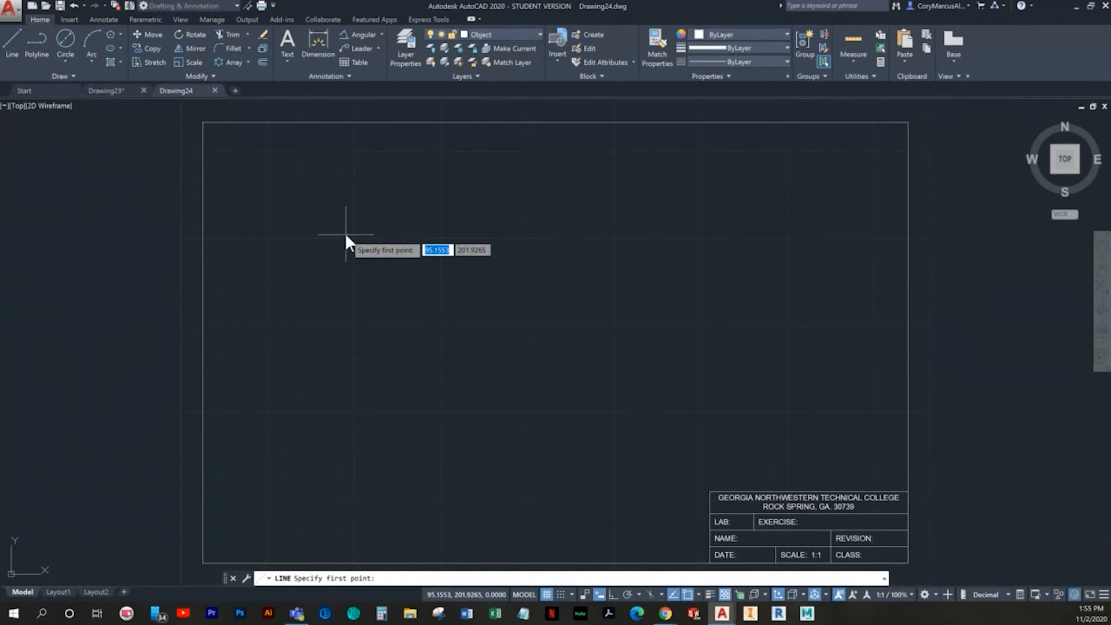
{"action": "middle_click_drag", "start_coordinate": [545, 356], "coordinate": [488, 347]}
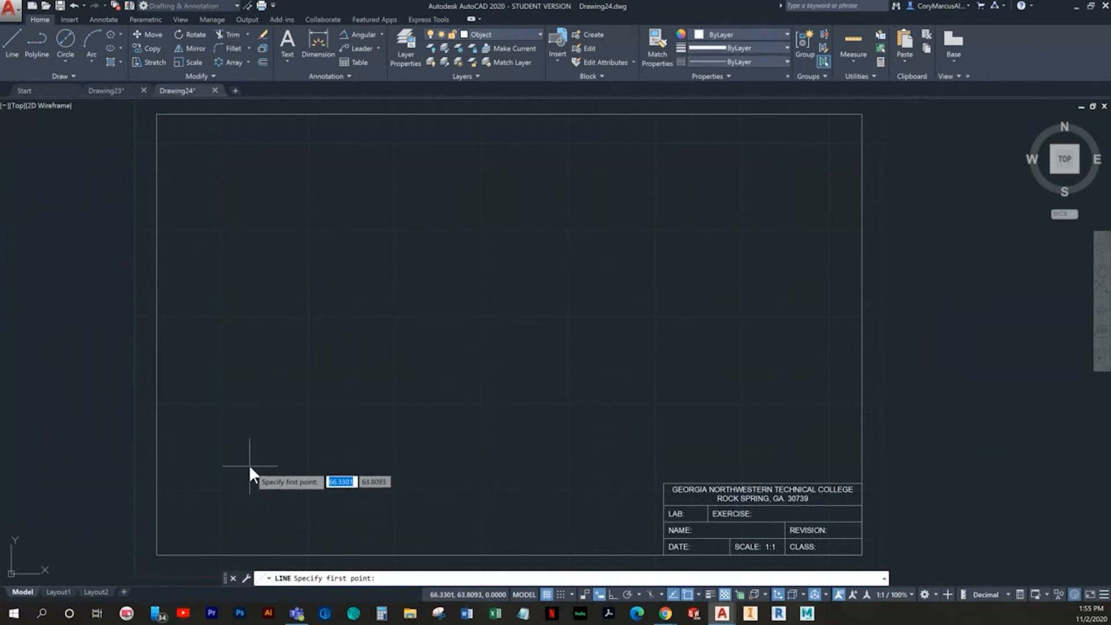
{"action": "type", "text": "100,100"}
{"action": "key", "text": "Return"}
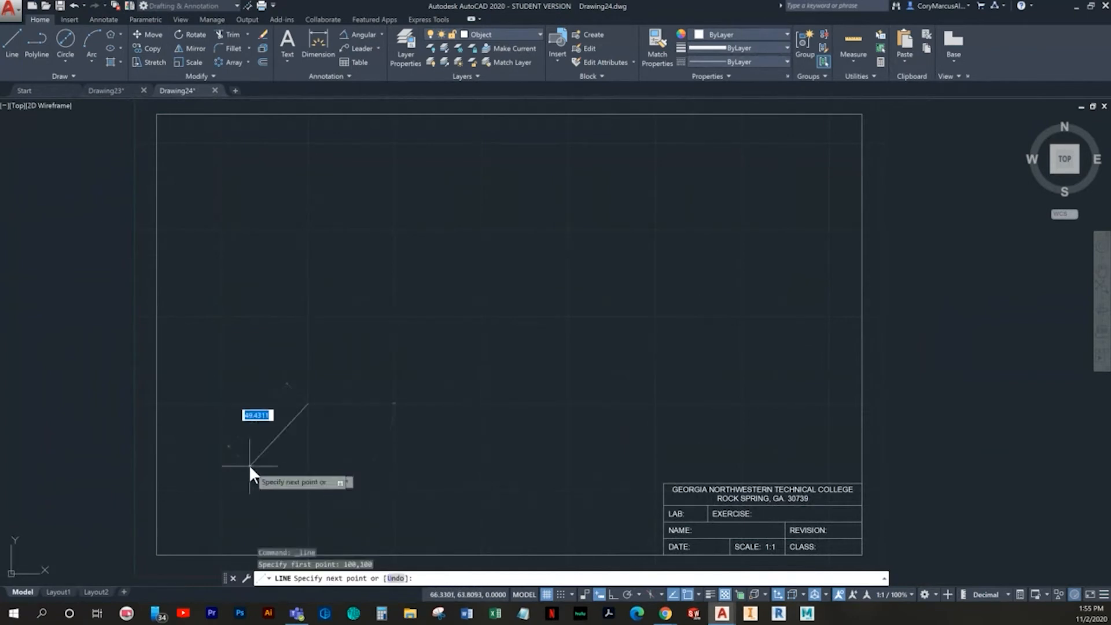
{"action": "key", "text": "F8"}
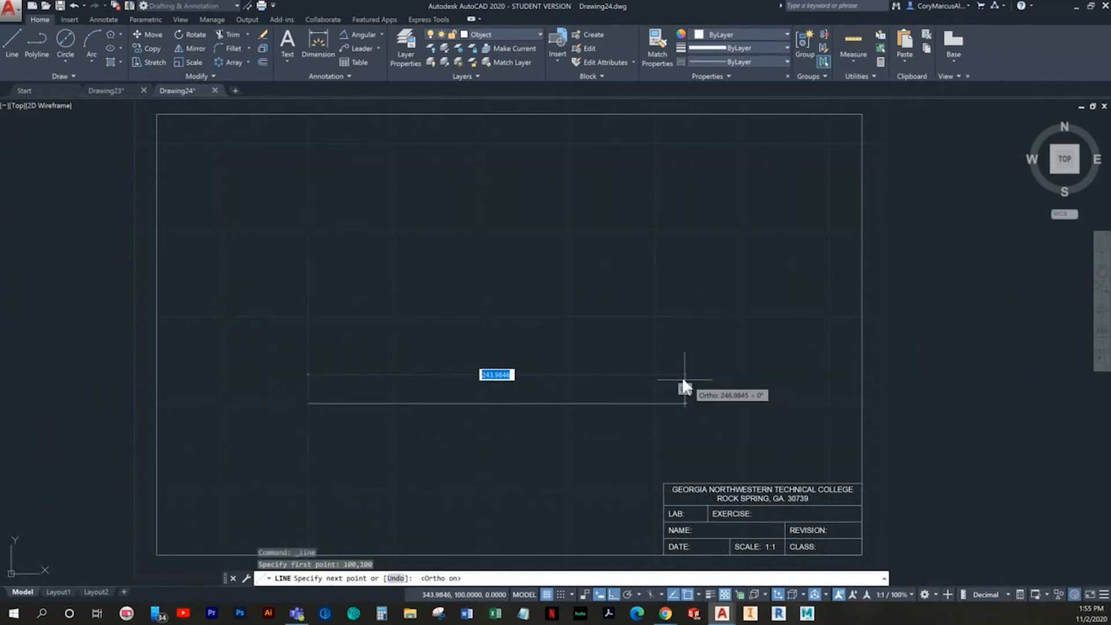
{"action": "type", "text": "10"}
{"action": "key", "text": "Return"}
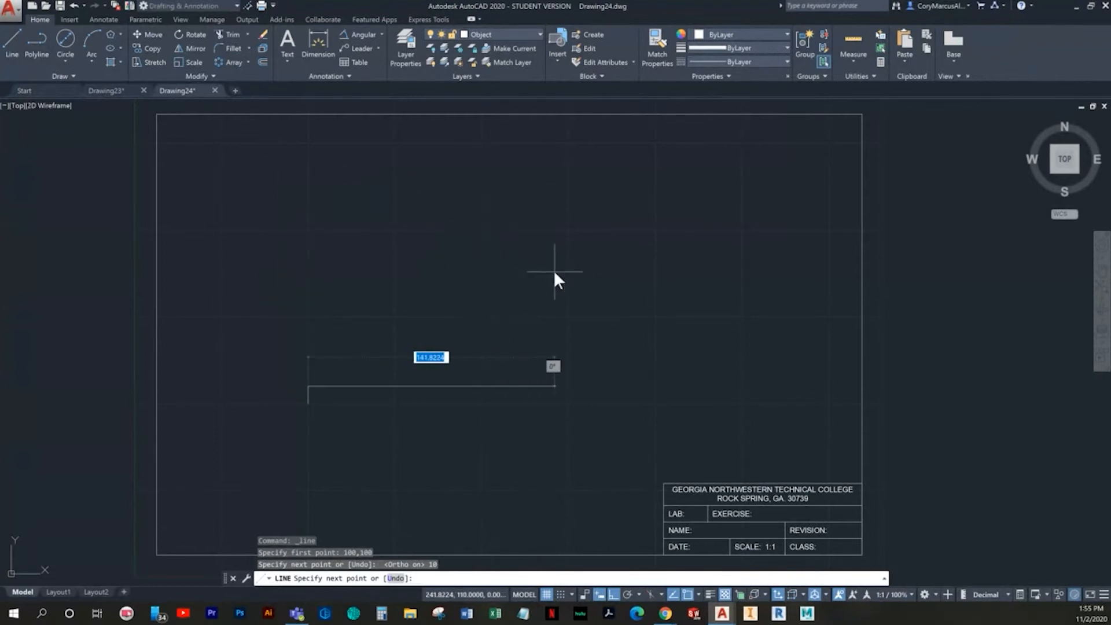
Continue the base outline with segments 100 units right, 10 down and 10 left
{"action": "type", "text": "100"}
{"action": "key", "text": "Return"}
{"action": "type", "text": "10"}
{"action": "key", "text": "Return"}
{"action": "type", "text": "10"}
{"action": "key", "text": "Return"}
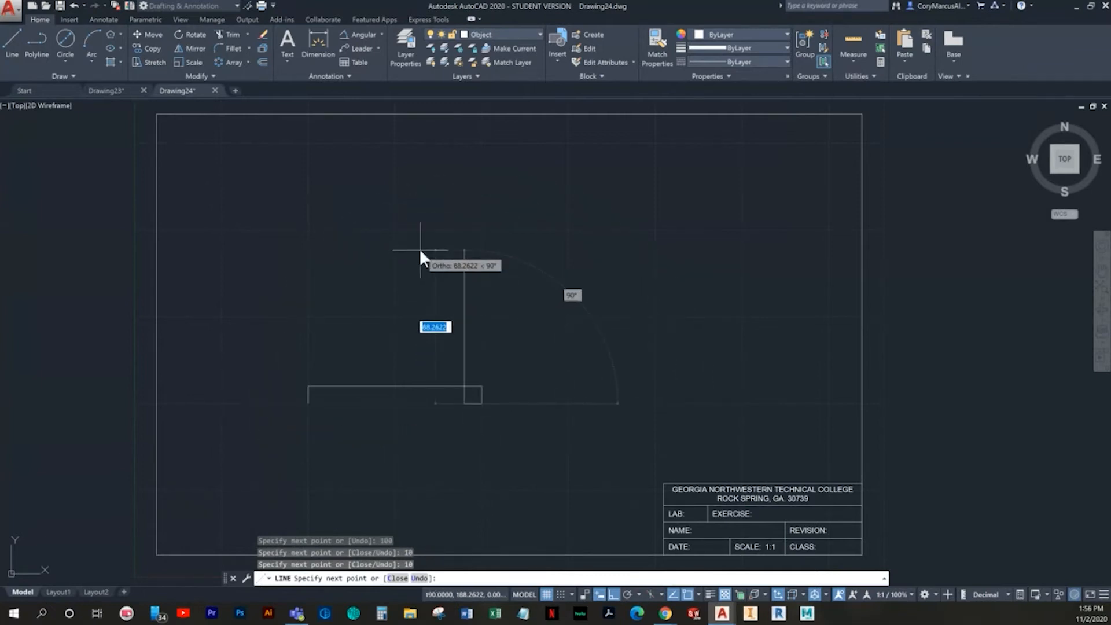
Close the base outline around its bottom recess with segments 5 units up, 80 left, 5 down and 10 left
{"action": "type", "text": "5"}
{"action": "key", "text": "Return"}
{"action": "type", "text": "80"}
{"action": "key", "text": "Return"}
{"action": "type", "text": "5"}
{"action": "key", "text": "Return"}
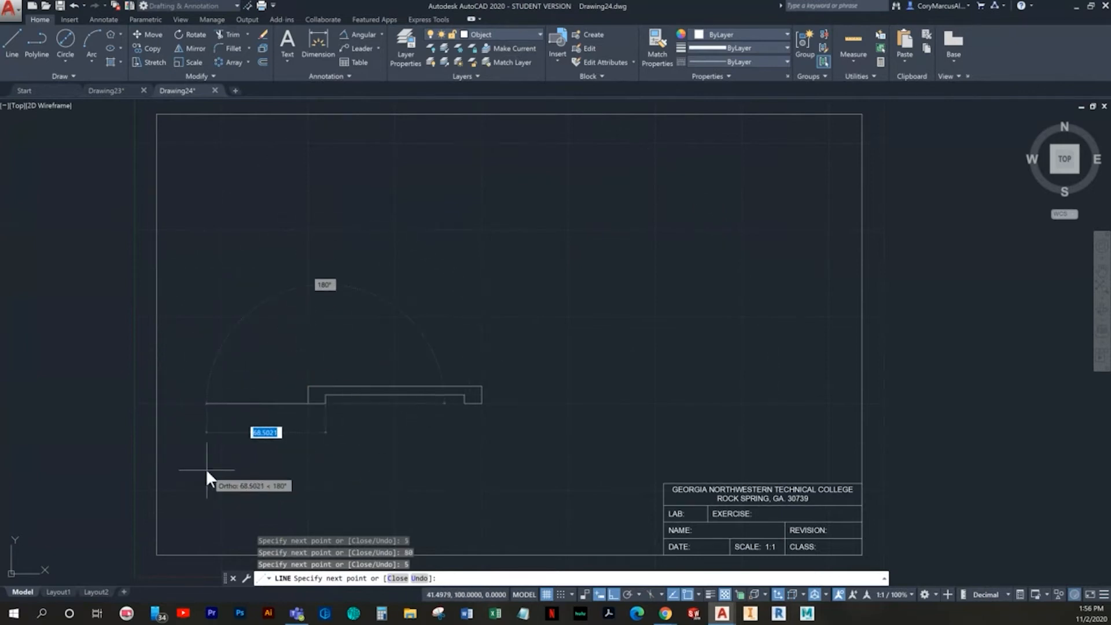
{"action": "type", "text": "10"}
{"action": "key", "text": "Return"}
{"action": "key", "text": "Escape"}
Draw a 20-unit vertical line upward from the midpoint of the base's top edge
{"action": "key", "text": "Return"}
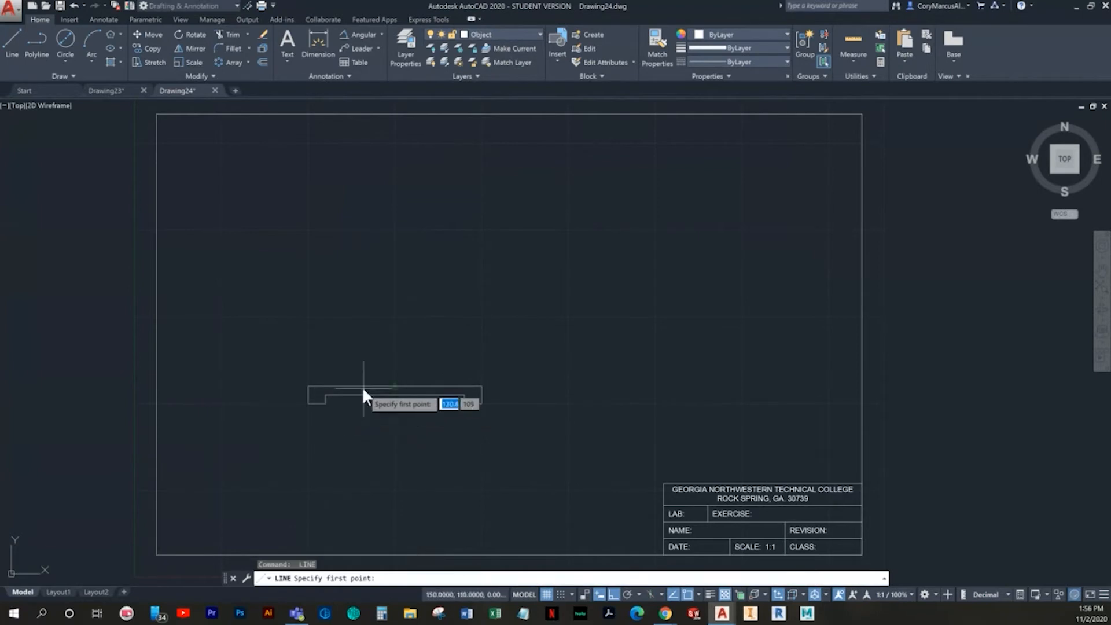
{"action": "middle_click_drag", "start_coordinate": [362, 389], "coordinate": [279, 405]}
{"action": "scroll", "coordinate": [440, 370], "scroll_direction": "up", "scroll_amount": 2}
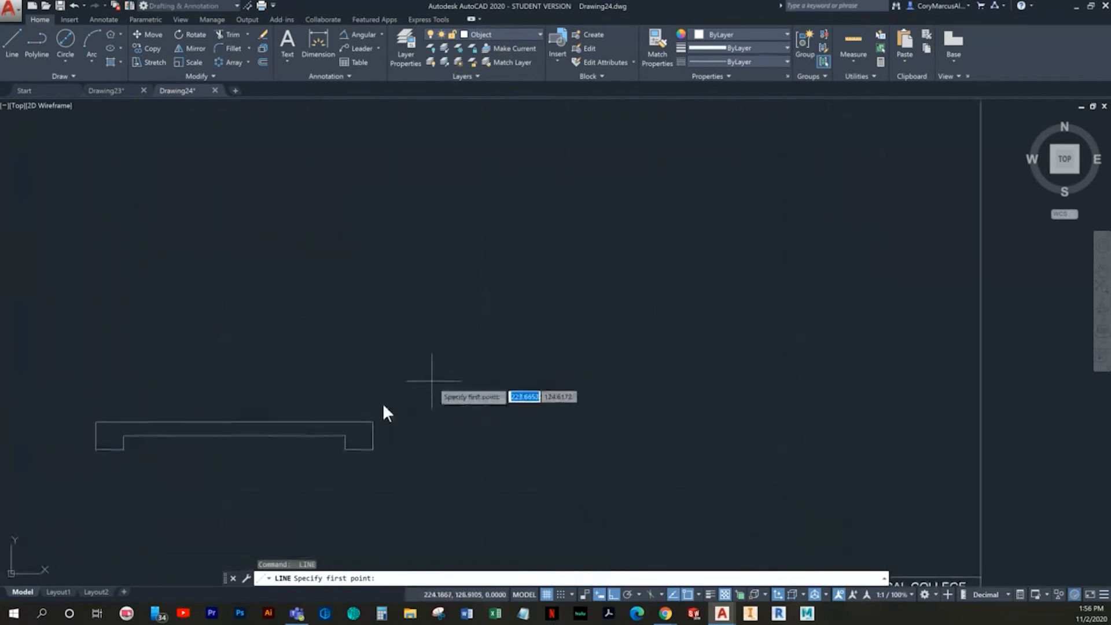
{"action": "left_click", "coordinate": [234, 422]}
{"action": "middle_click_drag", "start_coordinate": [297, 238], "coordinate": [391, 233]}
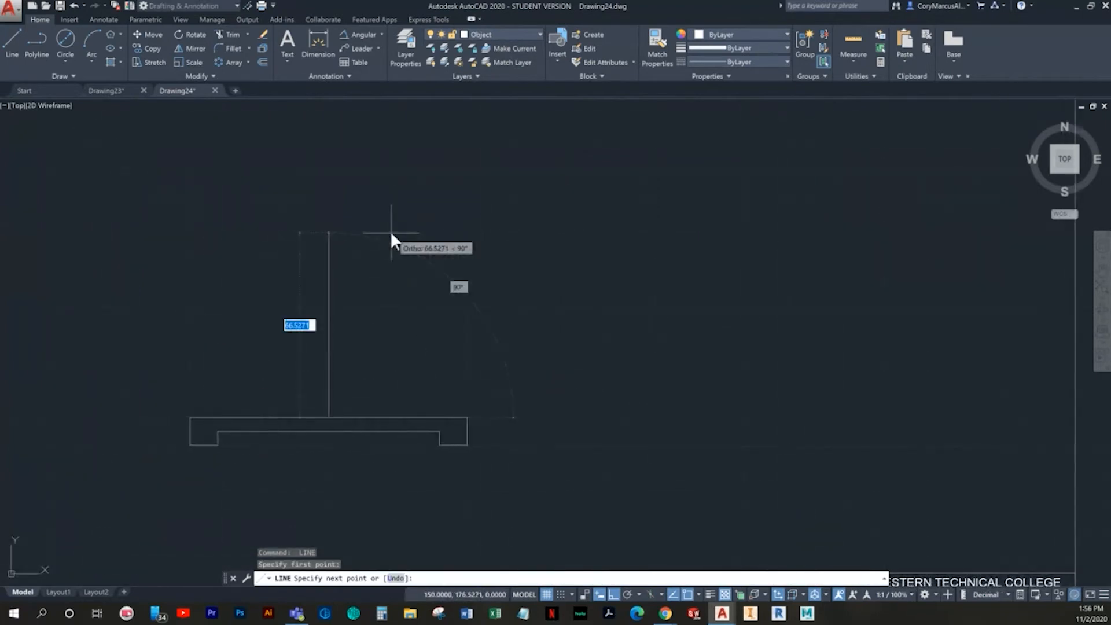
{"action": "type", "text": "20"}
{"action": "key", "text": "Return"}
{"action": "key", "text": "Escape"}
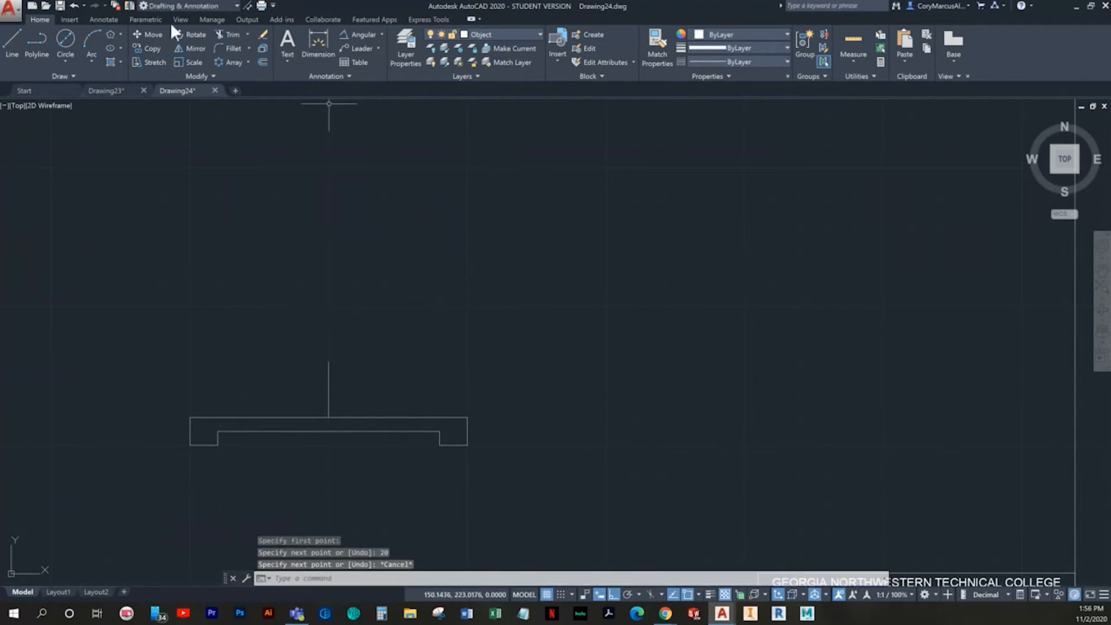
Draw a circle of diameter 20 centered on the upper end of the vertical line
{"action": "left_click", "coordinate": [68, 42]}
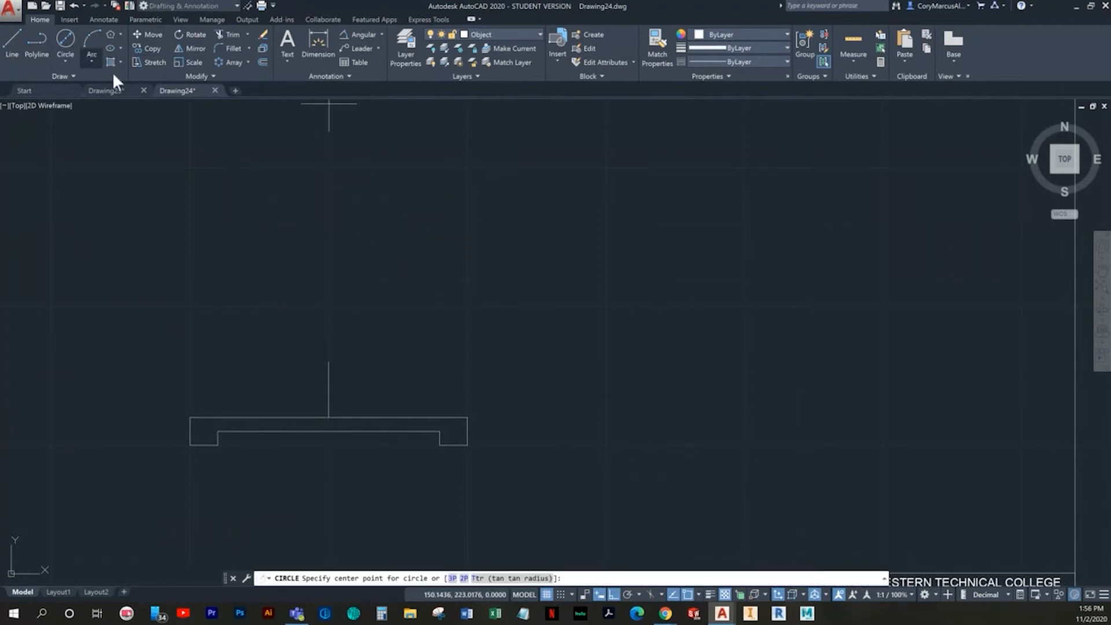
{"action": "left_click", "coordinate": [328, 362]}
{"action": "type", "text": "20"}
{"action": "key", "text": "Return"}
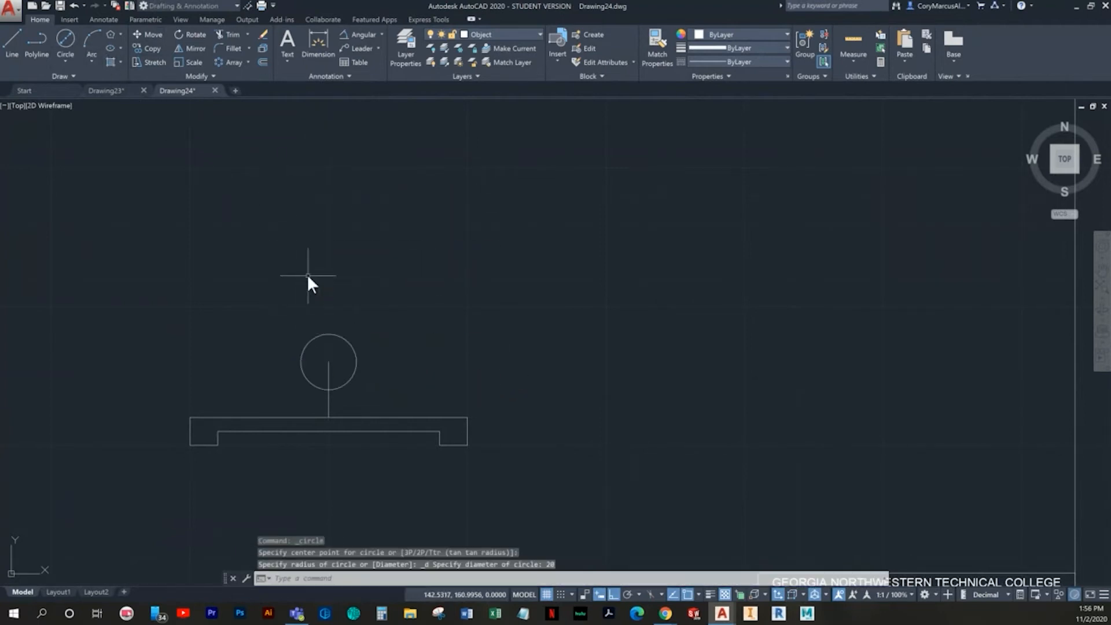
{"action": "key", "text": "Escape"}
{"action": "left_click", "coordinate": [77, 62]}
{"action": "left_click", "coordinate": [95, 93]}
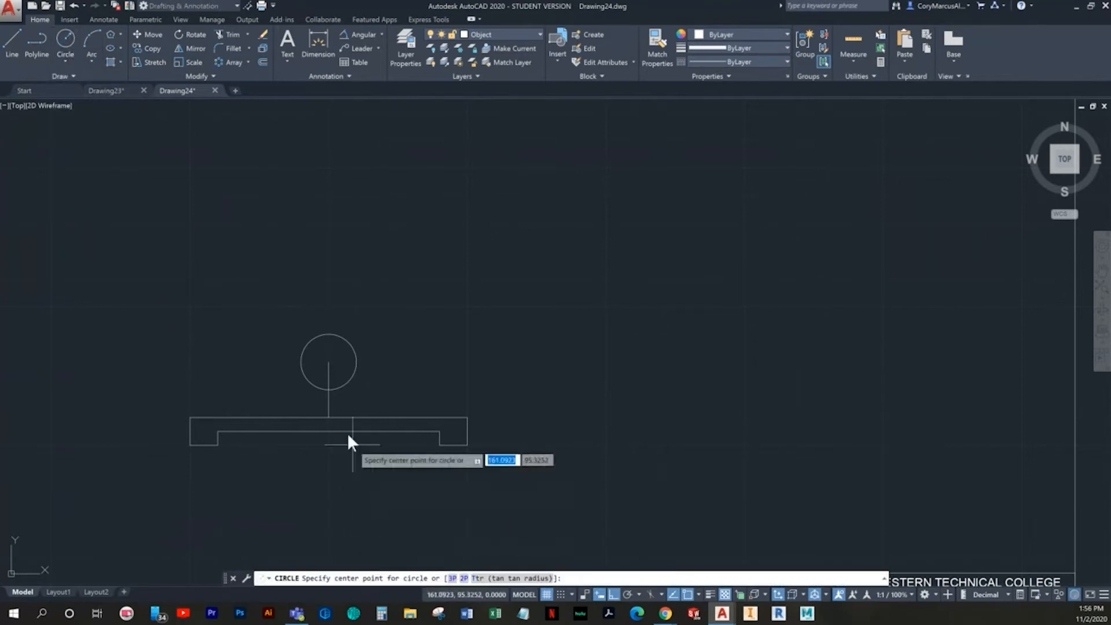
{"action": "left_click", "coordinate": [331, 359]}
{"action": "left_click", "coordinate": [350, 281]}
{"action": "key", "text": "Escape"}
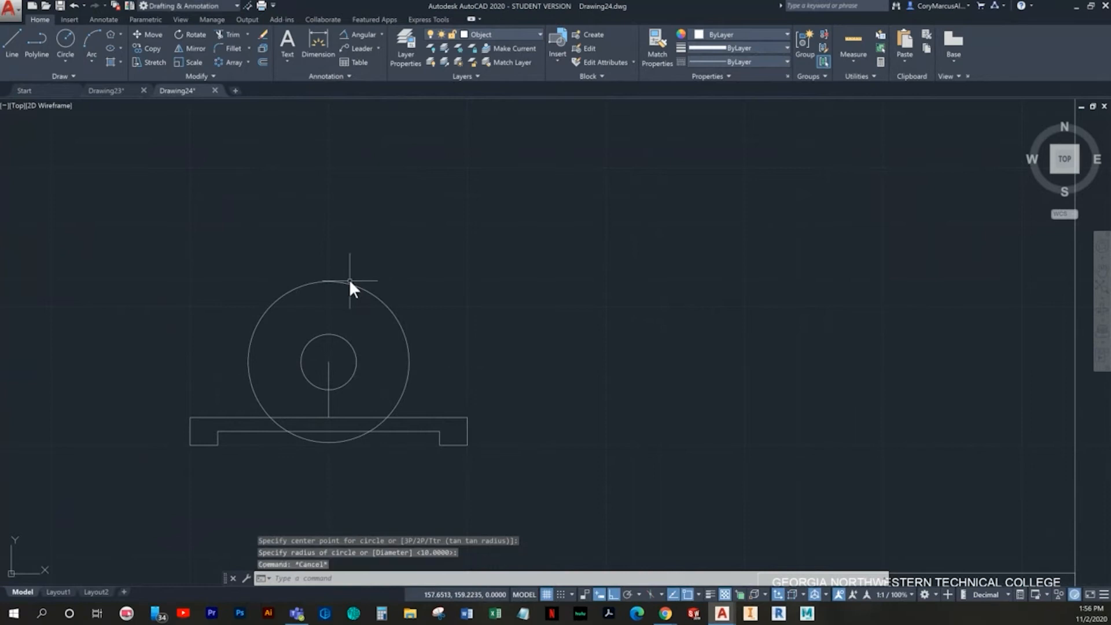
{"action": "key", "text": "ctrl+z"}
Draw a concentric circle of radius 20 around the small circle
{"action": "left_click", "coordinate": [67, 39]}
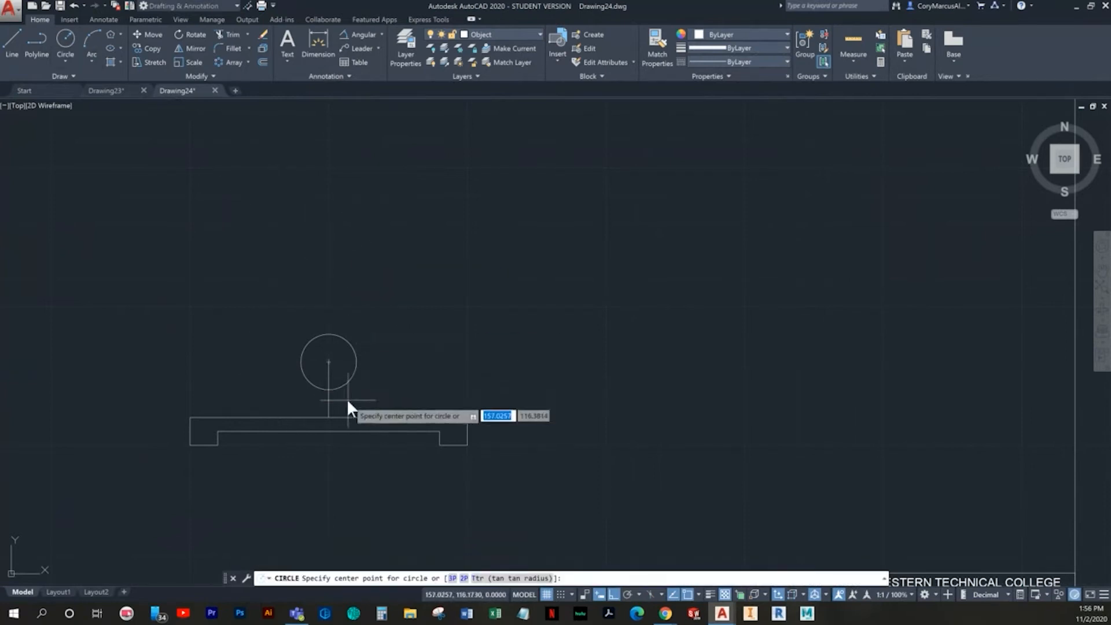
{"action": "left_click", "coordinate": [329, 361]}
{"action": "type", "text": "20"}
{"action": "key", "text": "Return"}
{"action": "key", "text": "Escape"}
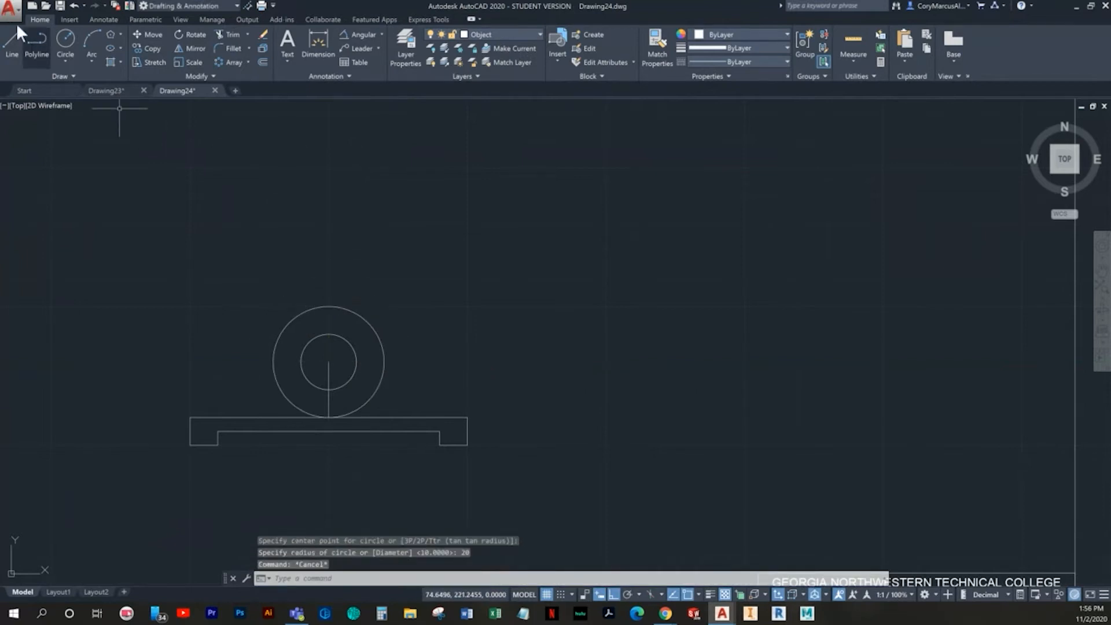
Draw vertical lines from the large circle's left and right quadrants down to just below the base's top edge
{"action": "left_click", "coordinate": [12, 42]}
{"action": "scroll", "coordinate": [272, 367], "scroll_direction": "up", "scroll_amount": 2}
{"action": "left_click", "coordinate": [295, 359]}
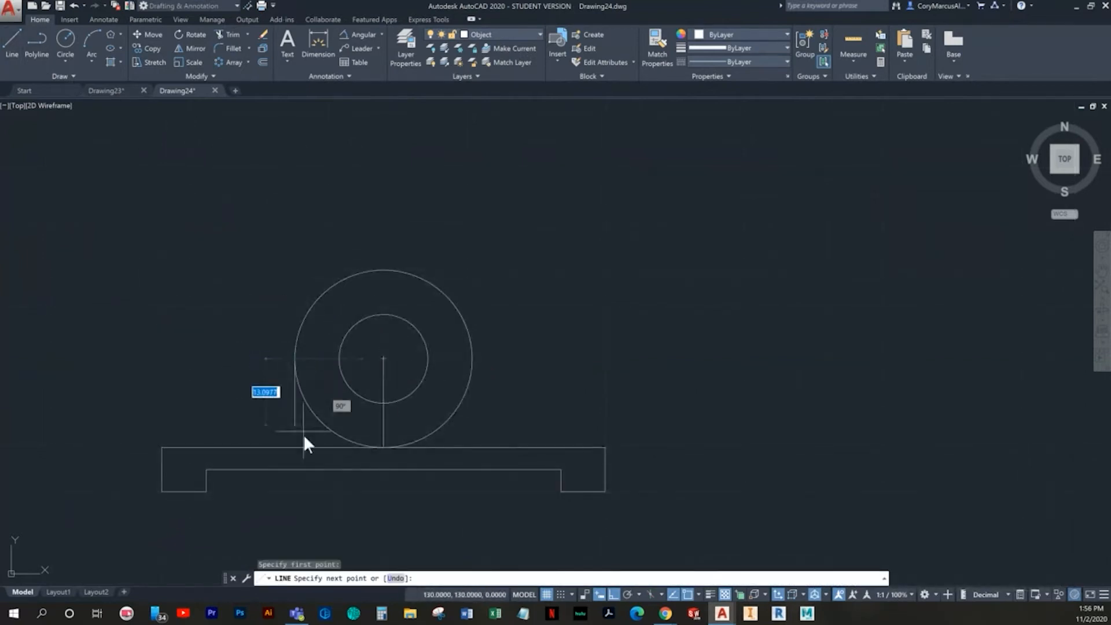
{"action": "left_click", "coordinate": [301, 457]}
{"action": "key", "text": "Return"}
{"action": "key", "text": "Return"}
{"action": "left_click", "coordinate": [472, 359]}
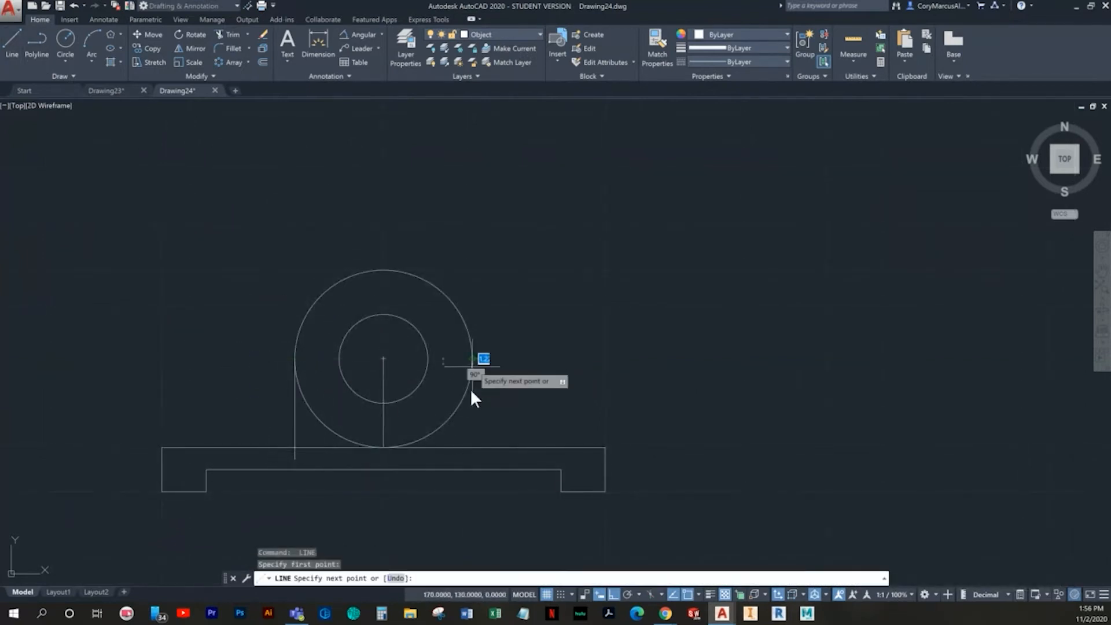
{"action": "left_click", "coordinate": [475, 455]}
{"action": "key", "text": "Return"}
Trim away the lower half of the large circle and the ends of the vertical lines that overshoot the base's top edge
{"action": "type", "text": "tr"}
{"action": "key", "text": "Return"}
{"action": "key", "text": "Return"}
{"action": "scroll", "coordinate": [535, 469], "scroll_direction": "up", "scroll_amount": 2}
{"action": "scroll", "coordinate": [536, 469], "scroll_direction": "up", "scroll_amount": 2}
{"action": "left_click", "coordinate": [367, 415]}
{"action": "left_click", "coordinate": [258, 400]}
{"action": "middle_click_drag", "start_coordinate": [340, 409], "coordinate": [559, 359]}
{"action": "scroll", "coordinate": [331, 350], "scroll_direction": "down", "scroll_amount": 2}
{"action": "left_click", "coordinate": [376, 298]}
{"action": "left_click", "coordinate": [327, 267]}
{"action": "middle_click_drag", "start_coordinate": [251, 313], "coordinate": [466, 343]}
{"action": "left_click", "coordinate": [315, 314]}
{"action": "left_click", "coordinate": [254, 332]}
{"action": "left_click", "coordinate": [224, 393]}
{"action": "left_click", "coordinate": [165, 387]}
{"action": "scroll", "coordinate": [281, 431], "scroll_direction": "down", "scroll_amount": 4}
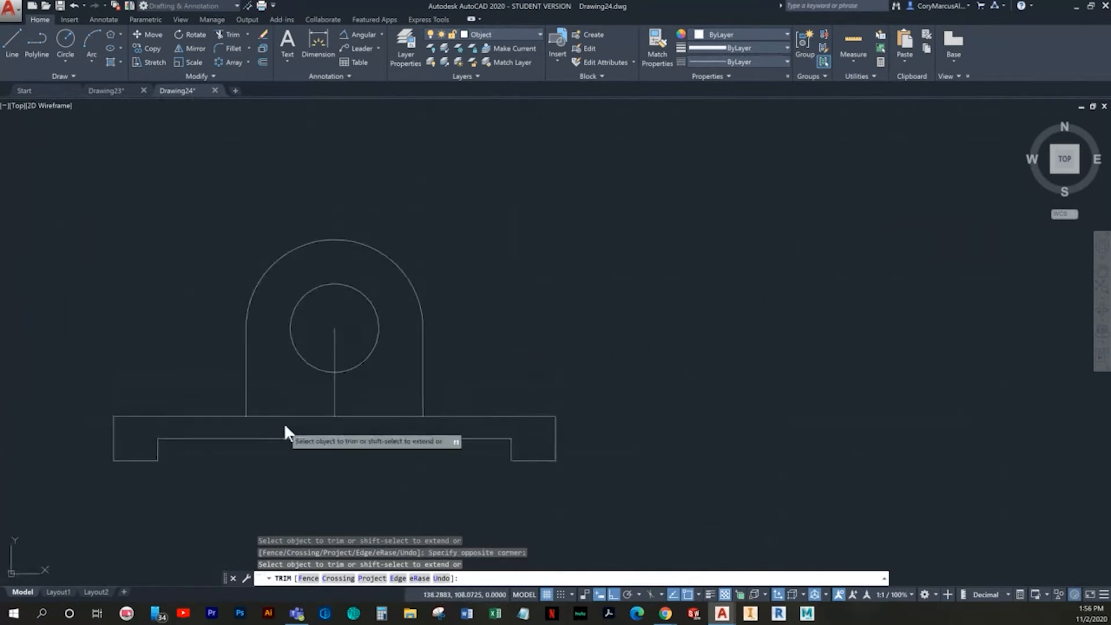
{"action": "key", "text": "Escape"}
Delete the vertical construction line running from the circle center to the base
{"action": "left_click", "coordinate": [343, 405]}
{"action": "left_click", "coordinate": [293, 385]}
{"action": "key", "text": "Delete"}
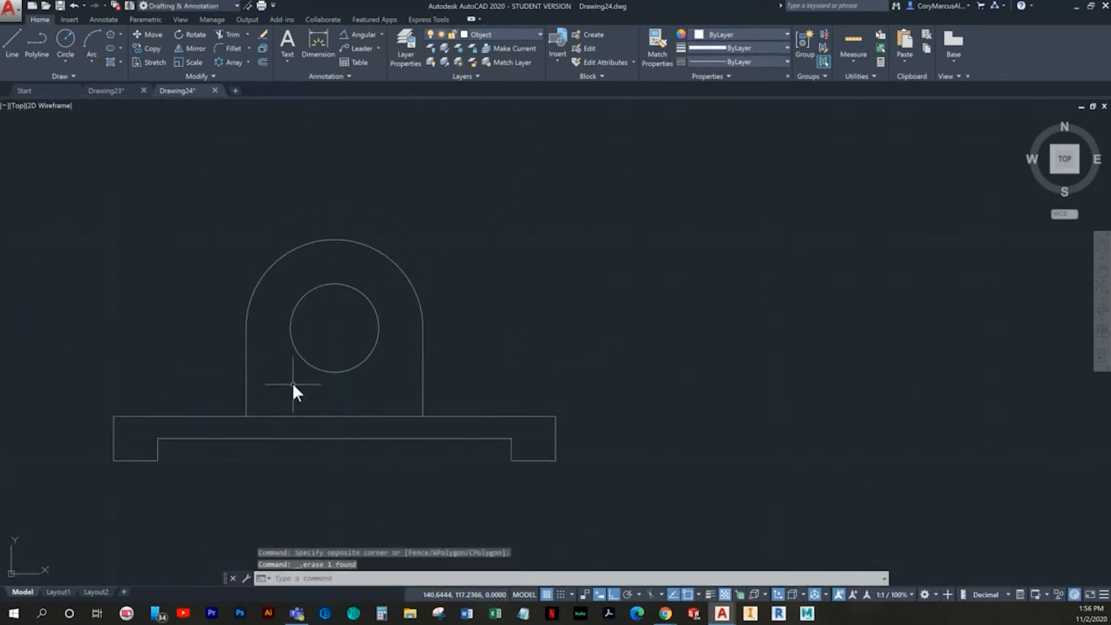
Trim the base's top edge between the two upright sides so the outline becomes continuous
{"action": "type", "text": "tr"}
{"action": "key", "text": "Return"}
{"action": "mouse_move", "coordinate": [340, 405]}
{"action": "left_mouse_down"}
{"action": "mouse_move", "coordinate": [359, 426]}
{"action": "mouse_move", "coordinate": [343, 404]}
{"action": "left_mouse_up"}
{"action": "key", "text": "Escape"}
{"action": "middle_click_drag", "start_coordinate": [384, 439], "coordinate": [477, 438]}
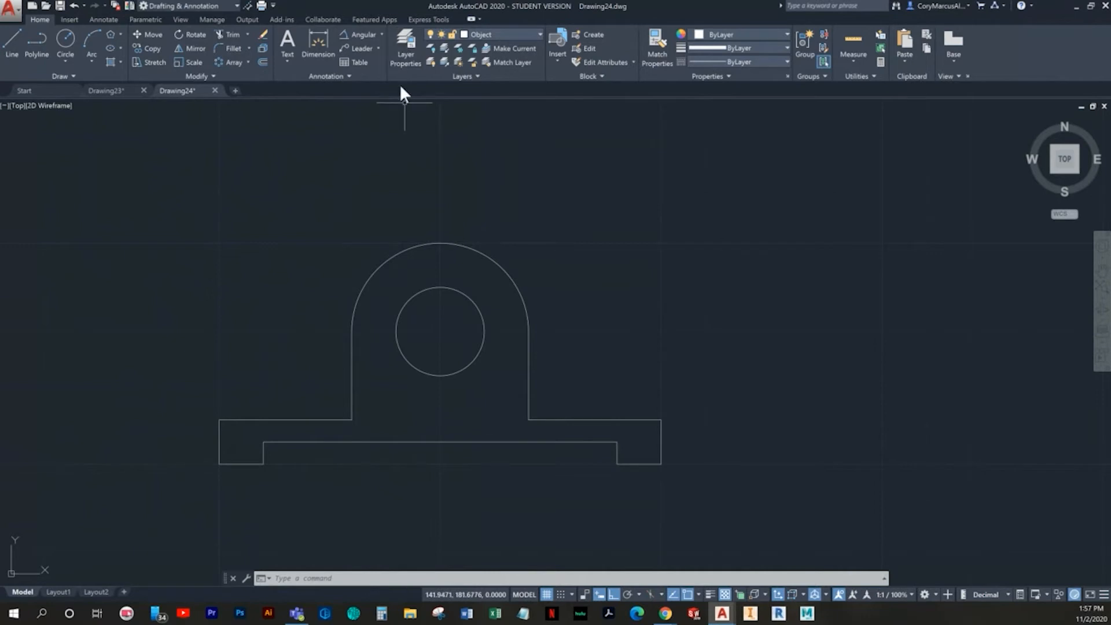
Make the Center layer current and add a center mark to the rounded top arc
{"action": "left_click", "coordinate": [496, 34]}
{"action": "left_click", "coordinate": [491, 63]}
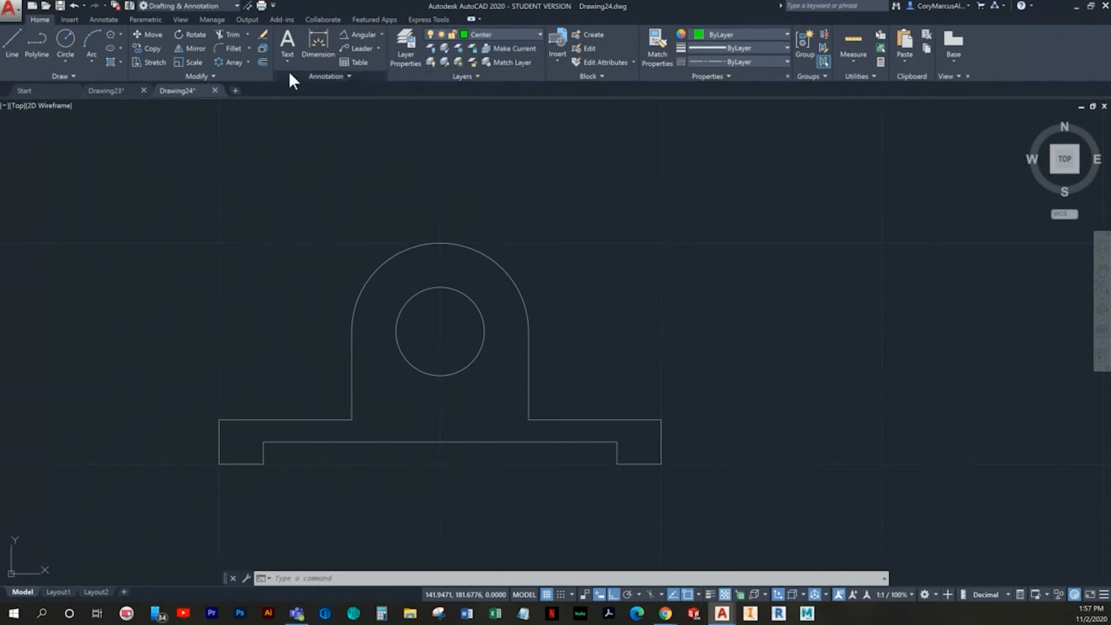
{"action": "left_click", "coordinate": [102, 19]}
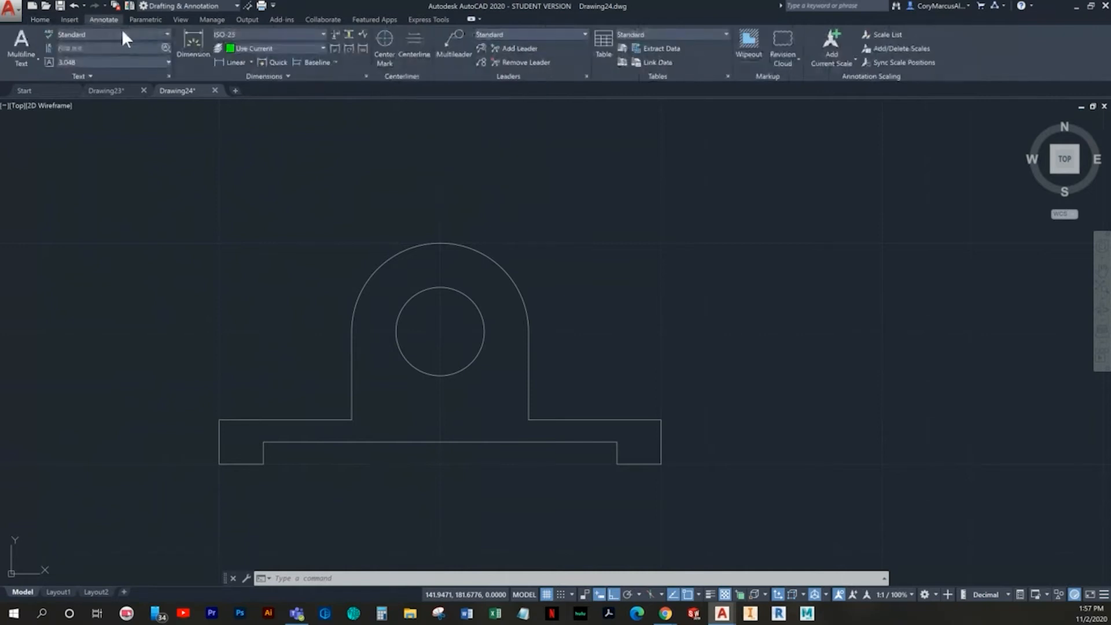
{"action": "left_click", "coordinate": [382, 41]}
{"action": "left_click", "coordinate": [456, 243]}
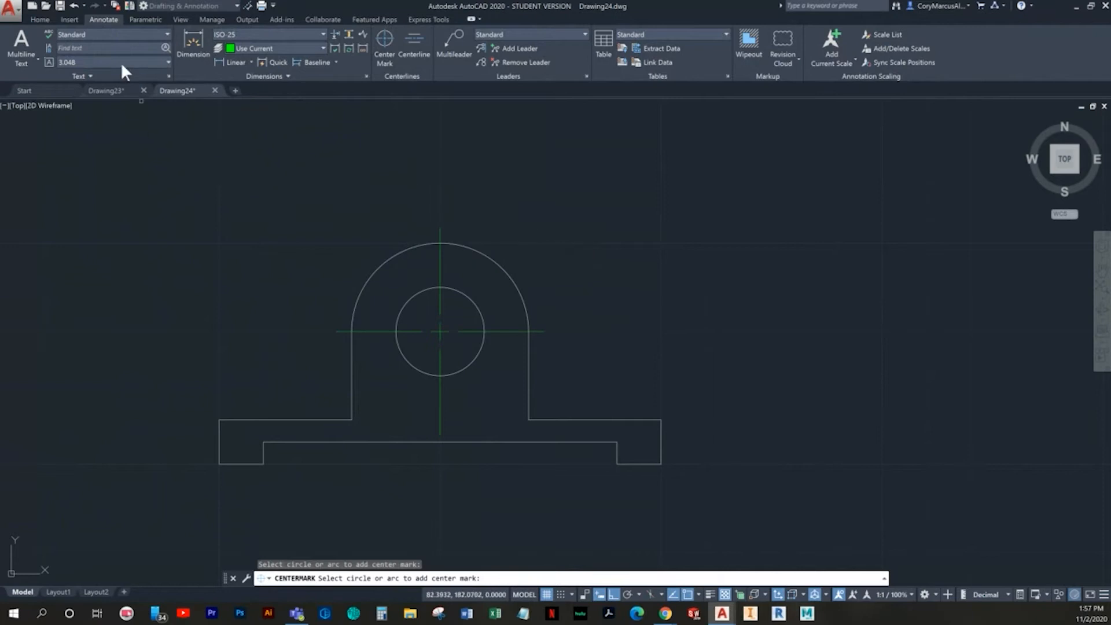
{"action": "key", "text": "Escape"}
Apply a Fix constraint to the base's lower left corner, at the end of its bottom line
{"action": "left_click", "coordinate": [38, 18]}
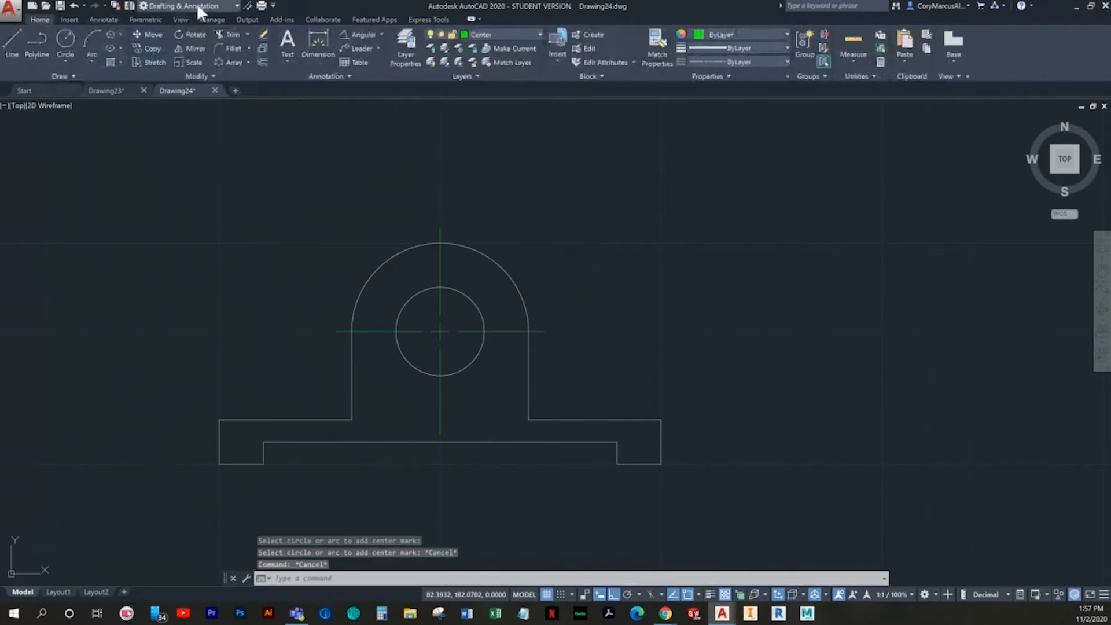
{"action": "left_click", "coordinate": [151, 16]}
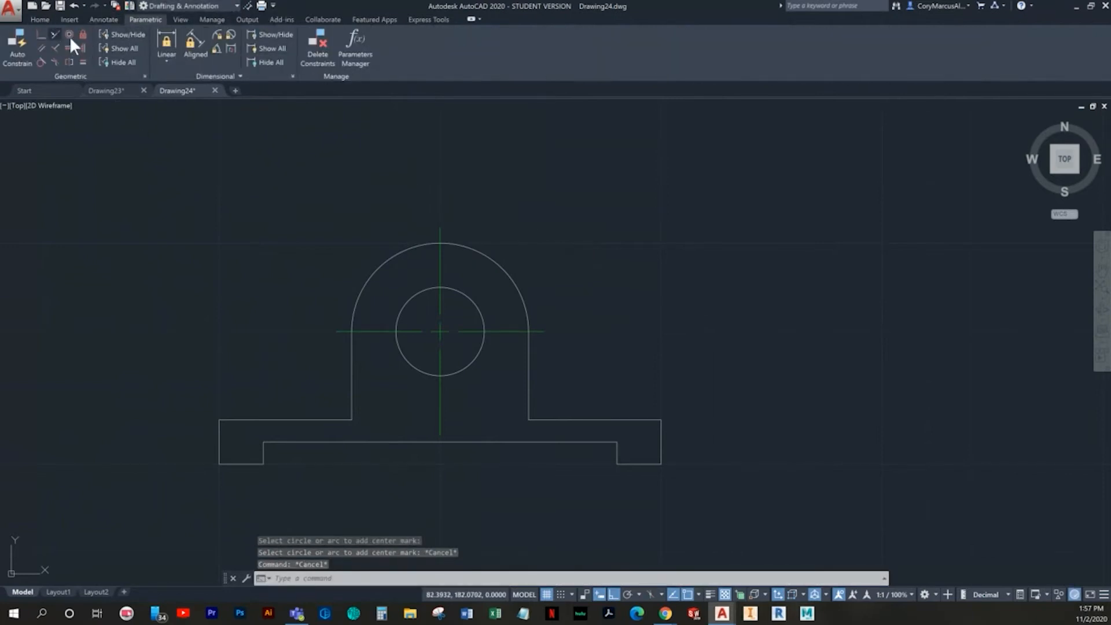
{"action": "scroll", "coordinate": [214, 480], "scroll_direction": "up", "scroll_amount": 6}
{"action": "scroll", "coordinate": [307, 451], "scroll_direction": "down", "scroll_amount": 4}
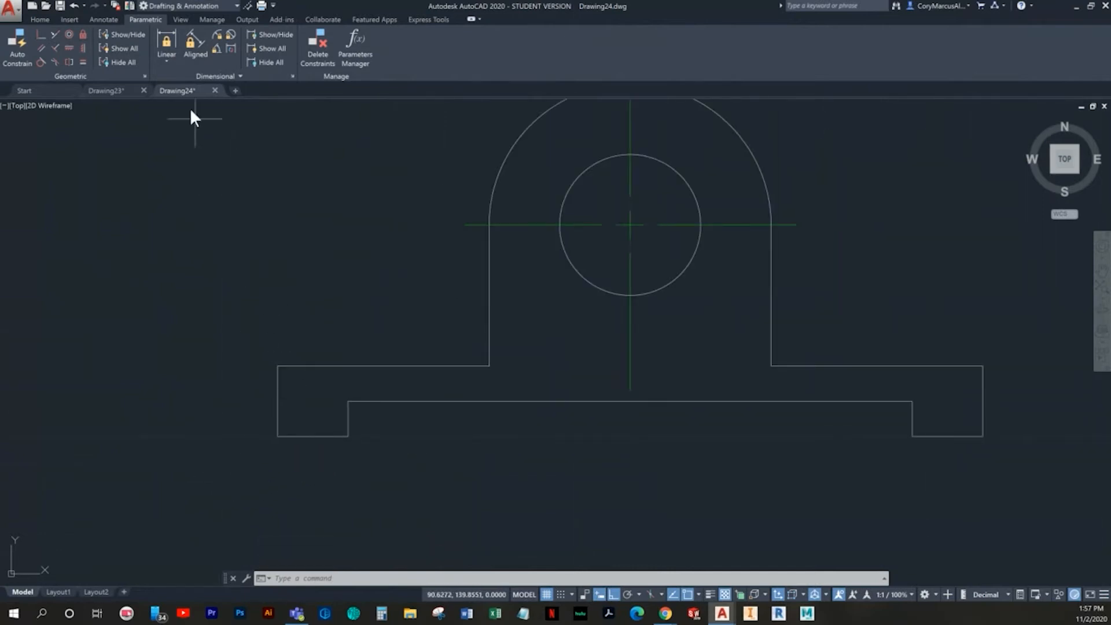
{"action": "left_click", "coordinate": [83, 34]}
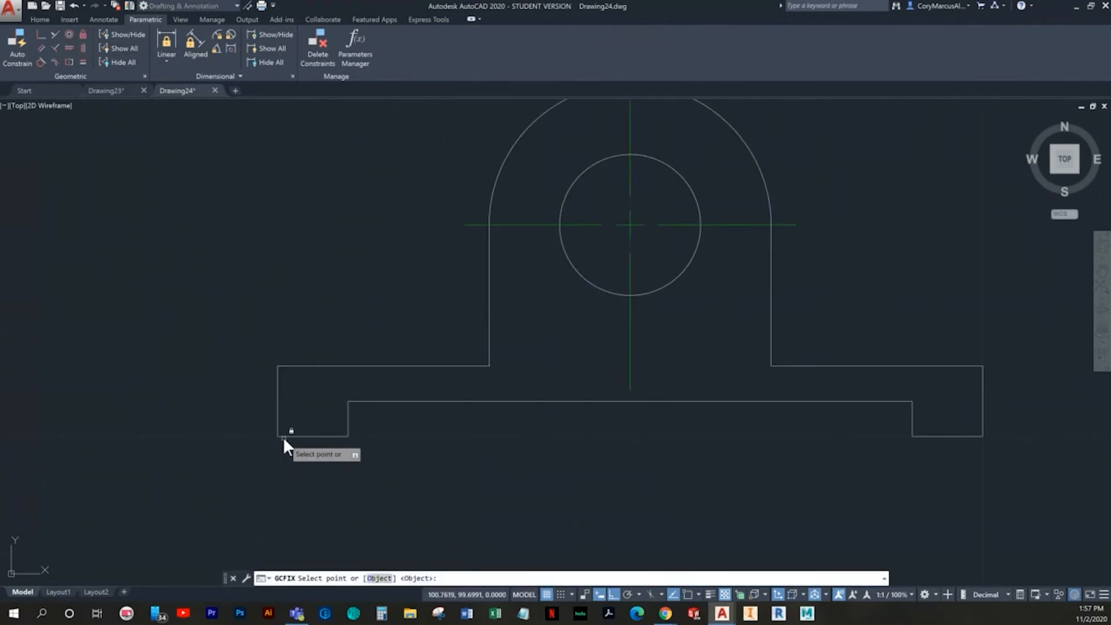
{"action": "left_click", "coordinate": [283, 436]}
{"action": "key", "text": "Escape"}
Apply a Coincident constraint joining the bottom line and the left vertical line at the base's lower left corner
{"action": "middle_click_drag", "start_coordinate": [276, 347], "coordinate": [255, 341]}
{"action": "left_click", "coordinate": [40, 36]}
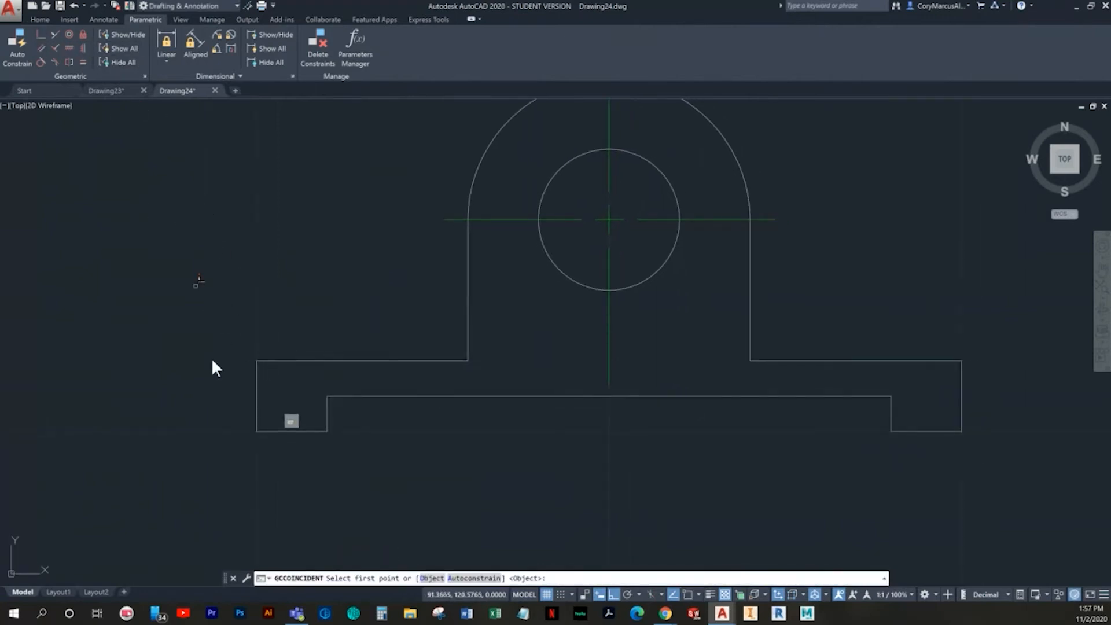
{"action": "scroll", "coordinate": [210, 364], "scroll_direction": "up", "scroll_amount": 5}
{"action": "left_click", "coordinate": [401, 548]}
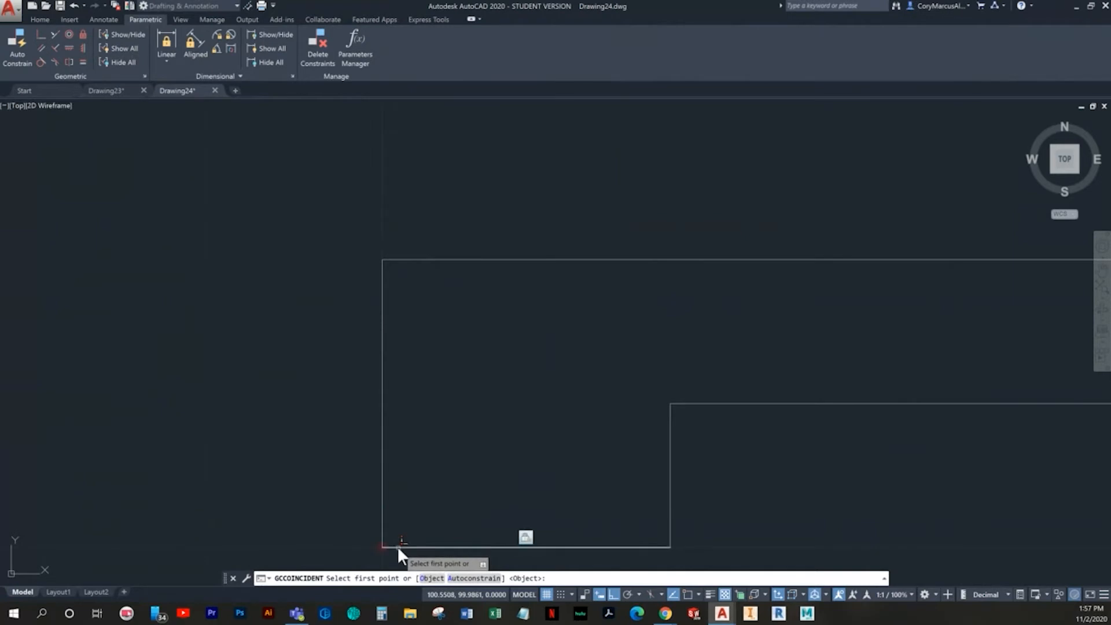
{"action": "left_click", "coordinate": [383, 528]}
{"action": "key", "text": "Escape"}
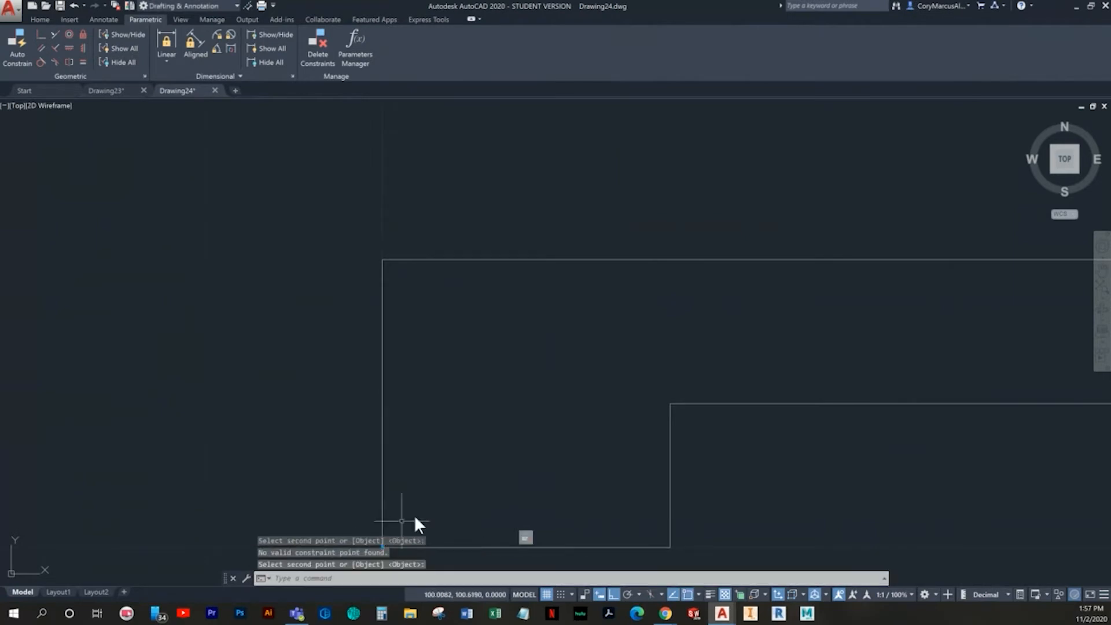
Apply a Coincident constraint joining the left vertical line and the top edge at the base's upper left corner
{"action": "middle_click_drag", "start_coordinate": [388, 524], "coordinate": [376, 389]}
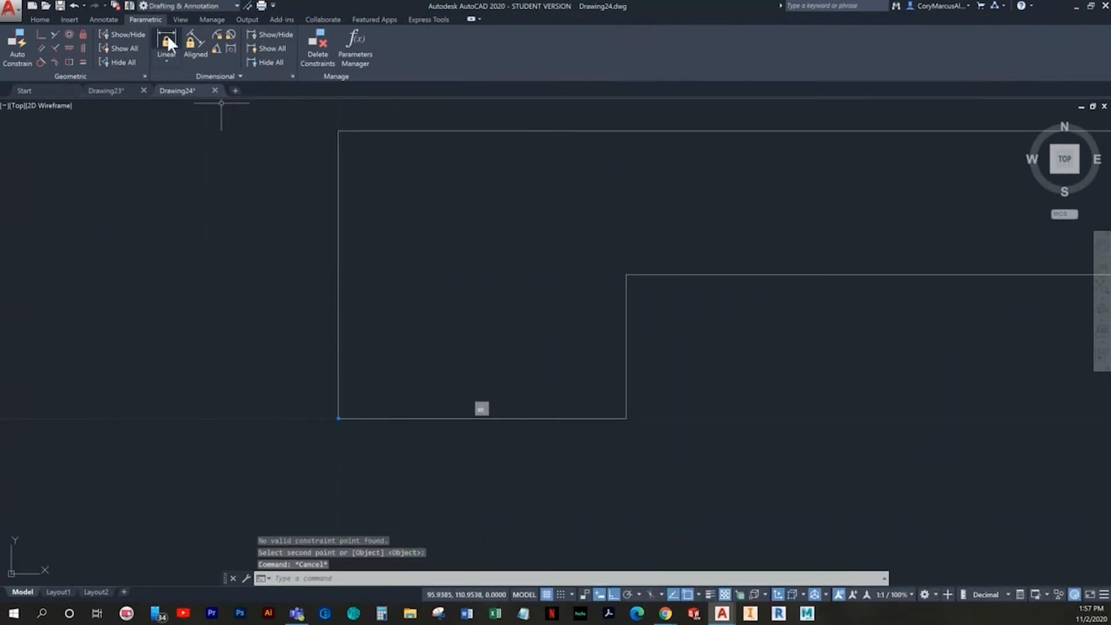
{"action": "left_click", "coordinate": [41, 33]}
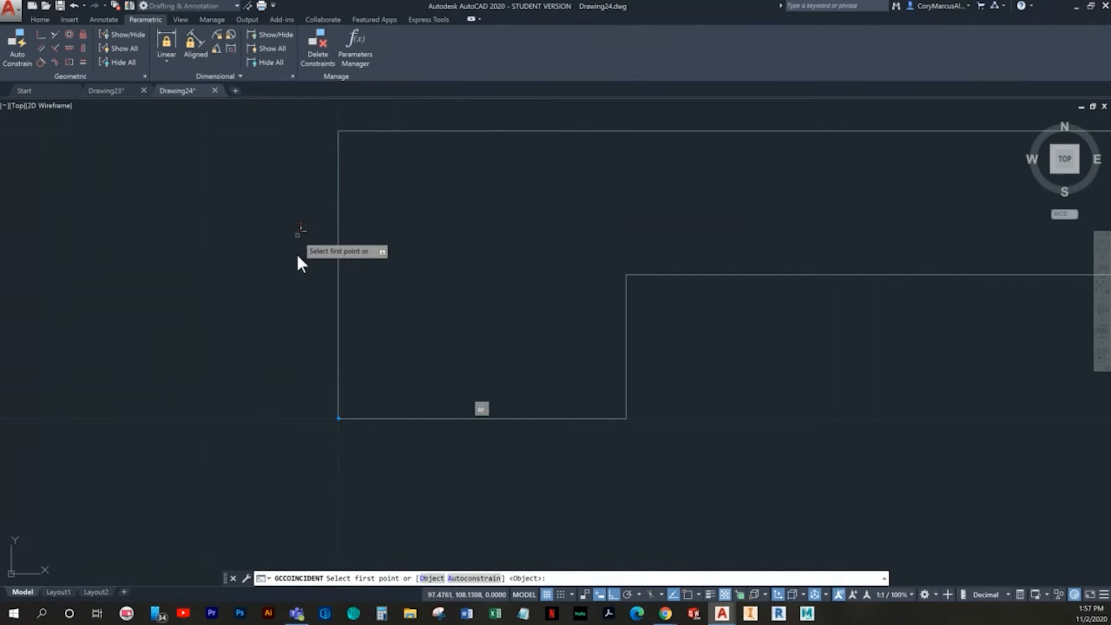
{"action": "left_click", "coordinate": [332, 222]}
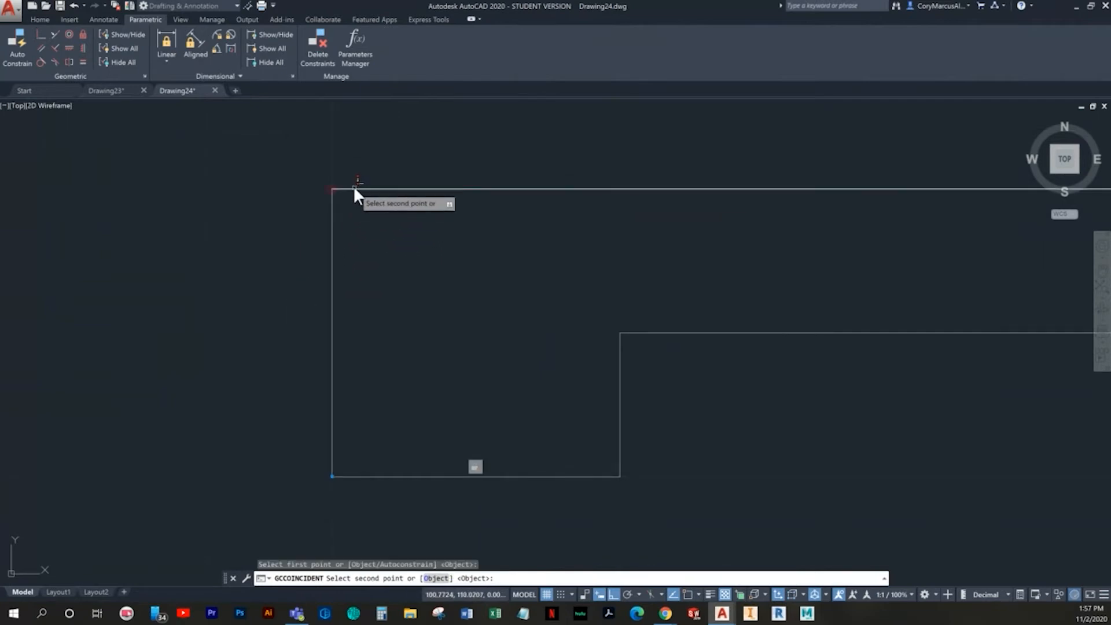
{"action": "left_click", "coordinate": [354, 190]}
Apply Coincident constraints at the upper and lower ends of the recess's left side, joining it to the recess line and the left foot's bottom line
{"action": "key", "text": "Return"}
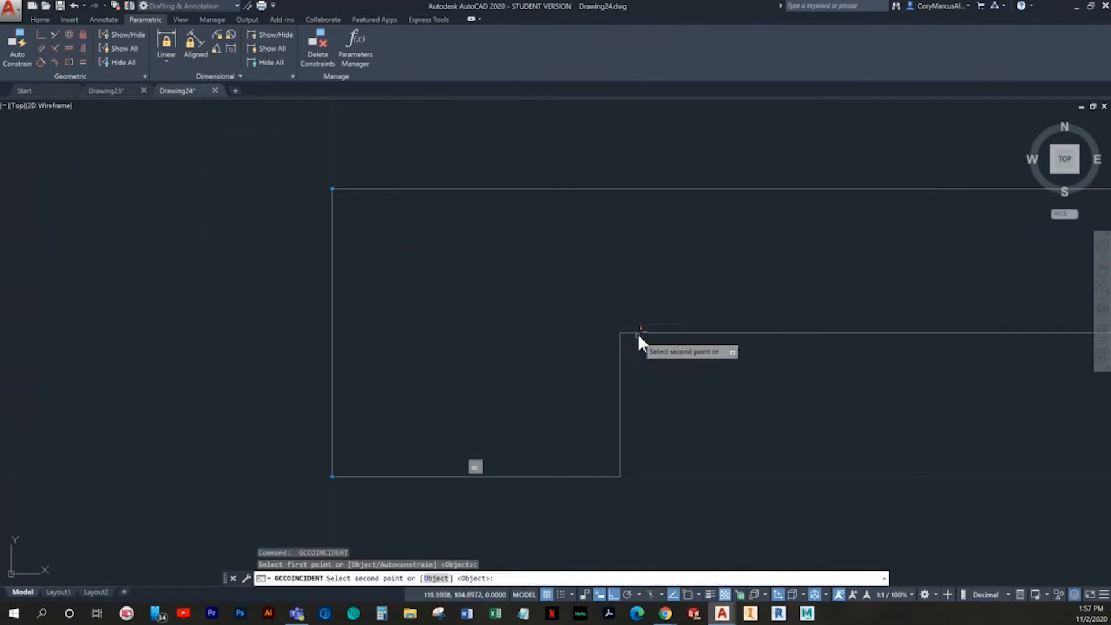
{"action": "left_click", "coordinate": [641, 333]}
{"action": "middle_click_drag", "start_coordinate": [779, 386], "coordinate": [569, 375]}
{"action": "key", "text": "space"}
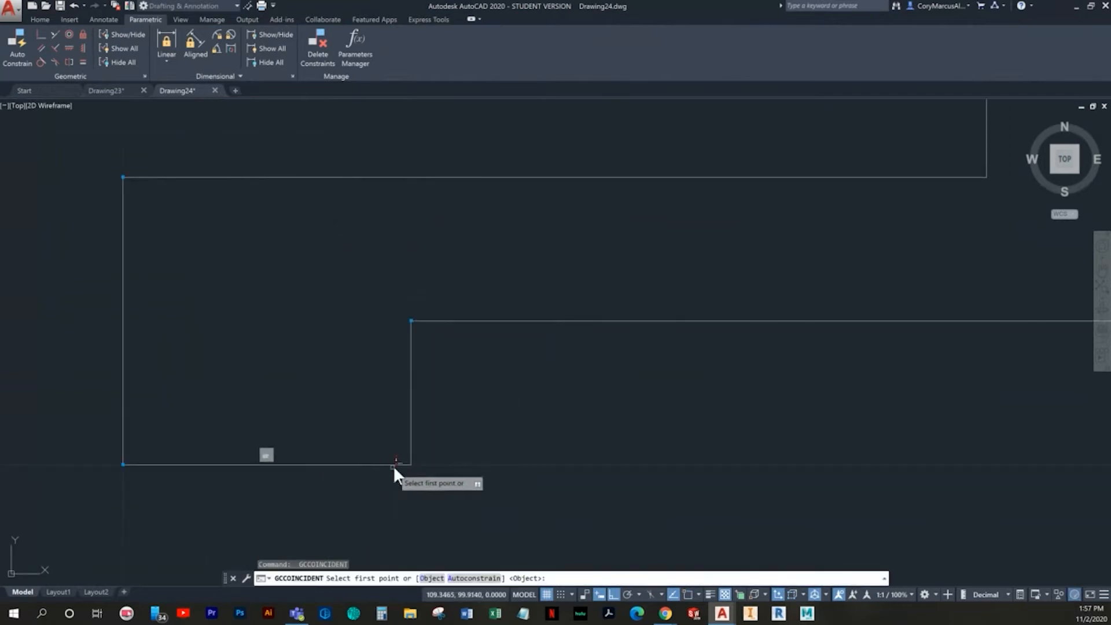
{"action": "left_click", "coordinate": [396, 464]}
{"action": "left_click", "coordinate": [412, 438]}
Apply a Coincident constraint joining the base's left top edge to the lower end of the left upright side
{"action": "scroll", "coordinate": [579, 431], "scroll_direction": "down", "scroll_amount": 2}
{"action": "middle_click_drag", "start_coordinate": [571, 435], "coordinate": [372, 440]}
{"action": "key", "text": "space"}
{"action": "left_click", "coordinate": [623, 273]}
{"action": "left_click", "coordinate": [629, 264]}
Apply a Coincident constraint joining the upper end of the left upright side to the rounded top arc
{"action": "middle_click_drag", "start_coordinate": [694, 259], "coordinate": [494, 427]}
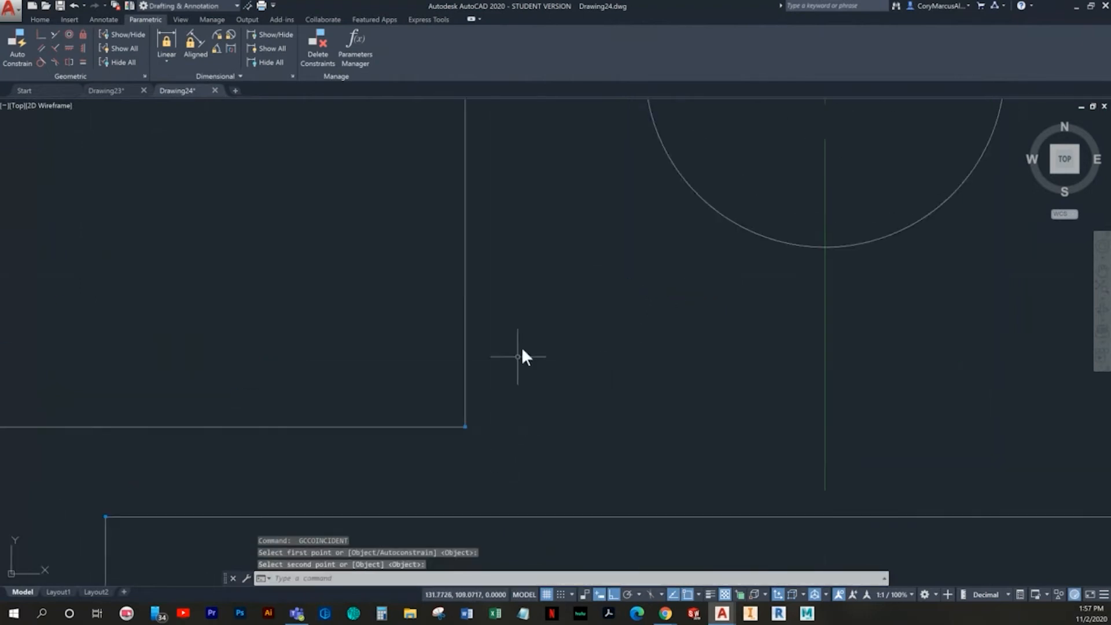
{"action": "key", "text": "space"}
{"action": "scroll", "coordinate": [457, 240], "scroll_direction": "down", "scroll_amount": 2}
{"action": "left_click", "coordinate": [416, 233]}
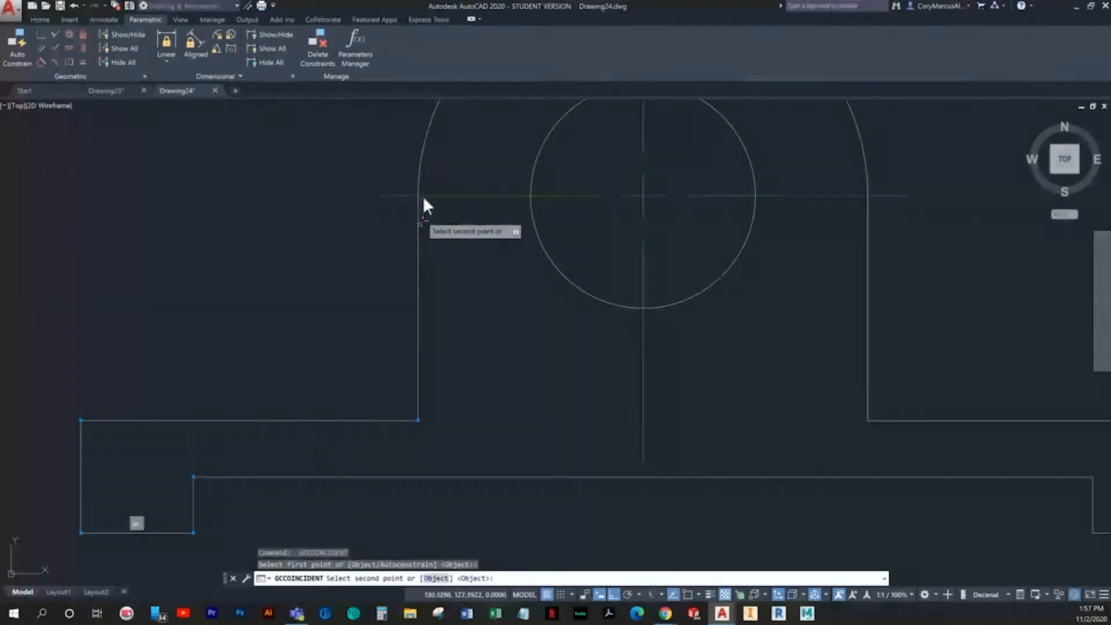
{"action": "left_click", "coordinate": [421, 171]}
{"action": "left_click", "coordinate": [418, 209]}
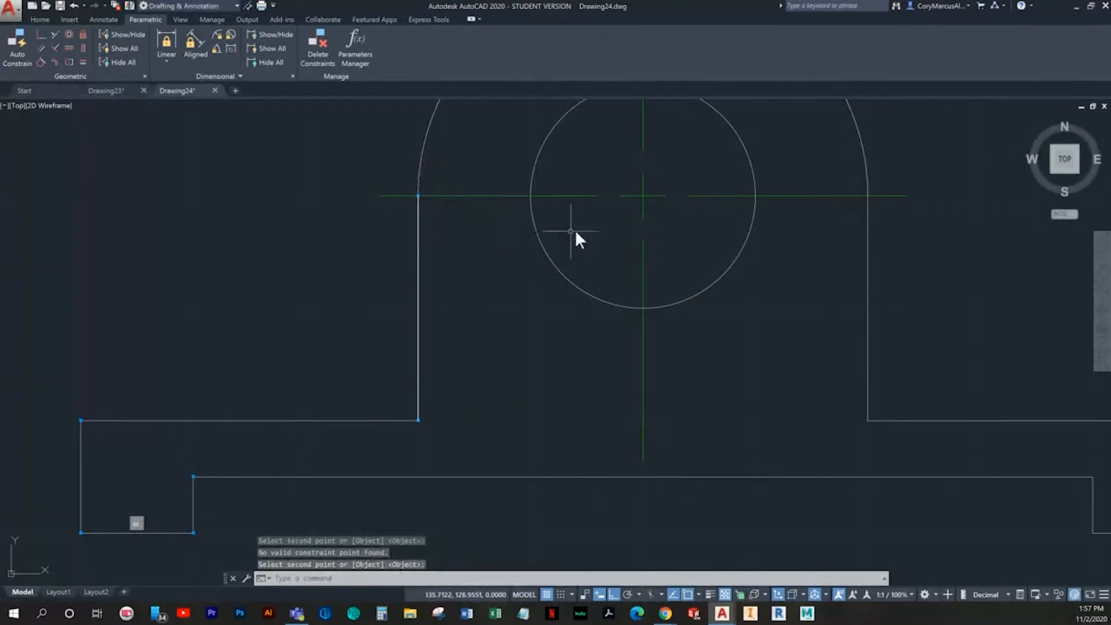
Apply a Coincident constraint joining the hole circle's center to the center mark
{"action": "key", "text": "space"}
{"action": "left_click", "coordinate": [736, 137]}
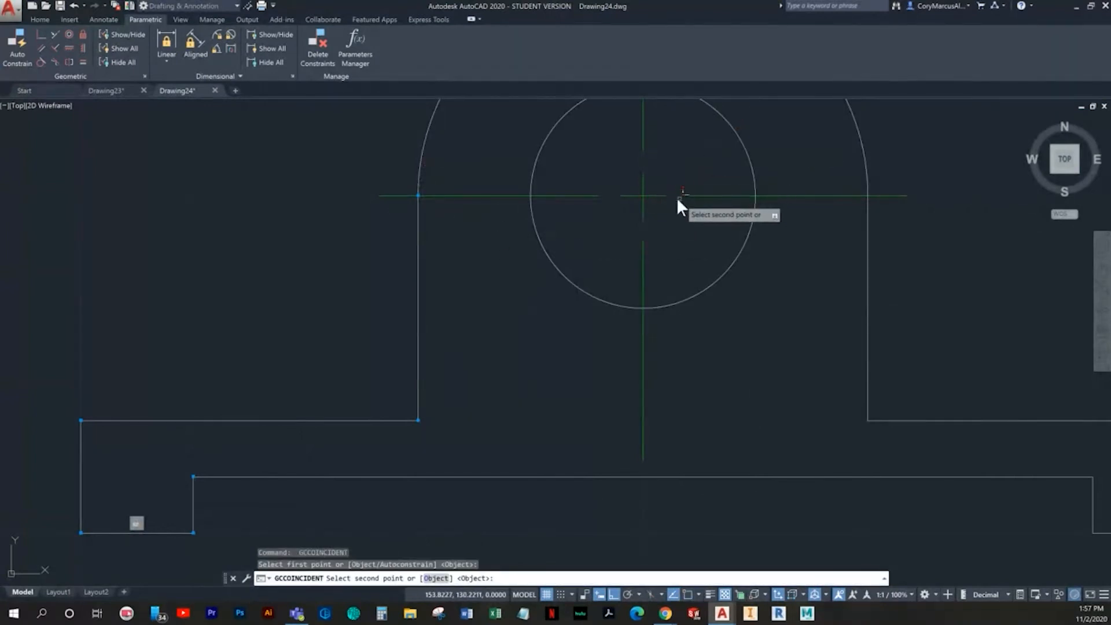
{"action": "left_click", "coordinate": [645, 194]}
Apply a Coincident constraint joining the lower end of the right upright side to the base's right top edge
{"action": "middle_click_drag", "start_coordinate": [707, 297], "coordinate": [536, 372]}
{"action": "key", "text": "space"}
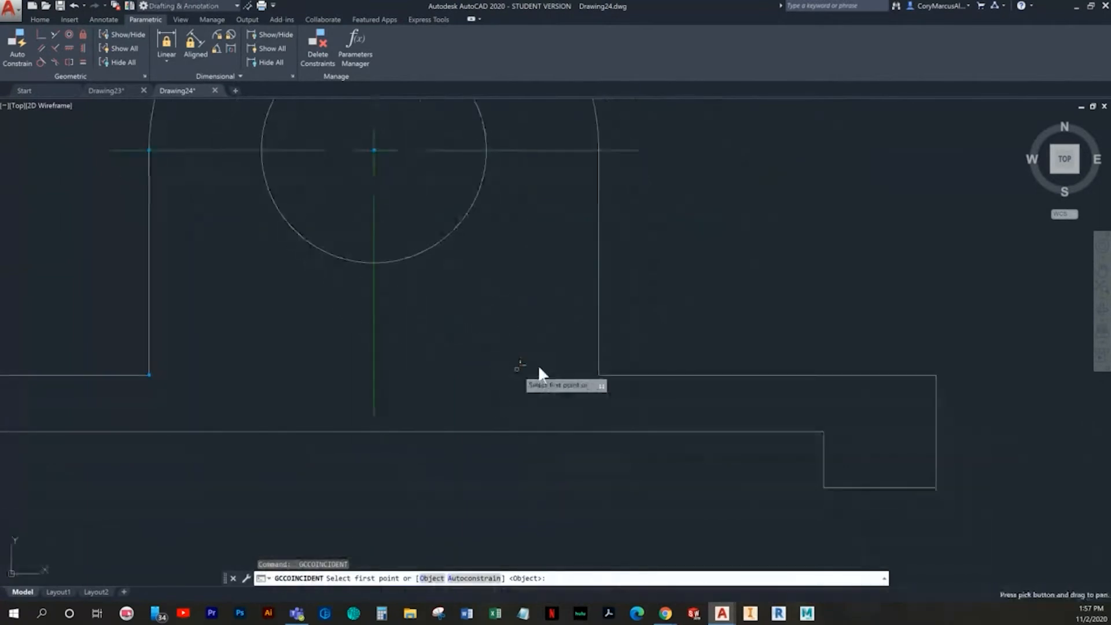
{"action": "left_click", "coordinate": [599, 338]}
{"action": "left_click", "coordinate": [626, 374]}
Apply a Coincident constraint joining the upper end of the right upright side to the rounded top arc
{"action": "middle_click_drag", "start_coordinate": [627, 325], "coordinate": [596, 411]}
{"action": "key", "text": "space"}
{"action": "left_click", "coordinate": [568, 249]}
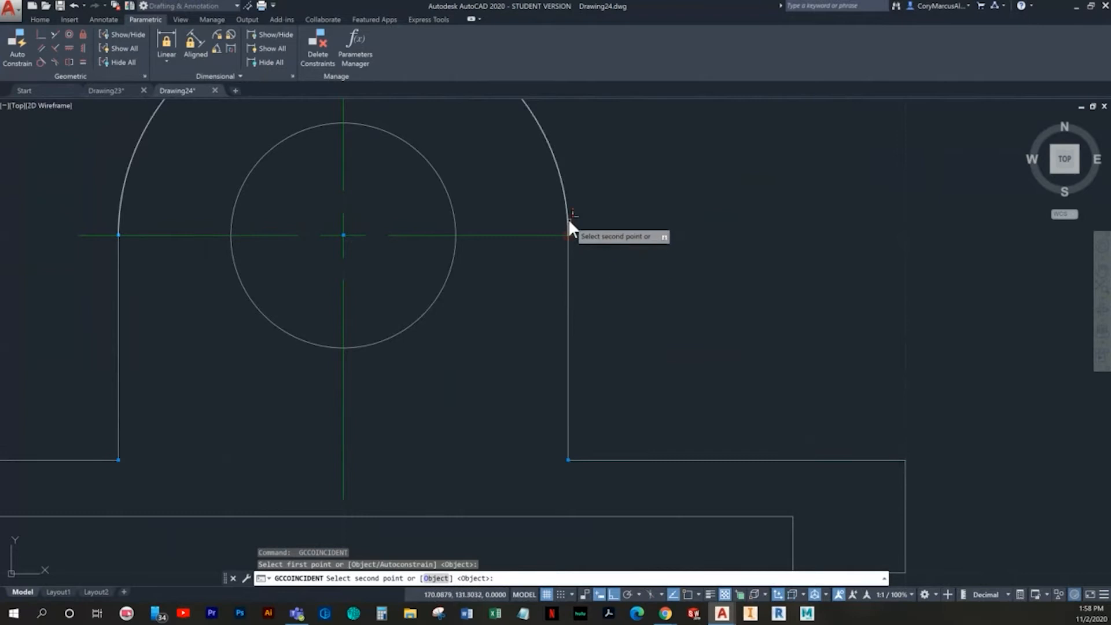
{"action": "left_click", "coordinate": [568, 218]}
Apply Coincident constraints at both ends of the base's outer right side, joining it to the top edge and the right foot's bottom line
{"action": "middle_click_drag", "start_coordinate": [658, 409], "coordinate": [607, 270]}
{"action": "key", "text": "space"}
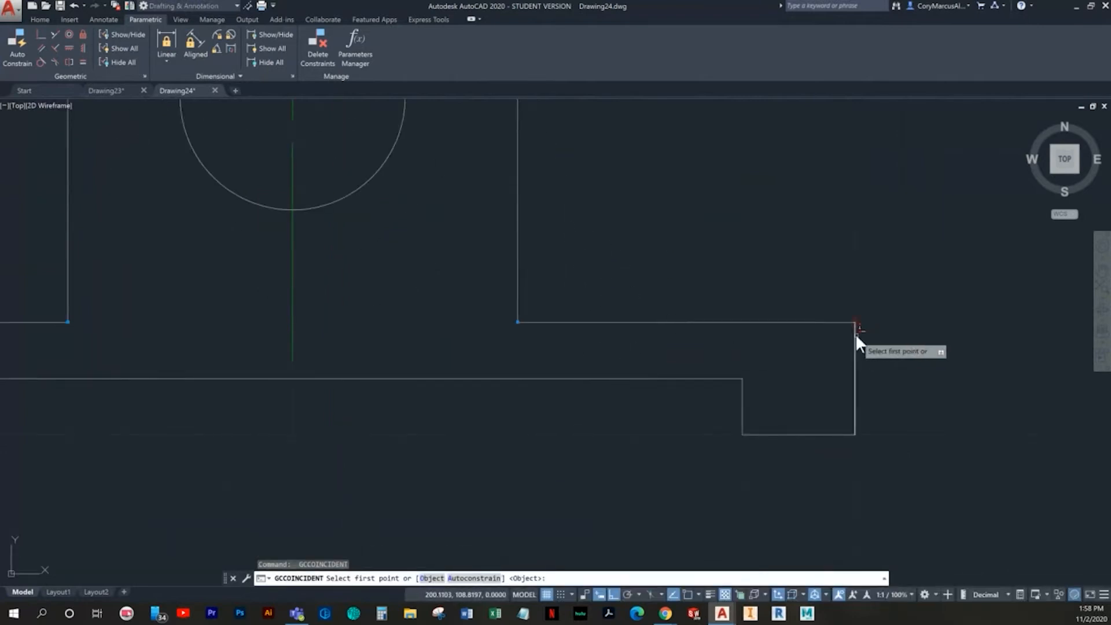
{"action": "left_click", "coordinate": [855, 330]}
{"action": "left_click", "coordinate": [839, 322]}
{"action": "key", "text": "space"}
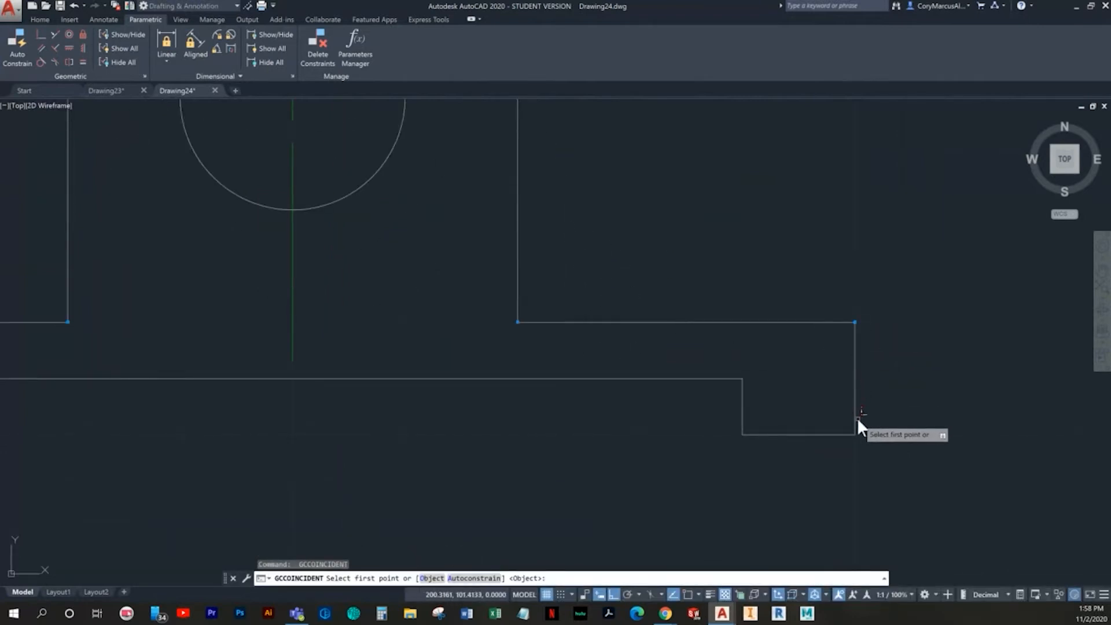
{"action": "left_click", "coordinate": [856, 418]}
{"action": "left_click", "coordinate": [842, 431]}
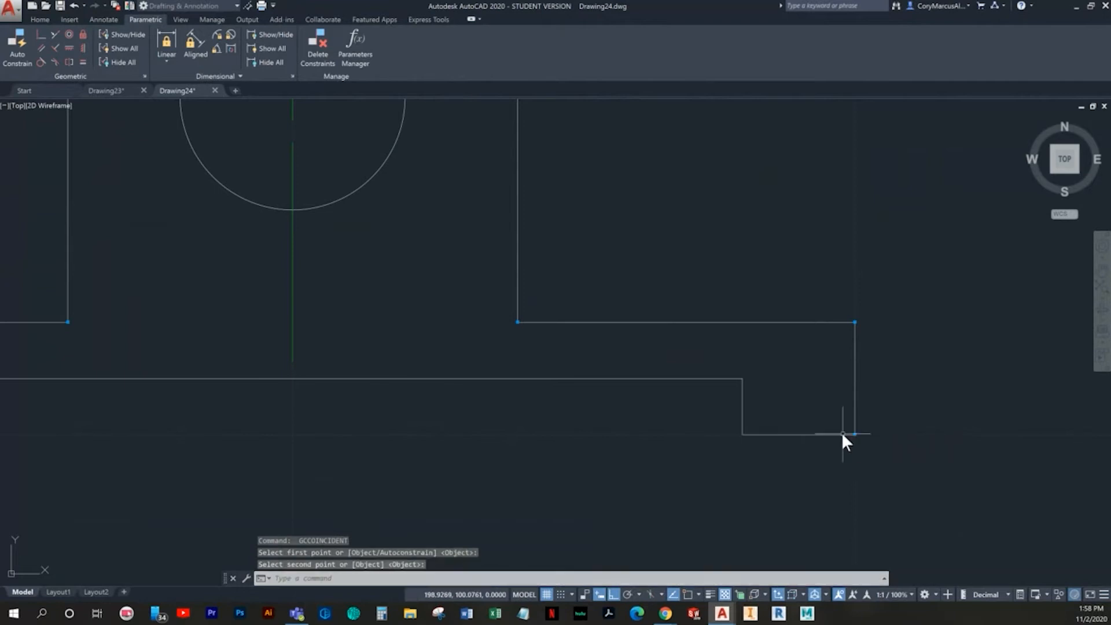
{"action": "key", "text": "space"}
{"action": "left_click", "coordinate": [746, 428]}
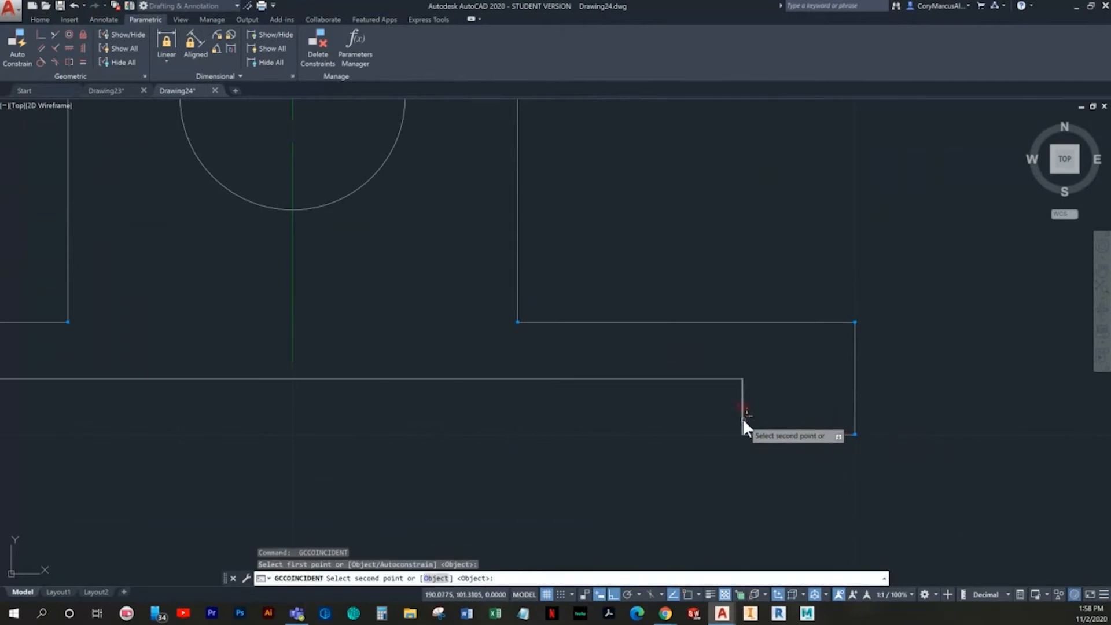
{"action": "left_click", "coordinate": [745, 419]}
{"action": "key", "text": "Escape"}
{"action": "key", "text": "ctrl+z"}
Apply Coincident constraints at both ends of the recess's right side, joining it to the right foot's bottom line and the recess line
{"action": "scroll", "coordinate": [765, 423], "scroll_direction": "up", "scroll_amount": 2}
{"action": "left_click", "coordinate": [51, 34]}
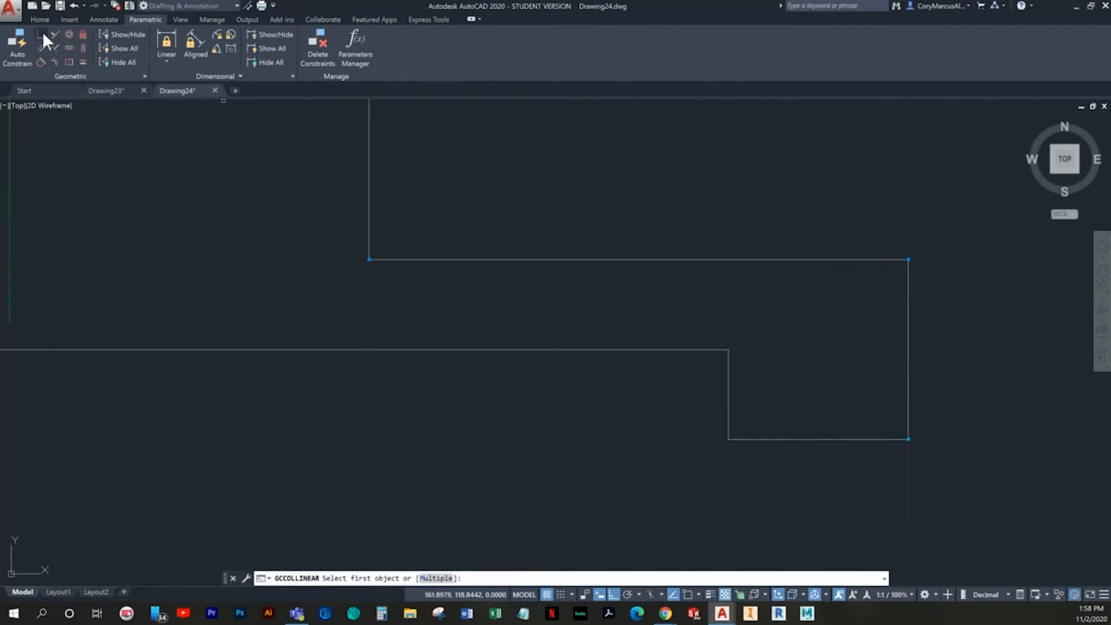
{"action": "left_click", "coordinate": [738, 439]}
{"action": "left_click", "coordinate": [726, 429]}
{"action": "key", "text": "Return"}
{"action": "left_click", "coordinate": [727, 358]}
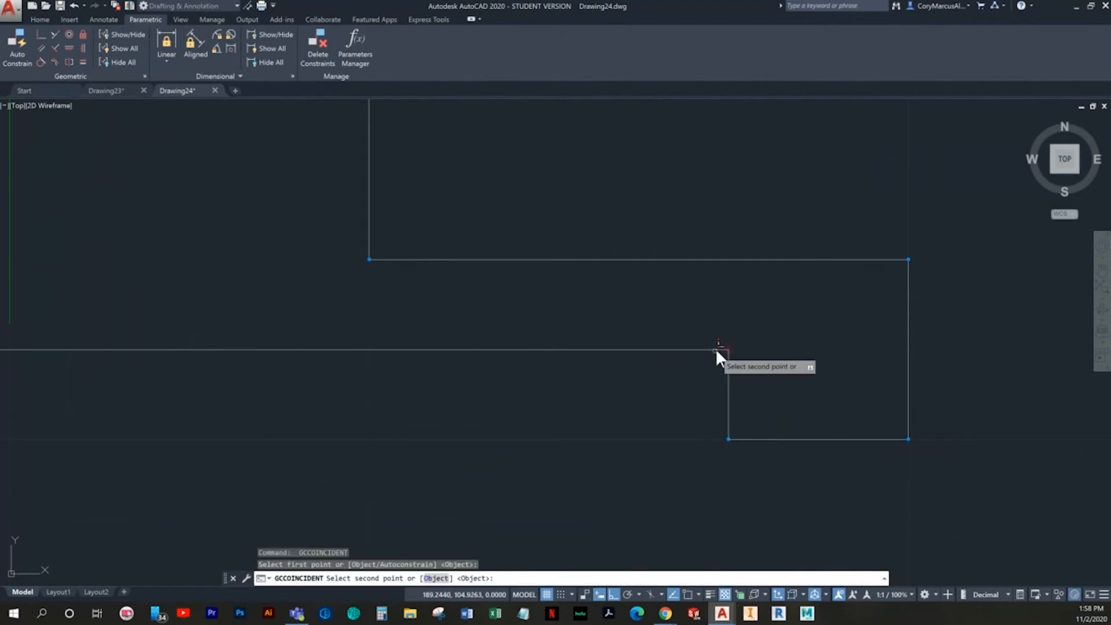
{"action": "left_click", "coordinate": [716, 349]}
Stretch the center mark's lower extension down to the midpoint of the horizontal recess line
{"action": "middle_click_drag", "start_coordinate": [505, 355], "coordinate": [976, 372]}
{"action": "scroll", "coordinate": [594, 380], "scroll_direction": "down", "scroll_amount": 3}
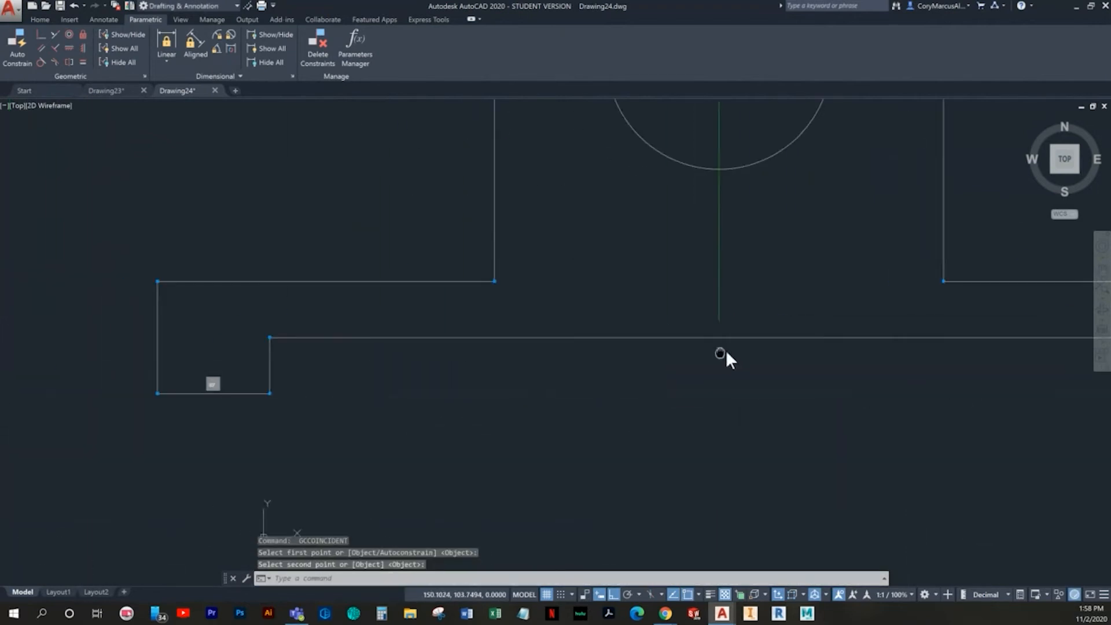
{"action": "scroll", "coordinate": [521, 420], "scroll_direction": "down", "scroll_amount": 2}
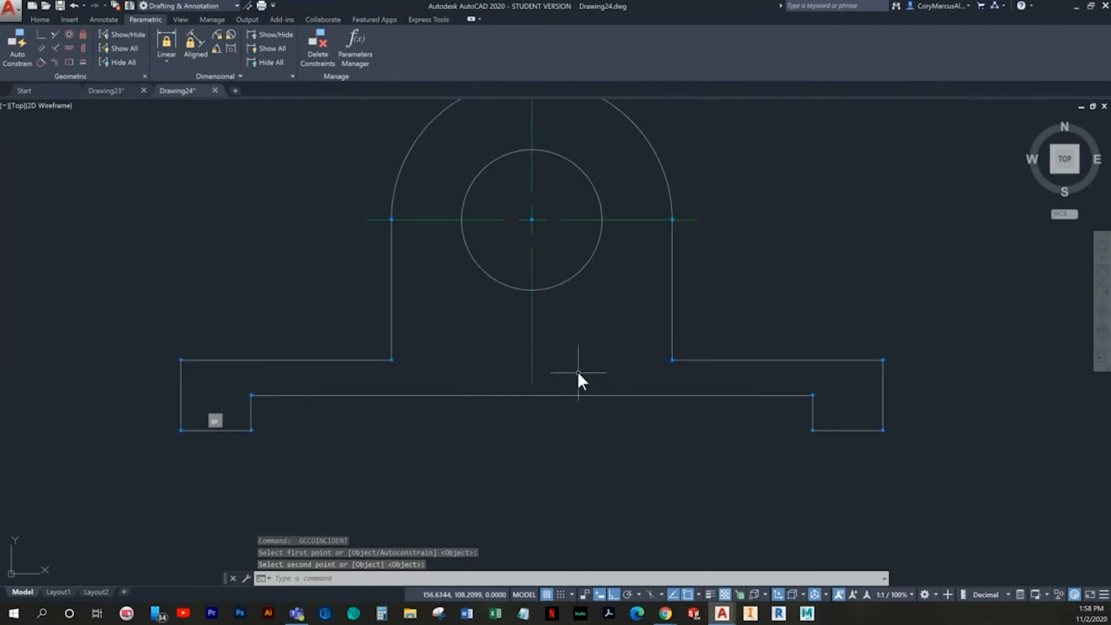
{"action": "middle_click_drag", "start_coordinate": [577, 371], "coordinate": [486, 453]}
{"action": "left_click", "coordinate": [483, 441]}
{"action": "left_click", "coordinate": [422, 434]}
{"action": "left_click", "coordinate": [441, 442]}
{"action": "key", "text": "Escape"}
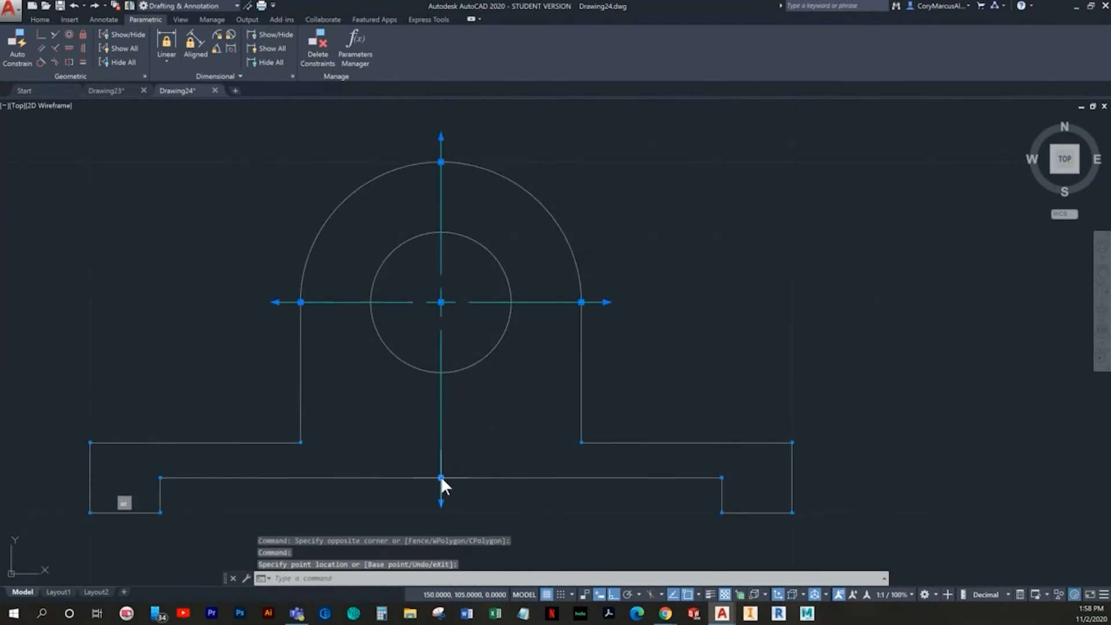
Try to apply a Coincident constraint between the recess line's midpoint and the center mark's vertical line
{"action": "scroll", "coordinate": [441, 480], "scroll_direction": "up", "scroll_amount": 2}
{"action": "left_click", "coordinate": [40, 35]}
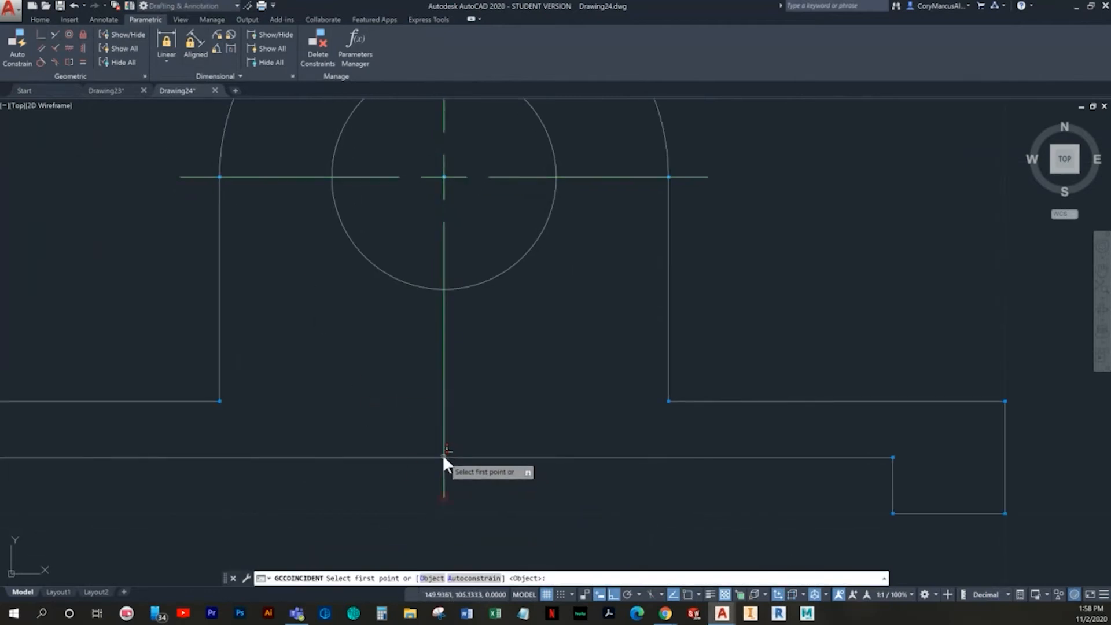
{"action": "left_click", "coordinate": [458, 460]}
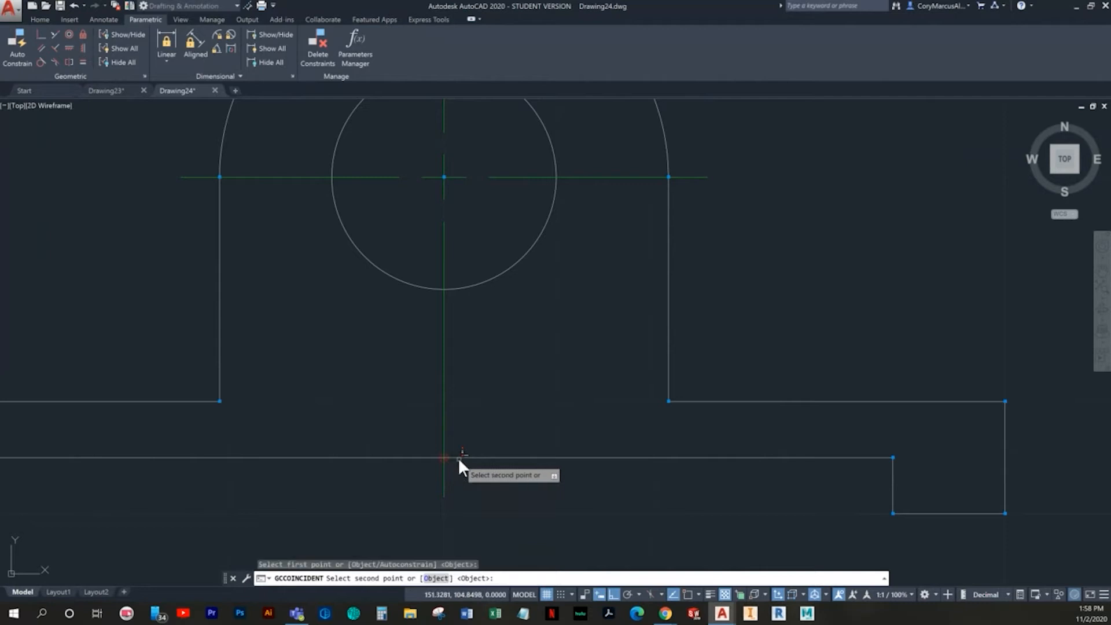
{"action": "left_click", "coordinate": [456, 460]}
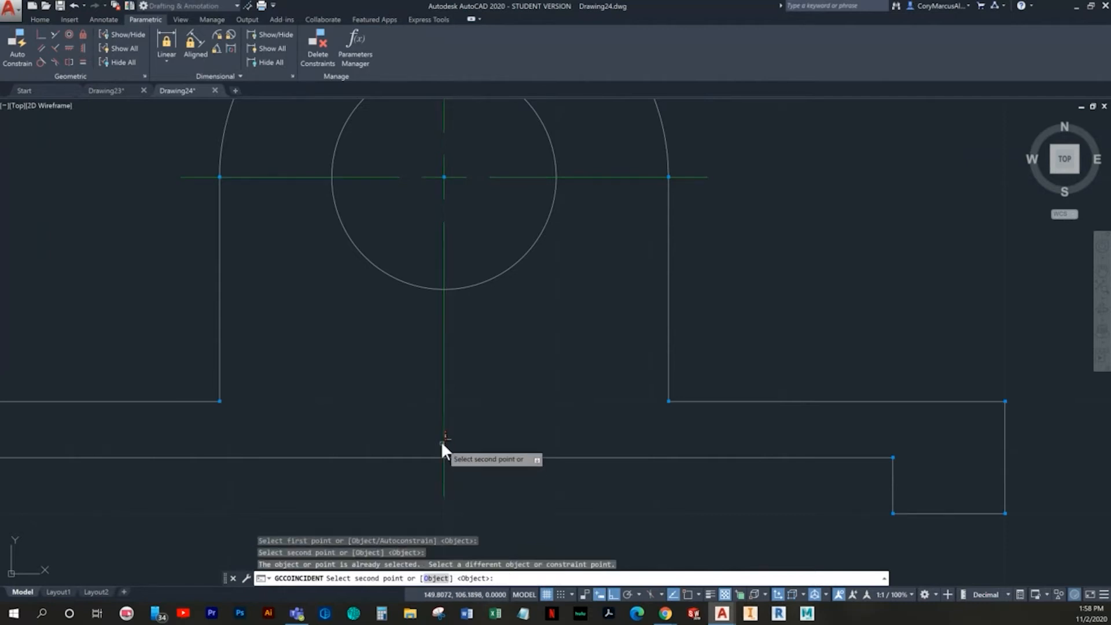
{"action": "key", "text": "Escape"}
{"action": "key", "text": "Escape"}
{"action": "scroll", "coordinate": [521, 434], "scroll_direction": "down", "scroll_amount": 3}
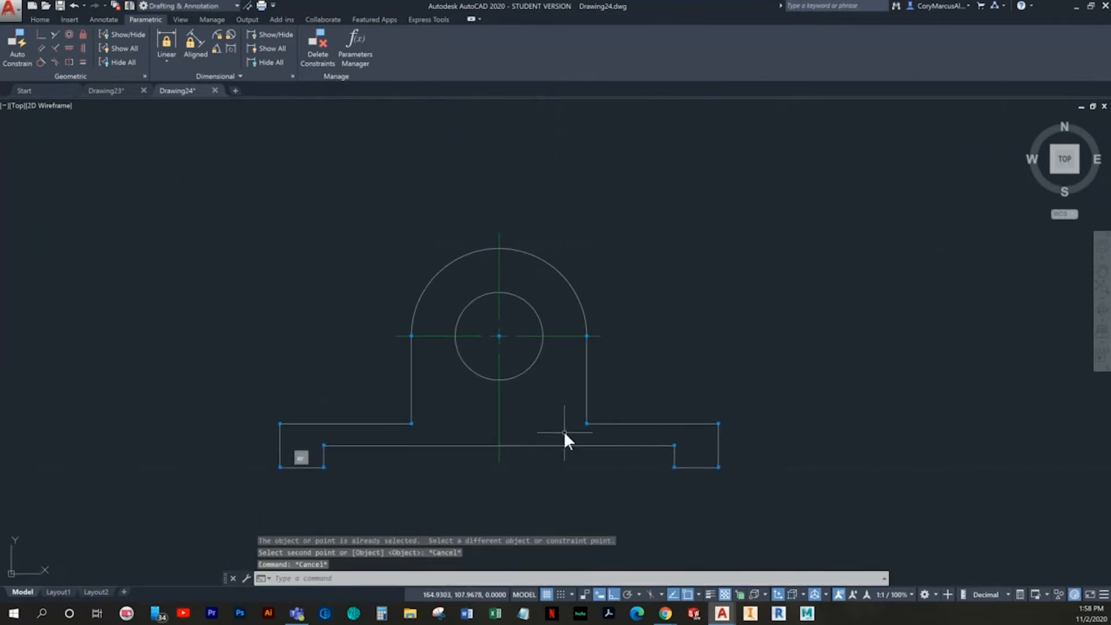
{"action": "key", "text": "Escape"}
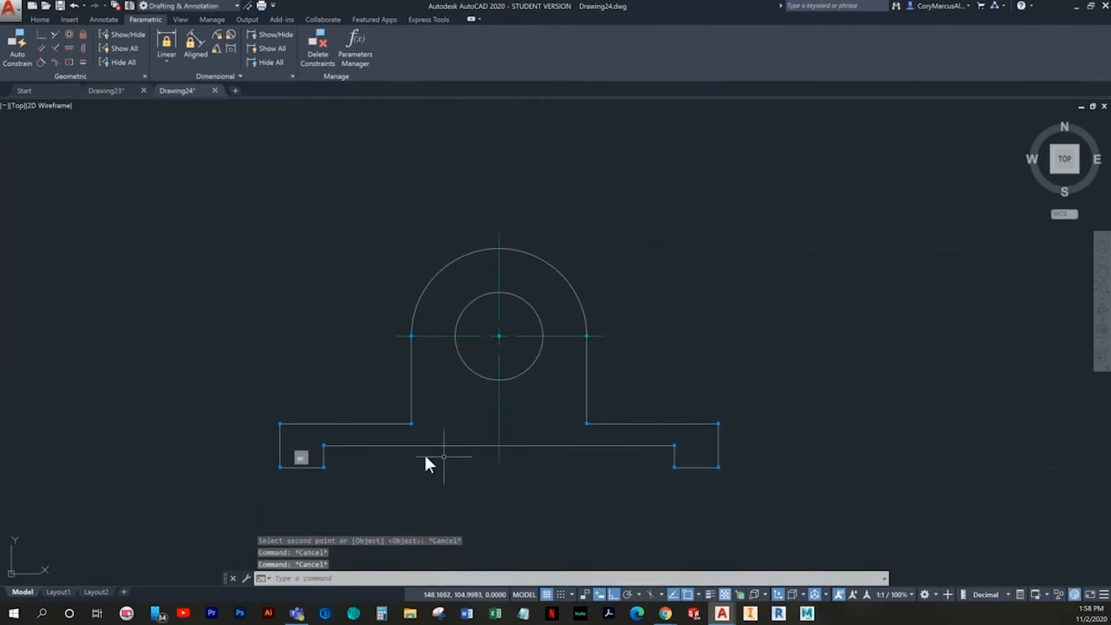
Apply Perpendicular constraints between the left foot's bottom line and each of its two vertical sides
{"action": "left_click", "coordinate": [54, 47]}
{"action": "scroll", "coordinate": [319, 433], "scroll_direction": "up", "scroll_amount": 6}
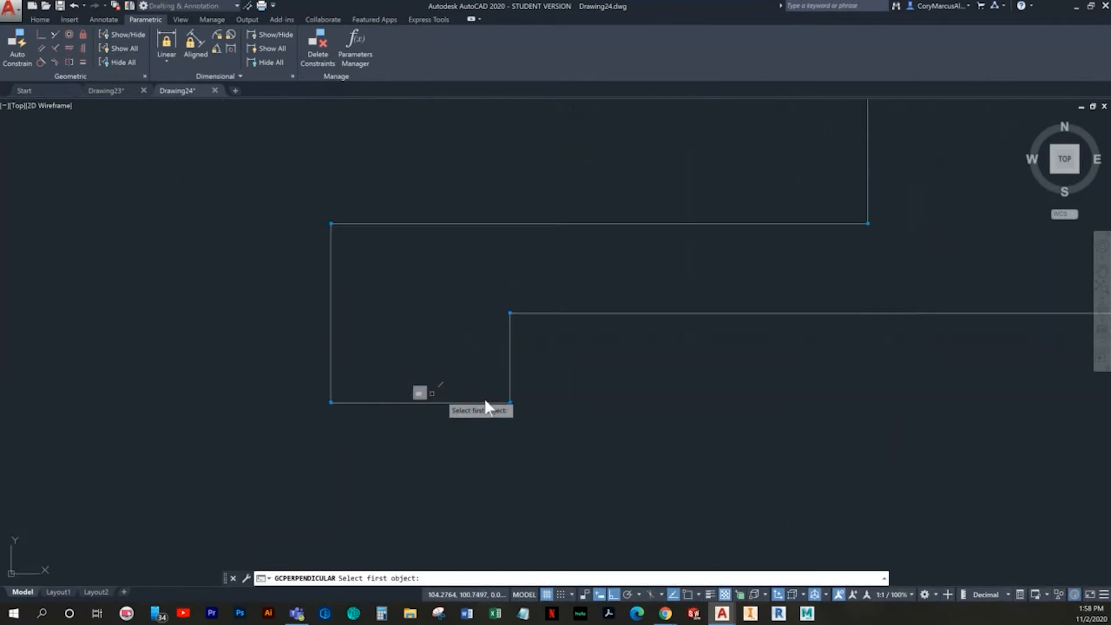
{"action": "left_click", "coordinate": [509, 322]}
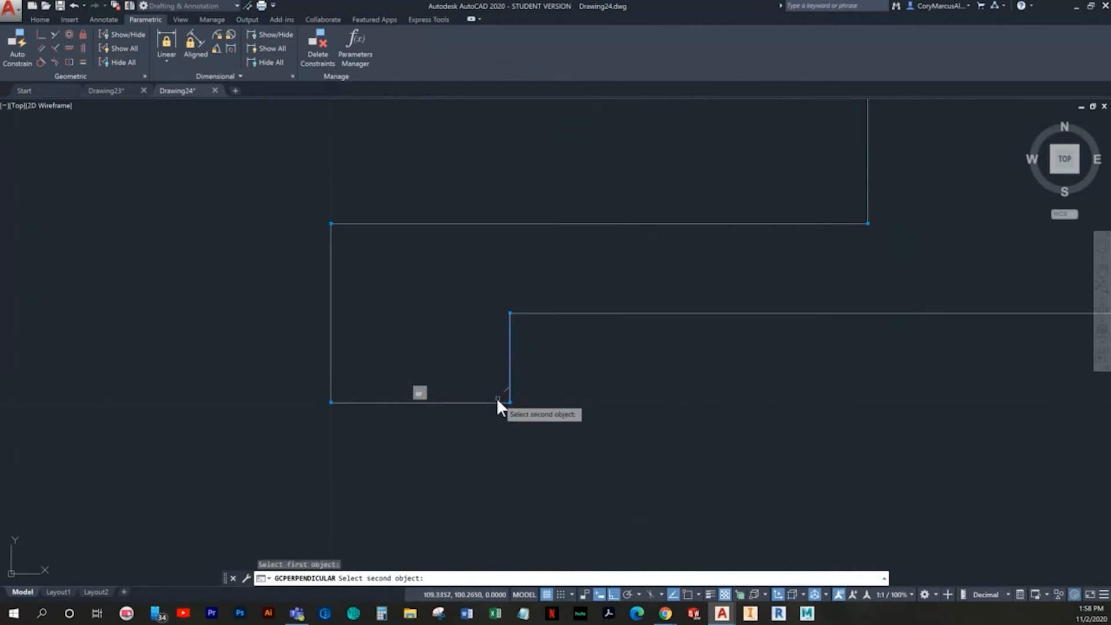
{"action": "left_click", "coordinate": [495, 402]}
{"action": "key", "text": "Return"}
{"action": "left_click", "coordinate": [360, 403]}
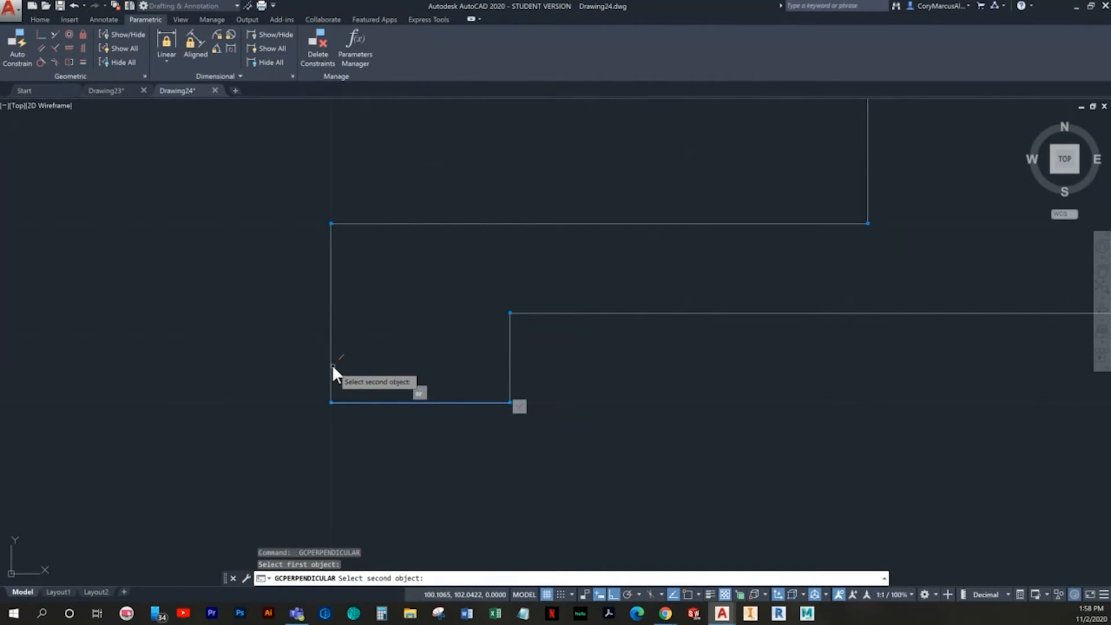
{"action": "left_click", "coordinate": [332, 366]}
Apply Perpendicular constraints between the outer left side and the base's top edge, and between the recess's left side and the recess line
{"action": "key", "text": "Return"}
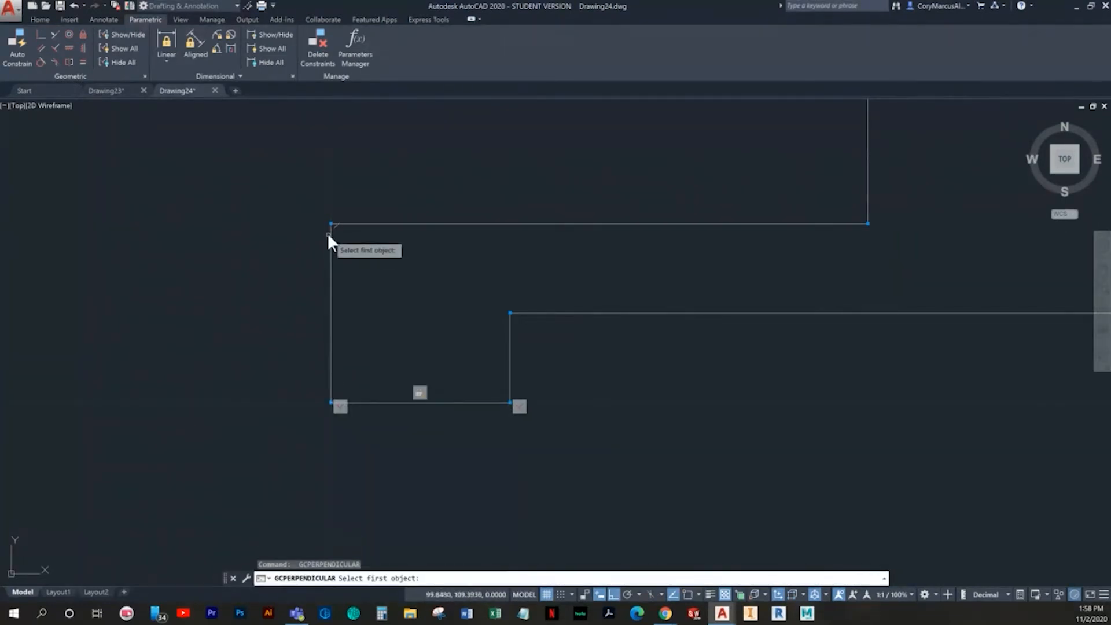
{"action": "left_click", "coordinate": [328, 234]}
{"action": "left_click", "coordinate": [363, 223]}
{"action": "key", "text": "Return"}
{"action": "left_click", "coordinate": [509, 334]}
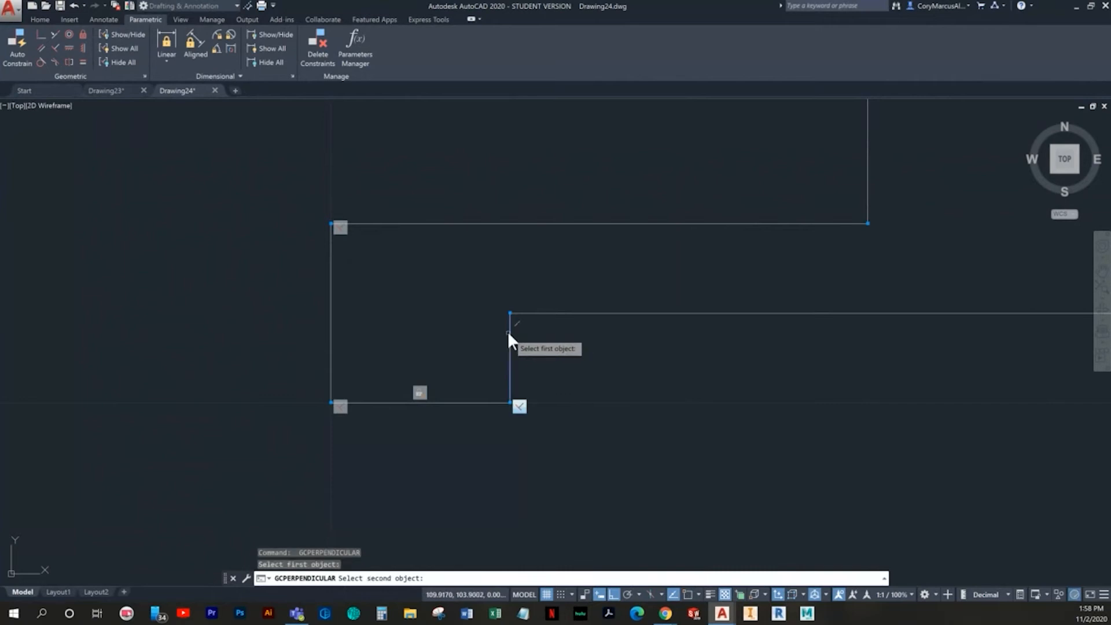
{"action": "left_click", "coordinate": [537, 314]}
Apply a Perpendicular constraint between the base's left top edge and the left upright side
{"action": "middle_click_drag", "start_coordinate": [842, 269], "coordinate": [544, 387]}
{"action": "key", "text": "Return"}
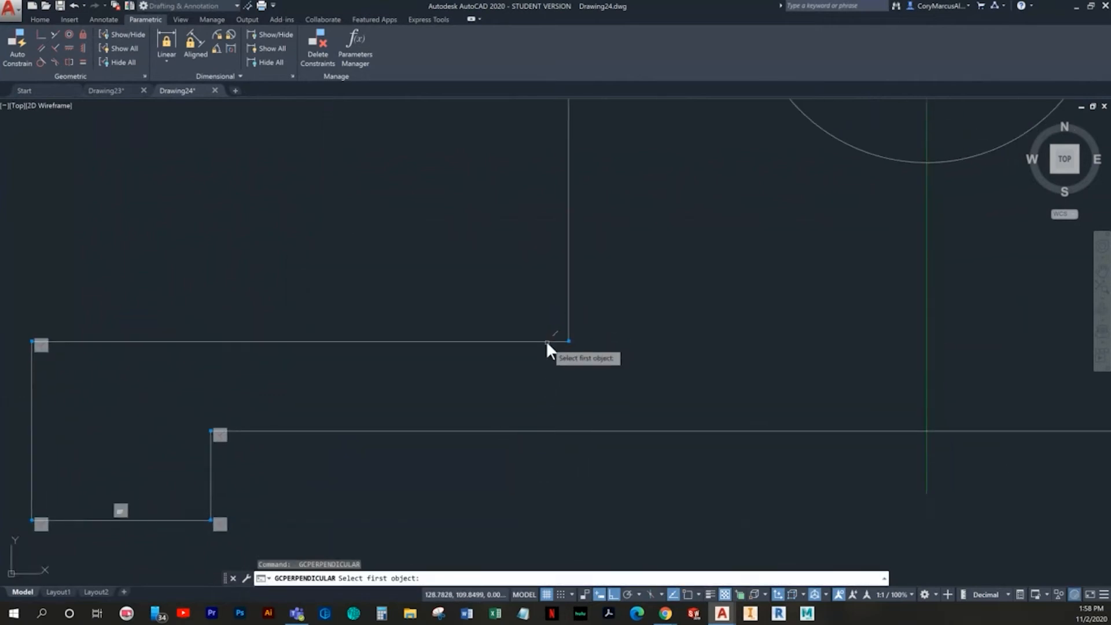
{"action": "left_click", "coordinate": [546, 342]}
{"action": "left_click", "coordinate": [568, 309]}
Apply a Symmetric constraint between the outer left and outer right sides of the base about the center mark's vertical line
{"action": "scroll", "coordinate": [693, 362], "scroll_direction": "down", "scroll_amount": 2}
{"action": "middle_click_drag", "start_coordinate": [694, 362], "coordinate": [342, 382]}
{"action": "scroll", "coordinate": [405, 399], "scroll_direction": "down", "scroll_amount": 2}
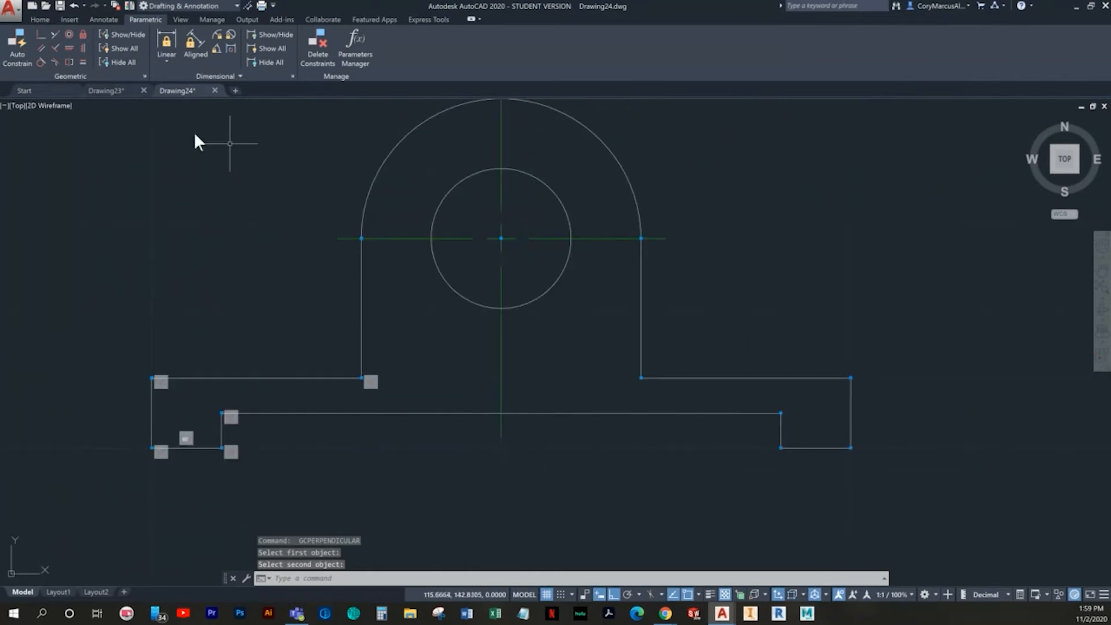
{"action": "left_click", "coordinate": [68, 61]}
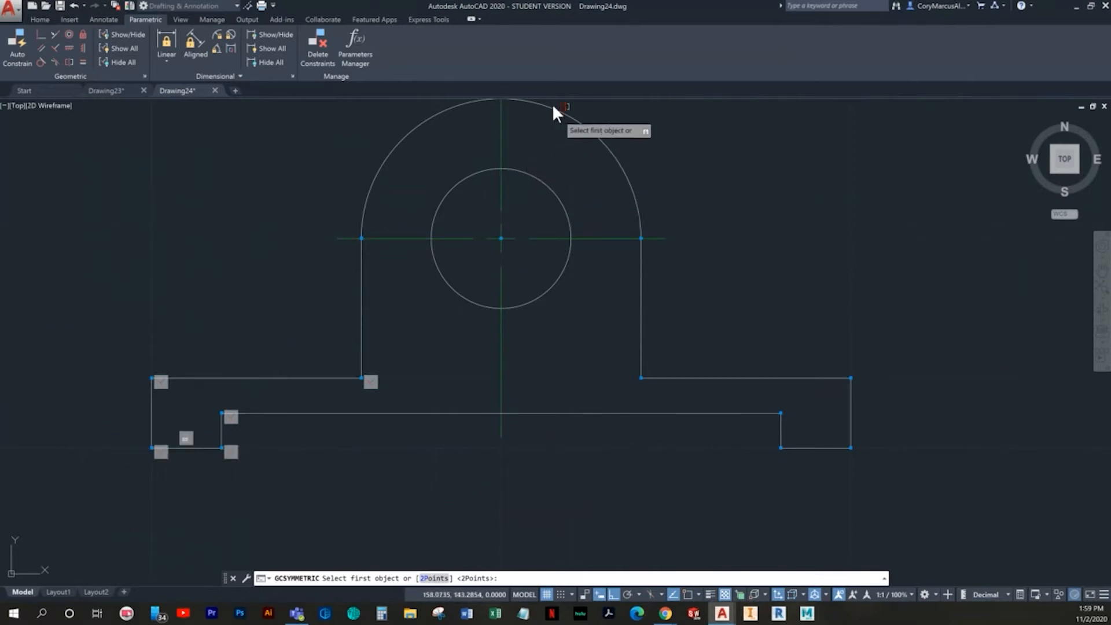
{"action": "left_click", "coordinate": [151, 402]}
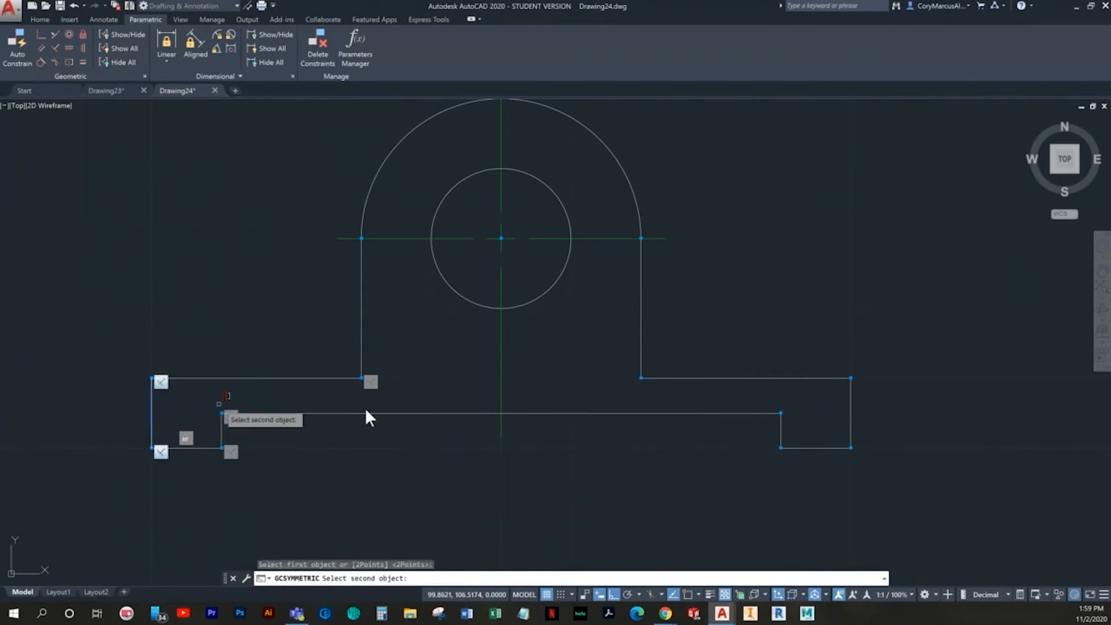
{"action": "left_click", "coordinate": [849, 401]}
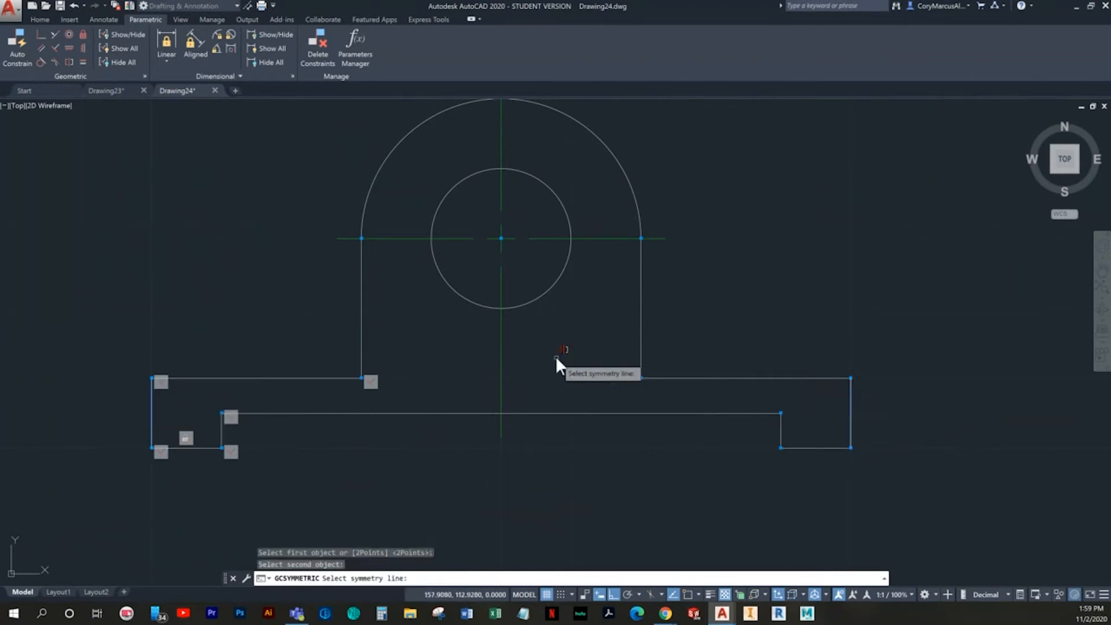
{"action": "left_click", "coordinate": [501, 336]}
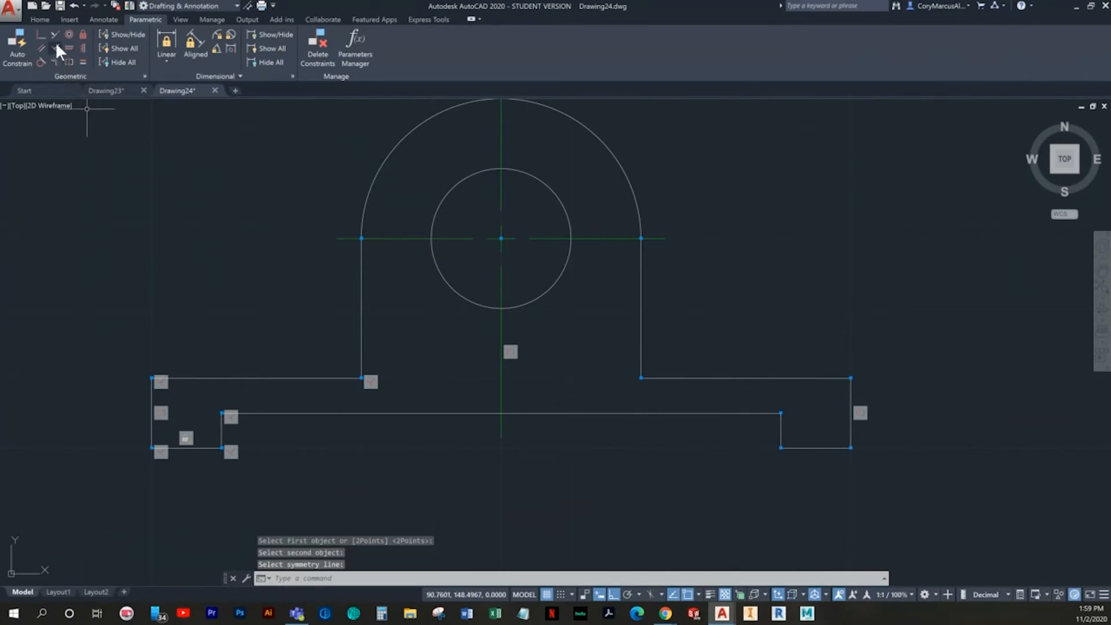
Apply a Symmetric constraint between the recess's left and right sides about the center mark's vertical line
{"action": "key", "text": "Return"}
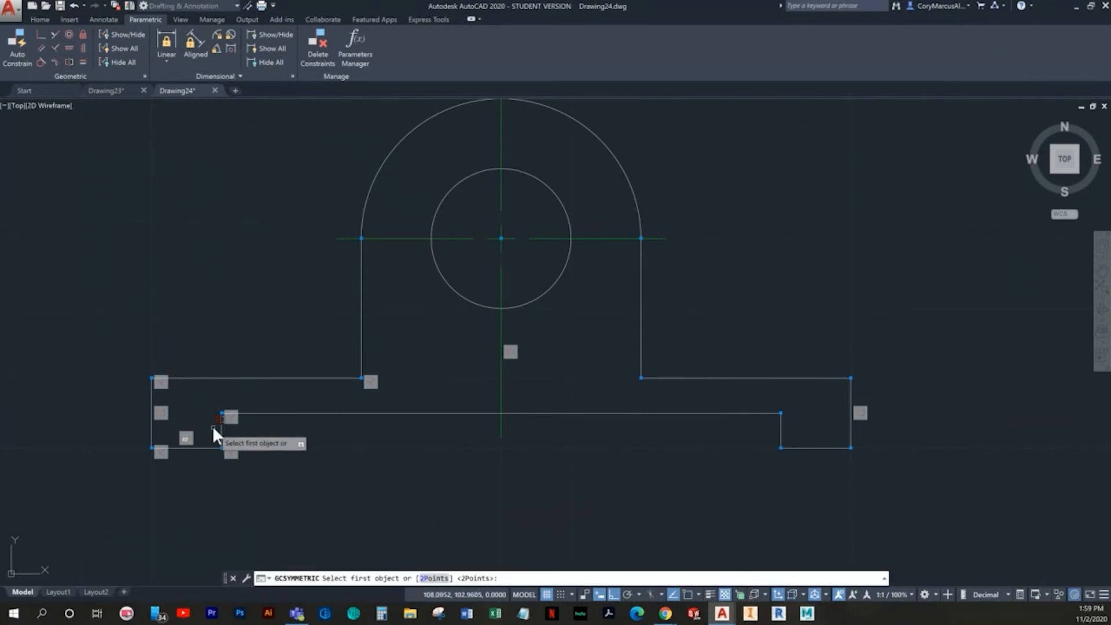
{"action": "left_click", "coordinate": [222, 445]}
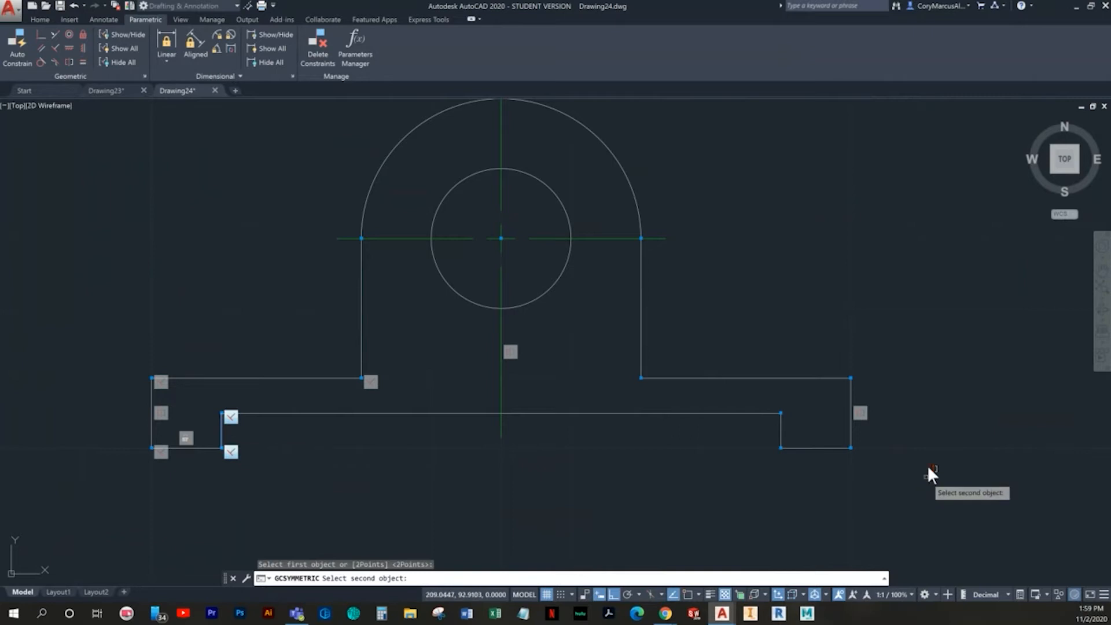
{"action": "left_click", "coordinate": [779, 425]}
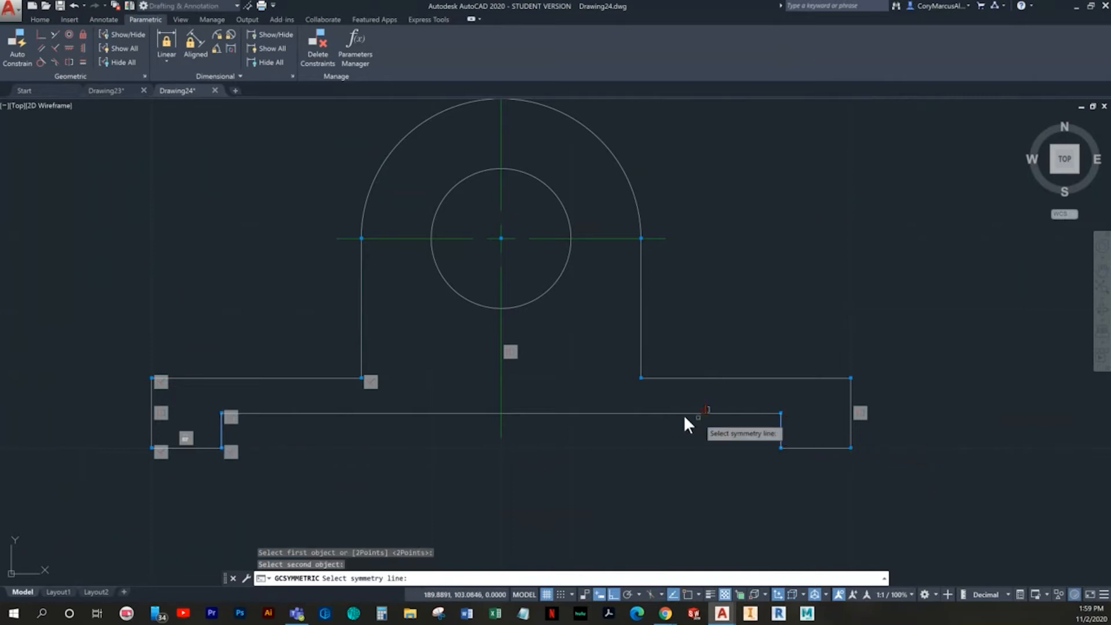
{"action": "left_click", "coordinate": [502, 384]}
{"action": "key", "text": "Escape"}
{"action": "key", "text": "Escape"}
Try stretching the upper endpoint of the base's outer right side, and cancel the stretch
{"action": "left_click", "coordinate": [874, 391]}
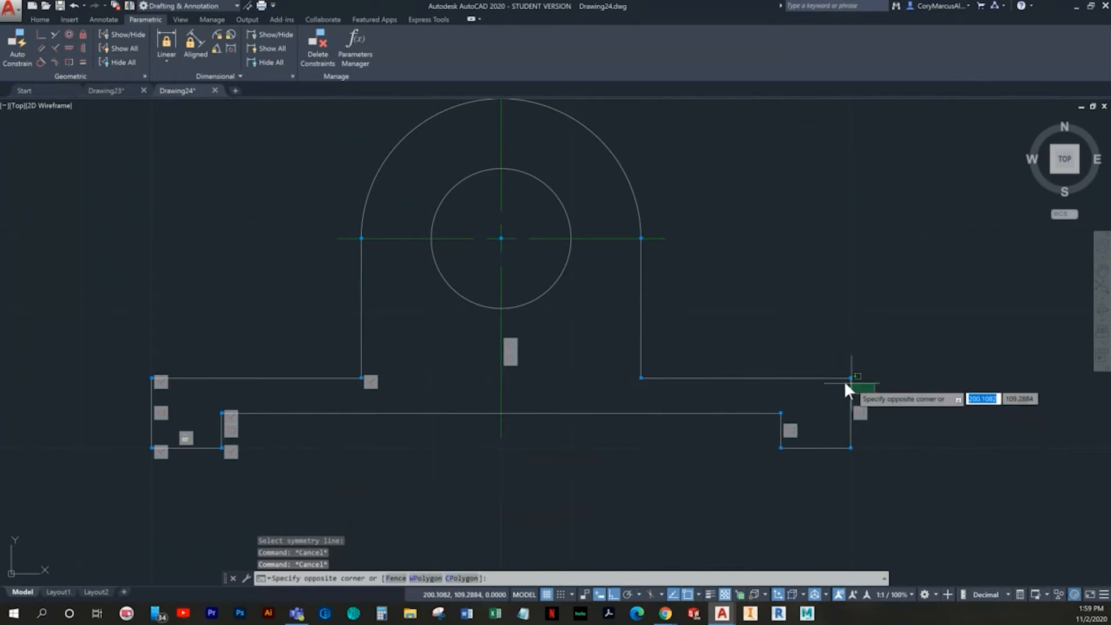
{"action": "left_click", "coordinate": [845, 381]}
{"action": "left_click", "coordinate": [851, 378]}
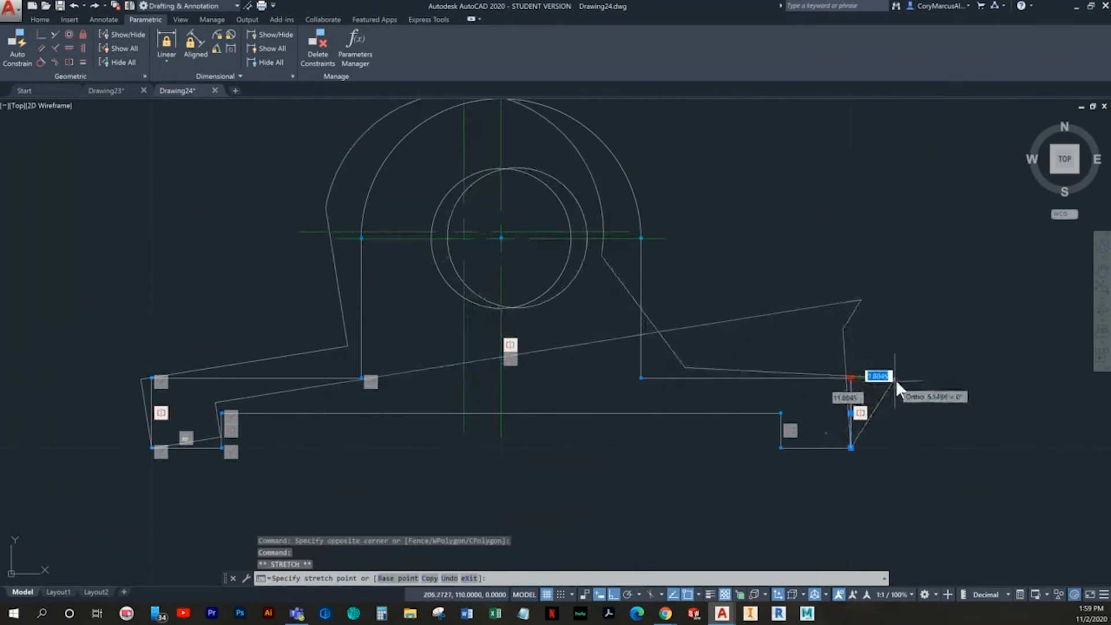
{"action": "key", "text": "Escape"}
{"action": "key", "text": "Escape"}
{"action": "key", "text": "Escape"}
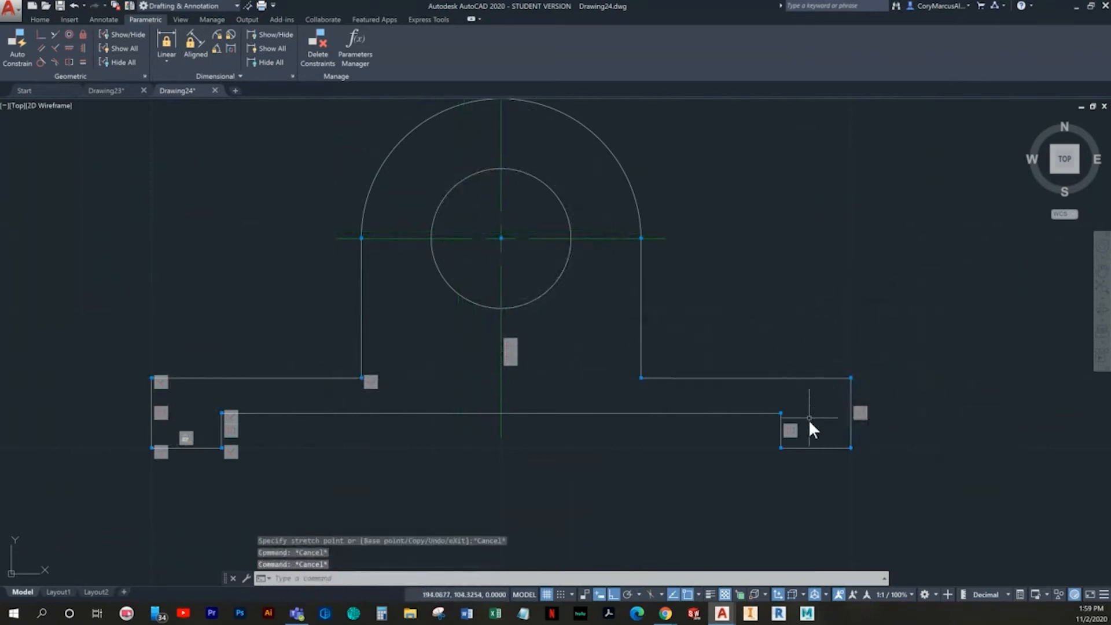
Apply Perpendicular constraints between the base's right top edge and both the right upright side and the outer right side
{"action": "left_click", "coordinate": [57, 49]}
{"action": "scroll", "coordinate": [685, 418], "scroll_direction": "up", "scroll_amount": 2}
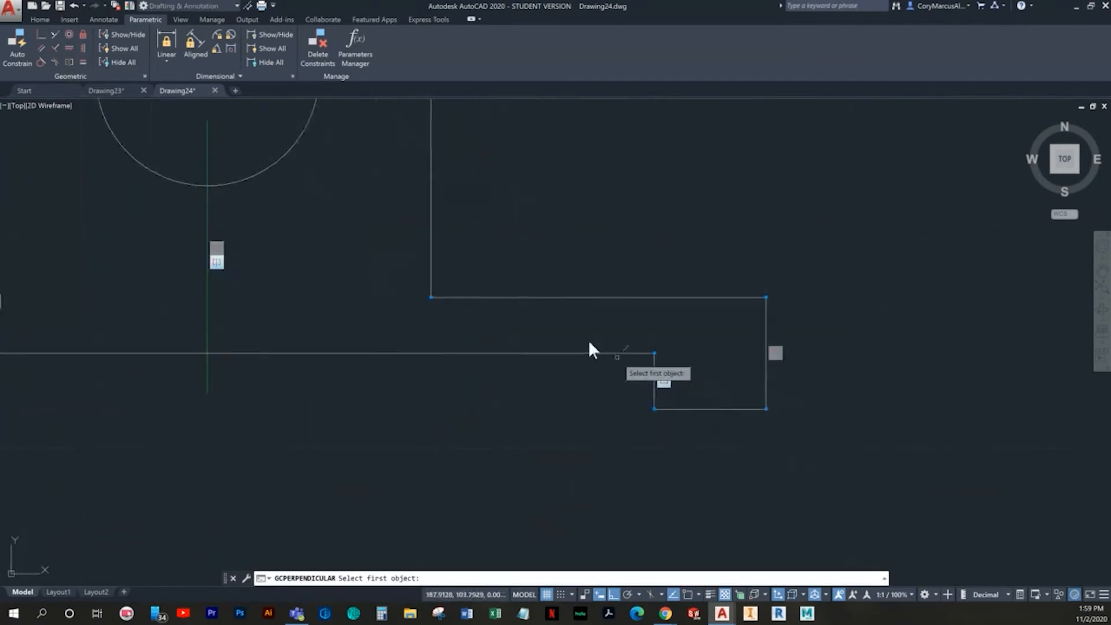
{"action": "left_click", "coordinate": [456, 297]}
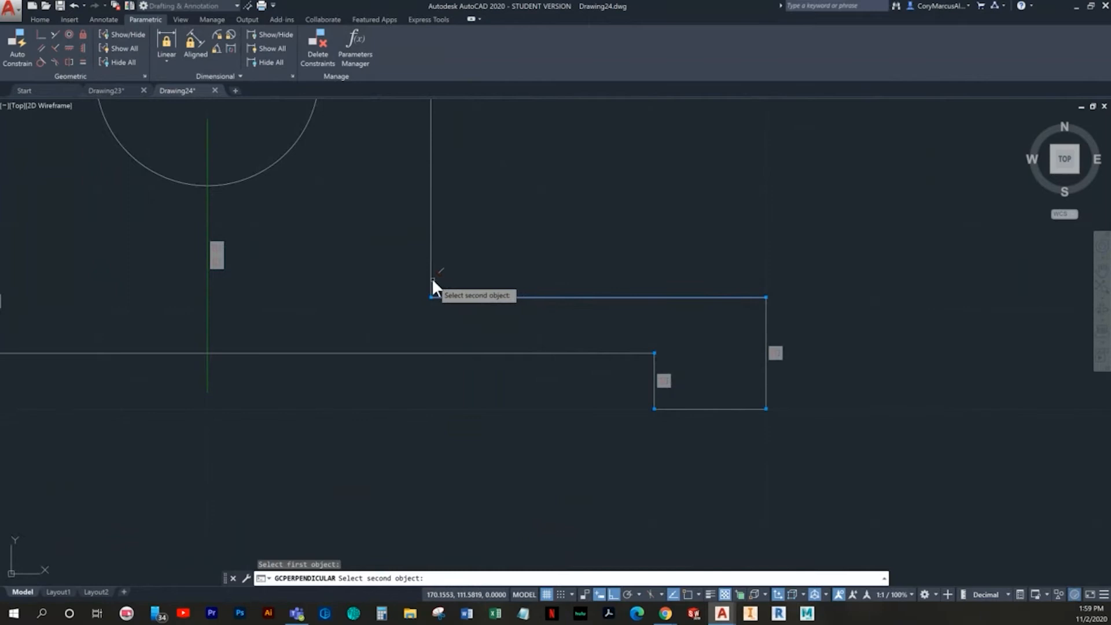
{"action": "left_click", "coordinate": [431, 279]}
{"action": "key", "text": "Return"}
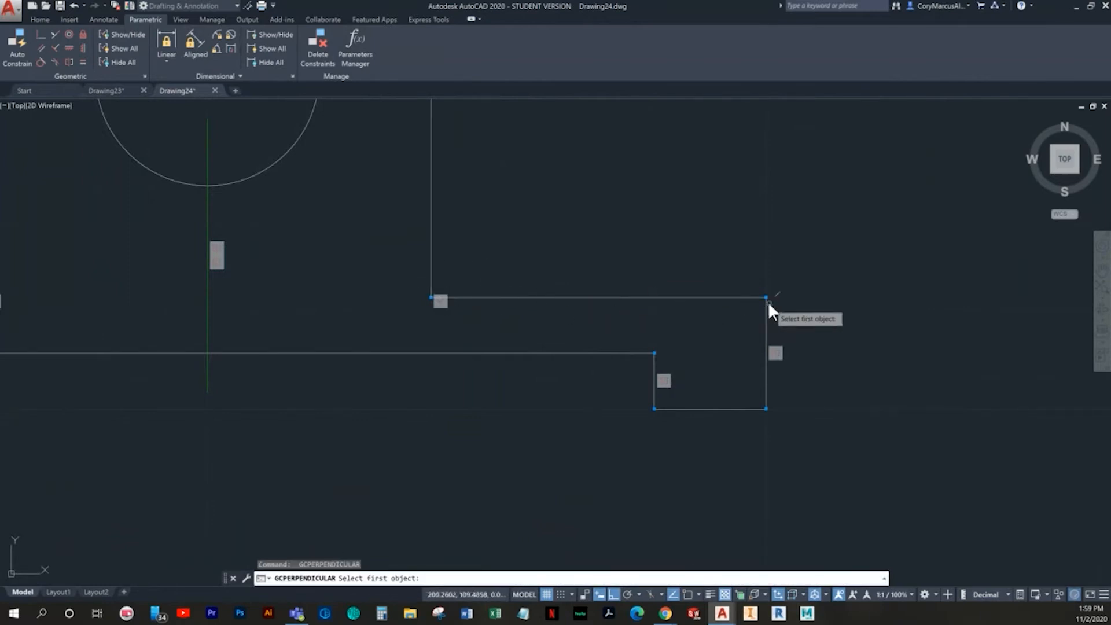
{"action": "left_click", "coordinate": [763, 300]}
{"action": "left_click", "coordinate": [752, 297]}
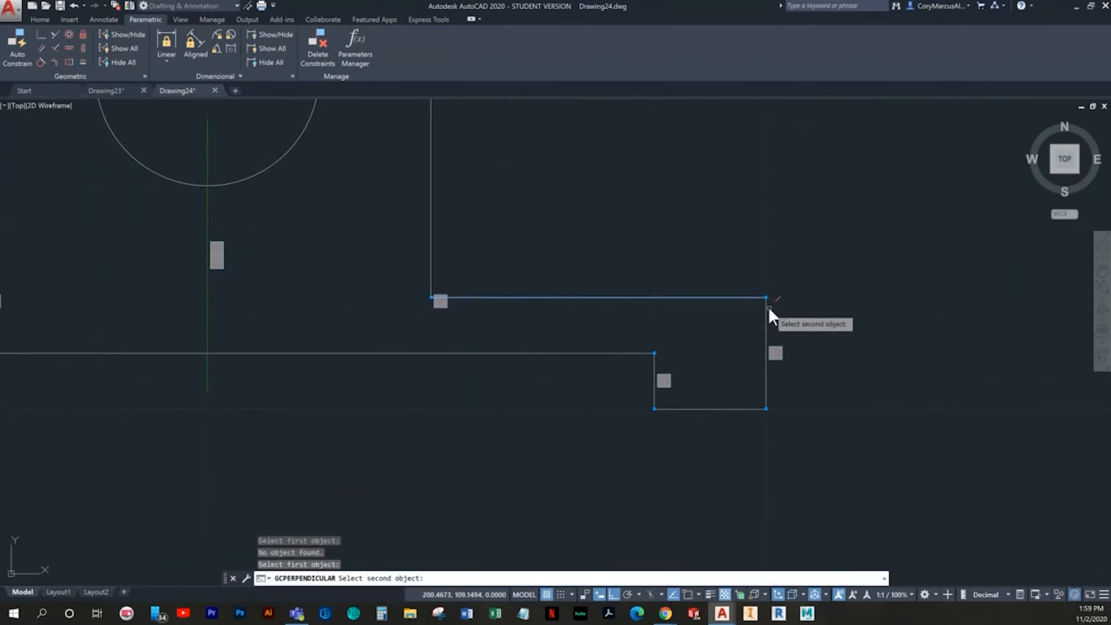
{"action": "left_click", "coordinate": [766, 309]}
Apply a Perpendicular constraint between the base's outer right side and the right foot's bottom line
{"action": "key", "text": "Return"}
{"action": "left_click", "coordinate": [765, 399]}
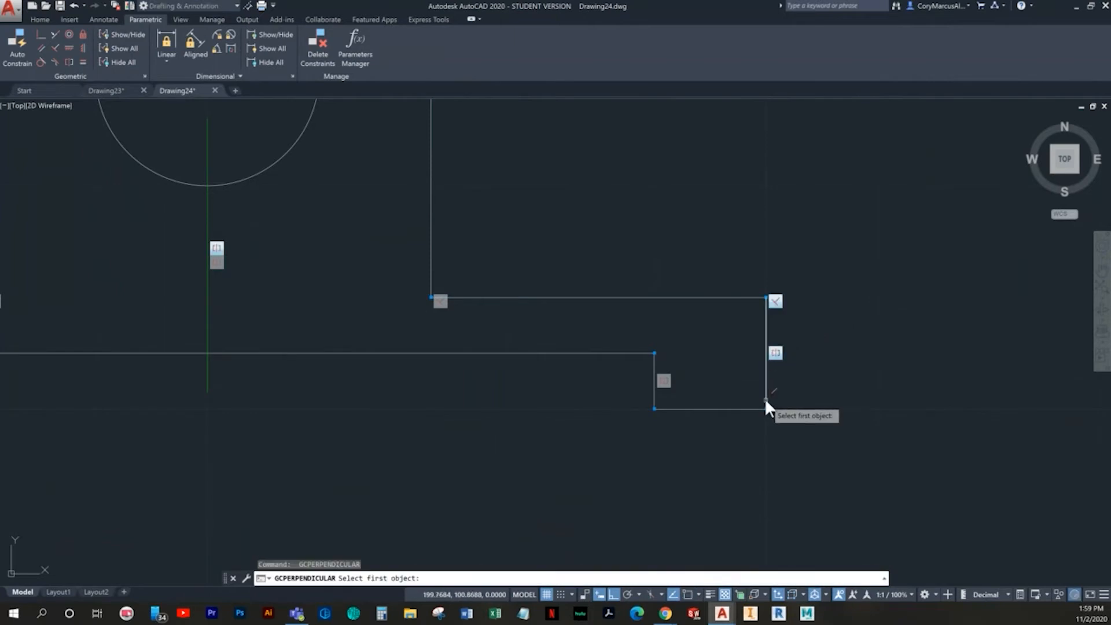
{"action": "left_click", "coordinate": [756, 409]}
Try to apply a Perpendicular constraint between the right foot's bottom line and the recess's right side
{"action": "key", "text": "Return"}
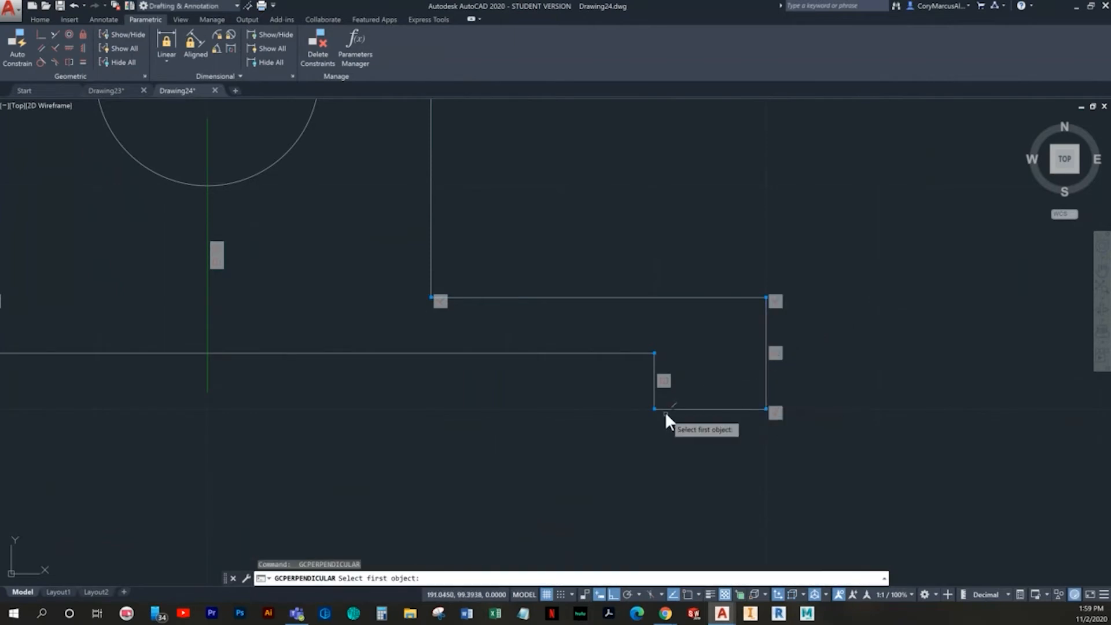
{"action": "left_click", "coordinate": [662, 409]}
{"action": "left_click", "coordinate": [654, 398]}
{"action": "key", "text": "Return"}
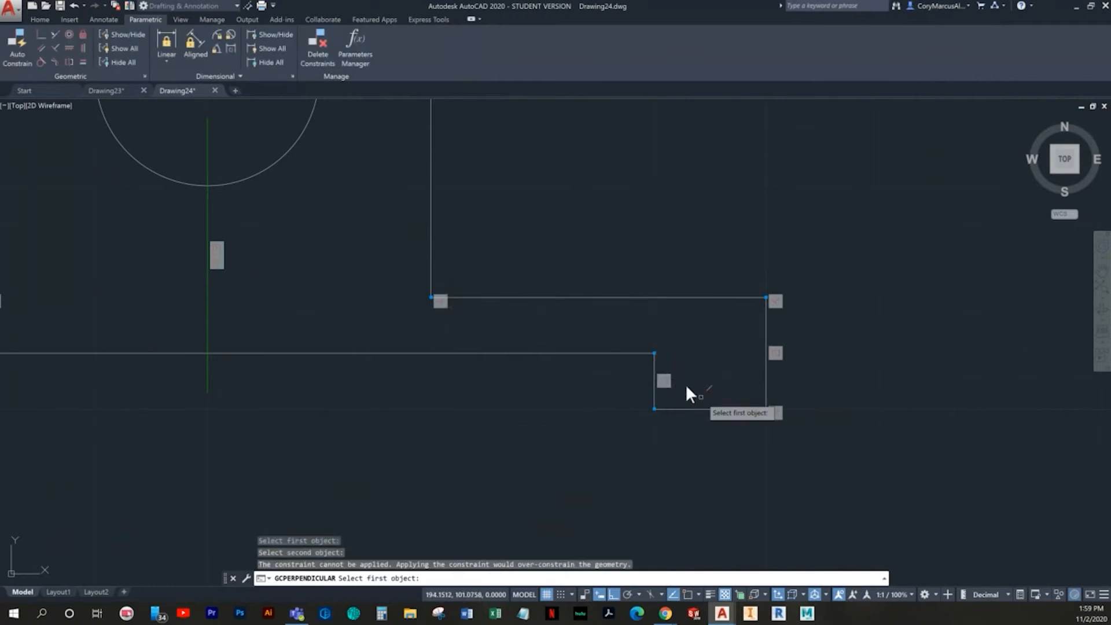
Apply a Perpendicular constraint between the recess line and the recess's right side
{"action": "left_click", "coordinate": [645, 353]}
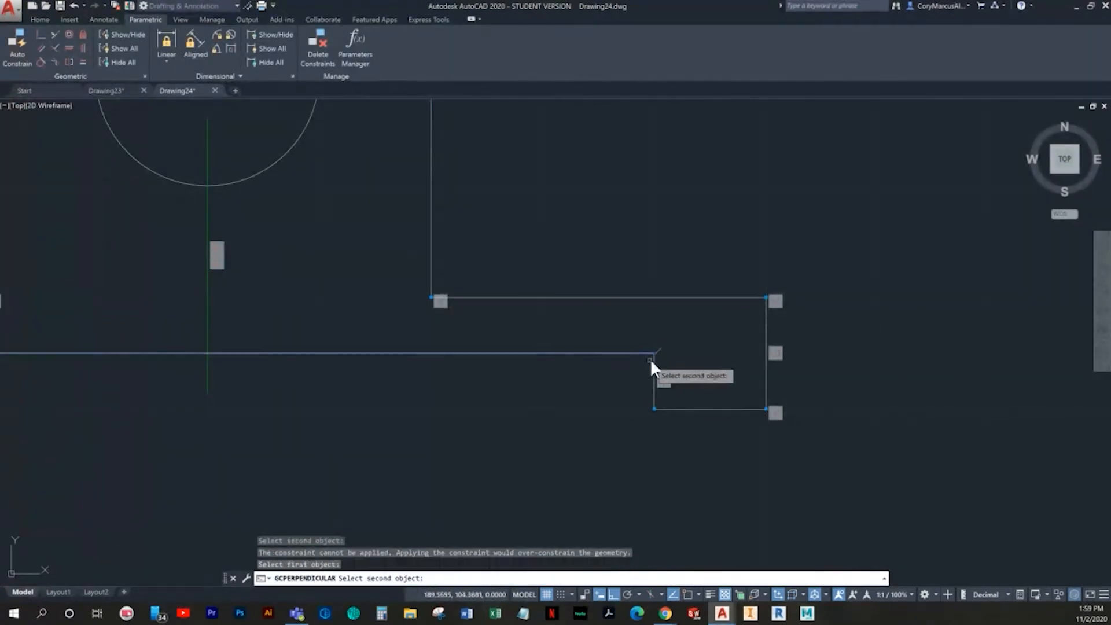
{"action": "left_click", "coordinate": [655, 366]}
{"action": "middle_click_drag", "start_coordinate": [572, 393], "coordinate": [780, 401]}
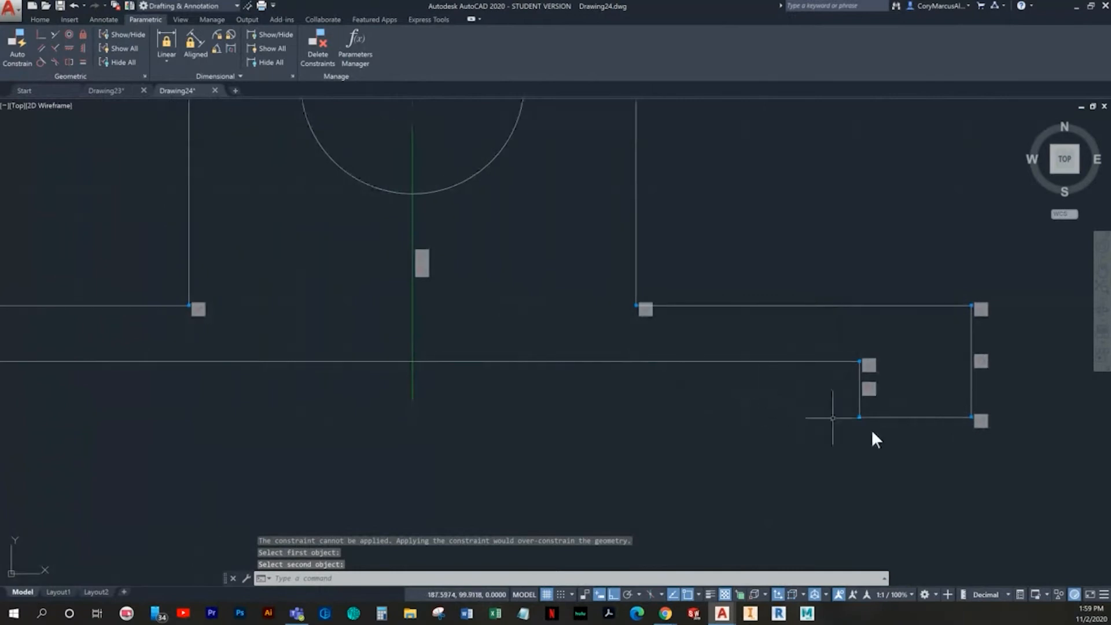
Try again to make the right foot's bottom line perpendicular to the recess's right side, and cancel the command
{"action": "key", "text": "Return"}
{"action": "left_click", "coordinate": [877, 416]}
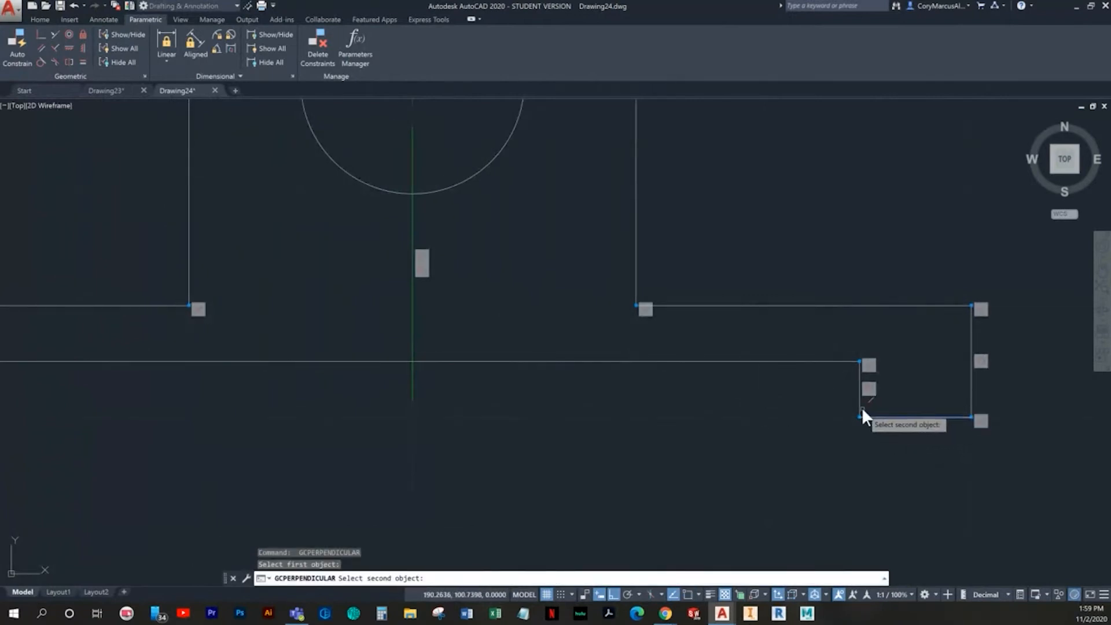
{"action": "left_click", "coordinate": [857, 409]}
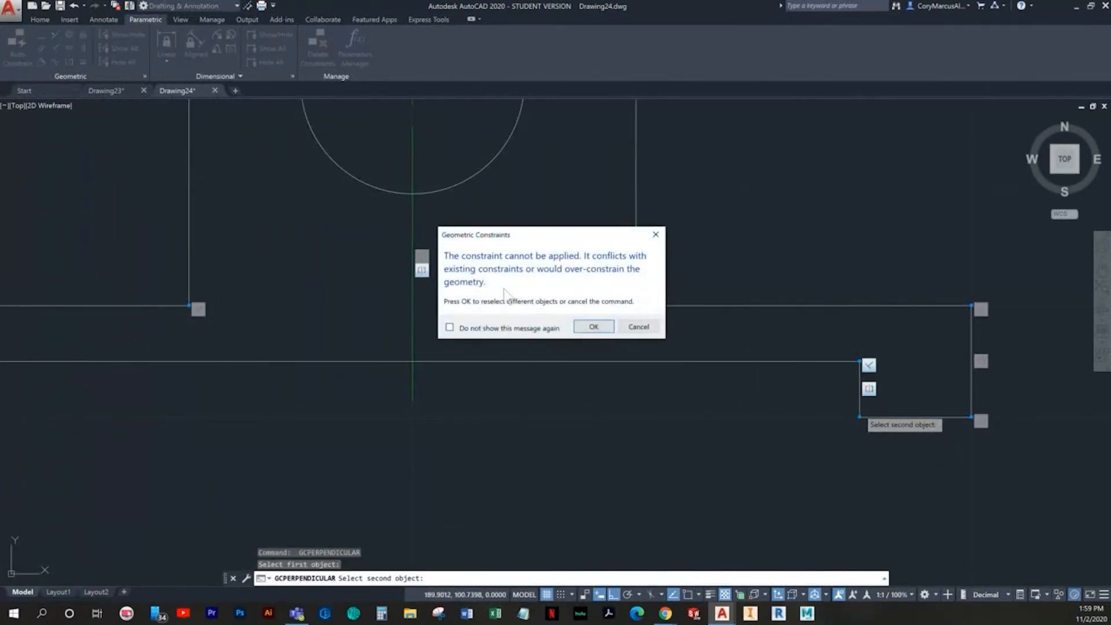
{"action": "left_click", "coordinate": [639, 327]}
{"action": "scroll", "coordinate": [638, 423], "scroll_direction": "down", "scroll_amount": 2}
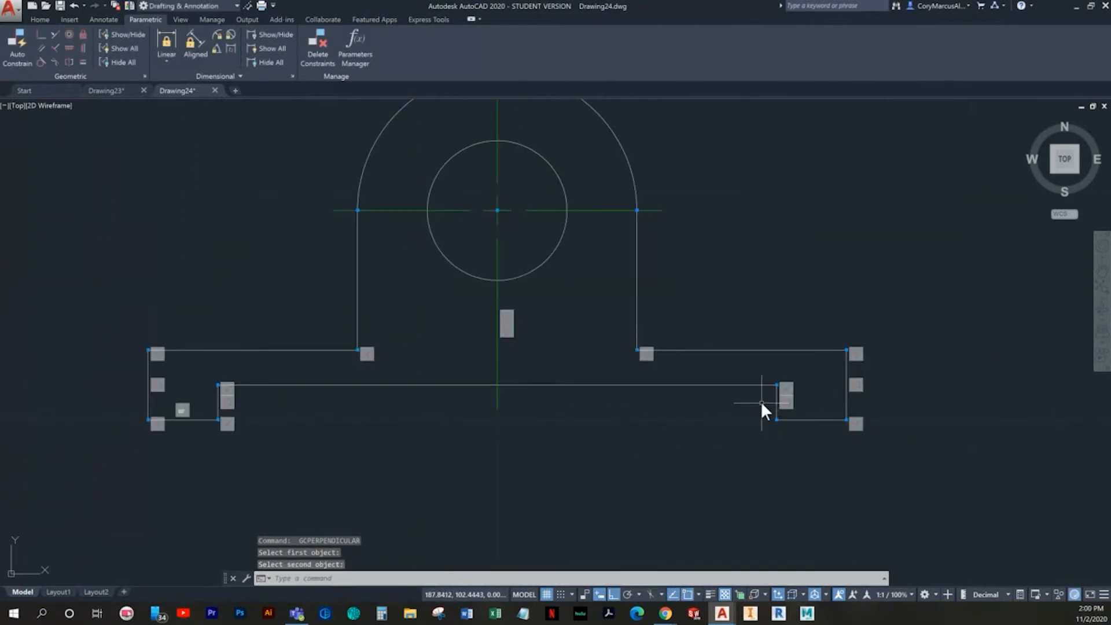
{"action": "key", "text": "Escape"}
{"action": "key", "text": "Escape"}
{"action": "key", "text": "Escape"}
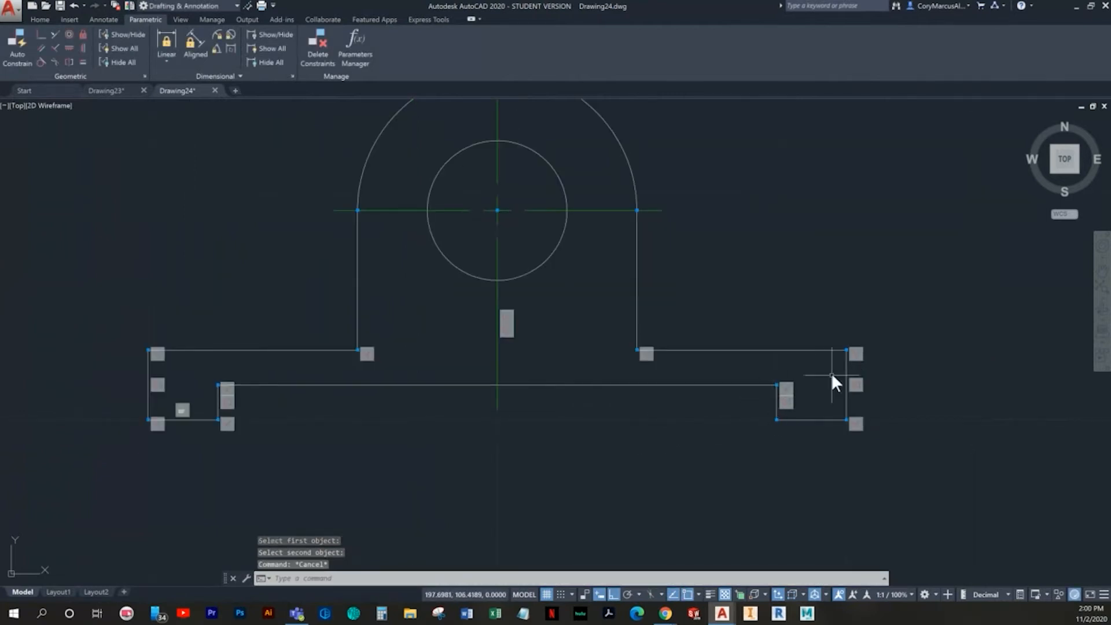
Try stretching the lower endpoint of the base's outer right side, and cancel the stretch
{"action": "scroll", "coordinate": [856, 394], "scroll_direction": "up", "scroll_amount": 2}
{"action": "left_click", "coordinate": [856, 406]}
{"action": "left_click", "coordinate": [831, 417]}
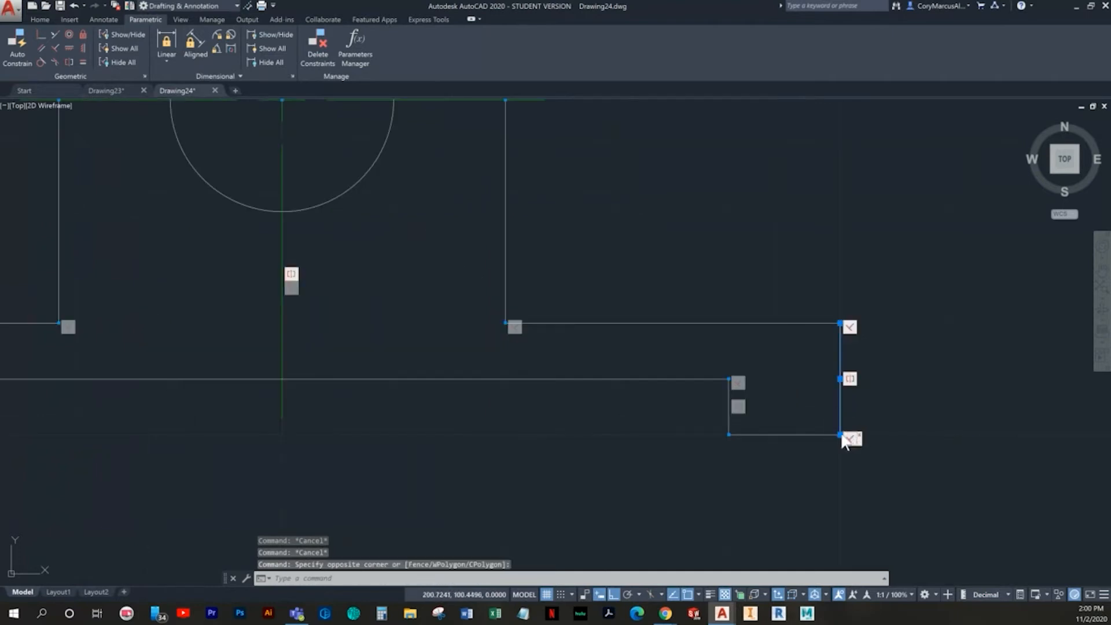
{"action": "left_click", "coordinate": [840, 435]}
{"action": "scroll", "coordinate": [933, 454], "scroll_direction": "down", "scroll_amount": 4}
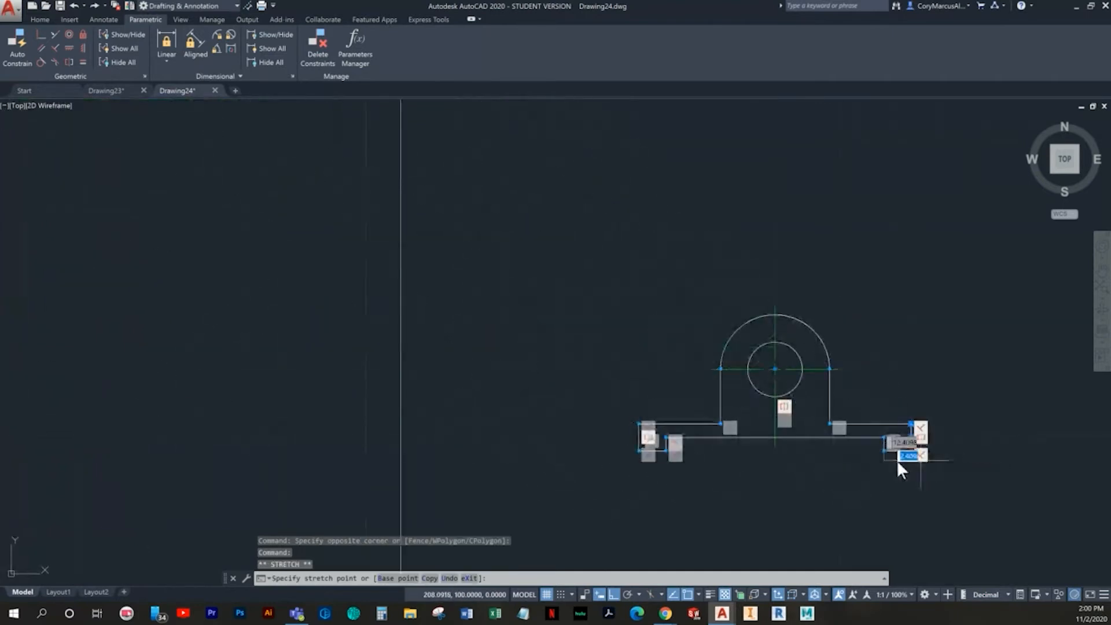
{"action": "key", "text": "Escape"}
{"action": "key", "text": "Escape"}
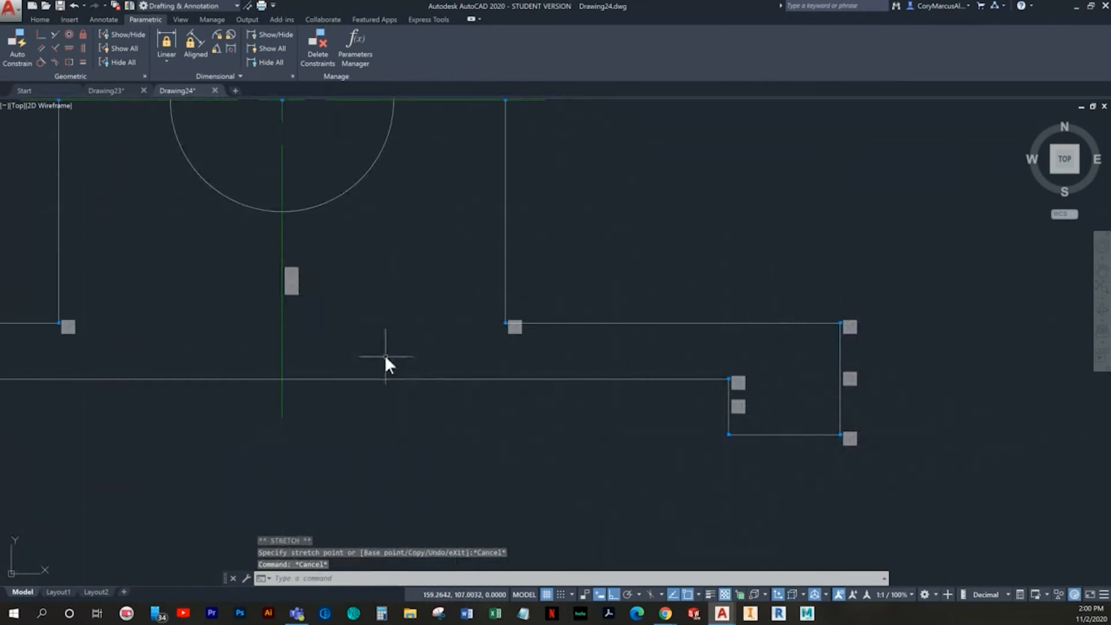
Start applying a Horizontal constraint to the bracket profile
{"action": "middle_click_drag", "start_coordinate": [384, 356], "coordinate": [554, 359]}
{"action": "key", "text": "Escape"}
{"action": "key", "text": "Escape"}
{"action": "left_click", "coordinate": [70, 48]}
{"action": "scroll", "coordinate": [449, 298], "scroll_direction": "down", "scroll_amount": 2}
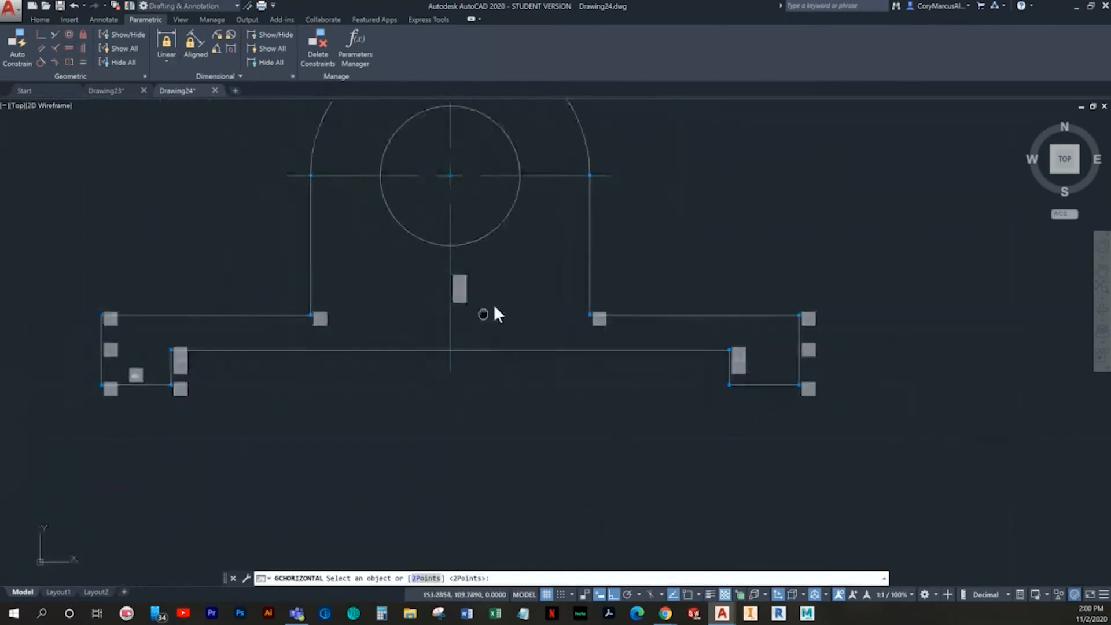
Make the bottom edges of the base's right and left feet collinear
{"action": "middle_click_drag", "start_coordinate": [493, 307], "coordinate": [517, 290]}
{"action": "key", "text": "Escape"}
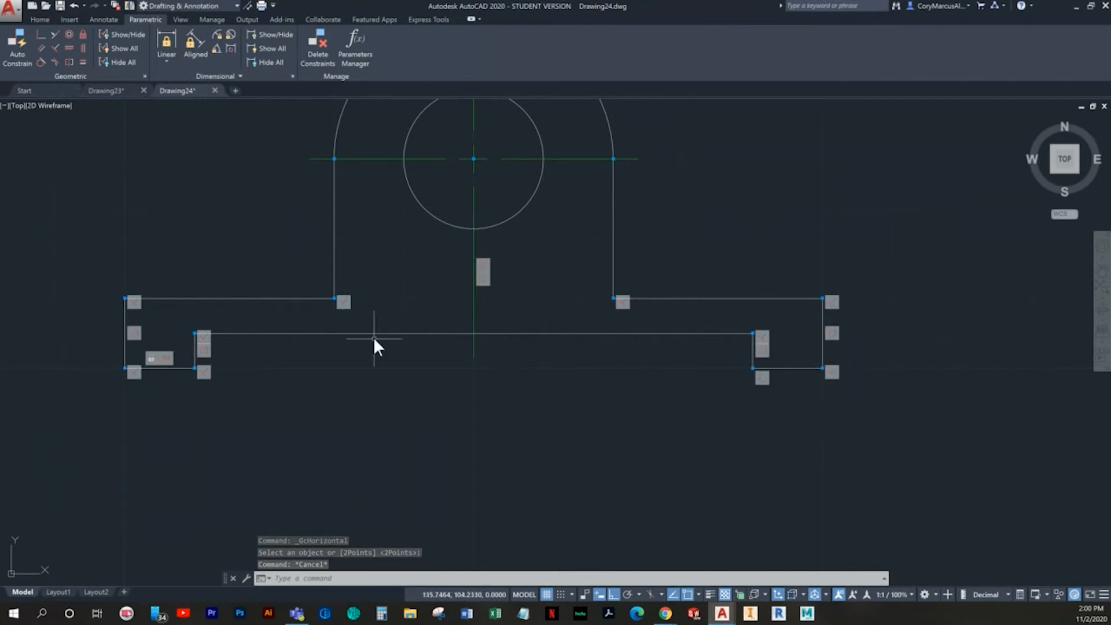
{"action": "left_click", "coordinate": [55, 34]}
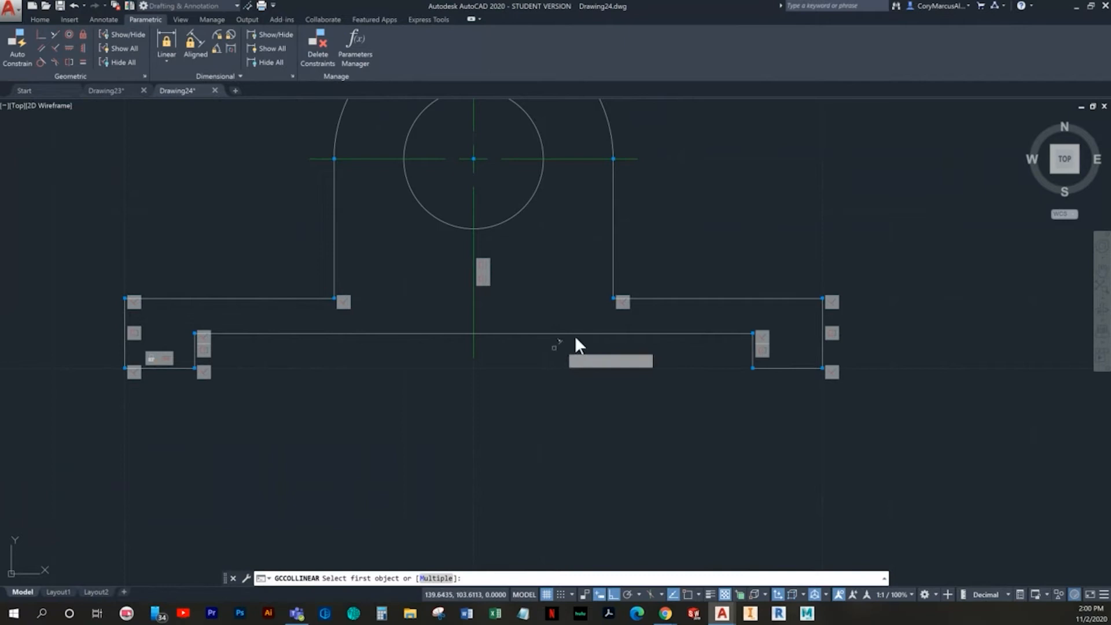
{"action": "left_click", "coordinate": [769, 367]}
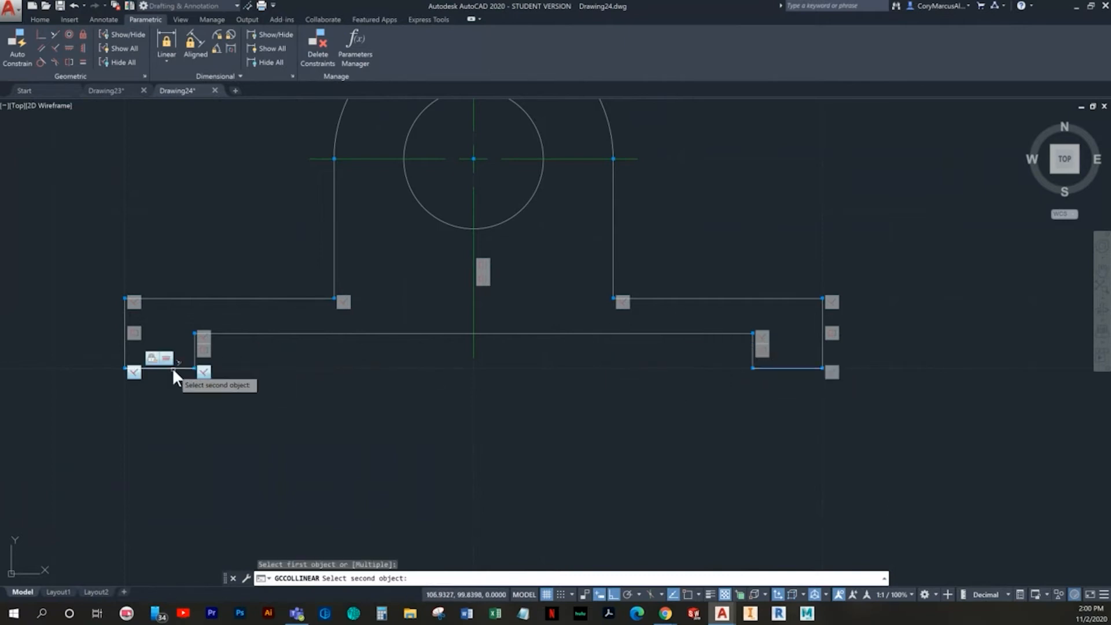
{"action": "key", "text": "Escape"}
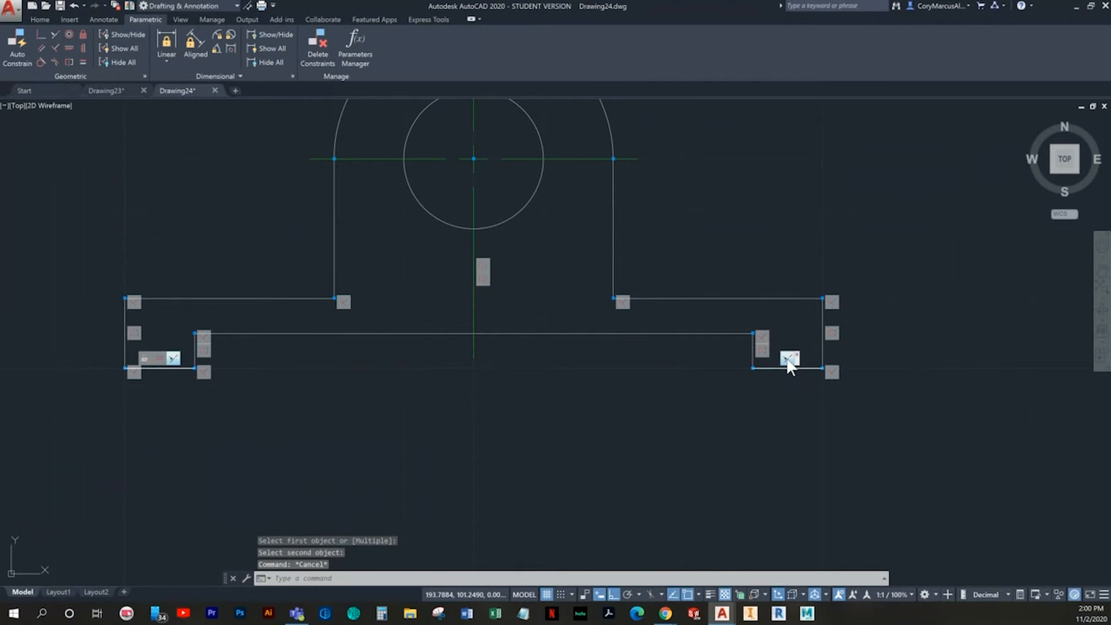
{"action": "key", "text": "Escape"}
{"action": "key", "text": "Escape"}
Try to make the left foot's bottom edge parallel to the long recess line and to the left flange's top edge
{"action": "middle_click_drag", "start_coordinate": [348, 232], "coordinate": [338, 290]}
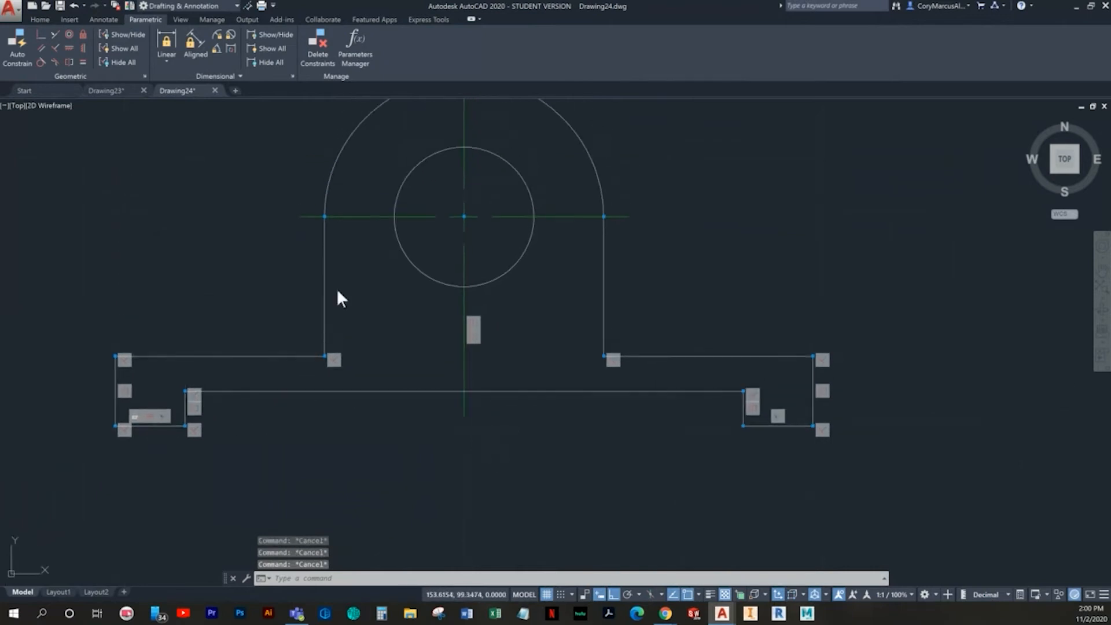
{"action": "left_click", "coordinate": [68, 48]}
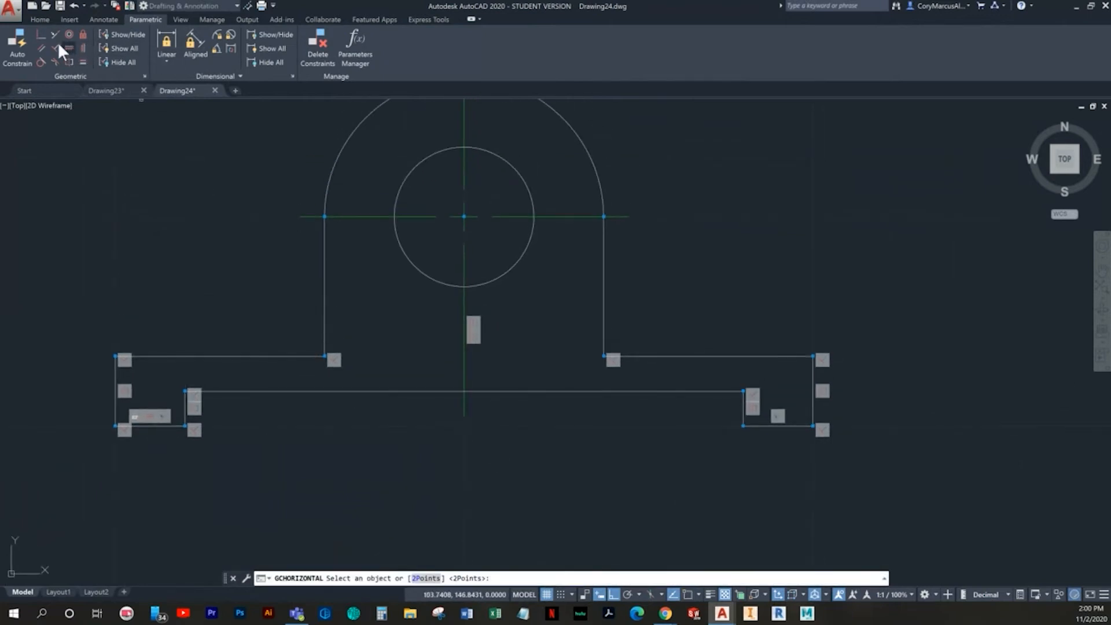
{"action": "left_click", "coordinate": [45, 47]}
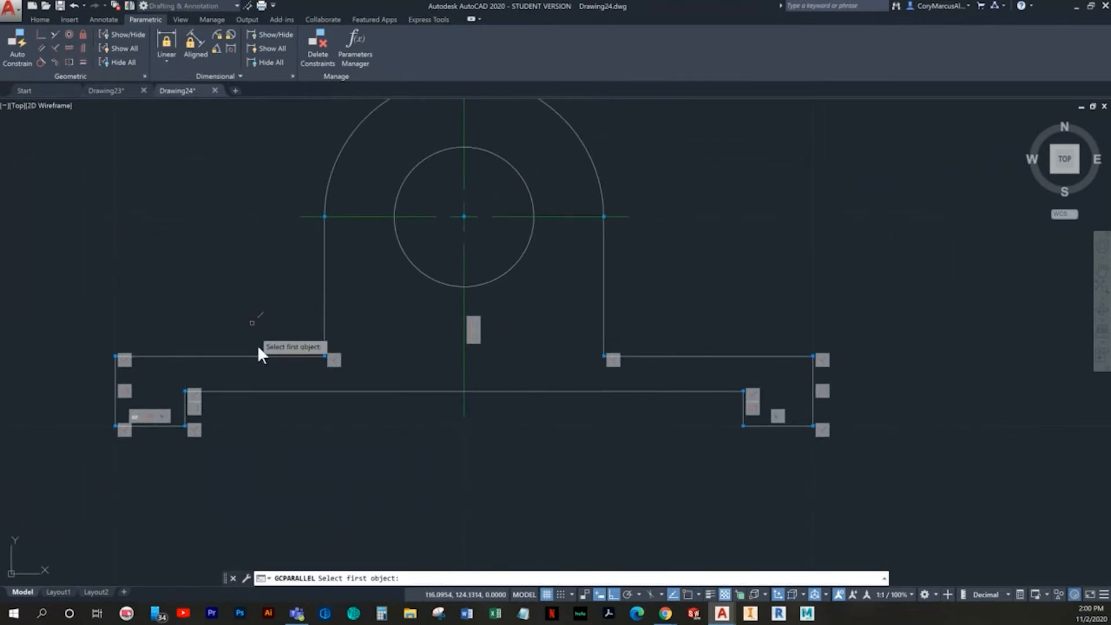
{"action": "left_click", "coordinate": [164, 425]}
{"action": "left_click", "coordinate": [225, 389]}
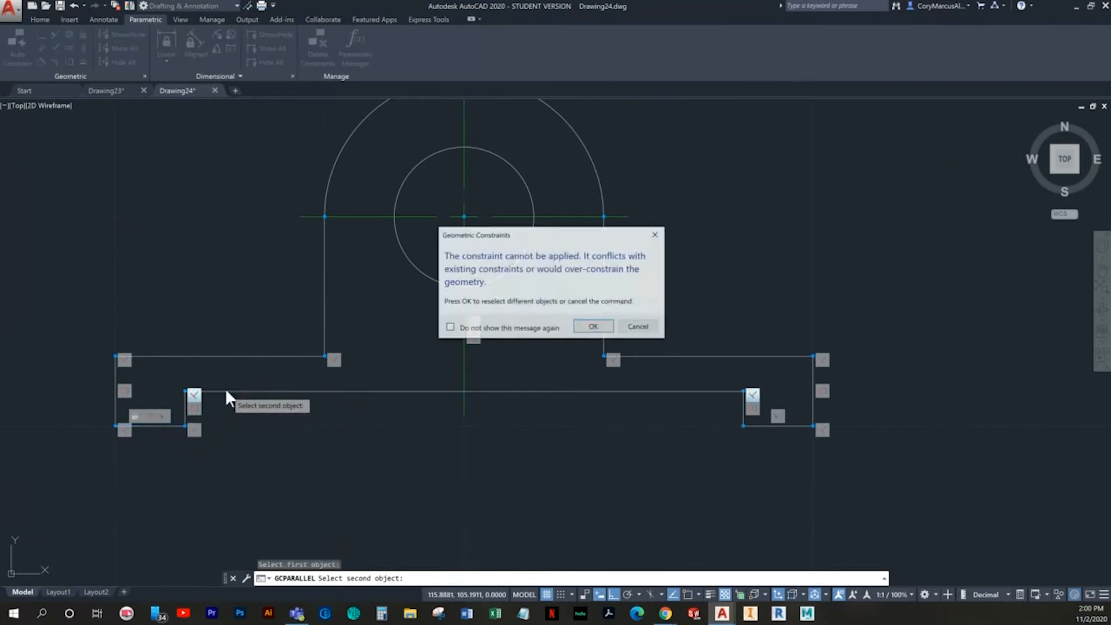
{"action": "key", "text": "Return"}
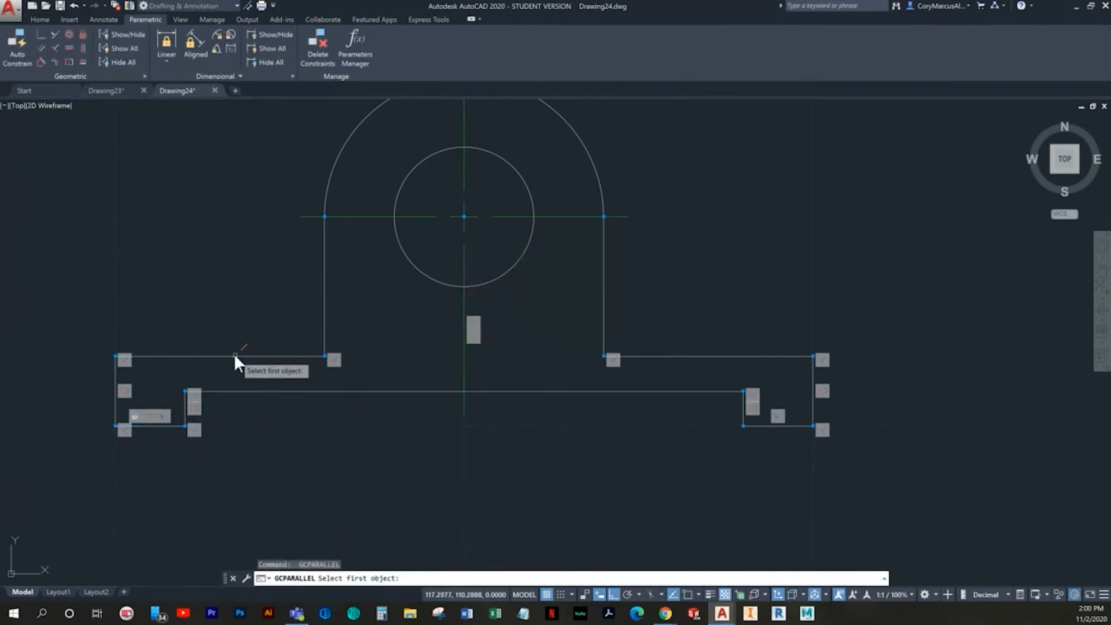
{"action": "left_click", "coordinate": [233, 356]}
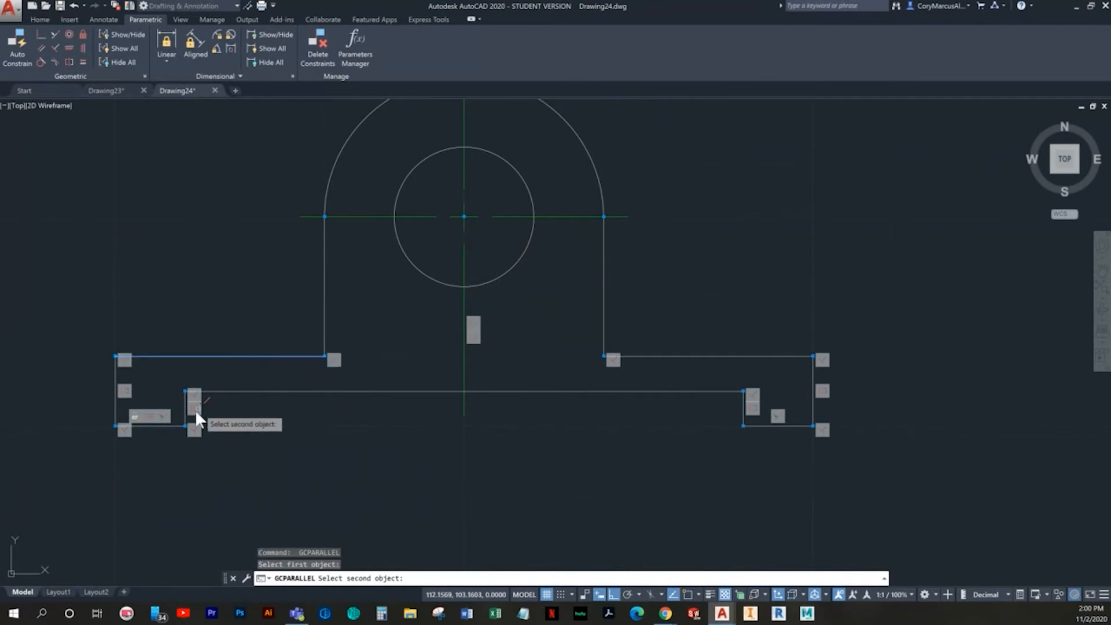
{"action": "left_click", "coordinate": [169, 422]}
{"action": "key", "text": "Escape"}
{"action": "key", "text": "Escape"}
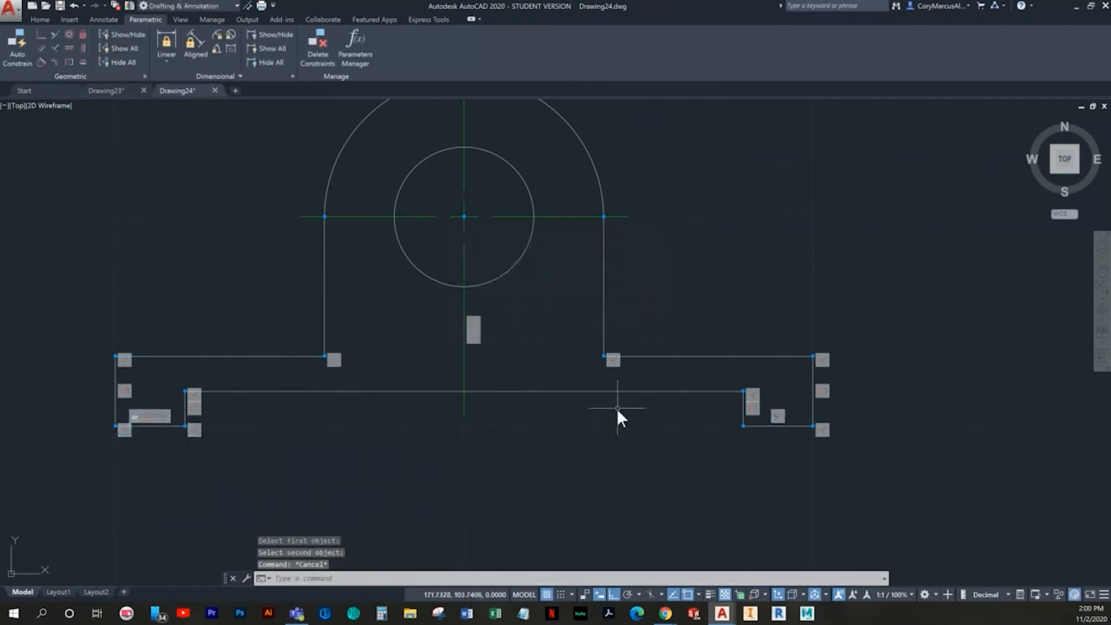
{"action": "key", "text": "Escape"}
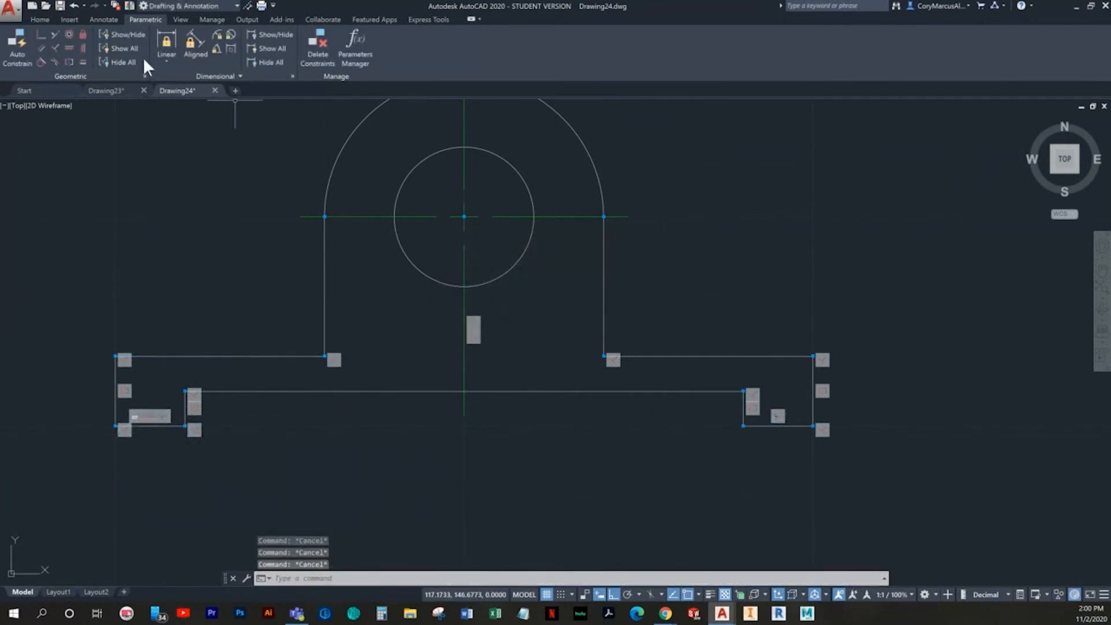
Make the top edges of the left and right flanges collinear
{"action": "left_click", "coordinate": [69, 48]}
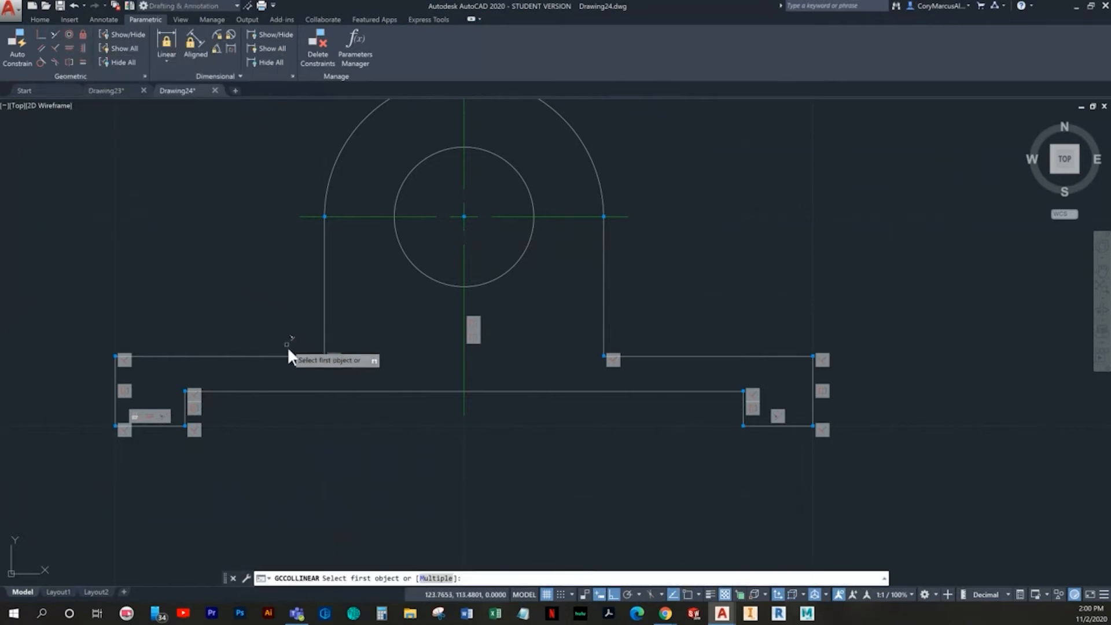
{"action": "left_click", "coordinate": [276, 356]}
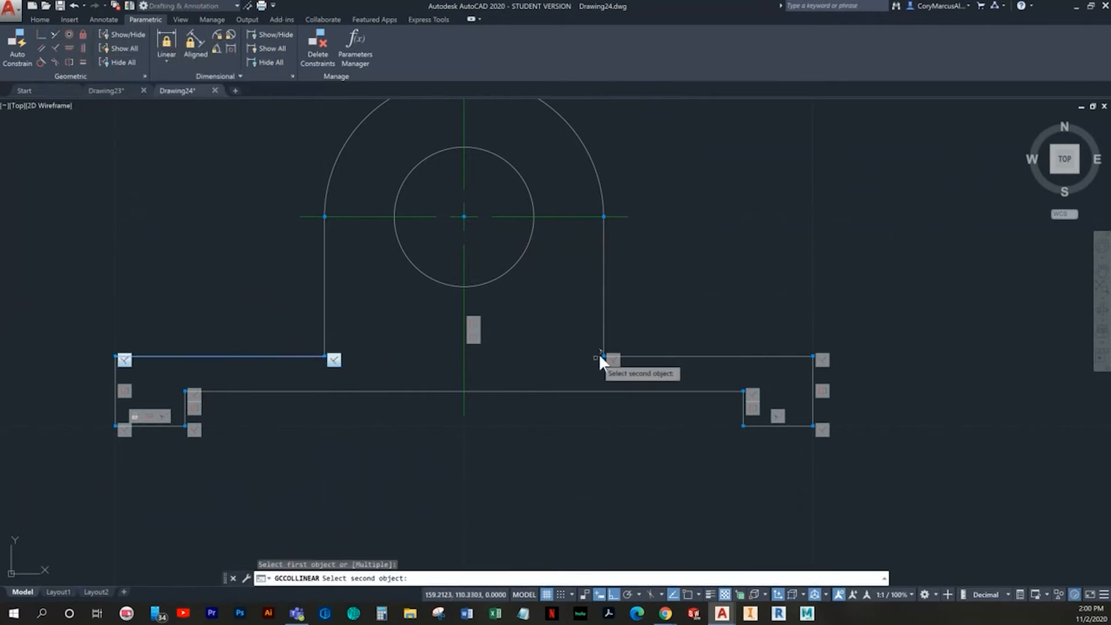
{"action": "left_click", "coordinate": [636, 357]}
{"action": "key", "text": "Escape"}
{"action": "key", "text": "Escape"}
{"action": "key", "text": "Escape"}
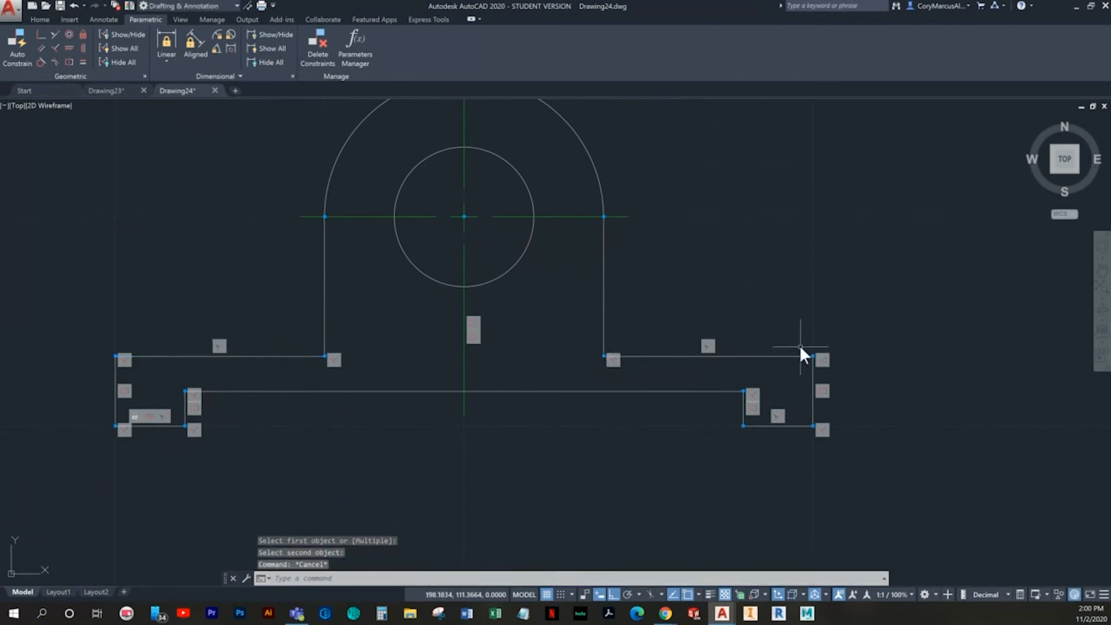
Constrain the outer arc and the inner circle to be concentric
{"action": "middle_click_drag", "start_coordinate": [651, 305], "coordinate": [649, 347]}
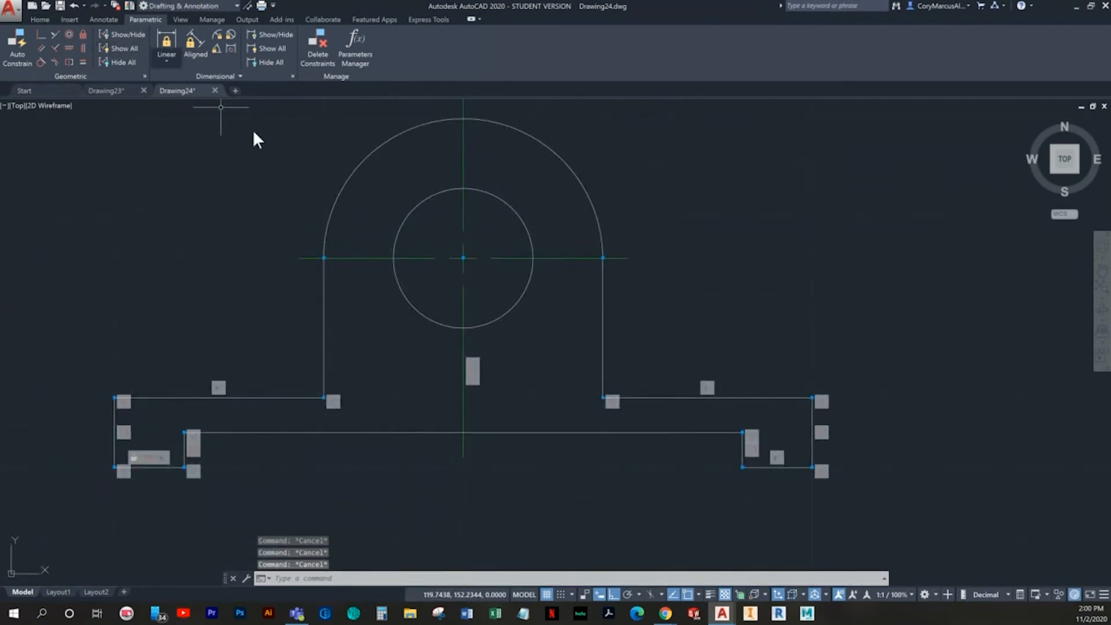
{"action": "scroll", "coordinate": [419, 294], "scroll_direction": "down", "scroll_amount": 2}
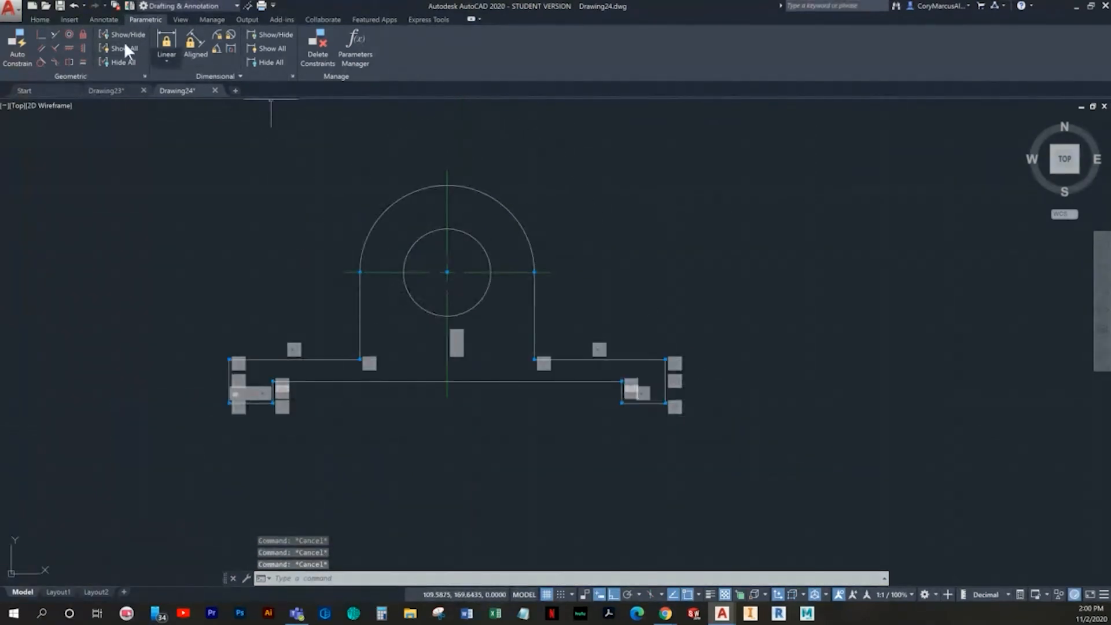
{"action": "left_click", "coordinate": [70, 33]}
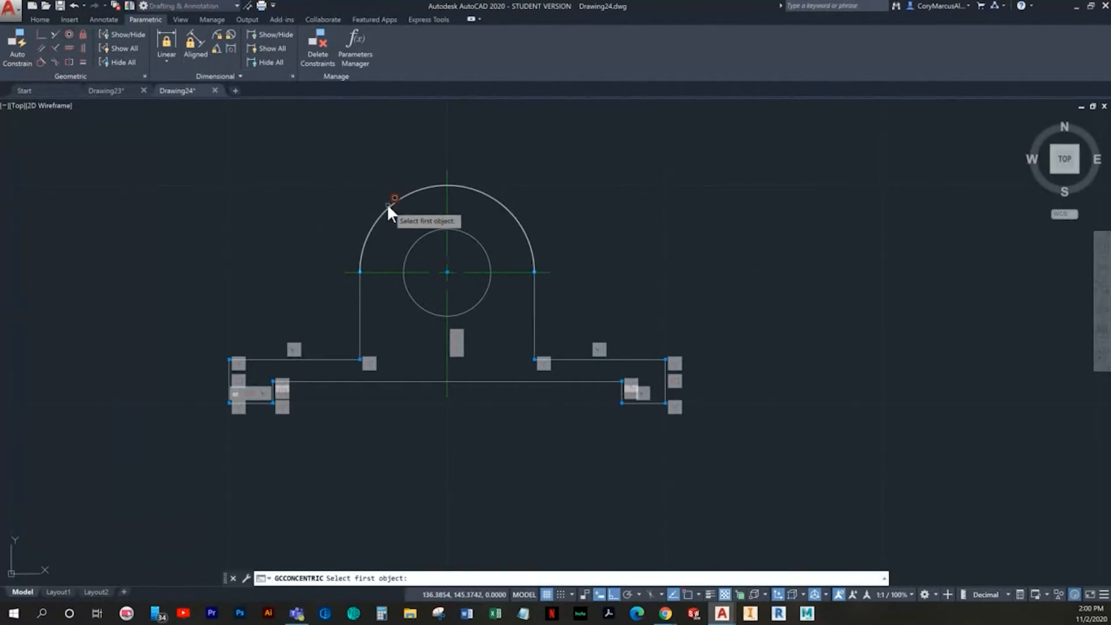
{"action": "left_click", "coordinate": [396, 202]}
{"action": "left_click", "coordinate": [435, 232]}
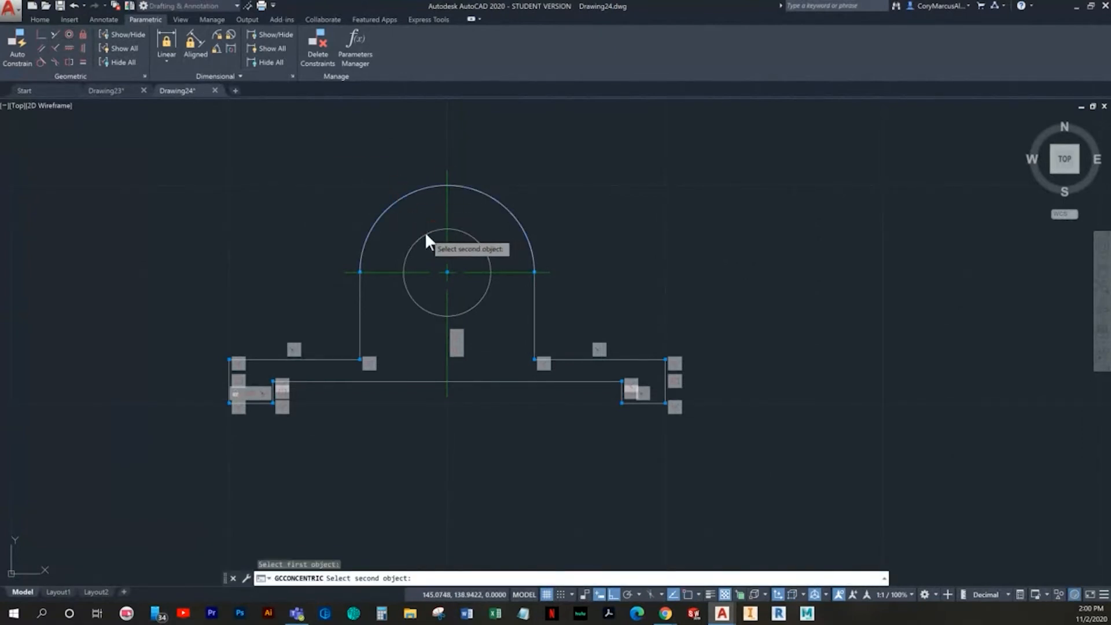
{"action": "key", "text": "Escape"}
{"action": "key", "text": "Escape"}
{"action": "key", "text": "Escape"}
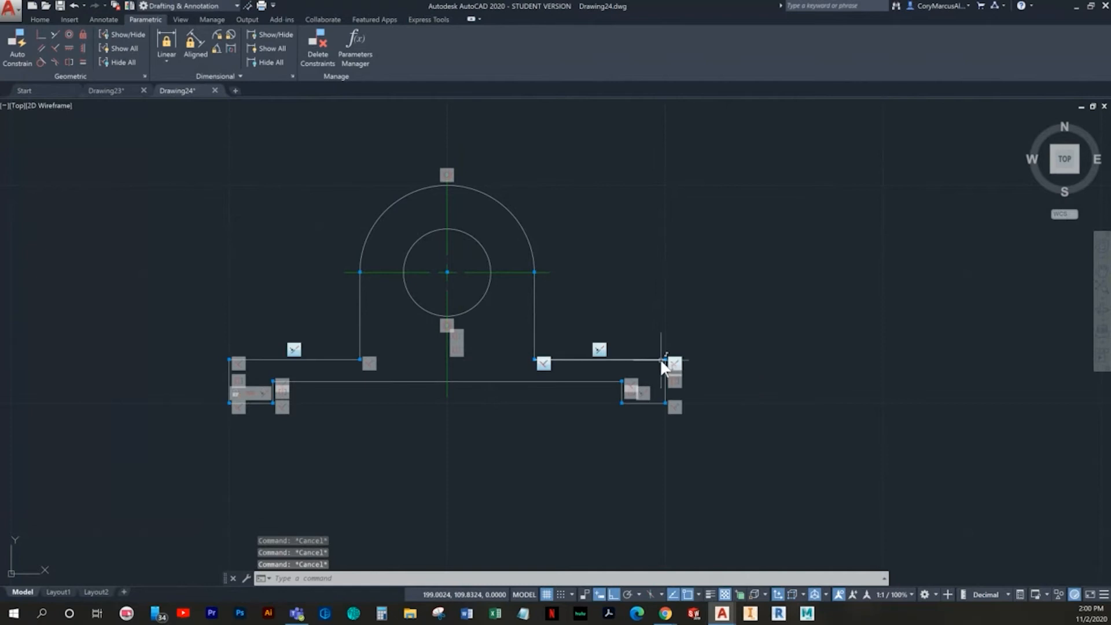
Test the constraints by stretching the base's right end edge outward by about 40 units, and examine the result
{"action": "left_click", "coordinate": [665, 365]}
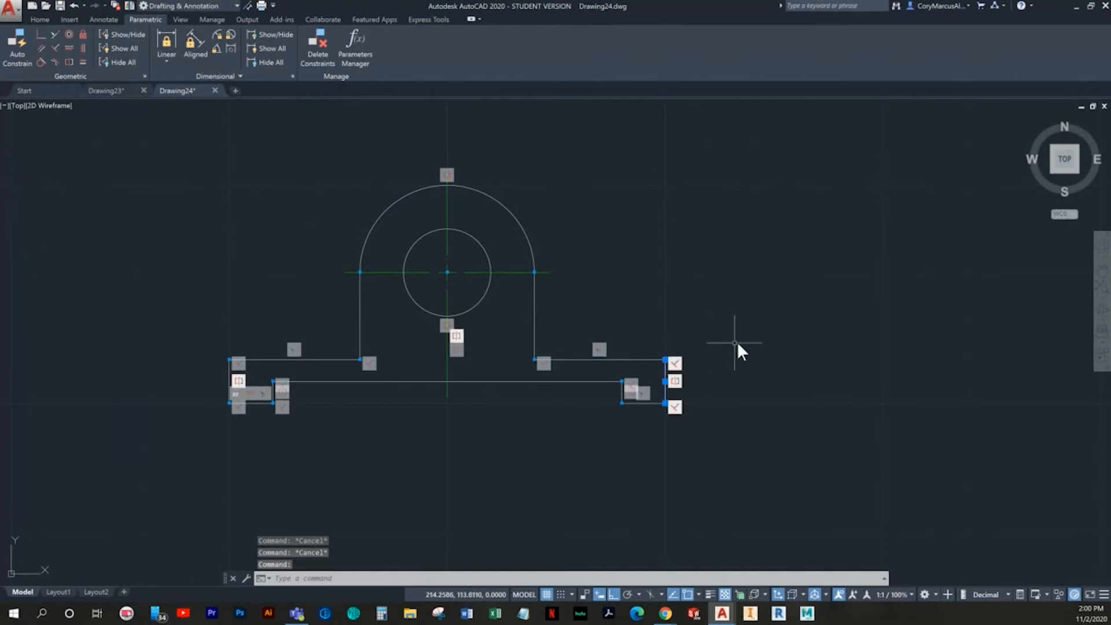
{"action": "left_click", "coordinate": [663, 361]}
{"action": "left_click", "coordinate": [834, 380]}
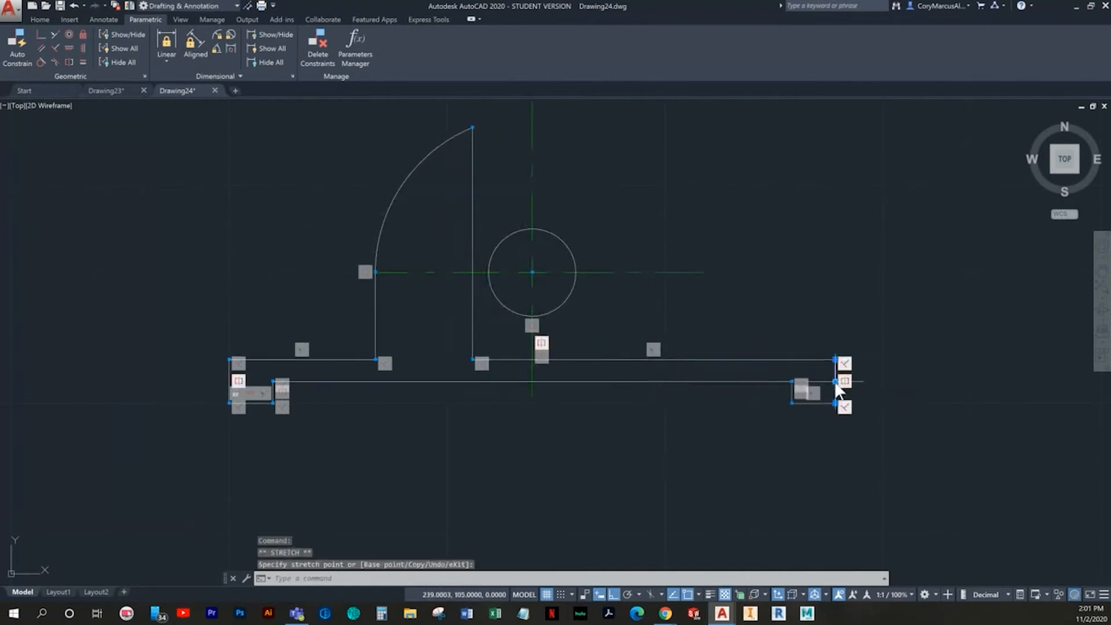
{"action": "scroll", "coordinate": [843, 434], "scroll_direction": "up", "scroll_amount": 2}
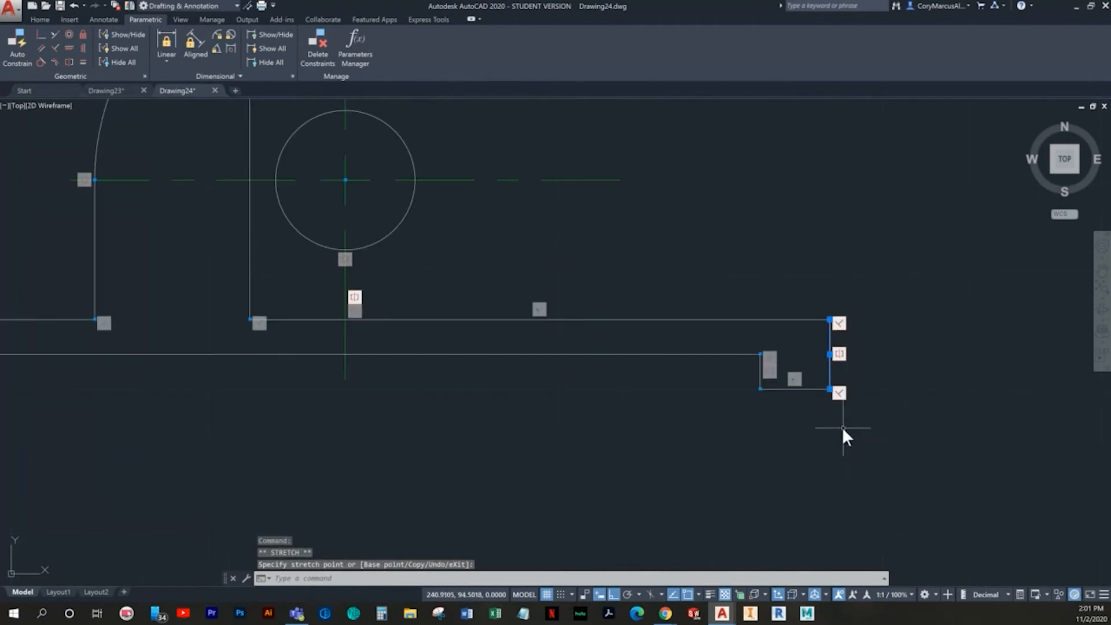
{"action": "scroll", "coordinate": [810, 425], "scroll_direction": "down", "scroll_amount": 2}
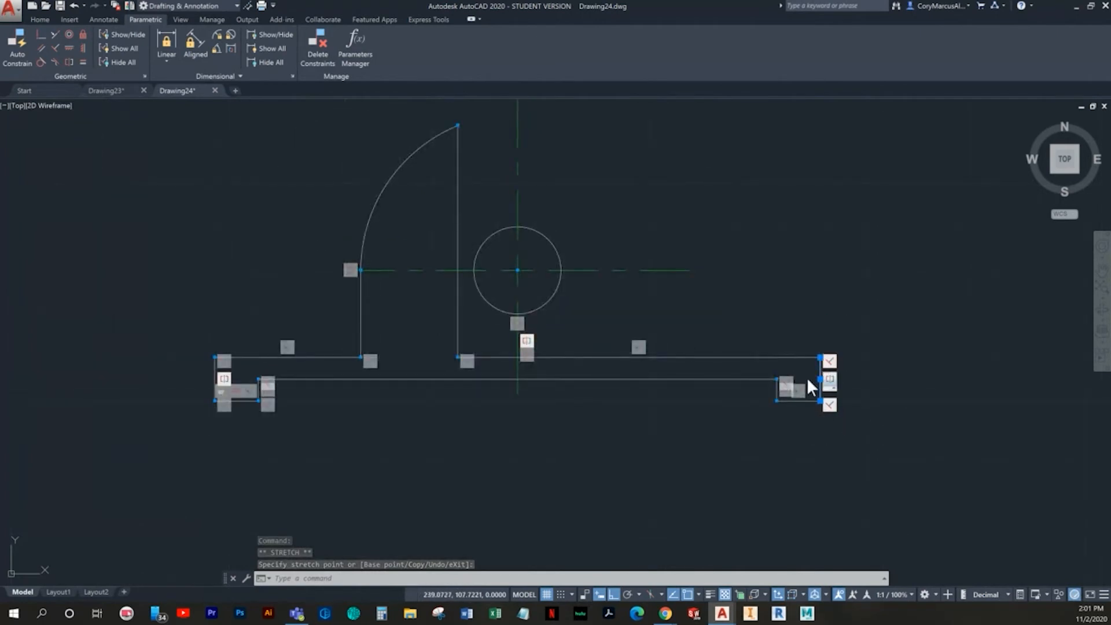
Undo the stretch of the base's right end edge
{"action": "key", "text": "ctrl+z"}
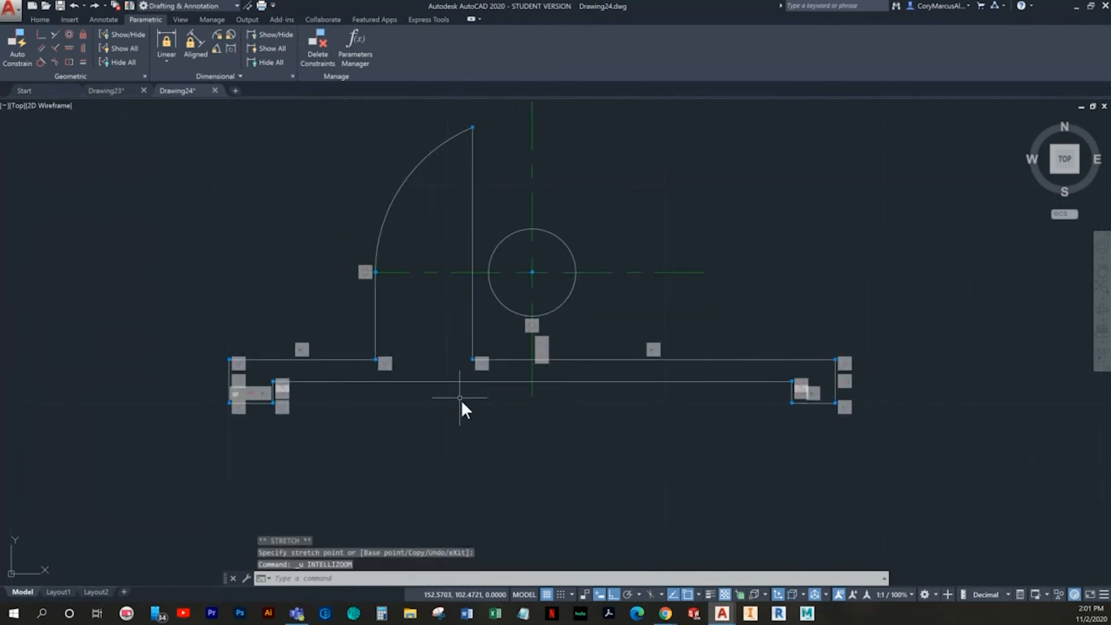
{"action": "key", "text": "ctrl+z"}
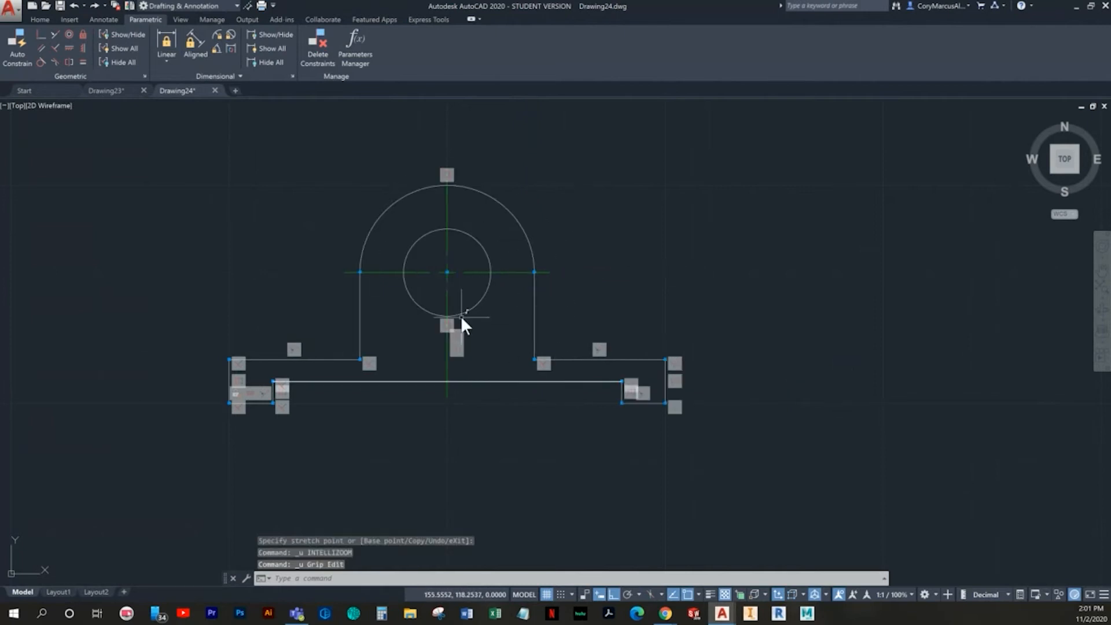
{"action": "key", "text": "Escape"}
{"action": "scroll", "coordinate": [501, 276], "scroll_direction": "up", "scroll_amount": 3}
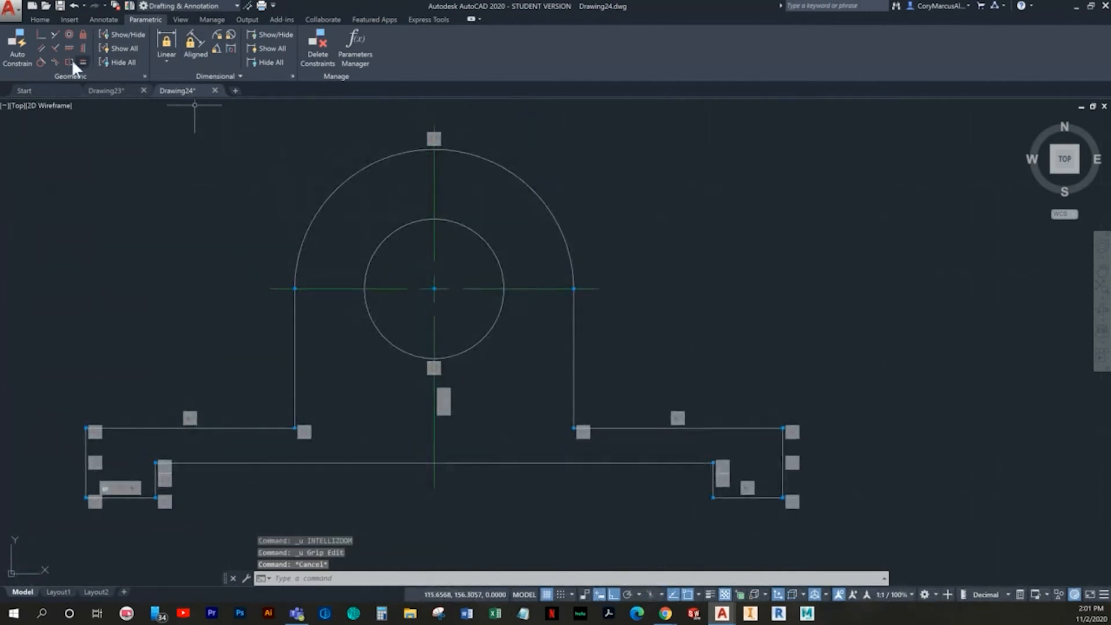
{"action": "left_click", "coordinate": [40, 62]}
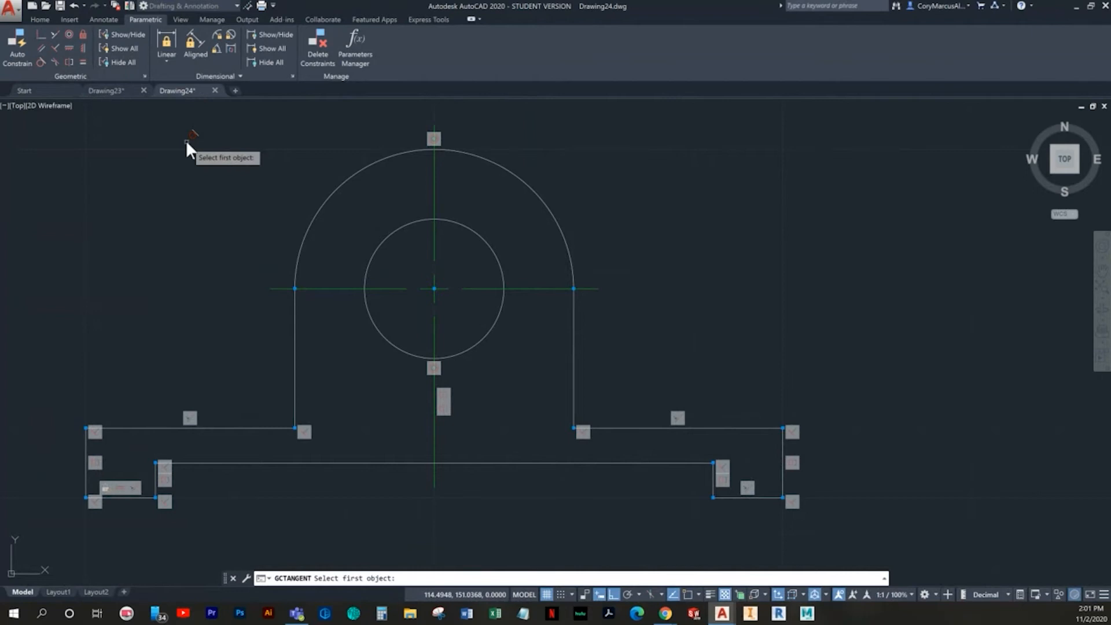
{"action": "key", "text": "Escape"}
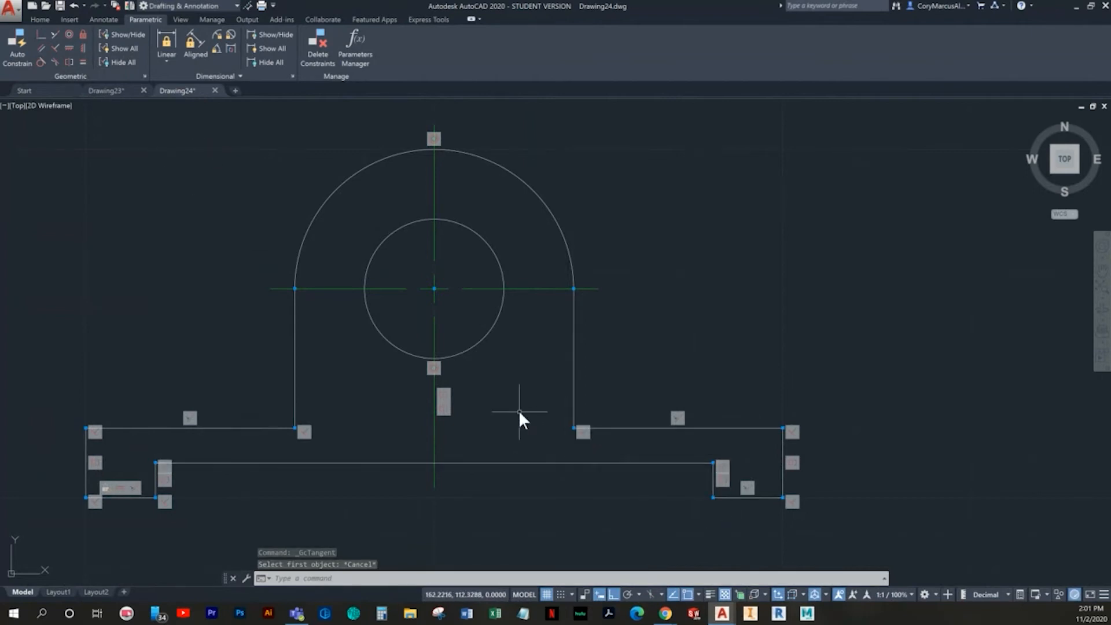
Undo the recent actions back through the concentric constraint and redo them to restore it
{"action": "key", "text": "ctrl+z"}
{"action": "key", "text": "ctrl+z"}
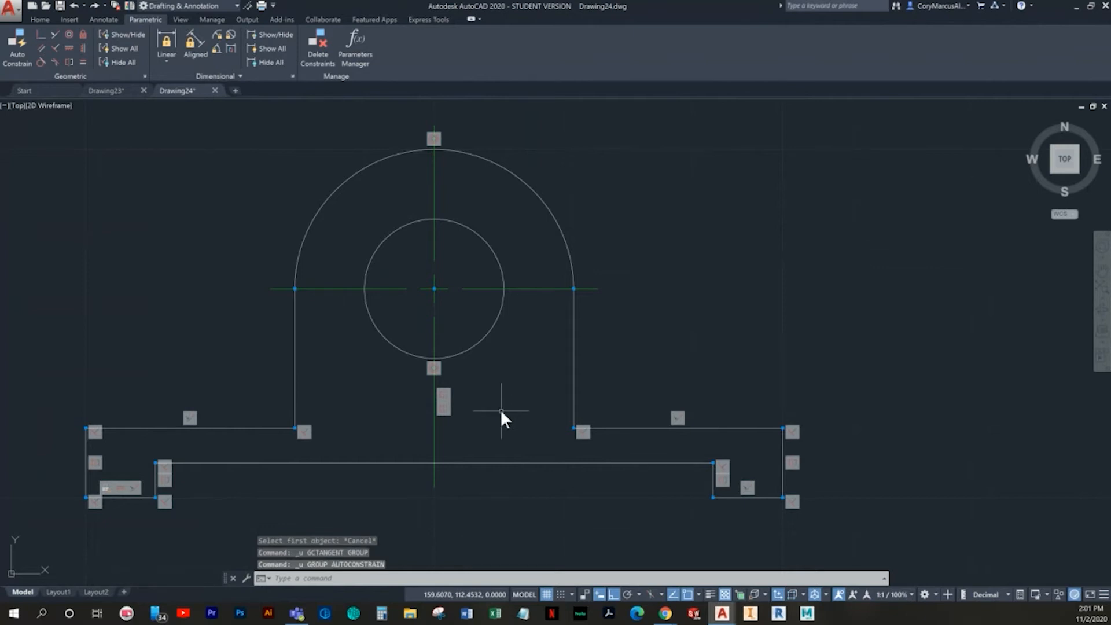
{"action": "key", "text": "ctrl+z"}
{"action": "key", "text": "ctrl+z"}
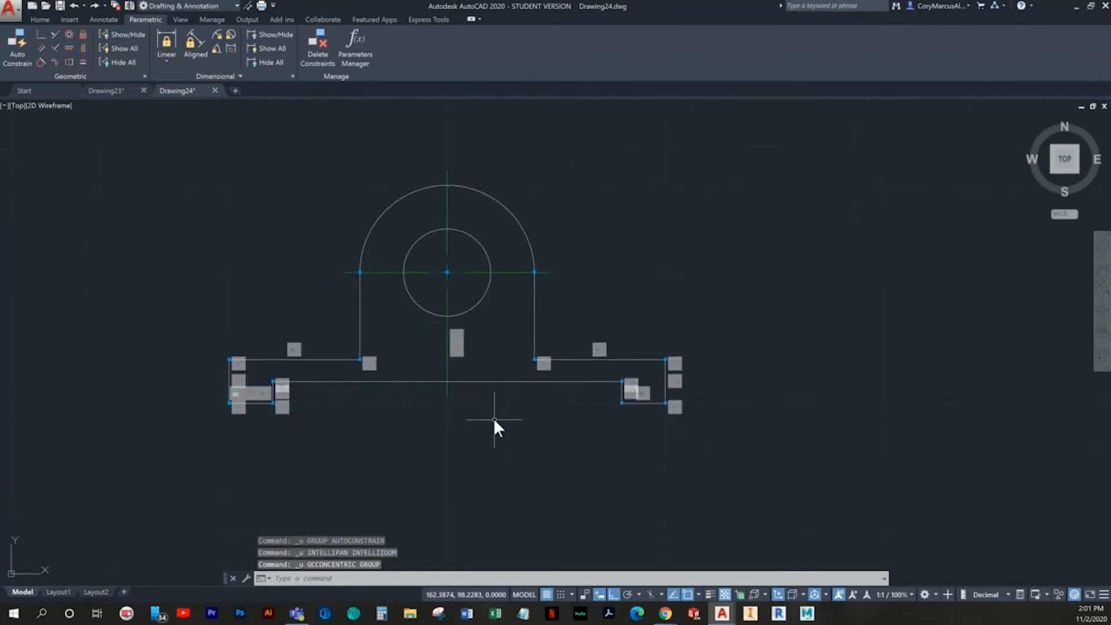
{"action": "key", "text": "ctrl+y"}
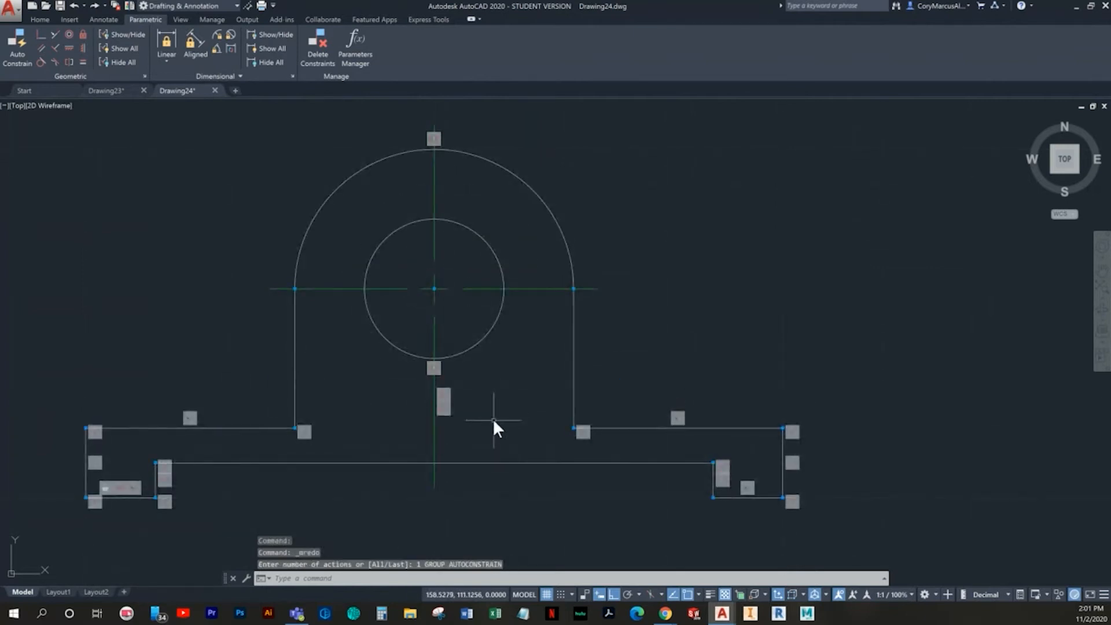
{"action": "key", "text": "ctrl+y"}
{"action": "key", "text": "ctrl+z"}
{"action": "key", "text": "ctrl+z"}
{"action": "key", "text": "ctrl+z"}
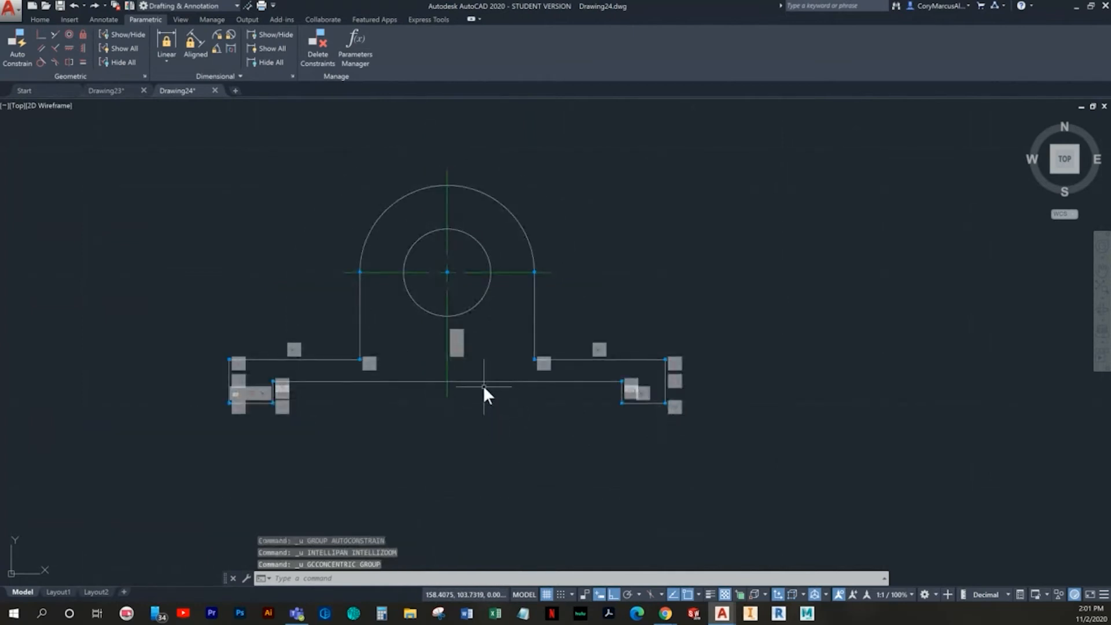
{"action": "key", "text": "ctrl+y"}
{"action": "key", "text": "Escape"}
Constrain the outer arc and the left vertical side line to be tangent
{"action": "left_click", "coordinate": [43, 59]}
{"action": "left_click", "coordinate": [368, 260]}
{"action": "left_click", "coordinate": [362, 336]}
Try a tangent constraint between the outer arc and the right vertical side line, and undo it
{"action": "key", "text": "Return"}
{"action": "left_click", "coordinate": [638, 286]}
{"action": "key", "text": "Escape"}
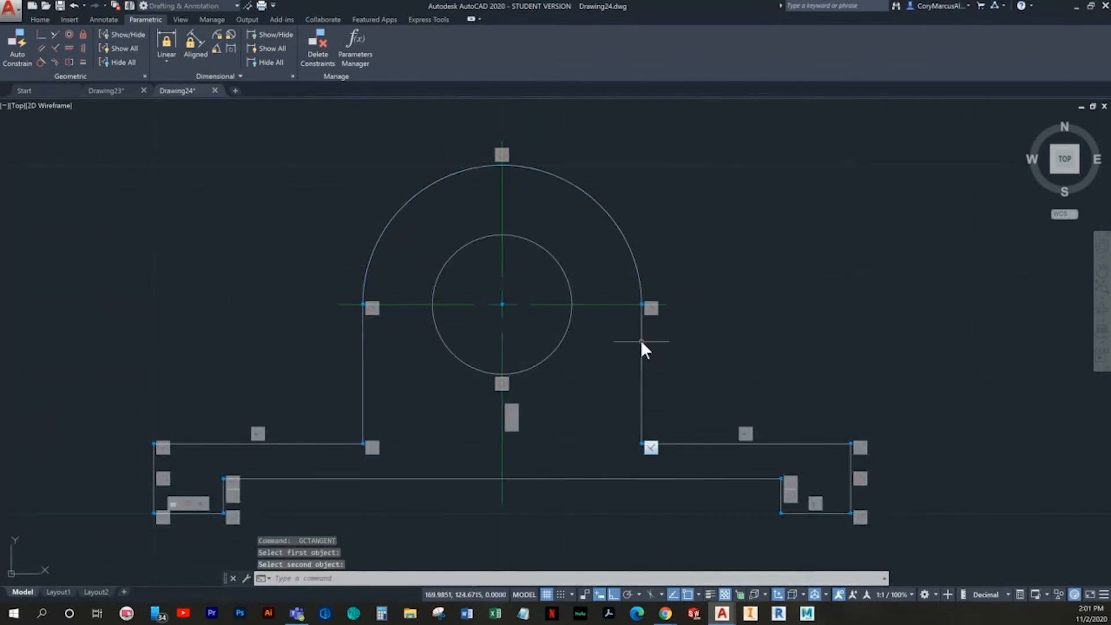
{"action": "key", "text": "ctrl+z"}
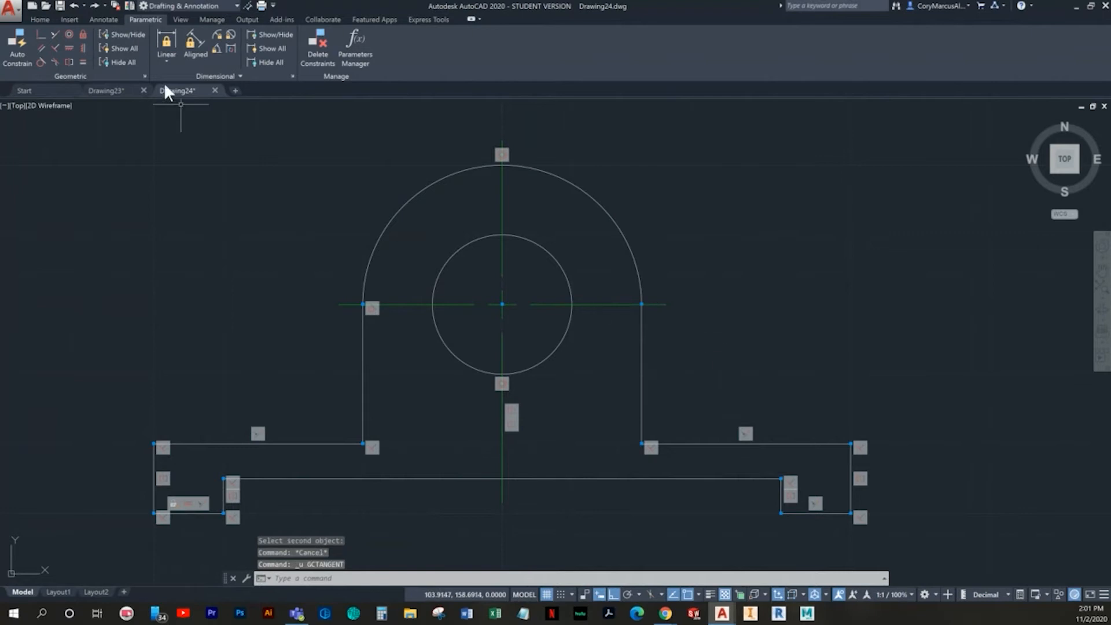
{"action": "left_click", "coordinate": [73, 57]}
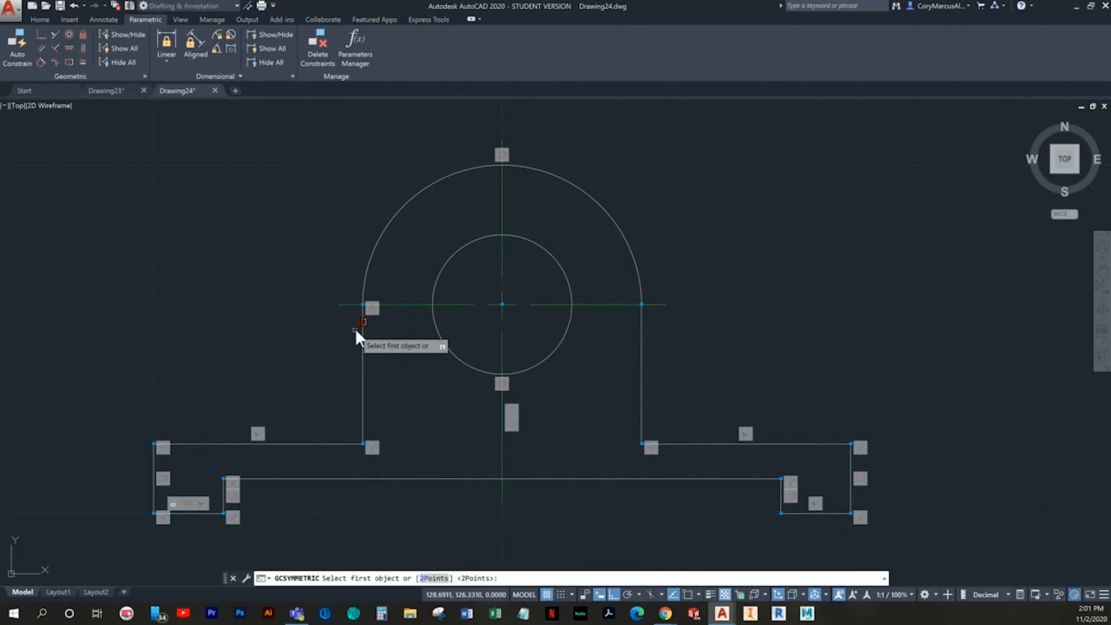
{"action": "left_click", "coordinate": [362, 328]}
{"action": "left_click", "coordinate": [641, 325]}
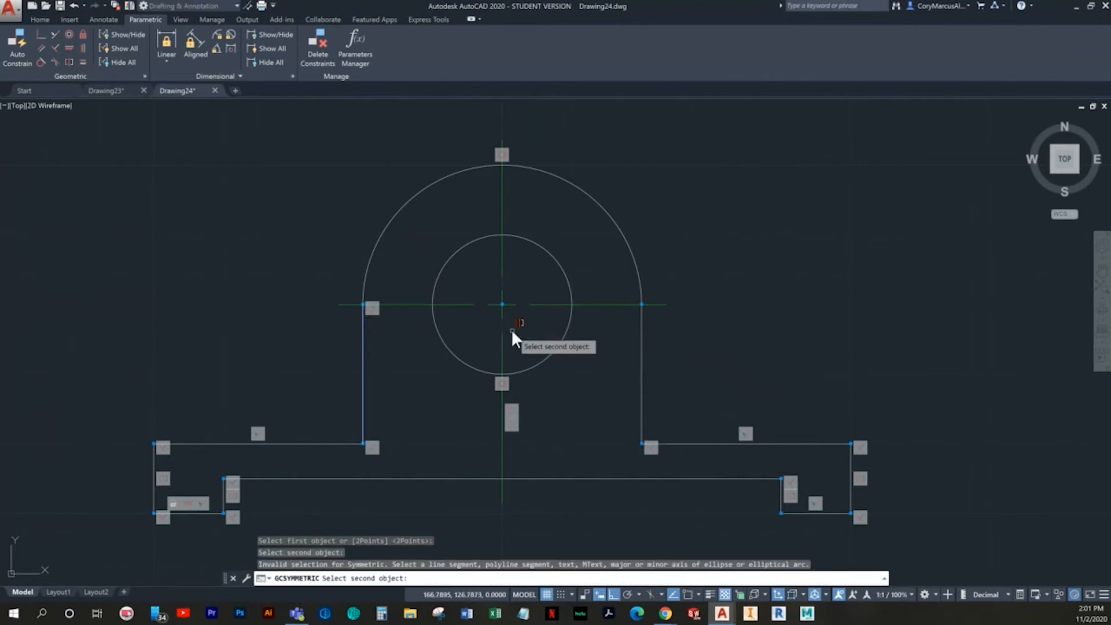
{"action": "left_click", "coordinate": [502, 339]}
{"action": "key", "text": "Escape"}
{"action": "key", "text": "Escape"}
{"action": "key", "text": "Escape"}
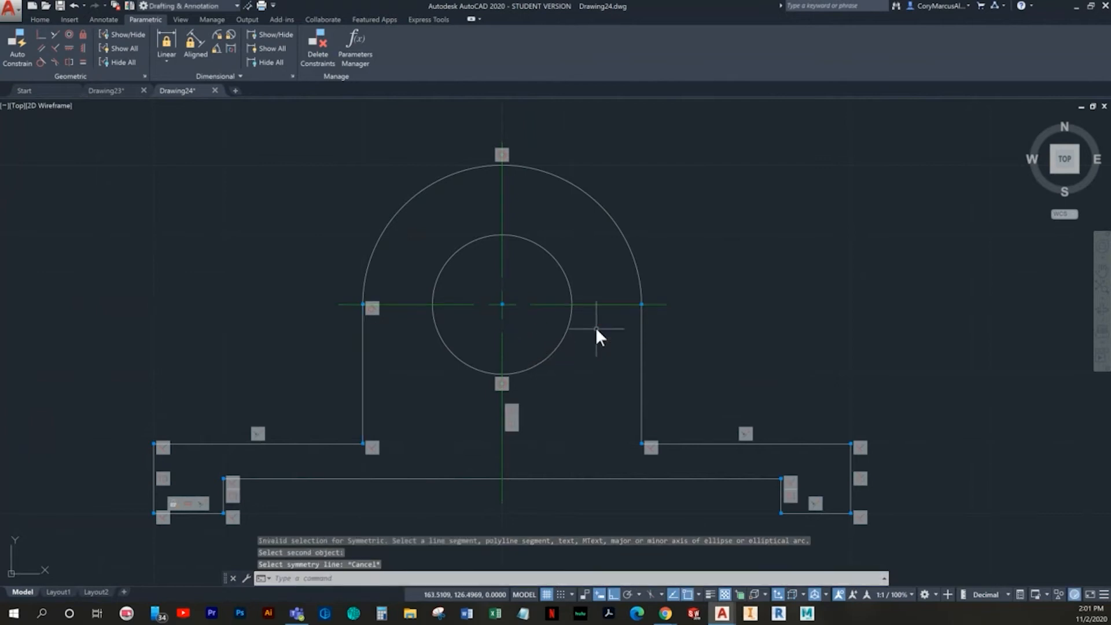
Constrain the left and right vertical side lines below the arc to be symmetric about the vertical centerline
{"action": "left_click", "coordinate": [69, 62]}
{"action": "left_click", "coordinate": [362, 350]}
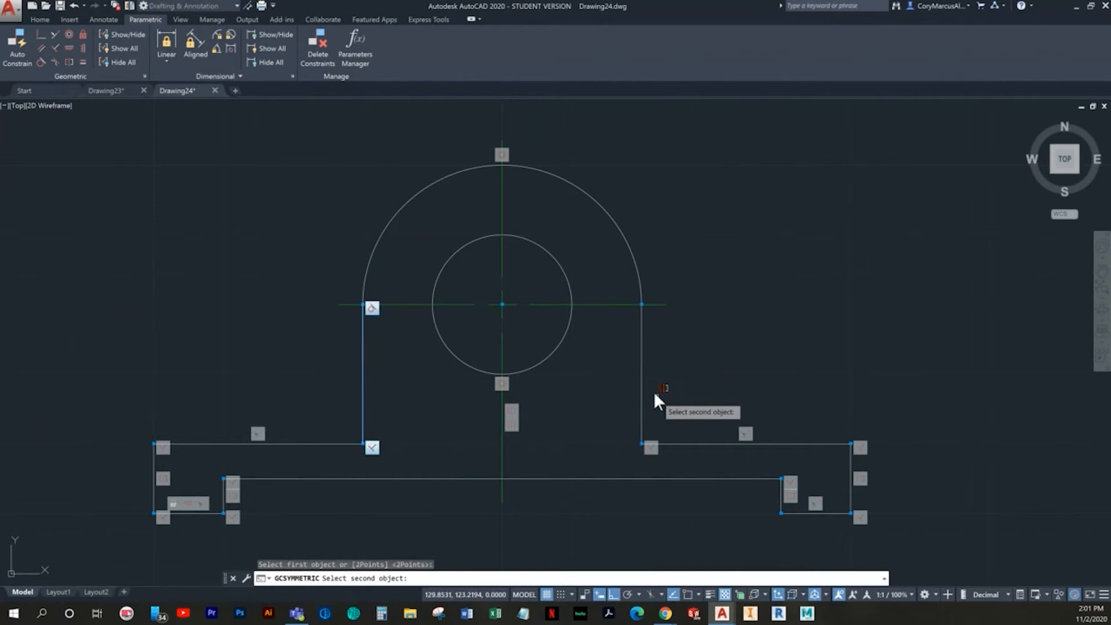
{"action": "left_click", "coordinate": [642, 352]}
{"action": "left_click", "coordinate": [502, 458]}
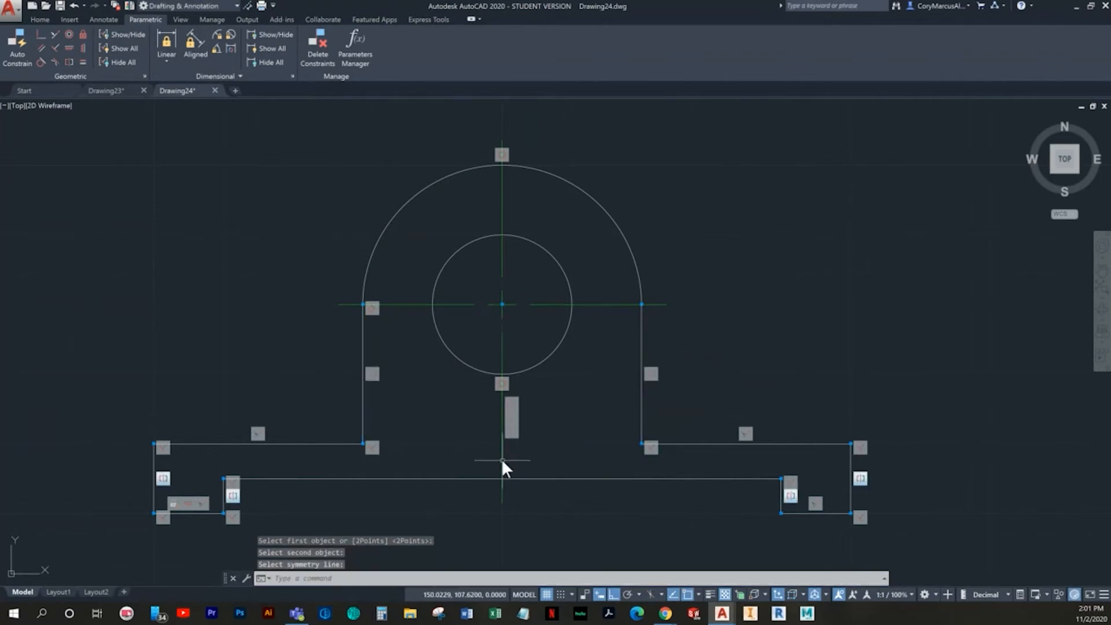
{"action": "key", "text": "Escape"}
{"action": "key", "text": "Escape"}
Try stretching the right vertical side line outward from its upper endpoint to test the symmetry, and undo the stretch
{"action": "left_click", "coordinate": [646, 333]}
{"action": "left_click", "coordinate": [624, 336]}
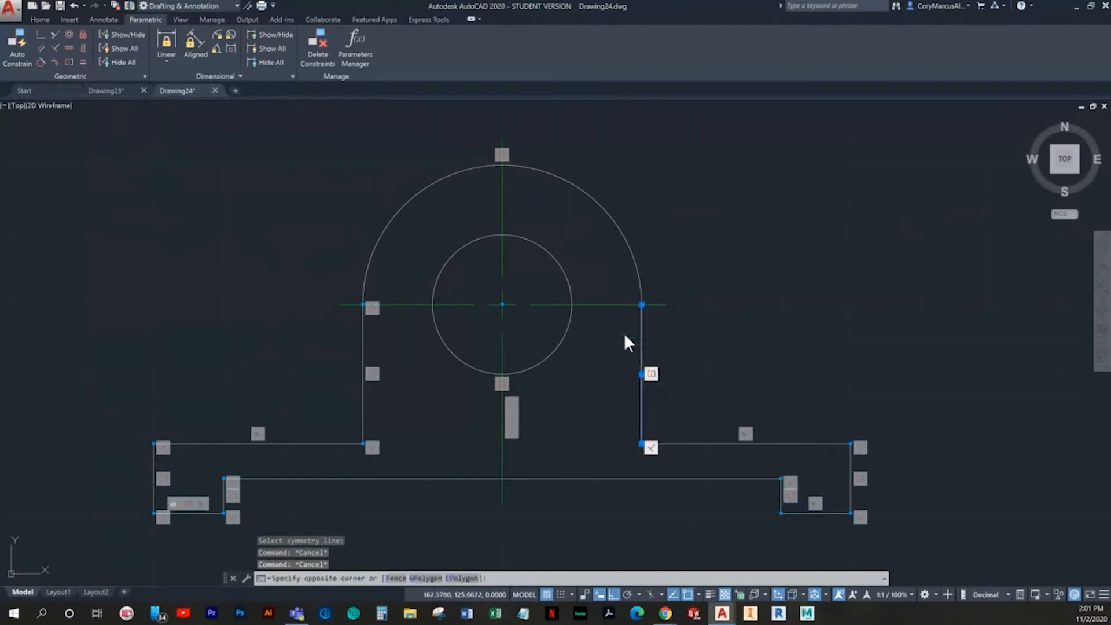
{"action": "left_click", "coordinate": [642, 305]}
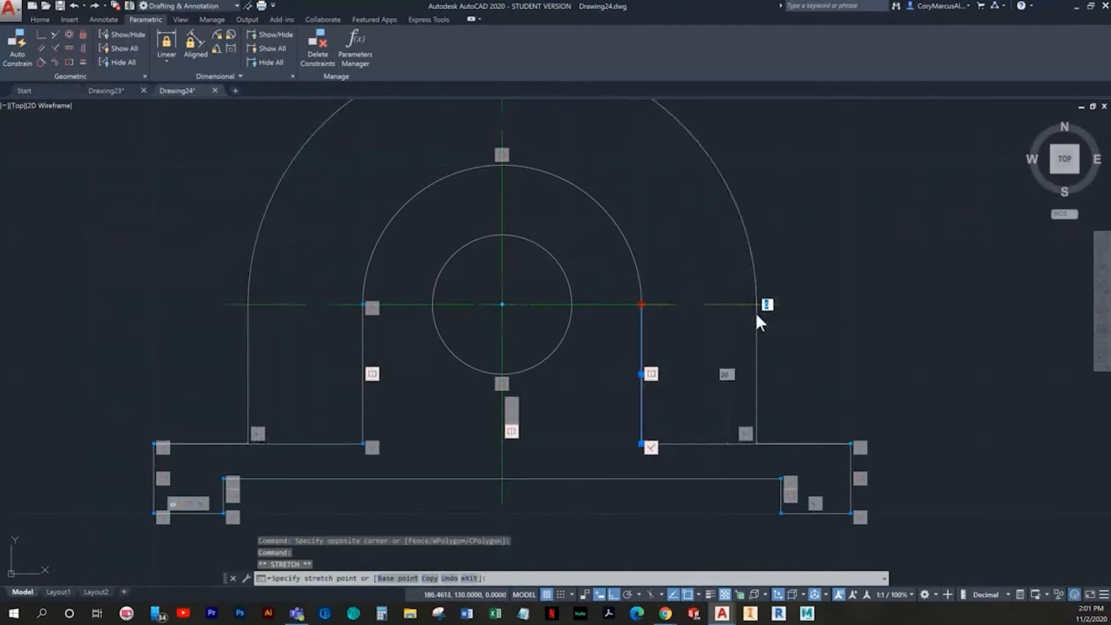
{"action": "left_click", "coordinate": [754, 311]}
{"action": "scroll", "coordinate": [793, 355], "scroll_direction": "down", "scroll_amount": 2}
{"action": "key", "text": "ctrl+z"}
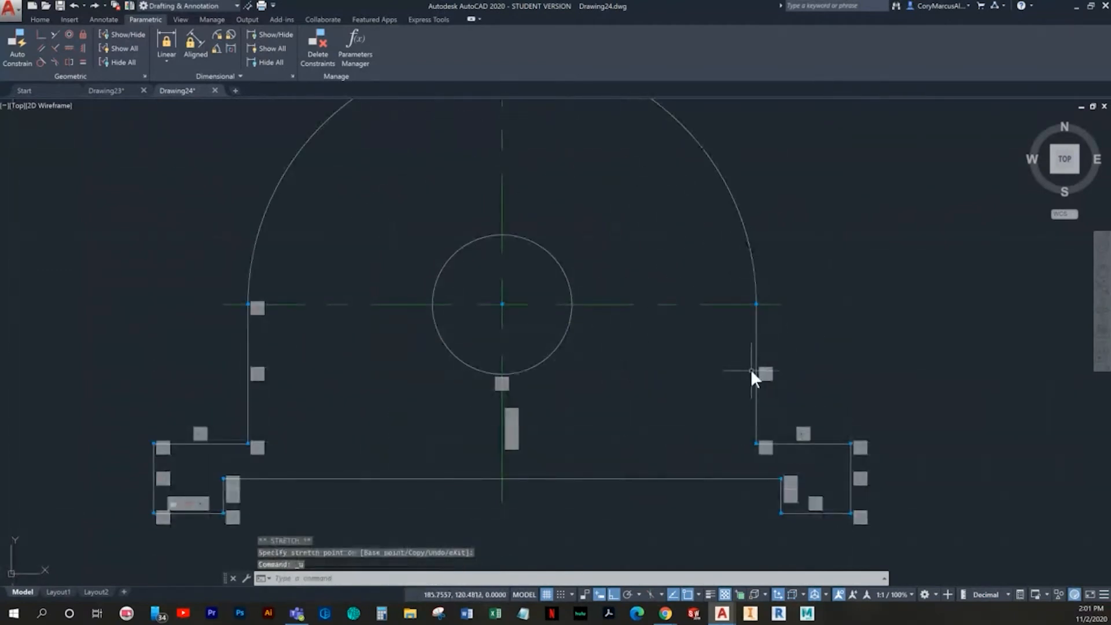
{"action": "key", "text": "ctrl+z"}
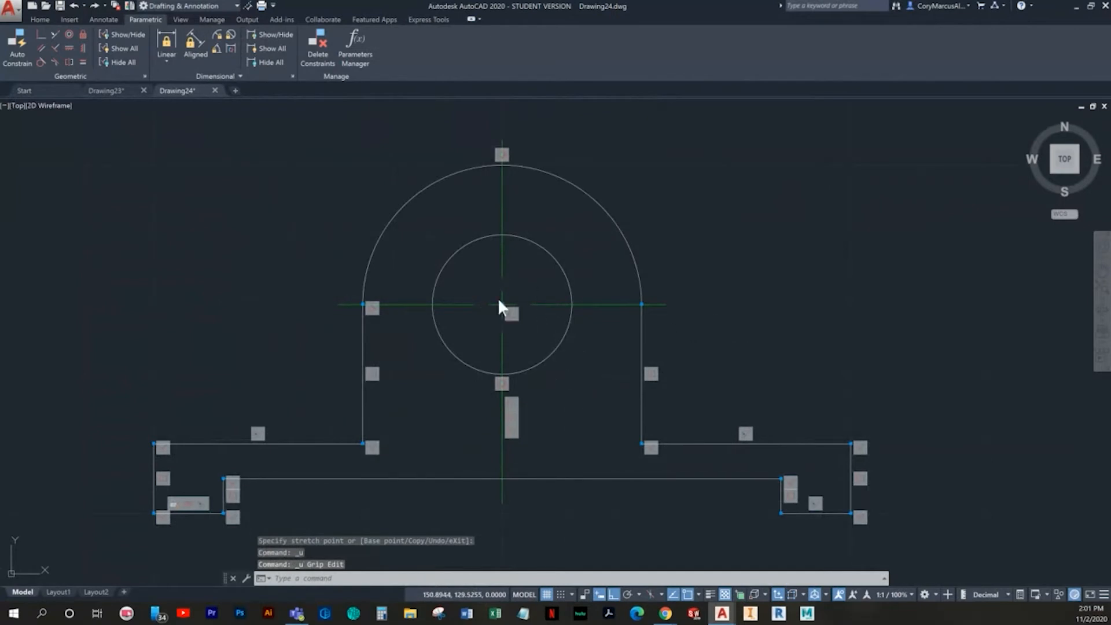
Add a radius dimensional constraint to the outer arc, accepting its current value
{"action": "left_click", "coordinate": [214, 34]}
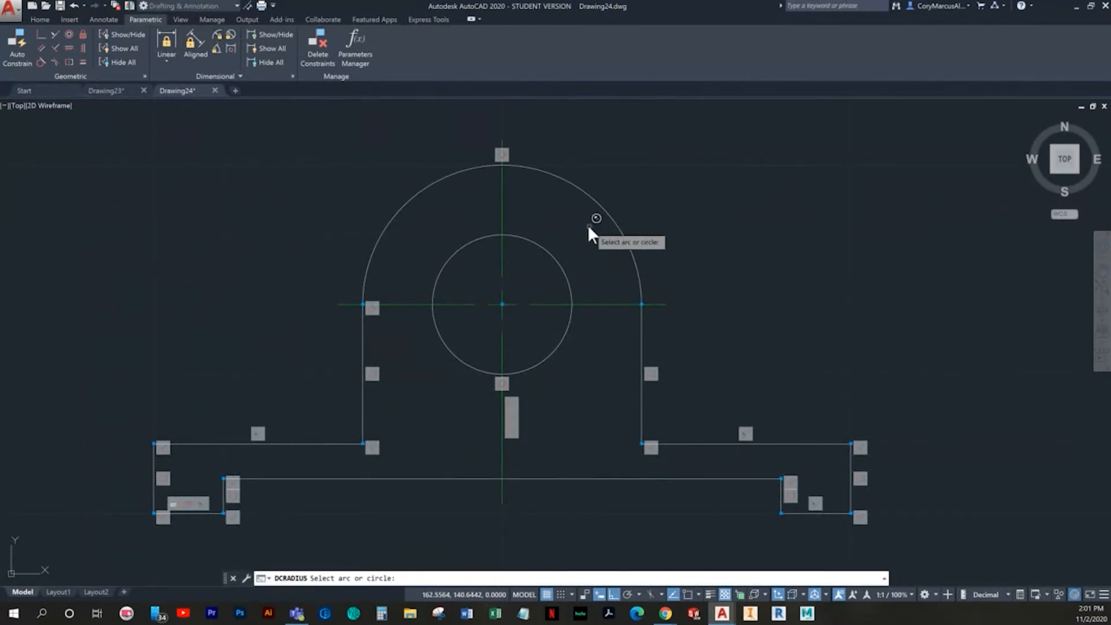
{"action": "left_click", "coordinate": [591, 196]}
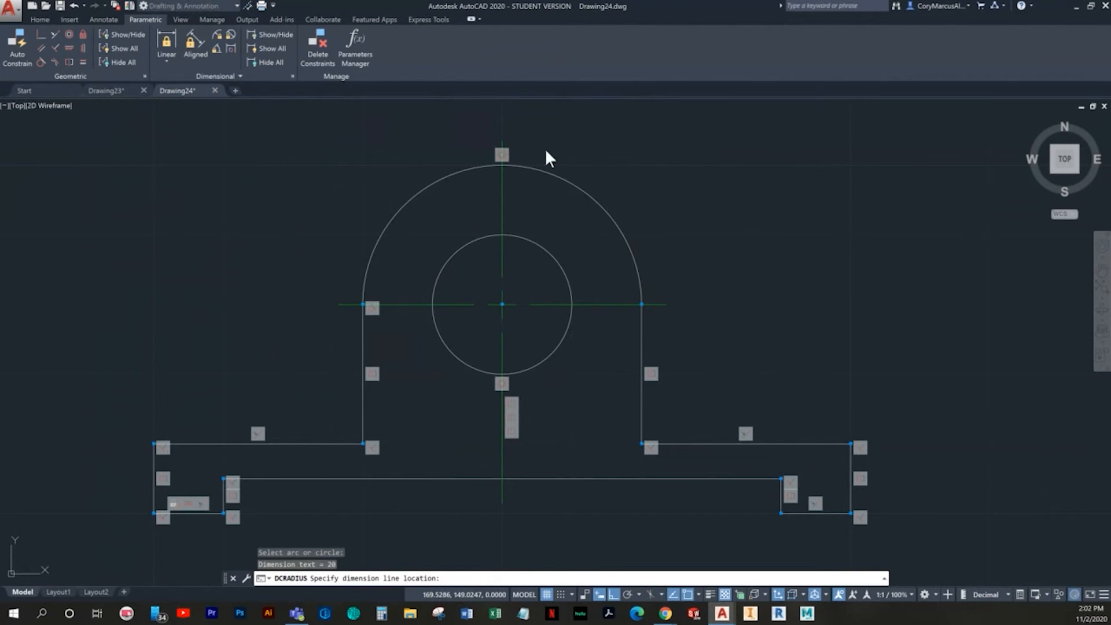
{"action": "left_click", "coordinate": [549, 259]}
{"action": "key", "text": "Return"}
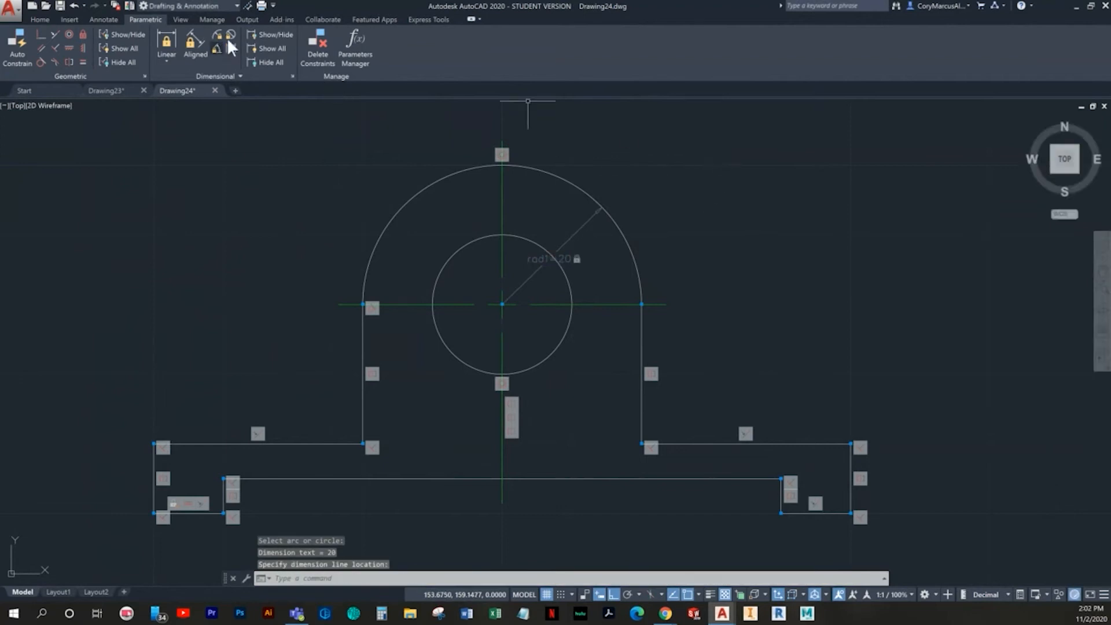
Add a diameter dimensional constraint to the inner circle, accepting its current value
{"action": "left_click", "coordinate": [229, 36]}
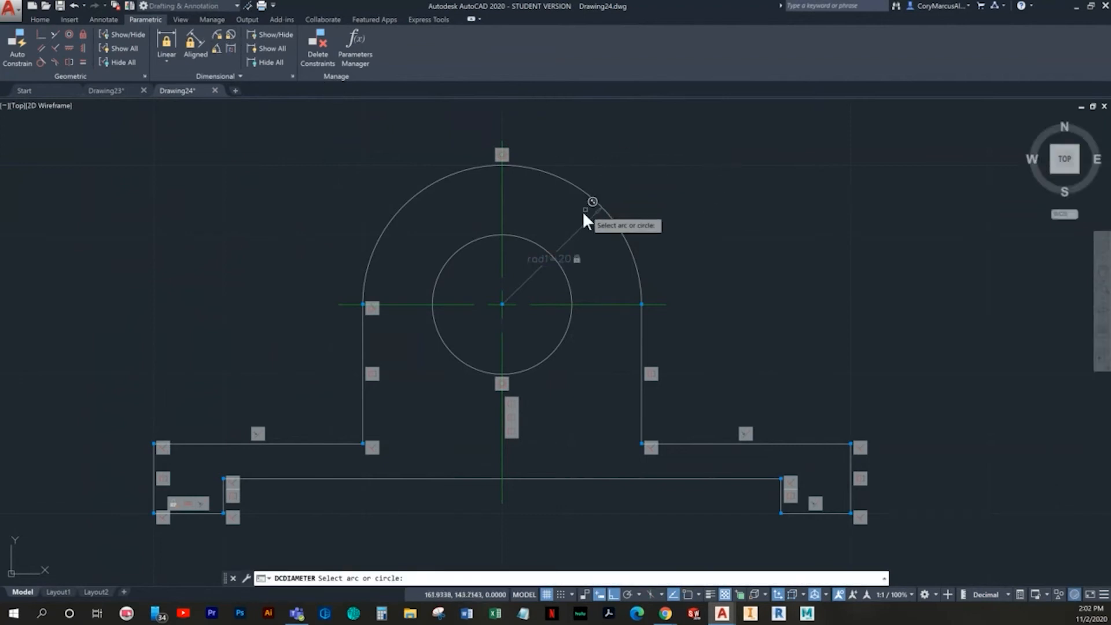
{"action": "left_click", "coordinate": [518, 241]}
{"action": "left_click", "coordinate": [527, 219]}
{"action": "key", "text": "Return"}
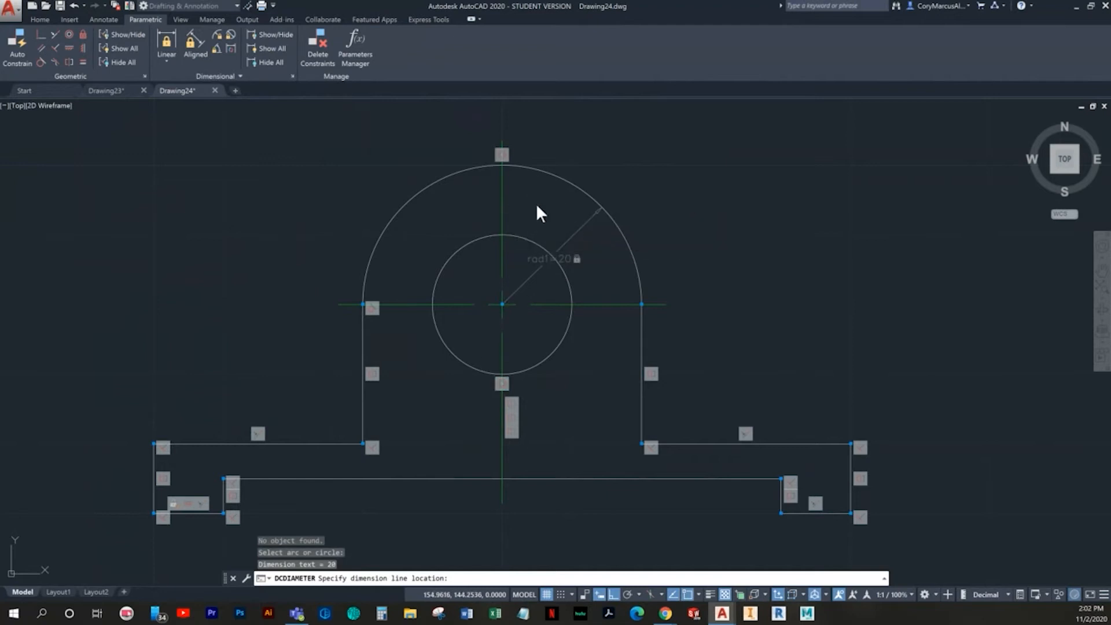
Add a vertical linear dimensional constraint from the horizontal centerline to the base's upper left corner, placed outside the profile
{"action": "left_click", "coordinate": [168, 46]}
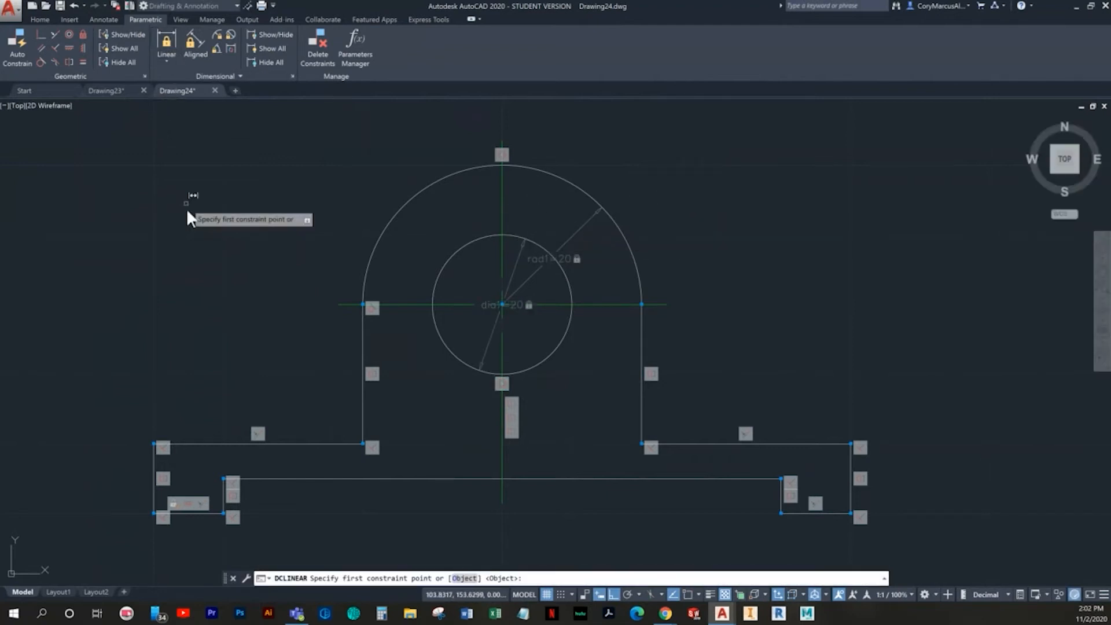
{"action": "middle_click_drag", "start_coordinate": [305, 402], "coordinate": [335, 371]}
{"action": "left_click", "coordinate": [369, 273]}
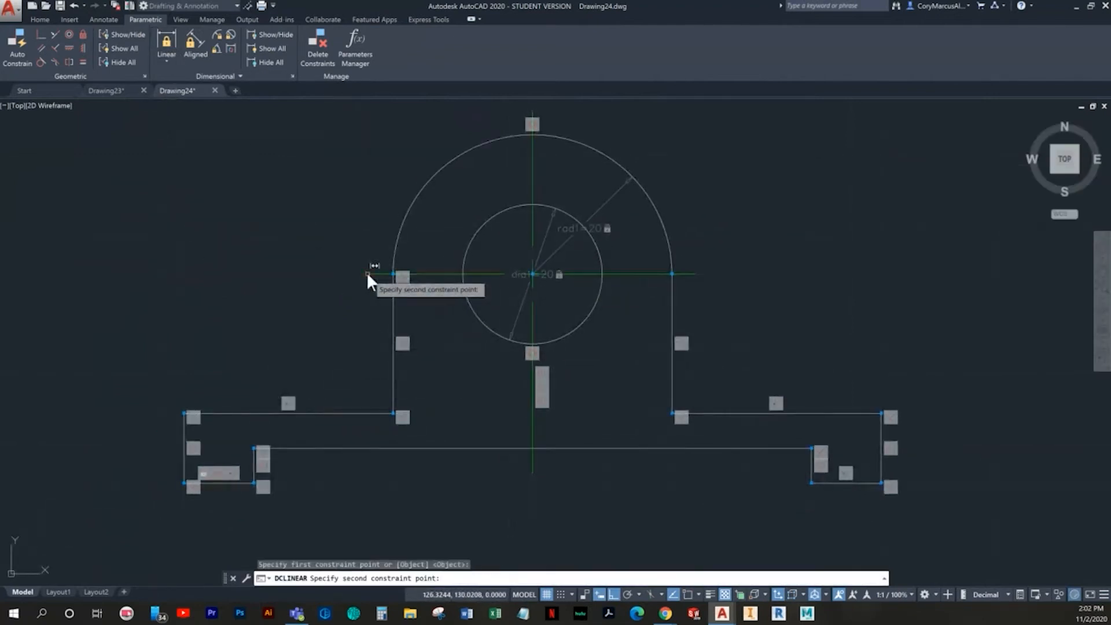
{"action": "left_click", "coordinate": [216, 412]}
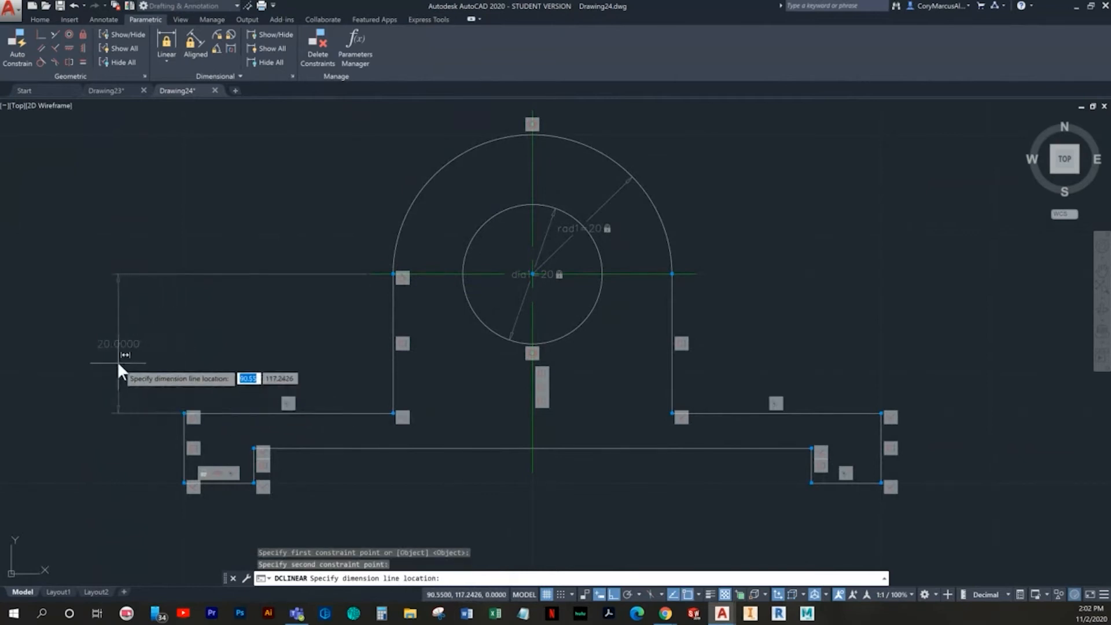
{"action": "left_click", "coordinate": [120, 208]}
Add a linear dimensional constraint for the height of the base's left end, in line below the previous vertical dimension
{"action": "left_click", "coordinate": [168, 42]}
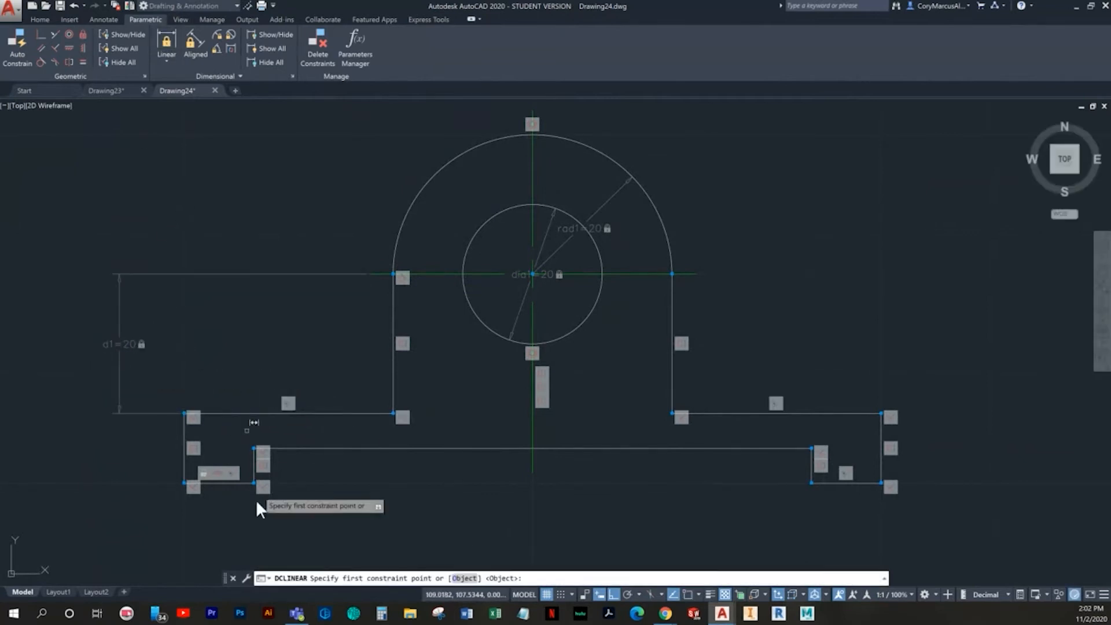
{"action": "left_click", "coordinate": [210, 412]}
{"action": "left_click", "coordinate": [191, 482]}
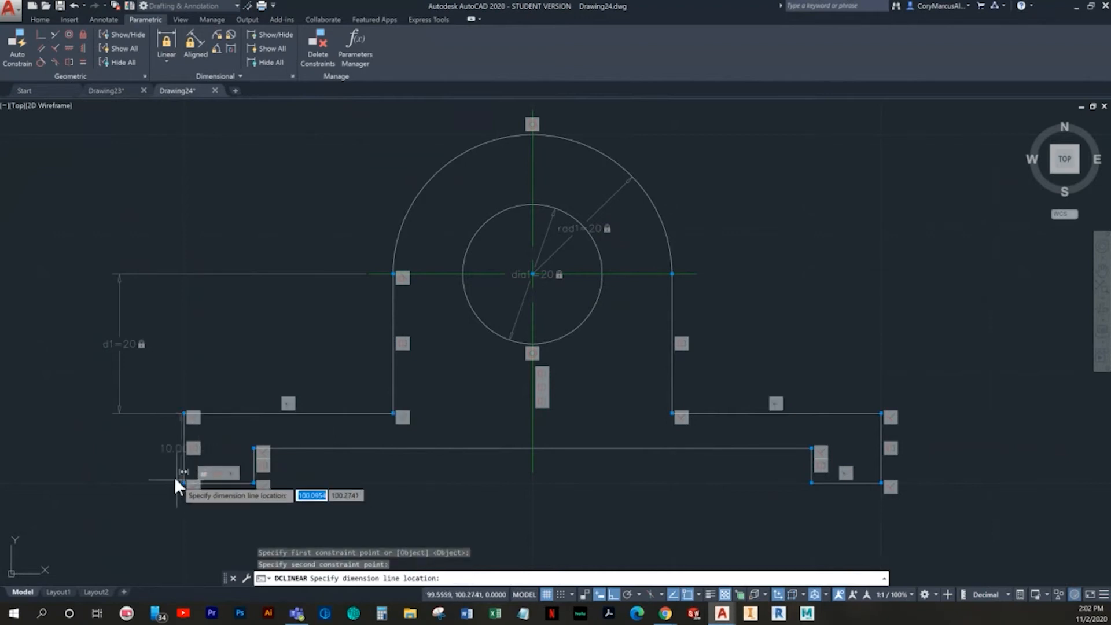
{"action": "left_click", "coordinate": [121, 454]}
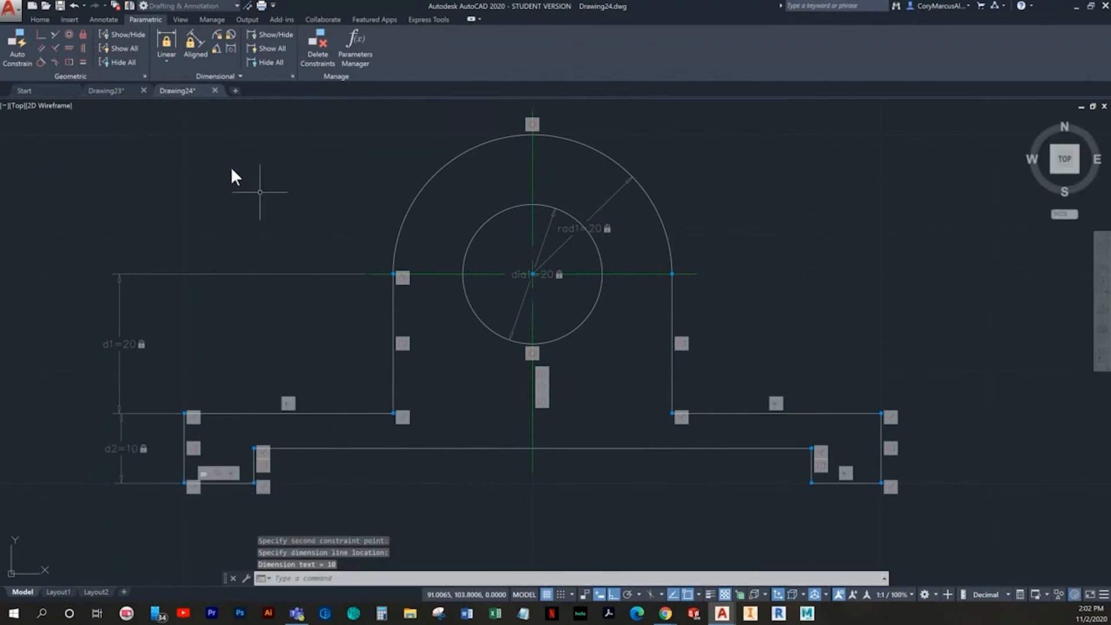
Add a horizontal linear dimensional constraint for the width of the left foot, placed below the base
{"action": "left_click", "coordinate": [162, 46]}
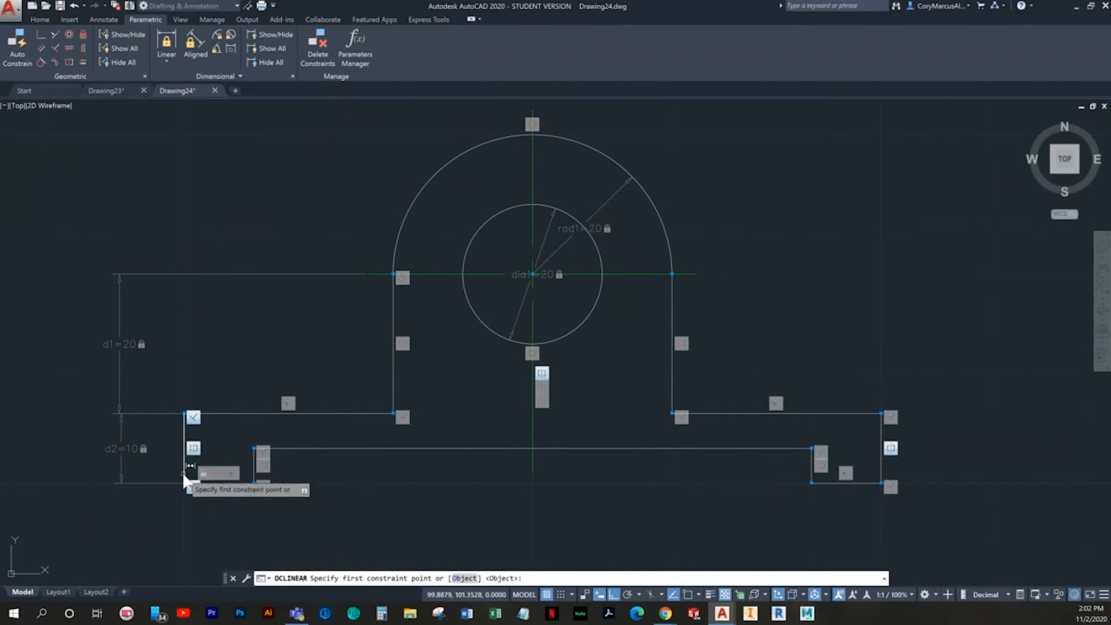
{"action": "left_click", "coordinate": [183, 472]}
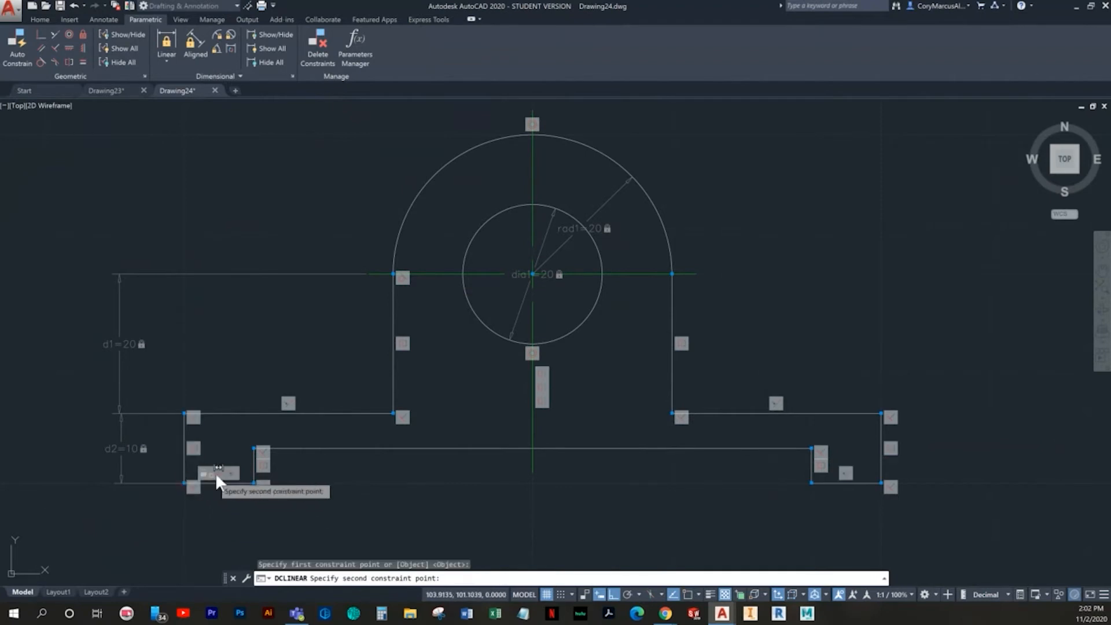
{"action": "left_click", "coordinate": [253, 482]}
{"action": "left_click", "coordinate": [232, 527]}
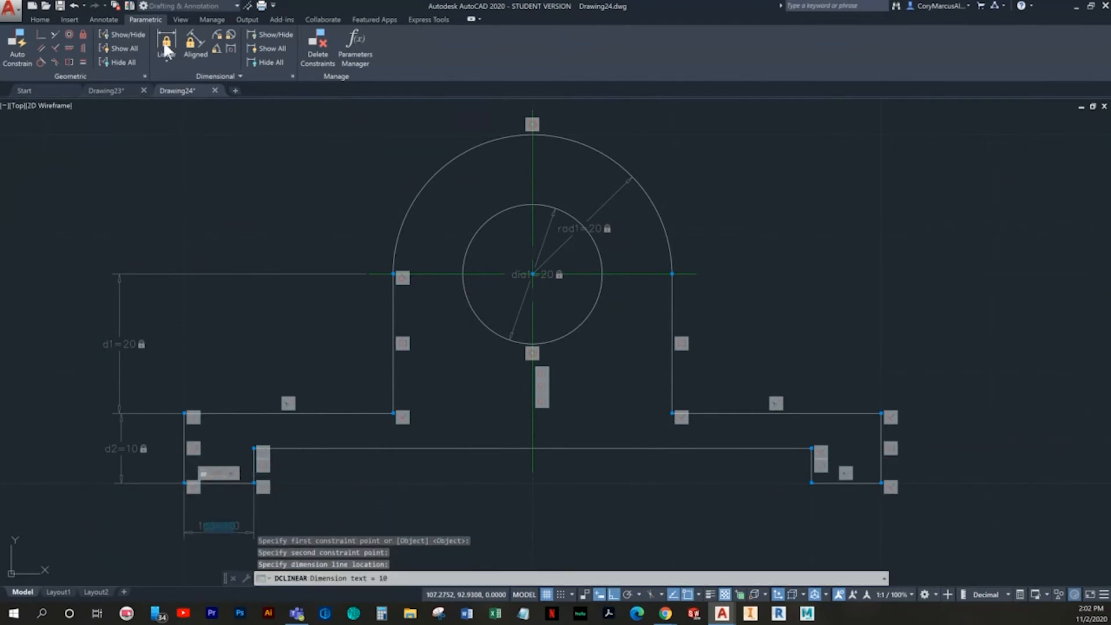
{"action": "key", "text": "Return"}
Add a horizontal linear dimensional constraint between the inner lower corners of the two feet, placed below the base
{"action": "middle_click_drag", "start_coordinate": [381, 469], "coordinate": [291, 375]}
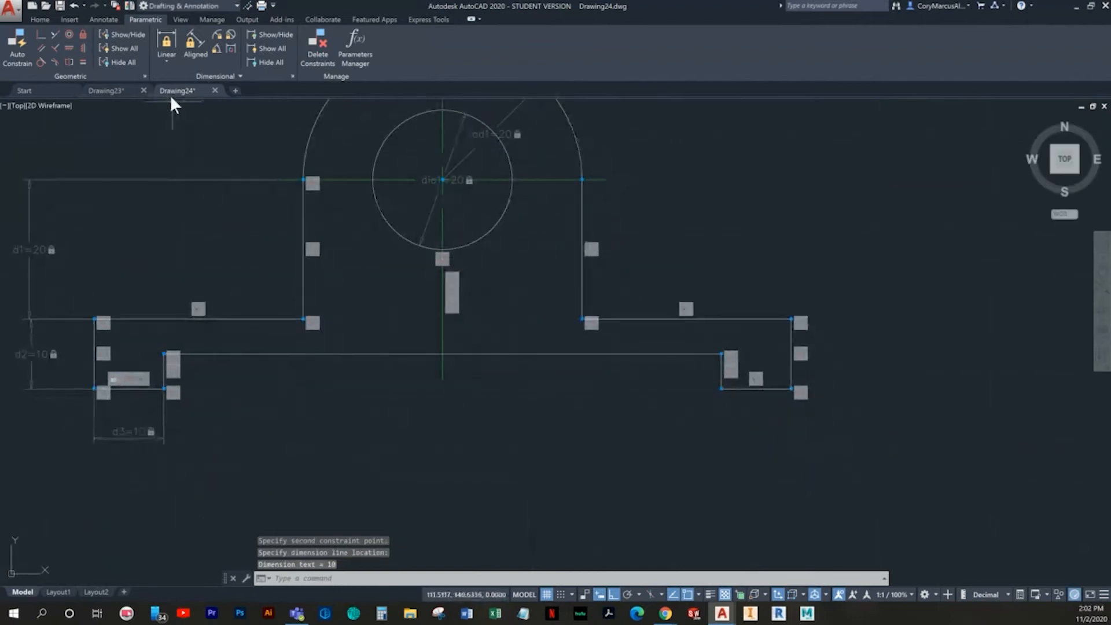
{"action": "left_click", "coordinate": [164, 52]}
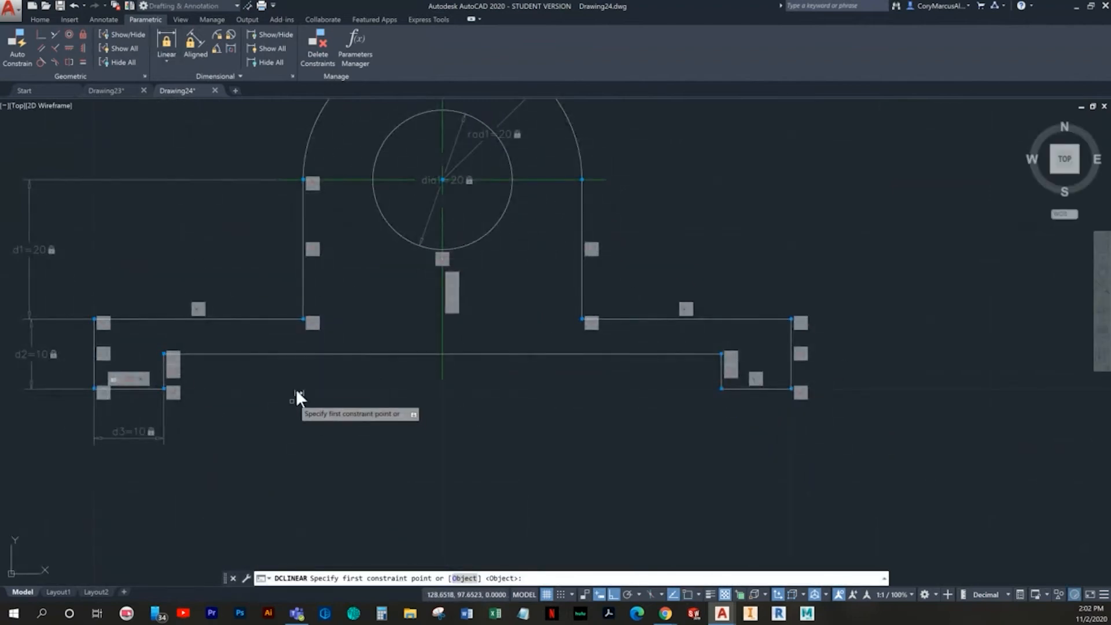
{"action": "left_click", "coordinate": [162, 387]}
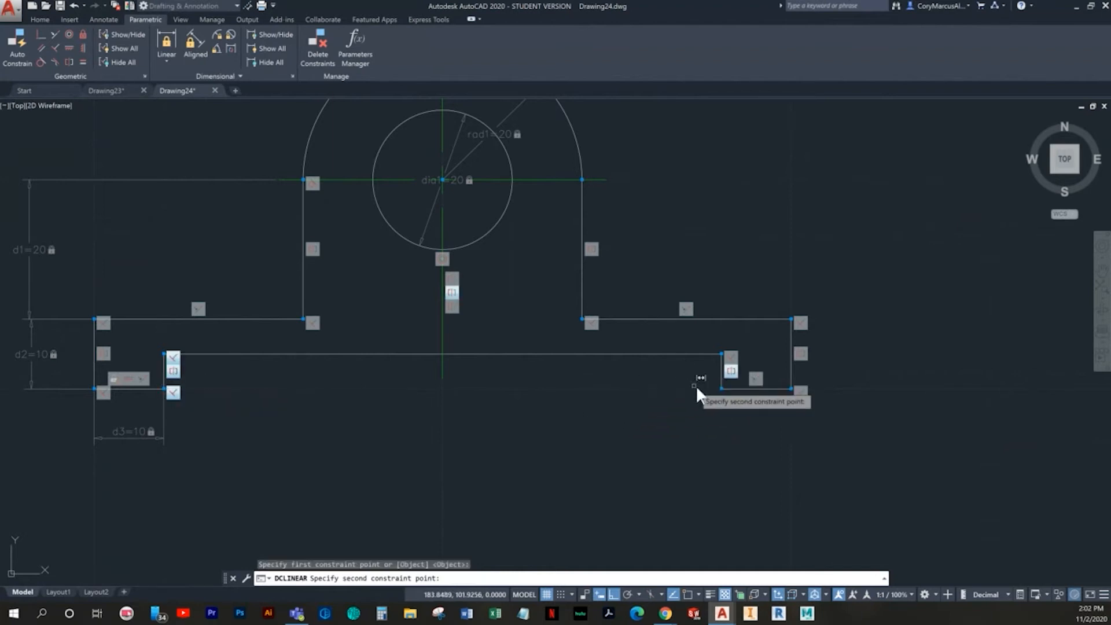
{"action": "left_click", "coordinate": [722, 387]}
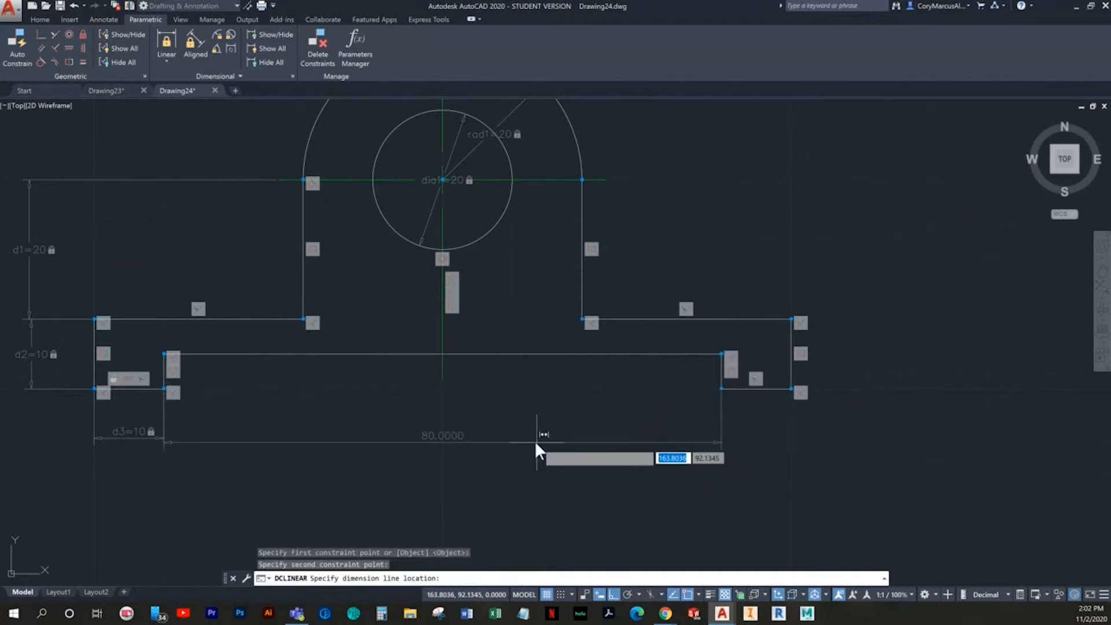
{"action": "left_click", "coordinate": [525, 441]}
{"action": "scroll", "coordinate": [397, 378], "scroll_direction": "down", "scroll_amount": 2}
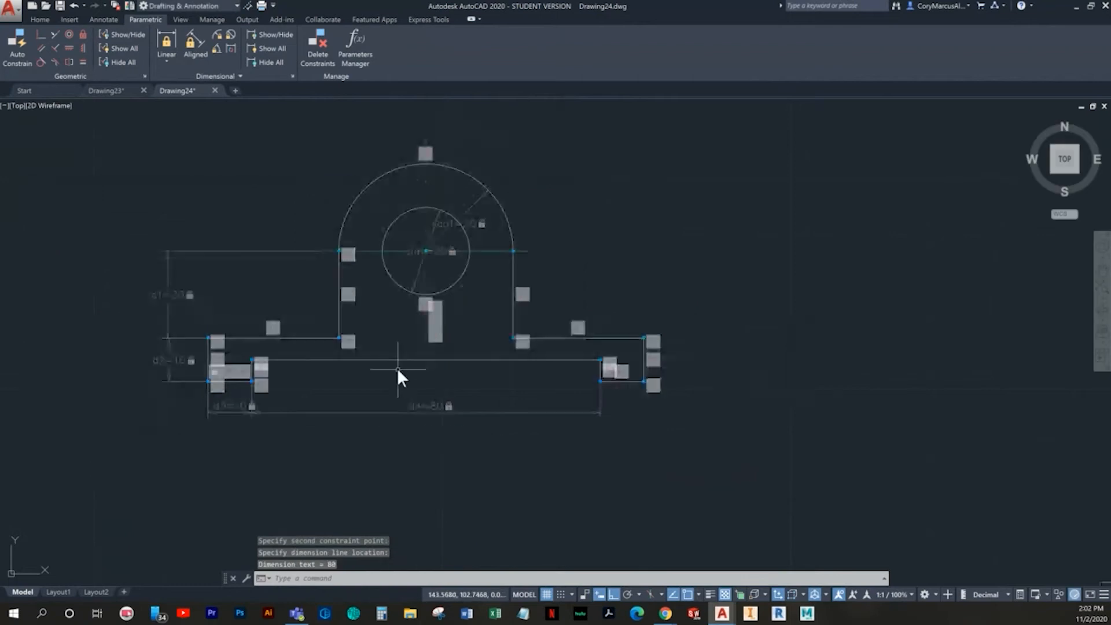
{"action": "middle_click_drag", "start_coordinate": [397, 378], "coordinate": [404, 409]}
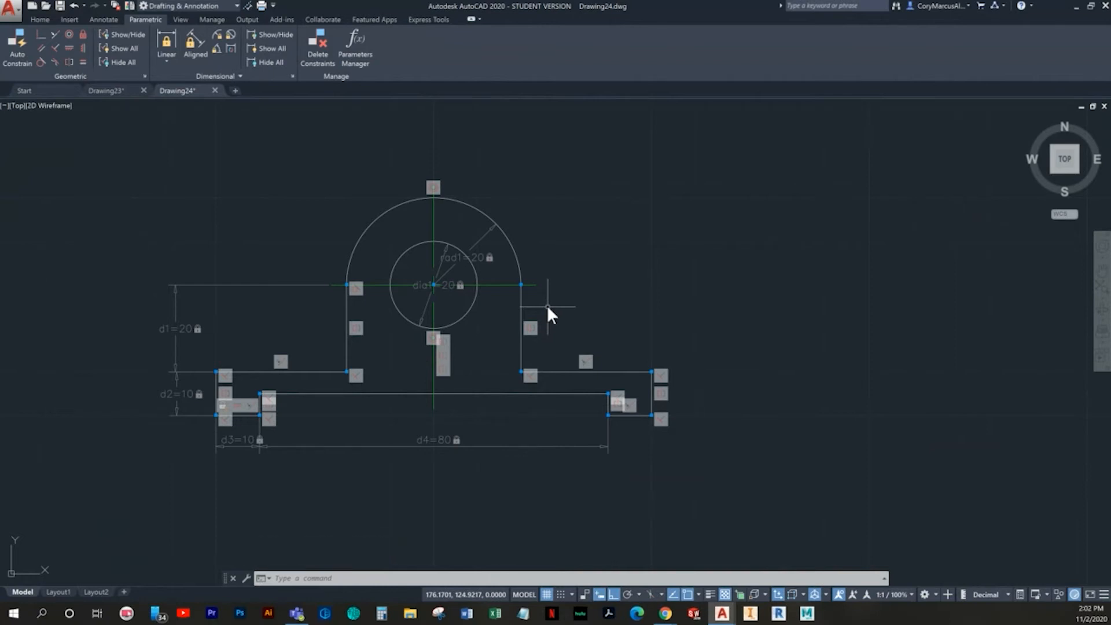
{"action": "key", "text": "Escape"}
{"action": "key", "text": "Escape"}
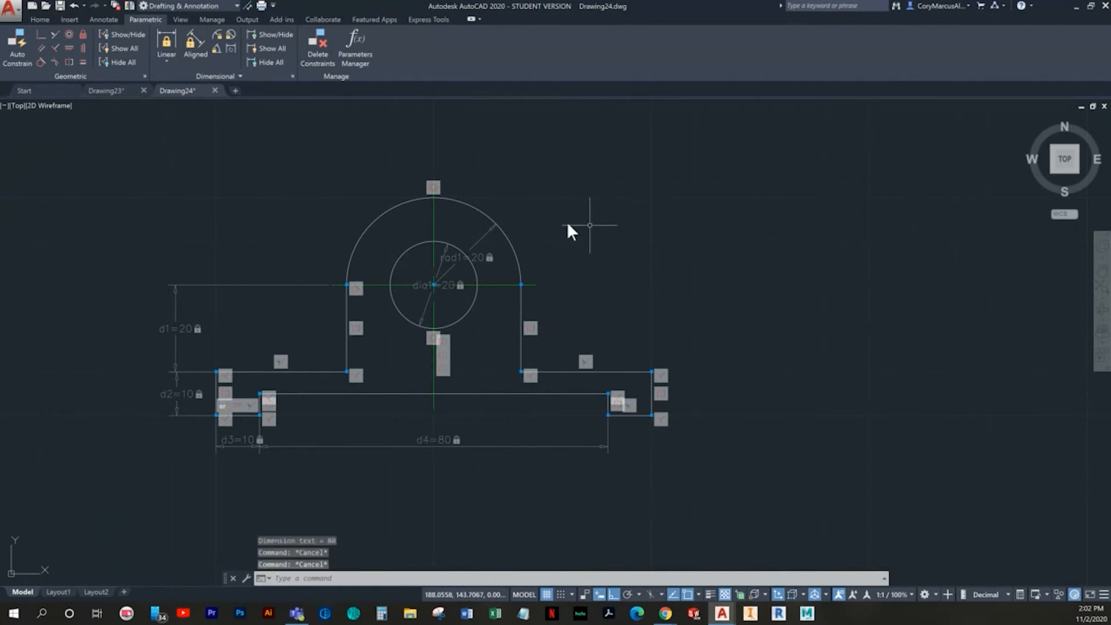
Try to stretch the outer arc from its upper midpoint with polar tracking on, and cancel the edit
{"action": "left_click", "coordinate": [500, 219]}
{"action": "left_click", "coordinate": [461, 223]}
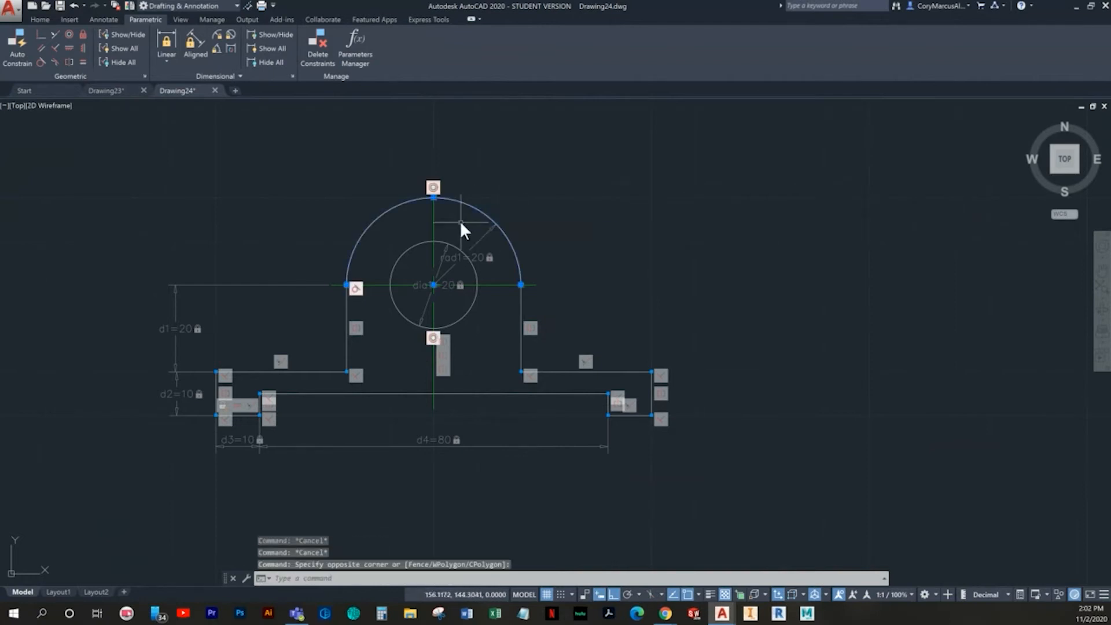
{"action": "left_click", "coordinate": [433, 198]}
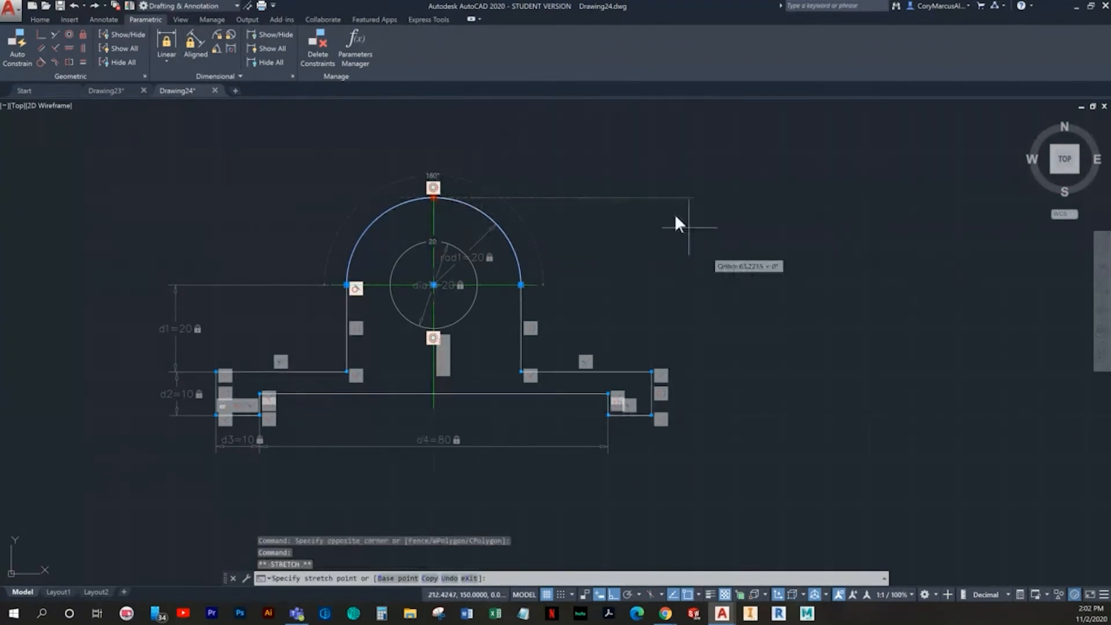
{"action": "key", "text": "F10"}
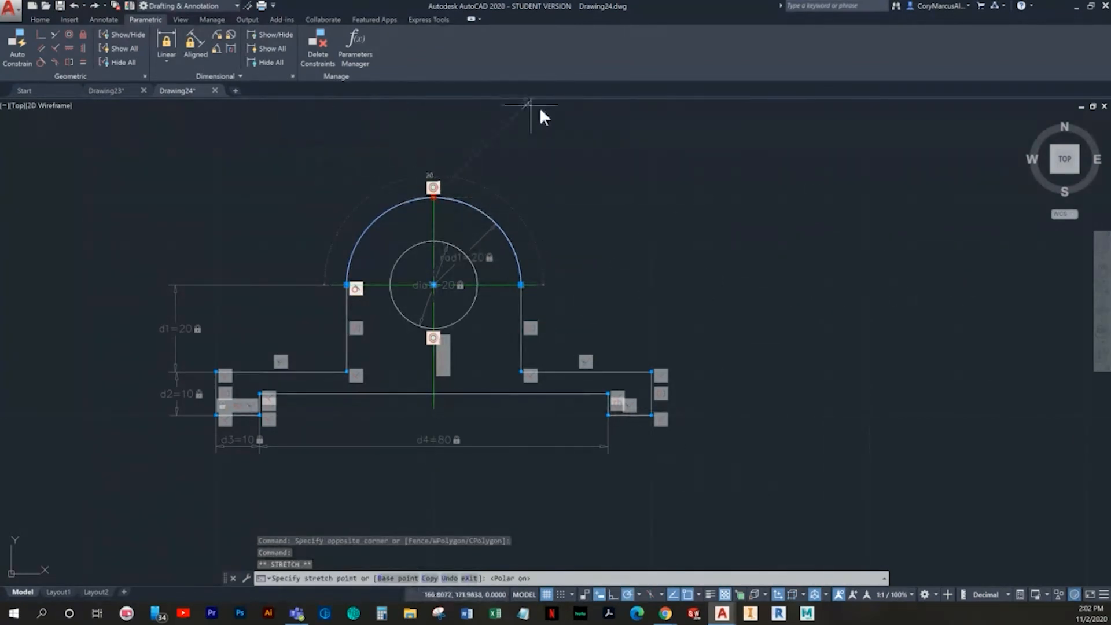
{"action": "key", "text": "Escape"}
{"action": "key", "text": "Escape"}
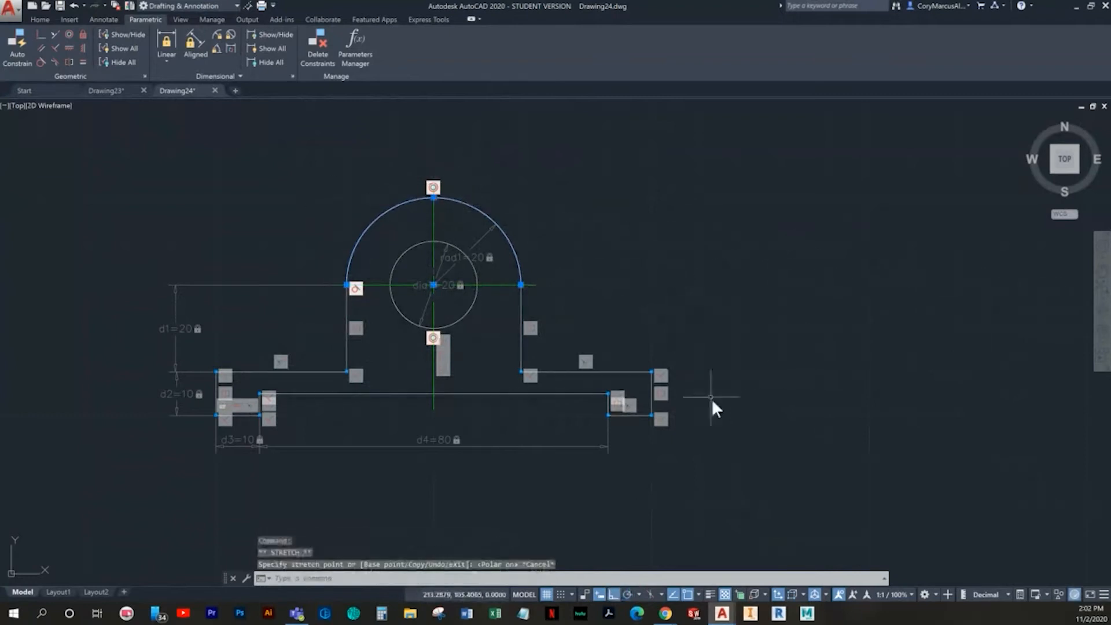
Try to stretch the upright's right vertical edge from its lower endpoint, and cancel the edit
{"action": "scroll", "coordinate": [528, 350], "scroll_direction": "up", "scroll_amount": 4}
{"action": "left_click", "coordinate": [554, 358]}
{"action": "left_click", "coordinate": [495, 406]}
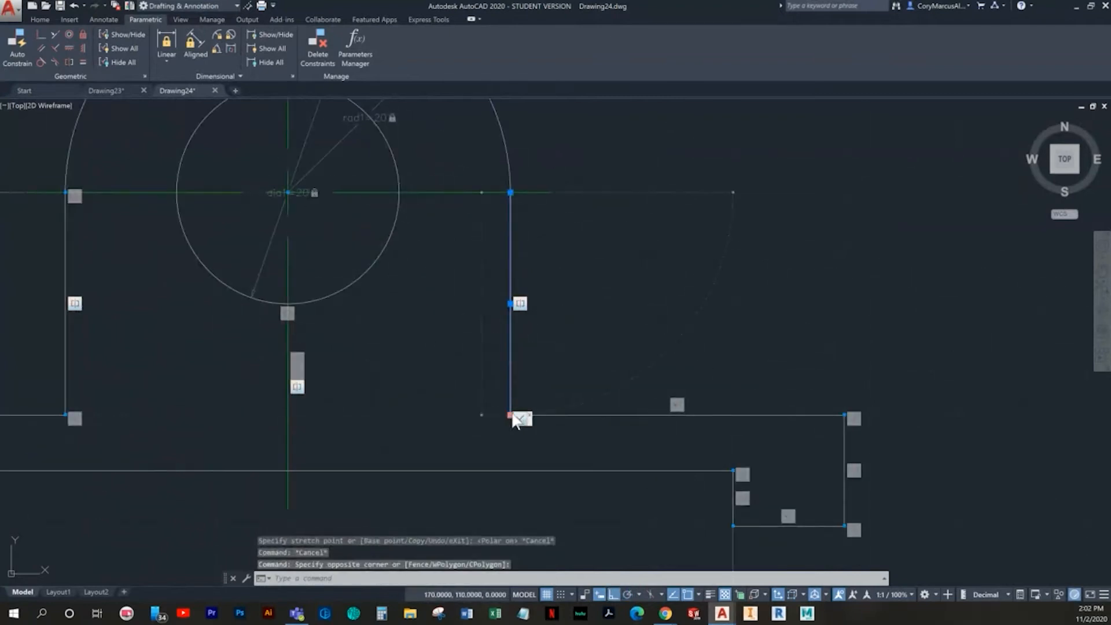
{"action": "left_click", "coordinate": [510, 415]}
{"action": "key", "text": "Escape"}
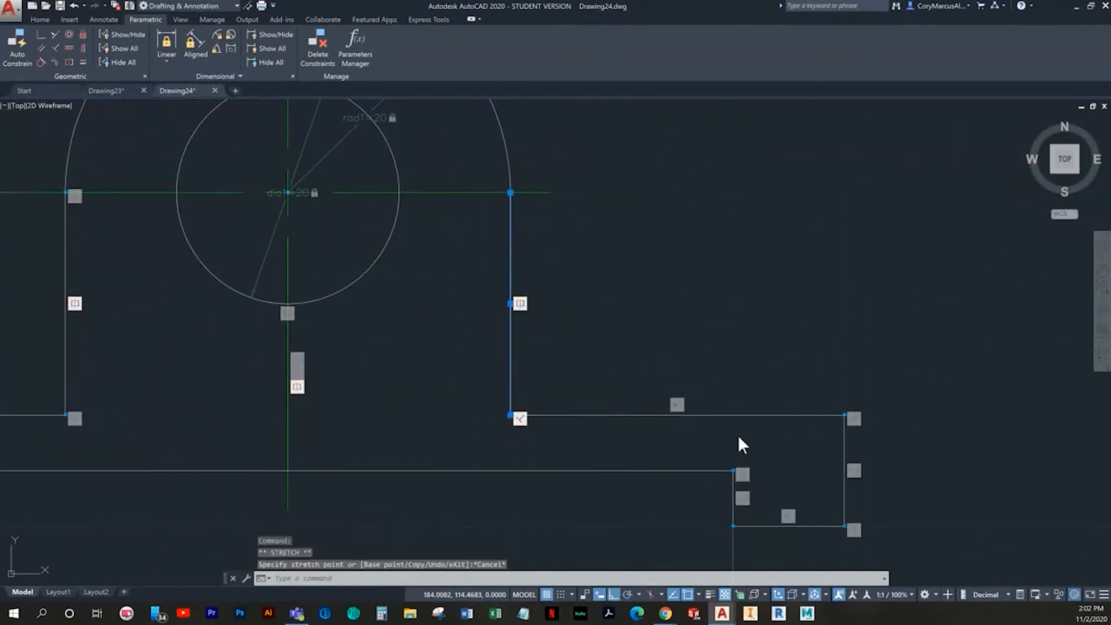
Try to stretch the vertical edge at the base's right end from its midpoint, and cancel the edit
{"action": "left_click", "coordinate": [853, 442]}
{"action": "left_click", "coordinate": [842, 436]}
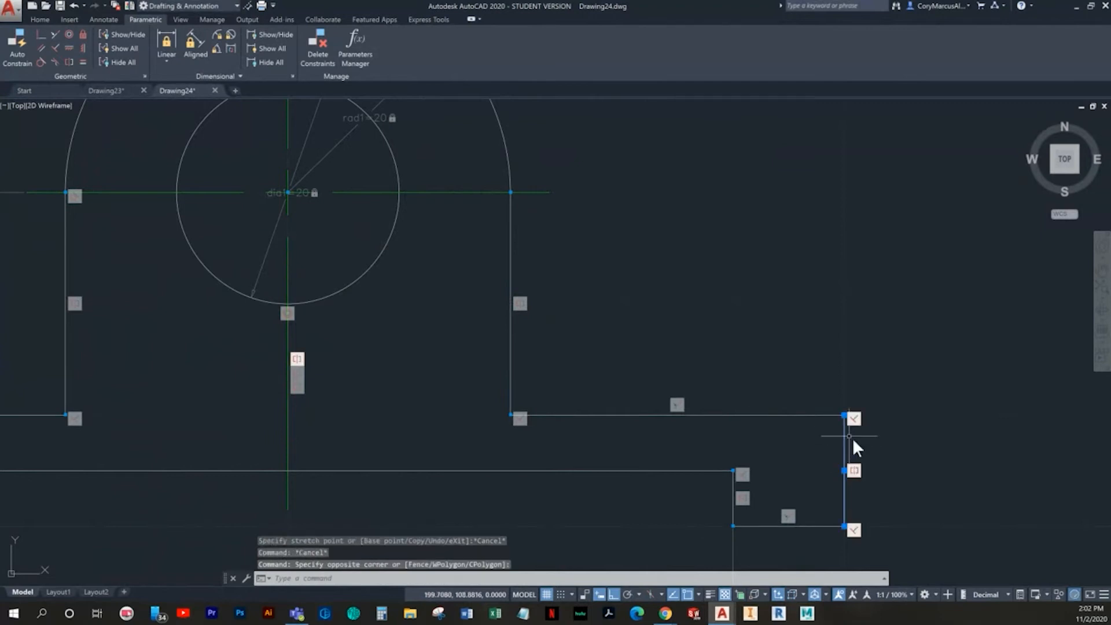
{"action": "left_click", "coordinate": [844, 470]}
{"action": "scroll", "coordinate": [978, 438], "scroll_direction": "down", "scroll_amount": 4}
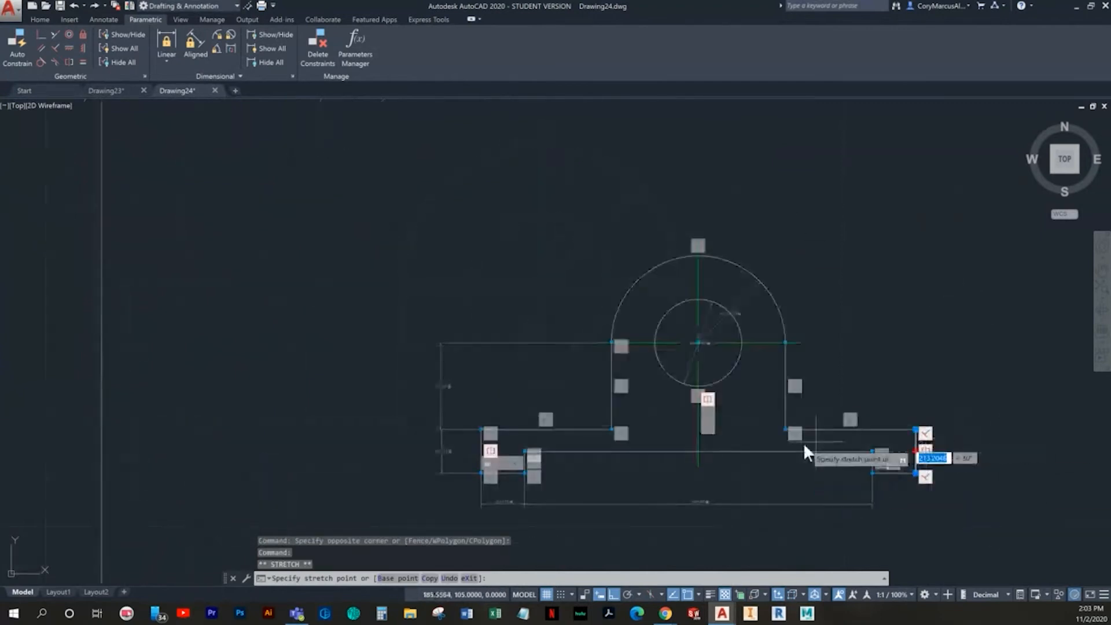
{"action": "key", "text": "Escape"}
{"action": "key", "text": "Escape"}
Stretch the base's long underside edge between the feet downward from its midpoint, and undo the stretch
{"action": "left_click", "coordinate": [489, 497]}
{"action": "left_click", "coordinate": [476, 464]}
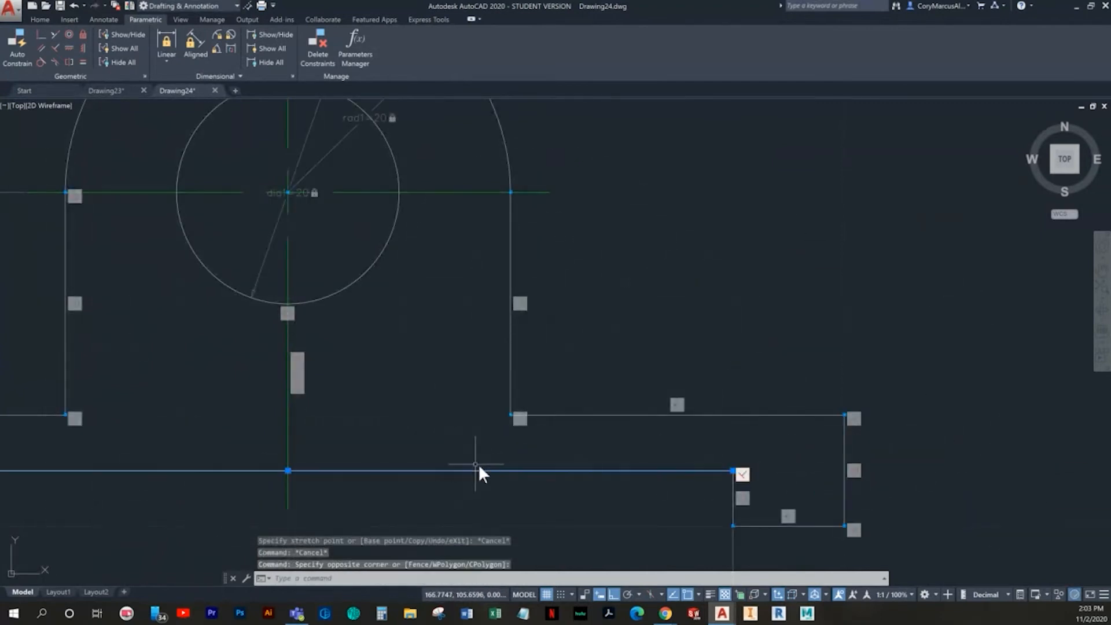
{"action": "left_click", "coordinate": [288, 470]}
{"action": "scroll", "coordinate": [348, 466], "scroll_direction": "down", "scroll_amount": 4}
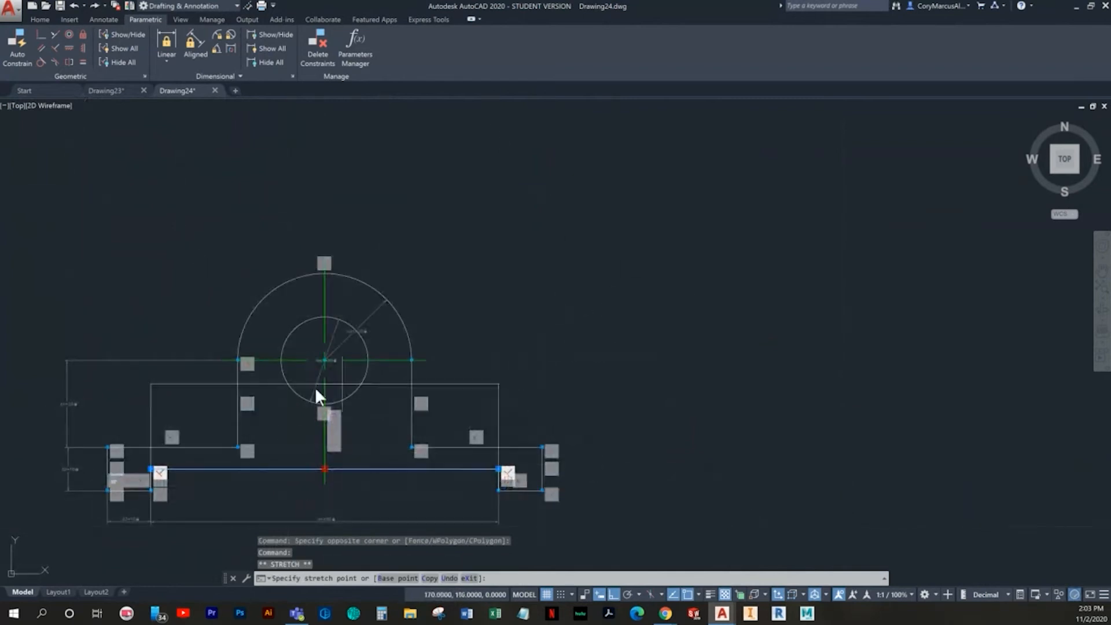
{"action": "middle_click_drag", "start_coordinate": [369, 484], "coordinate": [458, 331]}
{"action": "left_click", "coordinate": [423, 424]}
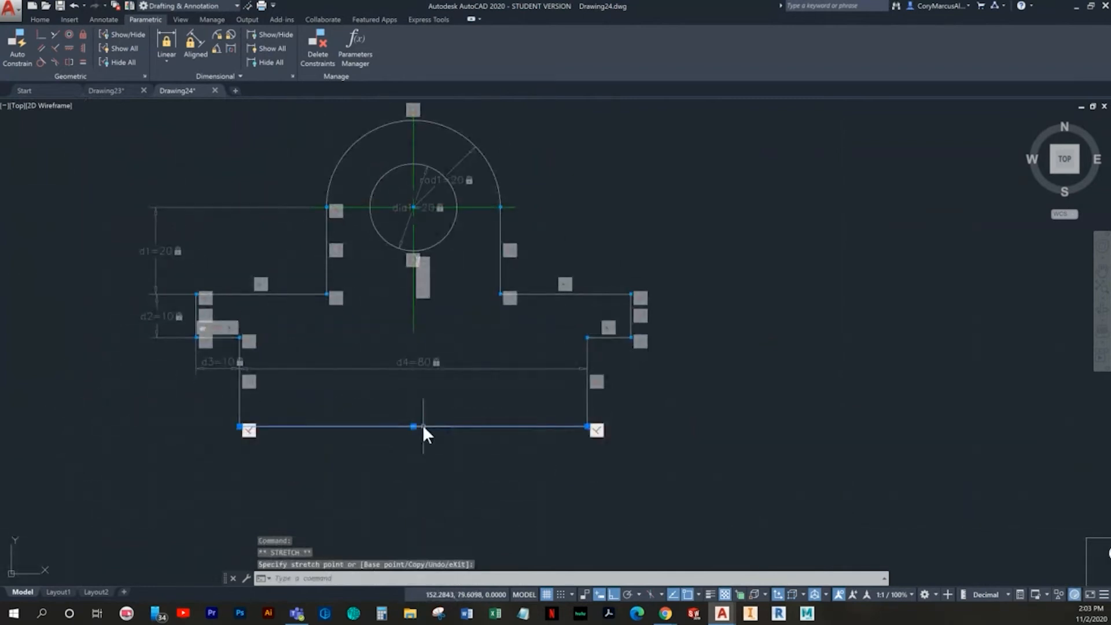
{"action": "key", "text": "Escape"}
{"action": "key", "text": "ctrl+z"}
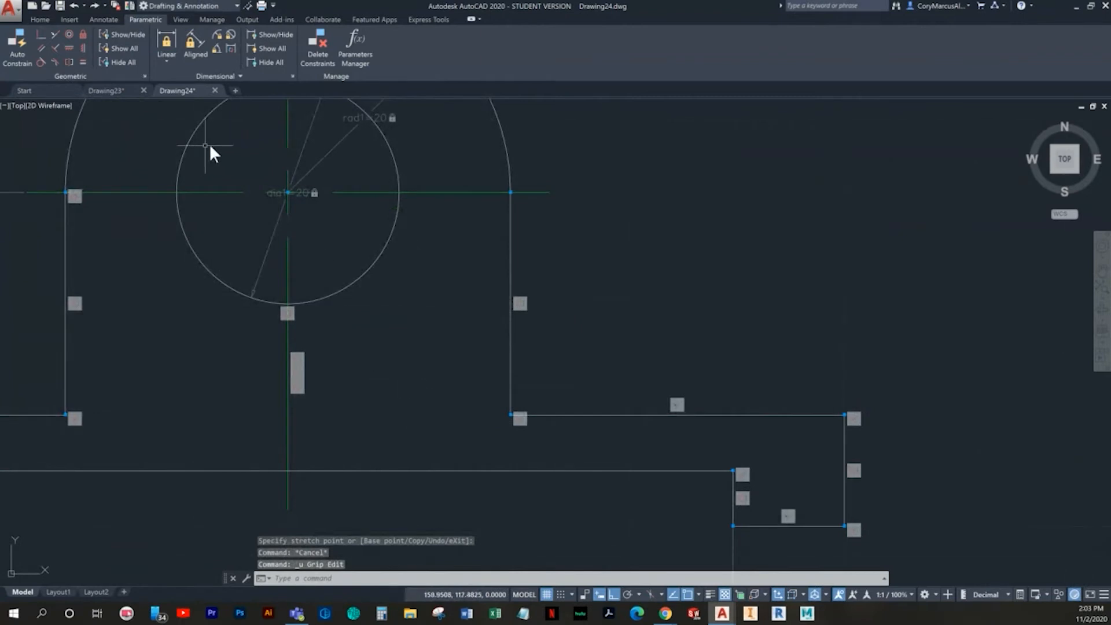
Add a vertical linear dimensional constraint for the recess depth between the left foot's inner lower corner and the underside edge
{"action": "scroll", "coordinate": [214, 147], "scroll_direction": "down", "scroll_amount": 4}
{"action": "key", "text": "Escape"}
{"action": "left_click", "coordinate": [166, 44]}
{"action": "scroll", "coordinate": [227, 267], "scroll_direction": "up", "scroll_amount": 5}
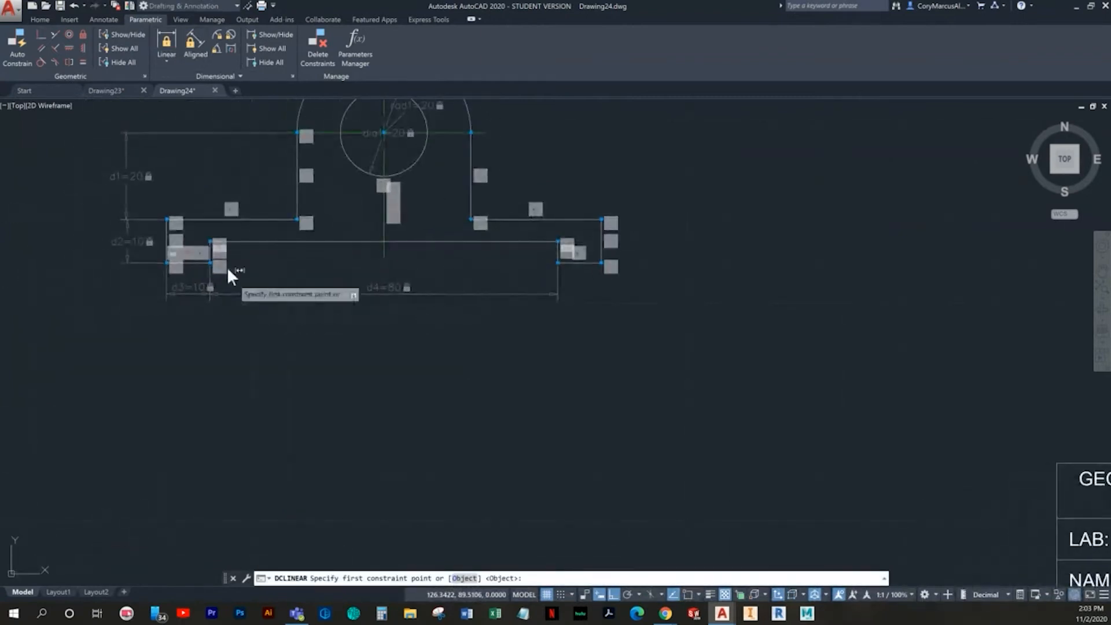
{"action": "left_click", "coordinate": [146, 273]}
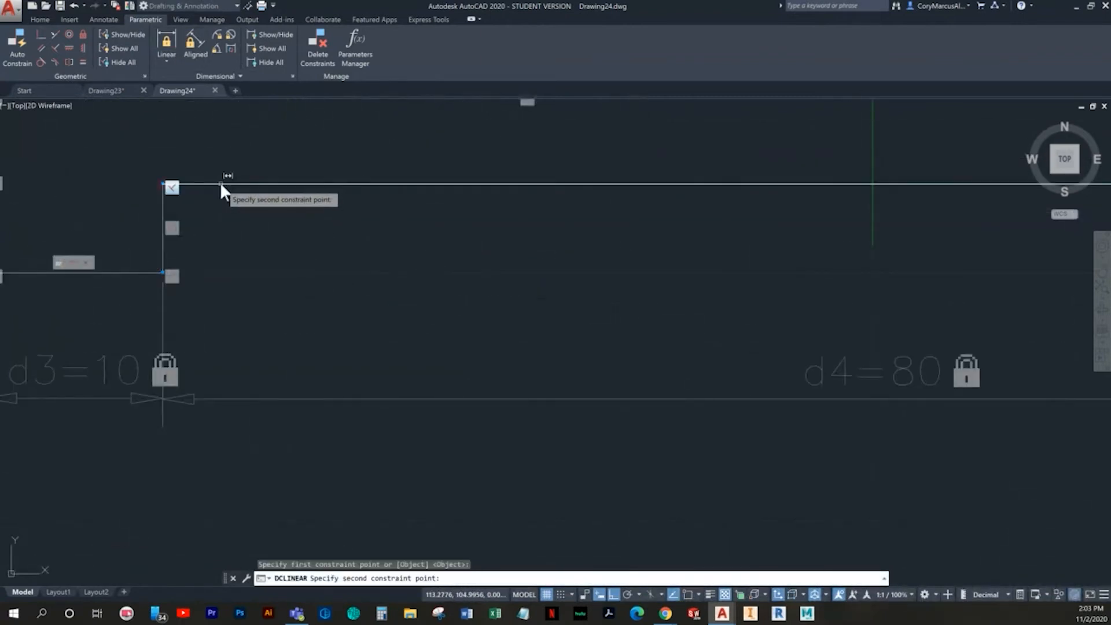
{"action": "left_click", "coordinate": [221, 184]}
{"action": "key", "text": "Escape"}
{"action": "key", "text": "Escape"}
{"action": "key", "text": "Escape"}
{"action": "scroll", "coordinate": [555, 345], "scroll_direction": "down", "scroll_amount": 5}
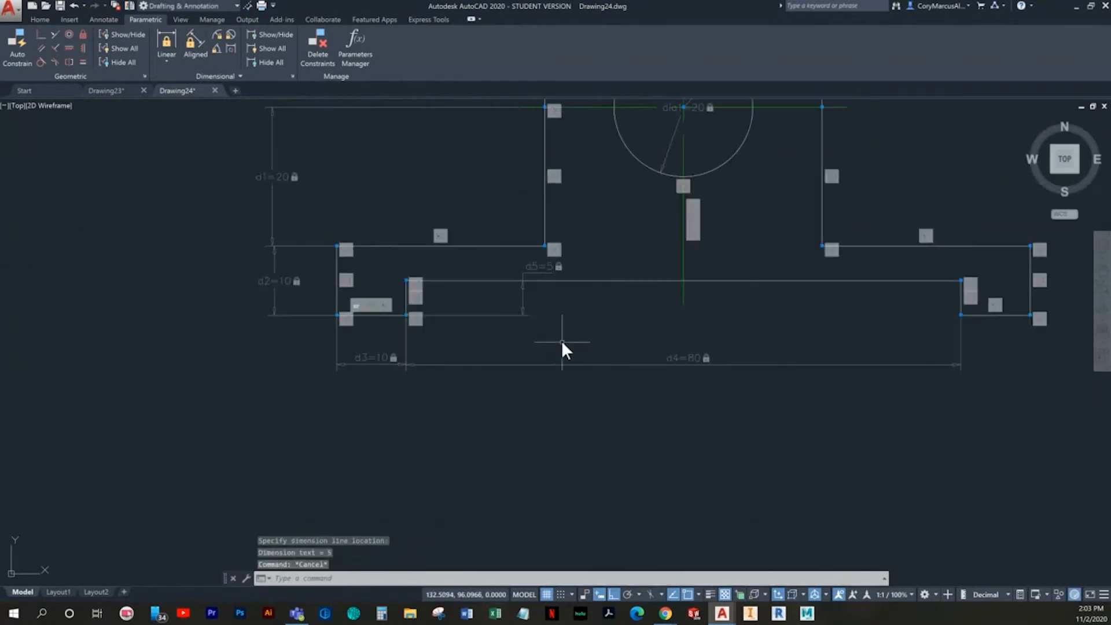
Try to stretch the underside edge between the feet from its left endpoint, and cancel the edit
{"action": "left_click", "coordinate": [372, 361]}
{"action": "left_click", "coordinate": [368, 332]}
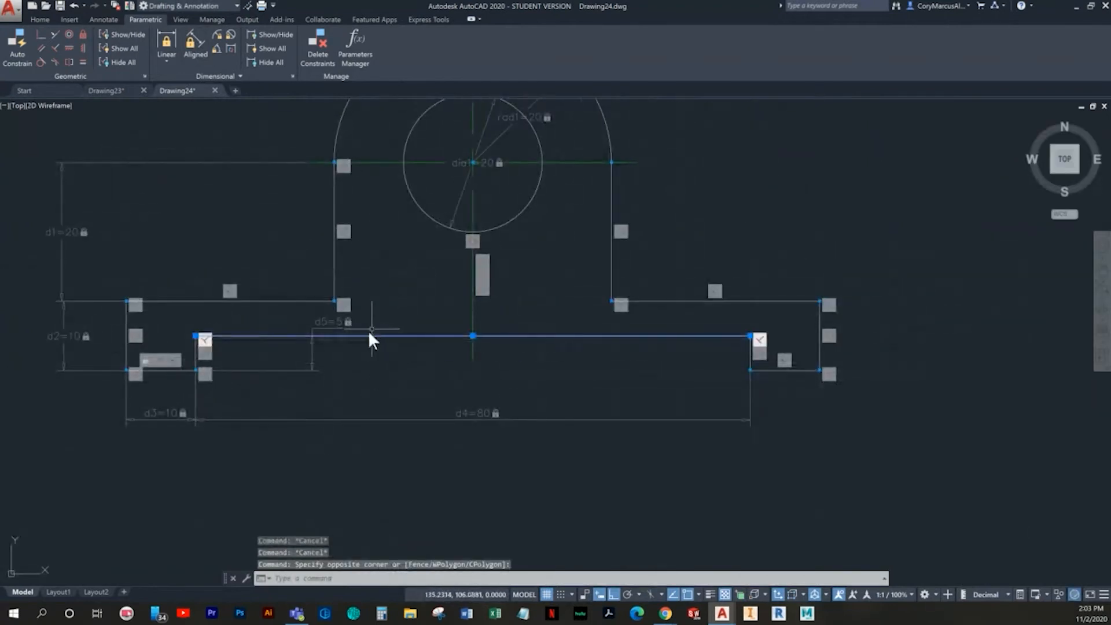
{"action": "left_click", "coordinate": [195, 336]}
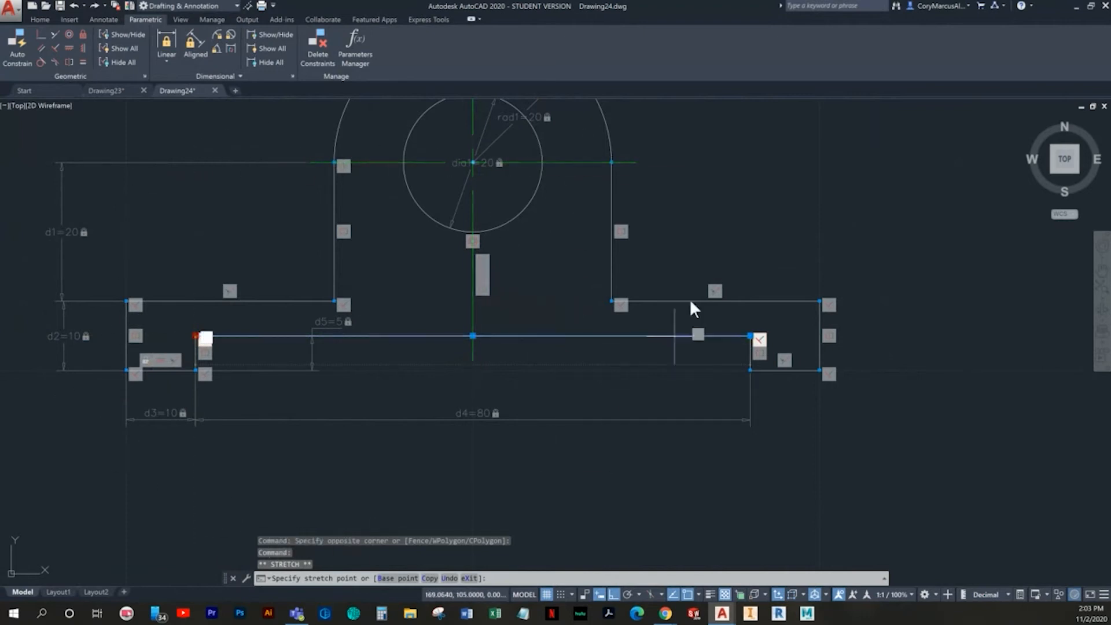
{"action": "key", "text": "Escape"}
{"action": "key", "text": "Escape"}
{"action": "key", "text": "Escape"}
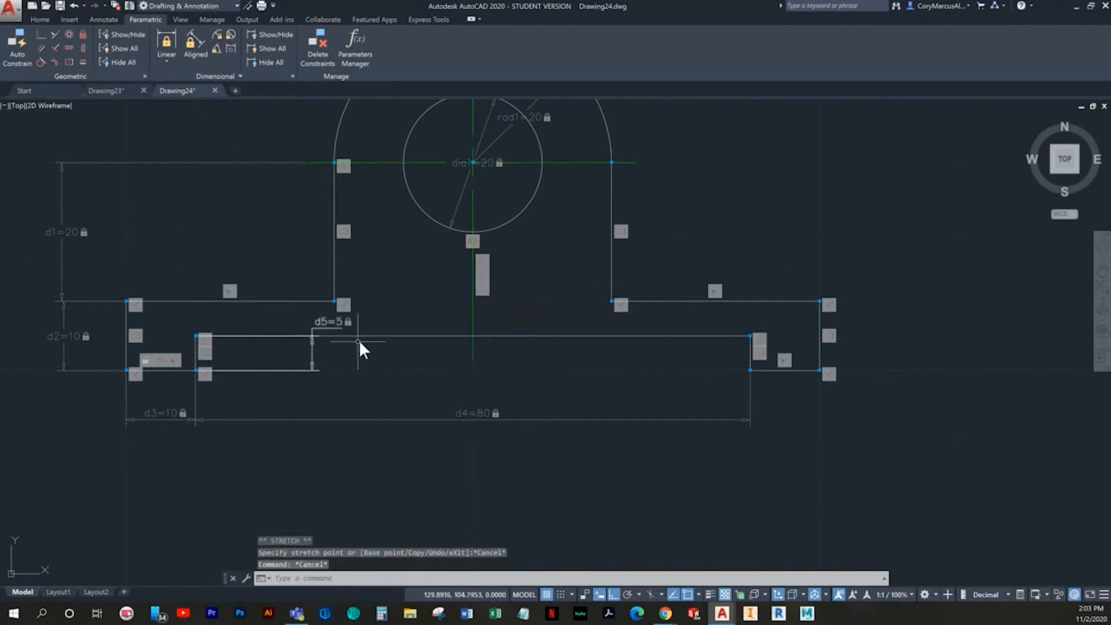
Try to move the lower grips of the circle's vertical centerline, and cancel each edit
{"action": "scroll", "coordinate": [376, 400], "scroll_direction": "down", "scroll_amount": 3}
{"action": "left_click", "coordinate": [474, 409]}
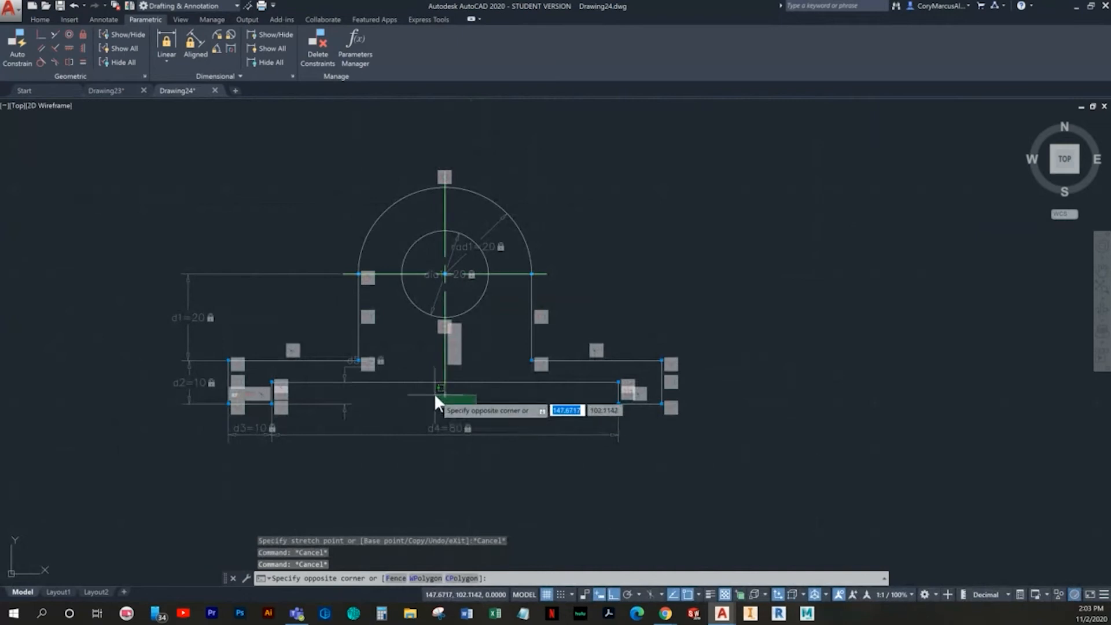
{"action": "left_click", "coordinate": [435, 393]}
{"action": "left_click", "coordinate": [445, 397]}
{"action": "key", "text": "Escape"}
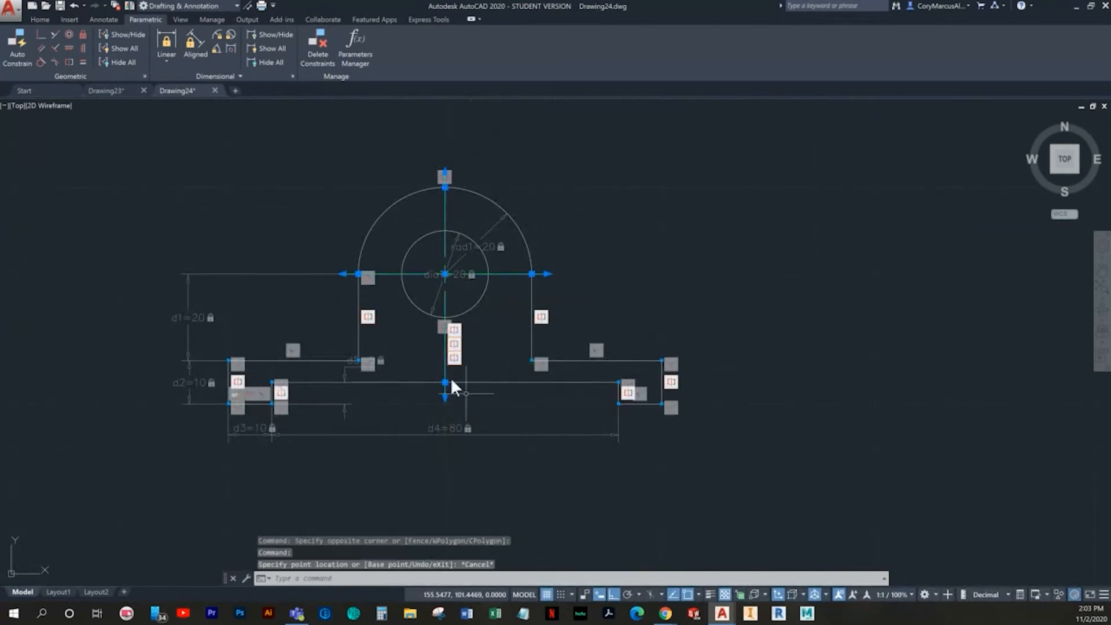
{"action": "left_click", "coordinate": [446, 382]}
{"action": "key", "text": "Escape"}
{"action": "key", "text": "Escape"}
{"action": "key", "text": "Escape"}
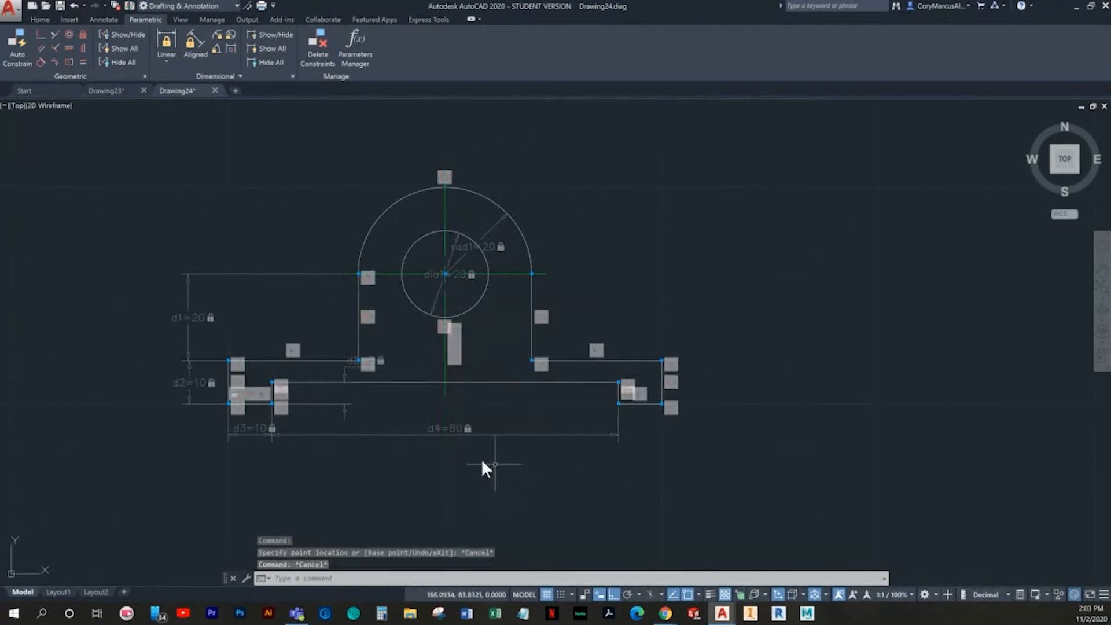
{"action": "scroll", "coordinate": [445, 385], "scroll_direction": "up", "scroll_amount": 3}
{"action": "scroll", "coordinate": [448, 314], "scroll_direction": "down", "scroll_amount": 3}
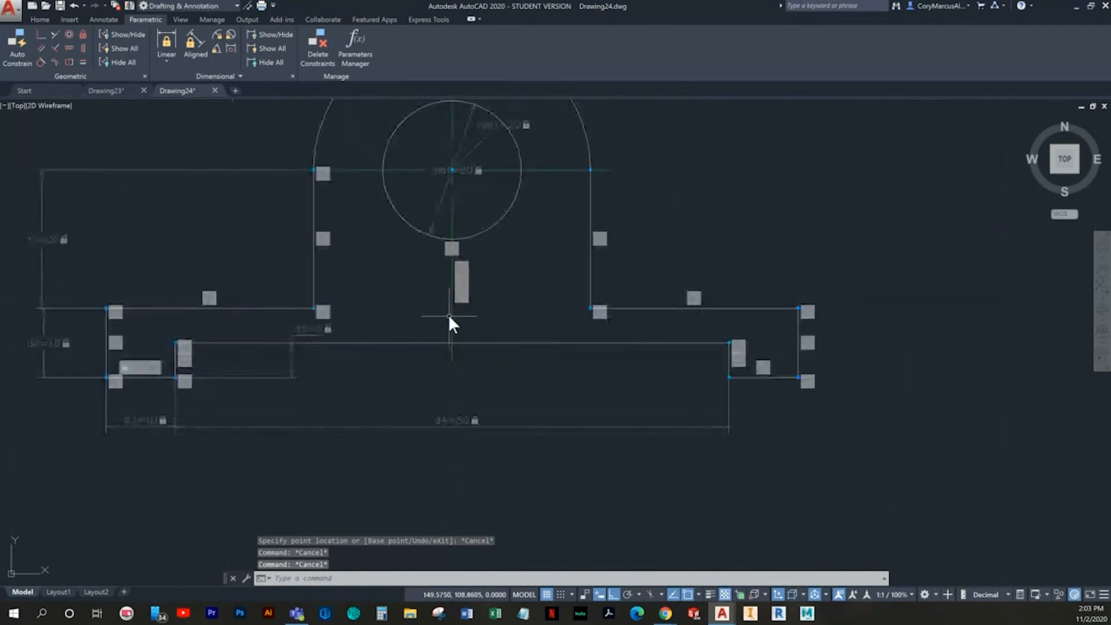
{"action": "key", "text": "Escape"}
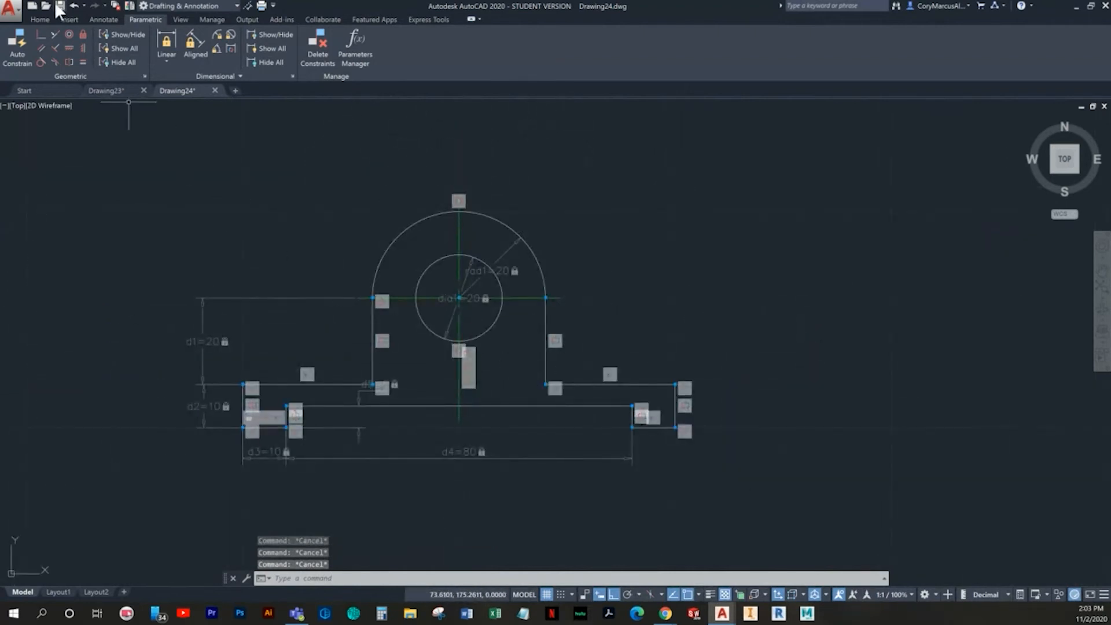
Hide all dimensional constraints in the drawing
{"action": "left_click", "coordinate": [40, 19]}
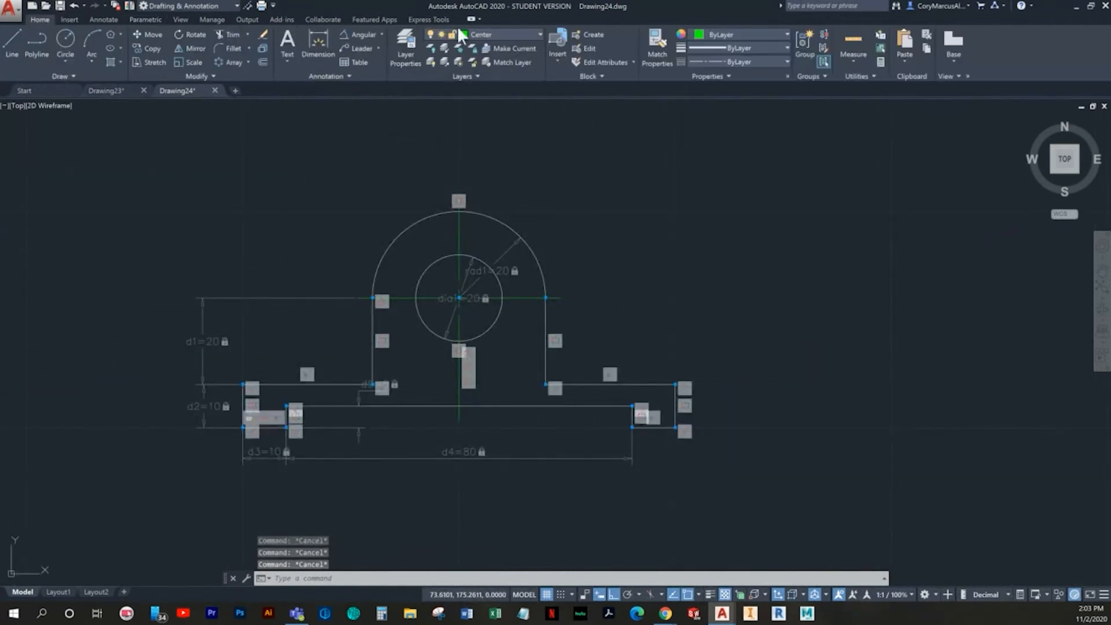
{"action": "left_click", "coordinate": [498, 34]}
{"action": "left_click", "coordinate": [157, 16]}
{"action": "left_click", "coordinate": [156, 17]}
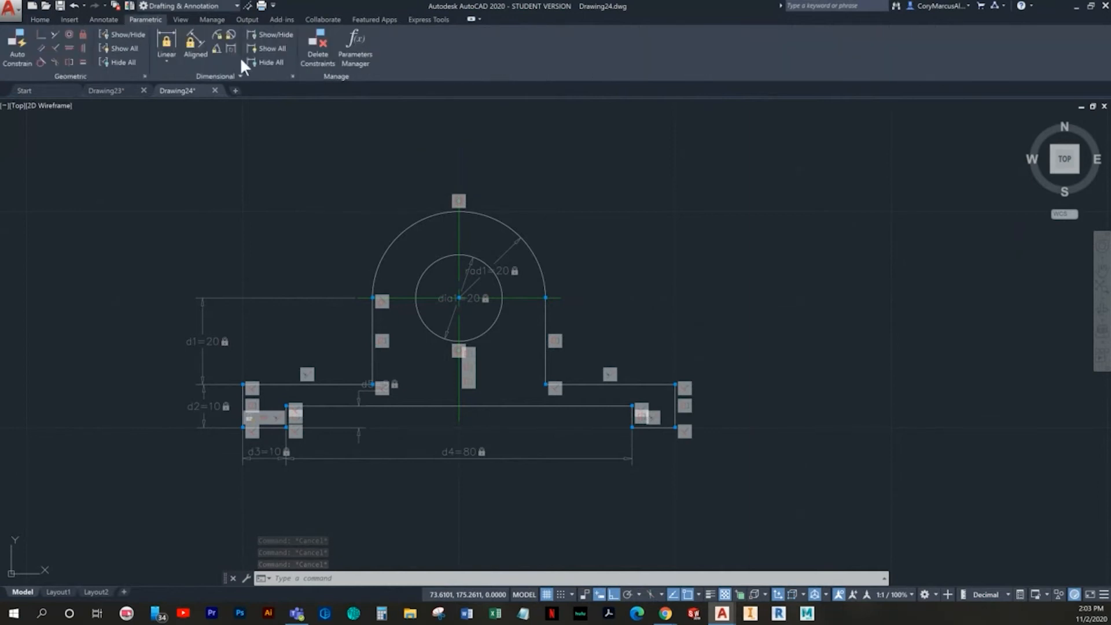
{"action": "left_click", "coordinate": [266, 62]}
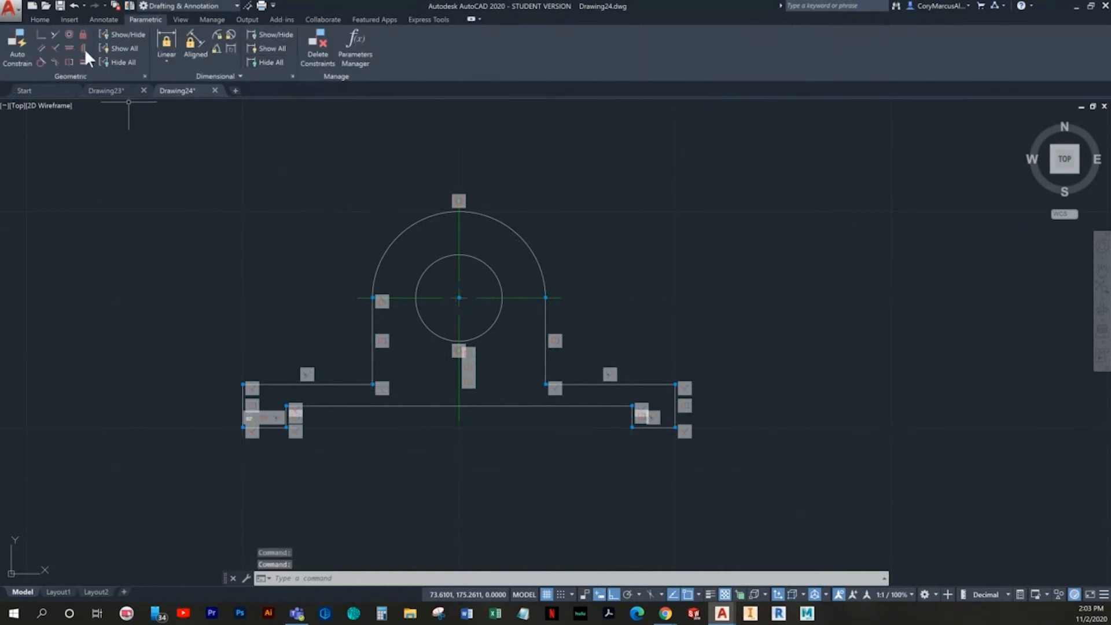
Make the Dimension layer current
{"action": "left_click", "coordinate": [40, 19]}
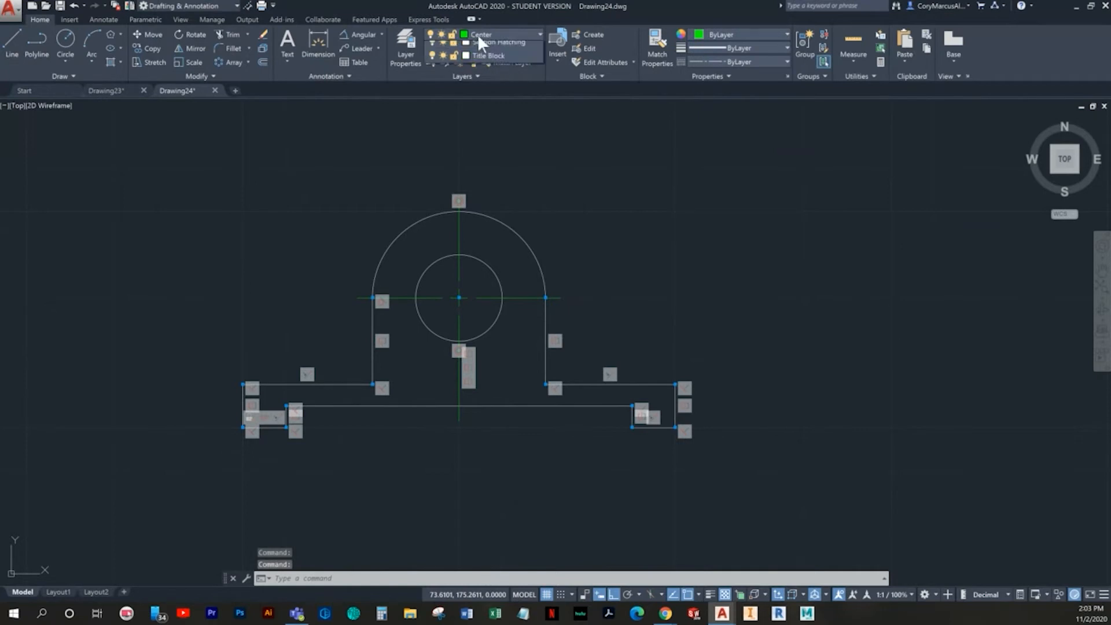
{"action": "left_click", "coordinate": [478, 34]}
{"action": "left_click", "coordinate": [480, 103]}
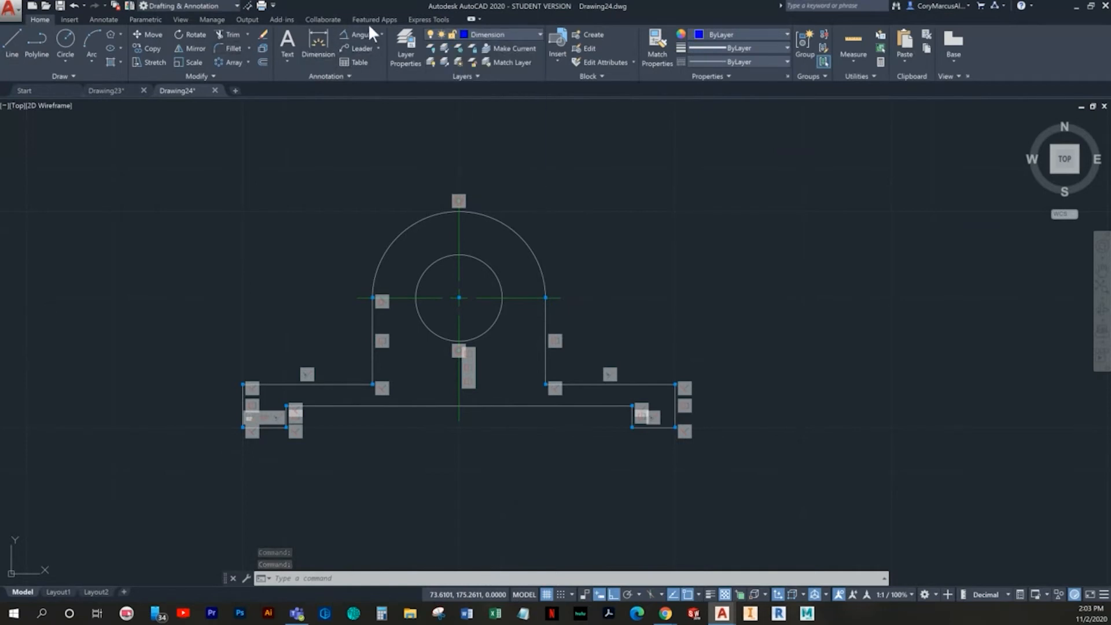
{"action": "left_click", "coordinate": [382, 33]}
{"action": "left_click", "coordinate": [370, 72]}
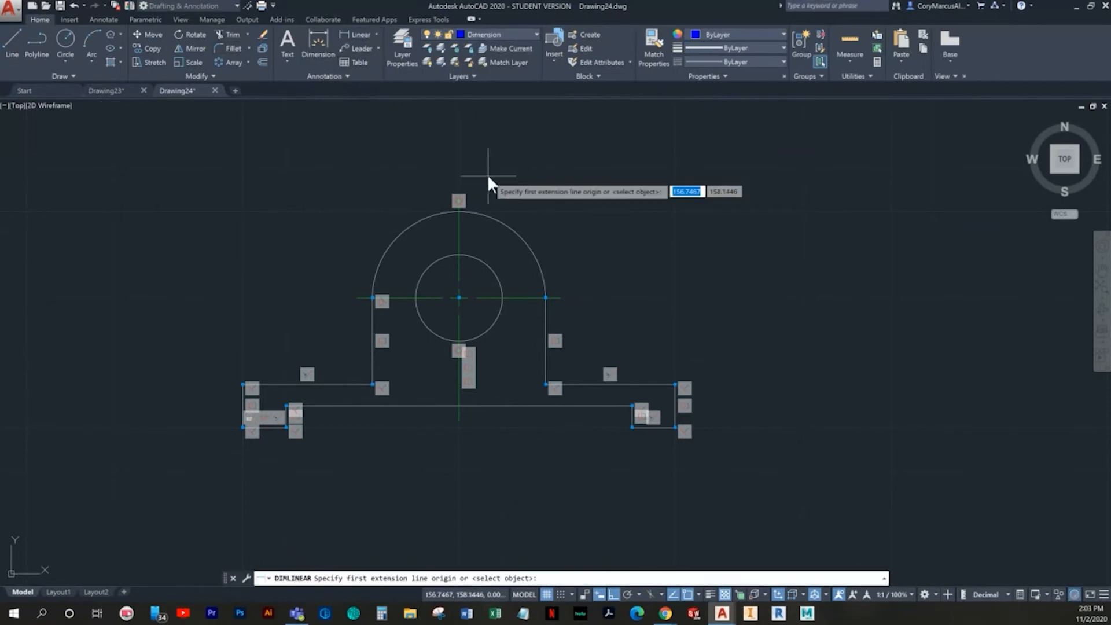
{"action": "scroll", "coordinate": [449, 379], "scroll_direction": "up", "scroll_amount": 4}
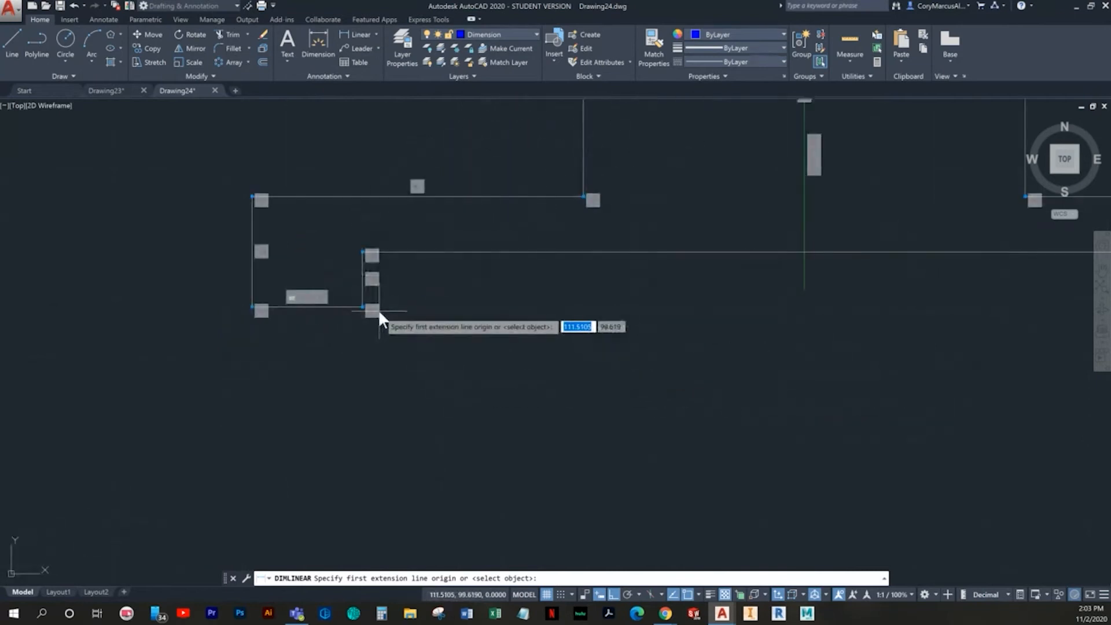
{"action": "left_click", "coordinate": [252, 306]}
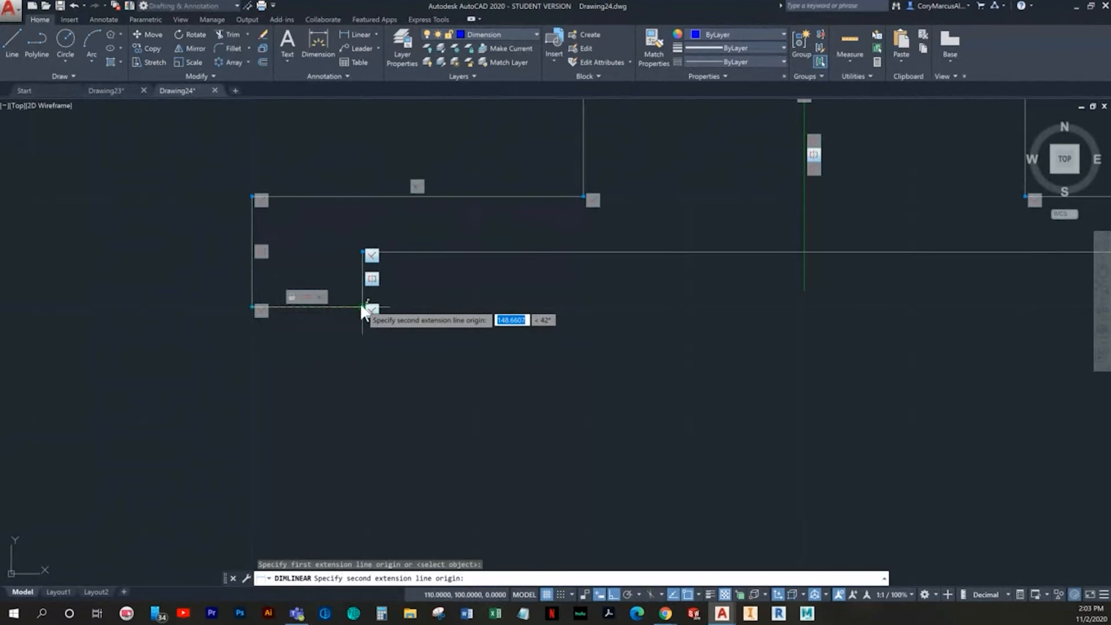
{"action": "key", "text": "Escape"}
Hide all geometric constraint markers in the drawing
{"action": "left_click", "coordinate": [138, 17]}
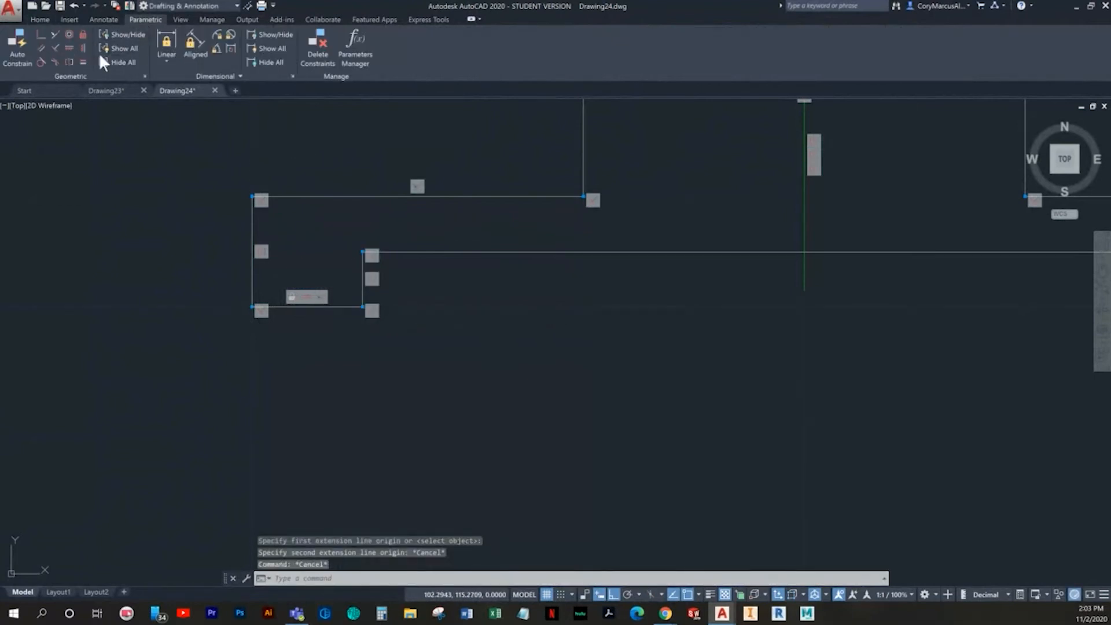
{"action": "left_click", "coordinate": [123, 62]}
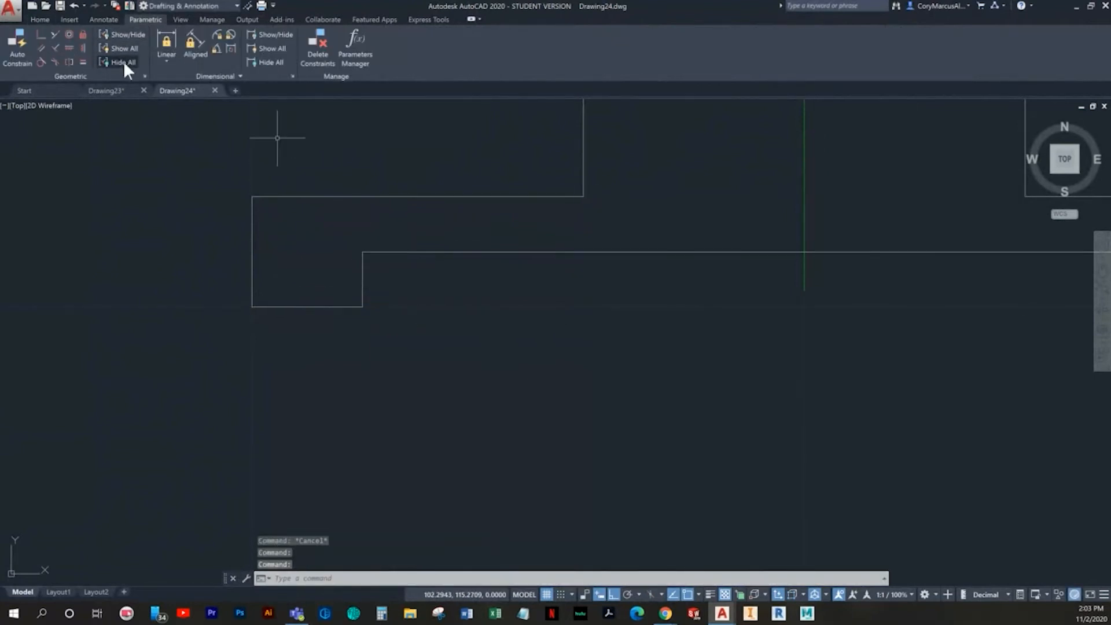
{"action": "scroll", "coordinate": [365, 402], "scroll_direction": "down", "scroll_amount": 4}
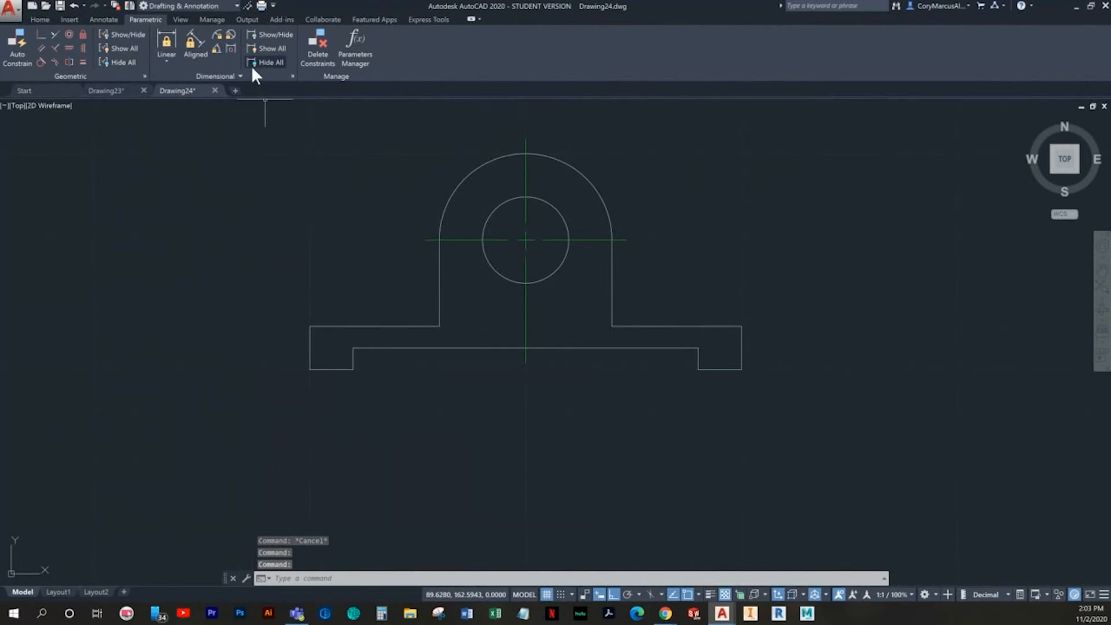
Add a horizontal linear dimension for the width of the left foot, placed below the base
{"action": "left_click", "coordinate": [41, 19]}
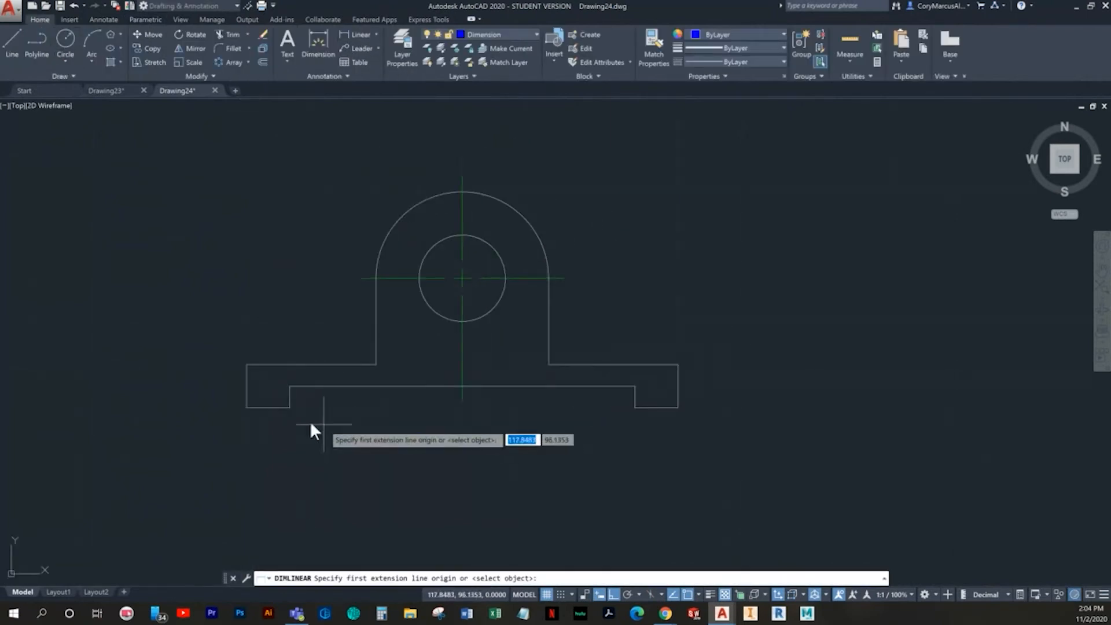
{"action": "left_click", "coordinate": [288, 406]}
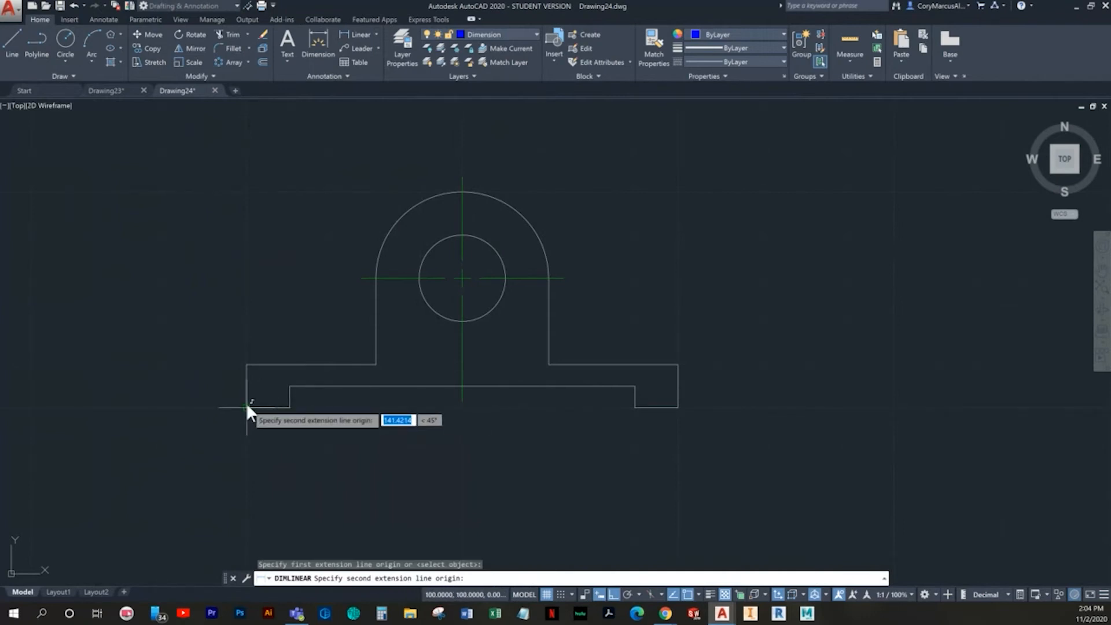
{"action": "left_click", "coordinate": [245, 409]}
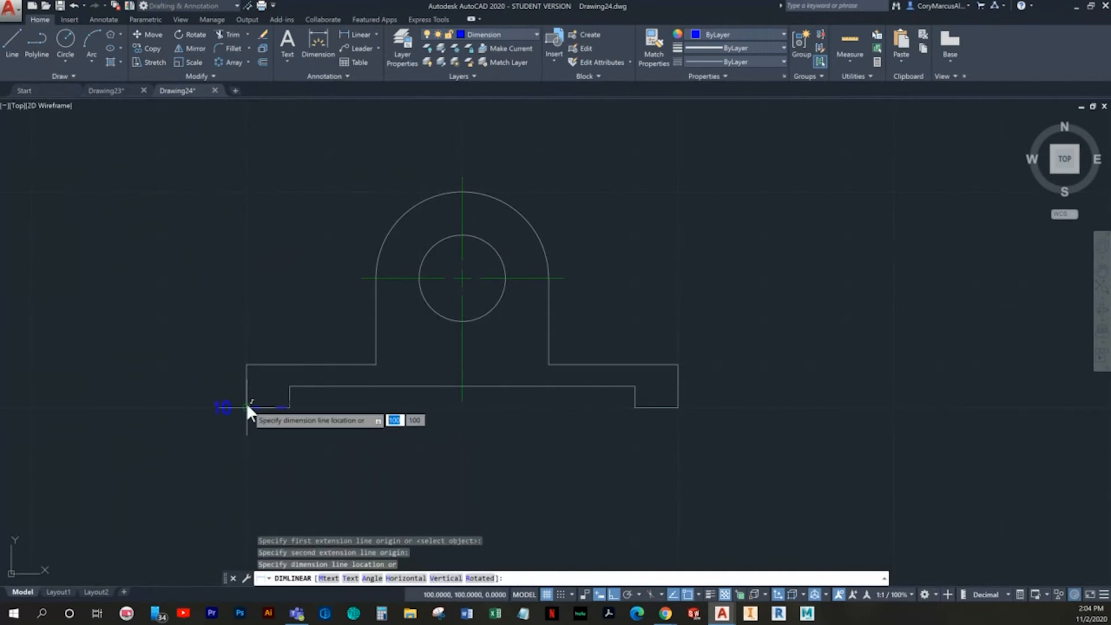
{"action": "left_click", "coordinate": [281, 443]}
Add a vertical linear dimension for the recess depth at the left foot's inner edge, placed just inside the recess
{"action": "key", "text": "Return"}
{"action": "left_click", "coordinate": [290, 407]}
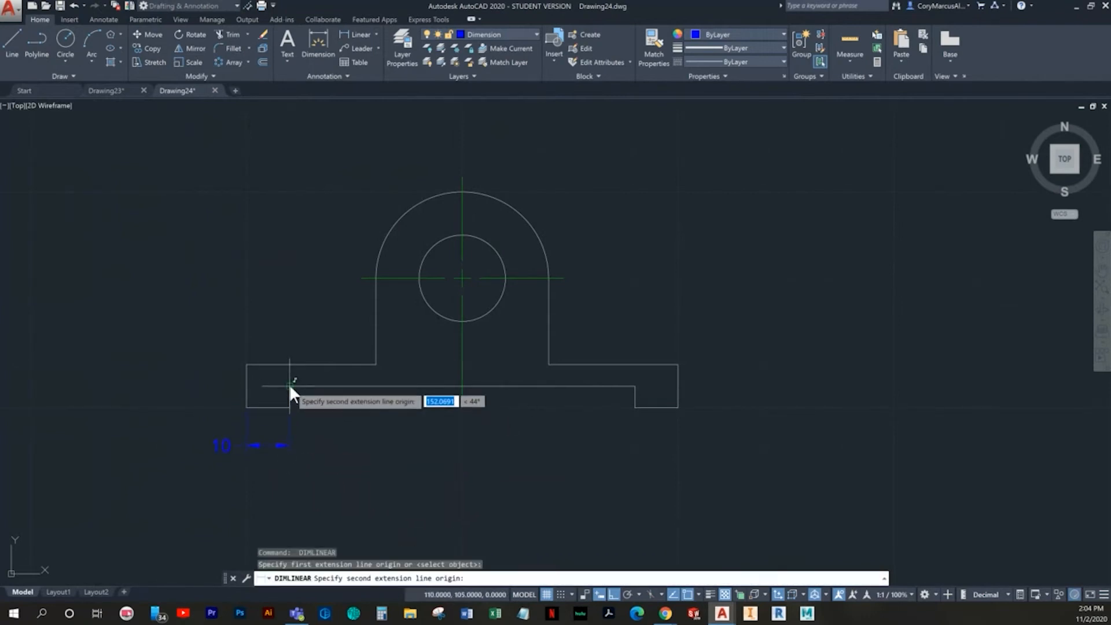
{"action": "left_click", "coordinate": [289, 386]}
{"action": "left_click", "coordinate": [323, 408]}
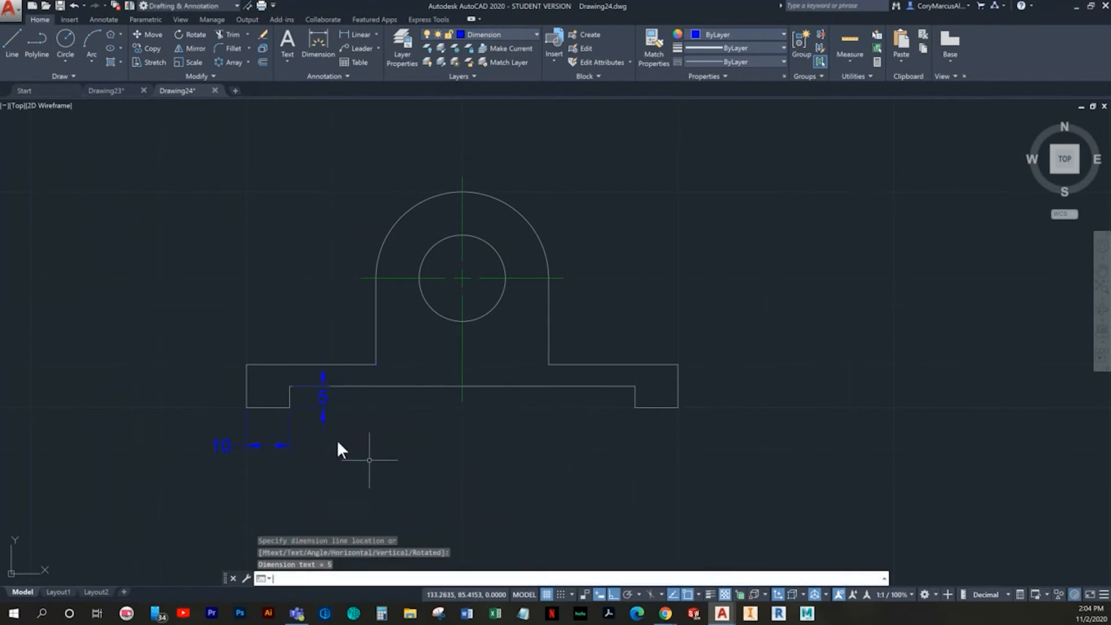
Add a vertical linear dimension for the outer height of the left foot, placed outside the left edge
{"action": "key", "text": "Return"}
{"action": "left_click", "coordinate": [247, 367]}
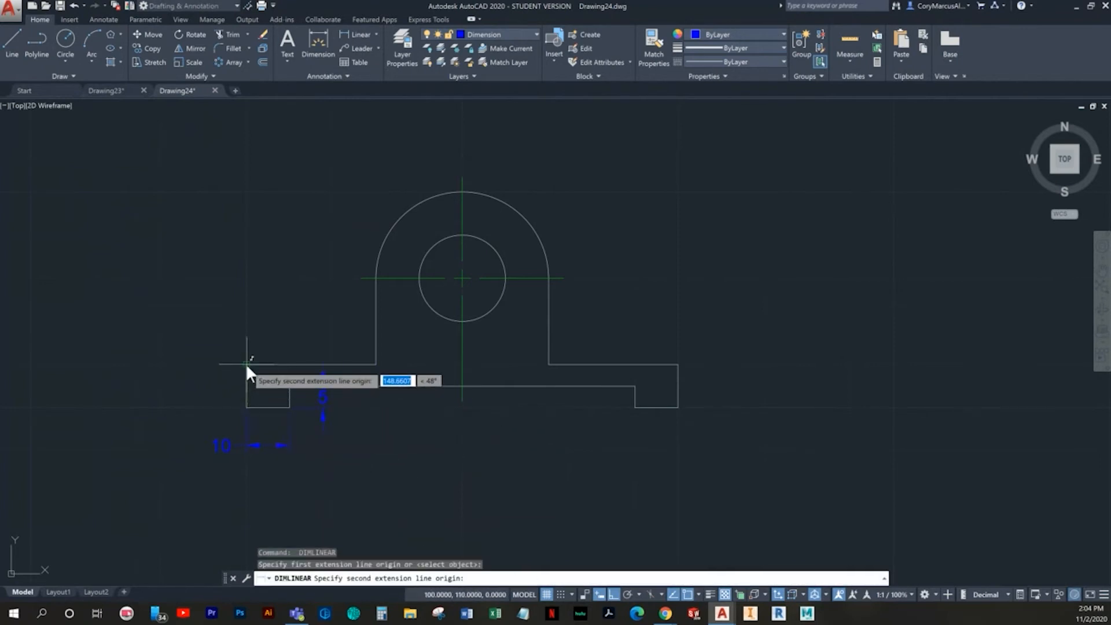
{"action": "left_click", "coordinate": [247, 408]}
{"action": "left_click", "coordinate": [181, 363]}
Add a vertical linear dimension from the base's upper edge to the hole's horizontal centerline, in line with the foot height dimension
{"action": "key", "text": "Return"}
{"action": "left_click", "coordinate": [247, 364]}
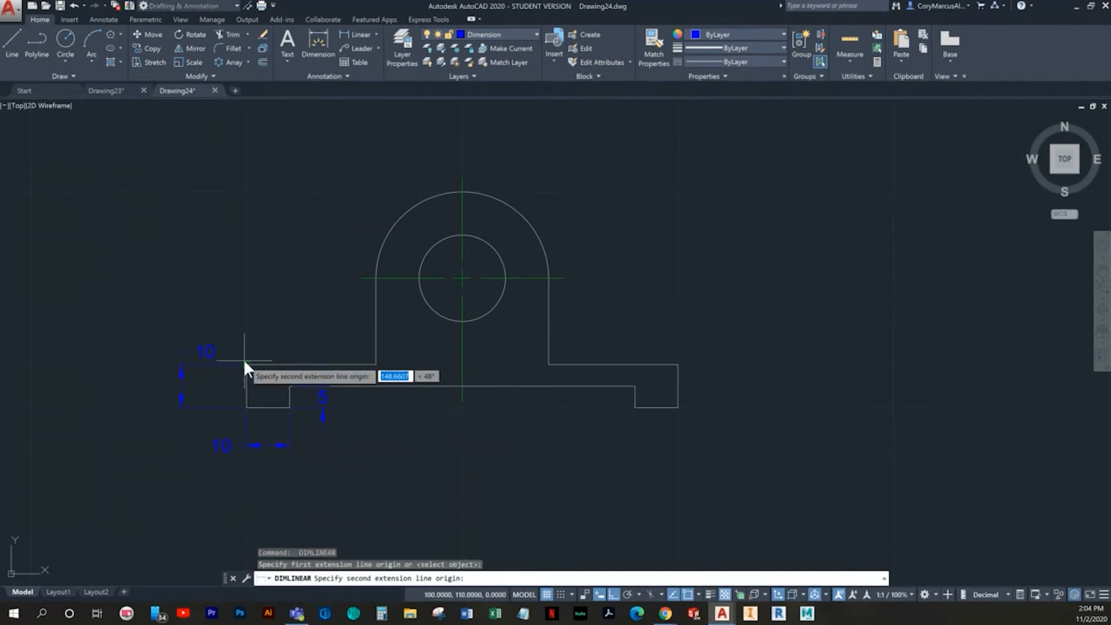
{"action": "left_click", "coordinate": [361, 278]}
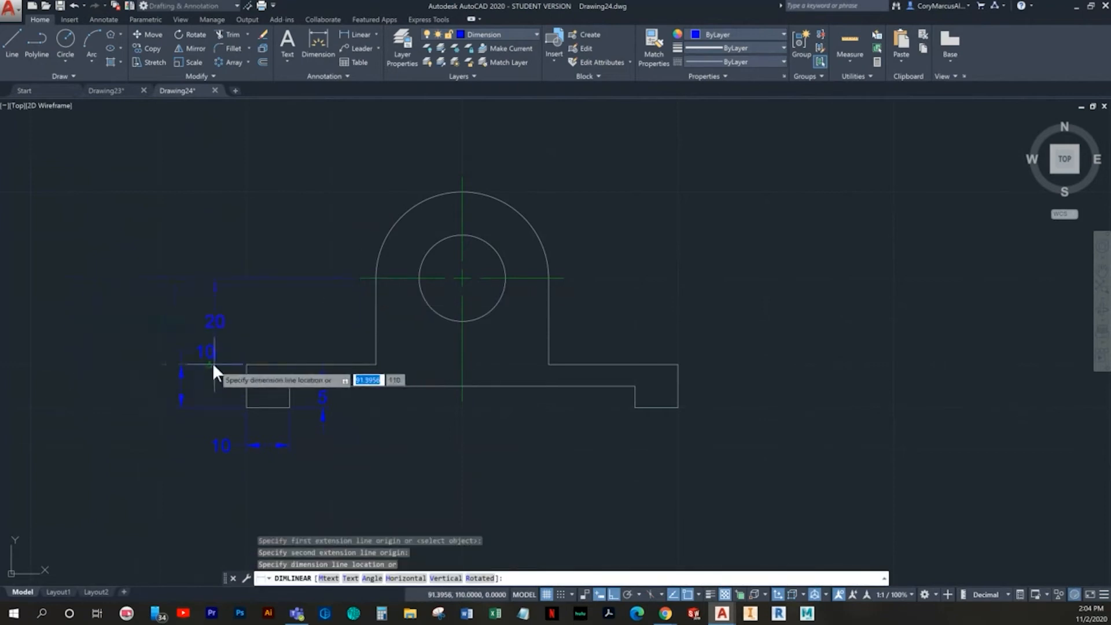
{"action": "left_click", "coordinate": [180, 364]}
Add a horizontal linear dimension for the recess width between the two feet, aligned with the left foot's width dimension
{"action": "key", "text": "Return"}
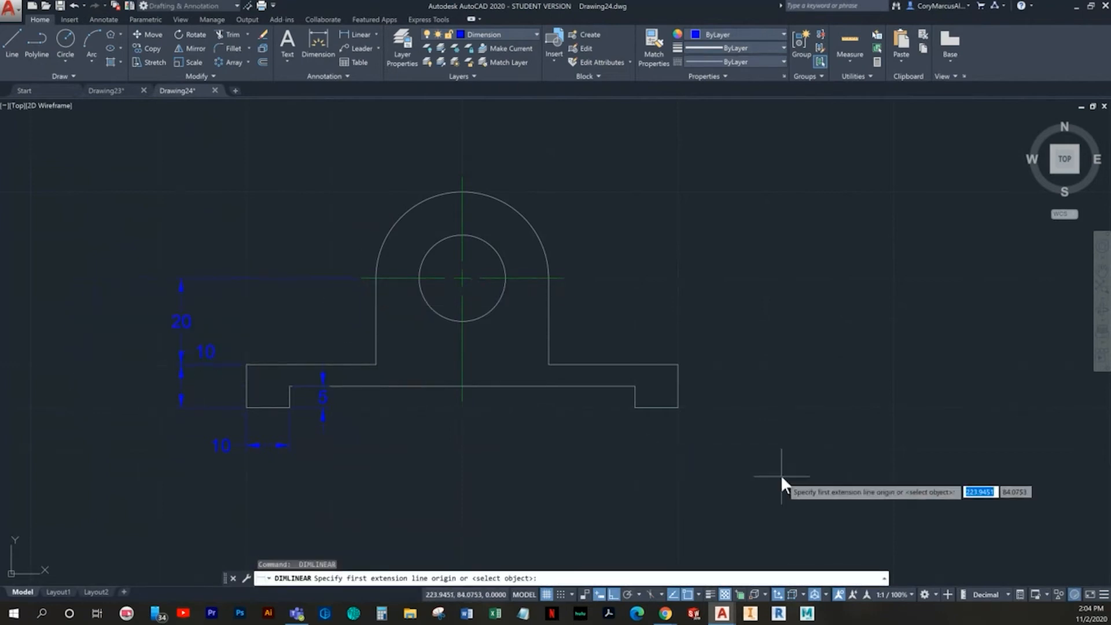
{"action": "left_click", "coordinate": [289, 407]}
{"action": "left_click", "coordinate": [635, 407]}
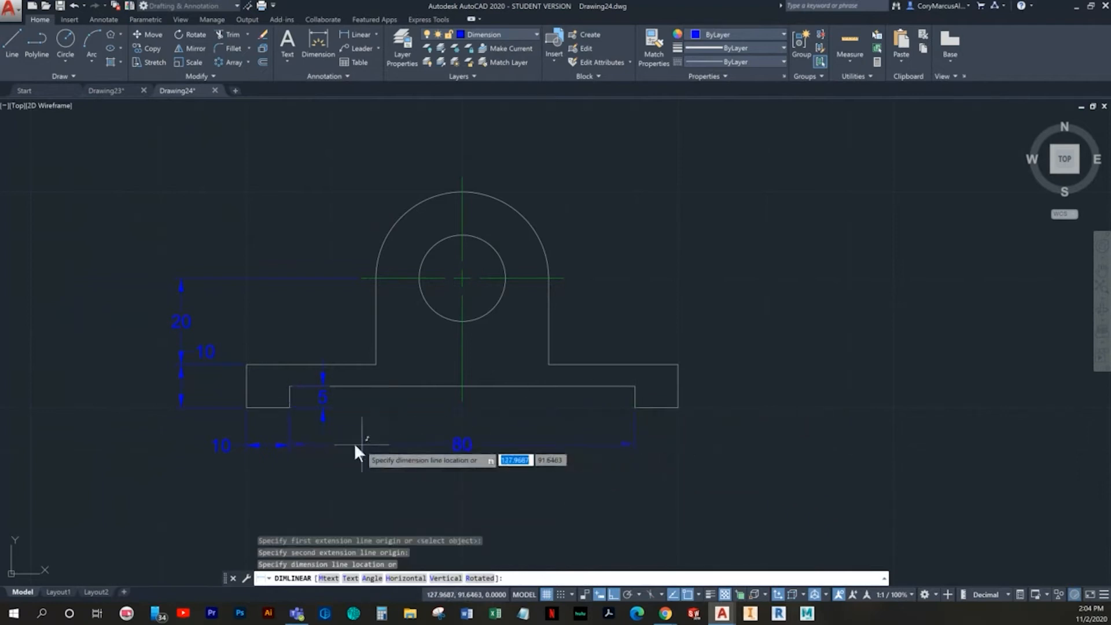
{"action": "left_click", "coordinate": [290, 445]}
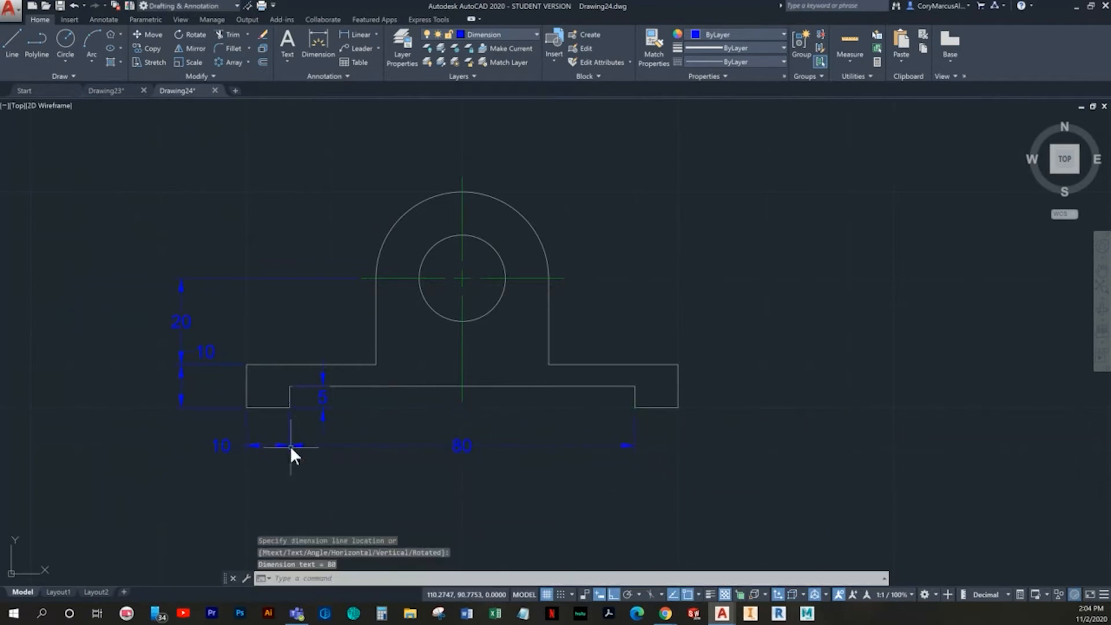
Add a horizontal linear dimension for the width of the right foot, aligned with the recess width dimension
{"action": "key", "text": "Return"}
{"action": "left_click", "coordinate": [635, 407]}
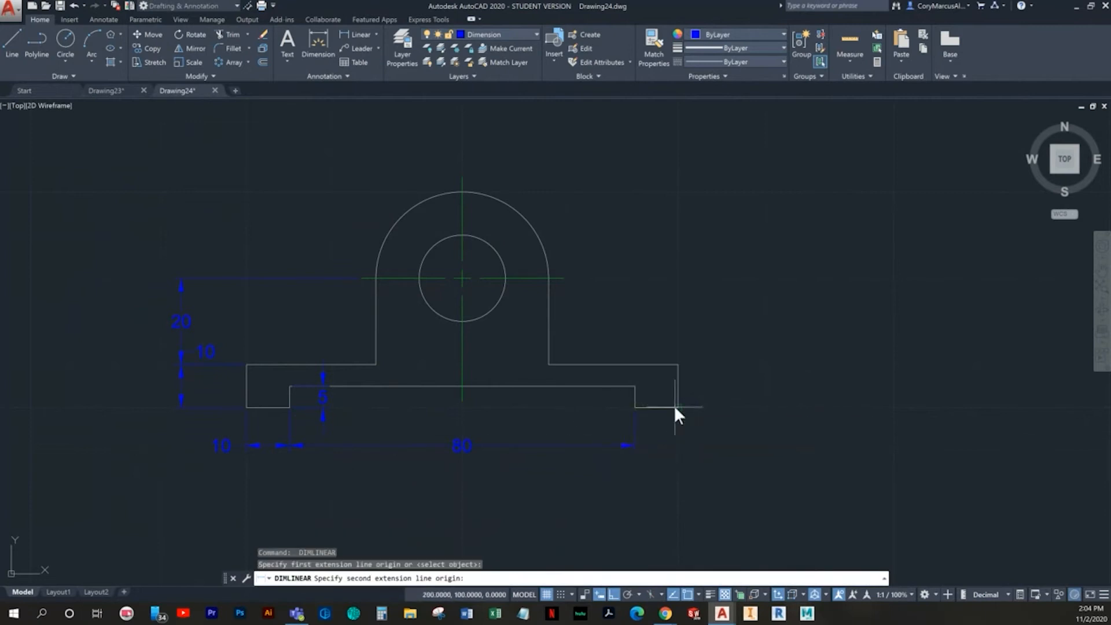
{"action": "left_click", "coordinate": [677, 406]}
{"action": "left_click", "coordinate": [636, 445]}
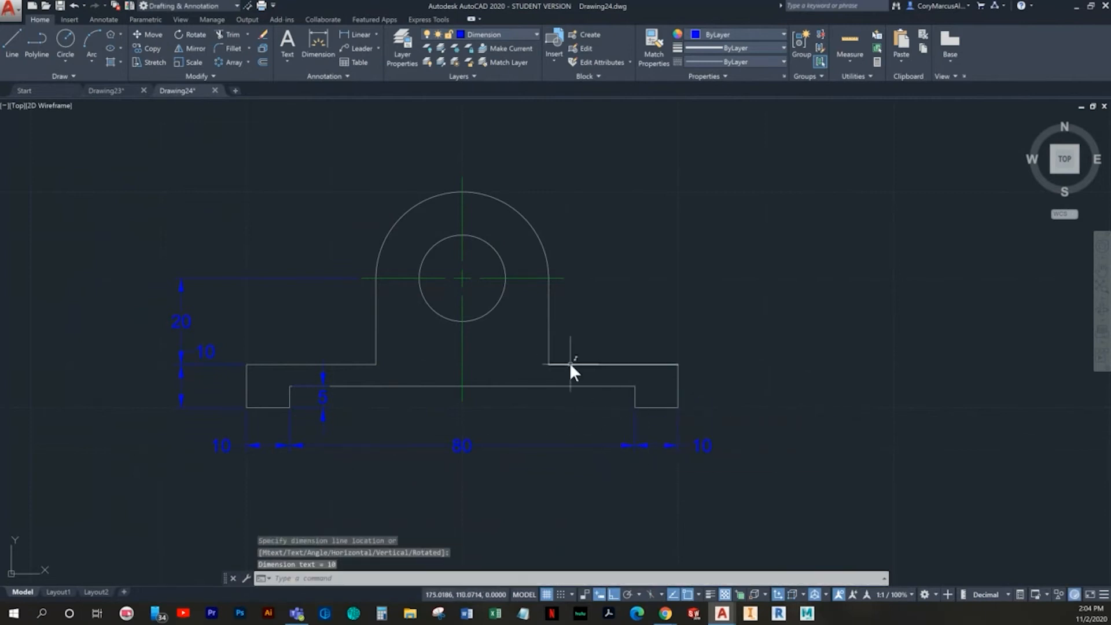
Add a radius dimension to the bracket's outer arc, with its text placed outside the arc to the upper right
{"action": "middle_click_drag", "start_coordinate": [552, 350], "coordinate": [549, 354]}
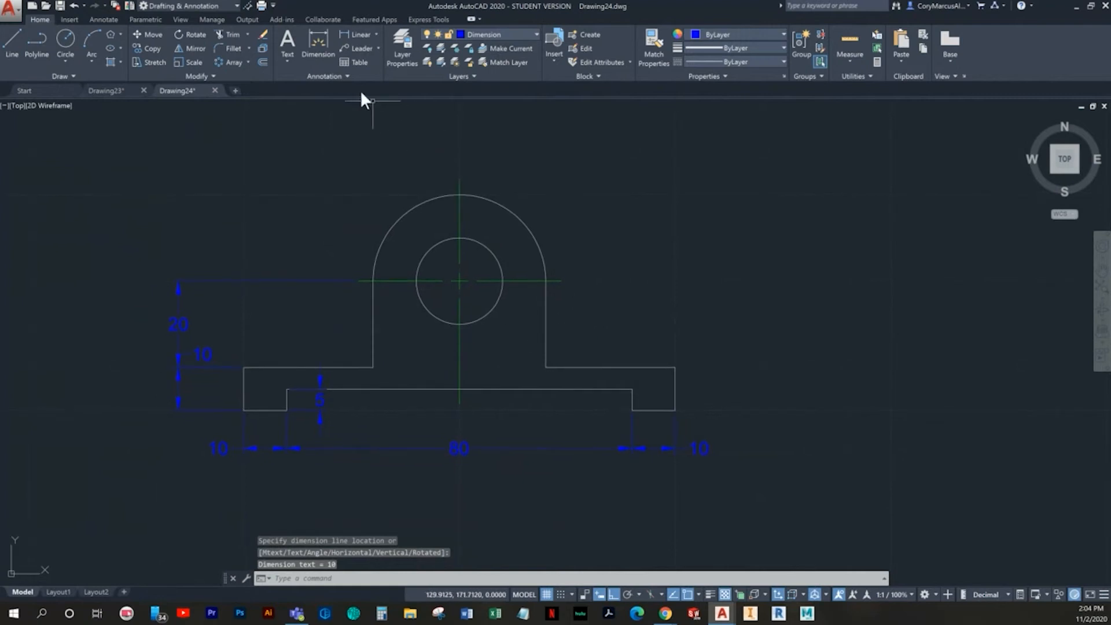
{"action": "left_click", "coordinate": [318, 45]}
{"action": "left_click", "coordinate": [488, 196]}
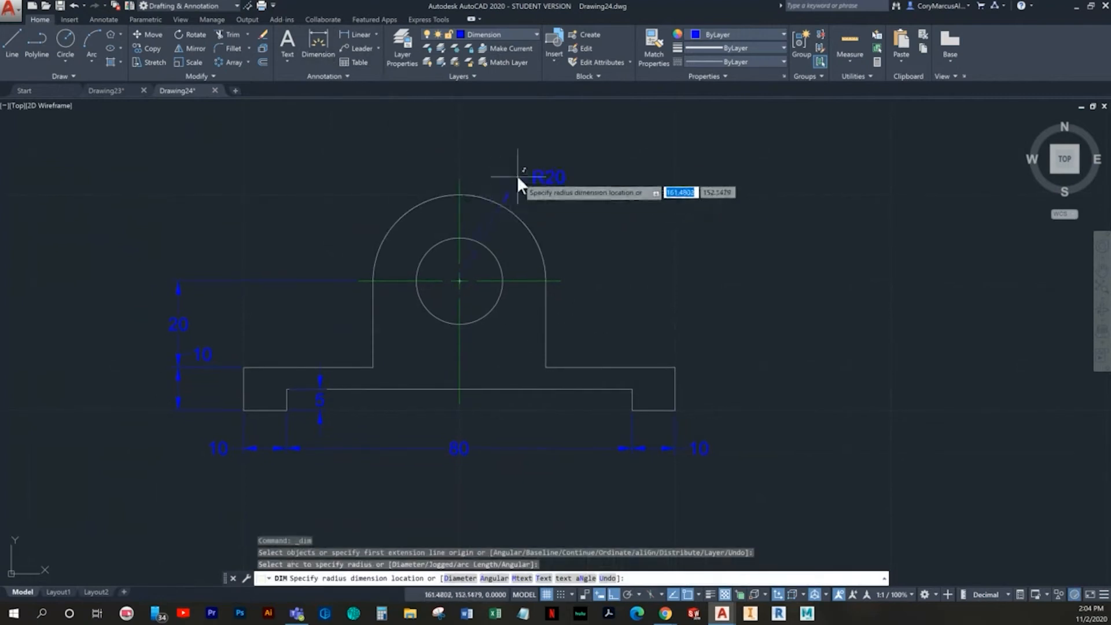
{"action": "left_click", "coordinate": [570, 194]}
{"action": "key", "text": "Escape"}
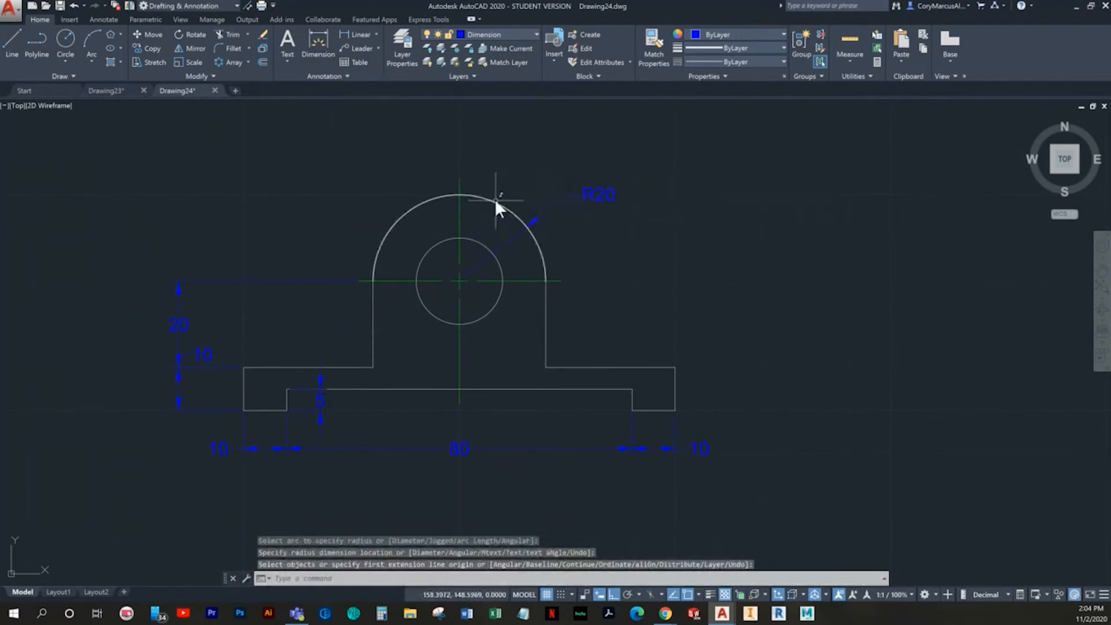
{"action": "key", "text": "Return"}
{"action": "left_click", "coordinate": [491, 200]}
{"action": "key", "text": "Escape"}
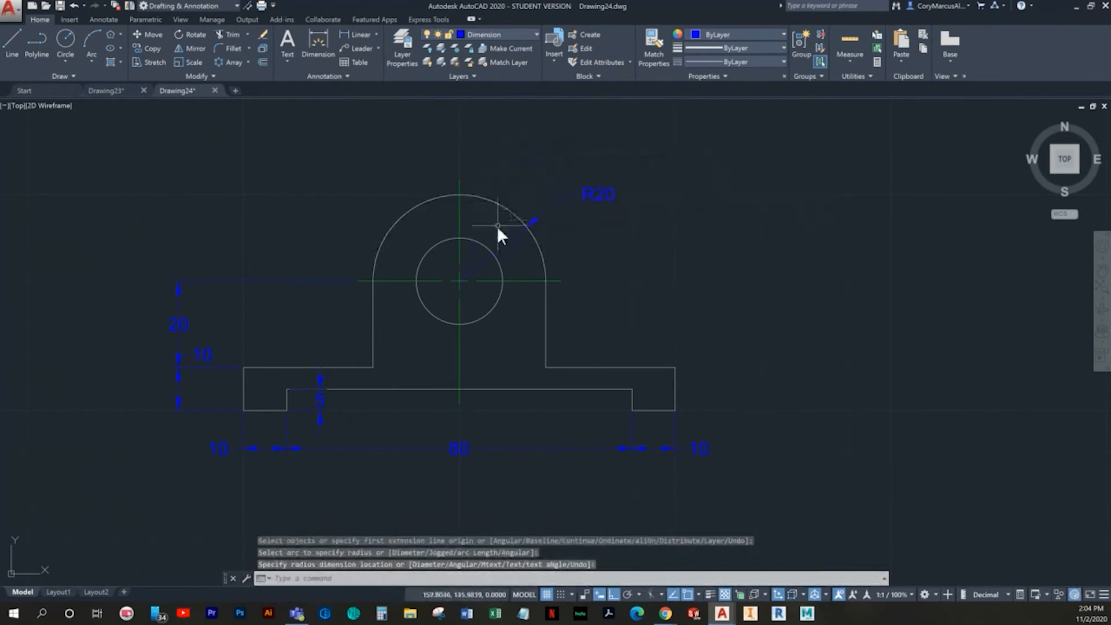
{"action": "key", "text": "Return"}
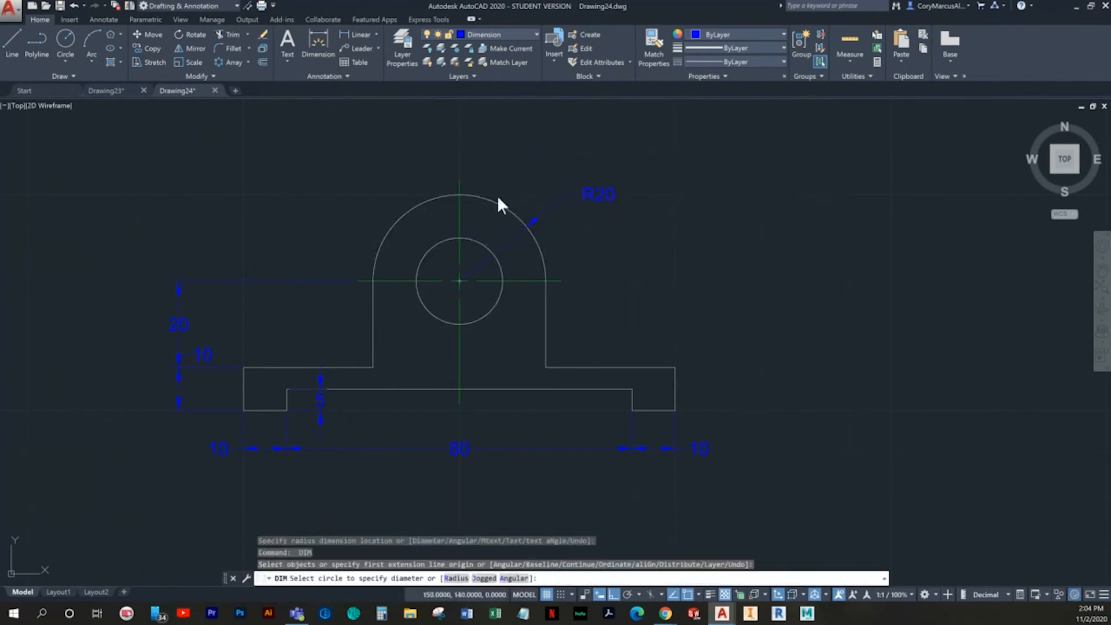
{"action": "key", "text": "Escape"}
Add a diameter dimension to the hole, with its text placed outside and above the outer arc
{"action": "key", "text": "Return"}
{"action": "left_click", "coordinate": [475, 237]}
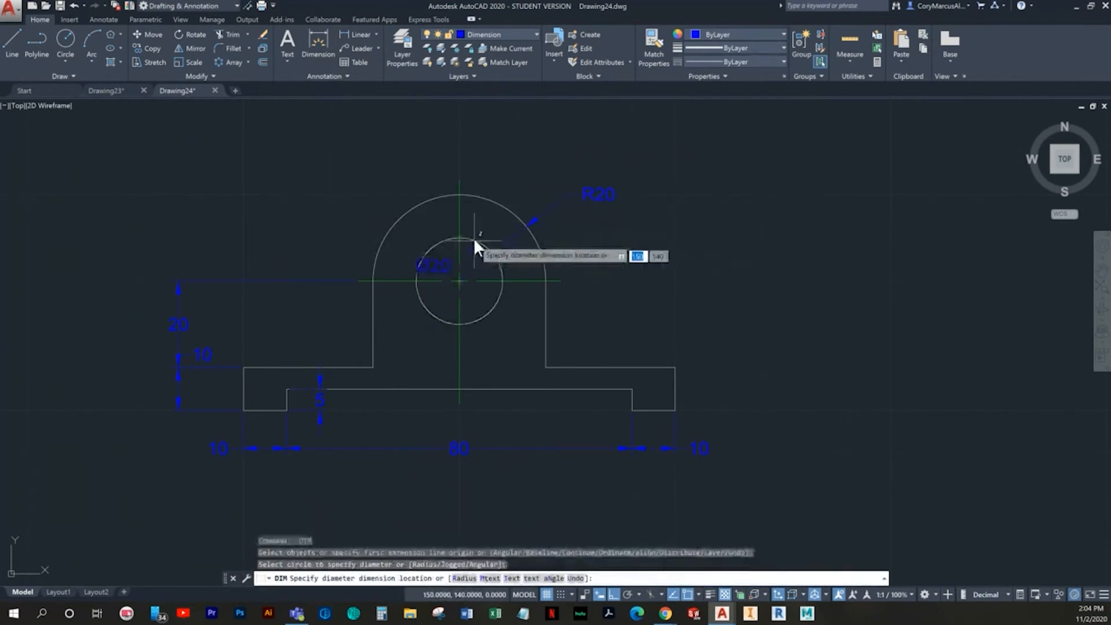
{"action": "left_click", "coordinate": [529, 163]}
{"action": "key", "text": "Escape"}
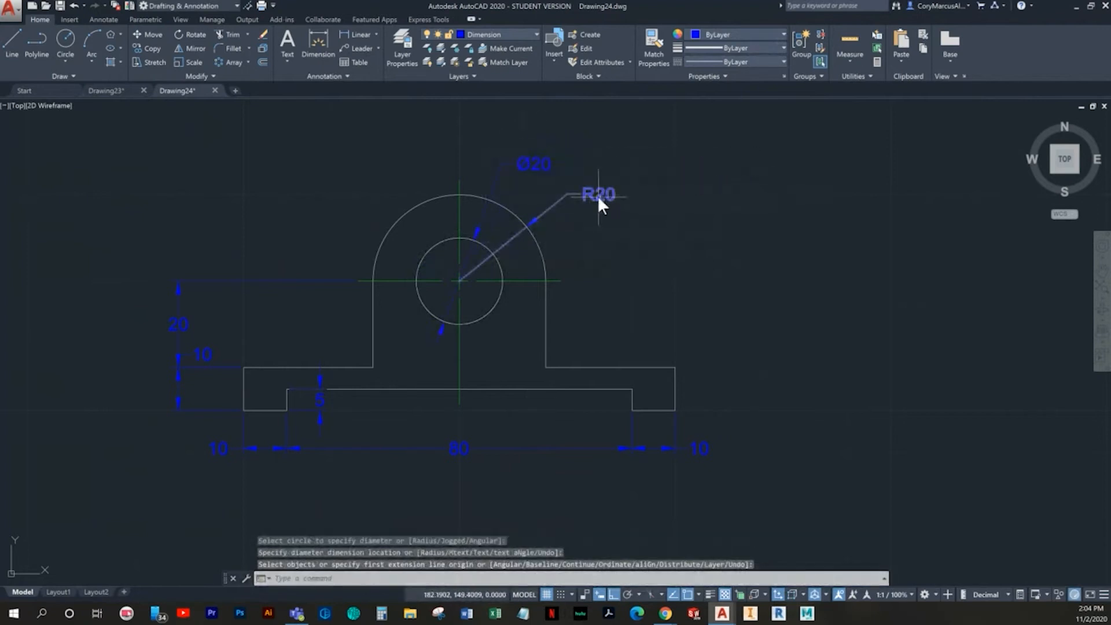
{"action": "key", "text": "Escape"}
Enclose the right foot's width dimension text in parentheses to mark it as a reference dimension
{"action": "scroll", "coordinate": [696, 467], "scroll_direction": "up", "scroll_amount": 4}
{"action": "middle_click_drag", "start_coordinate": [699, 470], "coordinate": [648, 443]}
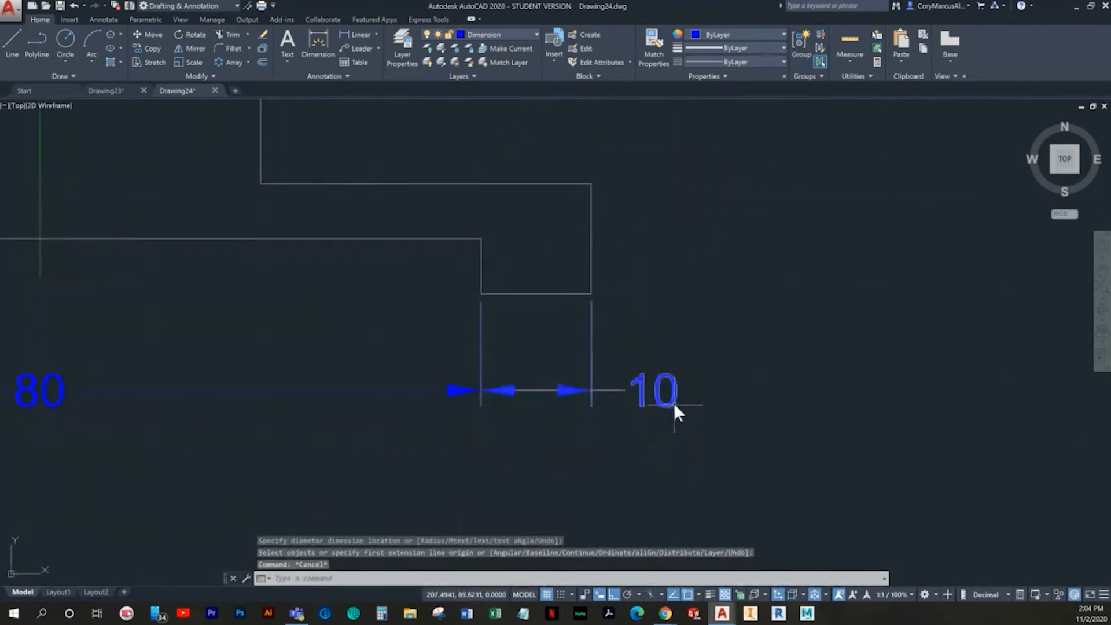
{"action": "double_click", "coordinate": [673, 401]}
{"action": "type", "text": "("}
{"action": "key", "text": "Right"}
{"action": "type", "text": ")"}
{"action": "left_click", "coordinate": [743, 356]}
{"action": "key", "text": "Escape"}
Move the left foot's width dimension text to the middle between its extension lines
{"action": "scroll", "coordinate": [484, 381], "scroll_direction": "down", "scroll_amount": 4}
{"action": "middle_click_drag", "start_coordinate": [431, 379], "coordinate": [641, 397]}
{"action": "key", "text": "Escape"}
{"action": "middle_click_drag", "start_coordinate": [344, 394], "coordinate": [579, 415]}
{"action": "scroll", "coordinate": [579, 416], "scroll_direction": "up", "scroll_amount": 4}
{"action": "scroll", "coordinate": [452, 471], "scroll_direction": "down", "scroll_amount": 2}
{"action": "middle_click_drag", "start_coordinate": [452, 471], "coordinate": [292, 399]}
{"action": "scroll", "coordinate": [292, 398], "scroll_direction": "down", "scroll_amount": 2}
{"action": "scroll", "coordinate": [292, 400], "scroll_direction": "up", "scroll_amount": 2}
{"action": "left_click", "coordinate": [291, 400]}
{"action": "left_click", "coordinate": [280, 399]}
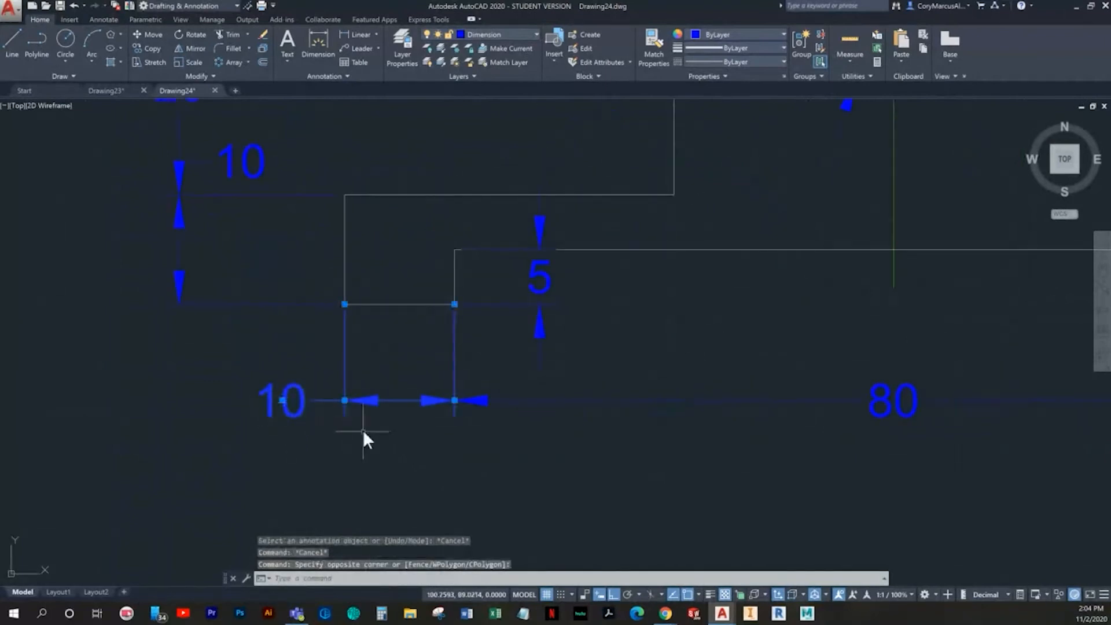
{"action": "left_click", "coordinate": [283, 400]}
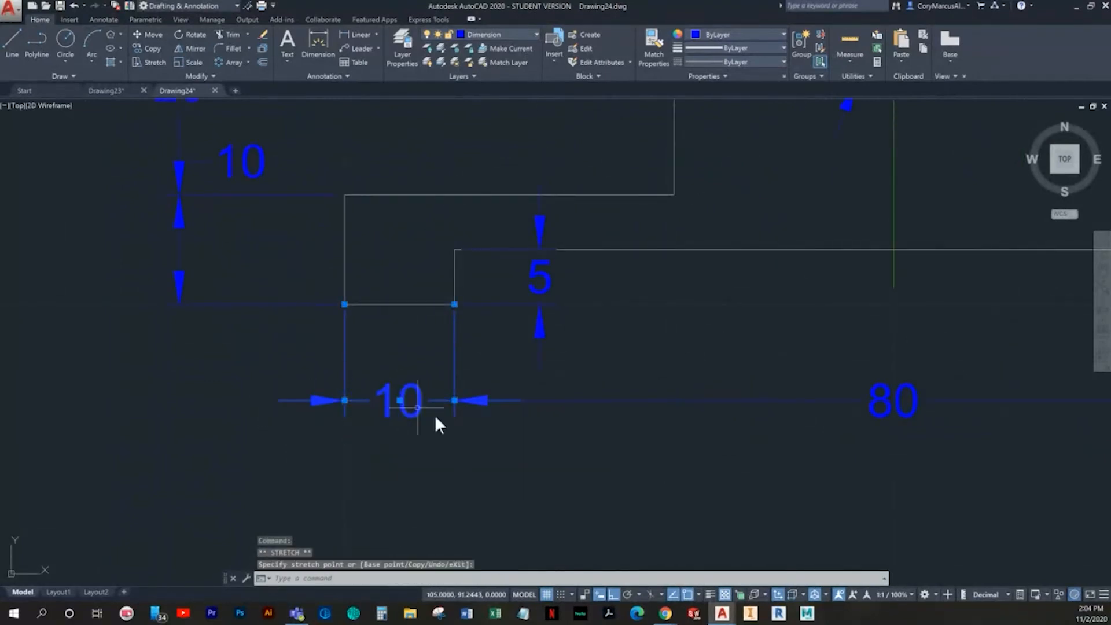
{"action": "key", "text": "Escape"}
Break the recess depth dimension's upper extension line manually with DIMBREAK, from the dimension line to the recess corner
{"action": "scroll", "coordinate": [488, 459], "scroll_direction": "down", "scroll_amount": 2}
{"action": "middle_click_drag", "start_coordinate": [489, 460], "coordinate": [414, 413]}
{"action": "scroll", "coordinate": [406, 349], "scroll_direction": "up", "scroll_amount": 3}
{"action": "key", "text": "Escape"}
{"action": "key", "text": "Escape"}
{"action": "type", "text": "dimbreak"}
{"action": "key", "text": "Return"}
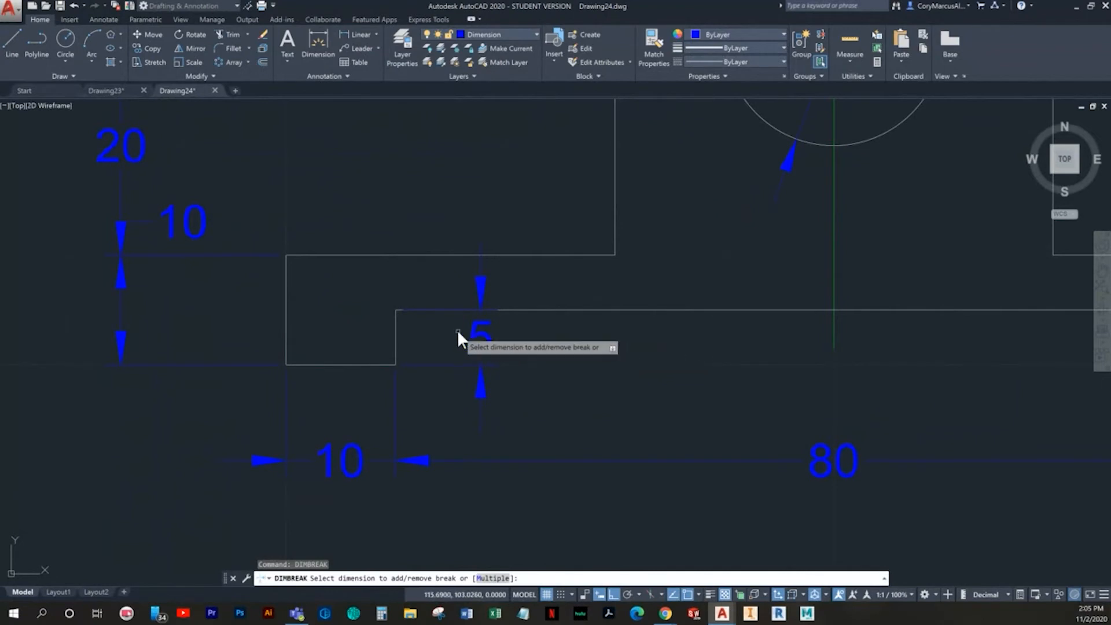
{"action": "left_click", "coordinate": [470, 328]}
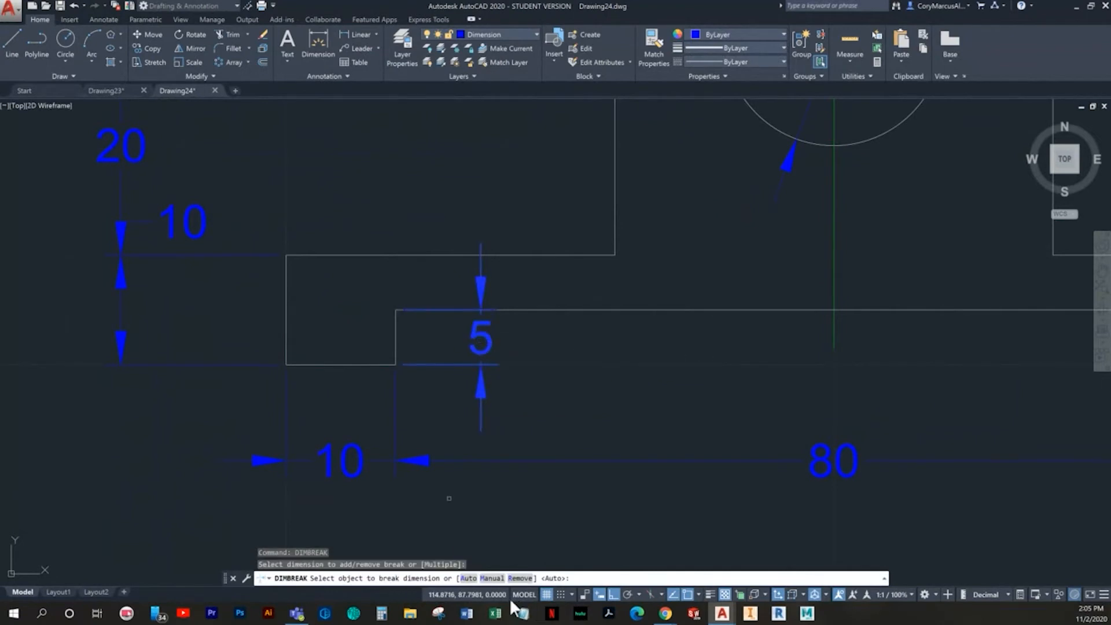
{"action": "left_click", "coordinate": [491, 578]}
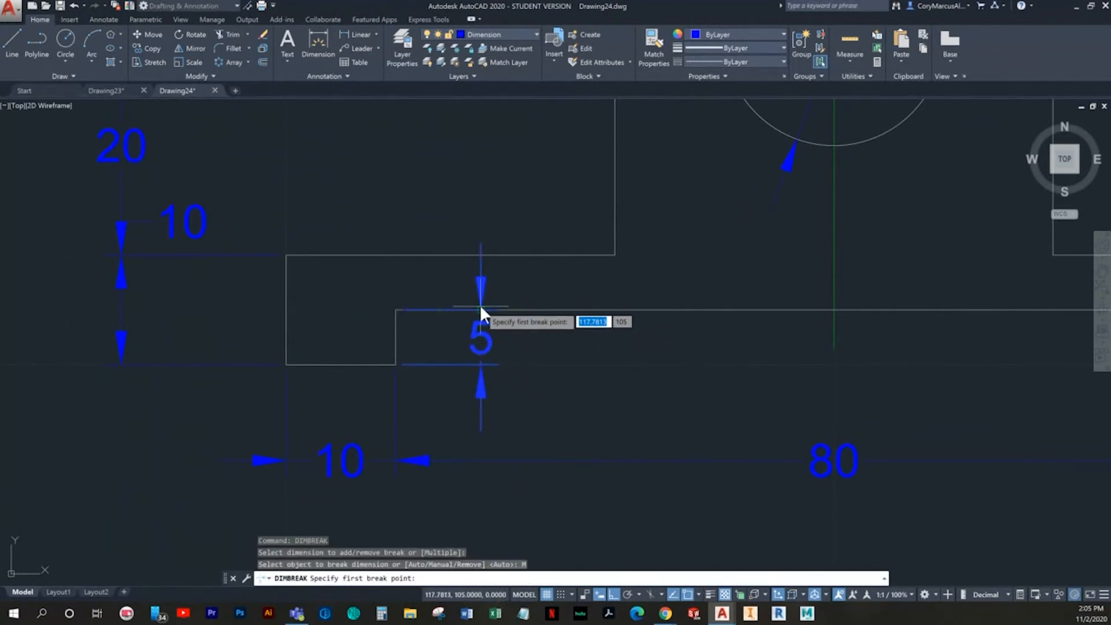
{"action": "left_click", "coordinate": [481, 309]}
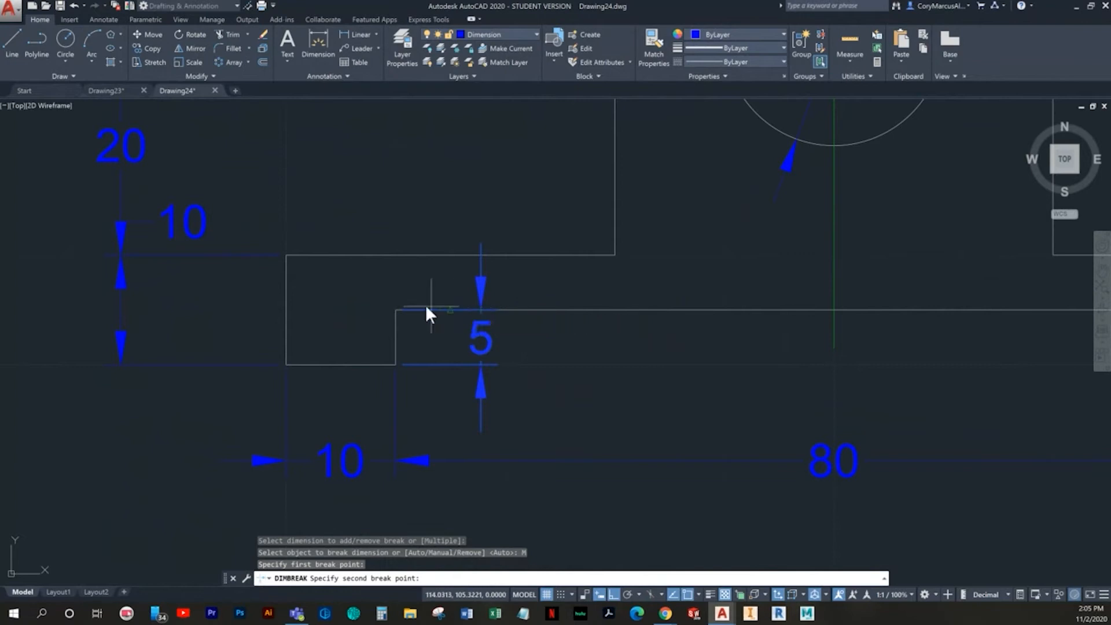
{"action": "left_click", "coordinate": [396, 309]}
Move the left foot's height dimension text to the middle between its extension lines
{"action": "scroll", "coordinate": [513, 343], "scroll_direction": "down", "scroll_amount": 4}
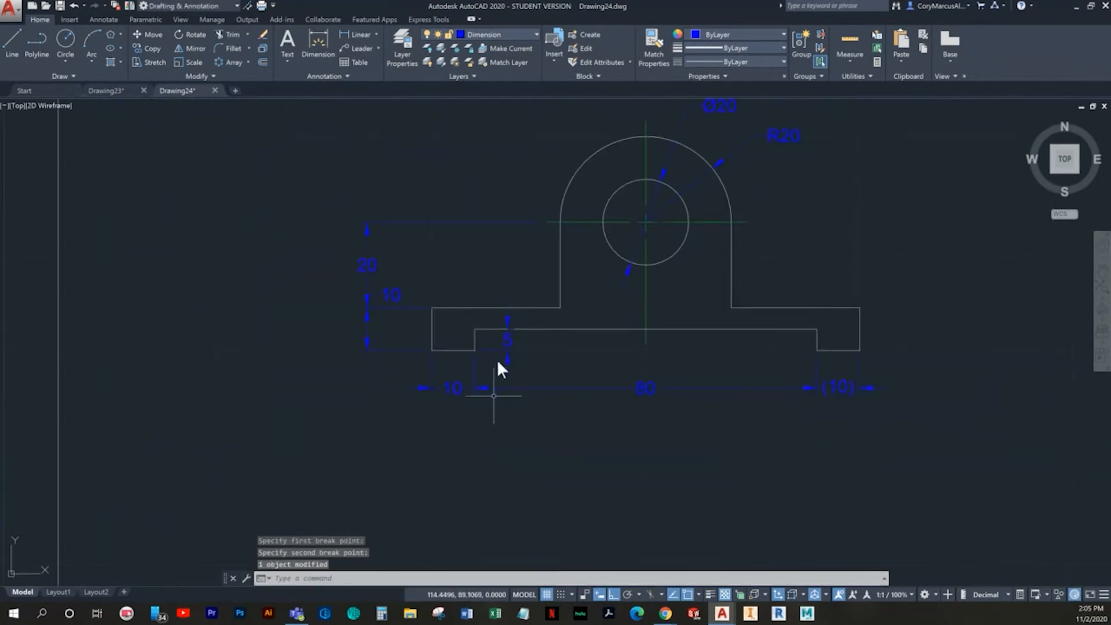
{"action": "scroll", "coordinate": [365, 336], "scroll_direction": "up", "scroll_amount": 2}
{"action": "left_click", "coordinate": [407, 362]}
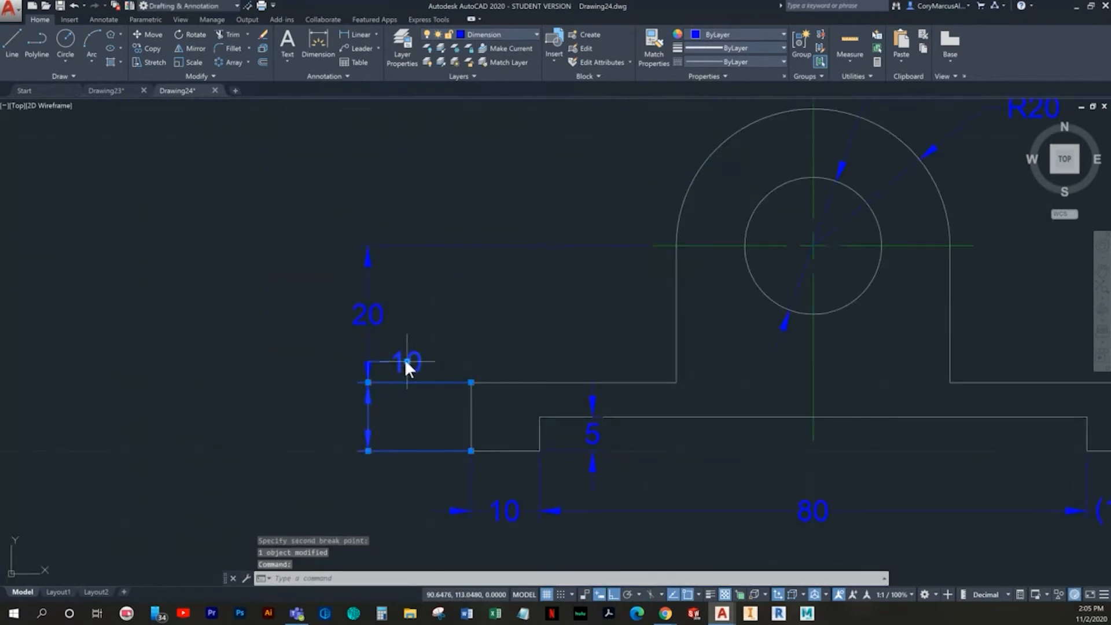
{"action": "left_click", "coordinate": [407, 362]}
{"action": "left_click", "coordinate": [367, 414]}
{"action": "key", "text": "Escape"}
{"action": "scroll", "coordinate": [301, 334], "scroll_direction": "down", "scroll_amount": 2}
{"action": "middle_click_drag", "start_coordinate": [377, 356], "coordinate": [297, 336]}
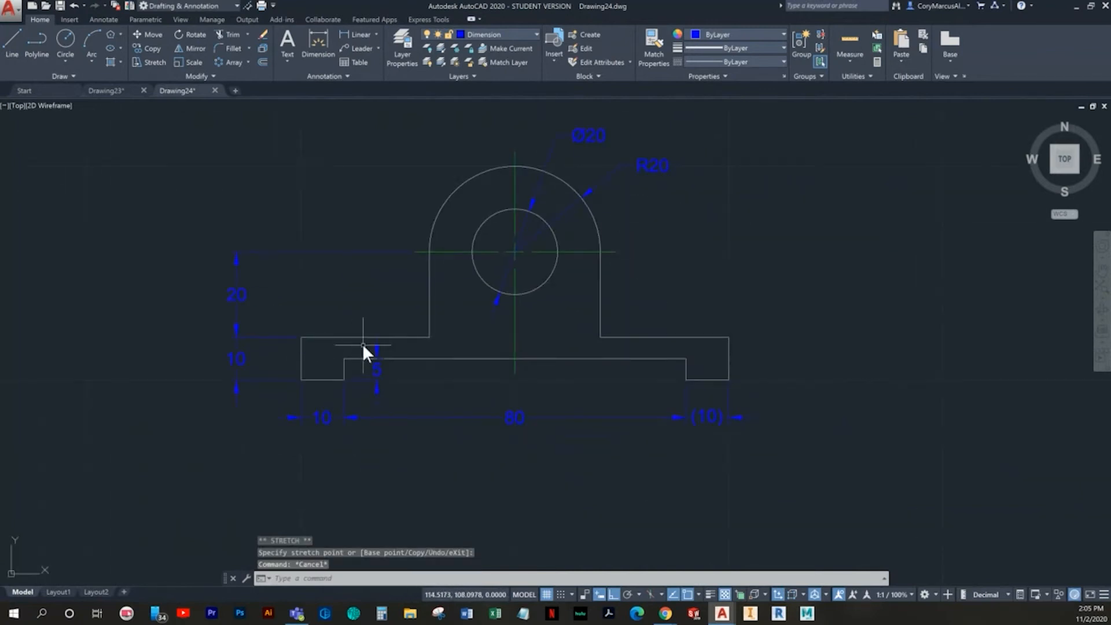
{"action": "scroll", "coordinate": [375, 360], "scroll_direction": "down", "scroll_amount": 4}
{"action": "scroll", "coordinate": [376, 362], "scroll_direction": "up", "scroll_amount": 3}
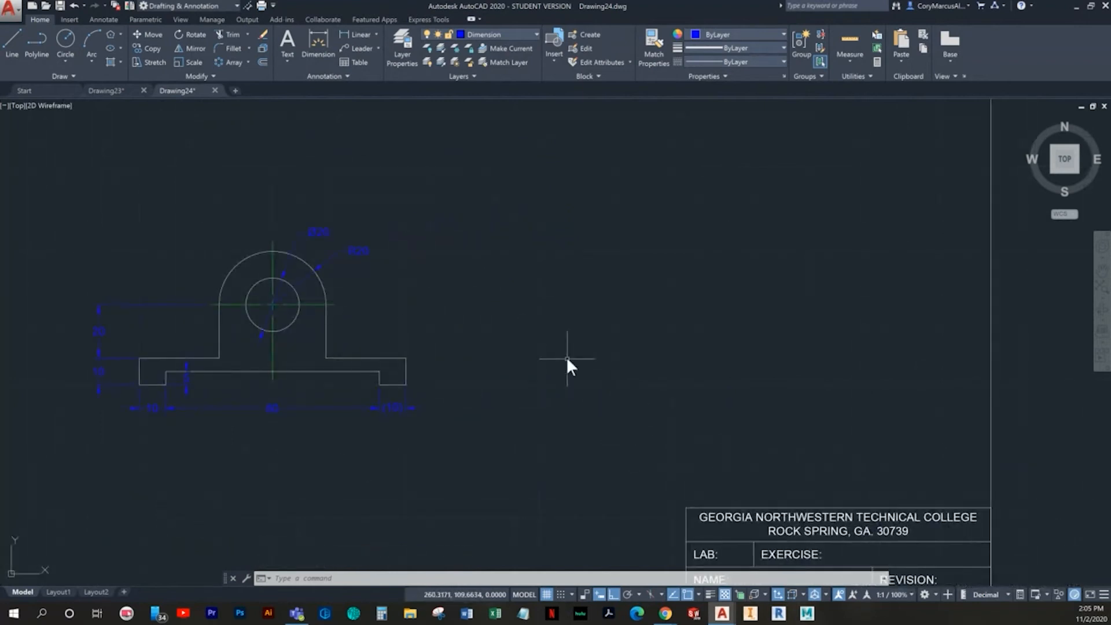
{"action": "left_click", "coordinate": [16, 41]}
{"action": "key", "text": "Escape"}
{"action": "key", "text": "Escape"}
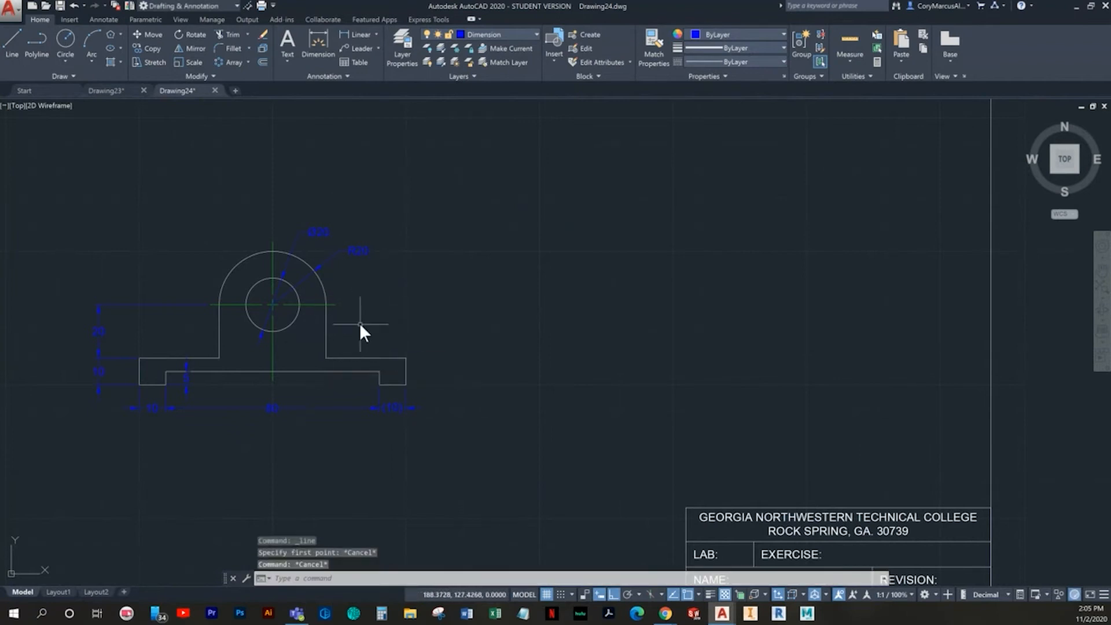
Show all dimensional constraints and set the recess width constraint d4 to 100
{"action": "left_click", "coordinate": [144, 18]}
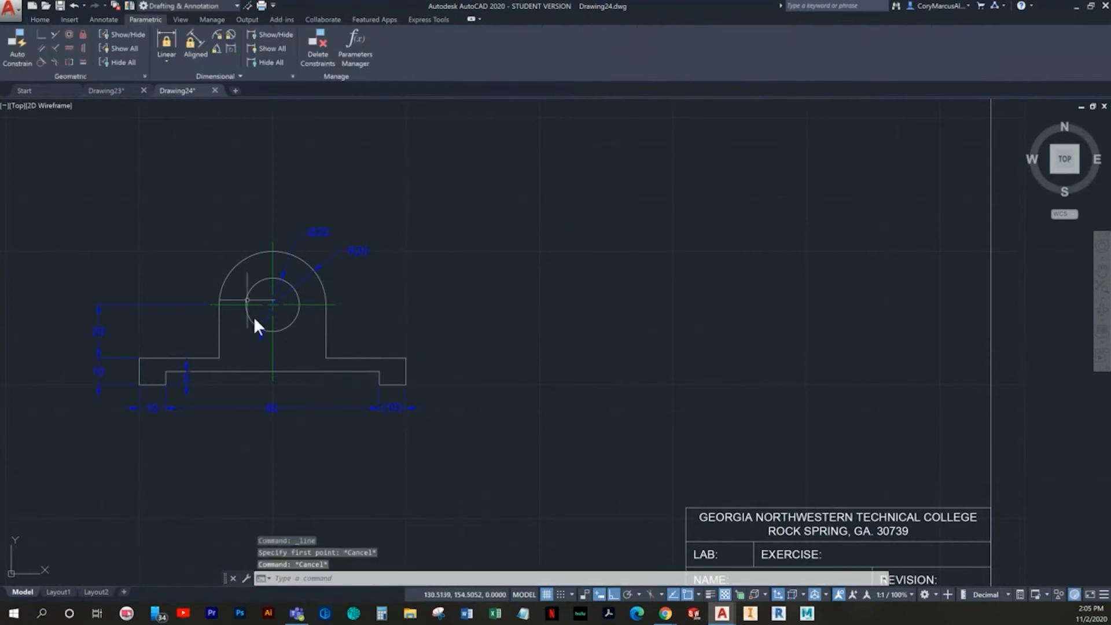
{"action": "left_click", "coordinate": [272, 48]}
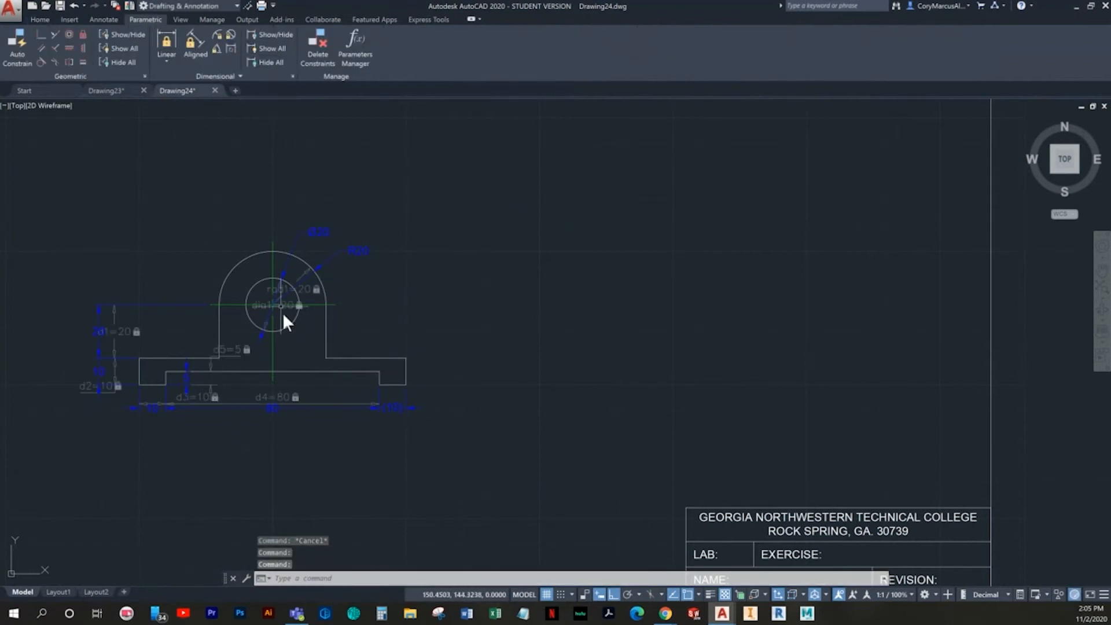
{"action": "left_click", "coordinate": [278, 395]}
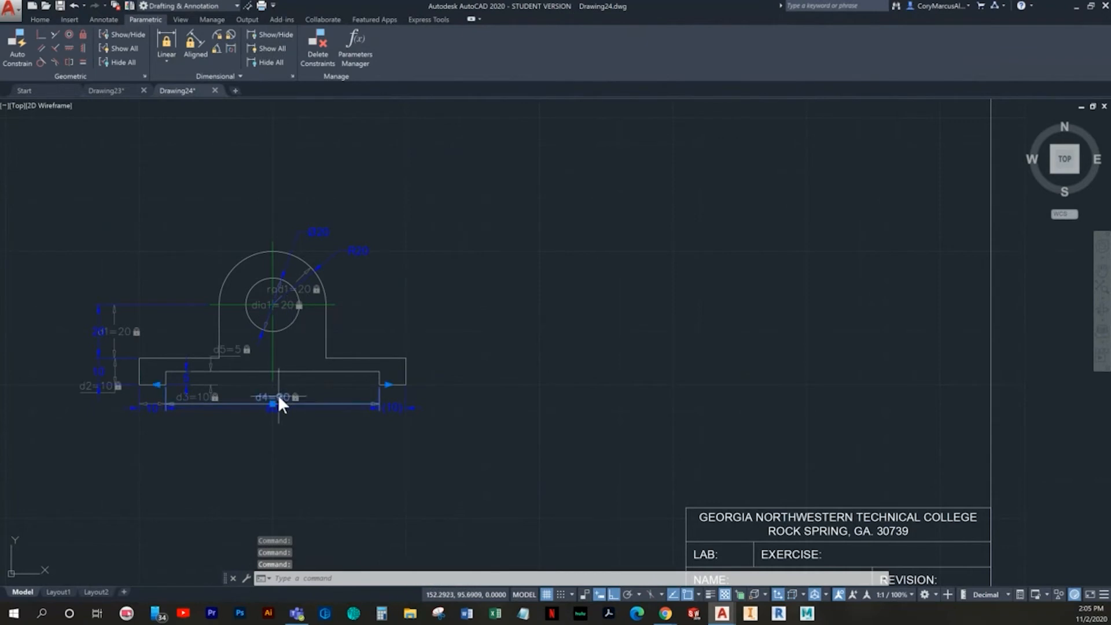
{"action": "double_click", "coordinate": [278, 395]}
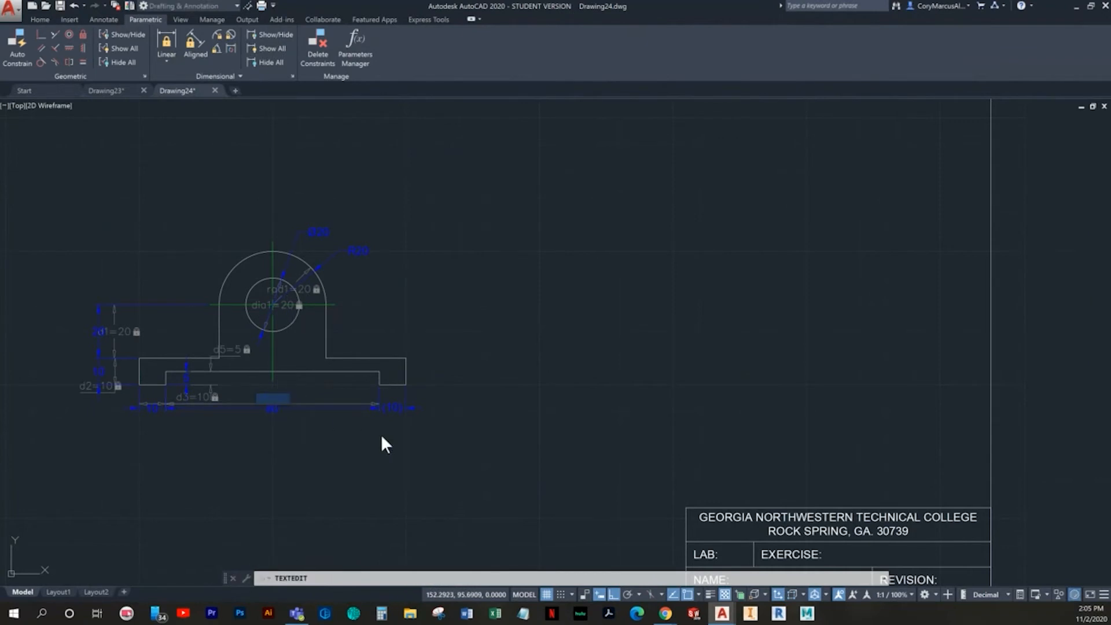
{"action": "type", "text": "100"}
{"action": "key", "text": "Return"}
{"action": "scroll", "coordinate": [405, 402], "scroll_direction": "up", "scroll_amount": 3}
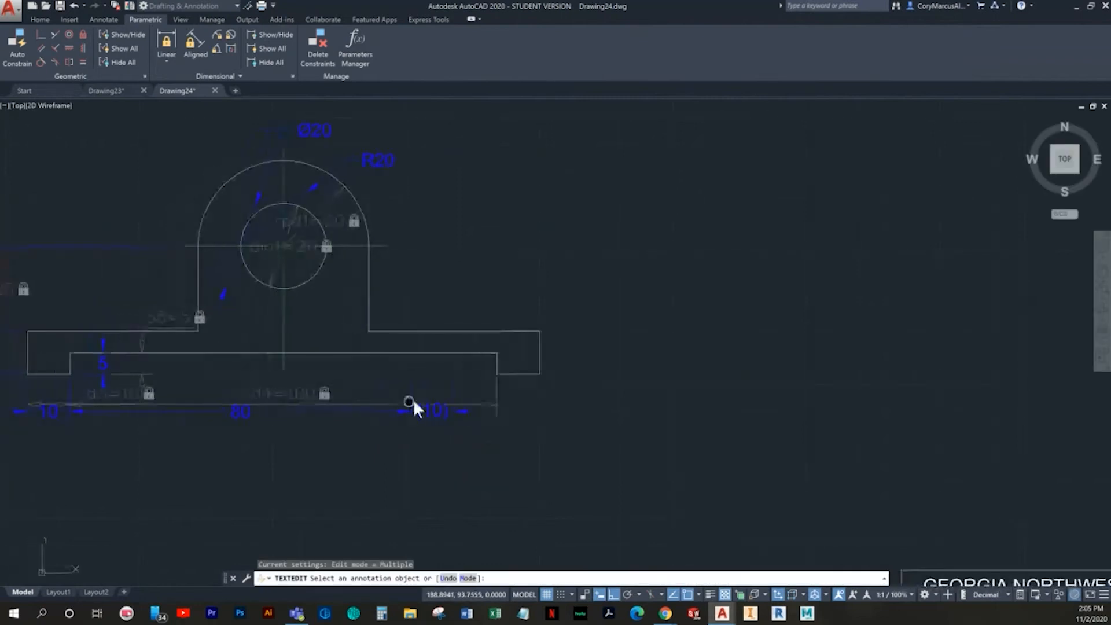
{"action": "scroll", "coordinate": [310, 396], "scroll_direction": "up", "scroll_amount": 4}
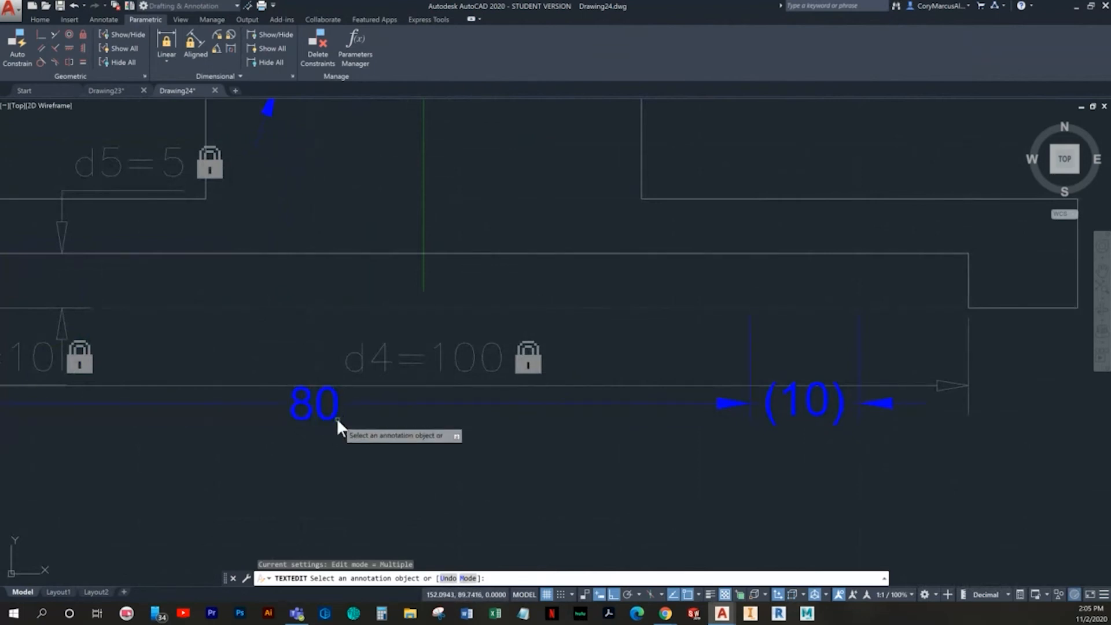
{"action": "scroll", "coordinate": [345, 409], "scroll_direction": "down", "scroll_amount": 2}
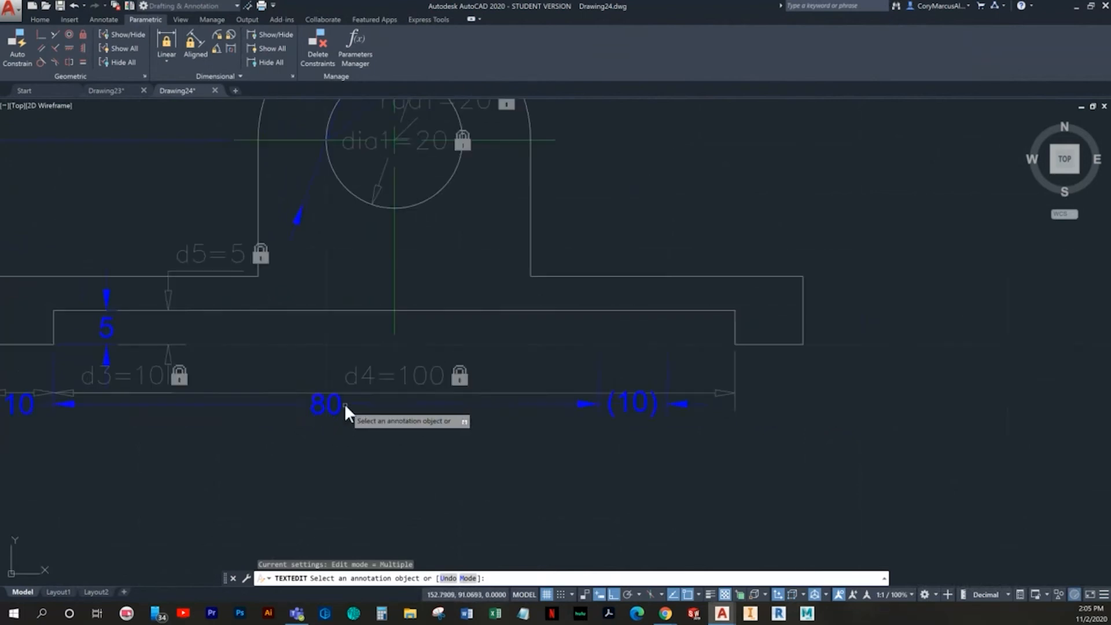
{"action": "scroll", "coordinate": [339, 401], "scroll_direction": "down", "scroll_amount": 2}
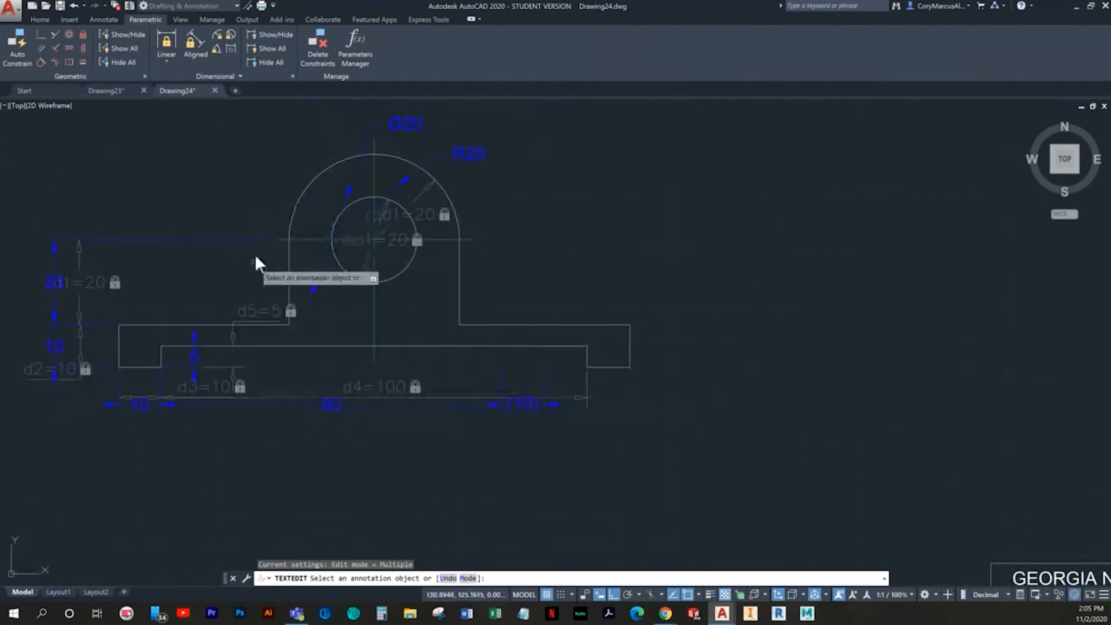
Undo the recess width constraint change and leave the text editing command
{"action": "key", "text": "ctrl+z"}
{"action": "key", "text": "ctrl+z"}
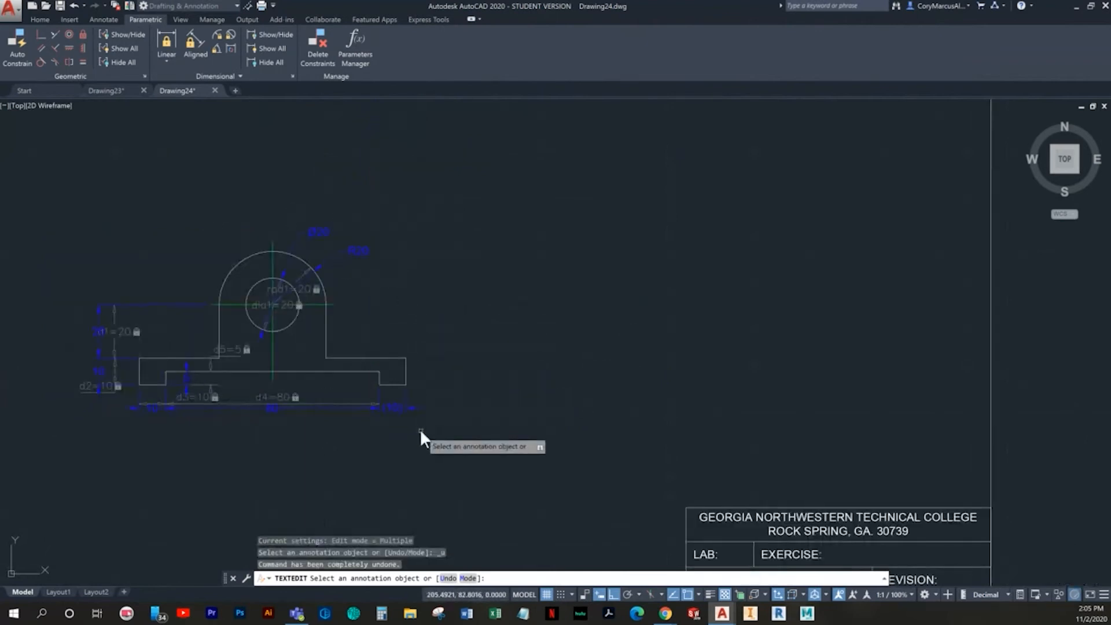
{"action": "key", "text": "ctrl+y"}
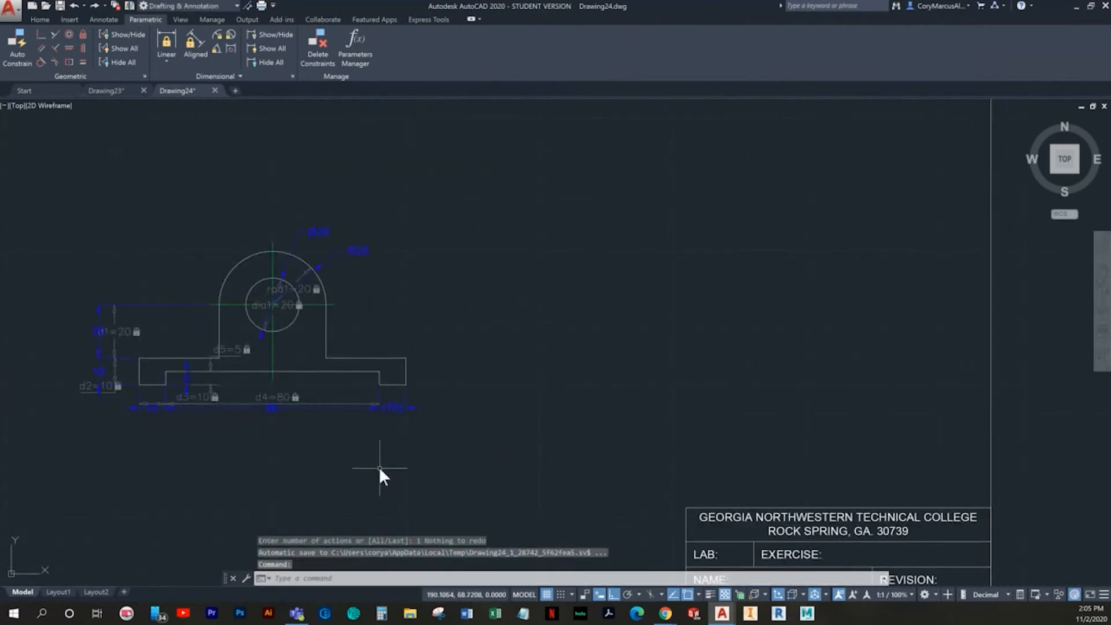
{"action": "key", "text": "ctrl+y"}
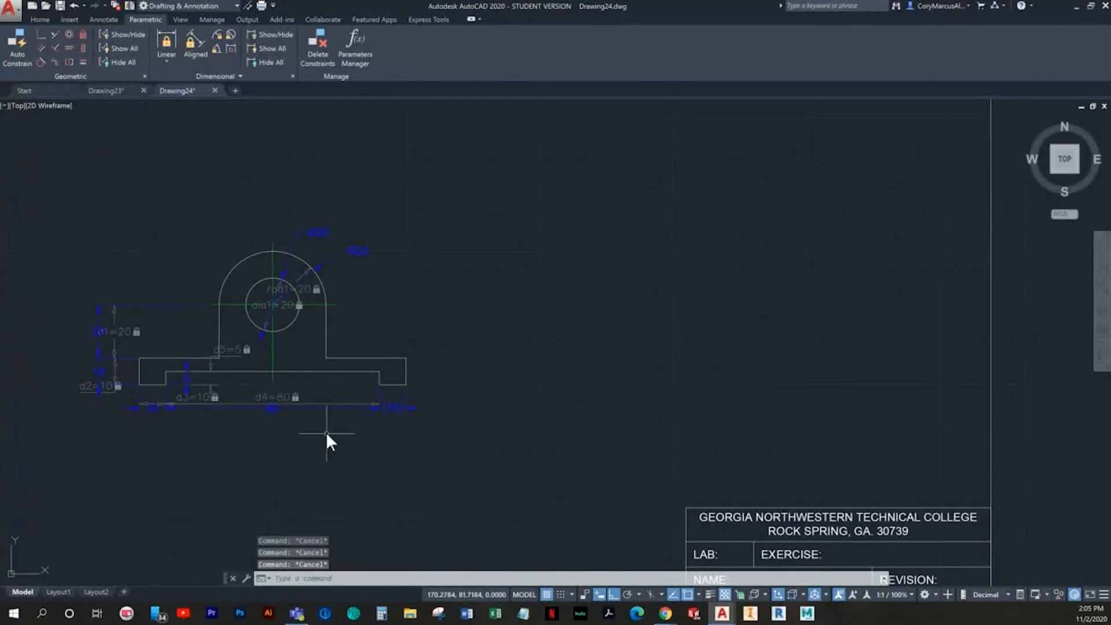
{"action": "key", "text": "Escape"}
{"action": "key", "text": "Escape"}
{"action": "key", "text": "Escape"}
Hide all dimensional constraints on the bracket
{"action": "scroll", "coordinate": [443, 341], "scroll_direction": "down", "scroll_amount": 2}
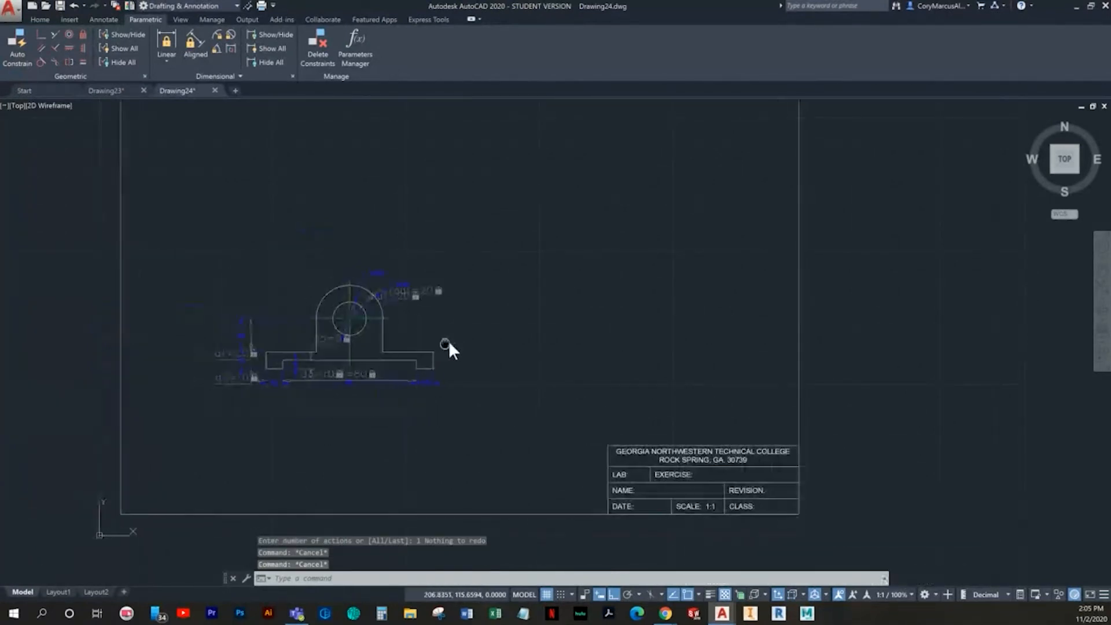
{"action": "left_click", "coordinate": [270, 62]}
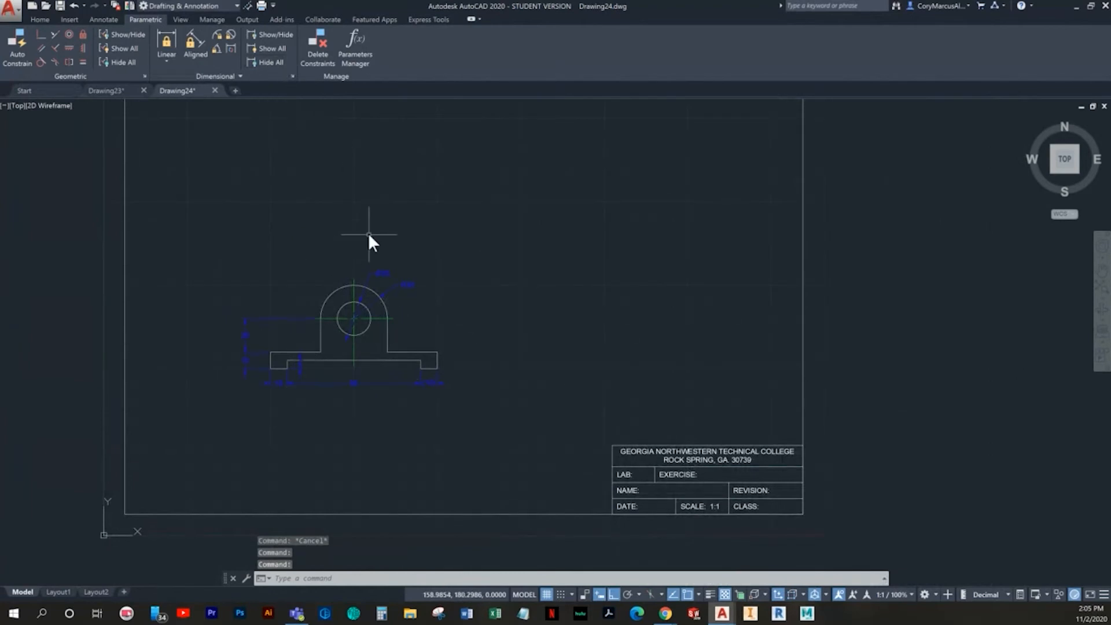
{"action": "middle_click_drag", "start_coordinate": [368, 234], "coordinate": [283, 253]}
{"action": "key", "text": "Escape"}
Draw a vertical line 160 long upward from 300,100
{"action": "left_click", "coordinate": [36, 19]}
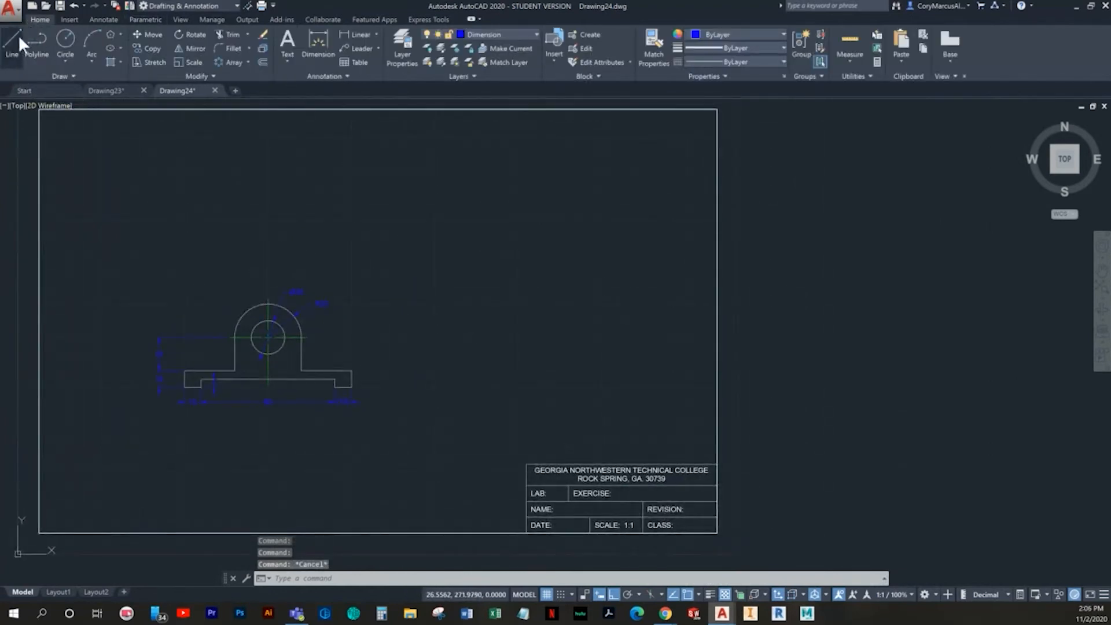
{"action": "left_click", "coordinate": [14, 40]}
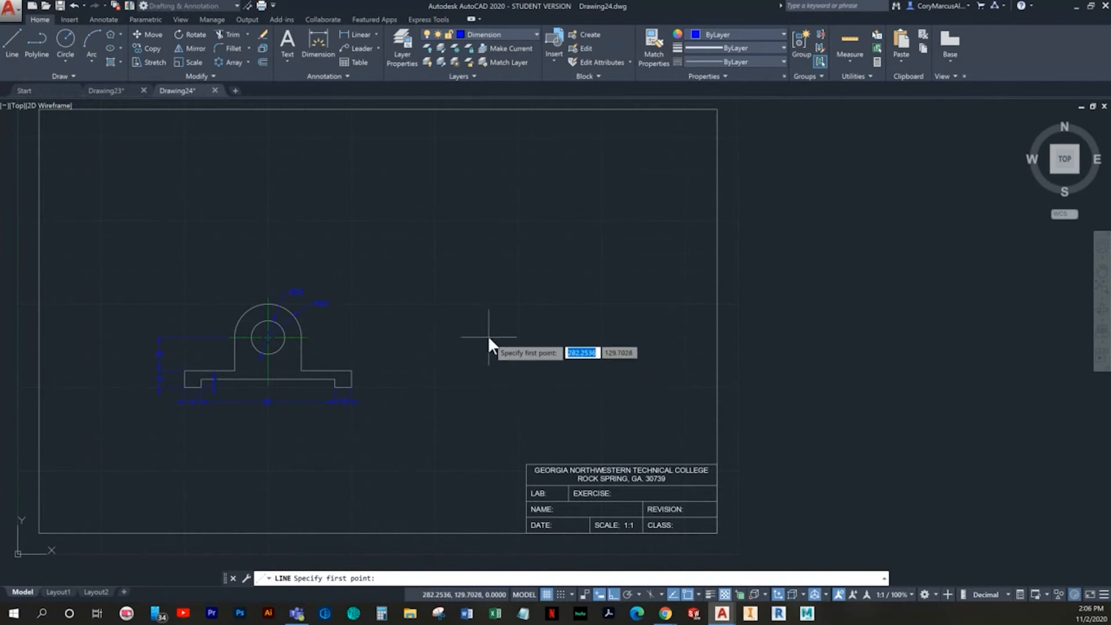
{"action": "type", "text": "300,100"}
{"action": "key", "text": "Return"}
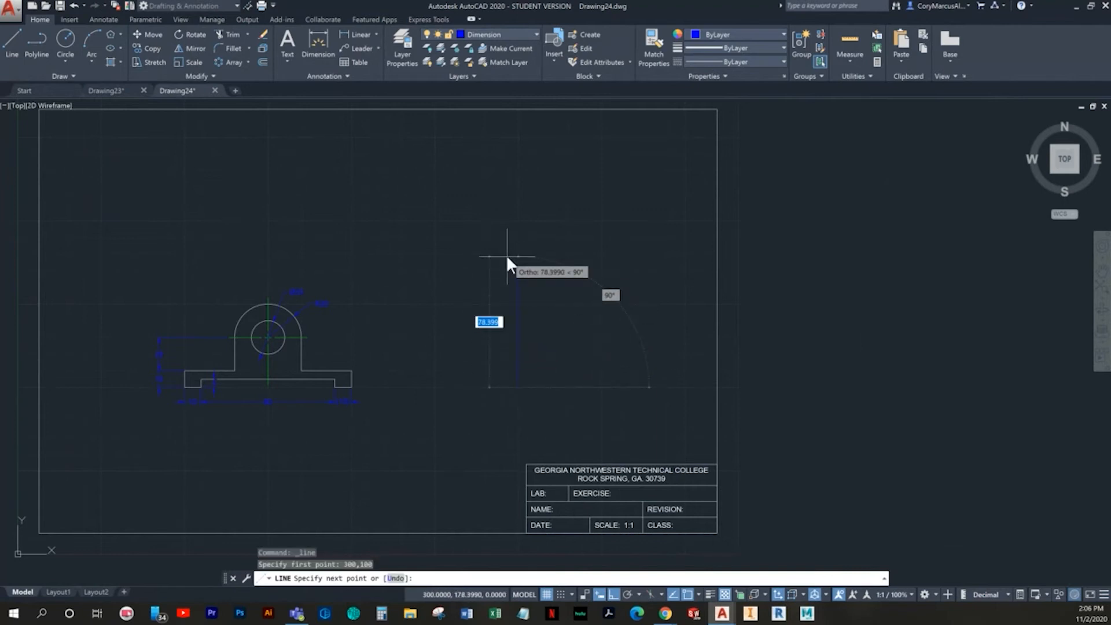
{"action": "type", "text": "160"}
{"action": "key", "text": "Return"}
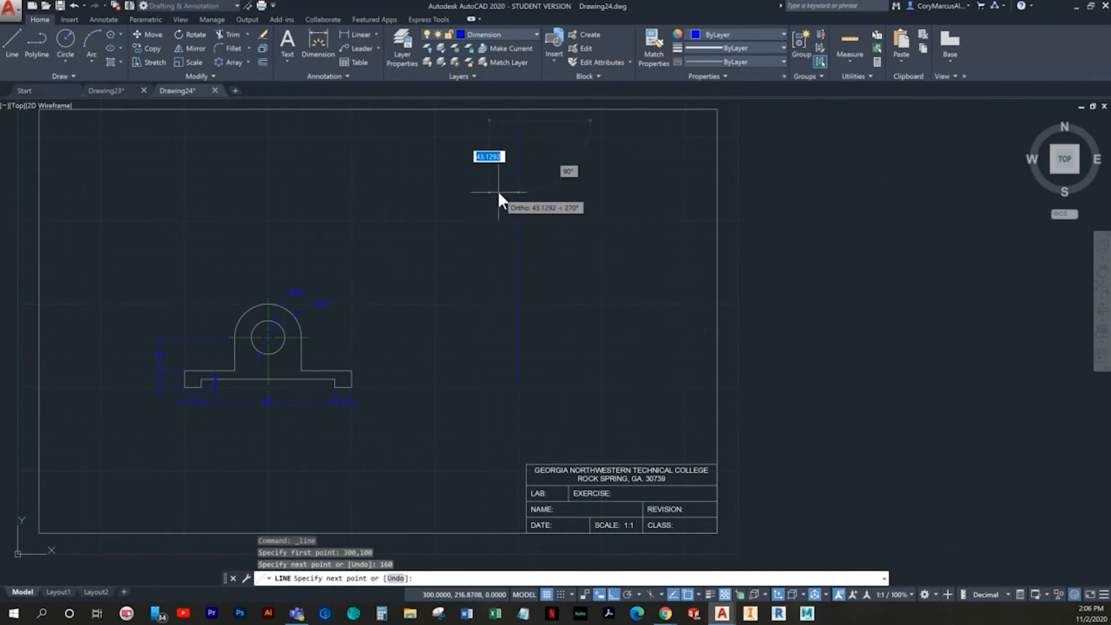
{"action": "key", "text": "Escape"}
Move the vertical line starting at 300,100 to the Object layer
{"action": "left_click", "coordinate": [546, 278]}
{"action": "left_click", "coordinate": [500, 279]}
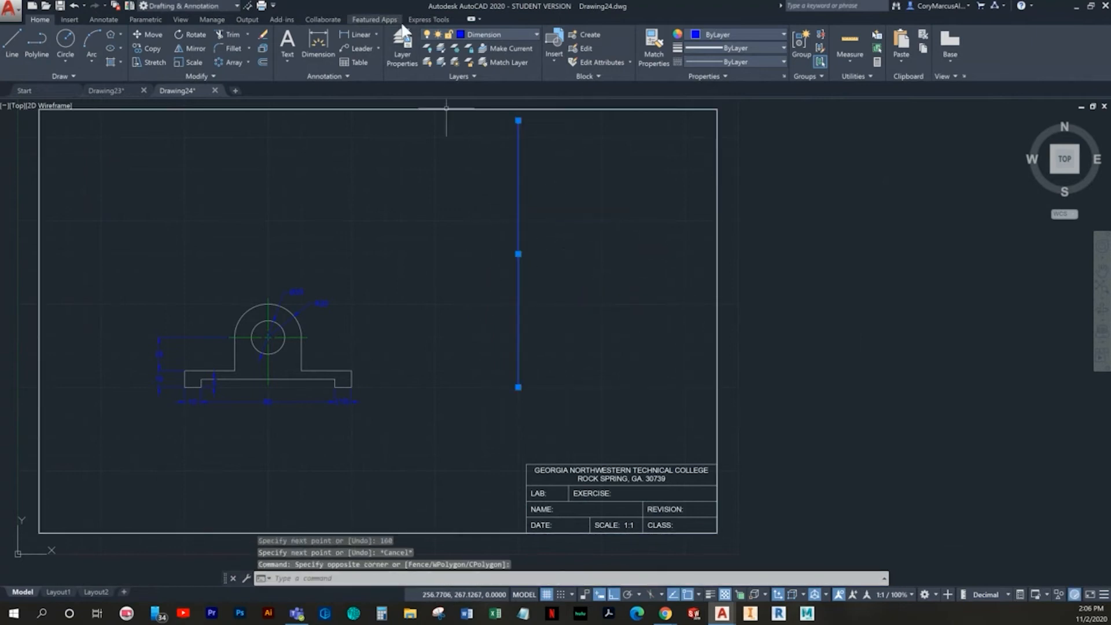
{"action": "left_click", "coordinate": [501, 35]}
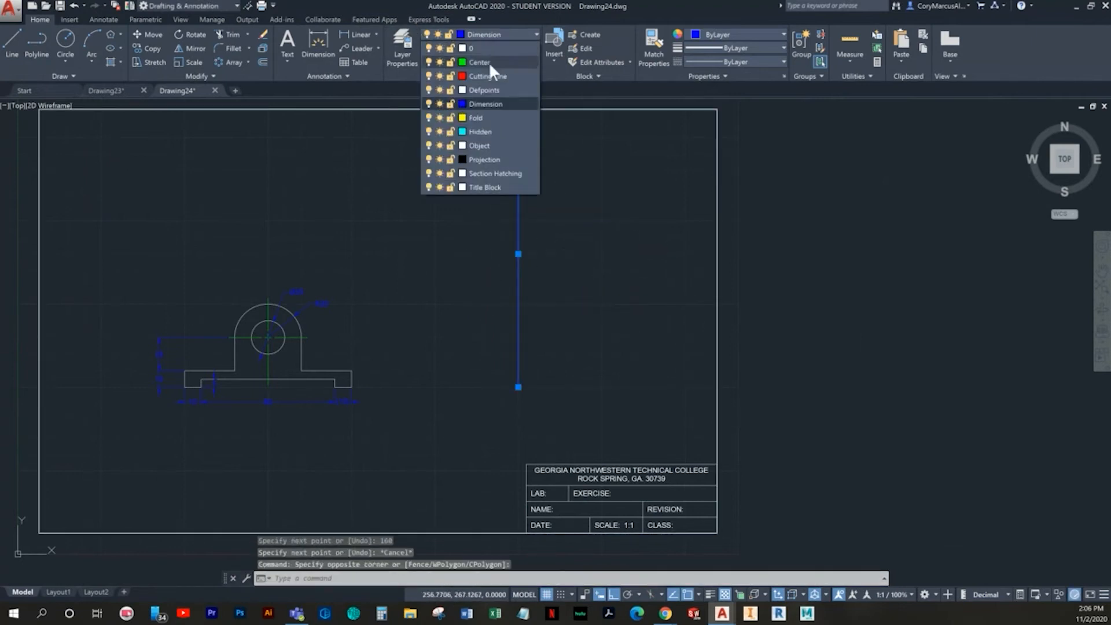
{"action": "left_click", "coordinate": [470, 144]}
{"action": "middle_click_drag", "start_coordinate": [583, 273], "coordinate": [565, 313]}
{"action": "key", "text": "Escape"}
{"action": "key", "text": "Escape"}
Erase the vertical line starting at 300,100
{"action": "left_click", "coordinate": [564, 375]}
{"action": "left_click", "coordinate": [430, 318]}
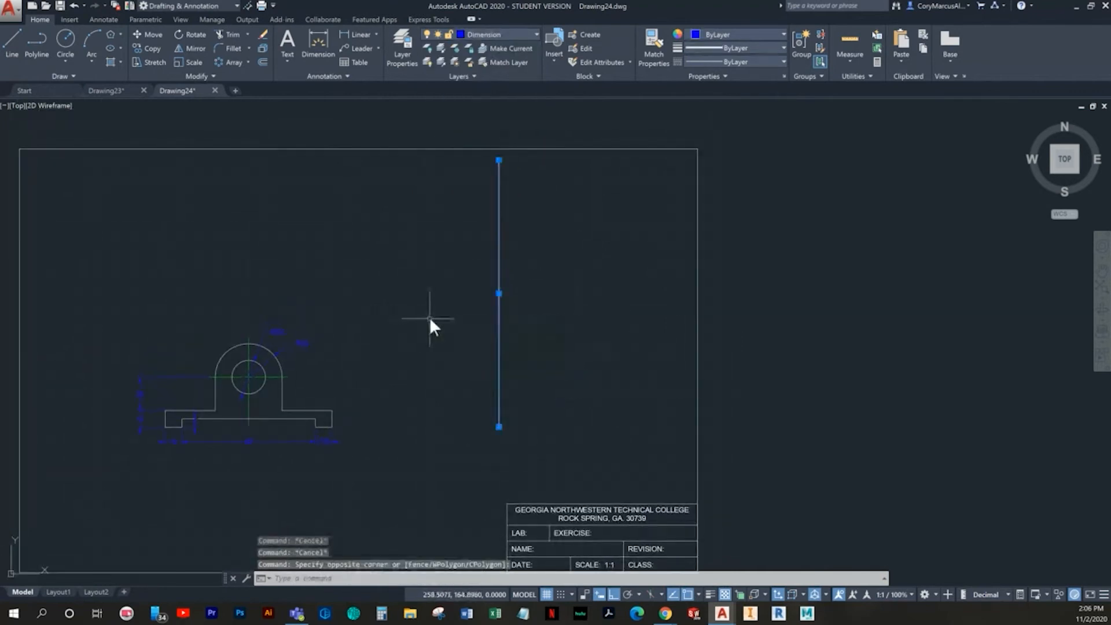
{"action": "middle_click_drag", "start_coordinate": [499, 320], "coordinate": [639, 271]}
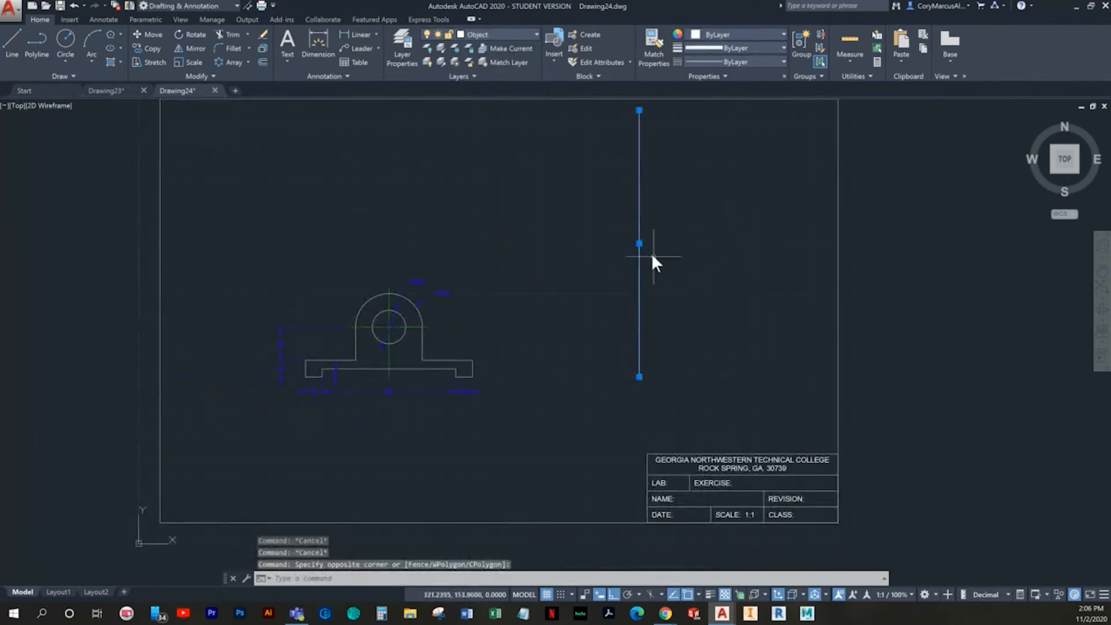
{"action": "key", "text": "Delete"}
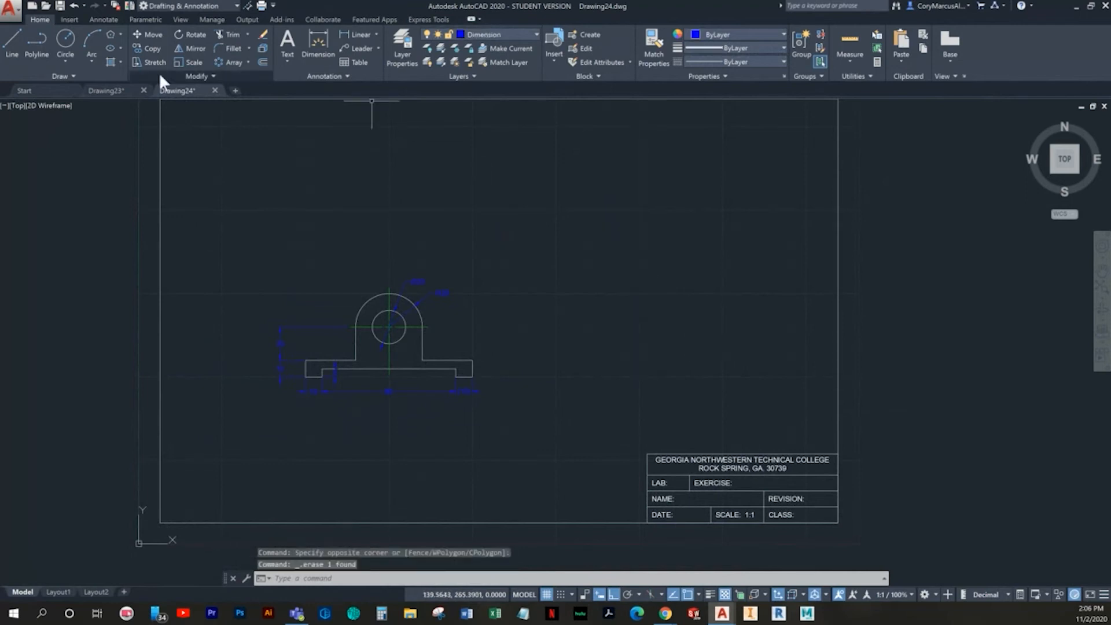
Draw a vertical line 160 long upward from 275,75
{"action": "left_click", "coordinate": [17, 44]}
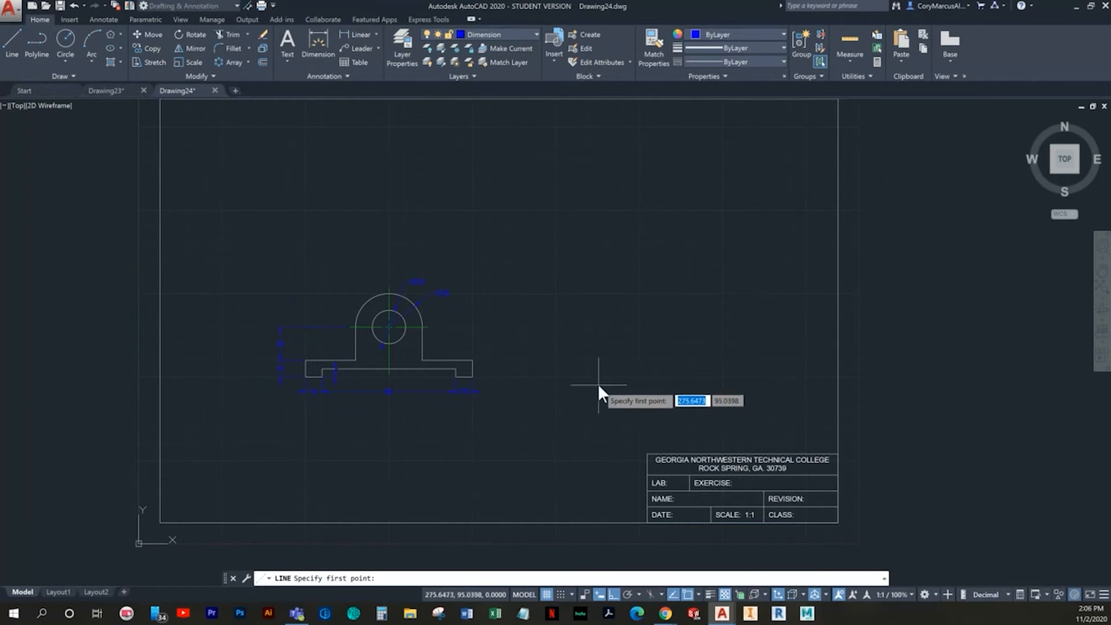
{"action": "type", "text": "275,75"}
{"action": "key", "text": "Return"}
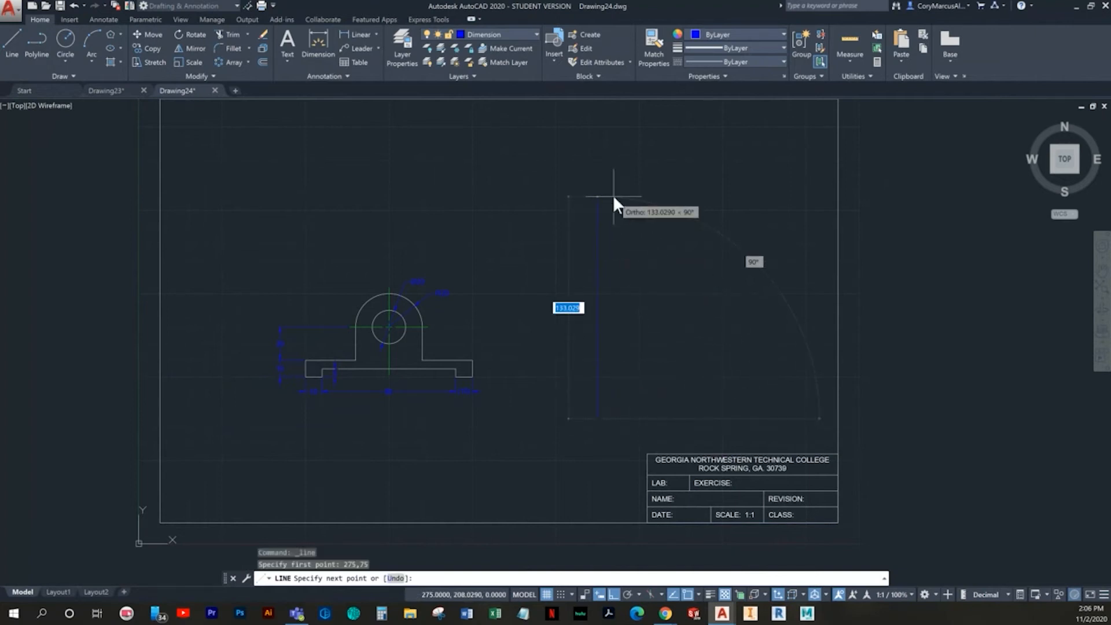
{"action": "type", "text": "160"}
{"action": "key", "text": "Return"}
{"action": "key", "text": "Escape"}
{"action": "key", "text": "Escape"}
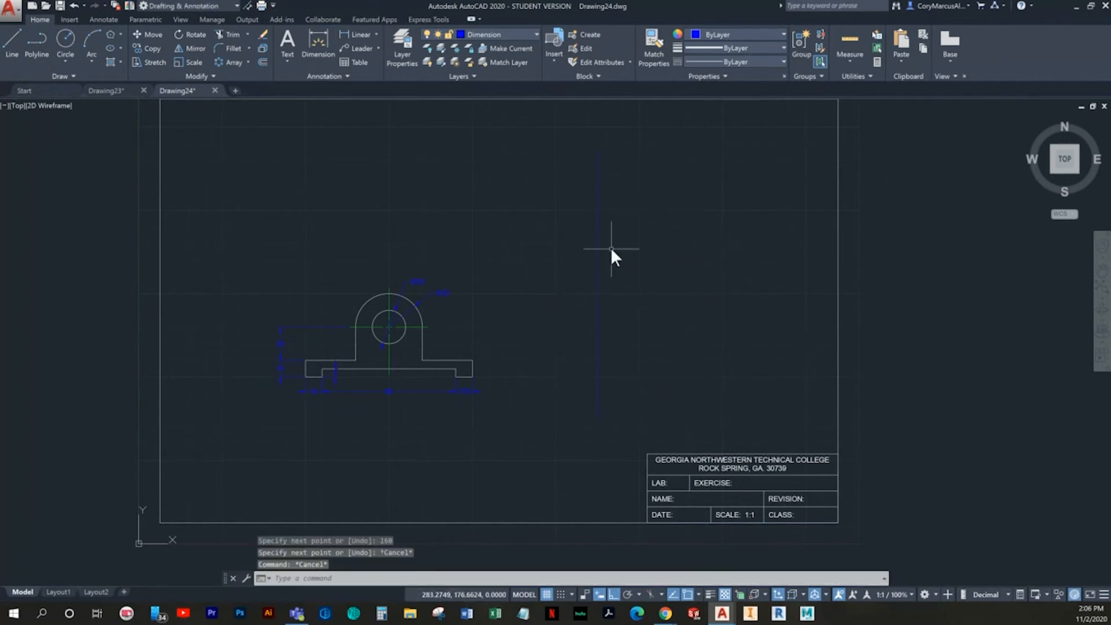
Move the vertical line at 275,75 to the Object layer and make Object the current layer
{"action": "left_click", "coordinate": [610, 248]}
{"action": "left_click", "coordinate": [561, 118]}
{"action": "left_click", "coordinate": [505, 34]}
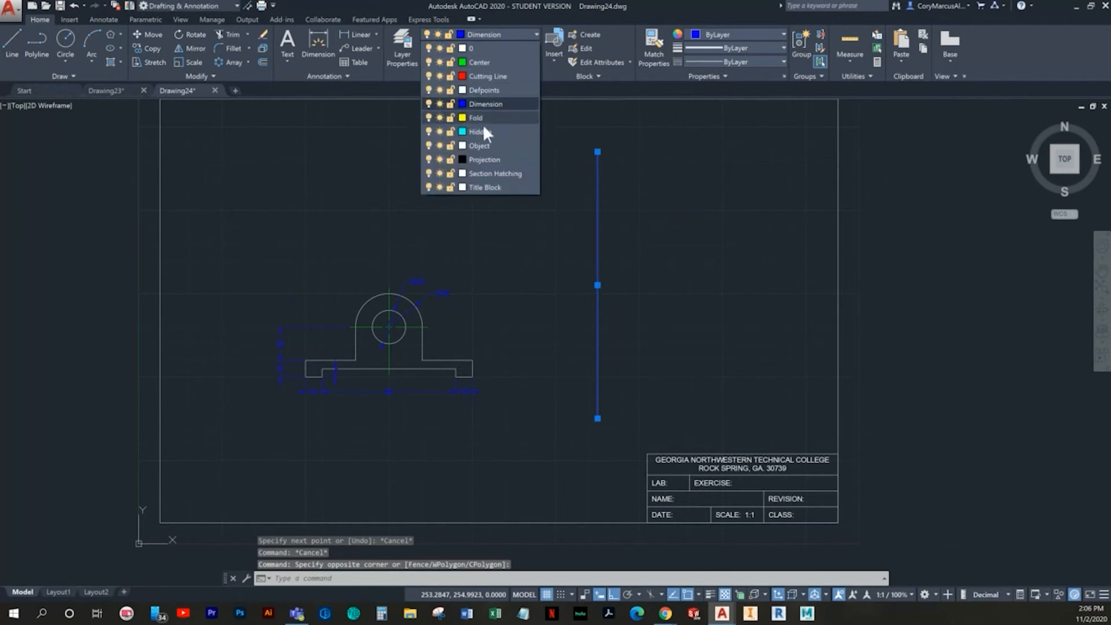
{"action": "left_click", "coordinate": [478, 145]}
{"action": "key", "text": "Escape"}
{"action": "key", "text": "Escape"}
{"action": "left_click", "coordinate": [507, 34]}
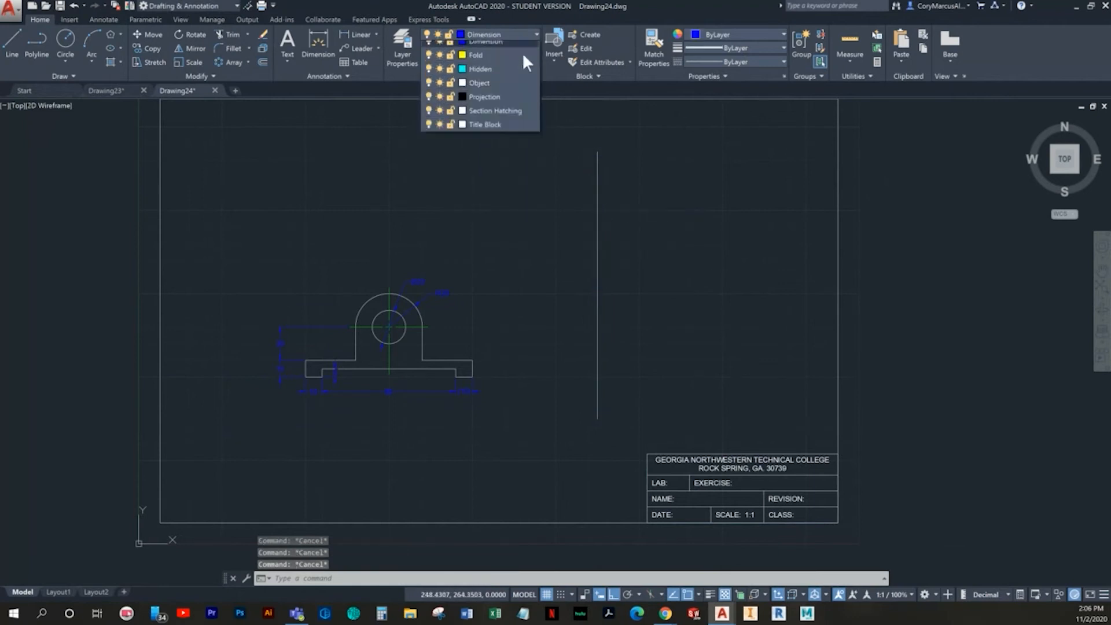
{"action": "left_click", "coordinate": [473, 145]}
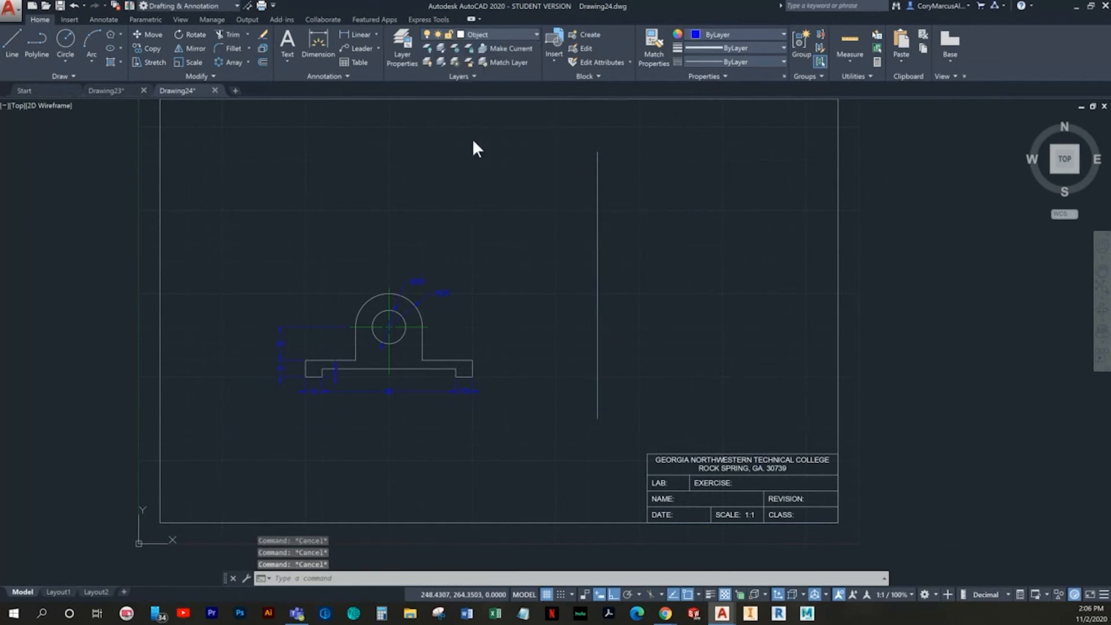
{"action": "left_click", "coordinate": [13, 51]}
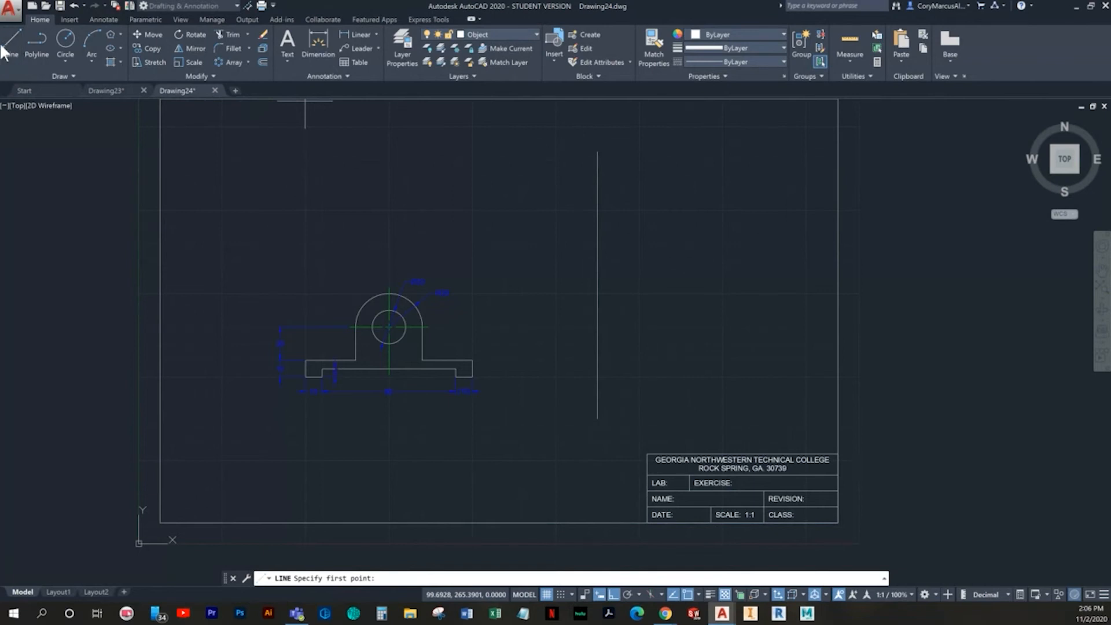
{"action": "middle_click_drag", "start_coordinate": [671, 427], "coordinate": [577, 377]}
{"action": "scroll", "coordinate": [543, 308], "scroll_direction": "up", "scroll_amount": 4}
{"action": "middle_click_drag", "start_coordinate": [515, 292], "coordinate": [502, 312]}
{"action": "scroll", "coordinate": [502, 315], "scroll_direction": "down", "scroll_amount": 2}
{"action": "middle_click_drag", "start_coordinate": [496, 350], "coordinate": [441, 347]}
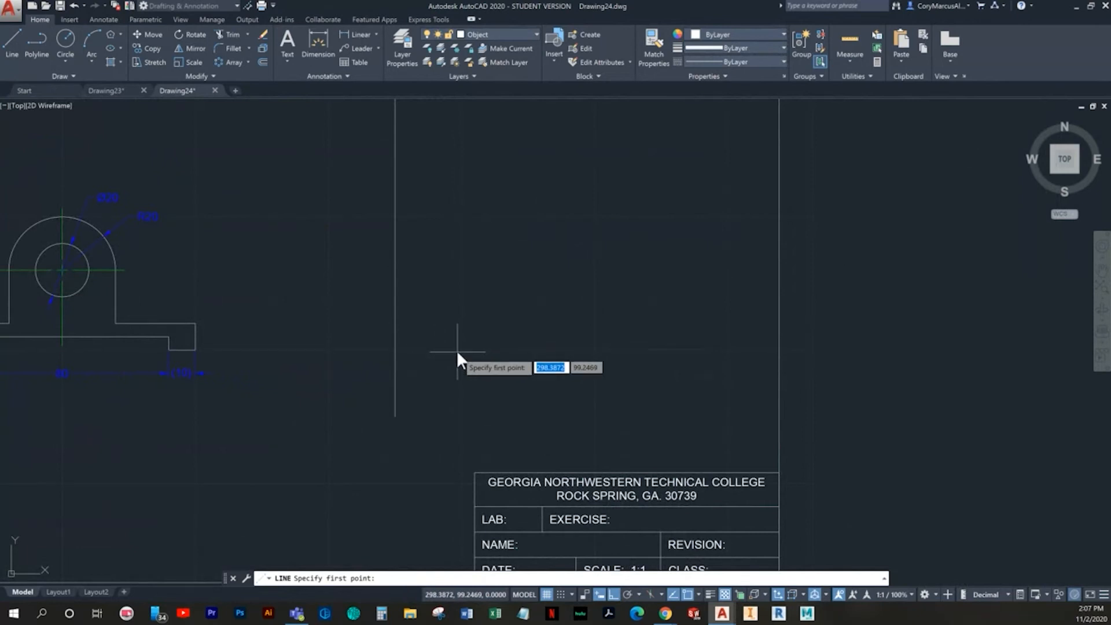
{"action": "key", "text": "Escape"}
{"action": "key", "text": "Escape"}
{"action": "key", "text": "Escape"}
Offset the 160-long vertical line 40 to its right
{"action": "type", "text": "o"}
{"action": "key", "text": "Return"}
{"action": "type", "text": "40"}
{"action": "key", "text": "Return"}
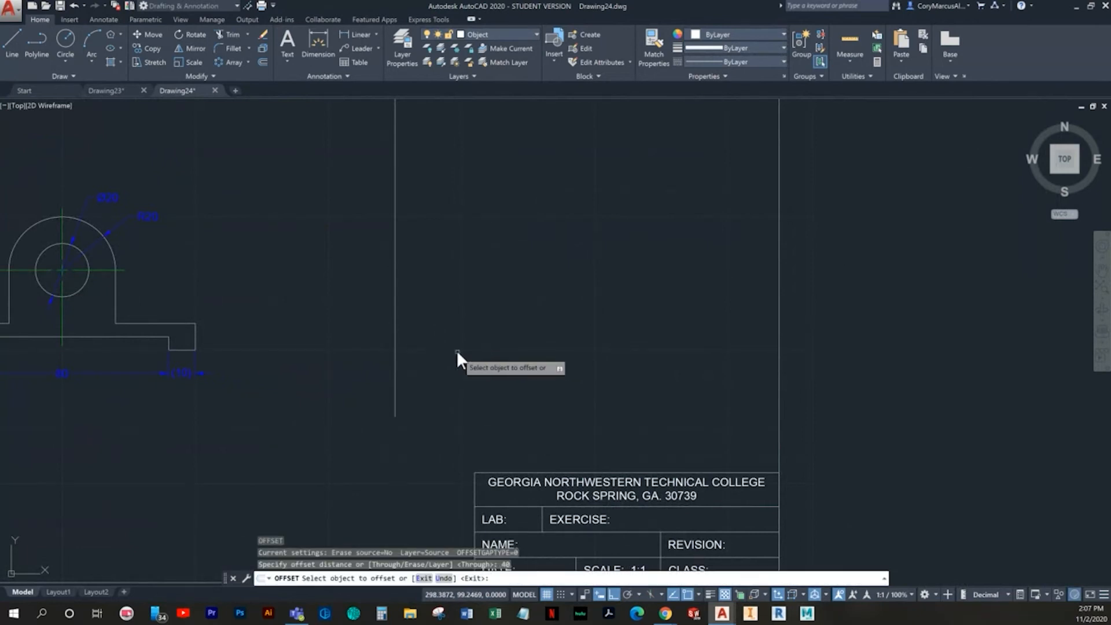
{"action": "left_click", "coordinate": [395, 343]}
{"action": "left_click", "coordinate": [523, 348]}
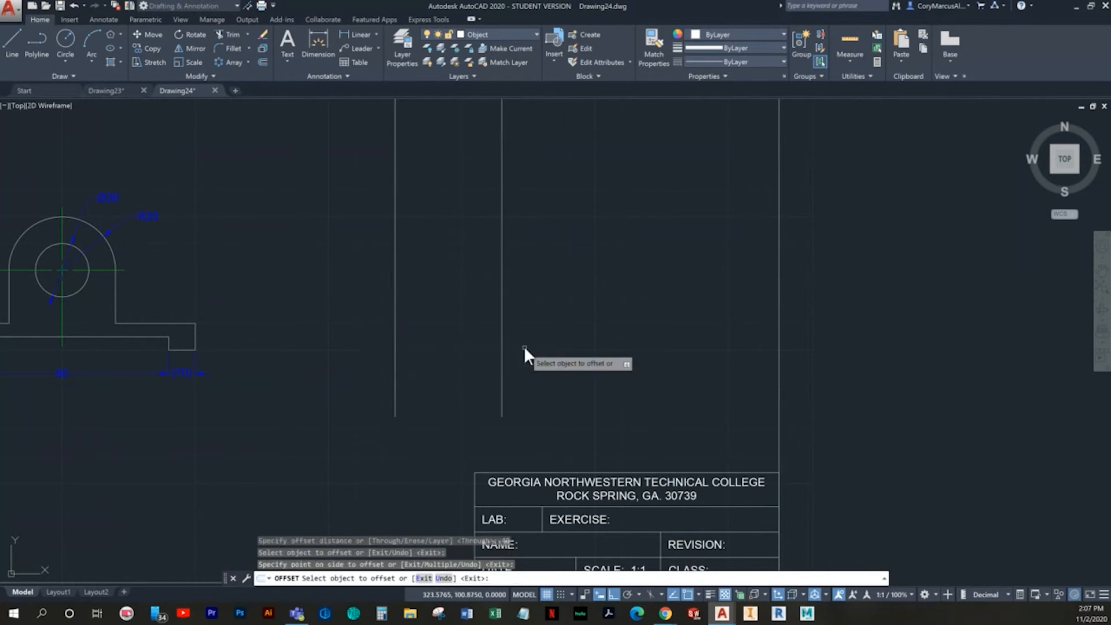
{"action": "key", "text": "Escape"}
{"action": "key", "text": "Escape"}
{"action": "key", "text": "Escape"}
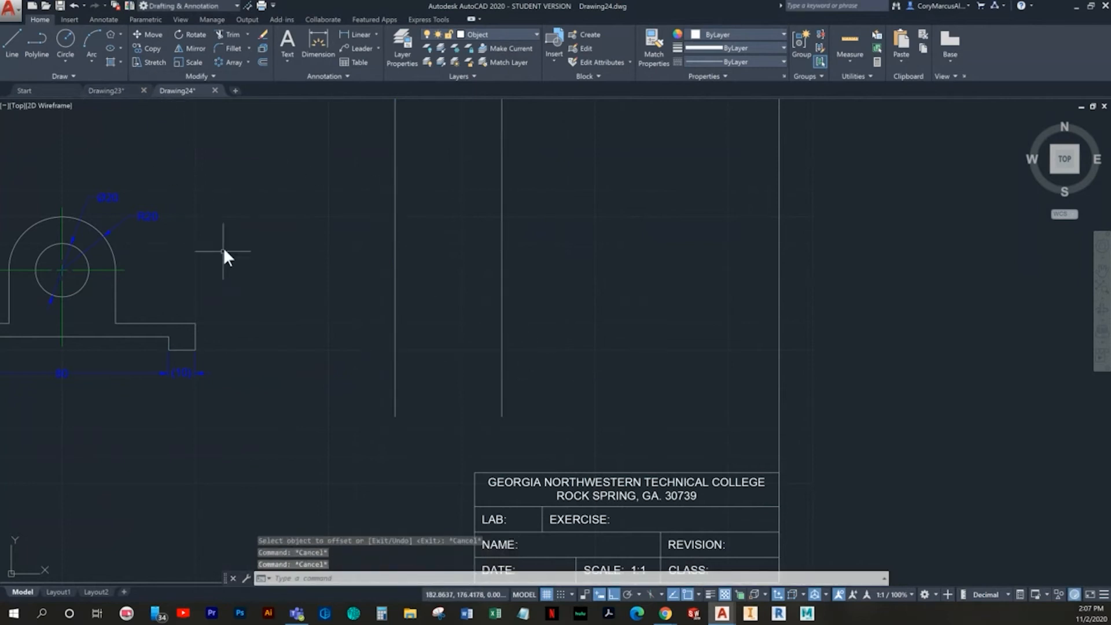
Draw a horizontal line joining the lower ends of the two vertical lines
{"action": "left_click", "coordinate": [14, 45]}
{"action": "left_click", "coordinate": [396, 415]}
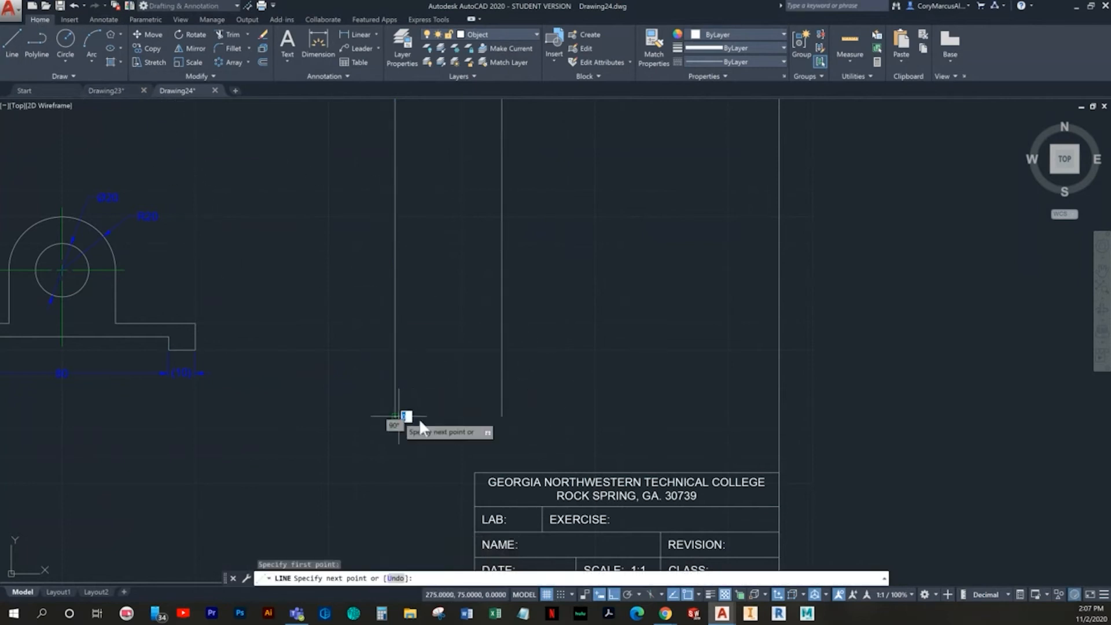
{"action": "left_click", "coordinate": [501, 416]}
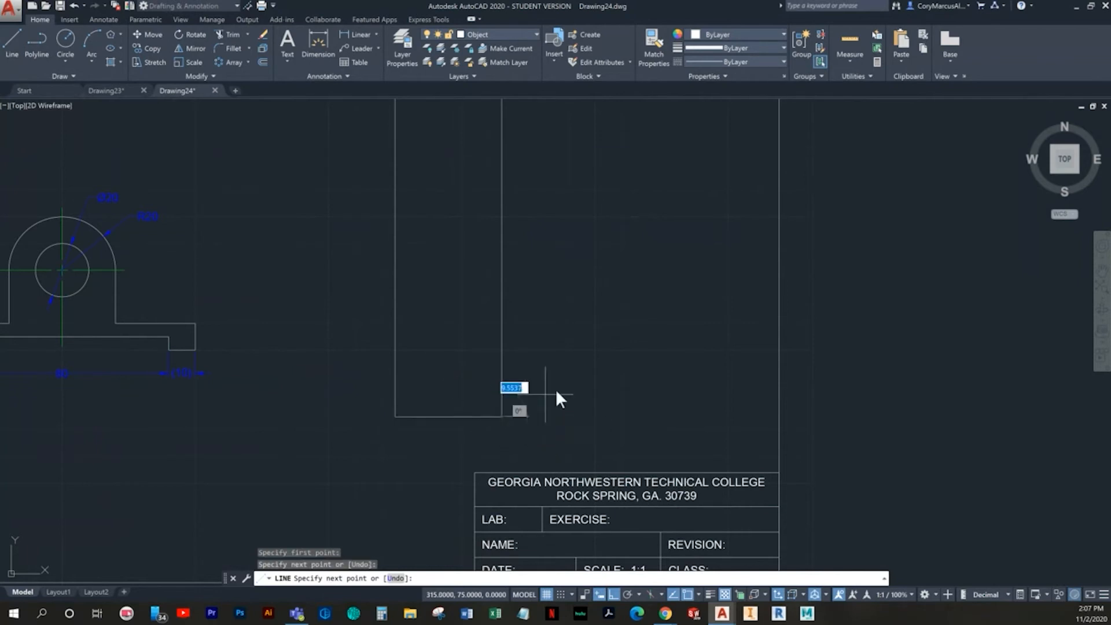
{"action": "key", "text": "Escape"}
{"action": "key", "text": "Escape"}
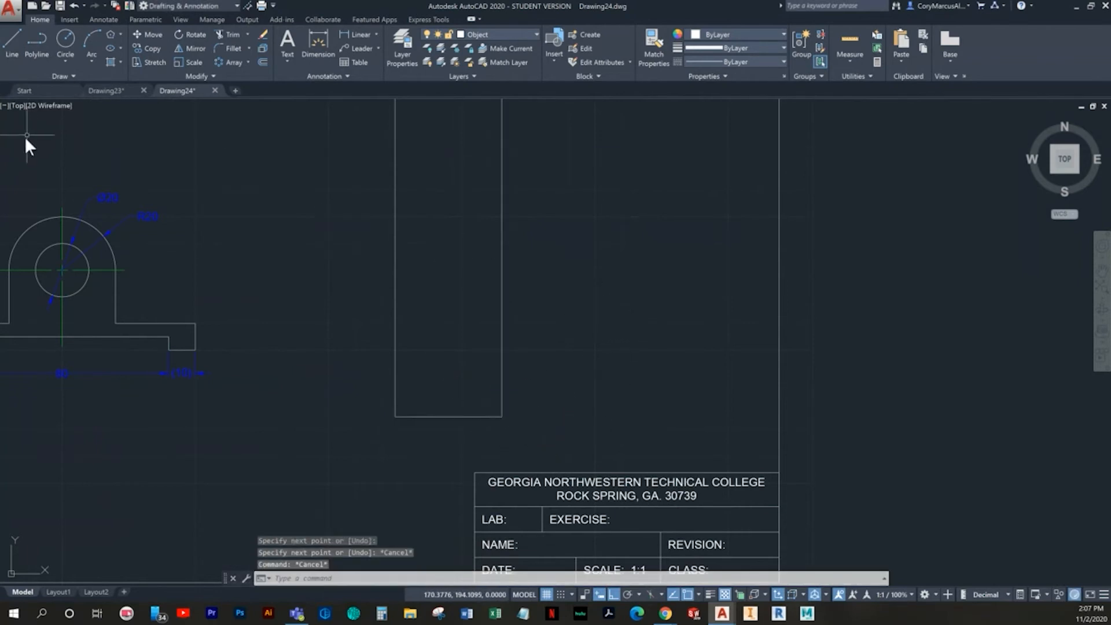
Erase the offset vertical line and draw a 20-long vertical line up from the bottom line's right end
{"action": "left_click", "coordinate": [524, 320]}
{"action": "left_click", "coordinate": [472, 302]}
{"action": "key", "text": "Delete"}
{"action": "left_click", "coordinate": [13, 42]}
{"action": "left_click", "coordinate": [504, 416]}
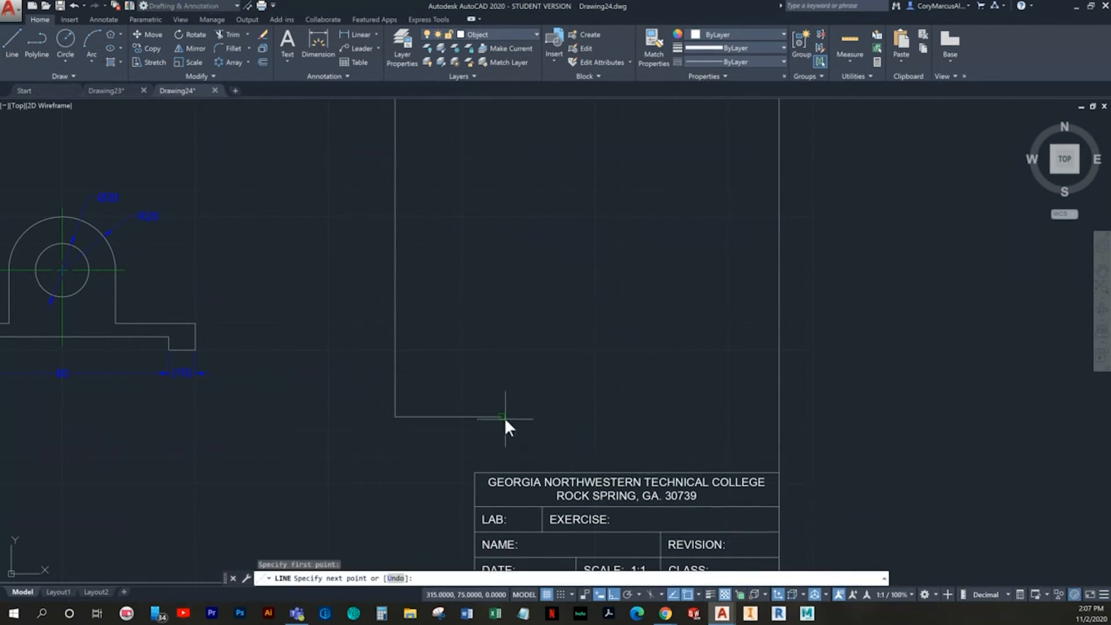
{"action": "type", "text": "20"}
{"action": "key", "text": "Return"}
{"action": "key", "text": "Escape"}
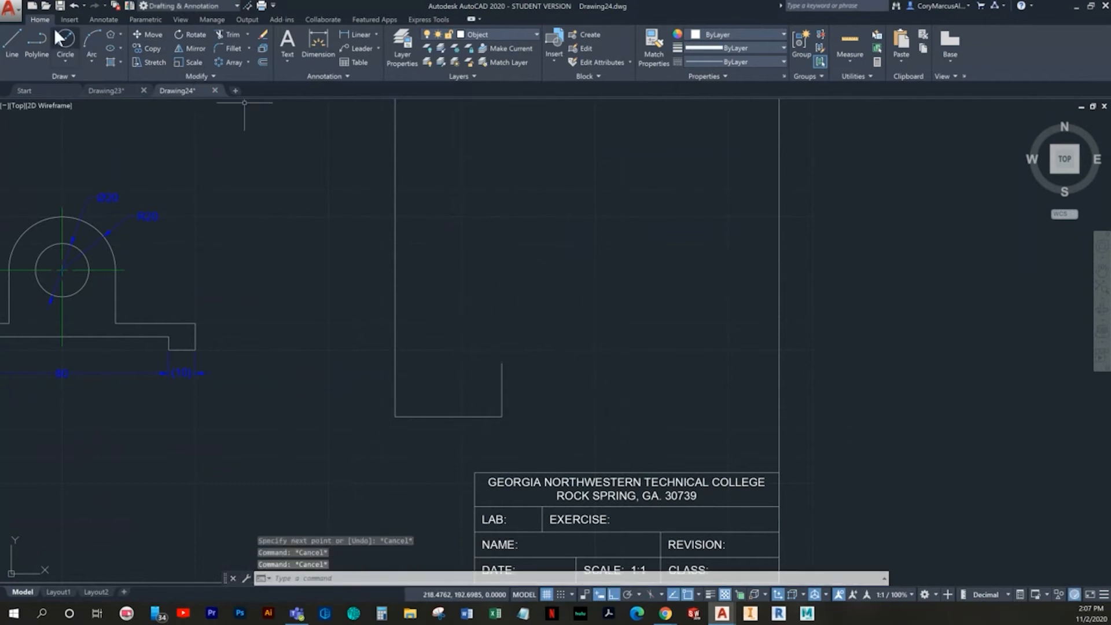
Draw a circle of radius 20 centred on the upper end of the short vertical line
{"action": "left_click", "coordinate": [65, 41]}
{"action": "left_click", "coordinate": [500, 361]}
{"action": "type", "text": "20"}
{"action": "key", "text": "Return"}
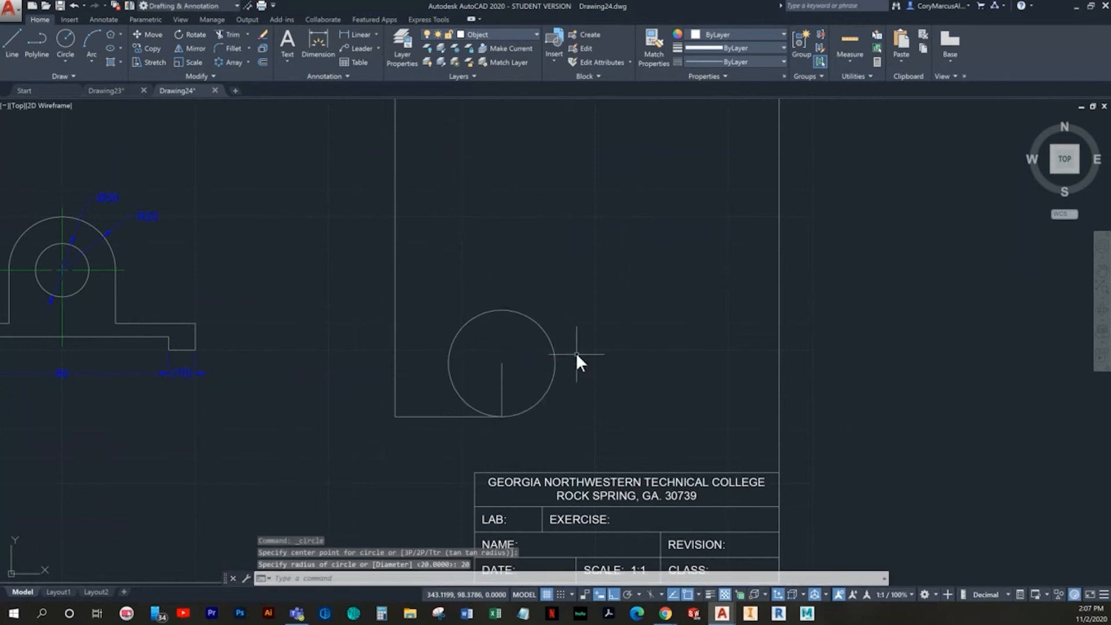
{"action": "key", "text": "Escape"}
{"action": "key", "text": "Escape"}
Erase the short vertical line inside the circle
{"action": "left_click", "coordinate": [509, 371]}
{"action": "left_click", "coordinate": [498, 373]}
{"action": "key", "text": "Delete"}
{"action": "middle_click_drag", "start_coordinate": [508, 379], "coordinate": [520, 395]}
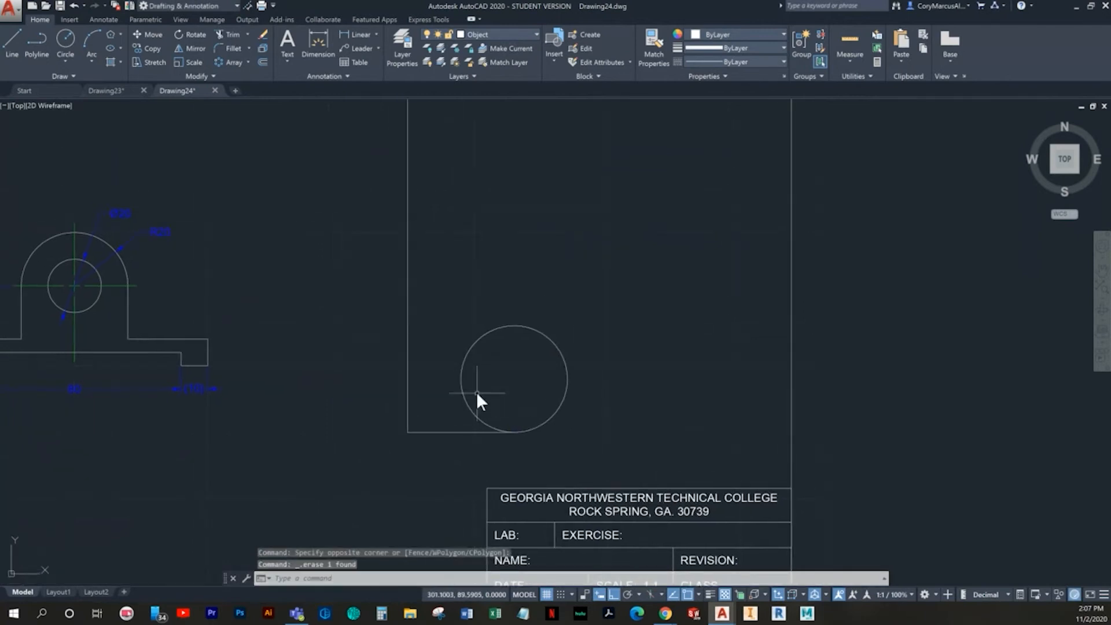
Draw a horizontal line from the circle's top quadrant leftward past the long vertical line
{"action": "left_click", "coordinate": [15, 45]}
{"action": "left_click", "coordinate": [512, 326]}
{"action": "left_click", "coordinate": [360, 326]}
{"action": "key", "text": "Escape"}
{"action": "key", "text": "Escape"}
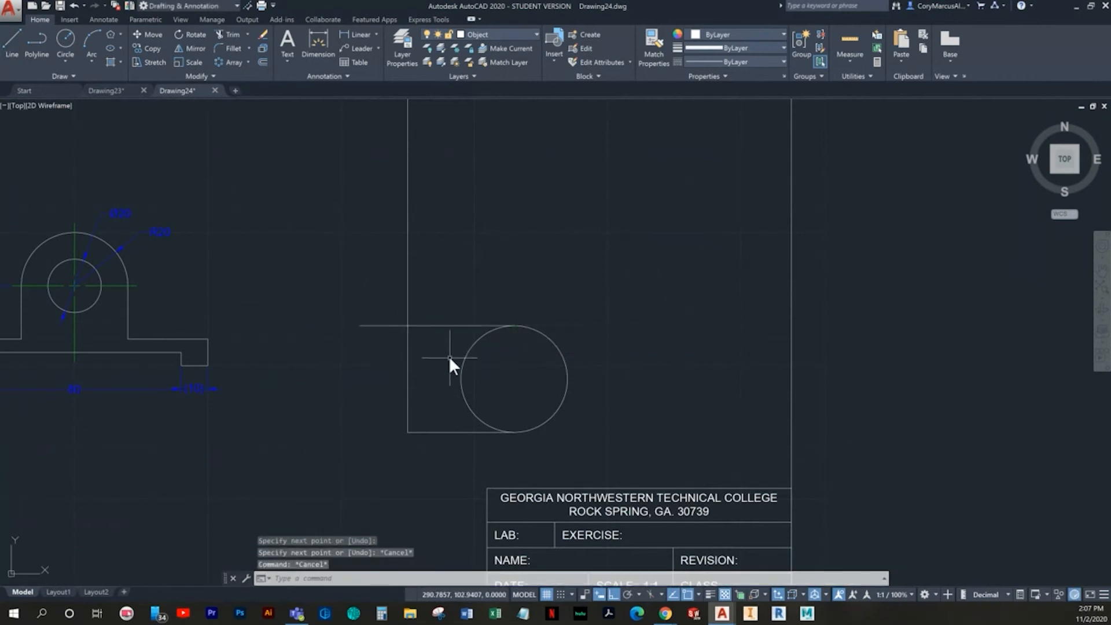
Trim away the circle's left half between the two horizontal lines
{"action": "type", "text": "tr"}
{"action": "key", "text": "Return"}
{"action": "key", "text": "Return"}
{"action": "left_click", "coordinate": [510, 414]}
{"action": "left_click", "coordinate": [443, 394]}
{"action": "key", "text": "Escape"}
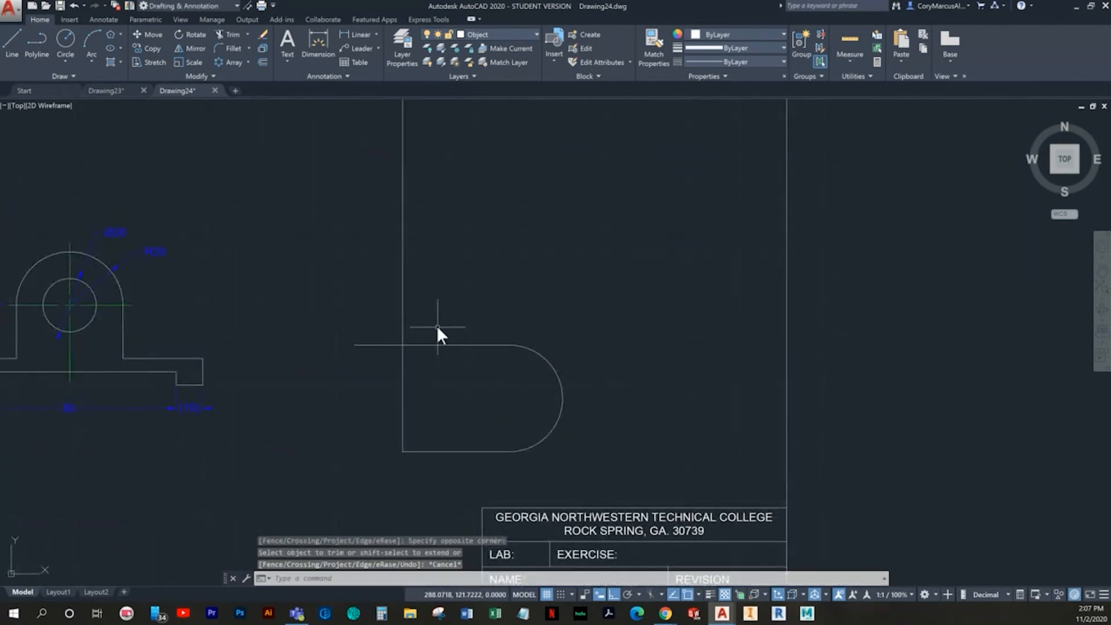
Offset the part's long vertical line 30 to the right
{"action": "type", "text": "o"}
{"action": "key", "text": "Return"}
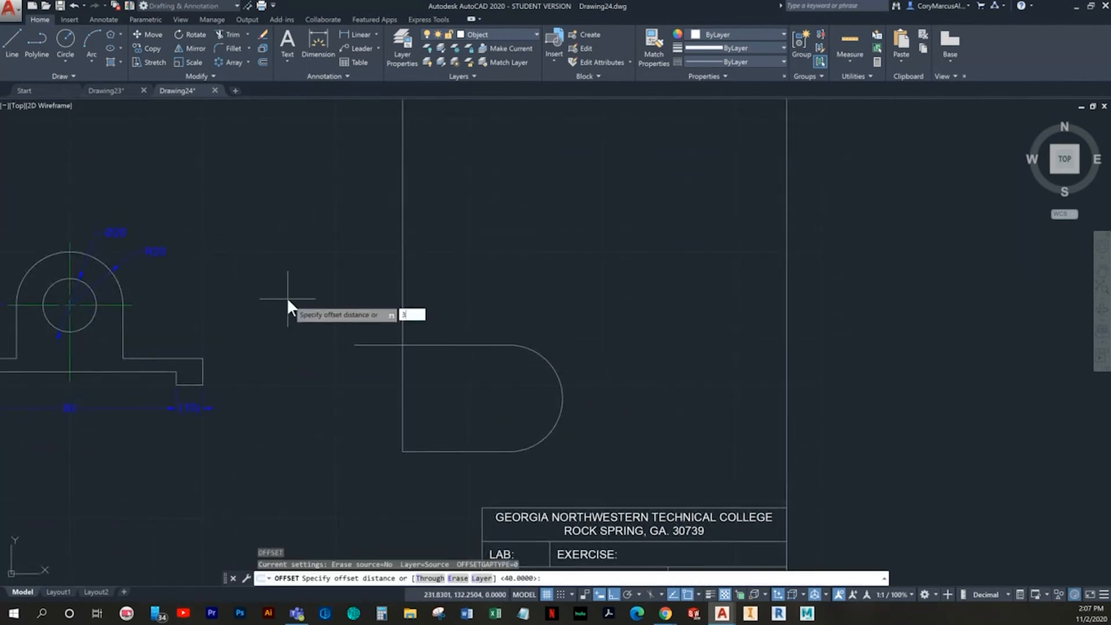
{"action": "type", "text": "30"}
{"action": "key", "text": "Return"}
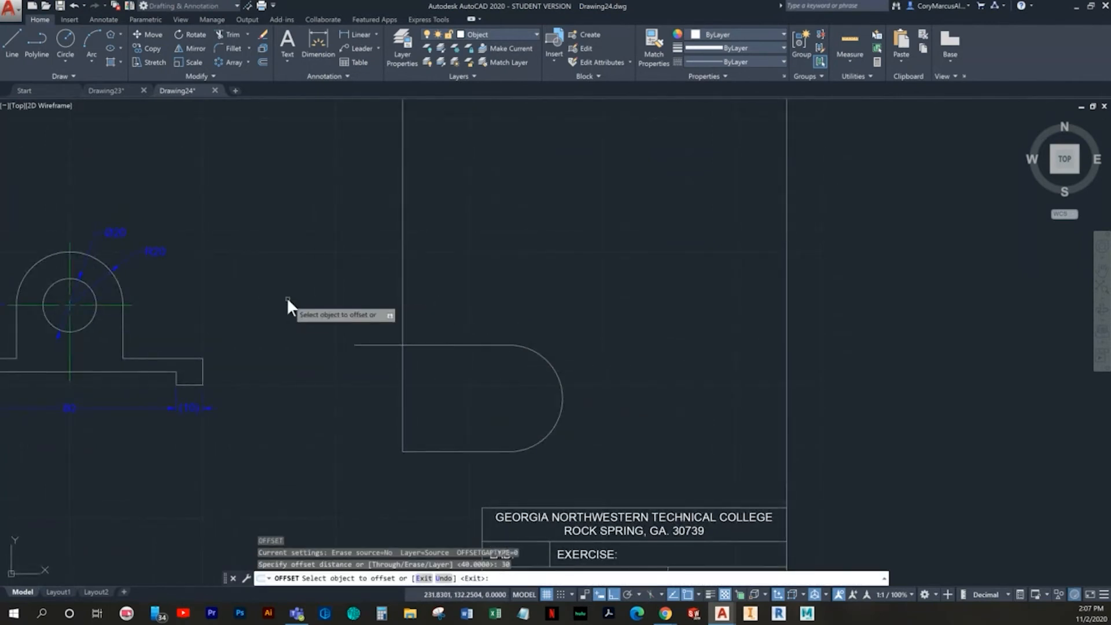
{"action": "left_click", "coordinate": [402, 276]}
{"action": "left_click", "coordinate": [463, 273]}
{"action": "key", "text": "Escape"}
{"action": "middle_click_drag", "start_coordinate": [486, 269], "coordinate": [424, 325]}
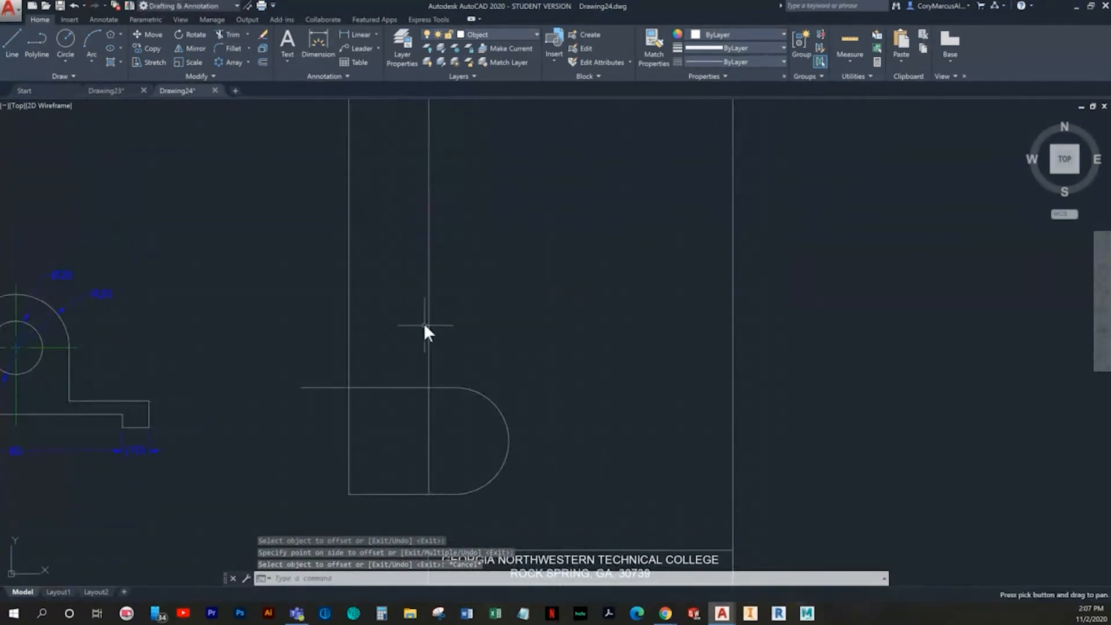
{"action": "scroll", "coordinate": [489, 385], "scroll_direction": "up", "scroll_amount": 2}
{"action": "left_click", "coordinate": [397, 388]}
{"action": "left_click", "coordinate": [391, 375]}
{"action": "key", "text": "Escape"}
{"action": "scroll", "coordinate": [406, 373], "scroll_direction": "down", "scroll_amount": 2}
{"action": "middle_click_drag", "start_coordinate": [450, 383], "coordinate": [392, 466]}
{"action": "key", "text": "Escape"}
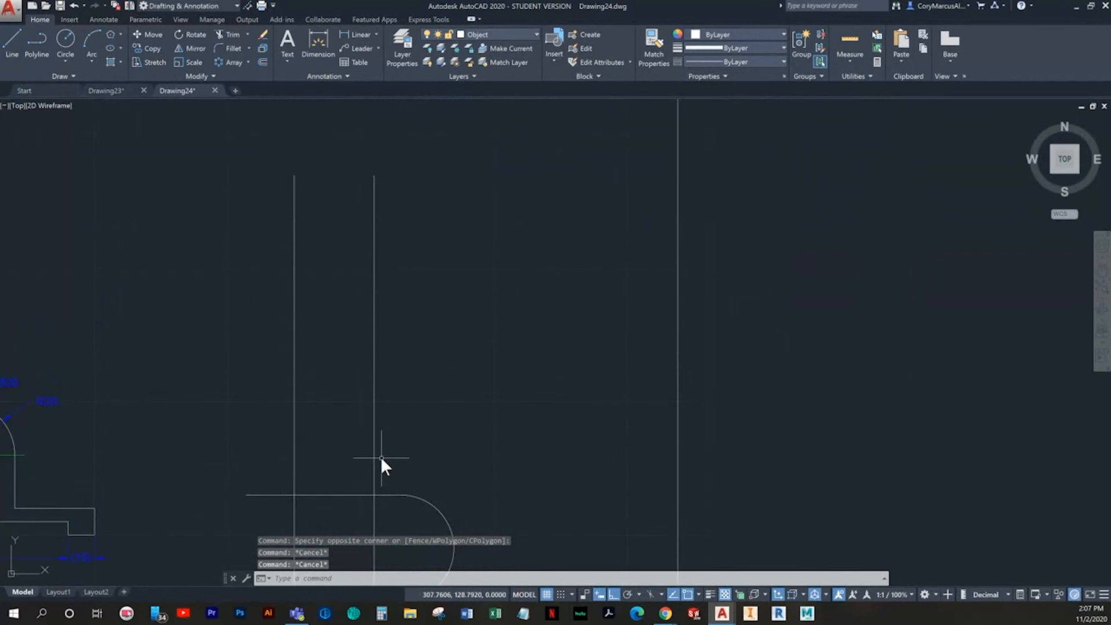
Offset the part's bottom horizontal line 85 upward
{"action": "type", "text": "o"}
{"action": "key", "text": "Return"}
{"action": "type", "text": "85"}
{"action": "key", "text": "Return"}
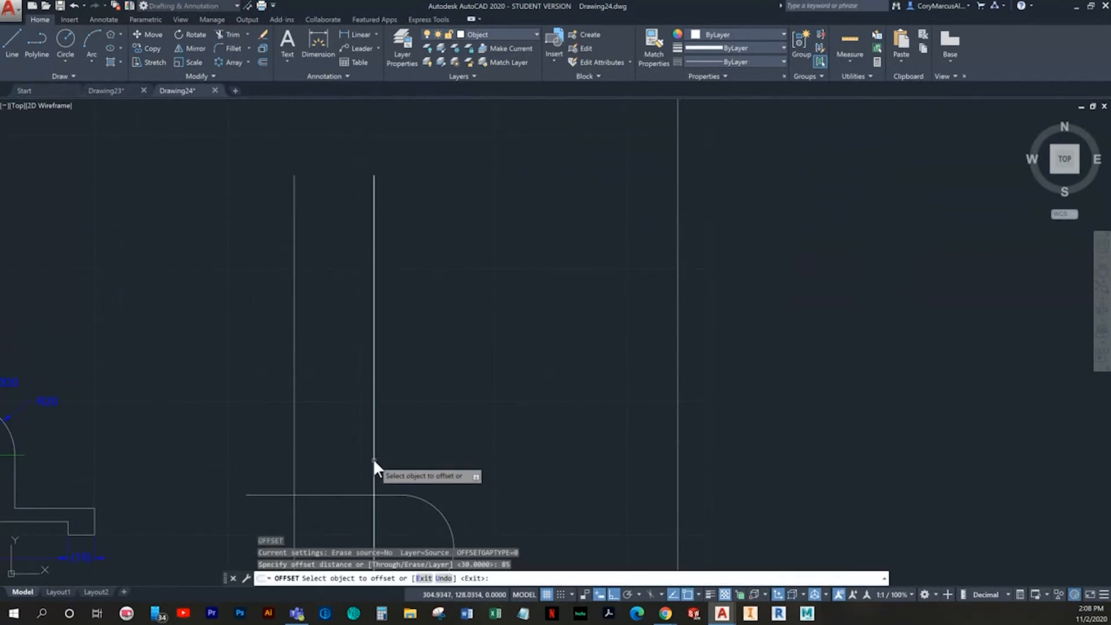
{"action": "middle_click_drag", "start_coordinate": [374, 461], "coordinate": [375, 362]}
{"action": "left_click", "coordinate": [345, 496]}
{"action": "left_click", "coordinate": [342, 499]}
{"action": "key", "text": "Escape"}
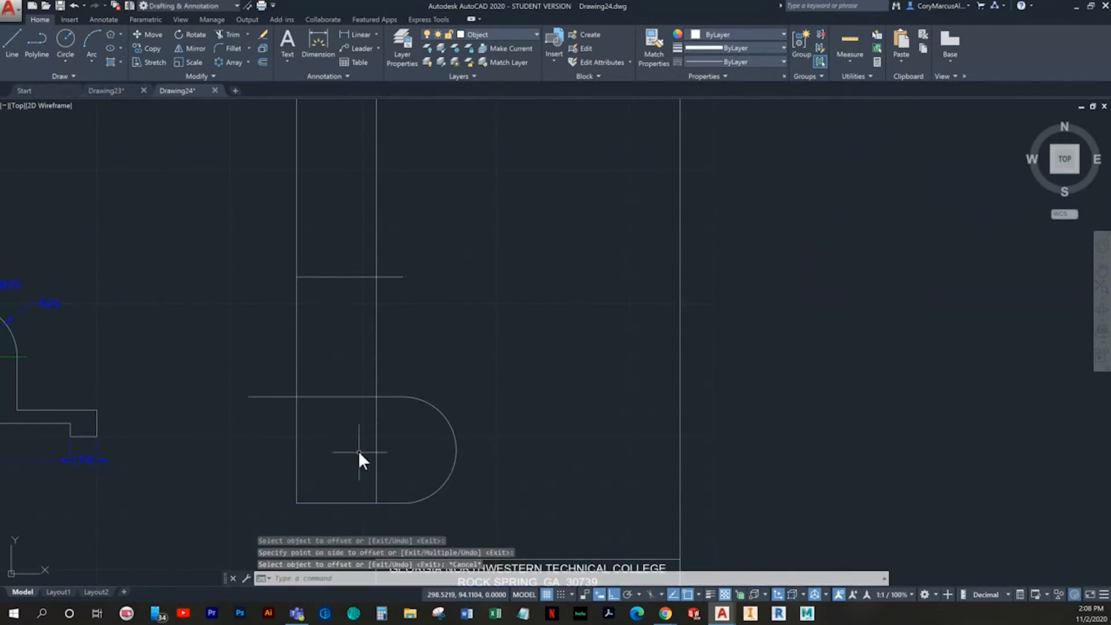
{"action": "key", "text": "Escape"}
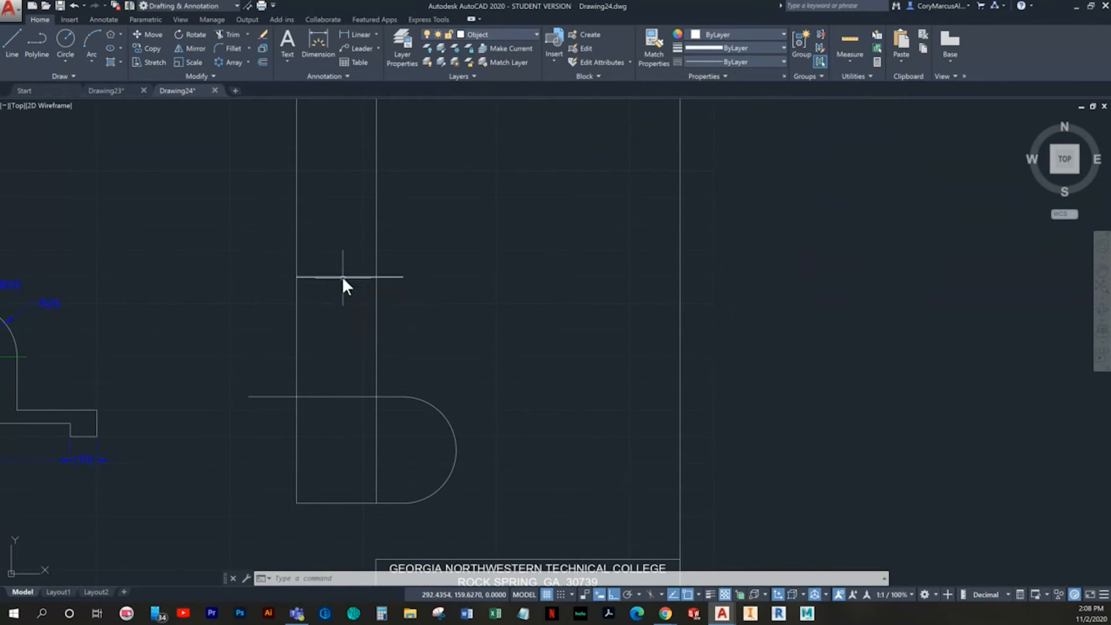
{"action": "scroll", "coordinate": [377, 286], "scroll_direction": "down", "scroll_amount": 2}
{"action": "middle_click_drag", "start_coordinate": [457, 338], "coordinate": [467, 372]}
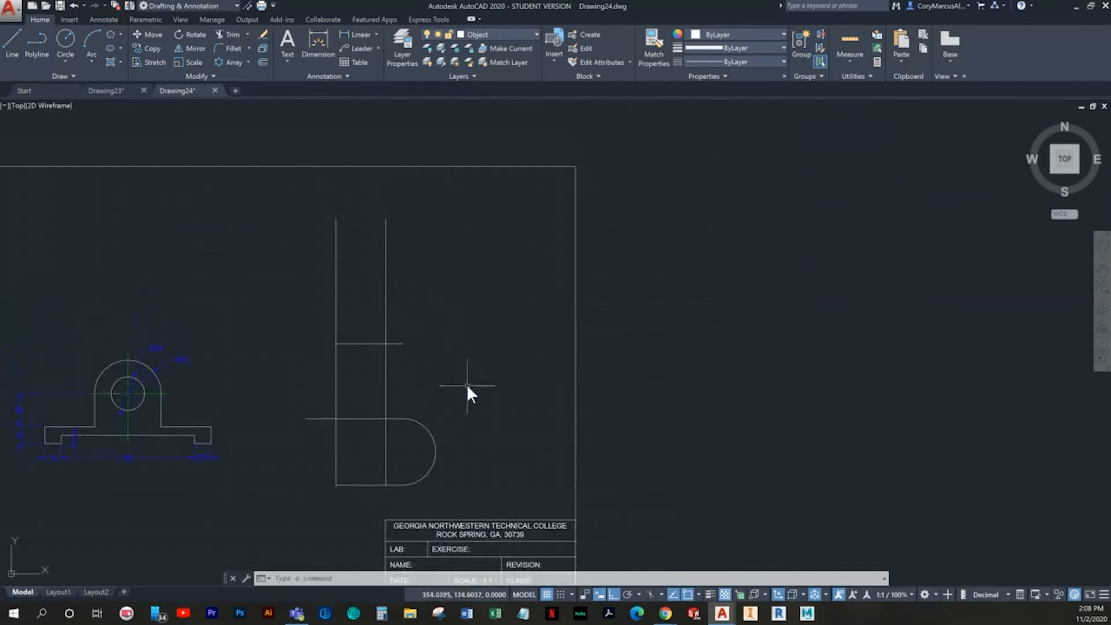
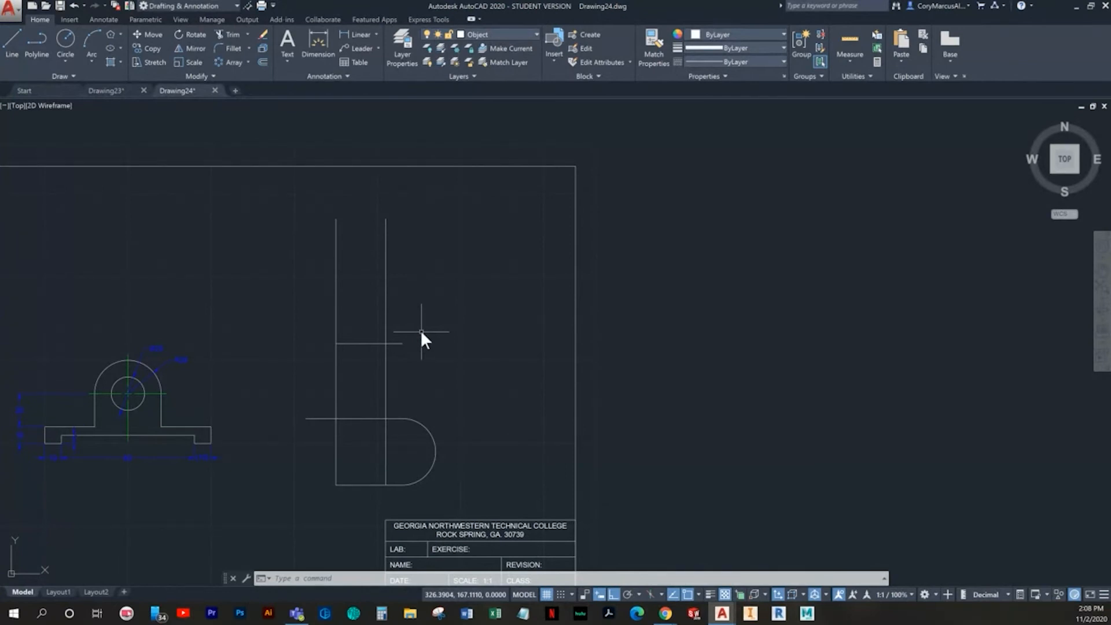
{"action": "scroll", "coordinate": [409, 373], "scroll_direction": "up", "scroll_amount": 2}
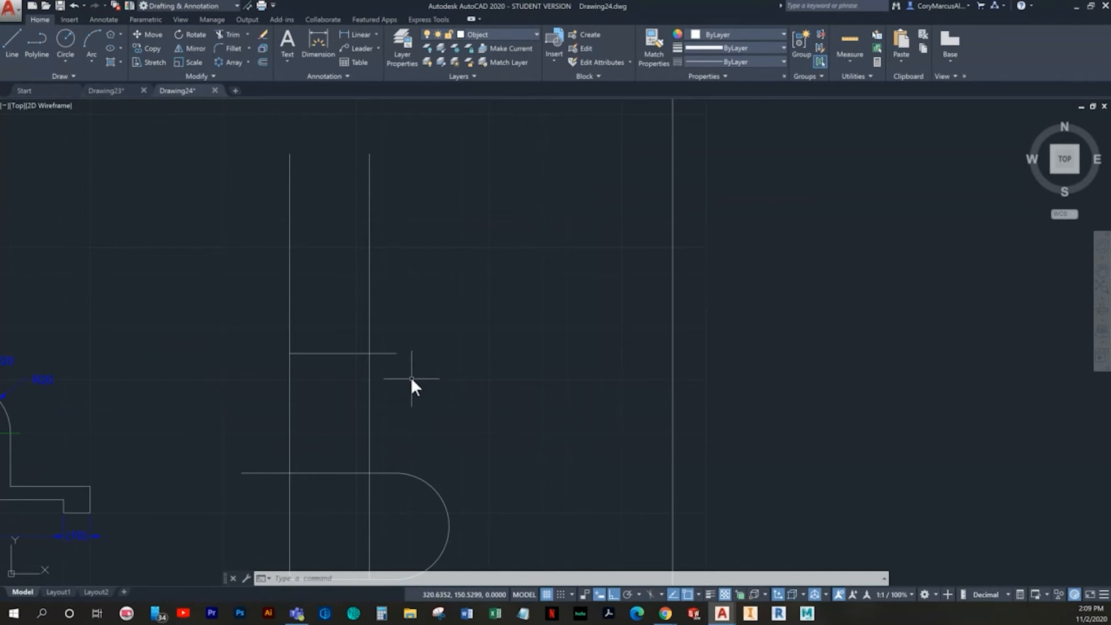
{"action": "scroll", "coordinate": [411, 377], "scroll_direction": "down", "scroll_amount": 2}
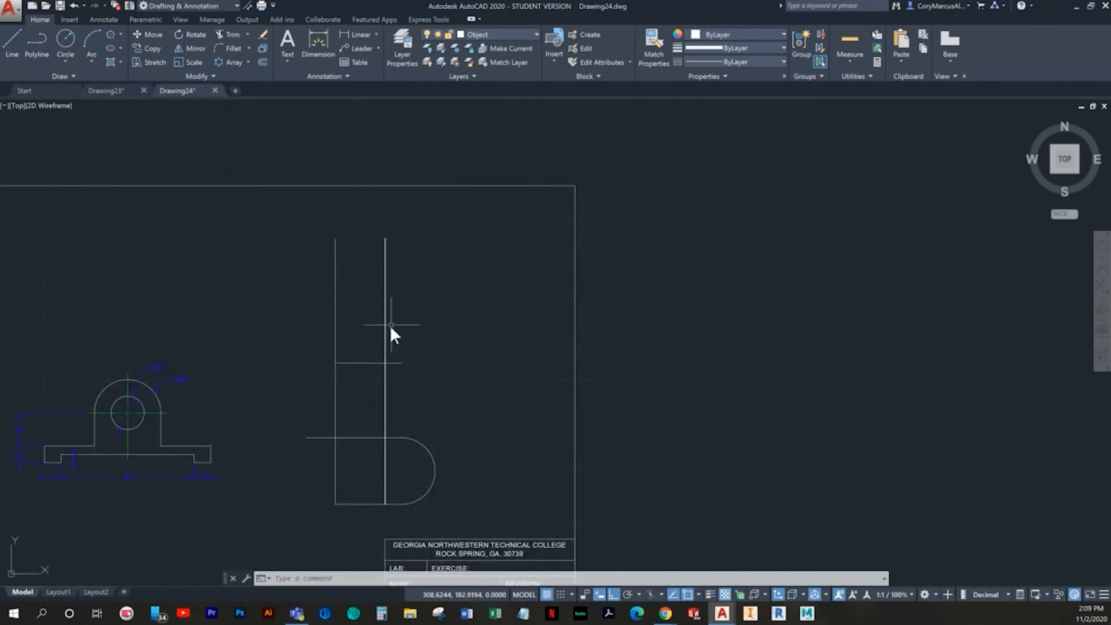
{"action": "scroll", "coordinate": [385, 376], "scroll_direction": "up", "scroll_amount": 2}
{"action": "middle_click_drag", "start_coordinate": [385, 369], "coordinate": [365, 461]}
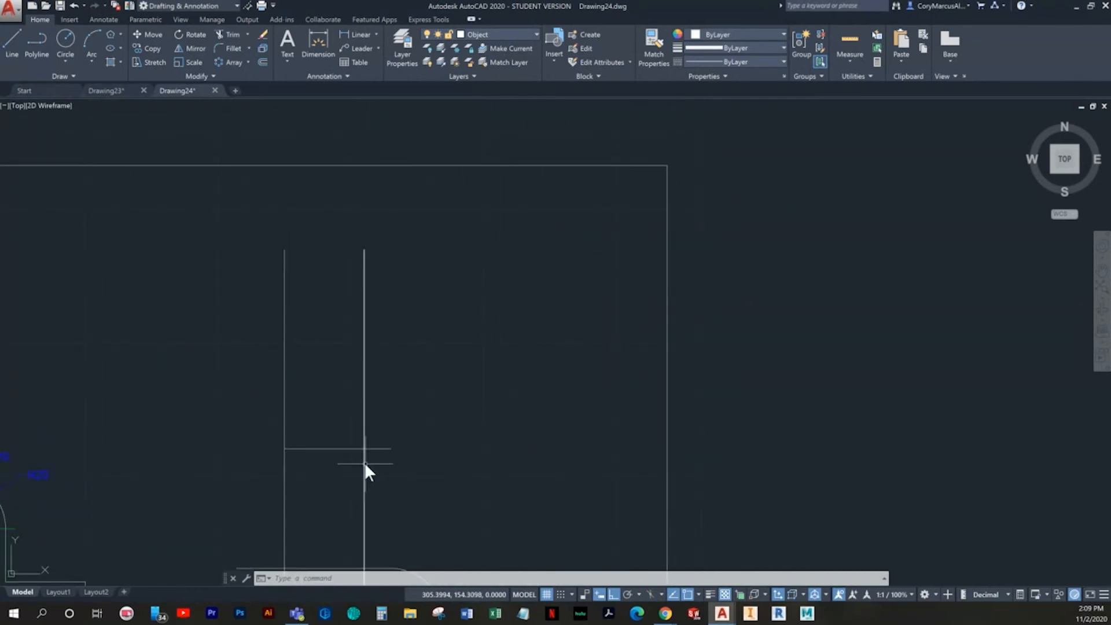
Offset the part's leftmost long vertical line 40 to the right
{"action": "scroll", "coordinate": [366, 464], "scroll_direction": "down", "scroll_amount": 2}
{"action": "middle_click_drag", "start_coordinate": [372, 446], "coordinate": [349, 380]}
{"action": "type", "text": "o"}
{"action": "key", "text": "Return"}
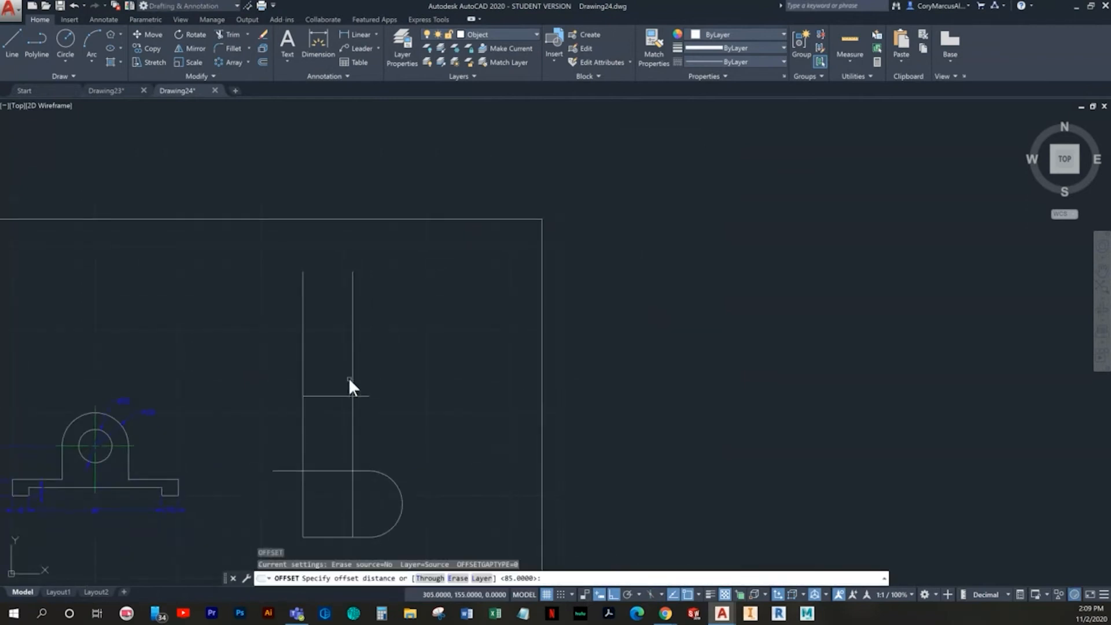
{"action": "type", "text": "40"}
{"action": "key", "text": "Return"}
{"action": "left_click", "coordinate": [303, 349]}
{"action": "left_click", "coordinate": [332, 350]}
{"action": "middle_click_drag", "start_coordinate": [371, 352], "coordinate": [428, 310]}
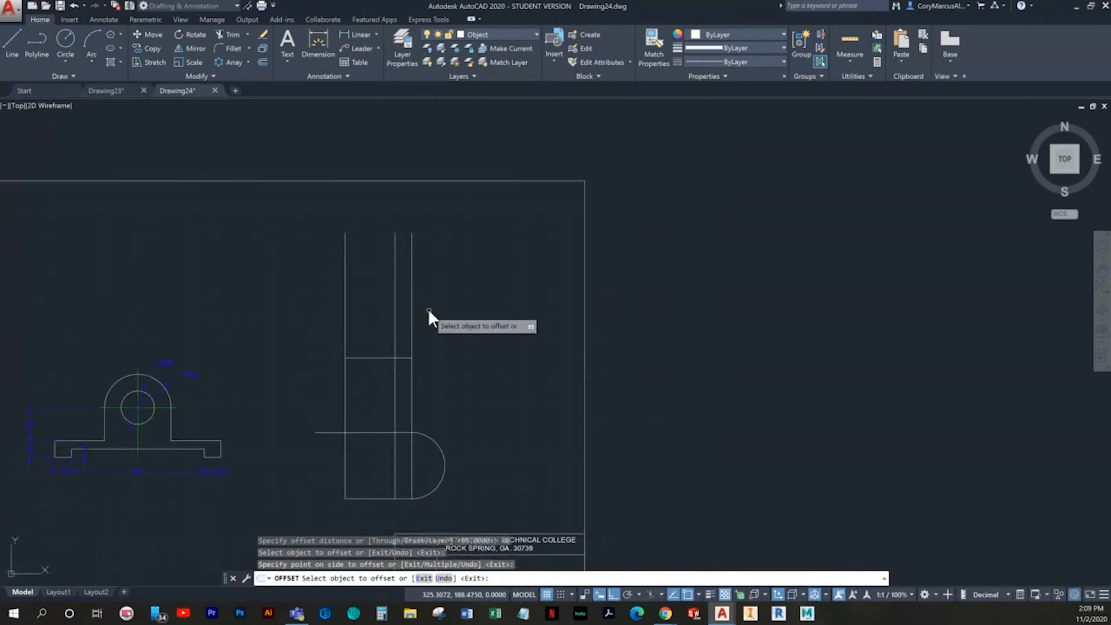
{"action": "key", "text": "Escape"}
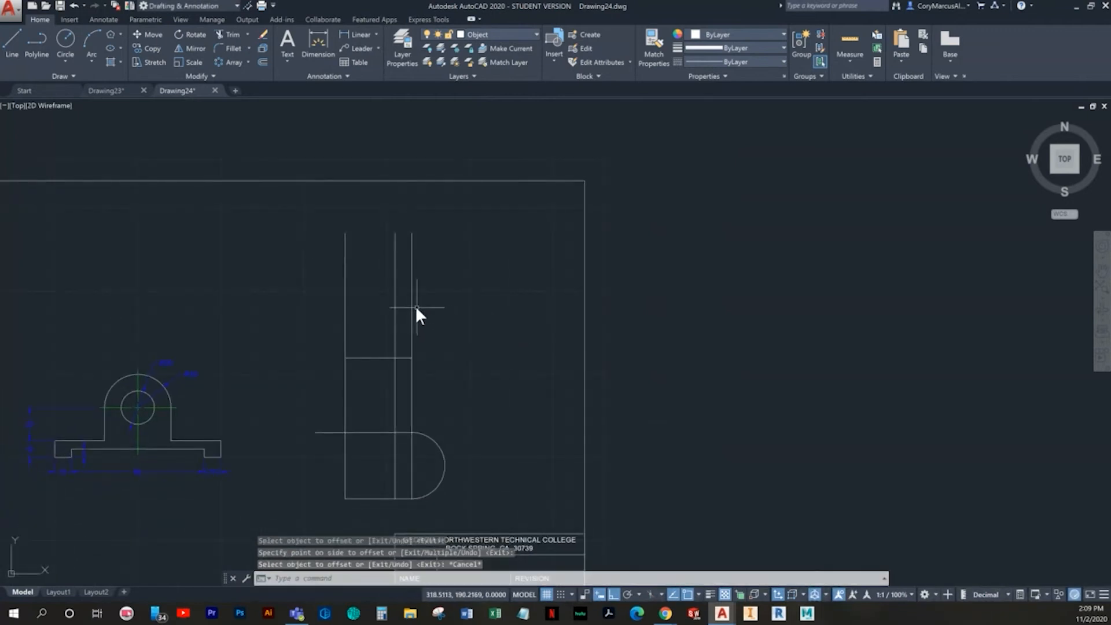
Erase the vertical line offset 40 from the part's left edge
{"action": "left_click", "coordinate": [414, 306]}
{"action": "left_click", "coordinate": [411, 308]}
{"action": "key", "text": "Delete"}
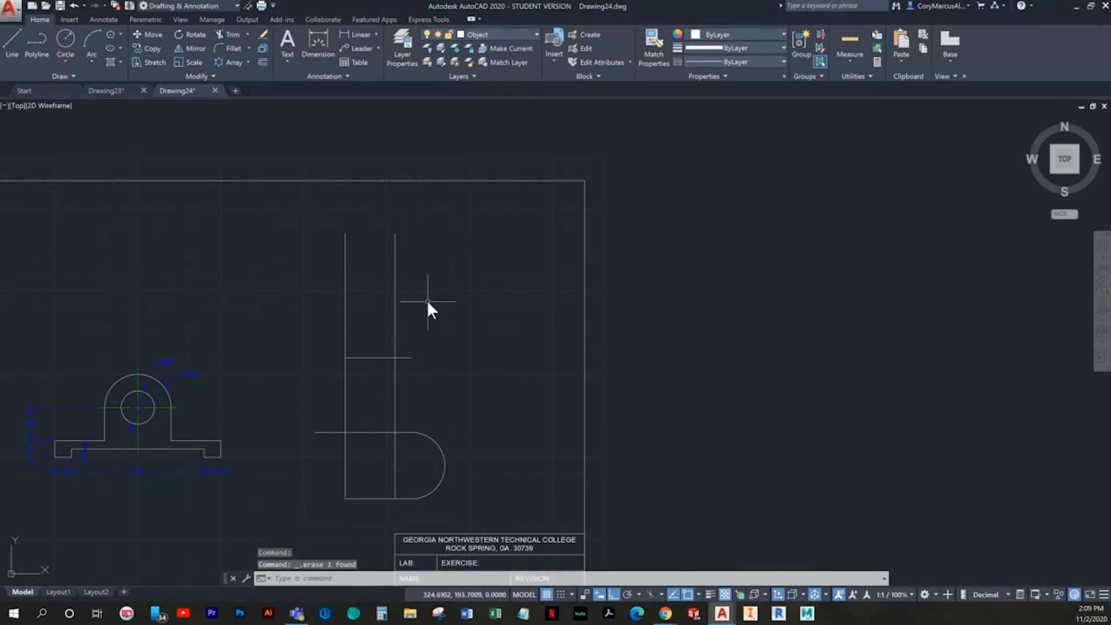
Offset the part's leftmost long vertical line 20 to the right
{"action": "type", "text": "o"}
{"action": "key", "text": "Return"}
{"action": "type", "text": "20"}
{"action": "key", "text": "Return"}
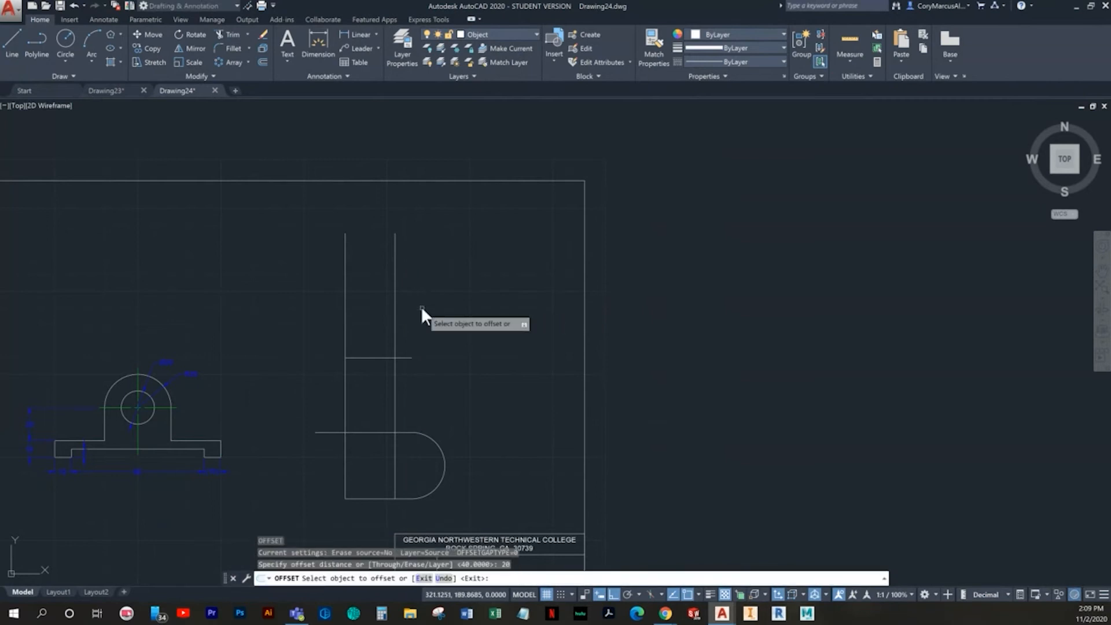
{"action": "left_click", "coordinate": [346, 301]}
{"action": "left_click", "coordinate": [367, 301]}
{"action": "key", "text": "Escape"}
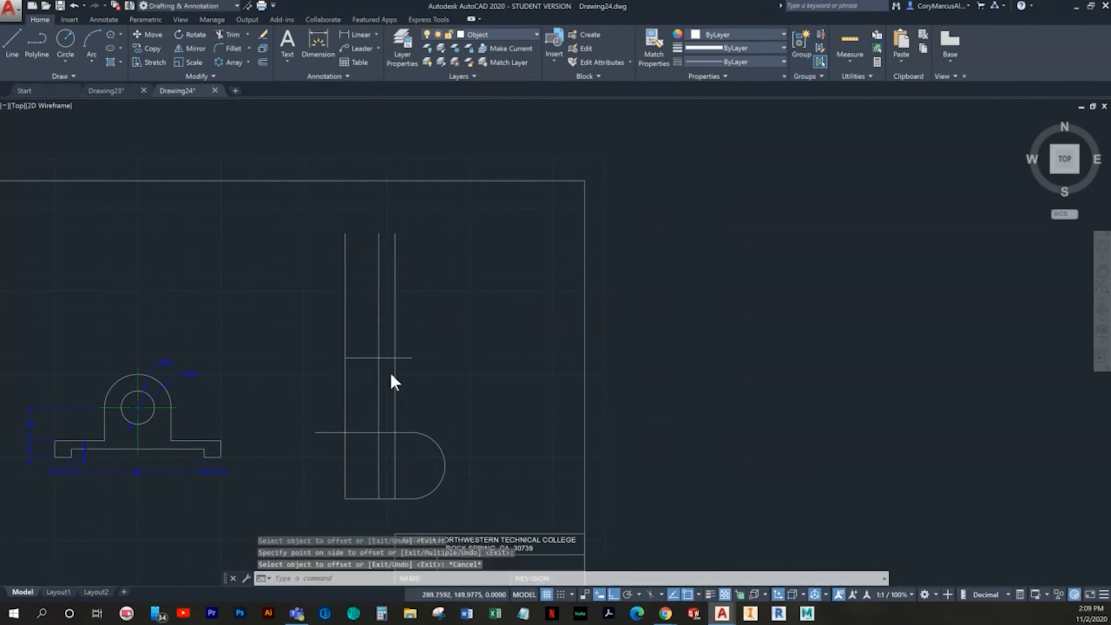
Draw a 5-unit line straight up from where the upper horizontal line crosses the rightmost long vertical line
{"action": "scroll", "coordinate": [393, 371], "scroll_direction": "up", "scroll_amount": 4}
{"action": "scroll", "coordinate": [426, 367], "scroll_direction": "down", "scroll_amount": 2}
{"action": "middle_click_drag", "start_coordinate": [426, 367], "coordinate": [414, 407]}
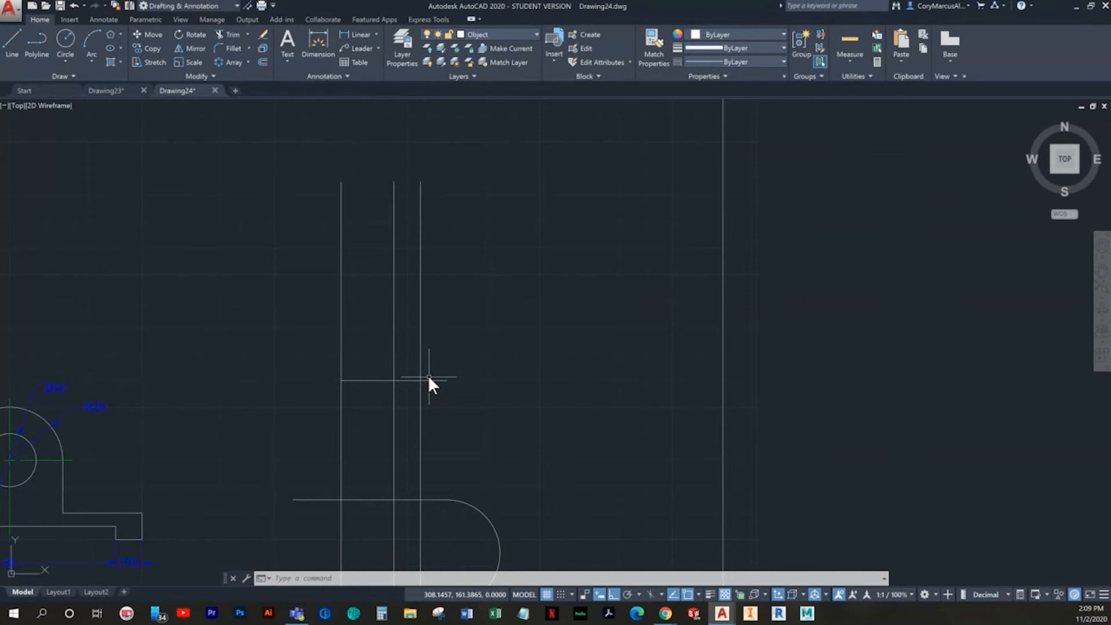
{"action": "left_click", "coordinate": [12, 42]}
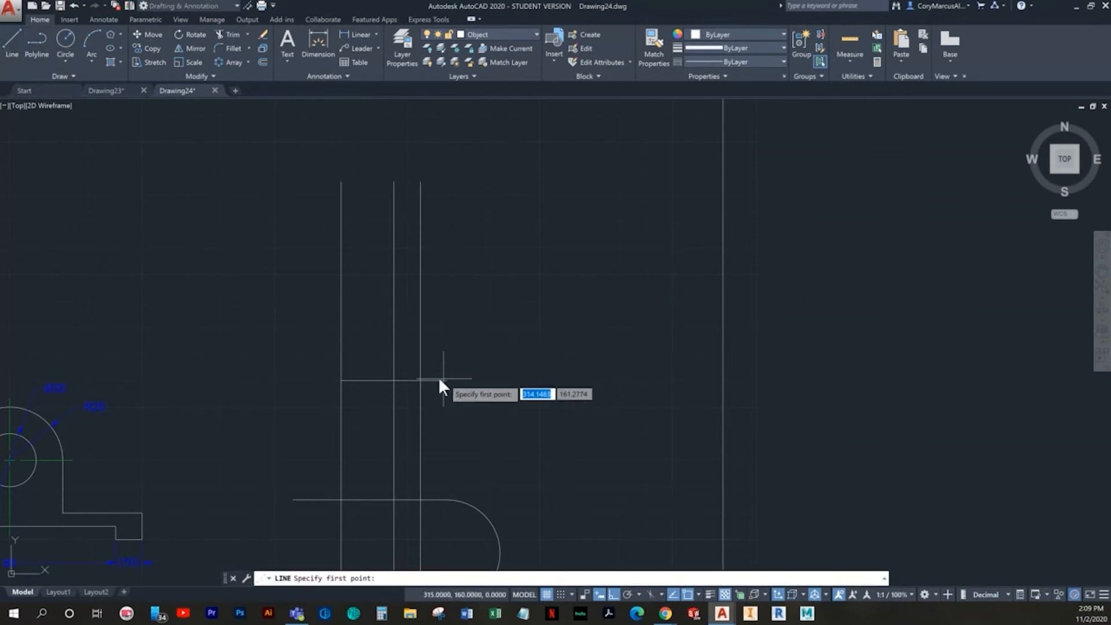
{"action": "left_click", "coordinate": [418, 377]}
{"action": "type", "text": "5"}
{"action": "key", "text": "Return"}
{"action": "key", "text": "Escape"}
{"action": "key", "text": "Escape"}
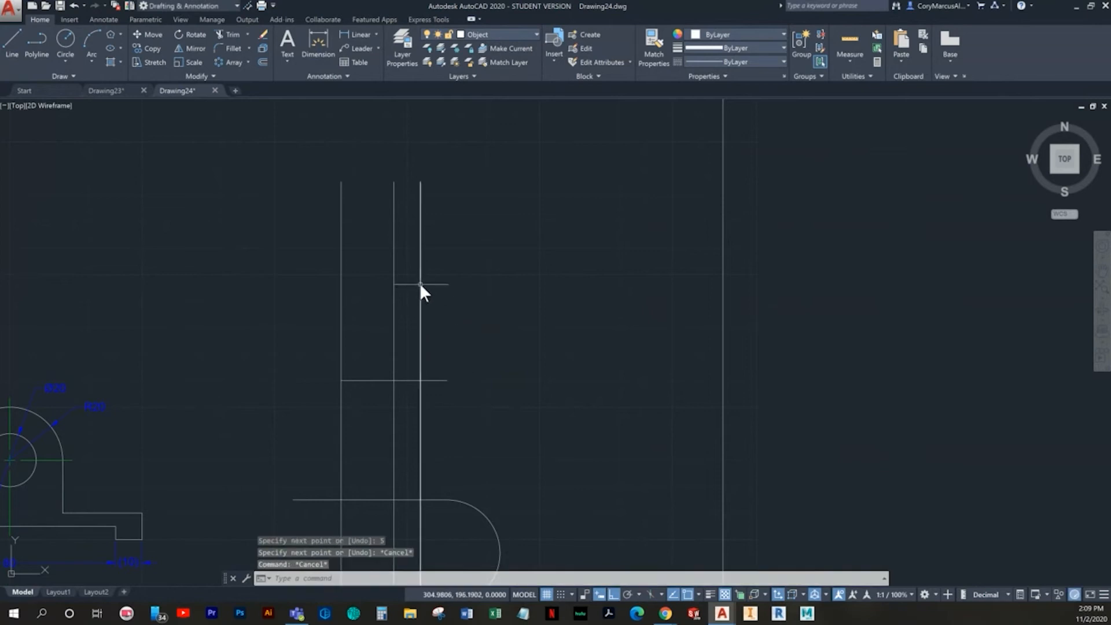
Erase the rightmost long vertical line and draw a circle of radius 5 centred on the short line's upper end
{"action": "left_click", "coordinate": [420, 285]}
{"action": "key", "text": "Delete"}
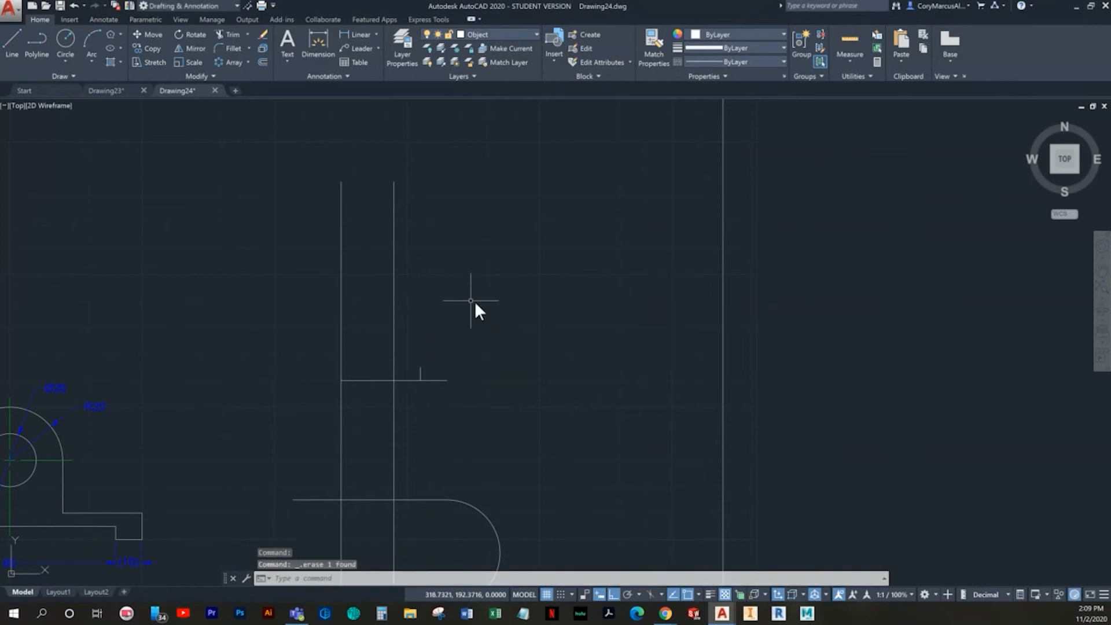
{"action": "left_click", "coordinate": [64, 39]}
{"action": "left_click", "coordinate": [420, 366]}
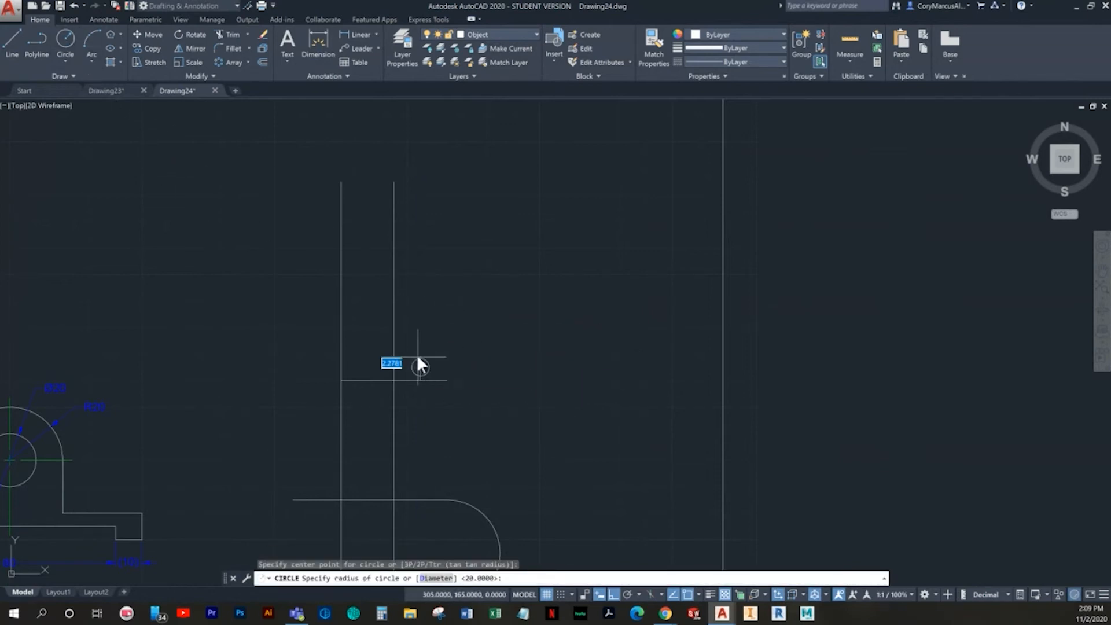
{"action": "type", "text": "5"}
{"action": "key", "text": "Return"}
{"action": "key", "text": "Escape"}
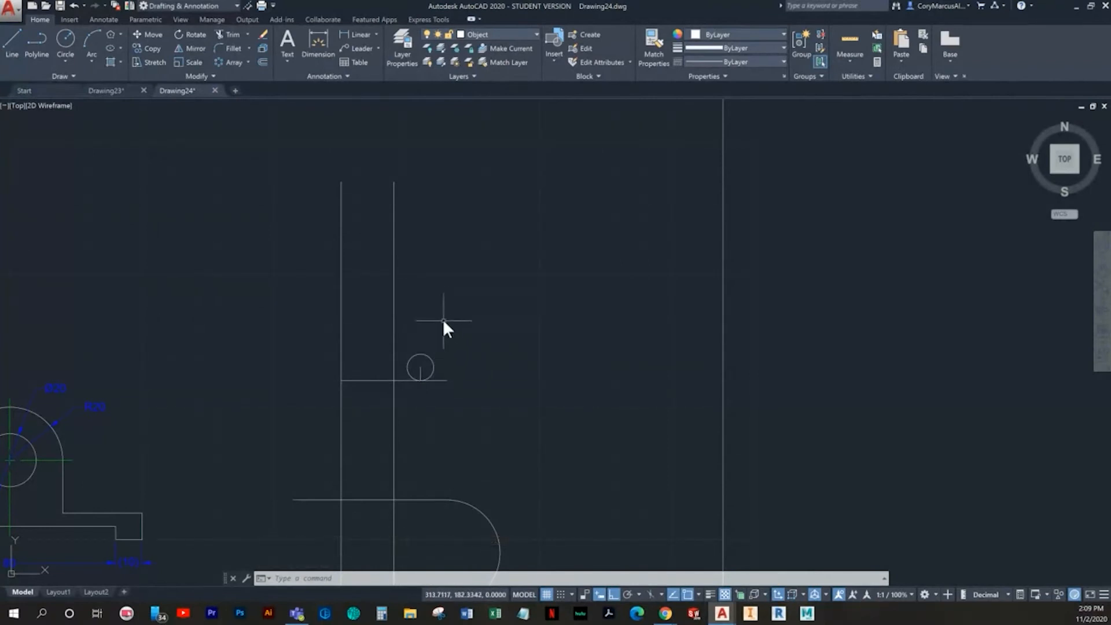
Undo the small circle, the erased vertical line and the short 5-unit line
{"action": "key", "text": "ctrl+z"}
{"action": "key", "text": "ctrl+z"}
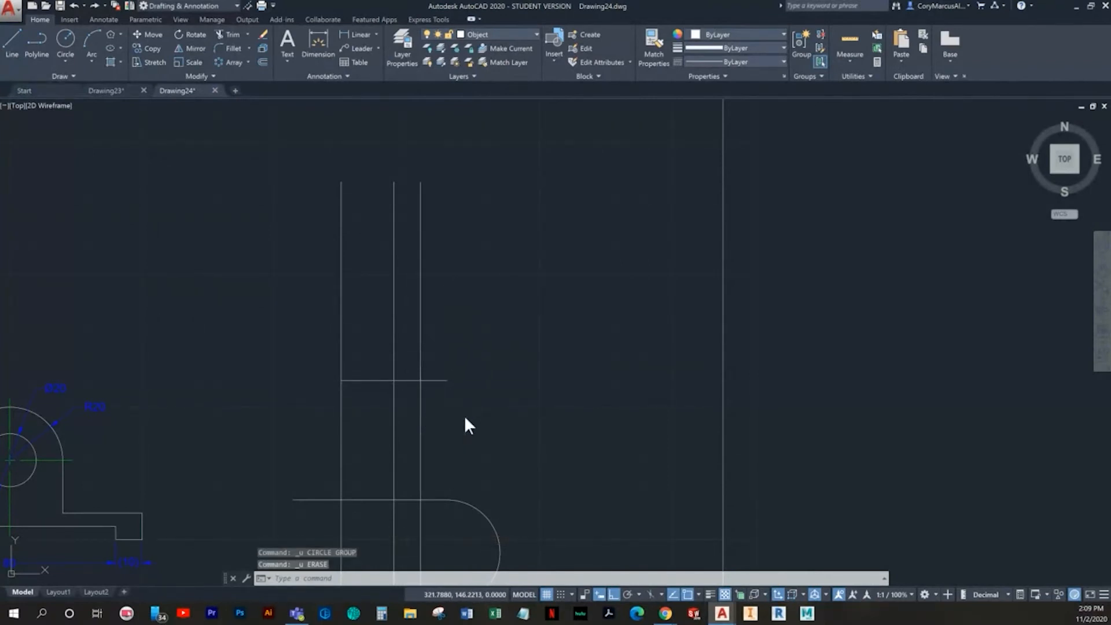
{"action": "key", "text": "ctrl+z"}
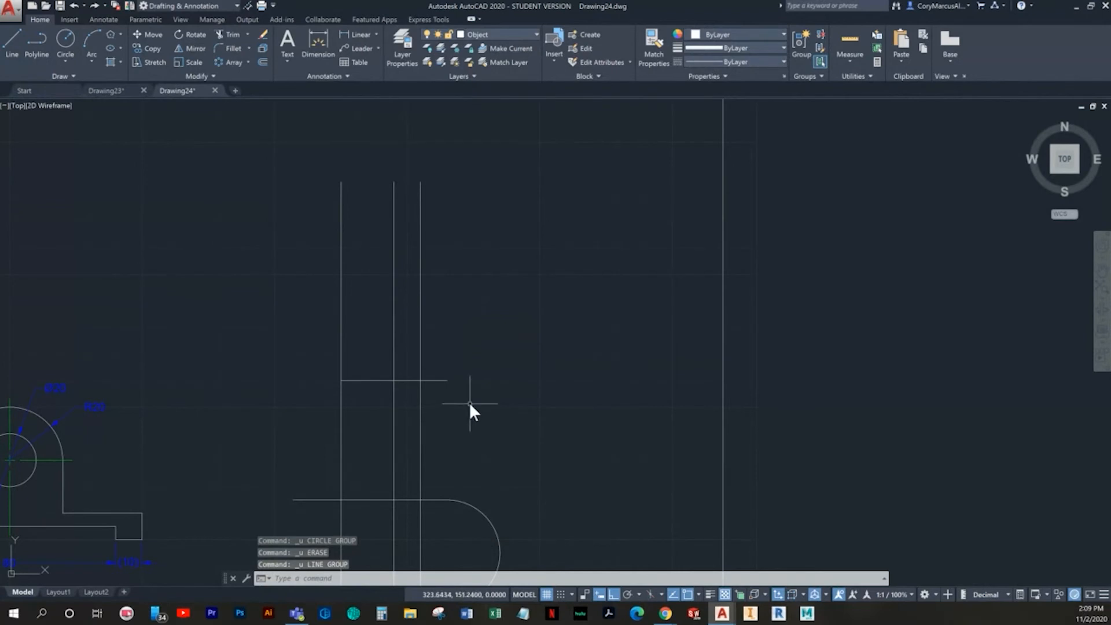
Offset the part's bottom horizontal line 100 upward
{"action": "scroll", "coordinate": [470, 404], "scroll_direction": "up", "scroll_amount": 2}
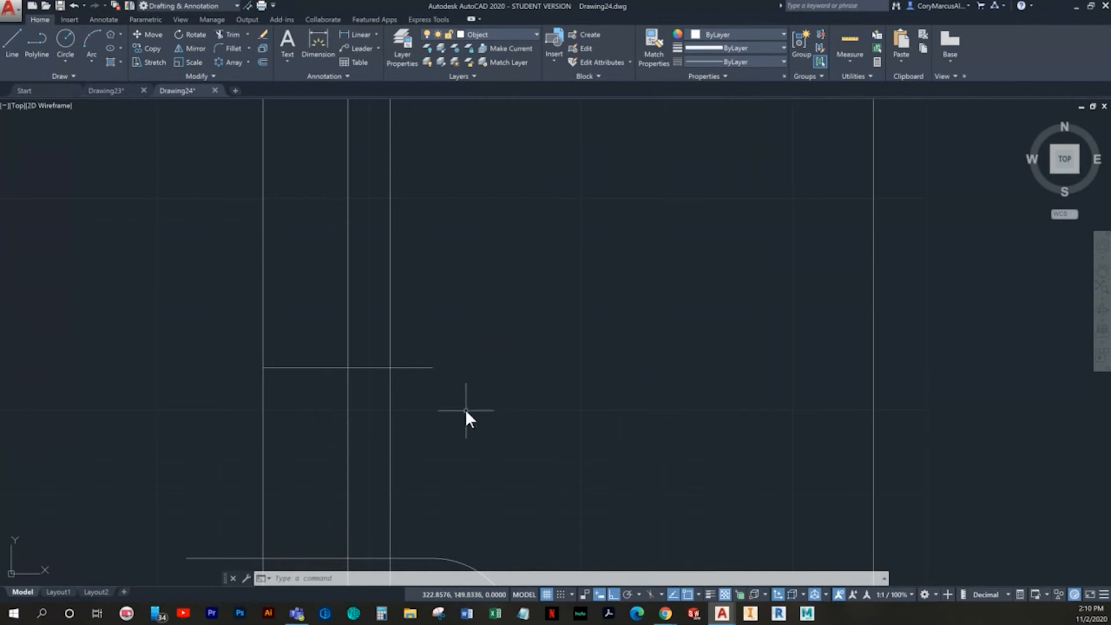
{"action": "type", "text": "o"}
{"action": "key", "text": "Return"}
{"action": "type", "text": "100"}
{"action": "key", "text": "Return"}
{"action": "scroll", "coordinate": [464, 409], "scroll_direction": "down", "scroll_amount": 5}
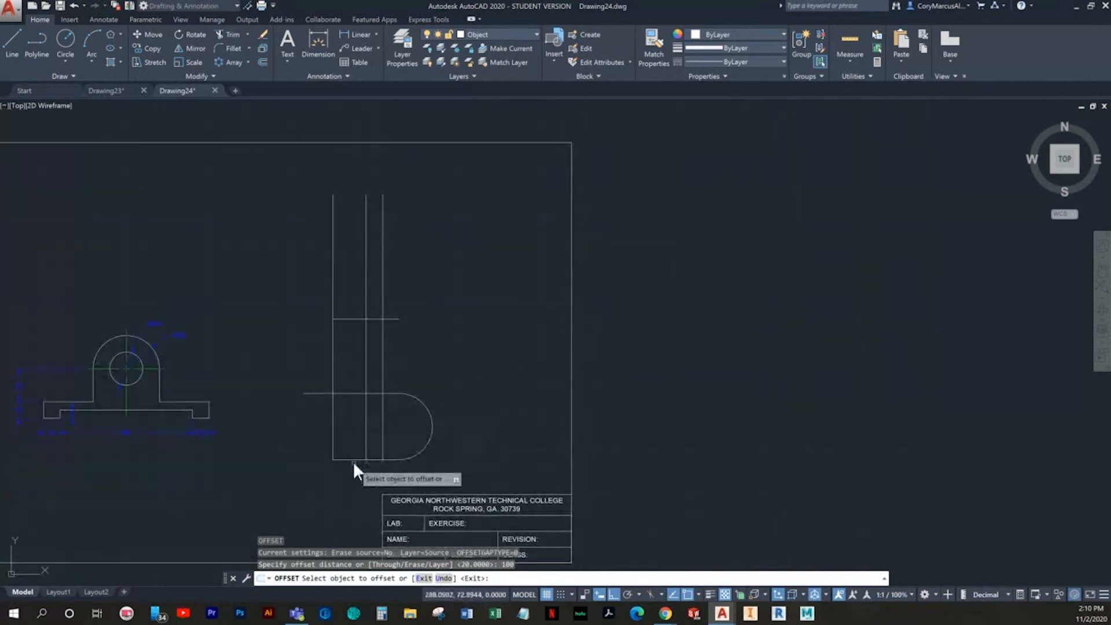
{"action": "left_click", "coordinate": [355, 461]}
{"action": "left_click", "coordinate": [479, 369]}
{"action": "key", "text": "Escape"}
{"action": "key", "text": "Escape"}
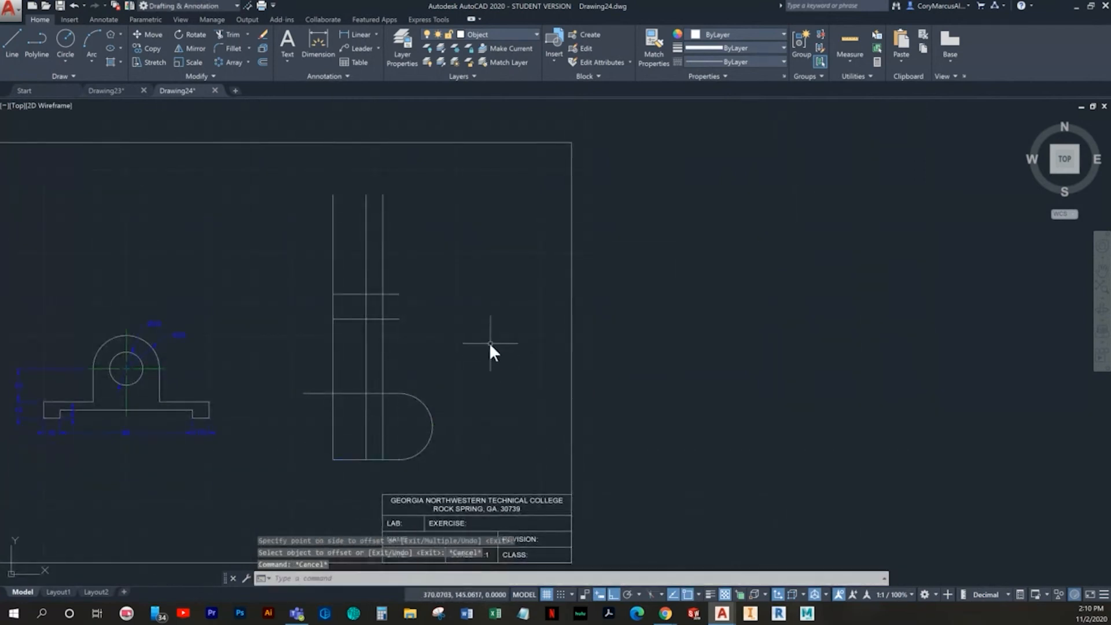
{"action": "type", "text": "tr"}
{"action": "key", "text": "Return"}
{"action": "key", "text": "Return"}
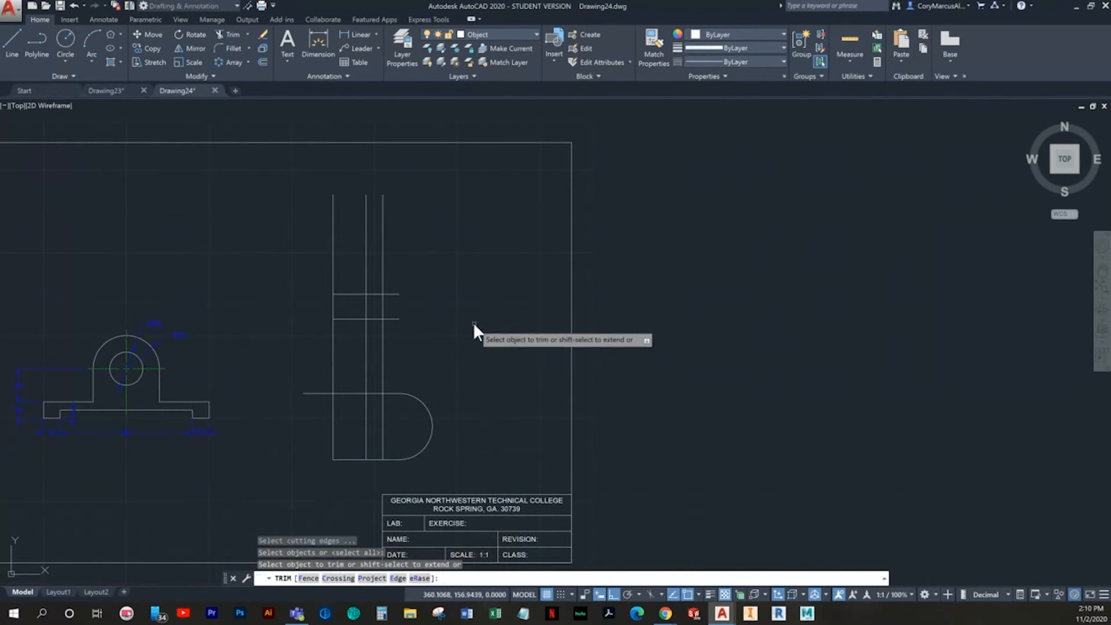
{"action": "middle_click_drag", "start_coordinate": [398, 277], "coordinate": [381, 344]}
{"action": "scroll", "coordinate": [324, 370], "scroll_direction": "down", "scroll_amount": 1}
{"action": "scroll", "coordinate": [338, 496], "scroll_direction": "up", "scroll_amount": 3}
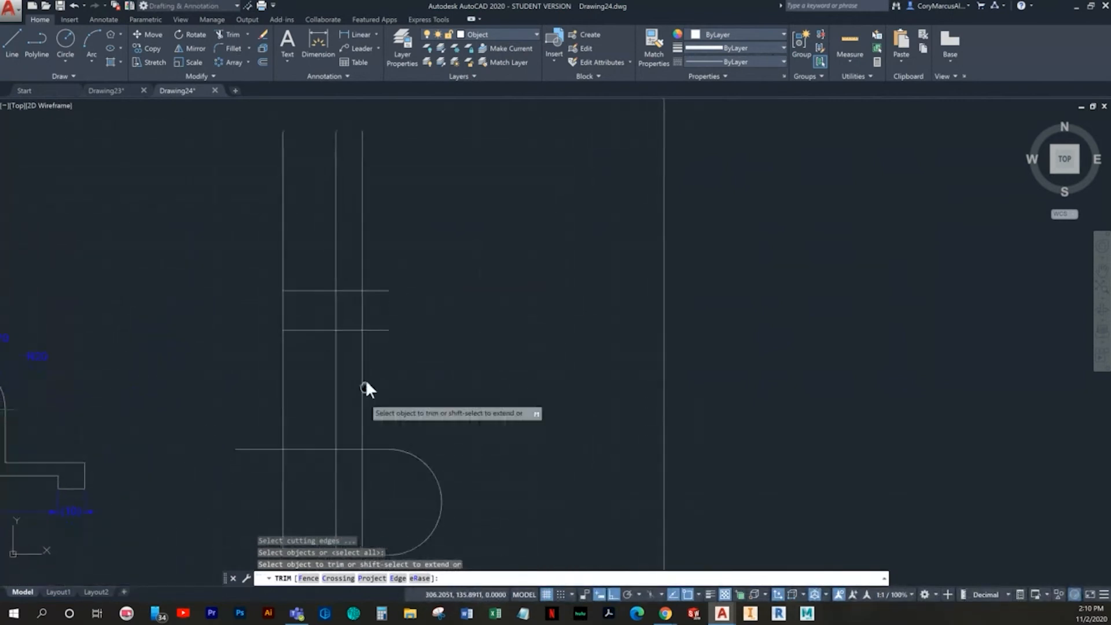
{"action": "middle_click_drag", "start_coordinate": [363, 396], "coordinate": [367, 374]}
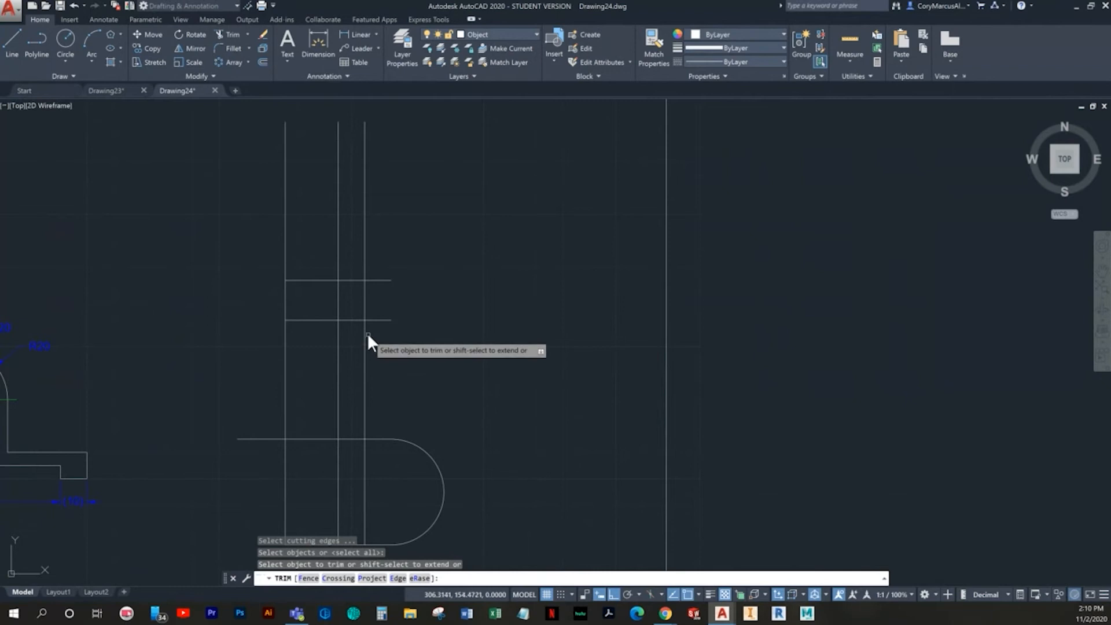
{"action": "key", "text": "Escape"}
Erase the horizontal line offset 85 above the part's bottom edge
{"action": "left_click", "coordinate": [399, 335]}
{"action": "left_click", "coordinate": [382, 313]}
{"action": "key", "text": "Delete"}
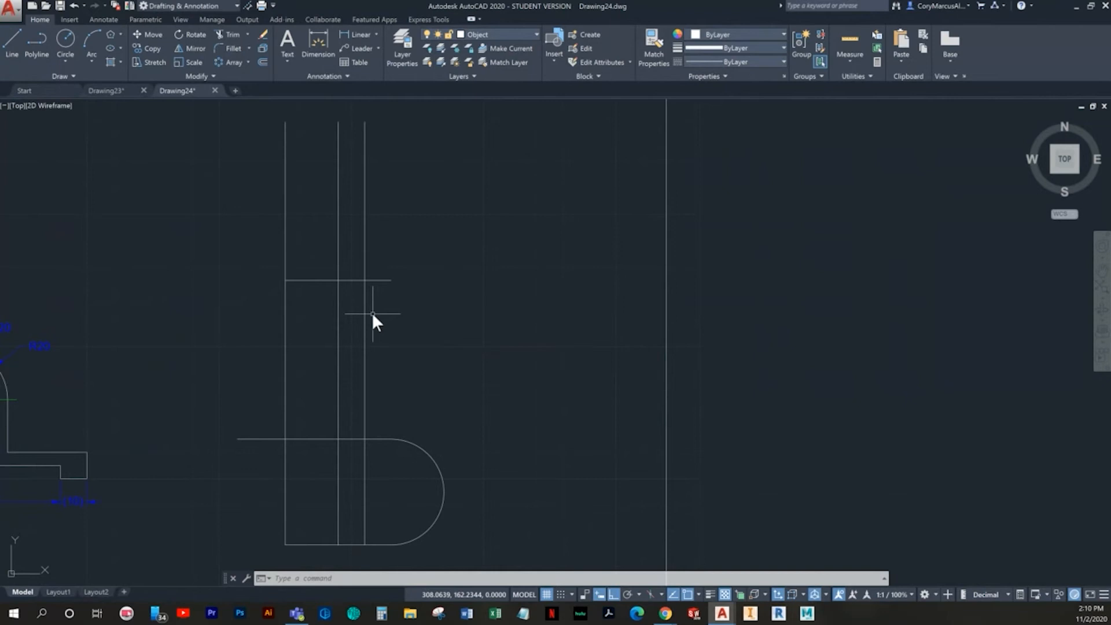
{"action": "left_click", "coordinate": [390, 372]}
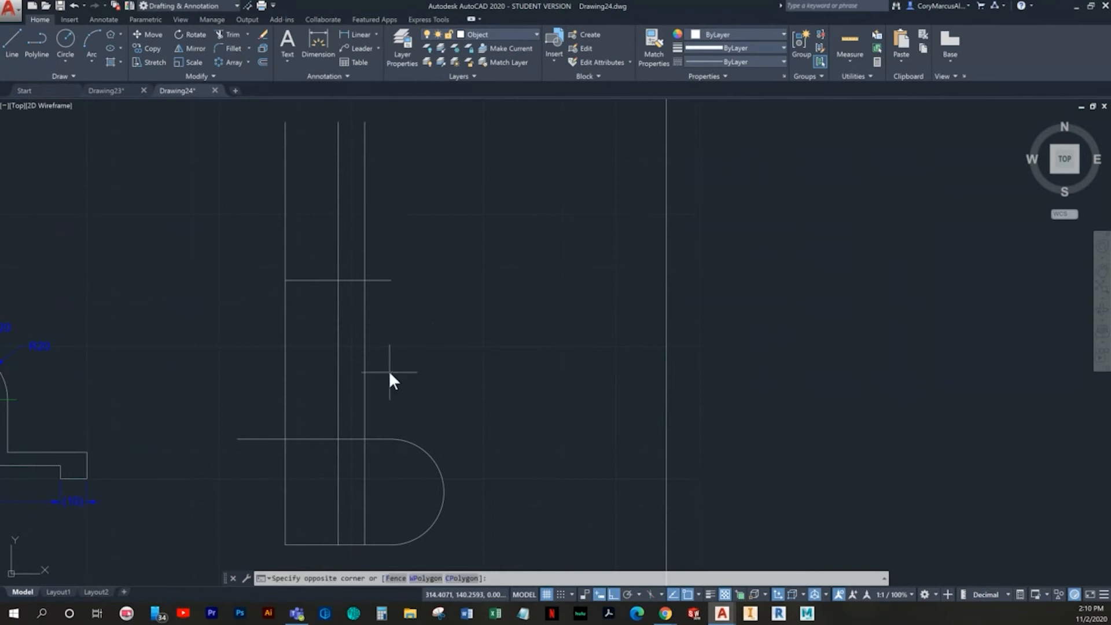
{"action": "left_click", "coordinate": [360, 353]}
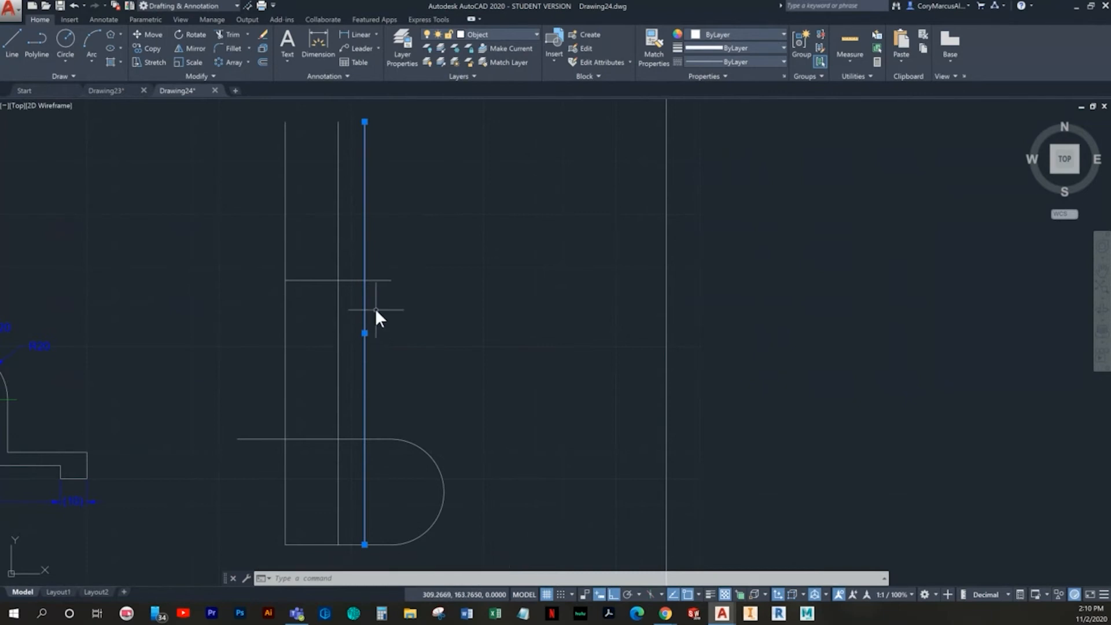
{"action": "key", "text": "Escape"}
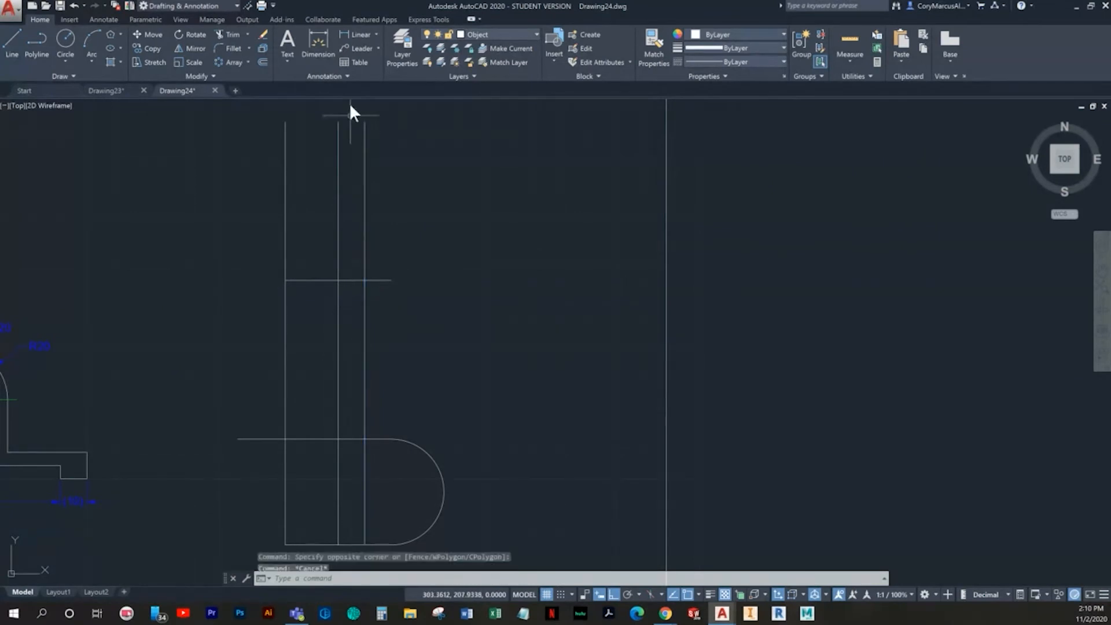
Check the distance from the upper horizontal line's free end to the part's bottom edge with a linear dimension, without placing it
{"action": "left_click", "coordinate": [359, 32]}
{"action": "left_click", "coordinate": [388, 279]}
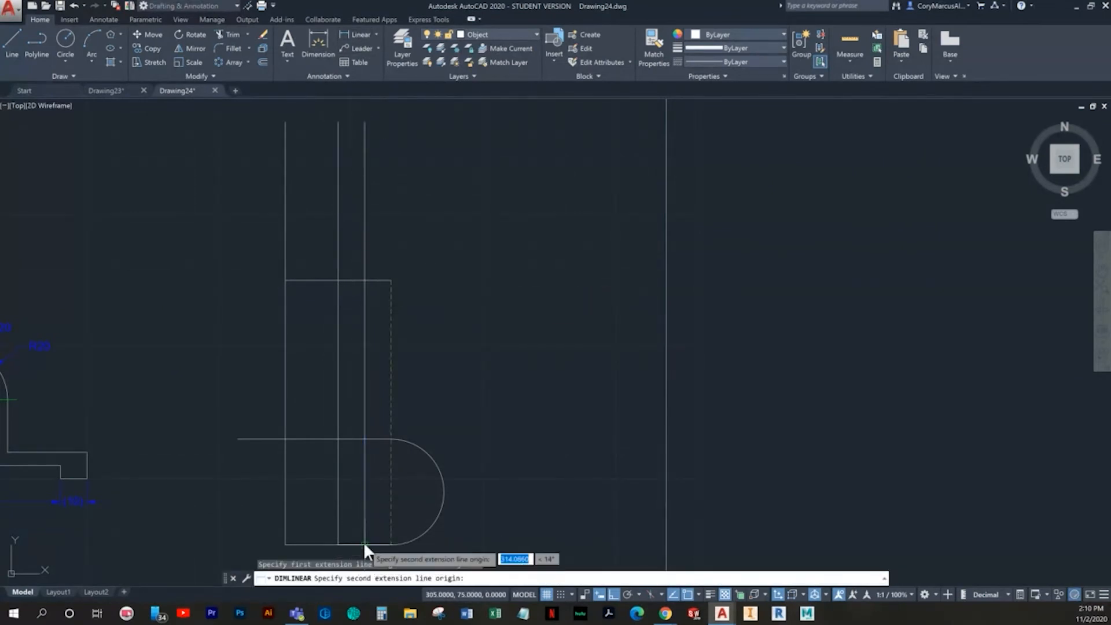
{"action": "left_click", "coordinate": [363, 542]}
{"action": "key", "text": "Escape"}
Draw a circle of radius 10 centred where the rightmost long vertical line of the part crosses the upper horizontal line
{"action": "left_click", "coordinate": [68, 39]}
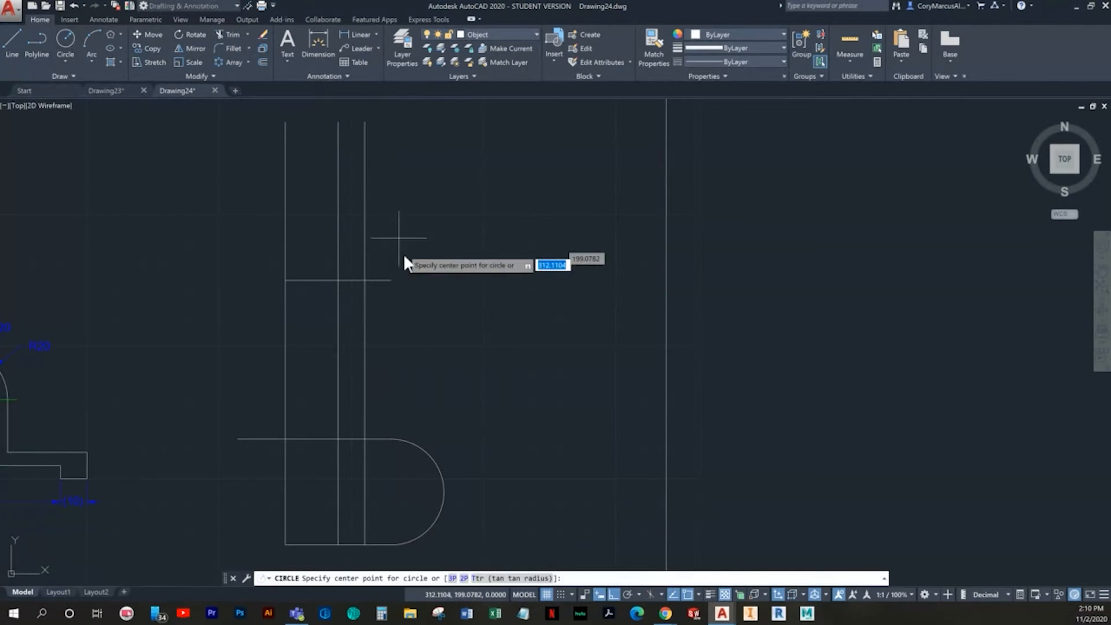
{"action": "left_click", "coordinate": [364, 280]}
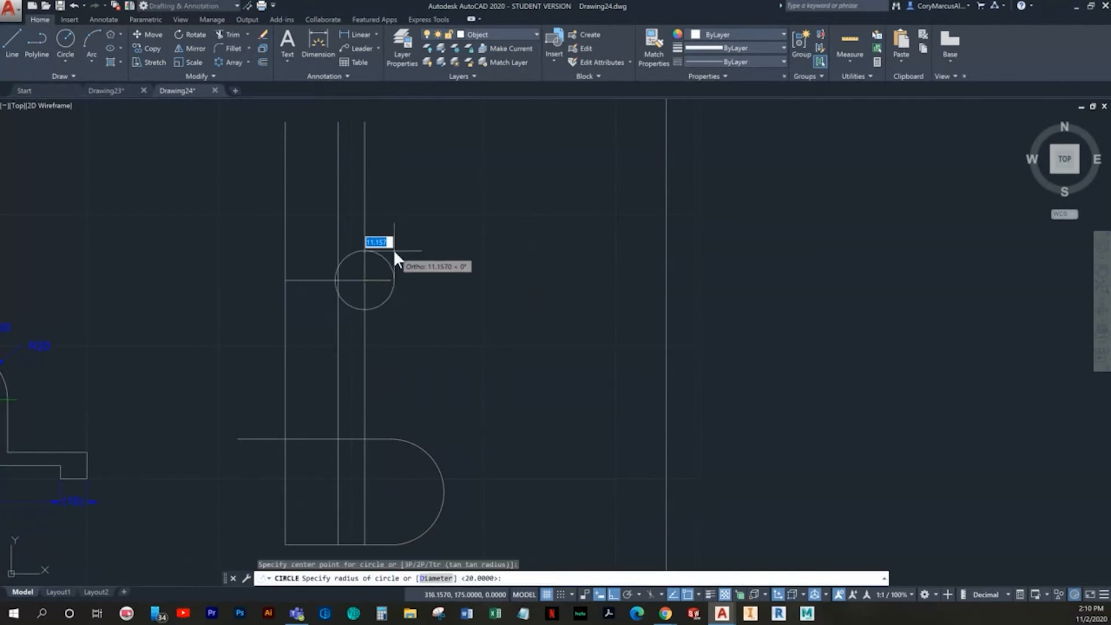
{"action": "type", "text": "10"}
{"action": "key", "text": "Return"}
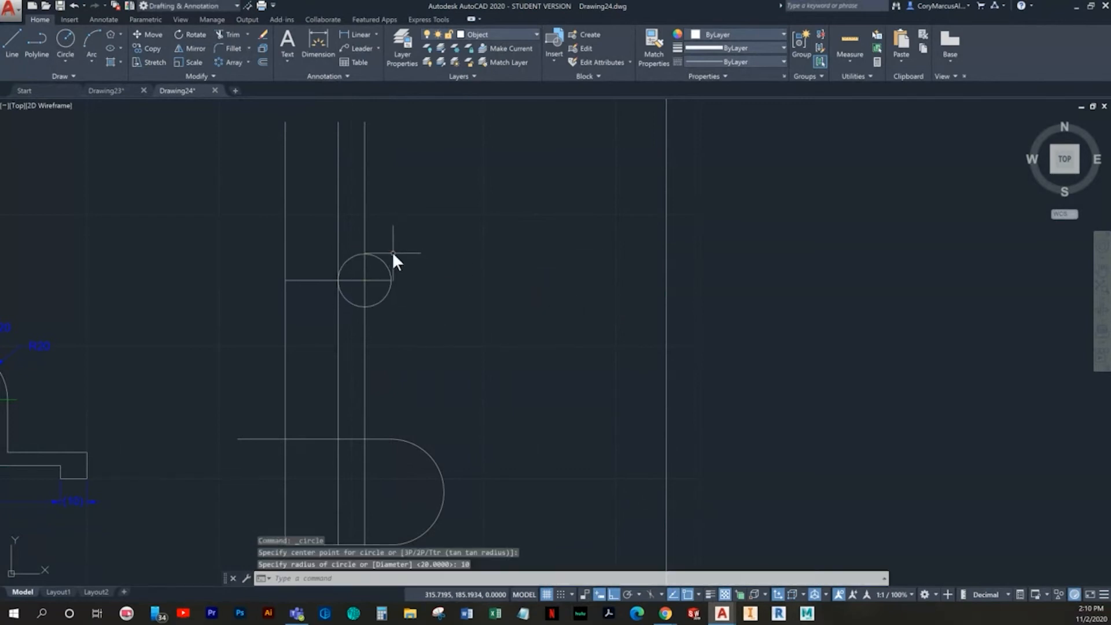
{"action": "key", "text": "Escape"}
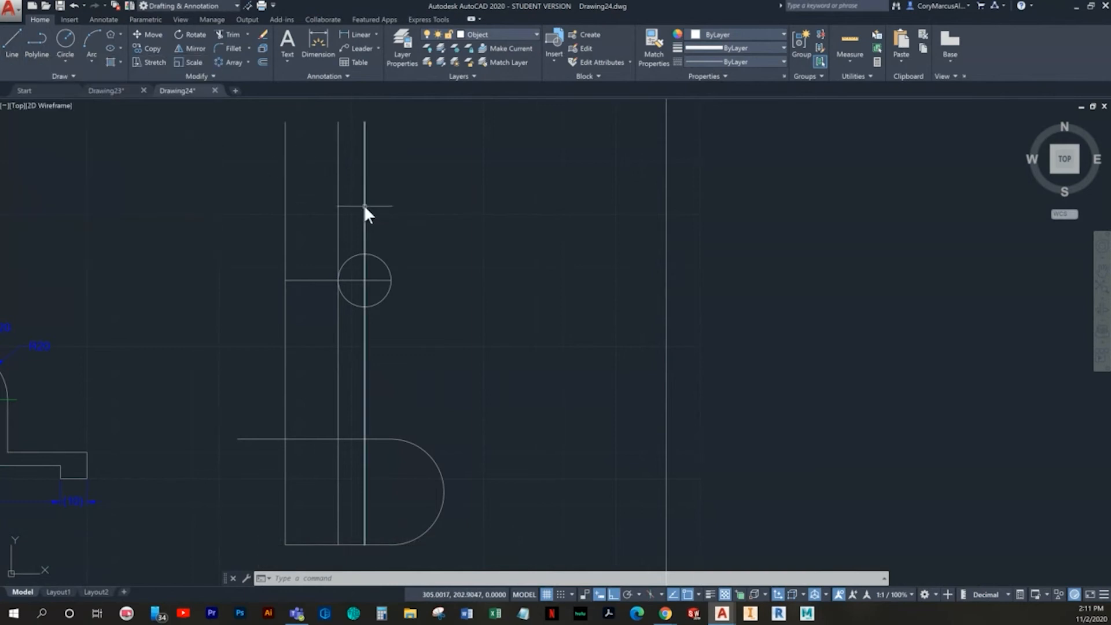
Offset the part's bottom horizontal line 80 upward
{"action": "type", "text": "o"}
{"action": "key", "text": "Return"}
{"action": "type", "text": "80"}
{"action": "key", "text": "Return"}
{"action": "mouse_move", "coordinate": [416, 378]}
{"action": "middle_mouse_down"}
{"action": "mouse_move", "coordinate": [403, 259]}
{"action": "mouse_move", "coordinate": [433, 292]}
{"action": "mouse_move", "coordinate": [374, 293]}
{"action": "middle_mouse_up"}
{"action": "left_click", "coordinate": [340, 426]}
{"action": "left_click", "coordinate": [474, 294]}
{"action": "key", "text": "Escape"}
{"action": "key", "text": "Escape"}
Draw a Tan, Tan, Radius circle of radius 5 tangent to the line 80 above the bottom and the middle vertical line
{"action": "scroll", "coordinate": [292, 204], "scroll_direction": "up", "scroll_amount": 2}
{"action": "middle_click_drag", "start_coordinate": [292, 204], "coordinate": [301, 231]}
{"action": "left_click", "coordinate": [70, 53]}
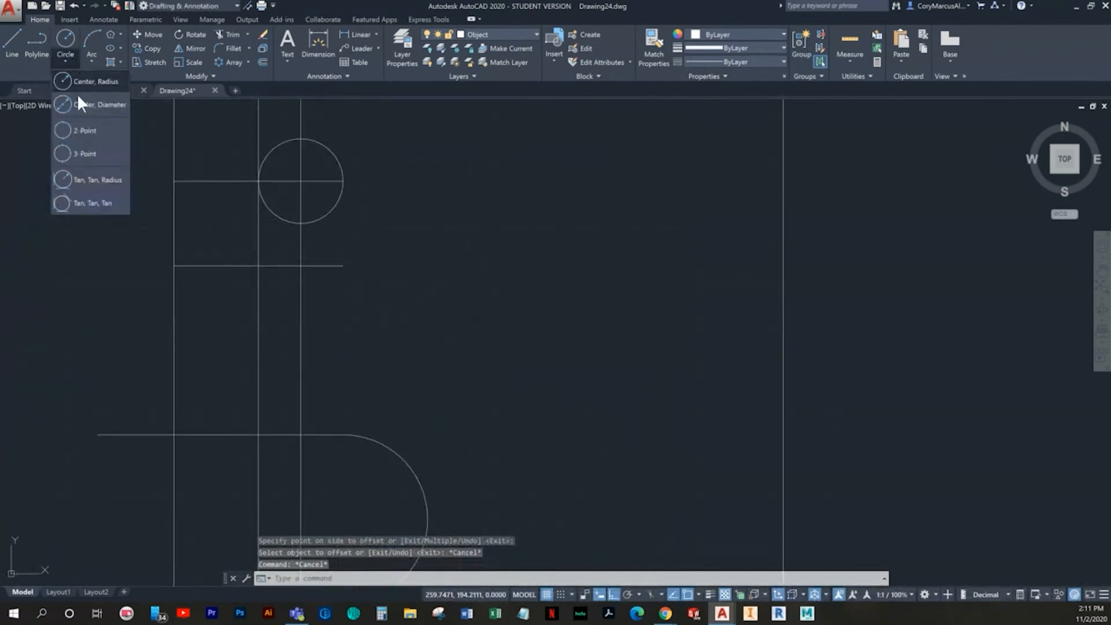
{"action": "left_click", "coordinate": [107, 186]}
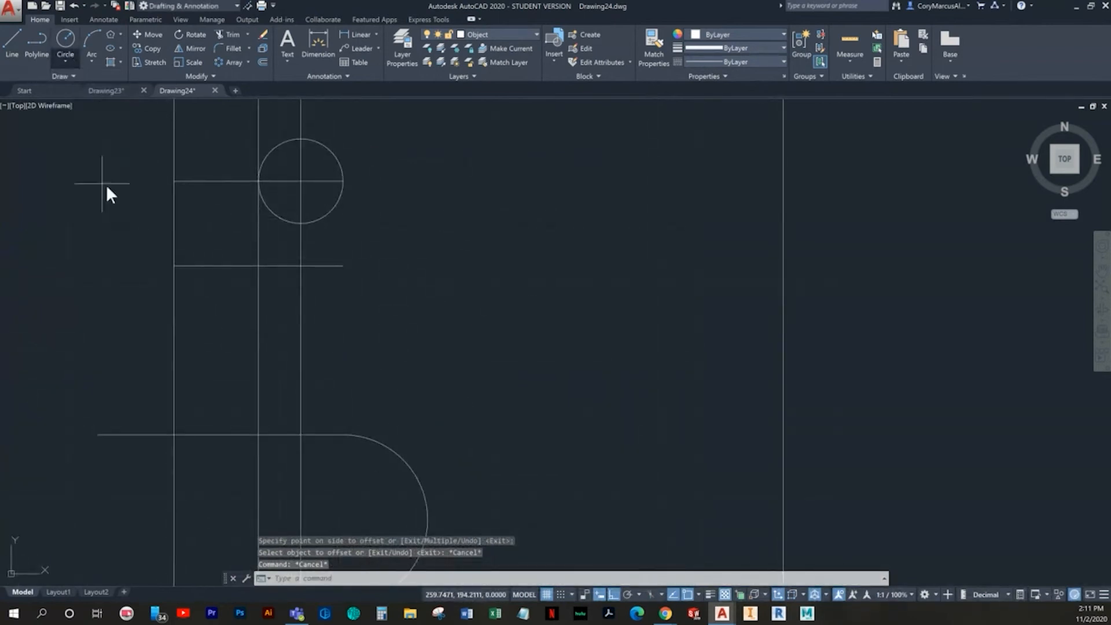
{"action": "left_click", "coordinate": [280, 263]}
{"action": "left_click", "coordinate": [258, 247]}
{"action": "type", "text": "5"}
{"action": "key", "text": "Return"}
{"action": "key", "text": "Escape"}
{"action": "key", "text": "Escape"}
Check the distance from the radius 5 circle's centre to the part's bottom edge with a linear dimension, without placing it
{"action": "left_click", "coordinate": [347, 35]}
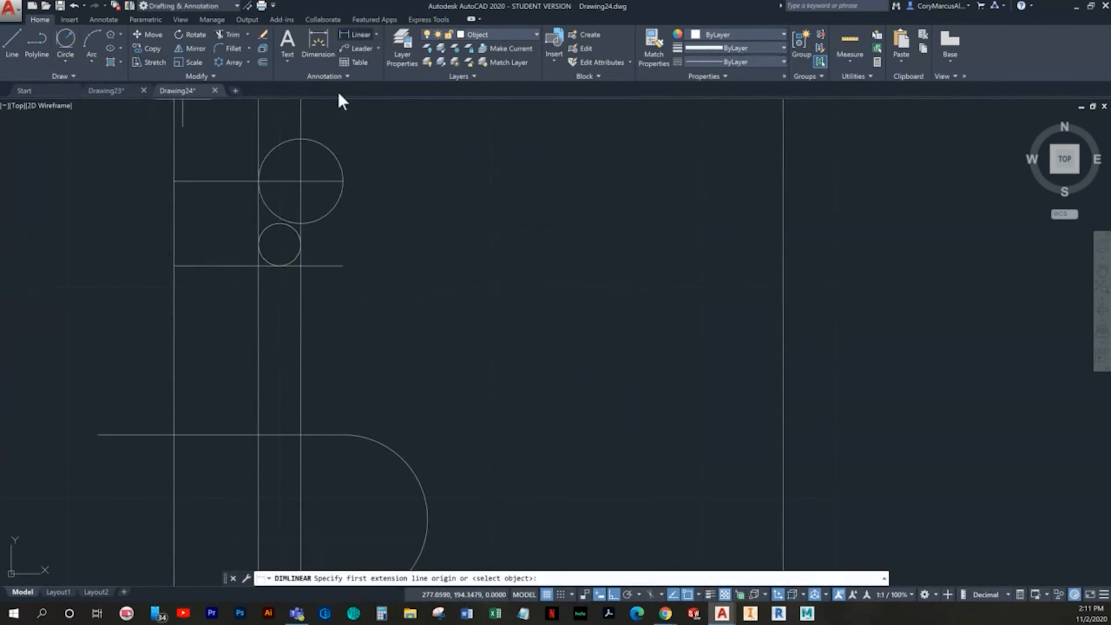
{"action": "left_click", "coordinate": [280, 244]}
{"action": "middle_click_drag", "start_coordinate": [280, 245], "coordinate": [247, 161]}
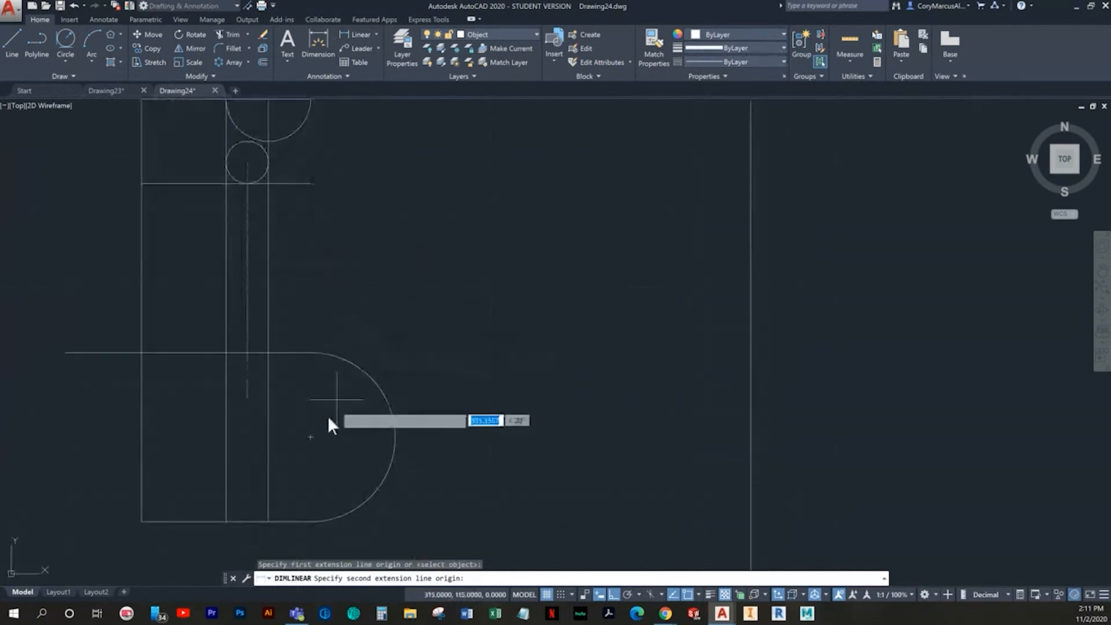
{"action": "left_click", "coordinate": [272, 521]}
{"action": "key", "text": "Escape"}
{"action": "middle_click_drag", "start_coordinate": [498, 372], "coordinate": [516, 479]}
{"action": "middle_click_drag", "start_coordinate": [410, 355], "coordinate": [433, 385]}
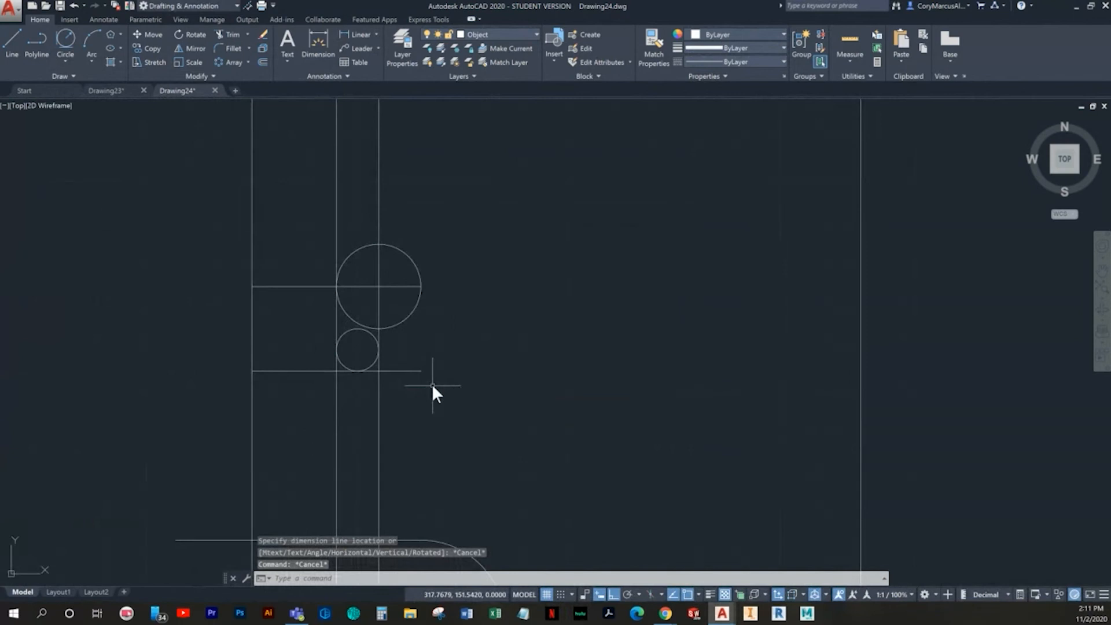
{"action": "key", "text": "Escape"}
{"action": "key", "text": "Escape"}
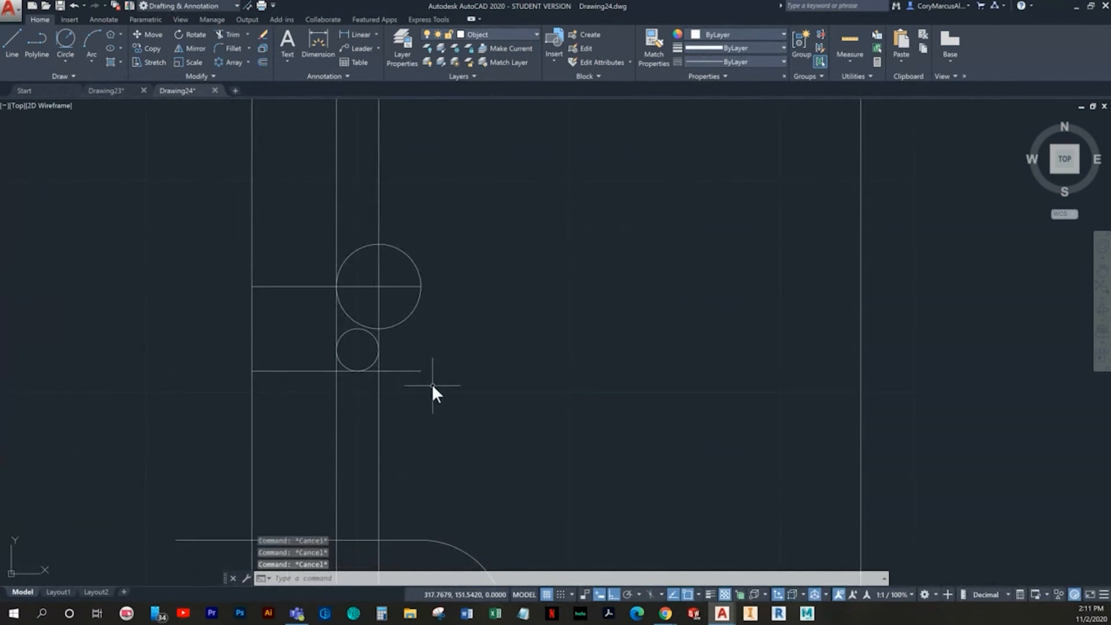
Trim the middle vertical line between the 80-unit horizontal line and the top of the lower lobe
{"action": "type", "text": "tr"}
{"action": "key", "text": "Return"}
{"action": "key", "text": "Return"}
{"action": "scroll", "coordinate": [383, 415], "scroll_direction": "down", "scroll_amount": 2}
{"action": "scroll", "coordinate": [391, 390], "scroll_direction": "up", "scroll_amount": 2}
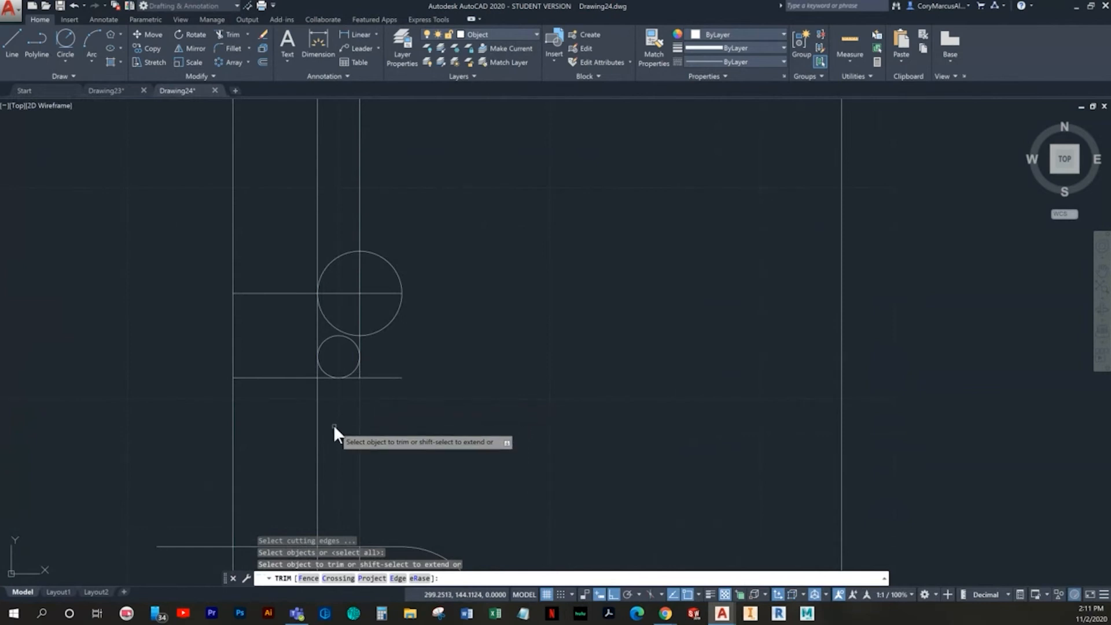
{"action": "left_click", "coordinate": [328, 443]}
{"action": "left_click", "coordinate": [280, 442]}
Trim the 80-unit horizontal line's overhangs so it spans only between the middle and right vertical lines
{"action": "scroll", "coordinate": [301, 454], "scroll_direction": "down", "scroll_amount": 2}
{"action": "middle_click_drag", "start_coordinate": [301, 452], "coordinate": [301, 387]}
{"action": "scroll", "coordinate": [283, 370], "scroll_direction": "up", "scroll_amount": 2}
{"action": "left_click", "coordinate": [283, 371]}
{"action": "left_click", "coordinate": [270, 329]}
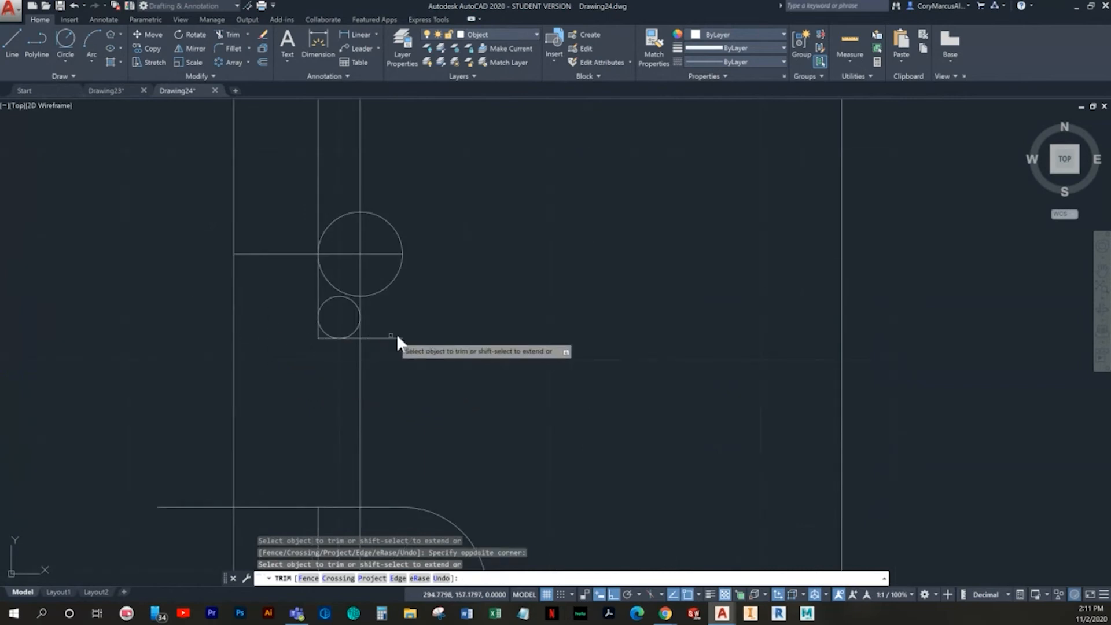
{"action": "left_click", "coordinate": [369, 336]}
Trim the radius 5 circle and the adjoining line ends to leave a rounded lower-left notch corner
{"action": "scroll", "coordinate": [364, 328], "scroll_direction": "up", "scroll_amount": 4}
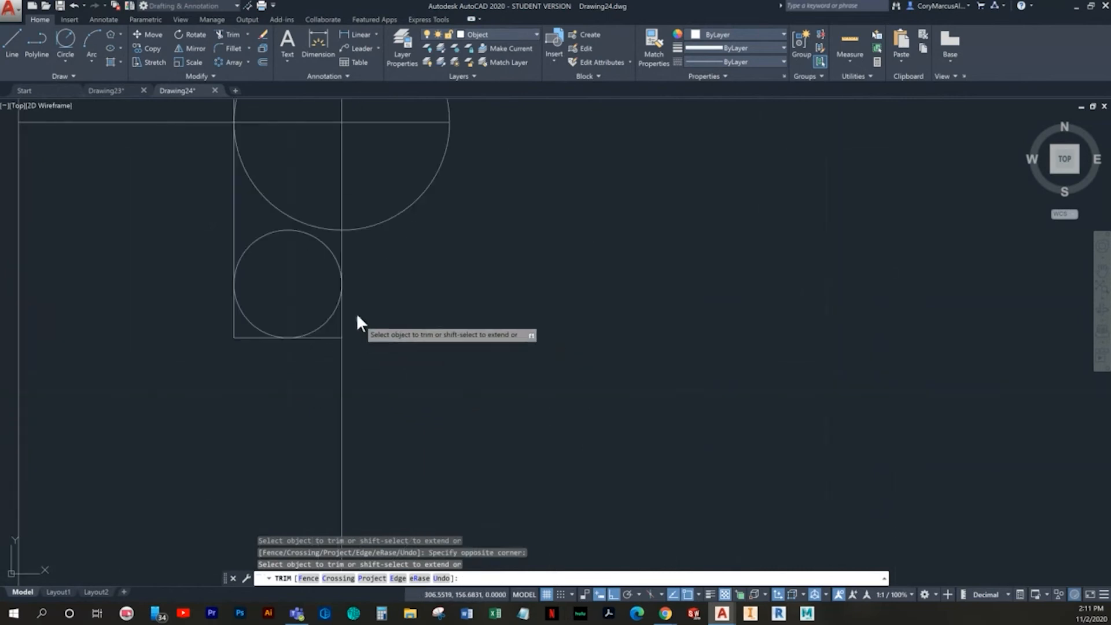
{"action": "left_click", "coordinate": [324, 239]}
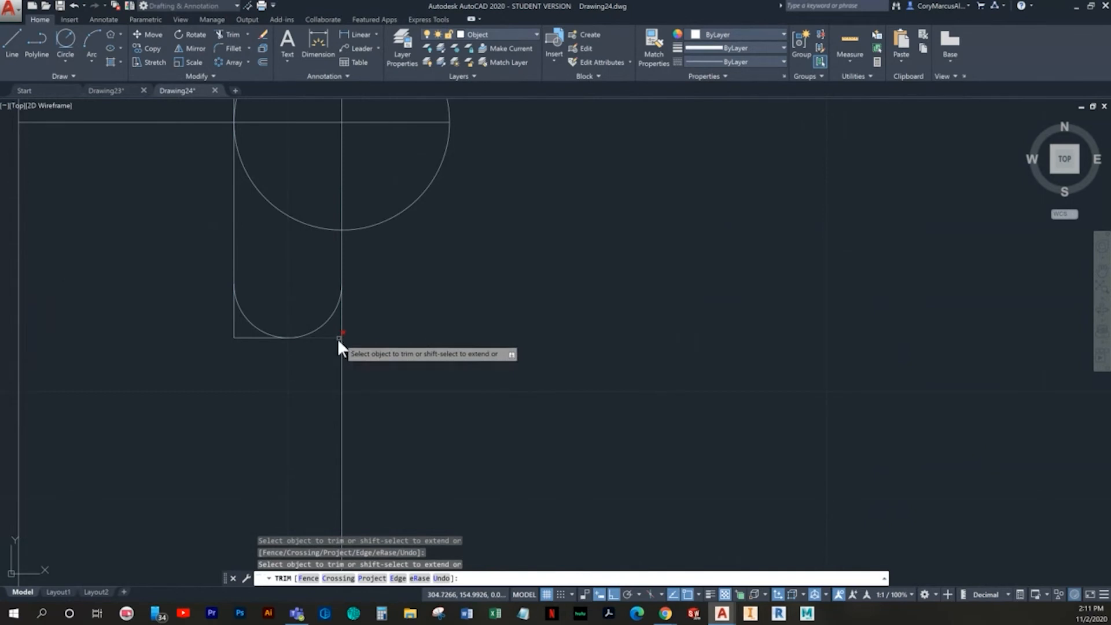
{"action": "left_click", "coordinate": [324, 322]}
{"action": "left_click", "coordinate": [243, 325]}
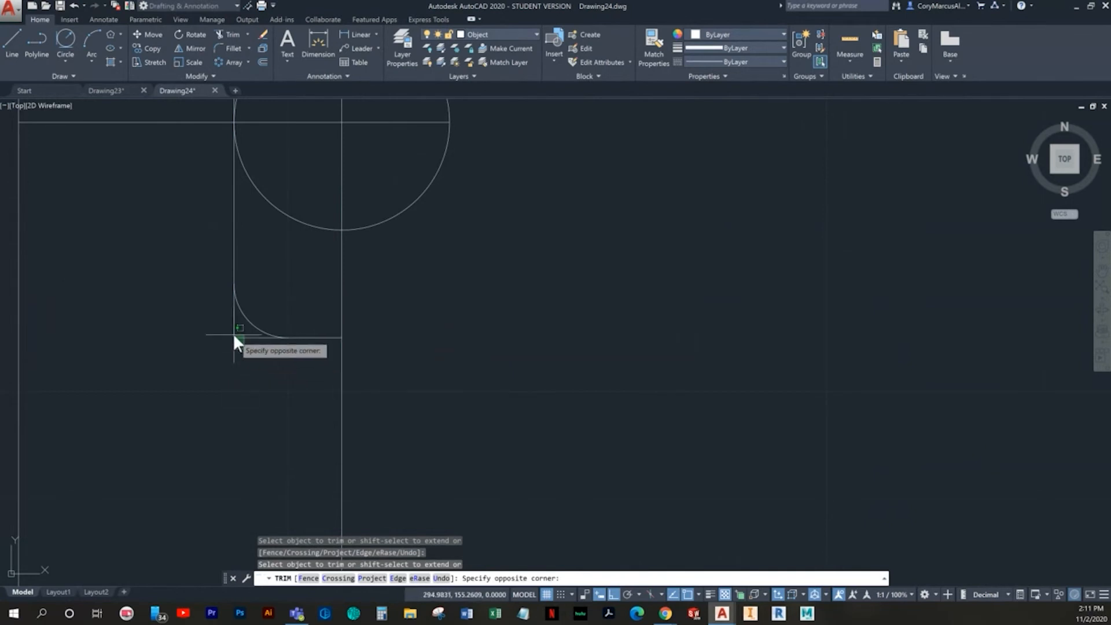
{"action": "left_click", "coordinate": [233, 333]}
Trim the radius 10 circle to its upper-left quarter arc
{"action": "scroll", "coordinate": [245, 321], "scroll_direction": "down", "scroll_amount": 2}
{"action": "middle_click_drag", "start_coordinate": [266, 315], "coordinate": [289, 416]}
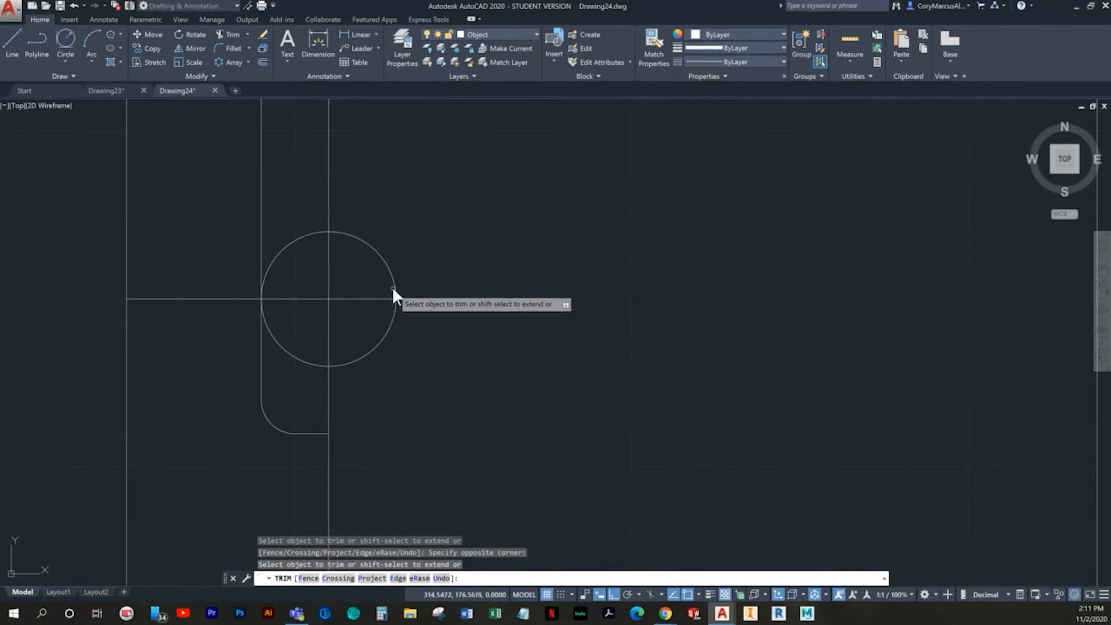
{"action": "left_click", "coordinate": [397, 267]}
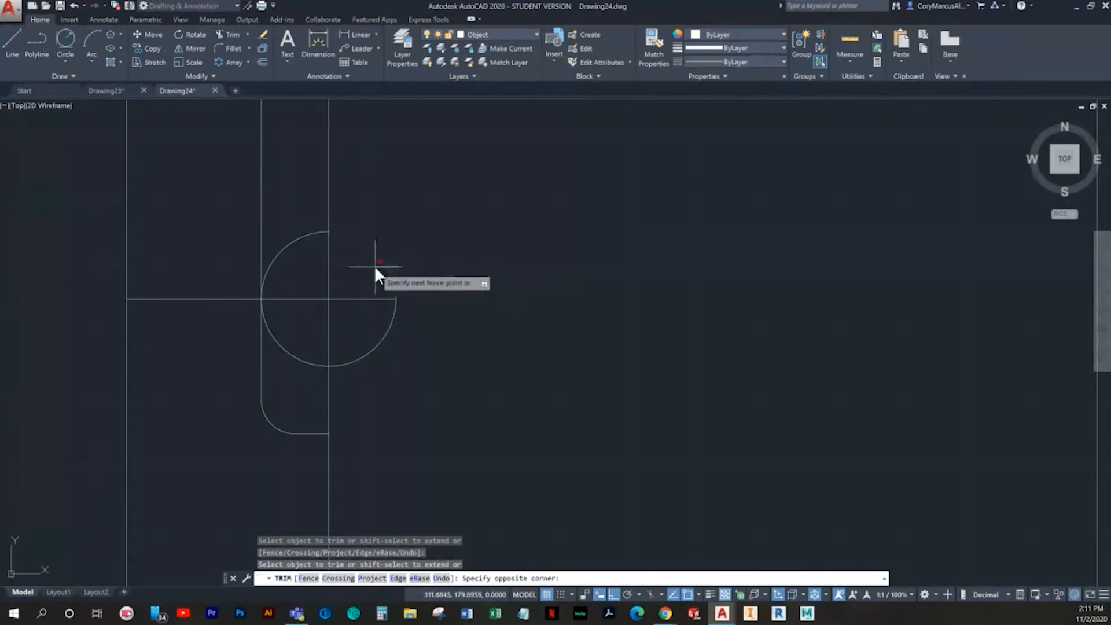
{"action": "left_click", "coordinate": [411, 366]}
{"action": "left_click", "coordinate": [382, 342]}
{"action": "left_click", "coordinate": [278, 335]}
Trim the right vertical line inside the lower lobe and the lobe's top line between the left edge and that vertical
{"action": "scroll", "coordinate": [347, 367], "scroll_direction": "down", "scroll_amount": 4}
{"action": "middle_click_drag", "start_coordinate": [422, 381], "coordinate": [430, 350]}
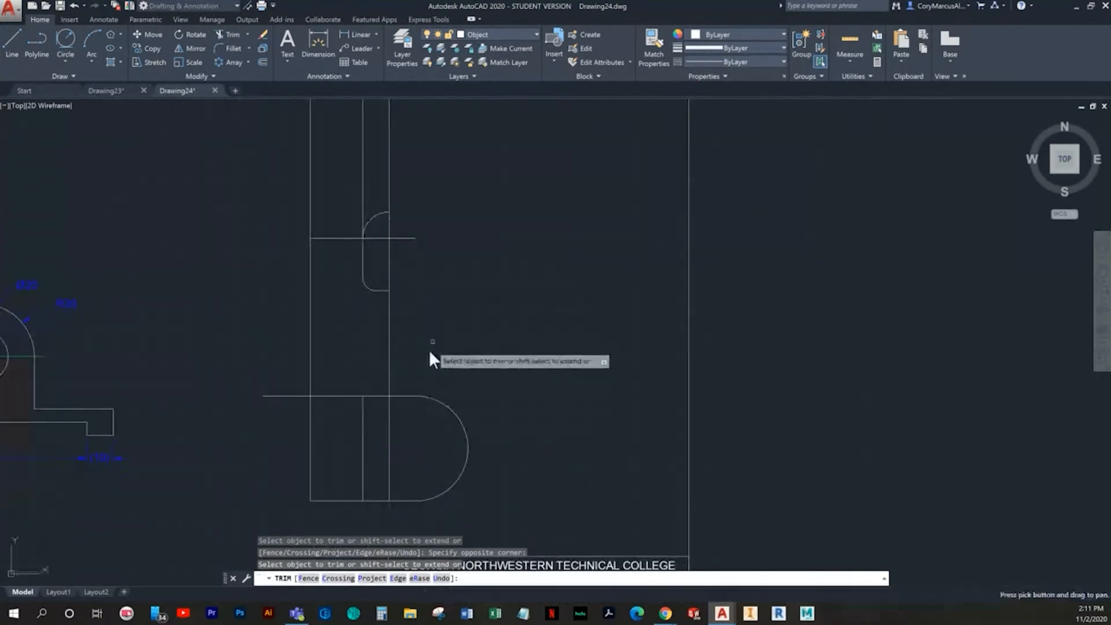
{"action": "left_click", "coordinate": [390, 448]}
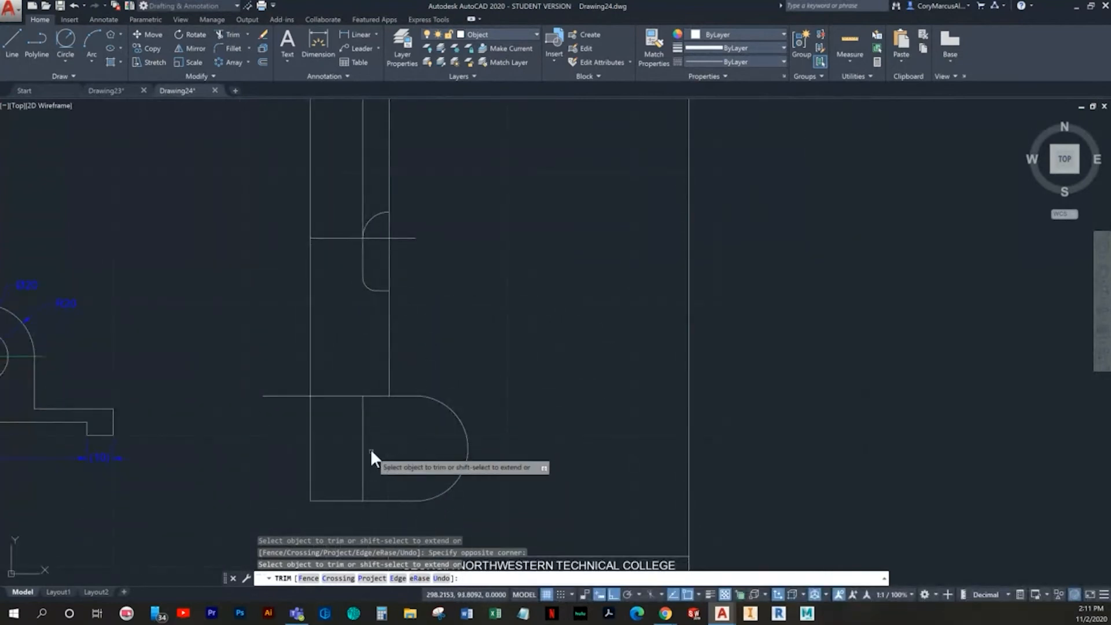
{"action": "left_click", "coordinate": [352, 395]}
{"action": "key", "text": "Escape"}
Erase the leftover vertical segment inside the lower lobe and the horizontal stub outside the part's left edge
{"action": "left_click", "coordinate": [375, 430]}
{"action": "left_click", "coordinate": [349, 428]}
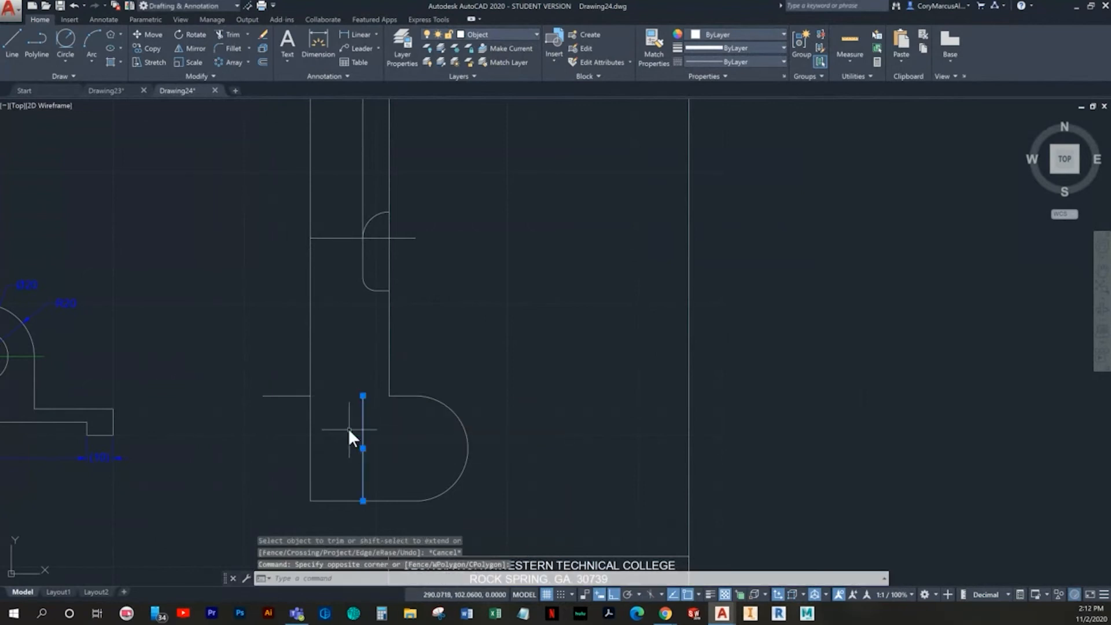
{"action": "key", "text": "Delete"}
Draw a circle of radius 3 below the notch, tangent to the notch's bottom line and the right vertical line
{"action": "scroll", "coordinate": [324, 405], "scroll_direction": "down", "scroll_amount": 2}
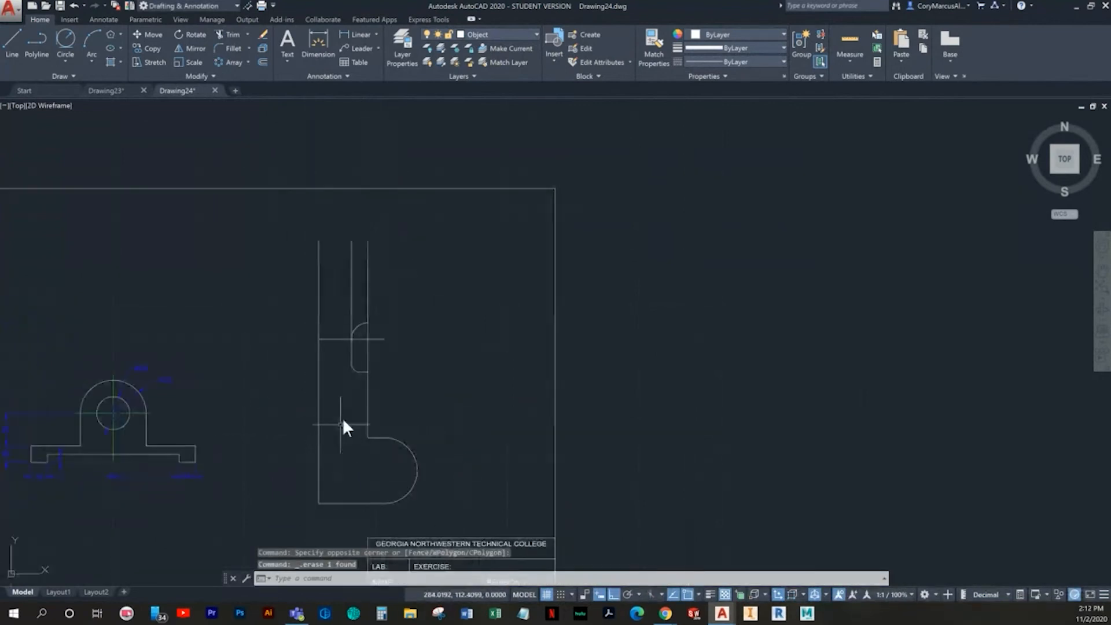
{"action": "middle_click_drag", "start_coordinate": [349, 428], "coordinate": [293, 406]}
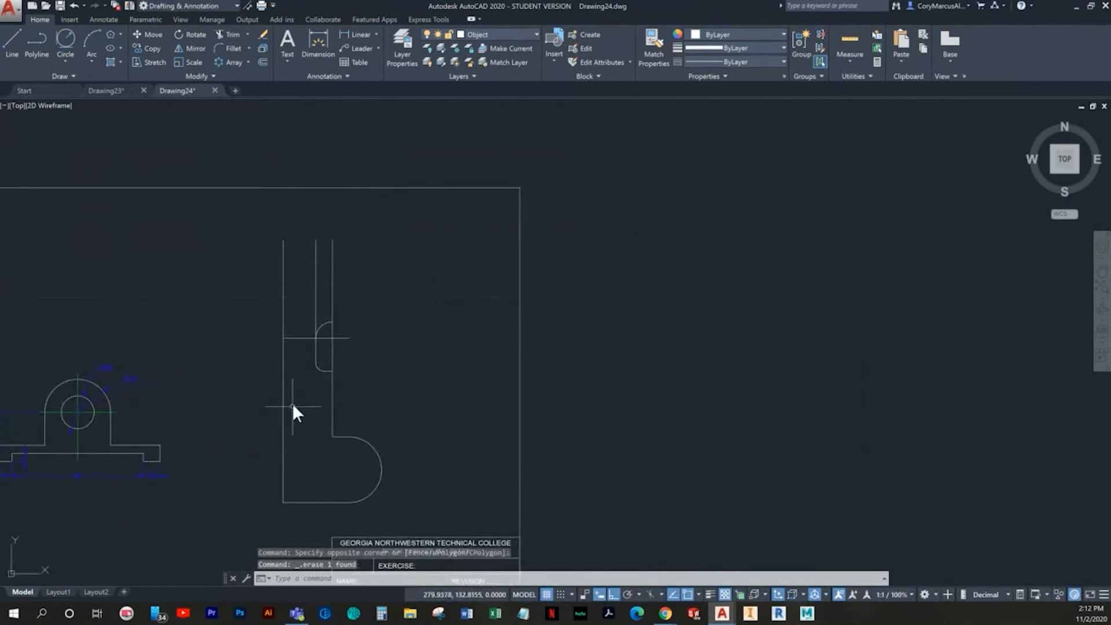
{"action": "scroll", "coordinate": [312, 348], "scroll_direction": "up", "scroll_amount": 4}
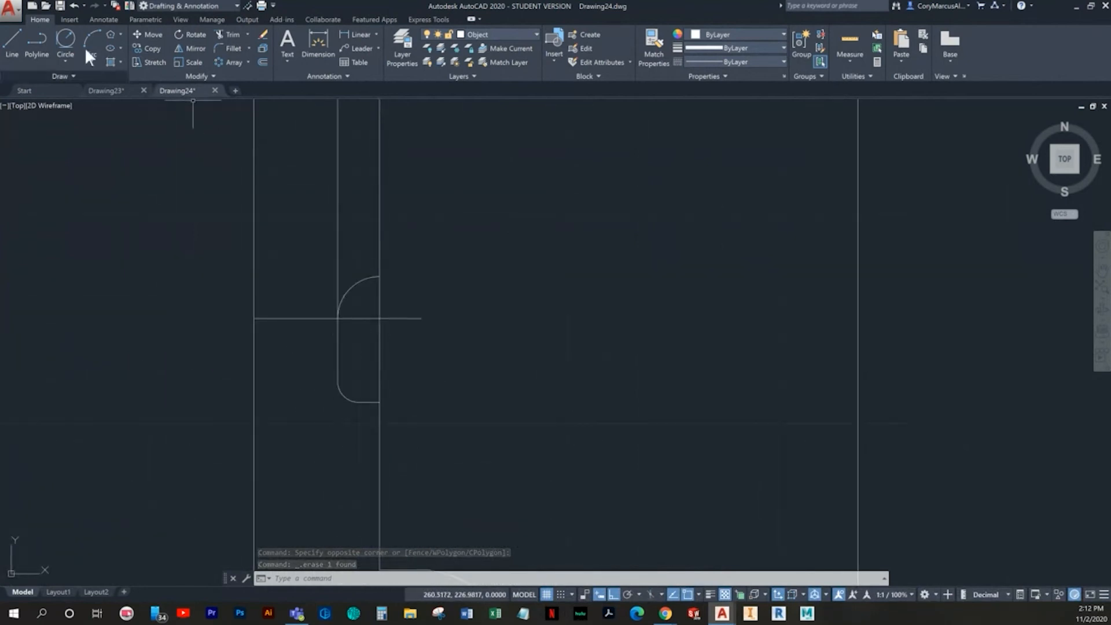
{"action": "left_click", "coordinate": [380, 414]}
{"action": "left_click", "coordinate": [362, 402]}
{"action": "type", "text": "3"}
{"action": "key", "text": "Return"}
{"action": "key", "text": "Escape"}
{"action": "key", "text": "Escape"}
Trim the radius 3 circle and the notch line's end to leave a rounded outer corner
{"action": "type", "text": "tr"}
{"action": "key", "text": "Return"}
{"action": "key", "text": "Return"}
{"action": "scroll", "coordinate": [370, 414], "scroll_direction": "up", "scroll_amount": 3}
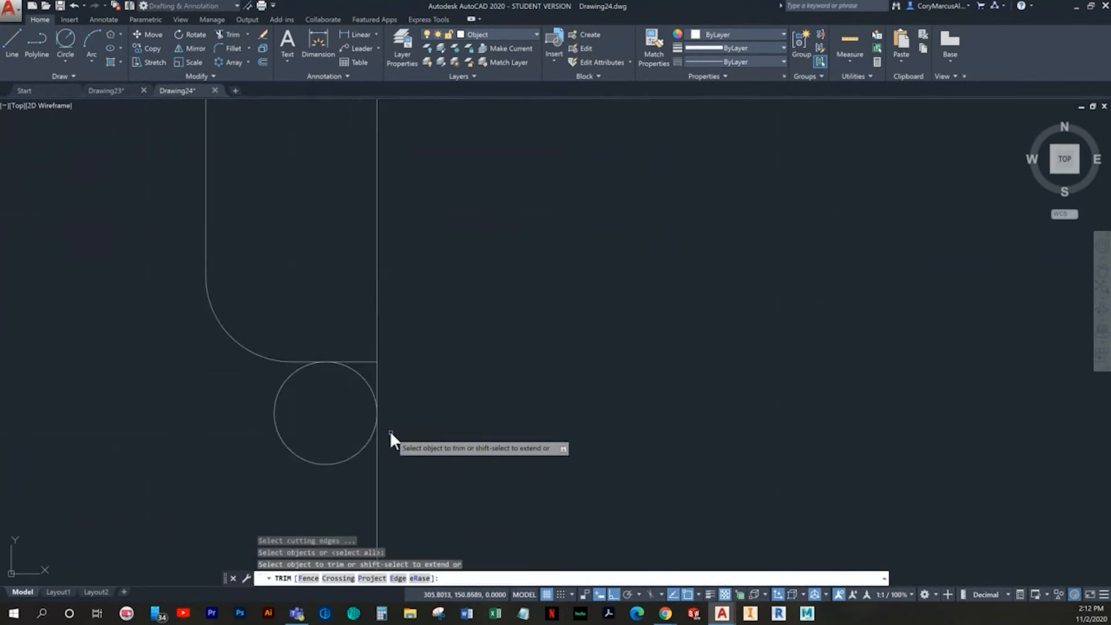
{"action": "left_click_drag", "start_coordinate": [339, 446], "coordinate": [314, 528]}
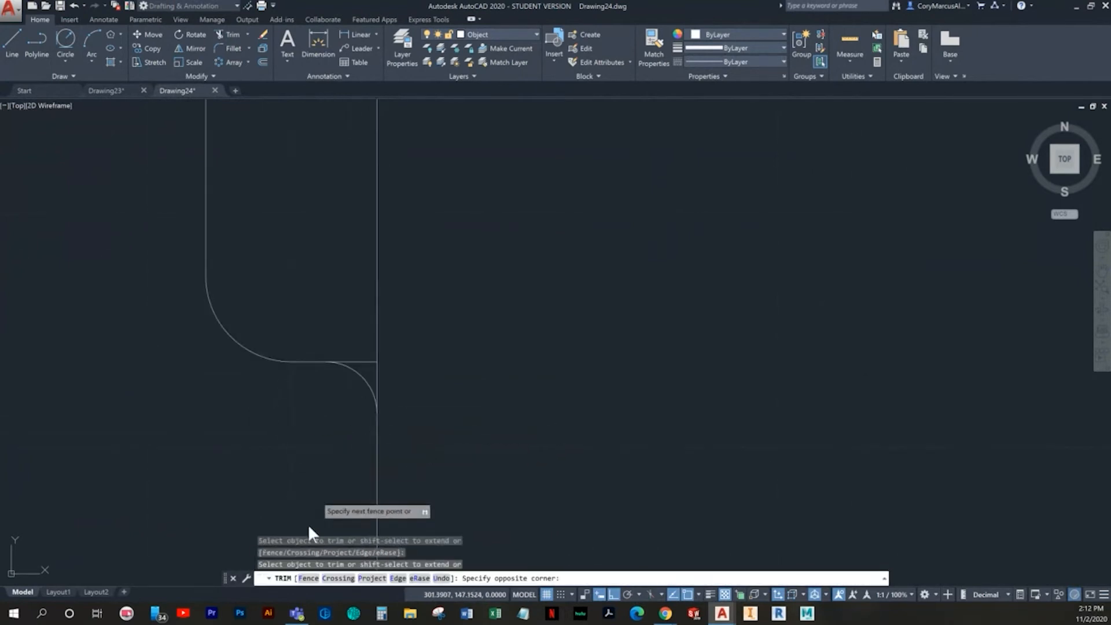
{"action": "left_click", "coordinate": [360, 362]}
{"action": "key", "text": "Escape"}
Trim the right vertical line across the notch, between the upper horizontal line and the radius 3 corner
{"action": "scroll", "coordinate": [399, 346], "scroll_direction": "down", "scroll_amount": 3}
{"action": "middle_click_drag", "start_coordinate": [389, 304], "coordinate": [365, 364]}
{"action": "type", "text": "tr"}
{"action": "key", "text": "Return"}
{"action": "key", "text": "Return"}
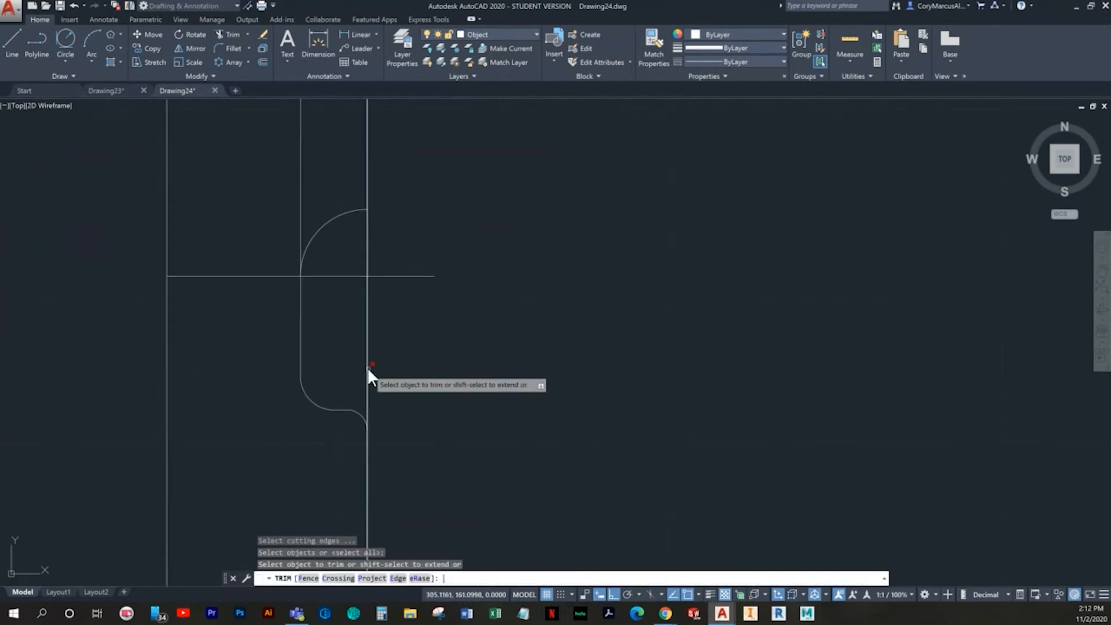
{"action": "left_click_drag", "start_coordinate": [370, 367], "coordinate": [351, 349]}
{"action": "key", "text": "Escape"}
{"action": "scroll", "coordinate": [360, 381], "scroll_direction": "down", "scroll_amount": 4}
{"action": "middle_click_drag", "start_coordinate": [421, 326], "coordinate": [421, 323]}
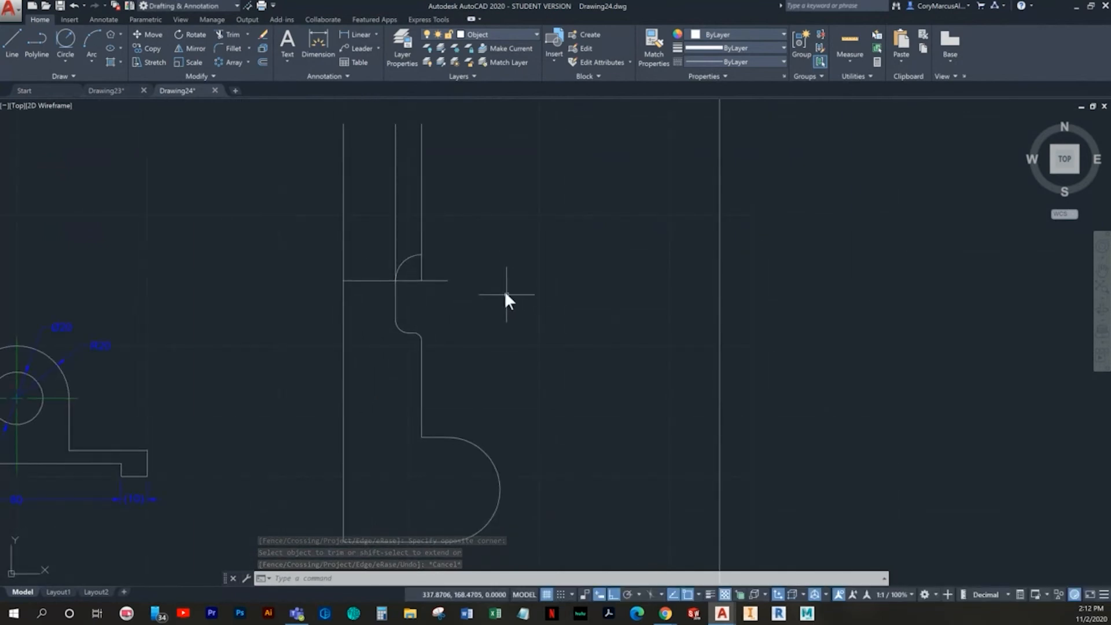
{"action": "type", "text": "o"}
{"action": "key", "text": "Return"}
{"action": "type", "text": "12"}
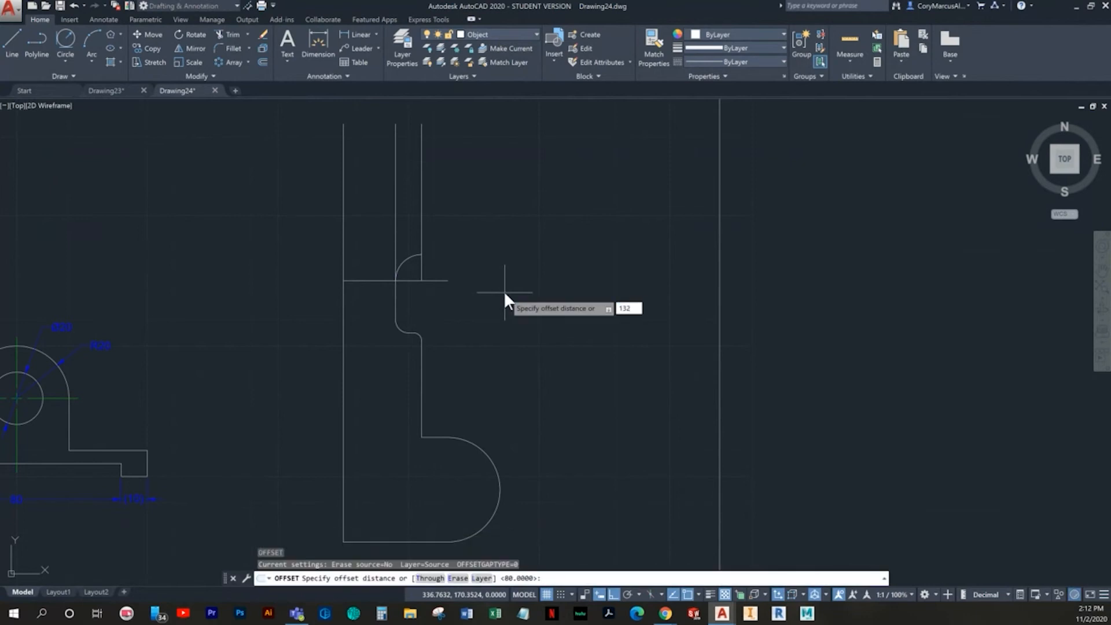
{"action": "key", "text": "Return"}
{"action": "key", "text": "Escape"}
{"action": "key", "text": "Escape"}
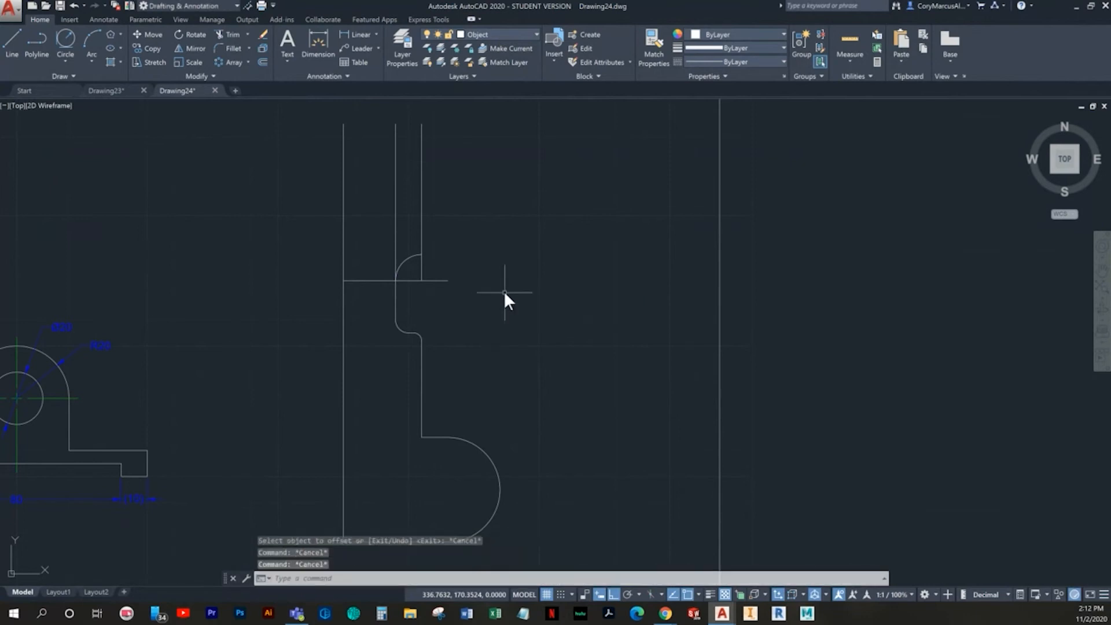
Offset the part's bottom edge 125 upward to locate the centre of the upper lobe
{"action": "key", "text": "Return"}
{"action": "type", "text": "125"}
{"action": "key", "text": "Return"}
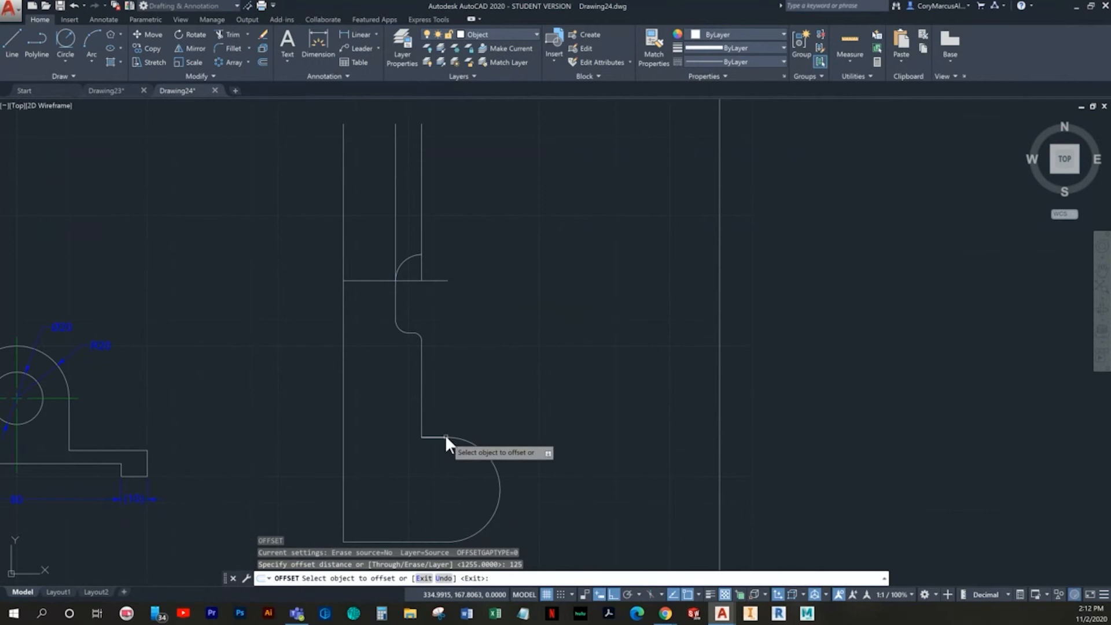
{"action": "middle_click_drag", "start_coordinate": [437, 457], "coordinate": [446, 401]}
{"action": "left_click", "coordinate": [438, 482]}
{"action": "left_click", "coordinate": [515, 285]}
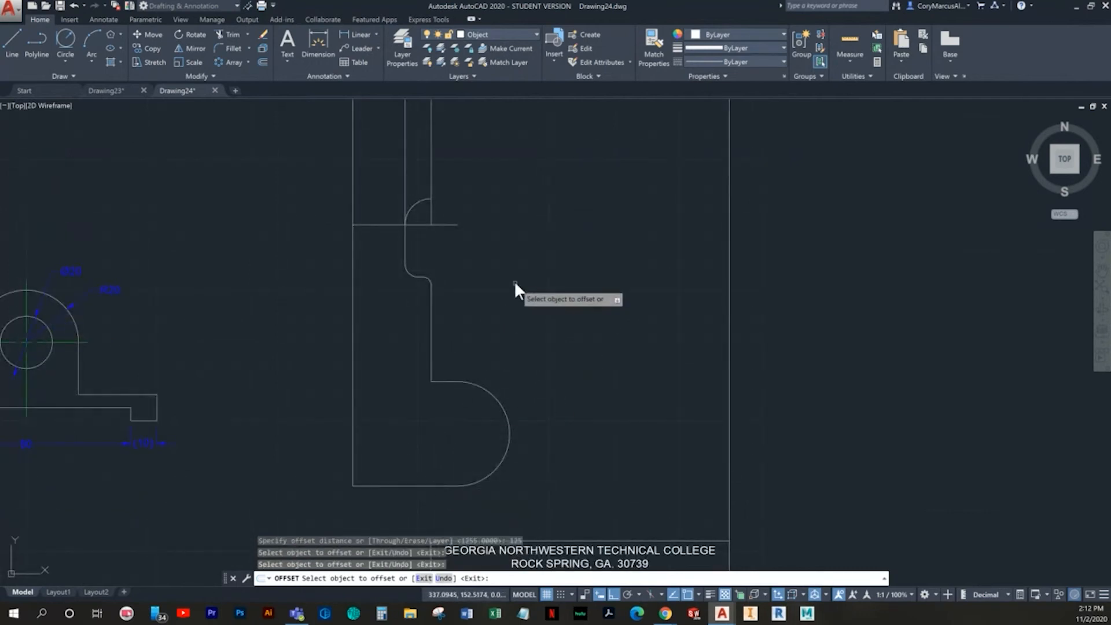
{"action": "middle_click_drag", "start_coordinate": [514, 298], "coordinate": [486, 408]}
{"action": "scroll", "coordinate": [485, 409], "scroll_direction": "down", "scroll_amount": 2}
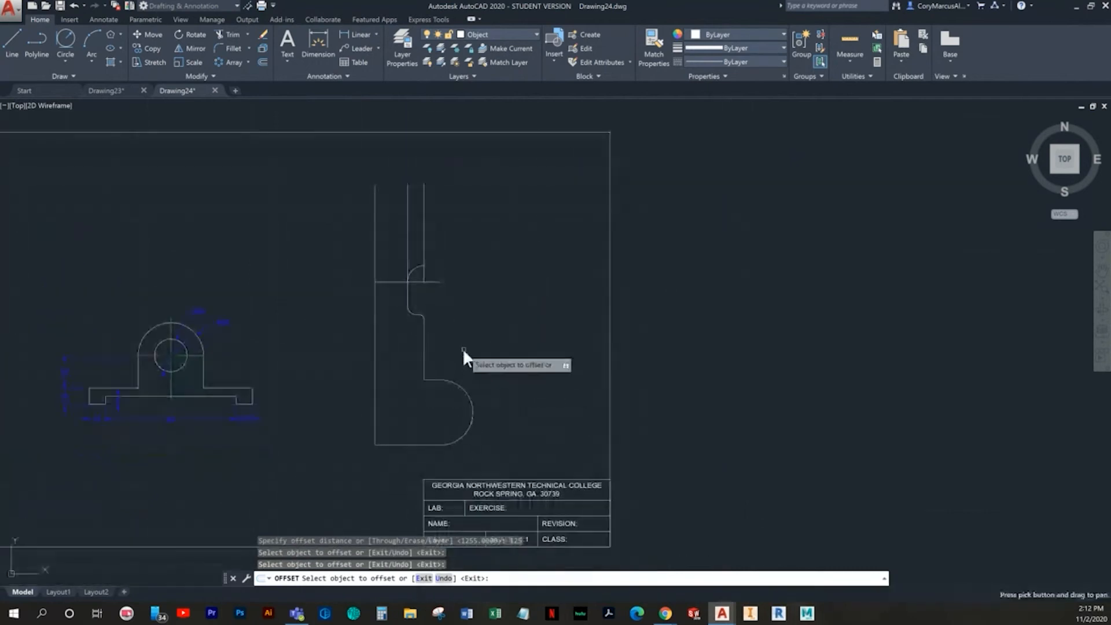
{"action": "left_click", "coordinate": [409, 444]}
{"action": "left_click", "coordinate": [414, 428]}
{"action": "scroll", "coordinate": [481, 330], "scroll_direction": "down", "scroll_amount": 3}
{"action": "scroll", "coordinate": [458, 302], "scroll_direction": "up", "scroll_amount": 5}
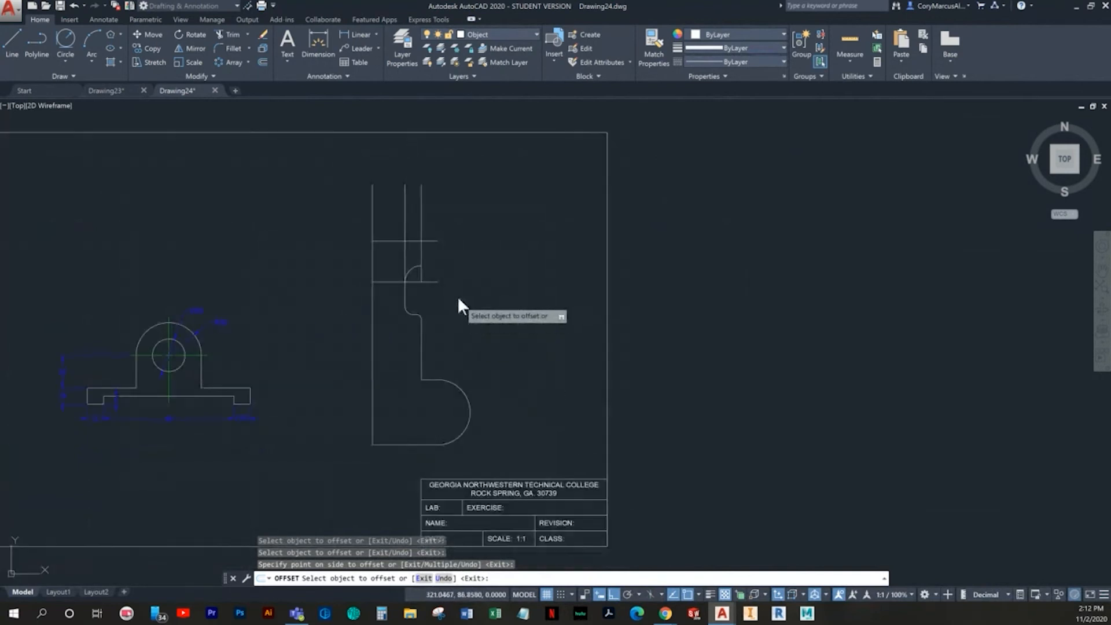
{"action": "key", "text": "Escape"}
{"action": "key", "text": "Escape"}
{"action": "scroll", "coordinate": [421, 242], "scroll_direction": "up", "scroll_amount": 2}
{"action": "key", "text": "Escape"}
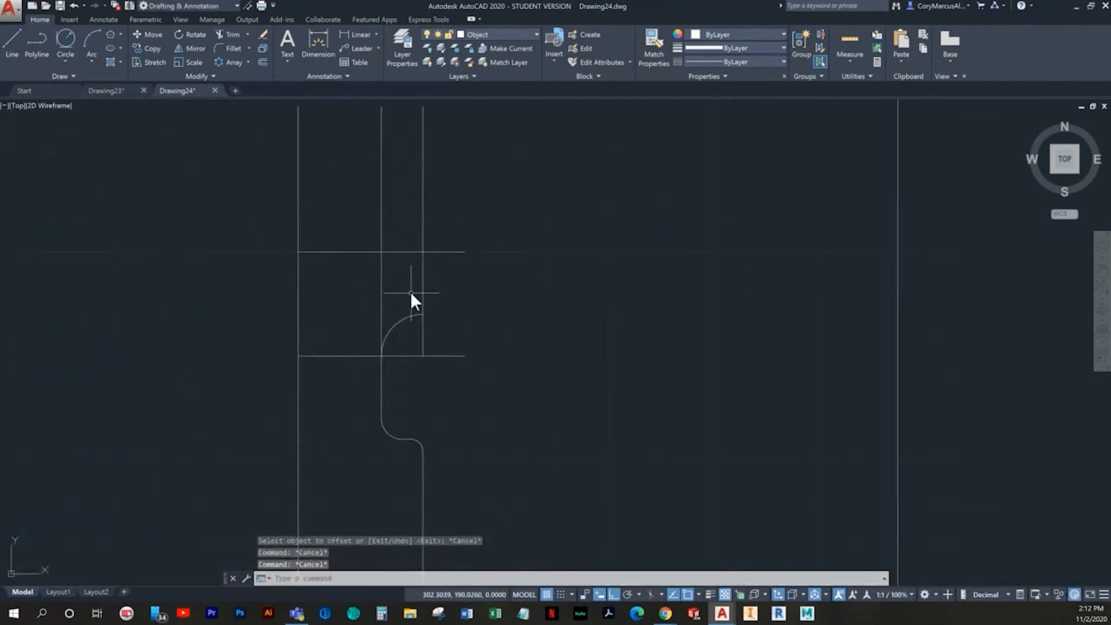
Draw a circle of radius 15 centred where the new horizontal offset line crosses the part's right vertical line
{"action": "middle_click_drag", "start_coordinate": [410, 290], "coordinate": [409, 343]}
{"action": "left_click", "coordinate": [409, 344]}
{"action": "key", "text": "Escape"}
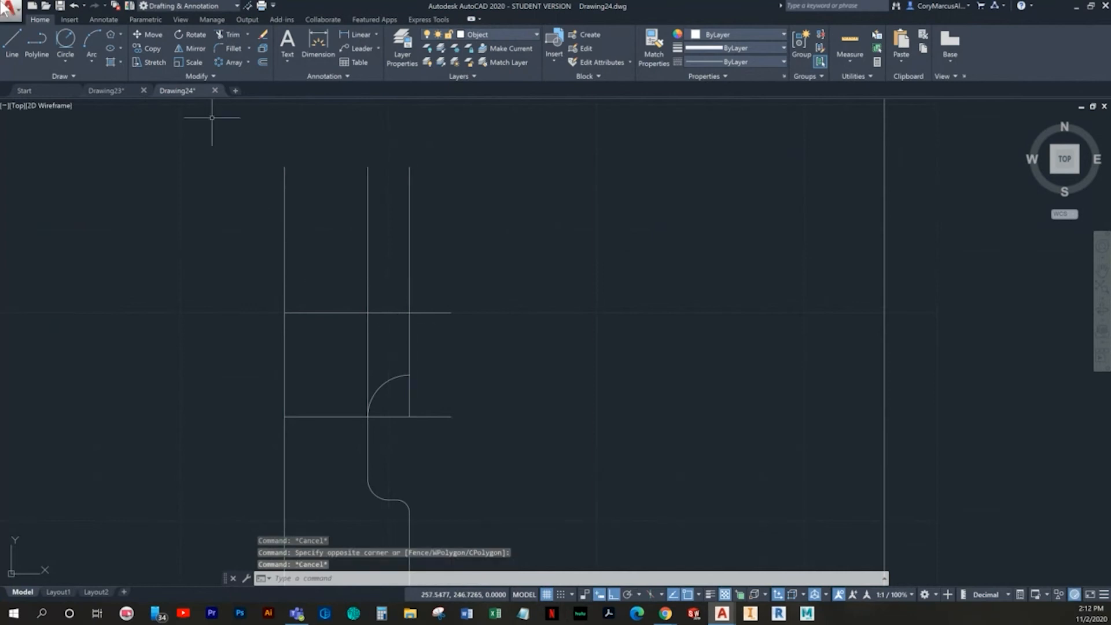
{"action": "left_click", "coordinate": [61, 55]}
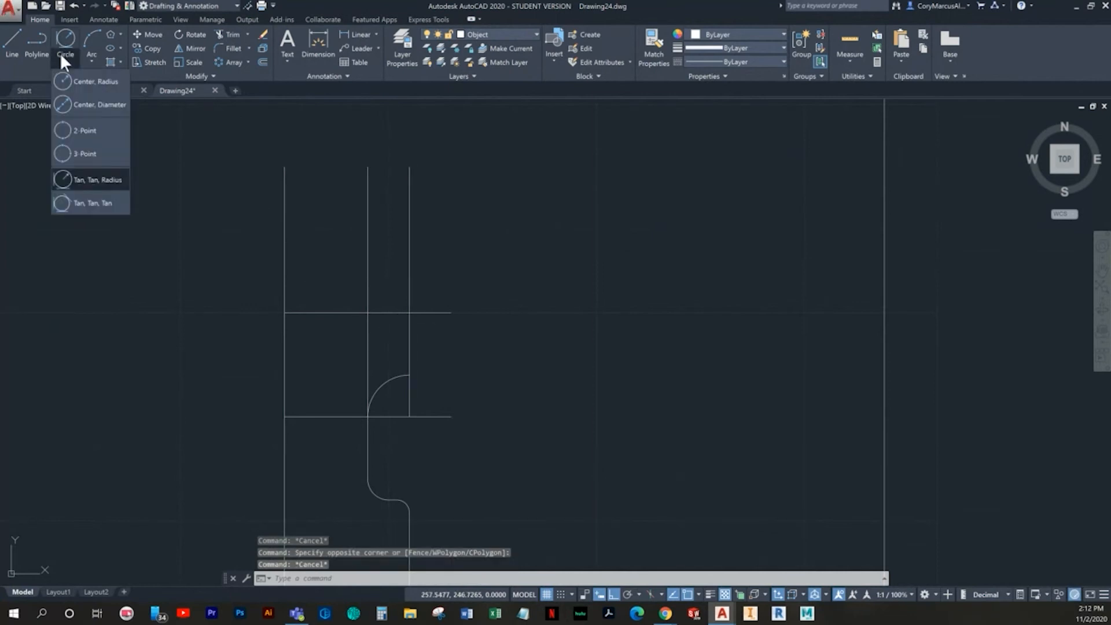
{"action": "left_click", "coordinate": [92, 80]}
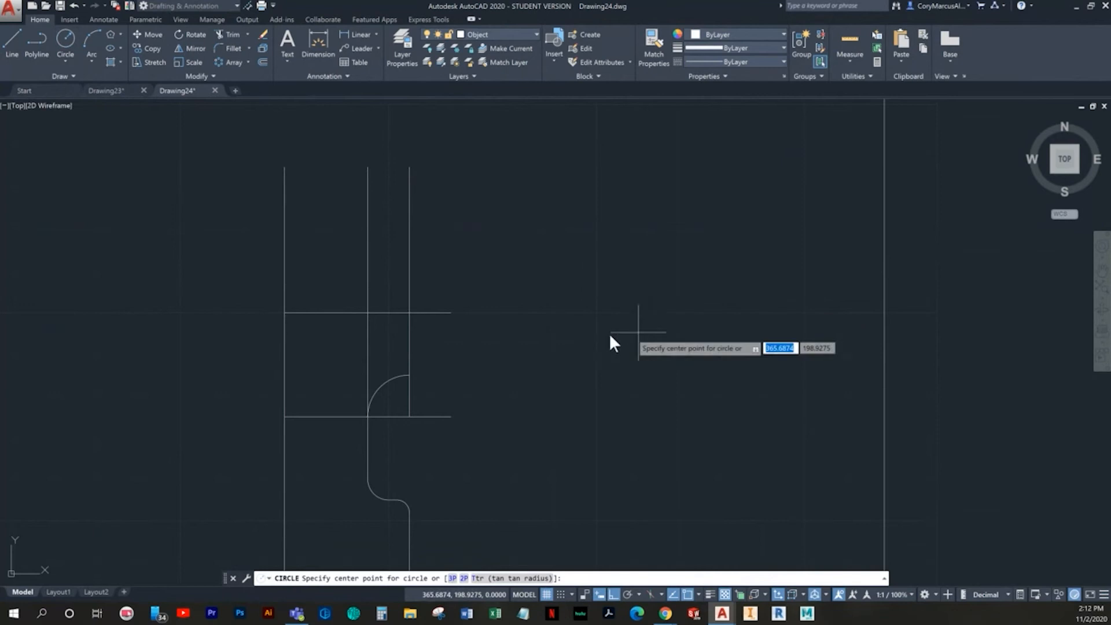
{"action": "left_click", "coordinate": [409, 312]}
{"action": "type", "text": "15"}
{"action": "key", "text": "Return"}
{"action": "key", "text": "Escape"}
{"action": "key", "text": "Escape"}
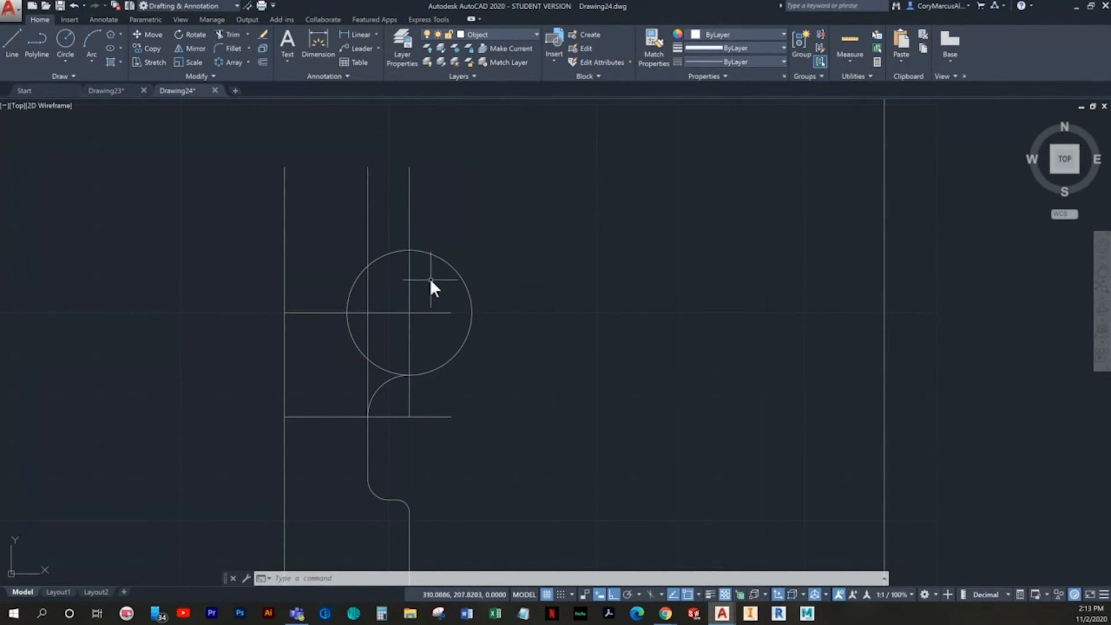
{"action": "left_click", "coordinate": [413, 260]}
{"action": "left_click", "coordinate": [397, 288]}
{"action": "key", "text": "Escape"}
{"action": "left_click", "coordinate": [455, 265]}
{"action": "left_click", "coordinate": [442, 273]}
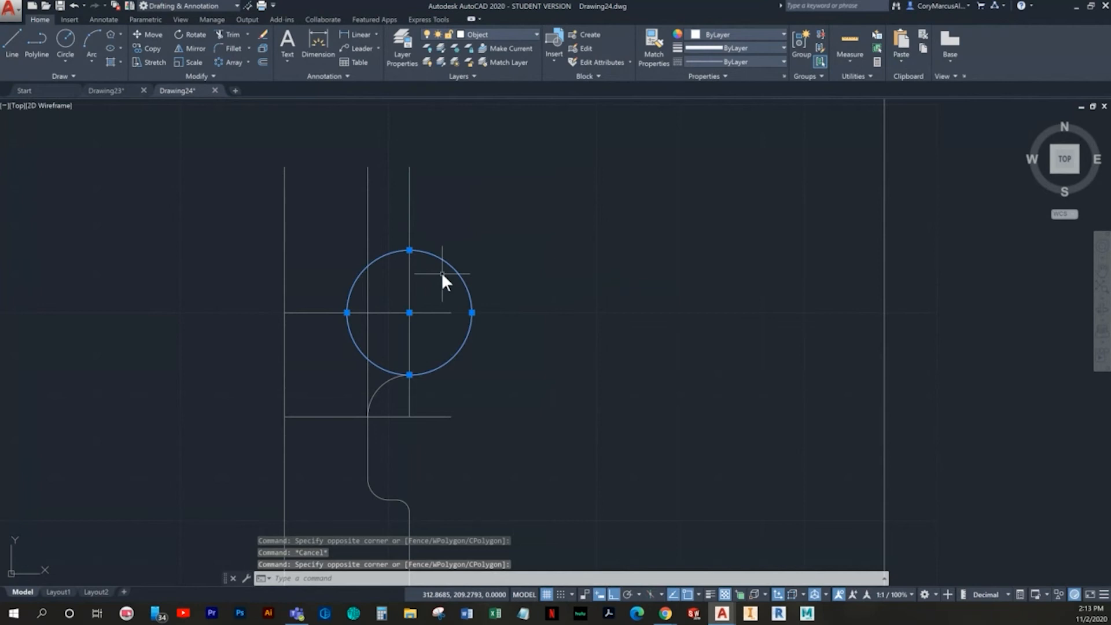
{"action": "key", "text": "Escape"}
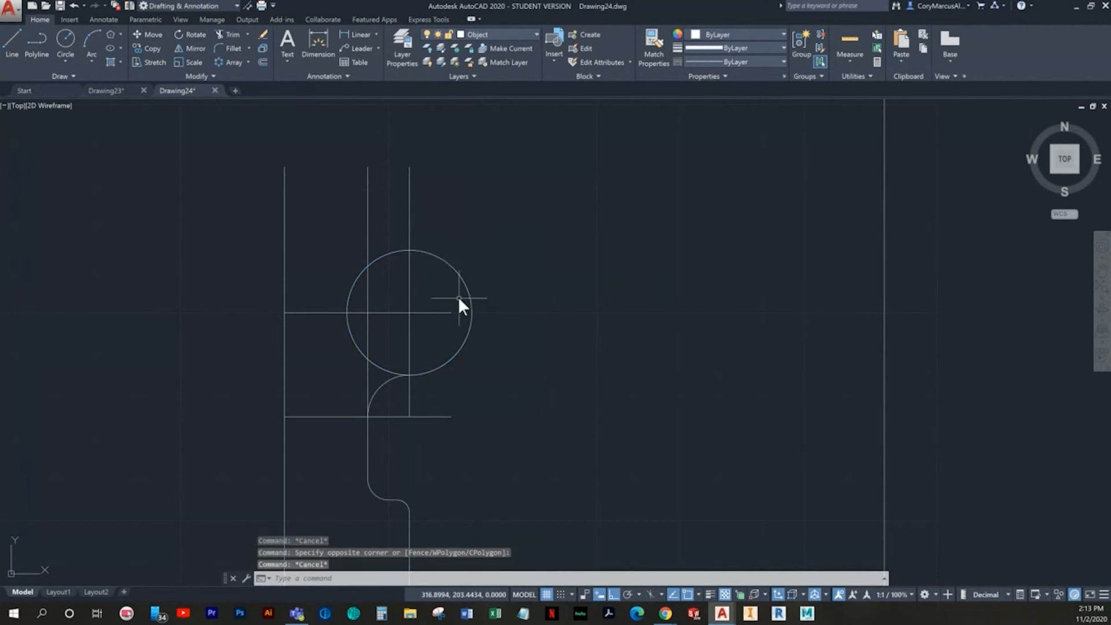
Trim away the part of the radius 15 circle lying to the left of the right vertical line, leaving a semicircle
{"action": "type", "text": "tr"}
{"action": "key", "text": "Return"}
{"action": "key", "text": "Return"}
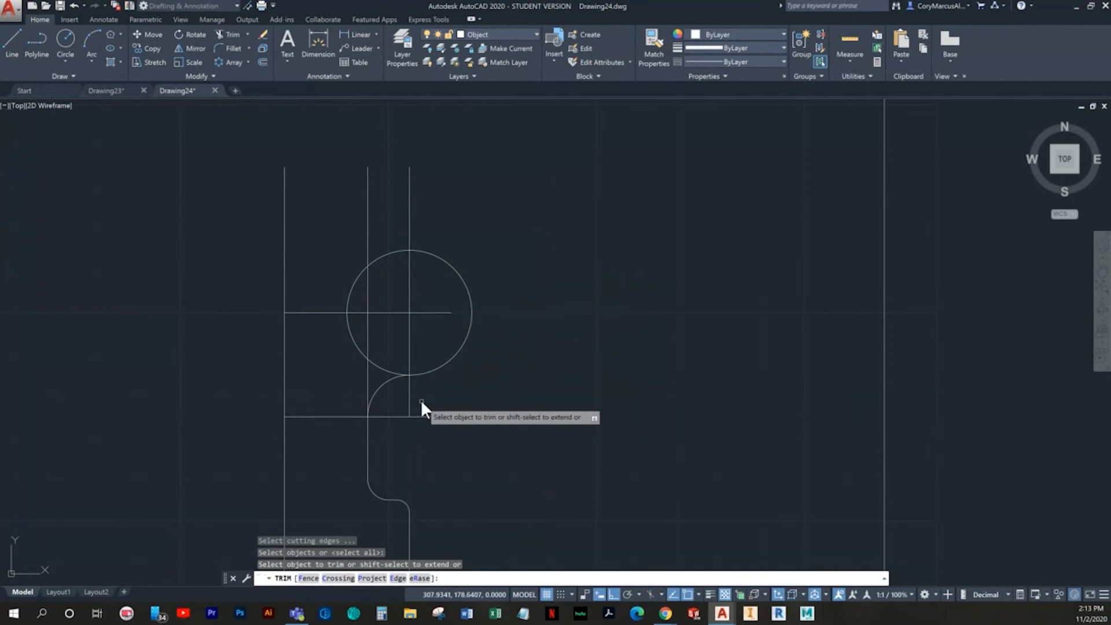
{"action": "scroll", "coordinate": [412, 376], "scroll_direction": "up", "scroll_amount": 2}
{"action": "left_click", "coordinate": [381, 369]}
{"action": "left_click", "coordinate": [366, 368]}
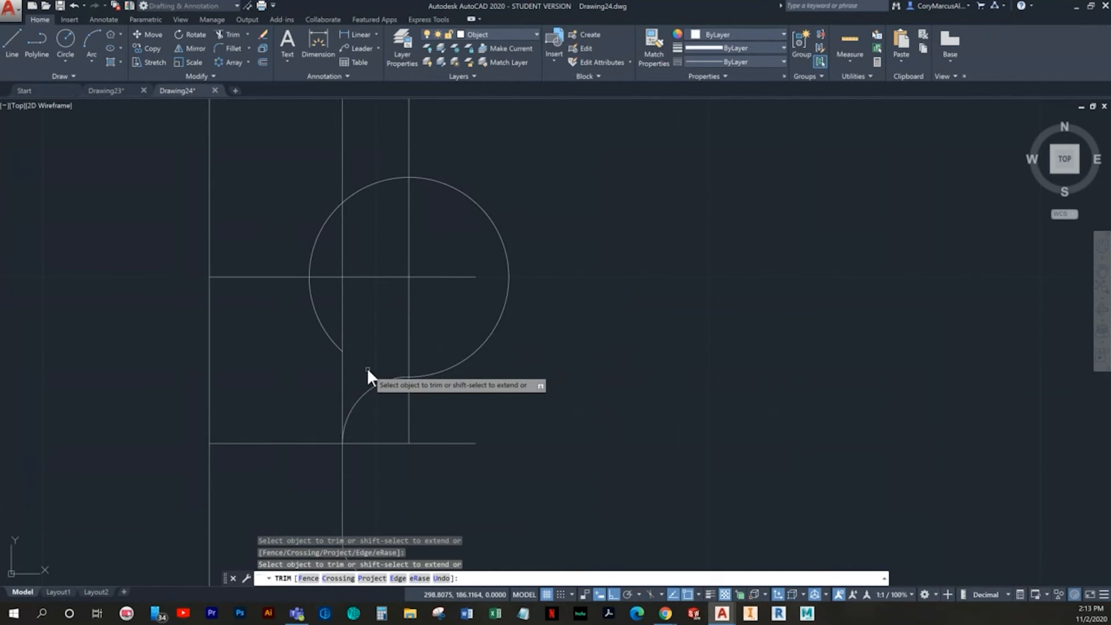
{"action": "left_click", "coordinate": [316, 314]}
{"action": "left_click", "coordinate": [334, 259]}
{"action": "left_click", "coordinate": [307, 231]}
{"action": "left_click", "coordinate": [383, 178]}
{"action": "middle_click_drag", "start_coordinate": [382, 206], "coordinate": [356, 267]}
{"action": "key", "text": "Return"}
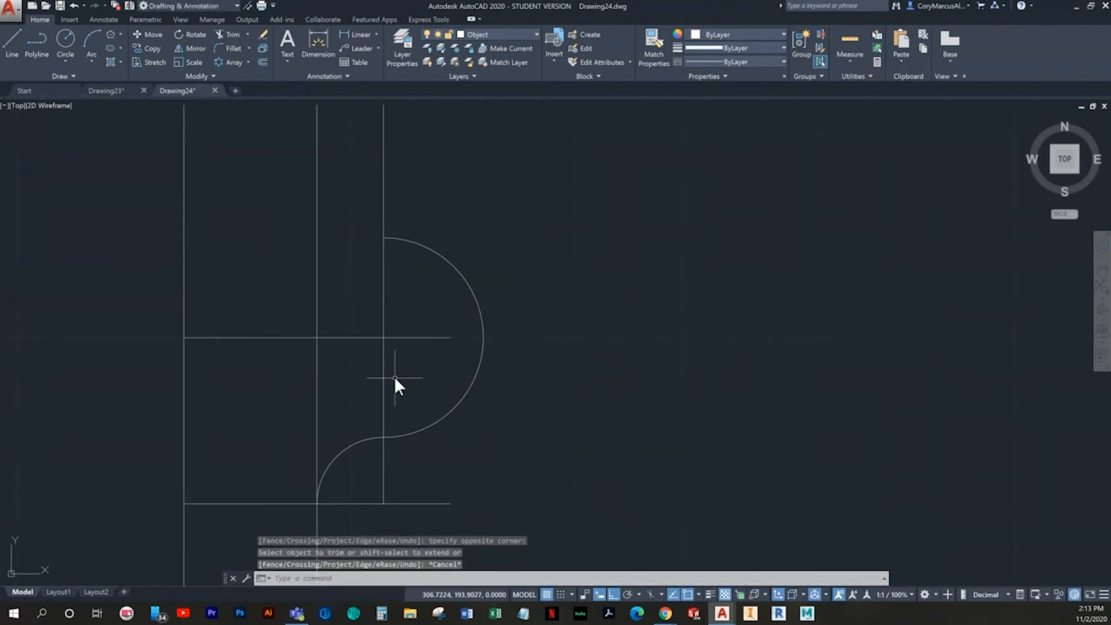
Trim the right vertical line inside the radius 15 semicircle and below it down to the lower horizontal line
{"action": "key", "text": "Return"}
{"action": "key", "text": "Return"}
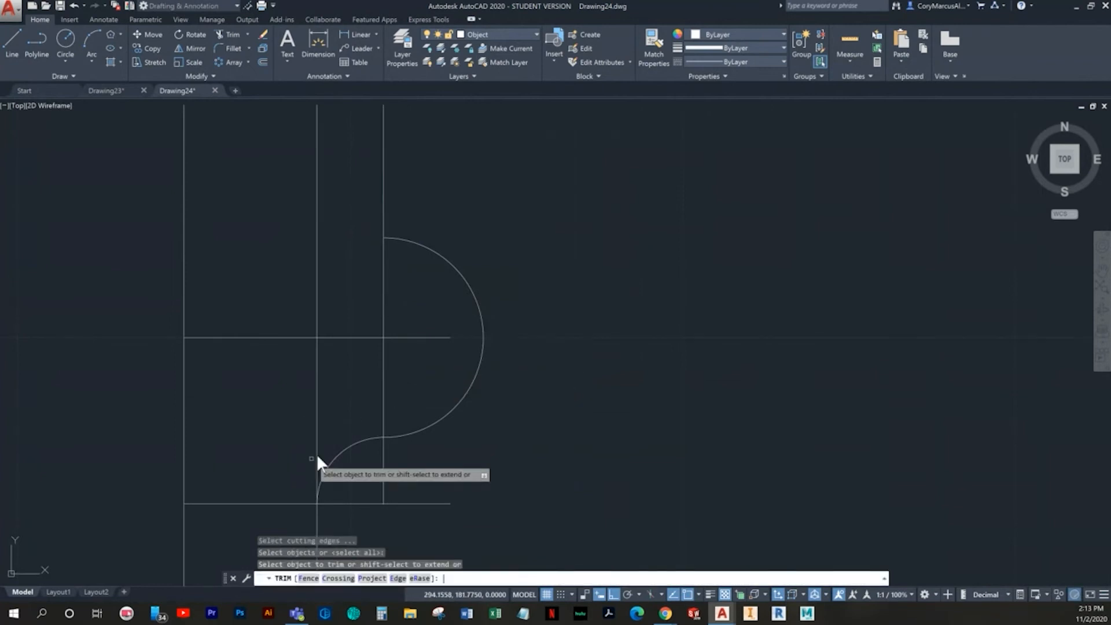
{"action": "left_click", "coordinate": [403, 484]}
{"action": "left_click", "coordinate": [382, 363]}
{"action": "left_click", "coordinate": [383, 307]}
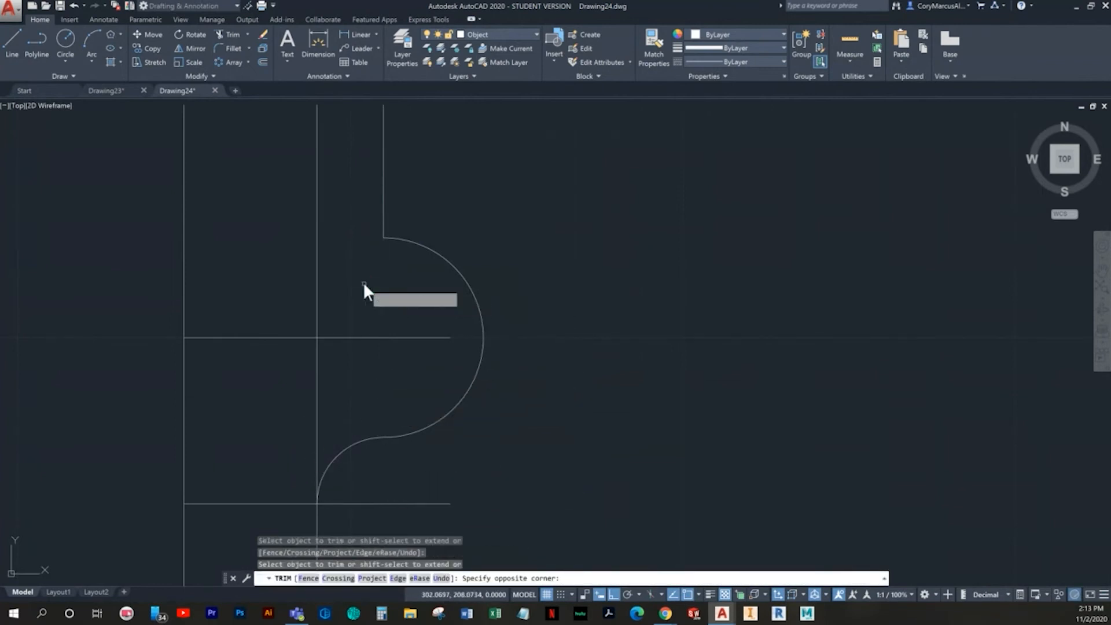
{"action": "key", "text": "Escape"}
Erase the two horizontal construction lines through the semicircle's centre and the top of the notch
{"action": "left_click", "coordinate": [367, 338]}
{"action": "key", "text": "Delete"}
{"action": "left_click", "coordinate": [422, 478]}
{"action": "left_click", "coordinate": [390, 508]}
{"action": "key", "text": "Delete"}
{"action": "scroll", "coordinate": [368, 378], "scroll_direction": "down", "scroll_amount": 2}
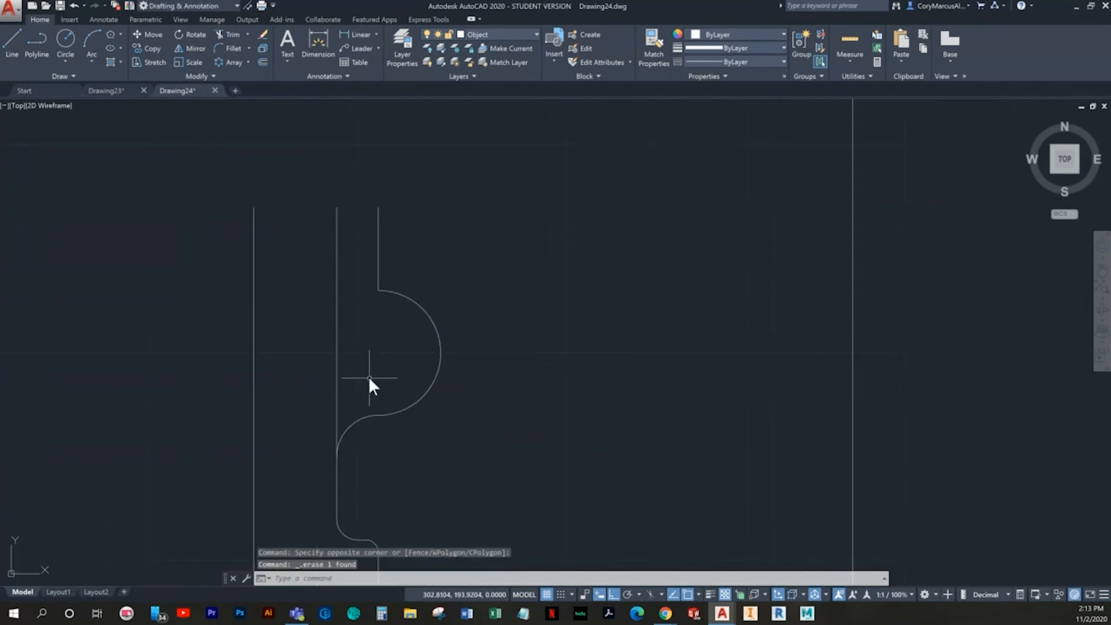
Trim the inner vertical line above the notch's upper arc
{"action": "type", "text": "tr"}
{"action": "key", "text": "Return"}
{"action": "key", "text": "Return"}
{"action": "left_click", "coordinate": [337, 366]}
{"action": "key", "text": "Escape"}
{"action": "key", "text": "Escape"}
Draw a circle of radius 10 tangent to the top of the semicircle and the right vertical line above it
{"action": "scroll", "coordinate": [353, 335], "scroll_direction": "up", "scroll_amount": 3}
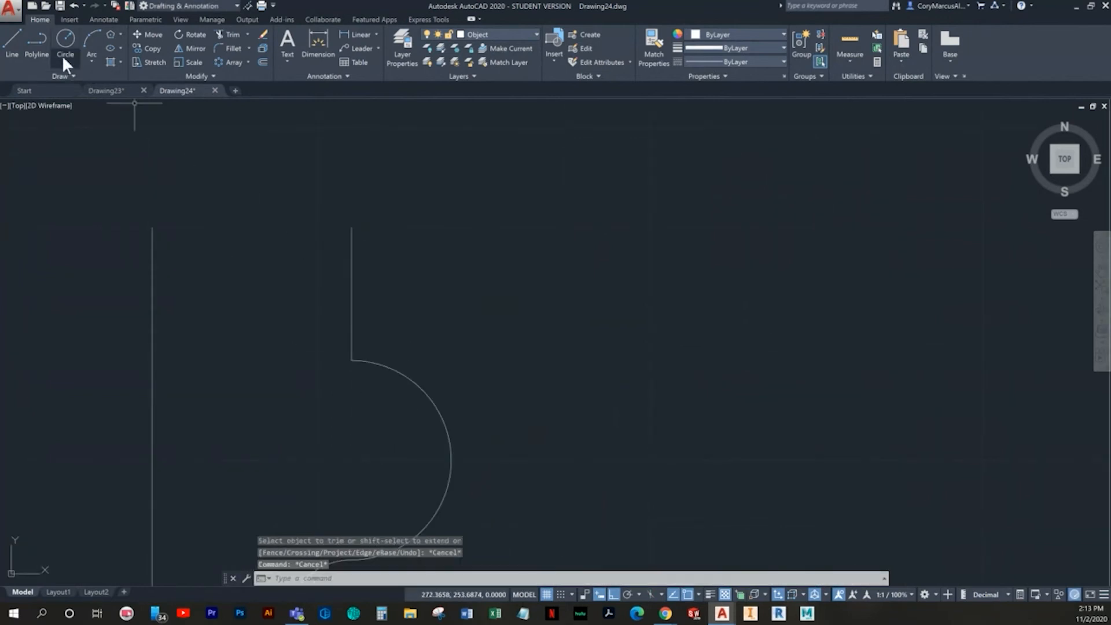
{"action": "left_click", "coordinate": [63, 60]}
{"action": "left_click", "coordinate": [81, 179]}
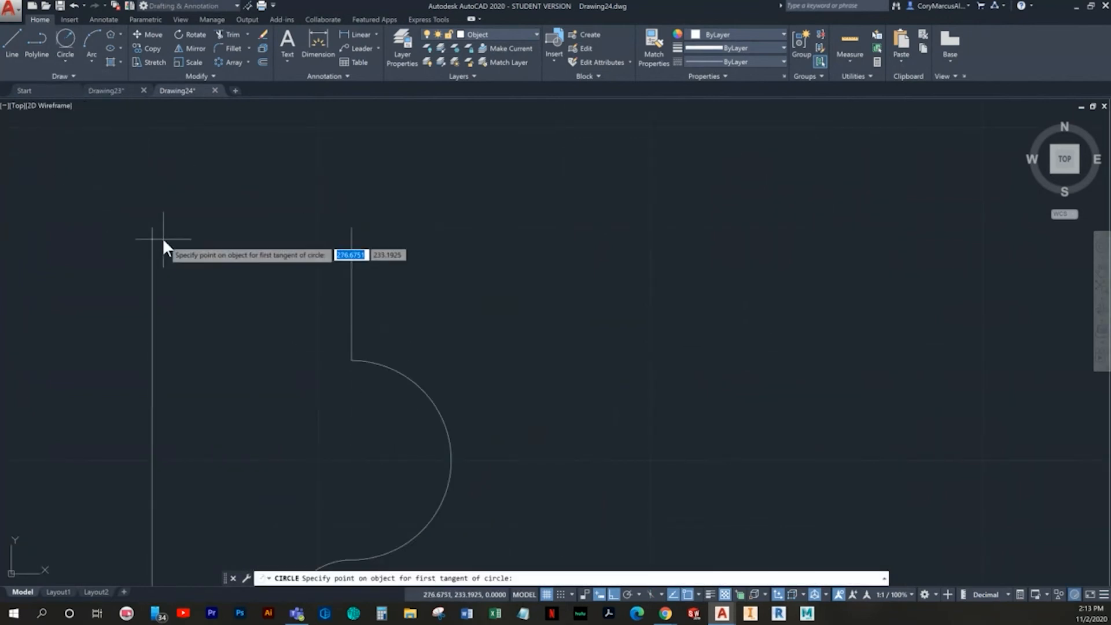
{"action": "left_click", "coordinate": [375, 370]}
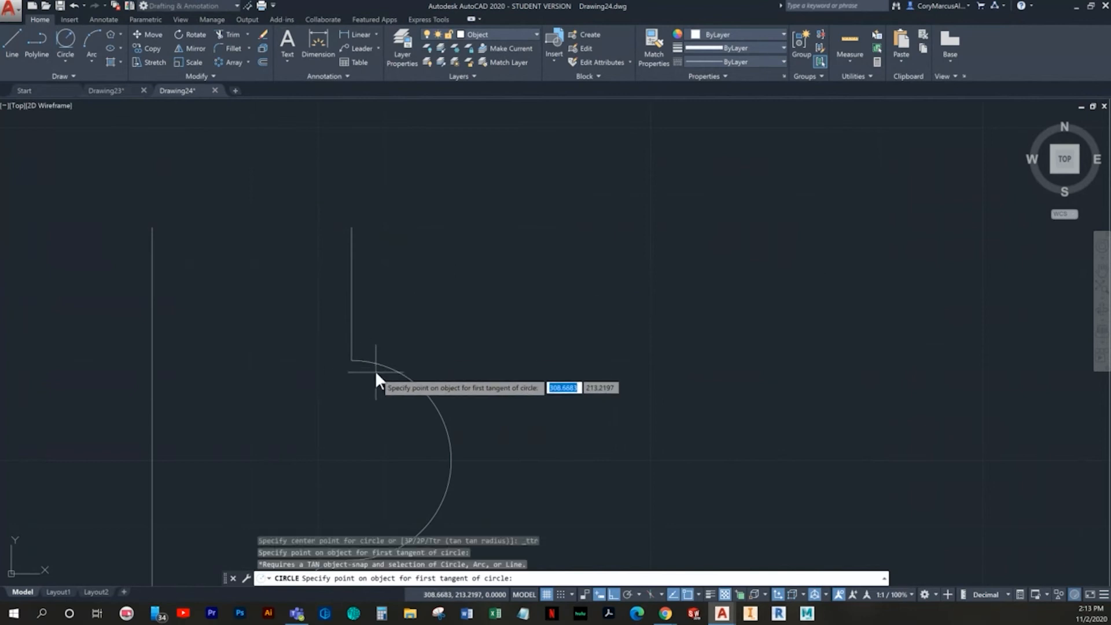
{"action": "left_click", "coordinate": [374, 367]}
{"action": "left_click", "coordinate": [353, 328]}
{"action": "type", "text": "10"}
{"action": "key", "text": "Return"}
Trim the radius 10 circle and the sharp corner beneath it to leave a smooth concave transition into the semicircle
{"action": "type", "text": "tr"}
{"action": "key", "text": "Return"}
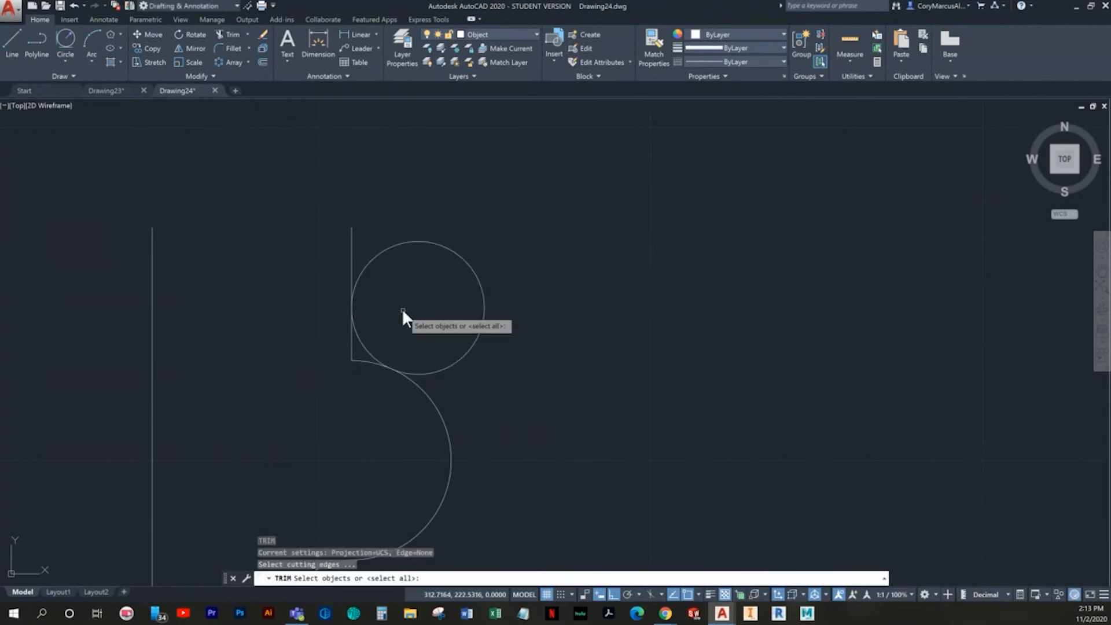
{"action": "key", "text": "Return"}
{"action": "left_click", "coordinate": [526, 285]}
{"action": "left_click", "coordinate": [483, 292]}
{"action": "scroll", "coordinate": [347, 364], "scroll_direction": "up", "scroll_amount": 5}
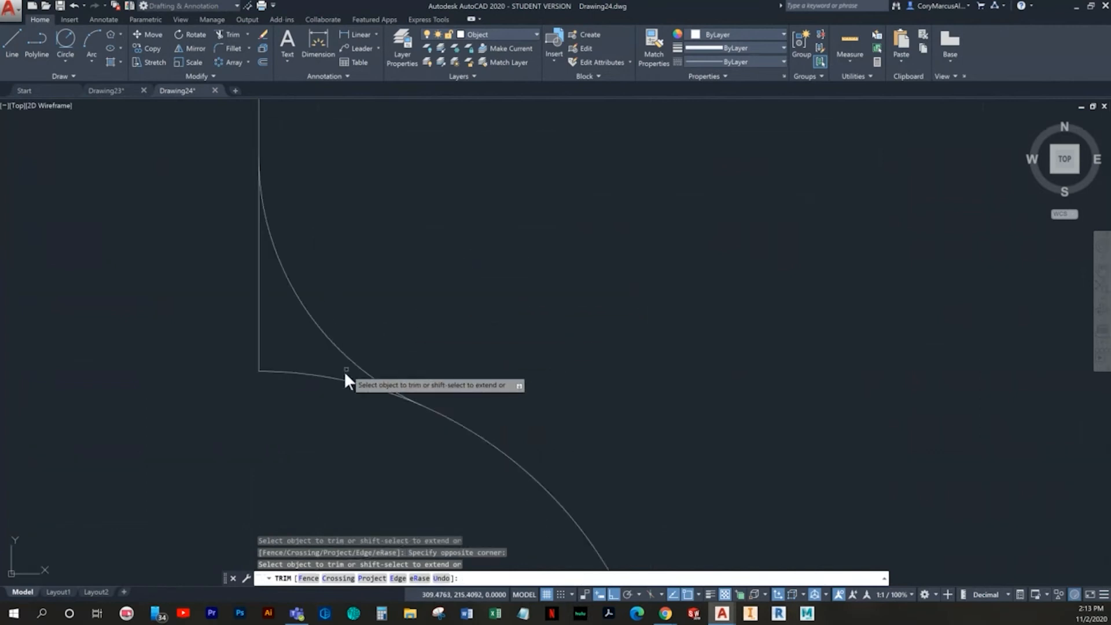
{"action": "scroll", "coordinate": [397, 226], "scroll_direction": "down", "scroll_amount": 10}
{"action": "key", "text": "Escape"}
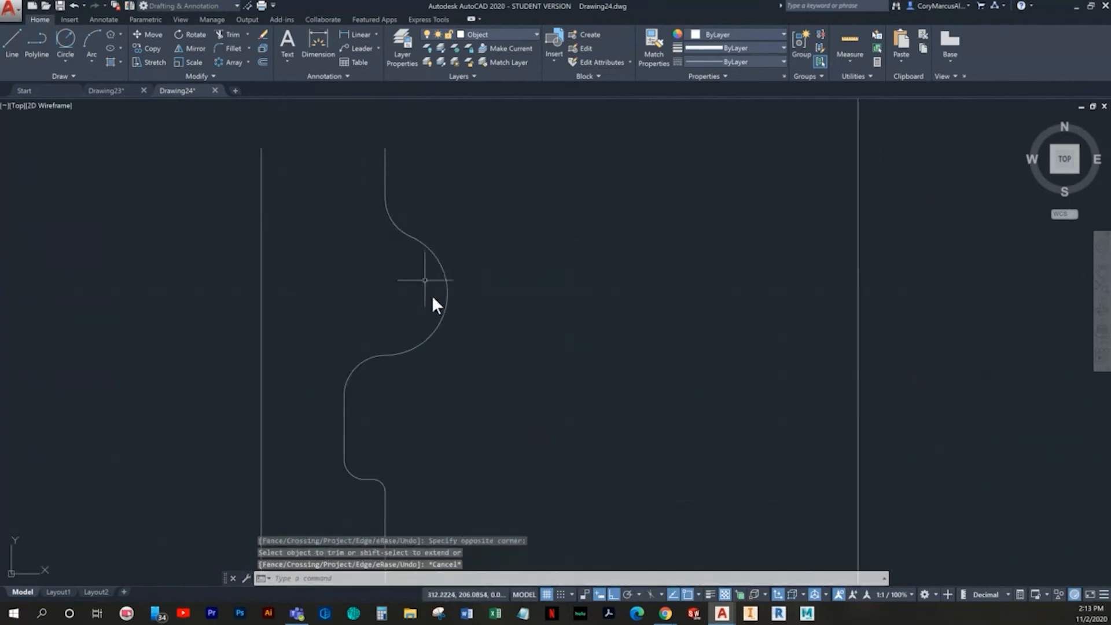
Offset the part's left vertical edge 10 to the right
{"action": "middle_click_drag", "start_coordinate": [358, 378], "coordinate": [318, 344]}
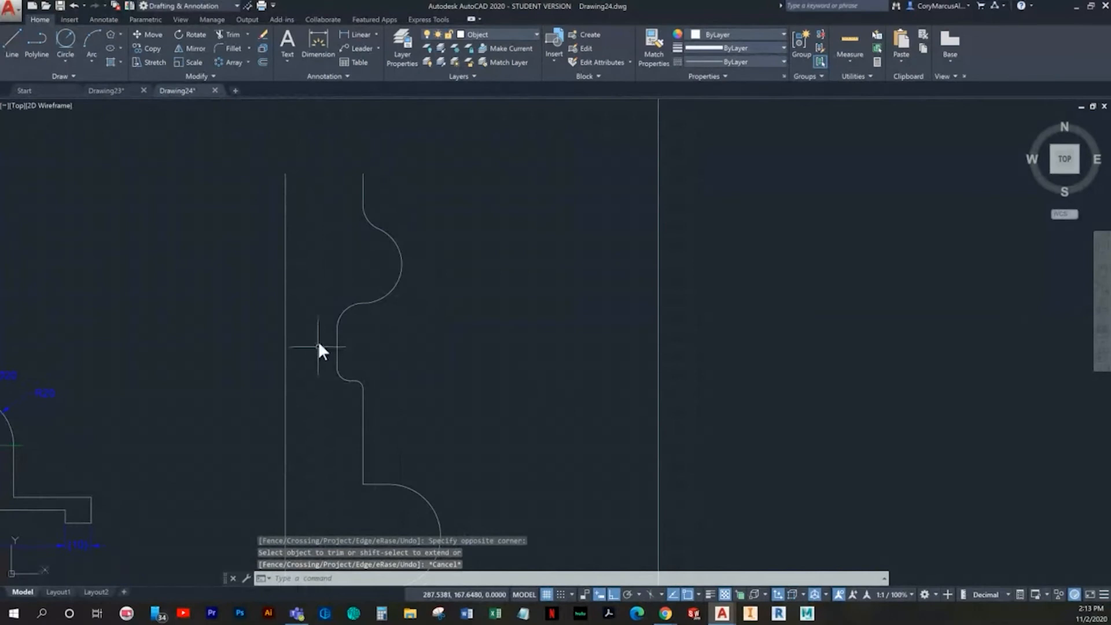
{"action": "type", "text": "o"}
{"action": "key", "text": "Return"}
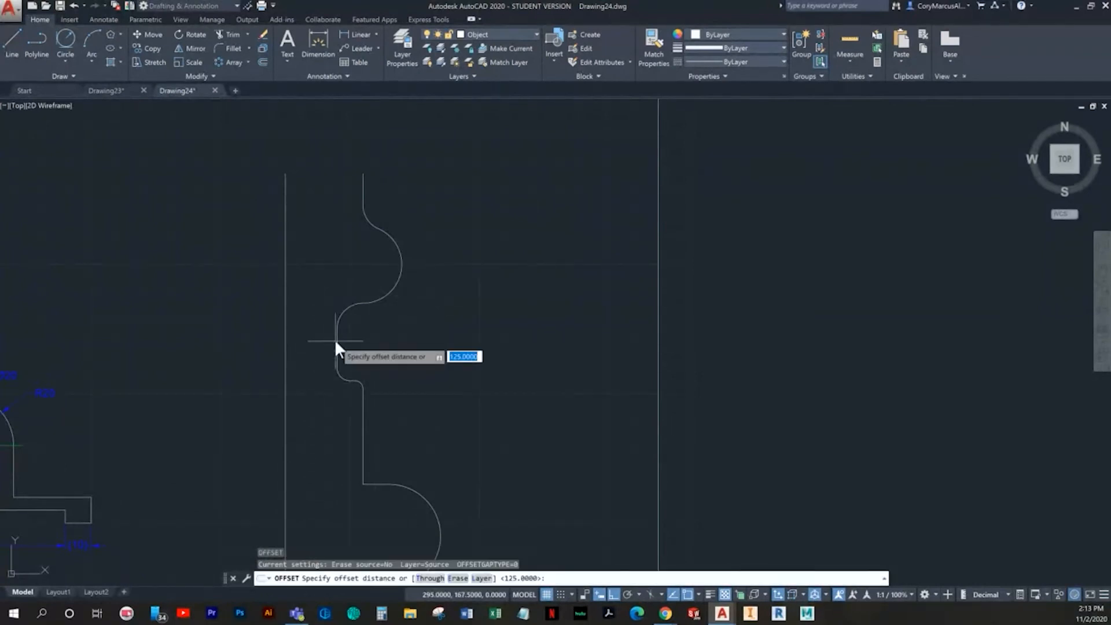
{"action": "type", "text": "10"}
{"action": "key", "text": "Return"}
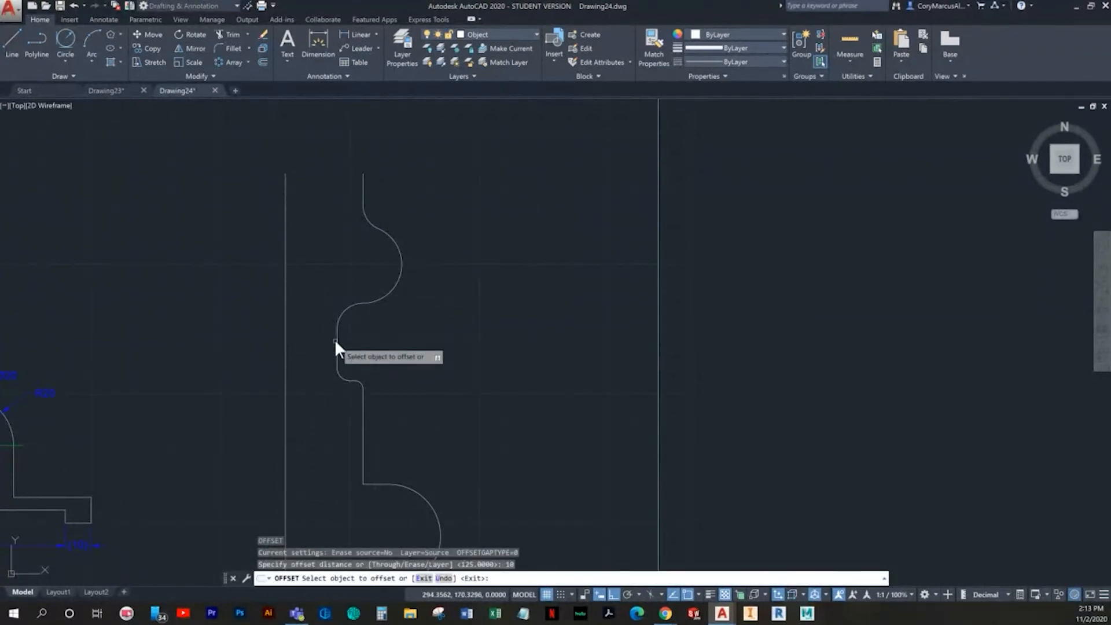
{"action": "left_click", "coordinate": [286, 283]}
{"action": "left_click", "coordinate": [313, 283]}
{"action": "key", "text": "Escape"}
{"action": "key", "text": "Escape"}
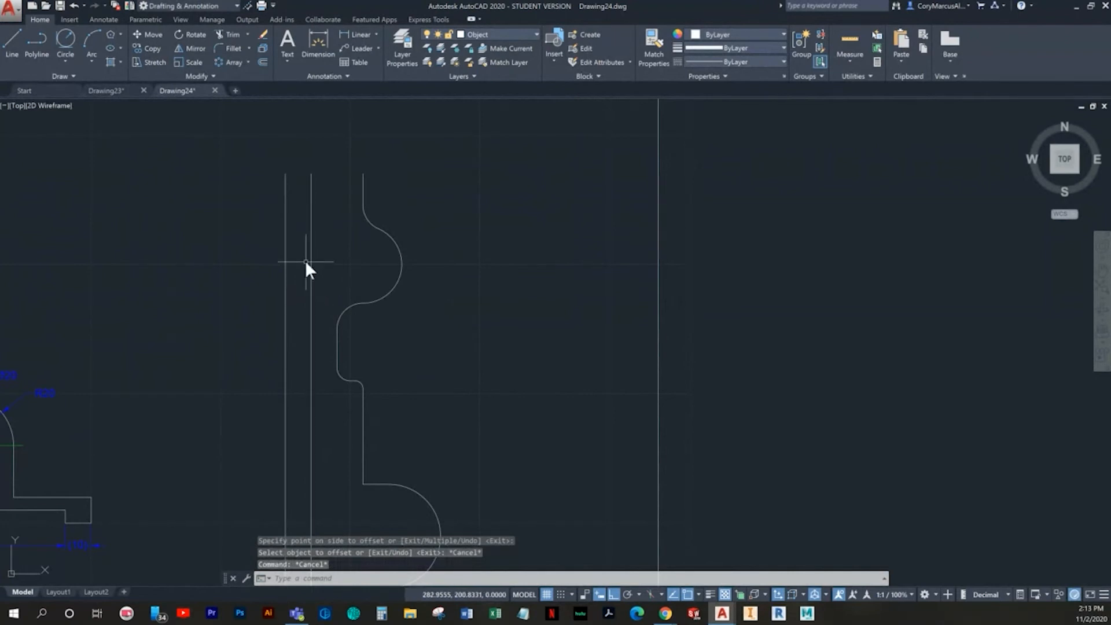
{"action": "type", "text": "o"}
{"action": "key", "text": "Return"}
{"action": "type", "text": "10"}
{"action": "key", "text": "Return"}
{"action": "key", "text": "Escape"}
{"action": "key", "text": "Escape"}
{"action": "key", "text": "Escape"}
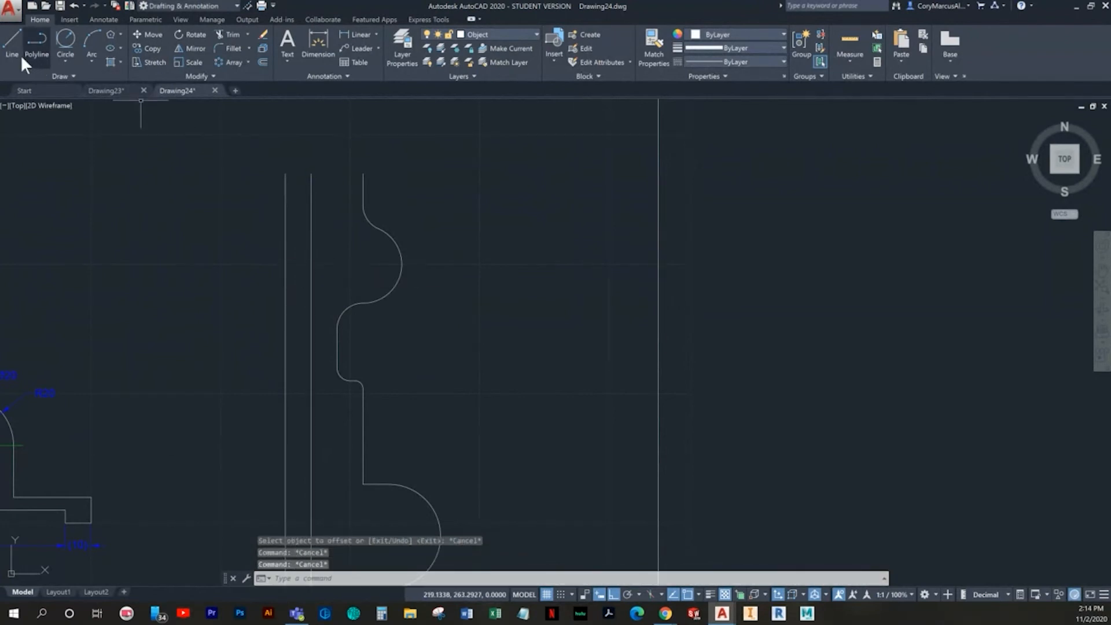
Draw a horizontal line closing the part's top between the upper ends of the left and right vertical edges
{"action": "type", "text": "l"}
{"action": "key", "text": "Return"}
{"action": "left_click", "coordinate": [285, 173]}
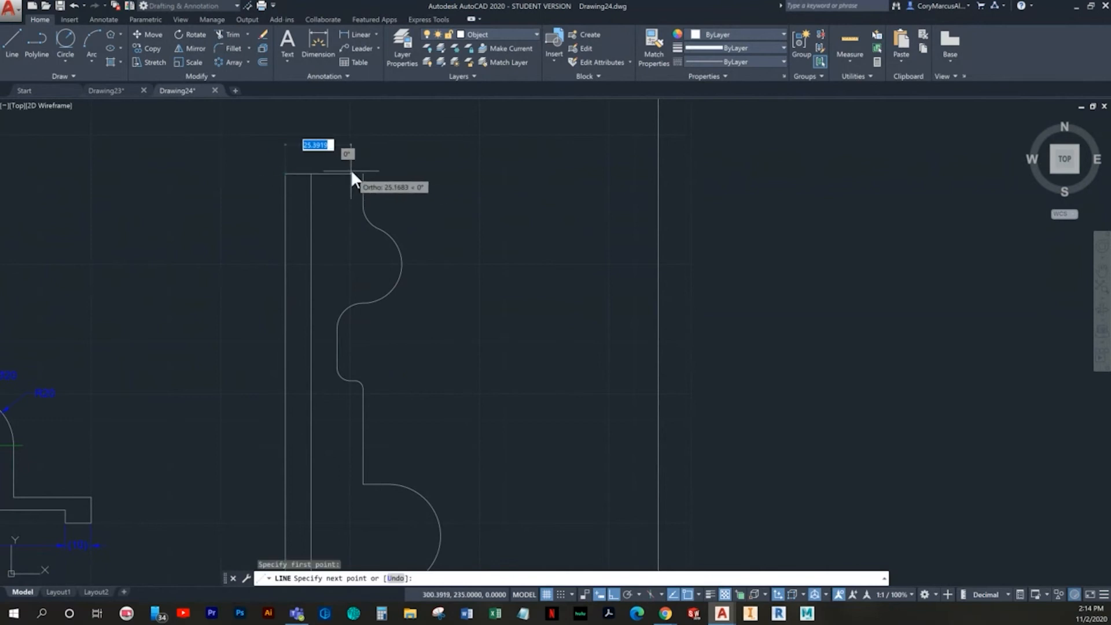
{"action": "left_click", "coordinate": [363, 173]}
{"action": "key", "text": "Return"}
Offset the part's top edge 40 downward
{"action": "type", "text": "o"}
{"action": "key", "text": "Return"}
{"action": "type", "text": "40"}
{"action": "key", "text": "Return"}
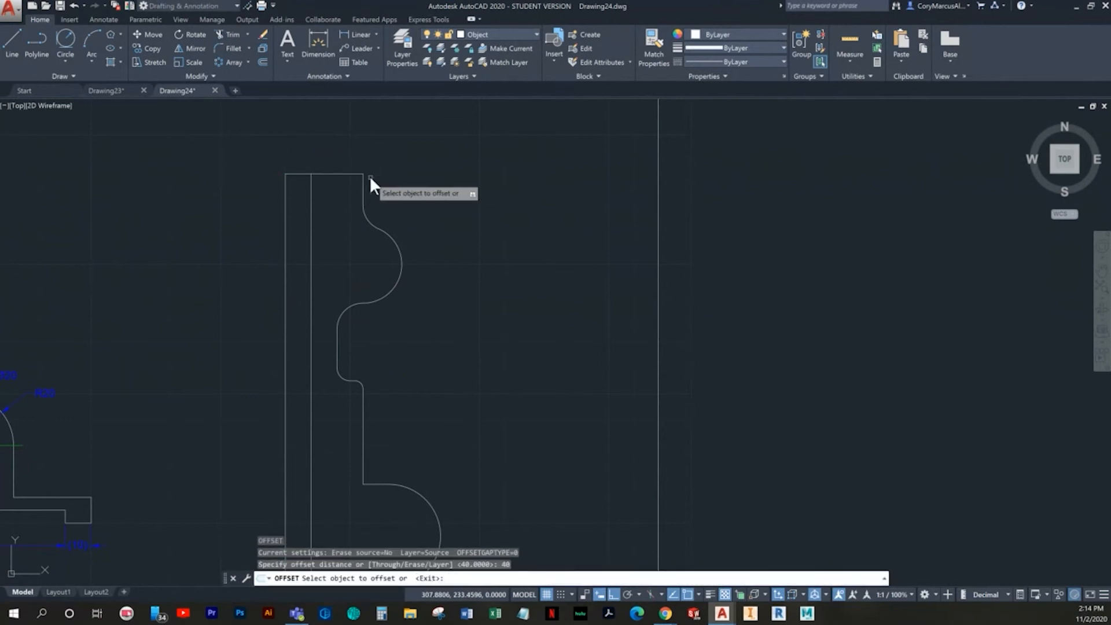
{"action": "left_click", "coordinate": [346, 173]}
{"action": "left_click", "coordinate": [346, 245]}
{"action": "key", "text": "Escape"}
{"action": "key", "text": "Escape"}
Trim the upper left corner and the excess offset lines inside the part to leave a 10 by 40 step
{"action": "type", "text": "tr"}
{"action": "key", "text": "Return"}
{"action": "key", "text": "Return"}
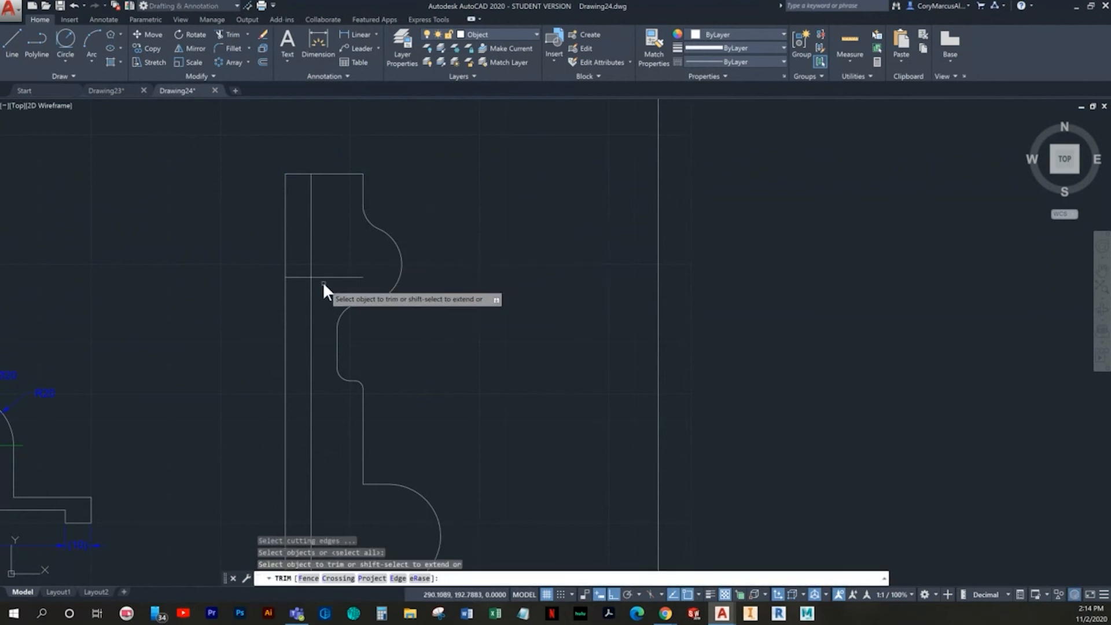
{"action": "left_click", "coordinate": [303, 265]}
{"action": "left_click", "coordinate": [268, 158]}
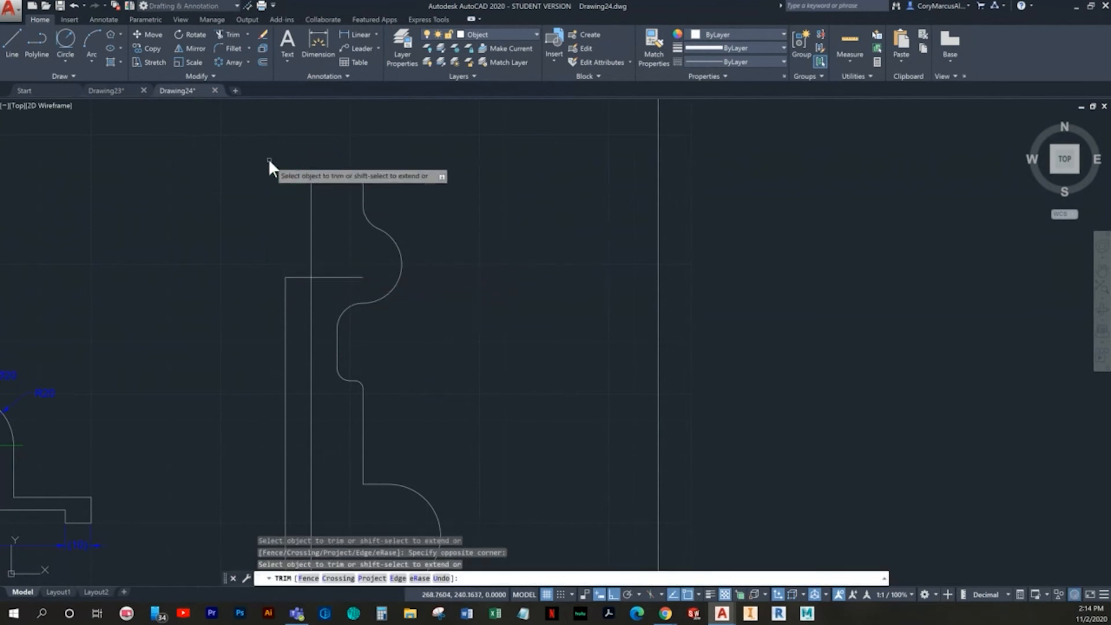
{"action": "left_click", "coordinate": [344, 277]}
{"action": "scroll", "coordinate": [322, 306], "scroll_direction": "down", "scroll_amount": 2}
{"action": "left_click", "coordinate": [314, 331]}
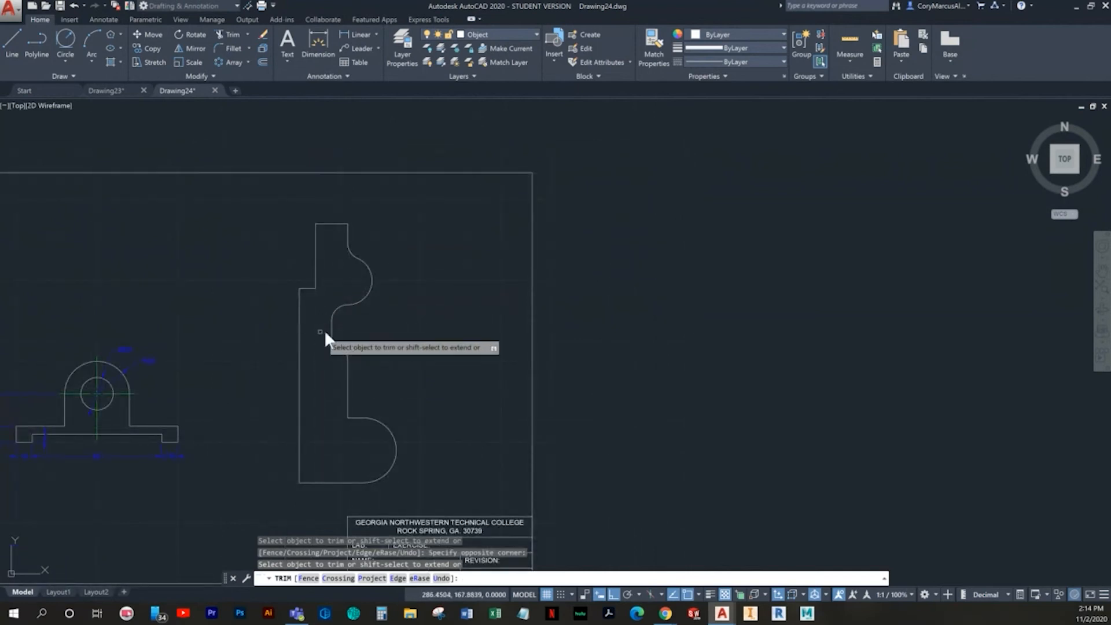
{"action": "key", "text": "Escape"}
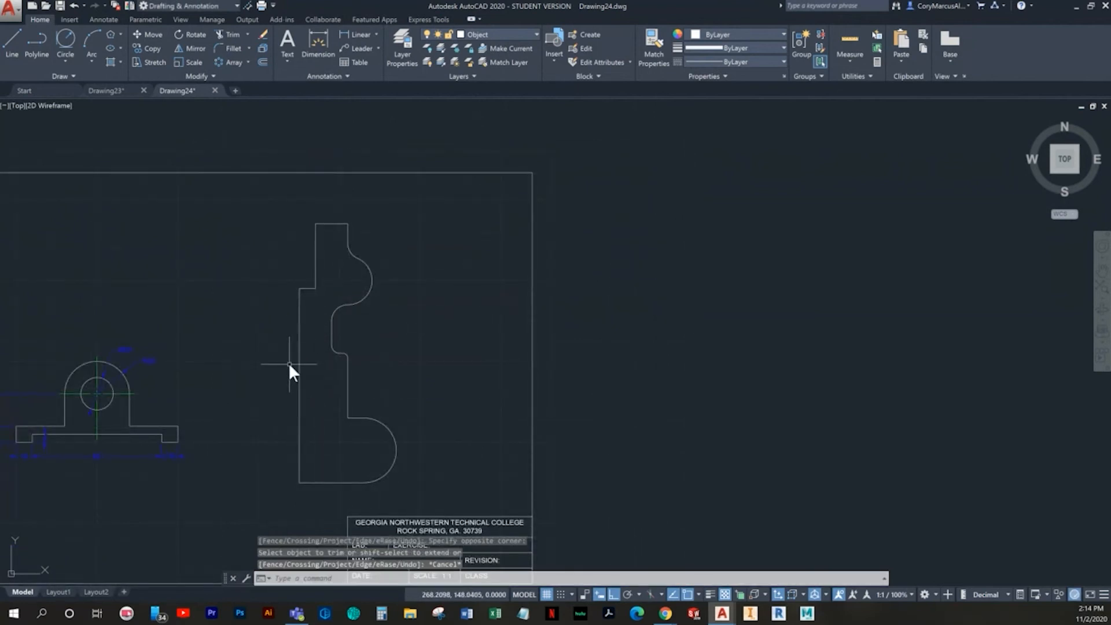
{"action": "scroll", "coordinate": [290, 369], "scroll_direction": "up", "scroll_amount": 2}
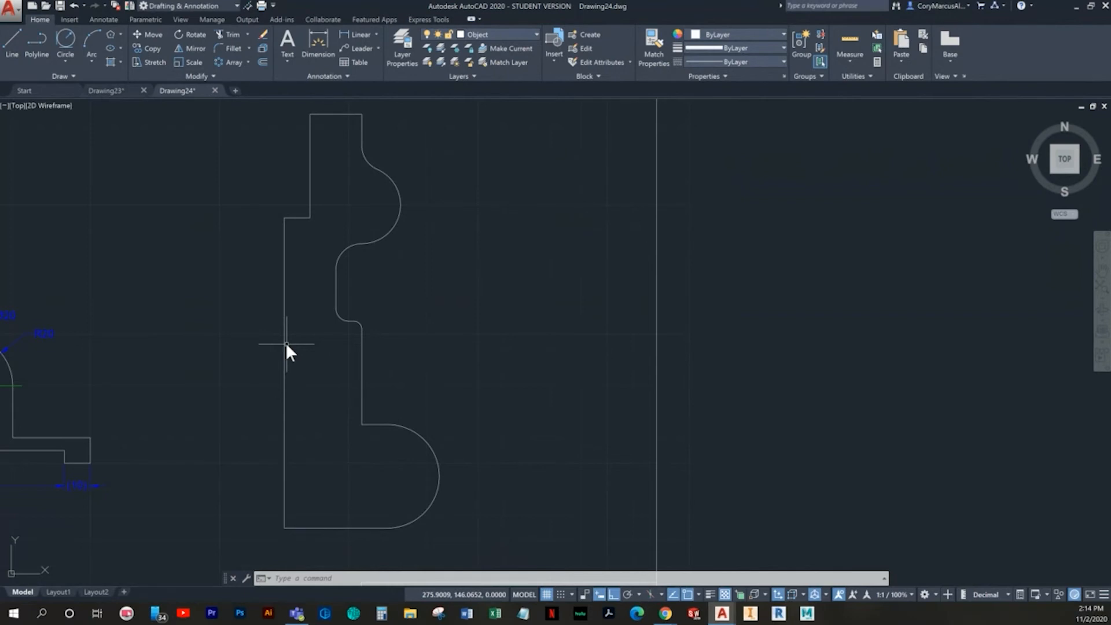
Apply a Fix constraint to the bottom edge of the right-hand part
{"action": "key", "text": "Escape"}
{"action": "key", "text": "Escape"}
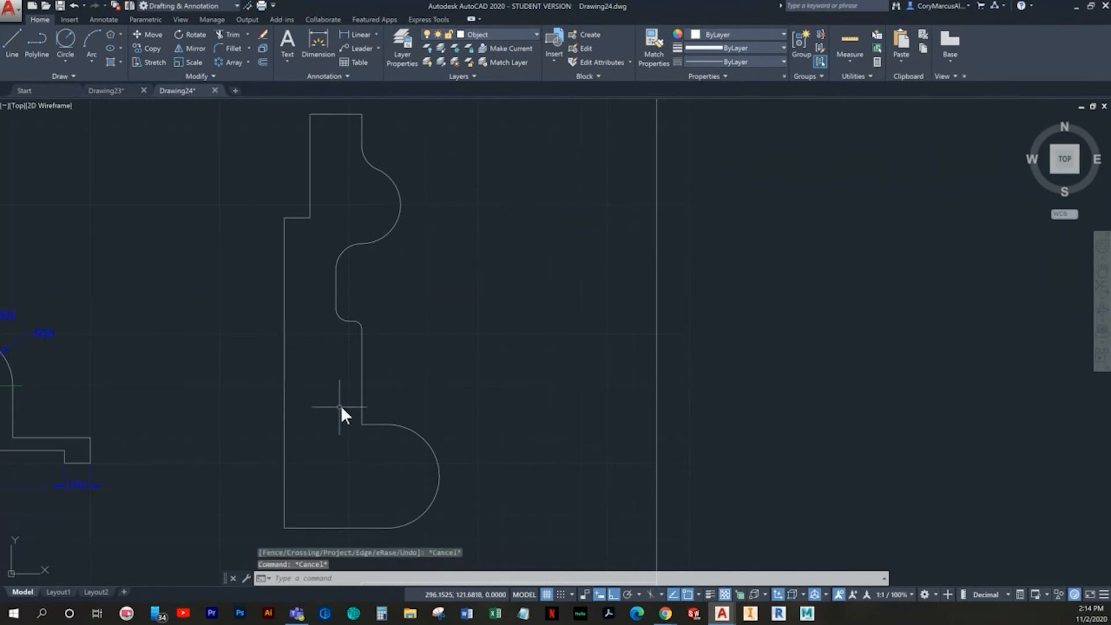
{"action": "scroll", "coordinate": [402, 348], "scroll_direction": "down", "scroll_amount": 2}
{"action": "scroll", "coordinate": [364, 444], "scroll_direction": "up", "scroll_amount": 4}
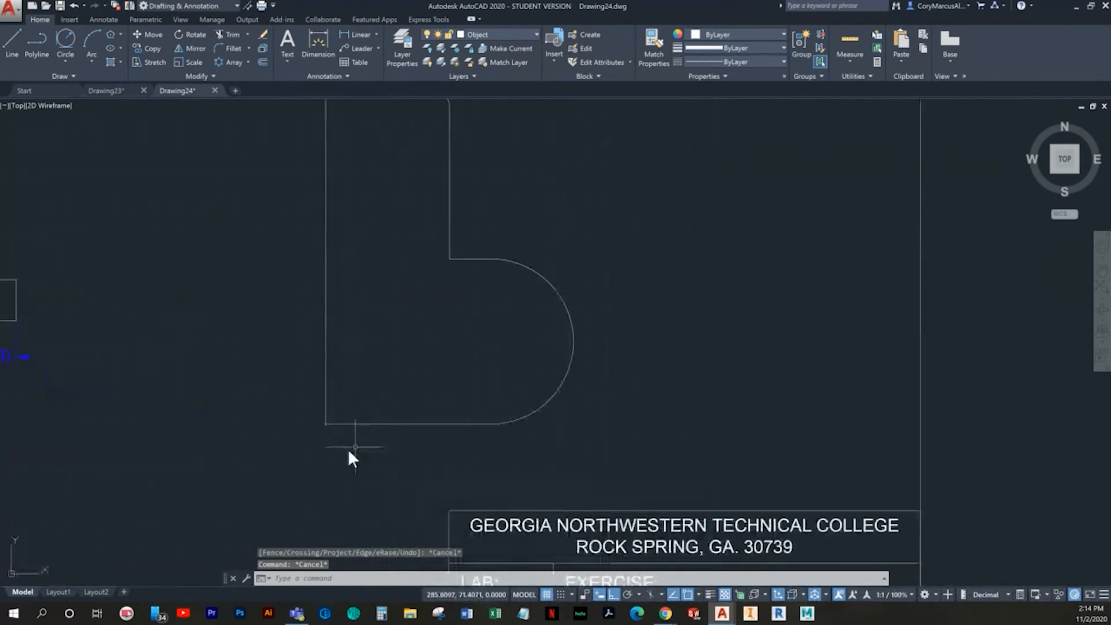
{"action": "left_click", "coordinate": [147, 19]}
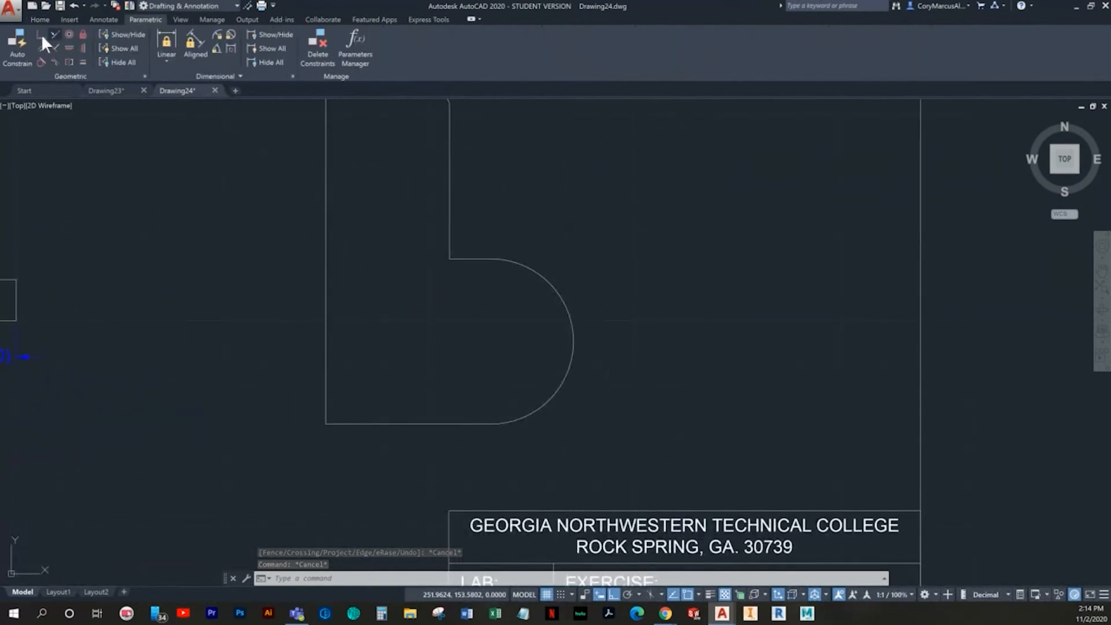
{"action": "left_click", "coordinate": [83, 34]}
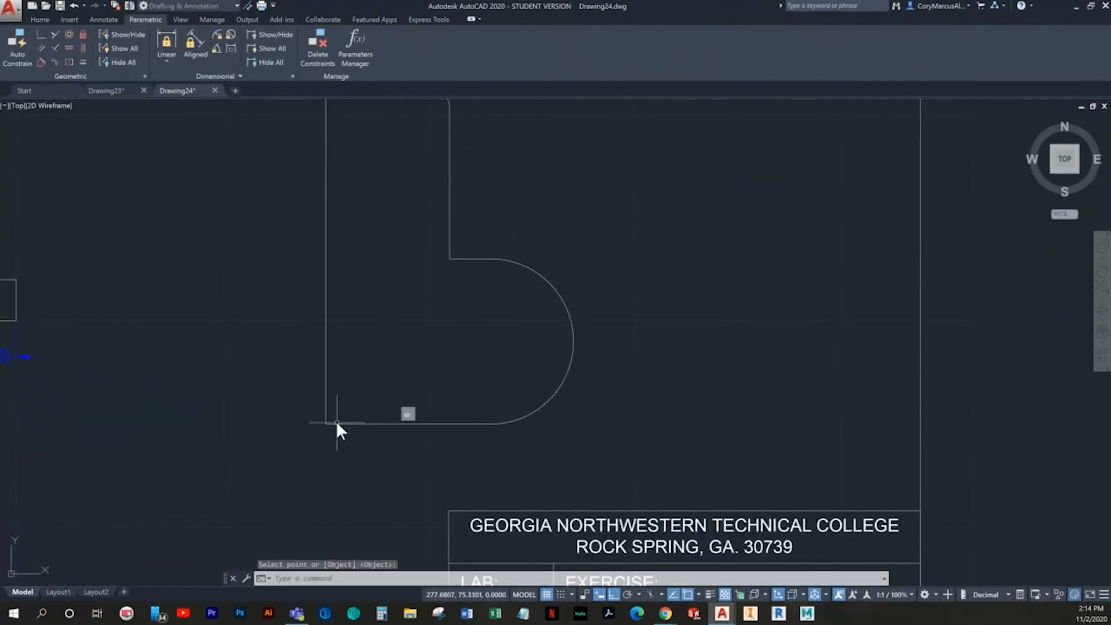
{"action": "key", "text": "Escape"}
{"action": "key", "text": "Escape"}
{"action": "key", "text": "Escape"}
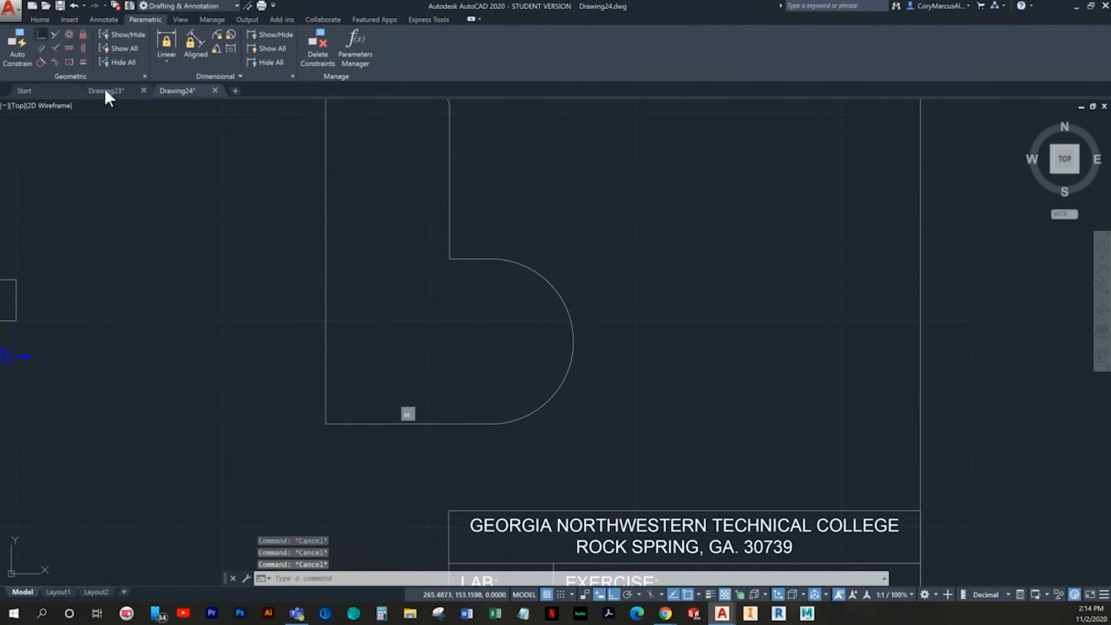
Add coincident constraints joining the bottom edge to the left vertical edge and to the lower lobe arc
{"action": "left_click", "coordinate": [55, 34]}
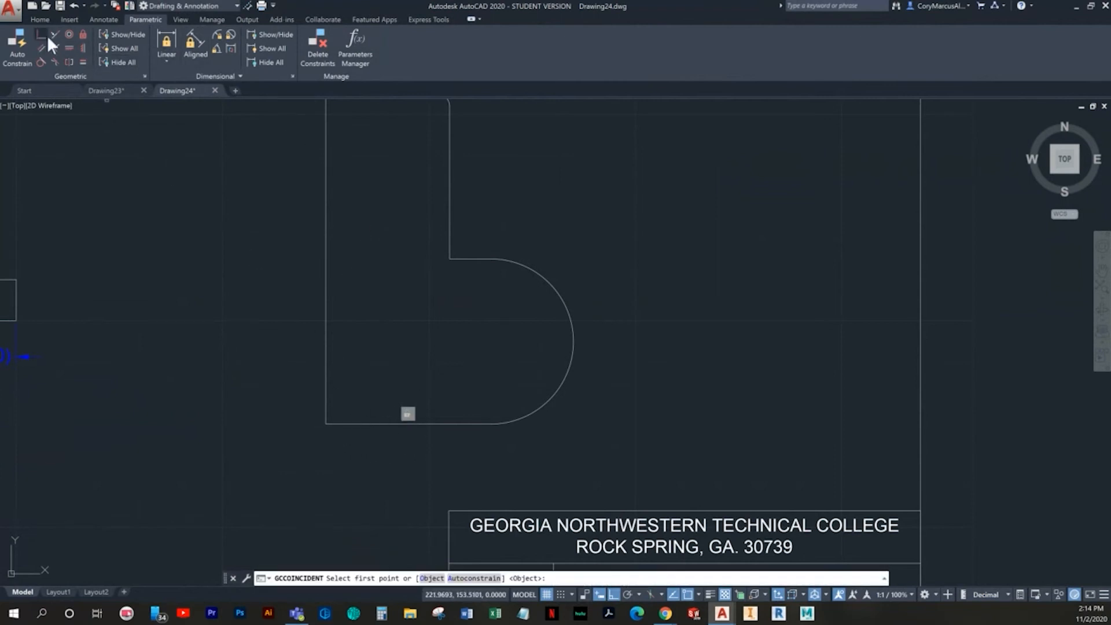
{"action": "left_click", "coordinate": [330, 423]}
{"action": "left_click", "coordinate": [332, 414]}
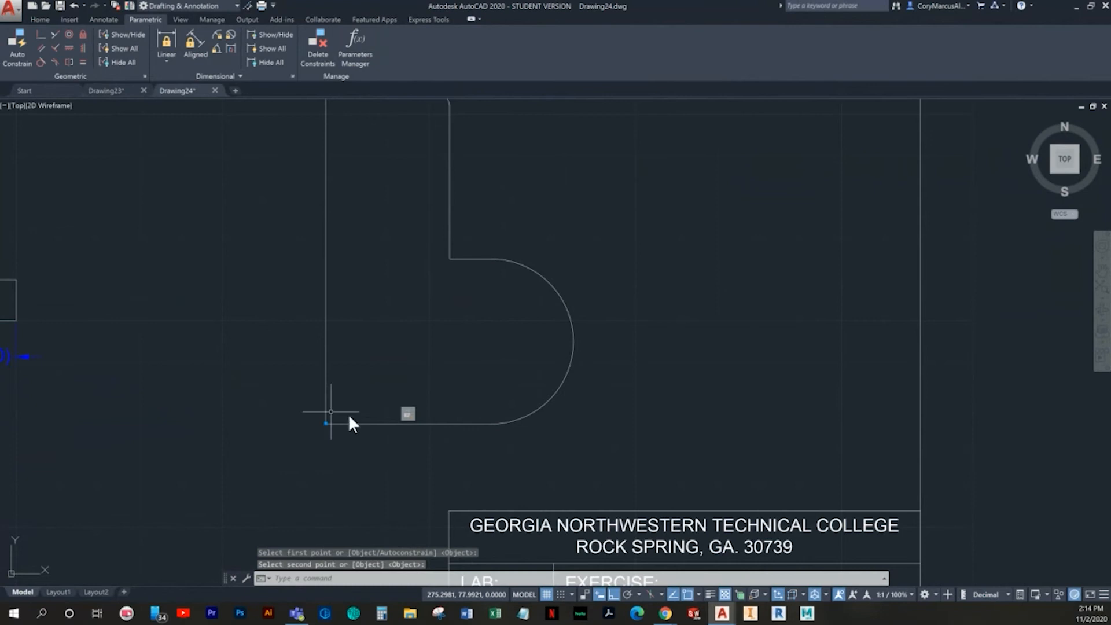
{"action": "key", "text": "Return"}
{"action": "left_click", "coordinate": [486, 423]}
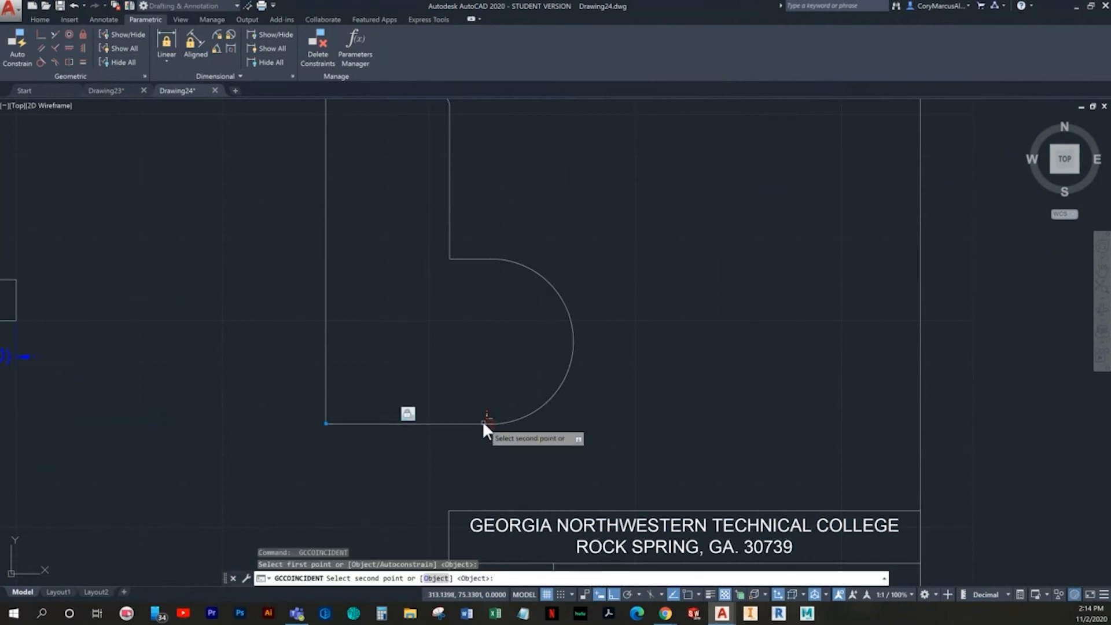
{"action": "left_click", "coordinate": [501, 422]}
Try to make the lower lobe arc's upper end coincident with the short horizontal line above it
{"action": "key", "text": "Return"}
{"action": "left_click", "coordinate": [489, 259]}
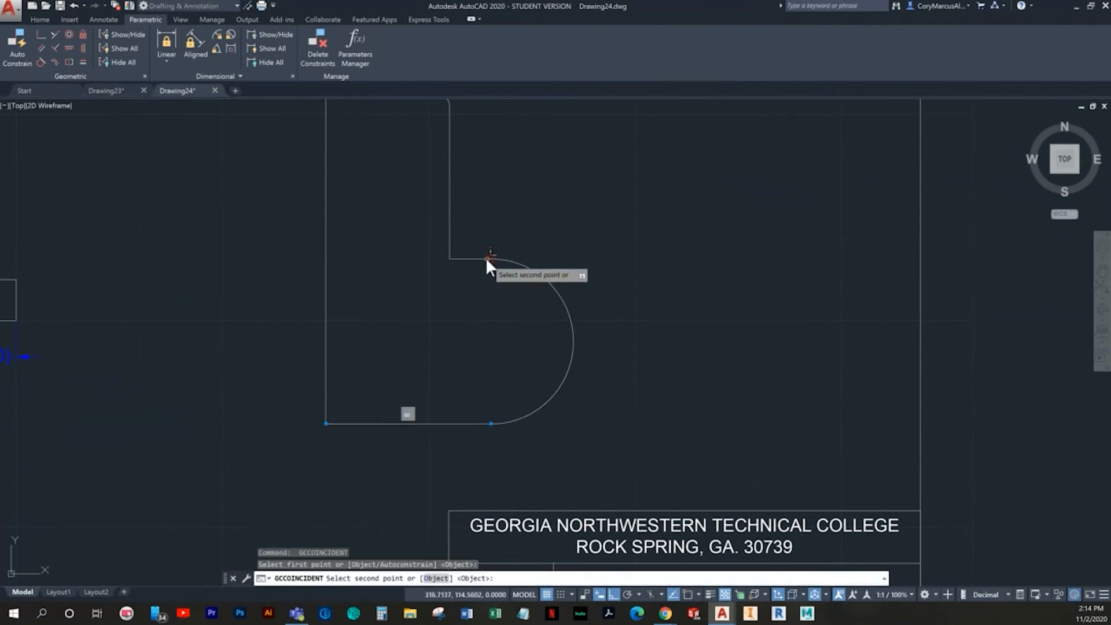
{"action": "left_click", "coordinate": [479, 258]}
{"action": "key", "text": "Escape"}
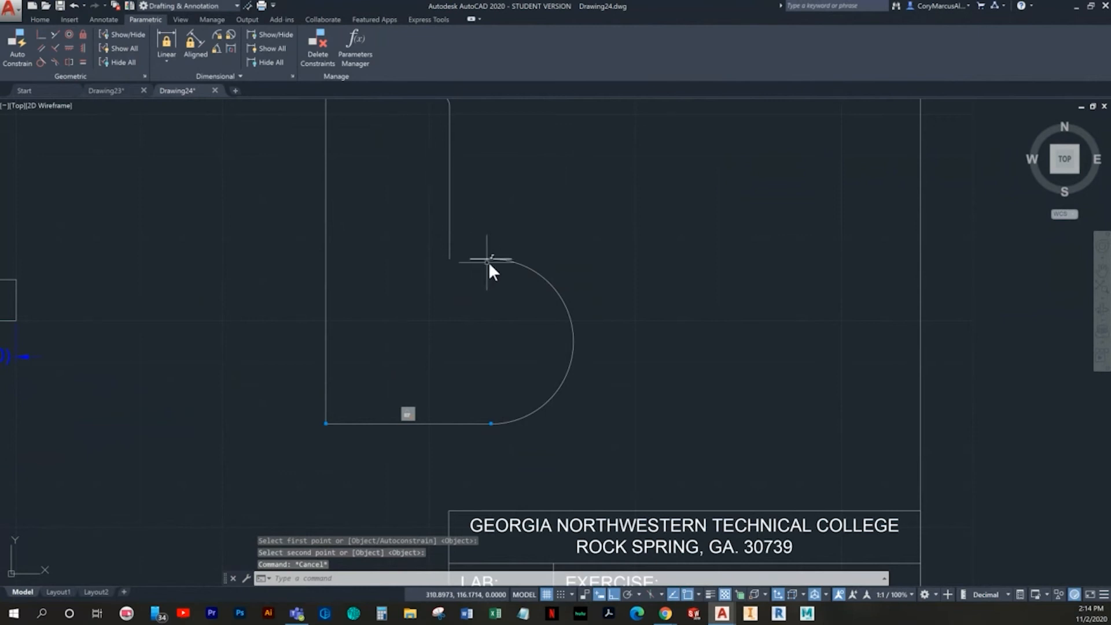
{"action": "key", "text": "Escape"}
{"action": "key", "text": "Escape"}
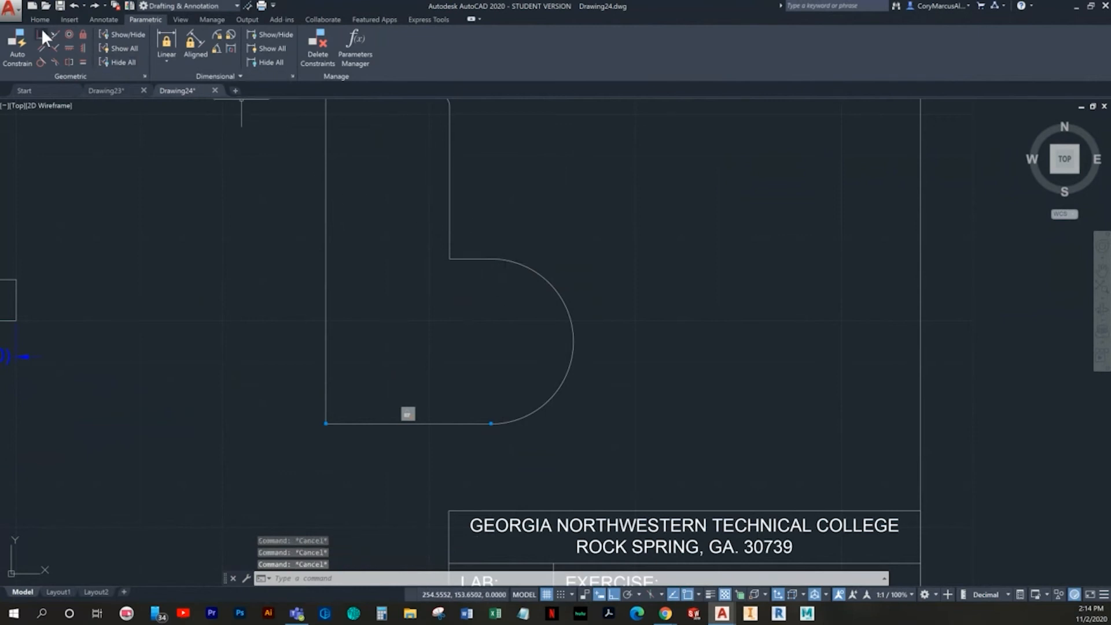
Add a coincident constraint between the lower lobe arc's upper end and the adjoining short horizontal line
{"action": "left_click", "coordinate": [42, 36]}
{"action": "scroll", "coordinate": [538, 214], "scroll_direction": "up", "scroll_amount": 5}
{"action": "left_click", "coordinate": [435, 336]}
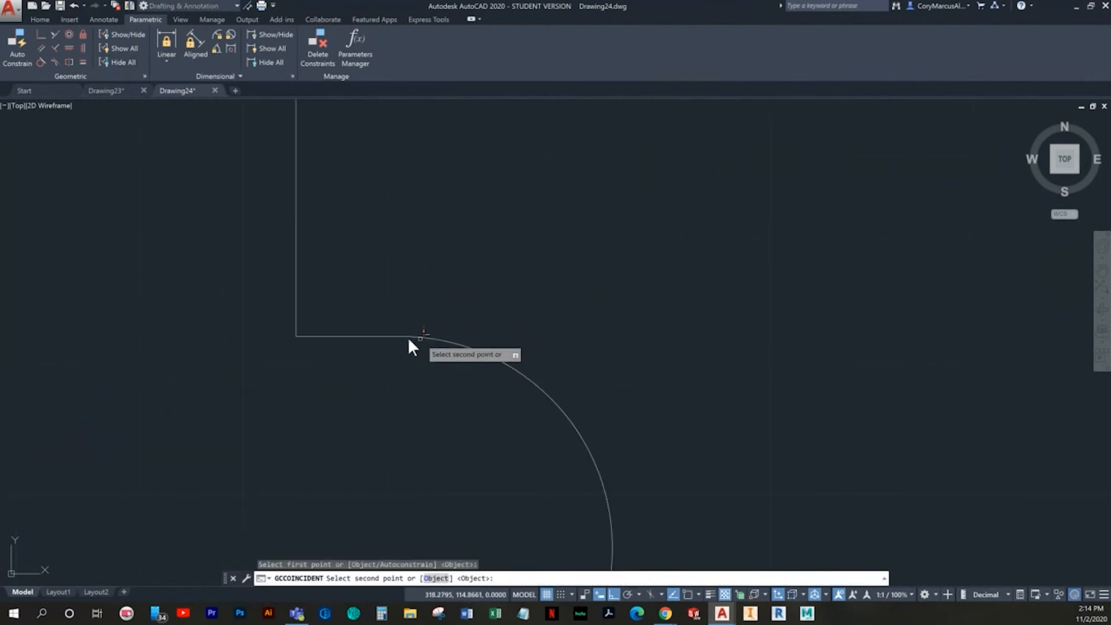
{"action": "left_click", "coordinate": [386, 336]}
{"action": "key", "text": "Escape"}
{"action": "key", "text": "Escape"}
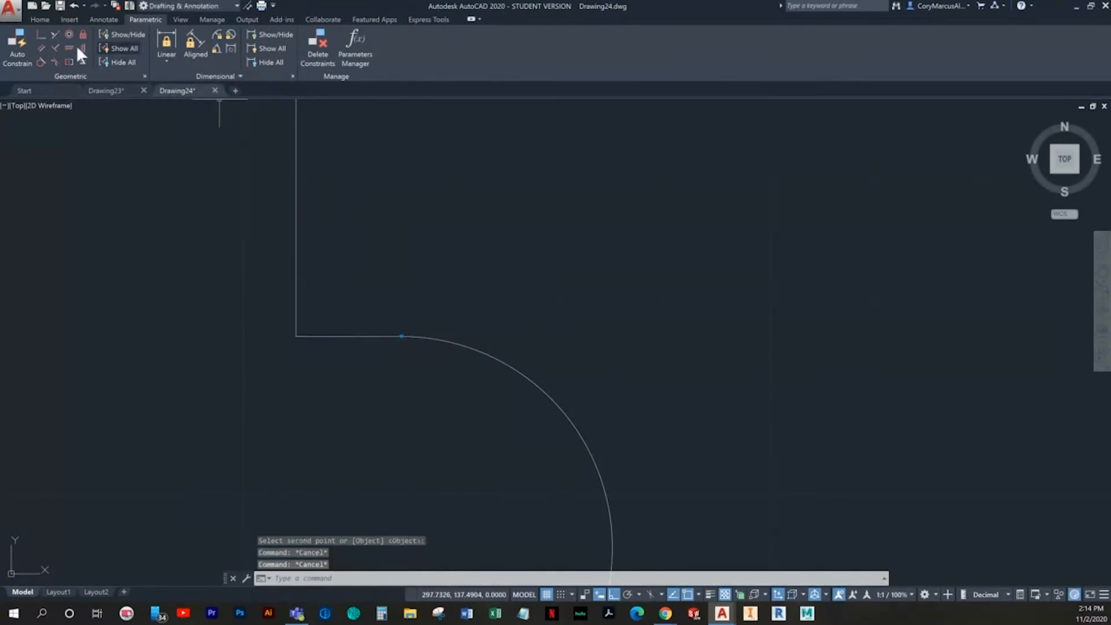
Make the lower lobe arc tangent to the short horizontal line above it and to the part's bottom edge
{"action": "left_click", "coordinate": [41, 62]}
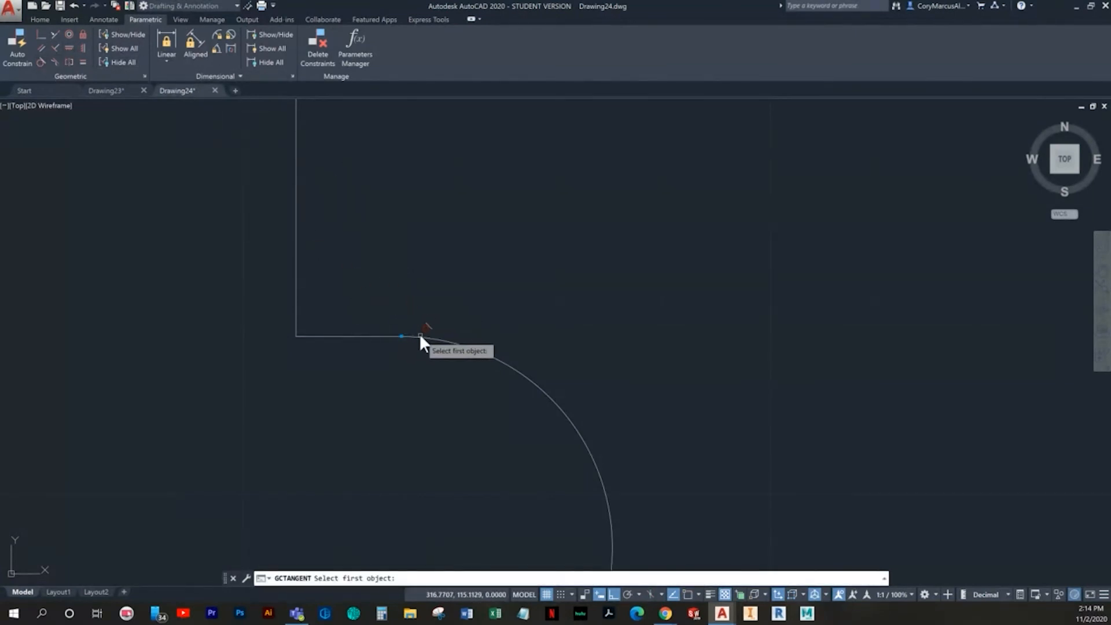
{"action": "left_click", "coordinate": [419, 334]}
{"action": "left_click", "coordinate": [407, 336]}
{"action": "left_click", "coordinate": [391, 335]}
{"action": "scroll", "coordinate": [494, 117], "scroll_direction": "down", "scroll_amount": 2}
{"action": "scroll", "coordinate": [513, 387], "scroll_direction": "up", "scroll_amount": 3}
{"action": "key", "text": "Return"}
{"action": "left_click", "coordinate": [502, 387]}
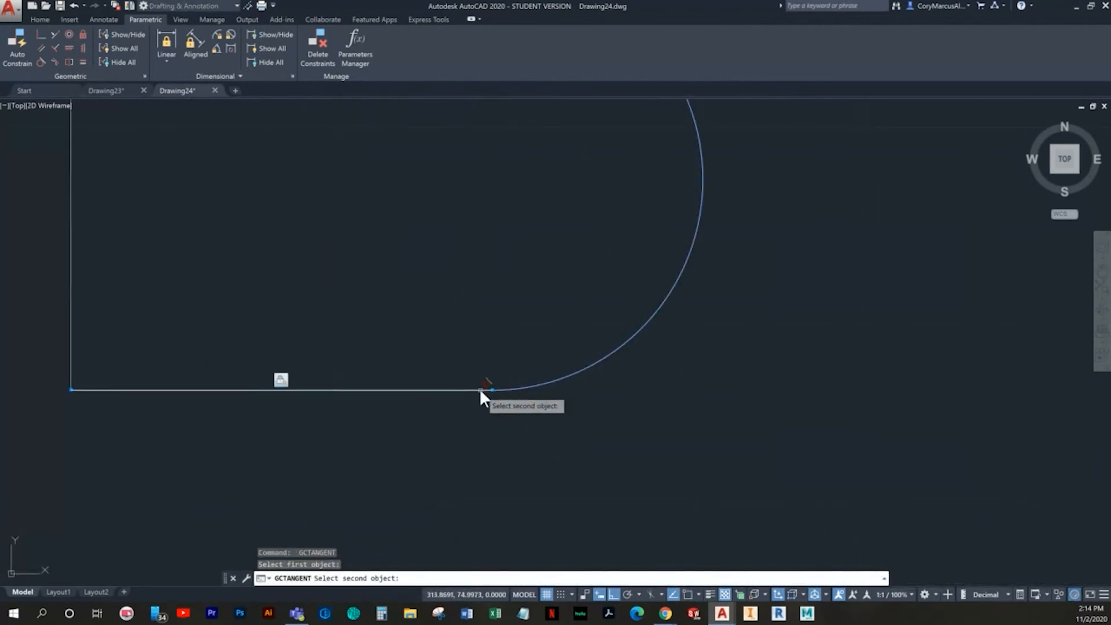
{"action": "left_click", "coordinate": [479, 389]}
{"action": "scroll", "coordinate": [373, 421], "scroll_direction": "down", "scroll_amount": 3}
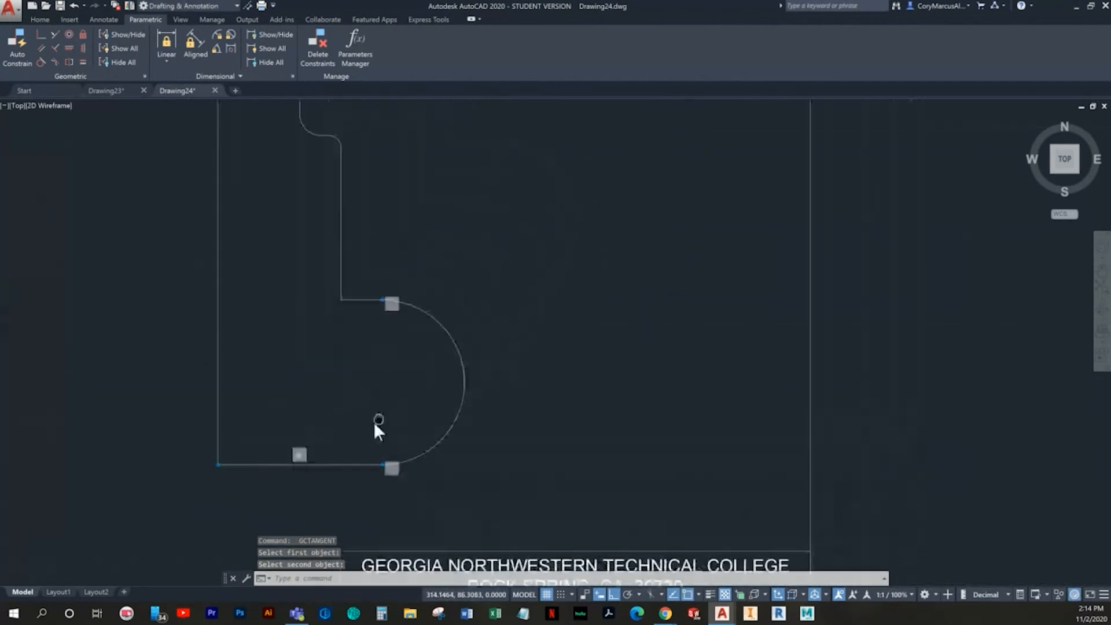
Add a coincident constraint at the inside corner between the lobe's short horizontal line and the right vertical edge
{"action": "left_click", "coordinate": [41, 35]}
{"action": "scroll", "coordinate": [359, 325], "scroll_direction": "up", "scroll_amount": 3}
{"action": "scroll", "coordinate": [358, 324], "scroll_direction": "up", "scroll_amount": 2}
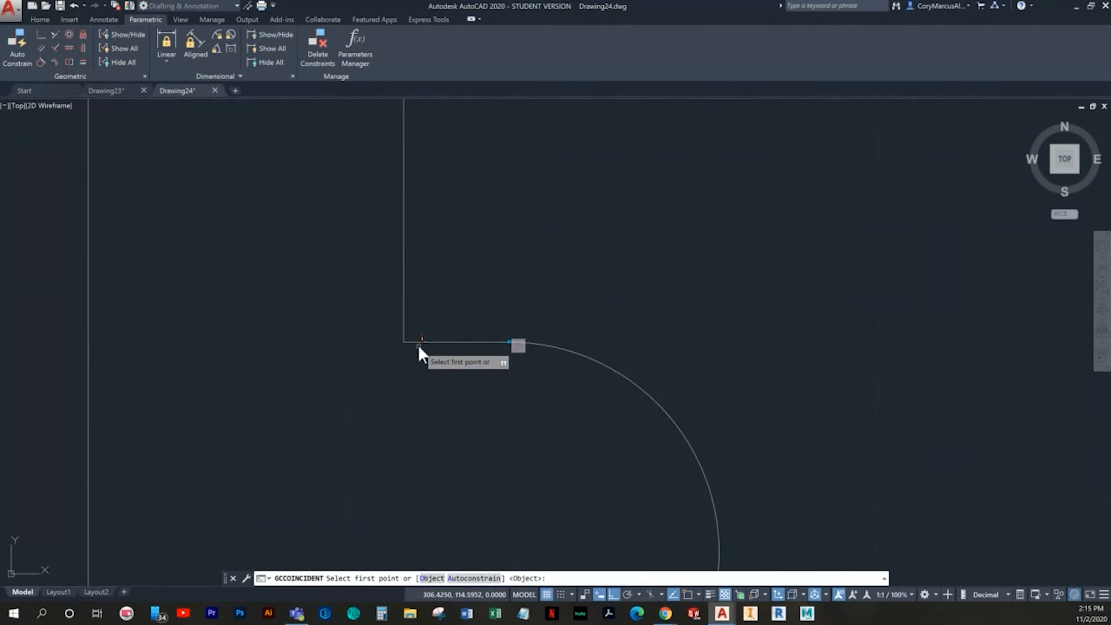
{"action": "left_click", "coordinate": [418, 345]}
{"action": "left_click", "coordinate": [404, 330]}
{"action": "middle_click_drag", "start_coordinate": [412, 303], "coordinate": [409, 449]}
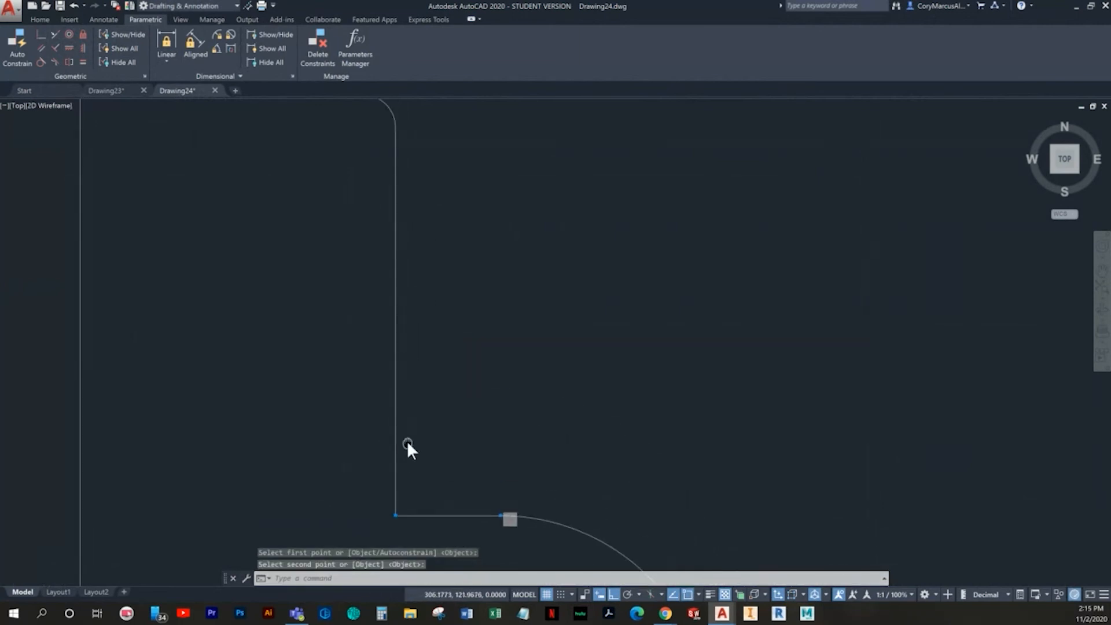
Add a coincident constraint between the right vertical edge's upper end and the small fillet arc below the notch
{"action": "key", "text": "Return"}
{"action": "left_click", "coordinate": [397, 145]}
{"action": "middle_click_drag", "start_coordinate": [396, 143], "coordinate": [391, 301]}
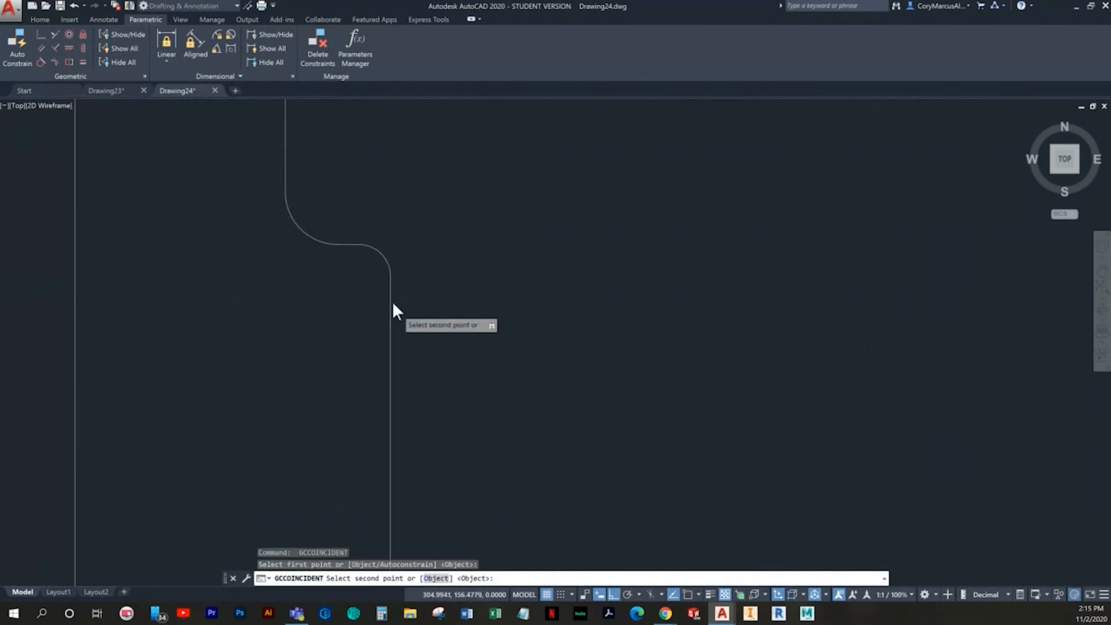
{"action": "left_click", "coordinate": [390, 270]}
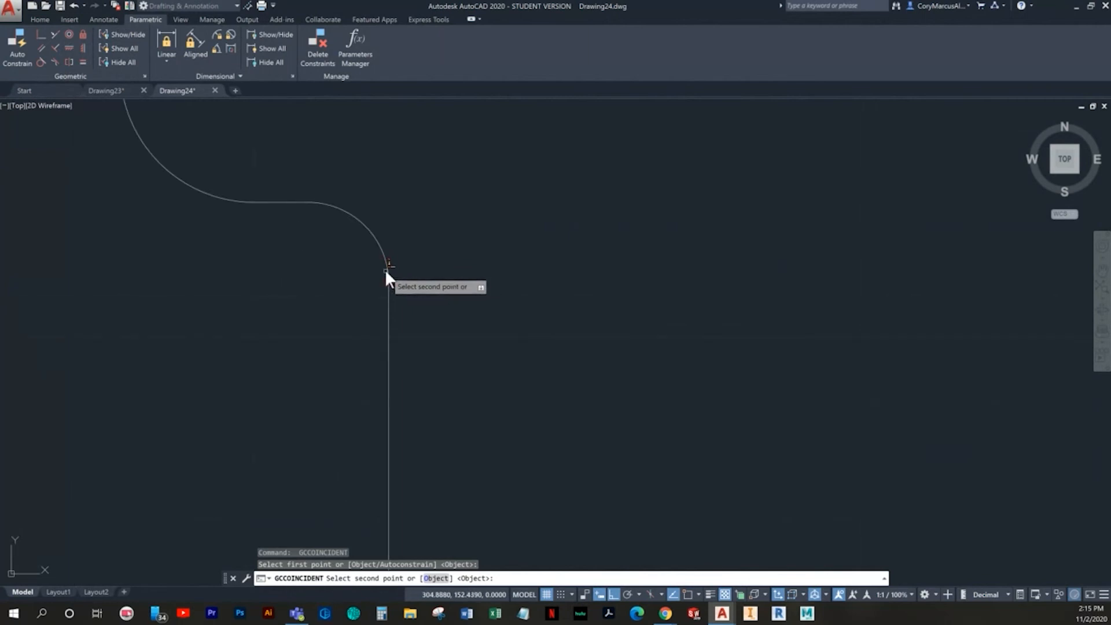
Add a coincident constraint between the small fillet arc's upper end and the notch's short horizontal line
{"action": "key", "text": "Return"}
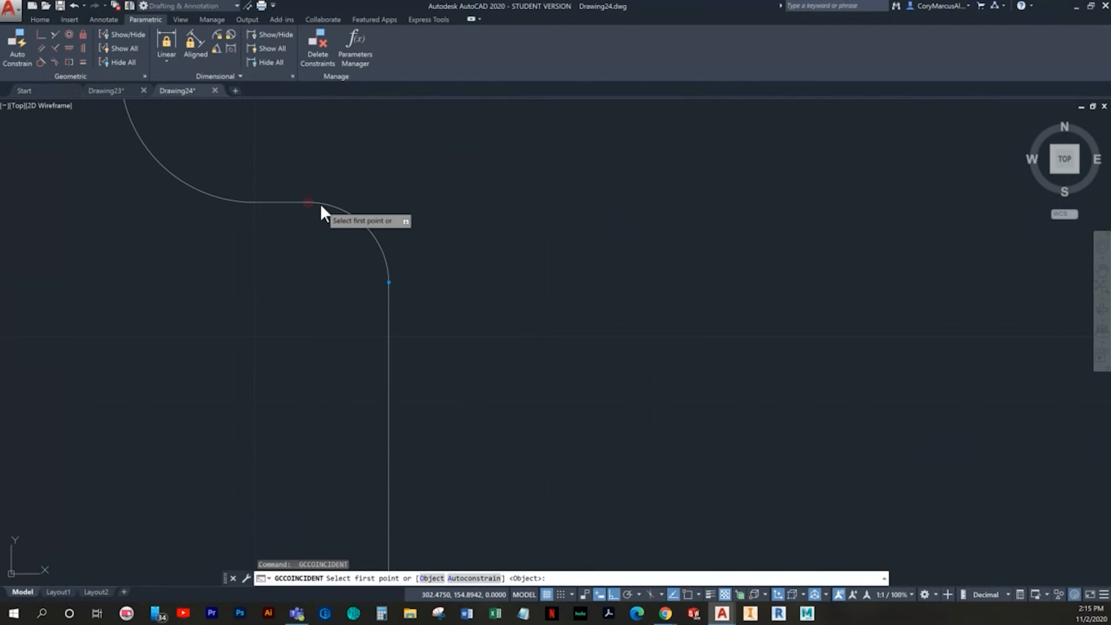
{"action": "left_click", "coordinate": [321, 202]}
{"action": "left_click", "coordinate": [297, 200]}
{"action": "key", "text": "Escape"}
{"action": "key", "text": "Return"}
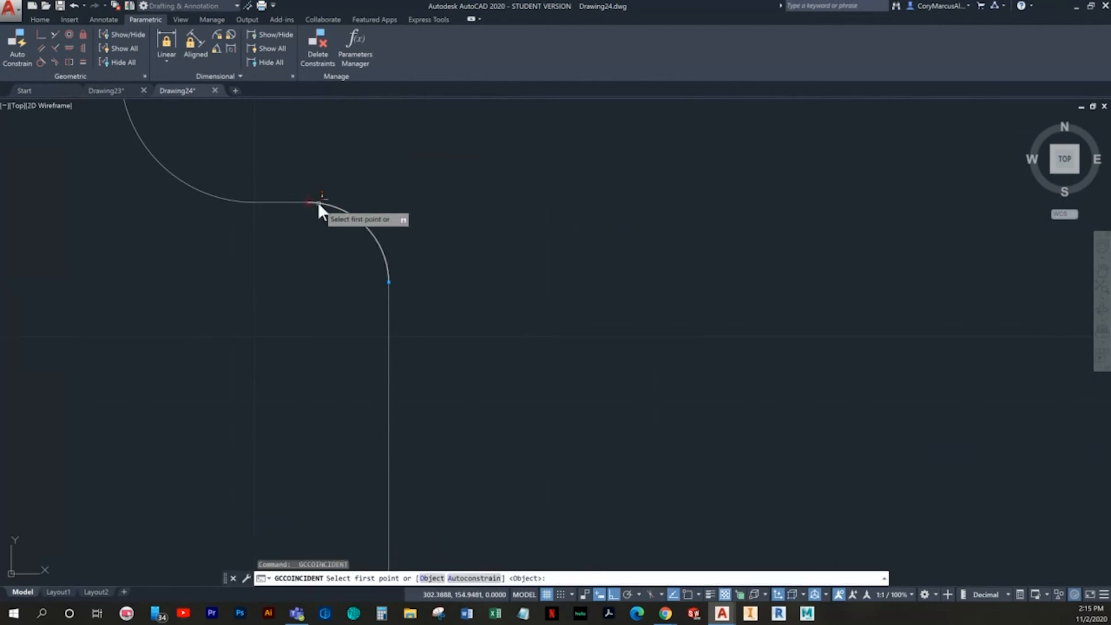
{"action": "left_click", "coordinate": [318, 203]}
{"action": "key", "text": "Escape"}
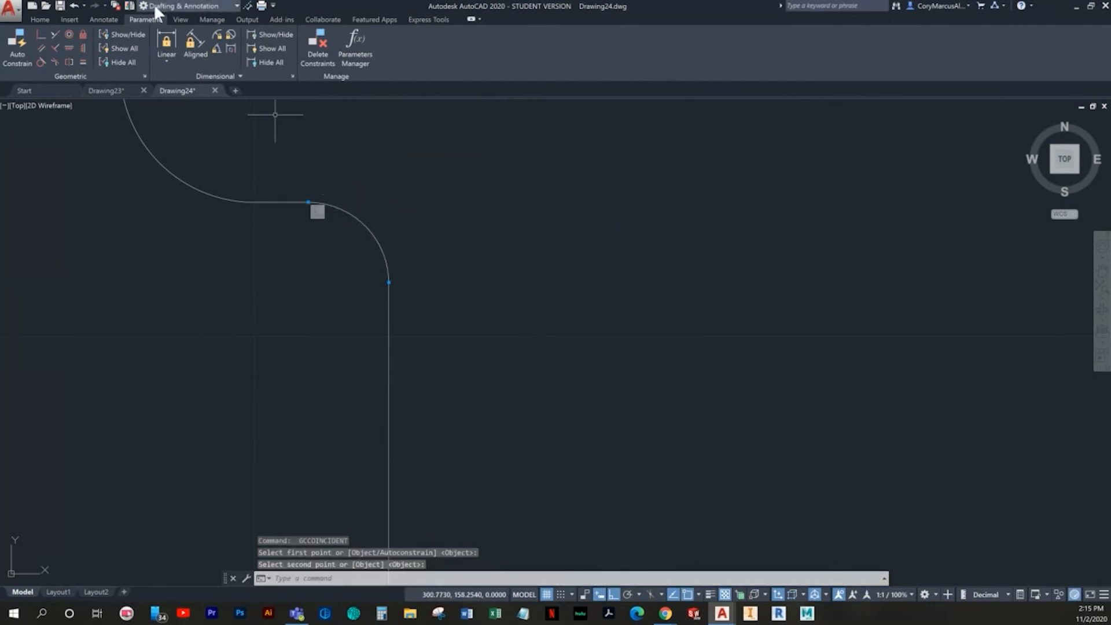
{"action": "key", "text": "Escape"}
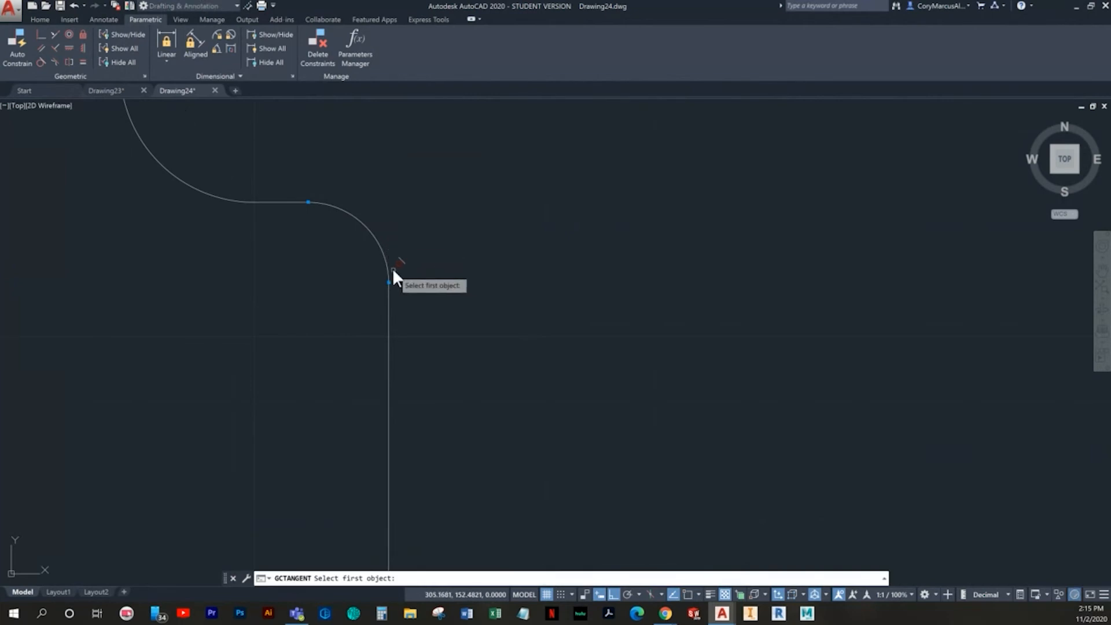
Make the small fillet arc tangent to the right vertical edge and to the notch's short horizontal line
{"action": "left_click", "coordinate": [386, 268]}
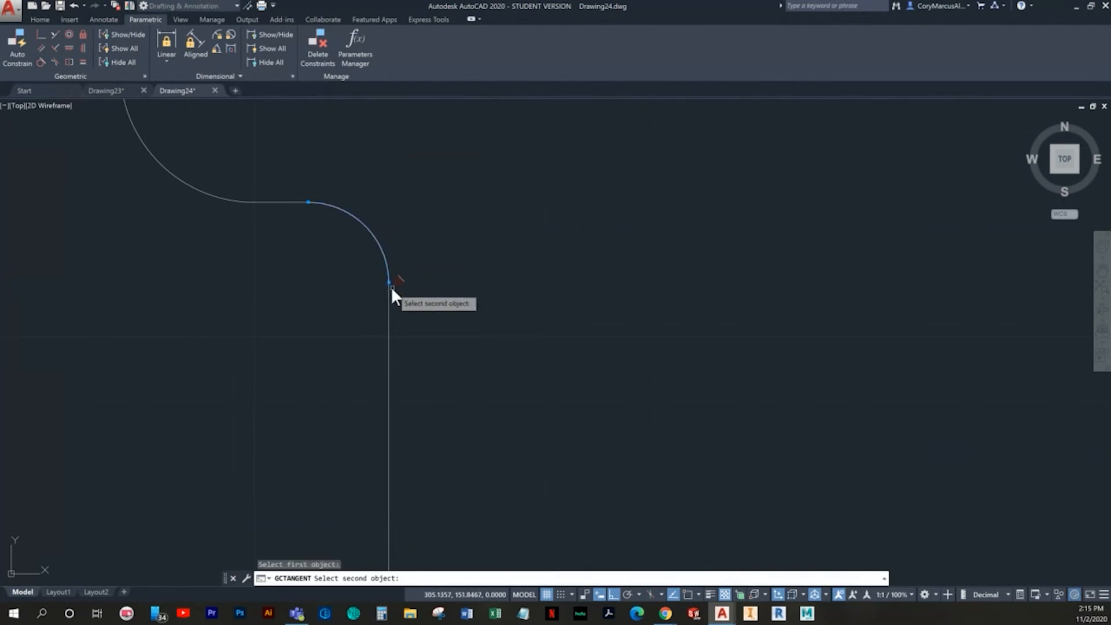
{"action": "left_click", "coordinate": [388, 290]}
{"action": "key", "text": "Return"}
{"action": "left_click", "coordinate": [319, 204]}
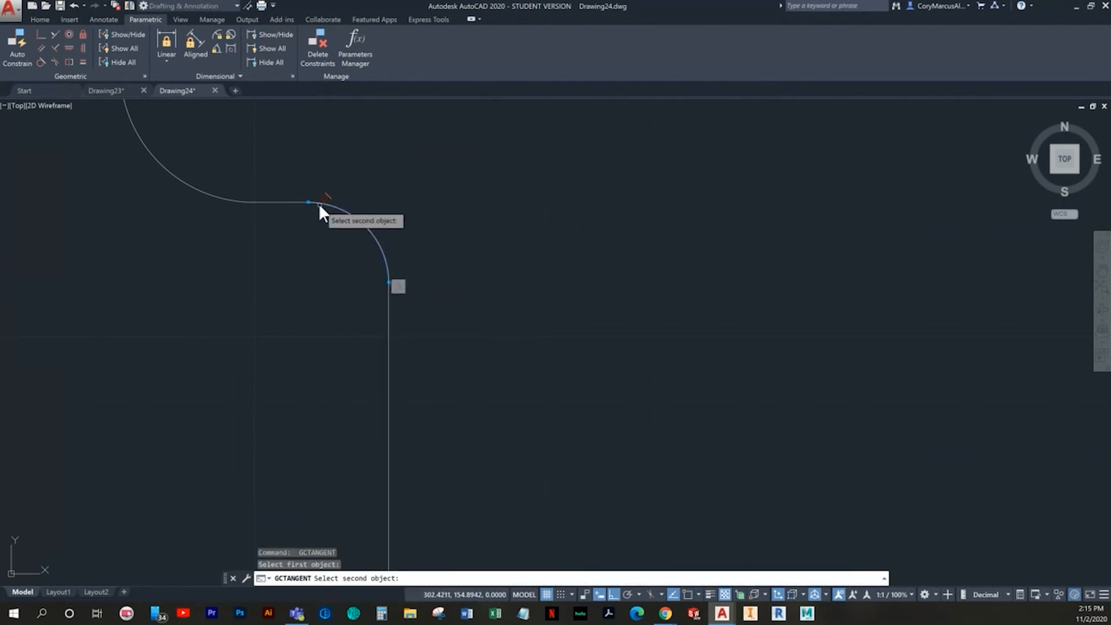
{"action": "left_click", "coordinate": [301, 201]}
{"action": "middle_click_drag", "start_coordinate": [301, 201], "coordinate": [365, 227]}
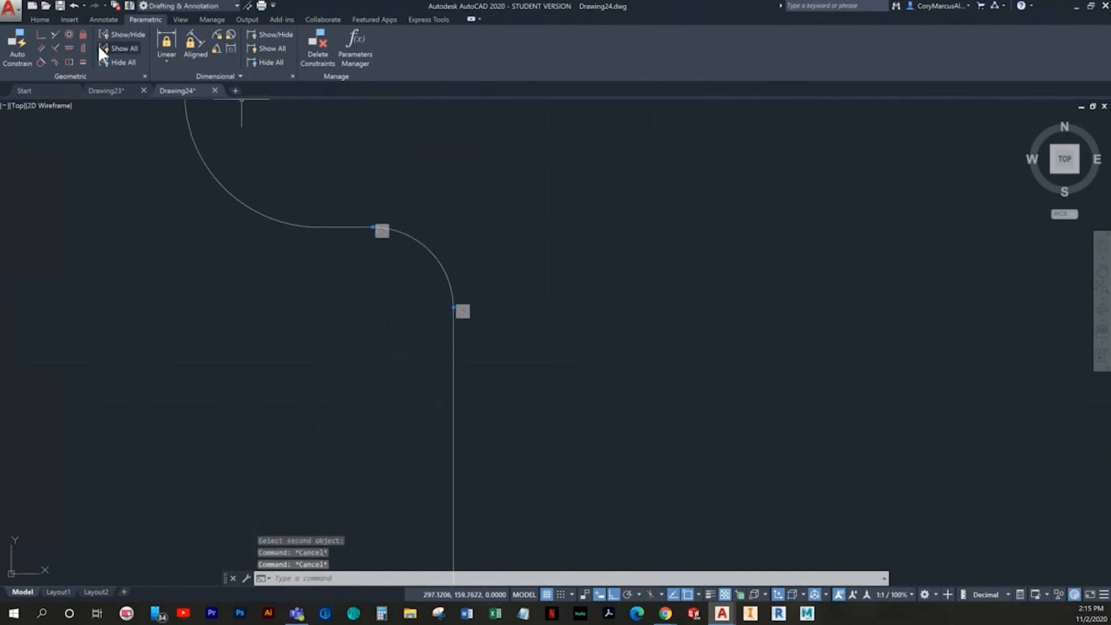
Constrain the notch's short horizontal line to be coincident with and tangent to the larger lower fillet arc
{"action": "left_click", "coordinate": [41, 34]}
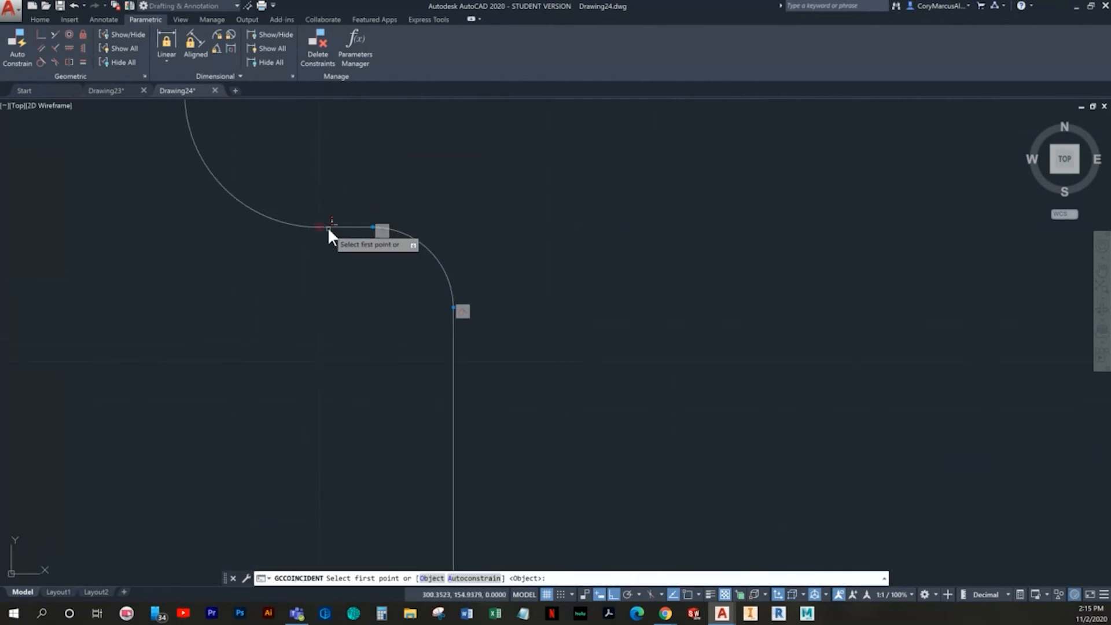
{"action": "left_click", "coordinate": [326, 227]}
{"action": "left_click", "coordinate": [301, 225]}
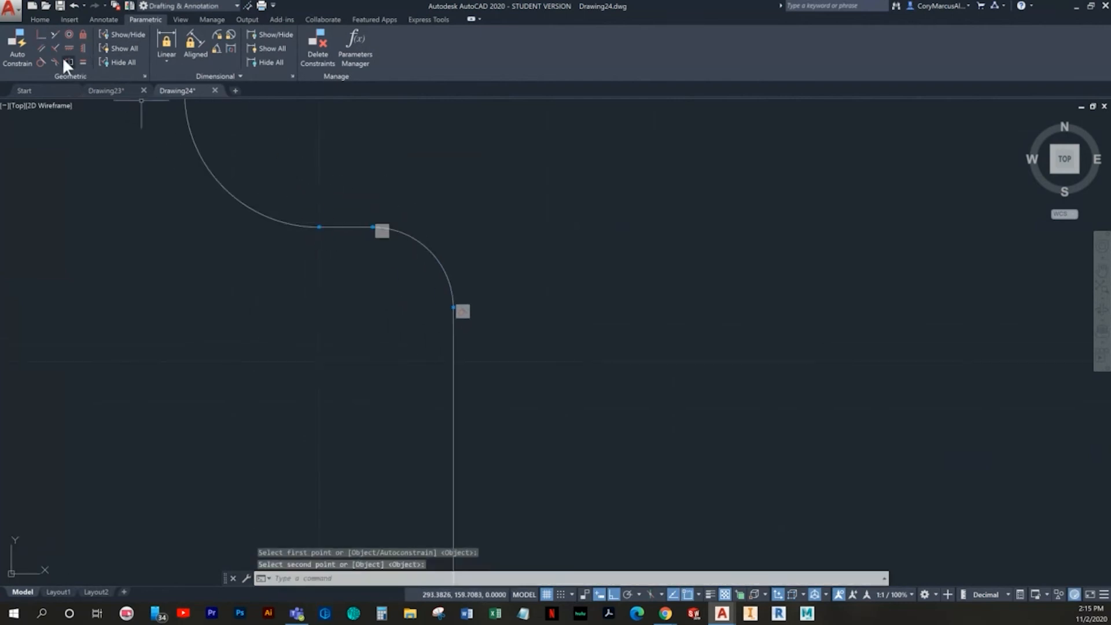
{"action": "left_click", "coordinate": [41, 60]}
{"action": "left_click", "coordinate": [328, 226]}
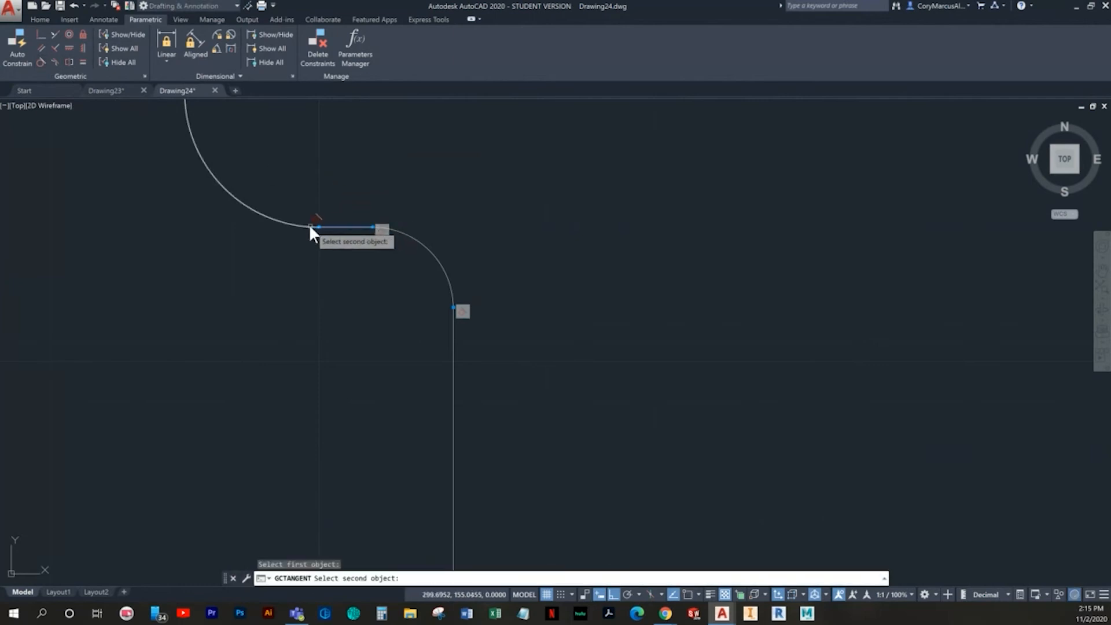
{"action": "left_click", "coordinate": [308, 225]}
{"action": "middle_click_drag", "start_coordinate": [241, 158], "coordinate": [226, 223]}
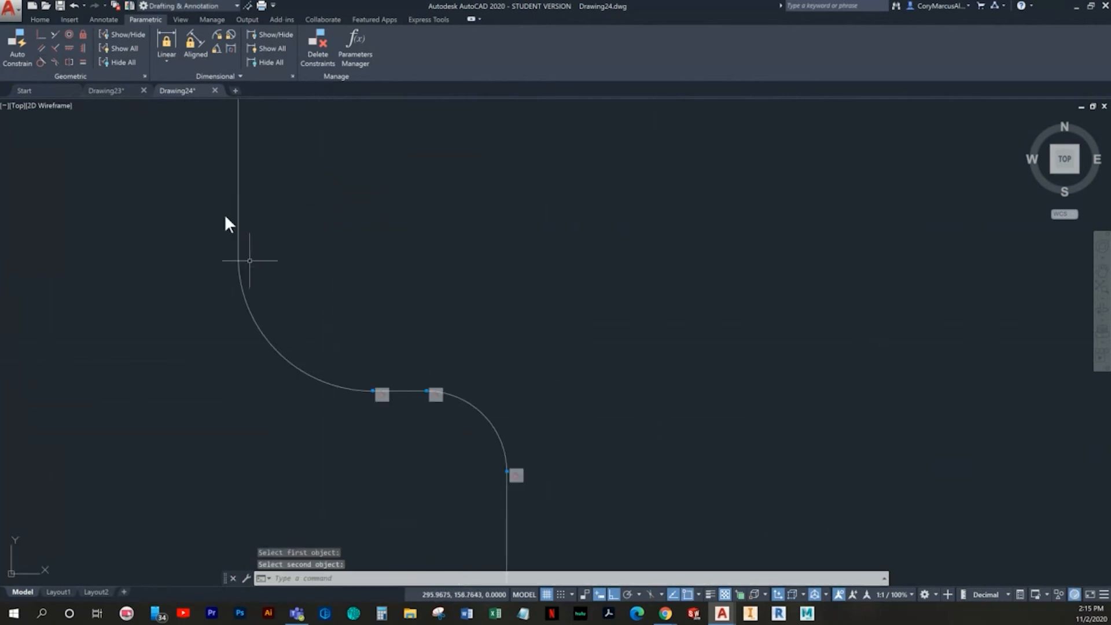
Constrain the larger lower fillet arc to be coincident with and tangent to the notch's vertical line
{"action": "left_click", "coordinate": [42, 36]}
{"action": "left_click", "coordinate": [238, 272]}
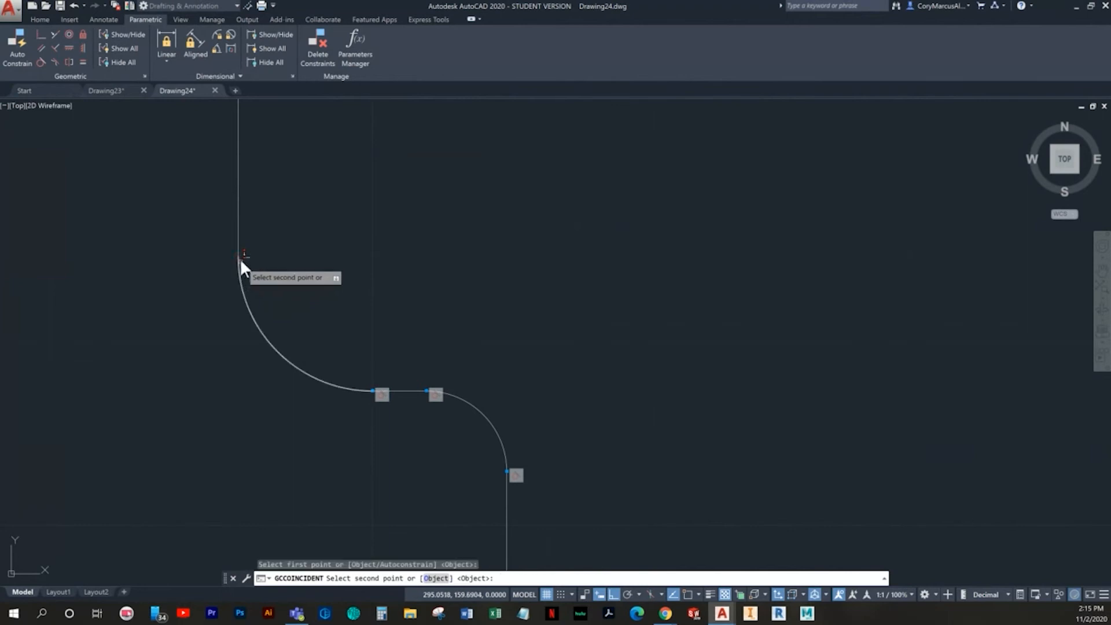
{"action": "left_click", "coordinate": [238, 243]}
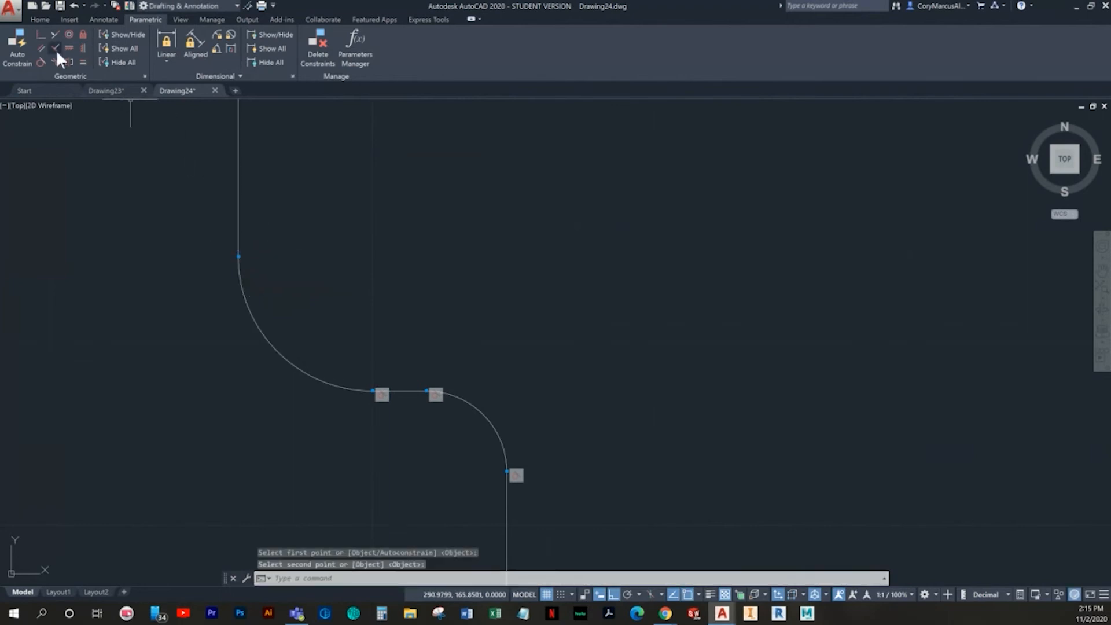
{"action": "left_click", "coordinate": [40, 63]}
{"action": "left_click", "coordinate": [238, 265]}
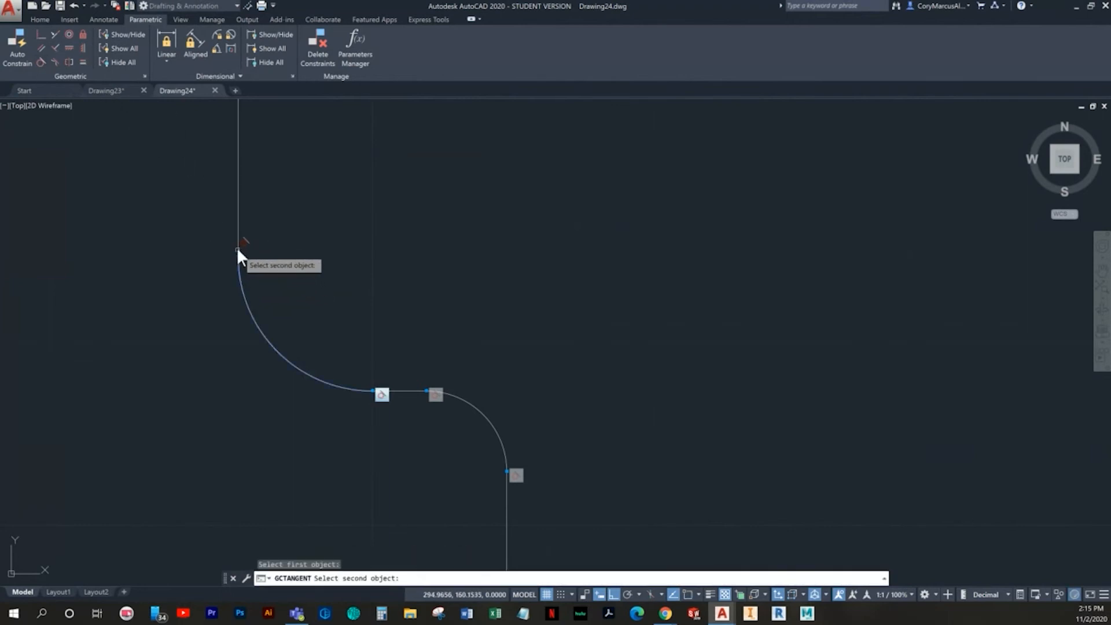
{"action": "left_click", "coordinate": [238, 245]}
Add a coincident constraint between the notch vertical line's upper end and the fillet arc below the upper lobe
{"action": "scroll", "coordinate": [322, 307], "scroll_direction": "up", "scroll_amount": 2}
{"action": "scroll", "coordinate": [322, 308], "scroll_direction": "down", "scroll_amount": 4}
{"action": "middle_click_drag", "start_coordinate": [313, 261], "coordinate": [280, 357]}
{"action": "scroll", "coordinate": [282, 354], "scroll_direction": "up", "scroll_amount": 1}
{"action": "middle_click_drag", "start_coordinate": [371, 325], "coordinate": [308, 445]}
{"action": "left_click", "coordinate": [42, 35]}
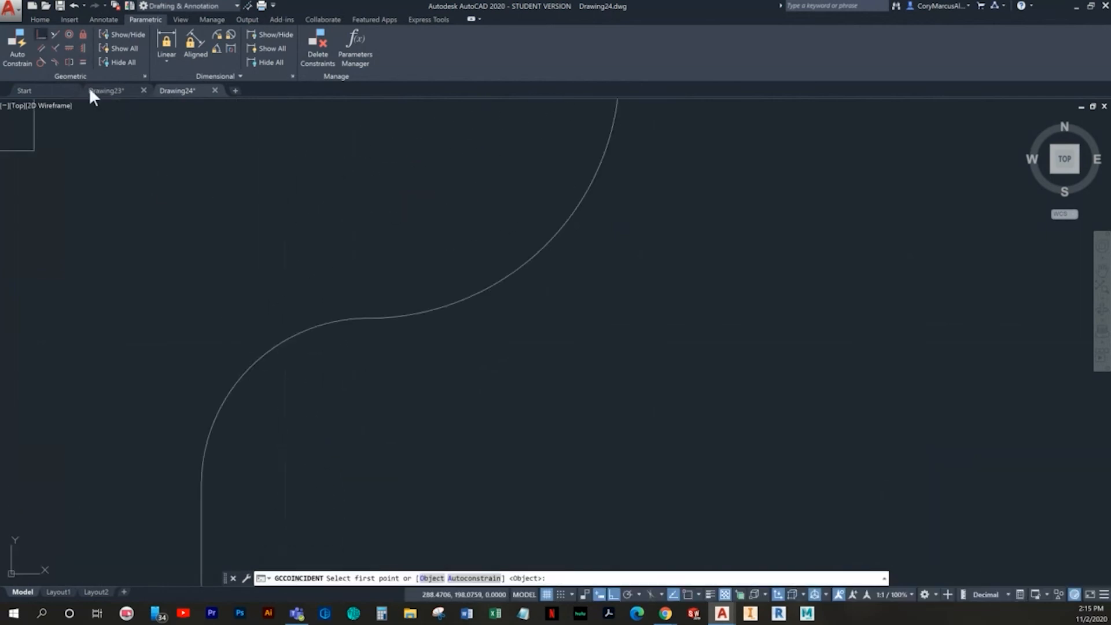
{"action": "left_click", "coordinate": [202, 485]}
{"action": "left_click", "coordinate": [202, 480]}
{"action": "key", "text": "Return"}
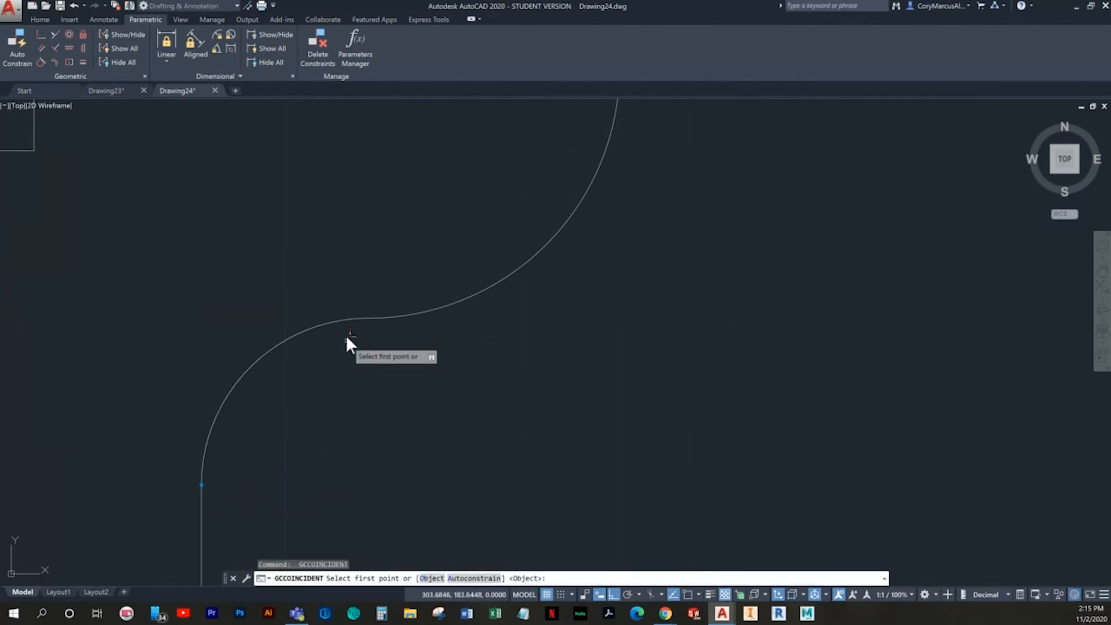
Make the upper end of that fillet arc coincident with the lower end of the large upper lobe arc
{"action": "left_click", "coordinate": [340, 319]}
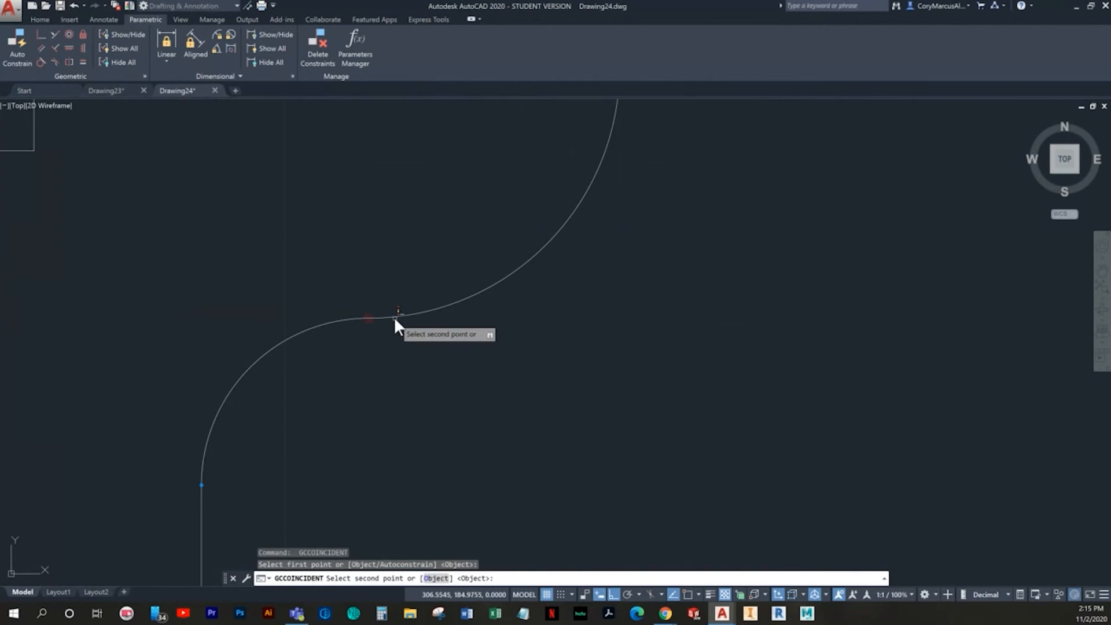
{"action": "left_click", "coordinate": [394, 318]}
{"action": "key", "text": "Return"}
{"action": "key", "text": "Escape"}
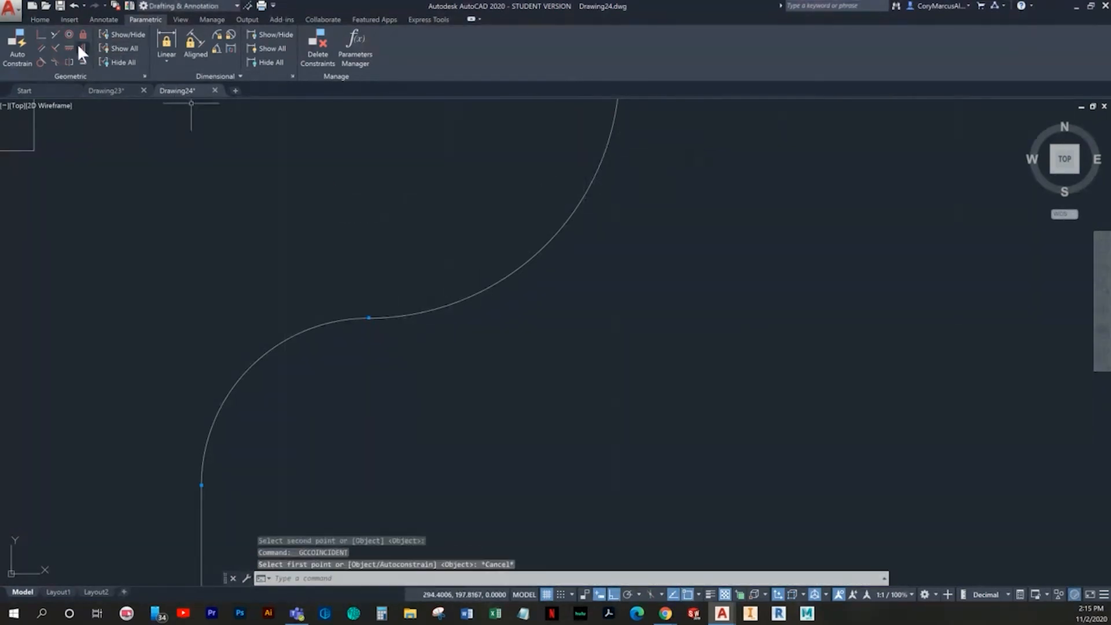
Make the fillet arc below the upper lobe tangent to the notch's vertical line and to the large lobe arc
{"action": "left_click", "coordinate": [43, 60]}
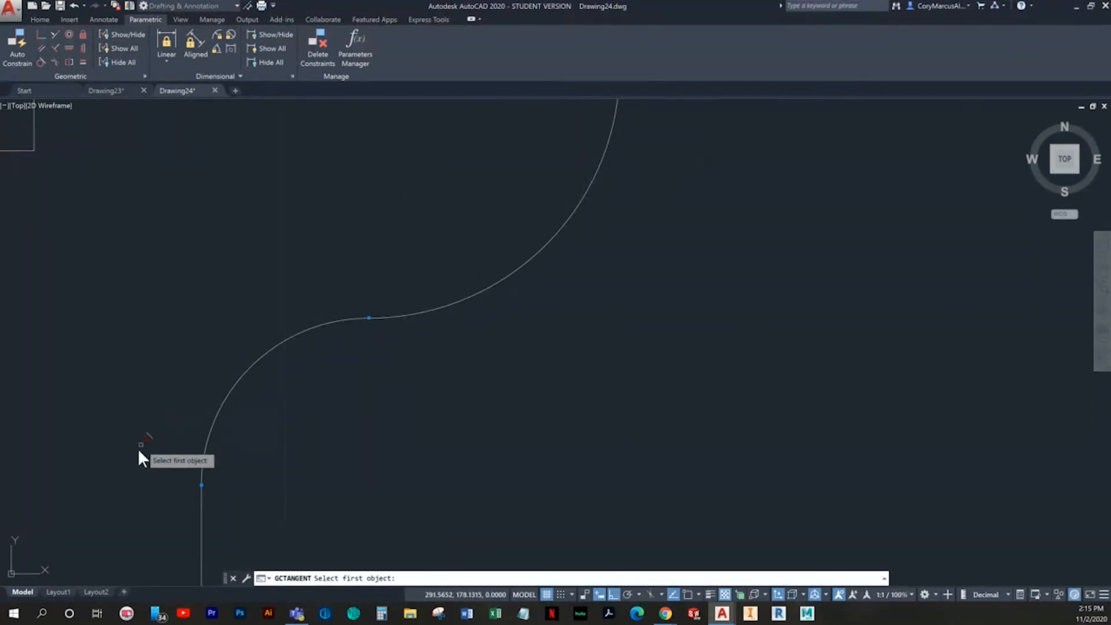
{"action": "left_click", "coordinate": [202, 500]}
{"action": "left_click", "coordinate": [200, 466]}
{"action": "key", "text": "Return"}
{"action": "left_click", "coordinate": [352, 316]}
{"action": "left_click", "coordinate": [397, 315]}
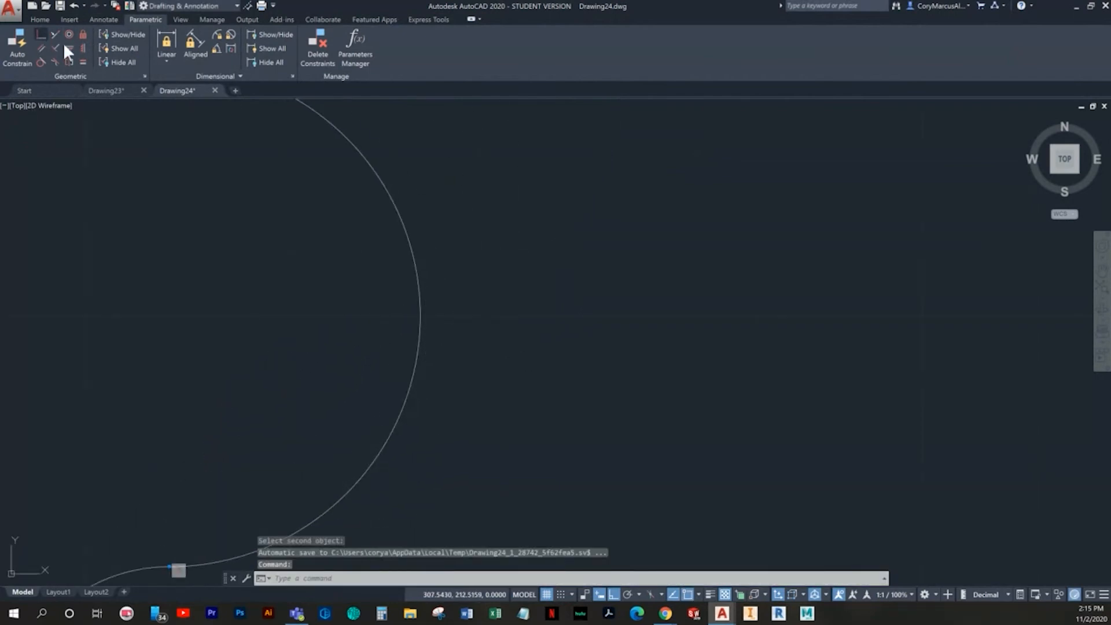
Add a coincident constraint between the upper lobe arc's top end and the fillet arc above it
{"action": "left_click", "coordinate": [41, 35]}
{"action": "middle_click_drag", "start_coordinate": [428, 264], "coordinate": [608, 408]}
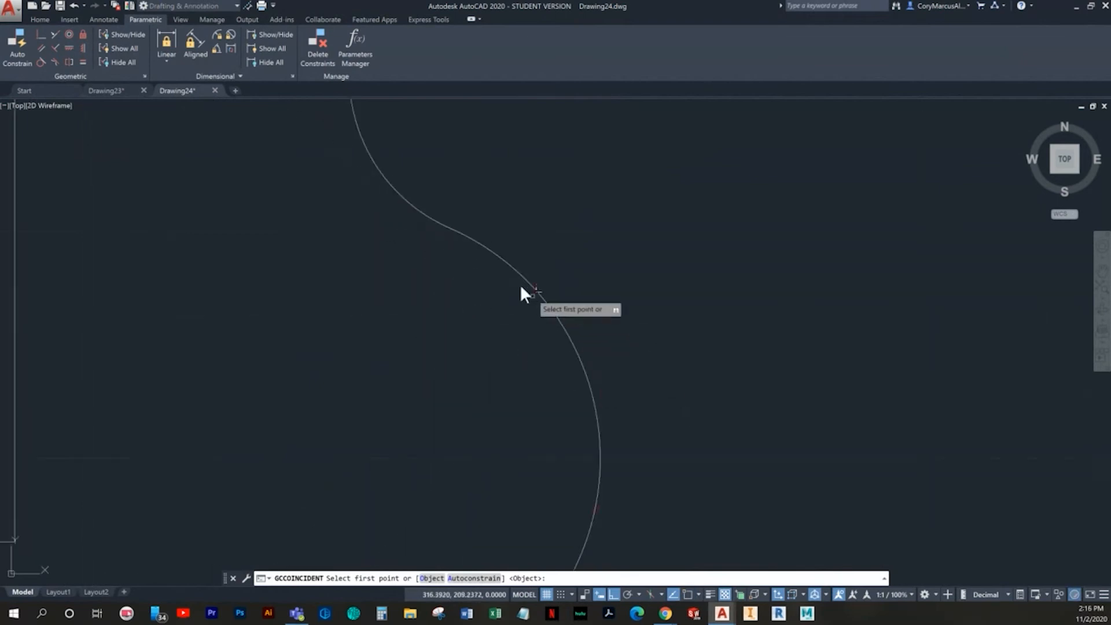
{"action": "left_click", "coordinate": [462, 230]}
{"action": "left_click", "coordinate": [433, 226]}
Make the fillet arc above the lobe coincident with the lower end of the upper right vertical edge
{"action": "middle_click_drag", "start_coordinate": [434, 229], "coordinate": [396, 457]}
{"action": "key", "text": "Return"}
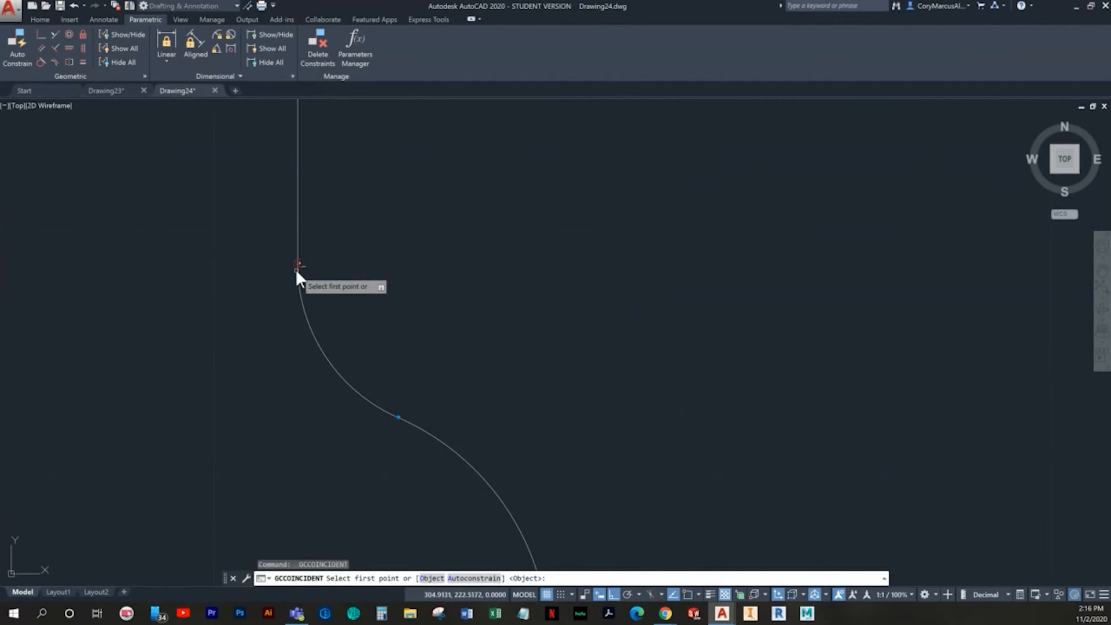
{"action": "left_click", "coordinate": [296, 267]}
{"action": "left_click", "coordinate": [298, 252]}
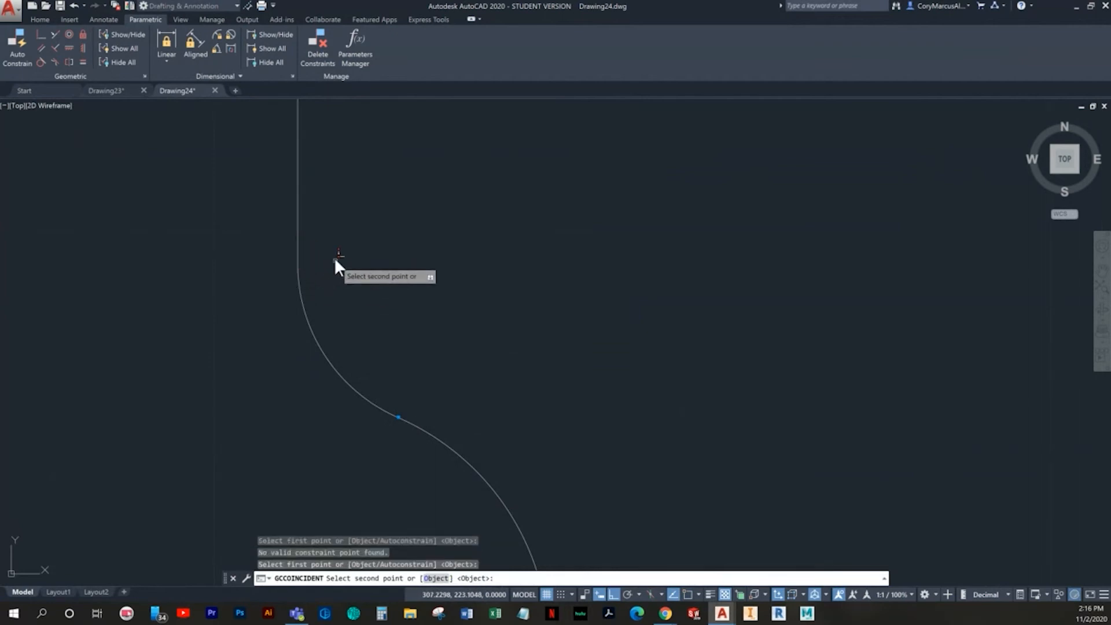
{"action": "left_click", "coordinate": [295, 283]}
{"action": "key", "text": "Escape"}
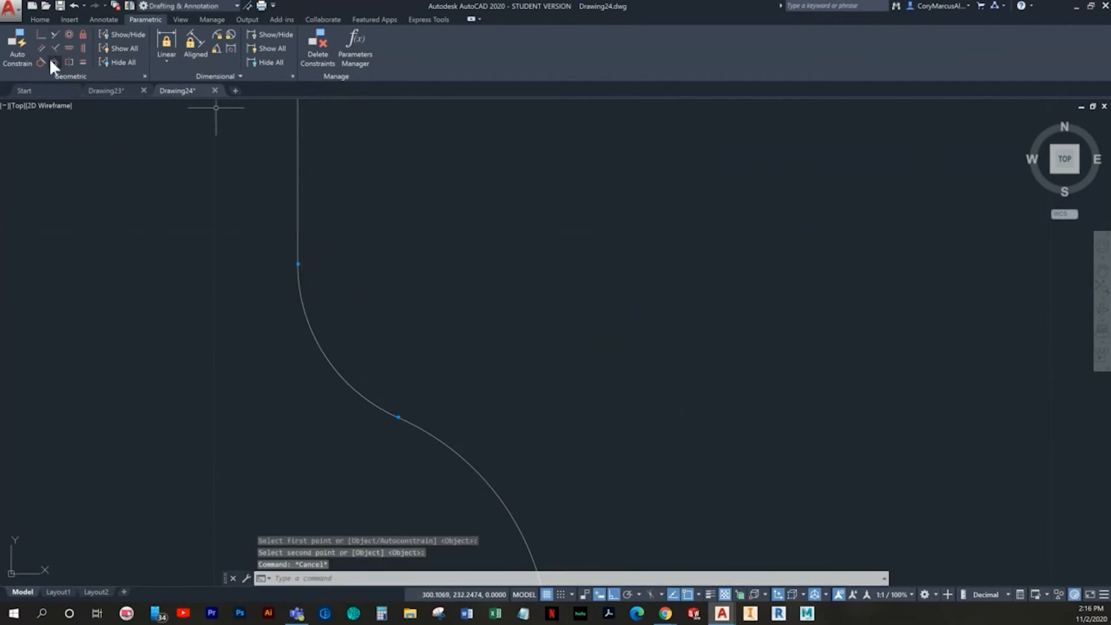
Make the fillet arc above the lobe tangent to the upper right vertical edge and to the lobe arc
{"action": "left_click", "coordinate": [51, 60]}
{"action": "left_click", "coordinate": [298, 232]}
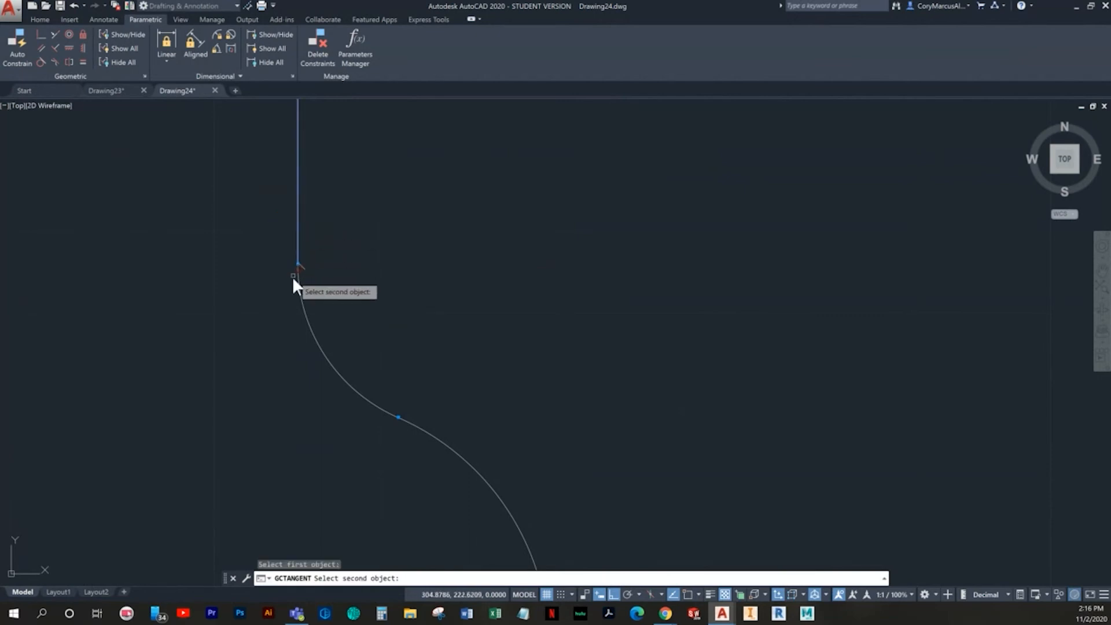
{"action": "left_click", "coordinate": [297, 280]}
{"action": "key", "text": "Return"}
{"action": "left_click", "coordinate": [400, 415]}
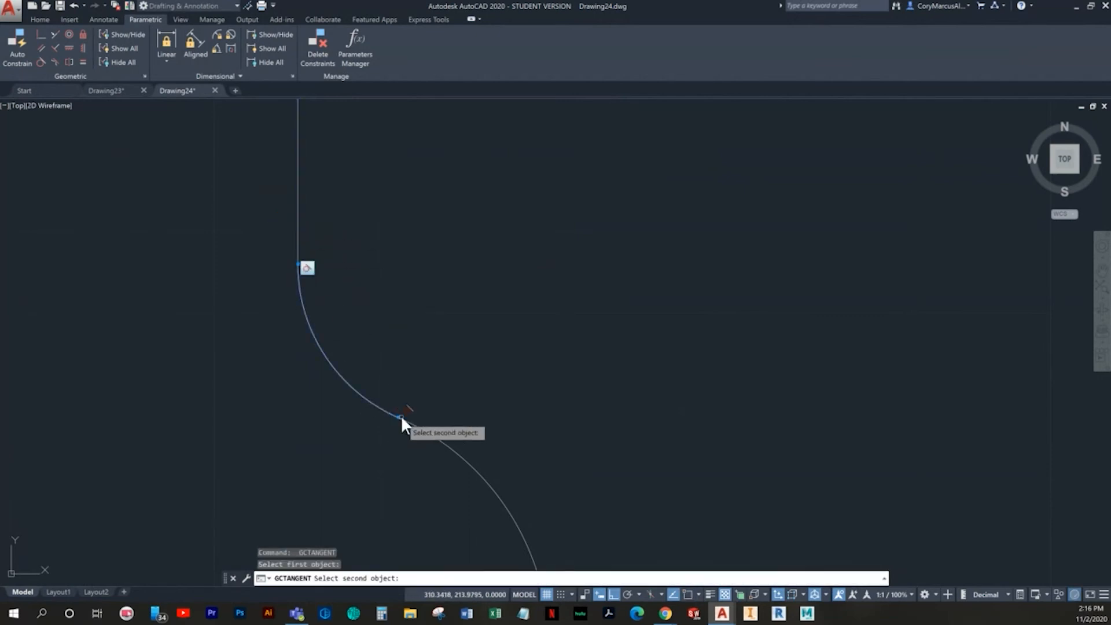
{"action": "left_click", "coordinate": [407, 418]}
Add a coincident constraint at the top right corner between the right vertical edge and the top edge
{"action": "scroll", "coordinate": [367, 251], "scroll_direction": "down", "scroll_amount": 4}
{"action": "middle_click_drag", "start_coordinate": [367, 251], "coordinate": [367, 324]}
{"action": "scroll", "coordinate": [342, 251], "scroll_direction": "up", "scroll_amount": 4}
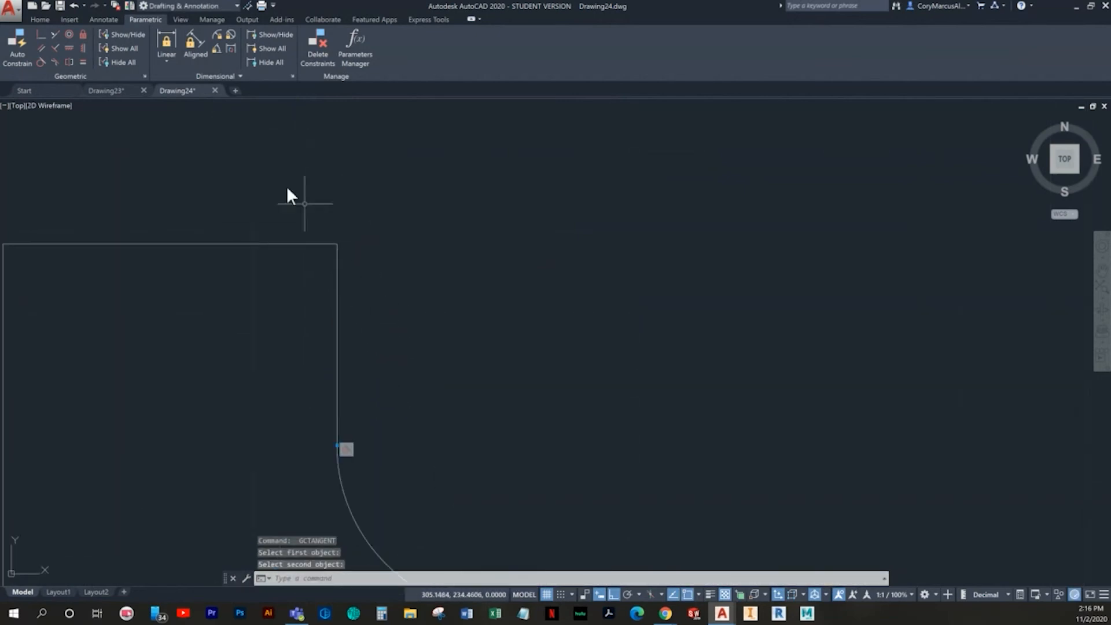
{"action": "left_click", "coordinate": [40, 34]}
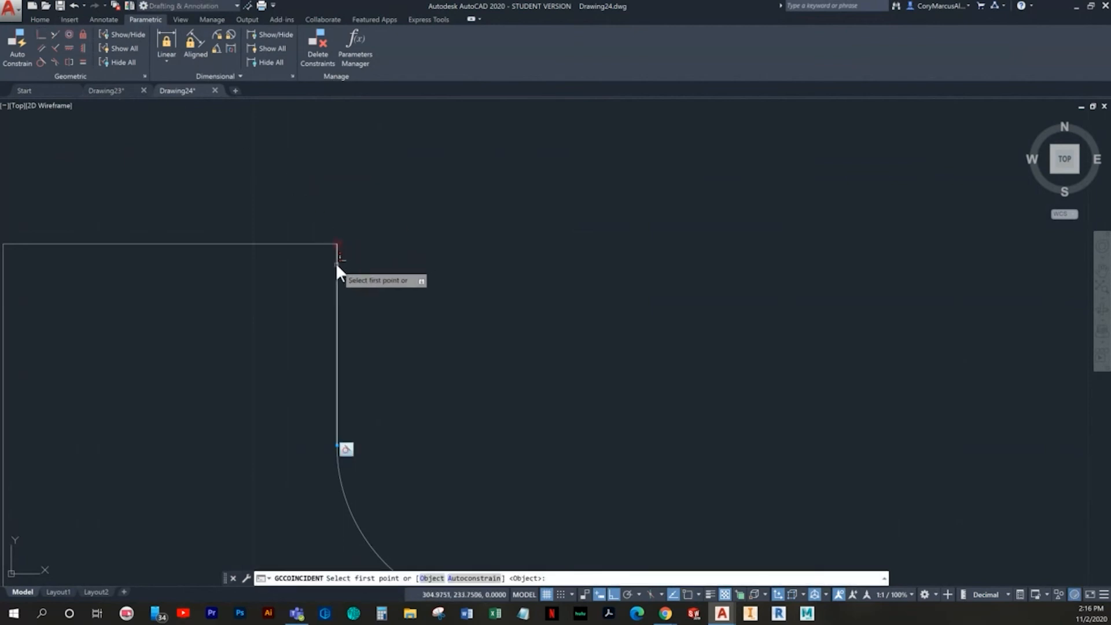
{"action": "left_click", "coordinate": [332, 248]}
{"action": "left_click", "coordinate": [320, 245]}
Add a coincident constraint at the top left corner between the top edge and the upper left vertical edge
{"action": "left_click", "coordinate": [40, 34]}
{"action": "middle_click_drag", "start_coordinate": [132, 240], "coordinate": [316, 233]}
{"action": "left_click", "coordinate": [225, 235]}
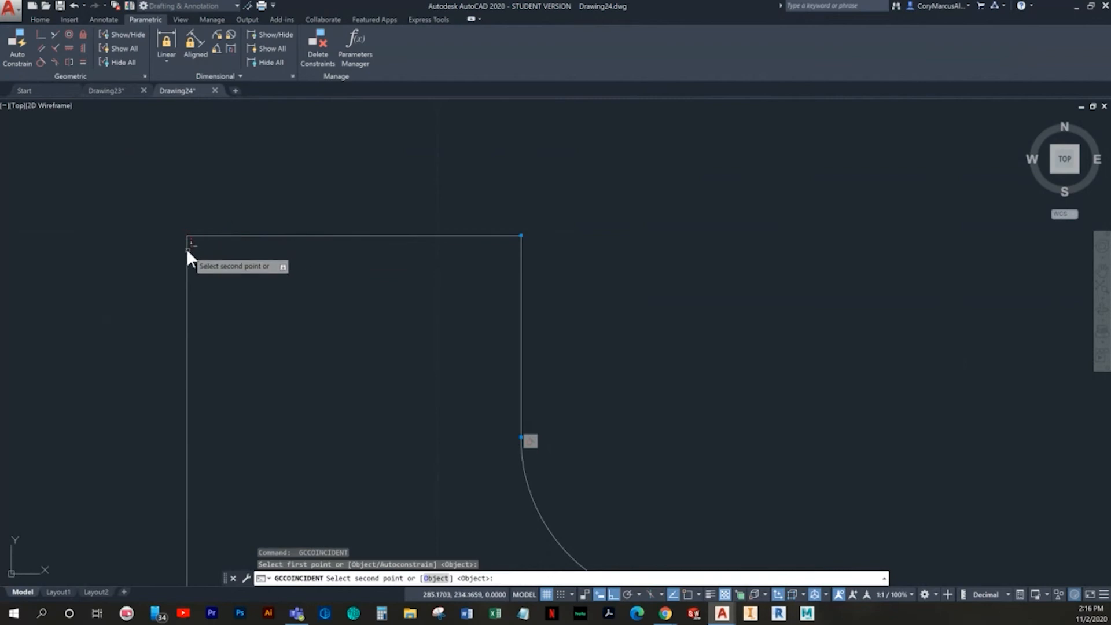
{"action": "left_click", "coordinate": [190, 251]}
Make the upper left vertical edge's lower end coincident with the short horizontal step line
{"action": "middle_click_drag", "start_coordinate": [255, 352], "coordinate": [400, 198]}
{"action": "key", "text": "space"}
{"action": "middle_click_drag", "start_coordinate": [344, 501], "coordinate": [350, 270]}
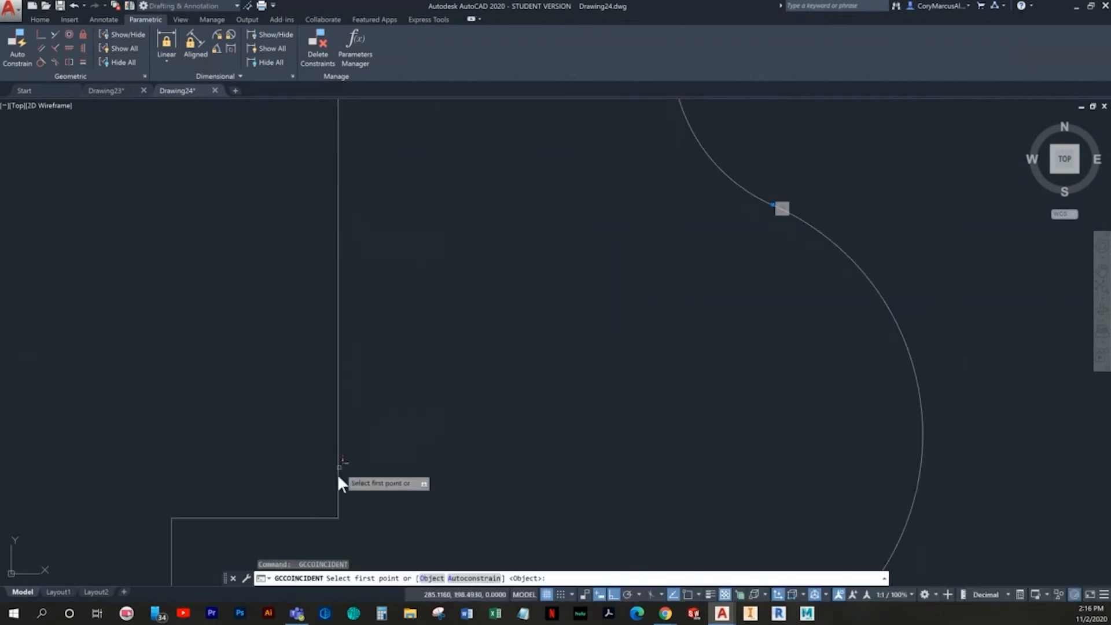
{"action": "left_click", "coordinate": [339, 509]}
{"action": "left_click", "coordinate": [330, 518]}
Make the short horizontal step line's outer end coincident with the top of the long left vertical edge
{"action": "middle_click_drag", "start_coordinate": [208, 493], "coordinate": [412, 219]}
{"action": "key", "text": "space"}
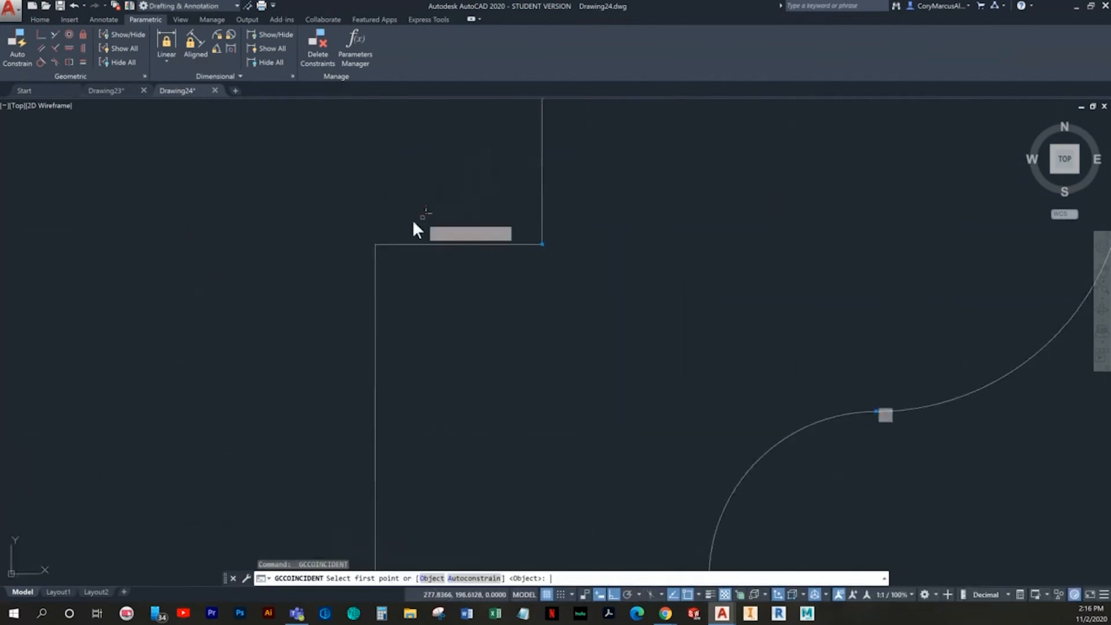
{"action": "left_click", "coordinate": [370, 252]}
{"action": "left_click", "coordinate": [386, 252]}
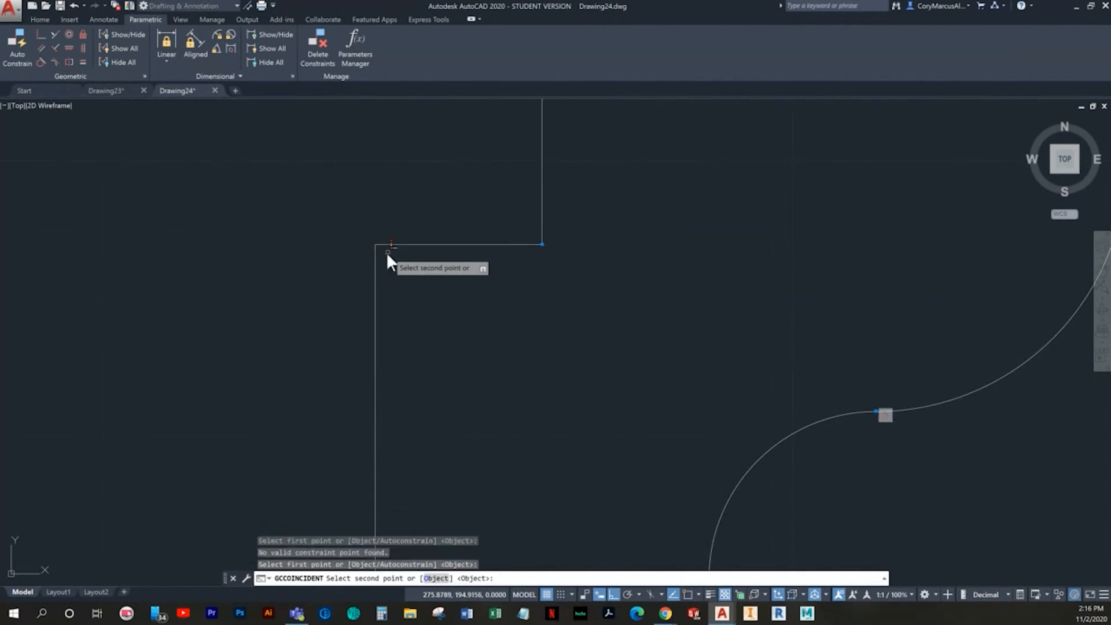
{"action": "left_click", "coordinate": [374, 258]}
Examine the rest of the outline for corners that still lack a coincident constraint
{"action": "middle_click_drag", "start_coordinate": [459, 342], "coordinate": [490, 33]}
{"action": "middle_click_drag", "start_coordinate": [476, 406], "coordinate": [429, 36]}
{"action": "mouse_move", "coordinate": [529, 538]}
{"action": "middle_mouse_down"}
{"action": "mouse_move", "coordinate": [509, 385]}
{"action": "mouse_move", "coordinate": [513, 245]}
{"action": "middle_mouse_up"}
{"action": "scroll", "coordinate": [523, 391], "scroll_direction": "down", "scroll_amount": 2}
{"action": "scroll", "coordinate": [485, 322], "scroll_direction": "down", "scroll_amount": 2}
{"action": "mouse_move", "coordinate": [518, 463]}
{"action": "middle_mouse_down"}
{"action": "mouse_move", "coordinate": [486, 322]}
{"action": "mouse_move", "coordinate": [458, 290]}
{"action": "middle_mouse_up"}
{"action": "scroll", "coordinate": [460, 382], "scroll_direction": "up", "scroll_amount": 3}
{"action": "scroll", "coordinate": [453, 372], "scroll_direction": "down", "scroll_amount": 2}
{"action": "scroll", "coordinate": [460, 359], "scroll_direction": "down", "scroll_amount": 2}
{"action": "scroll", "coordinate": [466, 359], "scroll_direction": "down", "scroll_amount": 1}
{"action": "key", "text": "Escape"}
{"action": "key", "text": "Escape"}
{"action": "left_click", "coordinate": [57, 47]}
{"action": "scroll", "coordinate": [377, 145], "scroll_direction": "up", "scroll_amount": 4}
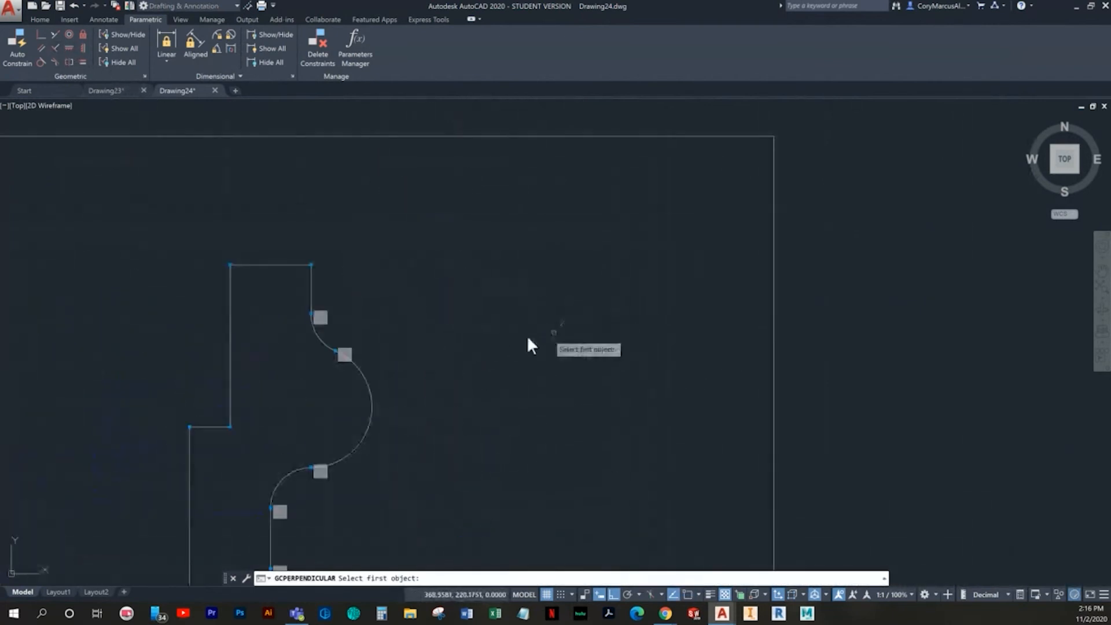
{"action": "scroll", "coordinate": [181, 246], "scroll_direction": "up", "scroll_amount": 4}
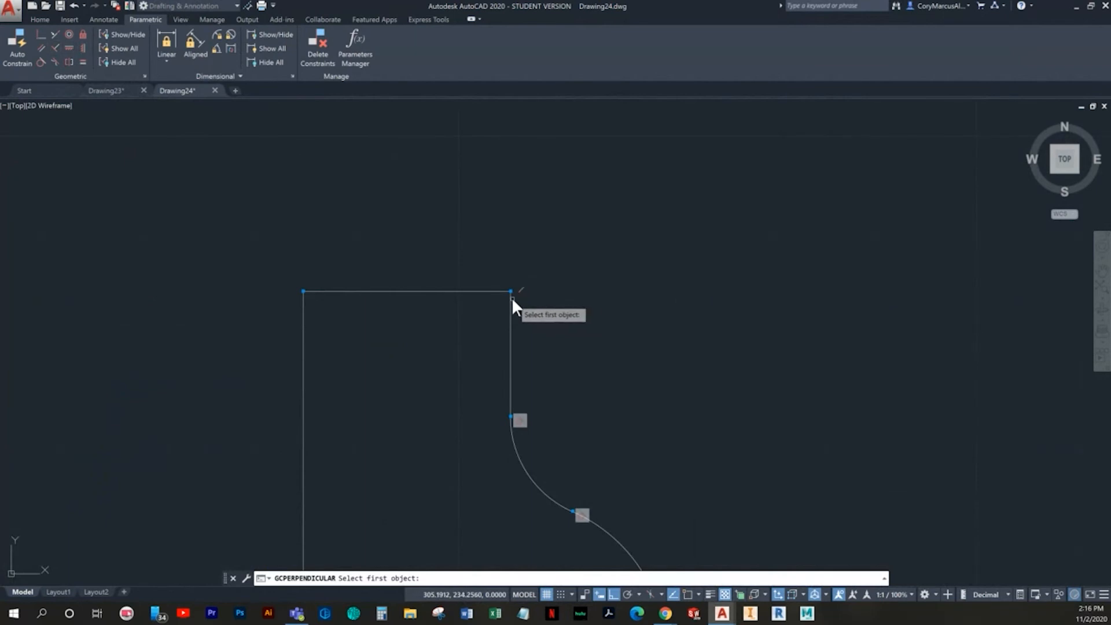
{"action": "key", "text": "Escape"}
Apply a horizontal constraint to the outline's bottom edge and a vertical constraint to its long left edge
{"action": "left_click", "coordinate": [70, 49]}
{"action": "scroll", "coordinate": [455, 388], "scroll_direction": "down", "scroll_amount": 4}
{"action": "middle_click_drag", "start_coordinate": [457, 382], "coordinate": [443, 116]}
{"action": "middle_click_drag", "start_coordinate": [415, 394], "coordinate": [407, 264]}
{"action": "middle_click_drag", "start_coordinate": [431, 478], "coordinate": [413, 324]}
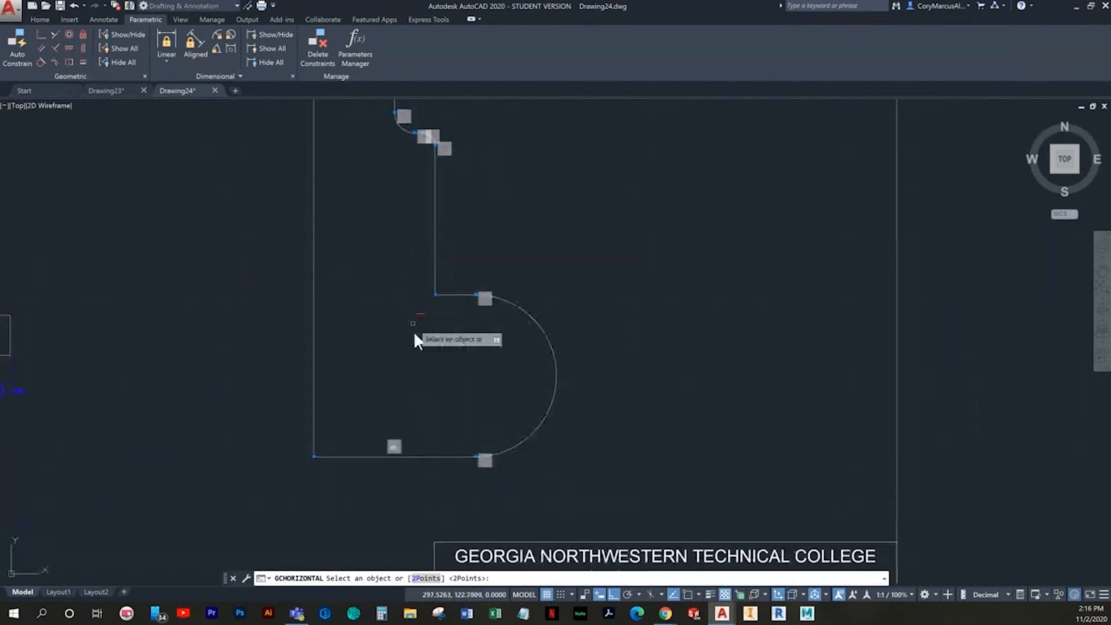
{"action": "left_click", "coordinate": [421, 457]}
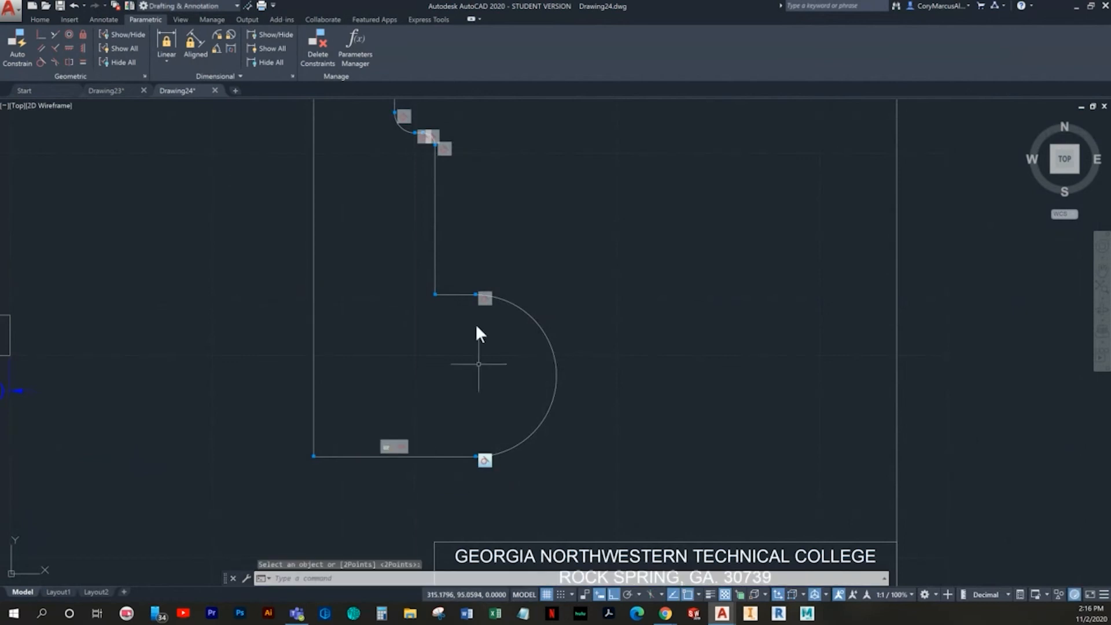
{"action": "key", "text": "Escape"}
{"action": "left_click", "coordinate": [85, 45]}
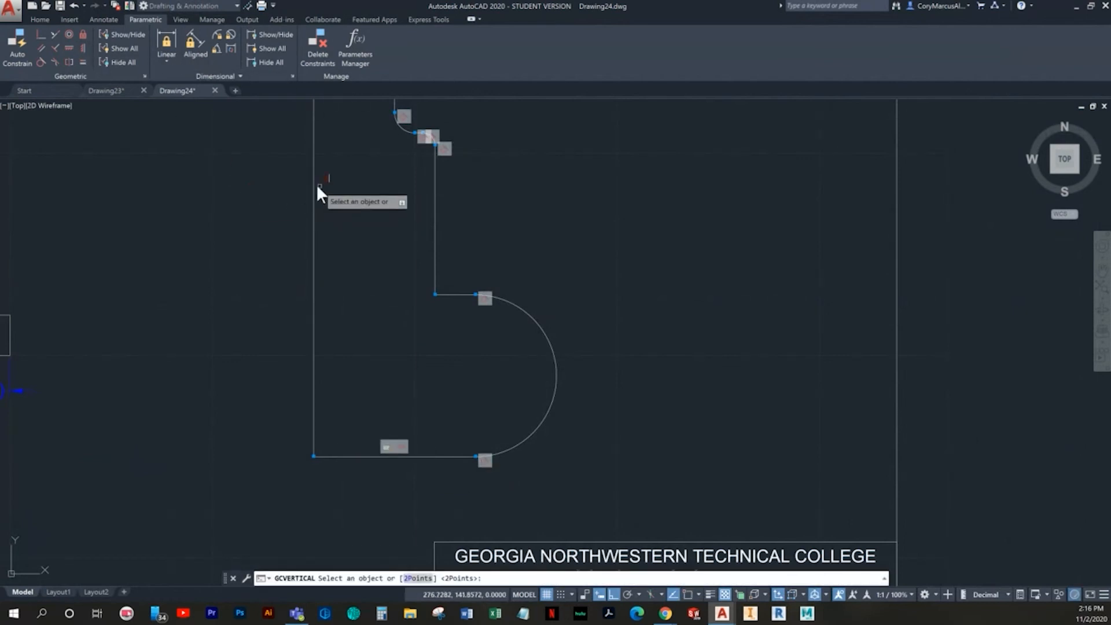
{"action": "key", "text": "Escape"}
Add a parallel constraint between the upper left vertical edge and the long left vertical edge
{"action": "scroll", "coordinate": [382, 251], "scroll_direction": "down", "scroll_amount": 2}
{"action": "middle_click_drag", "start_coordinate": [382, 251], "coordinate": [339, 317]}
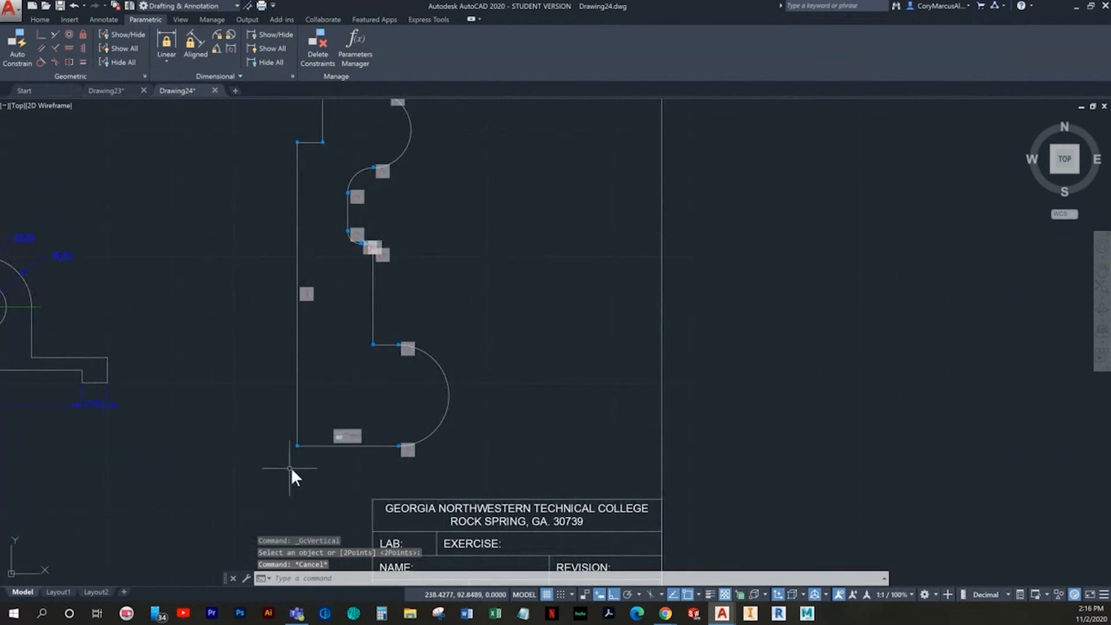
{"action": "left_click", "coordinate": [37, 48]}
{"action": "left_click", "coordinate": [322, 125]}
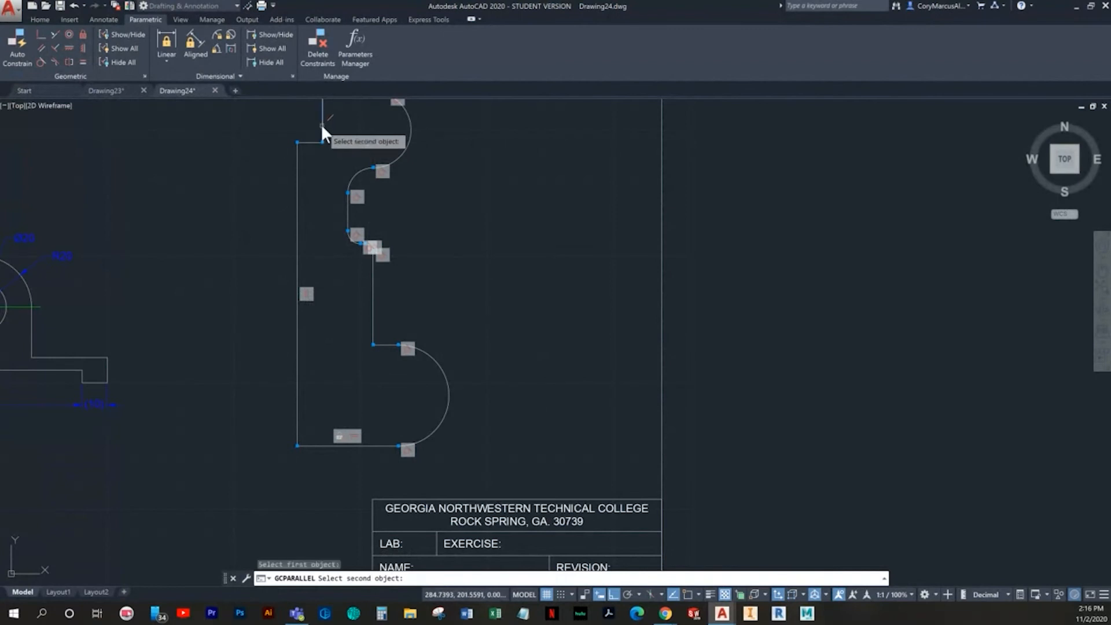
{"action": "left_click", "coordinate": [297, 215]}
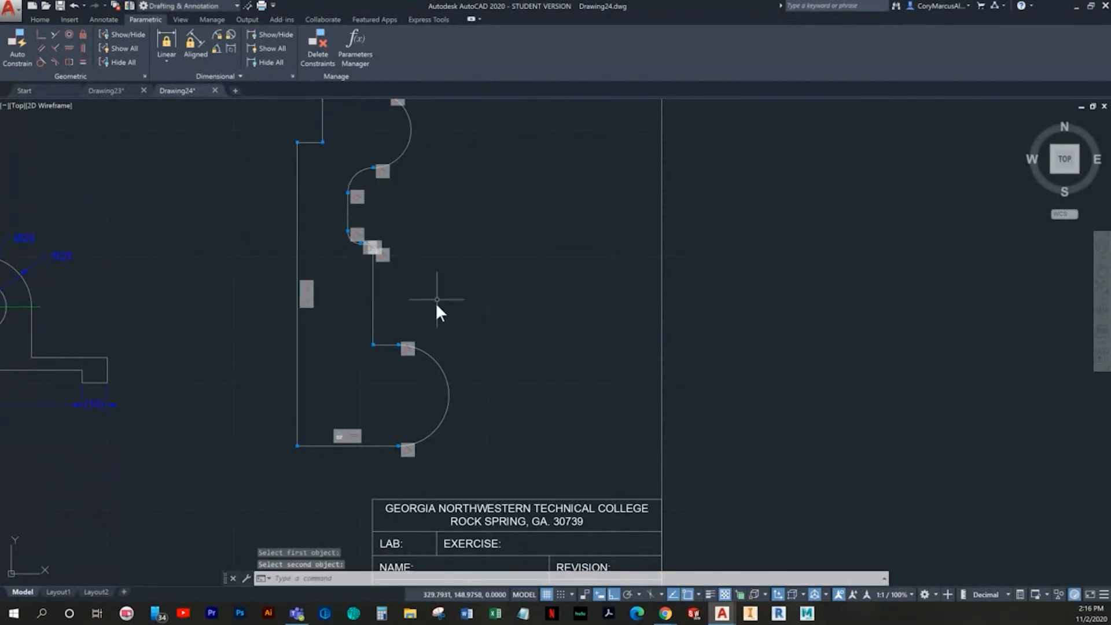
Start another parallel constraint for the right vertical edge above the bottom lobe
{"action": "key", "text": "Return"}
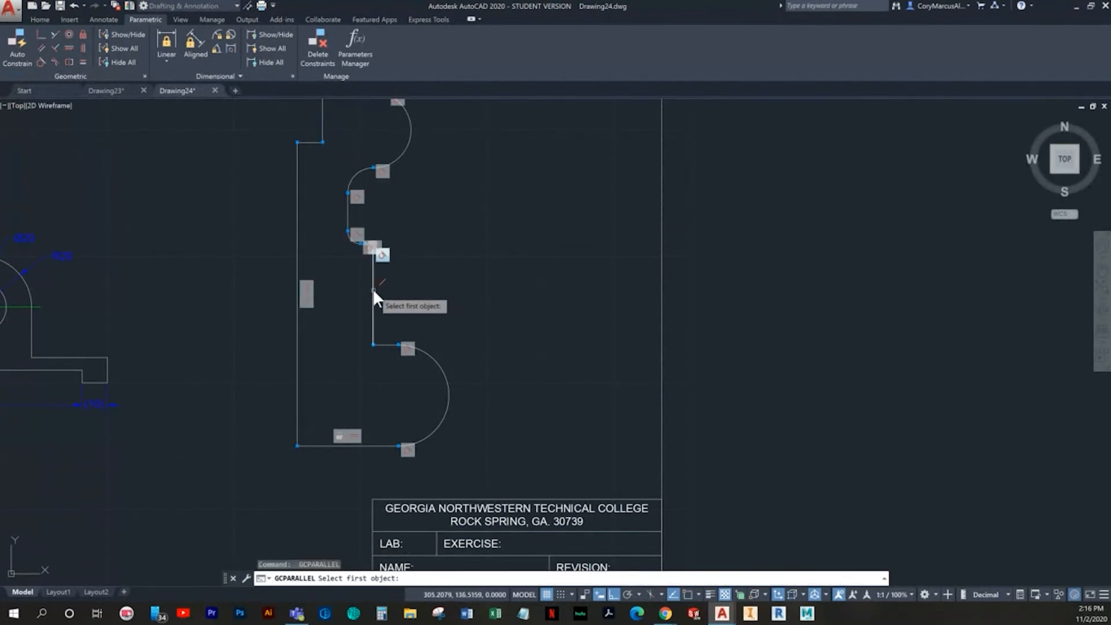
Apply parallel constraints tying the profile's three vertical segments on the curved side to its long straight left edge
{"action": "left_click", "coordinate": [373, 289]}
{"action": "left_click", "coordinate": [297, 244]}
{"action": "key", "text": "Return"}
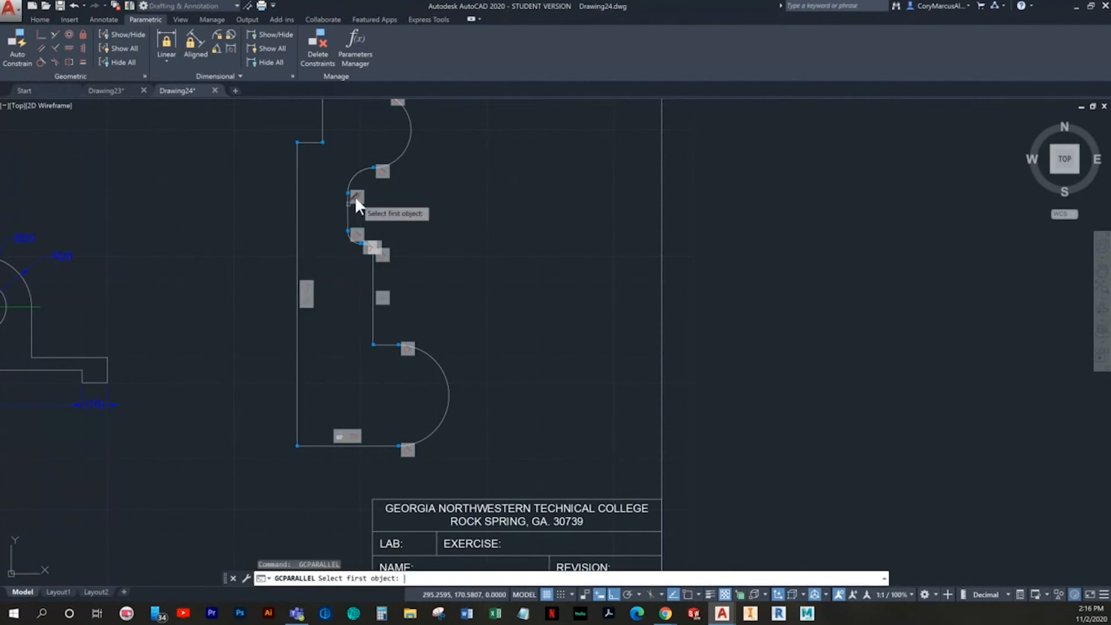
{"action": "left_click", "coordinate": [347, 208]}
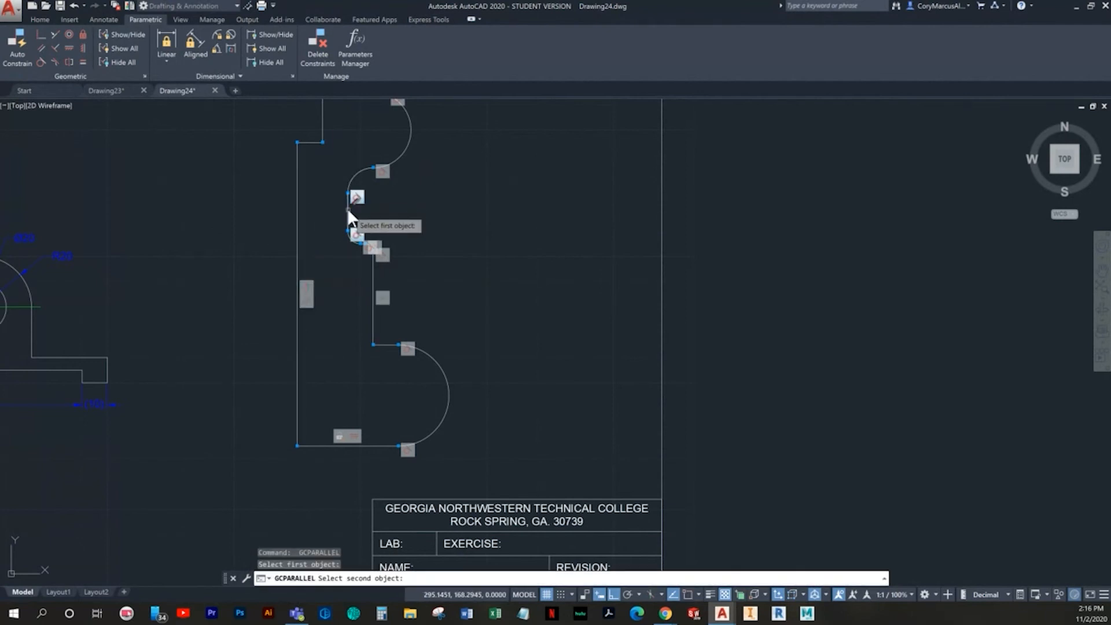
{"action": "left_click", "coordinate": [296, 220]}
{"action": "middle_click_drag", "start_coordinate": [454, 304], "coordinate": [451, 429]}
{"action": "key", "text": "Return"}
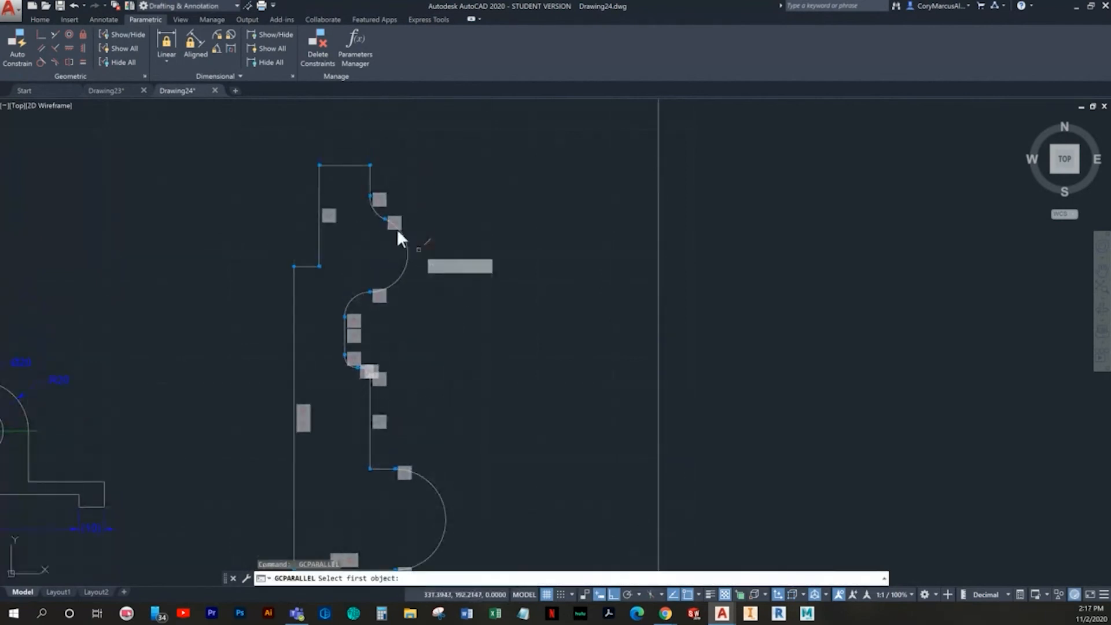
{"action": "left_click", "coordinate": [368, 176]}
{"action": "left_click", "coordinate": [294, 326]}
{"action": "key", "text": "Escape"}
{"action": "key", "text": "Escape"}
Constrain the profile's top edge and the short ledge above the lower arc parallel to the bottom edge
{"action": "left_click", "coordinate": [57, 47]}
{"action": "left_click", "coordinate": [349, 165]}
{"action": "middle_click_drag", "start_coordinate": [399, 483], "coordinate": [382, 371]}
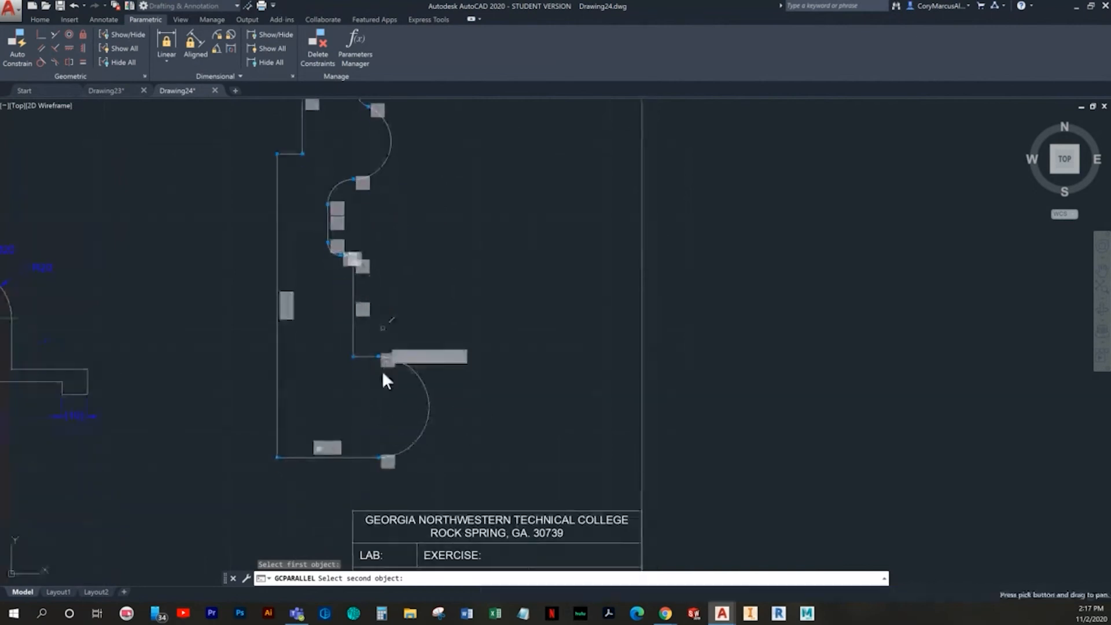
{"action": "left_click", "coordinate": [360, 456]}
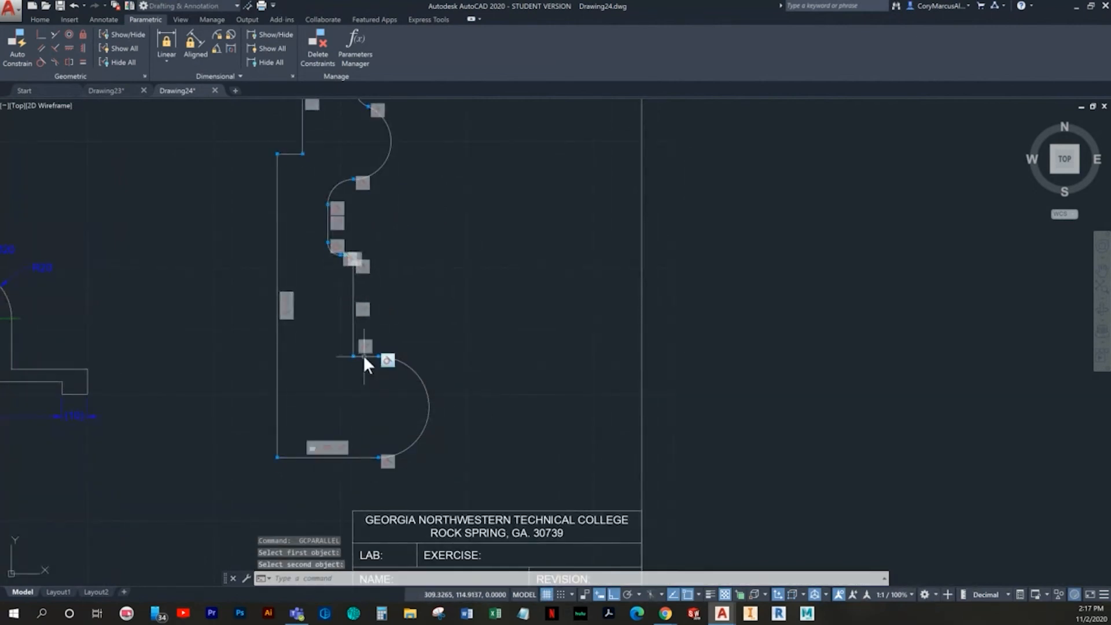
Constrain the short shoulder edge on the profile's straight side parallel to the bottom edge
{"action": "key", "text": "Return"}
{"action": "left_click", "coordinate": [363, 455]}
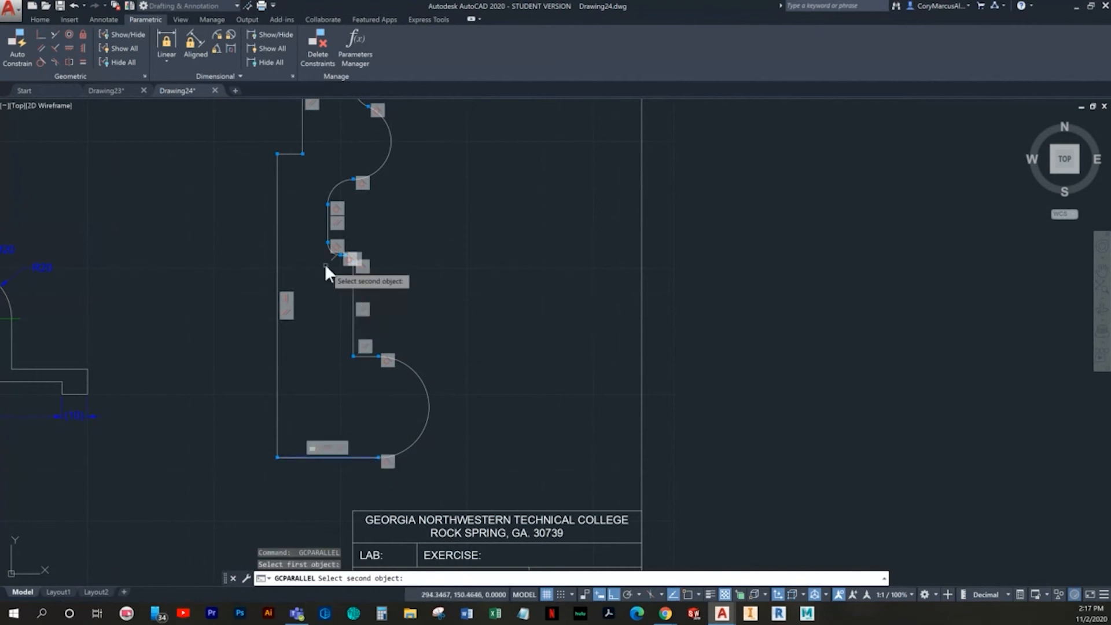
{"action": "scroll", "coordinate": [331, 259], "scroll_direction": "up", "scroll_amount": 1}
{"action": "scroll", "coordinate": [342, 253], "scroll_direction": "up", "scroll_amount": 2}
{"action": "scroll", "coordinate": [344, 253], "scroll_direction": "down", "scroll_amount": 1}
{"action": "middle_click_drag", "start_coordinate": [345, 254], "coordinate": [313, 410]}
{"action": "scroll", "coordinate": [313, 411], "scroll_direction": "down", "scroll_amount": 1}
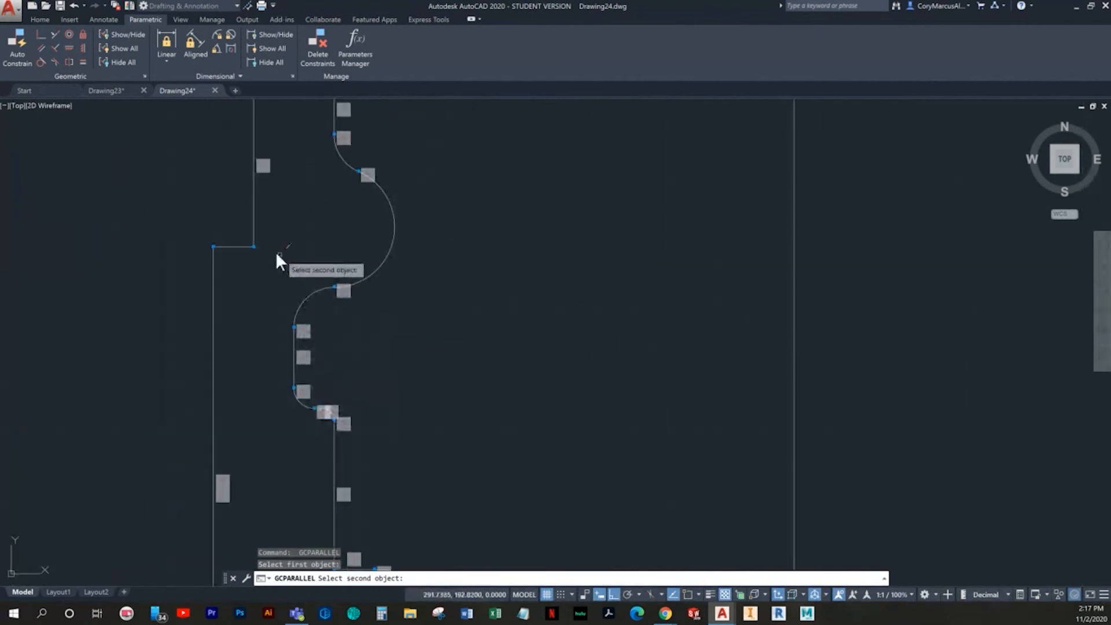
{"action": "left_click", "coordinate": [239, 246]}
{"action": "middle_click_drag", "start_coordinate": [324, 270], "coordinate": [346, 422]}
{"action": "key", "text": "Escape"}
{"action": "key", "text": "Escape"}
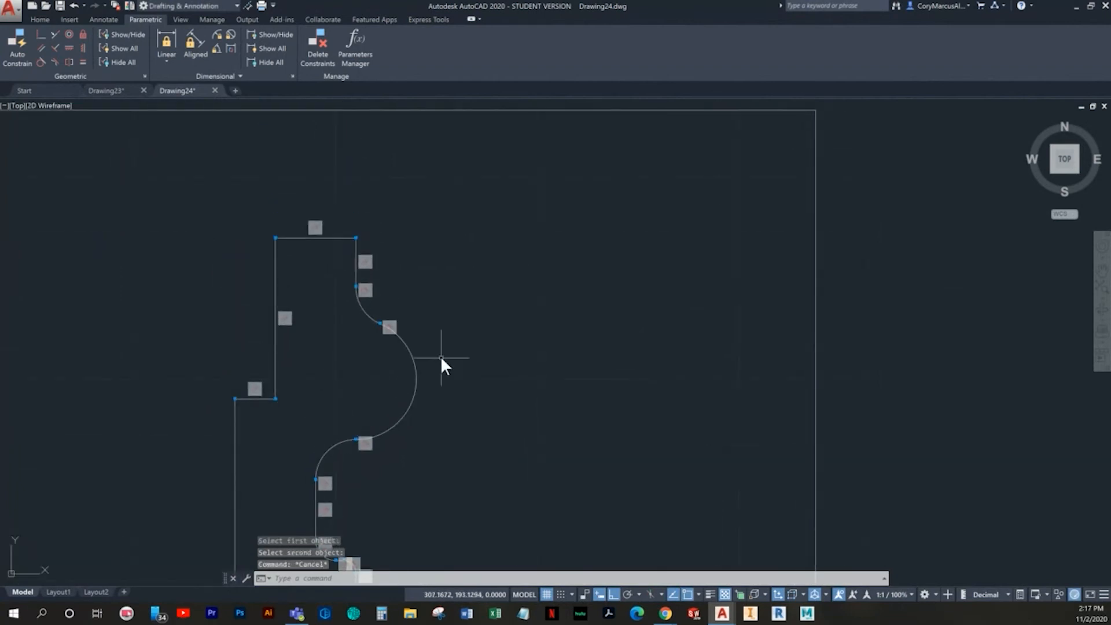
{"action": "scroll", "coordinate": [539, 380], "scroll_direction": "down", "scroll_amount": 3}
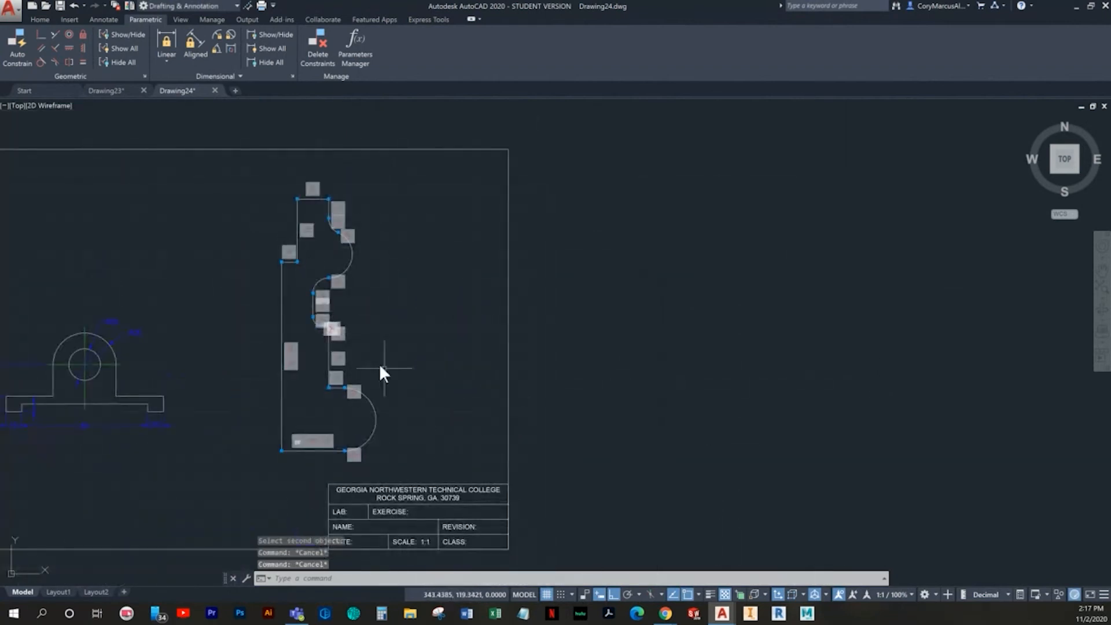
{"action": "middle_click_drag", "start_coordinate": [362, 327], "coordinate": [397, 315]}
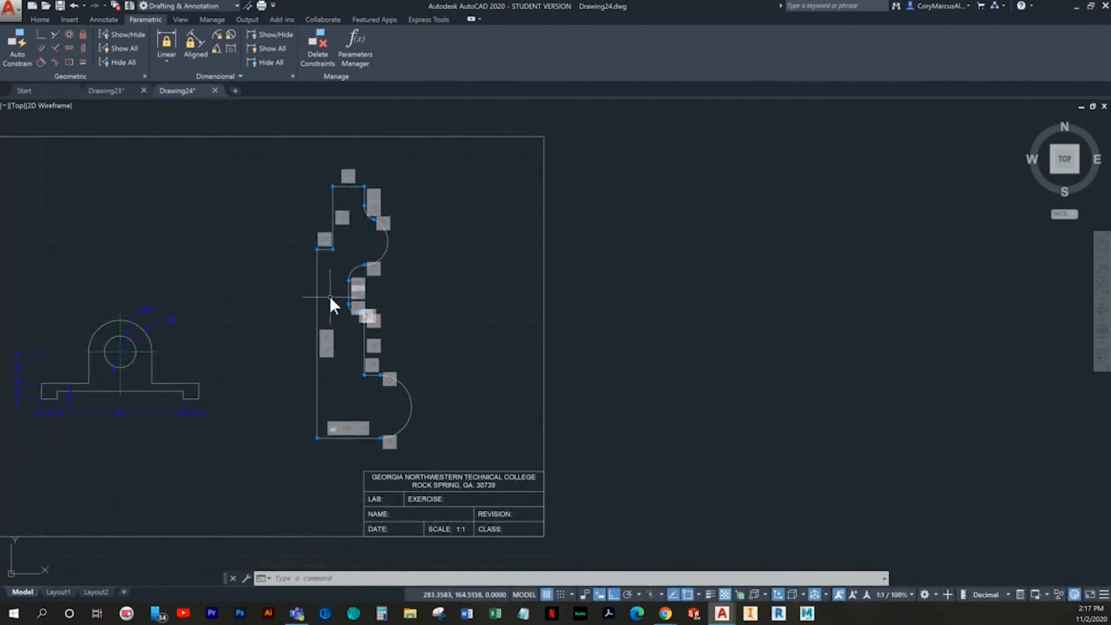
{"action": "scroll", "coordinate": [364, 295], "scroll_direction": "up", "scroll_amount": 3}
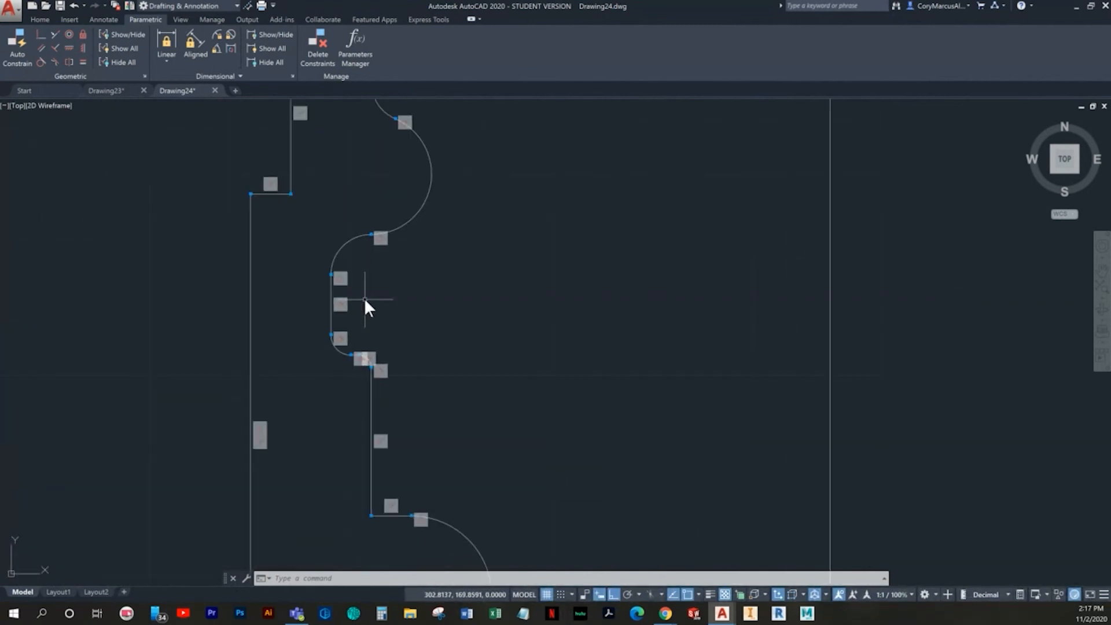
{"action": "left_click", "coordinate": [47, 37]}
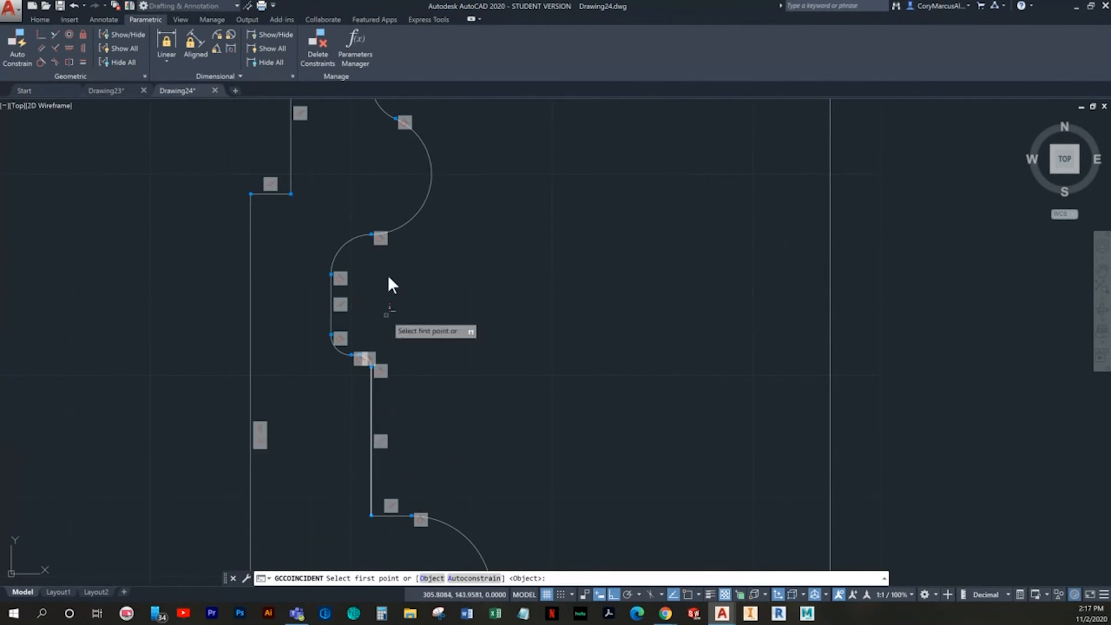
{"action": "mouse_move", "coordinate": [415, 219]}
{"action": "middle_mouse_down"}
{"action": "mouse_move", "coordinate": [392, 358]}
{"action": "mouse_move", "coordinate": [376, 382]}
{"action": "middle_mouse_up"}
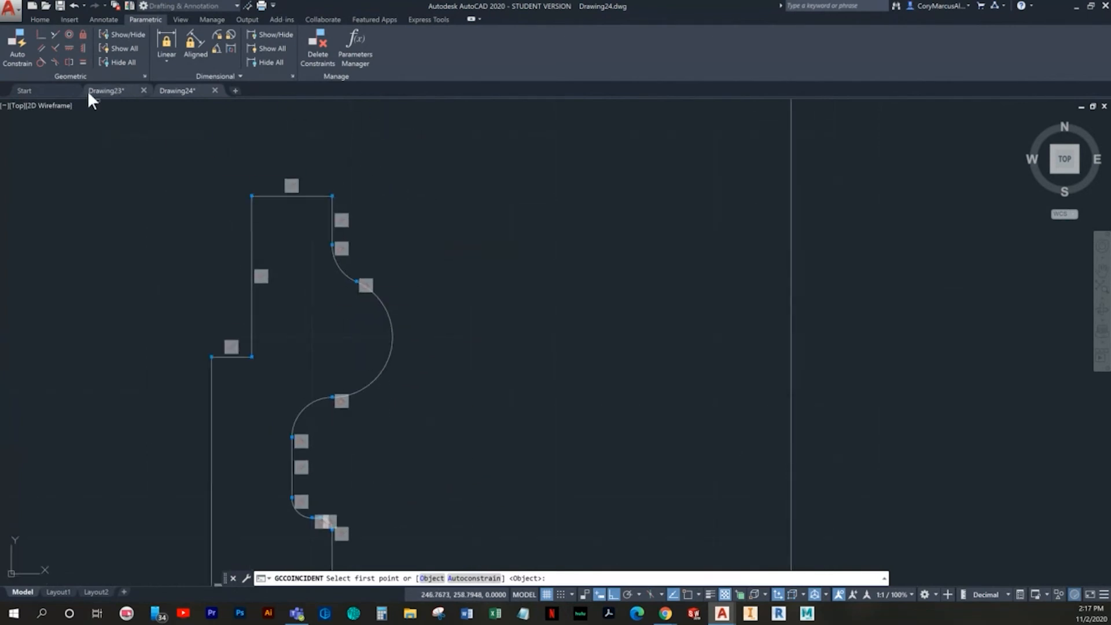
Make Center the current layer
{"action": "left_click", "coordinate": [43, 19]}
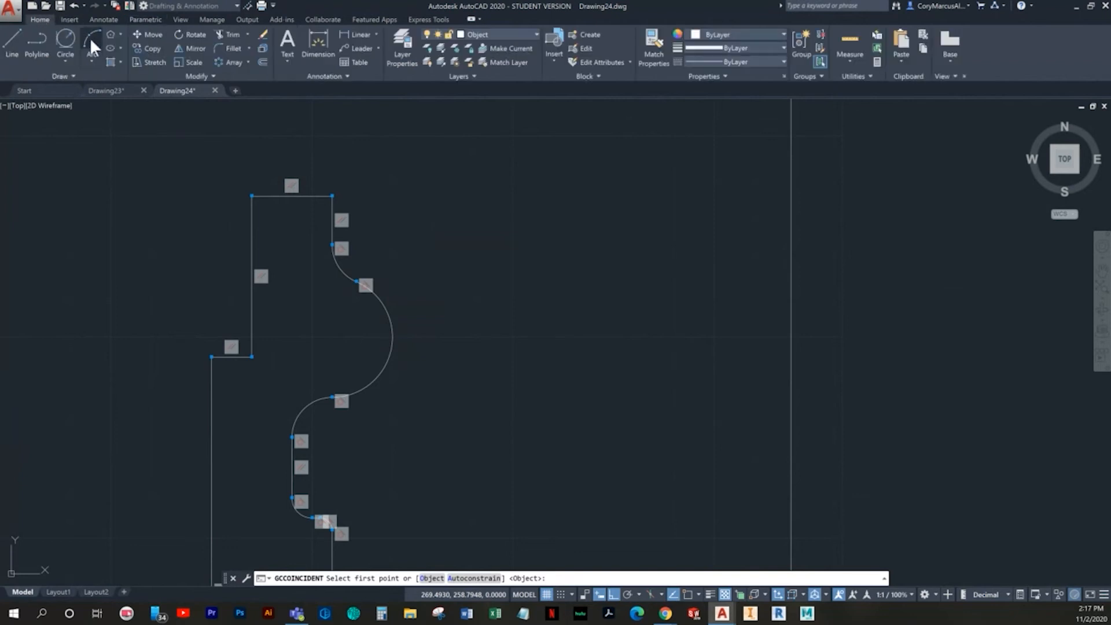
{"action": "left_click", "coordinate": [509, 36]}
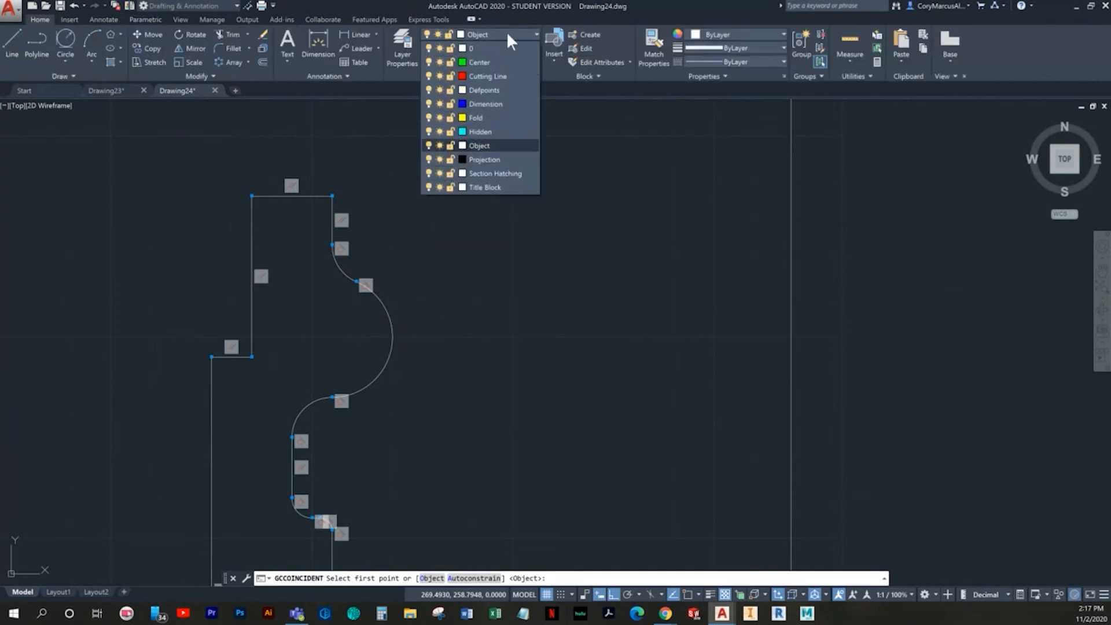
{"action": "left_click", "coordinate": [480, 62]}
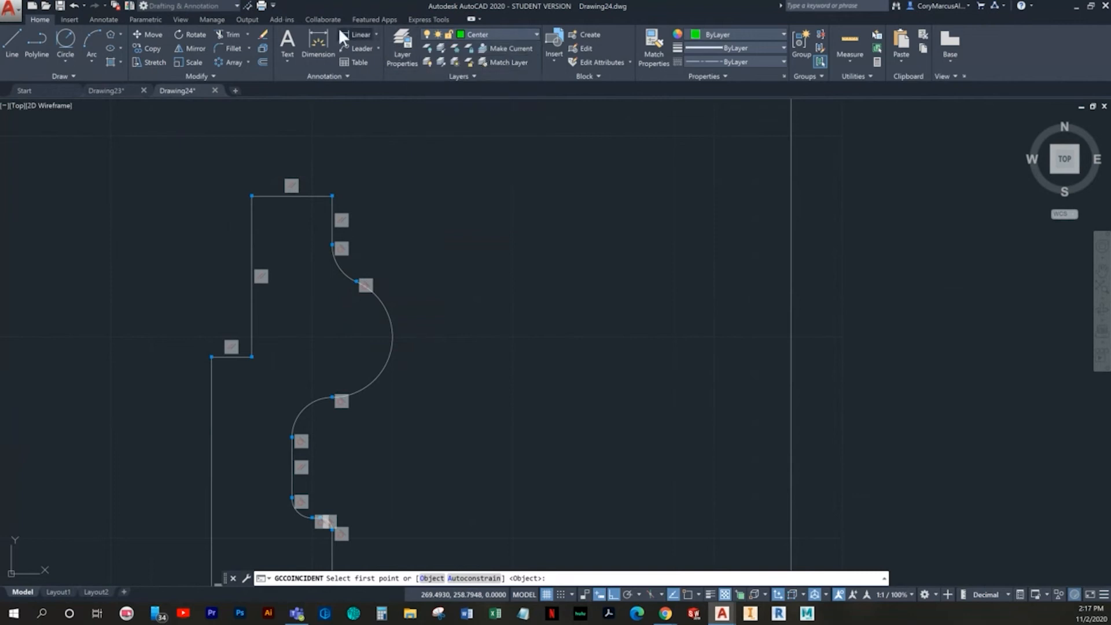
Add center marks to the profile's middle concave arc, upper bulging arc and lower semicircular arc
{"action": "left_click", "coordinate": [104, 19]}
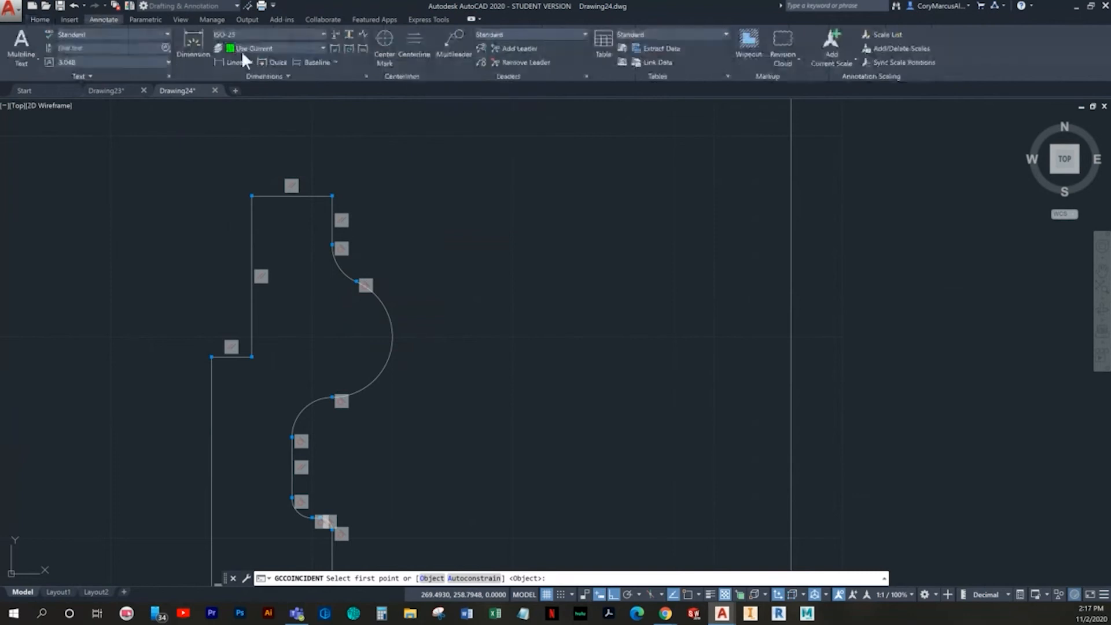
{"action": "left_click", "coordinate": [379, 46]}
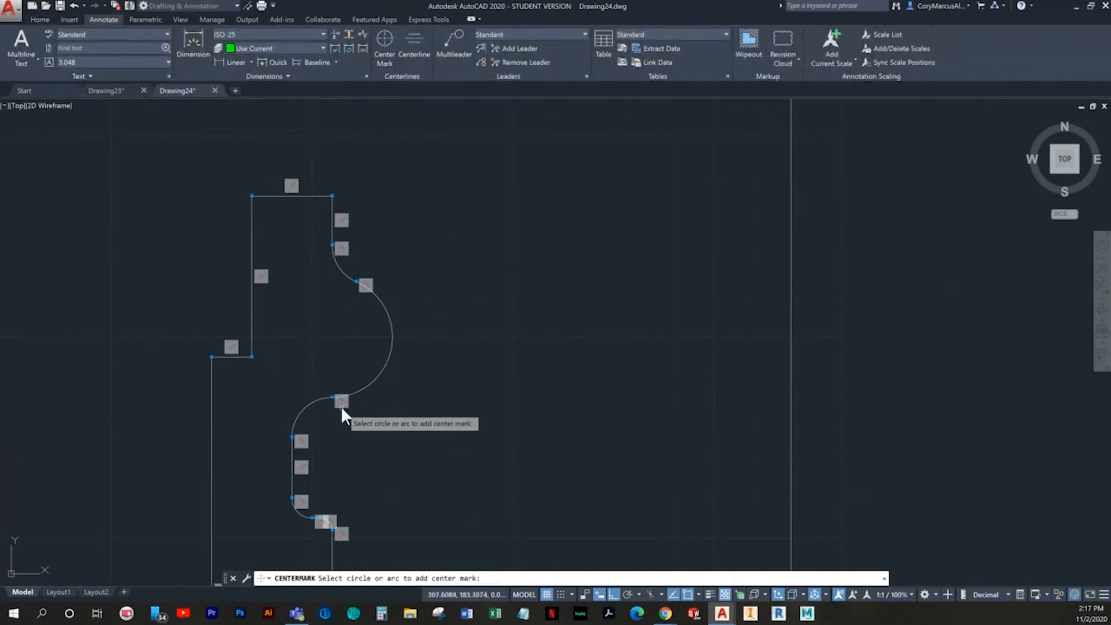
{"action": "left_click", "coordinate": [303, 410]}
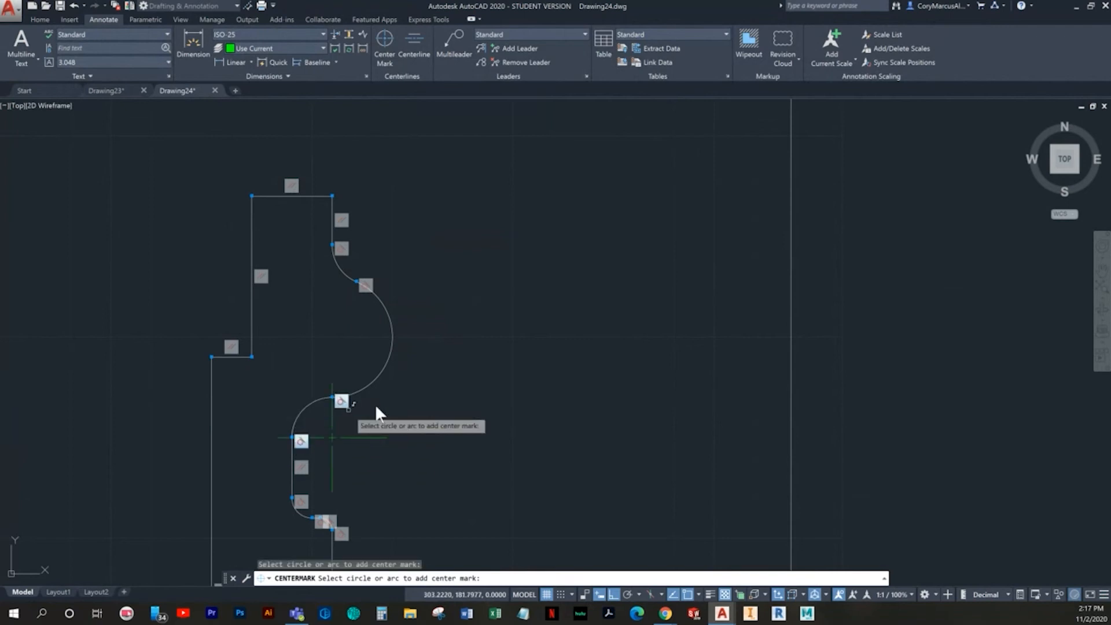
{"action": "left_click", "coordinate": [392, 345]}
{"action": "middle_click_drag", "start_coordinate": [412, 475], "coordinate": [374, 332]}
{"action": "middle_click_drag", "start_coordinate": [376, 463], "coordinate": [350, 422]}
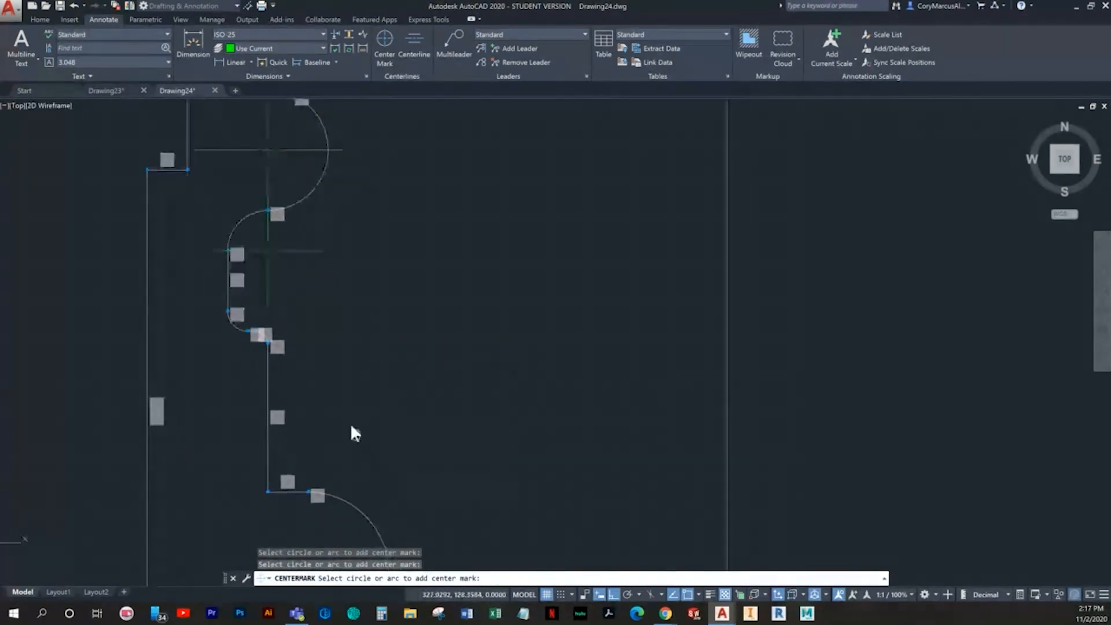
{"action": "left_click", "coordinate": [342, 494]}
{"action": "scroll", "coordinate": [324, 364], "scroll_direction": "down", "scroll_amount": 2}
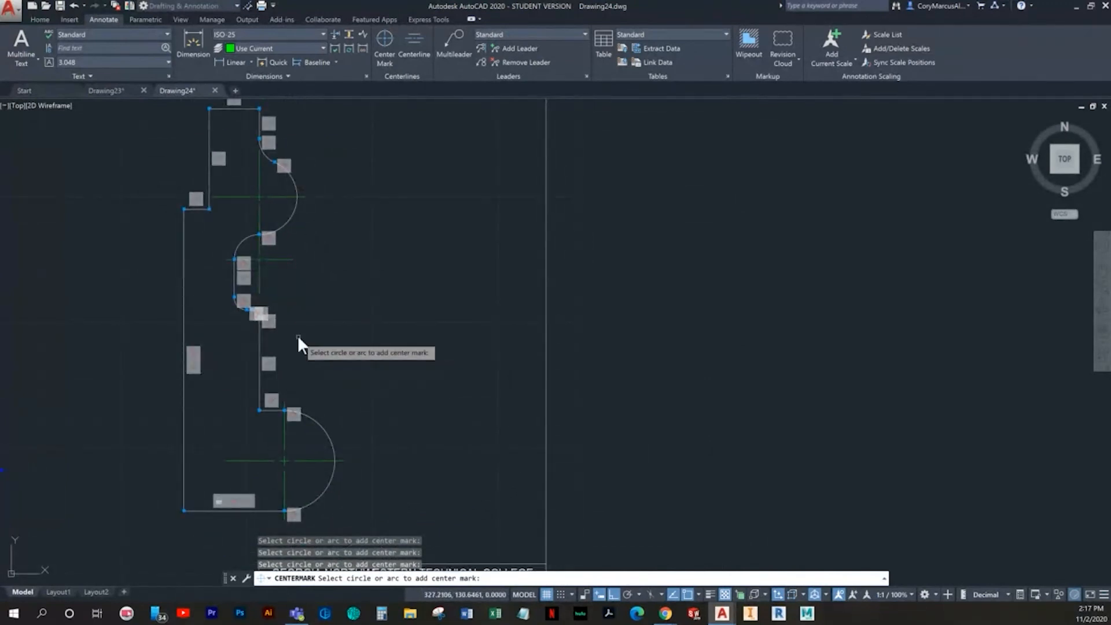
{"action": "key", "text": "Escape"}
{"action": "key", "text": "Escape"}
{"action": "key", "text": "Escape"}
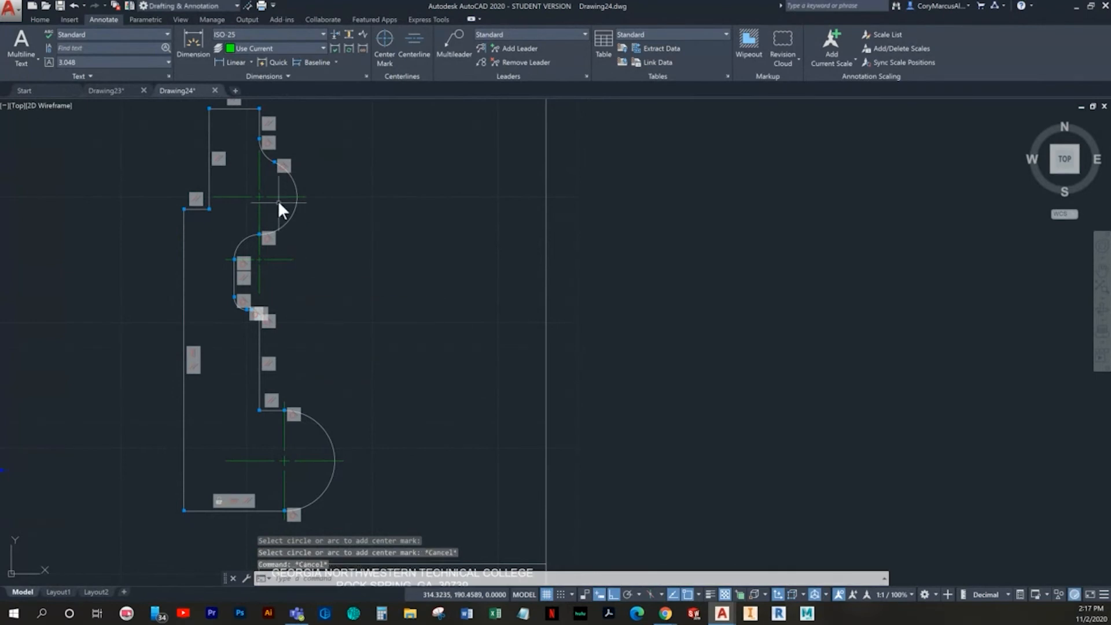
Try a coincident constraint between the upper arc's center mark and that arc's lower end, and undo it
{"action": "scroll", "coordinate": [280, 208], "scroll_direction": "up", "scroll_amount": 3}
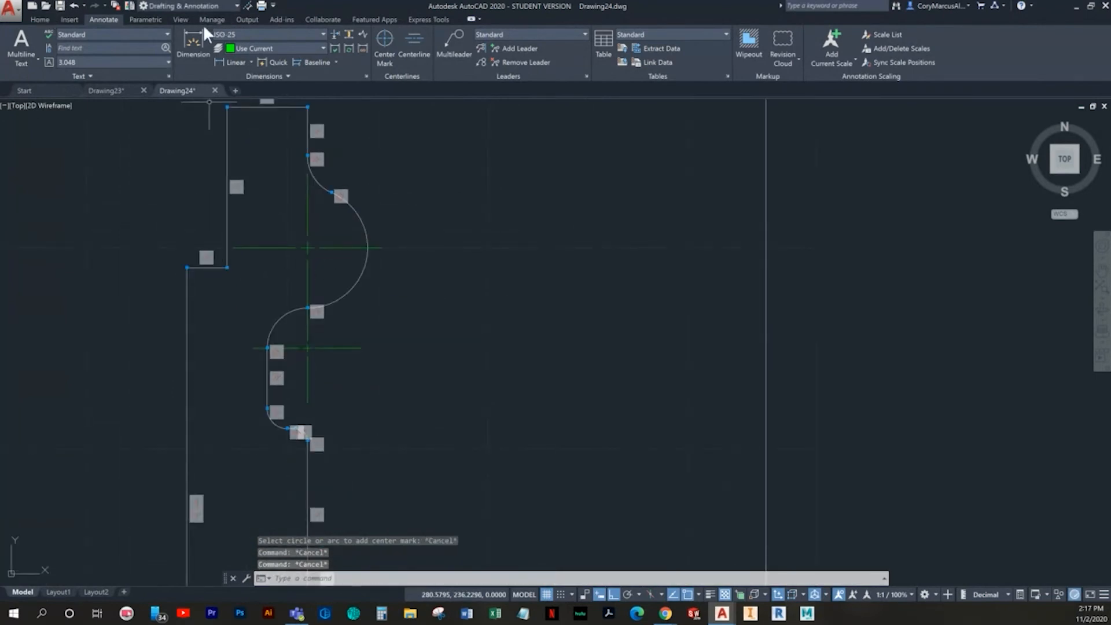
{"action": "left_click", "coordinate": [146, 19]}
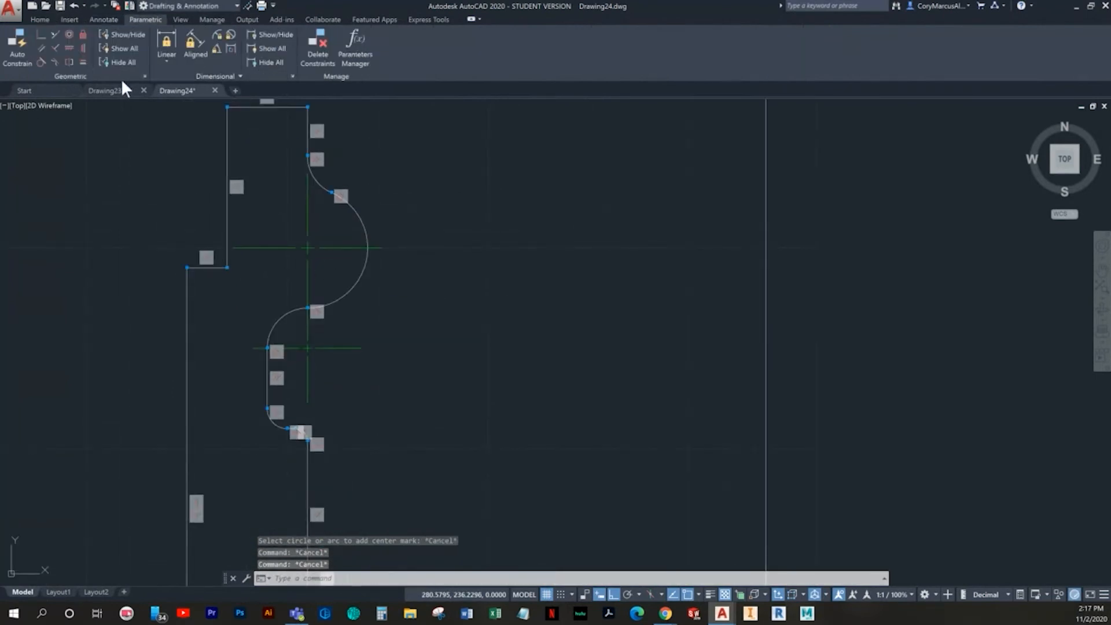
{"action": "left_click", "coordinate": [42, 33]}
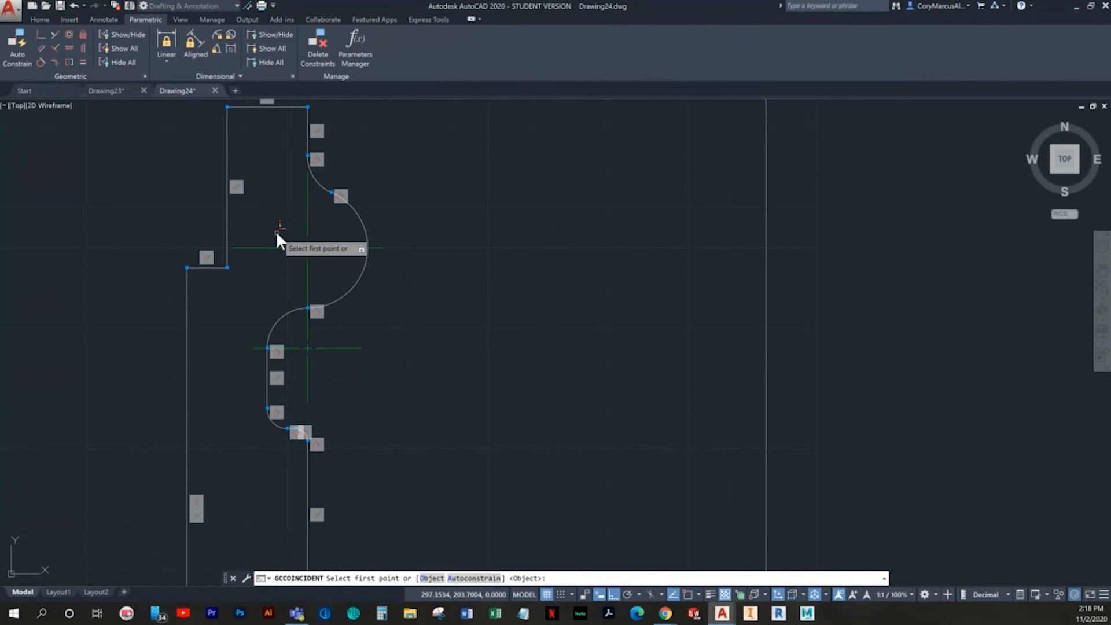
{"action": "left_click", "coordinate": [307, 247]}
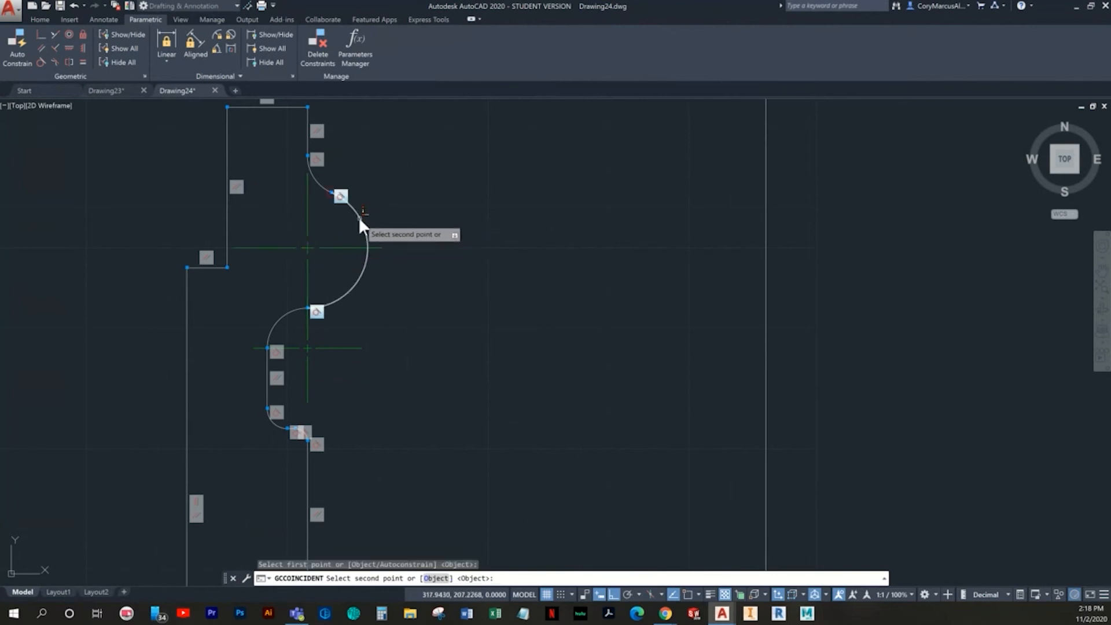
{"action": "scroll", "coordinate": [327, 256], "scroll_direction": "up", "scroll_amount": 4}
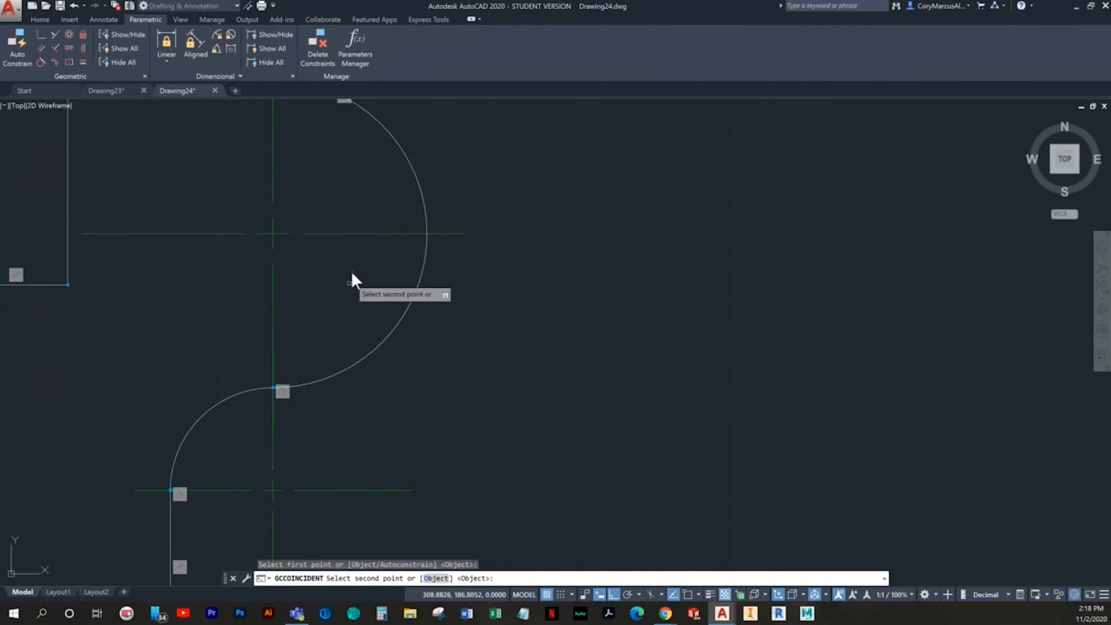
{"action": "left_click", "coordinate": [294, 386]}
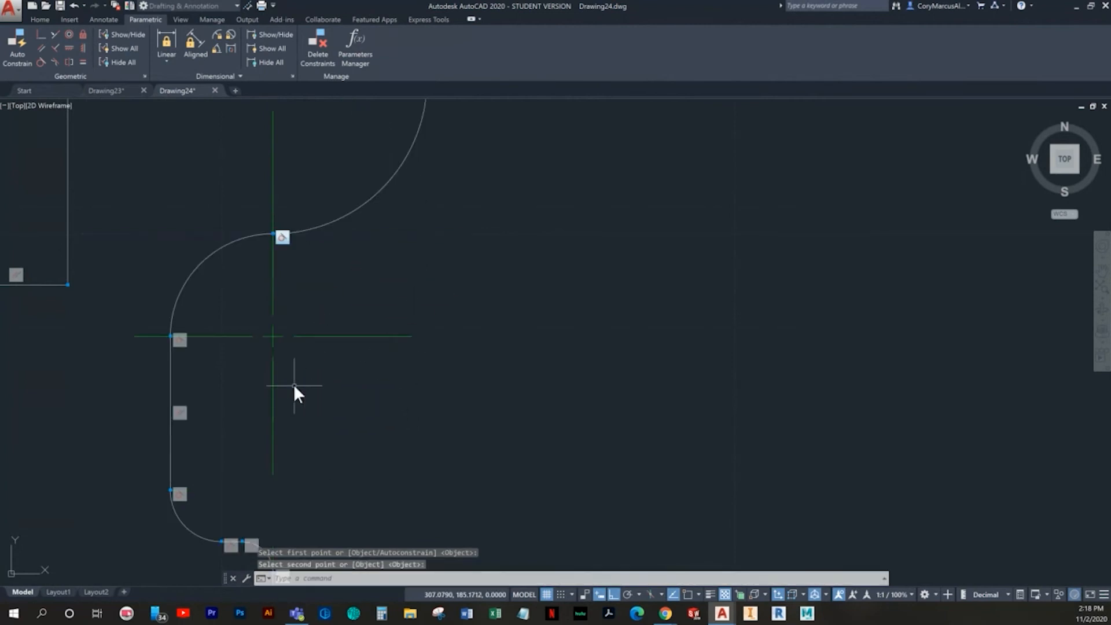
{"action": "key", "text": "ctrl+z"}
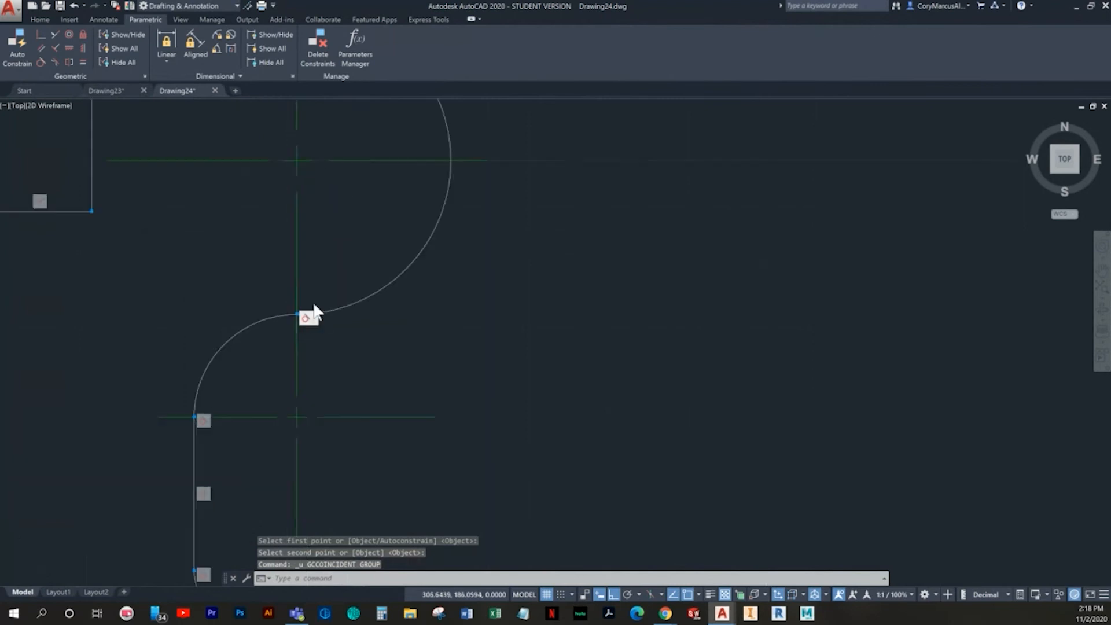
{"action": "left_click", "coordinate": [42, 35]}
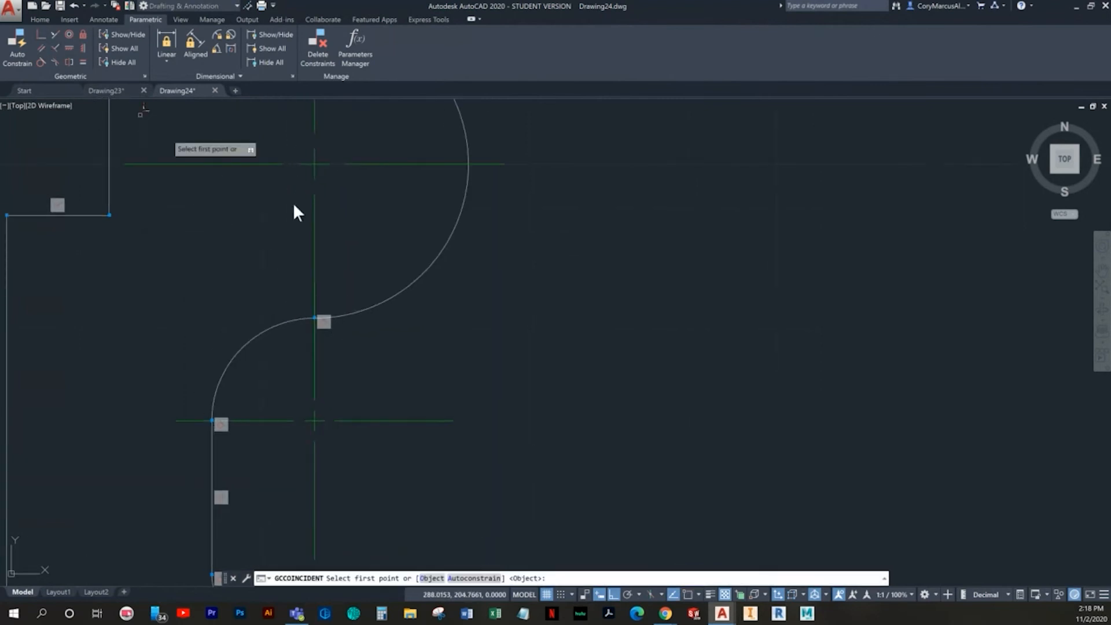
{"action": "left_click", "coordinate": [349, 314]}
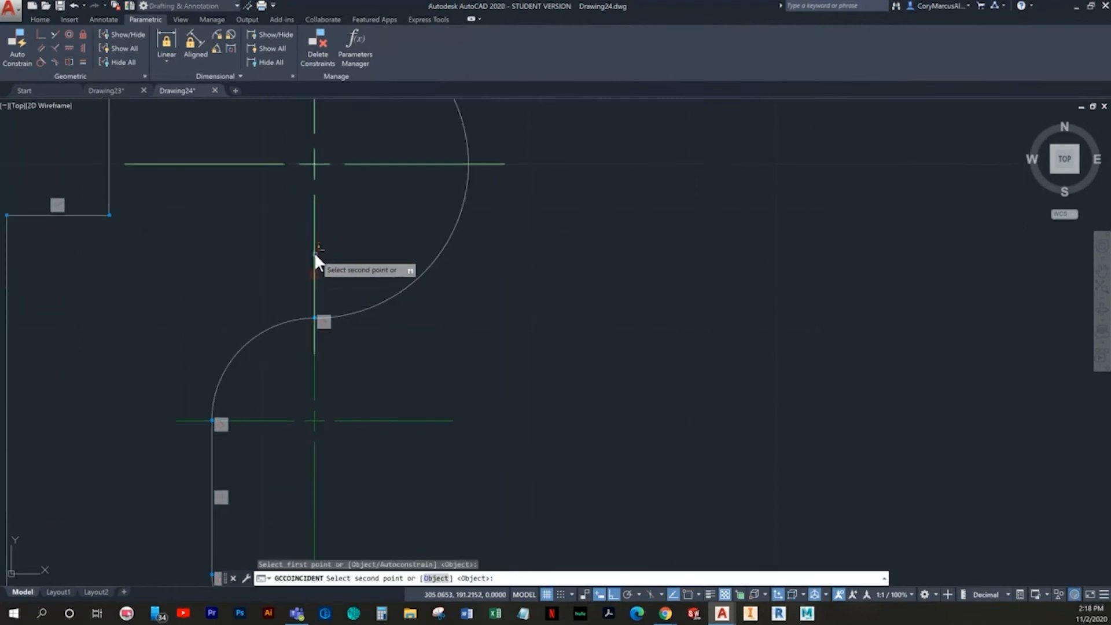
{"action": "key", "text": "Escape"}
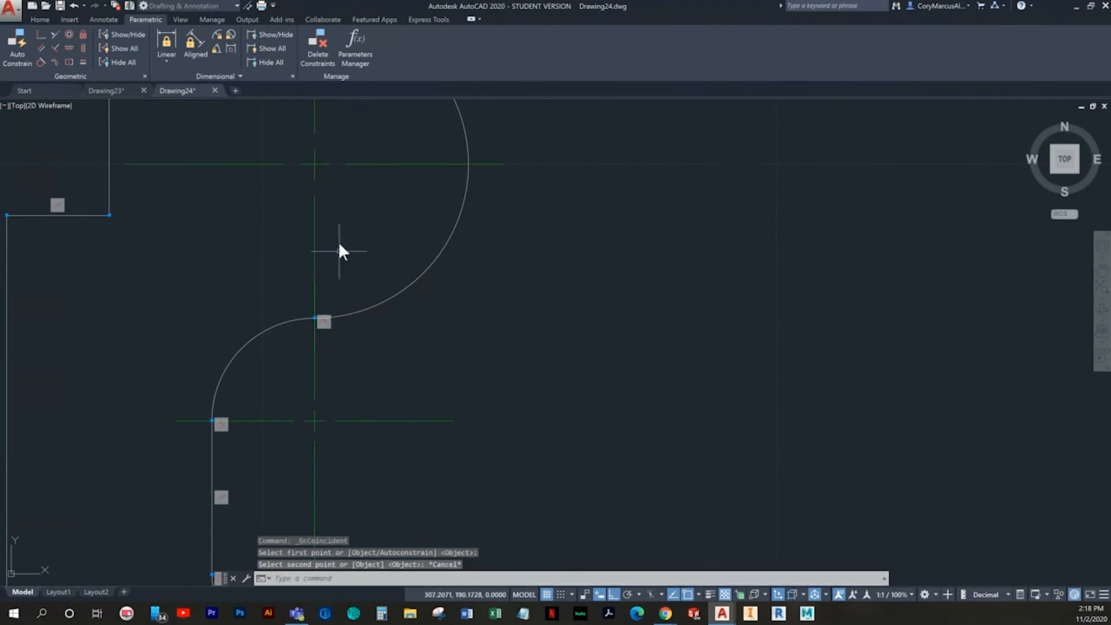
Delete the center mark of the upper bulging arc
{"action": "left_click", "coordinate": [332, 184]}
{"action": "left_click", "coordinate": [287, 141]}
{"action": "key", "text": "Delete"}
{"action": "scroll", "coordinate": [405, 325], "scroll_direction": "down", "scroll_amount": 2}
{"action": "middle_click_drag", "start_coordinate": [401, 339], "coordinate": [397, 272]}
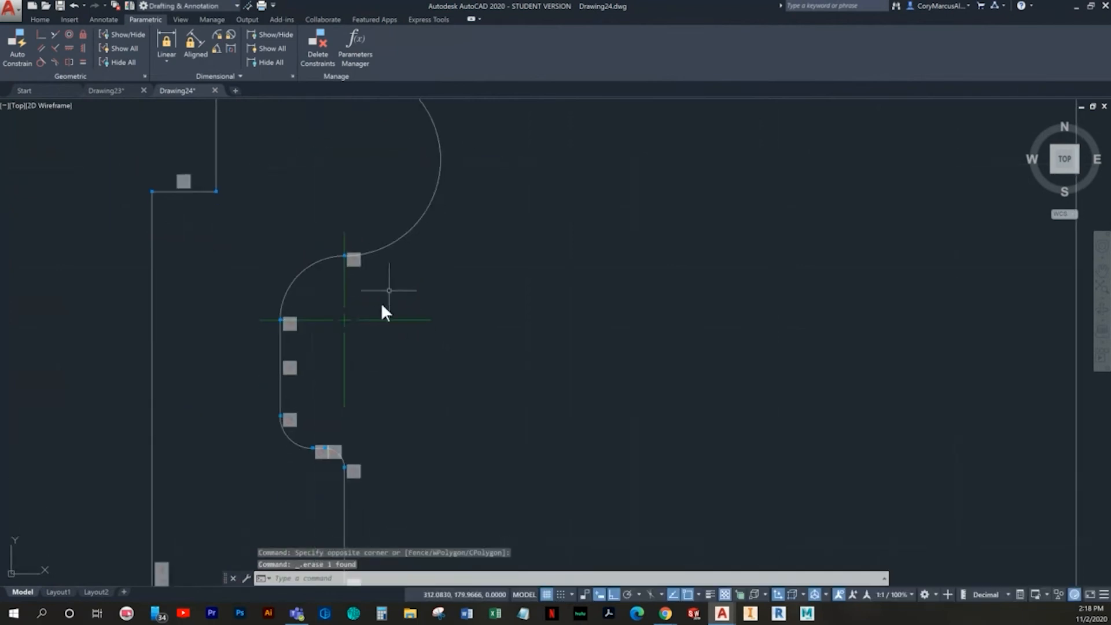
Apply a coincident constraint between the upper end of the middle concave arc and that arc's center mark
{"action": "key", "text": "Escape"}
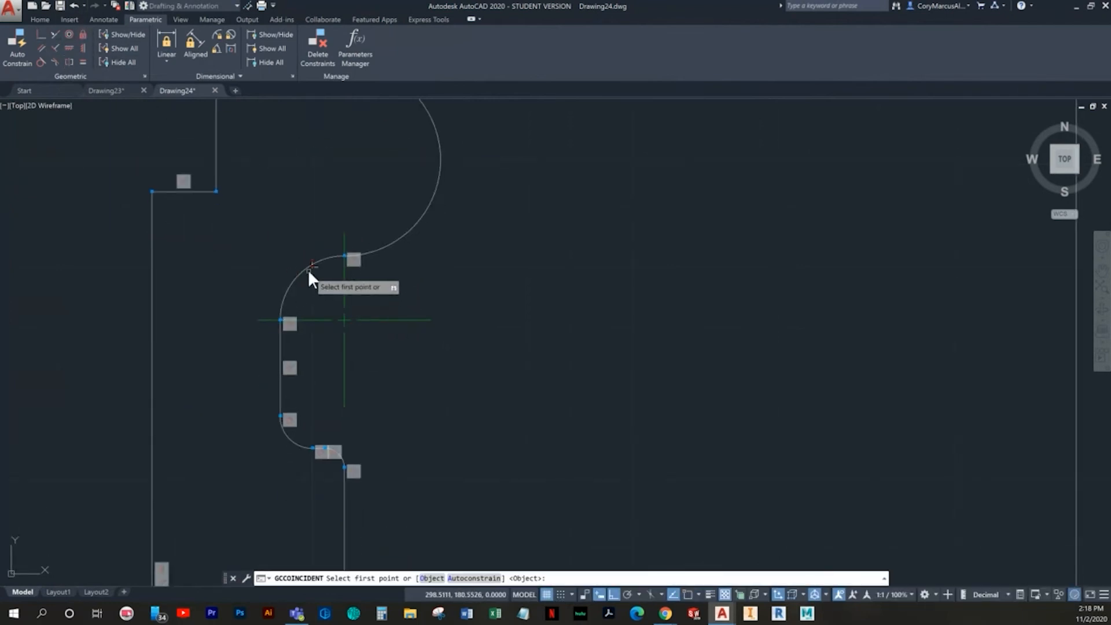
{"action": "scroll", "coordinate": [332, 253], "scroll_direction": "up", "scroll_amount": 2}
{"action": "left_click", "coordinate": [336, 257]}
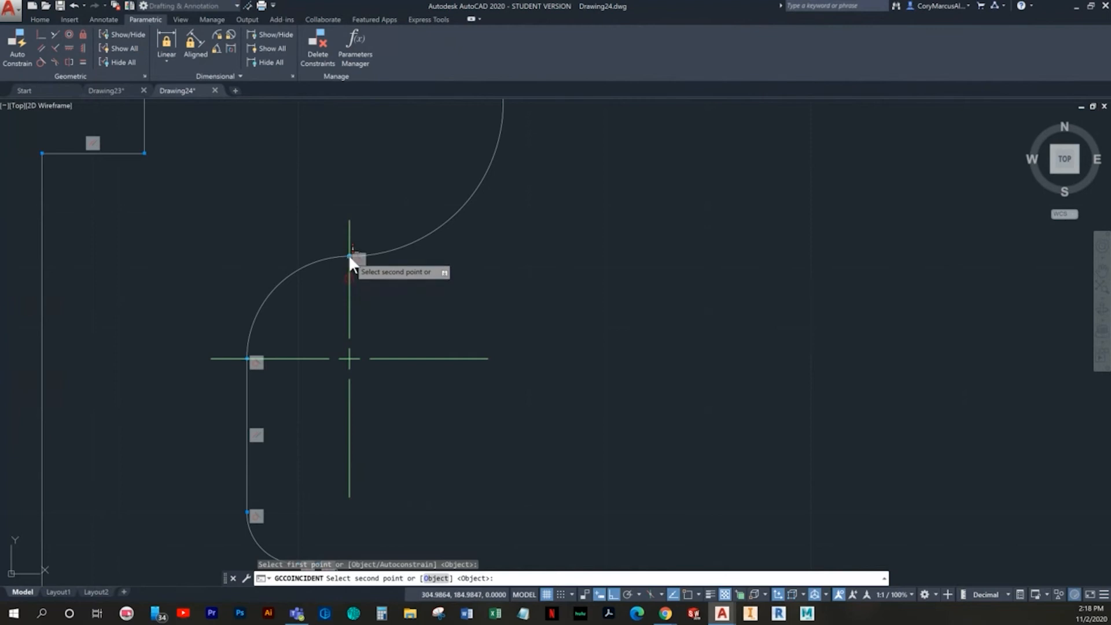
{"action": "left_click", "coordinate": [349, 360]}
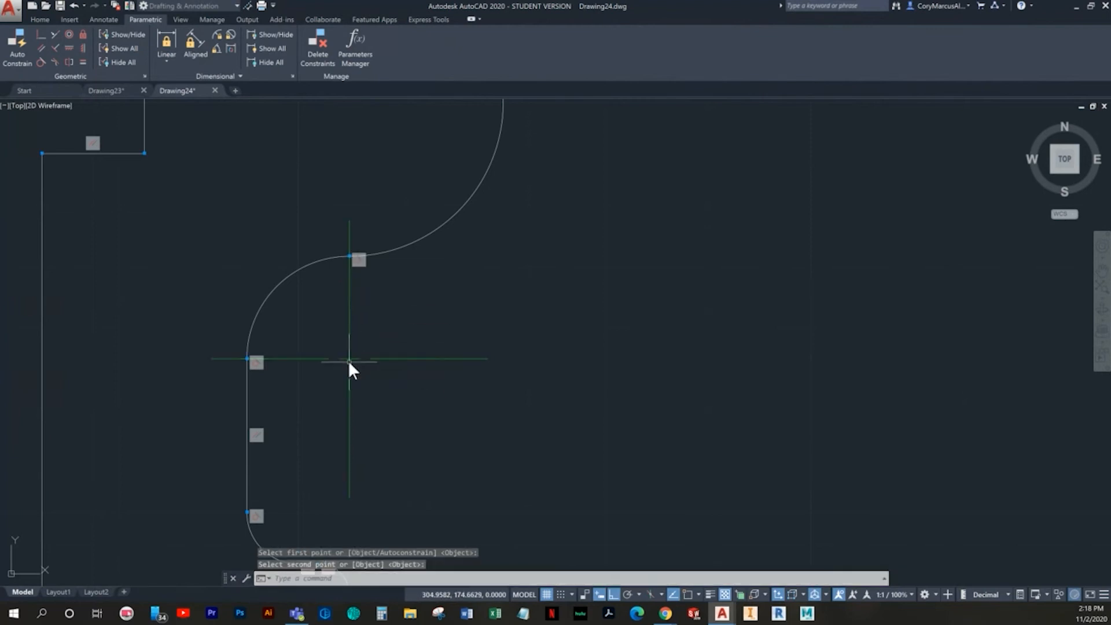
{"action": "key", "text": "Escape"}
Add a center mark to the profile's upper bulging arc
{"action": "scroll", "coordinate": [412, 346], "scroll_direction": "down", "scroll_amount": 2}
{"action": "middle_click_drag", "start_coordinate": [412, 346], "coordinate": [364, 501]}
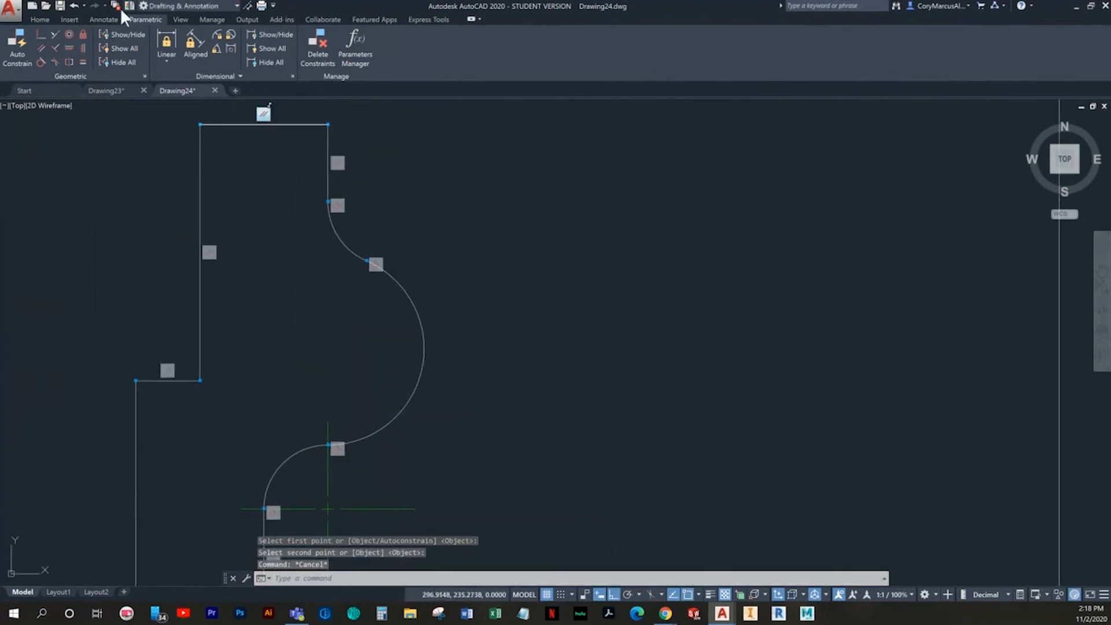
{"action": "left_click", "coordinate": [39, 20]}
{"action": "left_click", "coordinate": [100, 21]}
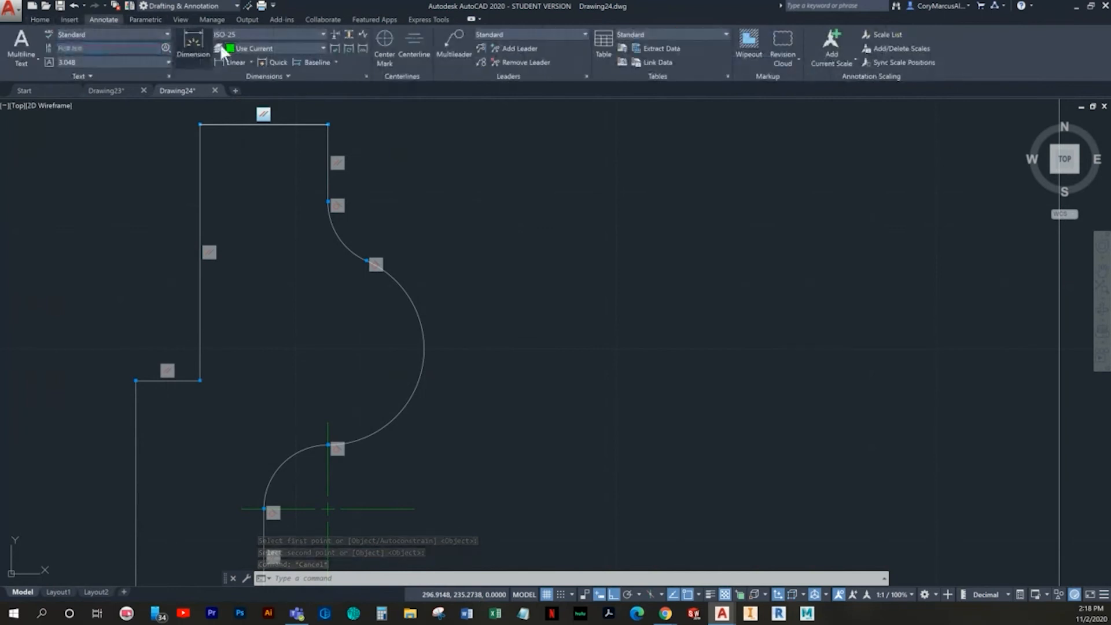
{"action": "left_click", "coordinate": [385, 47]}
{"action": "key", "text": "Escape"}
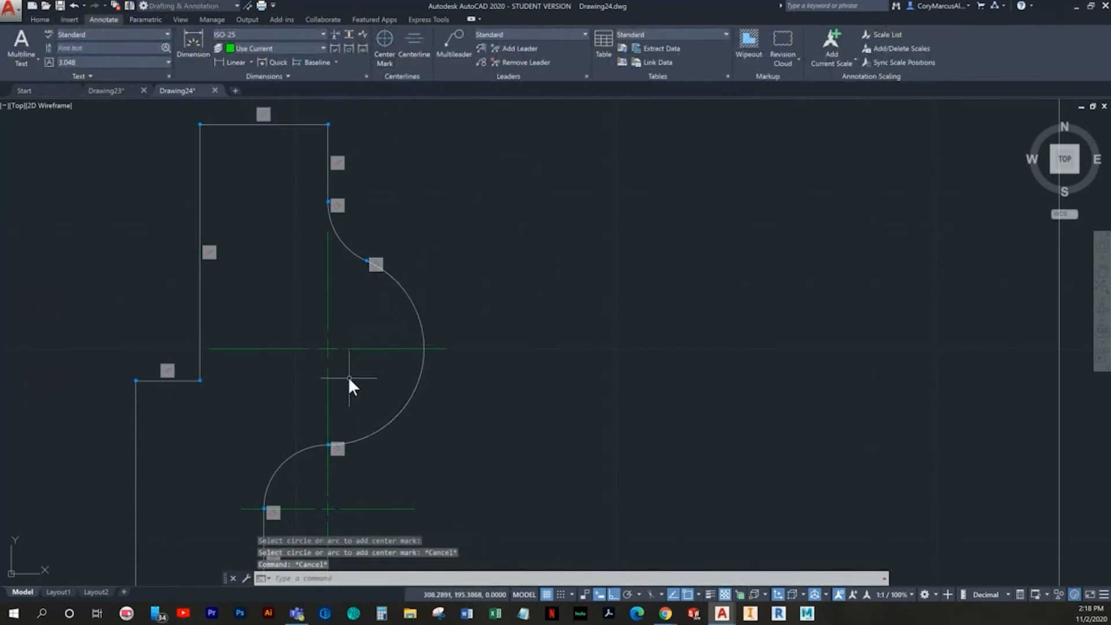
Apply a coincident constraint between the lower end of the upper bulging arc and that arc's center mark
{"action": "left_click", "coordinate": [145, 20]}
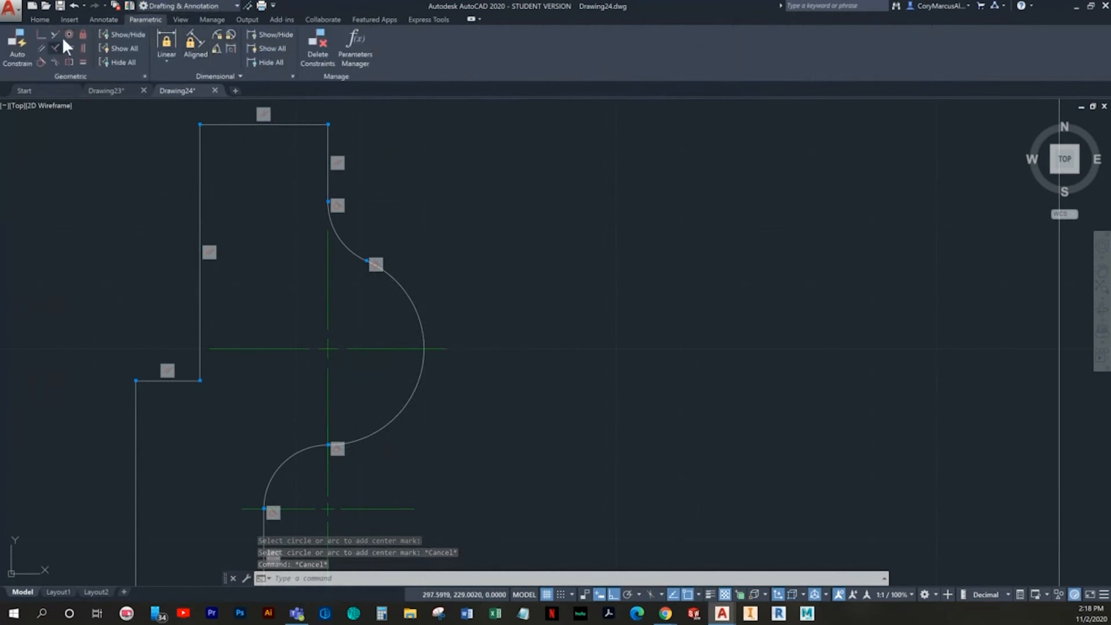
{"action": "left_click", "coordinate": [44, 38]}
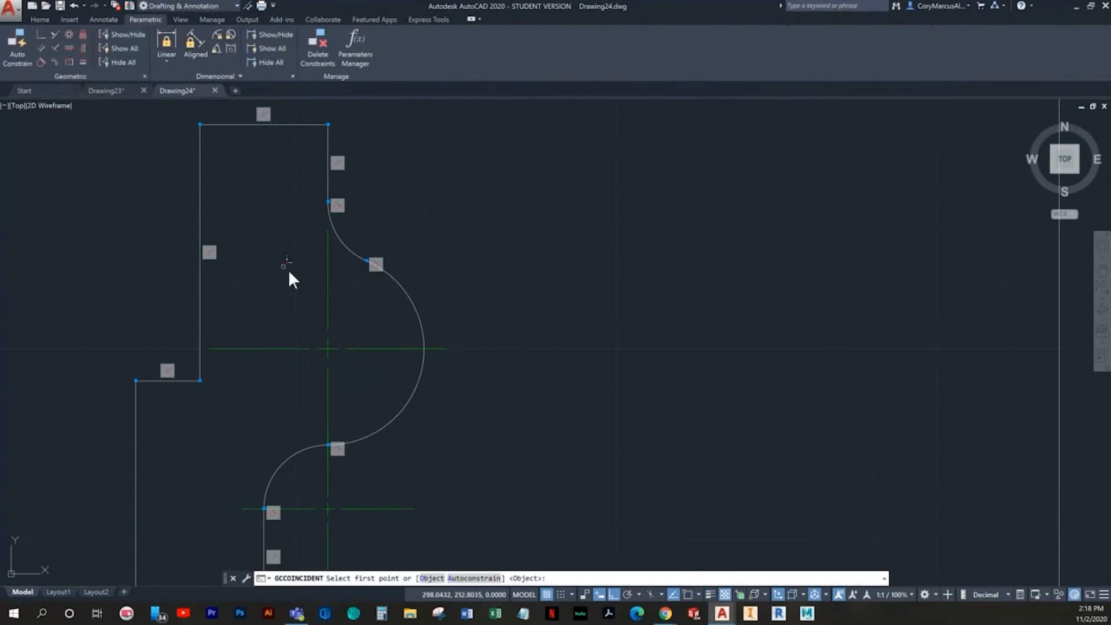
{"action": "left_click", "coordinate": [352, 450]}
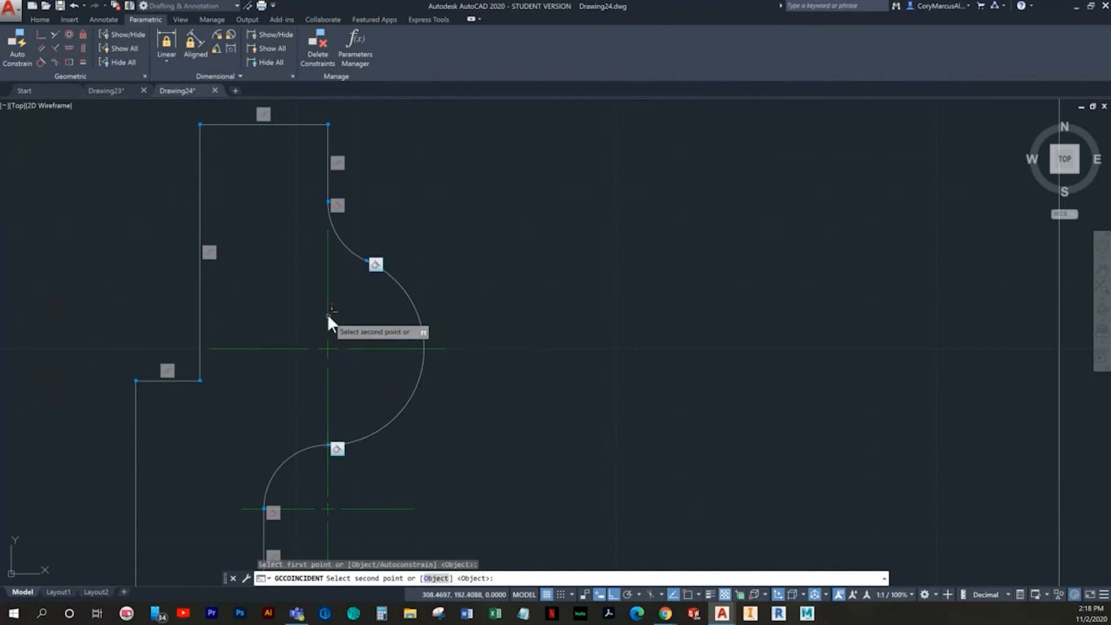
{"action": "left_click", "coordinate": [354, 346]}
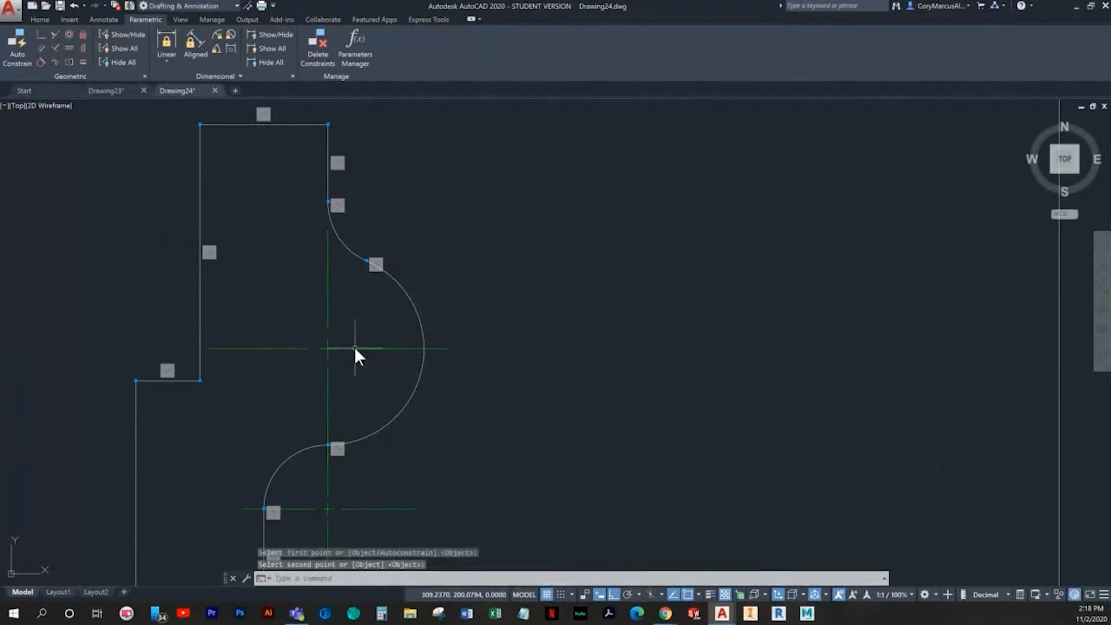
Try stretching the upper bulging arc's center mark by its center grip, and undo the stretch
{"action": "left_click", "coordinate": [359, 364]}
{"action": "left_click", "coordinate": [316, 334]}
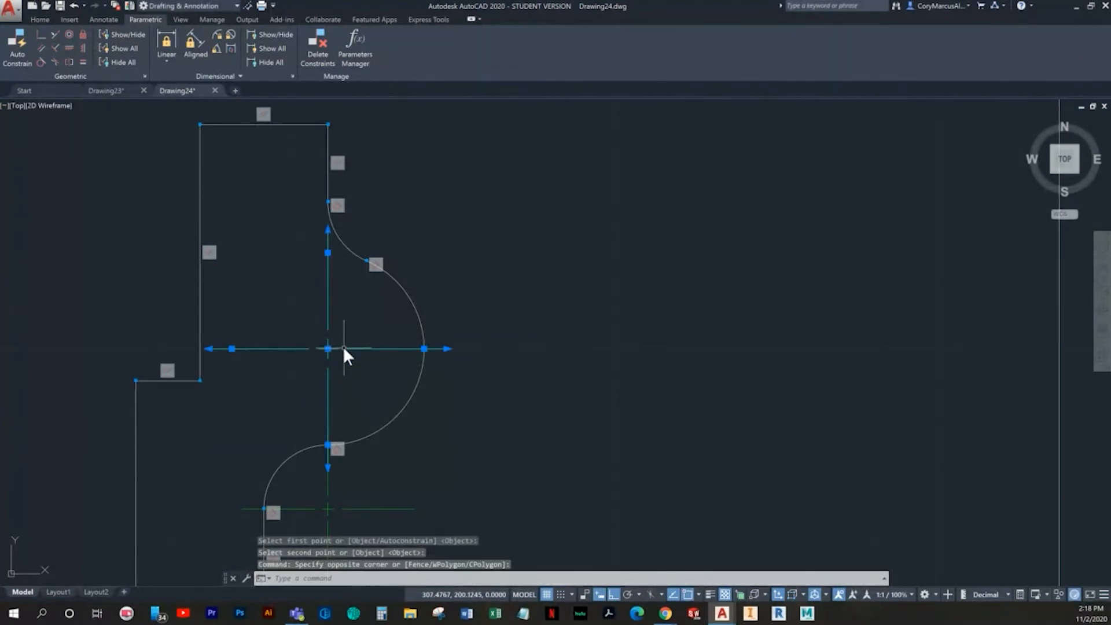
{"action": "left_click", "coordinate": [328, 348]}
{"action": "left_click", "coordinate": [328, 283]}
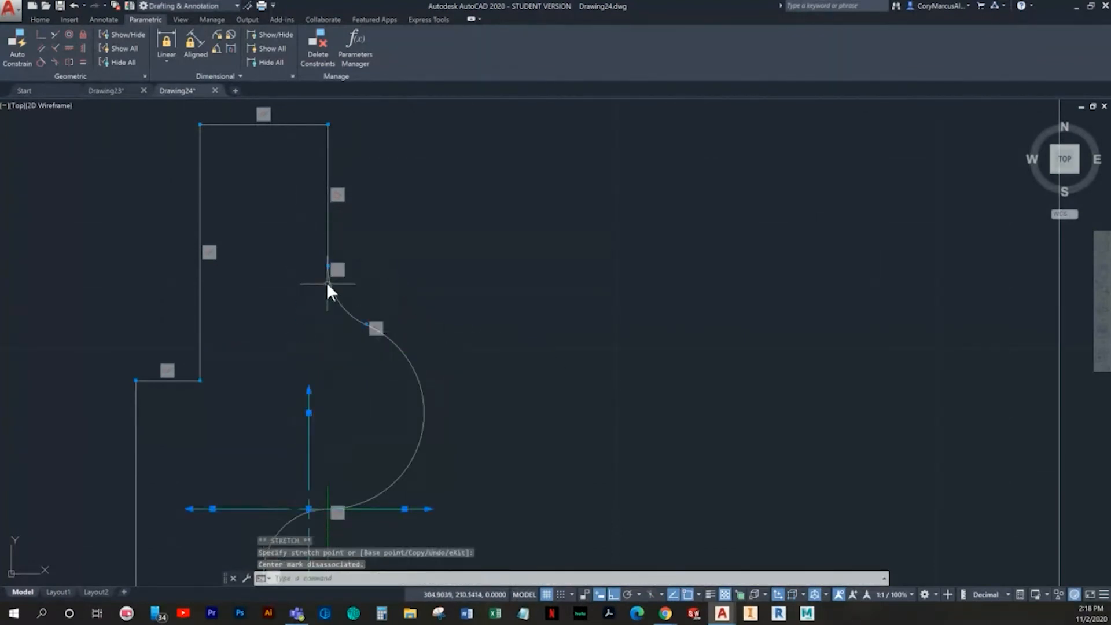
{"action": "scroll", "coordinate": [529, 372], "scroll_direction": "down", "scroll_amount": 2}
{"action": "middle_click_drag", "start_coordinate": [528, 372], "coordinate": [488, 254]}
{"action": "key", "text": "ctrl+z"}
{"action": "key", "text": "ctrl+z"}
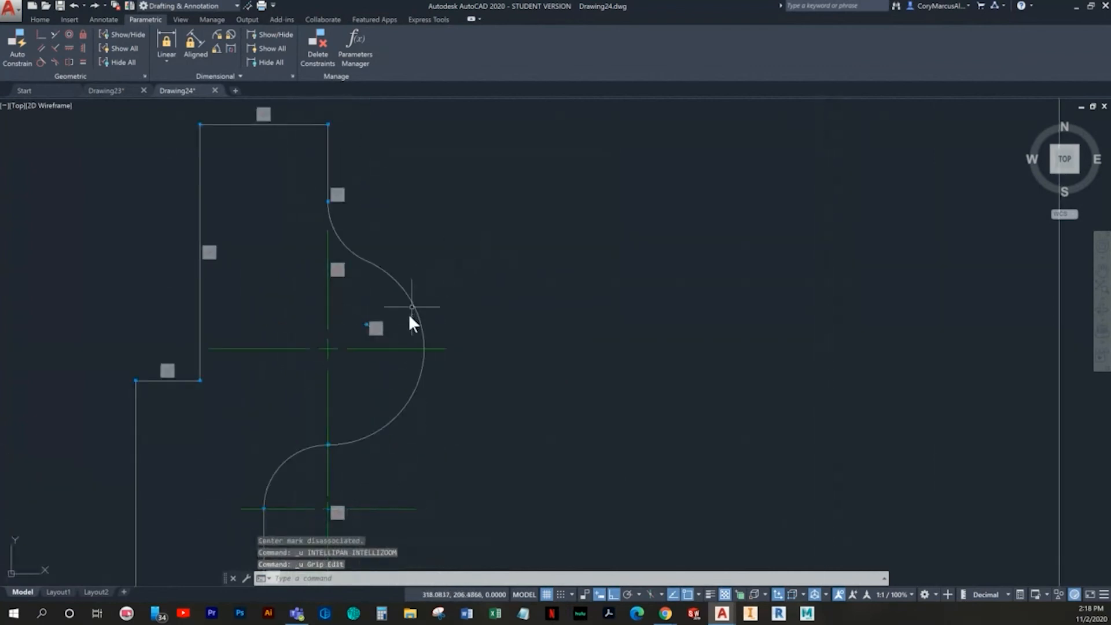
{"action": "middle_click_drag", "start_coordinate": [345, 378], "coordinate": [390, 231]}
{"action": "key", "text": "Escape"}
{"action": "key", "text": "Escape"}
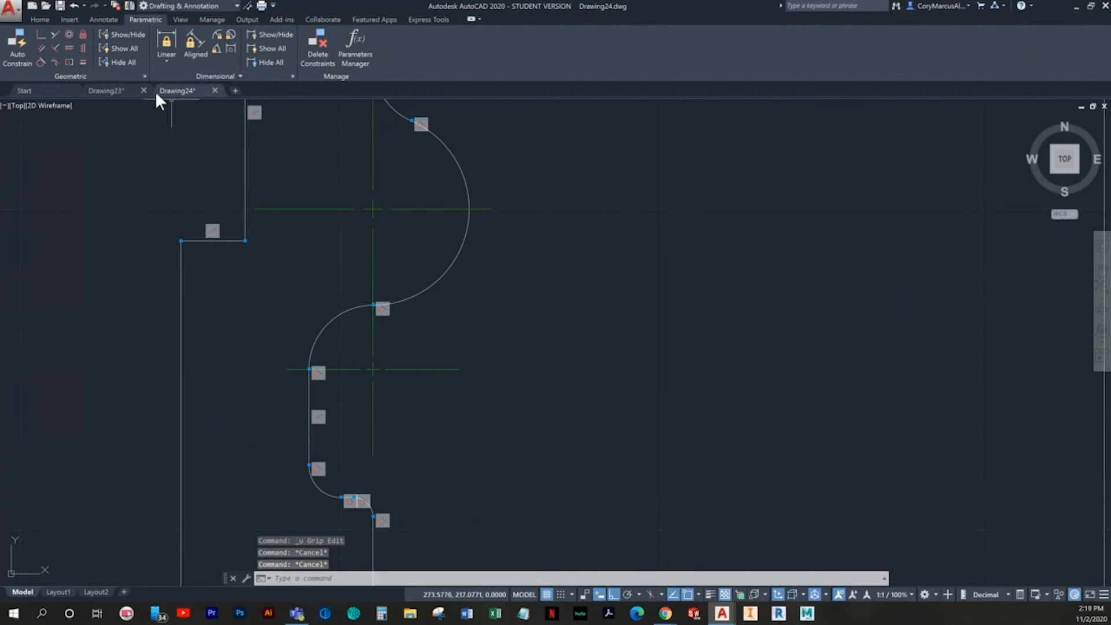
Try another coincident constraint between the upper bulging arc's center mark and the arc itself
{"action": "left_click", "coordinate": [41, 36]}
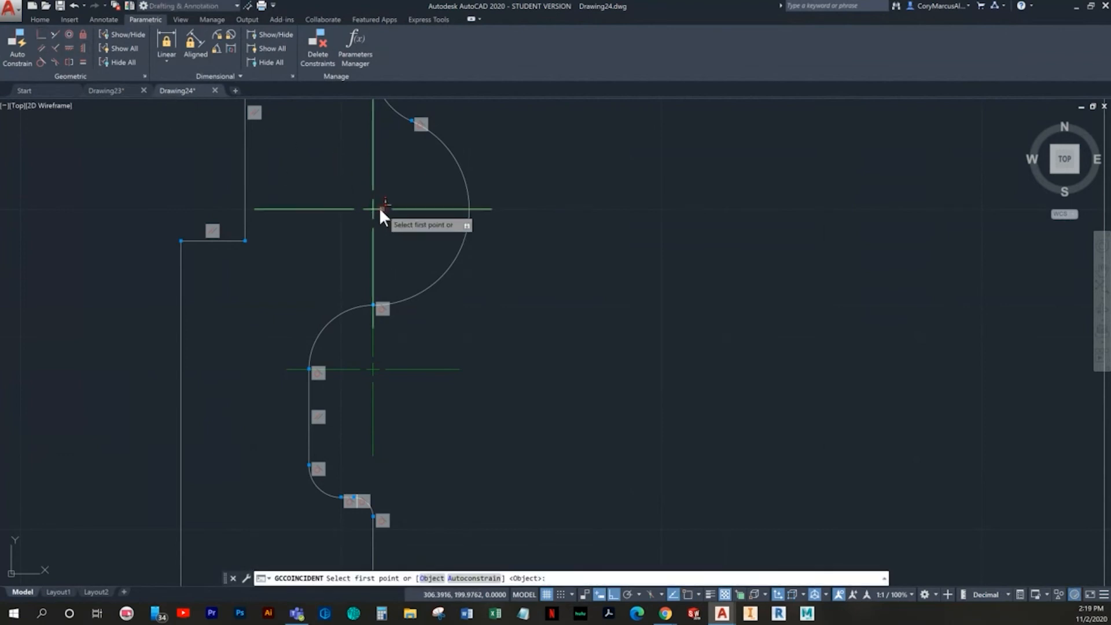
{"action": "left_click", "coordinate": [373, 210]}
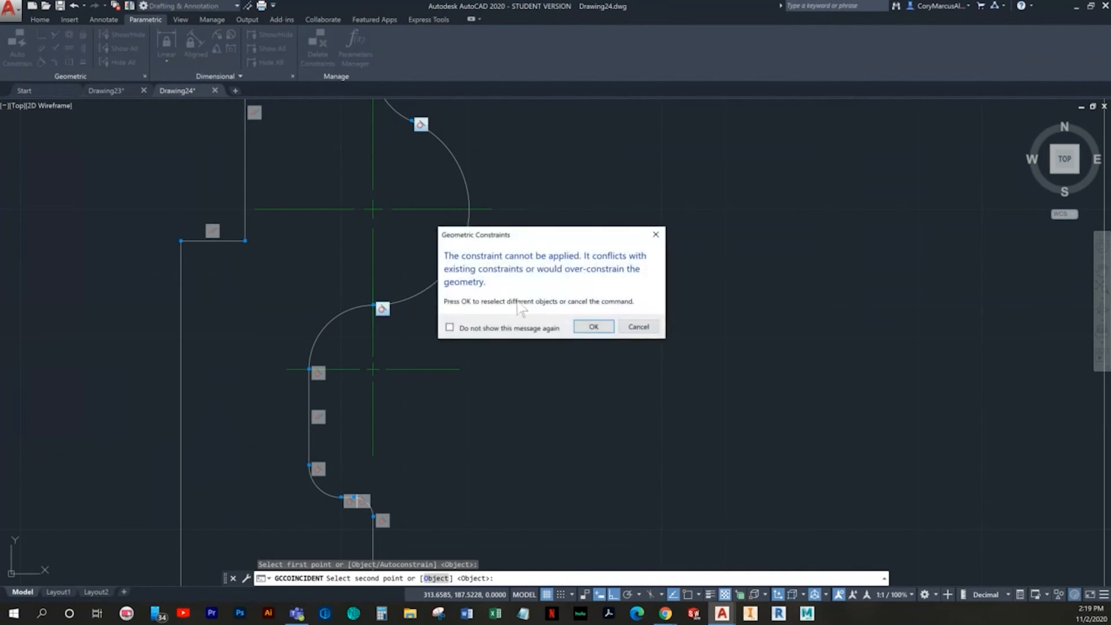
{"action": "key", "text": "Escape"}
{"action": "key", "text": "Escape"}
{"action": "key", "text": "Escape"}
Remove the center mark from the upper bulging arc
{"action": "left_click", "coordinate": [432, 236]}
{"action": "left_click", "coordinate": [405, 172]}
{"action": "key", "text": "Delete"}
Try a coincident constraint between the top of the lower inner vertical line and the concave arc's center mark, and undo it
{"action": "scroll", "coordinate": [423, 210], "scroll_direction": "down", "scroll_amount": 4}
{"action": "middle_click_drag", "start_coordinate": [422, 239], "coordinate": [419, 317]}
{"action": "scroll", "coordinate": [417, 327], "scroll_direction": "up", "scroll_amount": 2}
{"action": "mouse_move", "coordinate": [369, 240]}
{"action": "middle_mouse_down"}
{"action": "mouse_move", "coordinate": [464, 312]}
{"action": "mouse_move", "coordinate": [435, 322]}
{"action": "mouse_move", "coordinate": [252, 105]}
{"action": "middle_mouse_up"}
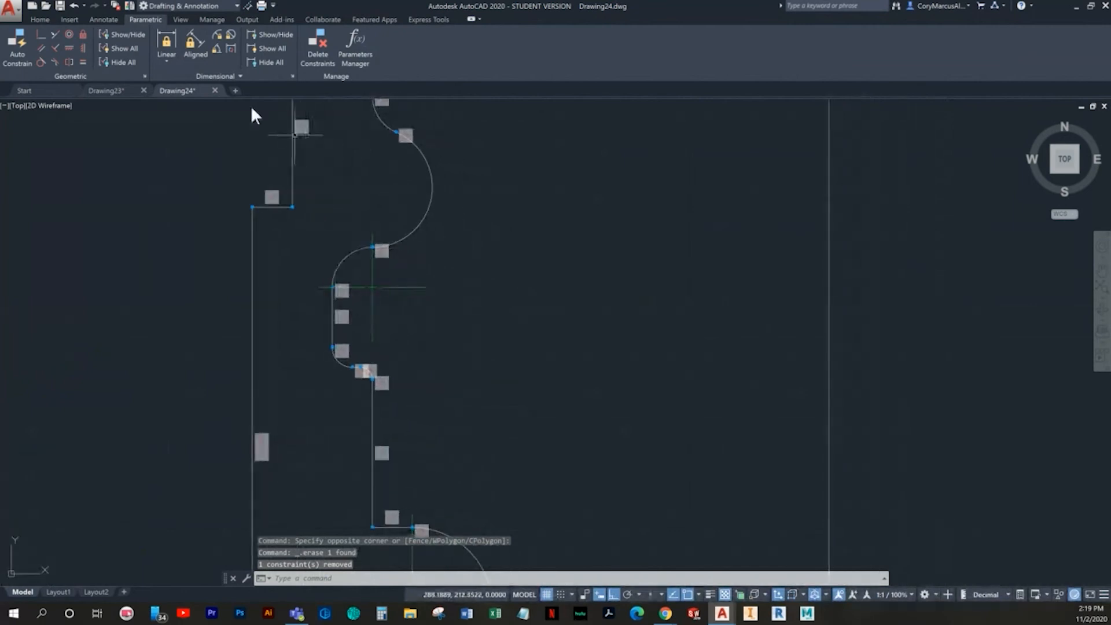
{"action": "left_click", "coordinate": [43, 33]}
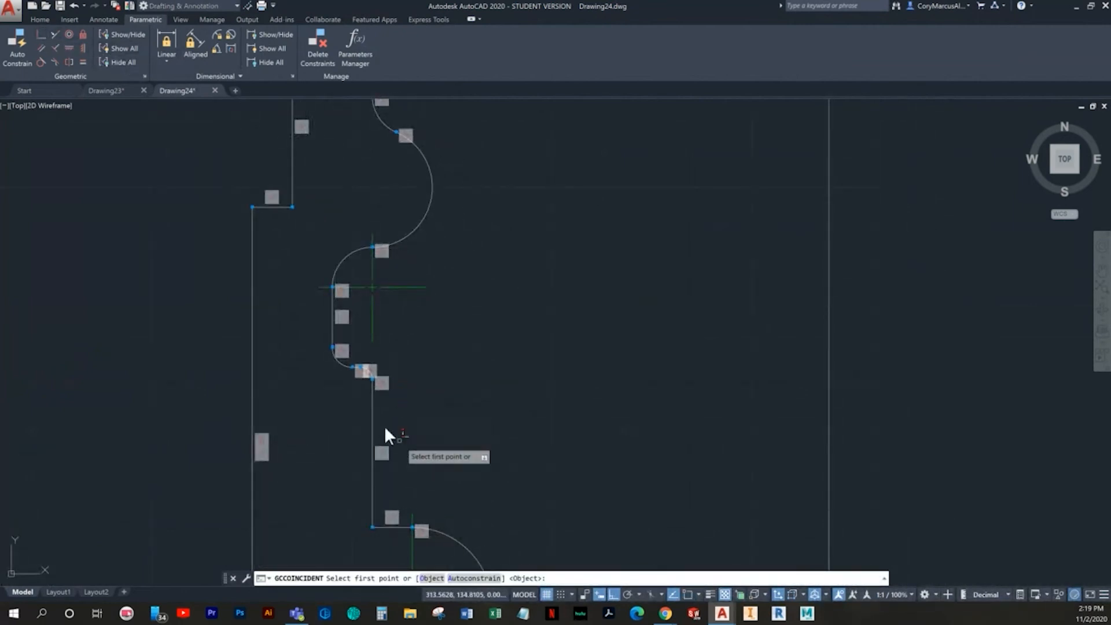
{"action": "left_click", "coordinate": [371, 394]}
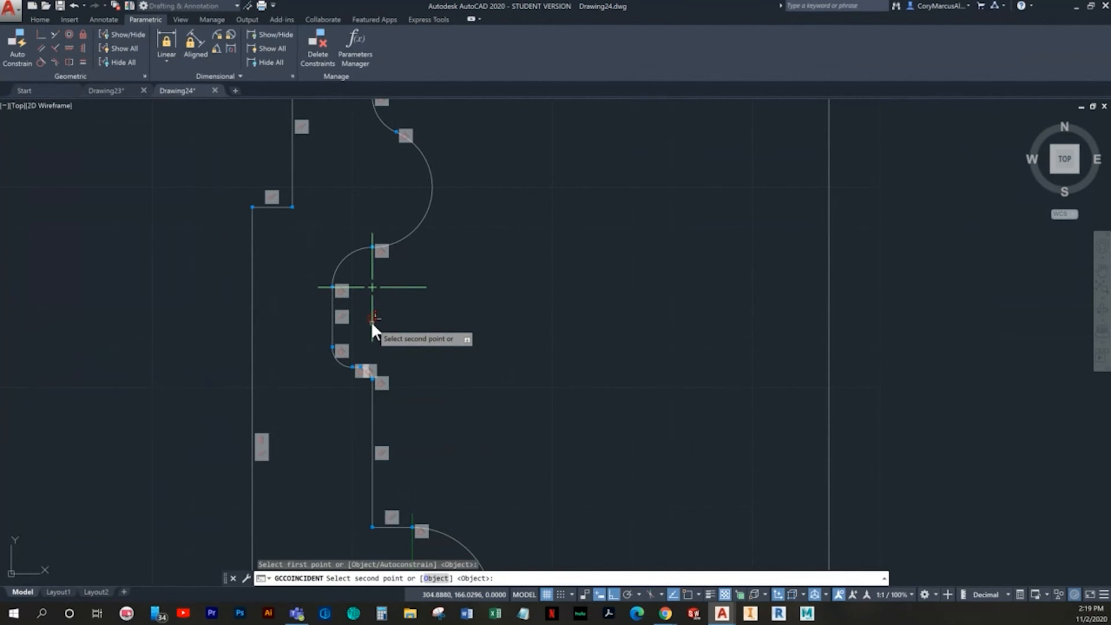
{"action": "left_click", "coordinate": [369, 336]}
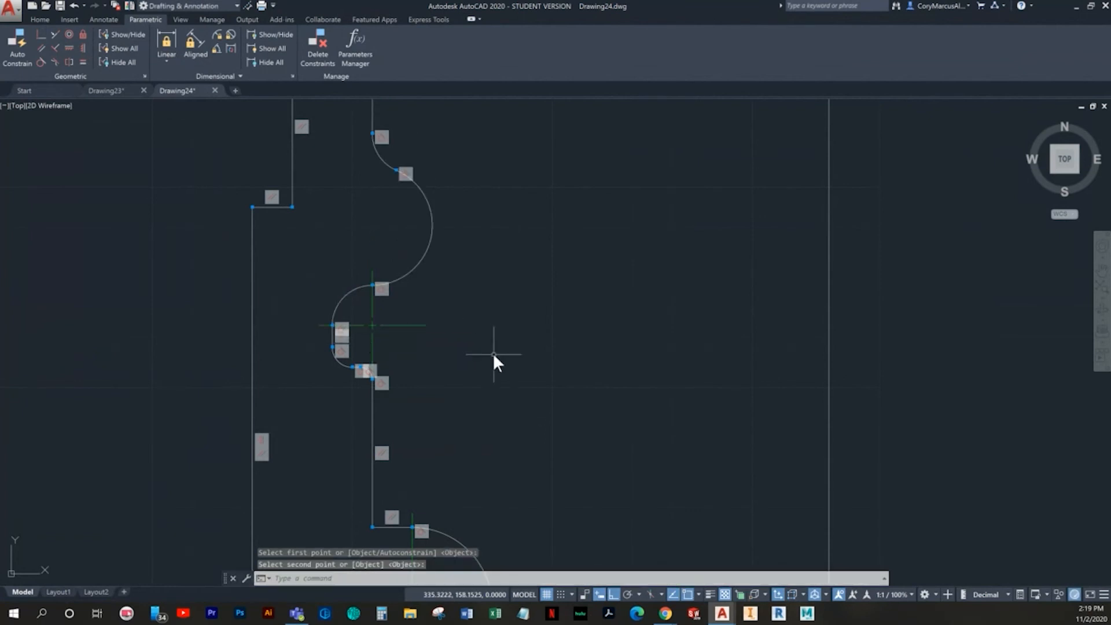
{"action": "key", "text": "ctrl+z"}
{"action": "key", "text": "Escape"}
{"action": "key", "text": "Escape"}
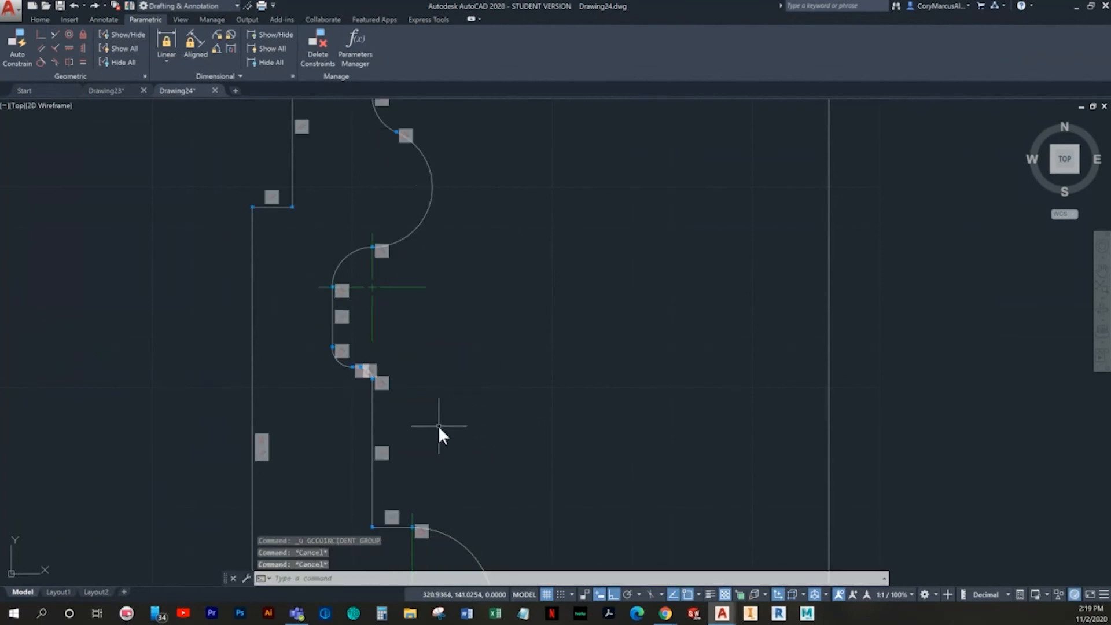
{"action": "scroll", "coordinate": [397, 381], "scroll_direction": "down", "scroll_amount": 2}
{"action": "mouse_move", "coordinate": [397, 380]}
{"action": "middle_mouse_down"}
{"action": "mouse_move", "coordinate": [376, 367]}
{"action": "mouse_move", "coordinate": [374, 318]}
{"action": "middle_mouse_up"}
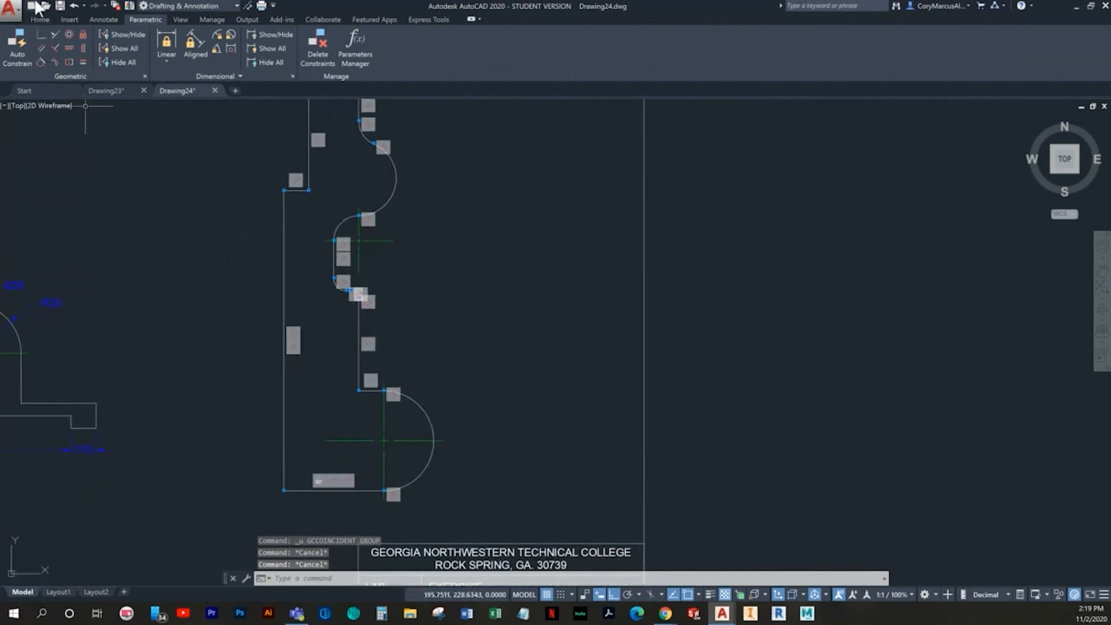
{"action": "left_click", "coordinate": [165, 47]}
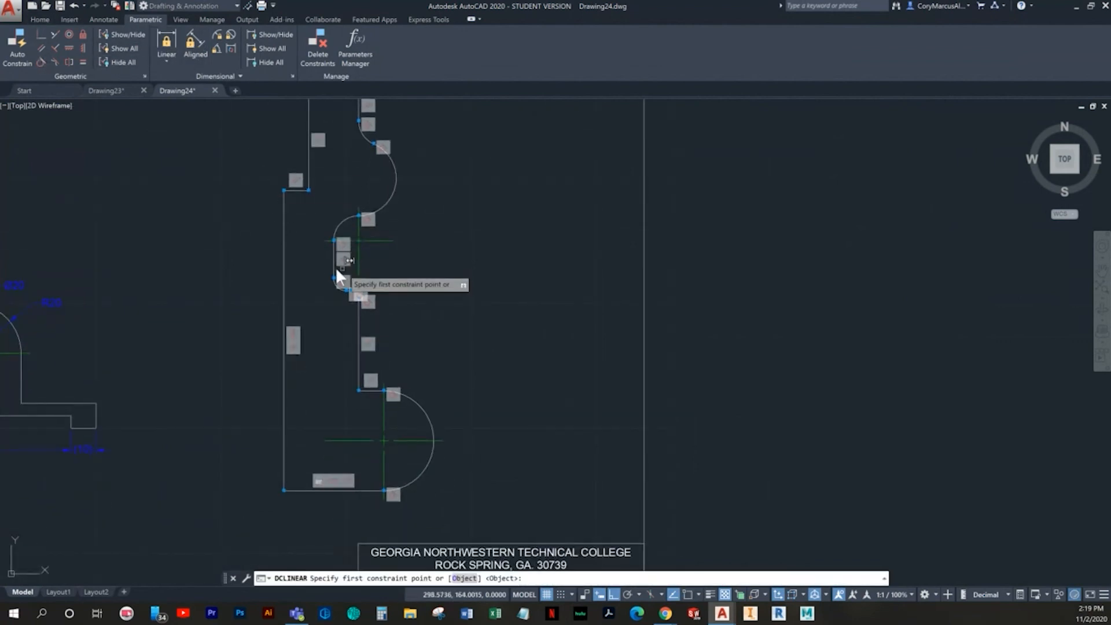
{"action": "scroll", "coordinate": [436, 435], "scroll_direction": "up", "scroll_amount": 3}
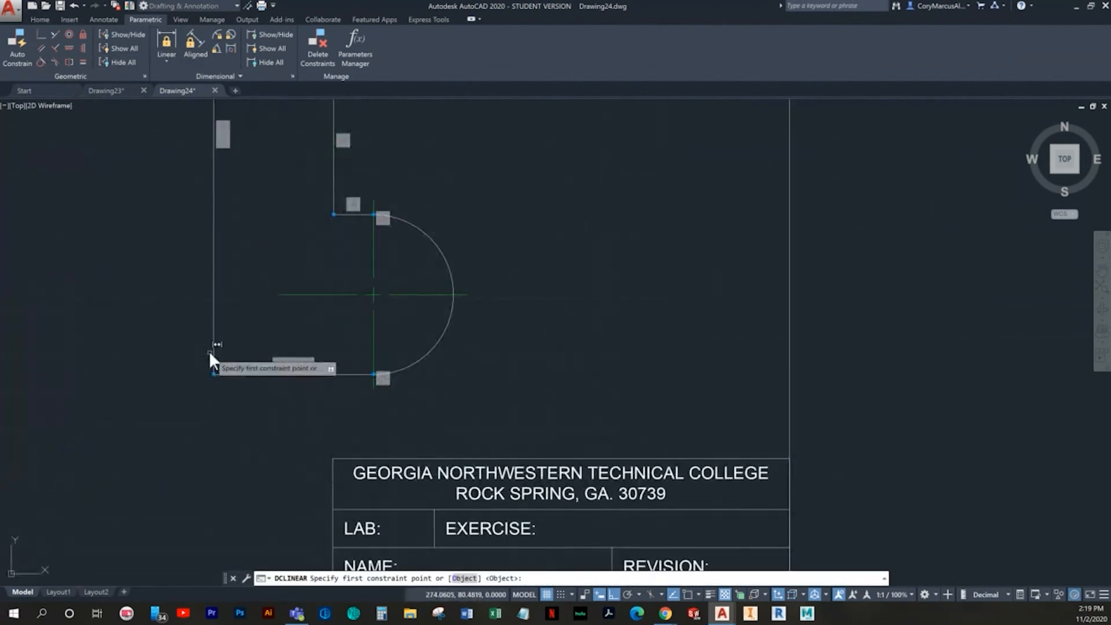
{"action": "left_click", "coordinate": [215, 363]}
{"action": "left_click", "coordinate": [215, 365]}
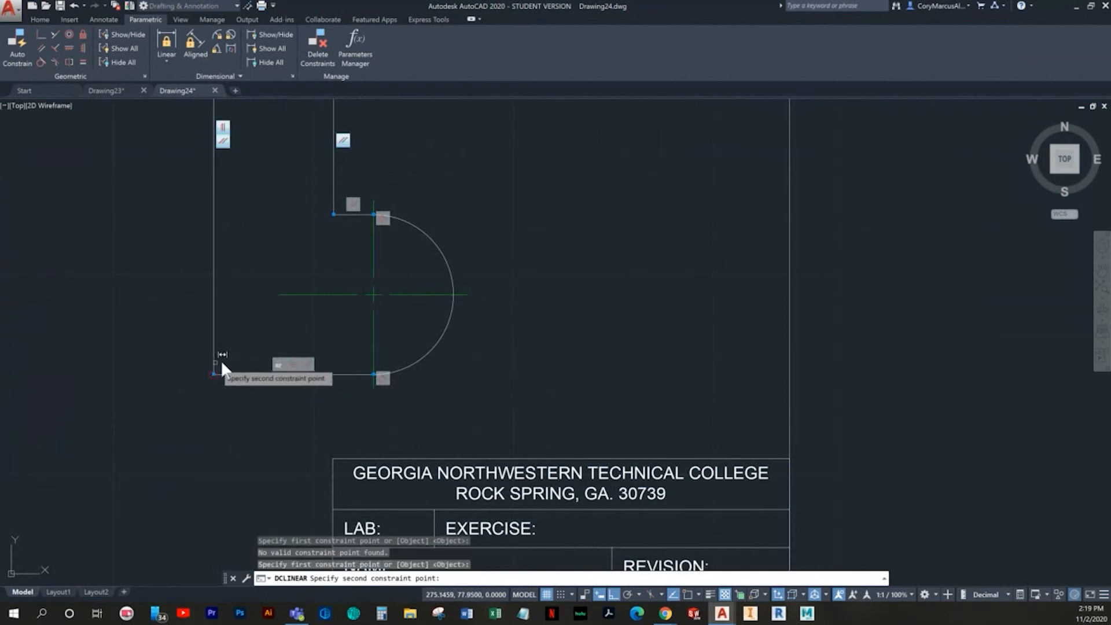
{"action": "left_click", "coordinate": [371, 349]}
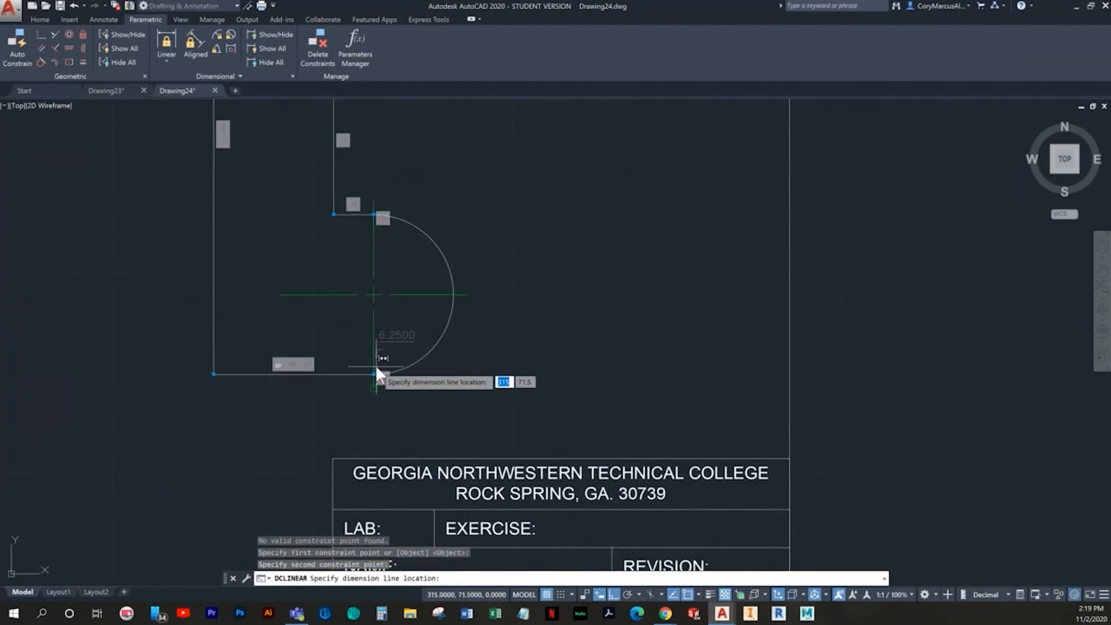
{"action": "scroll", "coordinate": [254, 370], "scroll_direction": "down", "scroll_amount": 2}
{"action": "key", "text": "Escape"}
Add a linear dimensional constraint along the profile's bottom edge, accept its length, and place the dimension below the edge
{"action": "key", "text": "Return"}
{"action": "scroll", "coordinate": [330, 347], "scroll_direction": "down", "scroll_amount": 2}
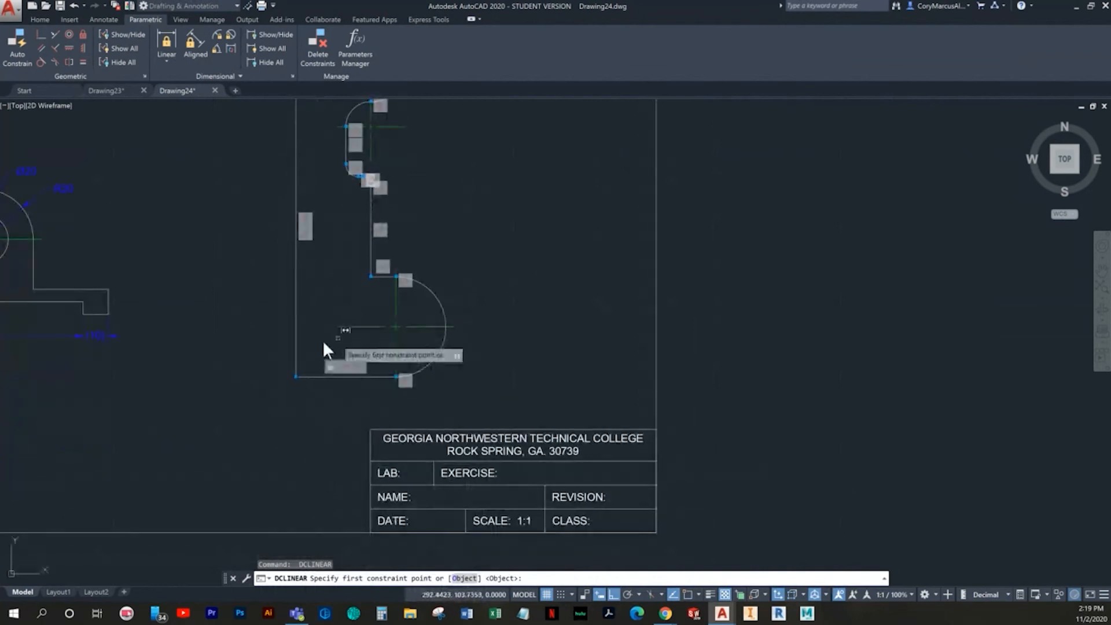
{"action": "scroll", "coordinate": [277, 394], "scroll_direction": "up", "scroll_amount": 5}
{"action": "left_click", "coordinate": [264, 399]}
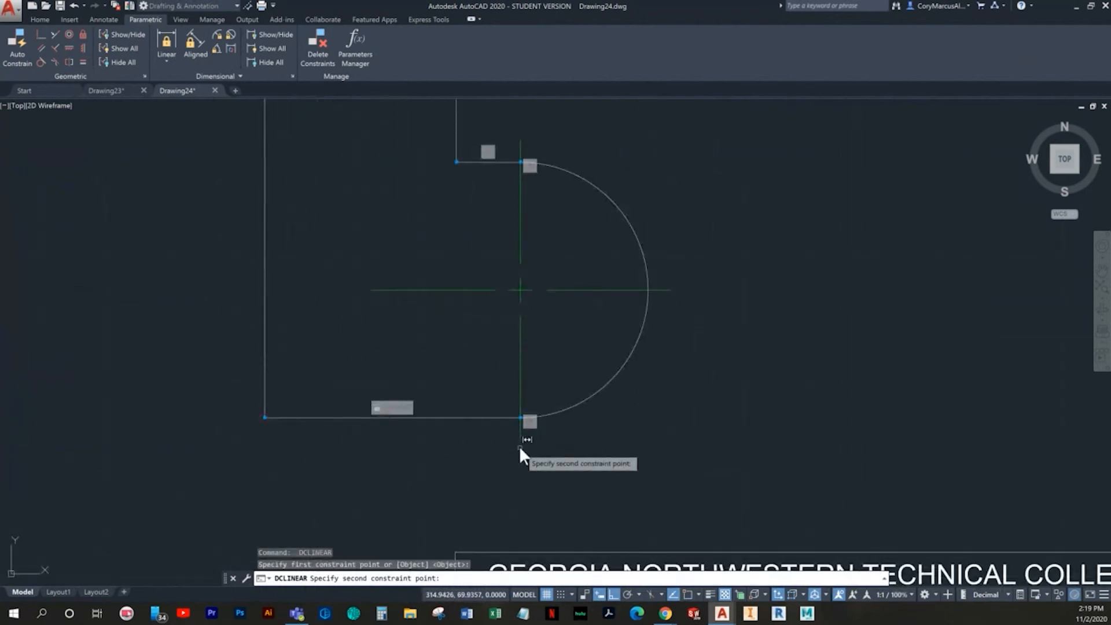
{"action": "left_click", "coordinate": [520, 437]}
{"action": "middle_click_drag", "start_coordinate": [473, 474], "coordinate": [470, 404]}
{"action": "left_click", "coordinate": [470, 405]}
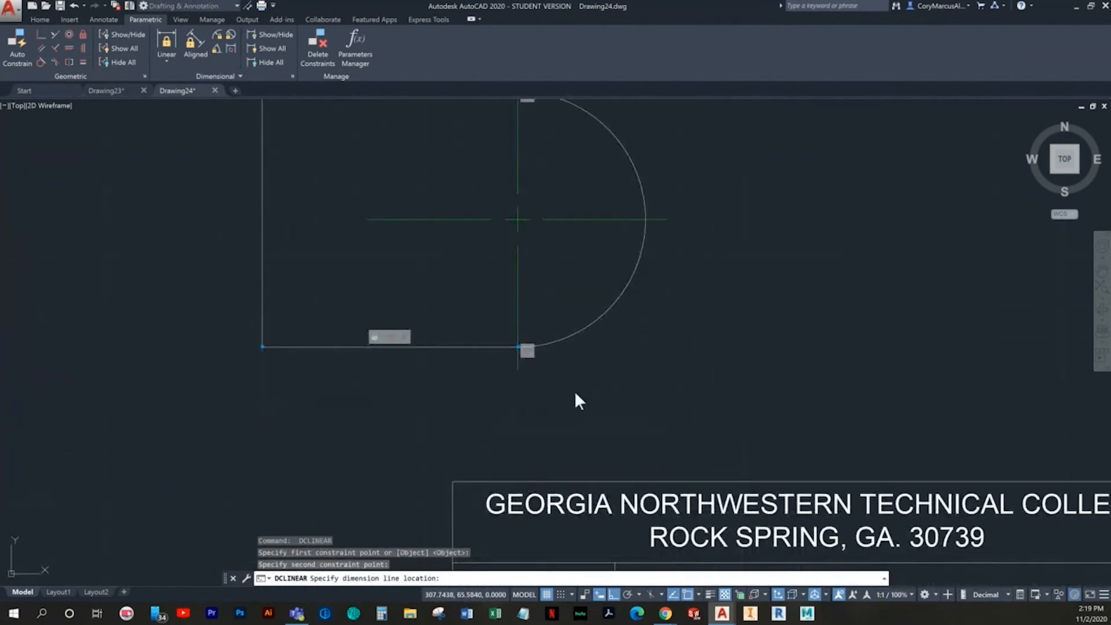
{"action": "scroll", "coordinate": [599, 402], "scroll_direction": "down", "scroll_amount": 2}
{"action": "middle_click_drag", "start_coordinate": [567, 409], "coordinate": [422, 438]}
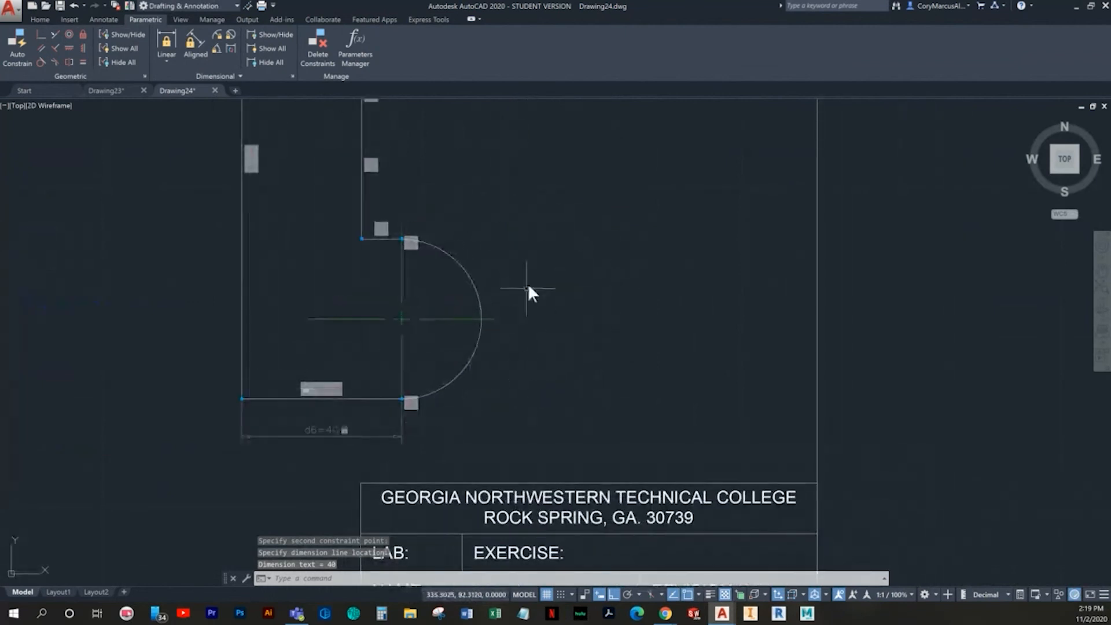
{"action": "middle_click_drag", "start_coordinate": [509, 296], "coordinate": [443, 345]}
{"action": "key", "text": "Return"}
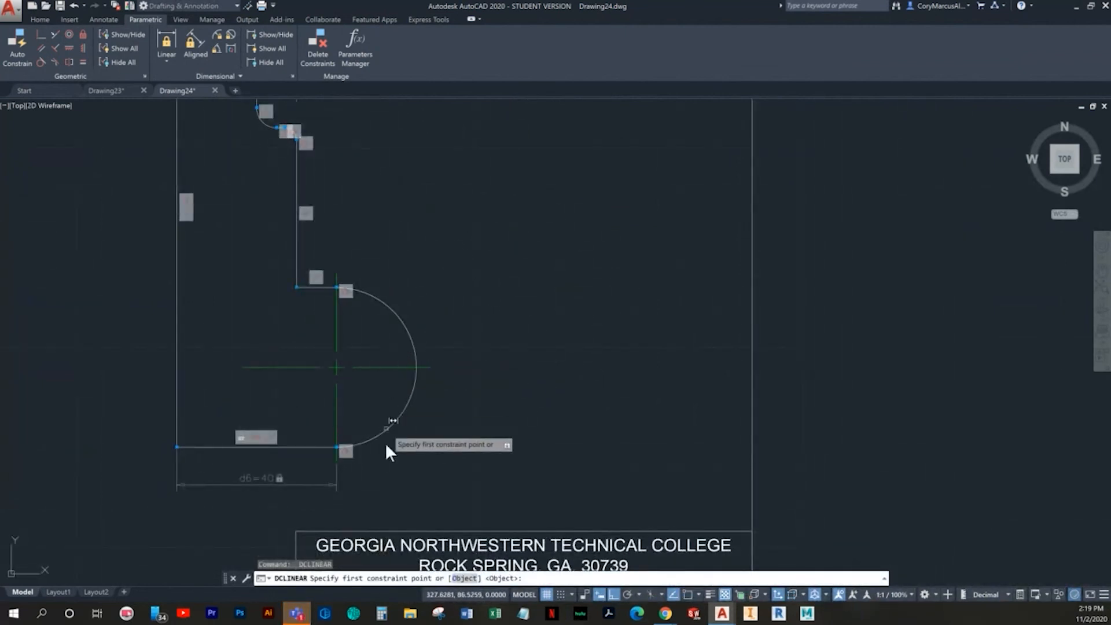
{"action": "left_click", "coordinate": [336, 447]}
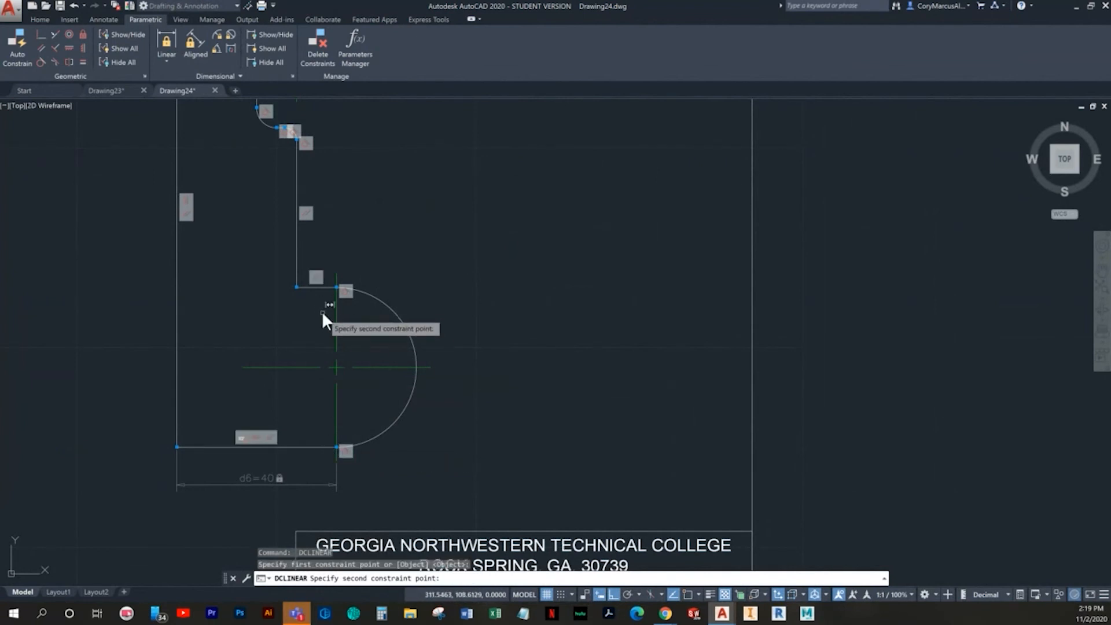
{"action": "middle_click_drag", "start_coordinate": [322, 311], "coordinate": [306, 362]}
{"action": "scroll", "coordinate": [261, 243], "scroll_direction": "up", "scroll_amount": 2}
{"action": "middle_click_drag", "start_coordinate": [274, 200], "coordinate": [276, 345]}
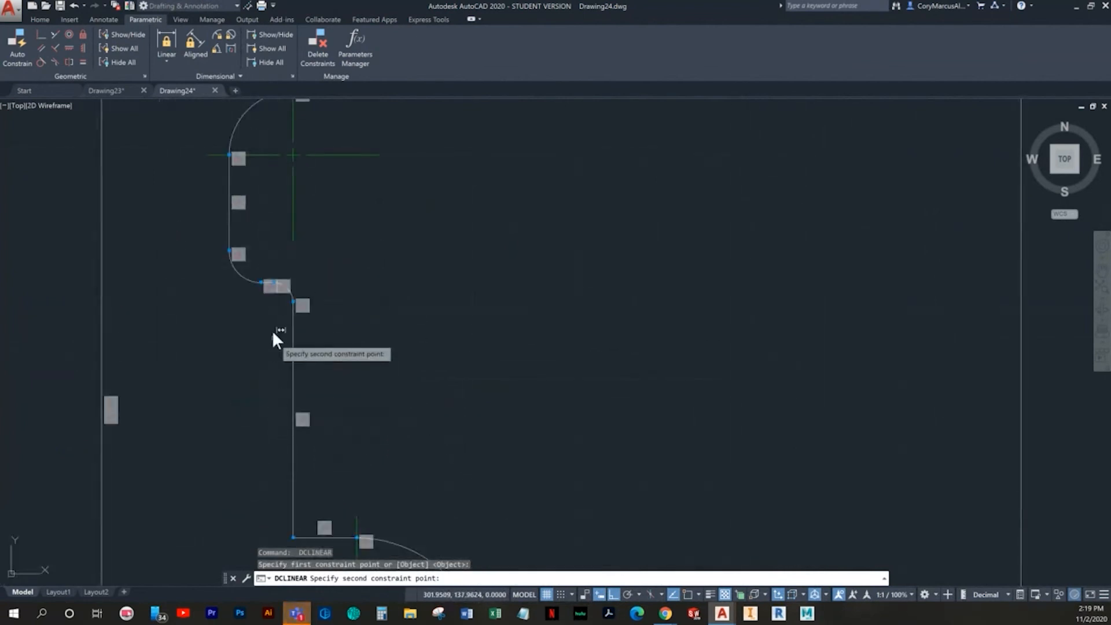
{"action": "left_click", "coordinate": [231, 251]}
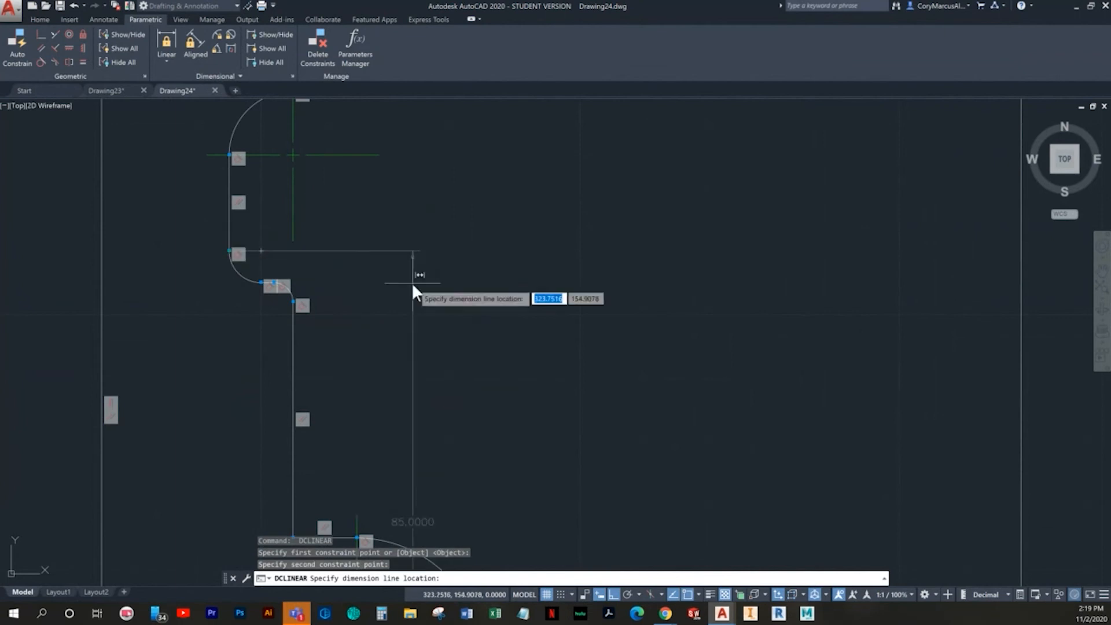
{"action": "scroll", "coordinate": [409, 287], "scroll_direction": "down", "scroll_amount": 2}
{"action": "middle_click_drag", "start_coordinate": [427, 318], "coordinate": [366, 238]}
{"action": "scroll", "coordinate": [365, 228], "scroll_direction": "down", "scroll_amount": 2}
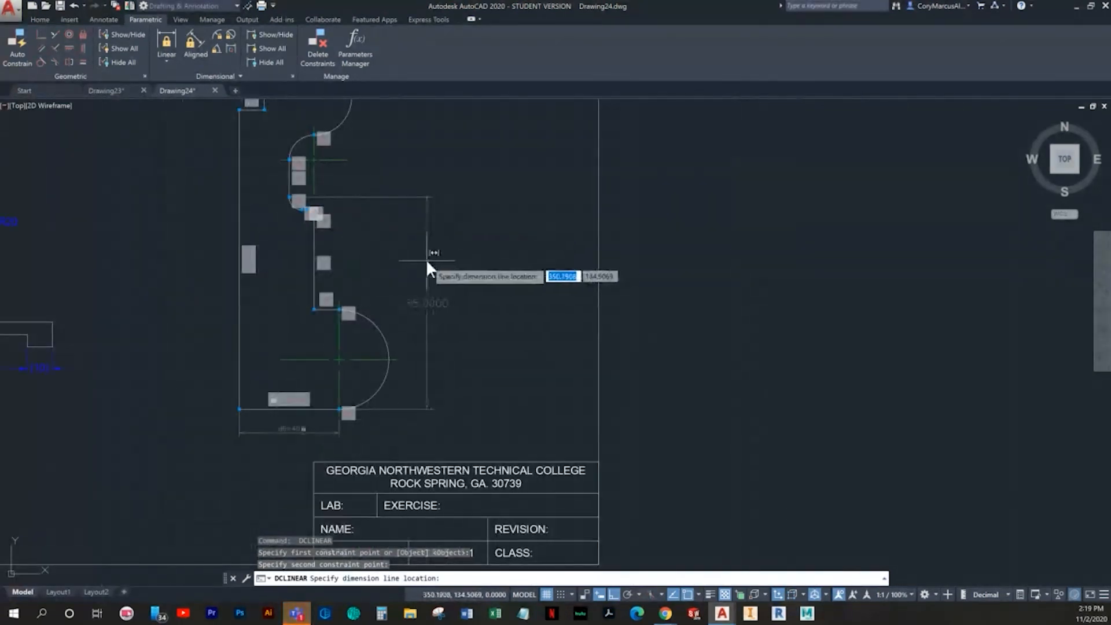
{"action": "left_click", "coordinate": [426, 258]}
{"action": "key", "text": "Escape"}
Add a vertical linear dimensional constraint from the bottom edge to the lower end of the short inner vertical line, placed right of the profile
{"action": "key", "text": "Return"}
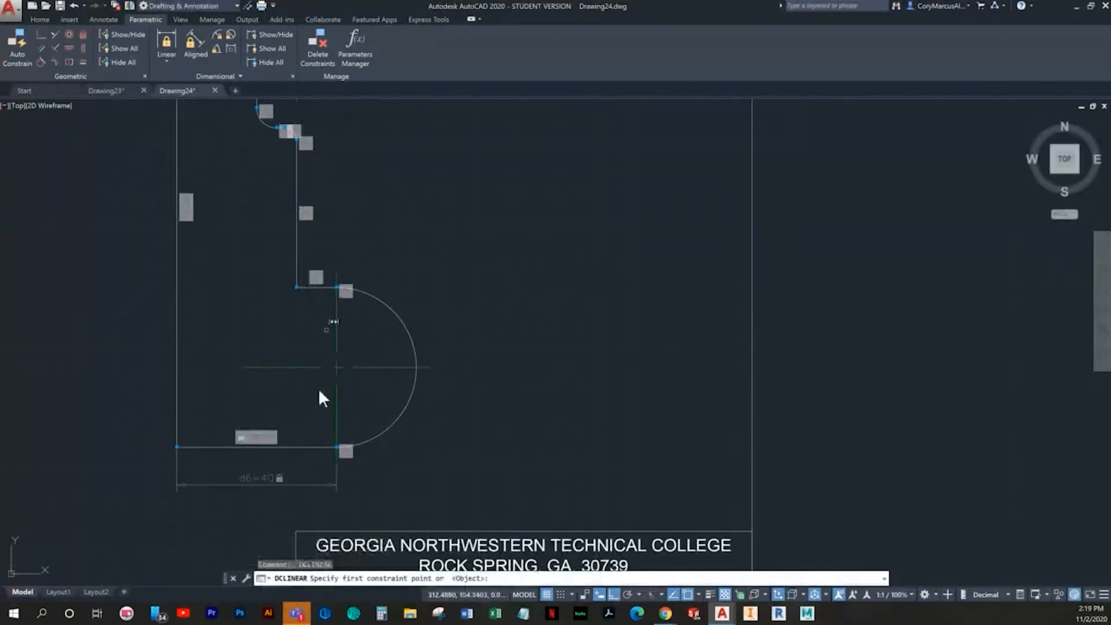
{"action": "left_click", "coordinate": [319, 447]}
{"action": "middle_click_drag", "start_coordinate": [333, 349], "coordinate": [325, 427]}
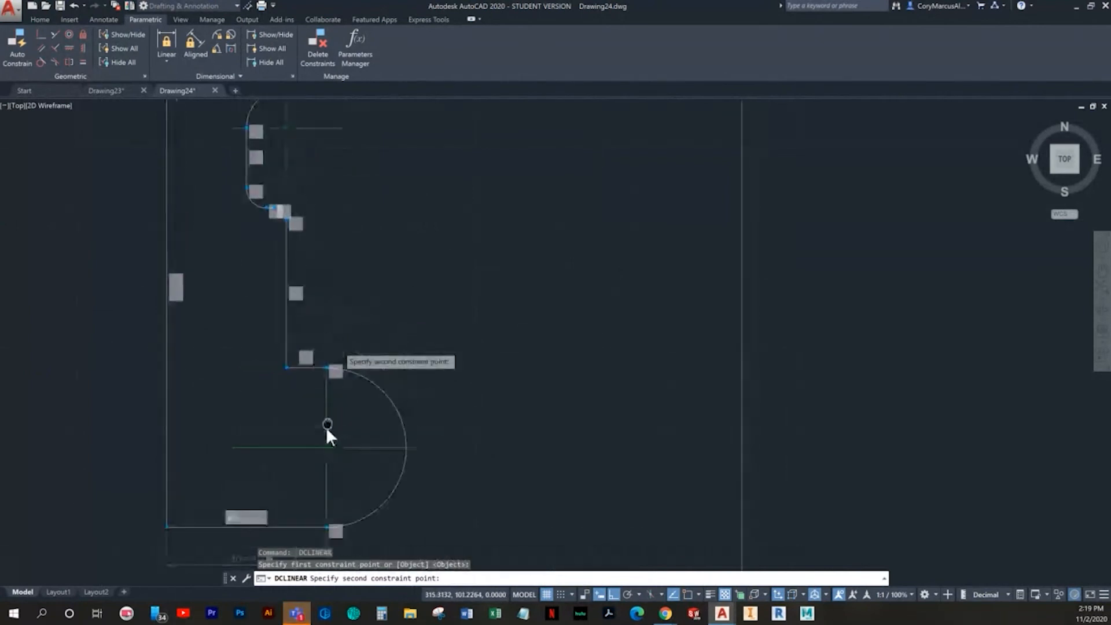
{"action": "left_click", "coordinate": [246, 194]}
{"action": "left_click", "coordinate": [476, 340]}
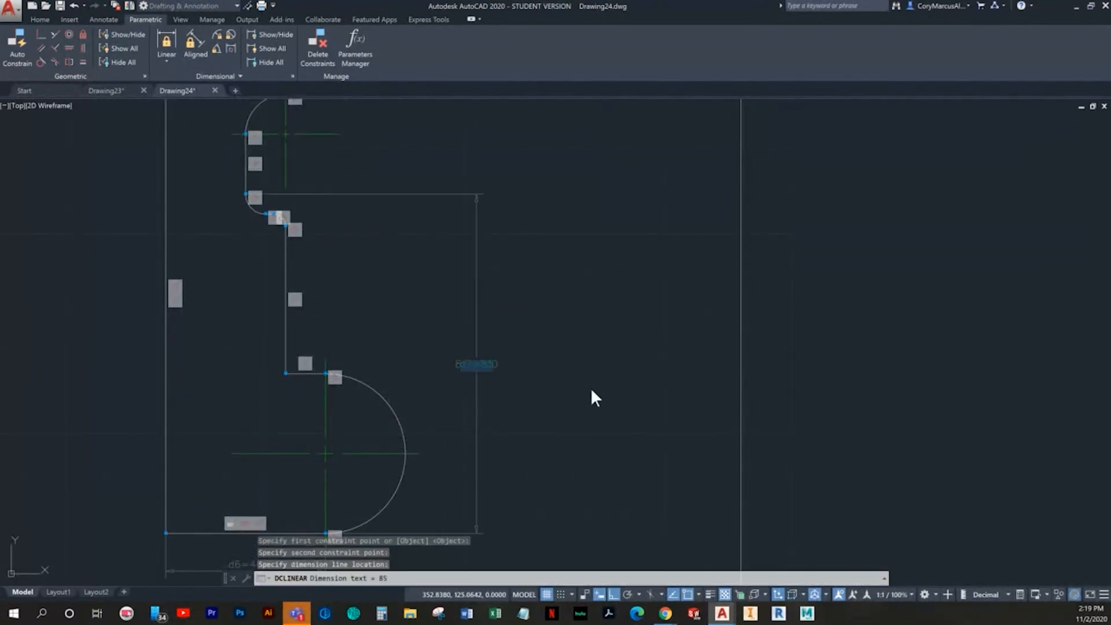
{"action": "middle_click_drag", "start_coordinate": [466, 453], "coordinate": [415, 403]}
Add a vertical linear dimensional constraint from the bottom edge to the concave arc's center mark, placed outside the previous dimension, and accept its length
{"action": "key", "text": "Return"}
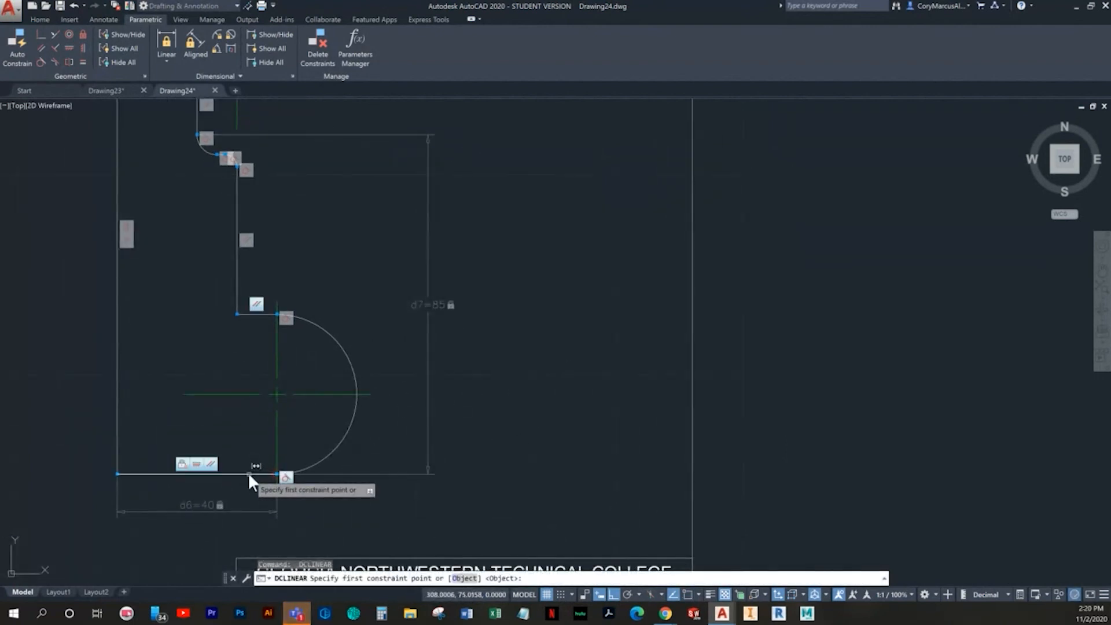
{"action": "left_click", "coordinate": [277, 474]}
{"action": "middle_click_drag", "start_coordinate": [287, 340], "coordinate": [268, 476]}
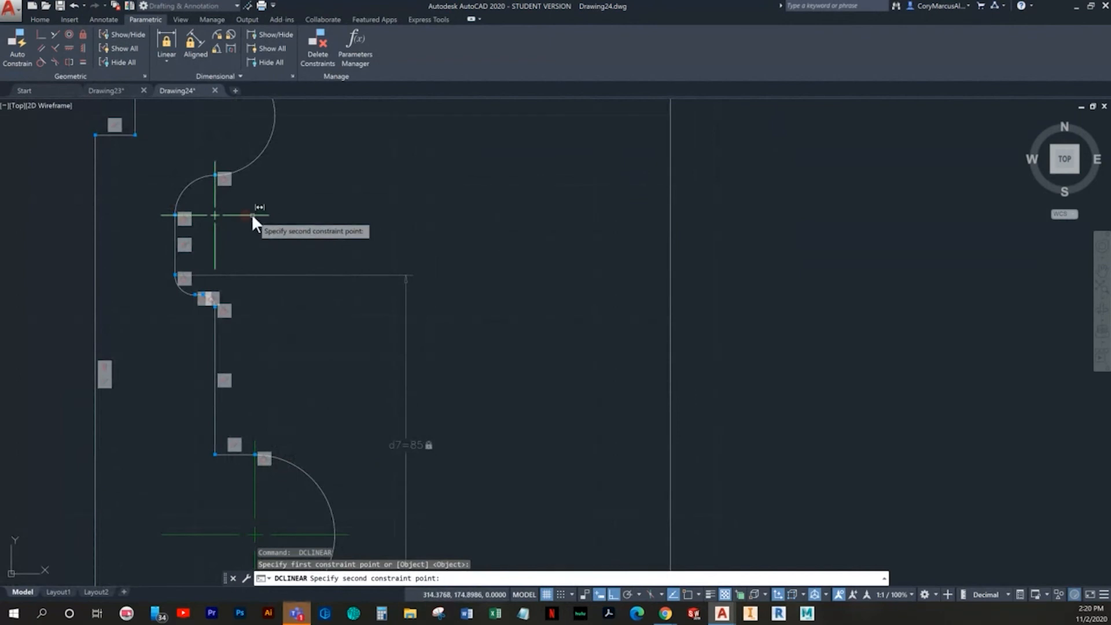
{"action": "left_click", "coordinate": [266, 214]}
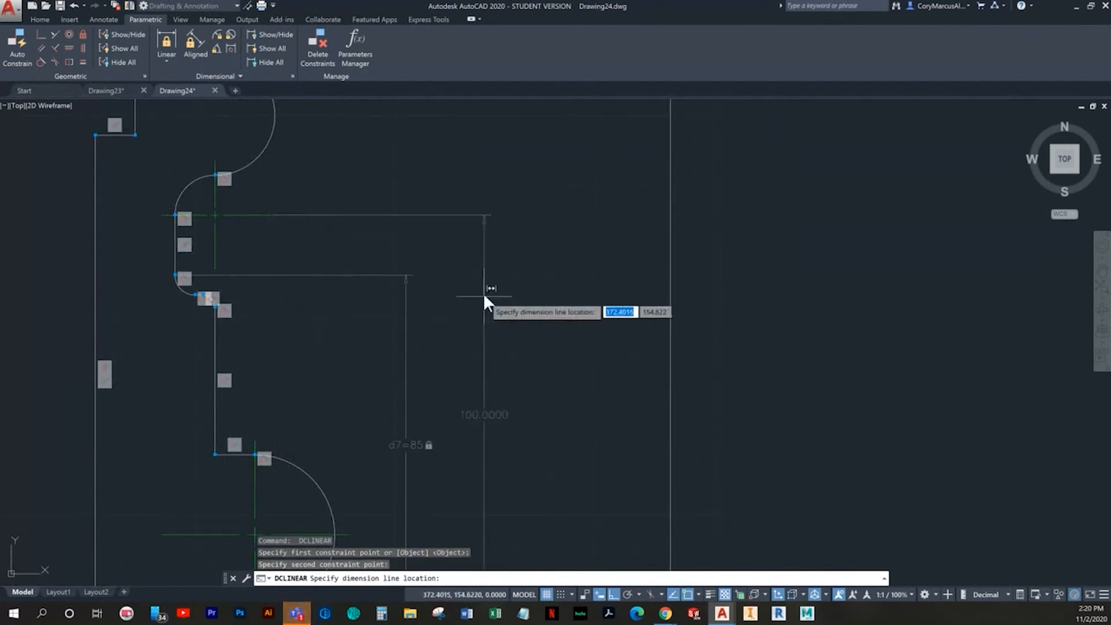
{"action": "left_click", "coordinate": [466, 291]}
{"action": "key", "text": "Return"}
{"action": "middle_click_drag", "start_coordinate": [526, 386], "coordinate": [474, 304]}
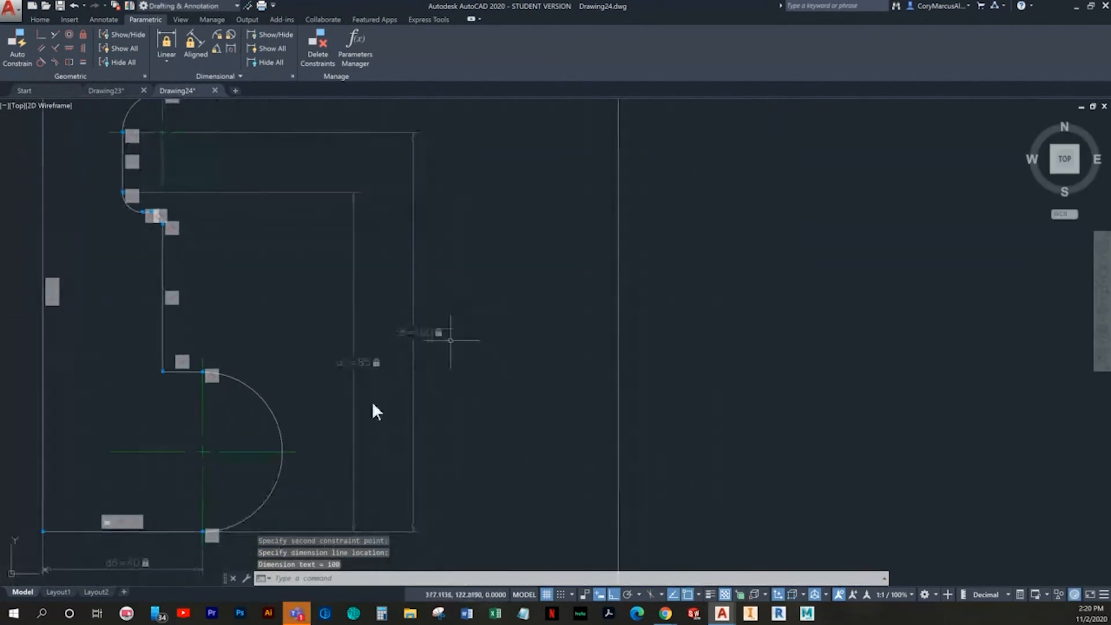
{"action": "key", "text": "Return"}
{"action": "left_click", "coordinate": [187, 531]}
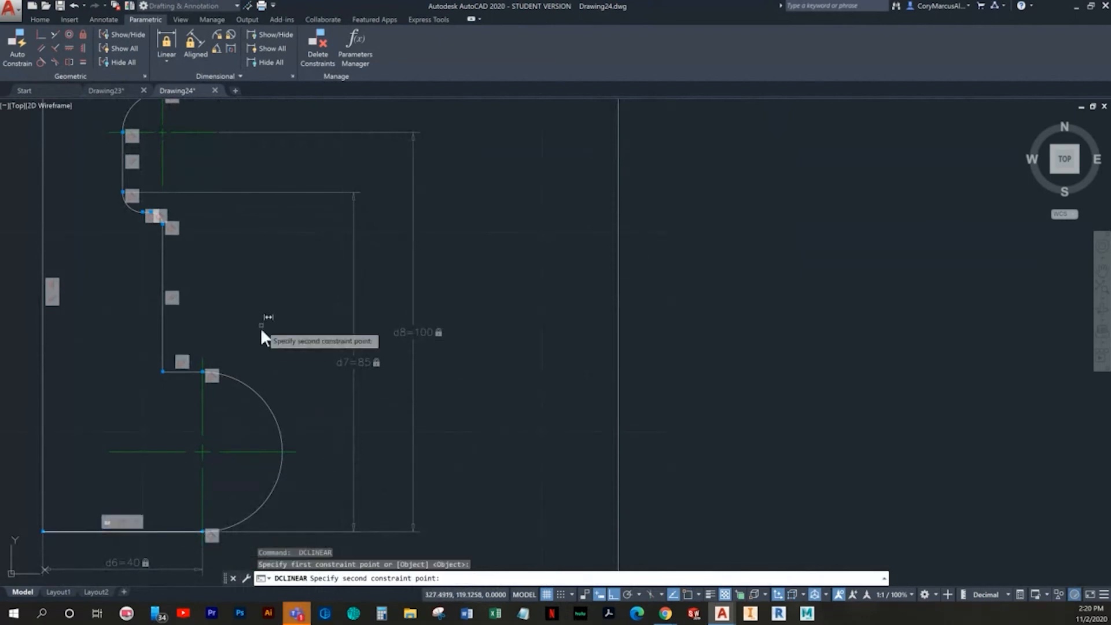
{"action": "middle_click_drag", "start_coordinate": [261, 327], "coordinate": [230, 510]}
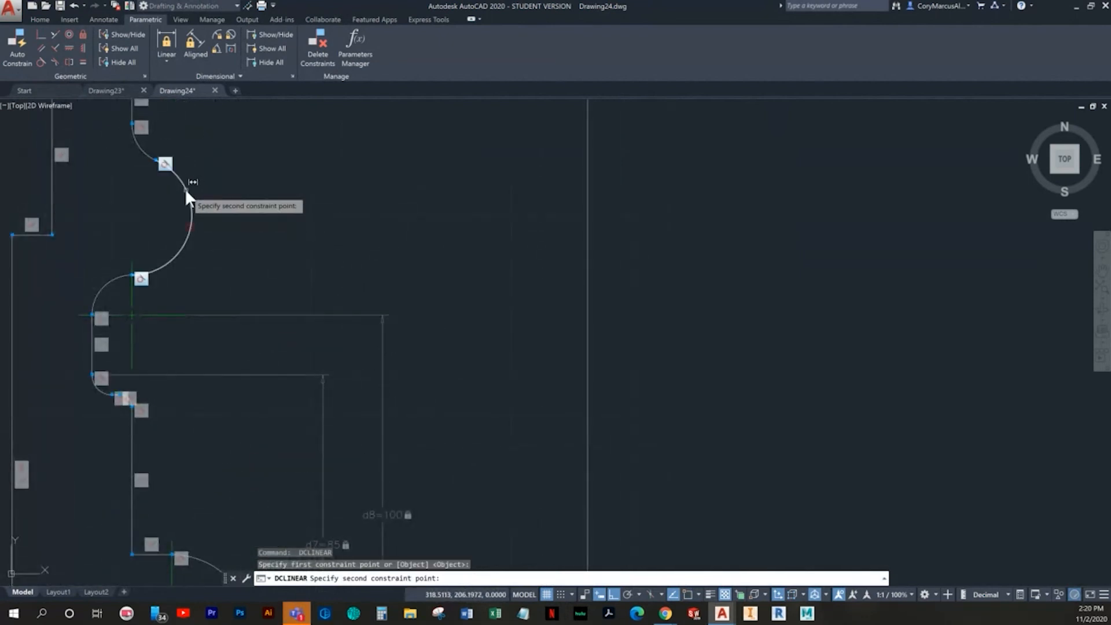
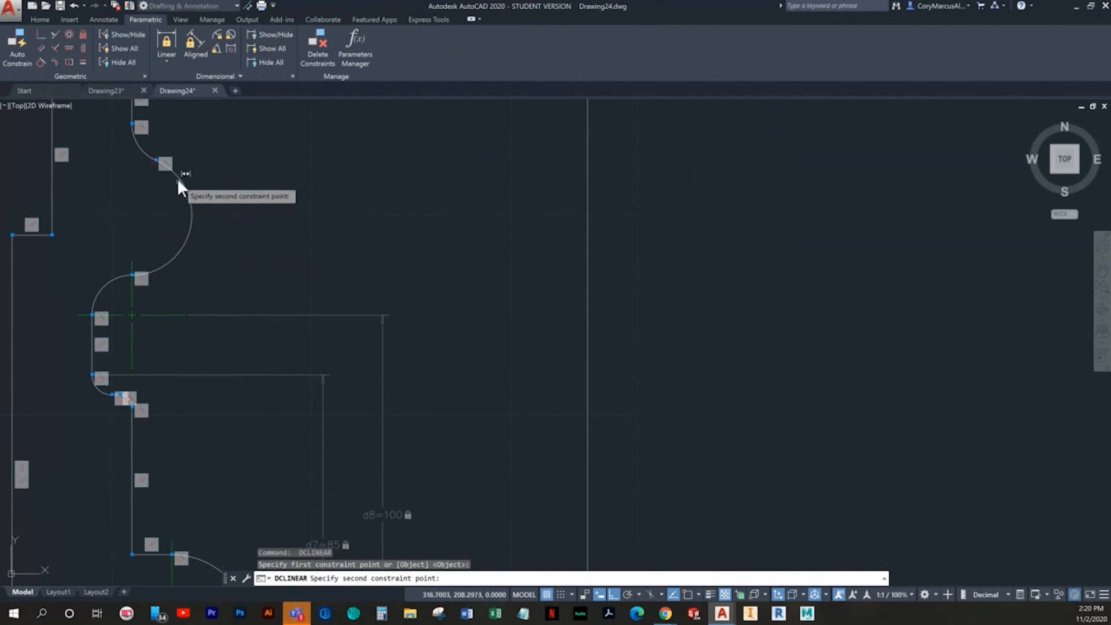
{"action": "key", "text": "Escape"}
Add a center mark to the upper bulging arc
{"action": "left_click", "coordinate": [110, 20]}
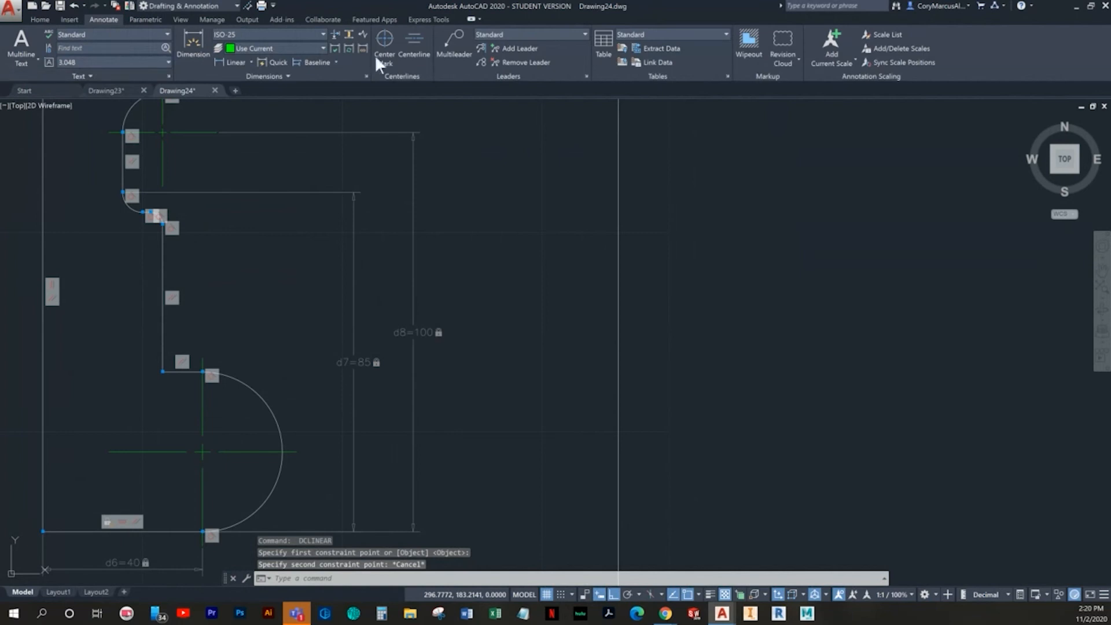
{"action": "left_click", "coordinate": [383, 47]}
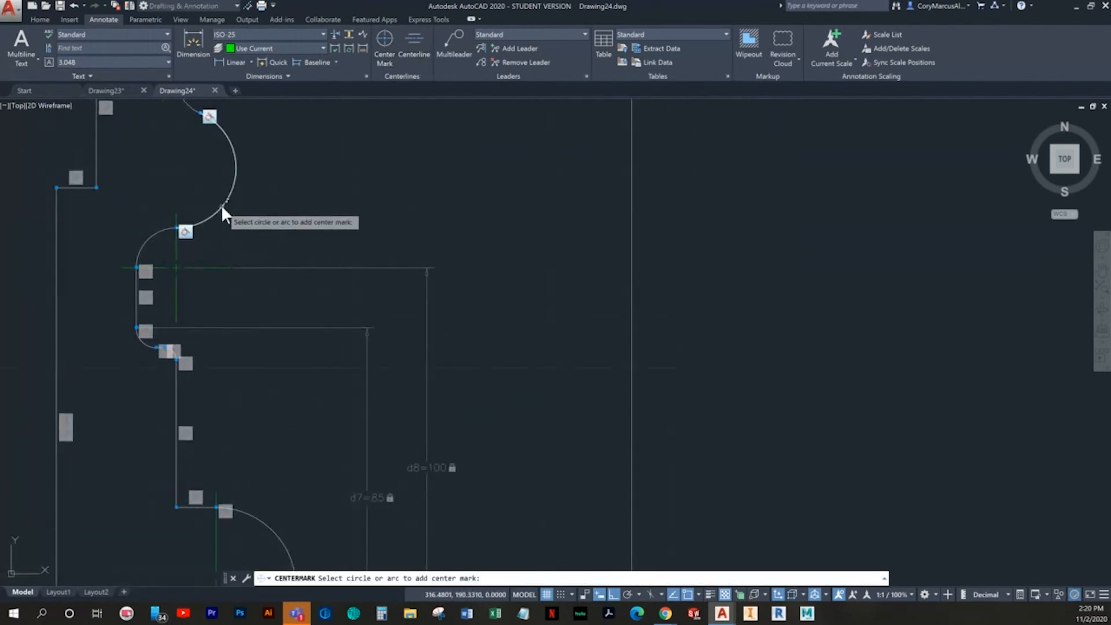
{"action": "key", "text": "Escape"}
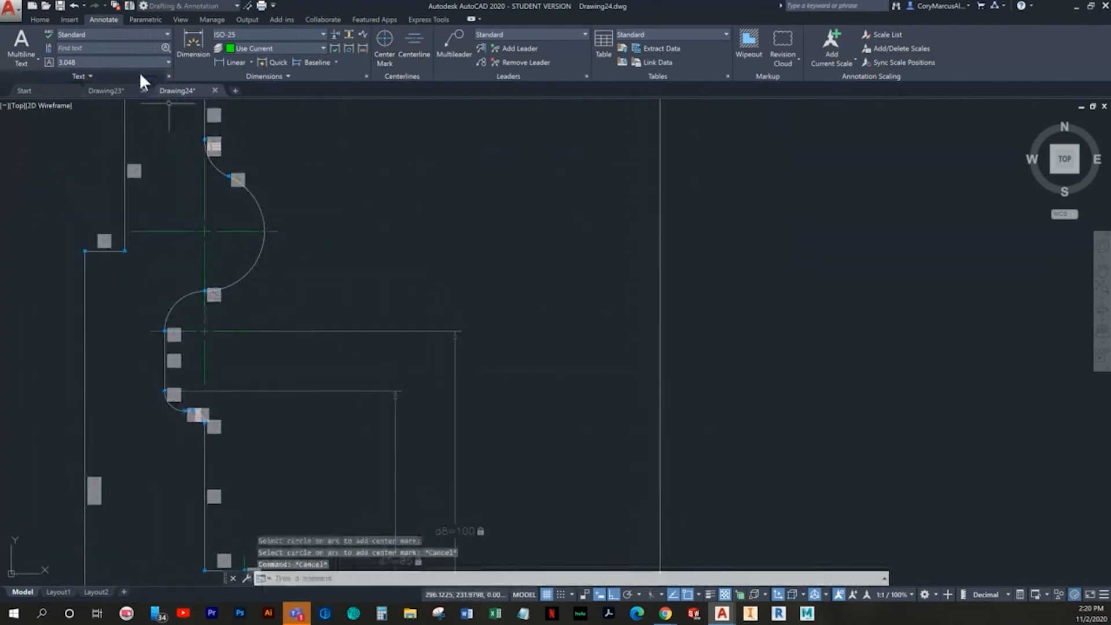
Add a vertical linear dimensional constraint between the upper bulging arc's center mark and the bottom edge, placed outside the existing dimensions, and accept its length
{"action": "left_click", "coordinate": [39, 20]}
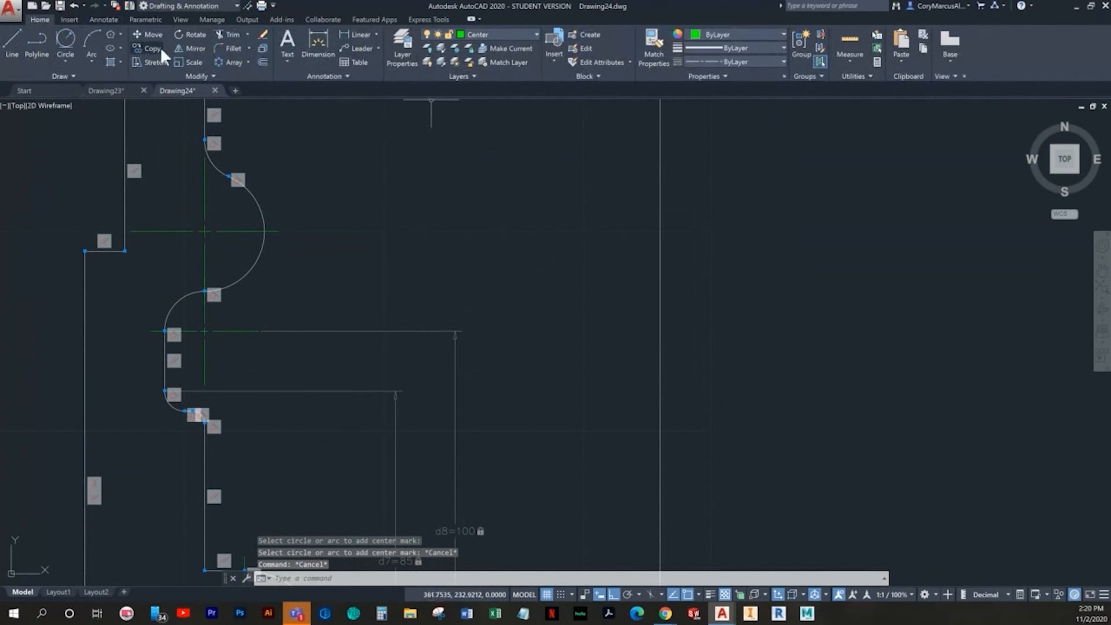
{"action": "left_click", "coordinate": [137, 22]}
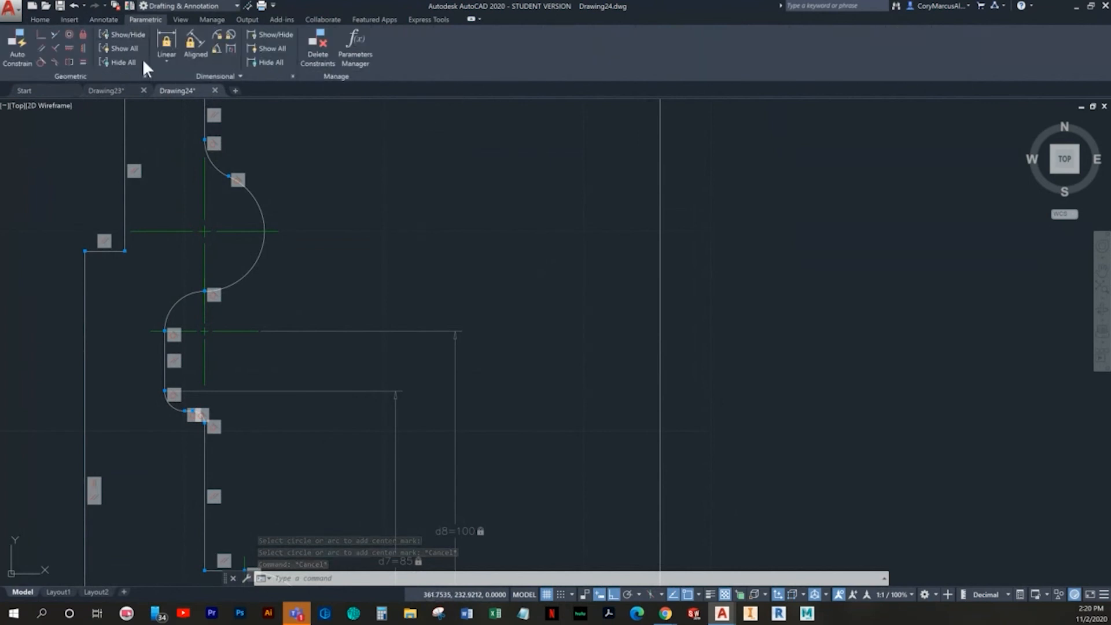
{"action": "left_click", "coordinate": [160, 46]}
{"action": "left_click", "coordinate": [276, 231]}
{"action": "middle_click_drag", "start_coordinate": [335, 518], "coordinate": [342, 342]}
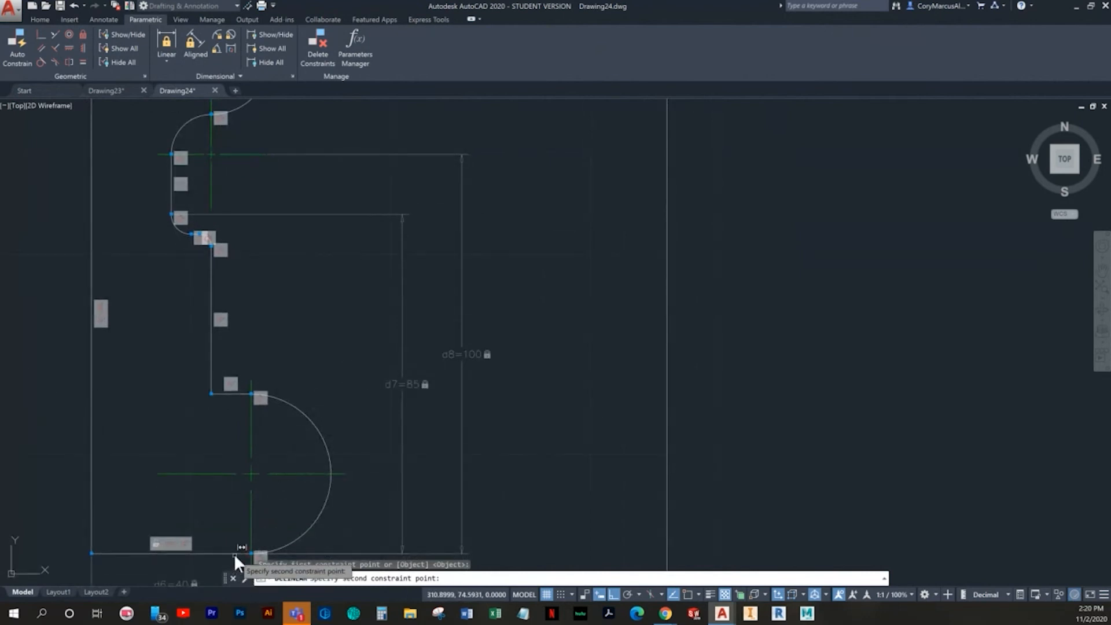
{"action": "left_click", "coordinate": [234, 555]}
{"action": "left_click", "coordinate": [519, 431]}
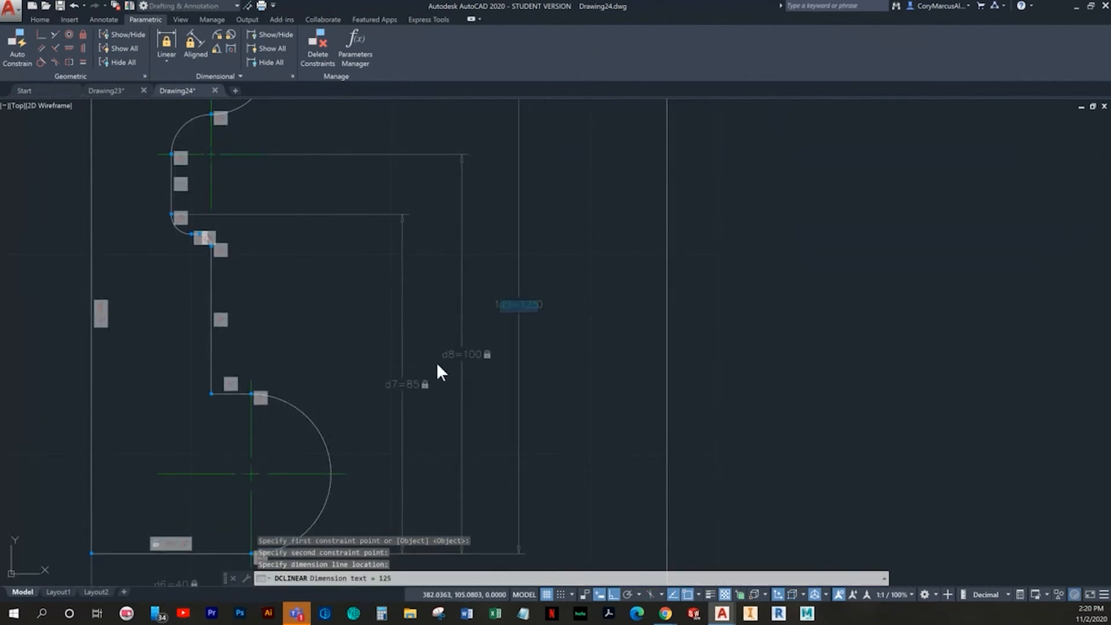
{"action": "middle_click_drag", "start_coordinate": [356, 350], "coordinate": [352, 400]}
{"action": "scroll", "coordinate": [352, 400], "scroll_direction": "down", "scroll_amount": 2}
{"action": "middle_click_drag", "start_coordinate": [350, 329], "coordinate": [327, 380]}
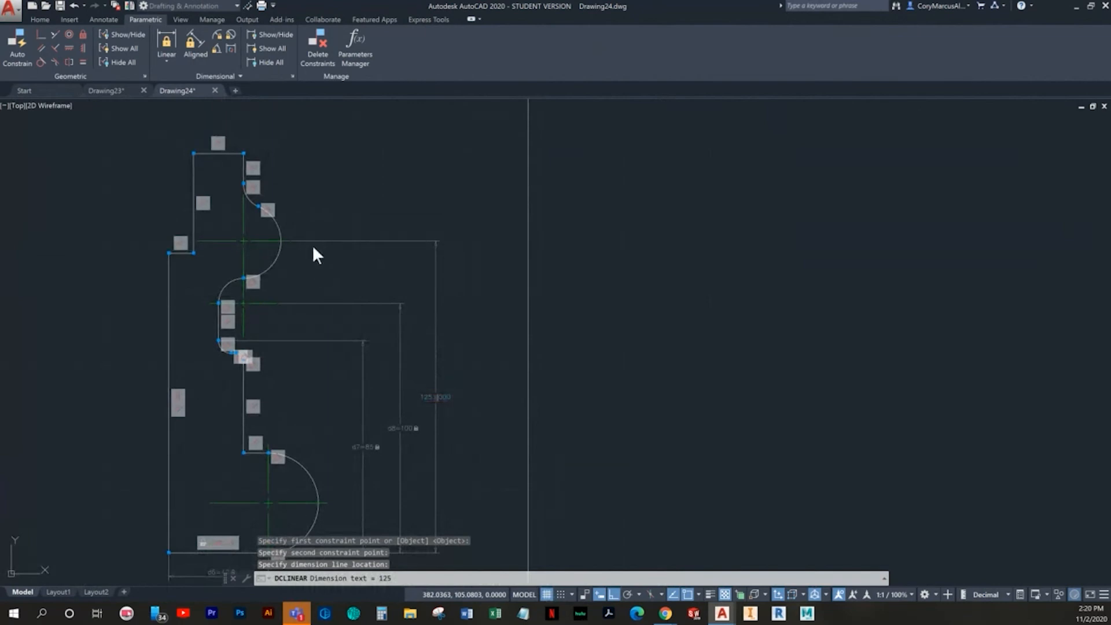
{"action": "middle_click_drag", "start_coordinate": [289, 339], "coordinate": [275, 359]}
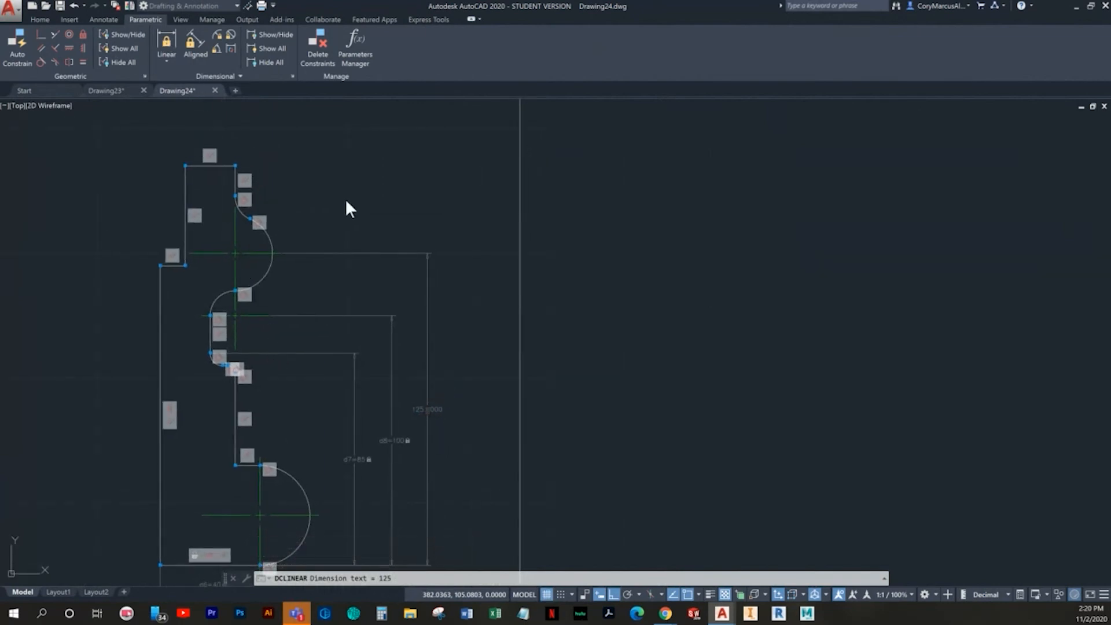
{"action": "key", "text": "Return"}
{"action": "scroll", "coordinate": [356, 220], "scroll_direction": "down", "scroll_amount": 2}
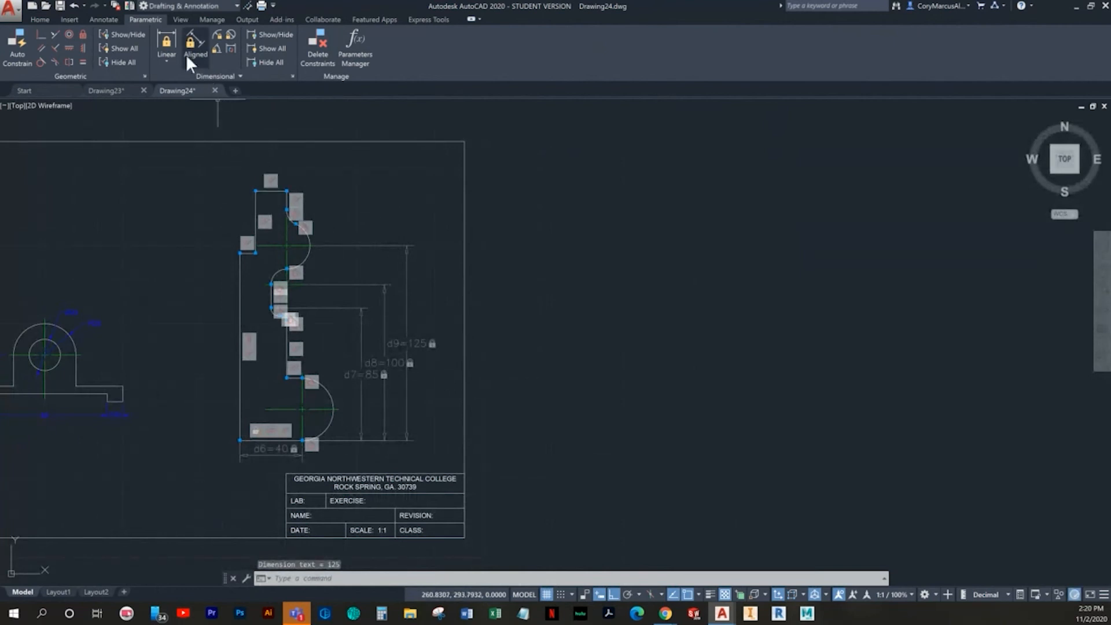
{"action": "left_click", "coordinate": [277, 190]}
{"action": "key", "text": "Escape"}
Add an overall vertical linear dimensional constraint from the top edge's right end to the bottom edge, placed outermost, and accept its length
{"action": "key", "text": "Return"}
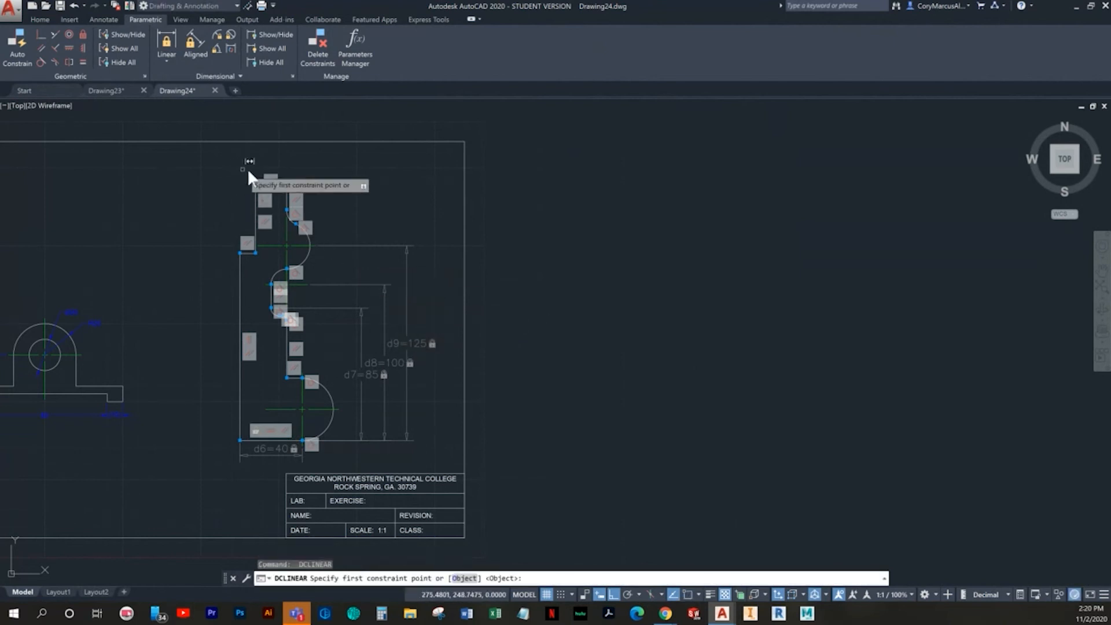
{"action": "scroll", "coordinate": [248, 169], "scroll_direction": "up", "scroll_amount": 4}
{"action": "left_click", "coordinate": [337, 222]}
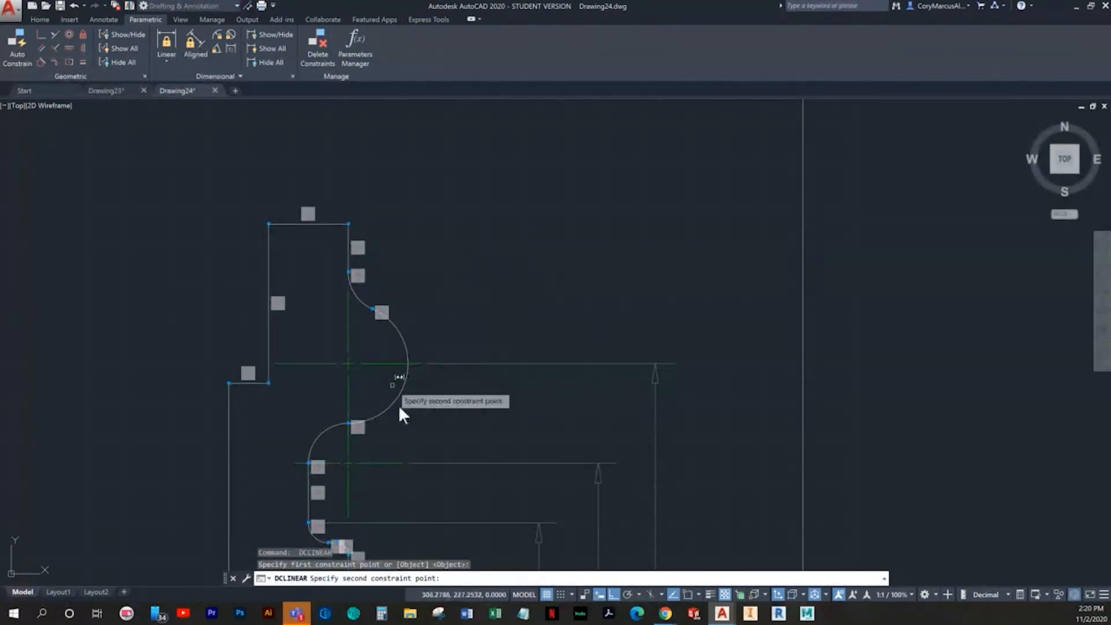
{"action": "middle_click_drag", "start_coordinate": [411, 492], "coordinate": [334, 221]}
{"action": "middle_click_drag", "start_coordinate": [337, 547], "coordinate": [316, 293]}
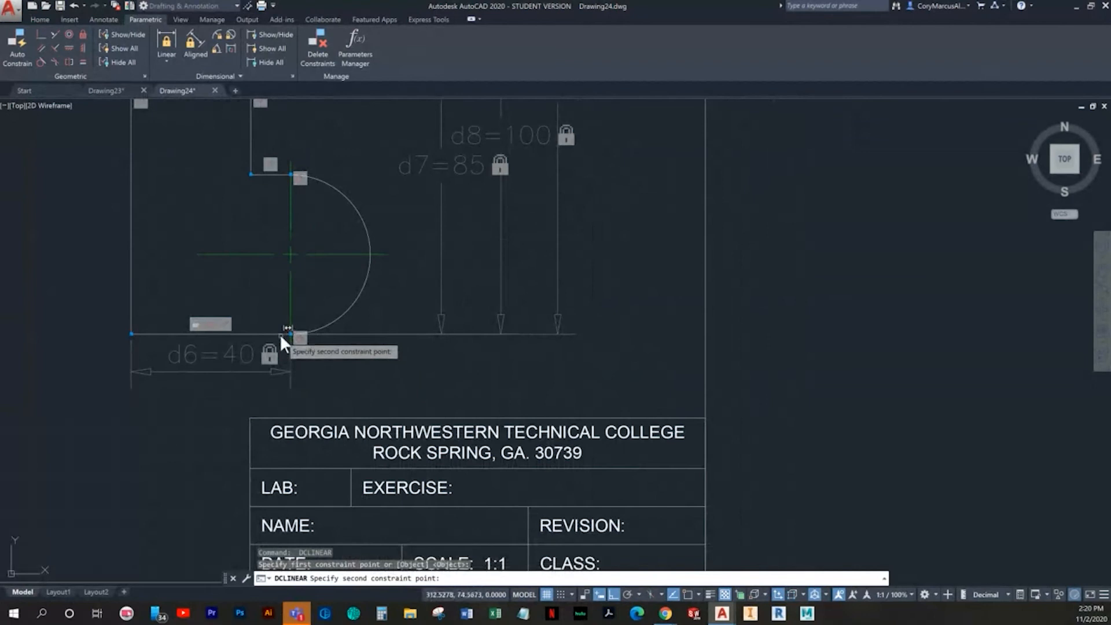
{"action": "left_click", "coordinate": [281, 335]}
{"action": "scroll", "coordinate": [496, 421], "scroll_direction": "down", "scroll_amount": 3}
{"action": "left_click", "coordinate": [561, 327]}
{"action": "key", "text": "Return"}
{"action": "middle_click_drag", "start_coordinate": [581, 272], "coordinate": [530, 455]}
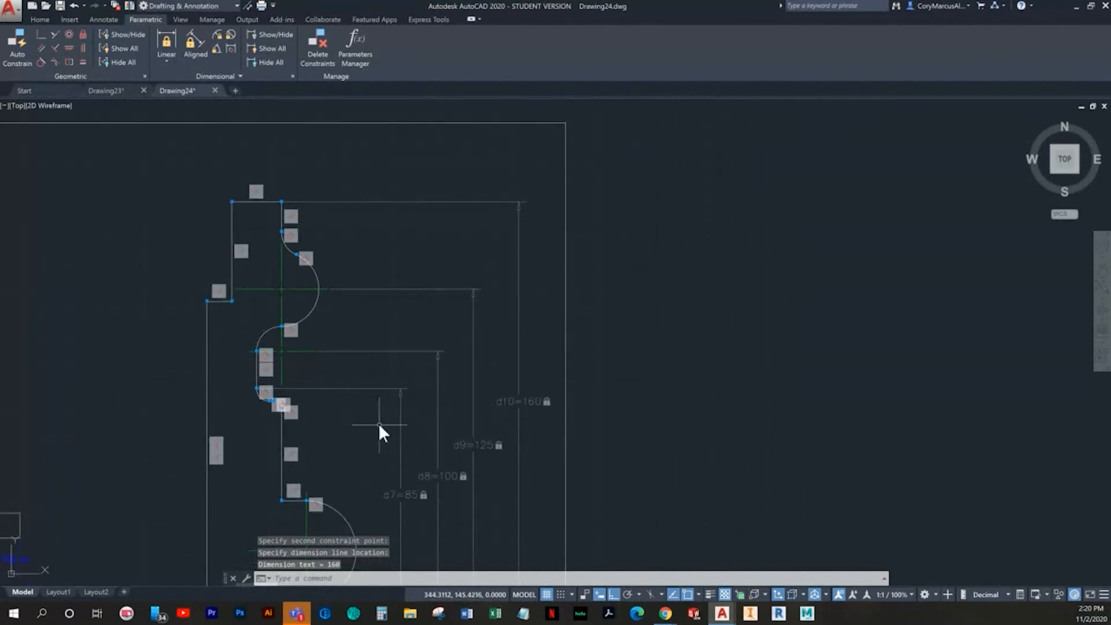
{"action": "scroll", "coordinate": [378, 423], "scroll_direction": "down", "scroll_amount": 3}
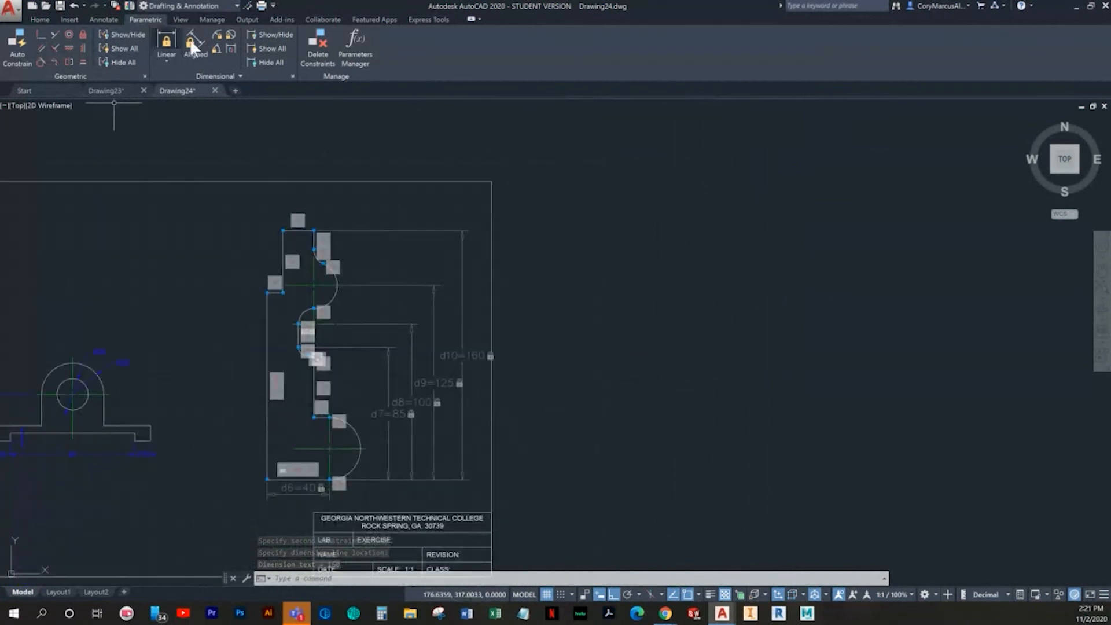
{"action": "left_click", "coordinate": [172, 49]}
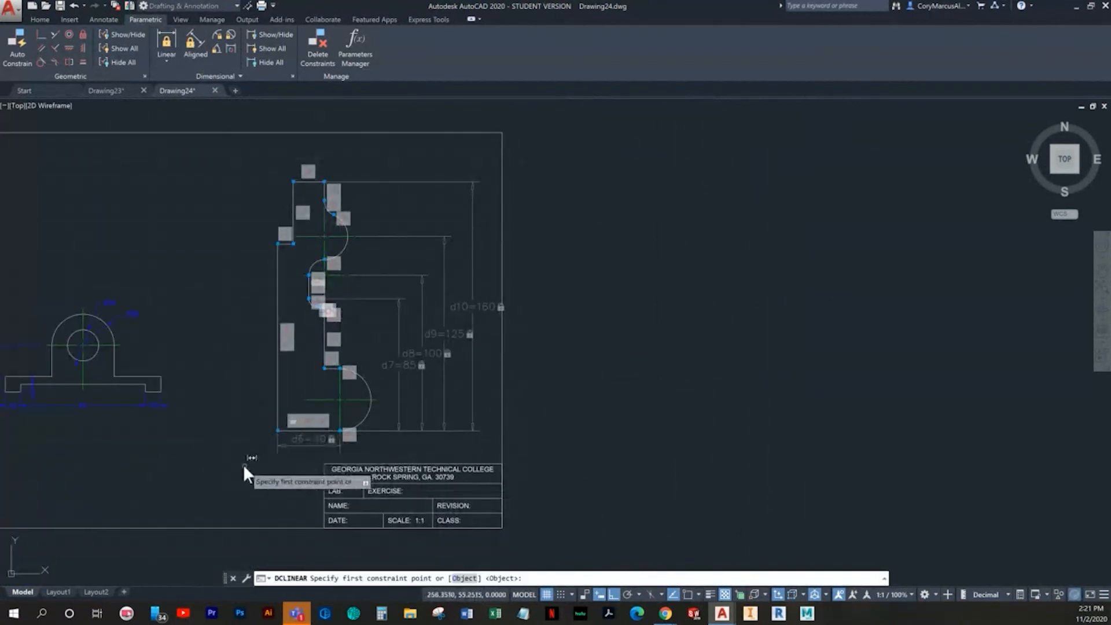
{"action": "scroll", "coordinate": [254, 458], "scroll_direction": "up", "scroll_amount": 3}
{"action": "middle_click_drag", "start_coordinate": [362, 334], "coordinate": [317, 465]}
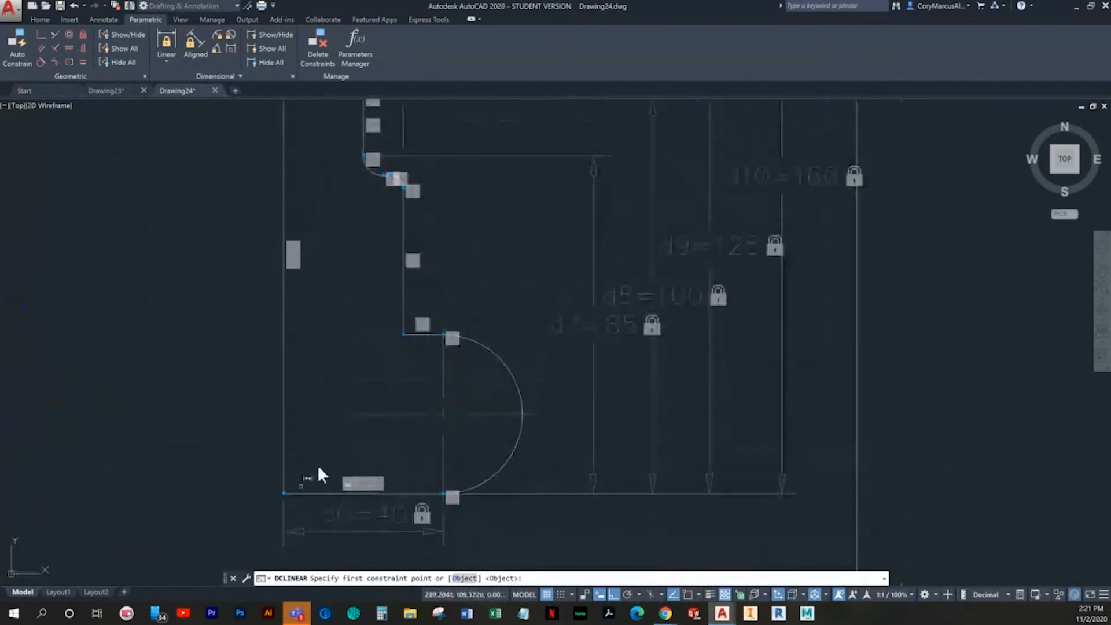
{"action": "left_click", "coordinate": [401, 301]}
{"action": "left_click", "coordinate": [403, 335]}
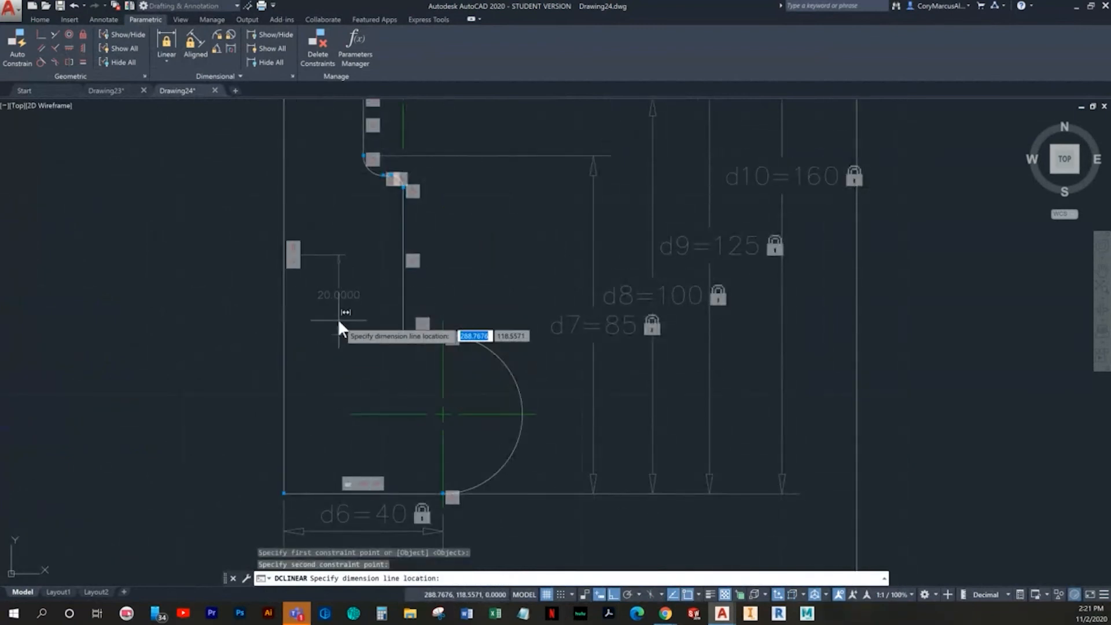
{"action": "key", "text": "Escape"}
{"action": "key", "text": "Escape"}
{"action": "scroll", "coordinate": [216, 269], "scroll_direction": "down", "scroll_amount": 4}
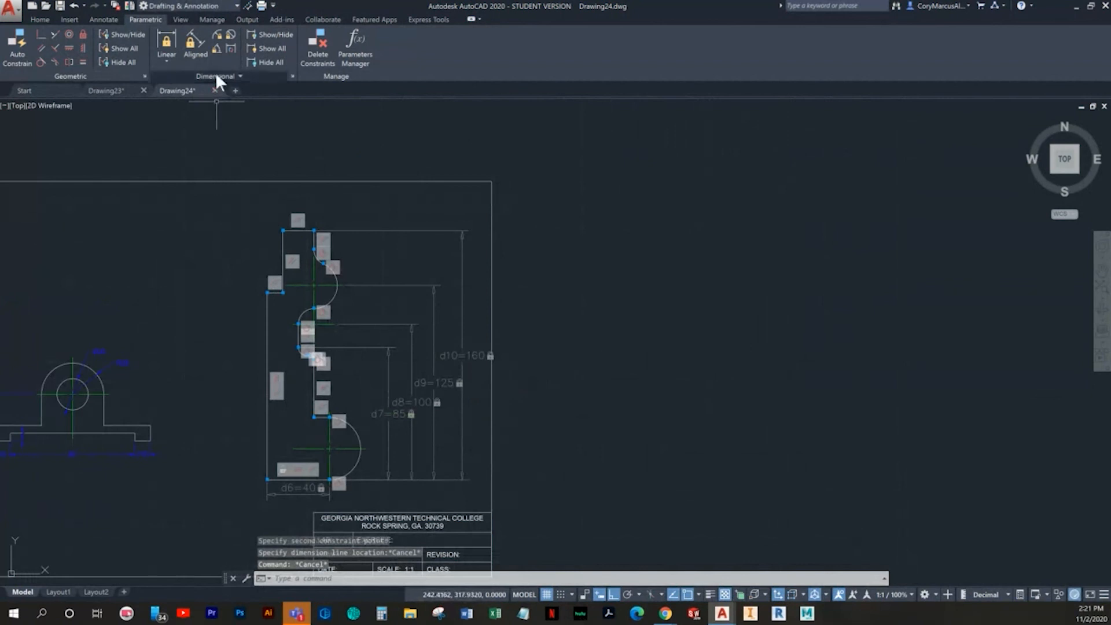
{"action": "left_click", "coordinate": [192, 46]}
{"action": "scroll", "coordinate": [301, 348], "scroll_direction": "up", "scroll_amount": 3}
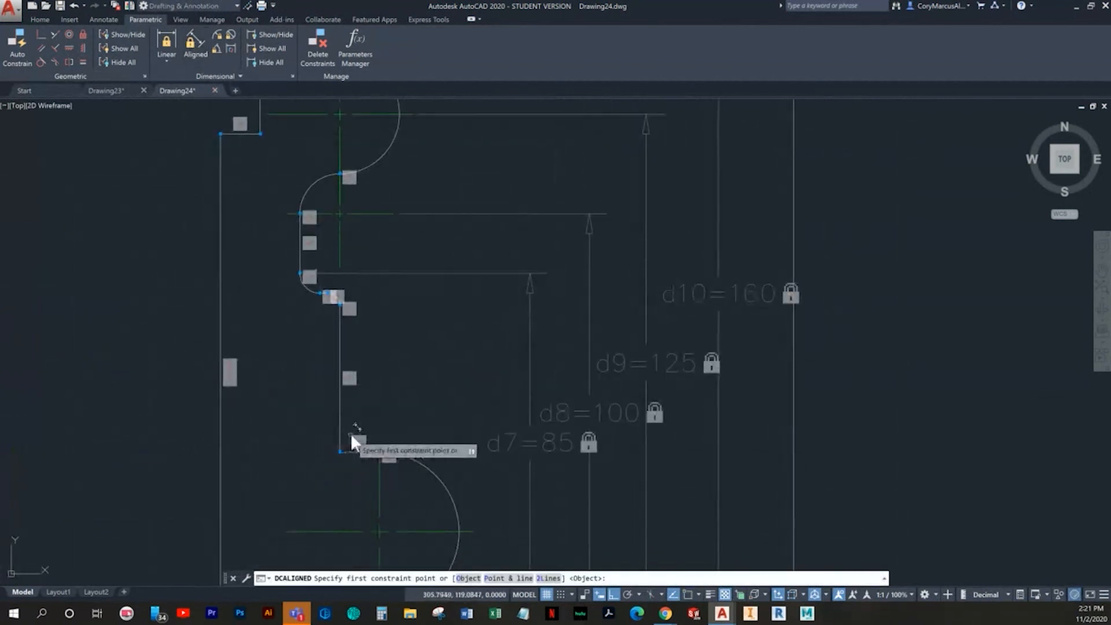
{"action": "left_click", "coordinate": [339, 448]}
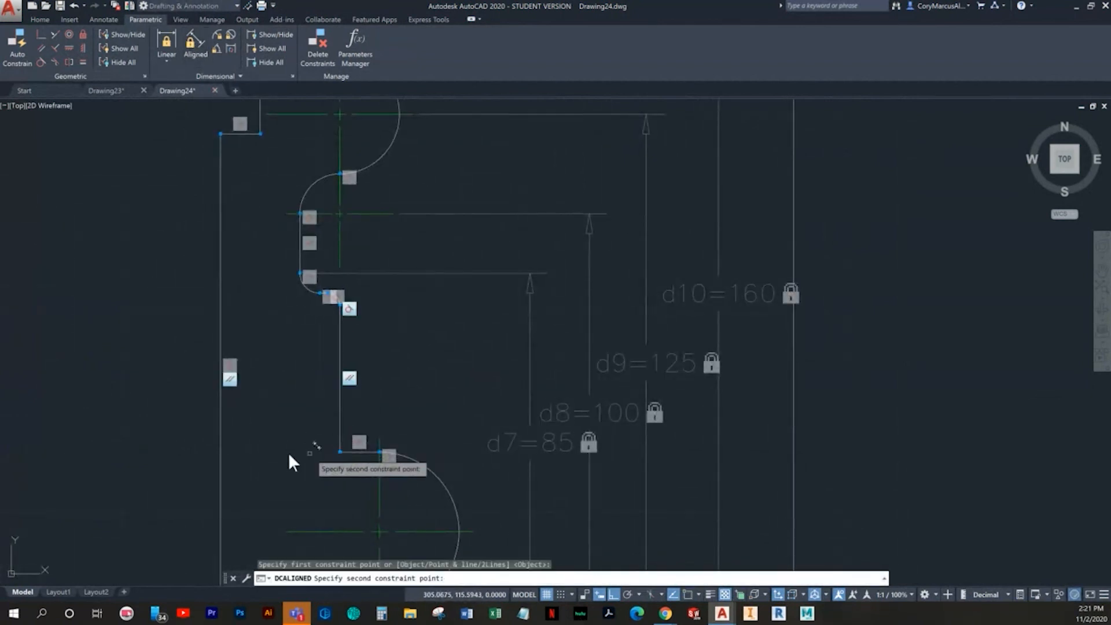
{"action": "left_click", "coordinate": [223, 455]}
{"action": "left_click", "coordinate": [220, 453]}
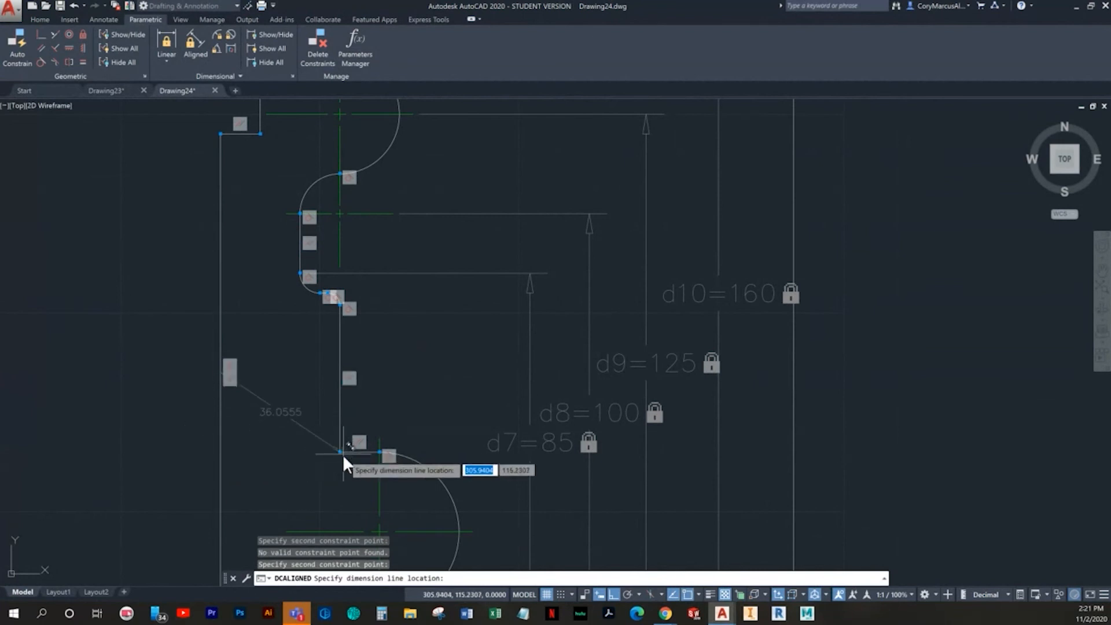
{"action": "scroll", "coordinate": [342, 456], "scroll_direction": "down", "scroll_amount": 3}
Add a horizontal linear dimensional constraint from the corner above the bottom semicircle to the long left edge's lower end, and accept its length
{"action": "left_click", "coordinate": [165, 35]}
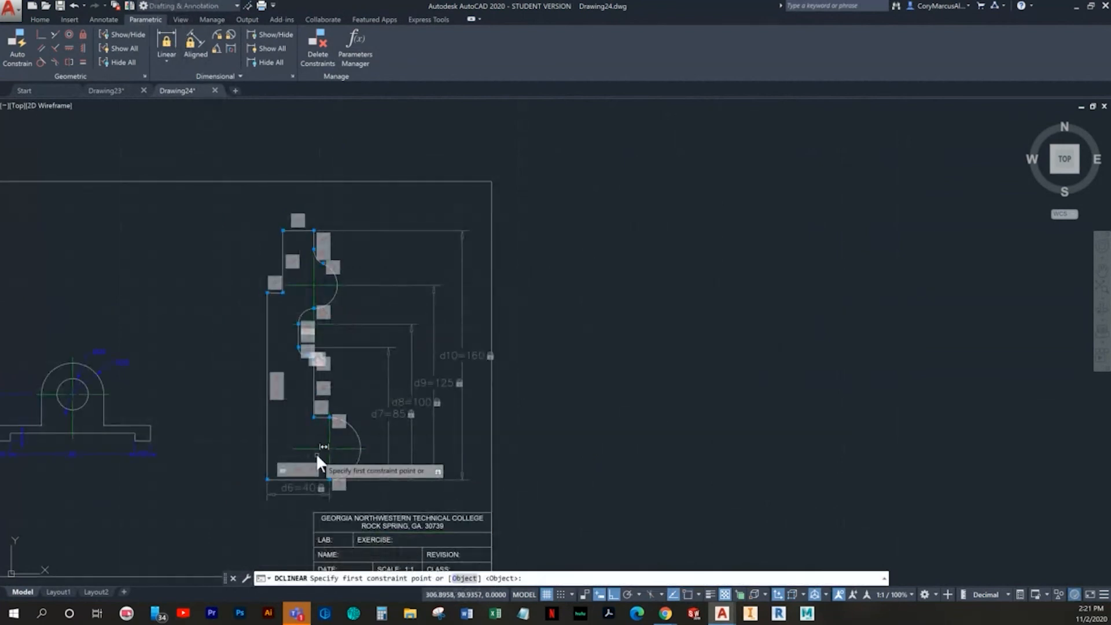
{"action": "scroll", "coordinate": [316, 454], "scroll_direction": "up", "scroll_amount": 3}
{"action": "left_click", "coordinate": [309, 359]}
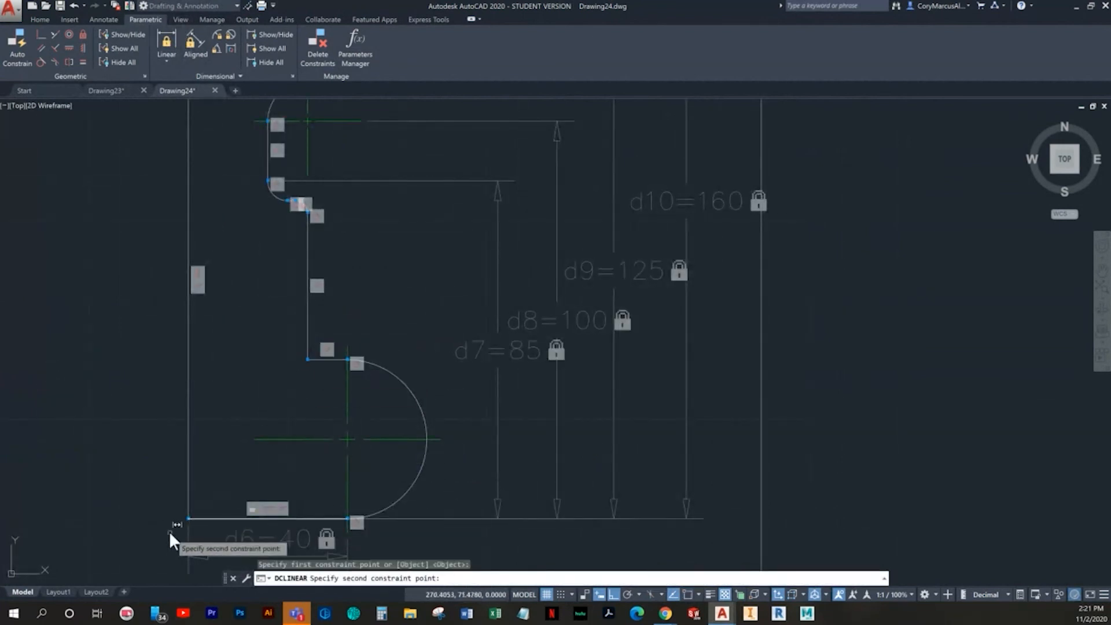
{"action": "left_click", "coordinate": [188, 518]}
{"action": "middle_click_drag", "start_coordinate": [185, 535], "coordinate": [242, 321]}
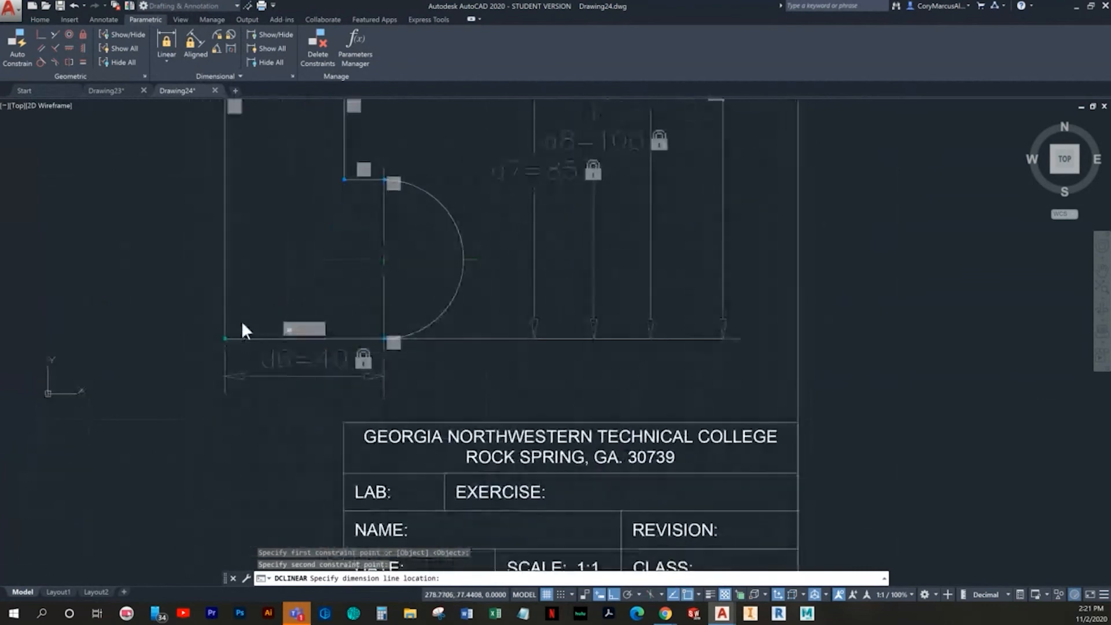
{"action": "left_click", "coordinate": [260, 201]}
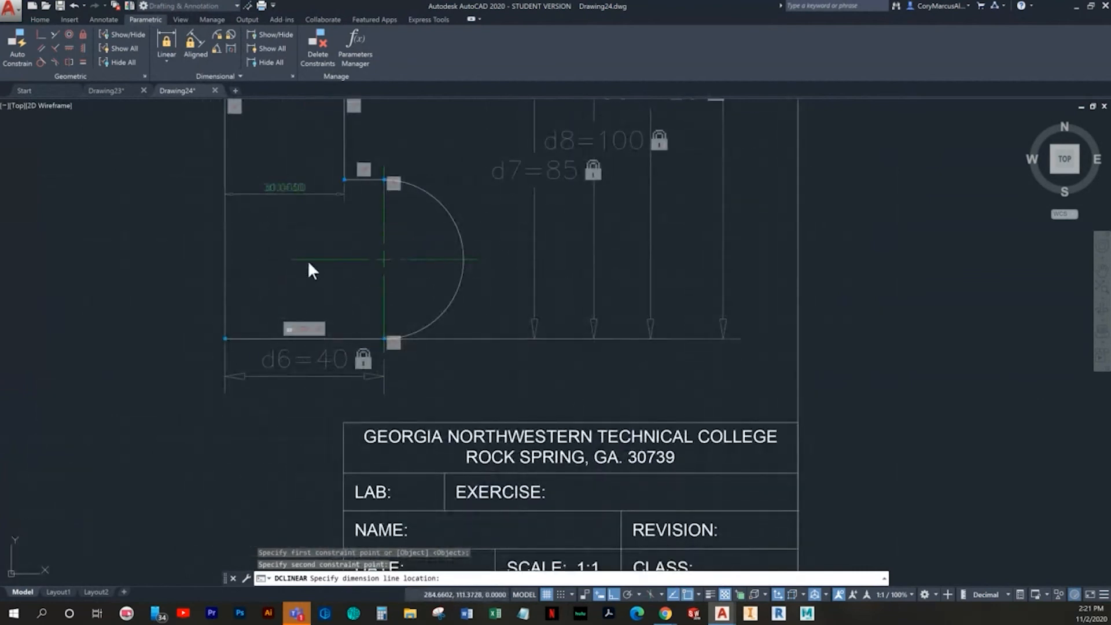
{"action": "middle_click_drag", "start_coordinate": [301, 337], "coordinate": [272, 418]}
{"action": "left_click", "coordinate": [127, 248]}
{"action": "key", "text": "Escape"}
Add a horizontal linear dimensional constraint from the recessed neck edge's lower end to the long left edge's upper end, and accept its length
{"action": "middle_click_drag", "start_coordinate": [206, 278], "coordinate": [190, 380]}
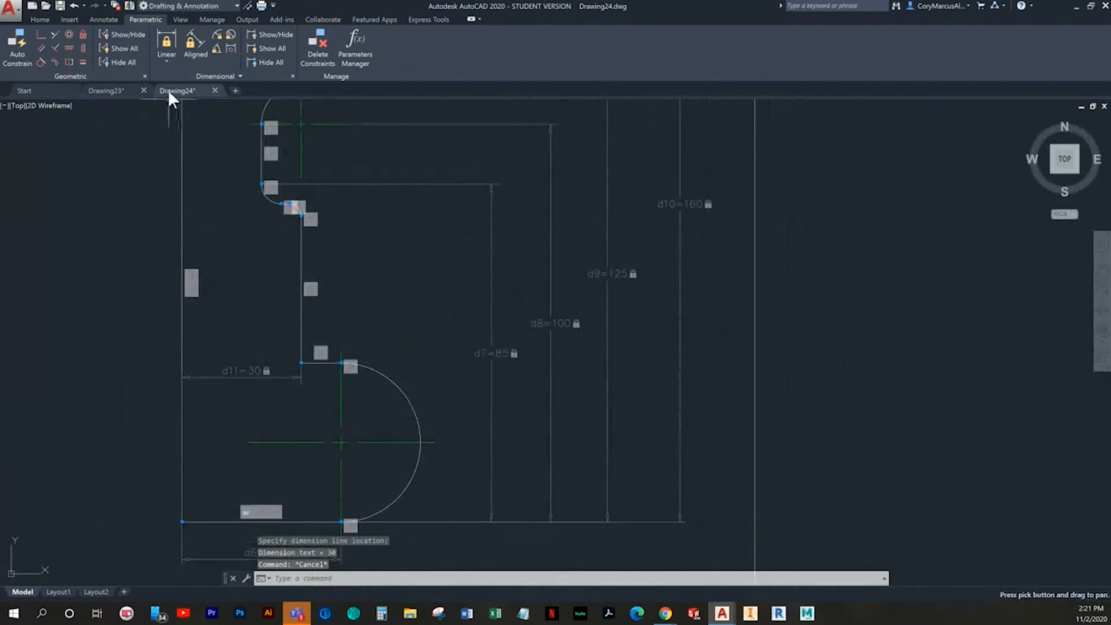
{"action": "left_click", "coordinate": [169, 48]}
{"action": "middle_click_drag", "start_coordinate": [239, 263], "coordinate": [256, 379]}
{"action": "mouse_move", "coordinate": [314, 328]}
{"action": "middle_mouse_down"}
{"action": "mouse_move", "coordinate": [303, 367]}
{"action": "mouse_move", "coordinate": [323, 368]}
{"action": "middle_mouse_up"}
{"action": "scroll", "coordinate": [258, 367], "scroll_direction": "up", "scroll_amount": 3}
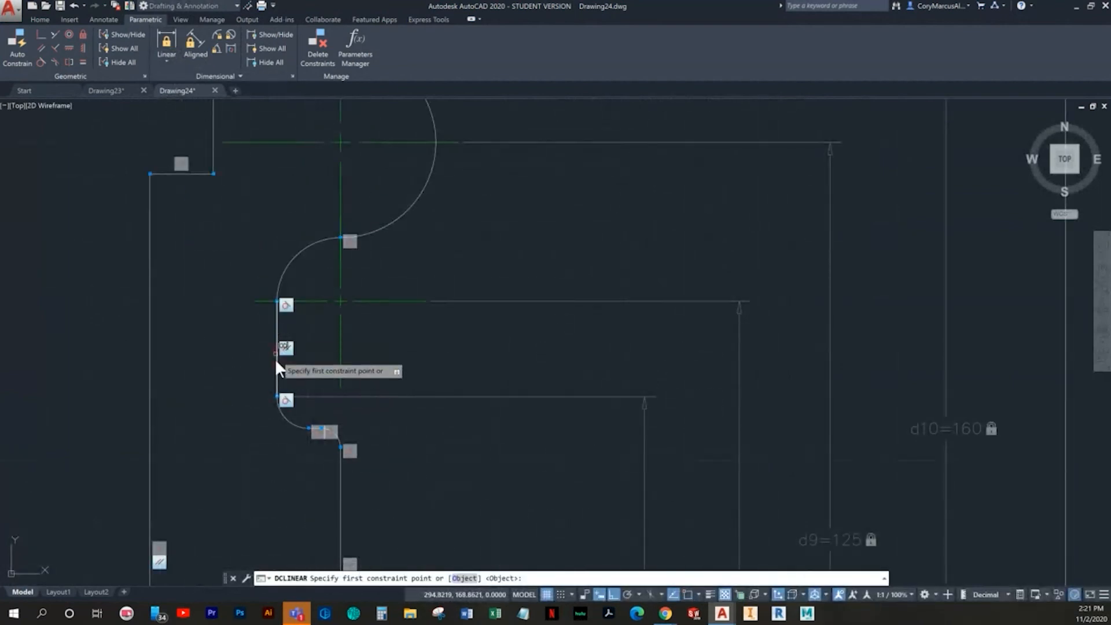
{"action": "left_click", "coordinate": [277, 395]}
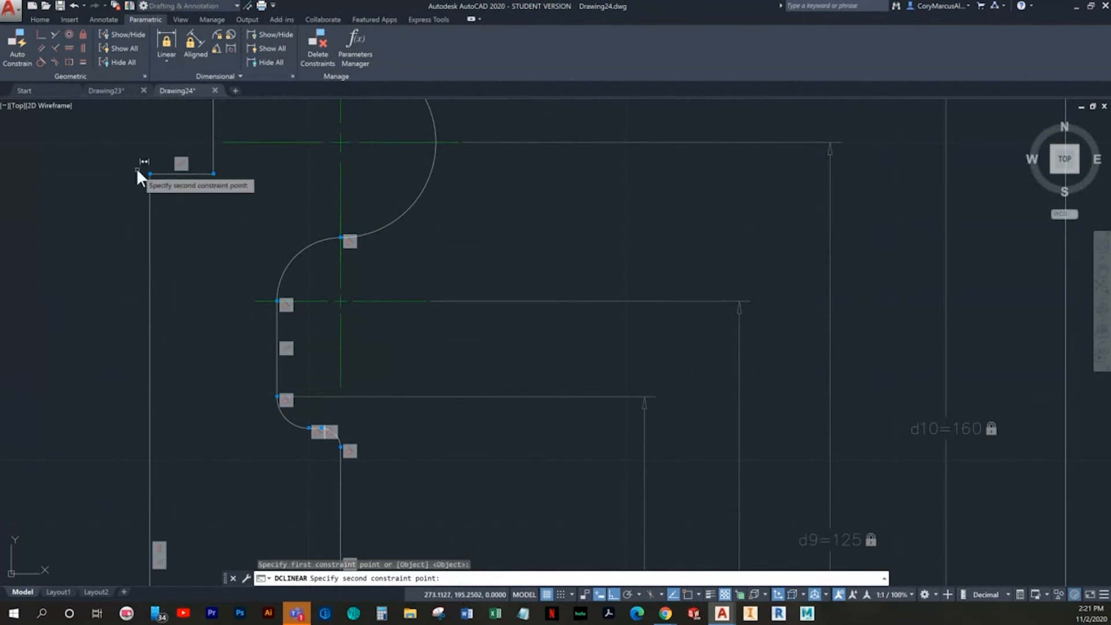
{"action": "left_click", "coordinate": [150, 174]}
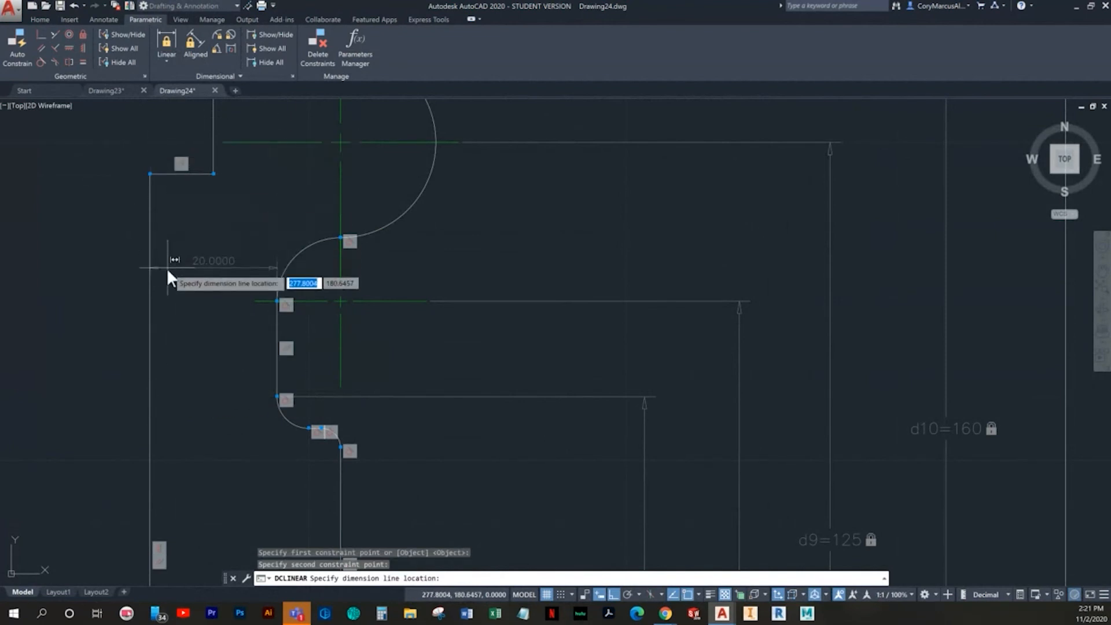
{"action": "left_click", "coordinate": [172, 334]}
{"action": "key", "text": "Return"}
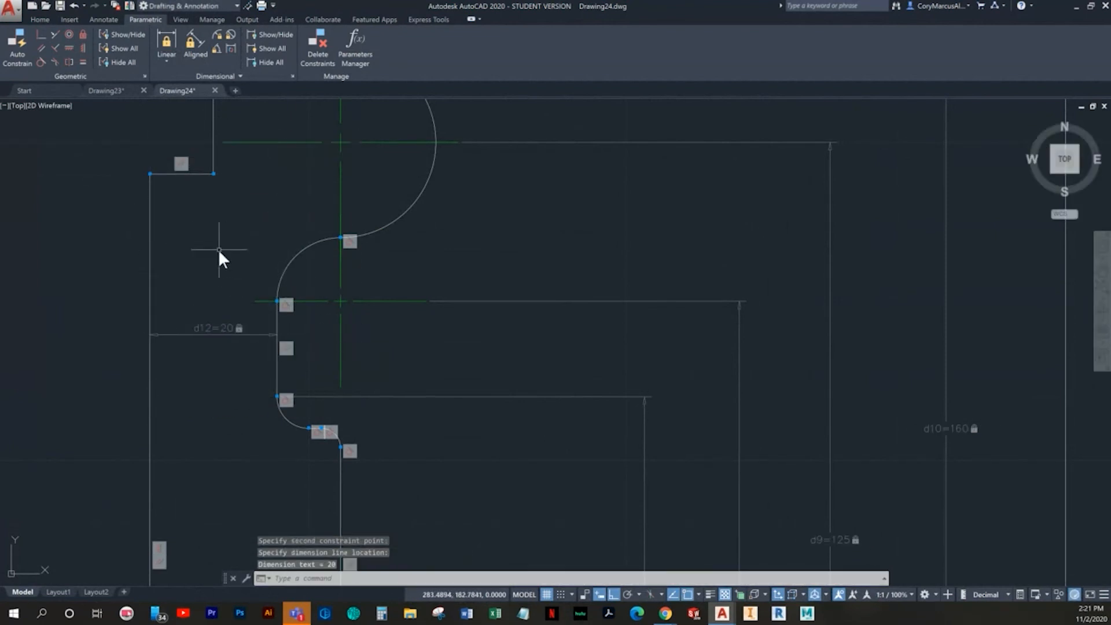
Add a horizontal linear dimensional constraint from the long left edge's upper end to the top edge's left corner, placed above the profile, and accept its length
{"action": "scroll", "coordinate": [218, 249], "scroll_direction": "down", "scroll_amount": 3}
{"action": "middle_click_drag", "start_coordinate": [219, 240], "coordinate": [213, 370]}
{"action": "key", "text": "Return"}
{"action": "middle_click_drag", "start_coordinate": [214, 448], "coordinate": [223, 518]}
{"action": "left_click", "coordinate": [175, 404]}
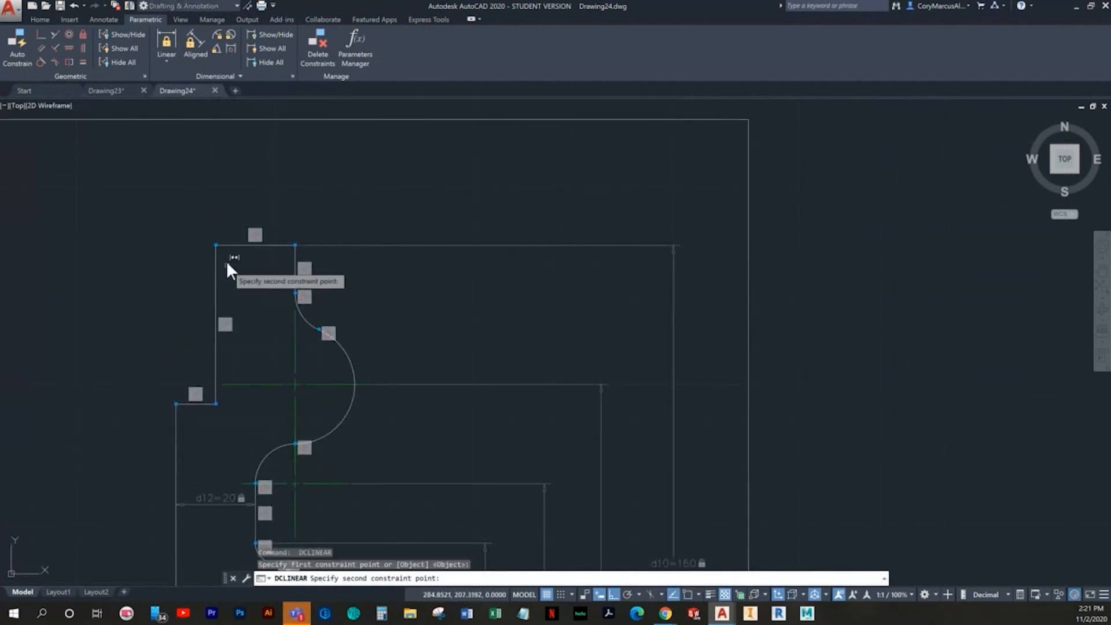
{"action": "left_click", "coordinate": [215, 246]}
{"action": "left_click", "coordinate": [200, 206]}
{"action": "key", "text": "Return"}
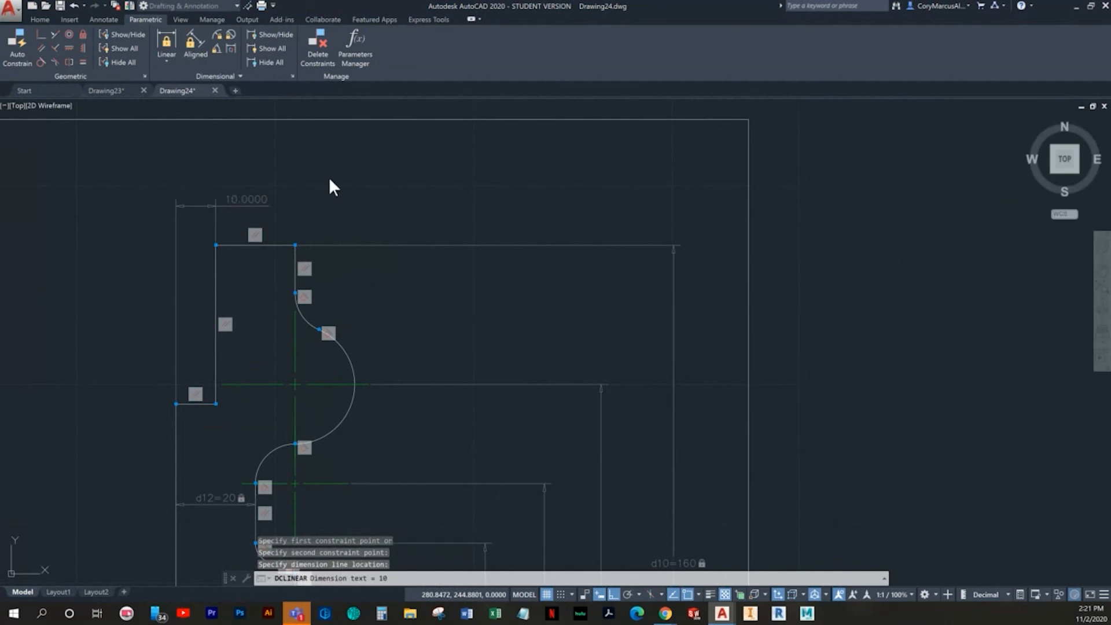
{"action": "scroll", "coordinate": [303, 310], "scroll_direction": "down", "scroll_amount": 3}
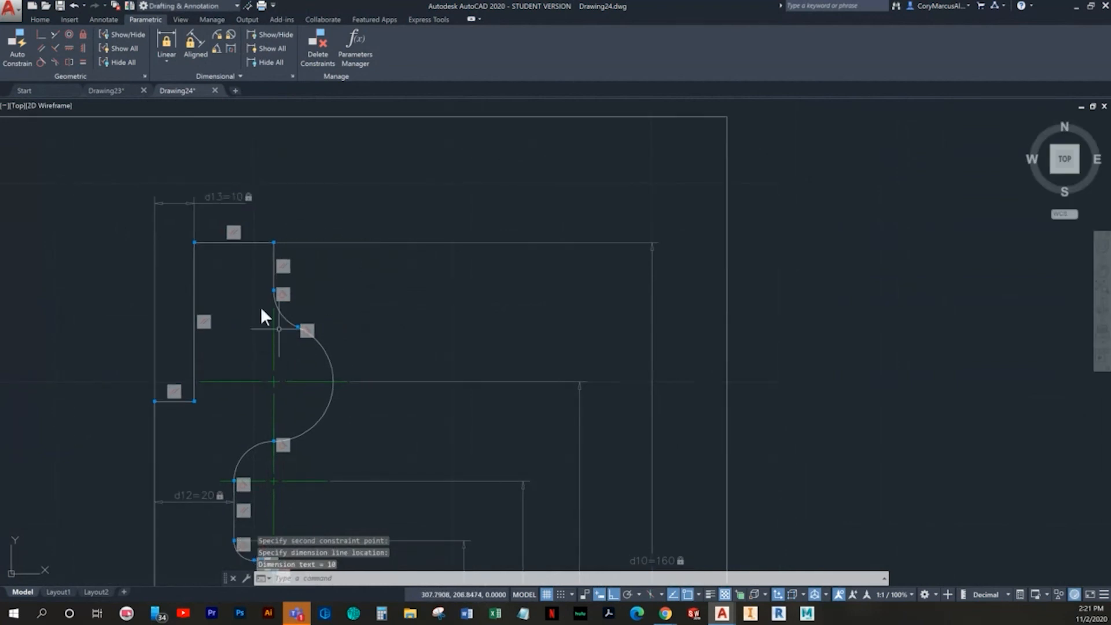
{"action": "middle_click_drag", "start_coordinate": [309, 310], "coordinate": [310, 259]}
{"action": "key", "text": "Escape"}
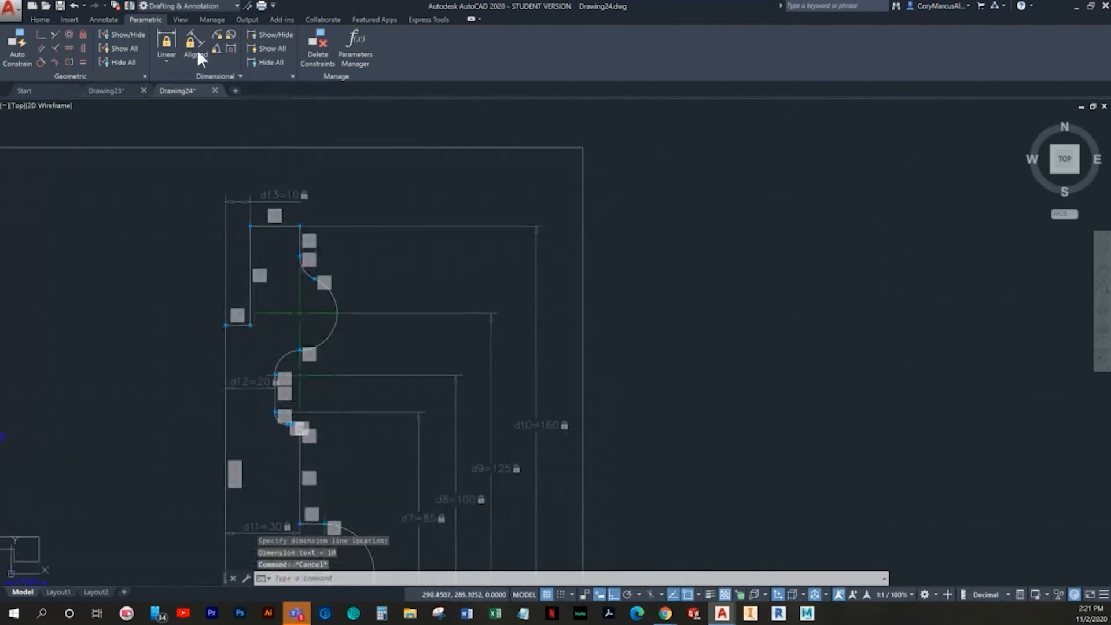
Apply a collinear constraint between the short upper-right vertical edge and the vertical edge above the bottom semicircle
{"action": "left_click", "coordinate": [55, 34]}
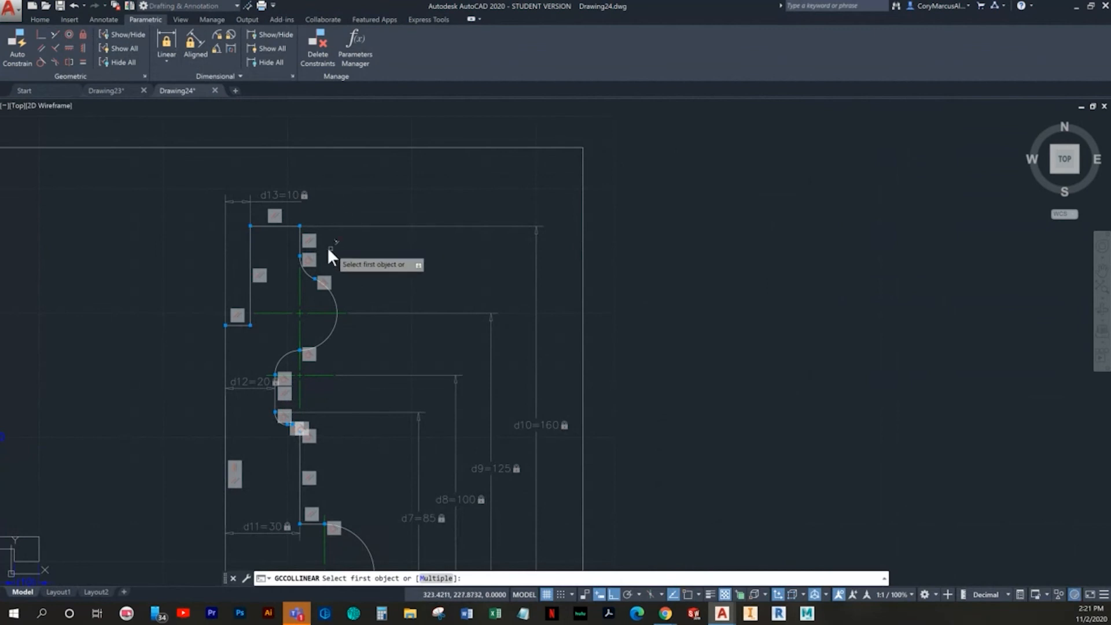
{"action": "left_click", "coordinate": [301, 233]}
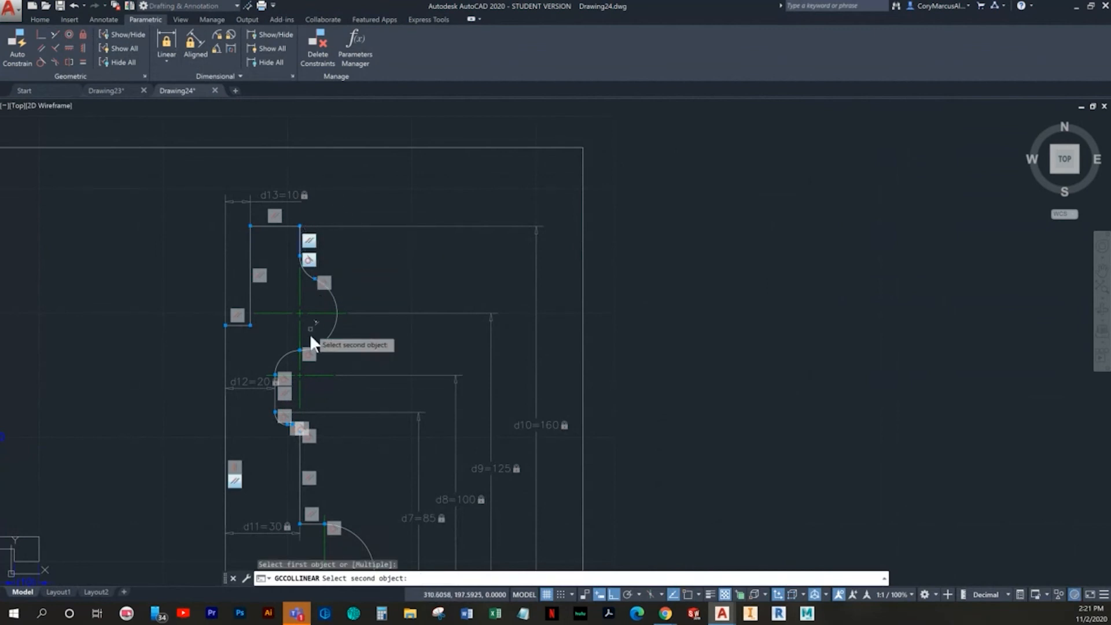
{"action": "left_click", "coordinate": [300, 462]}
{"action": "key", "text": "Escape"}
{"action": "key", "text": "Escape"}
{"action": "key", "text": "Escape"}
{"action": "middle_click_drag", "start_coordinate": [357, 381], "coordinate": [344, 274]}
{"action": "middle_click_drag", "start_coordinate": [320, 319], "coordinate": [342, 357]}
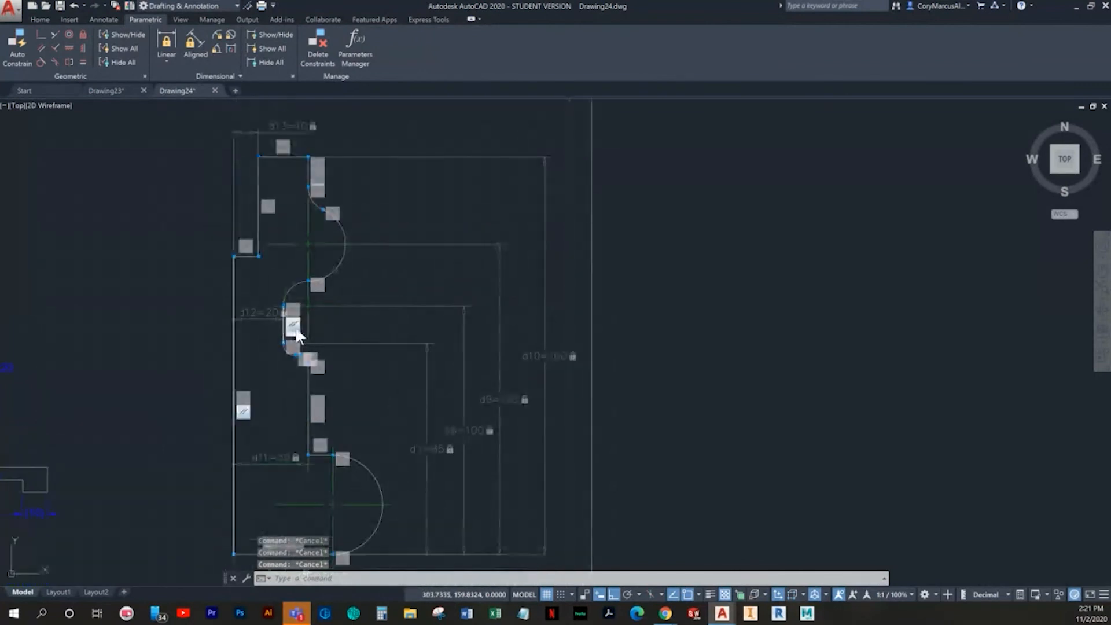
{"action": "left_click", "coordinate": [234, 255]}
{"action": "left_click", "coordinate": [252, 277]}
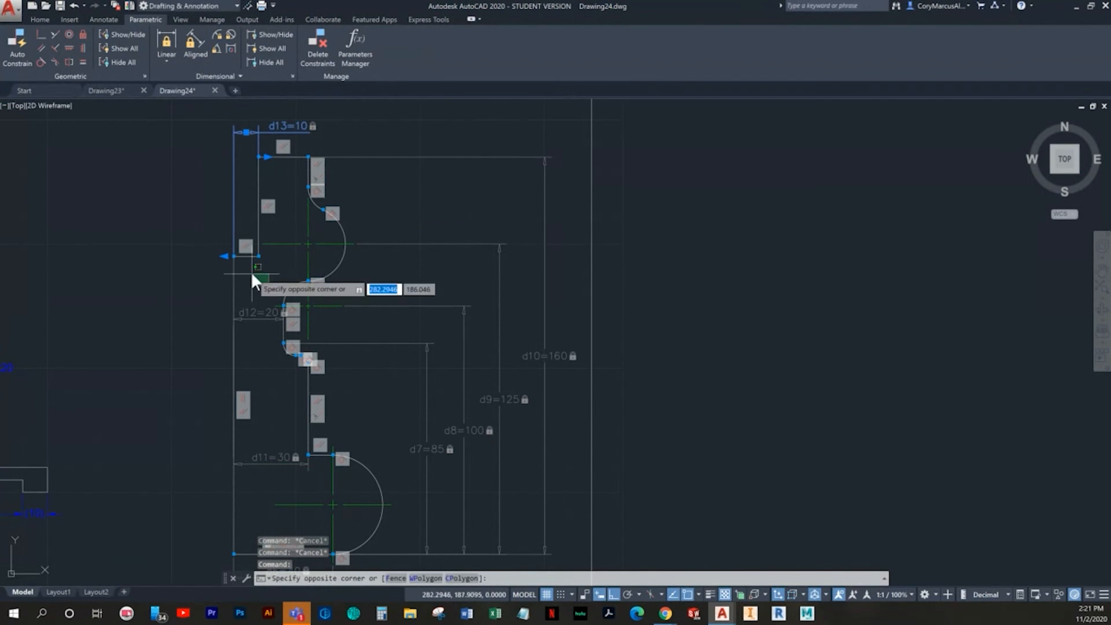
{"action": "key", "text": "Escape"}
{"action": "key", "text": "Escape"}
{"action": "scroll", "coordinate": [229, 261], "scroll_direction": "up", "scroll_amount": 6}
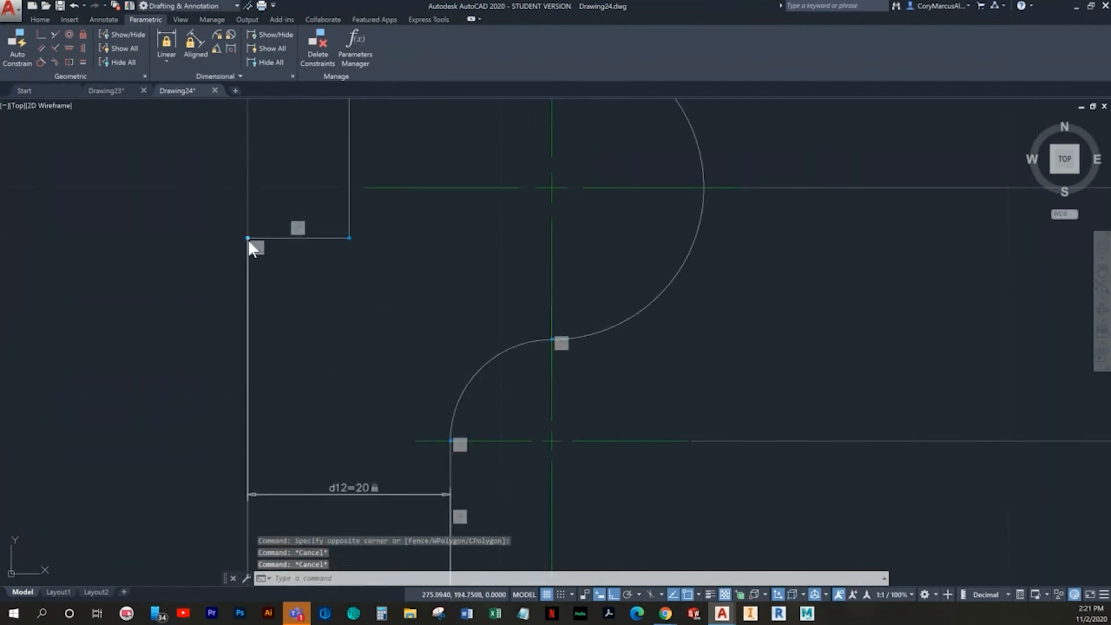
{"action": "left_click", "coordinate": [248, 239]}
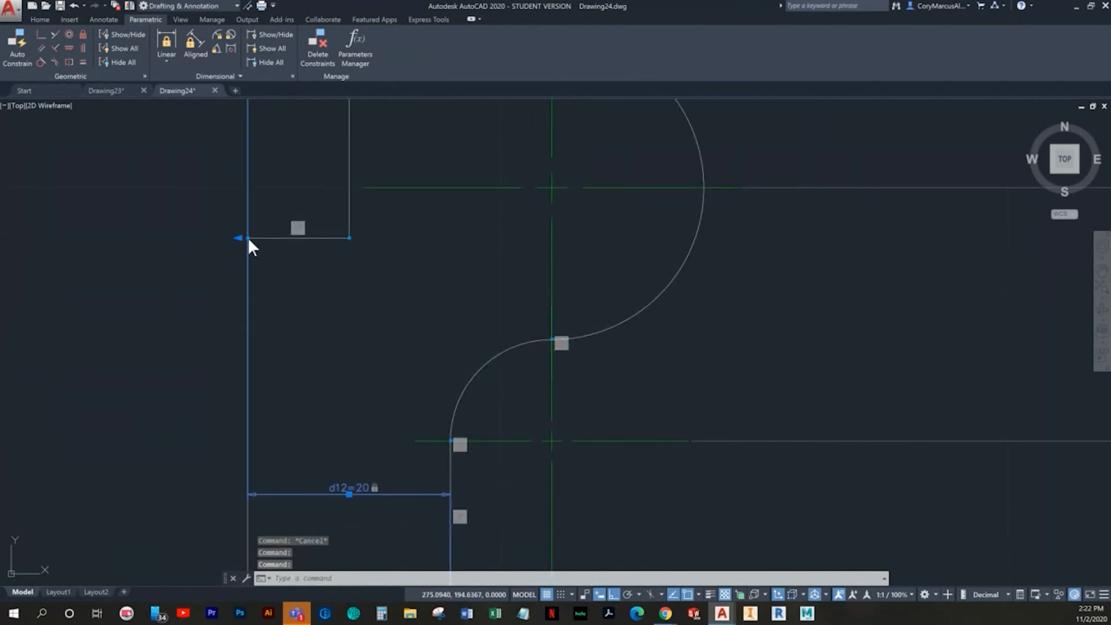
{"action": "key", "text": "Escape"}
{"action": "key", "text": "Escape"}
Test how the profile is constrained by stretching the right end of the short horizontal step edge, and undo the stretch
{"action": "left_click", "coordinate": [350, 238]}
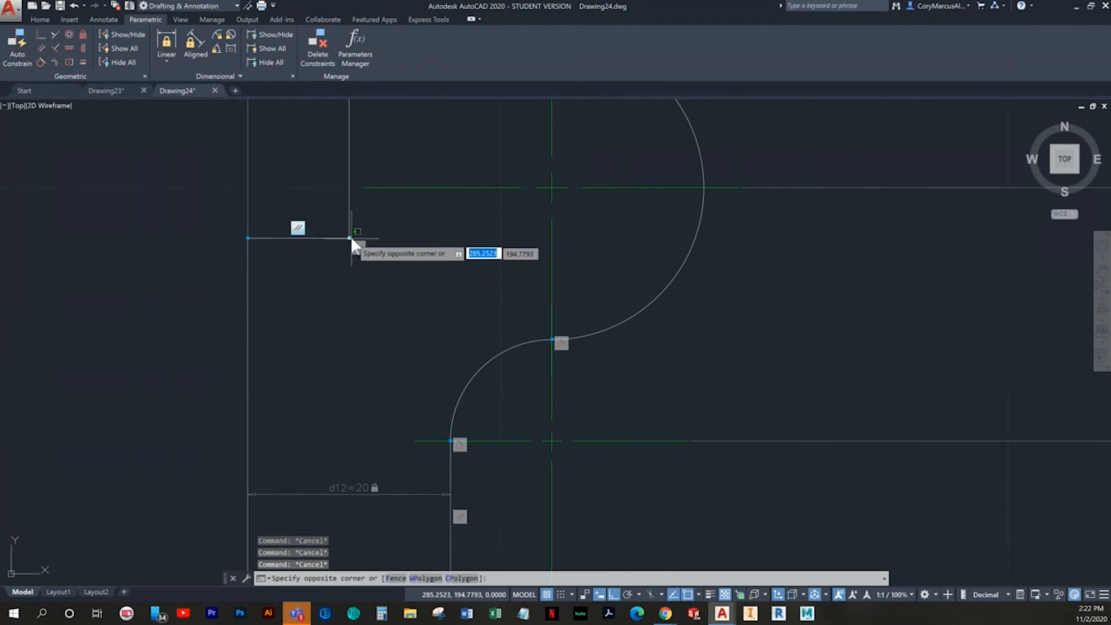
{"action": "left_click", "coordinate": [349, 234]}
{"action": "left_click", "coordinate": [348, 236]}
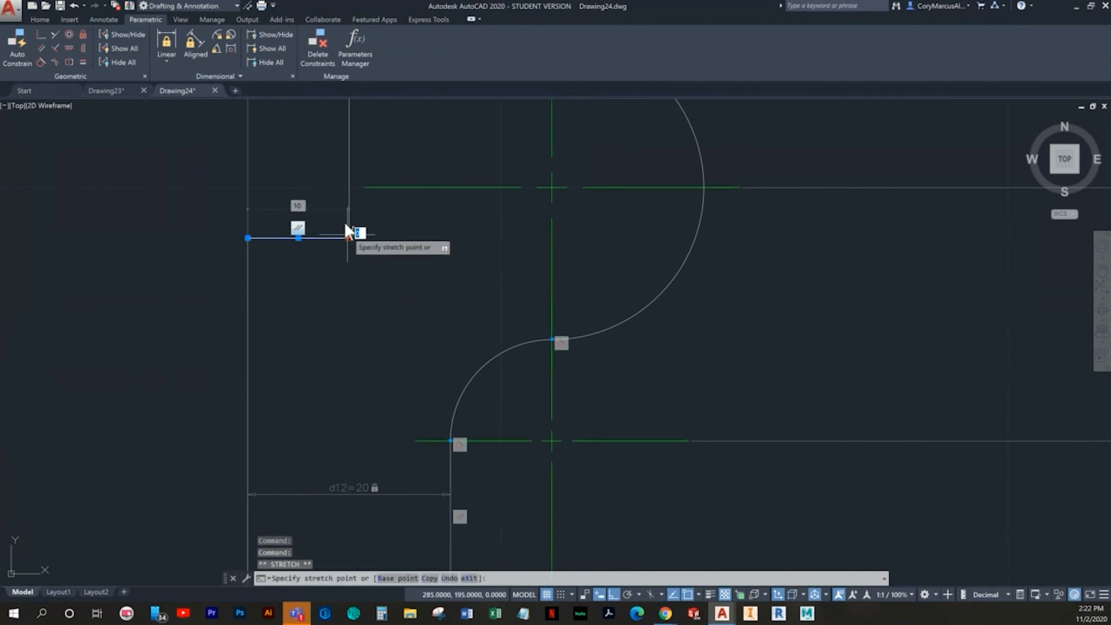
{"action": "scroll", "coordinate": [347, 232], "scroll_direction": "down", "scroll_amount": 5}
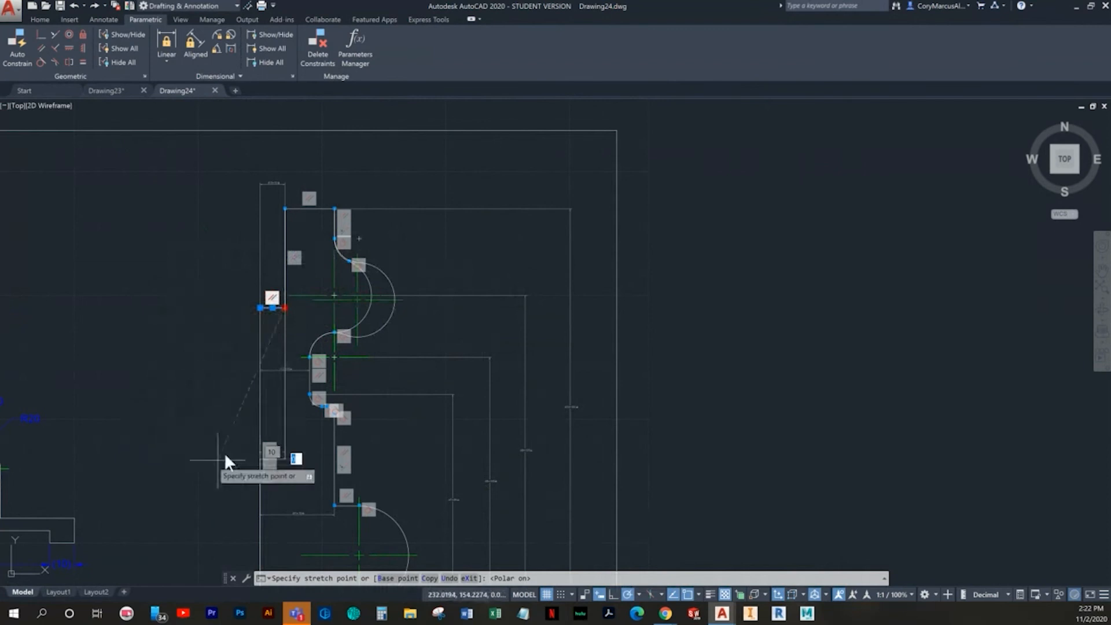
{"action": "left_click", "coordinate": [207, 287]}
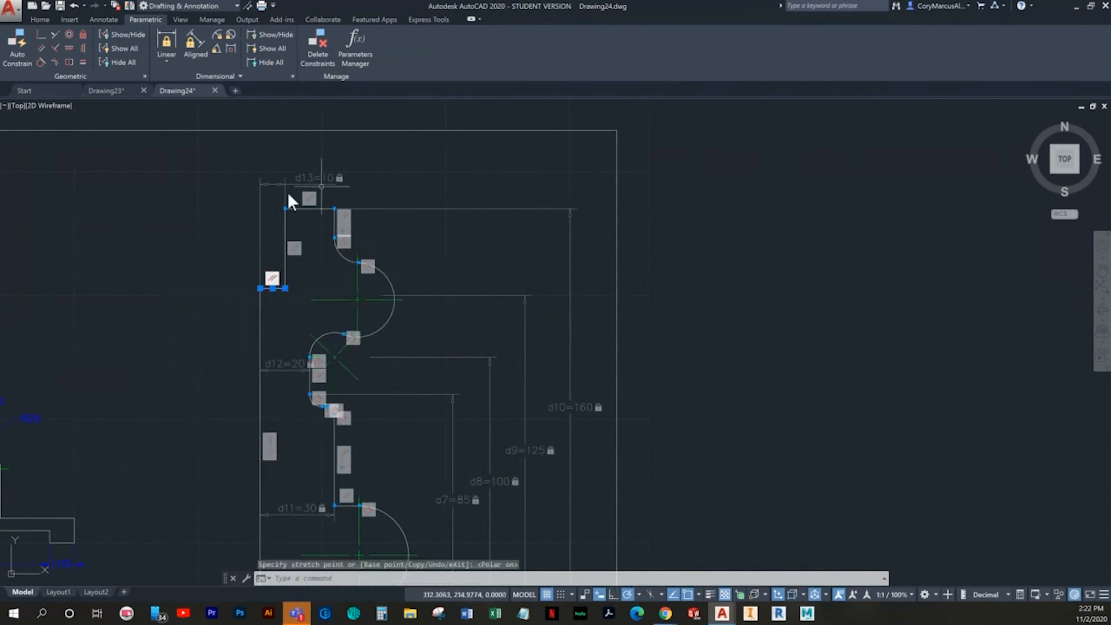
{"action": "key", "text": "Escape"}
{"action": "key", "text": "ctrl+z"}
{"action": "scroll", "coordinate": [426, 324], "scroll_direction": "up", "scroll_amount": 4}
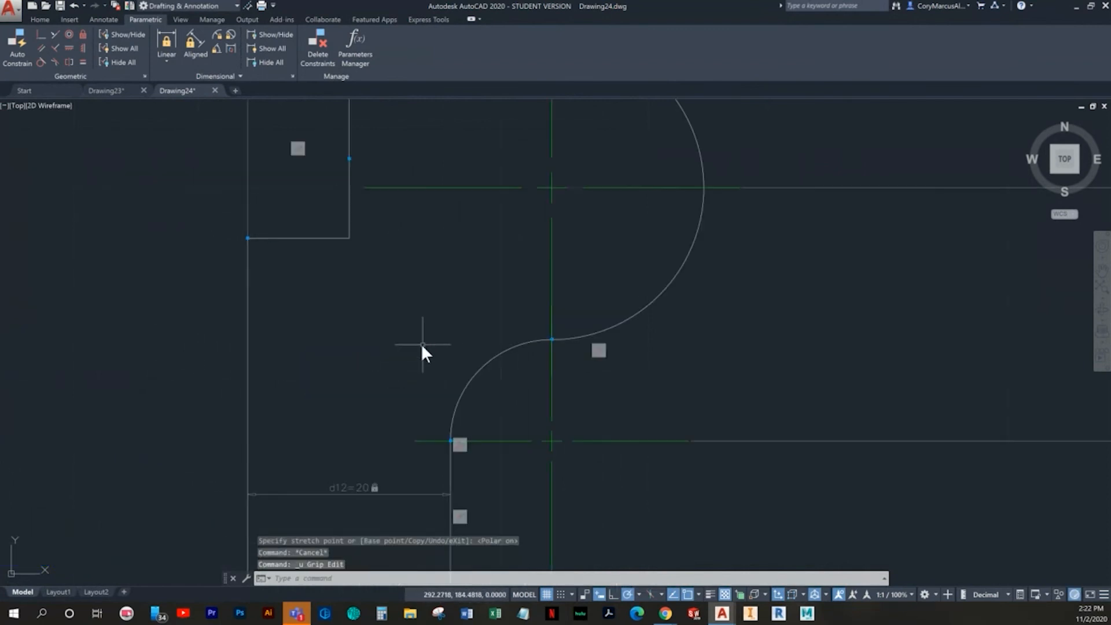
{"action": "scroll", "coordinate": [422, 365], "scroll_direction": "down", "scroll_amount": 4}
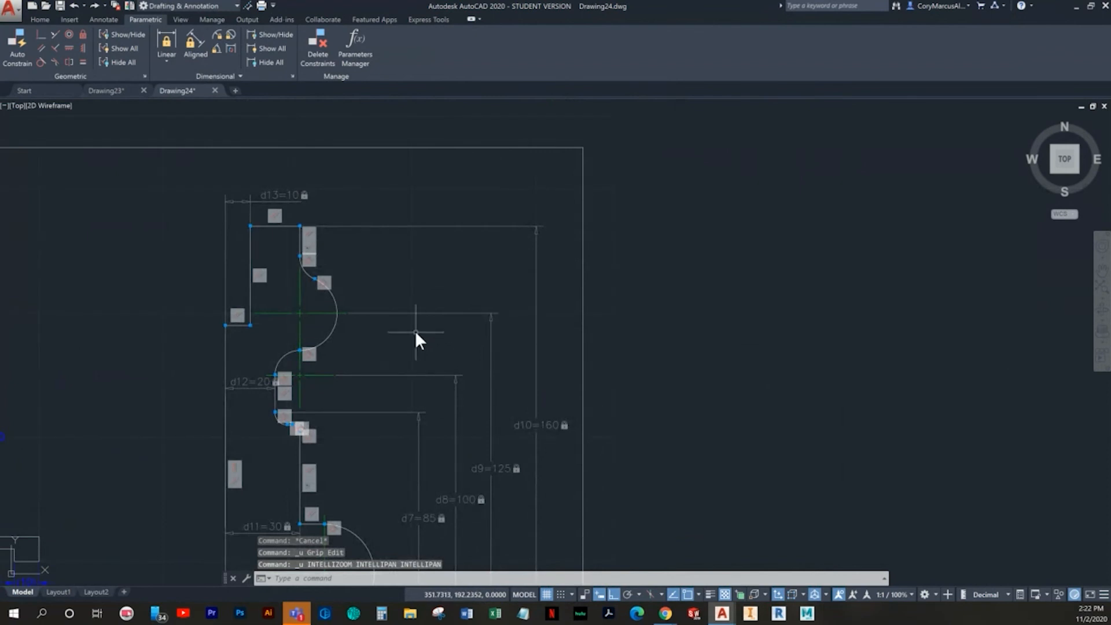
Add a vertical linear dimensional constraint between the top edge and the short step edge, placed outside the profile's left side, and accept its length
{"action": "scroll", "coordinate": [278, 313], "scroll_direction": "up", "scroll_amount": 2}
{"action": "key", "text": "Escape"}
{"action": "key", "text": "Escape"}
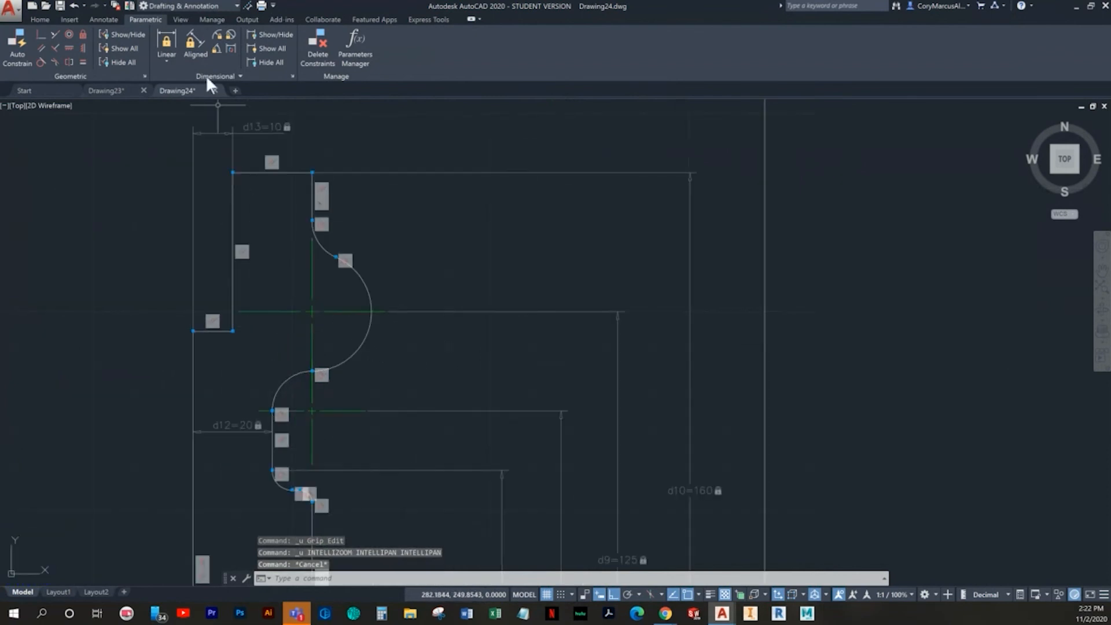
{"action": "left_click", "coordinate": [168, 58]}
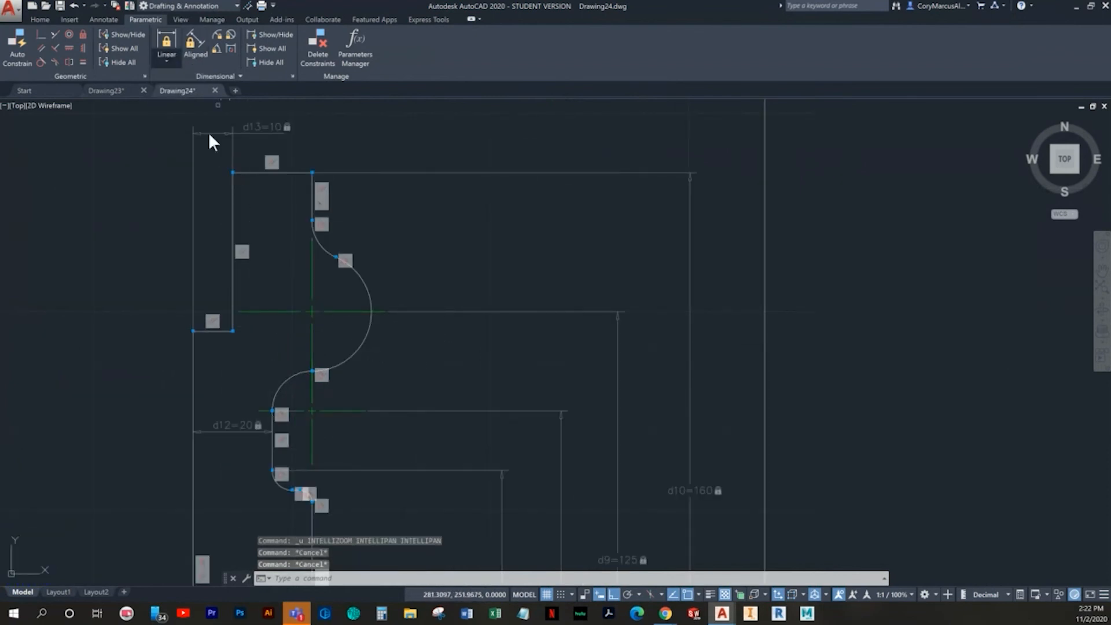
{"action": "left_click", "coordinate": [243, 173]}
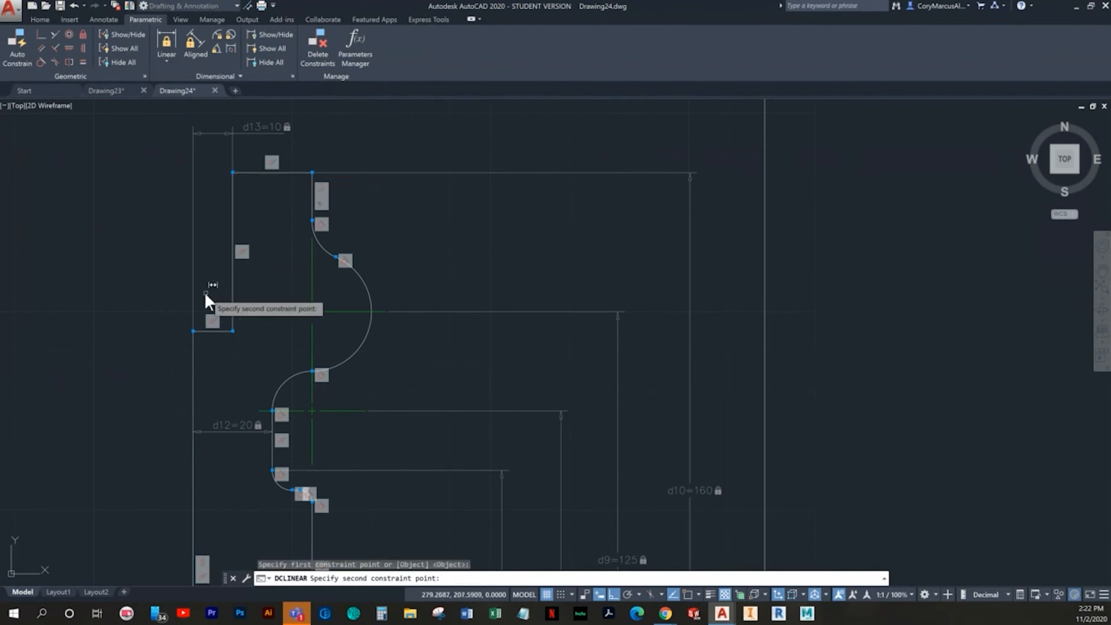
{"action": "left_click", "coordinate": [200, 331]}
{"action": "left_click", "coordinate": [141, 230]}
{"action": "left_click", "coordinate": [176, 265]}
{"action": "middle_click_drag", "start_coordinate": [313, 324], "coordinate": [299, 299]}
{"action": "key", "text": "Escape"}
{"action": "key", "text": "Escape"}
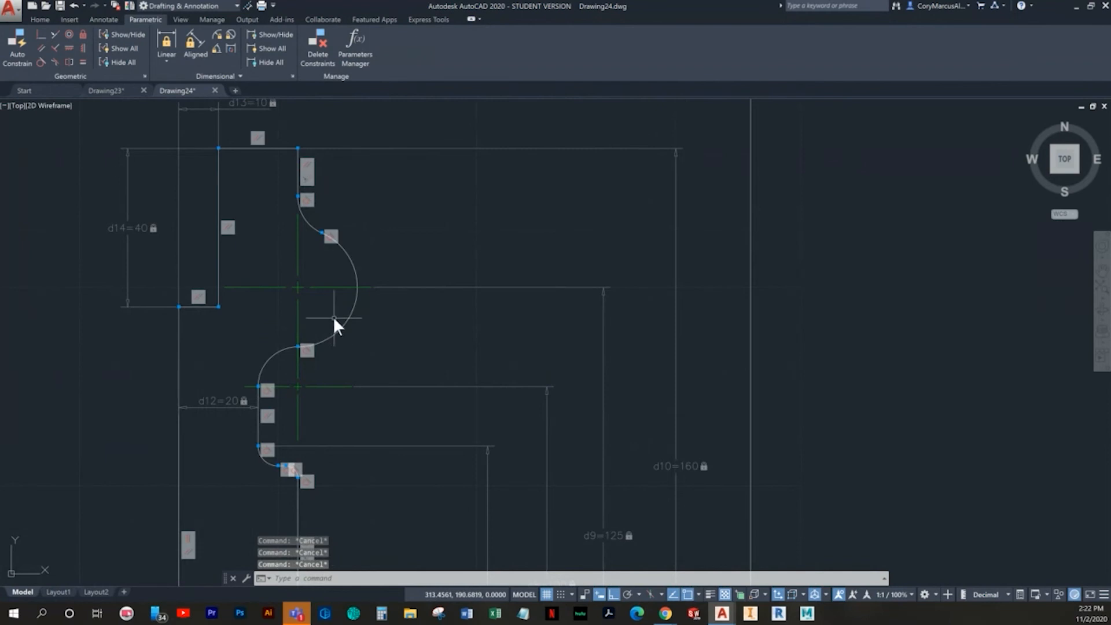
{"action": "scroll", "coordinate": [335, 318], "scroll_direction": "up", "scroll_amount": 2}
{"action": "left_click", "coordinate": [383, 313]}
{"action": "left_click", "coordinate": [349, 314]}
{"action": "scroll", "coordinate": [349, 314], "scroll_direction": "down", "scroll_amount": 2}
{"action": "middle_click_drag", "start_coordinate": [349, 315], "coordinate": [355, 362]}
{"action": "scroll", "coordinate": [321, 282], "scroll_direction": "up", "scroll_amount": 2}
{"action": "key", "text": "Escape"}
{"action": "key", "text": "Escape"}
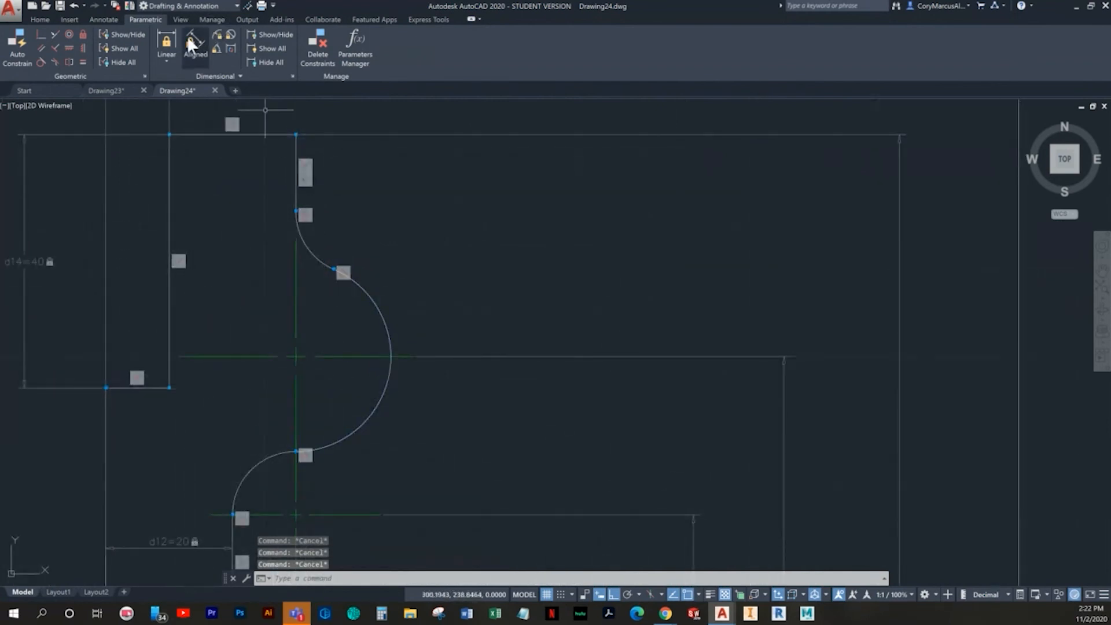
Try a coincident constraint between the large arc's center mark and the lower end of the short upper-right vertical edge, and undo it
{"action": "left_click", "coordinate": [83, 46]}
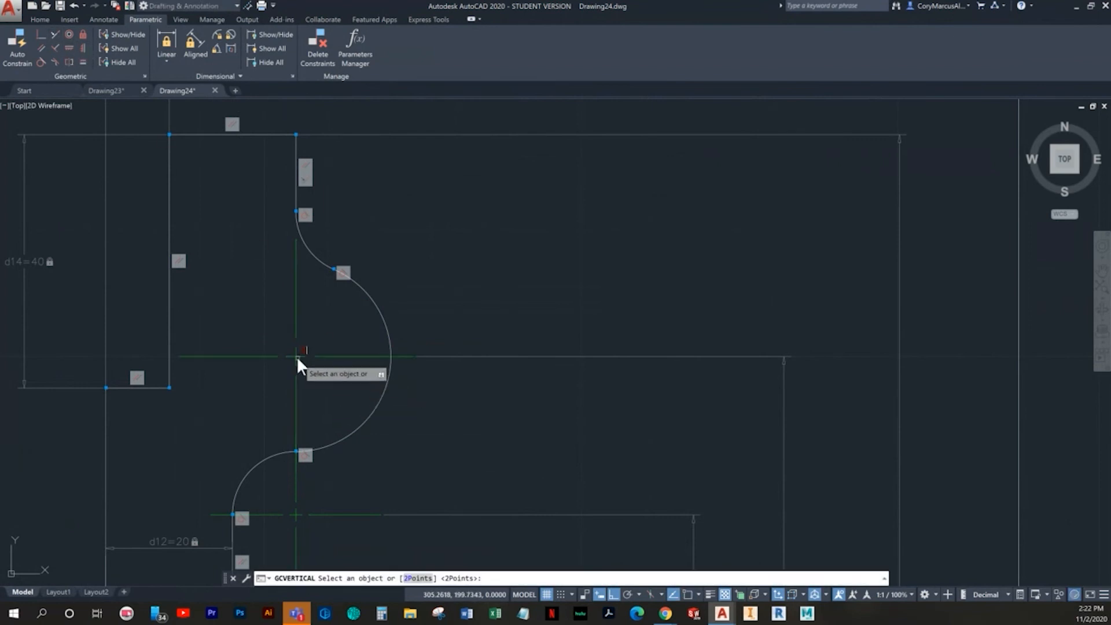
{"action": "key", "text": "Escape"}
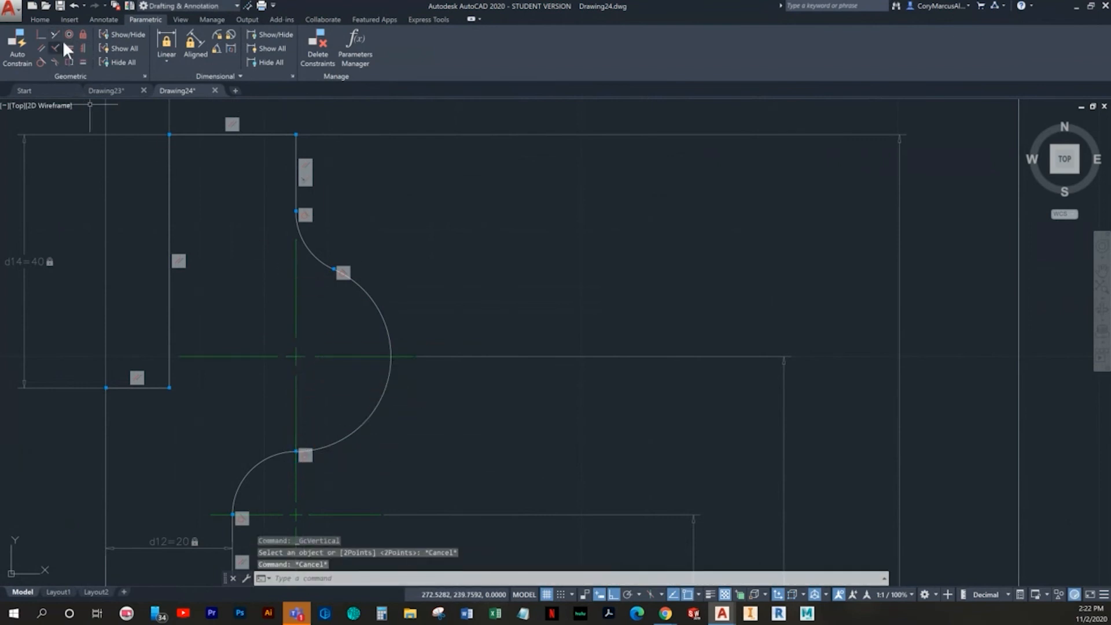
{"action": "left_click", "coordinate": [44, 36]}
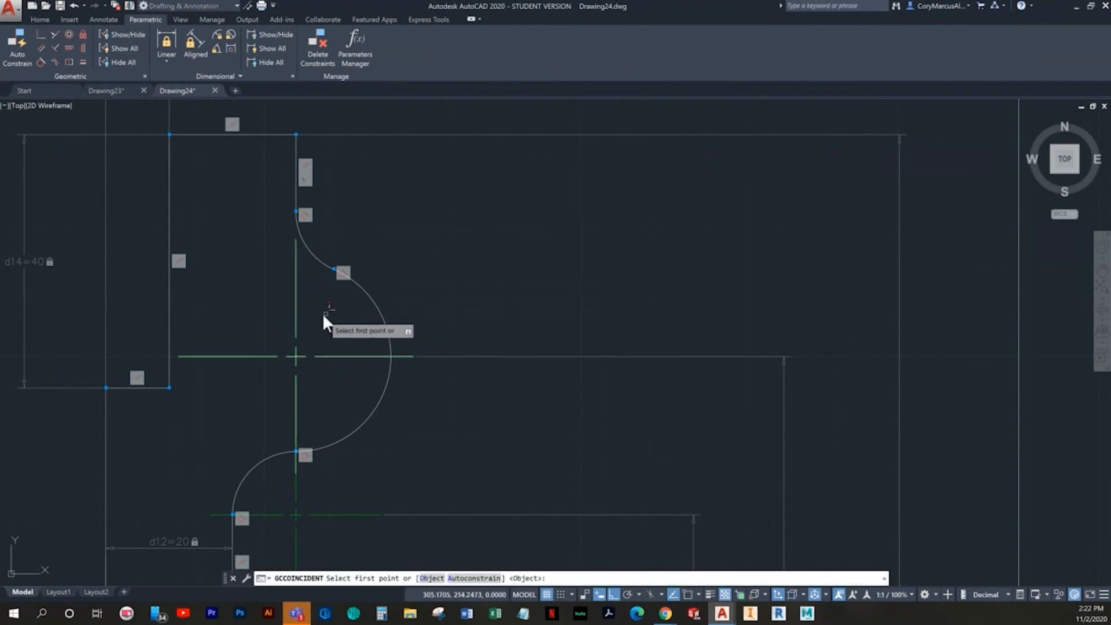
{"action": "left_click", "coordinate": [297, 364]}
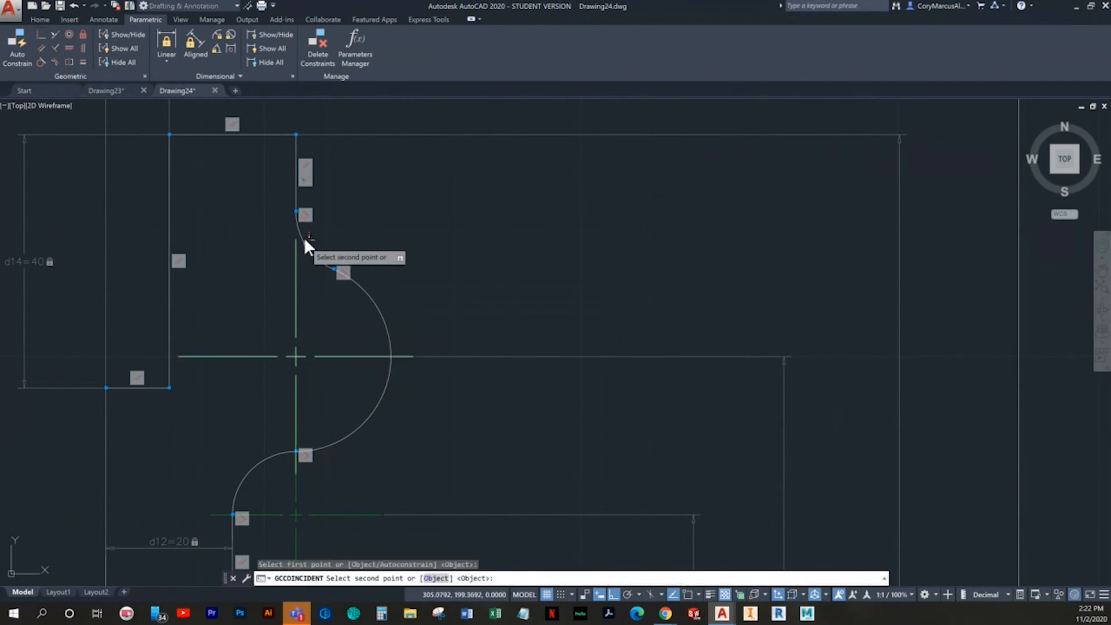
{"action": "left_click", "coordinate": [295, 204]}
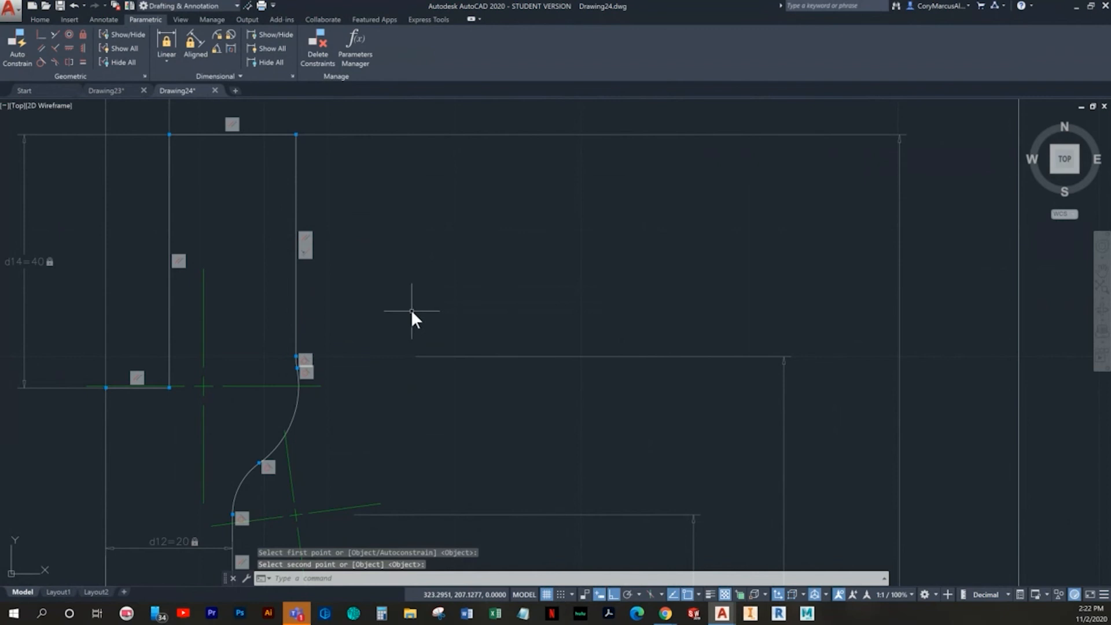
{"action": "key", "text": "ctrl+z"}
{"action": "key", "text": "Escape"}
{"action": "key", "text": "Escape"}
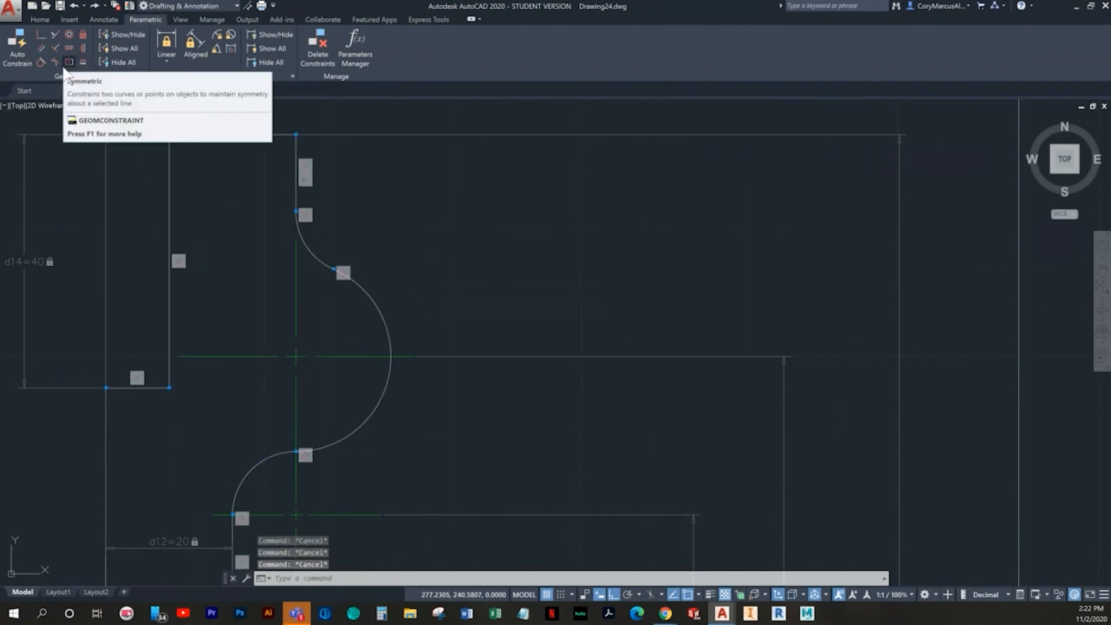
Extend the vertical line of the large arc's center mark up to the lower end of the short upper-right vertical edge
{"action": "left_click", "coordinate": [473, 397]}
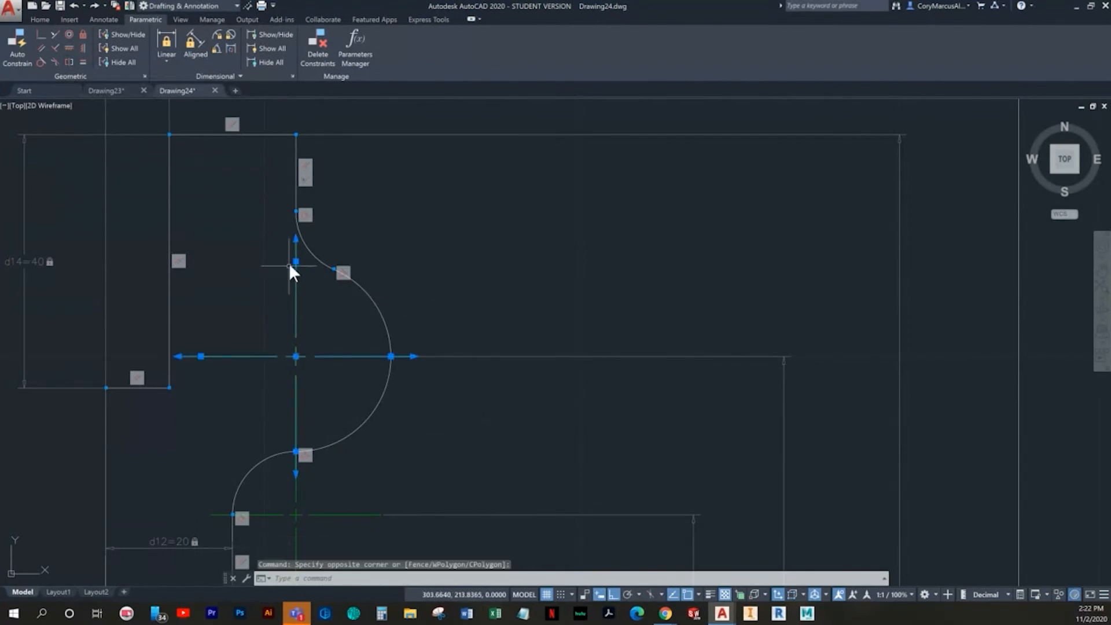
{"action": "left_click", "coordinate": [296, 262]}
{"action": "left_click", "coordinate": [295, 262]}
{"action": "left_click", "coordinate": [295, 211]}
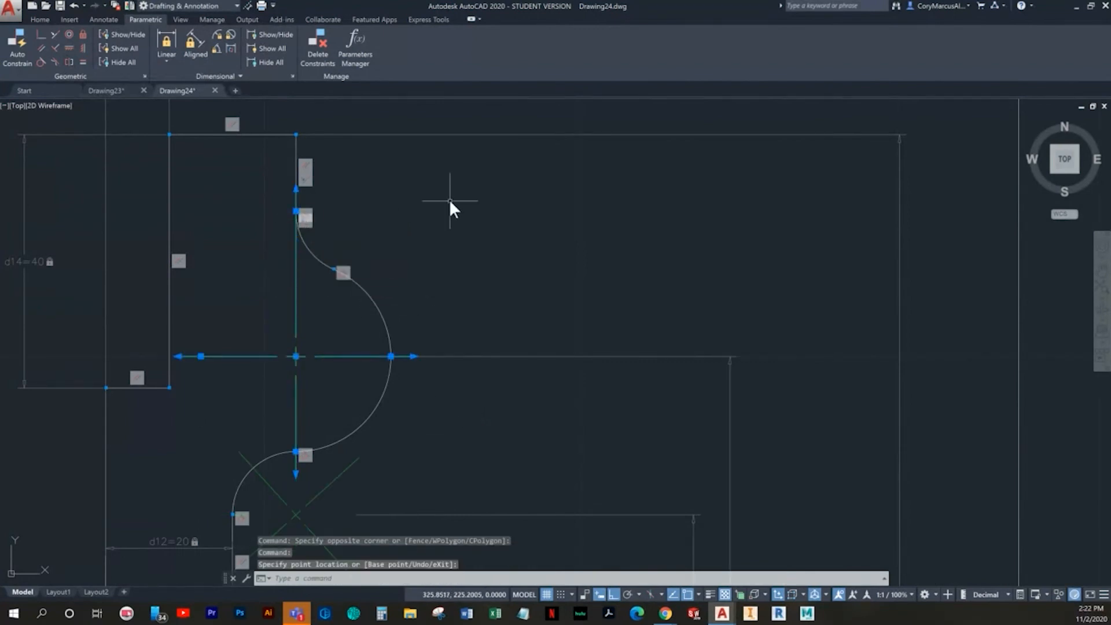
Delete the rotated center mark of the smaller arc below the large arc
{"action": "scroll", "coordinate": [443, 259], "scroll_direction": "down", "scroll_amount": 4}
{"action": "middle_click_drag", "start_coordinate": [440, 278], "coordinate": [425, 227]}
{"action": "key", "text": "Escape"}
{"action": "scroll", "coordinate": [401, 304], "scroll_direction": "up", "scroll_amount": 4}
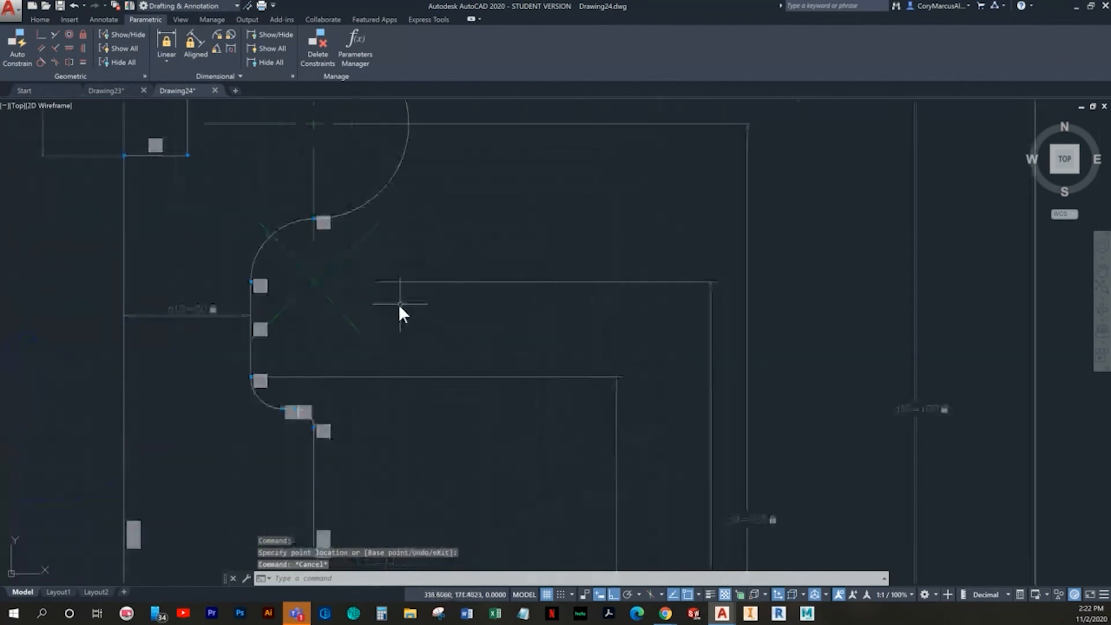
{"action": "left_click", "coordinate": [362, 317]}
{"action": "key", "text": "Delete"}
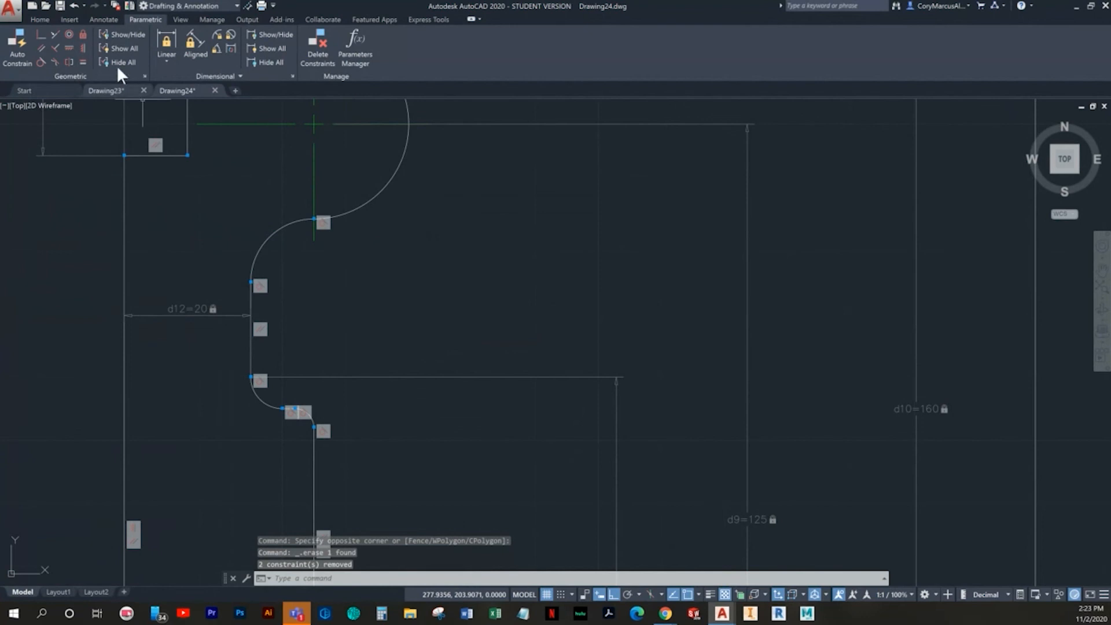
{"action": "scroll", "coordinate": [413, 212], "scroll_direction": "down", "scroll_amount": 2}
{"action": "middle_click_drag", "start_coordinate": [325, 355], "coordinate": [304, 438]}
{"action": "middle_click_drag", "start_coordinate": [318, 308], "coordinate": [302, 362]}
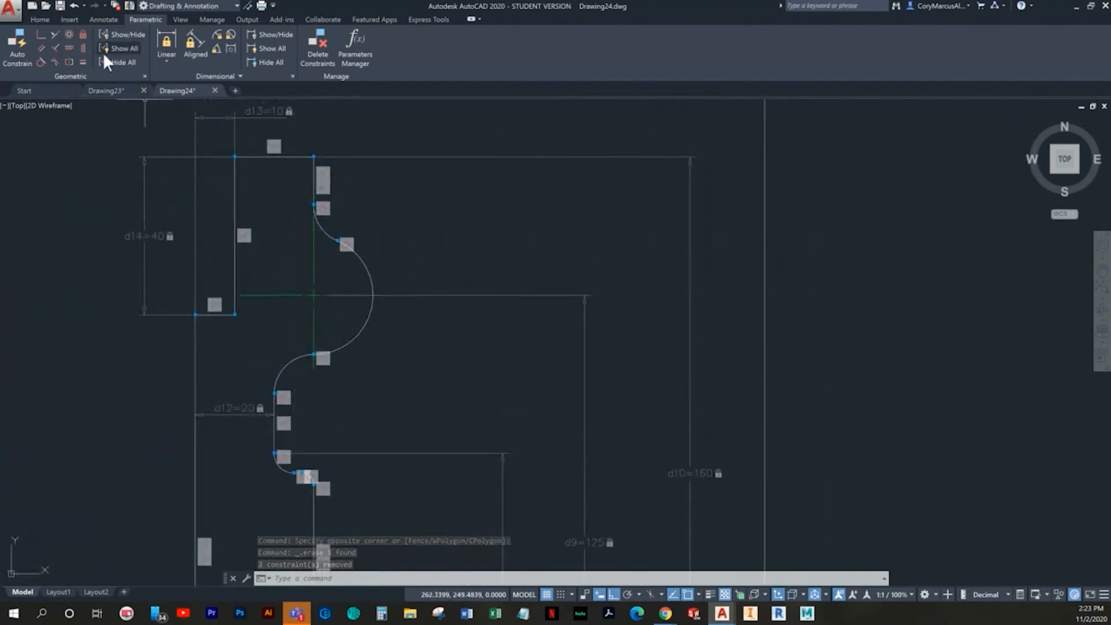
{"action": "left_click", "coordinate": [40, 46]}
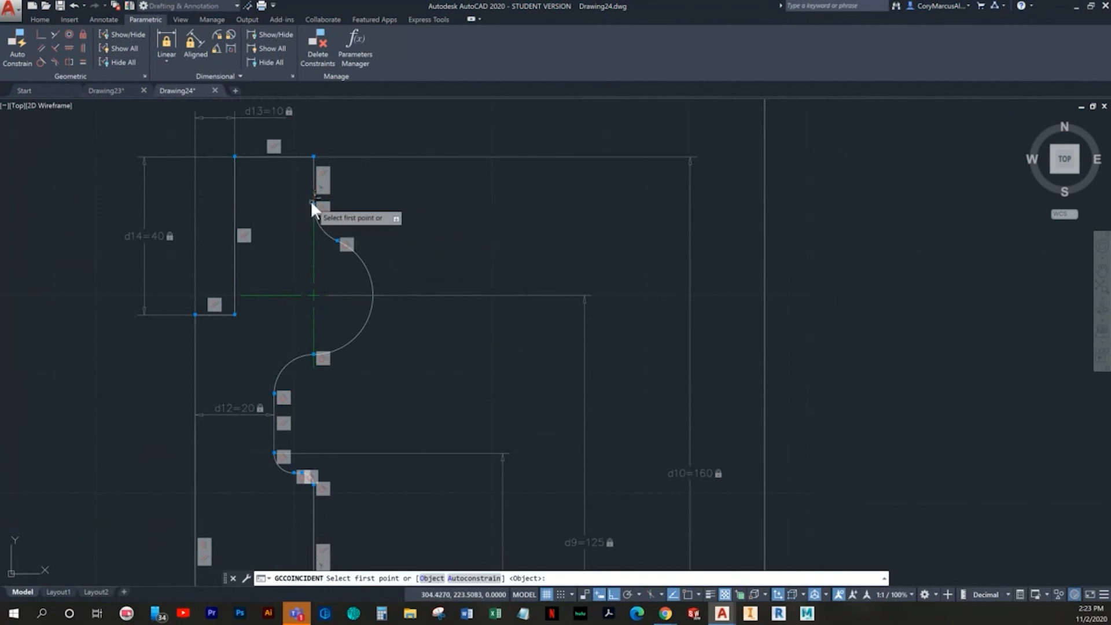
{"action": "scroll", "coordinate": [310, 198], "scroll_direction": "up", "scroll_amount": 4}
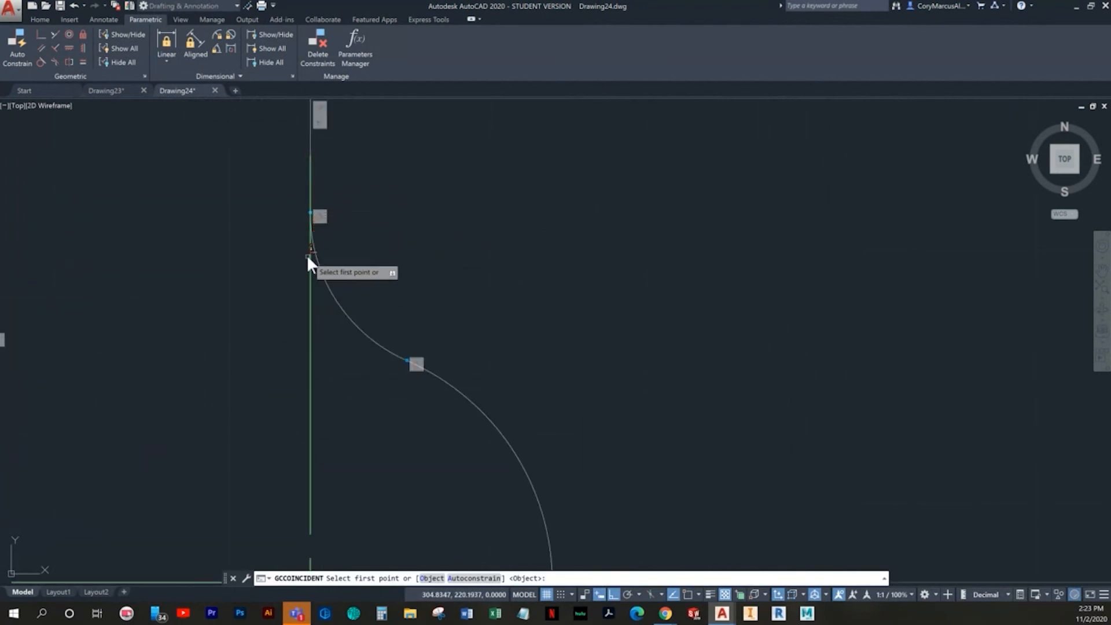
{"action": "left_click", "coordinate": [310, 193]}
{"action": "left_click", "coordinate": [309, 180]}
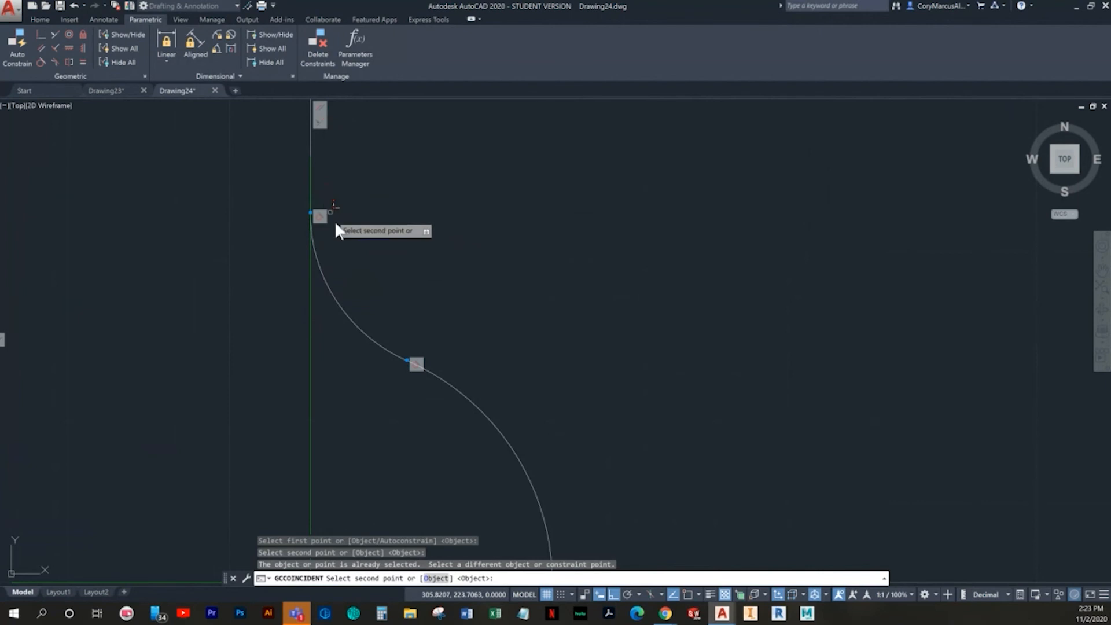
{"action": "key", "text": "Escape"}
{"action": "key", "text": "Escape"}
{"action": "key", "text": "Escape"}
Shorten the upper extension of the large arc's center mark so it ends just inside the arc
{"action": "scroll", "coordinate": [354, 399], "scroll_direction": "down", "scroll_amount": 3}
{"action": "left_click", "coordinate": [355, 409]}
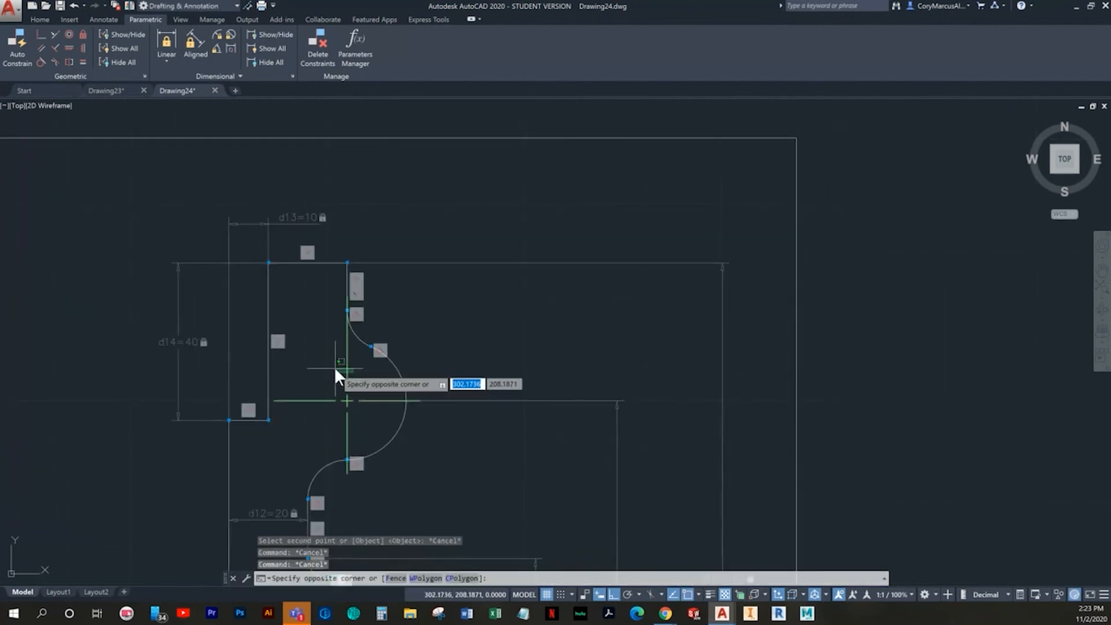
{"action": "left_click", "coordinate": [337, 374]}
{"action": "left_click", "coordinate": [346, 310]}
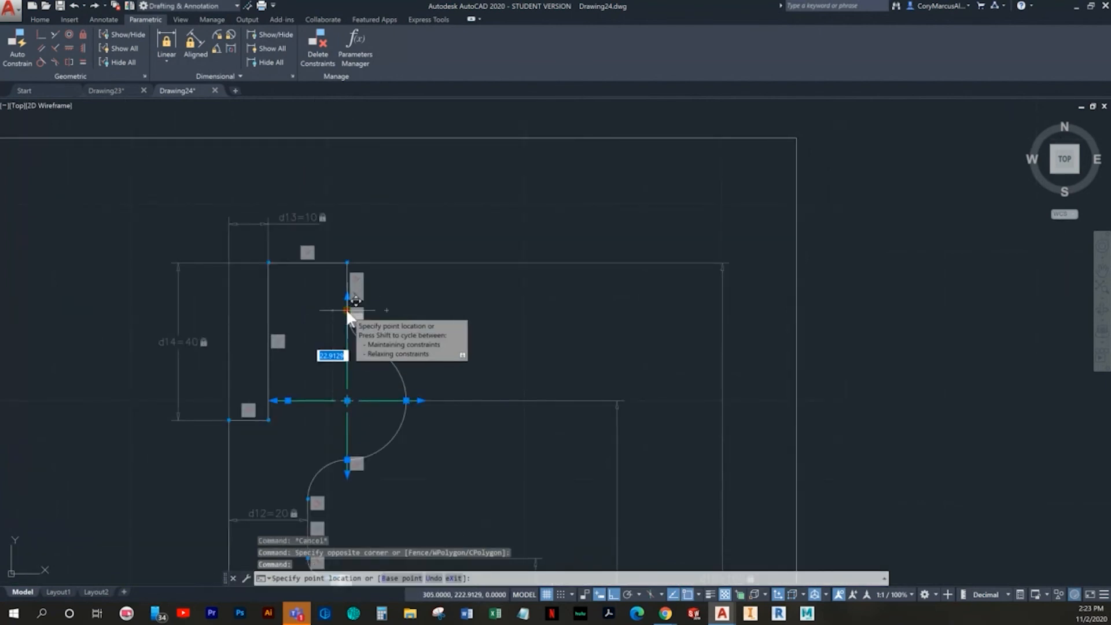
{"action": "scroll", "coordinate": [390, 367], "scroll_direction": "down", "scroll_amount": 2}
{"action": "scroll", "coordinate": [390, 367], "scroll_direction": "up", "scroll_amount": 2}
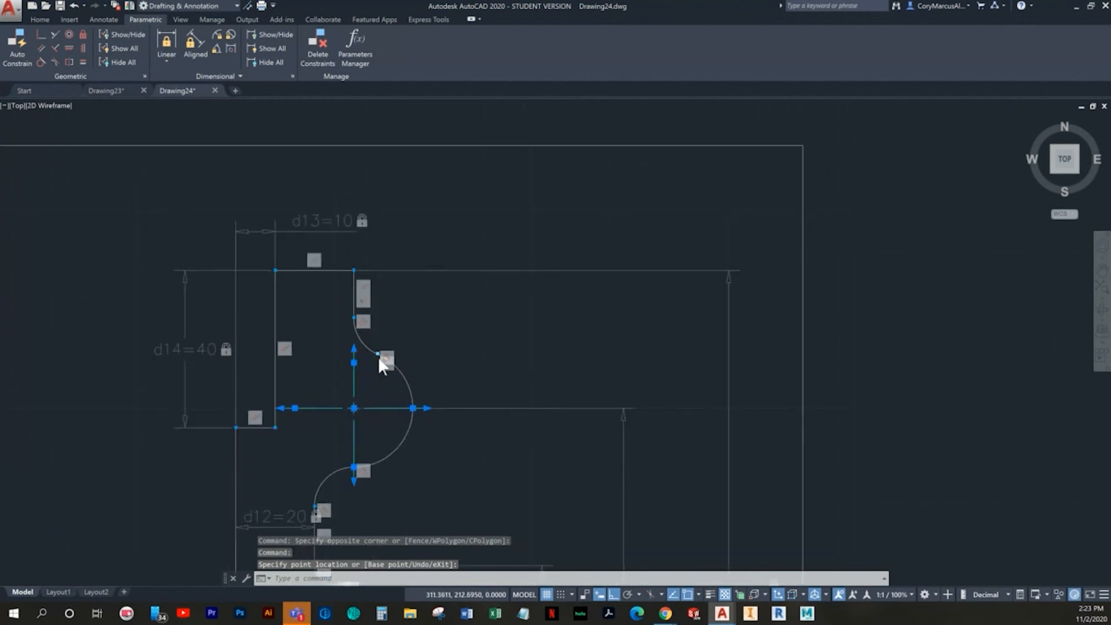
{"action": "scroll", "coordinate": [378, 356], "scroll_direction": "up", "scroll_amount": 2}
{"action": "key", "text": "Escape"}
{"action": "key", "text": "Escape"}
Try to make the large arc's shortened center mark coincident with the short upper-right vertical edge's lower end, and undo the constraint
{"action": "left_click", "coordinate": [41, 34]}
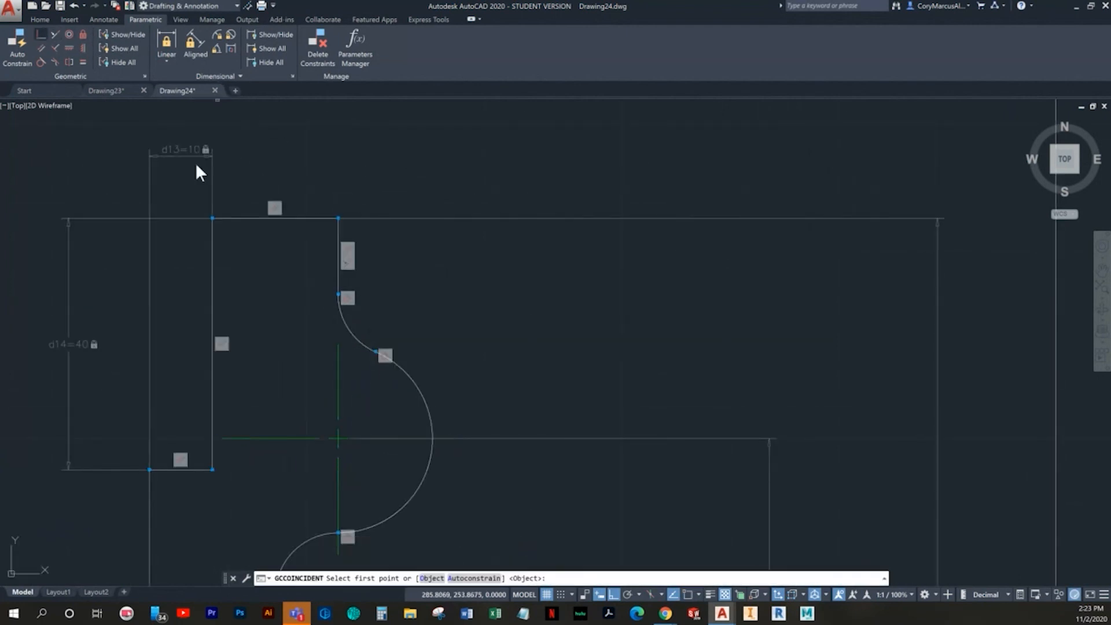
{"action": "left_click", "coordinate": [336, 359]}
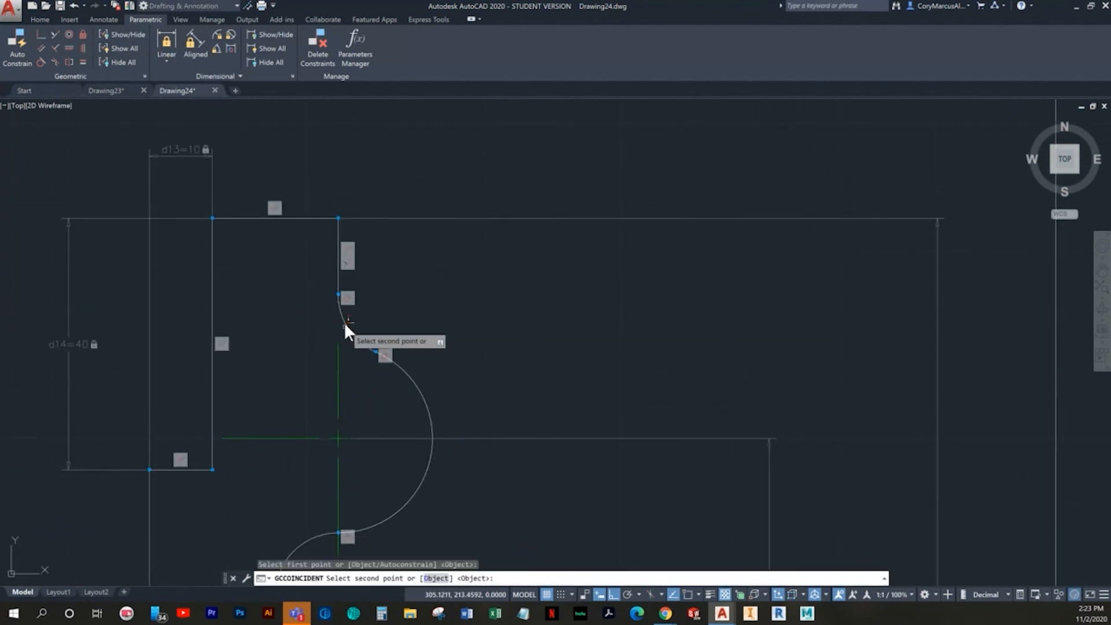
{"action": "left_click", "coordinate": [338, 293]}
{"action": "scroll", "coordinate": [460, 367], "scroll_direction": "down", "scroll_amount": 3}
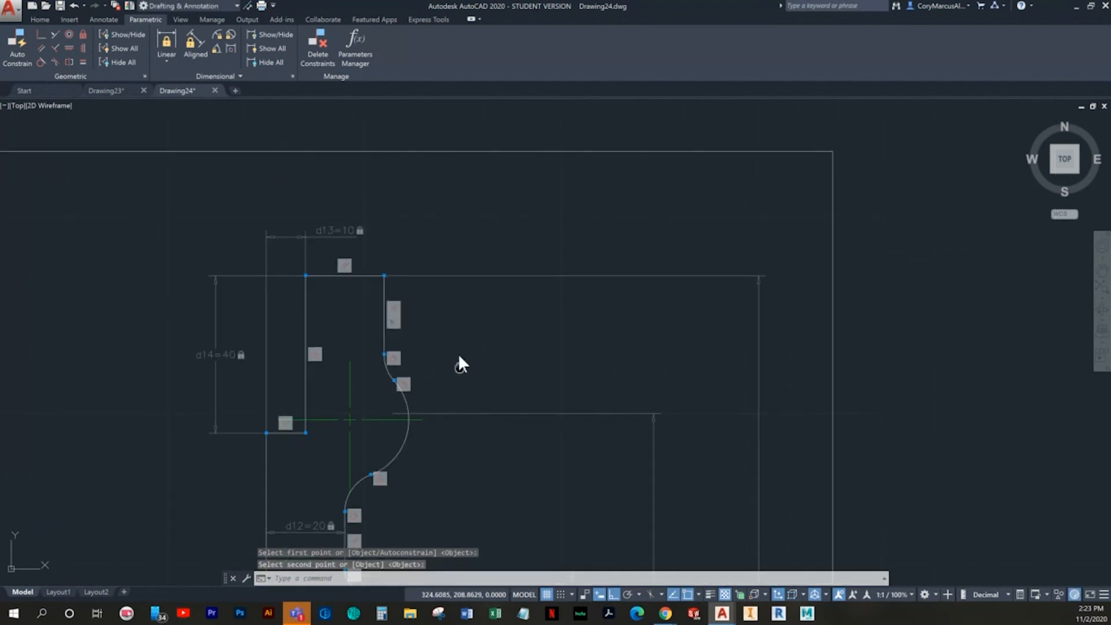
{"action": "key", "text": "Escape"}
{"action": "key", "text": "Escape"}
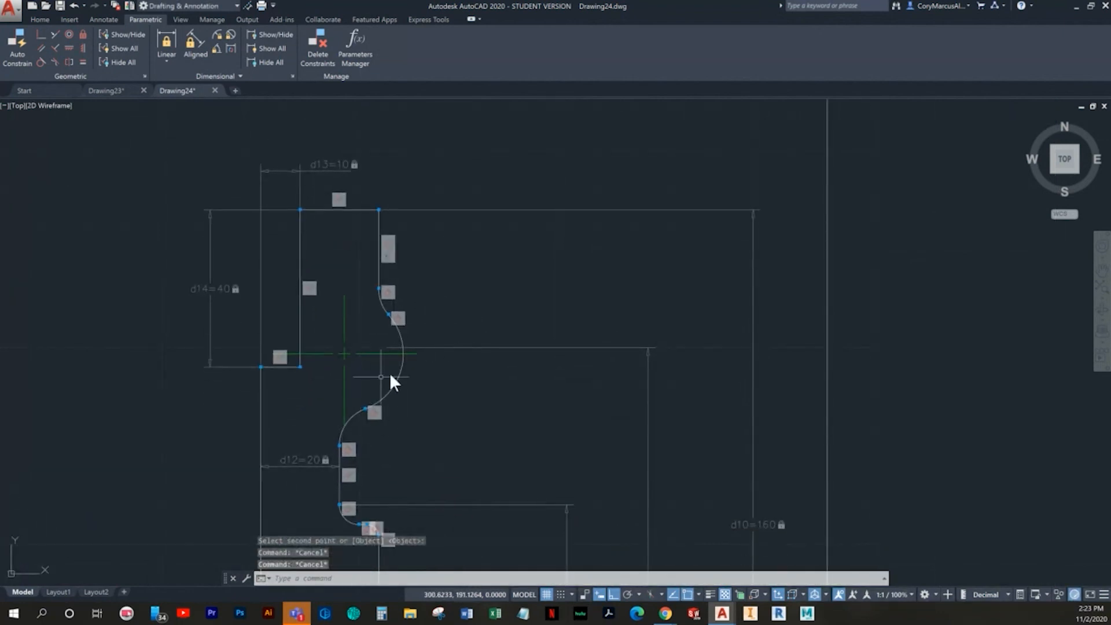
{"action": "key", "text": "ctrl+z"}
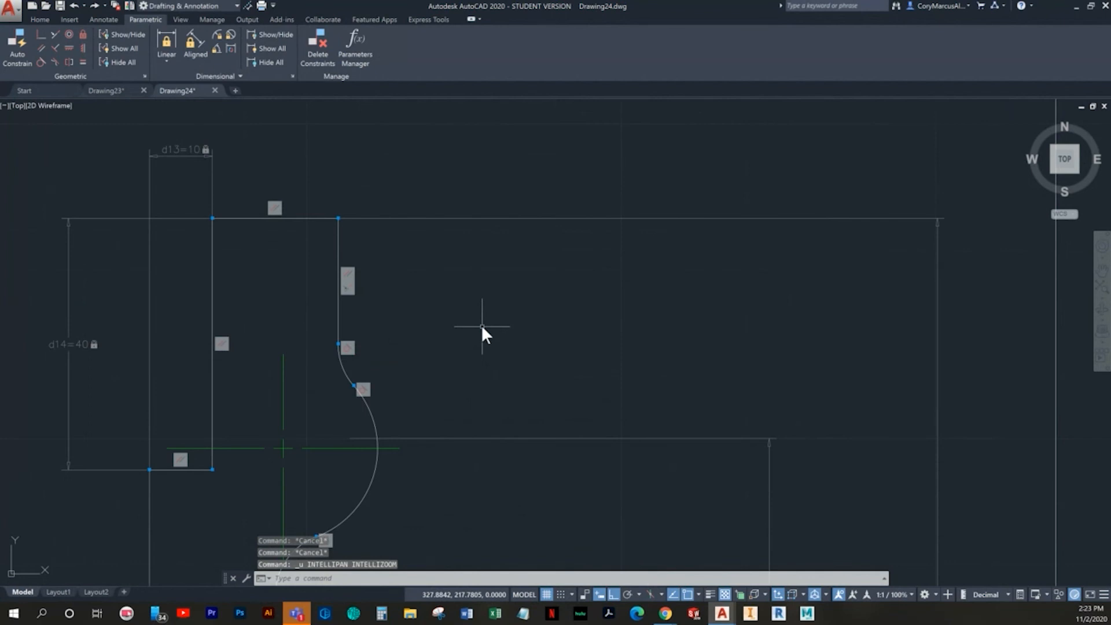
{"action": "key", "text": "ctrl+z"}
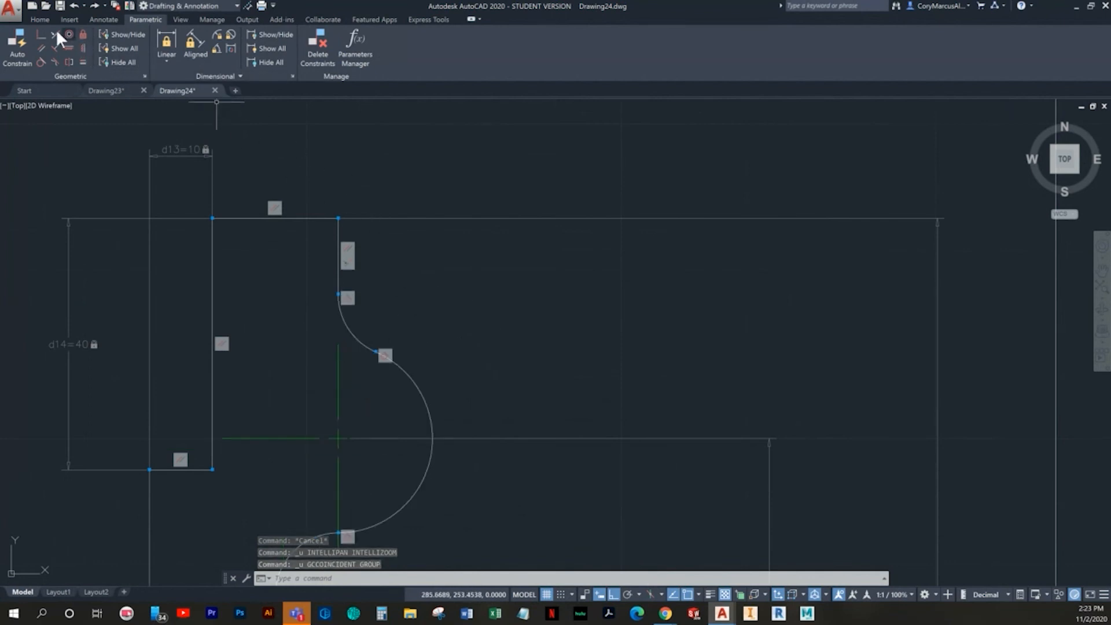
{"action": "scroll", "coordinate": [332, 261], "scroll_direction": "down", "scroll_amount": 3}
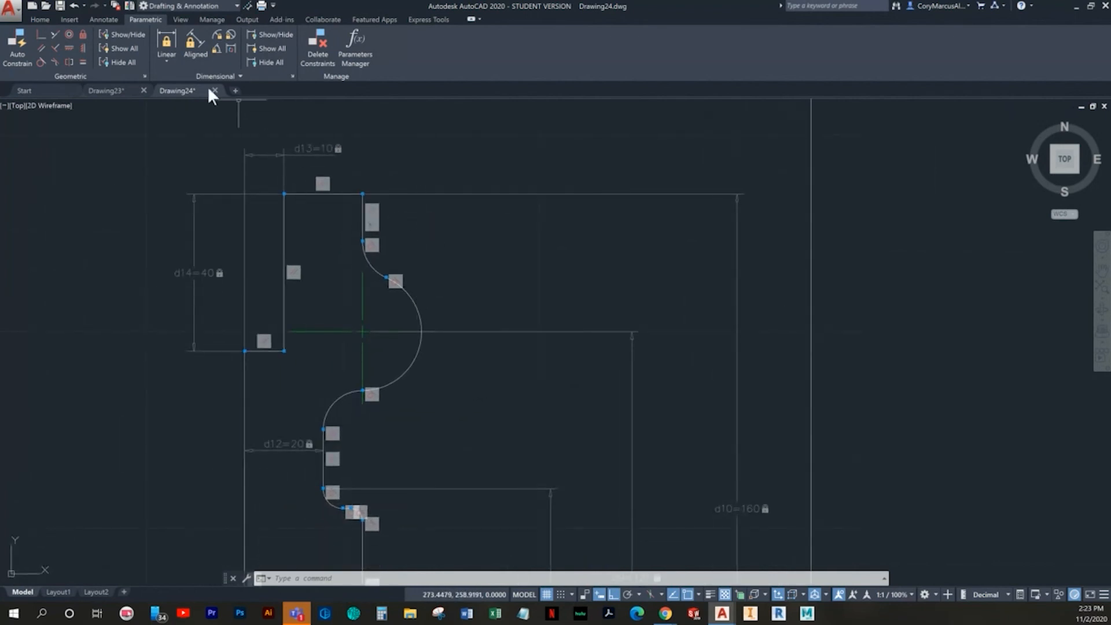
{"action": "left_click", "coordinate": [168, 44]}
{"action": "left_click", "coordinate": [362, 288]}
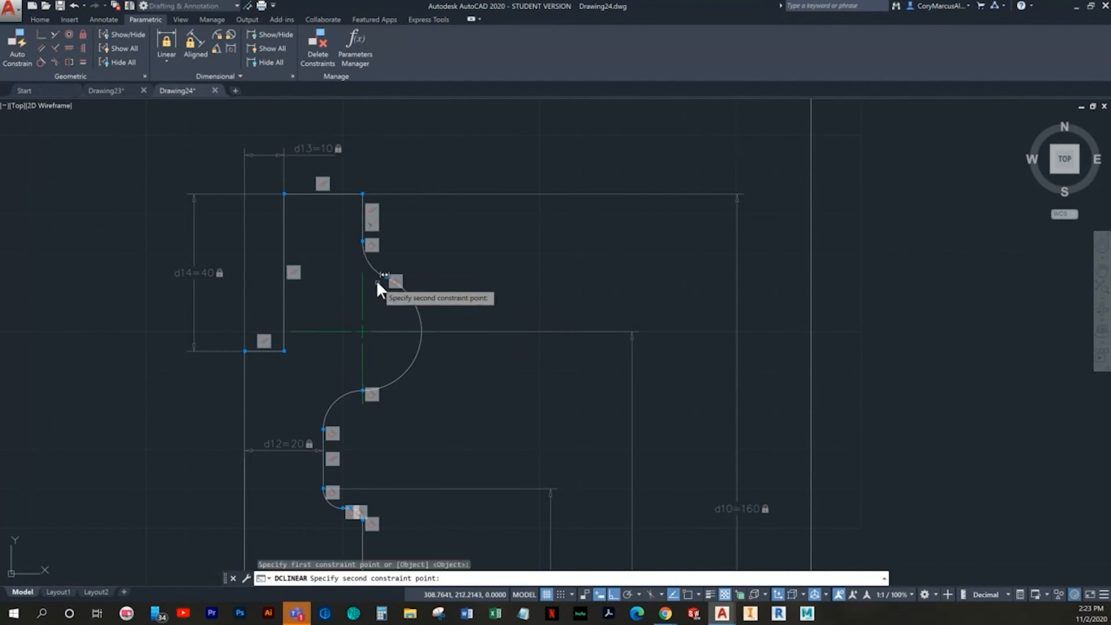
{"action": "key", "text": "Escape"}
{"action": "key", "text": "Escape"}
{"action": "key", "text": "Escape"}
Add a horizontal linear dimensional constraint from the large arc's center mark to the inner vertical edge, placed above the profile, and accept its length
{"action": "left_click", "coordinate": [167, 44]}
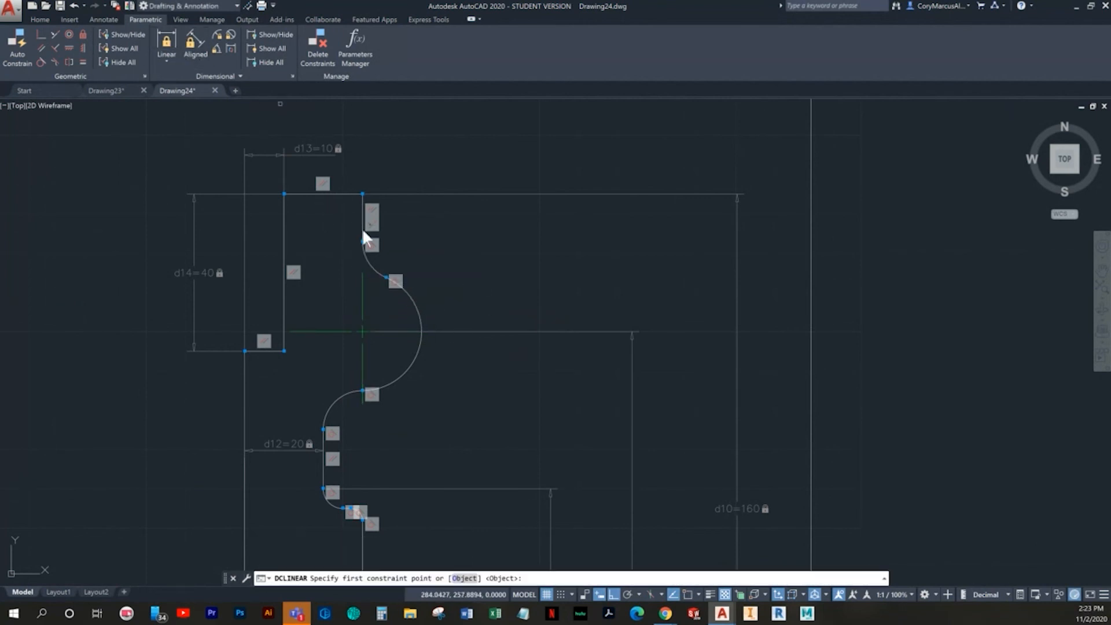
{"action": "left_click", "coordinate": [362, 277]}
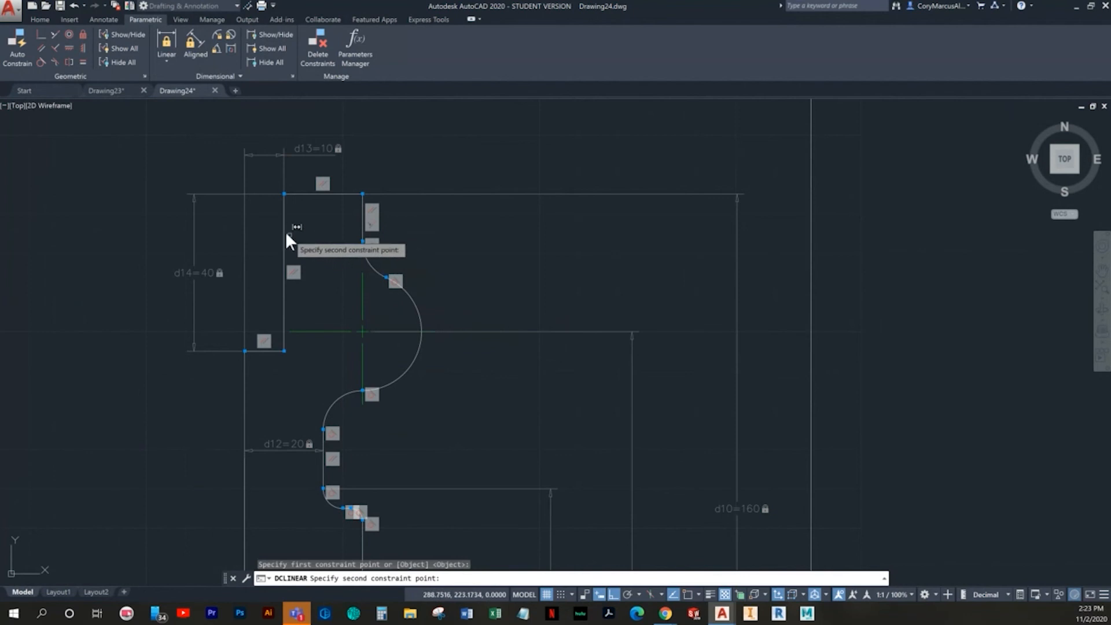
{"action": "left_click", "coordinate": [282, 229]}
{"action": "middle_click_drag", "start_coordinate": [381, 203], "coordinate": [380, 265]}
{"action": "left_click", "coordinate": [331, 195]}
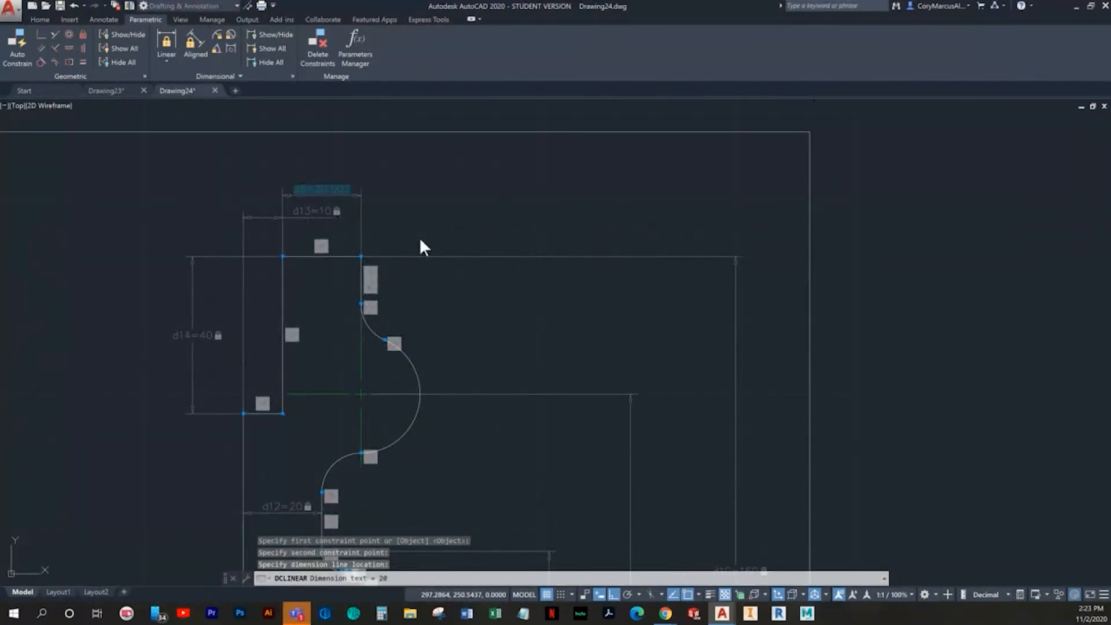
{"action": "key", "text": "Return"}
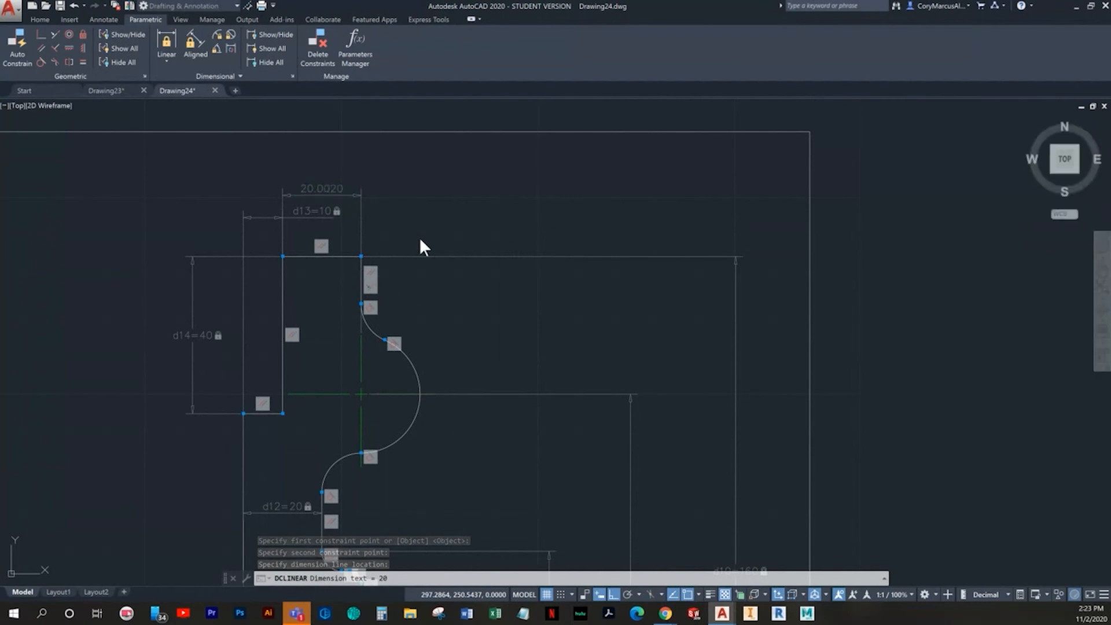
Add a center mark to the smaller arc directly below the large arc
{"action": "middle_click_drag", "start_coordinate": [415, 288], "coordinate": [410, 233]}
{"action": "scroll", "coordinate": [410, 237], "scroll_direction": "down", "scroll_amount": 2}
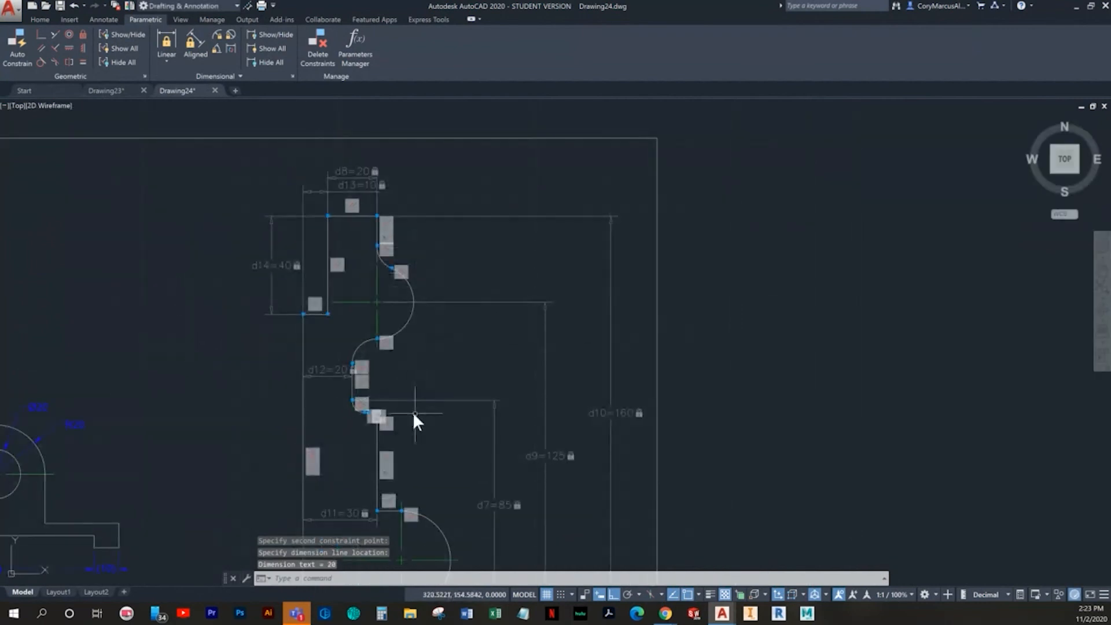
{"action": "mouse_move", "coordinate": [402, 482]}
{"action": "middle_mouse_down"}
{"action": "mouse_move", "coordinate": [387, 377]}
{"action": "mouse_move", "coordinate": [352, 465]}
{"action": "middle_mouse_up"}
{"action": "key", "text": "Escape"}
{"action": "key", "text": "Escape"}
{"action": "scroll", "coordinate": [405, 381], "scroll_direction": "up", "scroll_amount": 4}
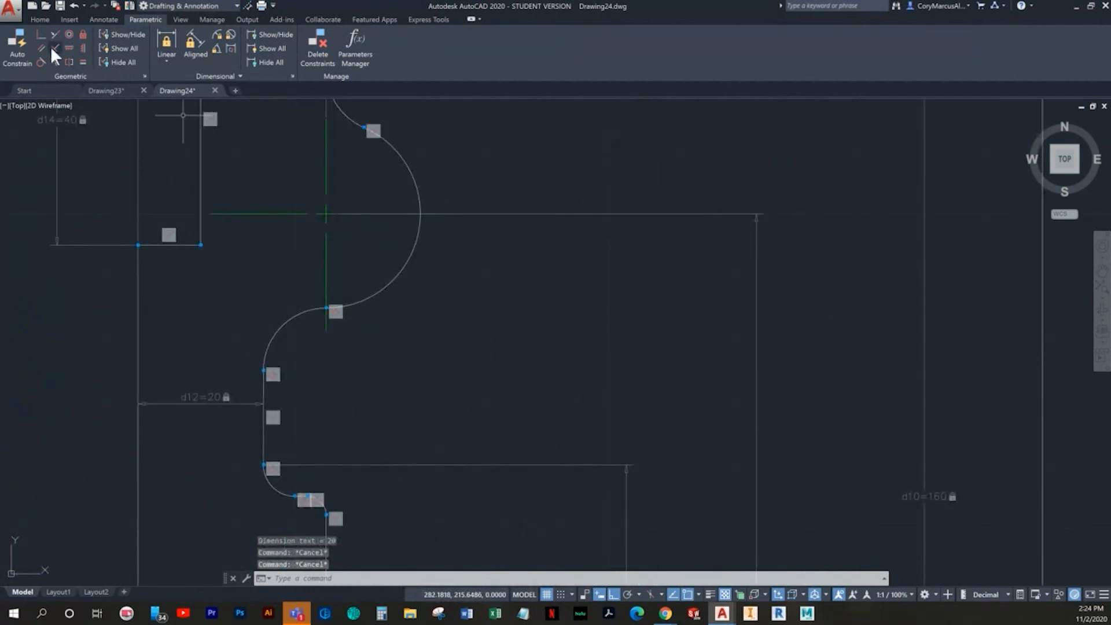
{"action": "left_click", "coordinate": [103, 20]}
{"action": "left_click", "coordinate": [384, 49]}
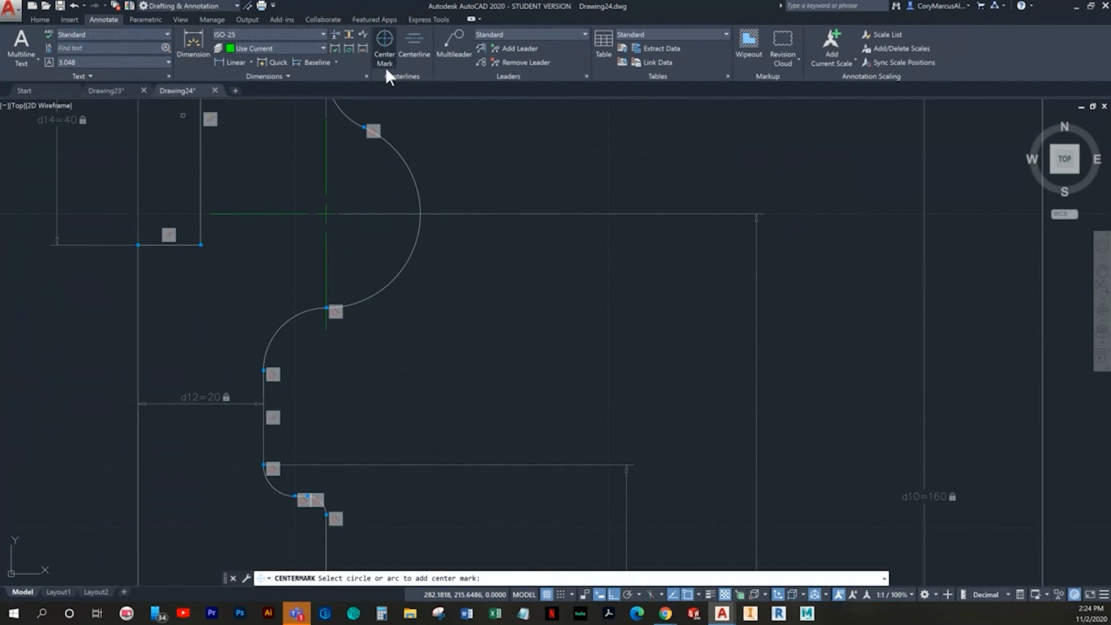
{"action": "key", "text": "Escape"}
{"action": "key", "text": "Escape"}
{"action": "key", "text": "Escape"}
{"action": "mouse_move", "coordinate": [400, 393]}
{"action": "middle_mouse_down"}
{"action": "mouse_move", "coordinate": [471, 362]}
{"action": "mouse_move", "coordinate": [458, 340]}
{"action": "middle_mouse_up"}
{"action": "scroll", "coordinate": [449, 335], "scroll_direction": "up", "scroll_amount": 4}
{"action": "left_click", "coordinate": [412, 346]}
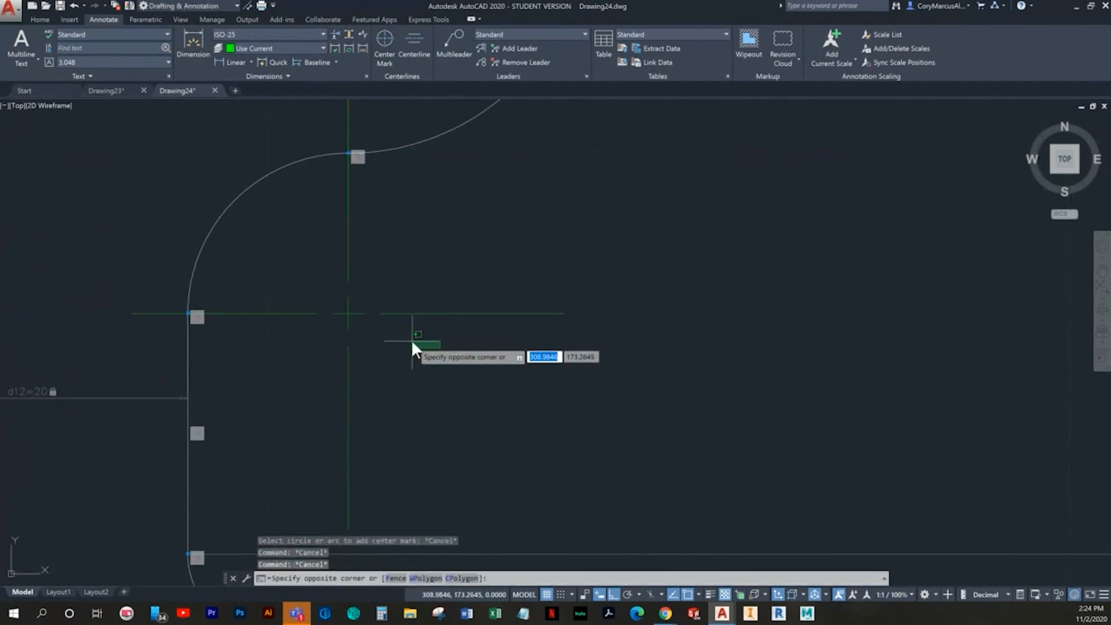
Test how the smaller arc's new center mark is attached by moving its center away horizontally, and undo the move
{"action": "key", "text": "Escape"}
{"action": "left_click", "coordinate": [451, 412]}
{"action": "left_click", "coordinate": [339, 316]}
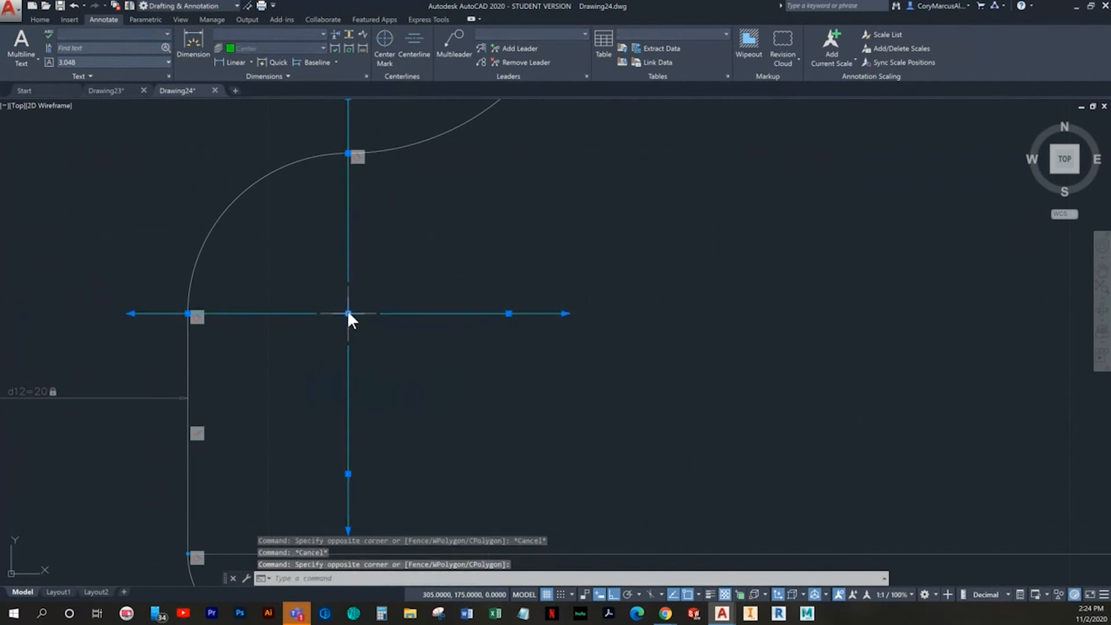
{"action": "left_click", "coordinate": [347, 313]}
{"action": "left_click", "coordinate": [691, 314]}
{"action": "key", "text": "Escape"}
{"action": "key", "text": "ctrl+z"}
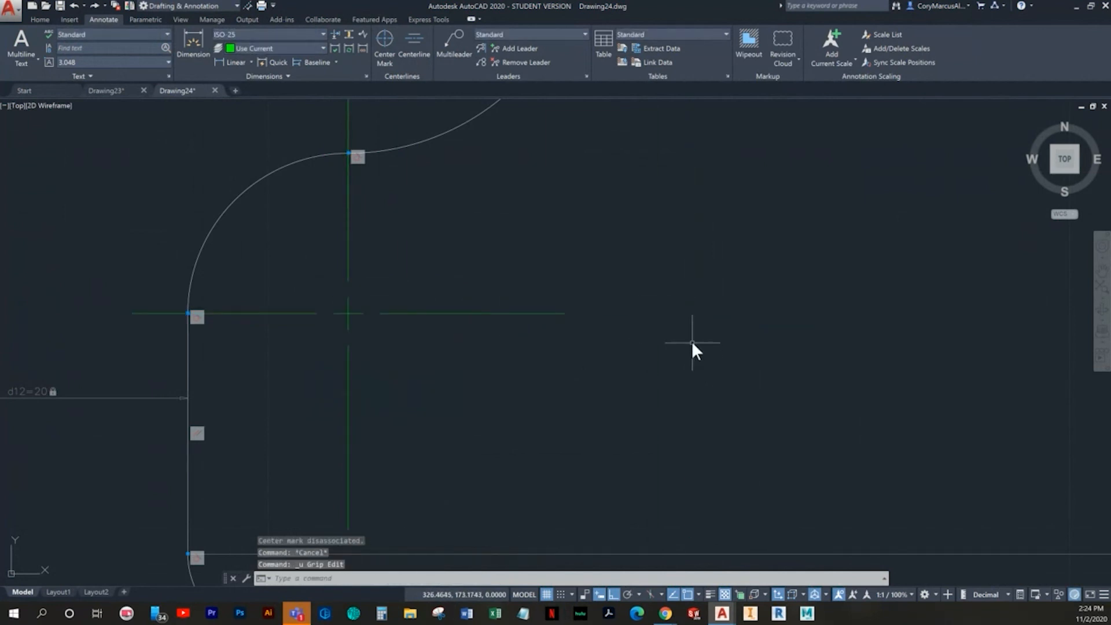
Try to make the smaller arc's center mark coincident with the smaller arc, and undo the constraint
{"action": "left_click", "coordinate": [39, 19]}
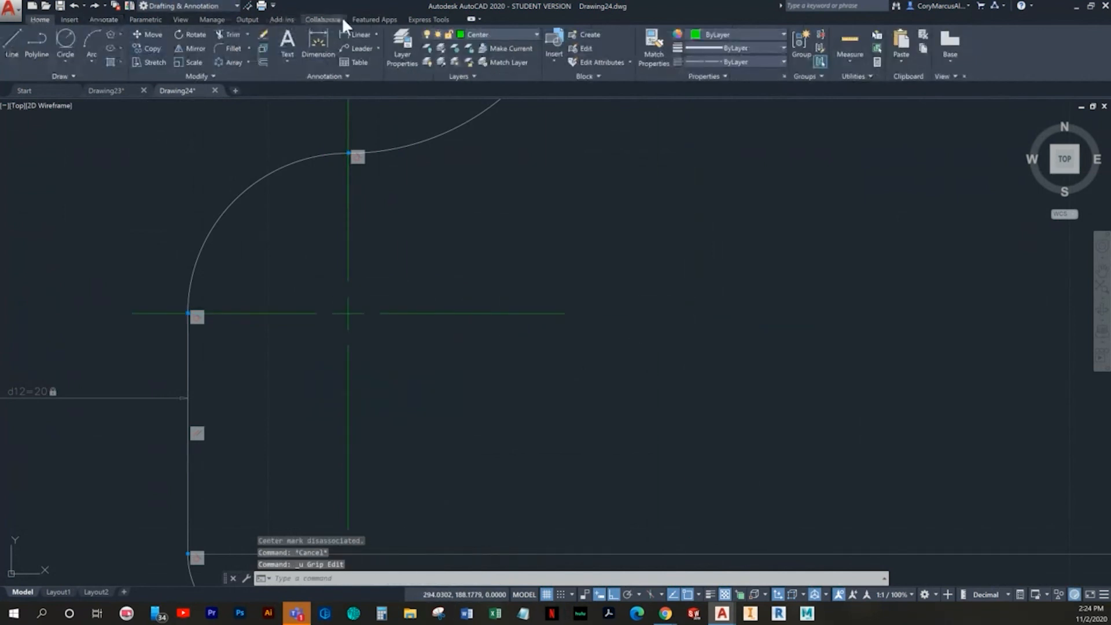
{"action": "left_click", "coordinate": [146, 20]}
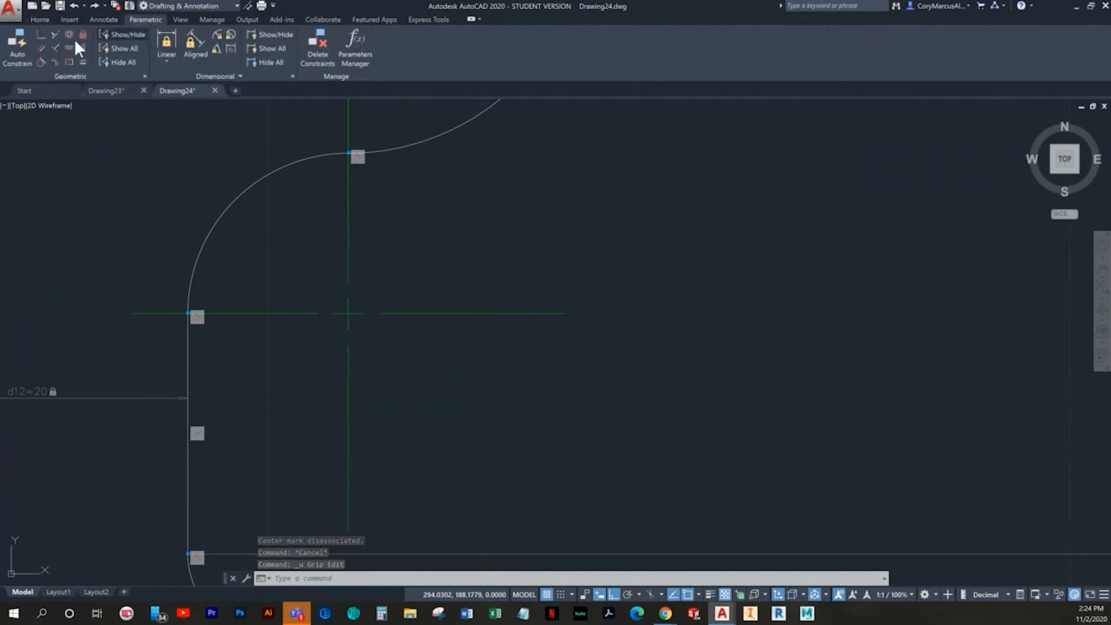
{"action": "left_click", "coordinate": [41, 35]}
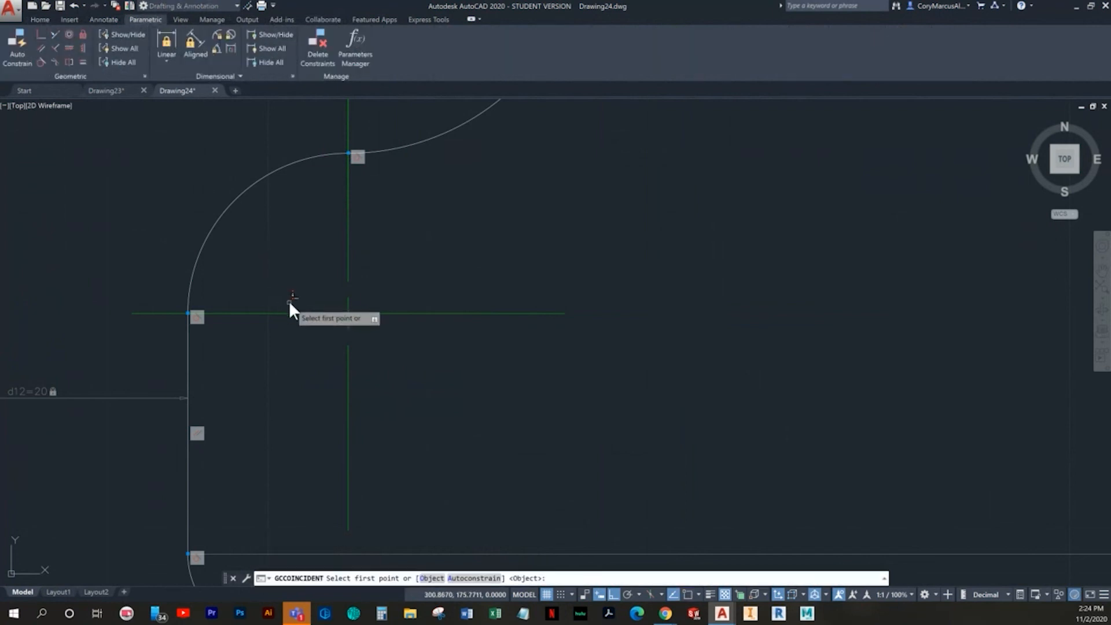
{"action": "left_click", "coordinate": [343, 314]}
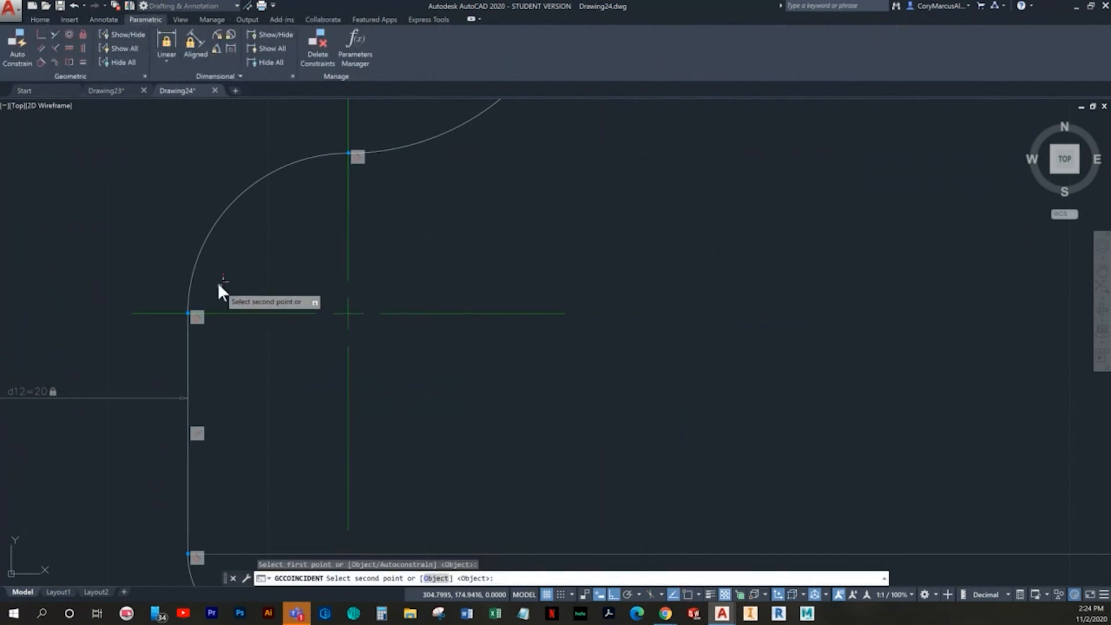
{"action": "left_click", "coordinate": [204, 243]}
{"action": "key", "text": "ctrl+z"}
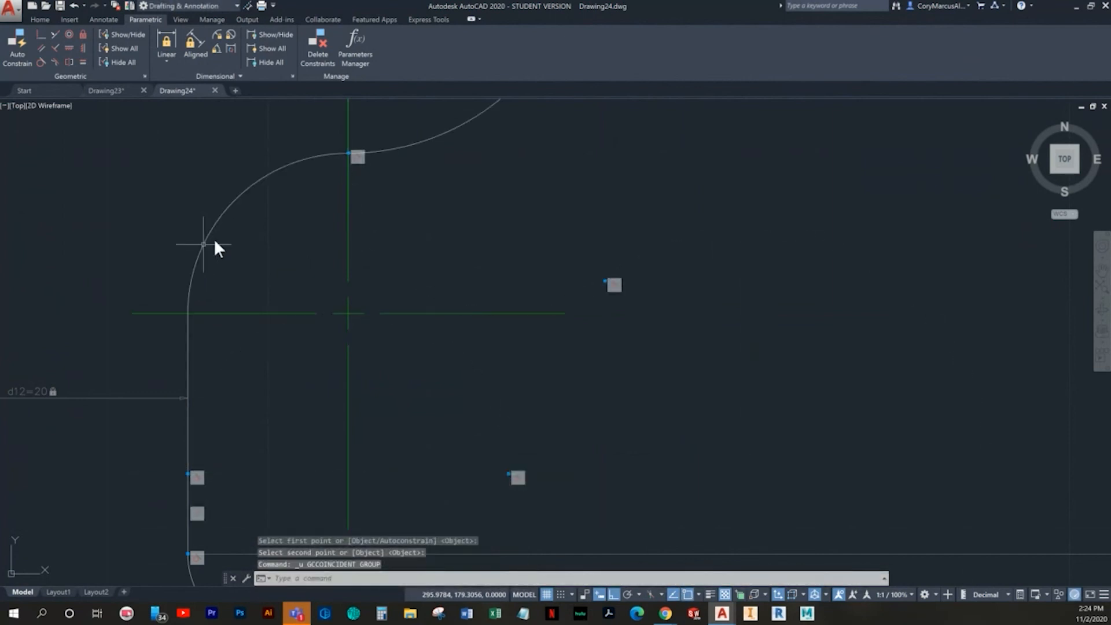
{"action": "key", "text": "Escape"}
{"action": "key", "text": "Escape"}
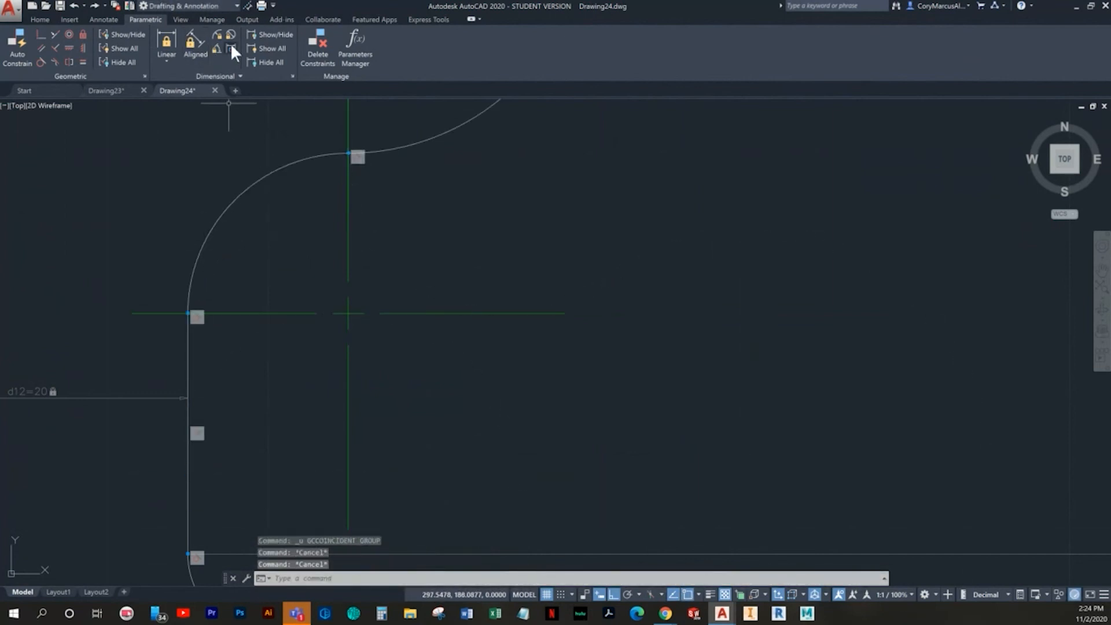
Make the smaller arc's center mark coincident with the arc's lower end on the short vertical edge
{"action": "left_click", "coordinate": [41, 37]}
{"action": "left_click", "coordinate": [347, 314]}
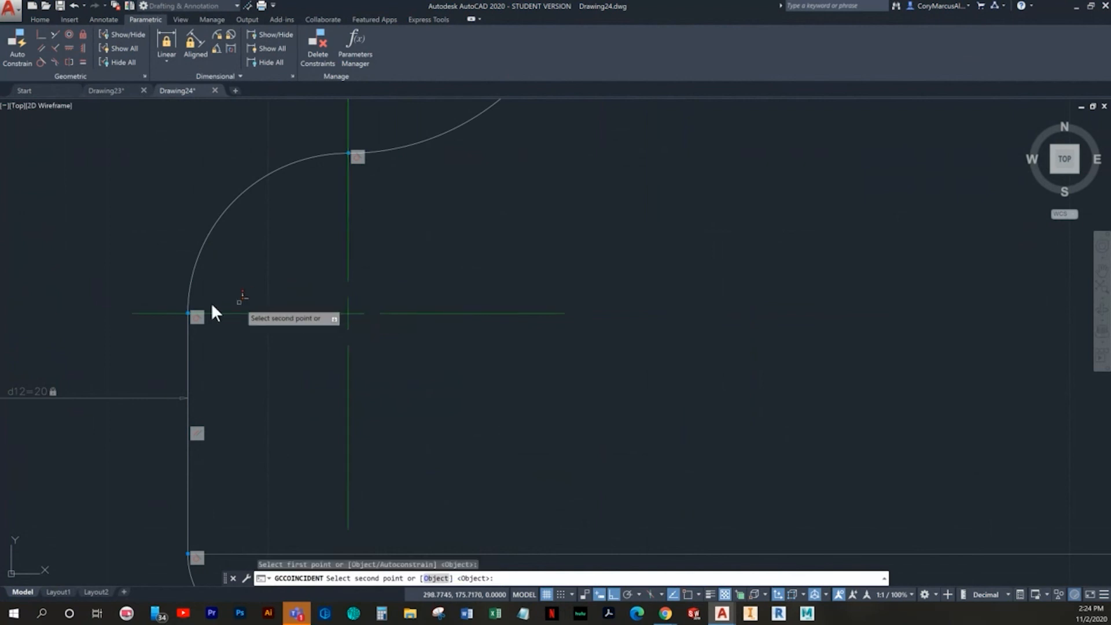
{"action": "left_click", "coordinate": [189, 314]}
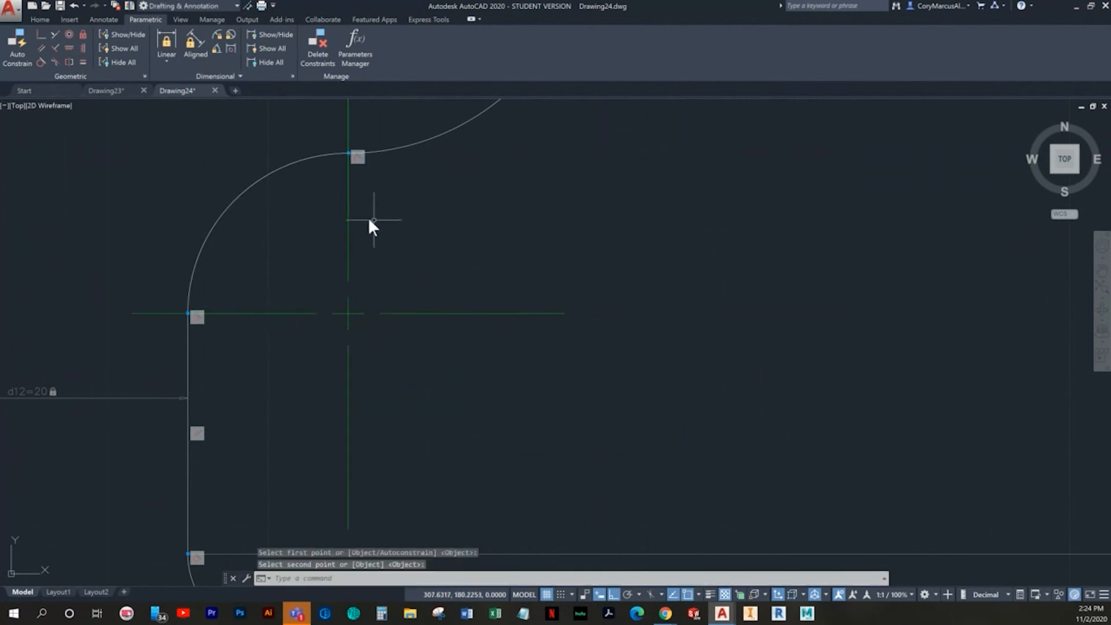
{"action": "key", "text": "Escape"}
{"action": "key", "text": "Escape"}
{"action": "scroll", "coordinate": [457, 269], "scroll_direction": "down", "scroll_amount": 2}
Test the coincident constraint by moving the smaller arc's center mark by its center, and undo the move
{"action": "left_click_drag", "start_coordinate": [417, 335], "coordinate": [378, 298]}
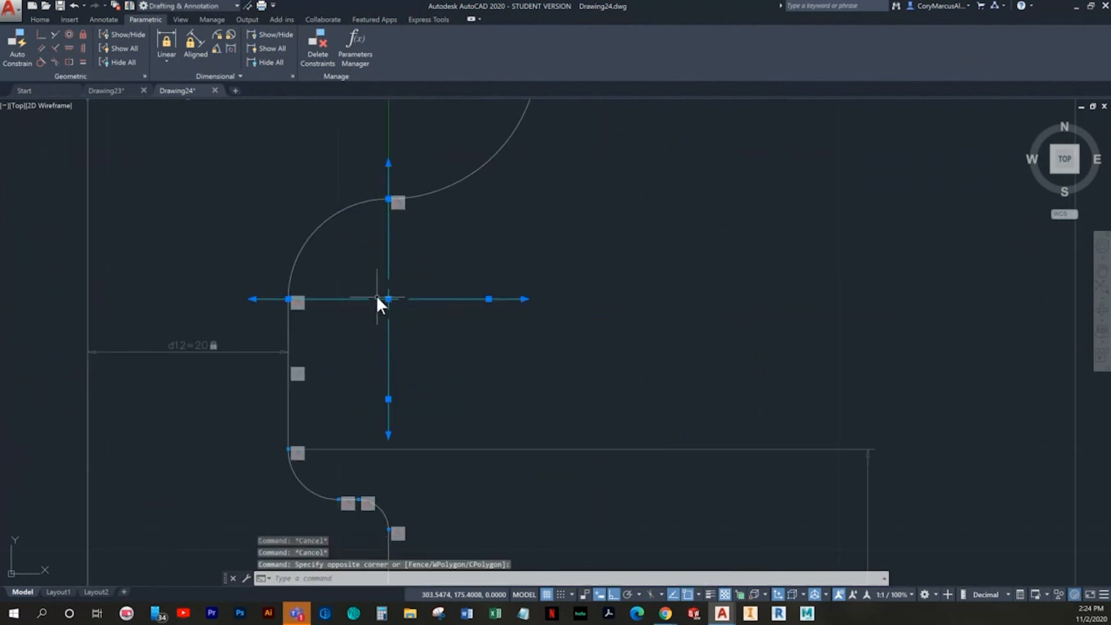
{"action": "left_click", "coordinate": [389, 299]}
{"action": "left_click", "coordinate": [509, 363]}
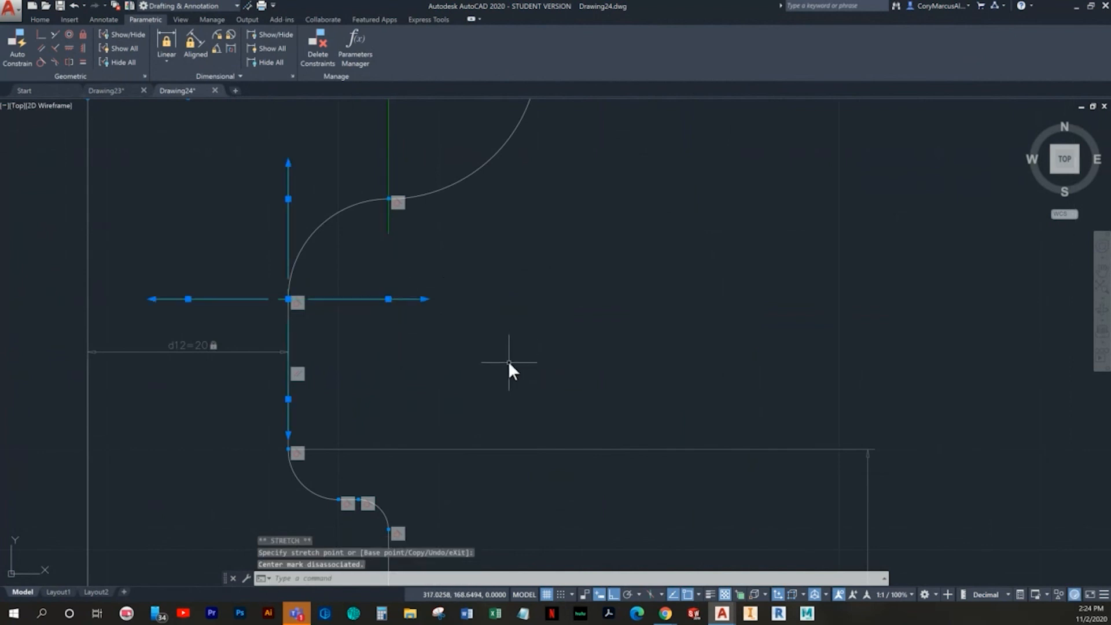
{"action": "key", "text": "ctrl+z"}
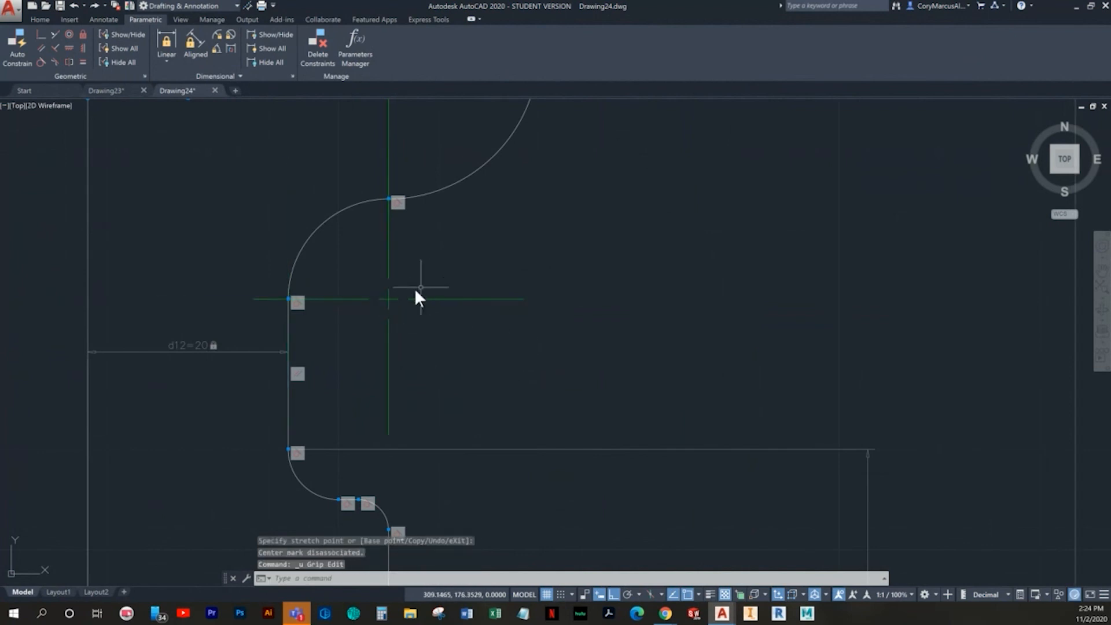
Repeat the move test on the smaller arc's center mark, and undo it along with the preceding changes
{"action": "scroll", "coordinate": [418, 310], "scroll_direction": "up", "scroll_amount": 2}
{"action": "left_click_drag", "start_coordinate": [374, 344], "coordinate": [334, 307]}
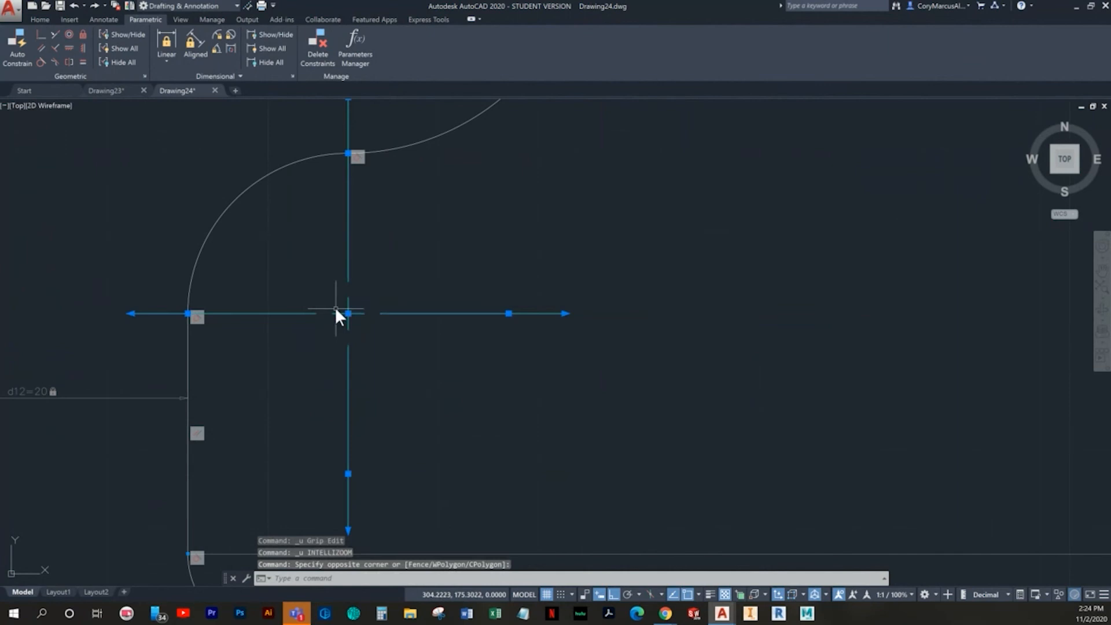
{"action": "left_click", "coordinate": [348, 313]}
{"action": "left_click", "coordinate": [604, 308]}
{"action": "key", "text": "Escape"}
{"action": "key", "text": "ctrl+z"}
{"action": "key", "text": "ctrl+z"}
{"action": "key", "text": "ctrl+z"}
Test the smaller arc's center mark again by moving its center horizontally off the arc's center, and undo the move
{"action": "left_click", "coordinate": [326, 377]}
{"action": "left_click", "coordinate": [305, 349]}
{"action": "left_click", "coordinate": [327, 371]}
{"action": "left_click", "coordinate": [503, 372]}
{"action": "key", "text": "Escape"}
{"action": "key", "text": "ctrl+z"}
{"action": "scroll", "coordinate": [346, 373], "scroll_direction": "up", "scroll_amount": 3}
{"action": "key", "text": "Escape"}
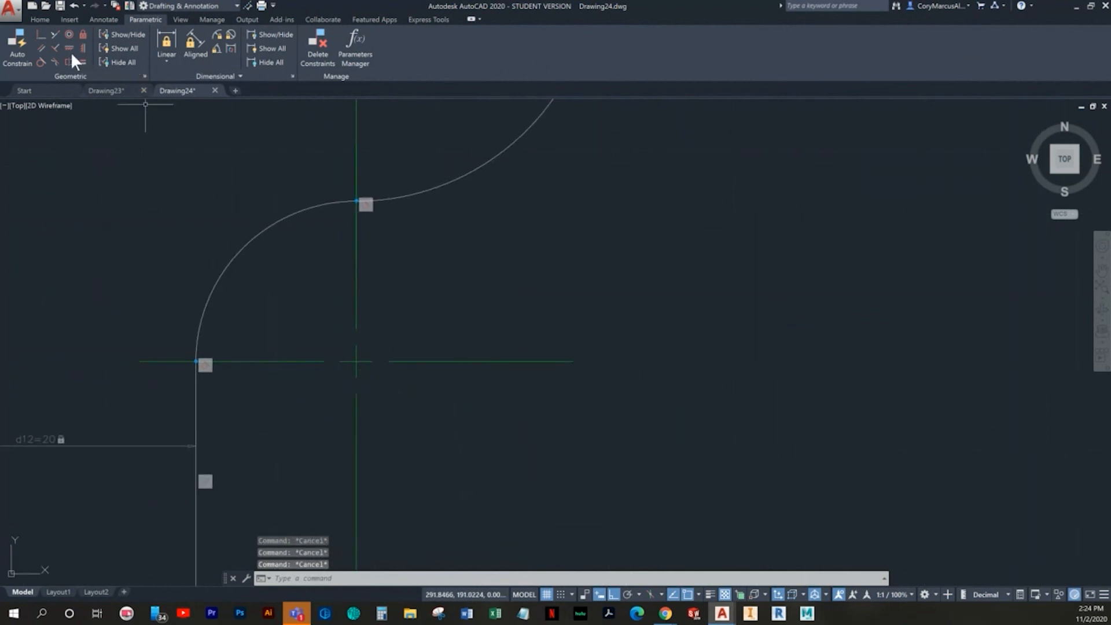
{"action": "left_click", "coordinate": [38, 34]}
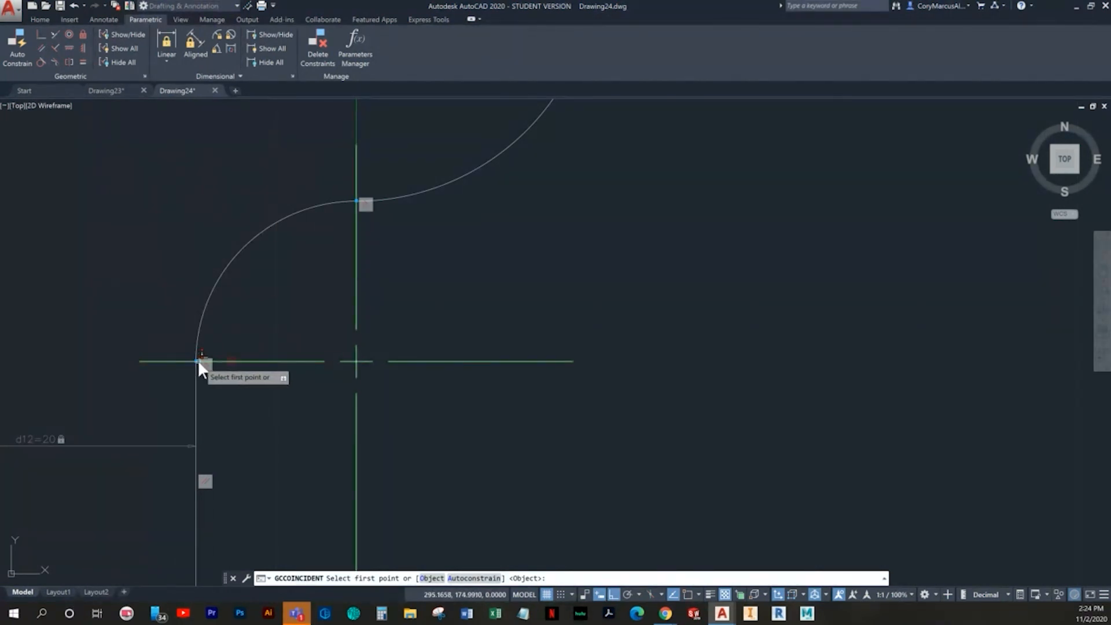
{"action": "key", "text": "Escape"}
{"action": "key", "text": "Escape"}
Delete the smaller arc's center mark
{"action": "scroll", "coordinate": [338, 267], "scroll_direction": "down", "scroll_amount": 2}
{"action": "left_click", "coordinate": [408, 359]}
{"action": "left_click", "coordinate": [373, 325]}
{"action": "scroll", "coordinate": [295, 365], "scroll_direction": "down", "scroll_amount": 3}
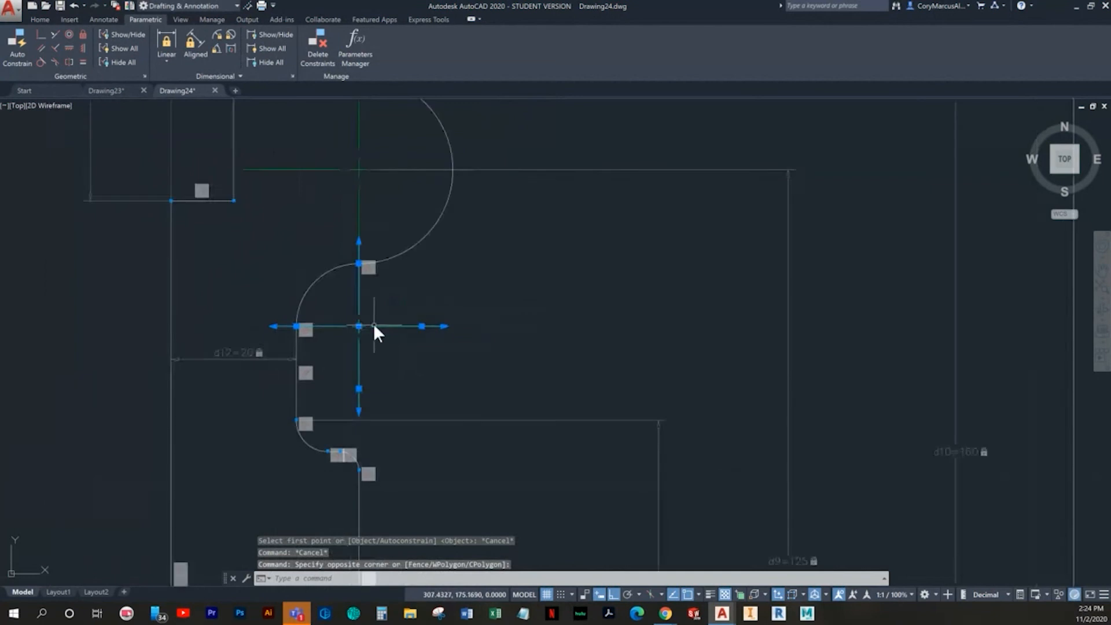
{"action": "key", "text": "Delete"}
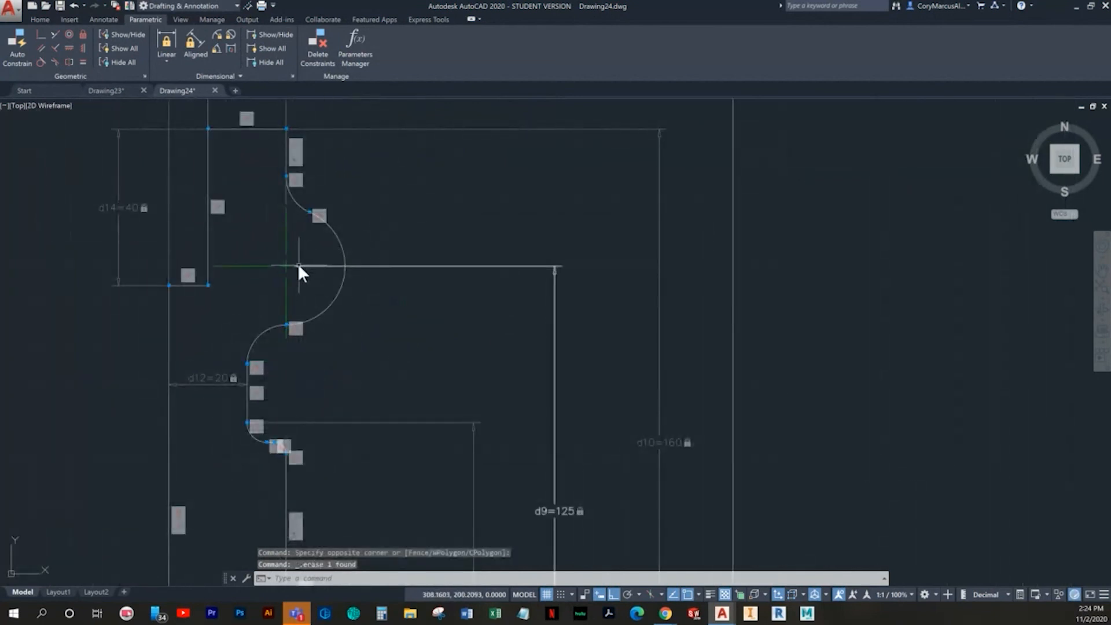
Delete the large arc's center mark
{"action": "left_click", "coordinate": [274, 266]}
{"action": "key", "text": "Delete"}
{"action": "middle_click_drag", "start_coordinate": [431, 354], "coordinate": [439, 342]}
{"action": "key", "text": "Escape"}
{"action": "left_click", "coordinate": [167, 38]}
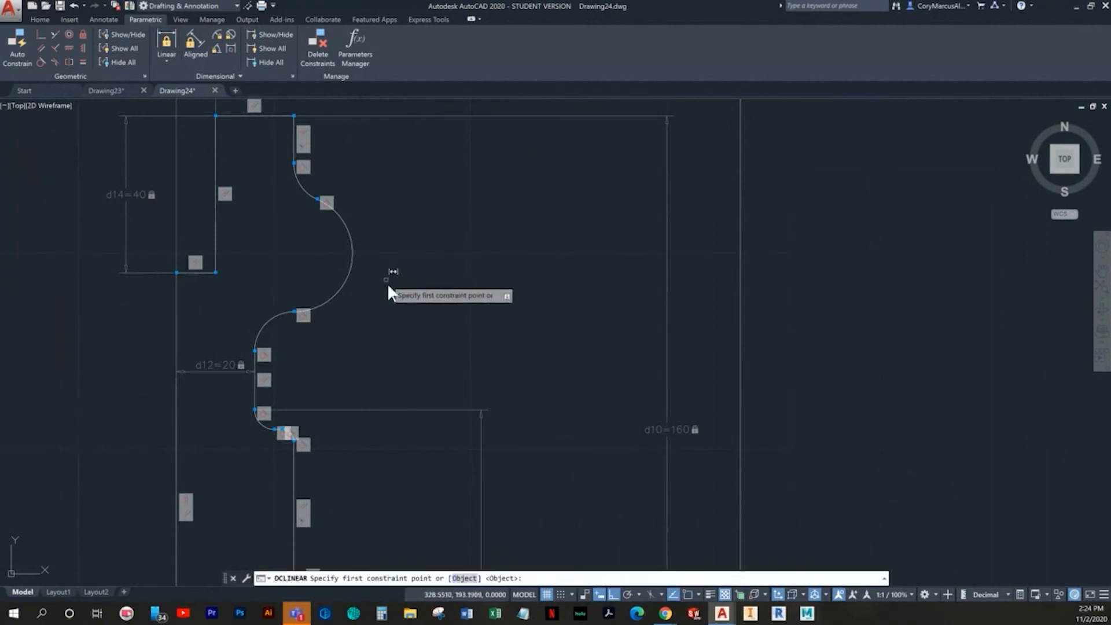
{"action": "scroll", "coordinate": [387, 281], "scroll_direction": "down", "scroll_amount": 2}
{"action": "middle_click_drag", "start_coordinate": [387, 283], "coordinate": [402, 223]}
{"action": "key", "text": "Escape"}
{"action": "key", "text": "Escape"}
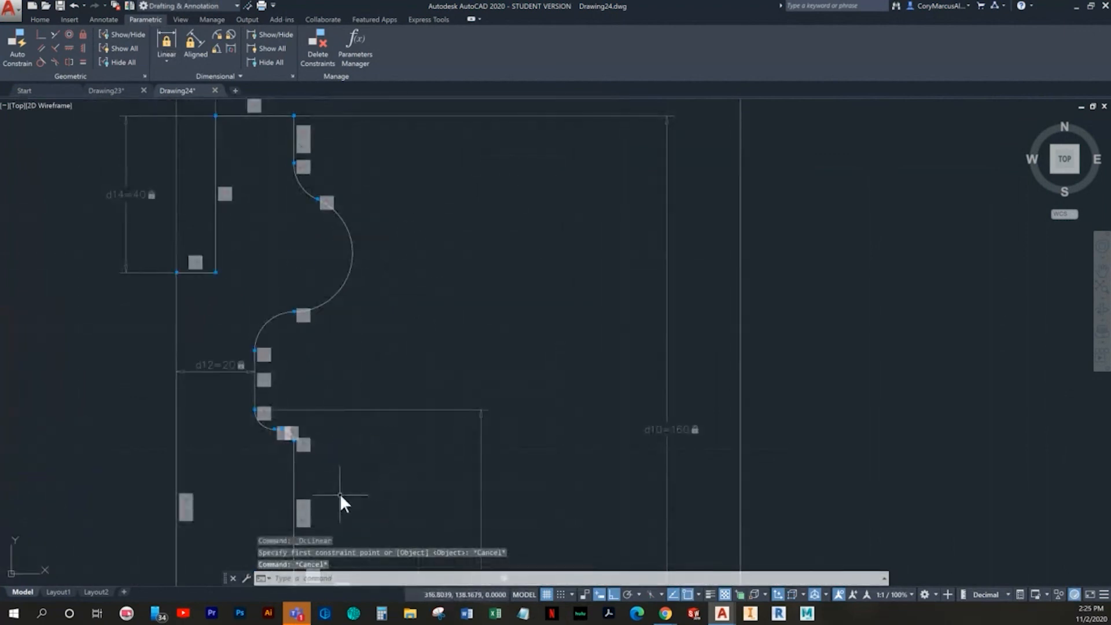
{"action": "left_click", "coordinate": [168, 37]}
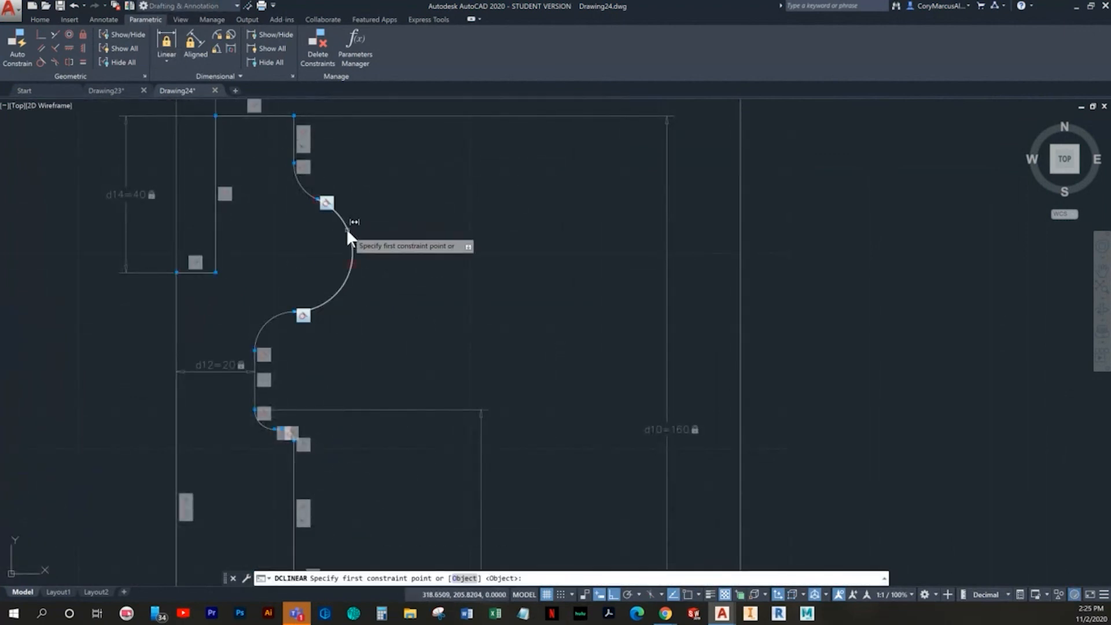
{"action": "key", "text": "ctrl+z"}
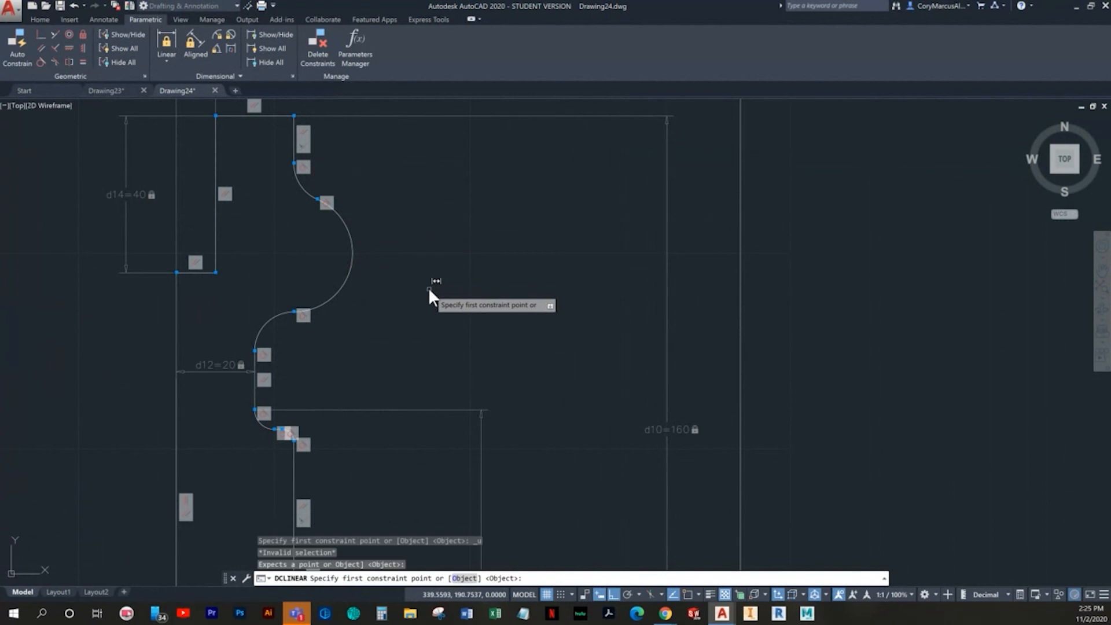
{"action": "key", "text": "Escape"}
{"action": "key", "text": "Escape"}
{"action": "key", "text": "Escape"}
Undo the deletion of the large arc's center mark
{"action": "key", "text": "ctrl+z"}
{"action": "key", "text": "ctrl+z"}
{"action": "key", "text": "ctrl+z"}
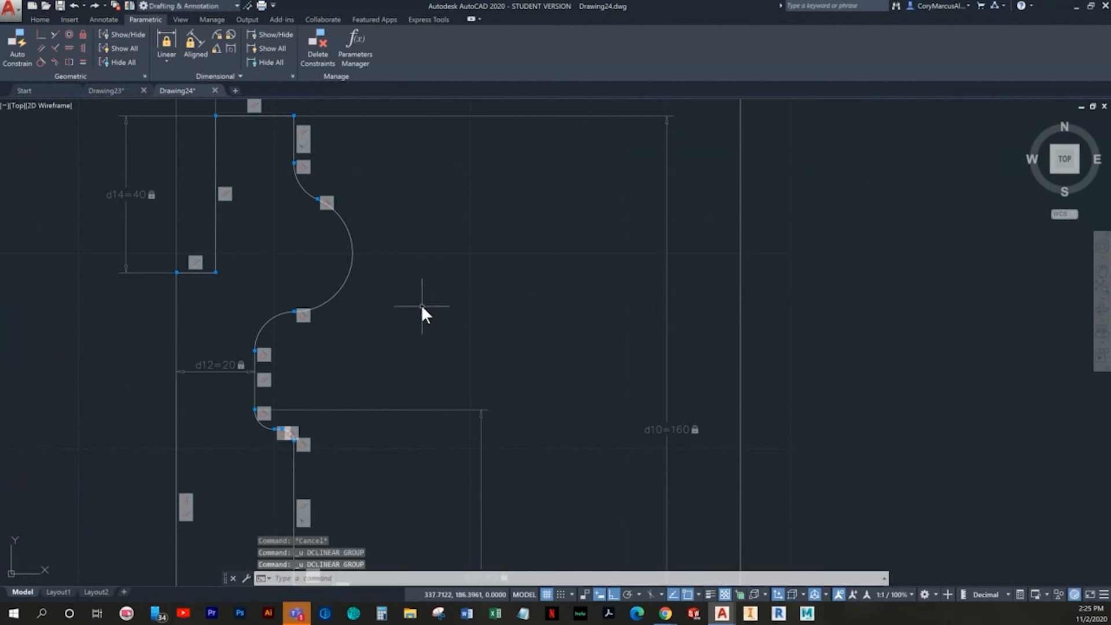
{"action": "key", "text": "ctrl+z"}
{"action": "key", "text": "Escape"}
{"action": "key", "text": "Escape"}
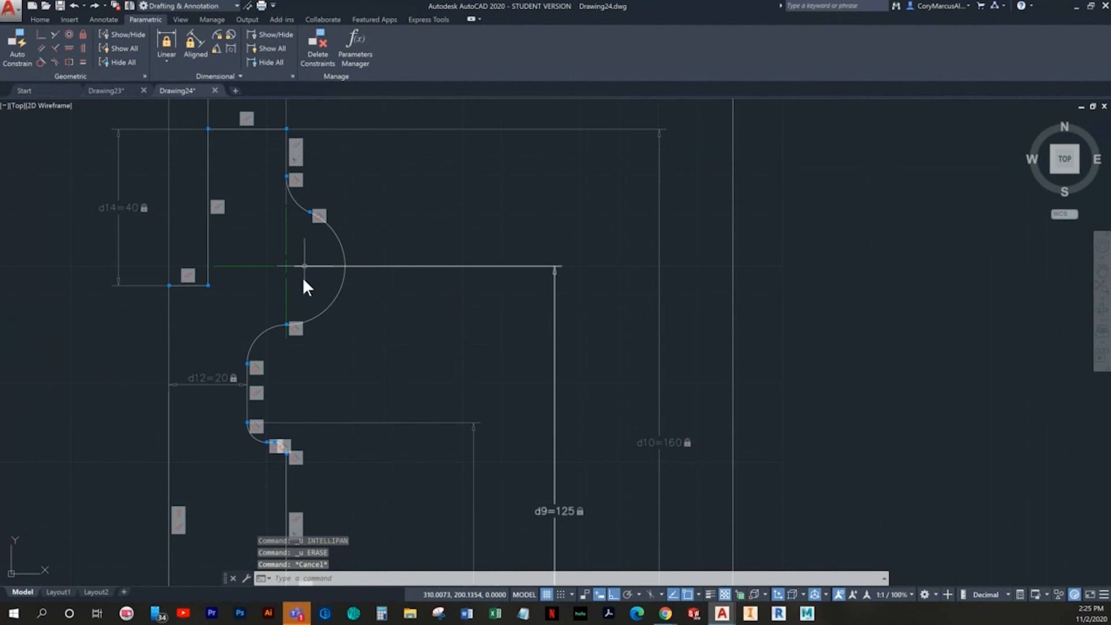
{"action": "key", "text": "Escape"}
Test how the large arc is constrained by stretching it from its center point, and undo the stretch
{"action": "scroll", "coordinate": [390, 274], "scroll_direction": "down", "scroll_amount": 4}
{"action": "left_click", "coordinate": [437, 274]}
{"action": "left_click", "coordinate": [414, 258]}
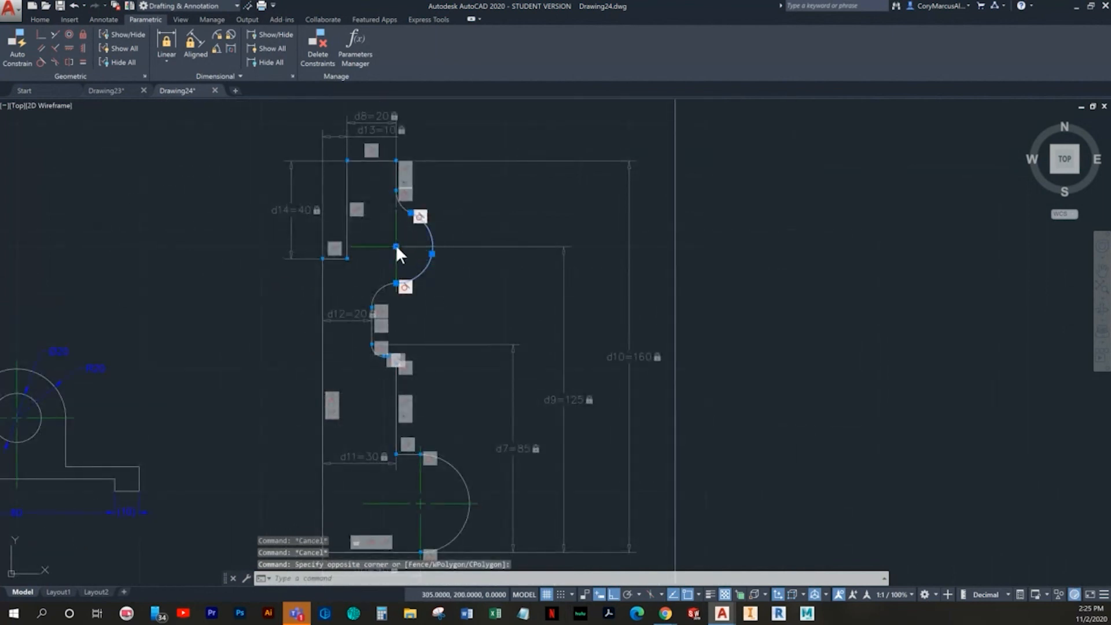
{"action": "left_click", "coordinate": [395, 247]}
{"action": "left_click", "coordinate": [543, 318]}
{"action": "key", "text": "ctrl+z"}
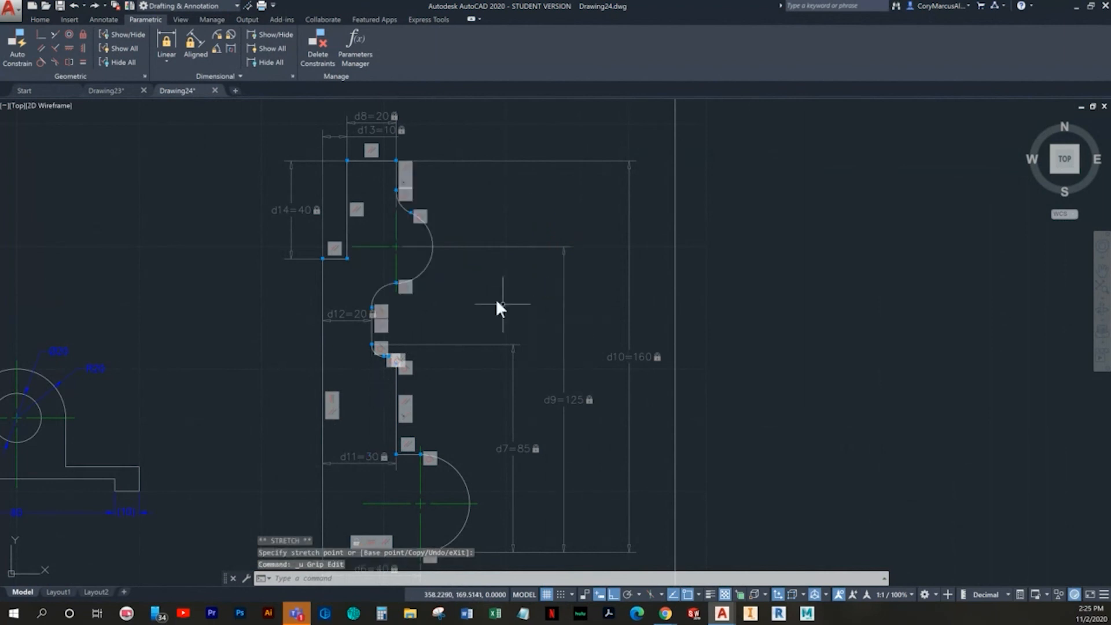
Examine the grips at the profile's upper corner and on the small arc above the large arc, cancelling each stretch
{"action": "scroll", "coordinate": [399, 321], "scroll_direction": "up", "scroll_amount": 5}
{"action": "key", "text": "Escape"}
{"action": "key", "text": "Escape"}
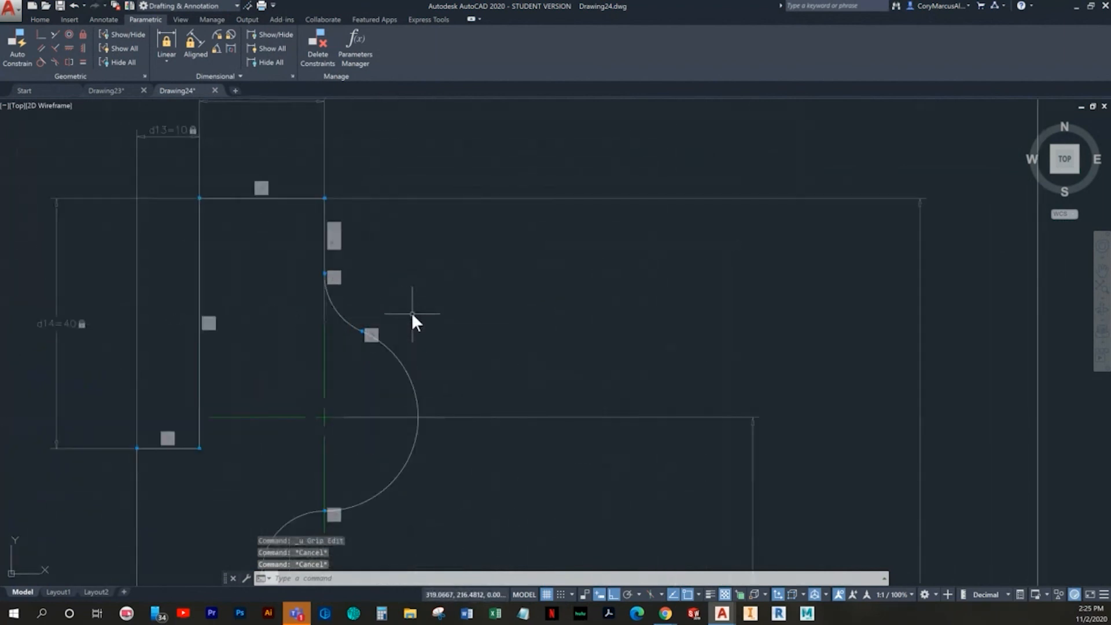
{"action": "left_click", "coordinate": [324, 197]}
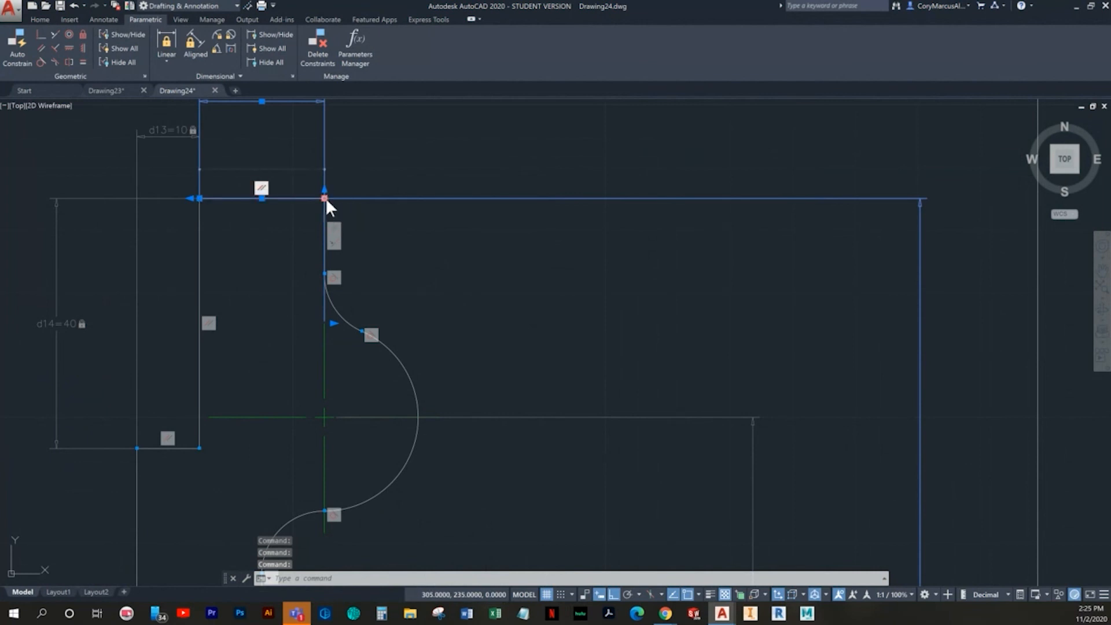
{"action": "left_click", "coordinate": [325, 198]}
{"action": "key", "text": "Escape"}
{"action": "key", "text": "Escape"}
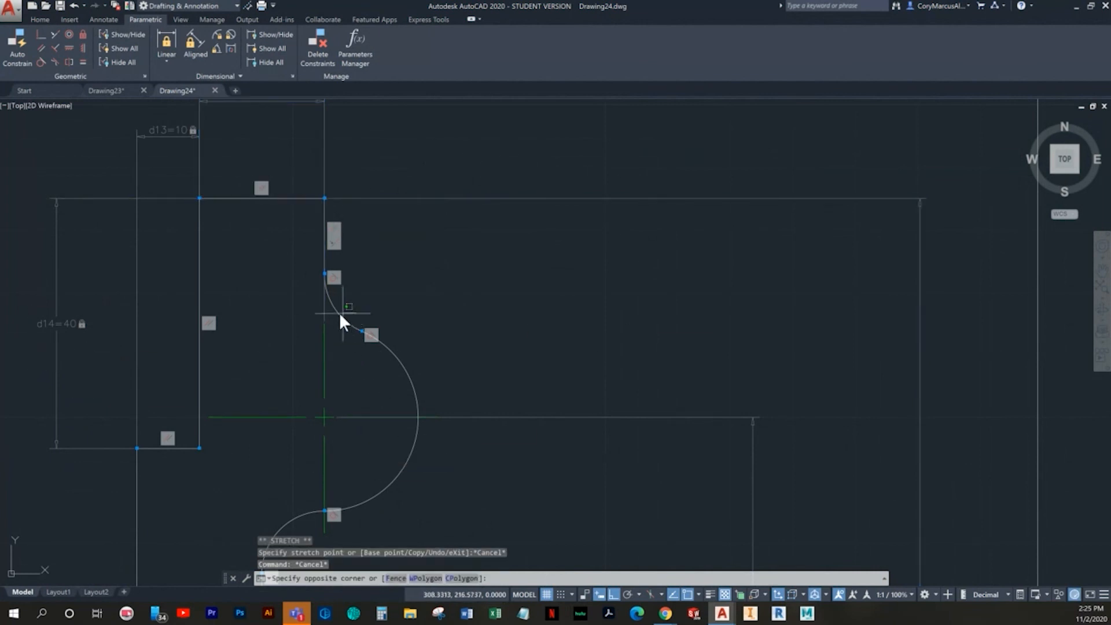
{"action": "left_click_drag", "start_coordinate": [352, 311], "coordinate": [329, 319]}
{"action": "left_click", "coordinate": [324, 275]}
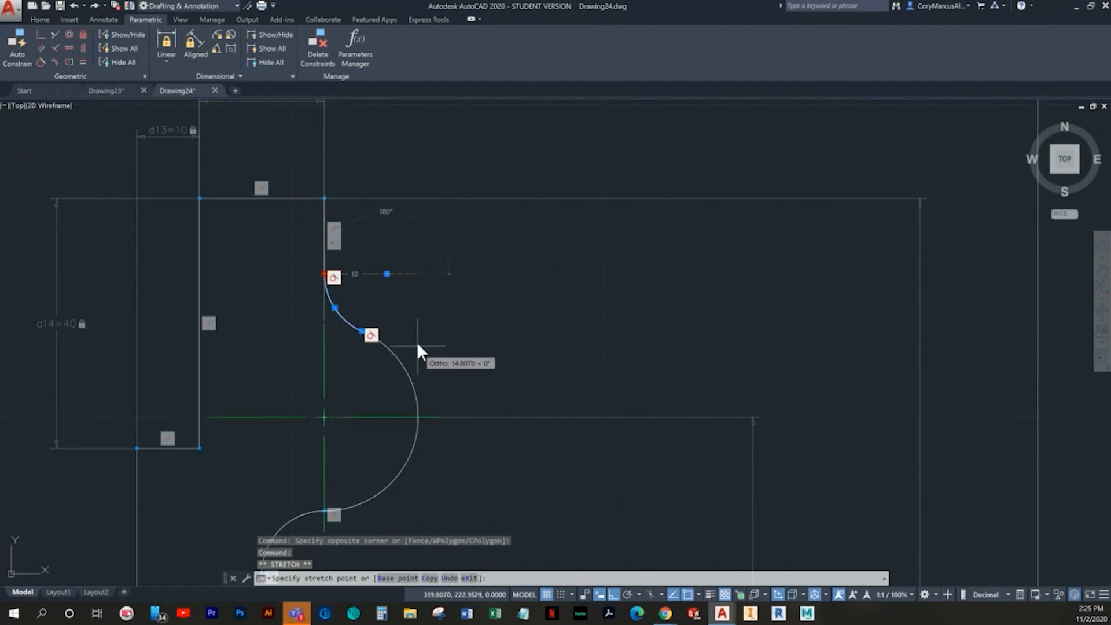
{"action": "key", "text": "Escape"}
{"action": "key", "text": "Escape"}
{"action": "key", "text": "Escape"}
{"action": "left_click", "coordinate": [557, 448]}
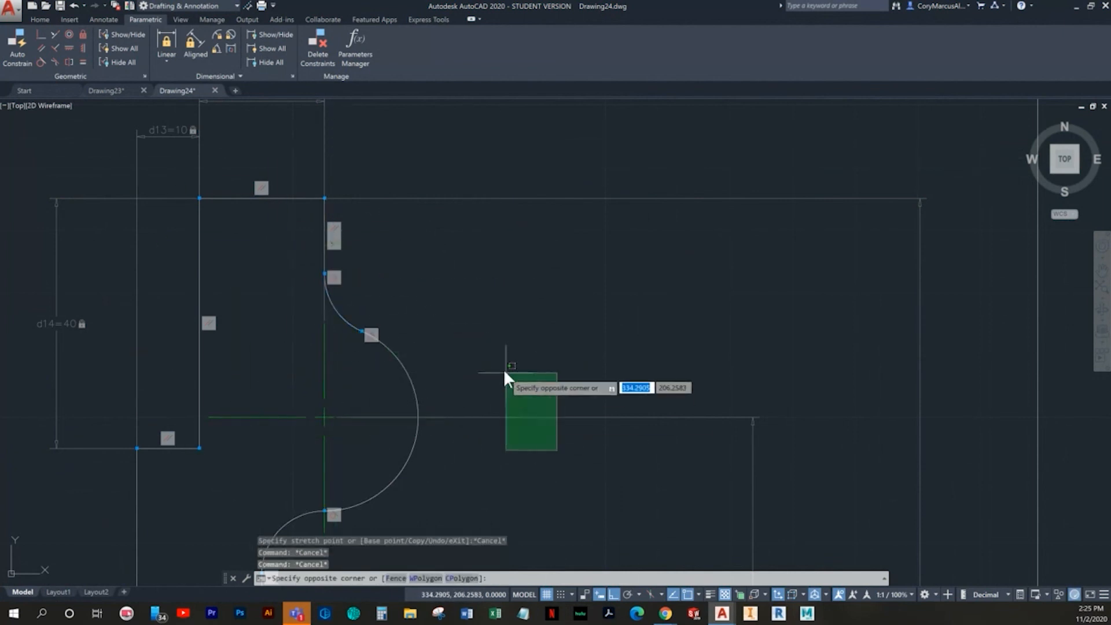
{"action": "left_click", "coordinate": [504, 371]}
{"action": "scroll", "coordinate": [482, 295], "scroll_direction": "down", "scroll_amount": 3}
{"action": "middle_click_drag", "start_coordinate": [482, 300], "coordinate": [459, 272]}
{"action": "key", "text": "Escape"}
{"action": "key", "text": "Escape"}
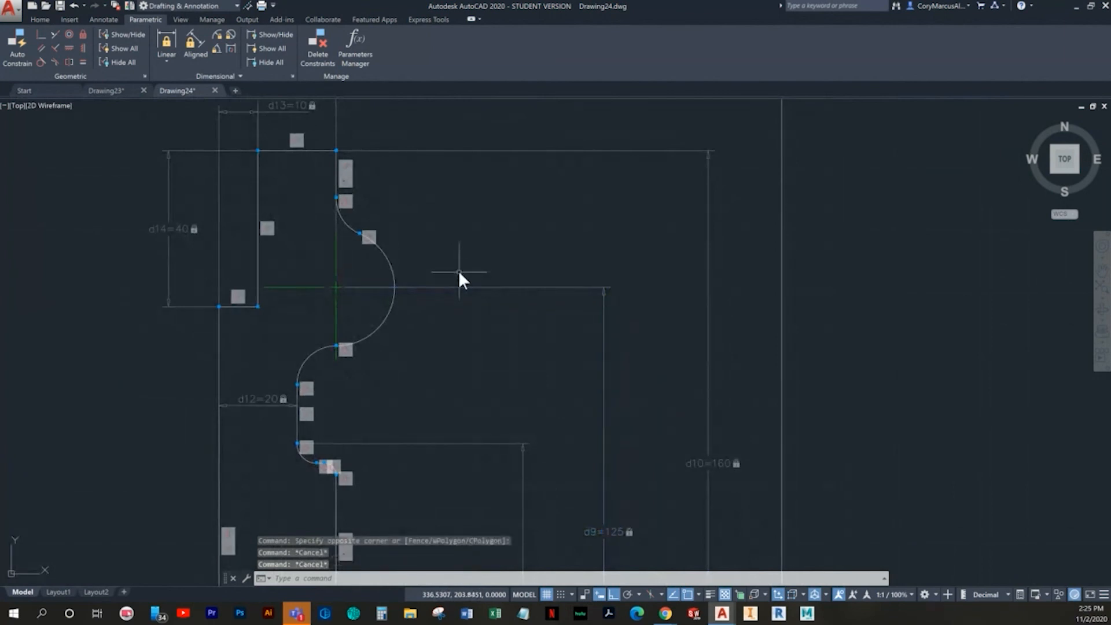
{"action": "key", "text": "alt+Tab"}
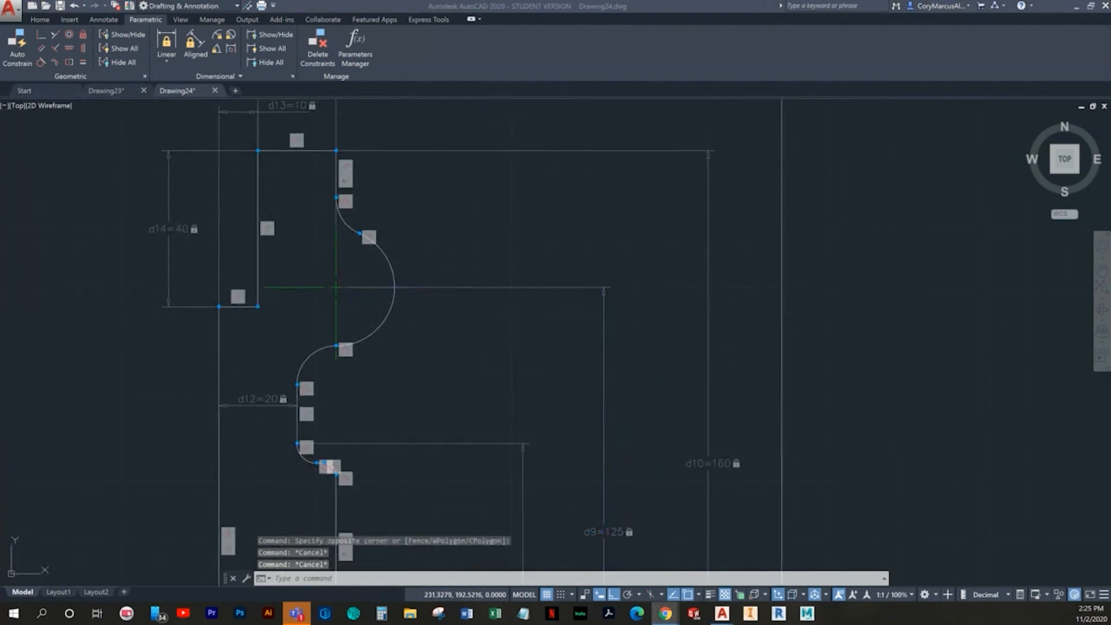
{"action": "left_click", "coordinate": [488, 417]}
{"action": "scroll", "coordinate": [488, 417], "scroll_direction": "down", "scroll_amount": 4}
{"action": "middle_click_drag", "start_coordinate": [489, 417], "coordinate": [431, 362]}
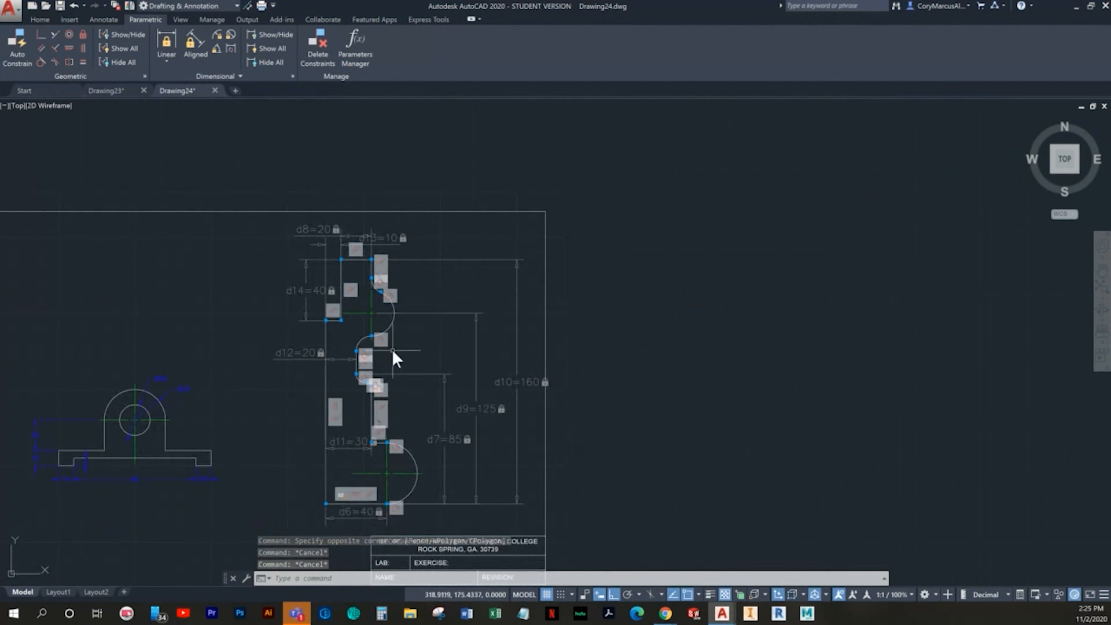
Add a vertical linear dimensional constraint from the lower end of the small arc below the upper large arc to the profile's bottom edge
{"action": "left_click", "coordinate": [166, 44]}
{"action": "scroll", "coordinate": [425, 349], "scroll_direction": "up", "scroll_amount": 8}
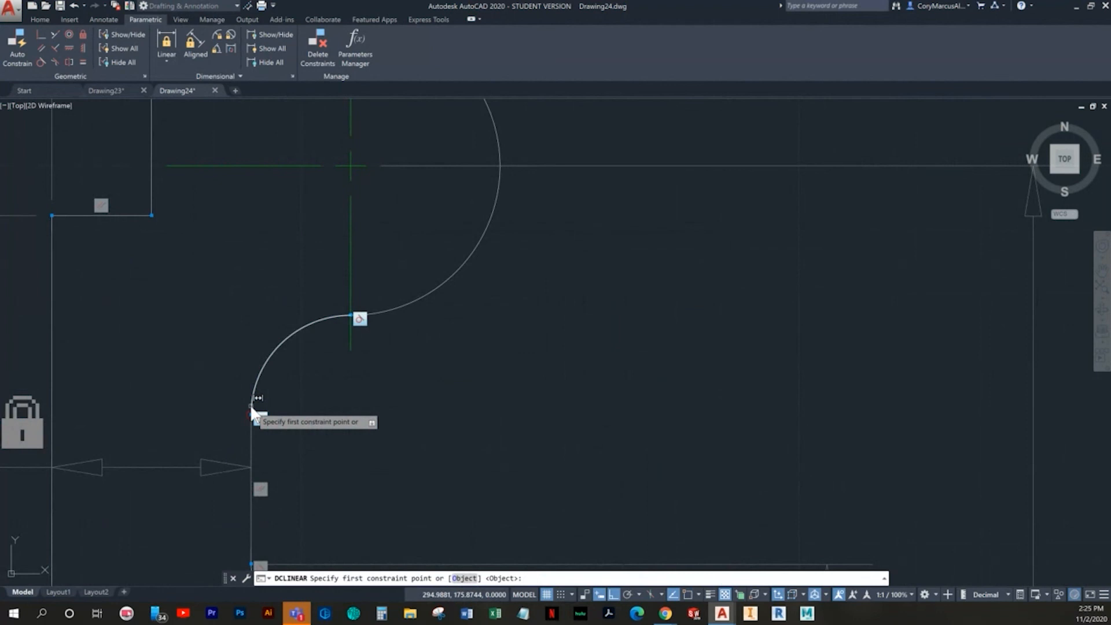
{"action": "left_click", "coordinate": [252, 406]}
{"action": "scroll", "coordinate": [329, 428], "scroll_direction": "down", "scroll_amount": 6}
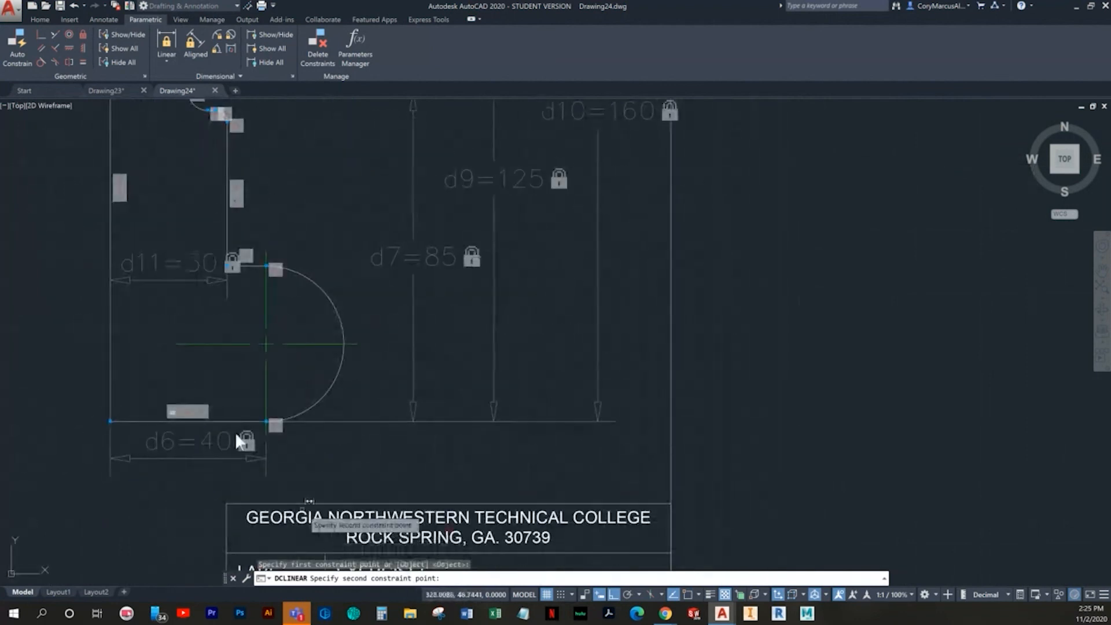
{"action": "left_click", "coordinate": [243, 419]}
{"action": "middle_click_drag", "start_coordinate": [346, 313], "coordinate": [298, 462]}
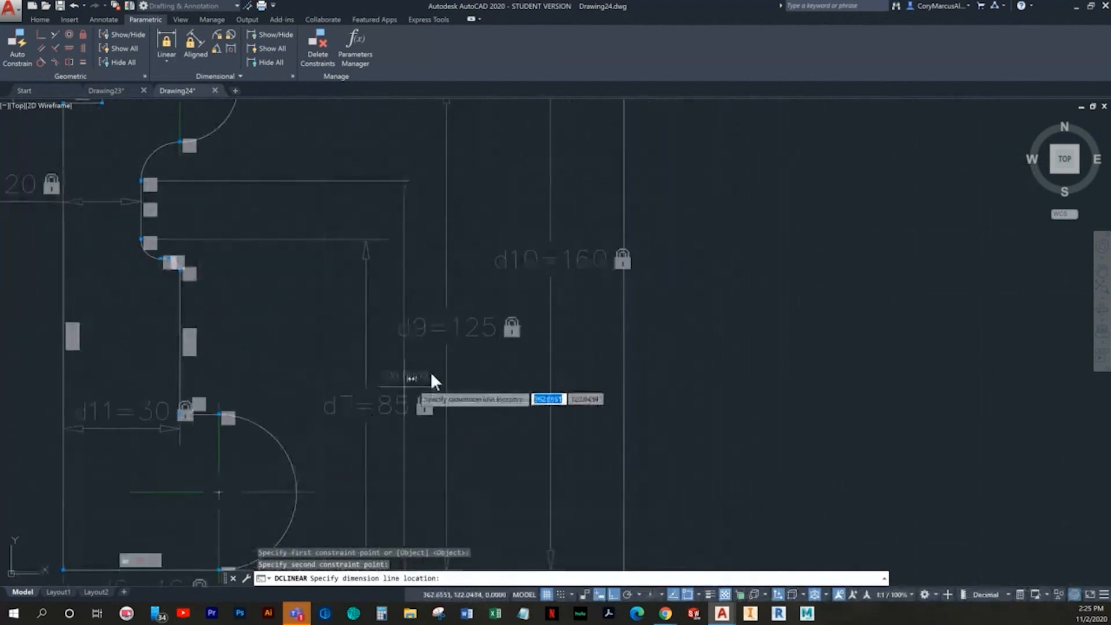
{"action": "scroll", "coordinate": [116, 181], "scroll_direction": "up", "scroll_amount": 6}
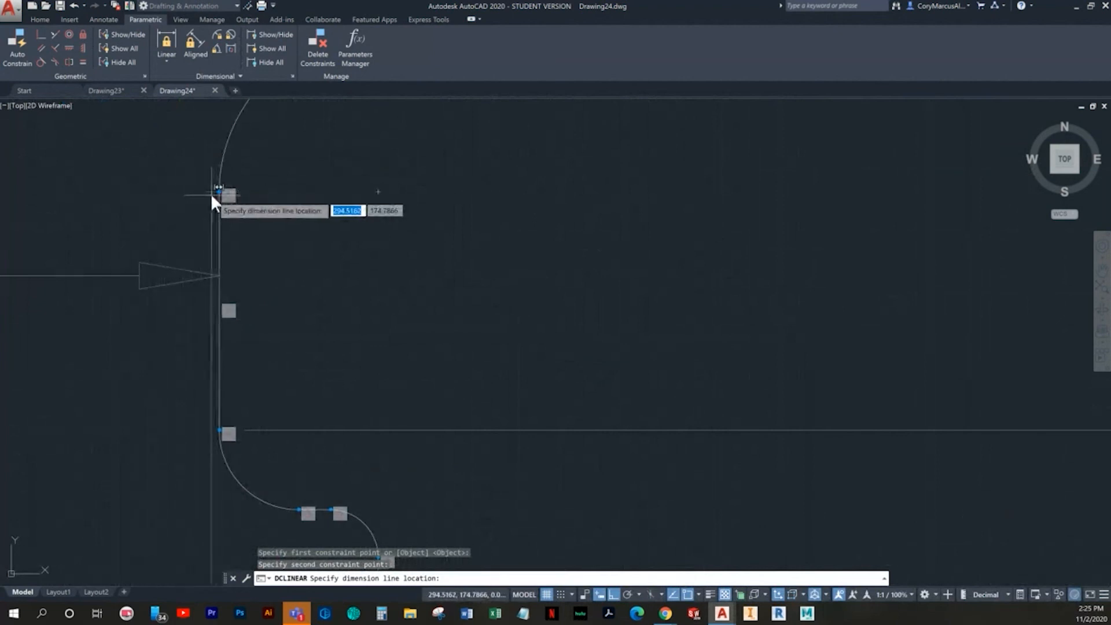
{"action": "scroll", "coordinate": [565, 285], "scroll_direction": "down", "scroll_amount": 7}
{"action": "scroll", "coordinate": [441, 285], "scroll_direction": "up", "scroll_amount": 2}
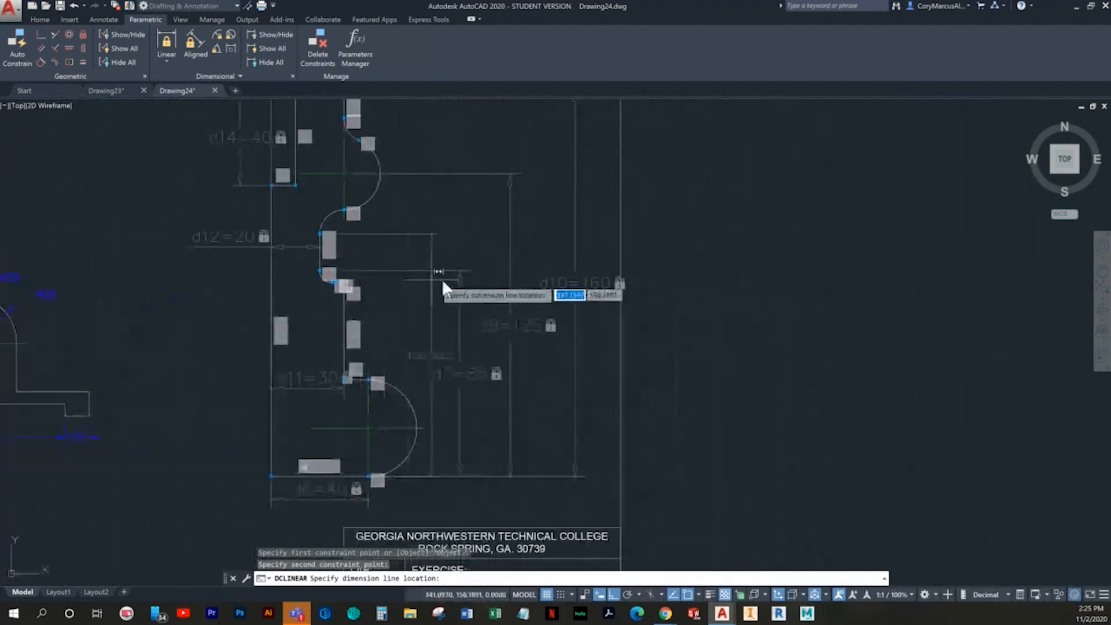
{"action": "left_click", "coordinate": [484, 254]}
{"action": "key", "text": "Return"}
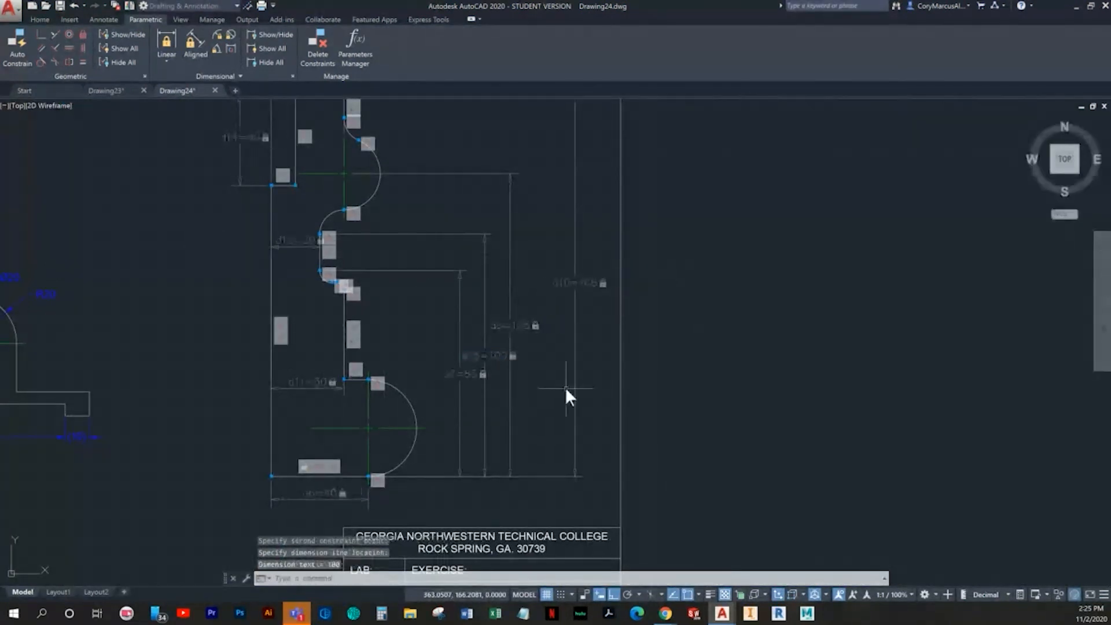
{"action": "key", "text": "Escape"}
{"action": "key", "text": "Escape"}
{"action": "key", "text": "Escape"}
Test the upper large arc again by stretching it away from the profile by its center point, and undo the stretch
{"action": "middle_click_drag", "start_coordinate": [435, 308], "coordinate": [406, 406]}
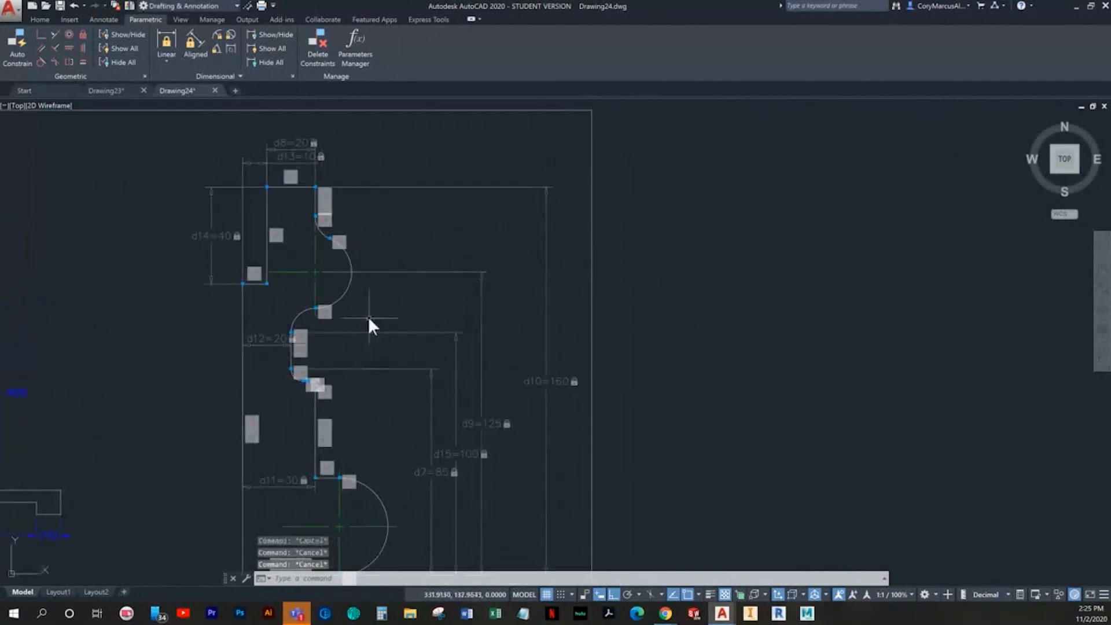
{"action": "left_click", "coordinate": [356, 264]}
{"action": "left_click", "coordinate": [344, 264]}
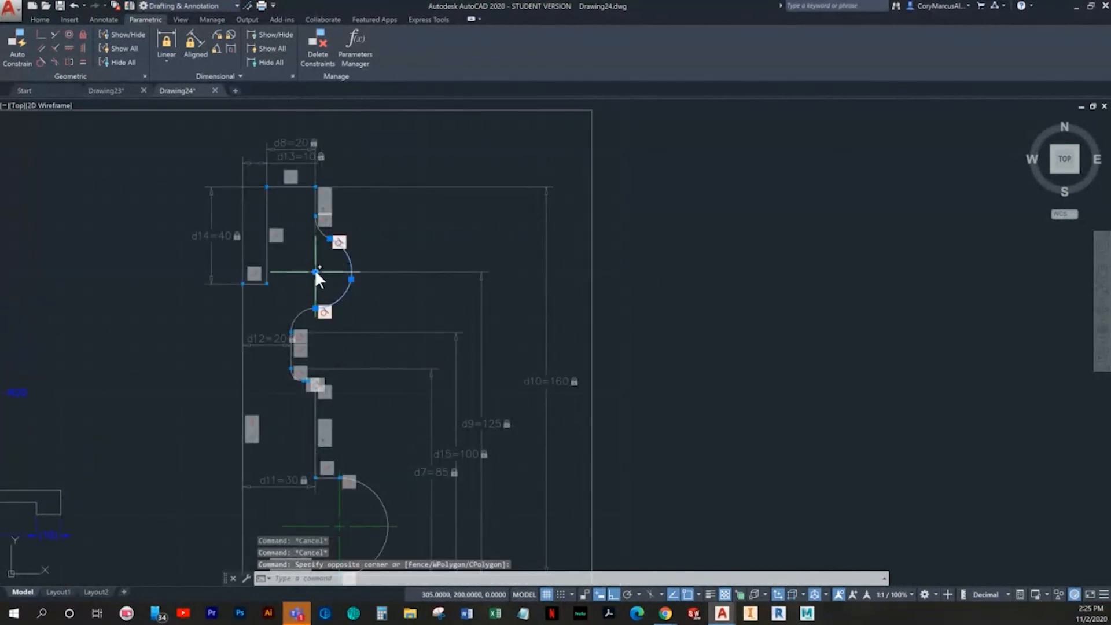
{"action": "left_click", "coordinate": [315, 271]}
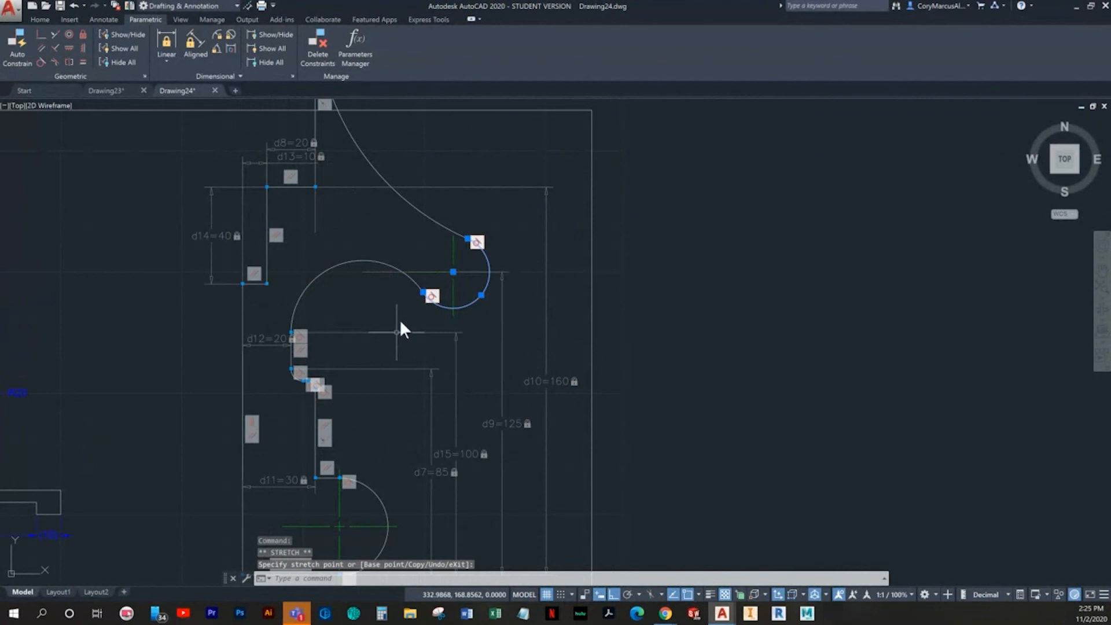
{"action": "left_click", "coordinate": [415, 325]}
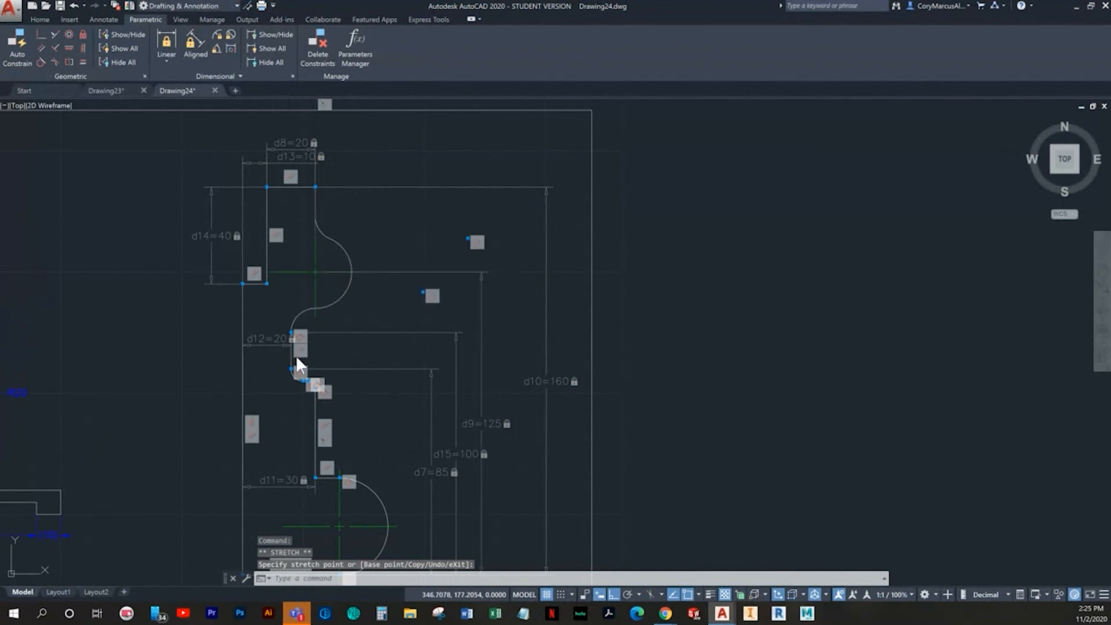
{"action": "key", "text": "ctrl+z"}
Add a radius dimensional constraint to the small arc just below the upper large arc
{"action": "scroll", "coordinate": [241, 272], "scroll_direction": "up", "scroll_amount": 2}
{"action": "scroll", "coordinate": [328, 327], "scroll_direction": "up", "scroll_amount": 3}
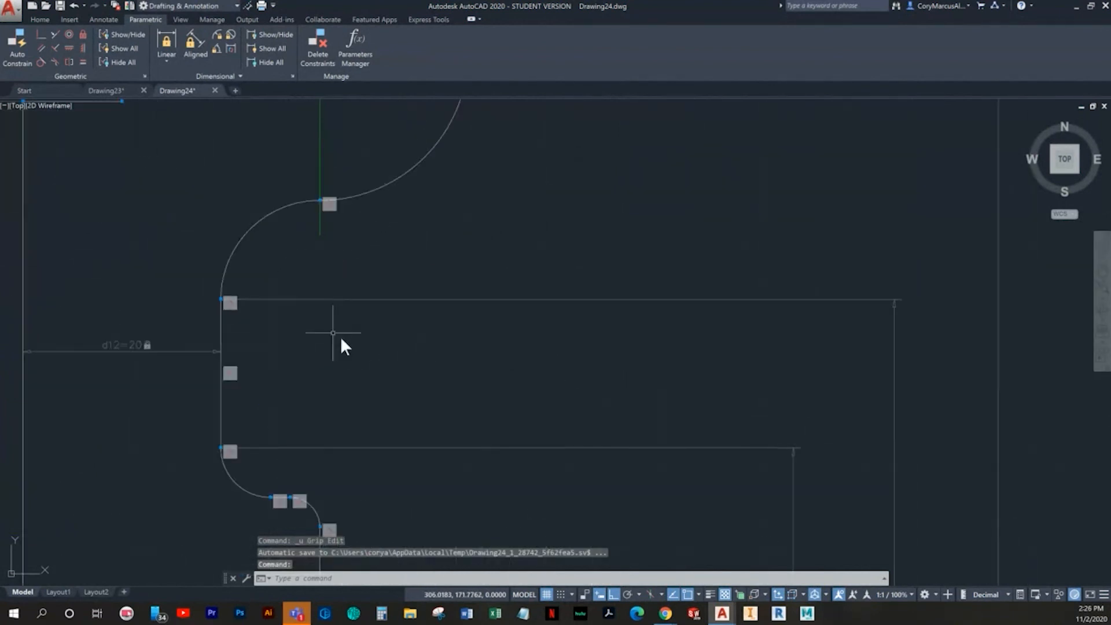
{"action": "middle_click_drag", "start_coordinate": [327, 327], "coordinate": [397, 374]}
{"action": "key", "text": "Escape"}
{"action": "key", "text": "Escape"}
{"action": "left_click", "coordinate": [168, 43]}
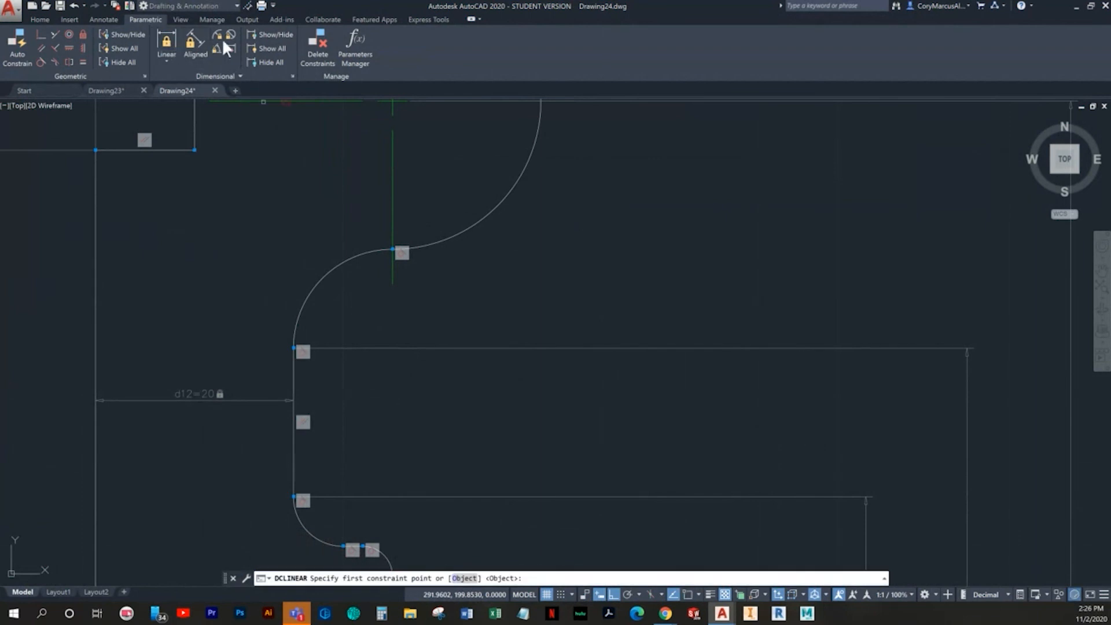
{"action": "left_click", "coordinate": [218, 36]}
{"action": "left_click", "coordinate": [347, 260]}
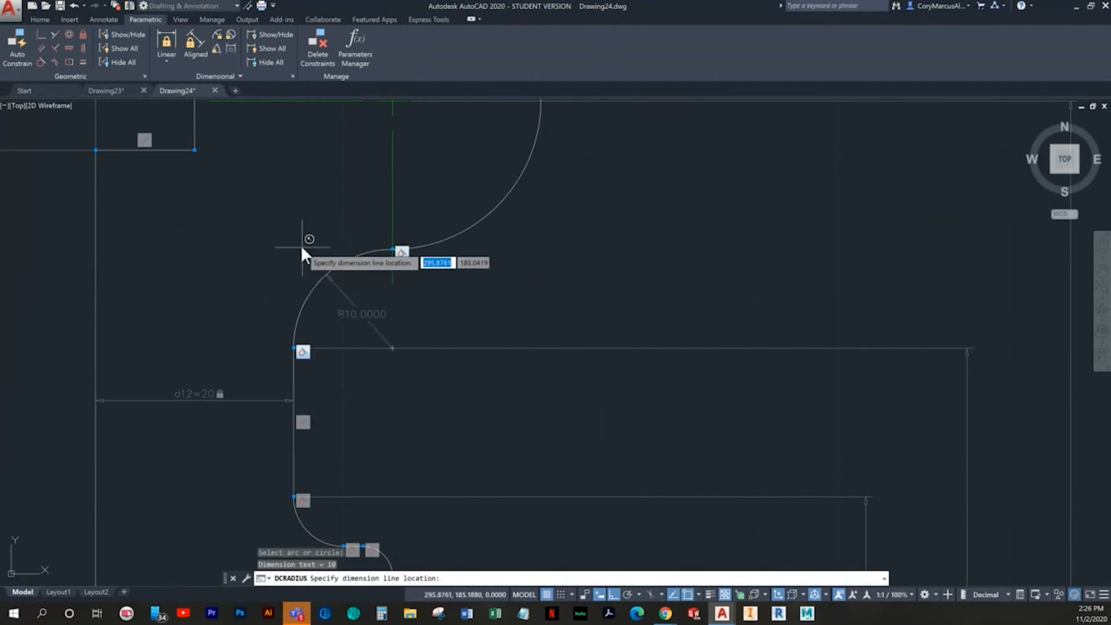
{"action": "left_click", "coordinate": [312, 227]}
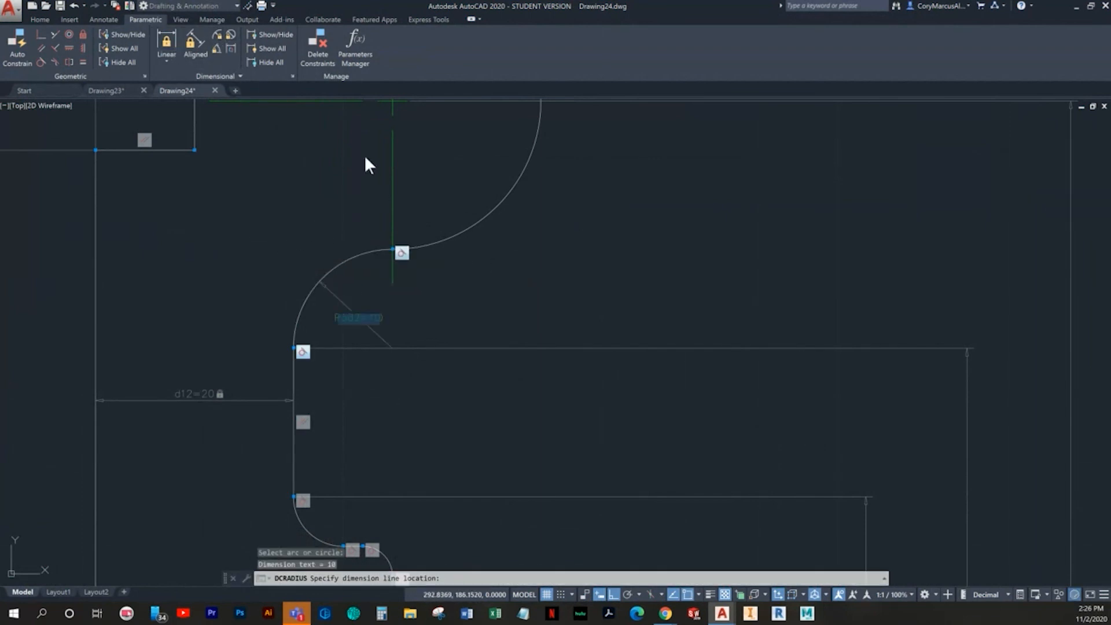
Add radius dimensional constraints to the two small fillets at the lower end of the recess, placing their dimensions on opposite sides of the profile
{"action": "left_click", "coordinate": [232, 36]}
{"action": "middle_click_drag", "start_coordinate": [433, 408], "coordinate": [379, 256]}
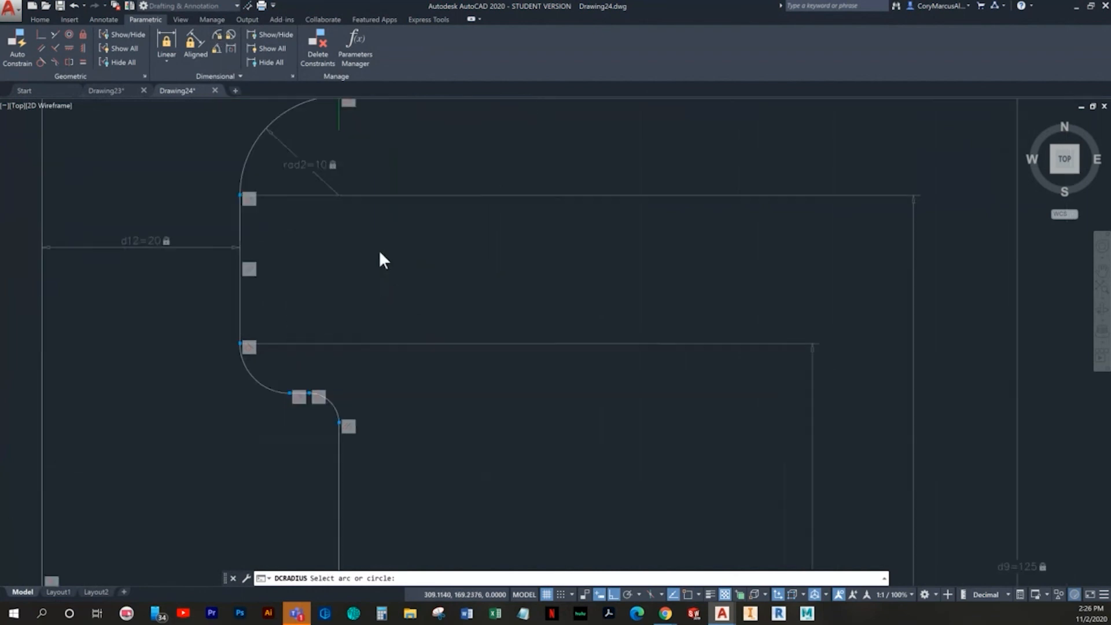
{"action": "left_click", "coordinate": [337, 412]}
{"action": "left_click", "coordinate": [362, 407]}
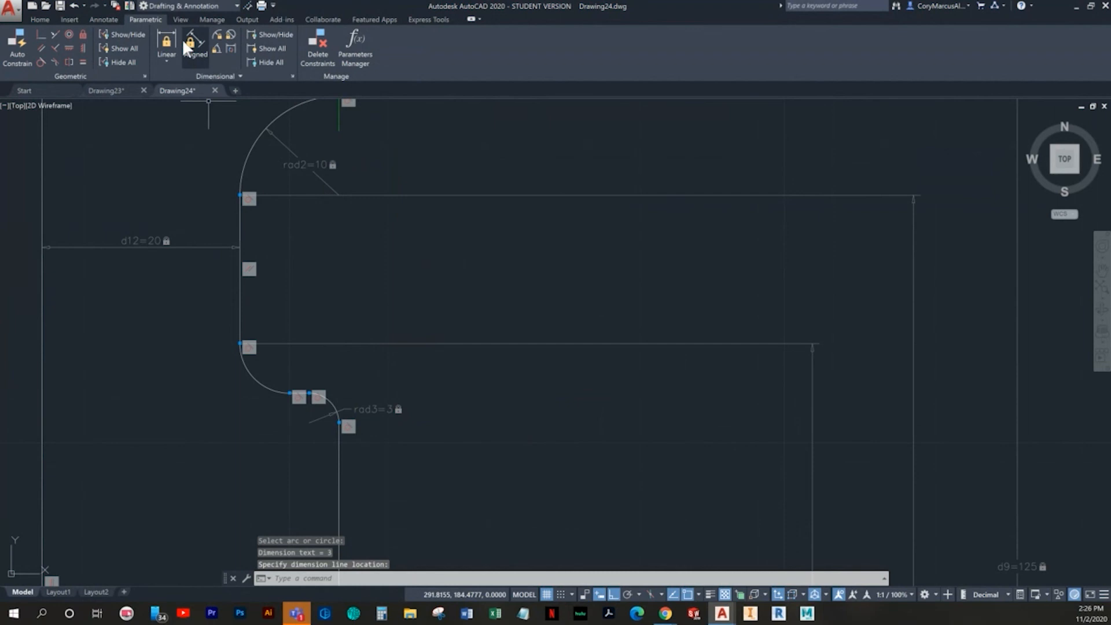
{"action": "left_click", "coordinate": [230, 36]}
{"action": "left_click", "coordinate": [265, 387]}
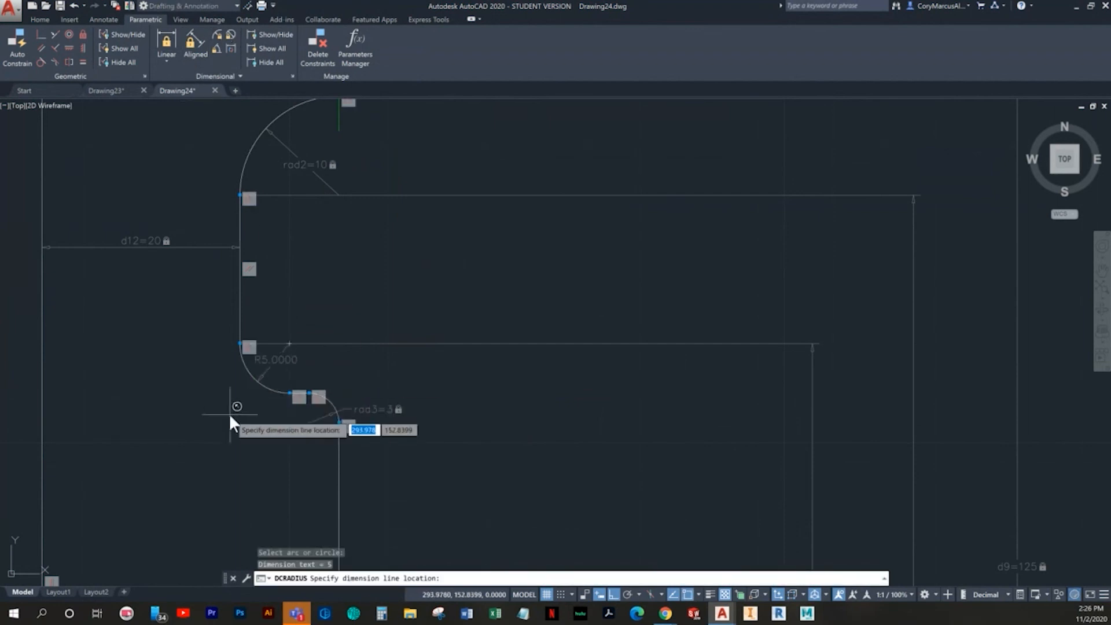
{"action": "left_click", "coordinate": [225, 428]}
Add a radius dimensional constraint to the large arc at the bottom of the profile
{"action": "middle_click_drag", "start_coordinate": [417, 441], "coordinate": [388, 123]}
{"action": "scroll", "coordinate": [388, 122], "scroll_direction": "down", "scroll_amount": 2}
{"action": "mouse_move", "coordinate": [385, 237]}
{"action": "middle_mouse_down"}
{"action": "mouse_move", "coordinate": [377, 262]}
{"action": "mouse_move", "coordinate": [353, 270]}
{"action": "middle_mouse_up"}
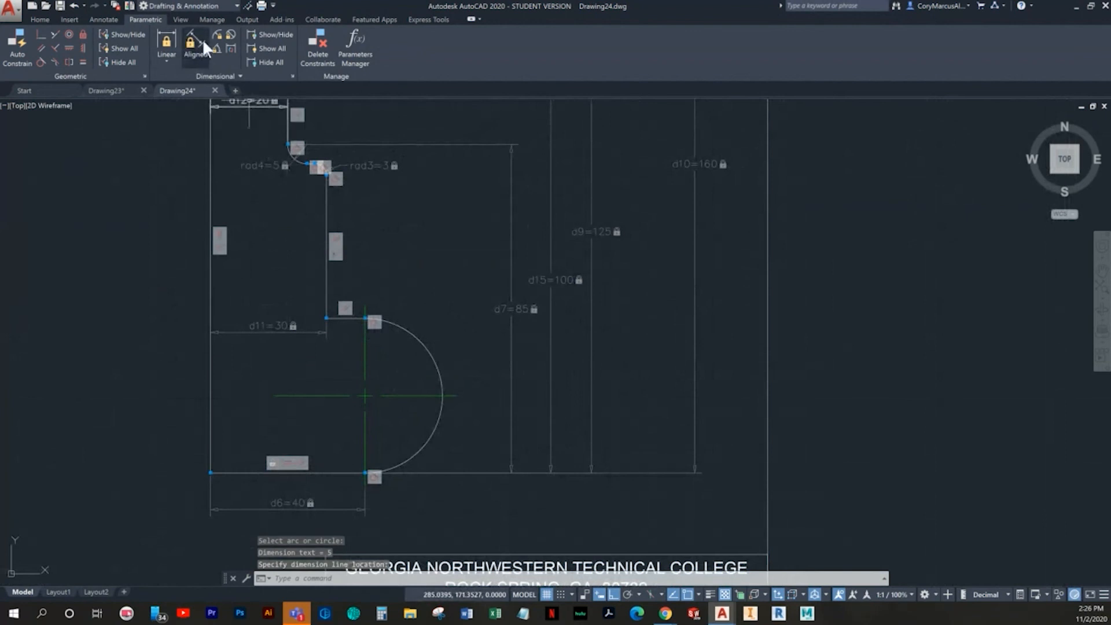
{"action": "left_click", "coordinate": [217, 32]}
{"action": "left_click", "coordinate": [406, 324]}
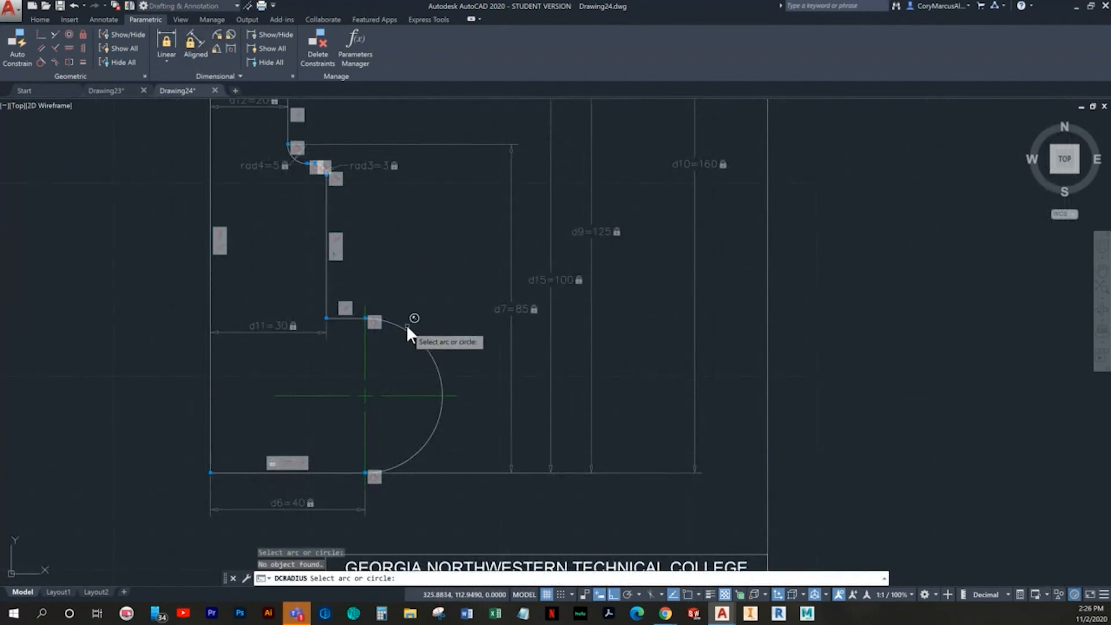
{"action": "left_click", "coordinate": [402, 327]}
{"action": "left_click", "coordinate": [425, 305]}
{"action": "key", "text": "Return"}
Add a radius dimensional constraint to the upper large arc, placing the dimension inside the arc
{"action": "scroll", "coordinate": [347, 307], "scroll_direction": "down", "scroll_amount": 2}
{"action": "middle_click_drag", "start_coordinate": [342, 313], "coordinate": [301, 428]}
{"action": "scroll", "coordinate": [255, 239], "scroll_direction": "up", "scroll_amount": 2}
{"action": "middle_click_drag", "start_coordinate": [255, 240], "coordinate": [251, 301]}
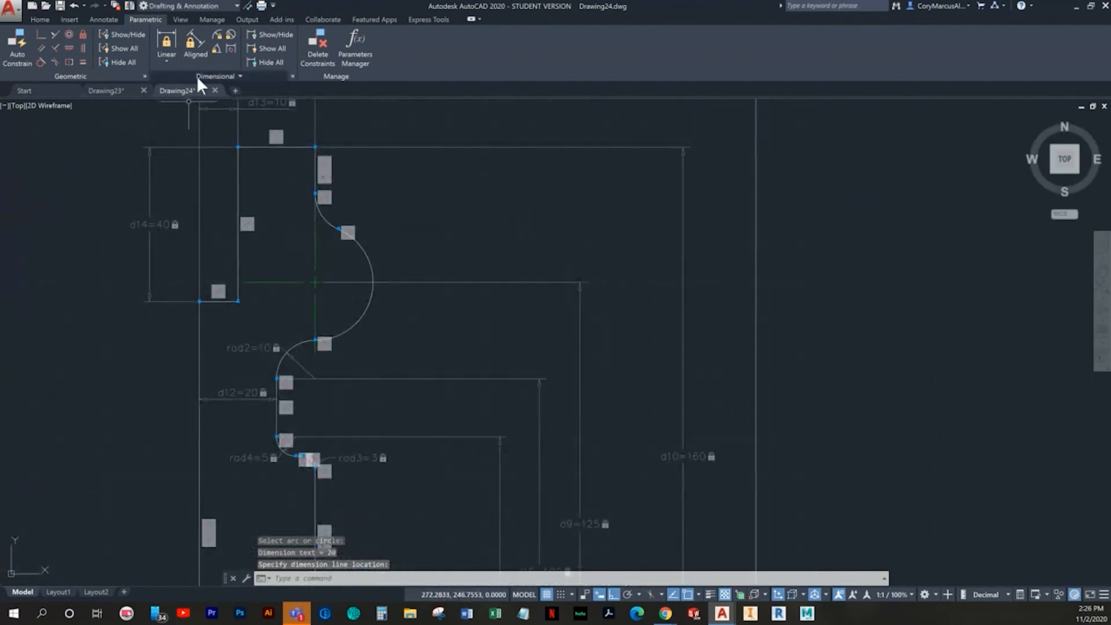
{"action": "left_click", "coordinate": [219, 33]}
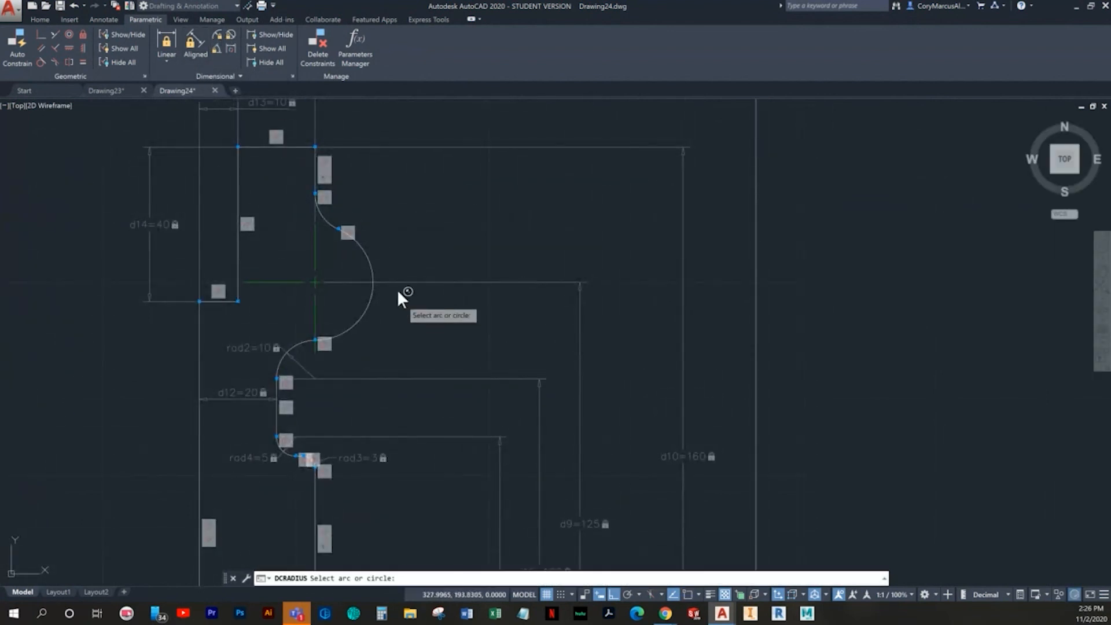
{"action": "left_click", "coordinate": [373, 296]}
{"action": "left_click", "coordinate": [369, 303]}
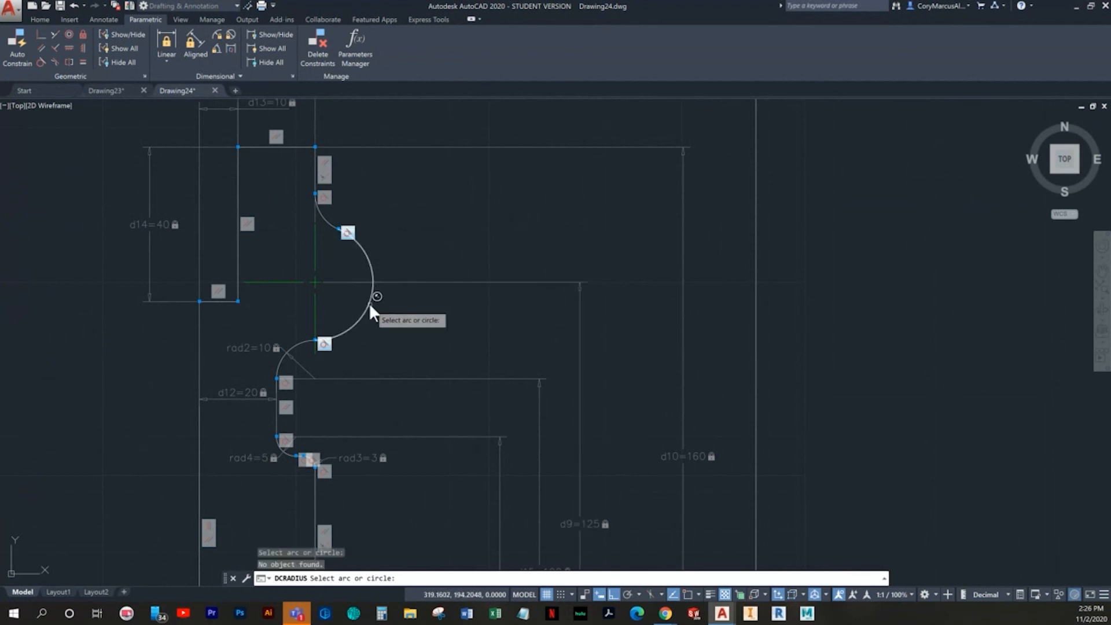
{"action": "left_click", "coordinate": [389, 363]}
Add a radius dimensional constraint to the small arc just above the upper large arc
{"action": "left_click", "coordinate": [220, 36]}
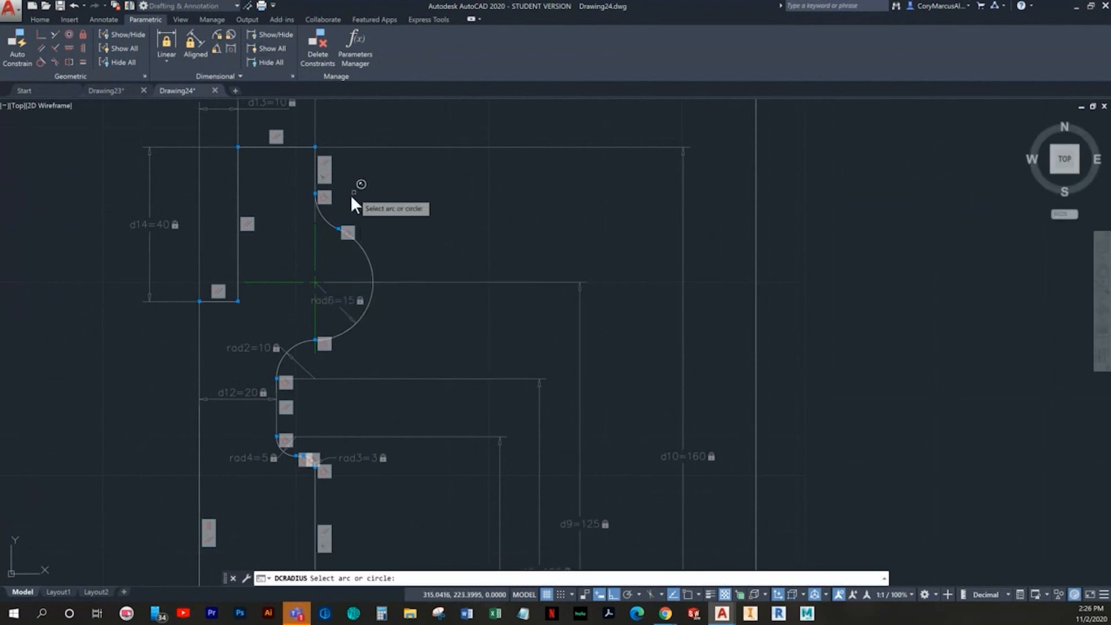
{"action": "left_click", "coordinate": [326, 221]}
{"action": "left_click", "coordinate": [355, 212]}
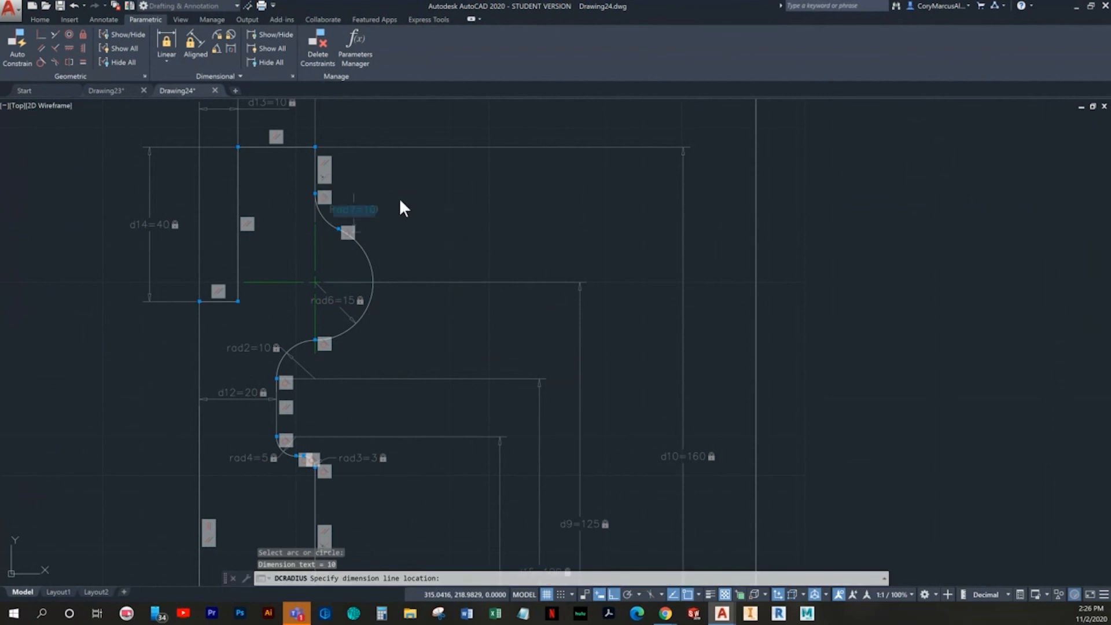
{"action": "scroll", "coordinate": [399, 284], "scroll_direction": "down", "scroll_amount": 5}
{"action": "scroll", "coordinate": [392, 283], "scroll_direction": "up", "scroll_amount": 2}
{"action": "key", "text": "Escape"}
{"action": "key", "text": "Escape"}
{"action": "key", "text": "Escape"}
Hide all geometric and dimensional constraints in the drawing
{"action": "scroll", "coordinate": [381, 364], "scroll_direction": "up", "scroll_amount": 4}
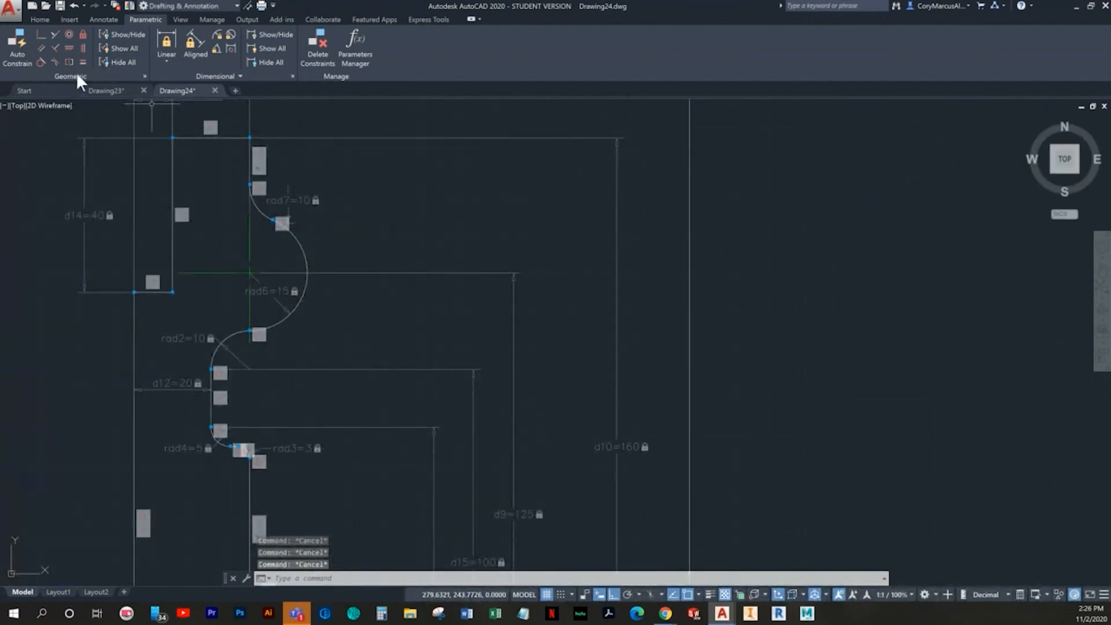
{"action": "left_click", "coordinate": [124, 52]}
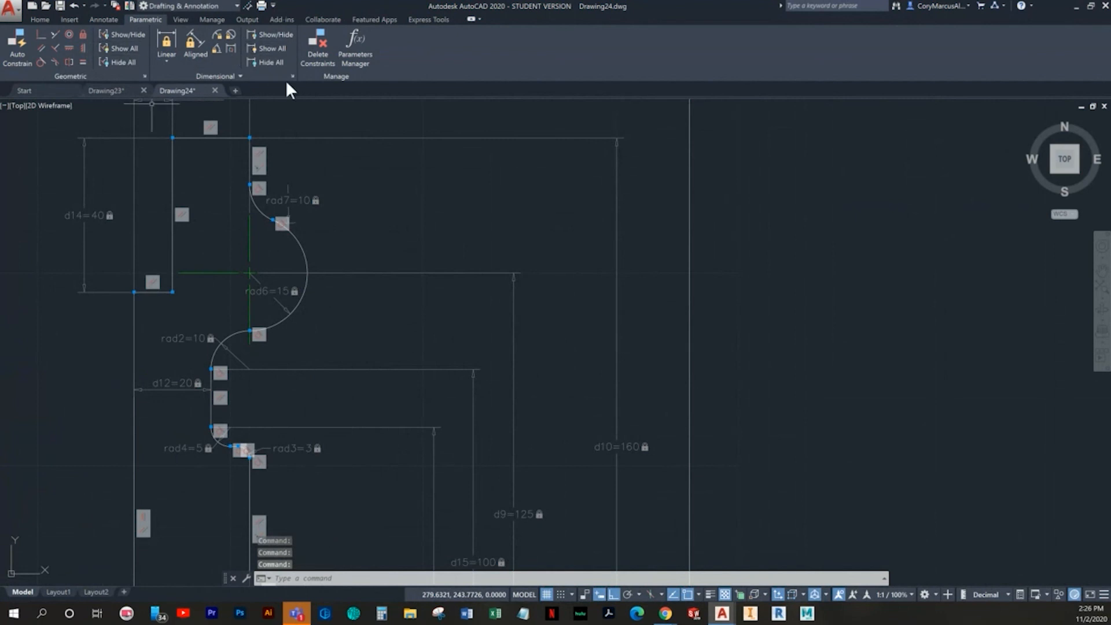
{"action": "left_click", "coordinate": [271, 61]}
{"action": "left_click", "coordinate": [123, 61]}
Test the upper large arc by stretching it from its midpoint grip, and cancel the stretch
{"action": "left_click", "coordinate": [404, 230]}
{"action": "left_click", "coordinate": [349, 212]}
{"action": "key", "text": "Escape"}
{"action": "left_click", "coordinate": [317, 231]}
{"action": "left_click", "coordinate": [289, 233]}
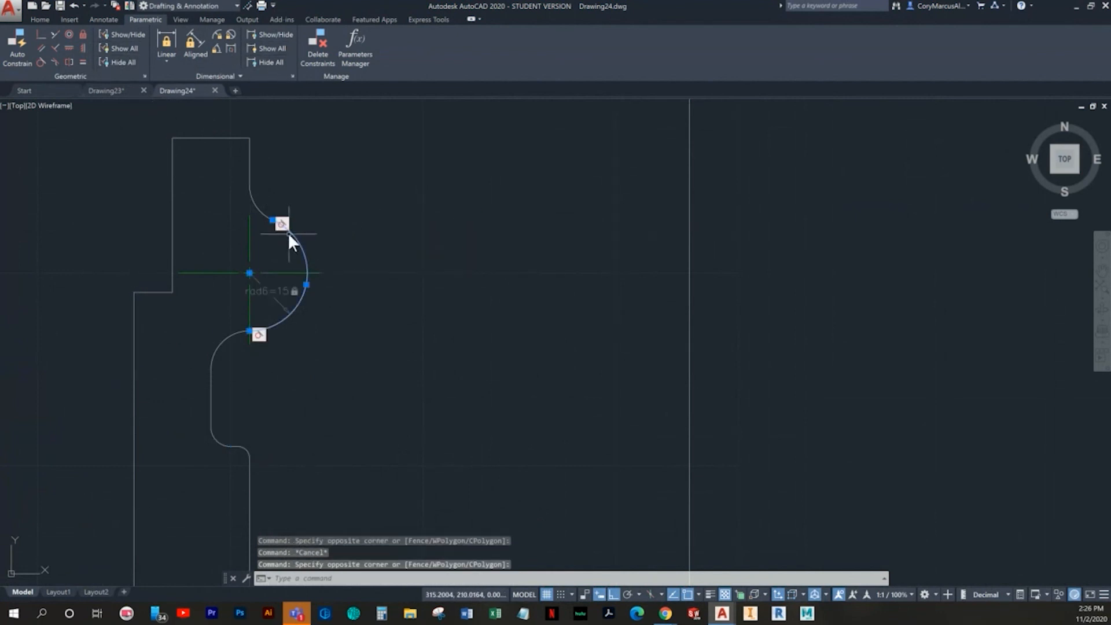
{"action": "left_click", "coordinate": [307, 283]}
{"action": "key", "text": "Escape"}
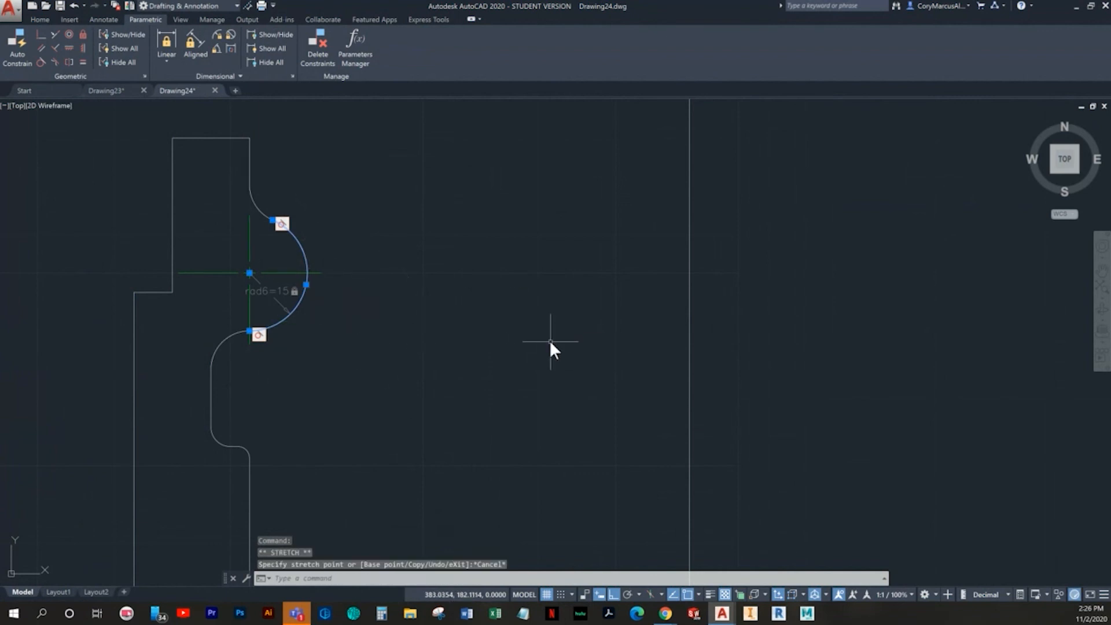
{"action": "middle_click_drag", "start_coordinate": [369, 311], "coordinate": [478, 349]}
{"action": "key", "text": "Escape"}
Test the lower end of the upper section's left vertical edge with a grip stretch, and cancel it
{"action": "left_click", "coordinate": [298, 292]}
{"action": "left_click", "coordinate": [268, 321]}
{"action": "left_click", "coordinate": [280, 331]}
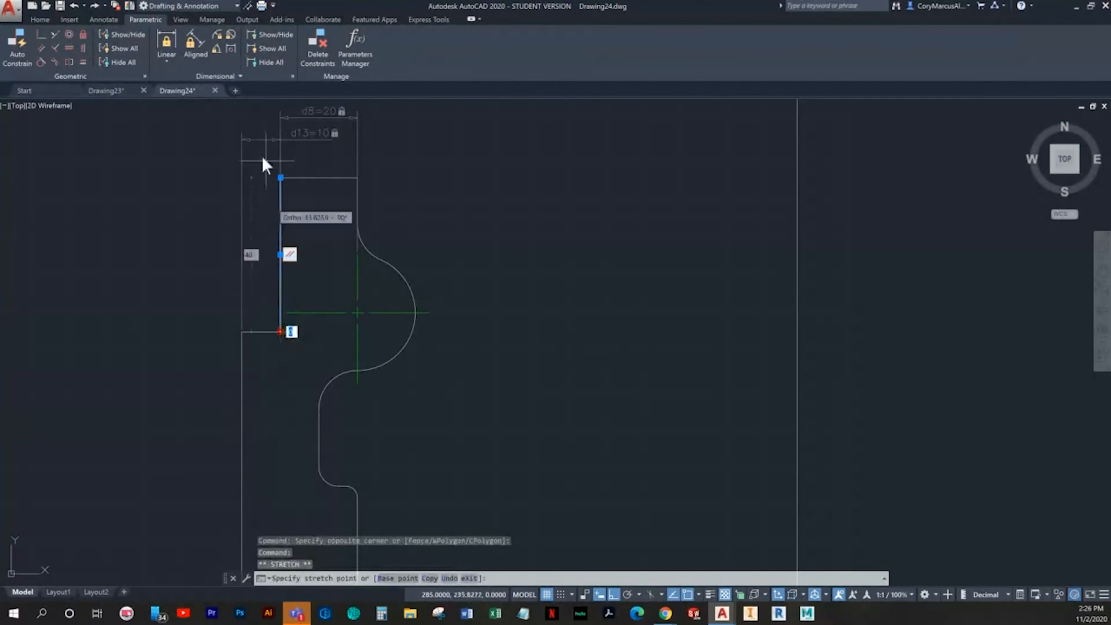
{"action": "key", "text": "Escape"}
{"action": "key", "text": "Escape"}
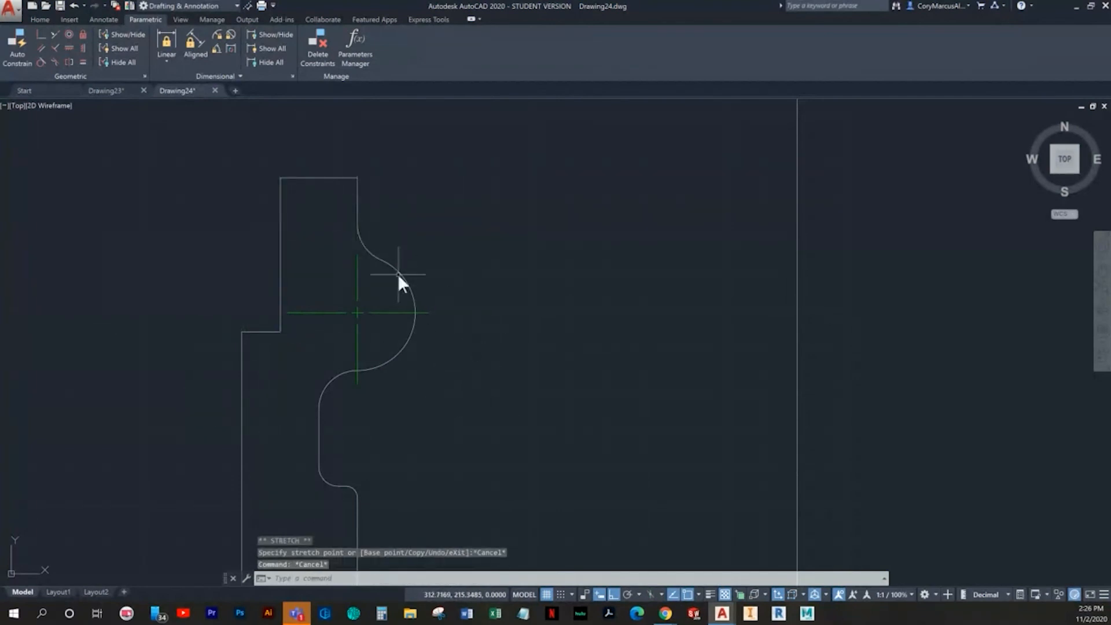
Test the profile's upper left corner by stretching the grip shared by its two edges, and cancel the stretch
{"action": "left_click", "coordinate": [300, 186]}
{"action": "left_click", "coordinate": [277, 174]}
{"action": "key", "text": "Escape"}
{"action": "left_click", "coordinate": [304, 190]}
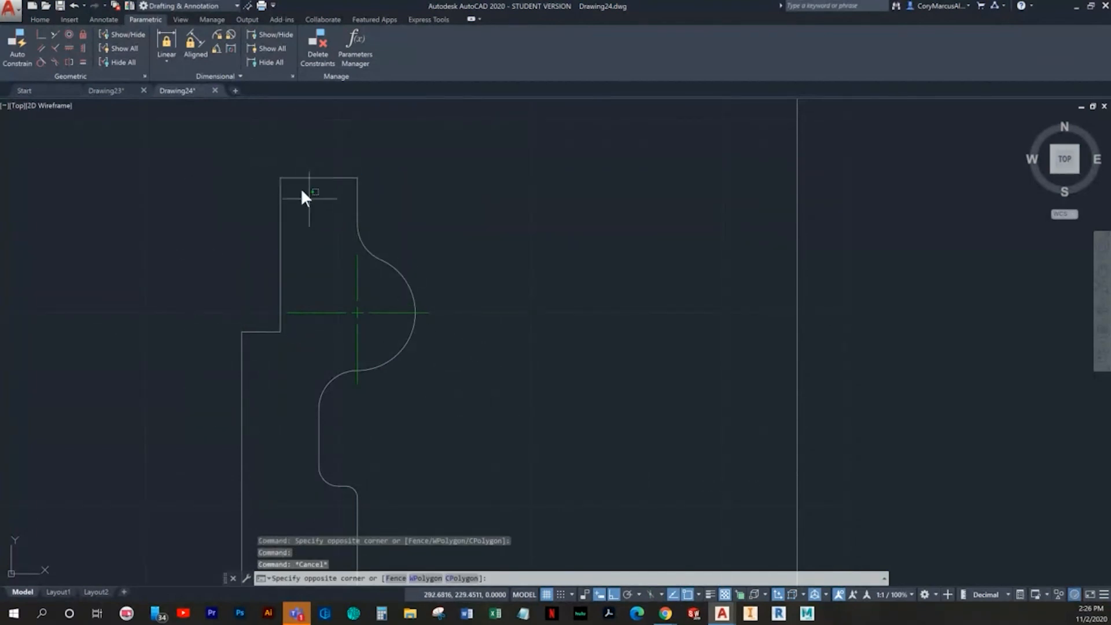
{"action": "left_click", "coordinate": [272, 162]}
{"action": "left_click", "coordinate": [281, 179]}
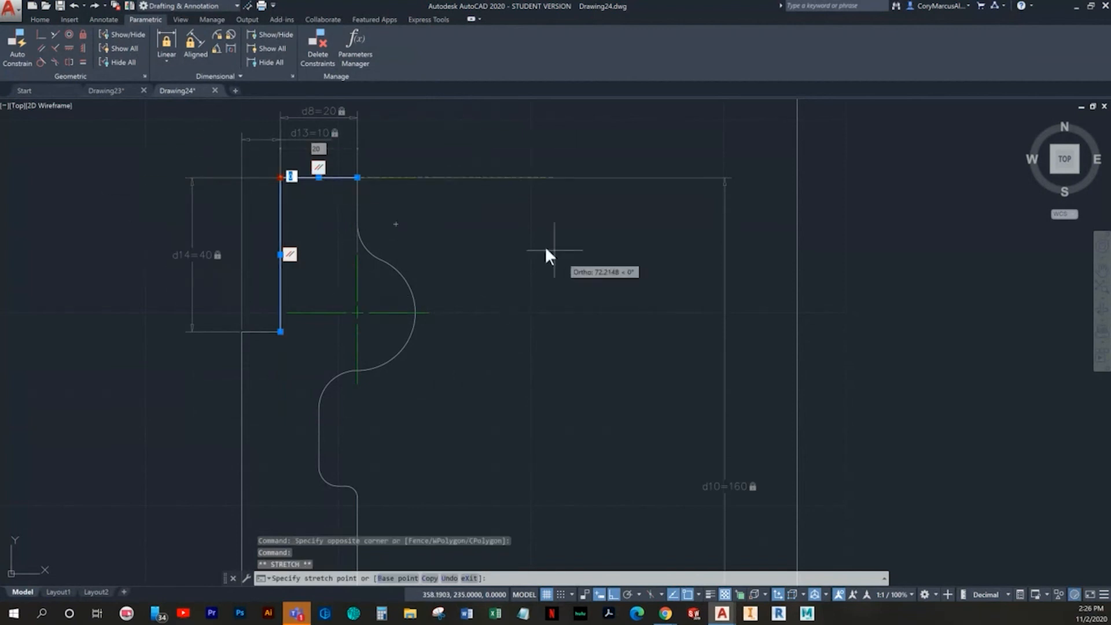
{"action": "key", "text": "Escape"}
{"action": "key", "text": "Escape"}
Test the profile's upper right corner with a grip stretch, and cancel it
{"action": "left_click", "coordinate": [379, 187]}
{"action": "left_click", "coordinate": [352, 161]}
{"action": "left_click", "coordinate": [357, 179]}
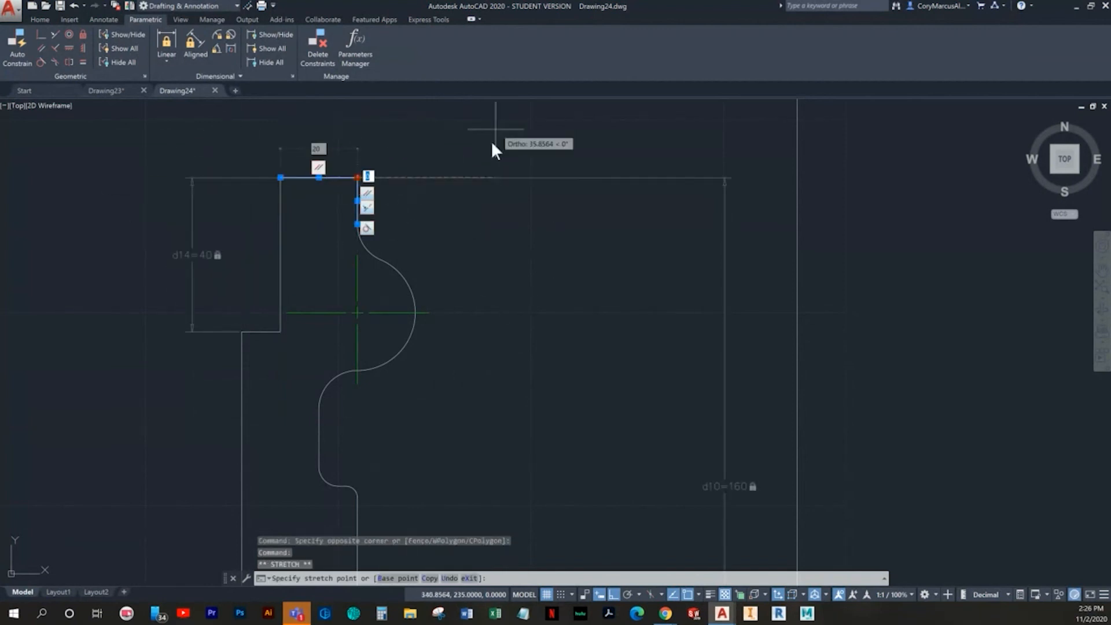
{"action": "key", "text": "Escape"}
{"action": "key", "text": "Escape"}
Retest the upper large arc with a stretch from its midpoint grip, and cancel the stretch
{"action": "left_click", "coordinate": [415, 290]}
{"action": "left_click", "coordinate": [405, 315]}
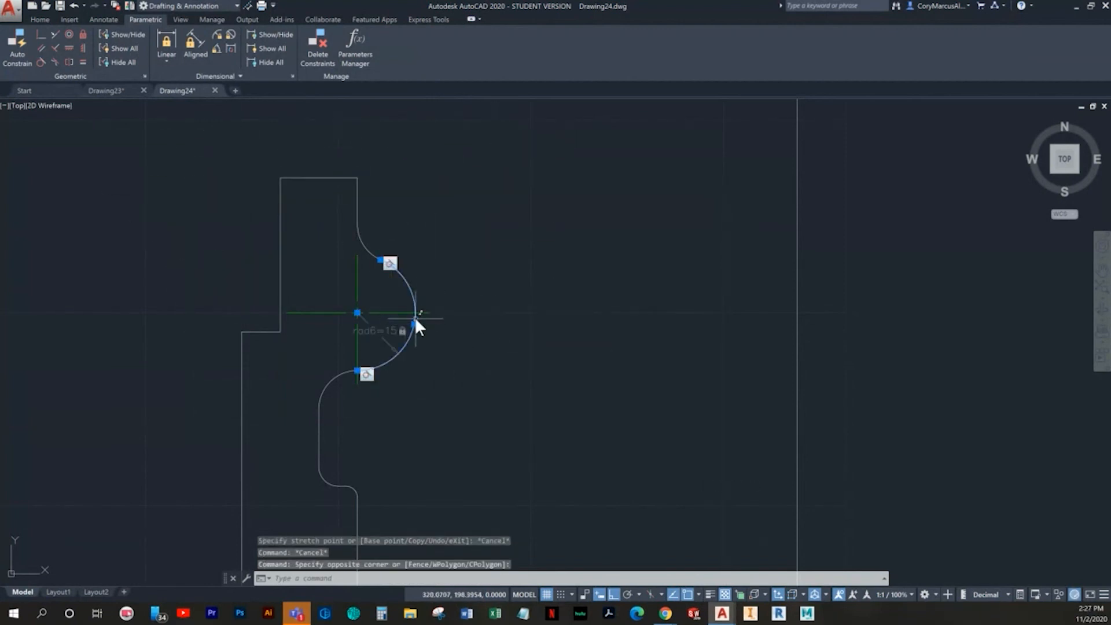
{"action": "left_click", "coordinate": [414, 324]}
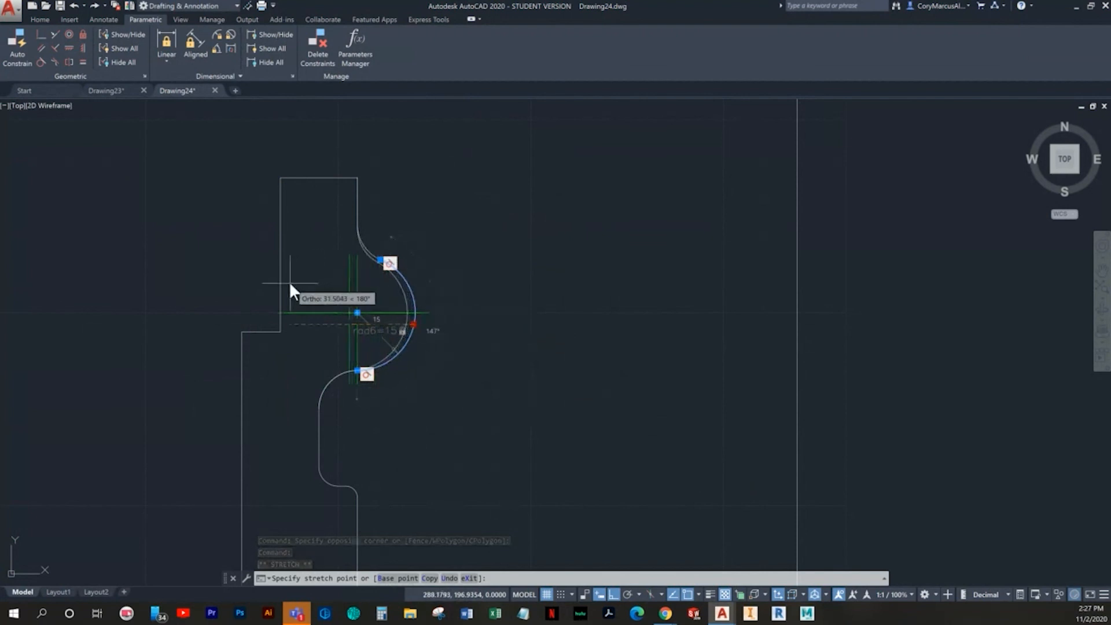
{"action": "key", "text": "Escape"}
{"action": "key", "text": "Escape"}
Test the radius-10 arc below the upper large arc by stretching its midpoint grip, and cancel the stretch
{"action": "middle_click_drag", "start_coordinate": [397, 402], "coordinate": [390, 348]}
{"action": "left_click", "coordinate": [337, 360]}
{"action": "left_click", "coordinate": [307, 349]}
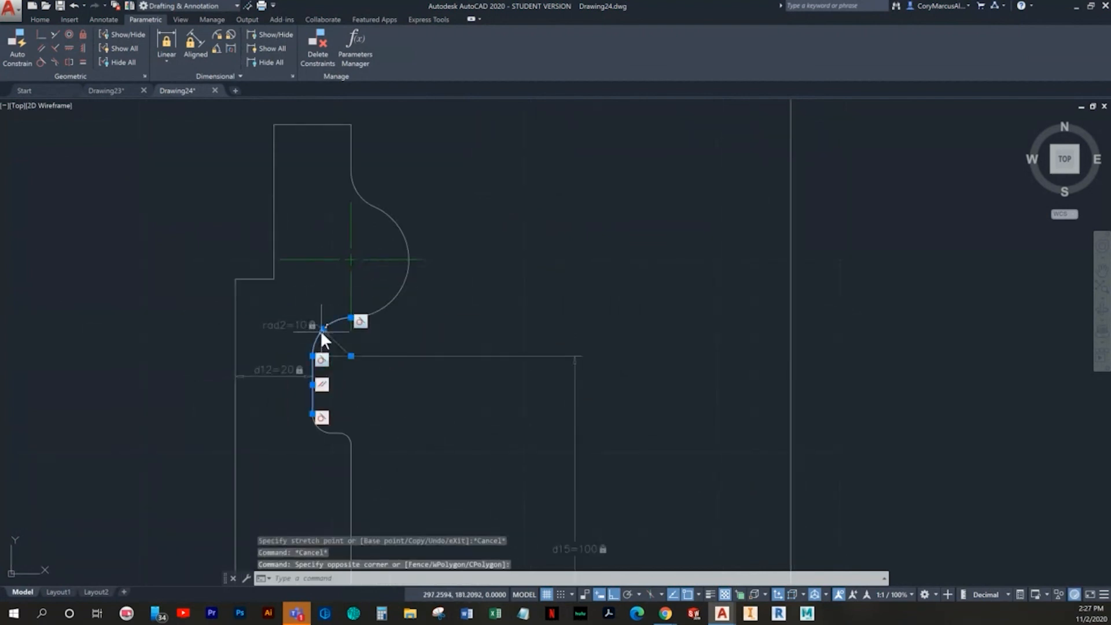
{"action": "left_click", "coordinate": [321, 328]}
{"action": "key", "text": "Escape"}
{"action": "key", "text": "Escape"}
Test the upper end of the lower inner vertical edge with a grip stretch, and cancel it
{"action": "left_click", "coordinate": [367, 475]}
{"action": "left_click", "coordinate": [325, 448]}
{"action": "left_click", "coordinate": [350, 444]}
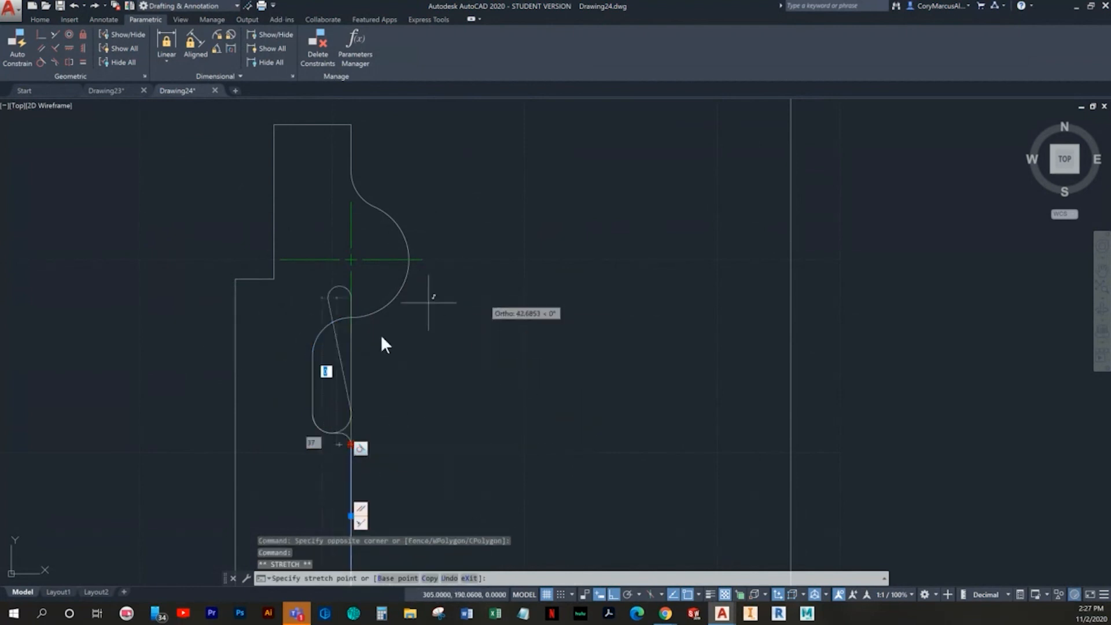
{"action": "key", "text": "Escape"}
Test the lower end of the short vertical edge above the small fillets with a grip stretch, and cancel it
{"action": "middle_click_drag", "start_coordinate": [371, 481], "coordinate": [385, 354]}
{"action": "left_click", "coordinate": [340, 278]}
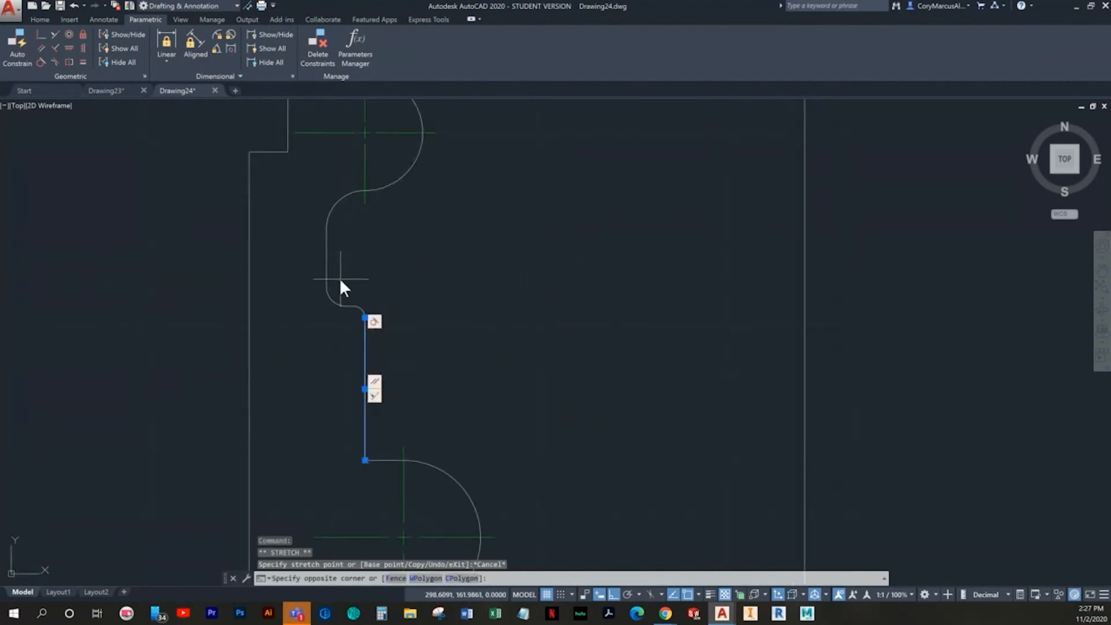
{"action": "left_click", "coordinate": [314, 287]}
{"action": "left_click", "coordinate": [325, 287]}
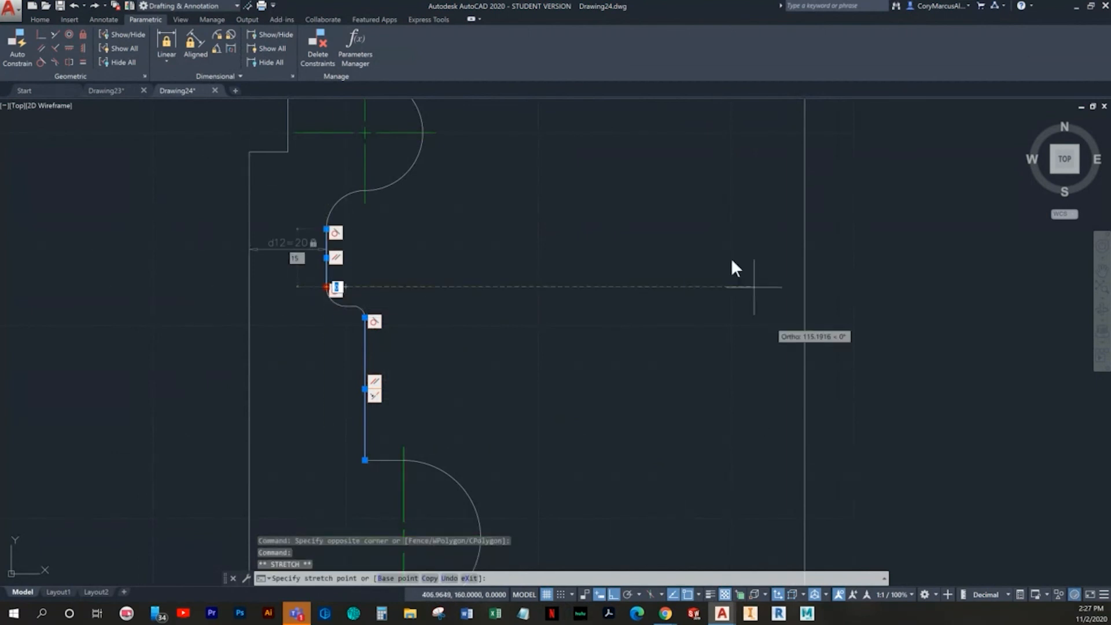
{"action": "key", "text": "Escape"}
{"action": "key", "text": "Escape"}
Repeat the stretch test on the lower inner vertical edge's upper end, and cancel it
{"action": "left_click", "coordinate": [407, 357]}
{"action": "left_click", "coordinate": [353, 356]}
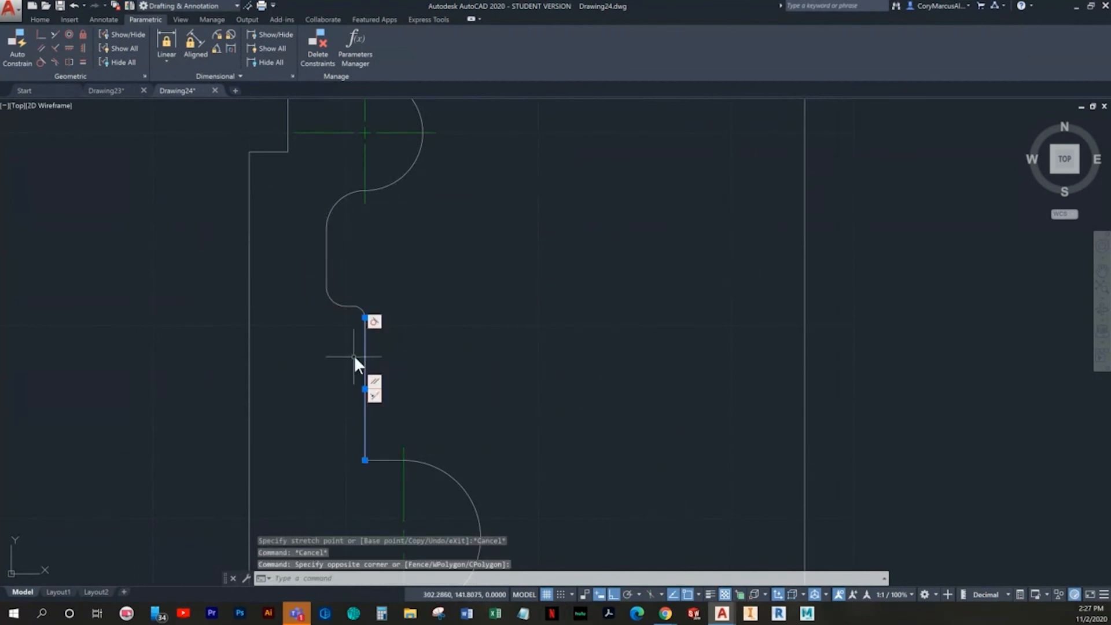
{"action": "left_click", "coordinate": [364, 317]}
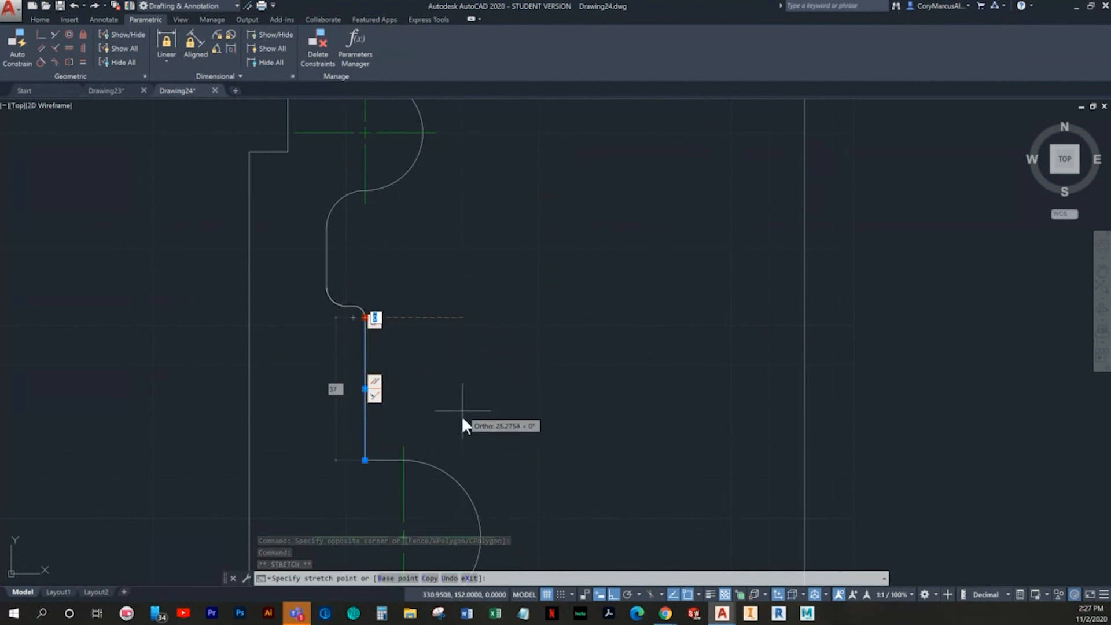
{"action": "key", "text": "Escape"}
{"action": "key", "text": "Escape"}
{"action": "scroll", "coordinate": [521, 434], "scroll_direction": "down", "scroll_amount": 2}
{"action": "middle_click_drag", "start_coordinate": [470, 412], "coordinate": [439, 412]}
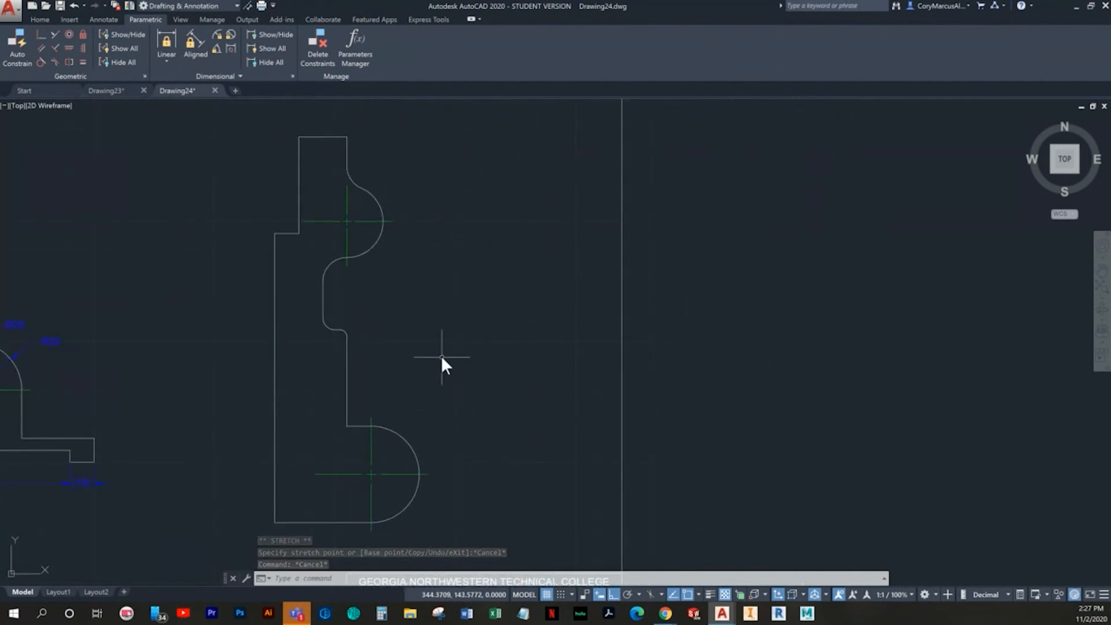
Make the short horizontal edge between the two small fillets parallel to the profile's bottom edge, and hide all geometric constraints
{"action": "scroll", "coordinate": [350, 321], "scroll_direction": "up", "scroll_amount": 6}
{"action": "left_click", "coordinate": [280, 438]}
{"action": "left_click", "coordinate": [247, 361]}
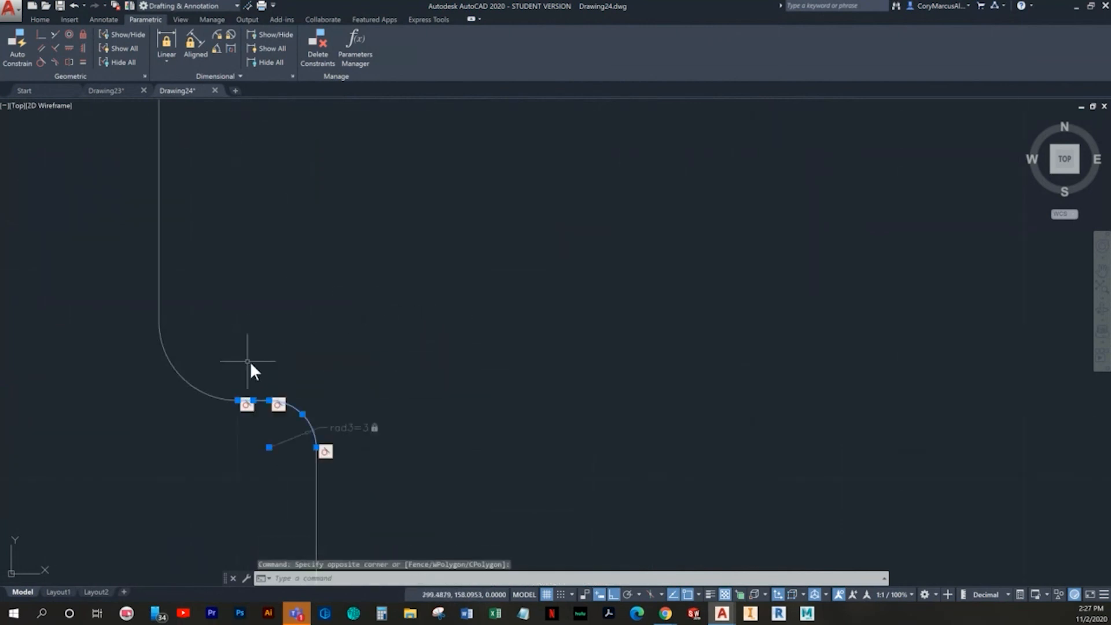
{"action": "scroll", "coordinate": [268, 395], "scroll_direction": "up", "scroll_amount": 4}
{"action": "key", "text": "Escape"}
{"action": "scroll", "coordinate": [366, 255], "scroll_direction": "down", "scroll_amount": 4}
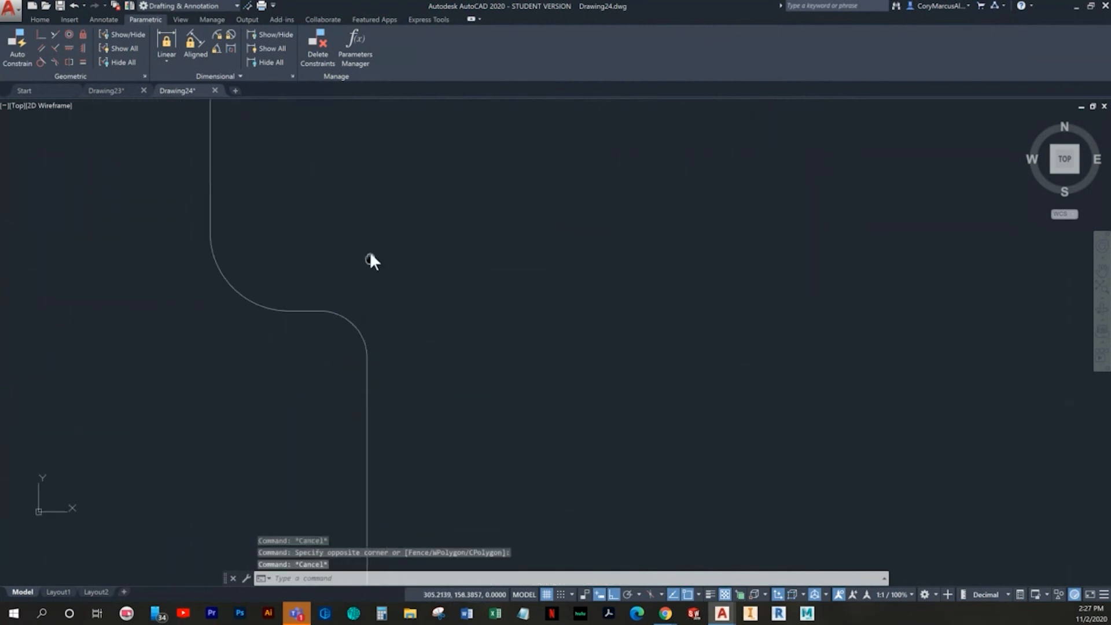
{"action": "left_click", "coordinate": [43, 46]}
{"action": "left_click", "coordinate": [298, 311]}
{"action": "scroll", "coordinate": [384, 239], "scroll_direction": "down", "scroll_amount": 5}
{"action": "left_click", "coordinate": [382, 511]}
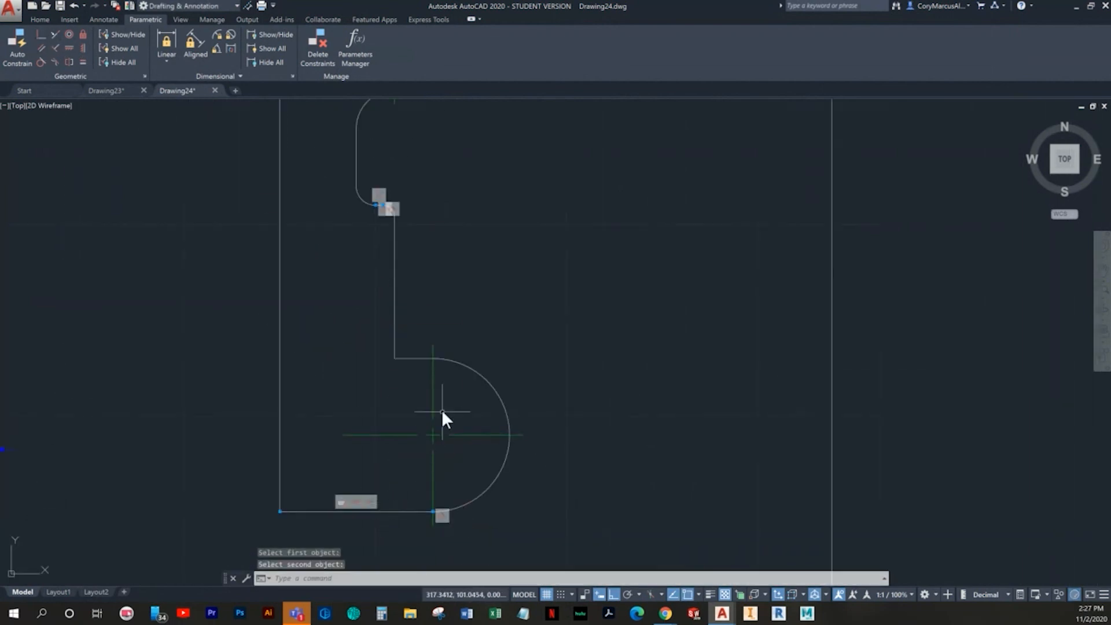
{"action": "middle_click_drag", "start_coordinate": [441, 412], "coordinate": [374, 461]}
{"action": "key", "text": "Escape"}
{"action": "key", "text": "Escape"}
{"action": "key", "text": "Escape"}
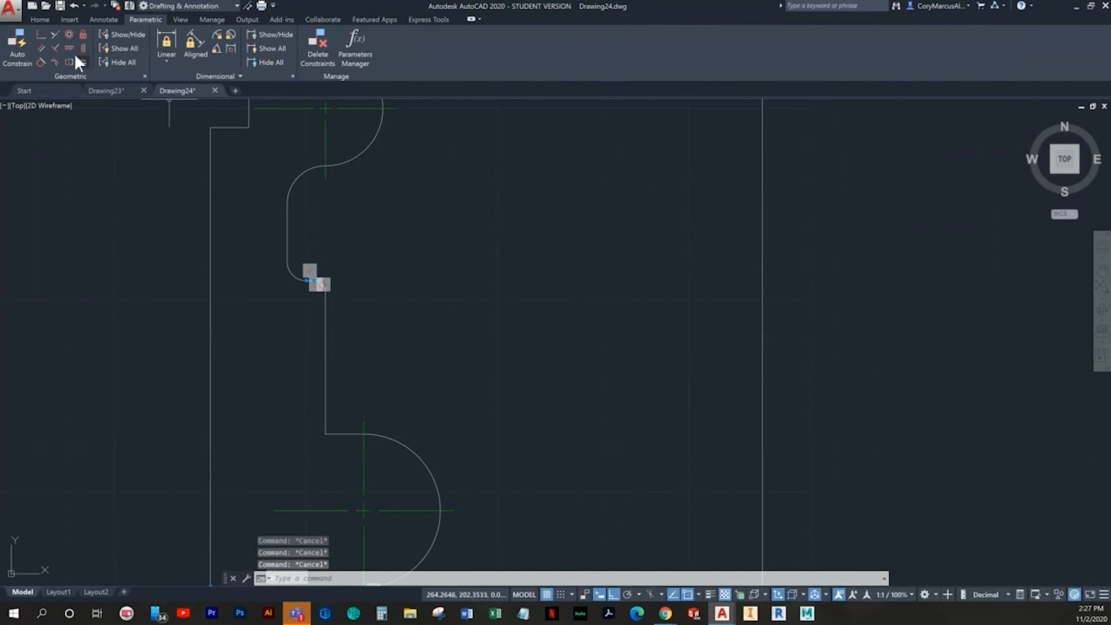
{"action": "left_click", "coordinate": [115, 62]}
Test the grip shared by the radius-5 fillet and the short horizontal edge with a stretch, and cancel it
{"action": "scroll", "coordinate": [347, 286], "scroll_direction": "up", "scroll_amount": 4}
{"action": "left_click", "coordinate": [255, 279]}
{"action": "left_click", "coordinate": [232, 235]}
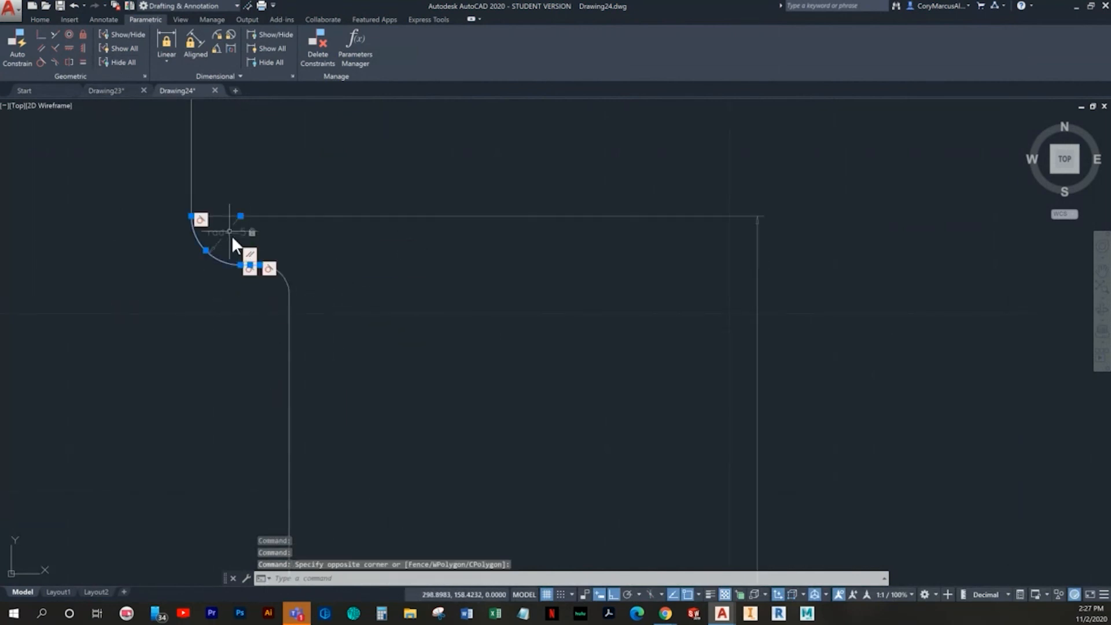
{"action": "left_click", "coordinate": [248, 266]}
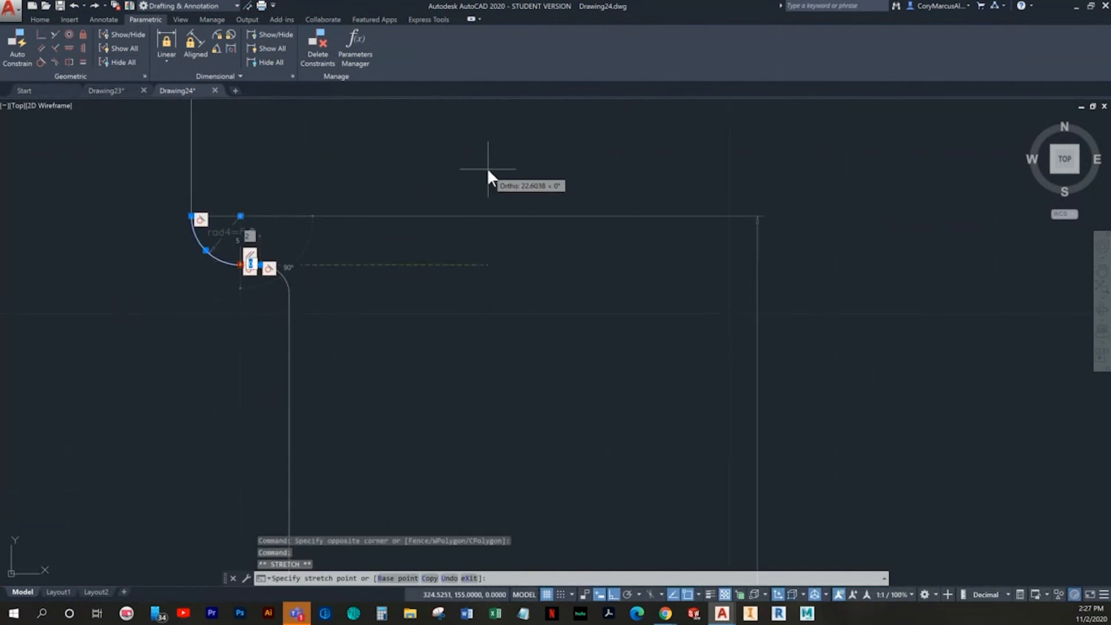
{"action": "key", "text": "Escape"}
Test the lower end of the lower inner vertical edge with a grip stretch, and cancel it
{"action": "scroll", "coordinate": [346, 394], "scroll_direction": "down", "scroll_amount": 4}
{"action": "left_click", "coordinate": [346, 394]}
{"action": "left_click", "coordinate": [285, 397]}
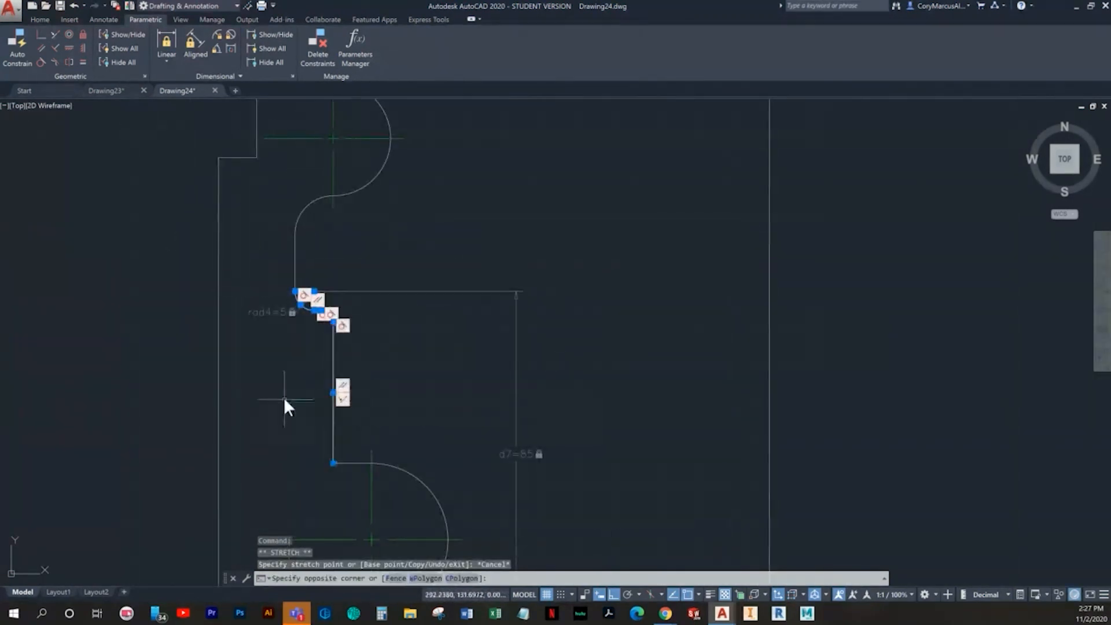
{"action": "left_click", "coordinate": [333, 462]}
{"action": "scroll", "coordinate": [384, 308], "scroll_direction": "down", "scroll_amount": 3}
{"action": "scroll", "coordinate": [360, 373], "scroll_direction": "up", "scroll_amount": 5}
{"action": "key", "text": "Escape"}
{"action": "key", "text": "Escape"}
{"action": "scroll", "coordinate": [418, 446], "scroll_direction": "down", "scroll_amount": 3}
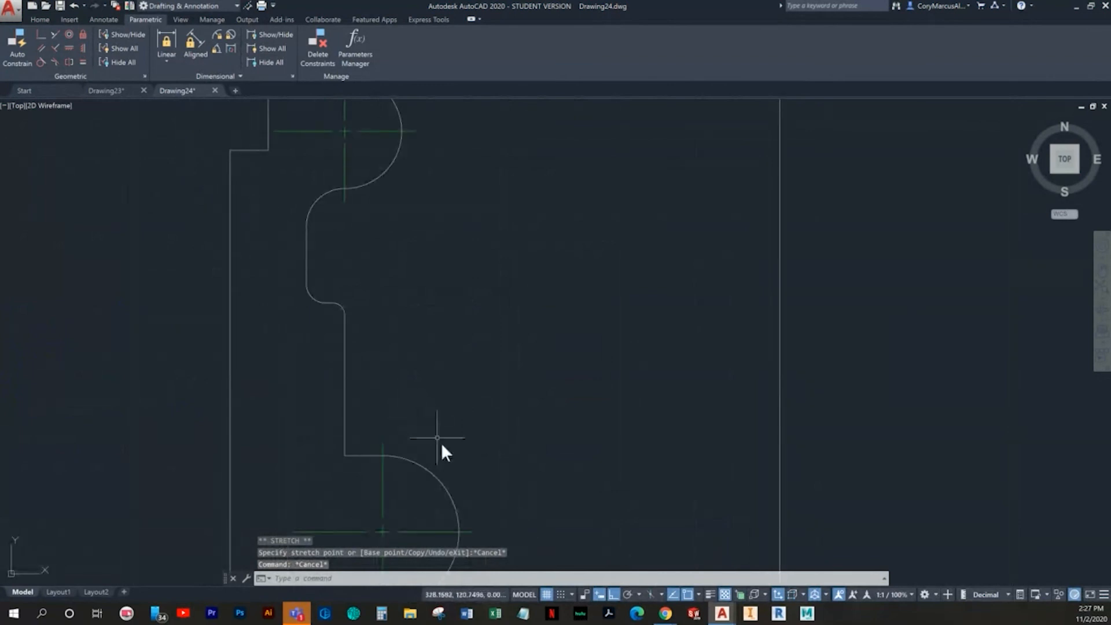
Stretch the lower large arc outward from its center grip as a test, and undo the move
{"action": "left_click", "coordinate": [441, 443]}
{"action": "left_click", "coordinate": [414, 491]}
{"action": "middle_click_drag", "start_coordinate": [414, 491], "coordinate": [388, 292]}
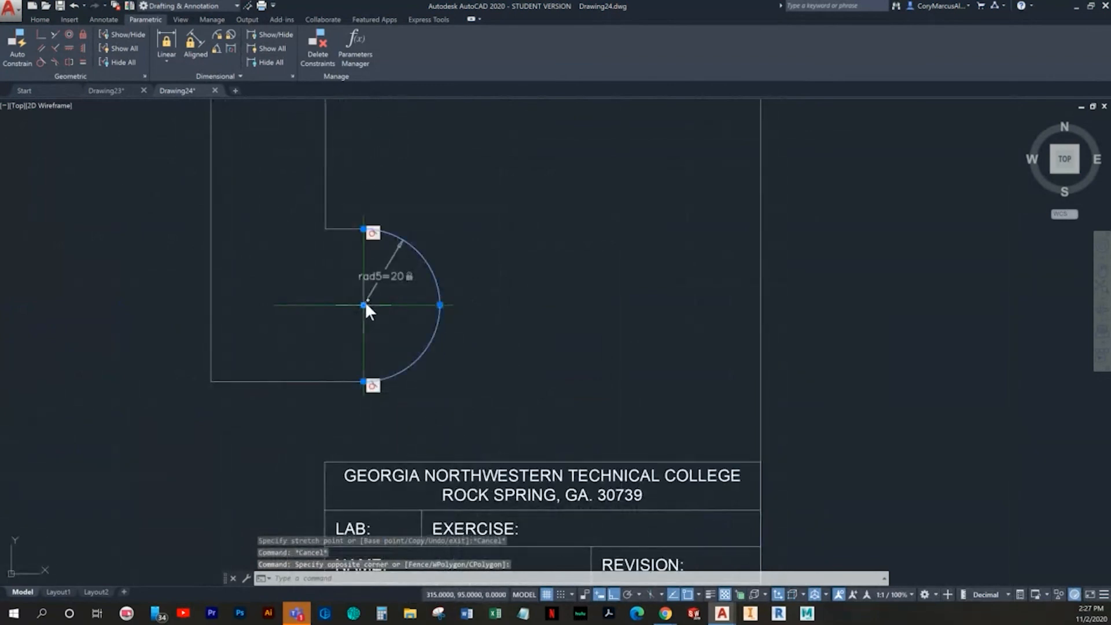
{"action": "left_click", "coordinate": [364, 304]}
{"action": "left_click", "coordinate": [544, 321]}
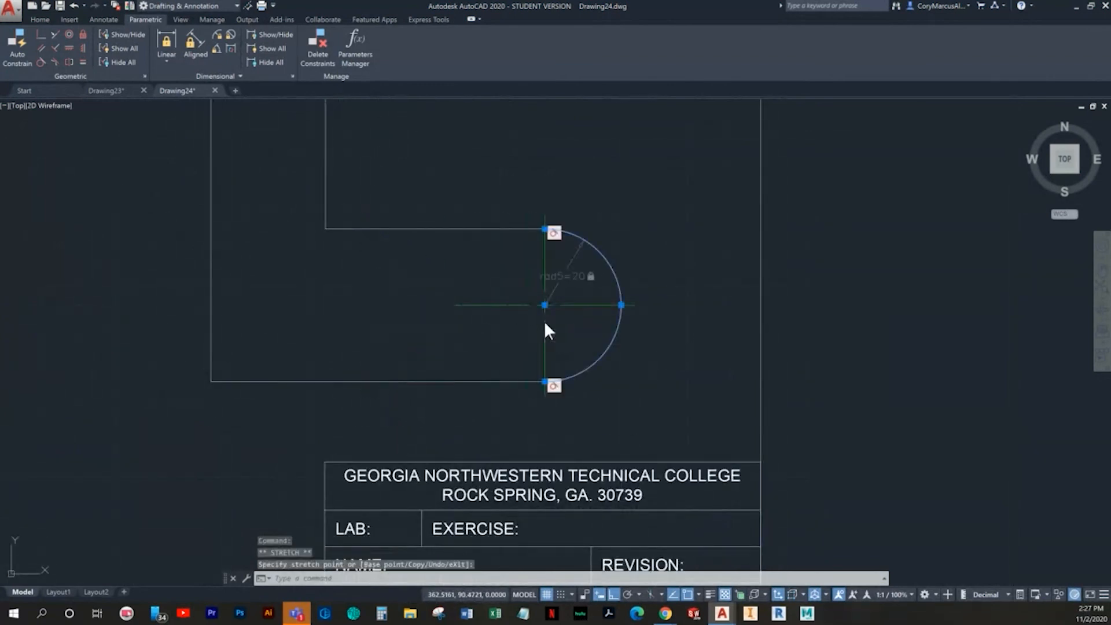
{"action": "key", "text": "Escape"}
{"action": "key", "text": "ctrl+z"}
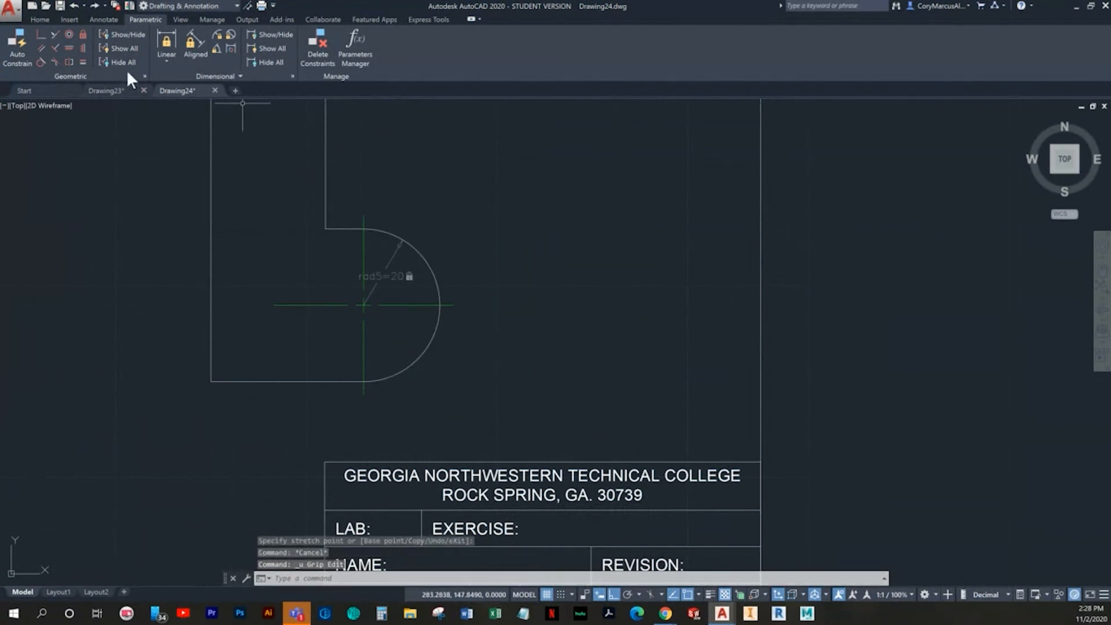
Show all geometric and dimensional constraints, and check the linear constraint below the profile's bottom edge
{"action": "left_click", "coordinate": [117, 49]}
{"action": "left_click", "coordinate": [271, 49]}
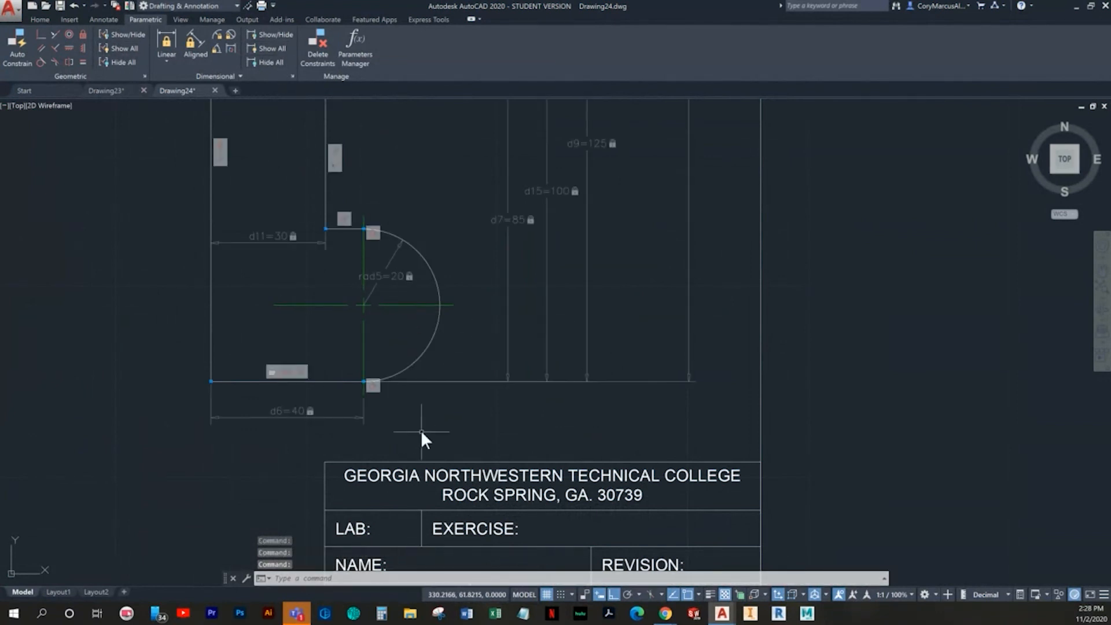
{"action": "middle_click_drag", "start_coordinate": [421, 429], "coordinate": [409, 463]}
{"action": "key", "text": "Escape"}
{"action": "key", "text": "Escape"}
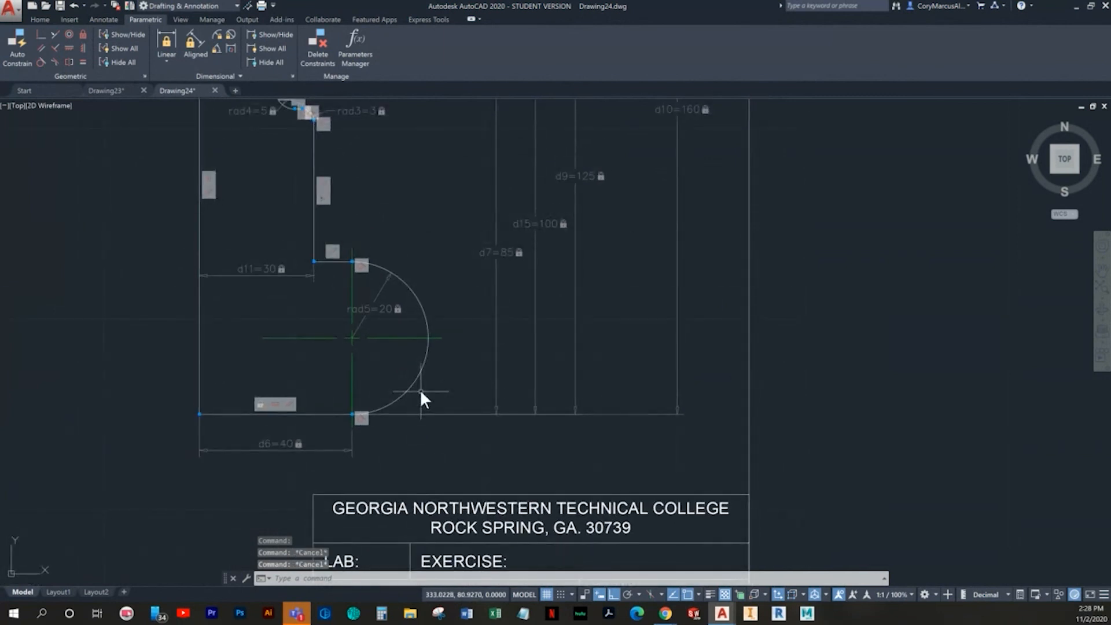
{"action": "left_click", "coordinate": [290, 458]}
{"action": "left_click", "coordinate": [269, 439]}
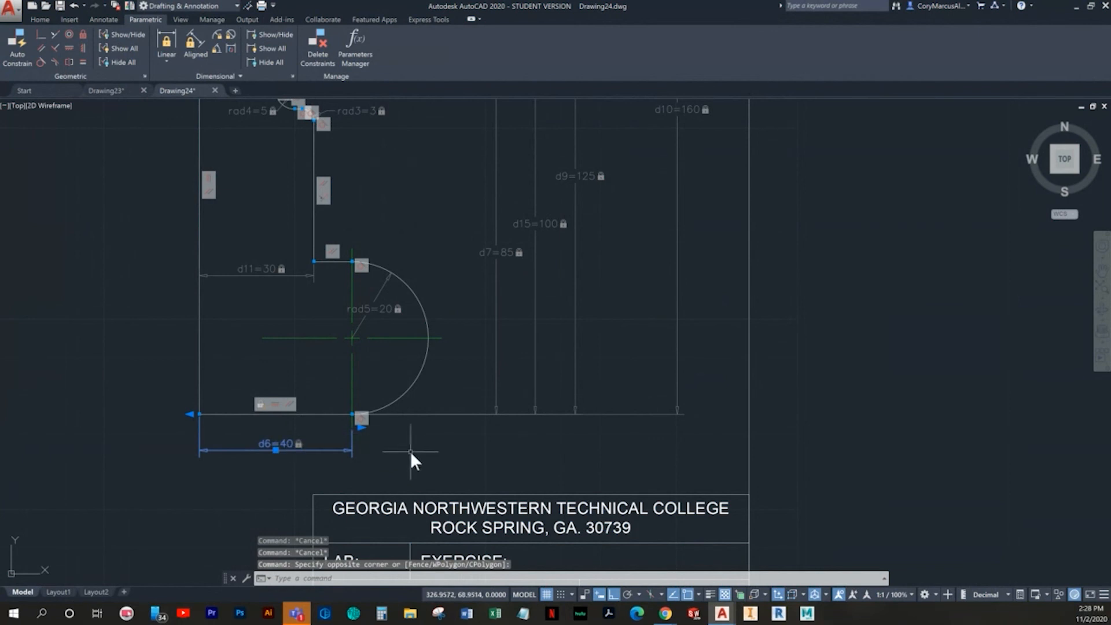
{"action": "key", "text": "Escape"}
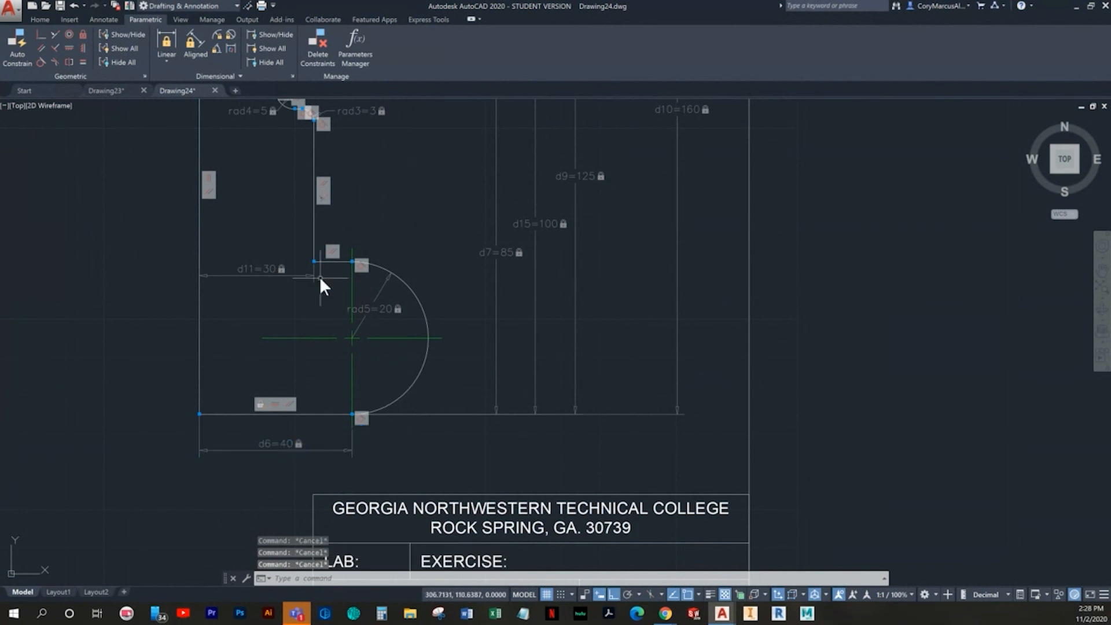
Repeat the center grip stretch on the lower large arc with all constraints shown, and undo it
{"action": "scroll", "coordinate": [312, 280], "scroll_direction": "up", "scroll_amount": 2}
{"action": "left_click", "coordinate": [508, 327]}
{"action": "left_click", "coordinate": [410, 383]}
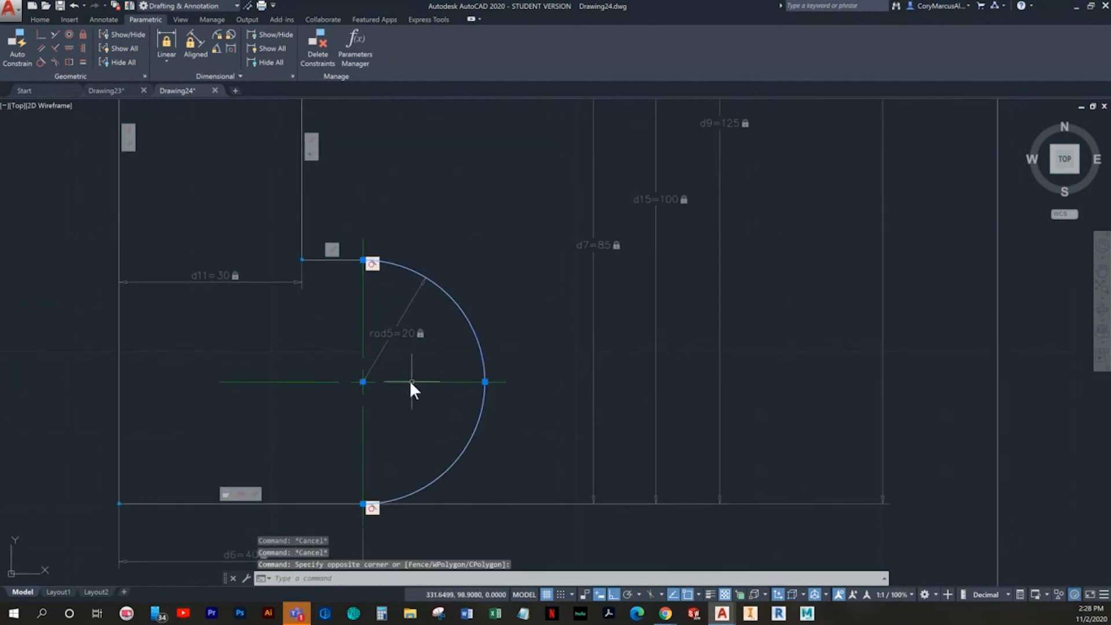
{"action": "left_click", "coordinate": [364, 383]}
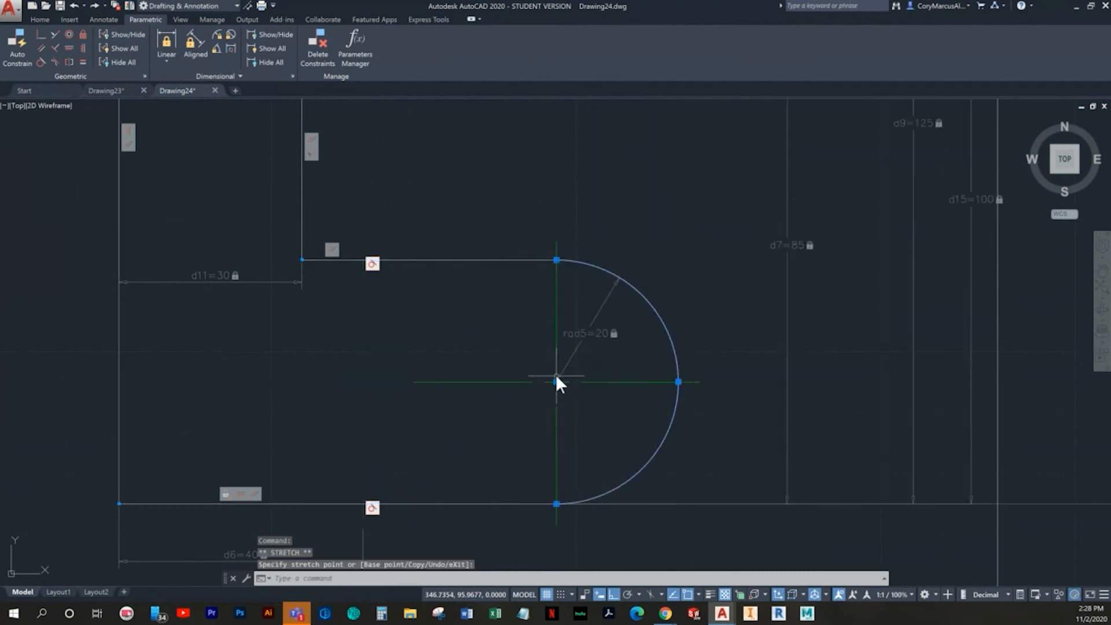
{"action": "scroll", "coordinate": [535, 389], "scroll_direction": "down", "scroll_amount": 2}
{"action": "middle_click_drag", "start_coordinate": [535, 388], "coordinate": [485, 357]}
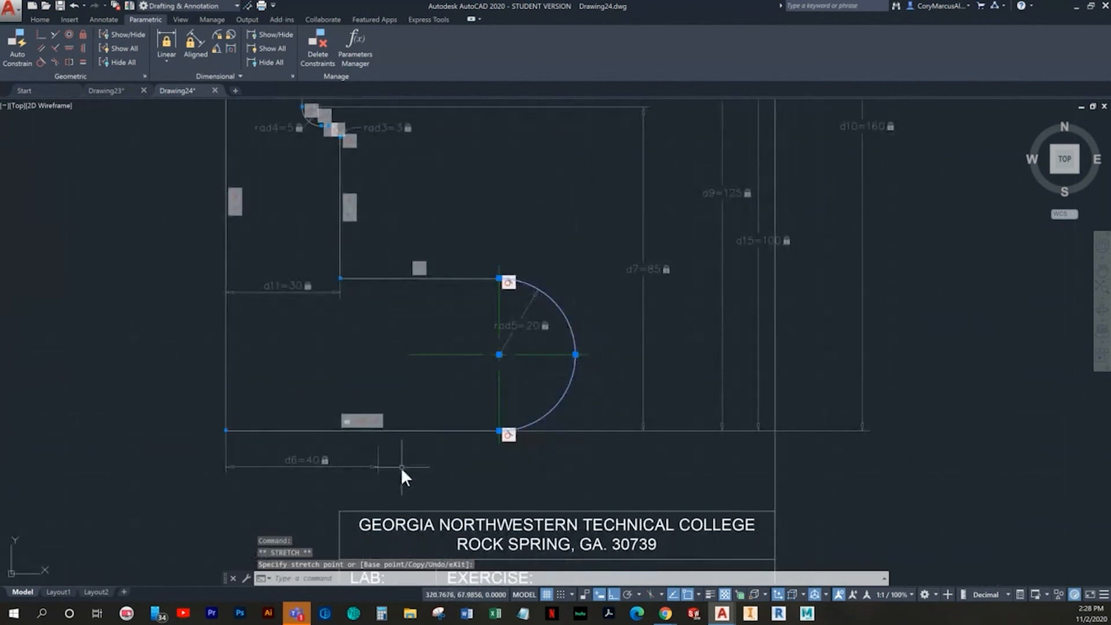
{"action": "key", "text": "Escape"}
{"action": "key", "text": "ctrl+z"}
{"action": "key", "text": "ctrl+z"}
Delete the linear dimensional constraint below the profile's bottom edge
{"action": "middle_click_drag", "start_coordinate": [398, 478], "coordinate": [397, 359]}
{"action": "left_click", "coordinate": [303, 462]}
{"action": "left_click", "coordinate": [231, 429]}
{"action": "key", "text": "Delete"}
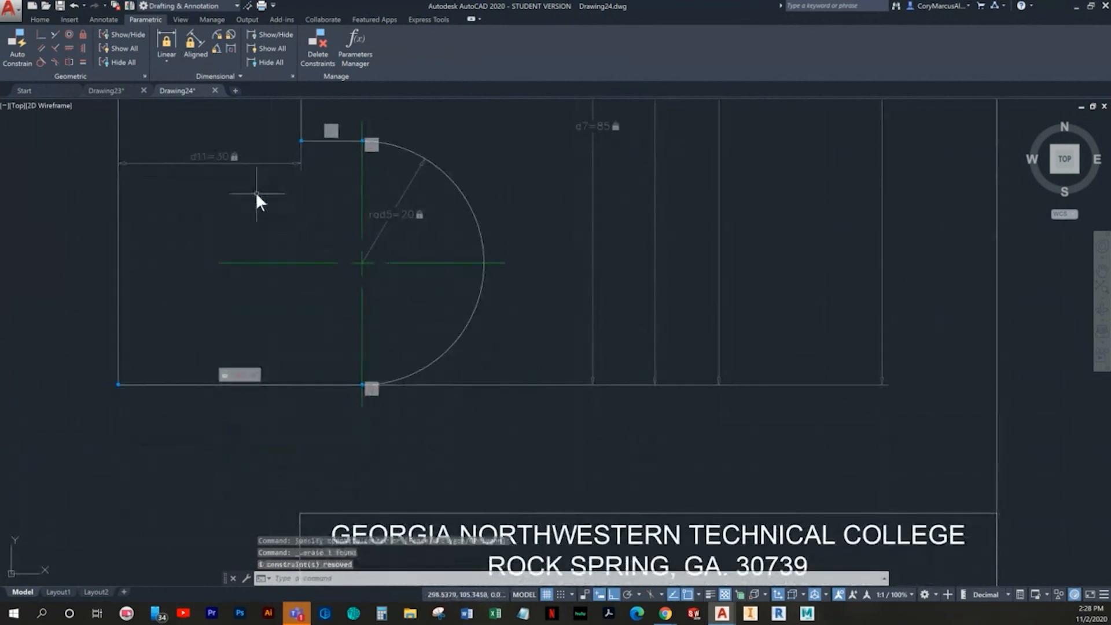
Try to add a linear constraint from the lower large arc's midpoint to the profile's bottom left corner, placed below the profile
{"action": "left_click", "coordinate": [174, 36]}
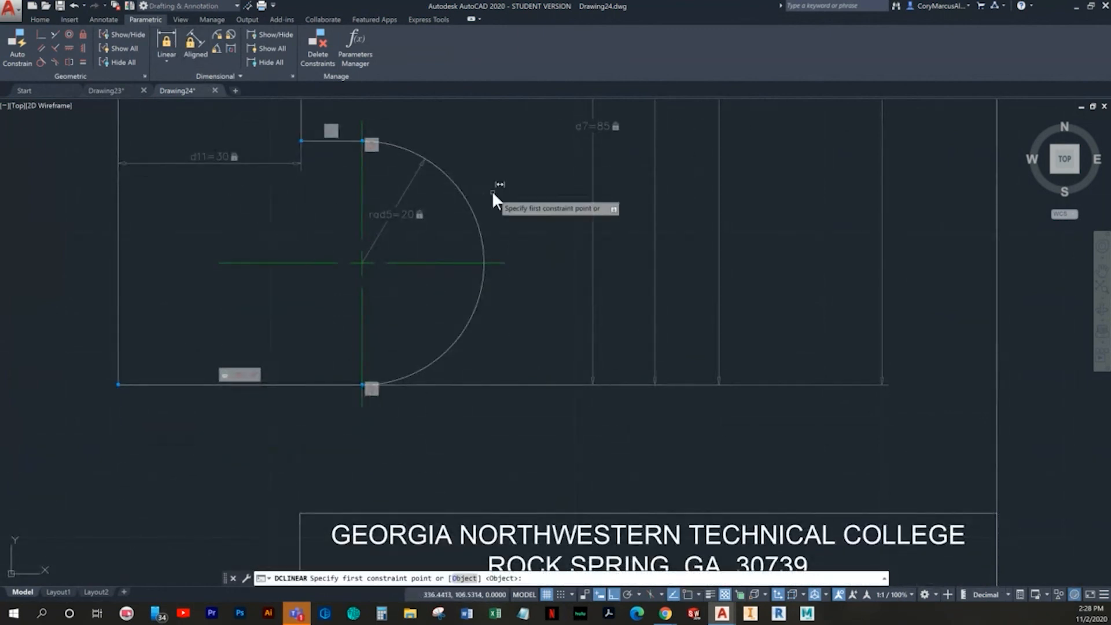
{"action": "left_click", "coordinate": [462, 192]}
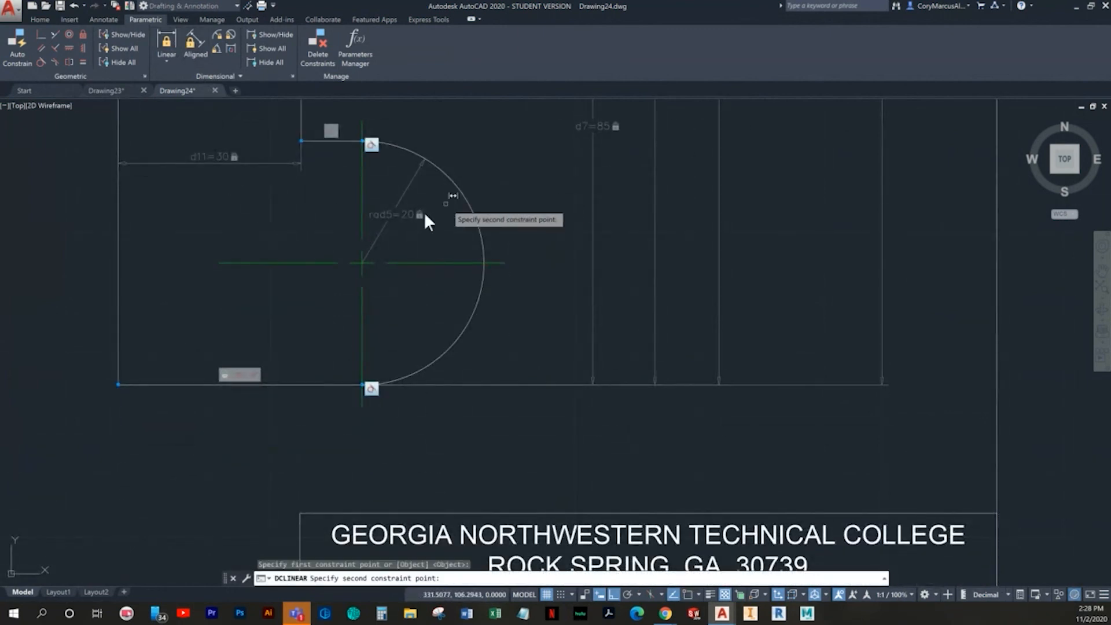
{"action": "left_click", "coordinate": [128, 384]}
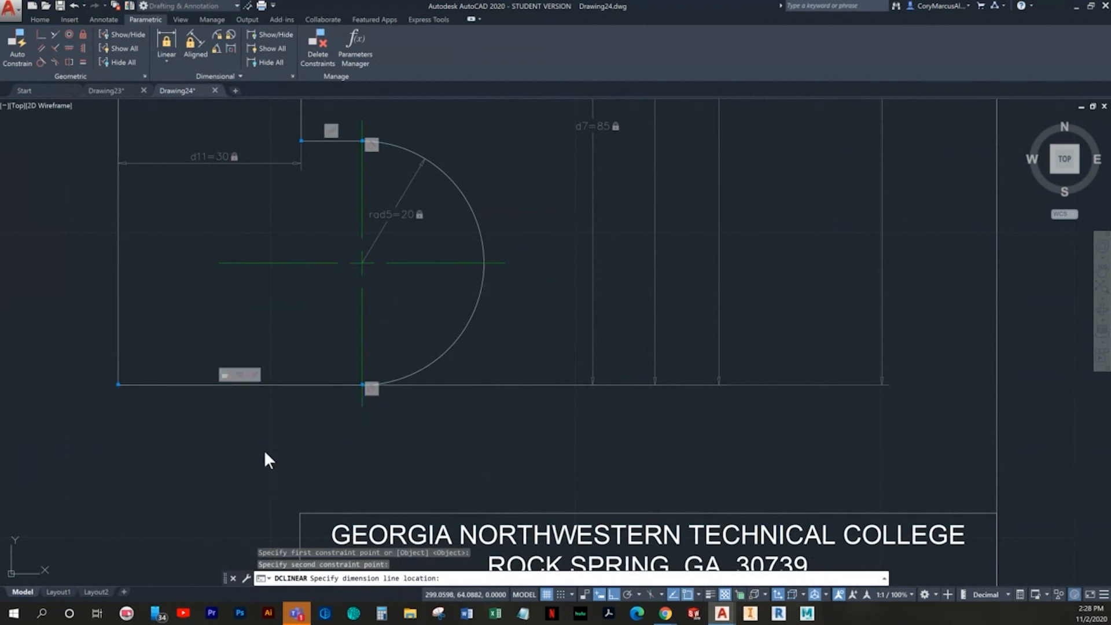
{"action": "left_click", "coordinate": [264, 451]}
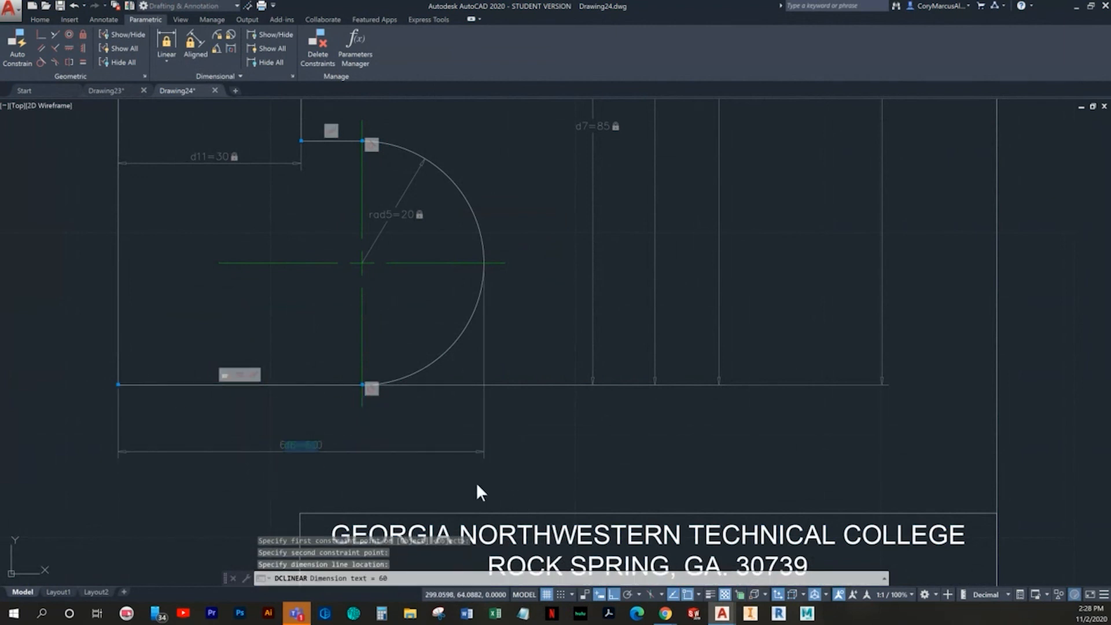
{"action": "key", "text": "Escape"}
{"action": "key", "text": "Escape"}
{"action": "key", "text": "Escape"}
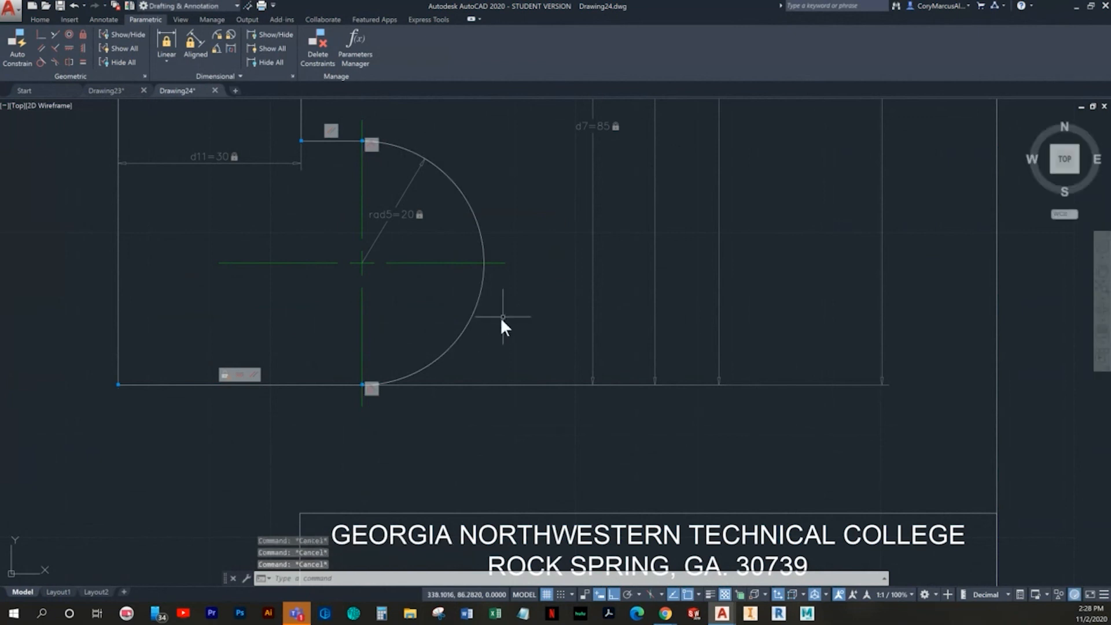
Add a linear constraint from the lower large arc's bottom endpoint to the profile's bottom left corner, placed below the profile
{"action": "left_click", "coordinate": [162, 49]}
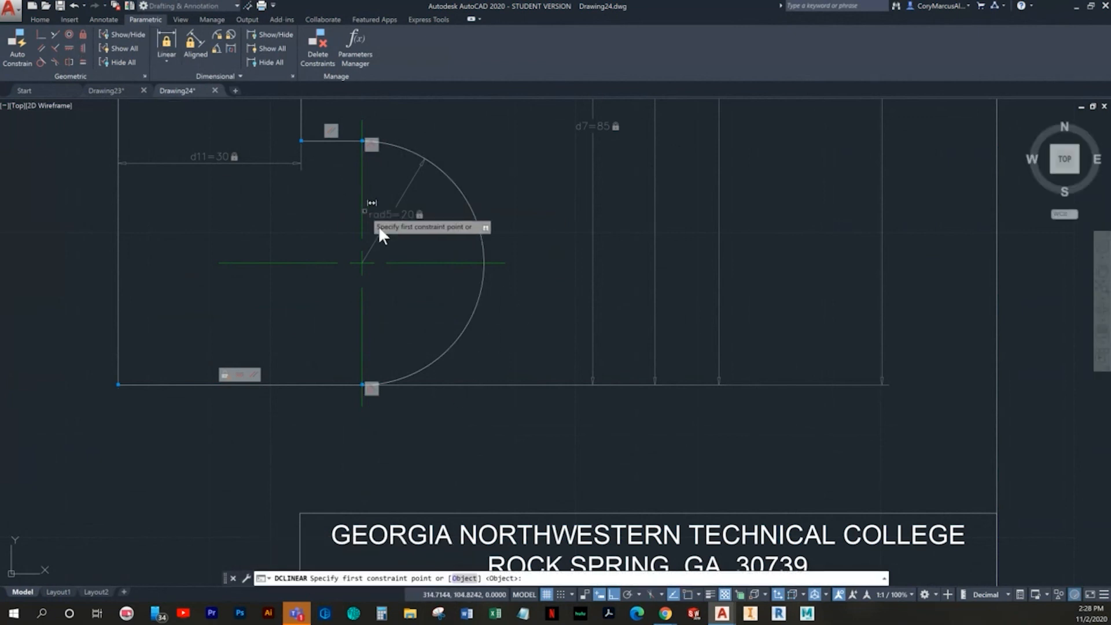
{"action": "left_click", "coordinate": [480, 279]}
{"action": "key", "text": "Escape"}
{"action": "key", "text": "Return"}
{"action": "left_click", "coordinate": [411, 369]}
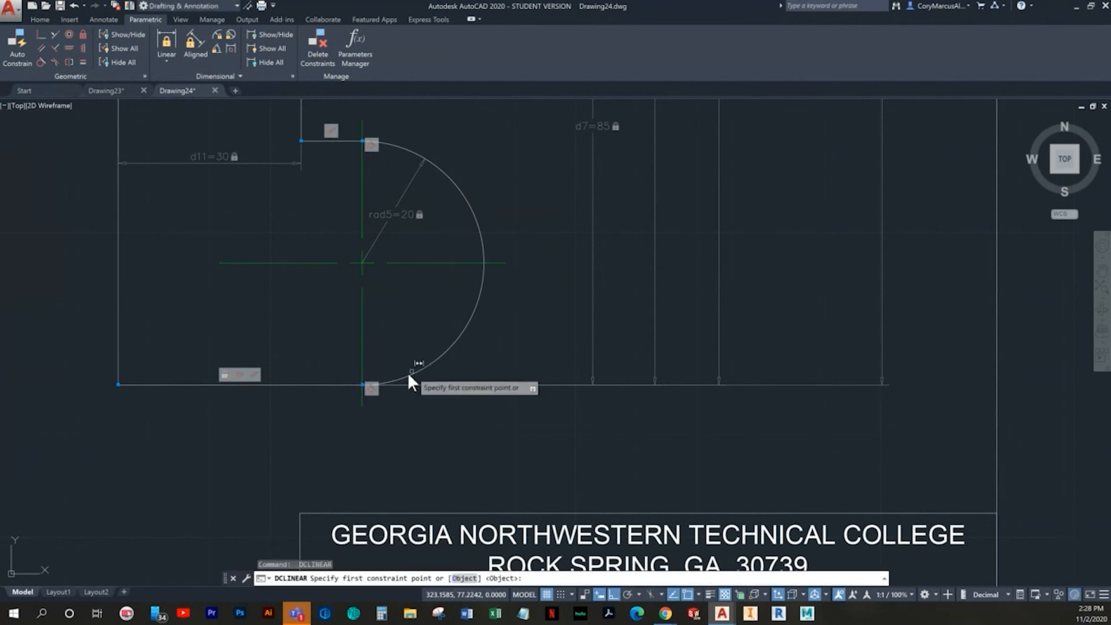
{"action": "left_click", "coordinate": [135, 385]}
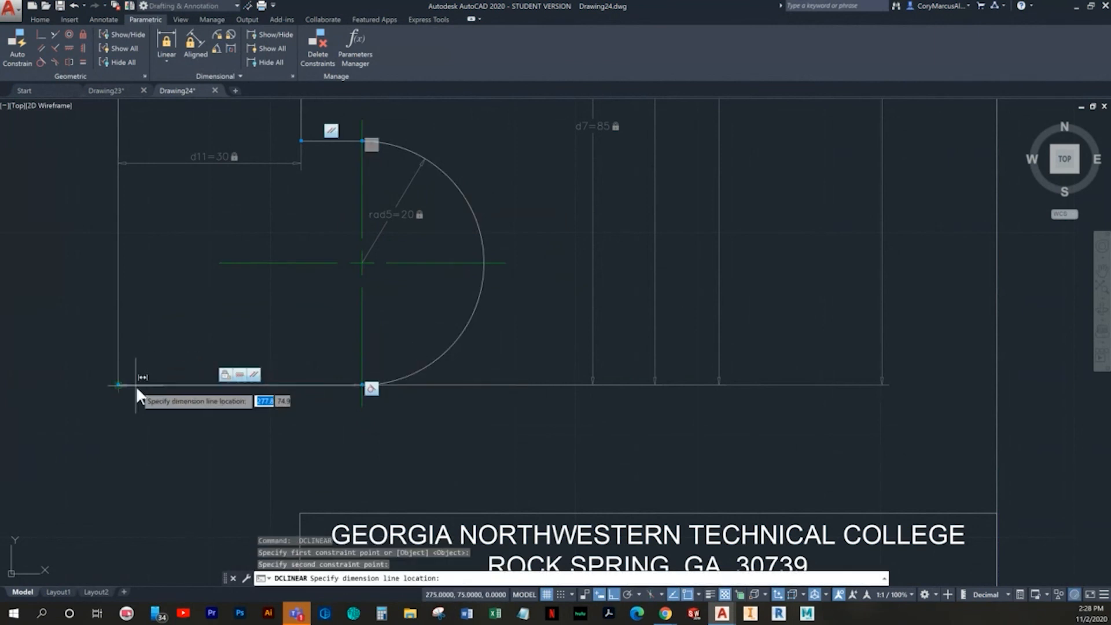
{"action": "left_click", "coordinate": [346, 454]}
{"action": "key", "text": "Return"}
{"action": "key", "text": "Escape"}
{"action": "key", "text": "Escape"}
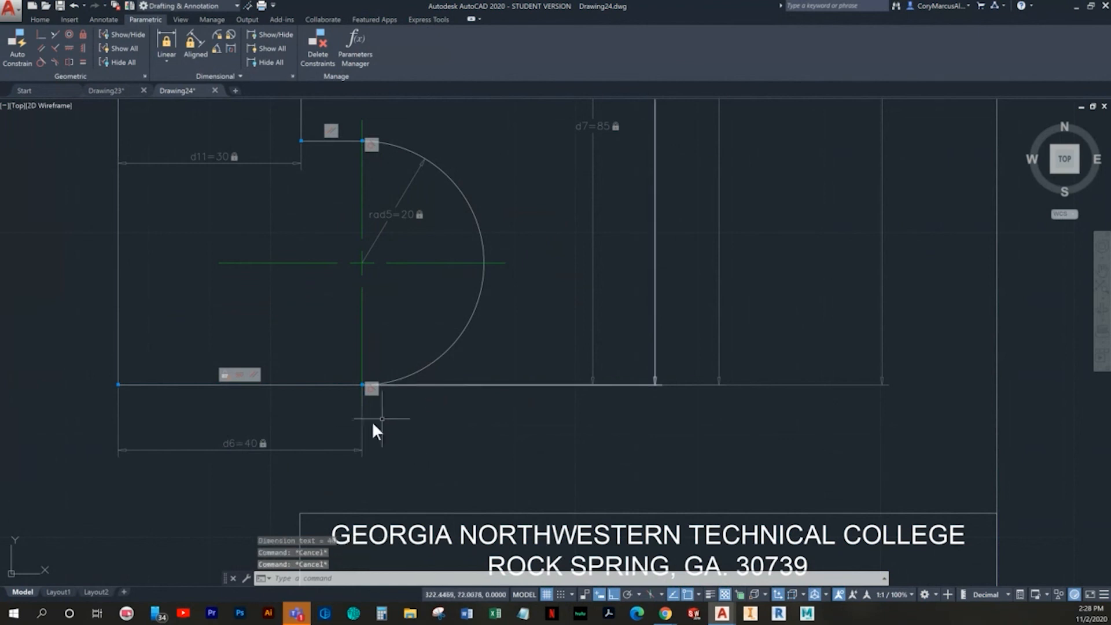
Try to stretch the lower large arc by its center grip, and cancel the stretch
{"action": "left_click", "coordinate": [502, 320]}
{"action": "left_click", "coordinate": [425, 299]}
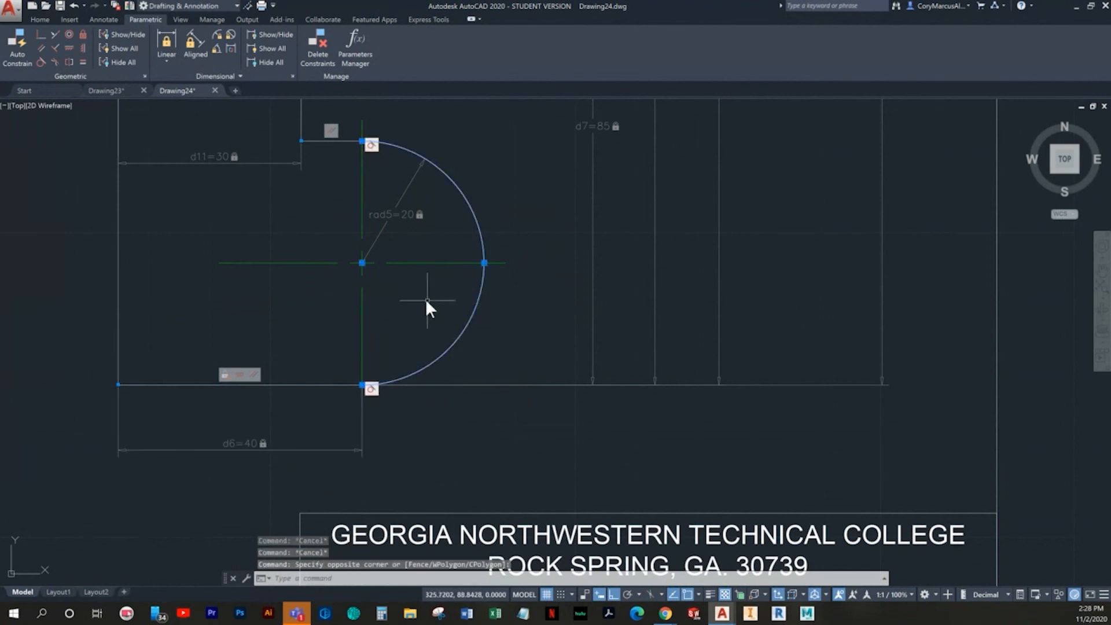
{"action": "left_click", "coordinate": [363, 262]}
{"action": "key", "text": "Escape"}
{"action": "key", "text": "Escape"}
Turn on polar tracking while trying to stretch the upper large arc's center mark sideways by its center grip
{"action": "scroll", "coordinate": [561, 243], "scroll_direction": "down", "scroll_amount": 4}
{"action": "middle_click_drag", "start_coordinate": [513, 341], "coordinate": [553, 472]}
{"action": "middle_click_drag", "start_coordinate": [523, 179], "coordinate": [402, 353]}
{"action": "scroll", "coordinate": [401, 330], "scroll_direction": "up", "scroll_amount": 4}
{"action": "scroll", "coordinate": [406, 341], "scroll_direction": "down", "scroll_amount": 2}
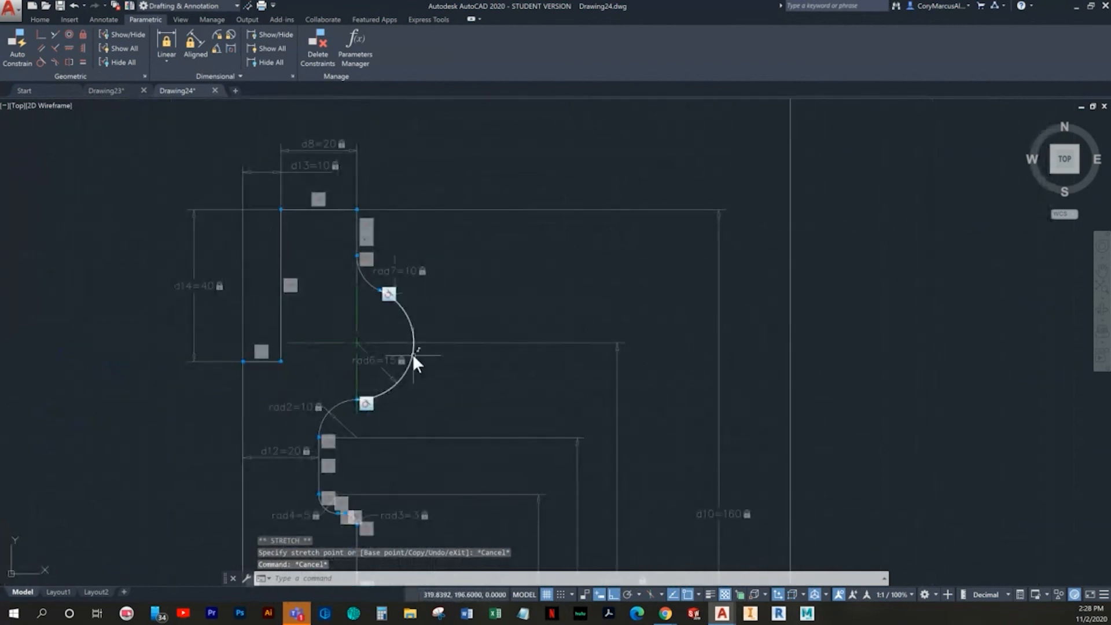
{"action": "left_click", "coordinate": [318, 135]}
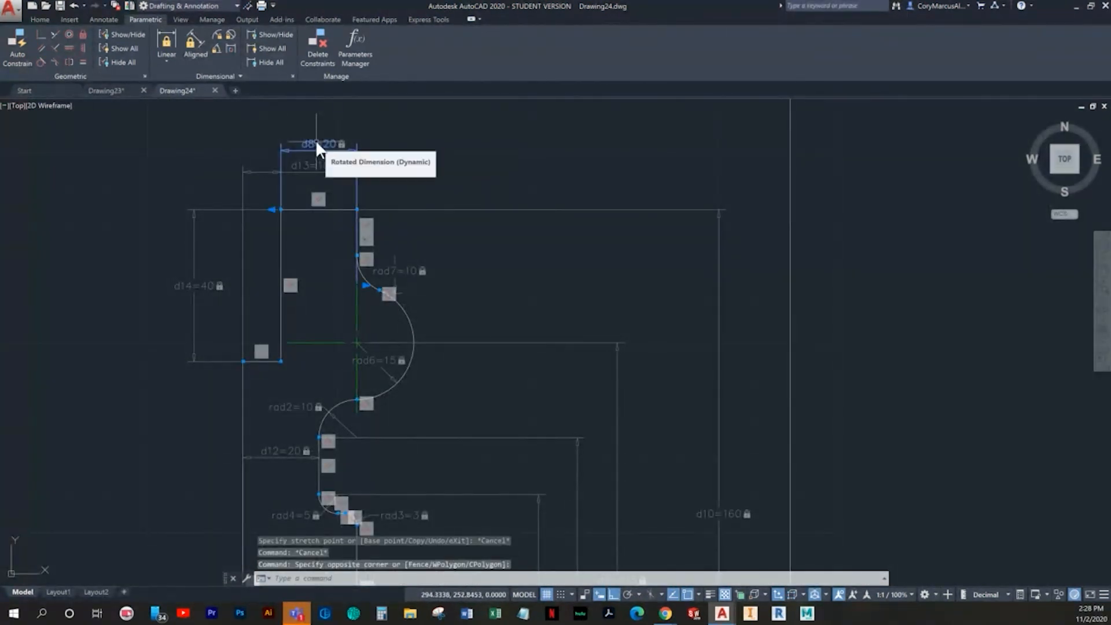
{"action": "key", "text": "Escape"}
{"action": "key", "text": "Escape"}
{"action": "left_click", "coordinate": [346, 312]}
{"action": "left_click", "coordinate": [356, 340]}
{"action": "left_click", "coordinate": [355, 342]}
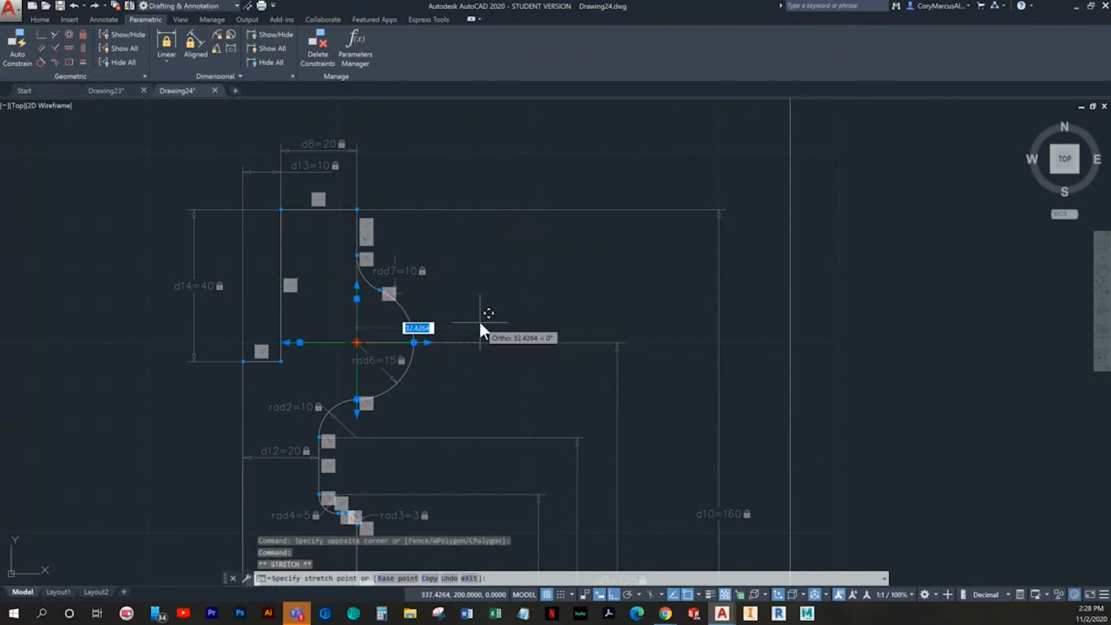
{"action": "key", "text": "F10"}
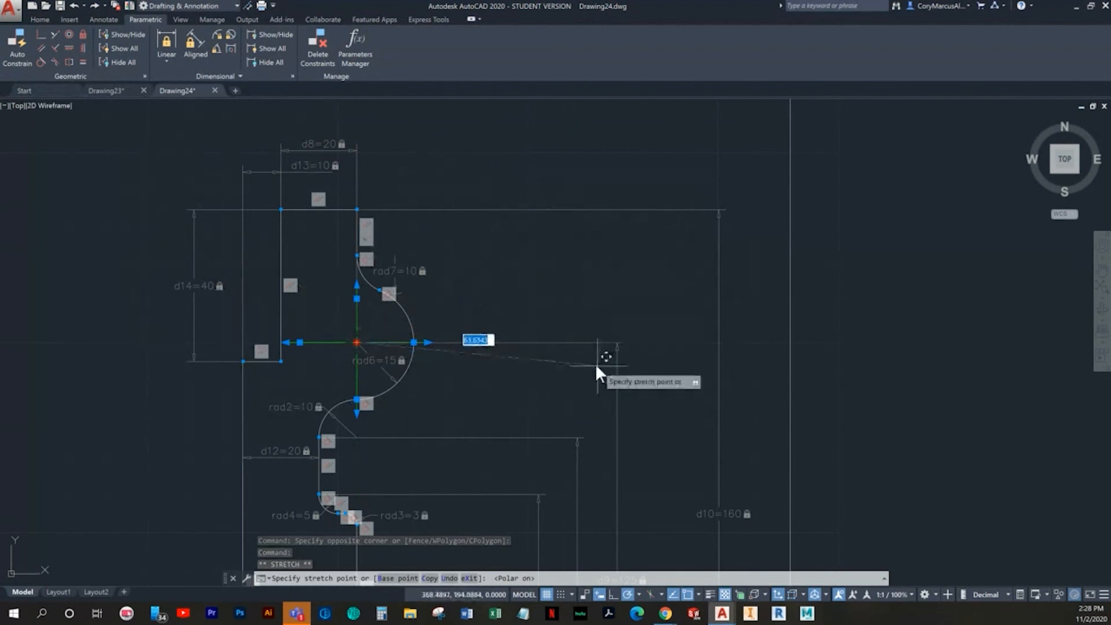
{"action": "left_click", "coordinate": [656, 333]}
{"action": "key", "text": "Escape"}
{"action": "key", "text": "Escape"}
Hide all geometric and dimensional constraints in the drawing
{"action": "scroll", "coordinate": [472, 262], "scroll_direction": "down", "scroll_amount": 5}
{"action": "scroll", "coordinate": [459, 314], "scroll_direction": "up", "scroll_amount": 2}
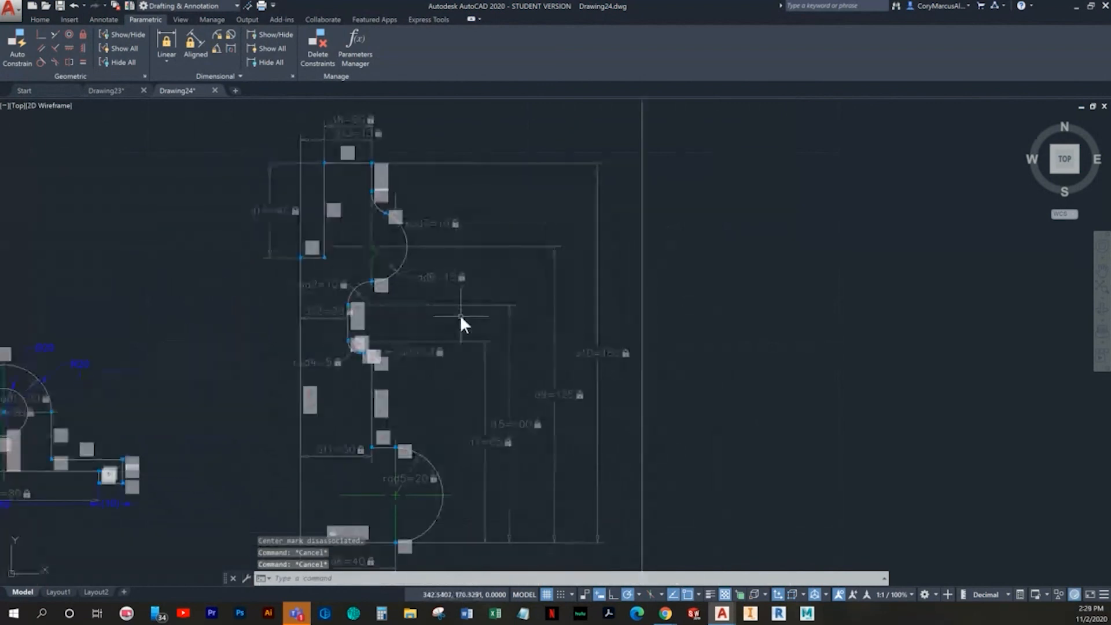
{"action": "left_click", "coordinate": [272, 64]}
{"action": "scroll", "coordinate": [434, 272], "scroll_direction": "down", "scroll_amount": 2}
{"action": "mouse_move", "coordinate": [479, 285]}
{"action": "middle_mouse_down"}
{"action": "mouse_move", "coordinate": [625, 275]}
{"action": "mouse_move", "coordinate": [626, 292]}
{"action": "middle_mouse_up"}
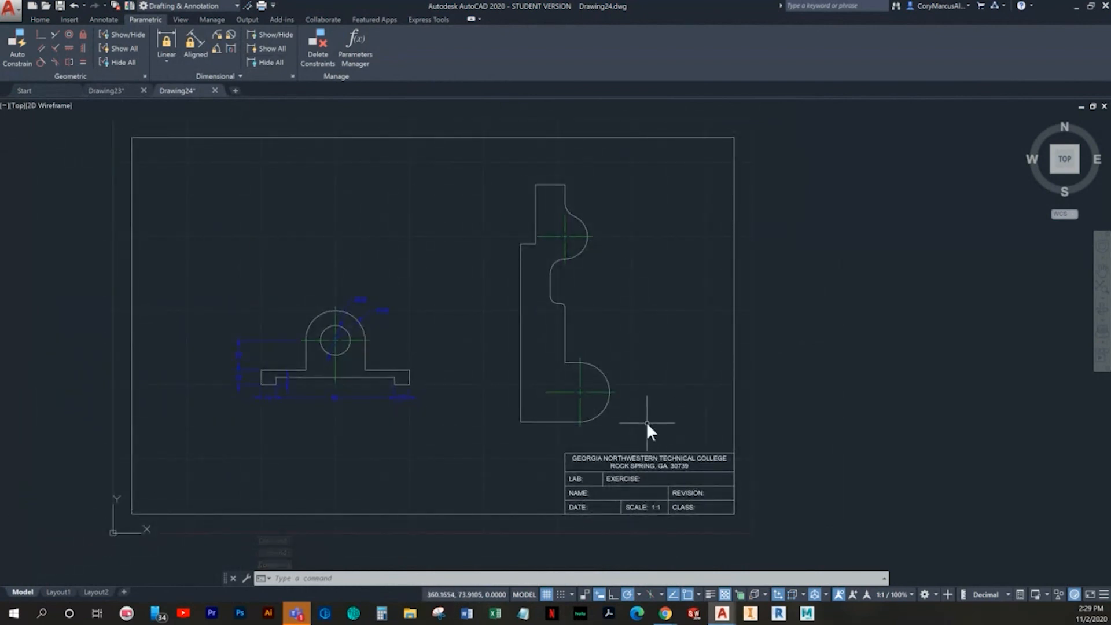
Make Dimension the current layer
{"action": "left_click", "coordinate": [34, 19]}
{"action": "left_click", "coordinate": [496, 34]}
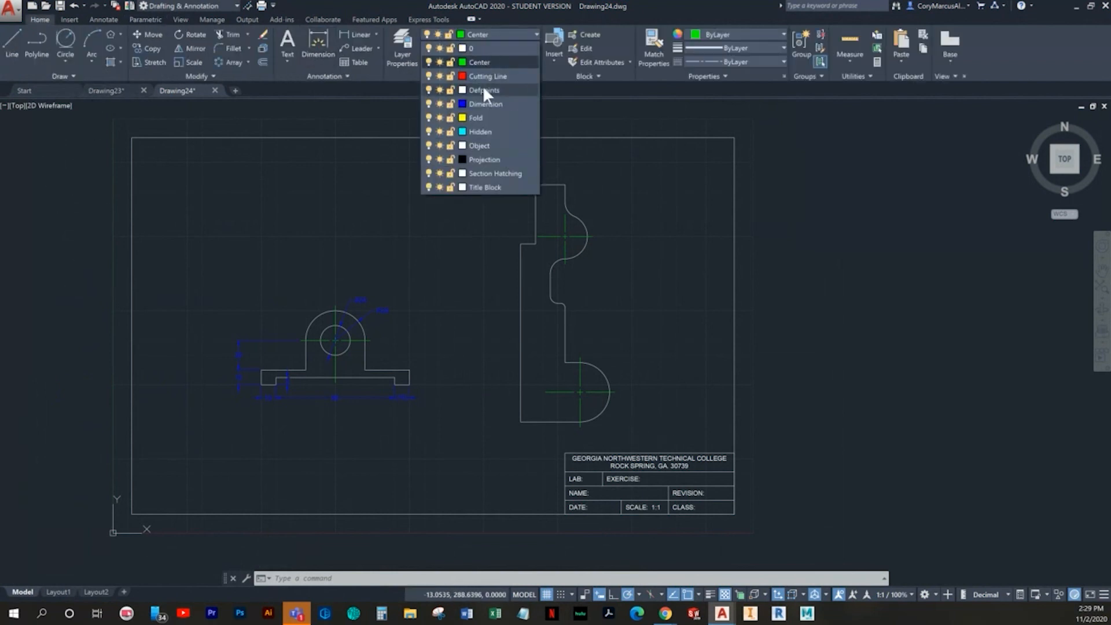
{"action": "left_click", "coordinate": [482, 99]}
Add a horizontal linear dimension from the bottom left corner to the lower large arc's vertical center line, placed below the profile
{"action": "left_click", "coordinate": [363, 34]}
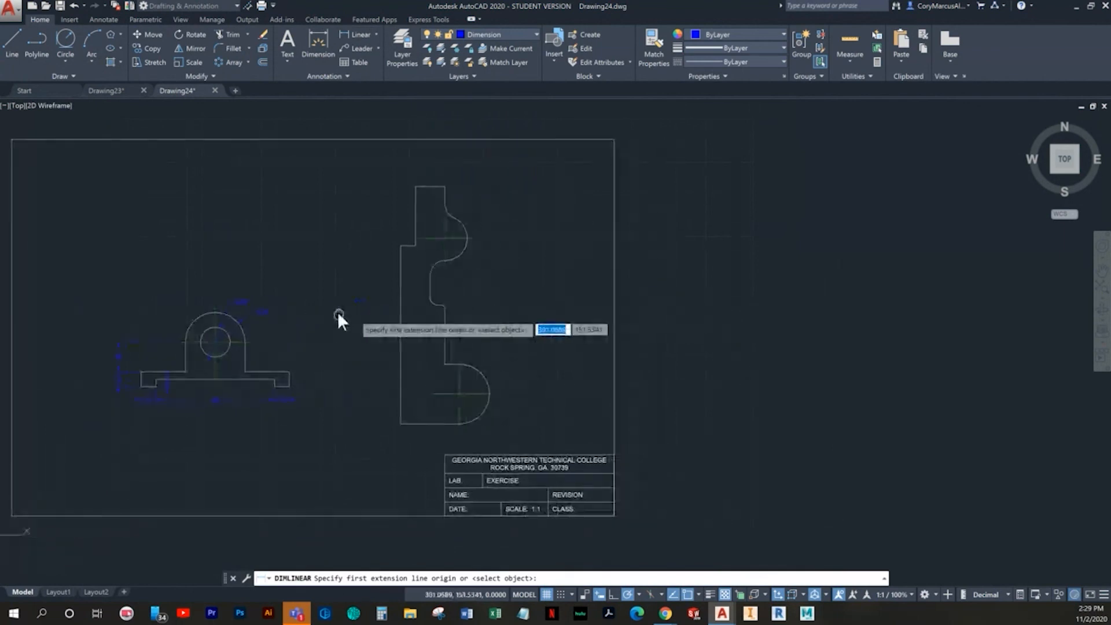
{"action": "scroll", "coordinate": [371, 369], "scroll_direction": "up", "scroll_amount": 3}
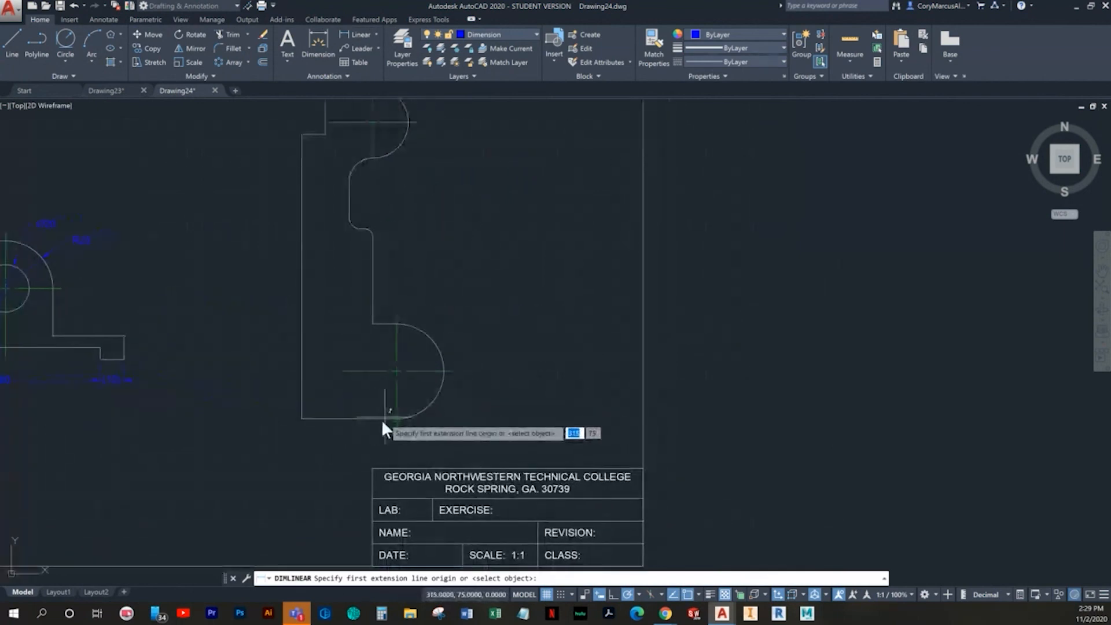
{"action": "scroll", "coordinate": [381, 419], "scroll_direction": "up", "scroll_amount": 2}
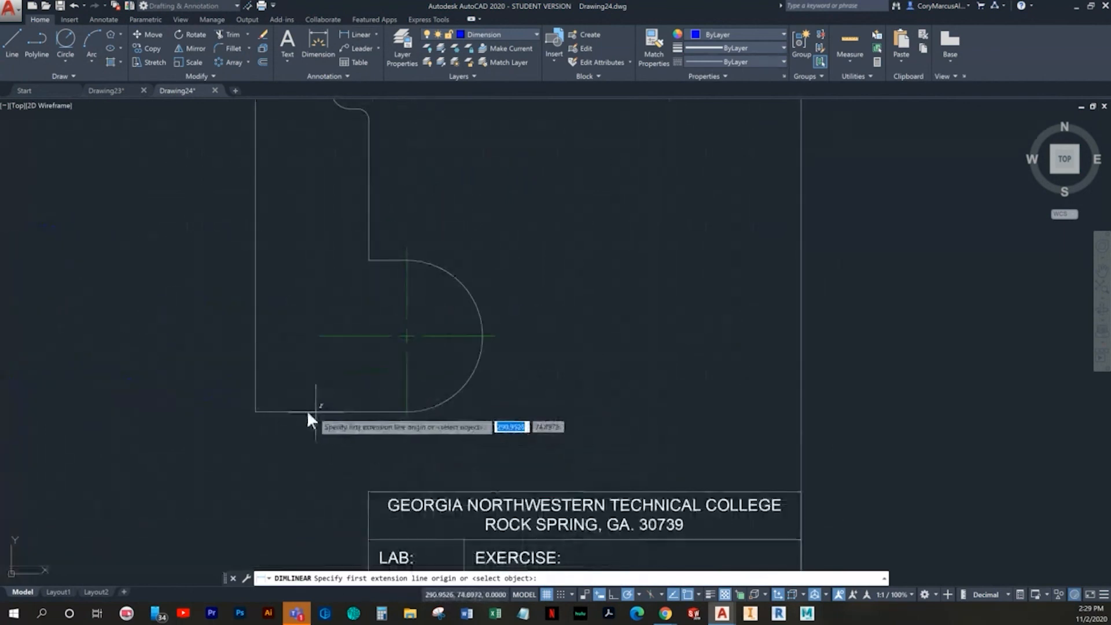
{"action": "left_click", "coordinate": [252, 412]}
{"action": "left_click", "coordinate": [403, 427]}
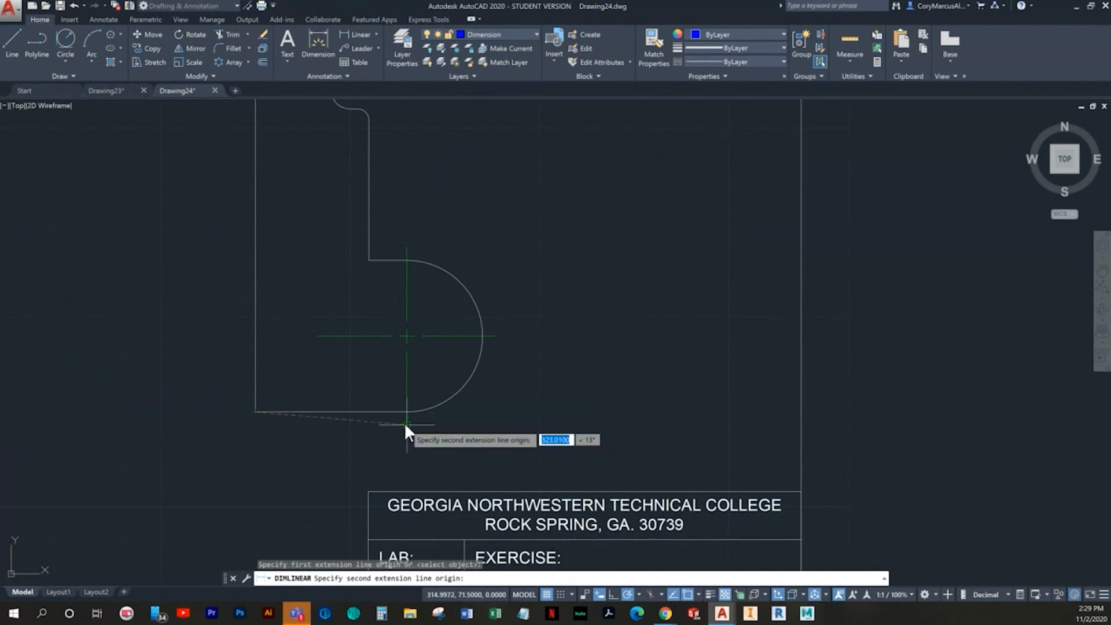
{"action": "left_click", "coordinate": [359, 456]}
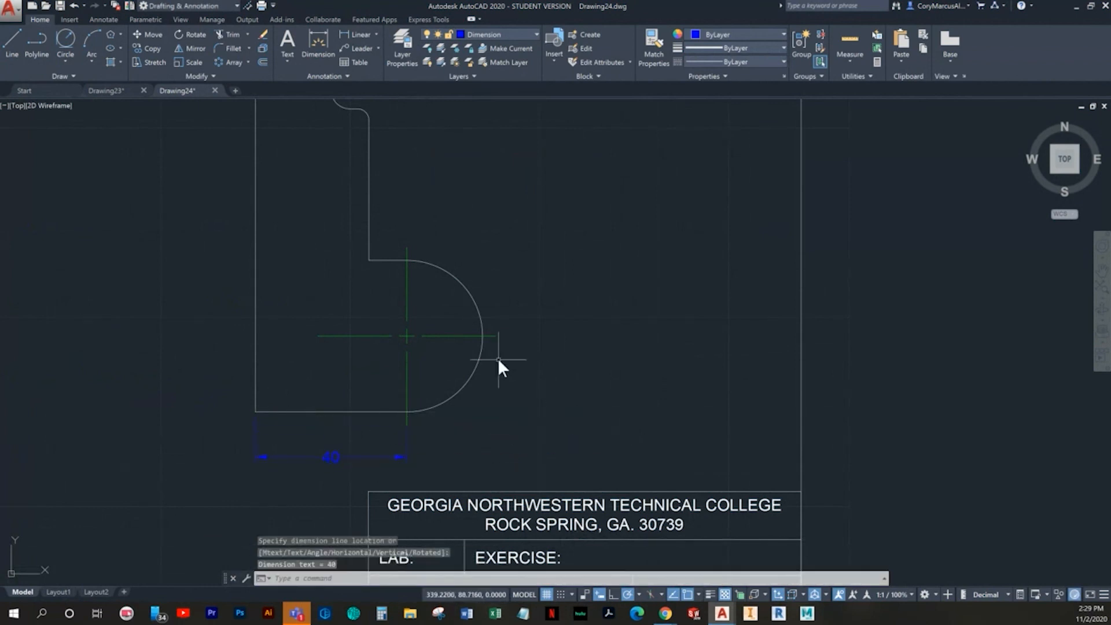
Add a horizontal linear dimension from the inner corner above the lower large arc to the long left edge, placed just above that corner
{"action": "middle_click_drag", "start_coordinate": [497, 359], "coordinate": [380, 386]}
{"action": "key", "text": "Return"}
{"action": "middle_click_drag", "start_coordinate": [272, 255], "coordinate": [311, 355]}
{"action": "left_click", "coordinate": [279, 357]}
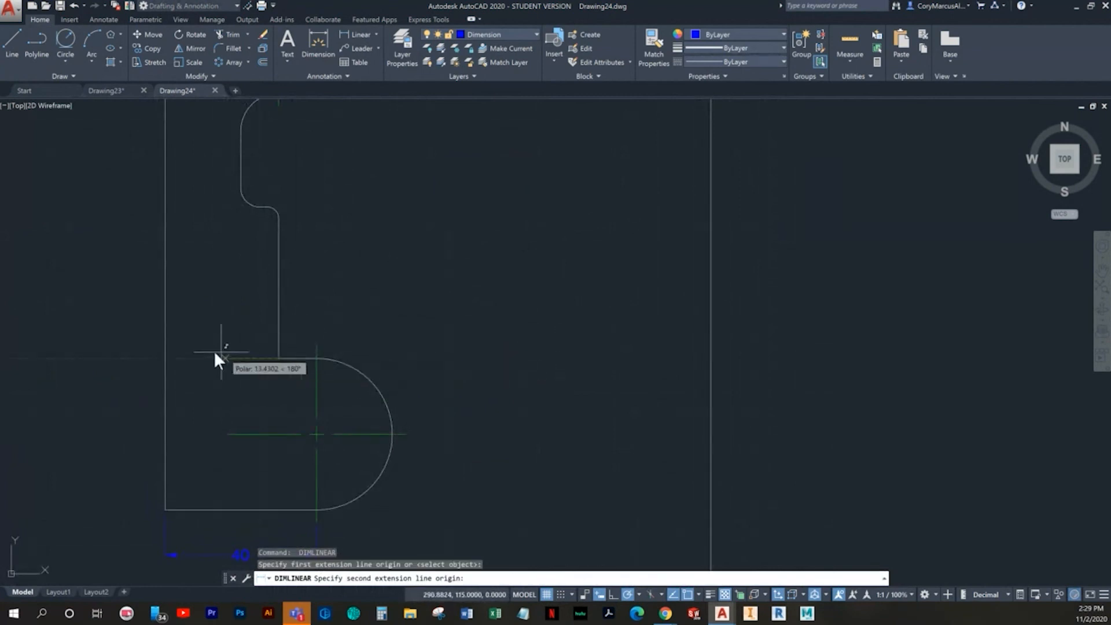
{"action": "left_click", "coordinate": [166, 357]}
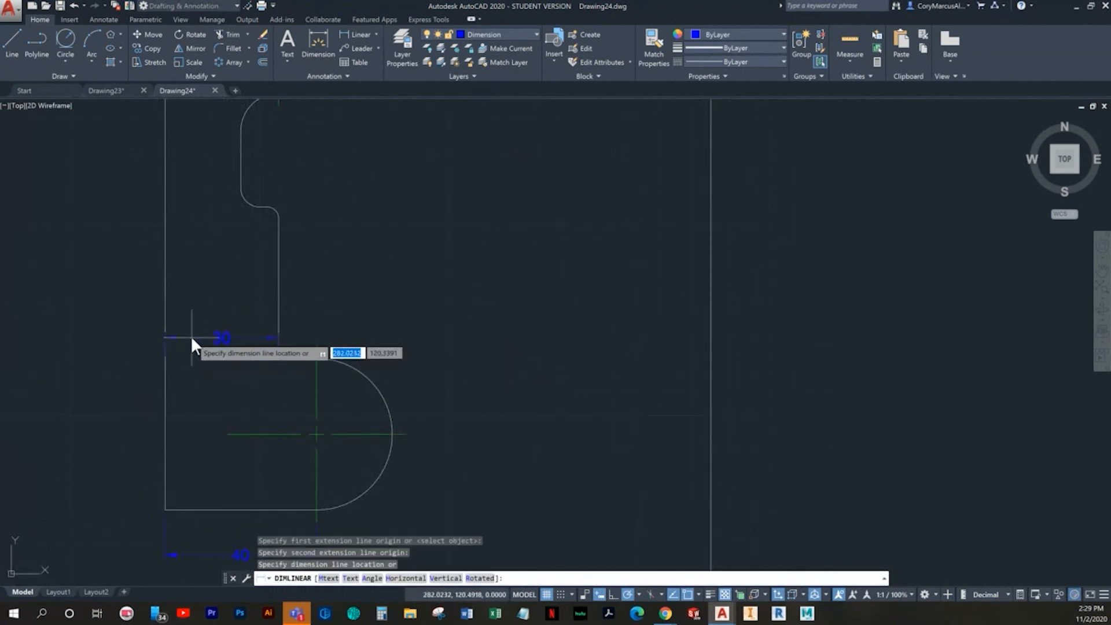
{"action": "left_click", "coordinate": [191, 343]}
Add a horizontal linear dimension from the middle of the recessed vertical edge to the long left edge, placed between the two edges
{"action": "middle_click_drag", "start_coordinate": [226, 251], "coordinate": [286, 404]}
{"action": "key", "text": "Return"}
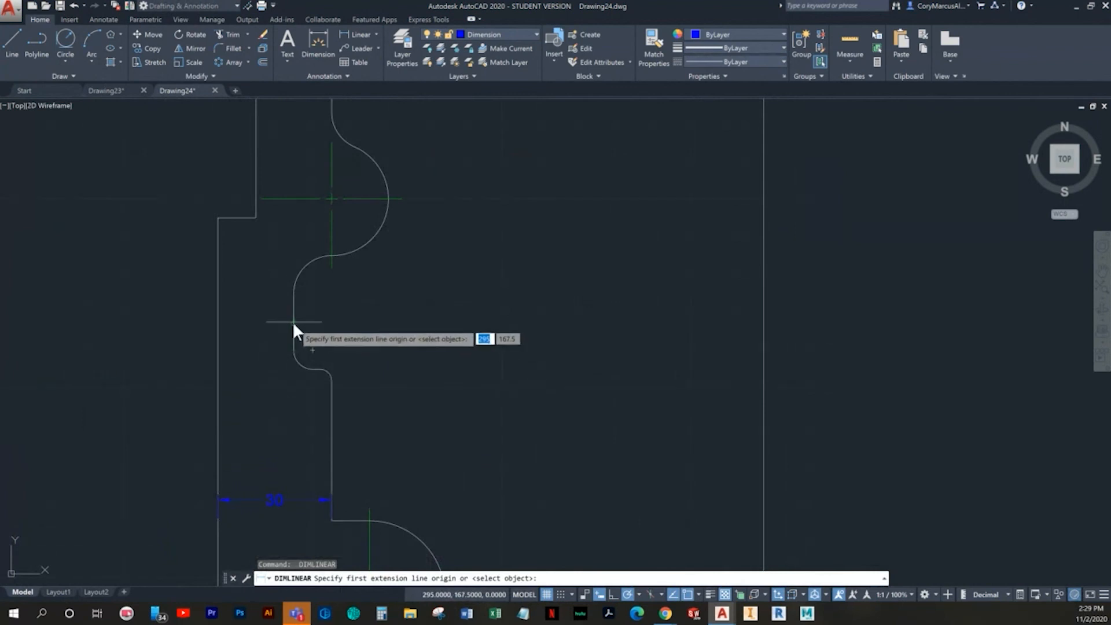
{"action": "left_click", "coordinate": [294, 322]}
{"action": "left_click", "coordinate": [216, 323]}
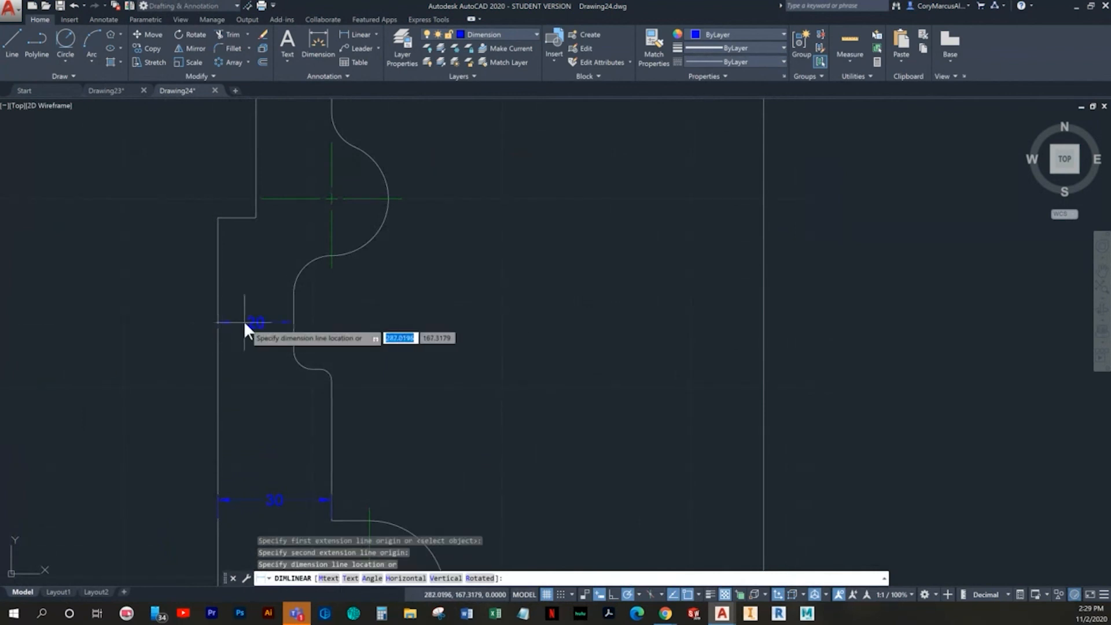
{"action": "left_click", "coordinate": [252, 322]}
Add a horizontal linear dimension across the upper left step's offset, placed above the profile
{"action": "middle_click_drag", "start_coordinate": [286, 225], "coordinate": [307, 404]}
{"action": "key", "text": "Return"}
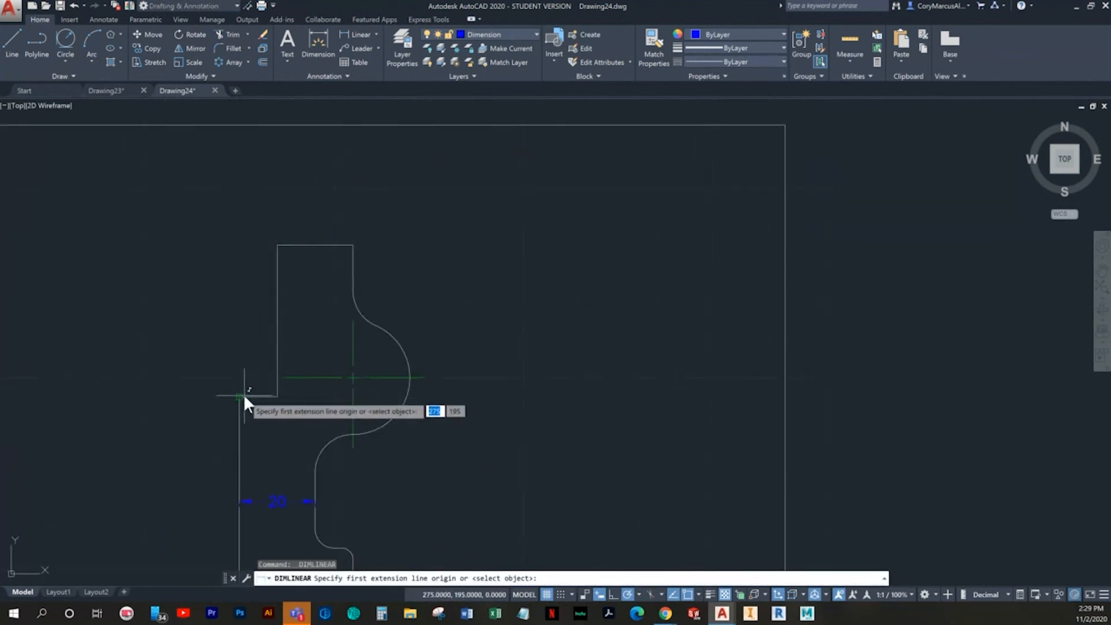
{"action": "left_click", "coordinate": [244, 396]}
{"action": "left_click", "coordinate": [276, 245]}
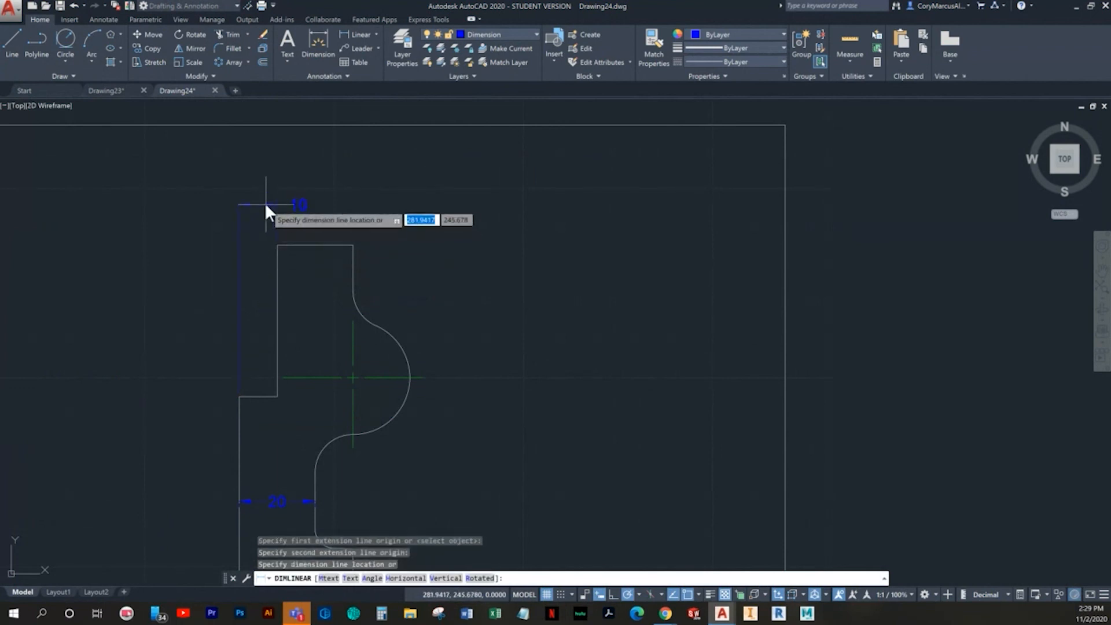
{"action": "left_click", "coordinate": [266, 205]}
Add a horizontal linear dimension from the upper center mark's top end to the step's outer corner, placed above the step offset dimension
{"action": "key", "text": "Return"}
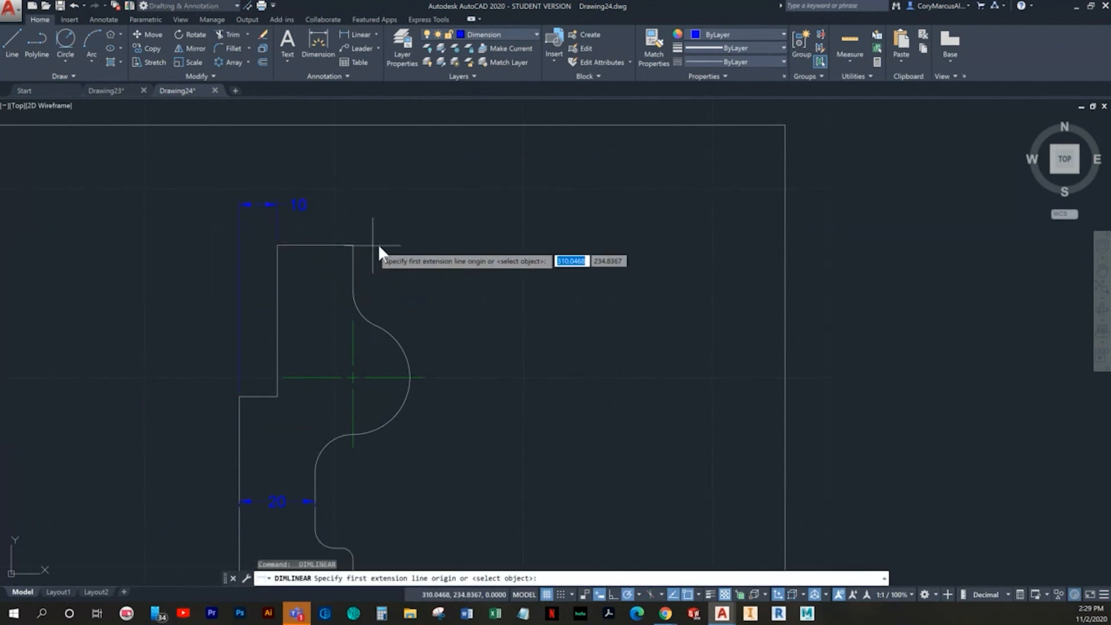
{"action": "left_click", "coordinate": [353, 320]}
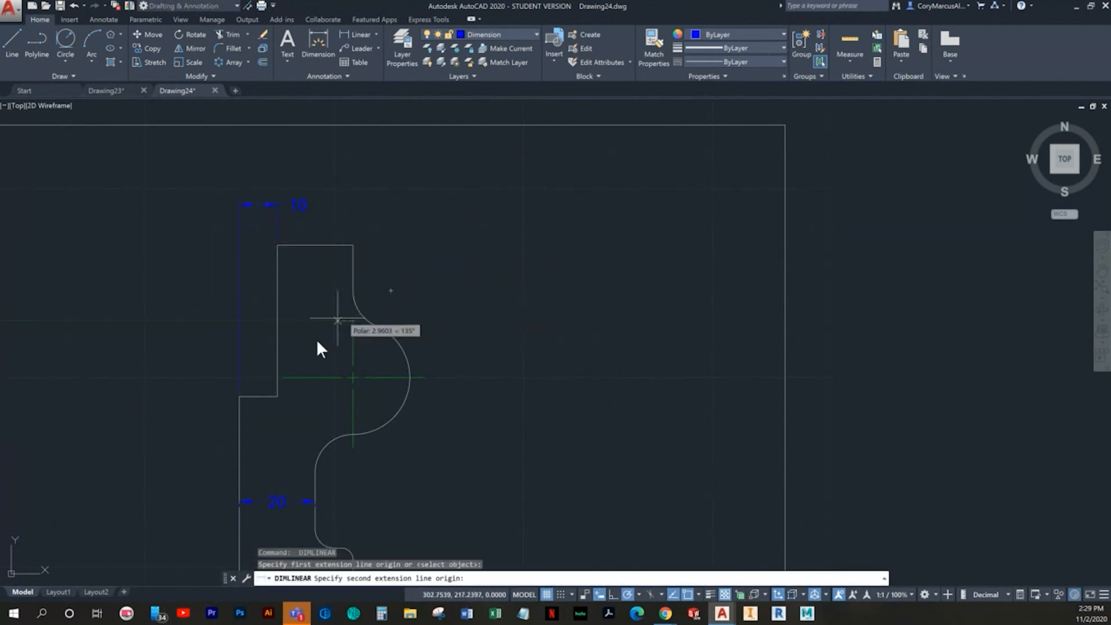
{"action": "left_click", "coordinate": [240, 397]}
{"action": "left_click", "coordinate": [296, 171]}
{"action": "key", "text": "Escape"}
Add a vertical linear dimension from the profile's top left corner to the step's outer corner, placed left of the profile
{"action": "middle_click_drag", "start_coordinate": [436, 324], "coordinate": [425, 308]}
{"action": "key", "text": "Return"}
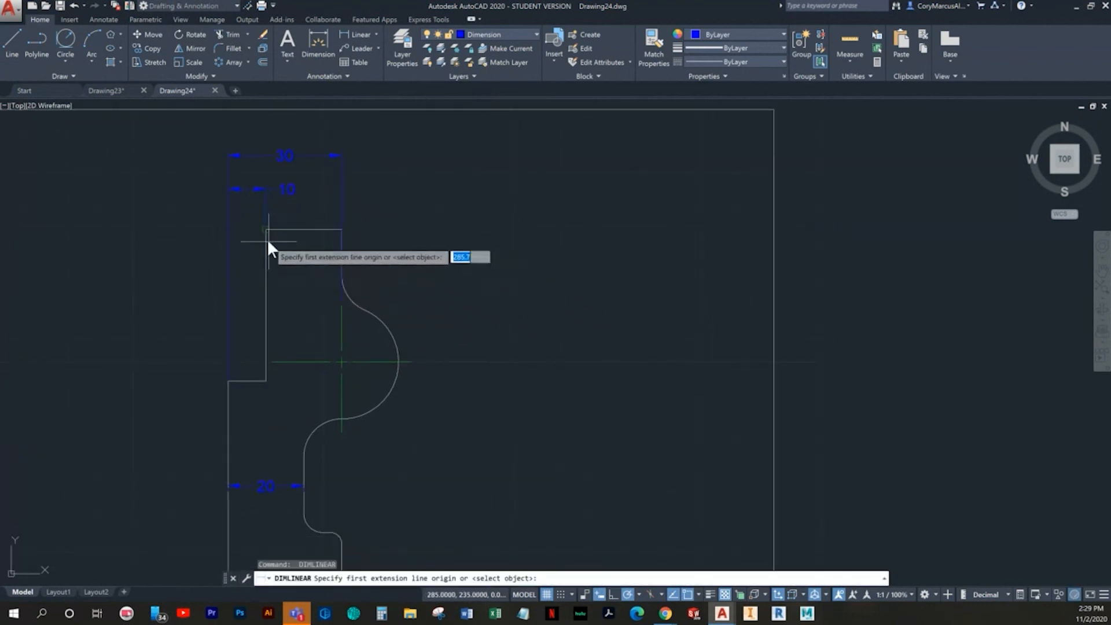
{"action": "left_click", "coordinate": [265, 229]}
{"action": "left_click", "coordinate": [228, 378]}
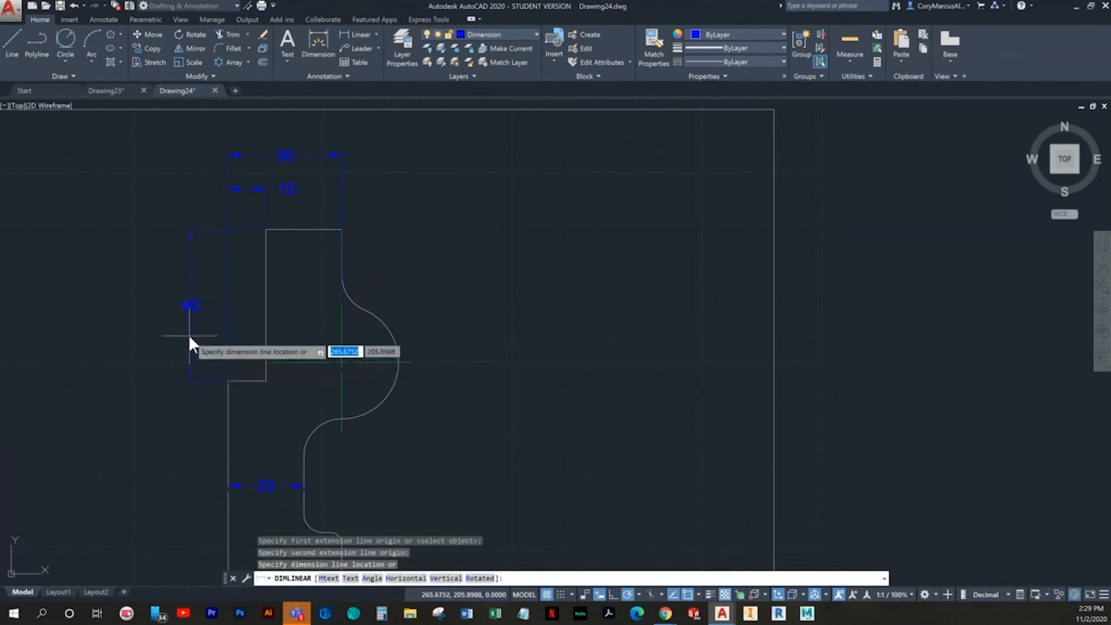
{"action": "left_click", "coordinate": [182, 337]}
{"action": "key", "text": "Escape"}
{"action": "key", "text": "Escape"}
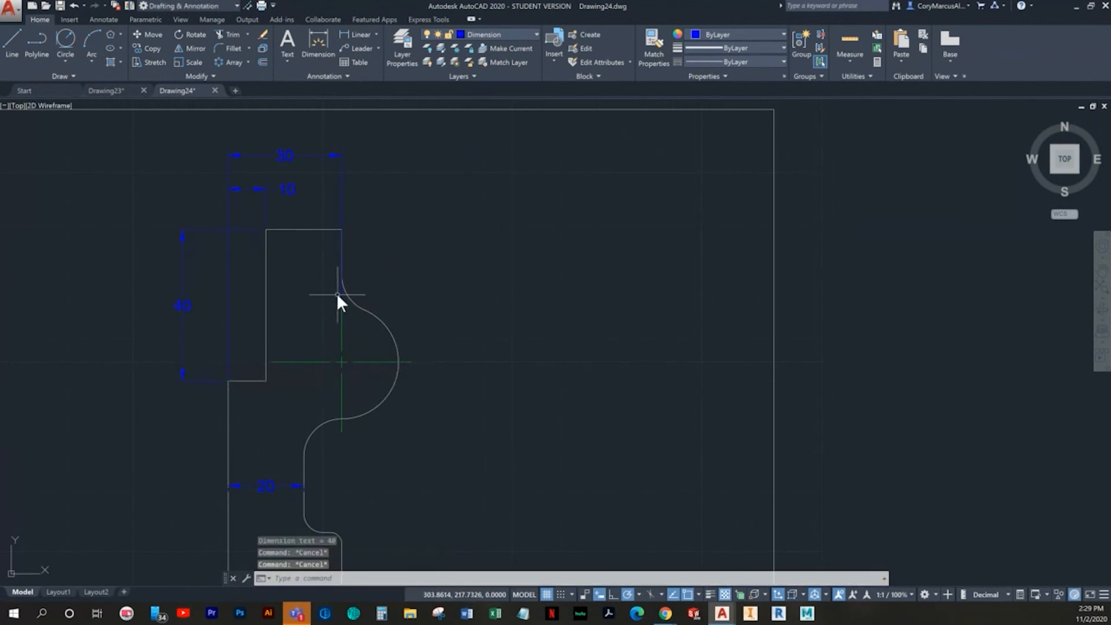
Move the topmost horizontal dimension's right extension line origin to the profile's top right corner
{"action": "left_click", "coordinate": [340, 293]}
{"action": "left_click", "coordinate": [341, 294]}
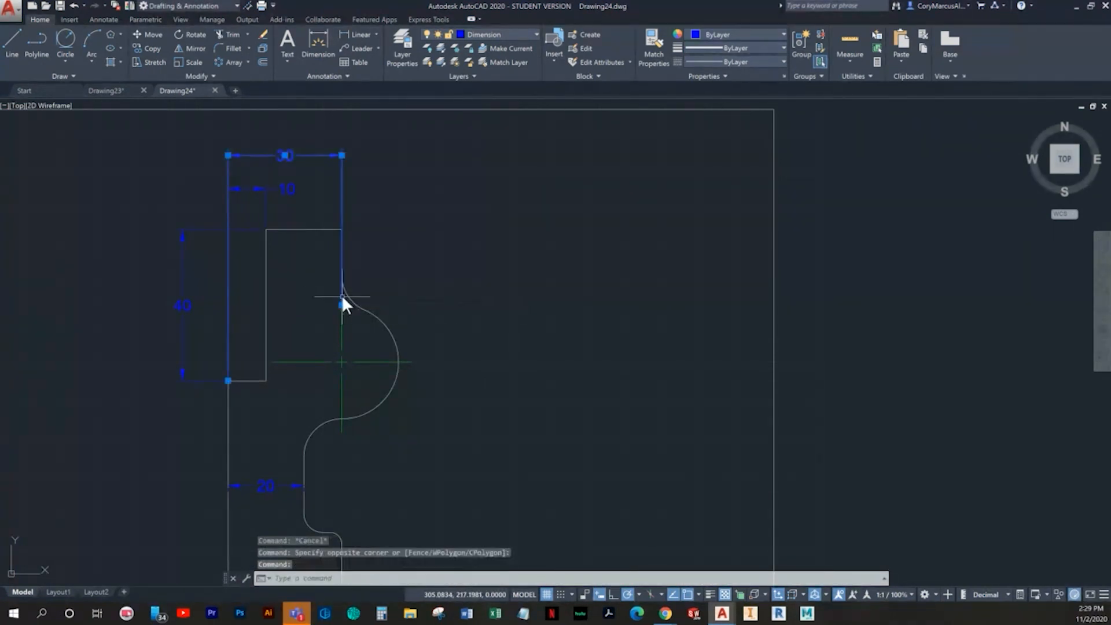
{"action": "left_click", "coordinate": [342, 305]}
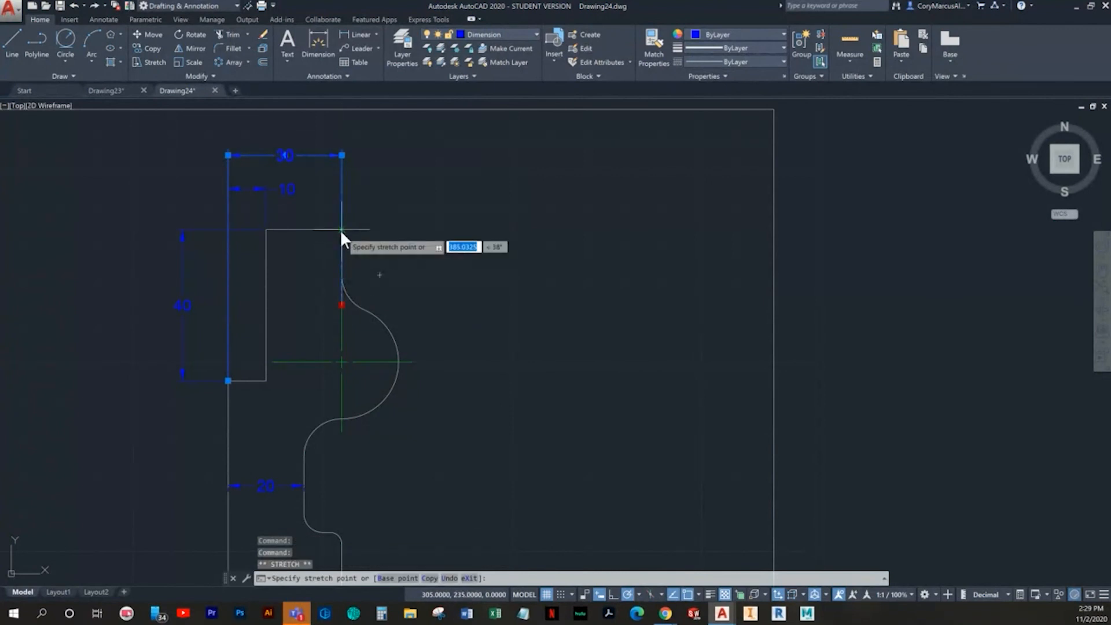
{"action": "left_click", "coordinate": [342, 229]}
{"action": "key", "text": "Escape"}
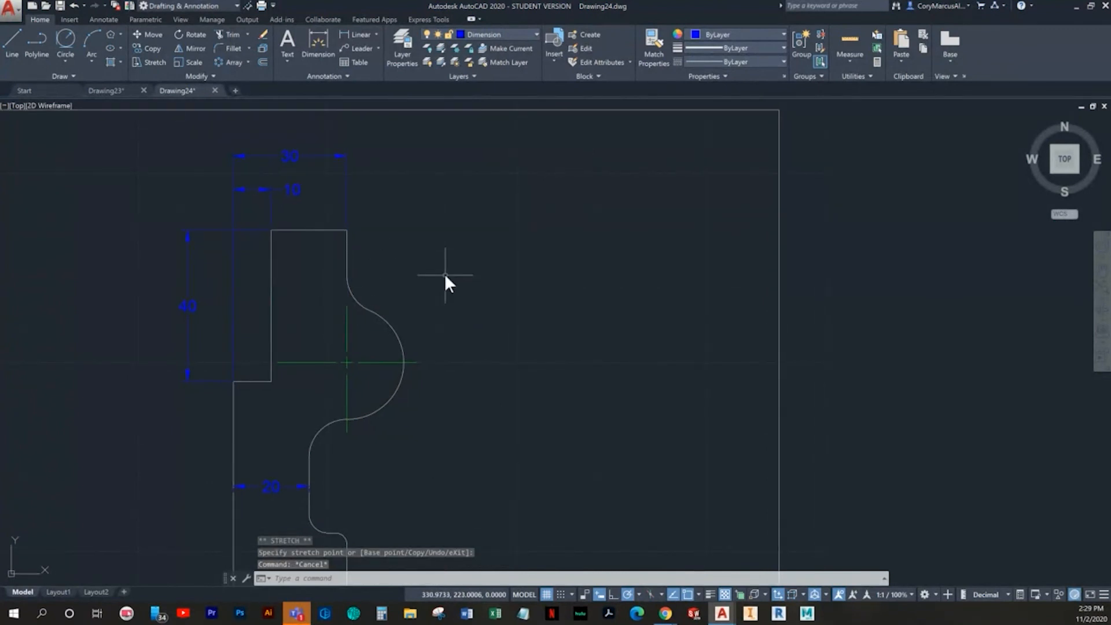
Extend the upper center mark's vertical line upward to the top end of the small arc below the straight right edge
{"action": "scroll", "coordinate": [329, 349], "scroll_direction": "up", "scroll_amount": 2}
{"action": "scroll", "coordinate": [331, 349], "scroll_direction": "up", "scroll_amount": 2}
{"action": "left_click", "coordinate": [375, 298]}
{"action": "left_click", "coordinate": [396, 284]}
{"action": "left_click", "coordinate": [384, 278]}
{"action": "left_click", "coordinate": [364, 278]}
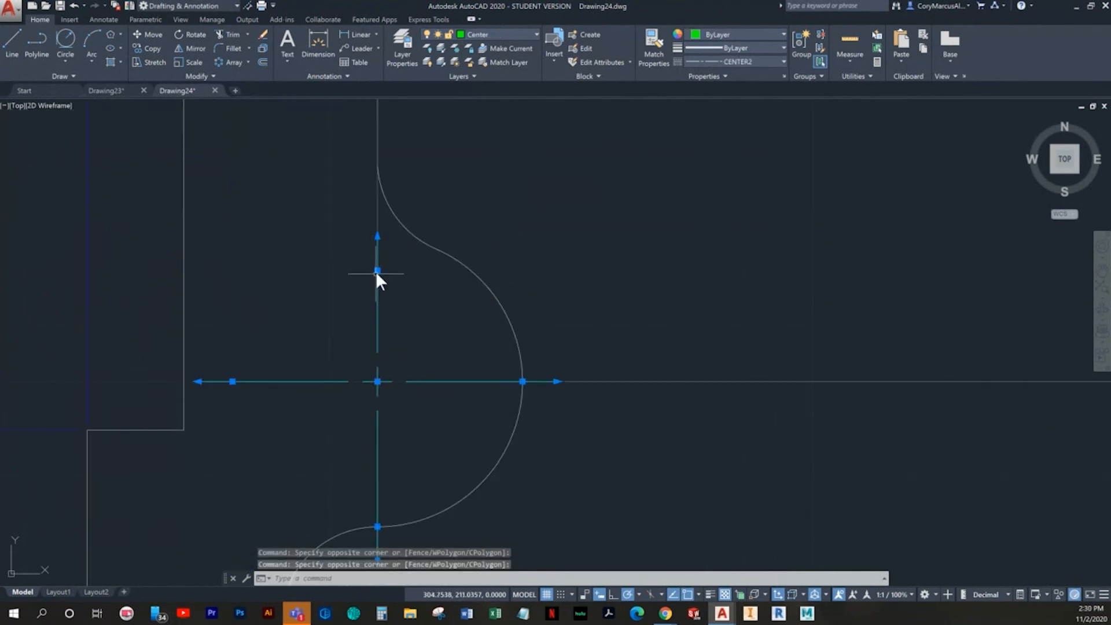
{"action": "left_click", "coordinate": [377, 270]}
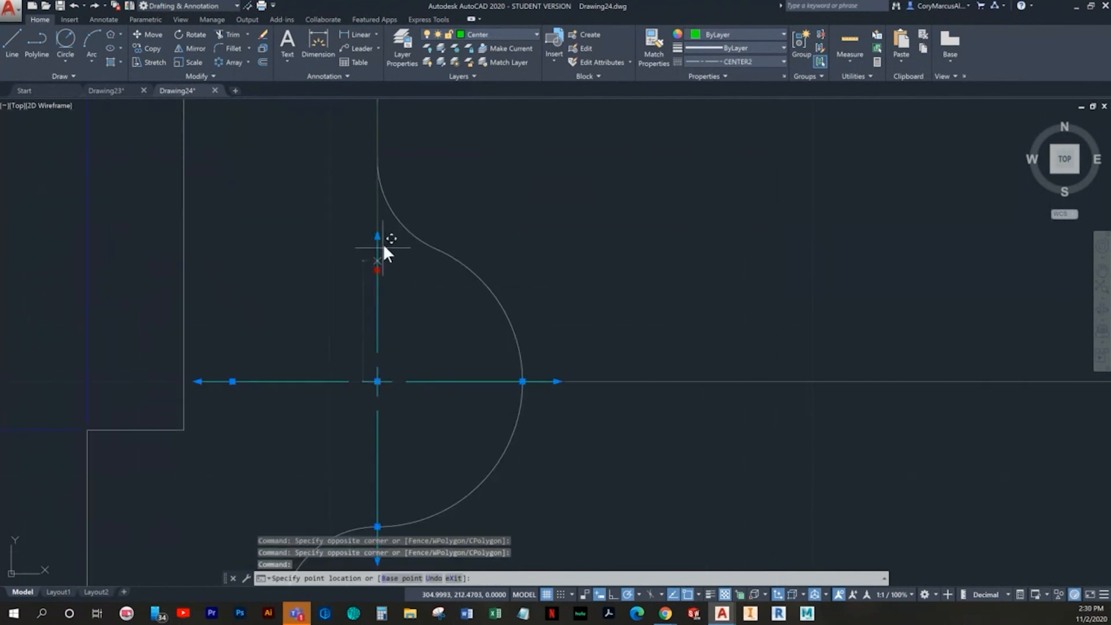
{"action": "left_click", "coordinate": [377, 157]}
{"action": "key", "text": "Escape"}
{"action": "scroll", "coordinate": [389, 240], "scroll_direction": "down", "scroll_amount": 5}
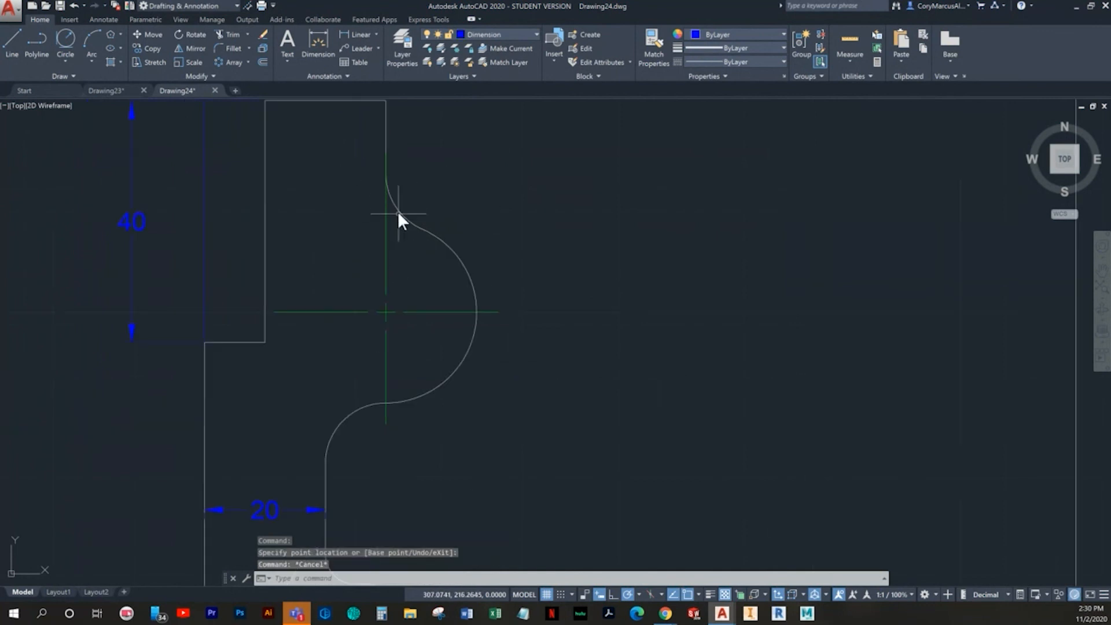
{"action": "scroll", "coordinate": [391, 377], "scroll_direction": "down", "scroll_amount": 2}
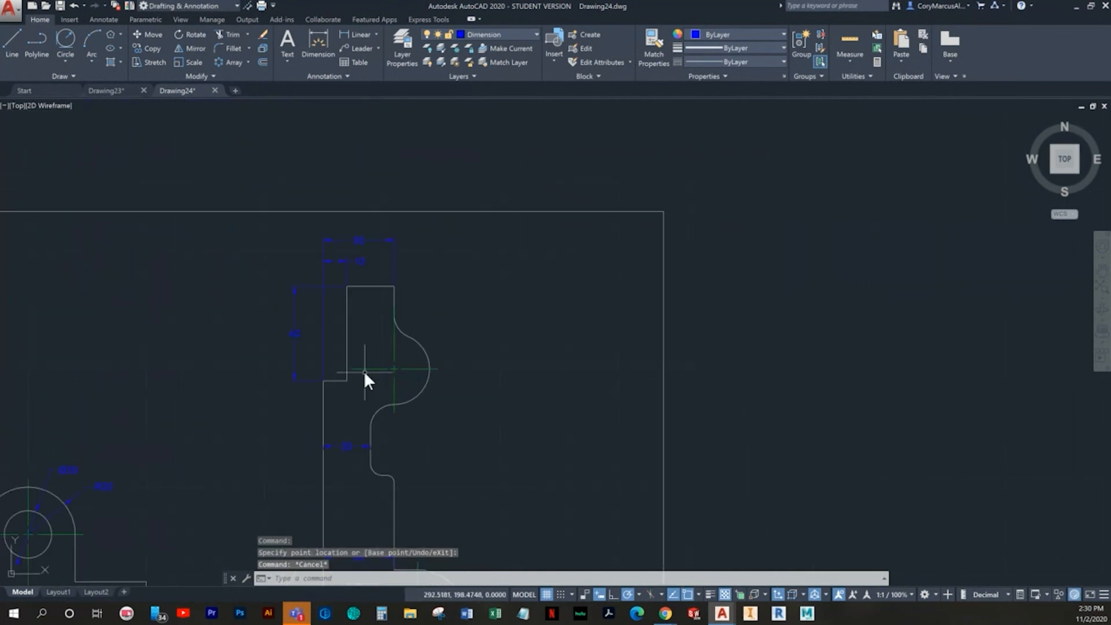
Add a vertical linear dimension from the large lower arc's bottom end to the lower end of the short recessed edge, placed right of the profile
{"action": "key", "text": "Escape"}
{"action": "left_click", "coordinate": [348, 36]}
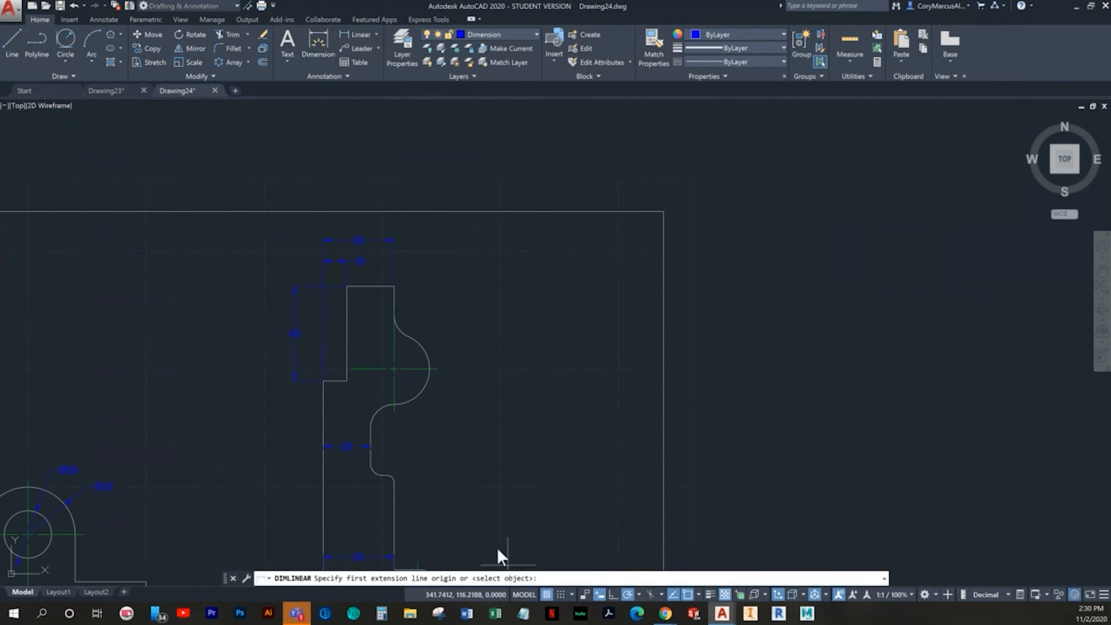
{"action": "middle_click_drag", "start_coordinate": [441, 533], "coordinate": [419, 490]}
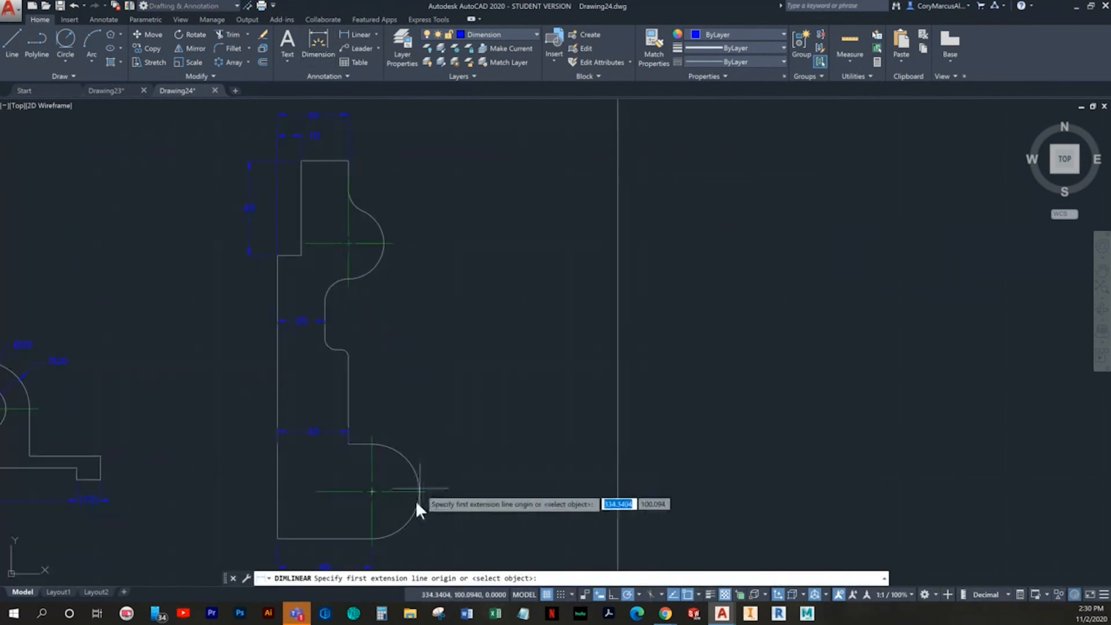
{"action": "left_click", "coordinate": [374, 539]}
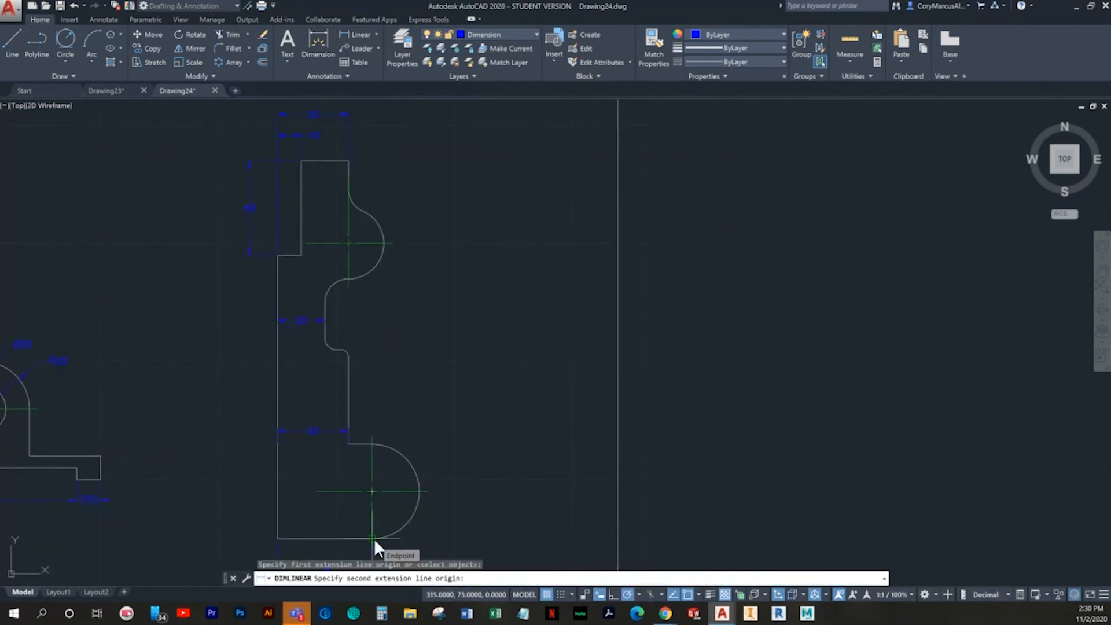
{"action": "left_click", "coordinate": [325, 338]}
{"action": "key", "text": "Return"}
{"action": "middle_click_drag", "start_coordinate": [434, 485], "coordinate": [416, 409]}
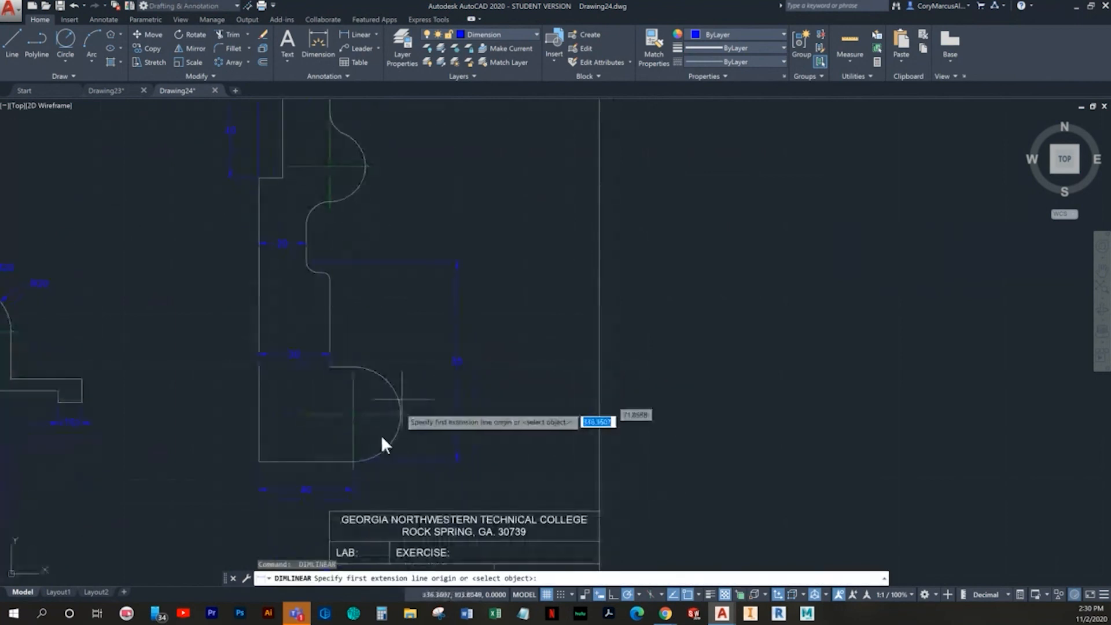
{"action": "left_click", "coordinate": [352, 461]}
{"action": "middle_click_drag", "start_coordinate": [354, 308], "coordinate": [356, 324]}
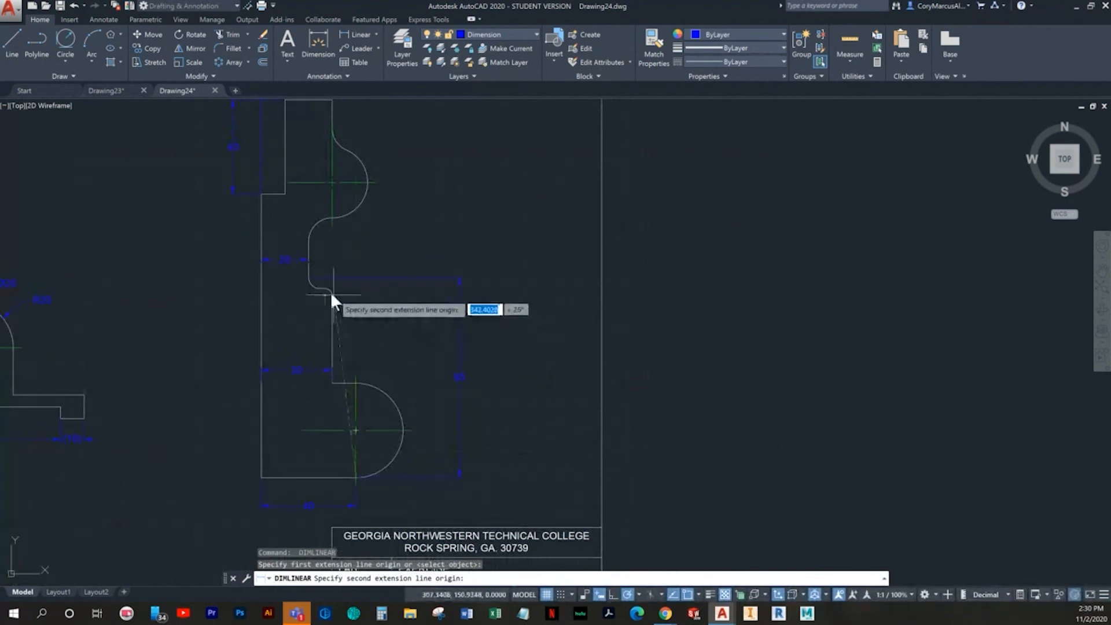
{"action": "left_click", "coordinate": [315, 277]}
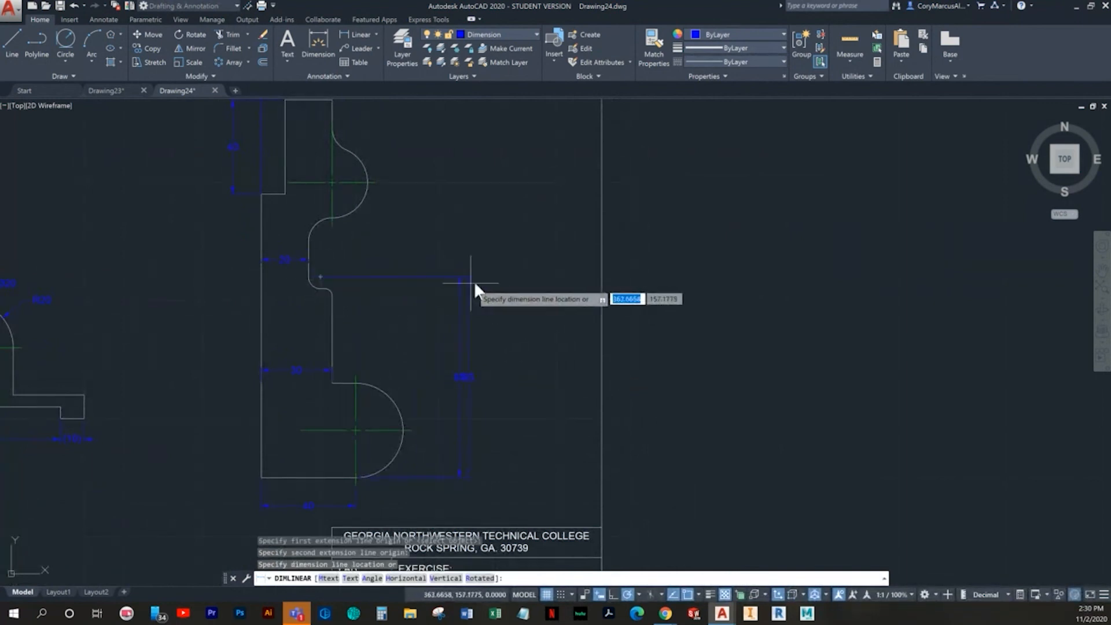
{"action": "key", "text": "Escape"}
Add a vertical linear dimension from the large lower arc's bottom end to the recessed edge's upper end, placed outside the first height dimension
{"action": "key", "text": "Return"}
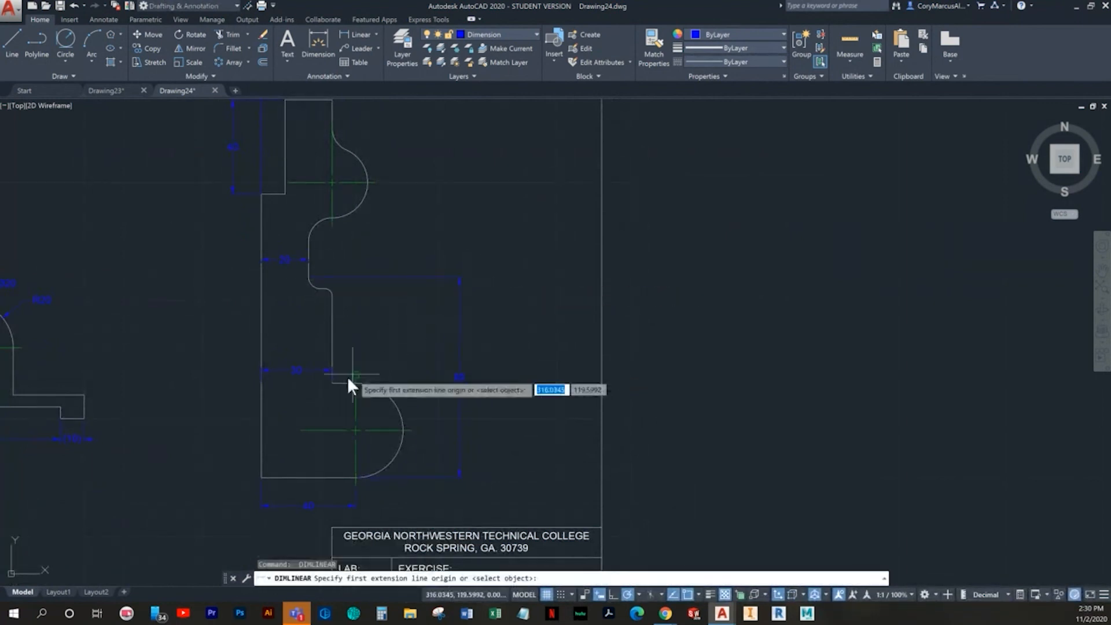
{"action": "left_click", "coordinate": [355, 477]}
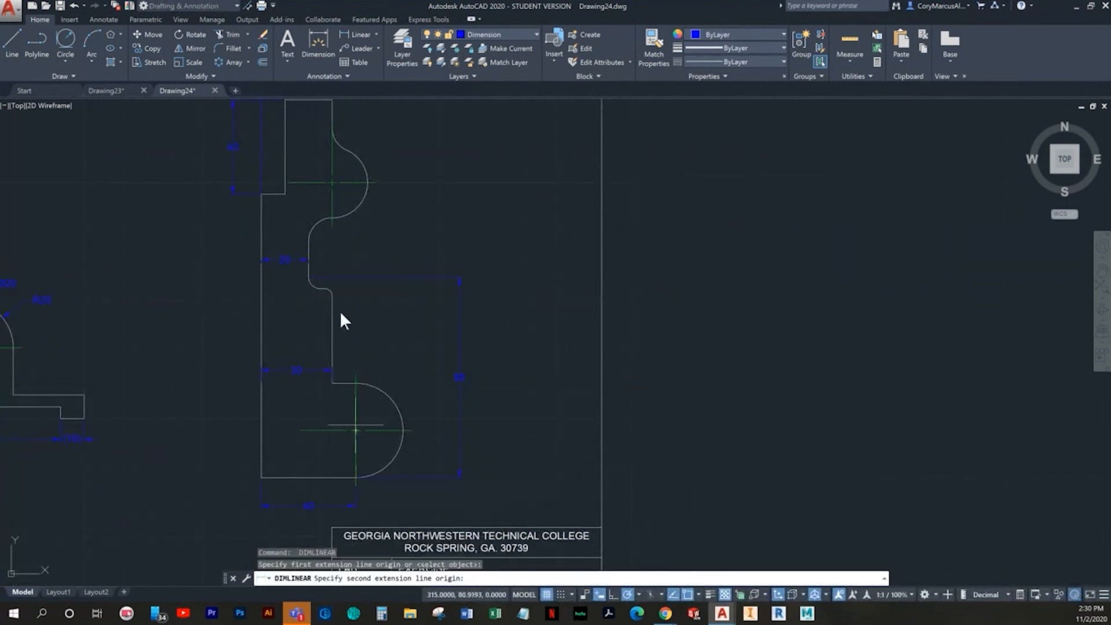
{"action": "left_click", "coordinate": [311, 236]}
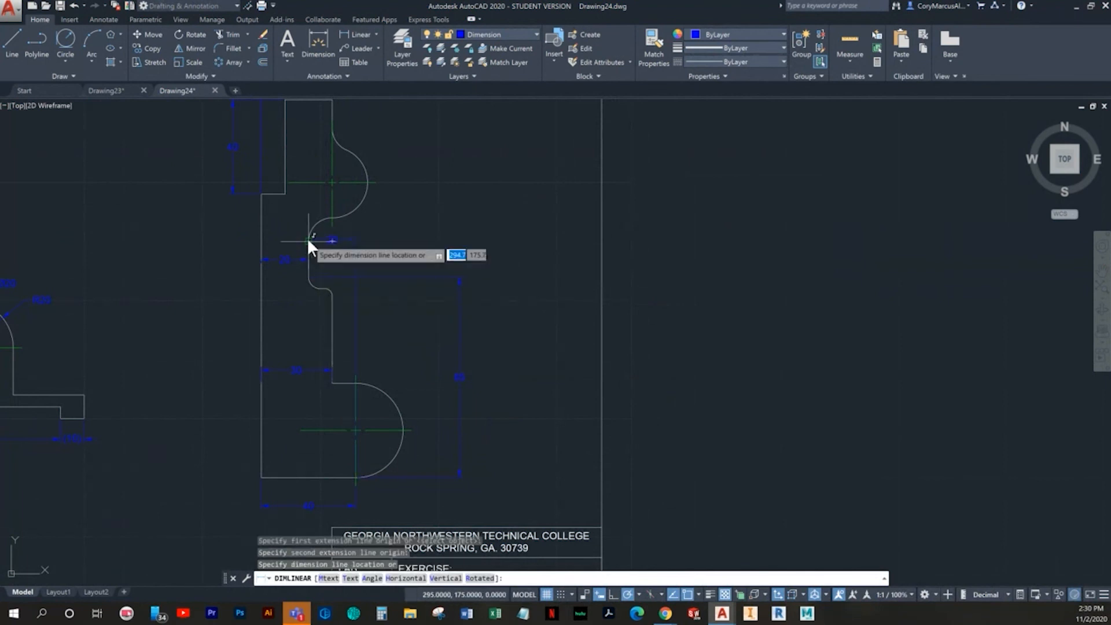
{"action": "left_click", "coordinate": [485, 263]}
Add a vertical linear dimension from the large lower arc's bottom end to the upper center mark's right end, placed outside the previous two
{"action": "key", "text": "Return"}
{"action": "left_click", "coordinate": [356, 476]}
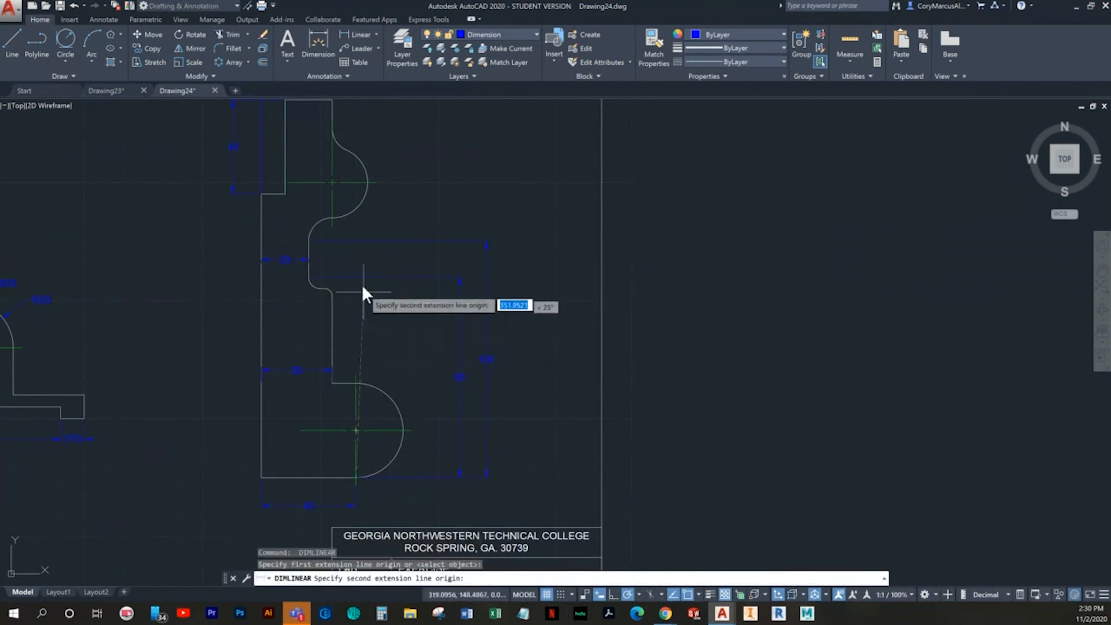
{"action": "left_click", "coordinate": [376, 182]}
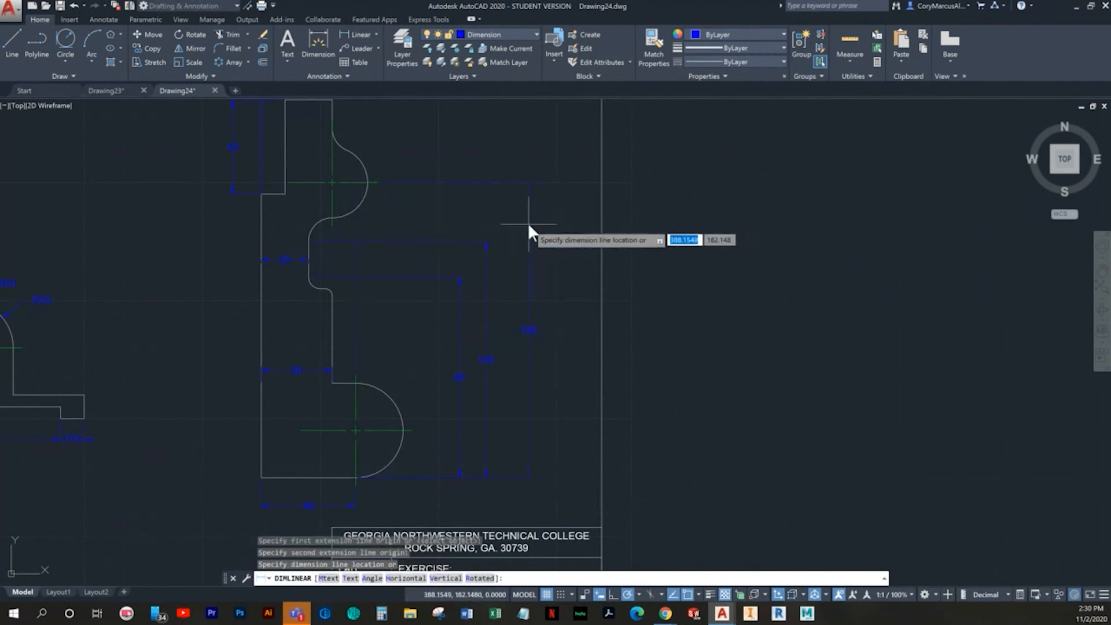
{"action": "left_click", "coordinate": [510, 223]}
Add an overall vertical linear dimension from the large lower arc's bottom end to the profile's top right corner, placed as the outermost height dimension
{"action": "key", "text": "Return"}
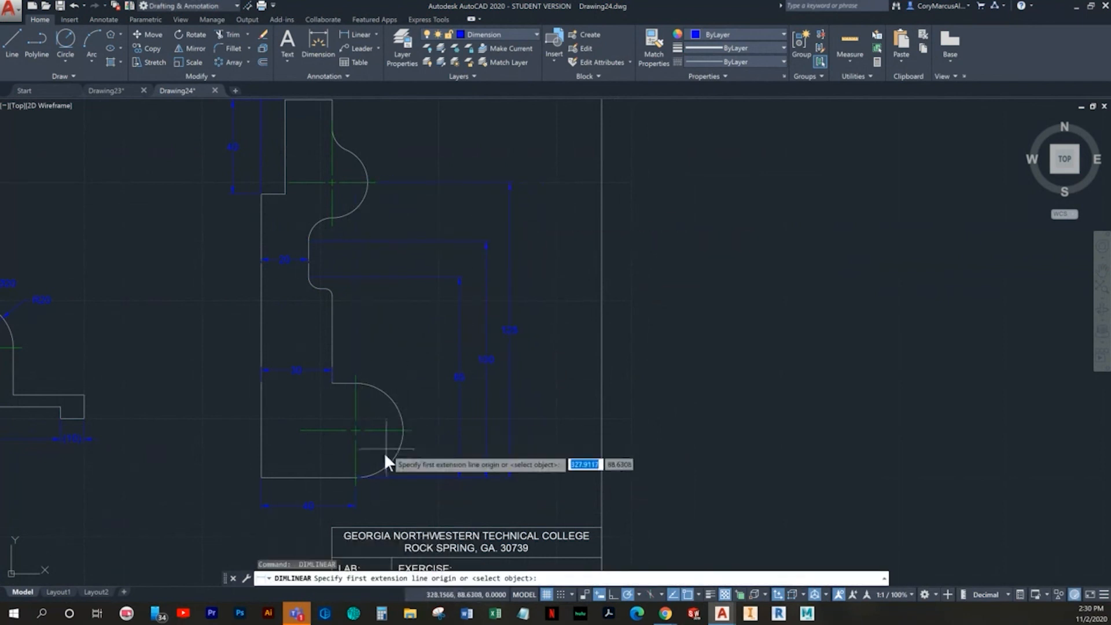
{"action": "left_click", "coordinate": [356, 476]}
{"action": "middle_click_drag", "start_coordinate": [372, 350], "coordinate": [356, 423]}
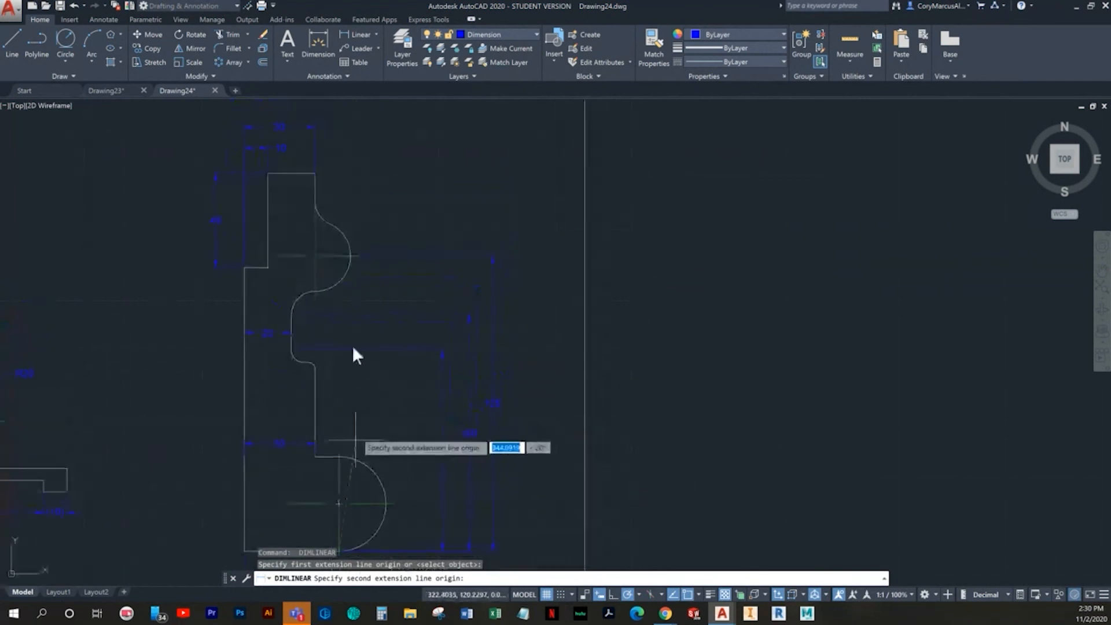
{"action": "left_click", "coordinate": [316, 173]}
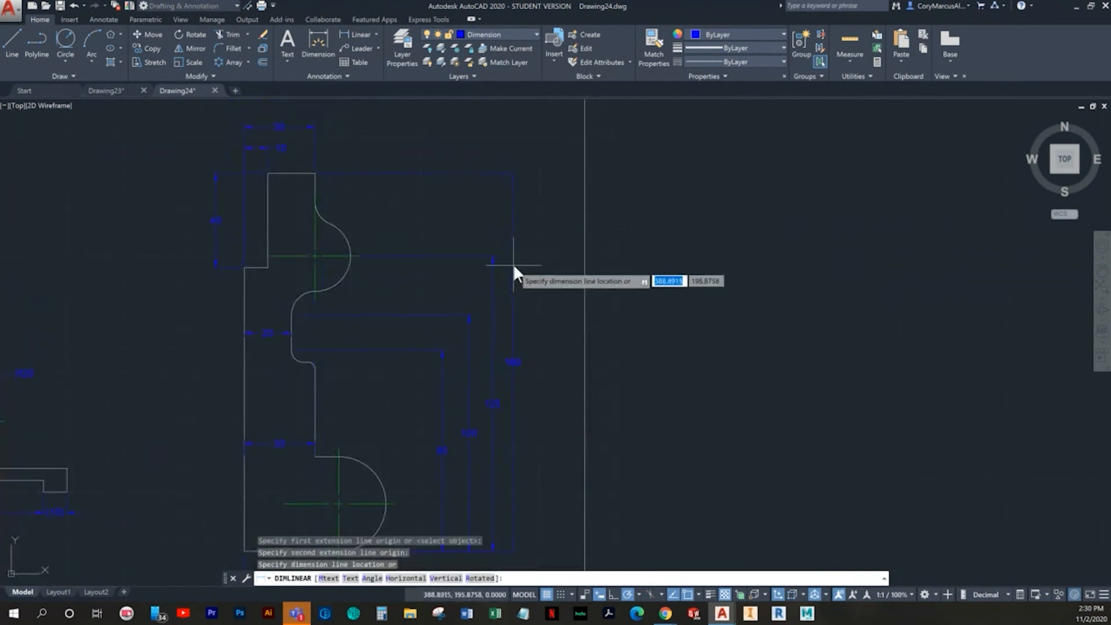
{"action": "middle_click_drag", "start_coordinate": [517, 263], "coordinate": [507, 208]}
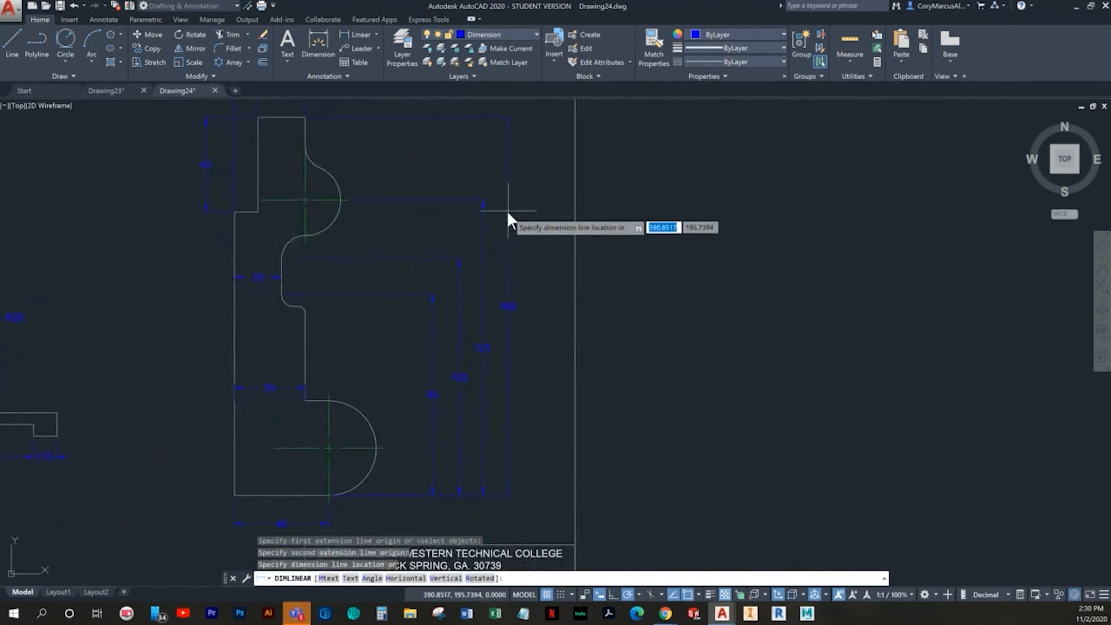
{"action": "left_click", "coordinate": [506, 210]}
{"action": "scroll", "coordinate": [429, 328], "scroll_direction": "down", "scroll_amount": 2}
{"action": "key", "text": "Escape"}
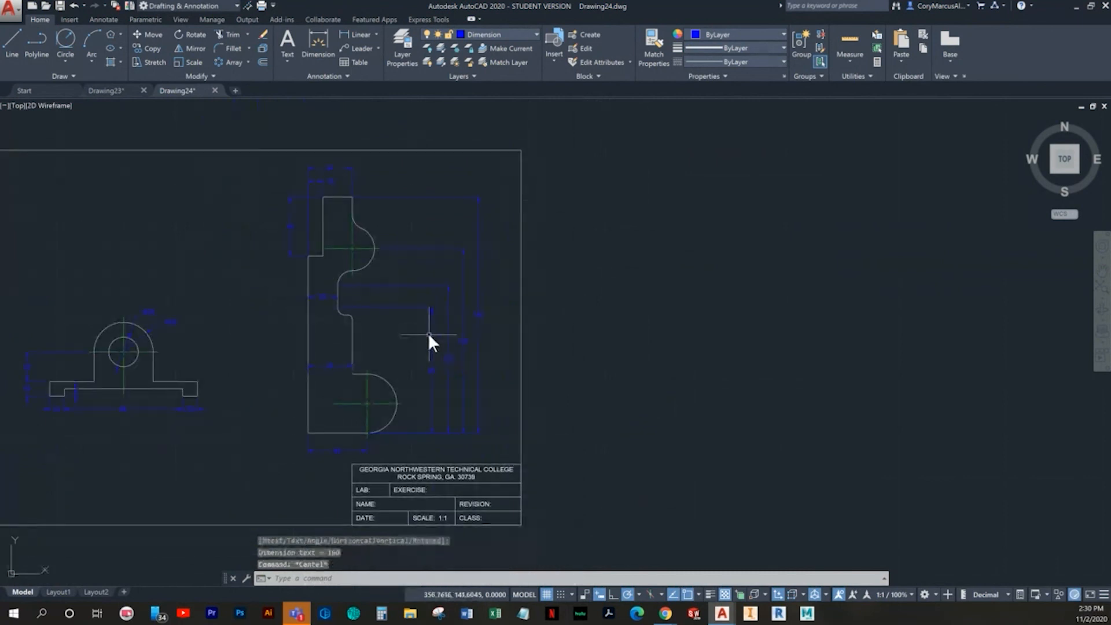
Add a radius dimension to the large lower arc, with its text above and outside the curve
{"action": "scroll", "coordinate": [375, 362], "scroll_direction": "up", "scroll_amount": 2}
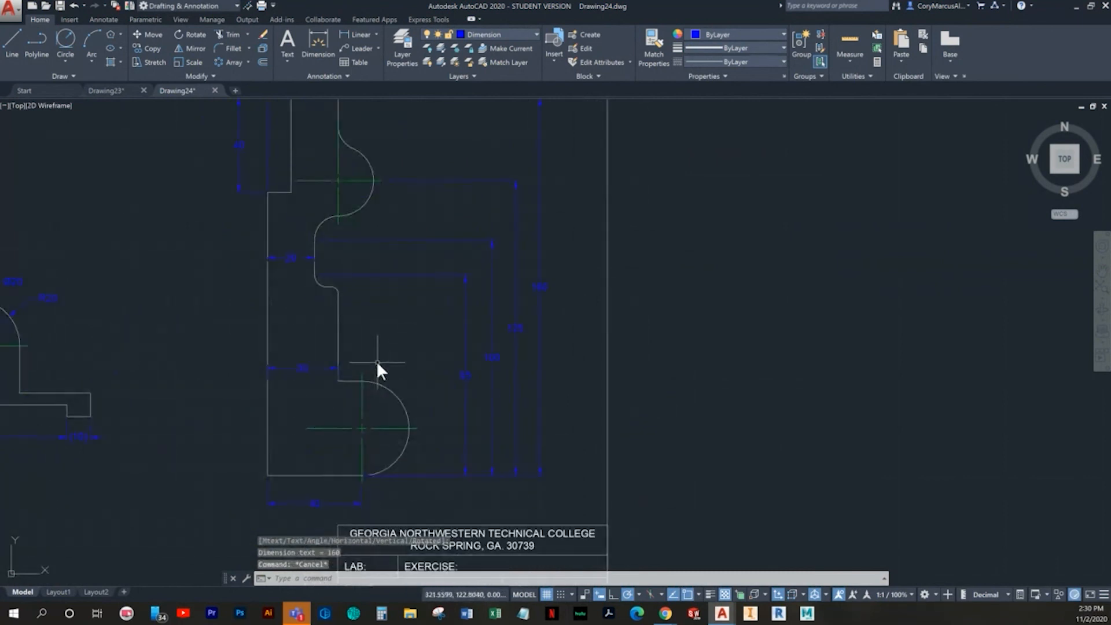
{"action": "left_click", "coordinate": [320, 42]}
{"action": "scroll", "coordinate": [430, 450], "scroll_direction": "up", "scroll_amount": 4}
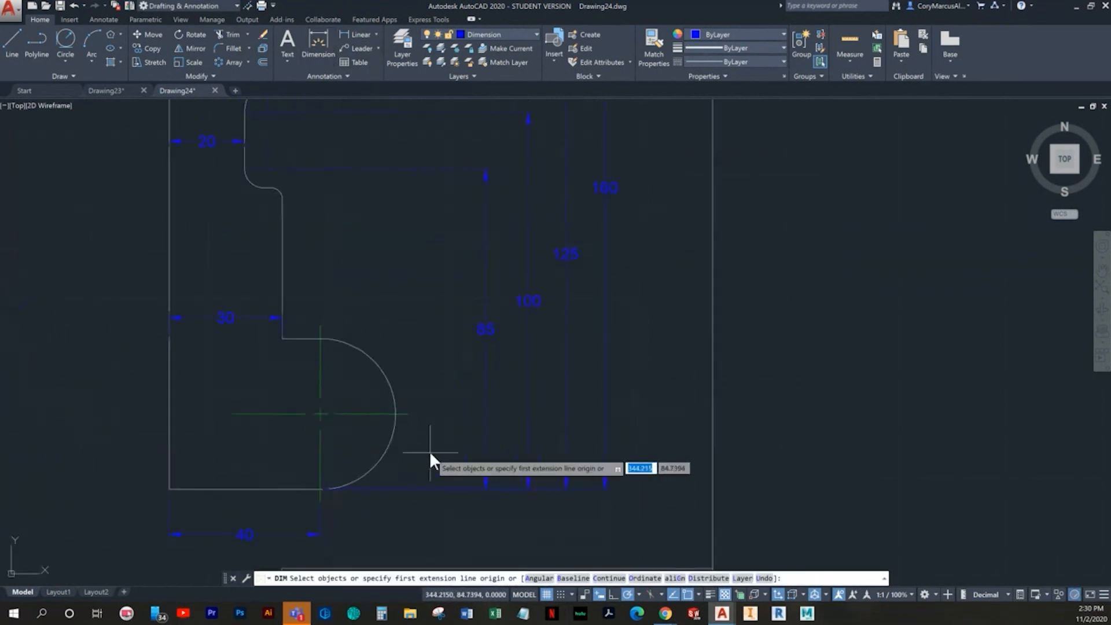
{"action": "left_click", "coordinate": [325, 289]}
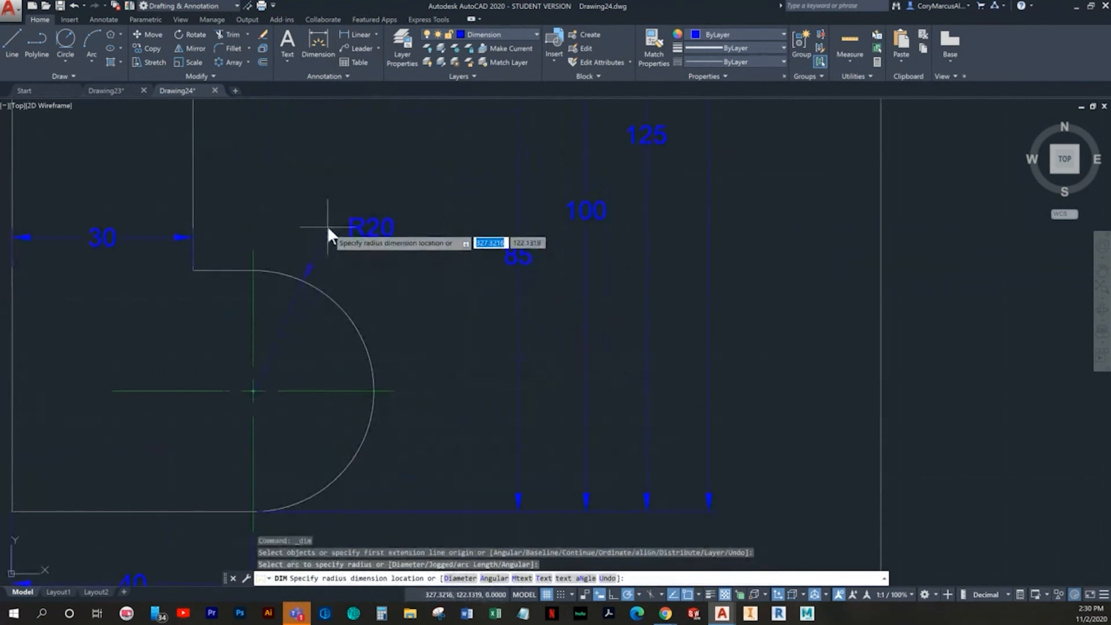
{"action": "left_click", "coordinate": [333, 227]}
{"action": "middle_click_drag", "start_coordinate": [370, 335], "coordinate": [453, 418]}
{"action": "key", "text": "Return"}
Add radius dimensions to the small convex corner arc and the concave arc beside it at the recess's lower end
{"action": "middle_click_drag", "start_coordinate": [316, 284], "coordinate": [344, 424]}
{"action": "scroll", "coordinate": [302, 276], "scroll_direction": "up", "scroll_amount": 3}
{"action": "key", "text": "Return"}
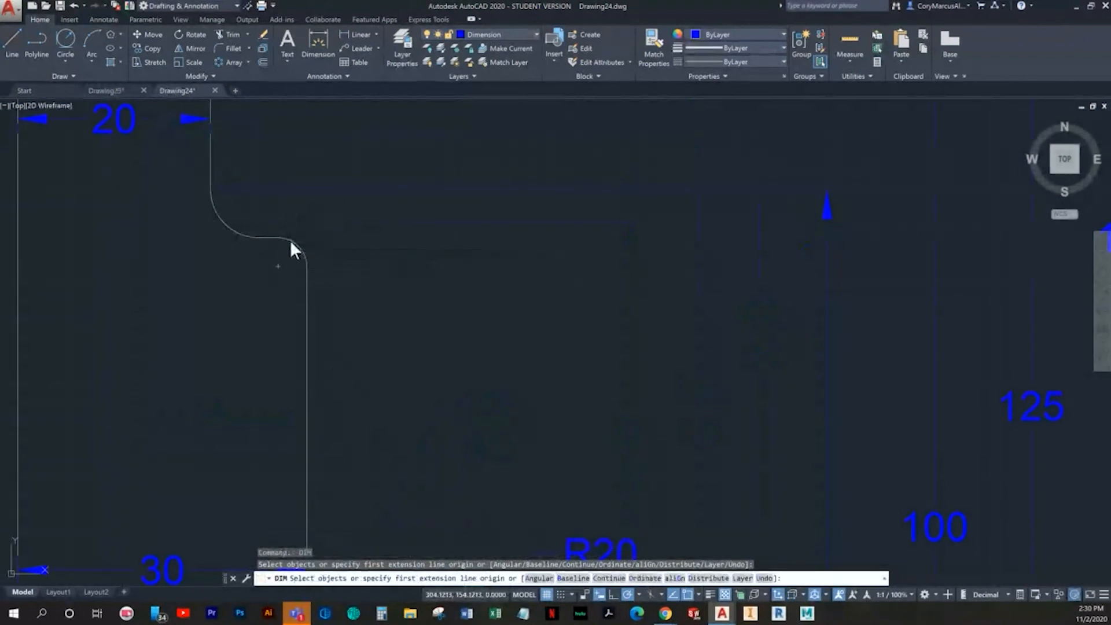
{"action": "left_click", "coordinate": [287, 237]}
{"action": "left_click", "coordinate": [313, 218]}
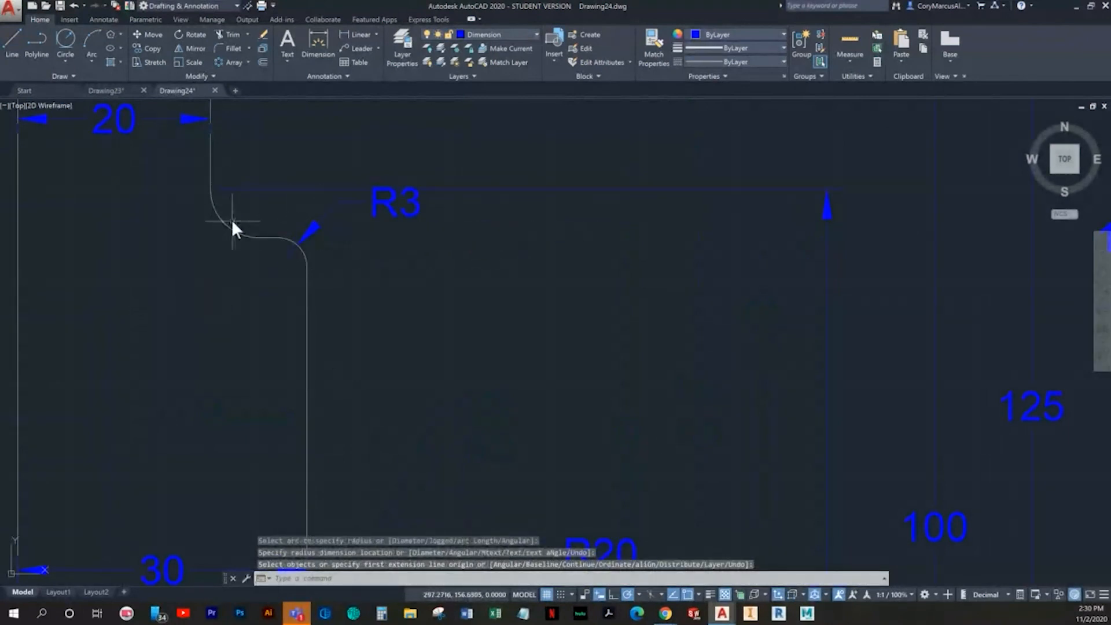
{"action": "left_click", "coordinate": [215, 219]}
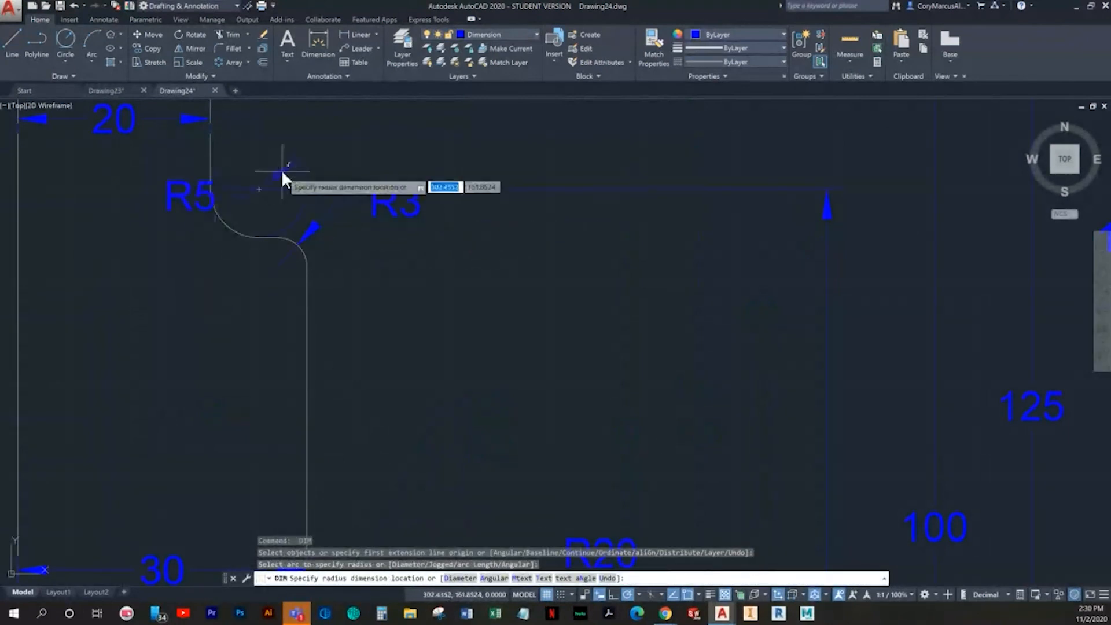
{"action": "left_click", "coordinate": [331, 129]}
Add a radius dimension to the arc at the recess's upper end, with its text inside the profile
{"action": "scroll", "coordinate": [350, 256], "scroll_direction": "down", "scroll_amount": 2}
{"action": "middle_click_drag", "start_coordinate": [353, 292], "coordinate": [345, 441]}
{"action": "key", "text": "Return"}
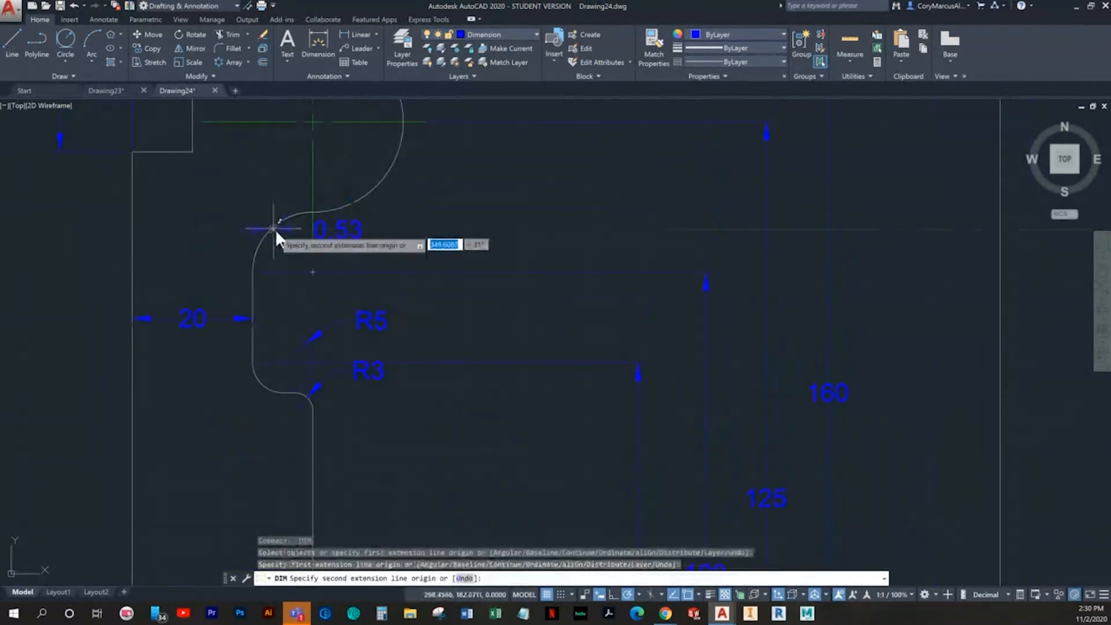
{"action": "left_click", "coordinate": [259, 245]}
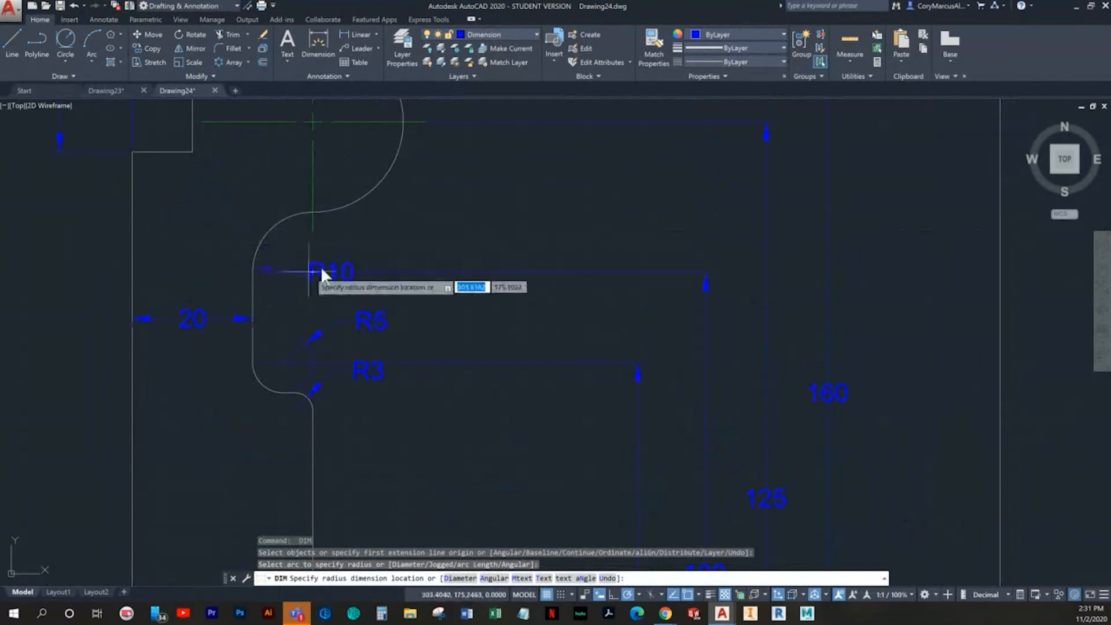
{"action": "left_click", "coordinate": [238, 221]}
Add a radius dimension to the large upper arc, with its text outside the profile above the curve
{"action": "middle_click_drag", "start_coordinate": [363, 393], "coordinate": [355, 430]}
{"action": "key", "text": "Return"}
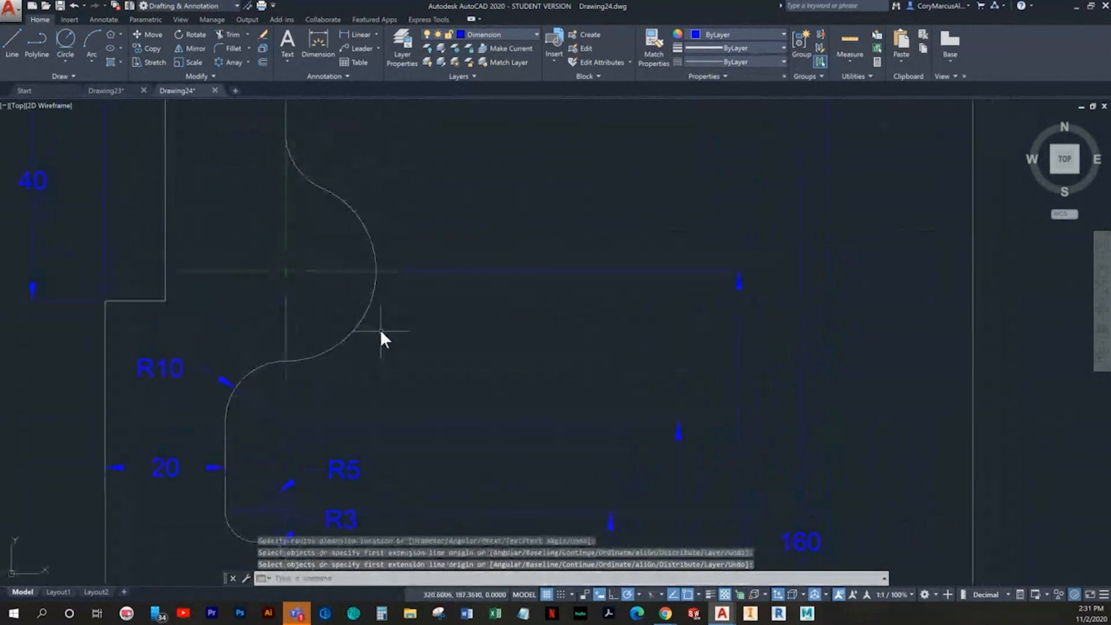
{"action": "key", "text": "Return"}
{"action": "left_click", "coordinate": [364, 224]}
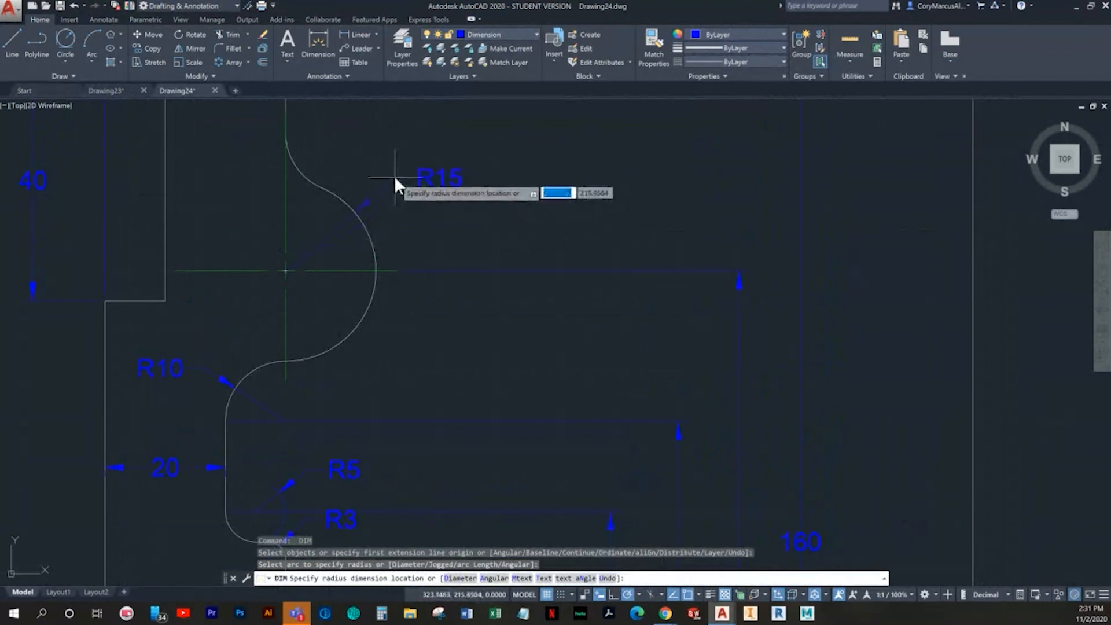
{"action": "left_click", "coordinate": [394, 175]}
Add a radius dimension to the small concave arc below the straight right edge, with its text outside the profile
{"action": "scroll", "coordinate": [383, 307], "scroll_direction": "down", "scroll_amount": 3}
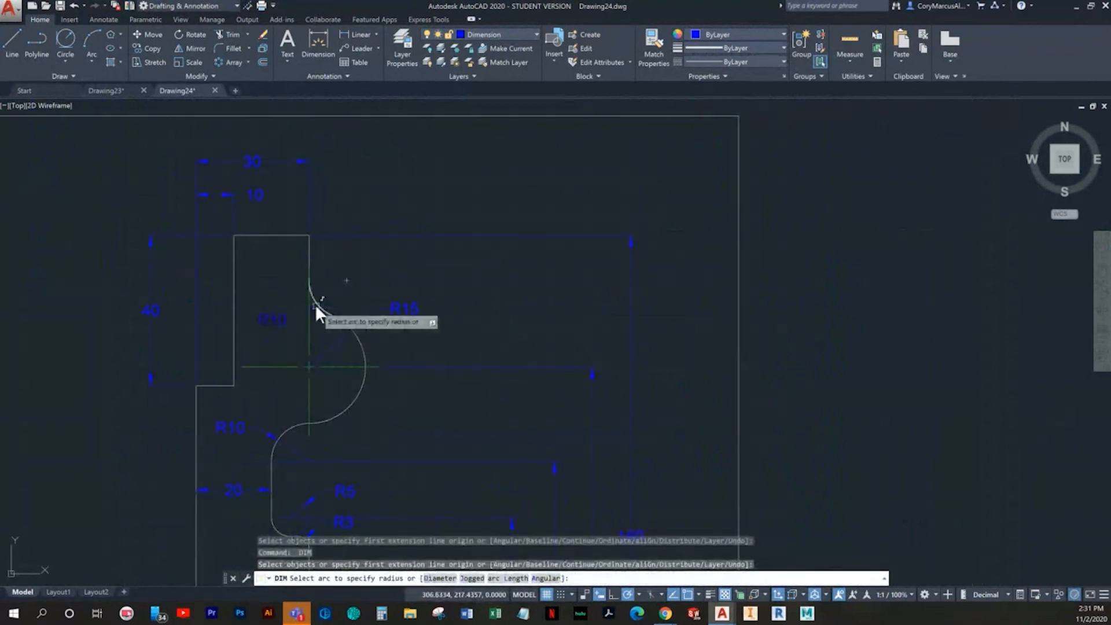
{"action": "left_click", "coordinate": [315, 304]}
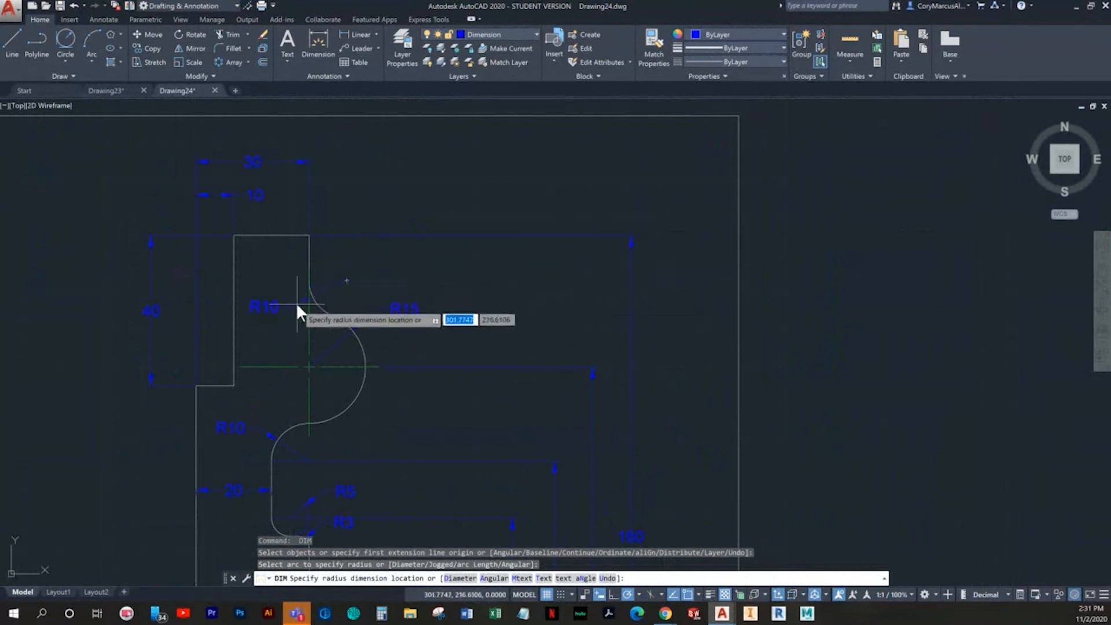
{"action": "scroll", "coordinate": [372, 255], "scroll_direction": "up", "scroll_amount": 2}
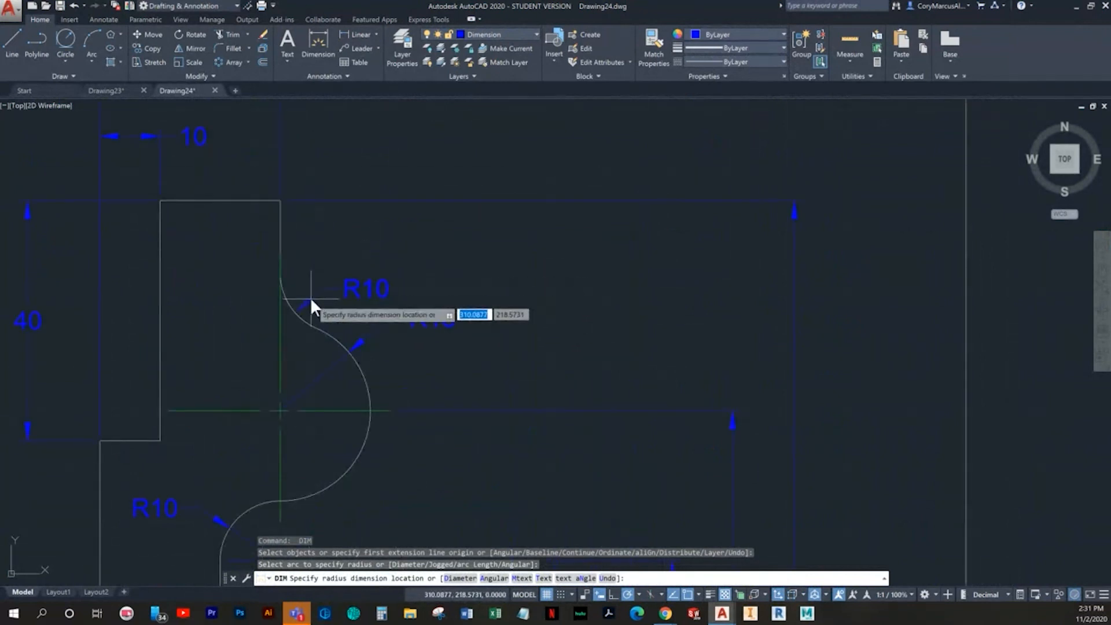
{"action": "left_click", "coordinate": [347, 289]}
Try to reposition the radius dimension of the small arc below the straight right edge with its grip, and undo the edit
{"action": "left_click", "coordinate": [346, 283]}
{"action": "left_click", "coordinate": [359, 288]}
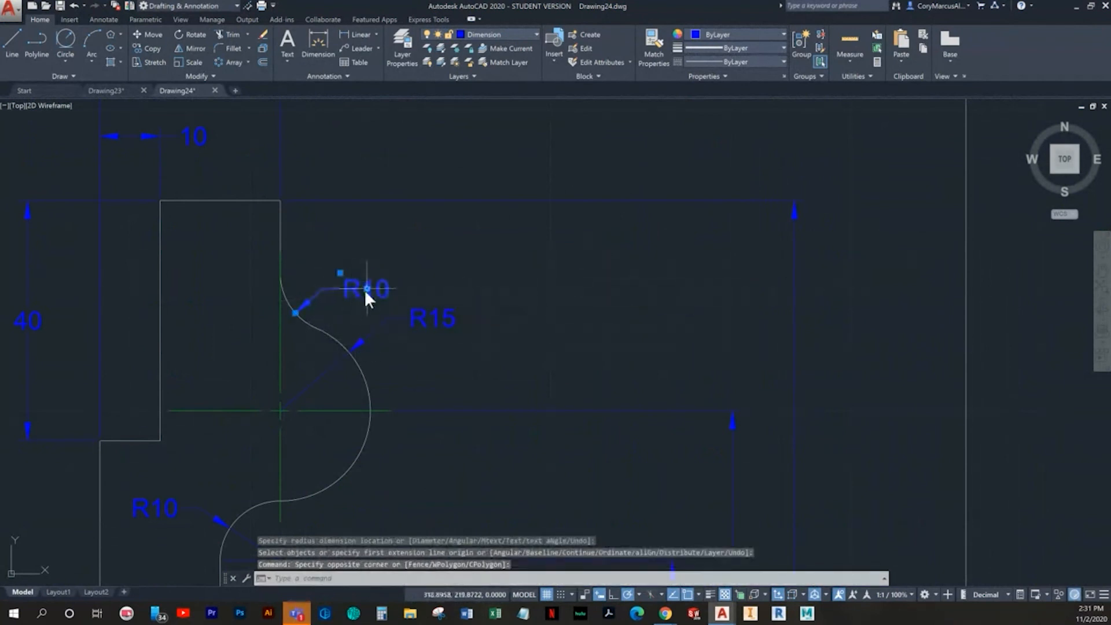
{"action": "left_click", "coordinate": [363, 289]}
{"action": "key", "text": "Escape"}
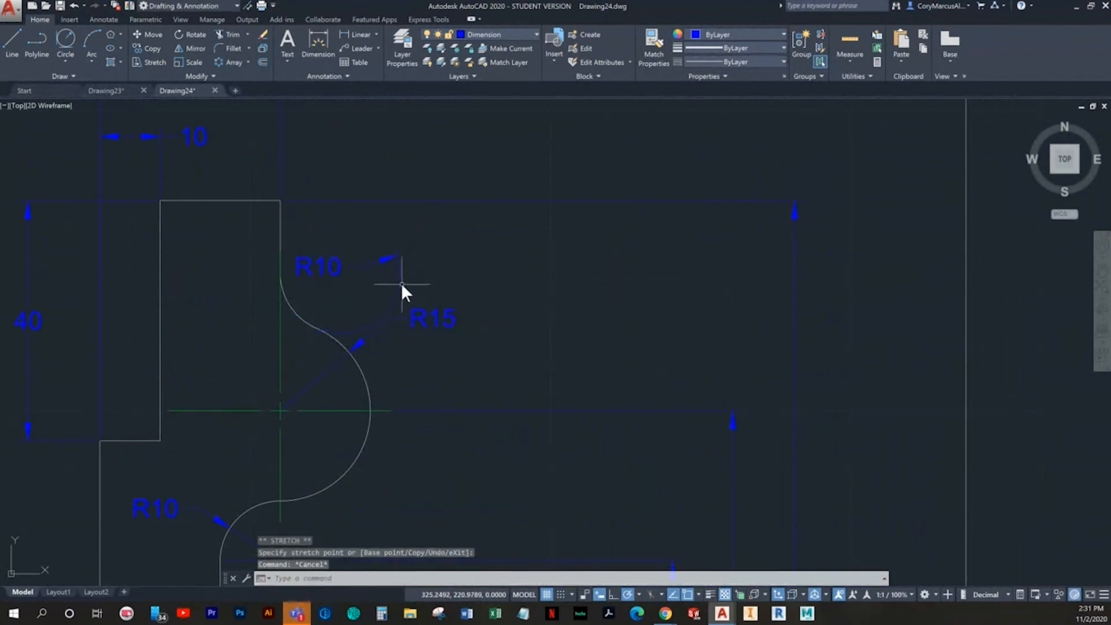
{"action": "key", "text": "ctrl+z"}
Review the profile's dimensions from top to bottom and the layout of the whole drawing sheet
{"action": "scroll", "coordinate": [386, 403], "scroll_direction": "down", "scroll_amount": 2}
{"action": "key", "text": "Escape"}
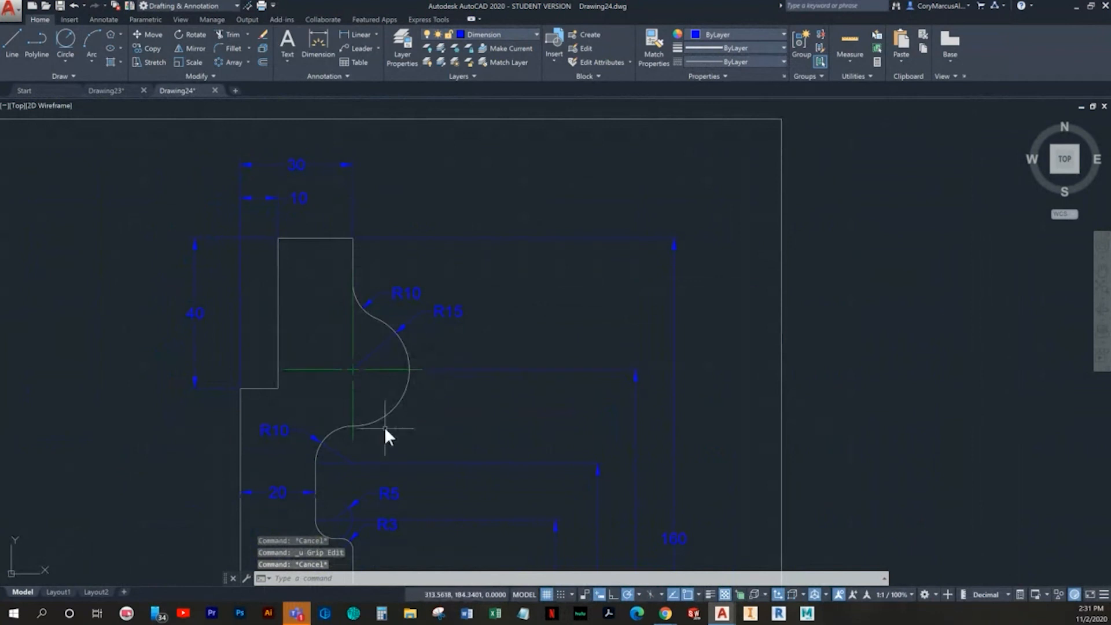
{"action": "middle_click_drag", "start_coordinate": [338, 450], "coordinate": [354, 422]}
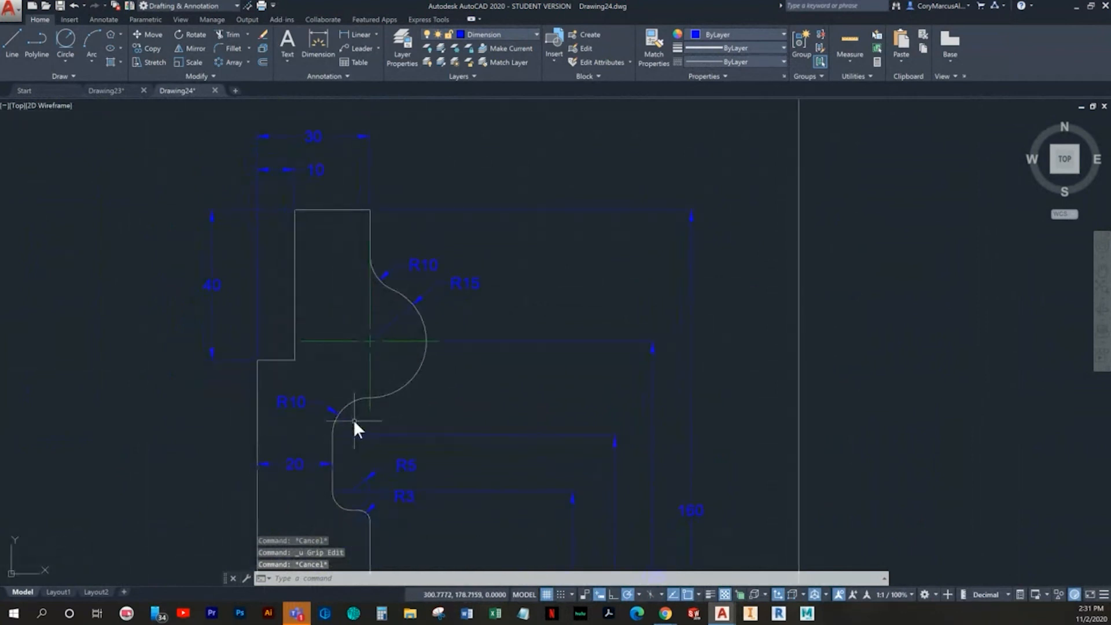
{"action": "scroll", "coordinate": [353, 422], "scroll_direction": "down", "scroll_amount": 3}
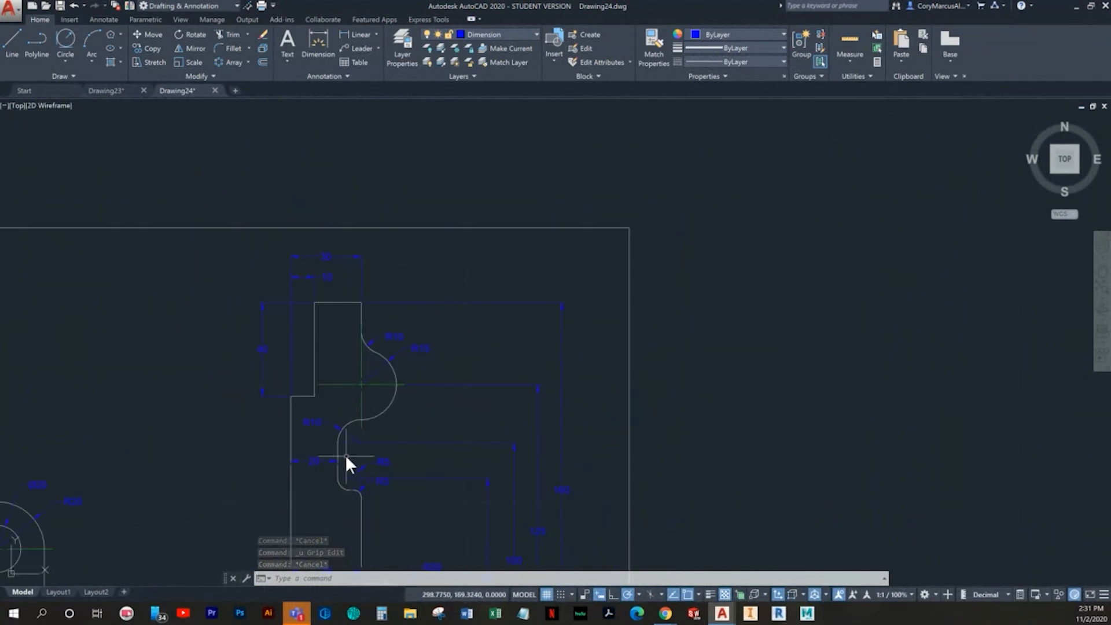
{"action": "middle_click_drag", "start_coordinate": [307, 424], "coordinate": [330, 367]}
{"action": "middle_click_drag", "start_coordinate": [433, 435], "coordinate": [430, 385]}
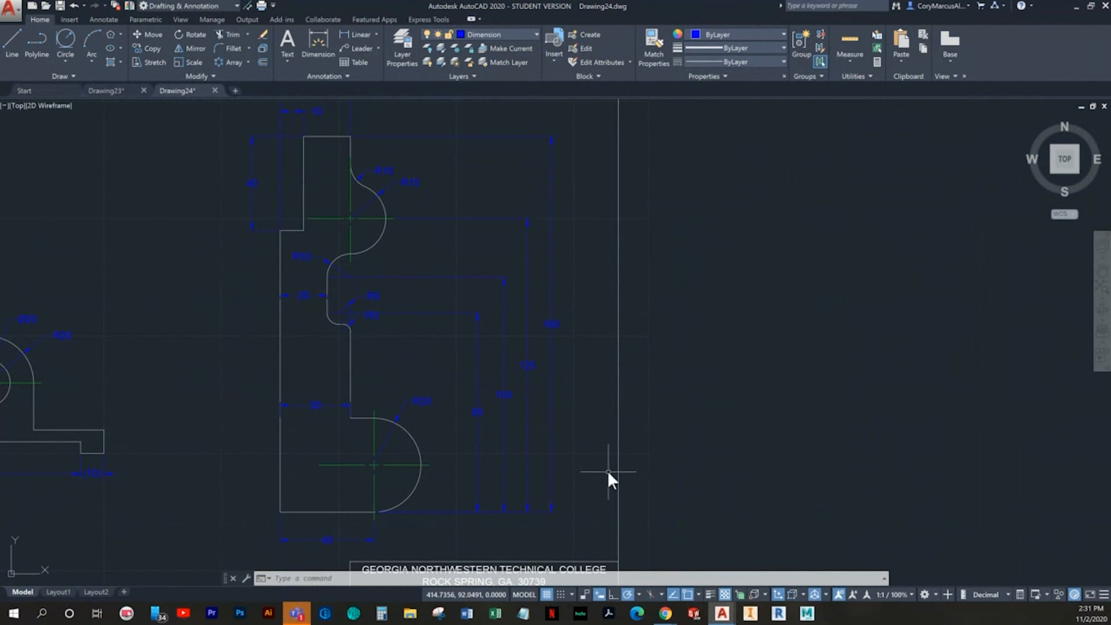
{"action": "scroll", "coordinate": [607, 470], "scroll_direction": "down", "scroll_amount": 3}
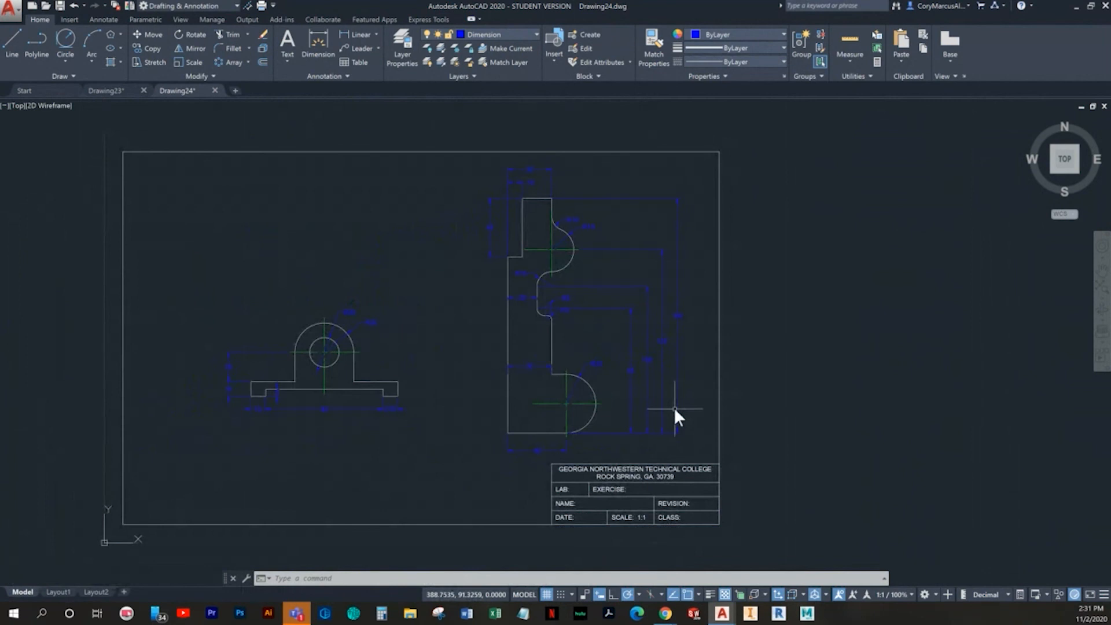